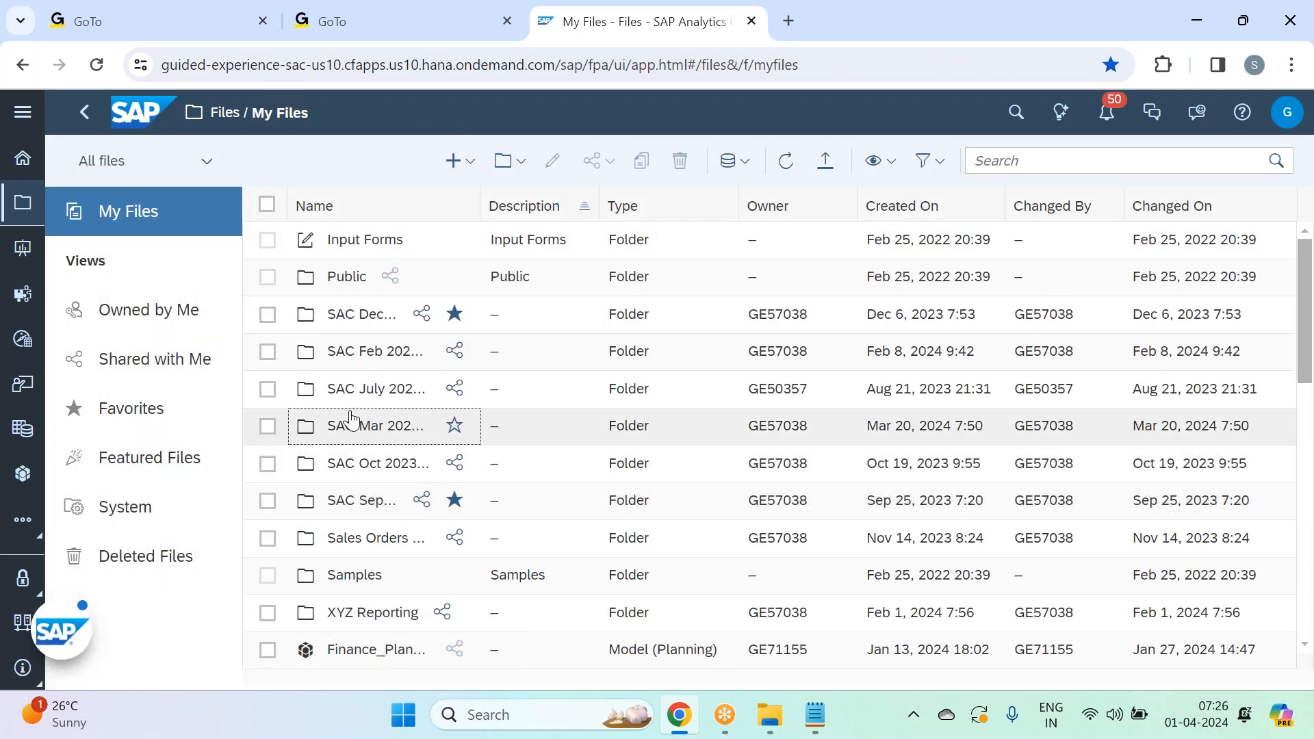
- Open the Retail_Store_Sales_Analysis story from the Business Intelligence folder inside SAC Mar 2024 - Batch 33 and dismiss both performance notices
{"action": "left_click", "coordinate": [349, 426]}
{"action": "left_click", "coordinate": [368, 243]}
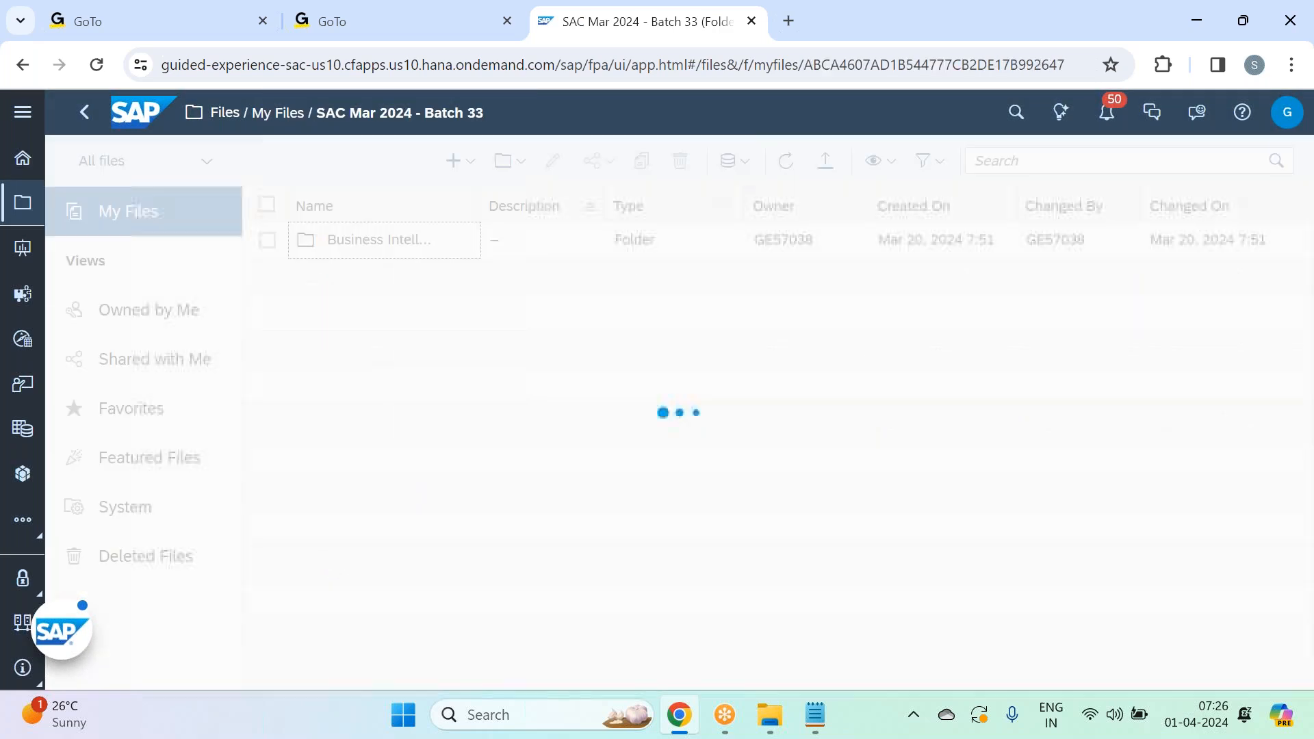
{"action": "left_click", "coordinate": [335, 243]}
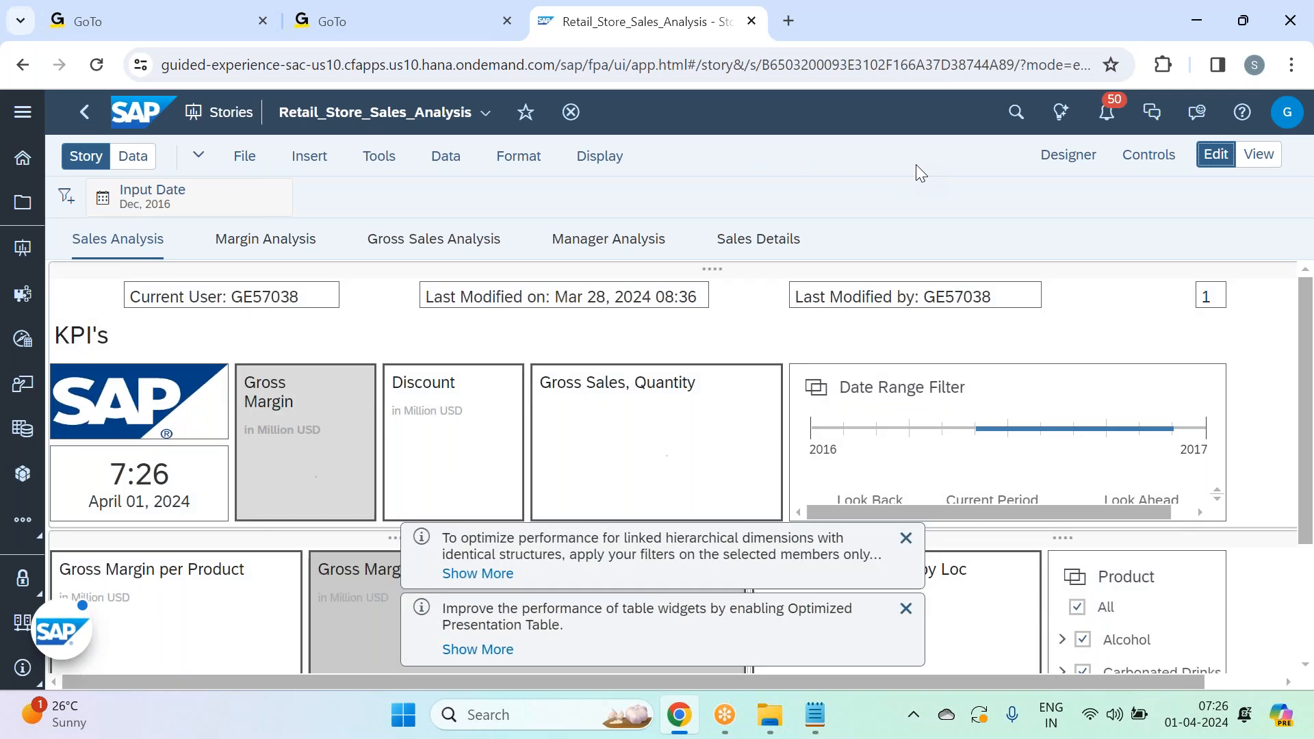
{"action": "left_click", "coordinate": [905, 538]}
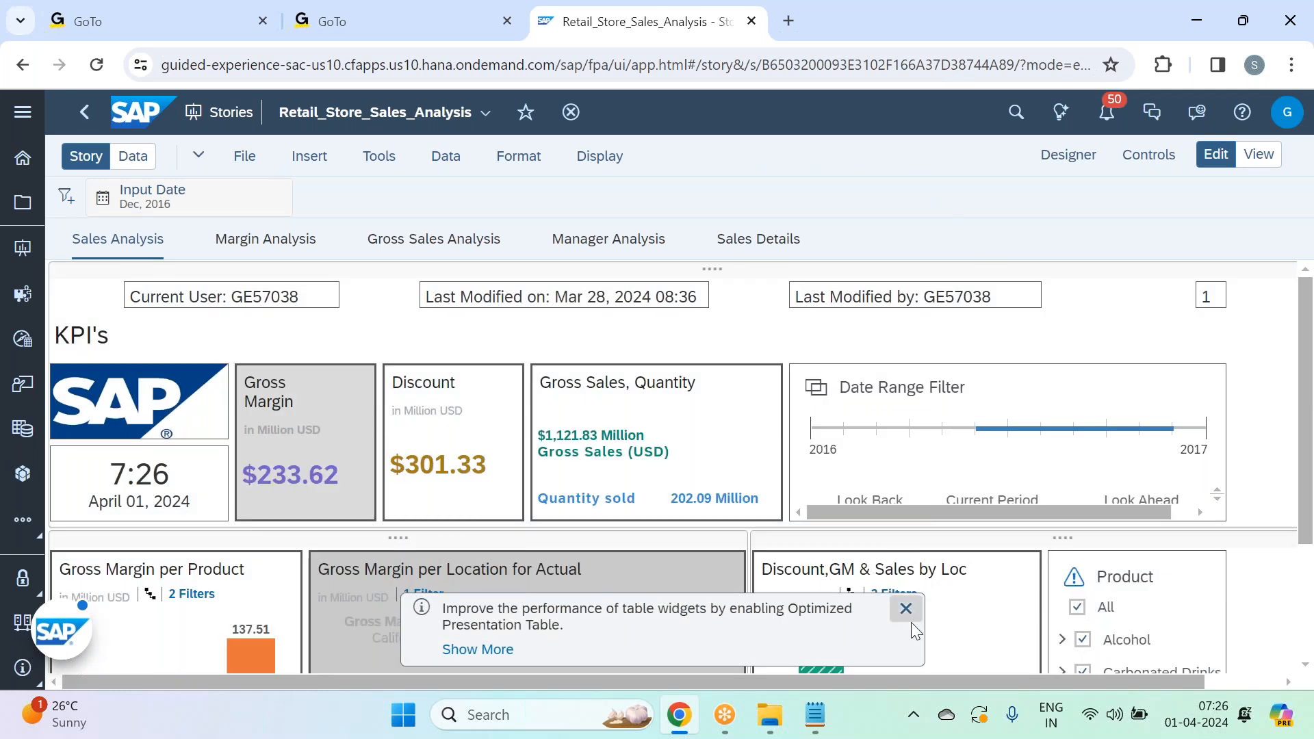
{"action": "left_click", "coordinate": [905, 609]}
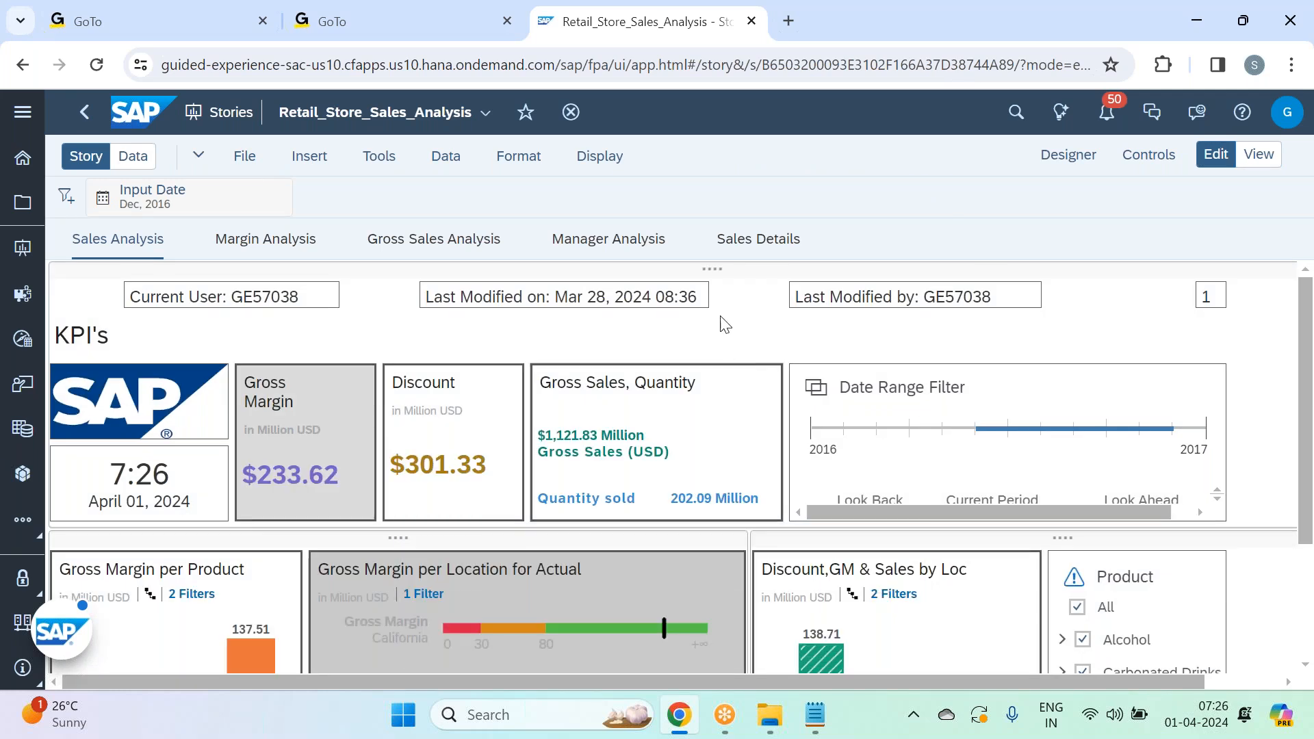
- Go to the story's Sales Details page and look over the BestRunJuice_SampleModel table
{"action": "left_click", "coordinate": [767, 244]}
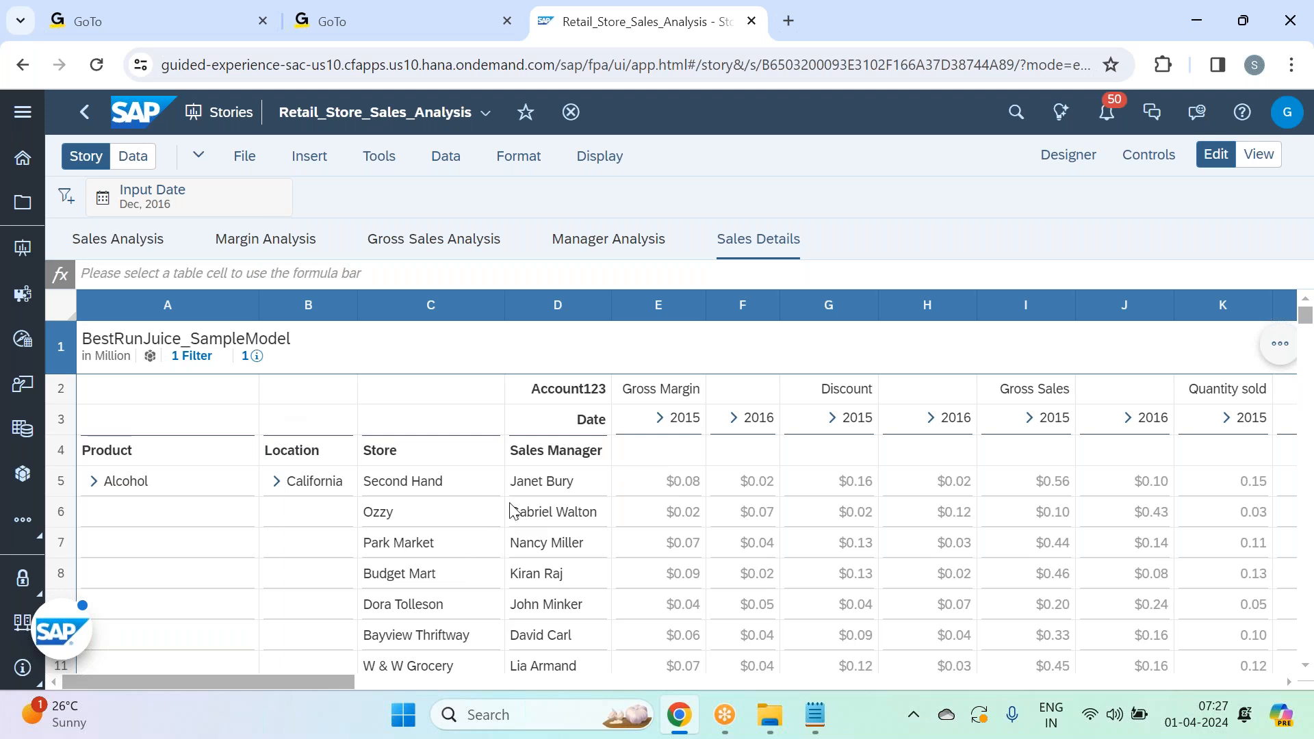
{"action": "scroll", "coordinate": [515, 512], "scroll_direction": "down", "scroll_amount": 1}
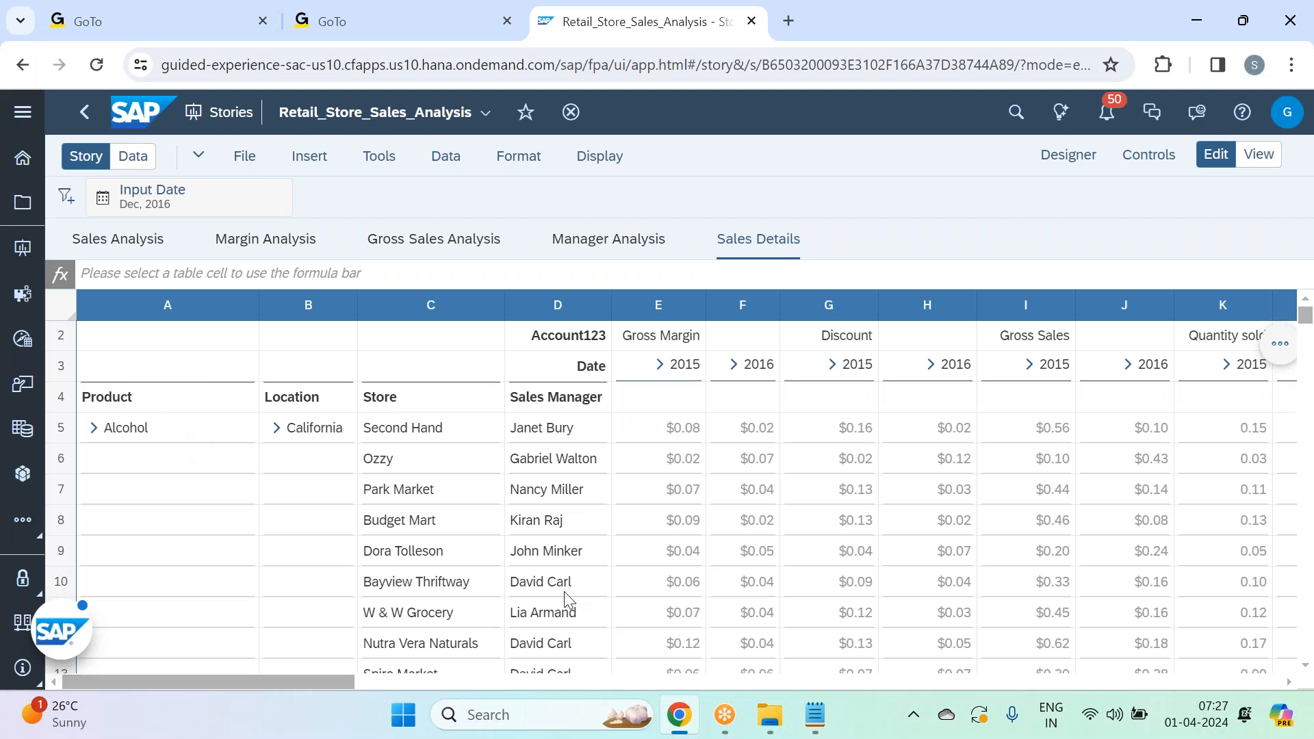
{"action": "scroll", "coordinate": [676, 491], "scroll_direction": "up", "scroll_amount": 1}
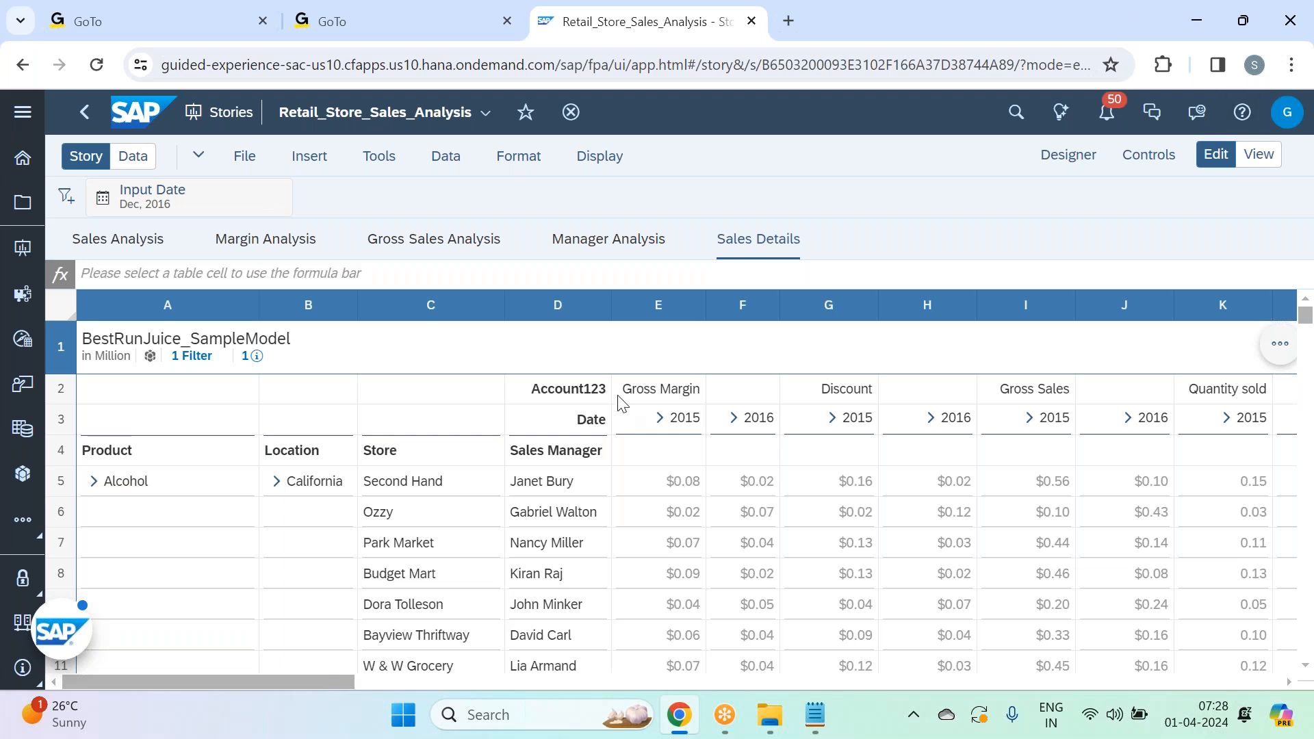
- Add a repeating Accumulative Sum client calculation based on the 2015 column under Gross Margin
{"action": "left_click", "coordinate": [637, 431]}
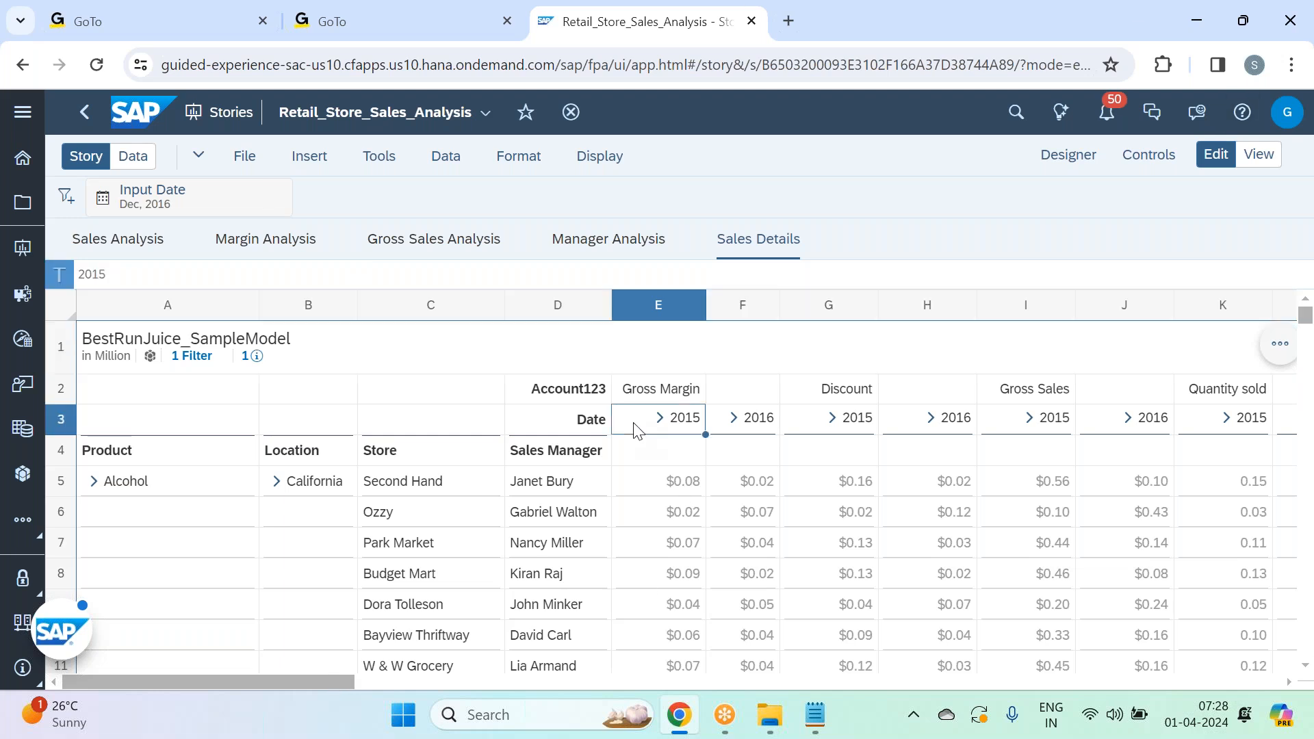
{"action": "right_click", "coordinate": [637, 431]}
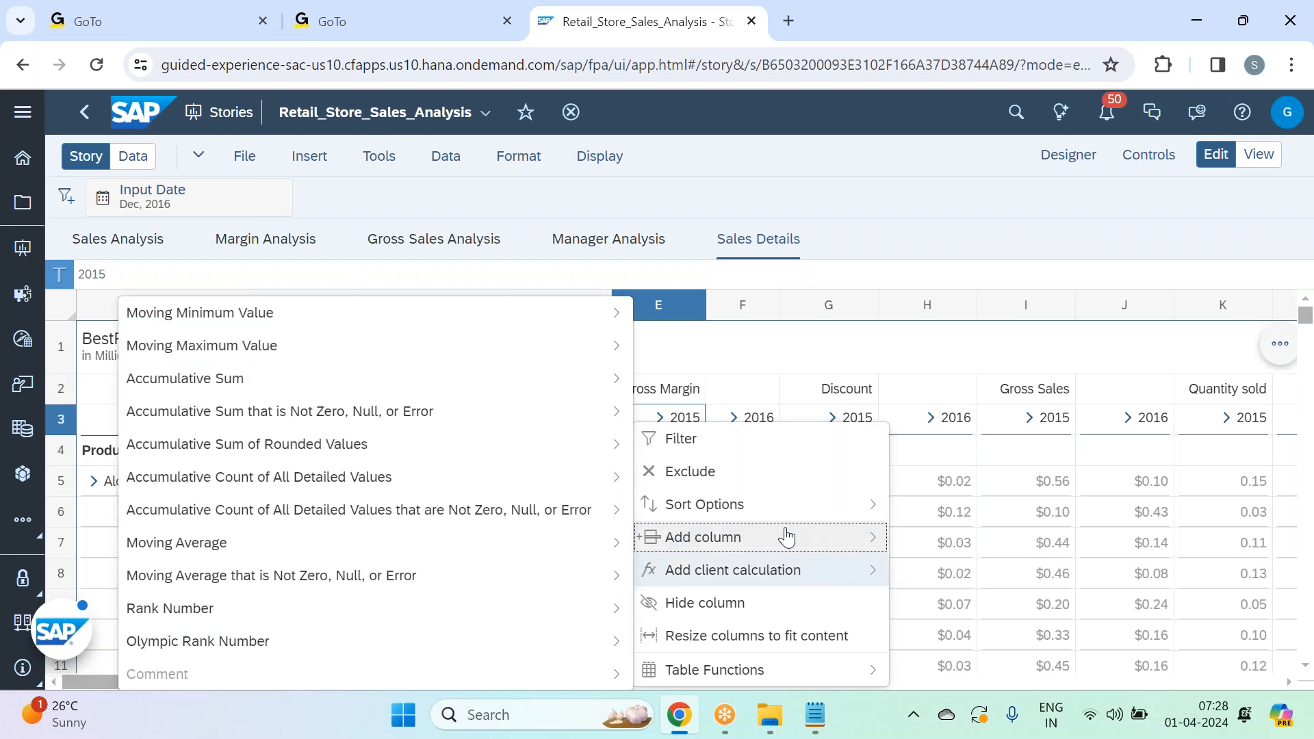
{"action": "mouse_move", "coordinate": [786, 538]}
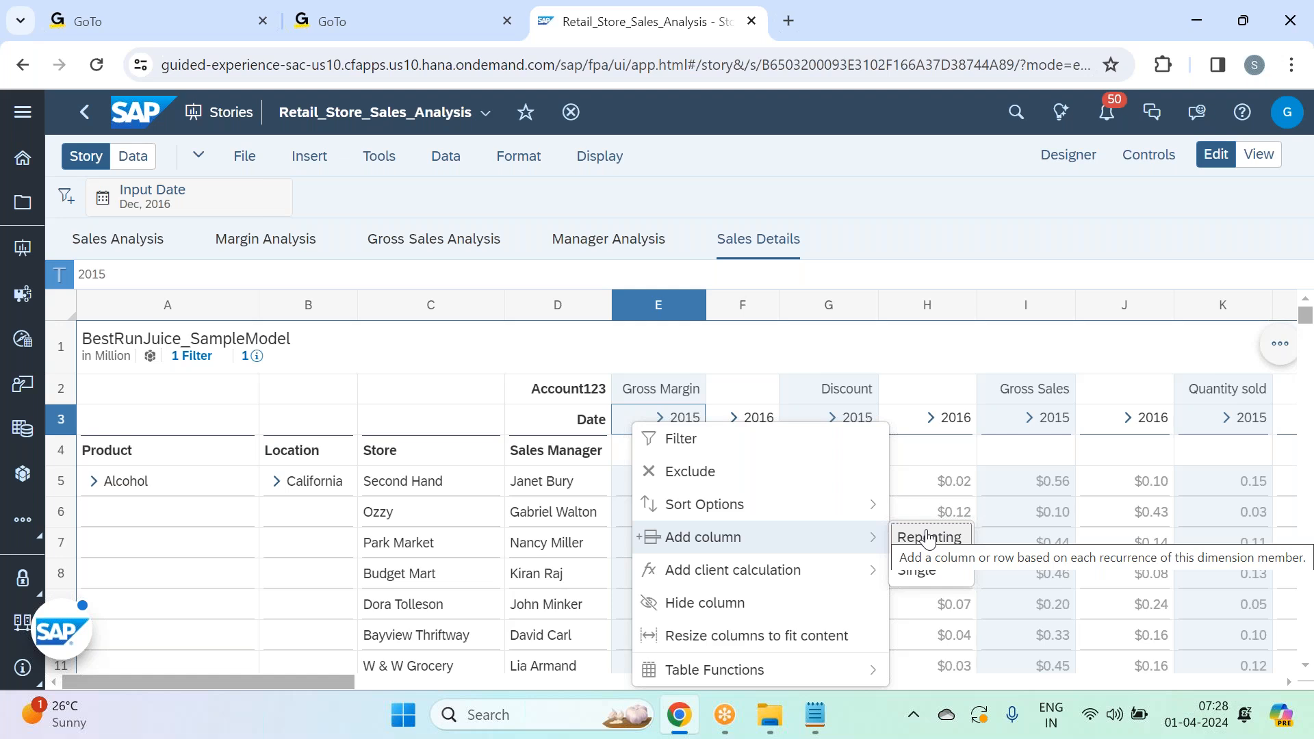
{"action": "mouse_move", "coordinate": [788, 581]}
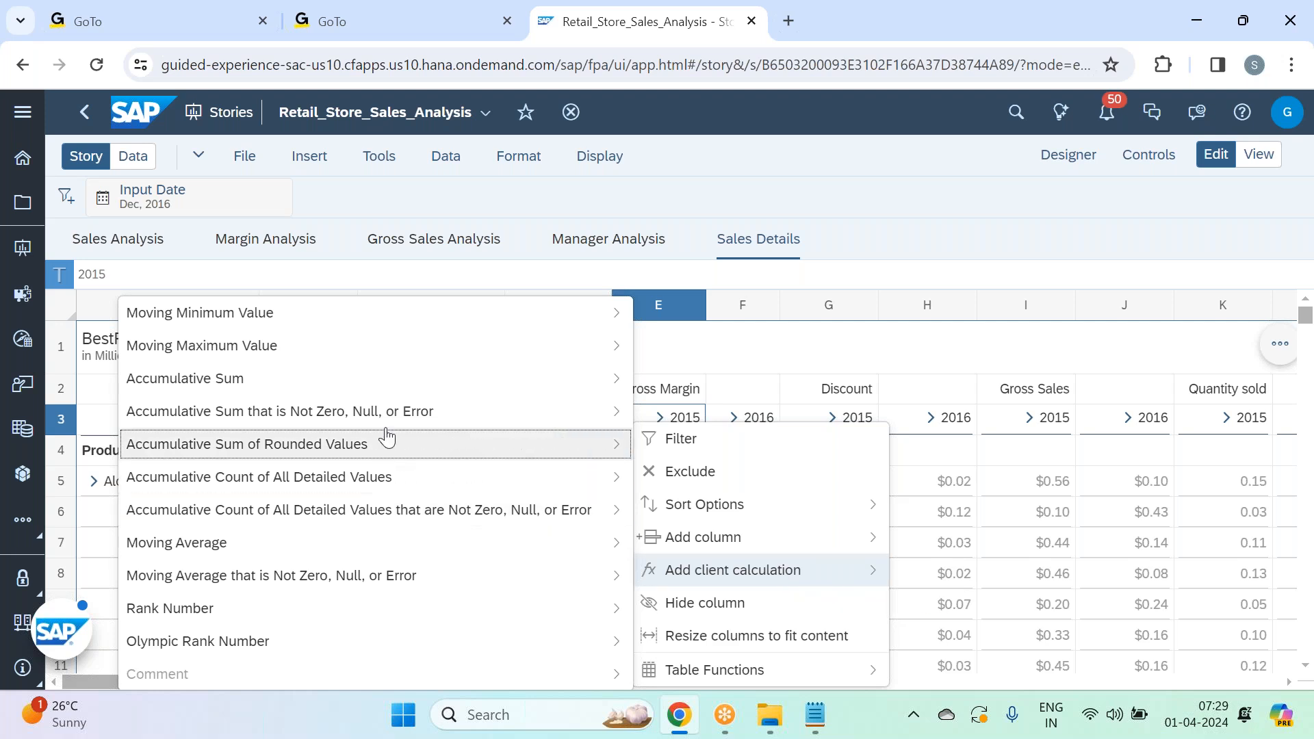
{"action": "mouse_move", "coordinate": [292, 385]}
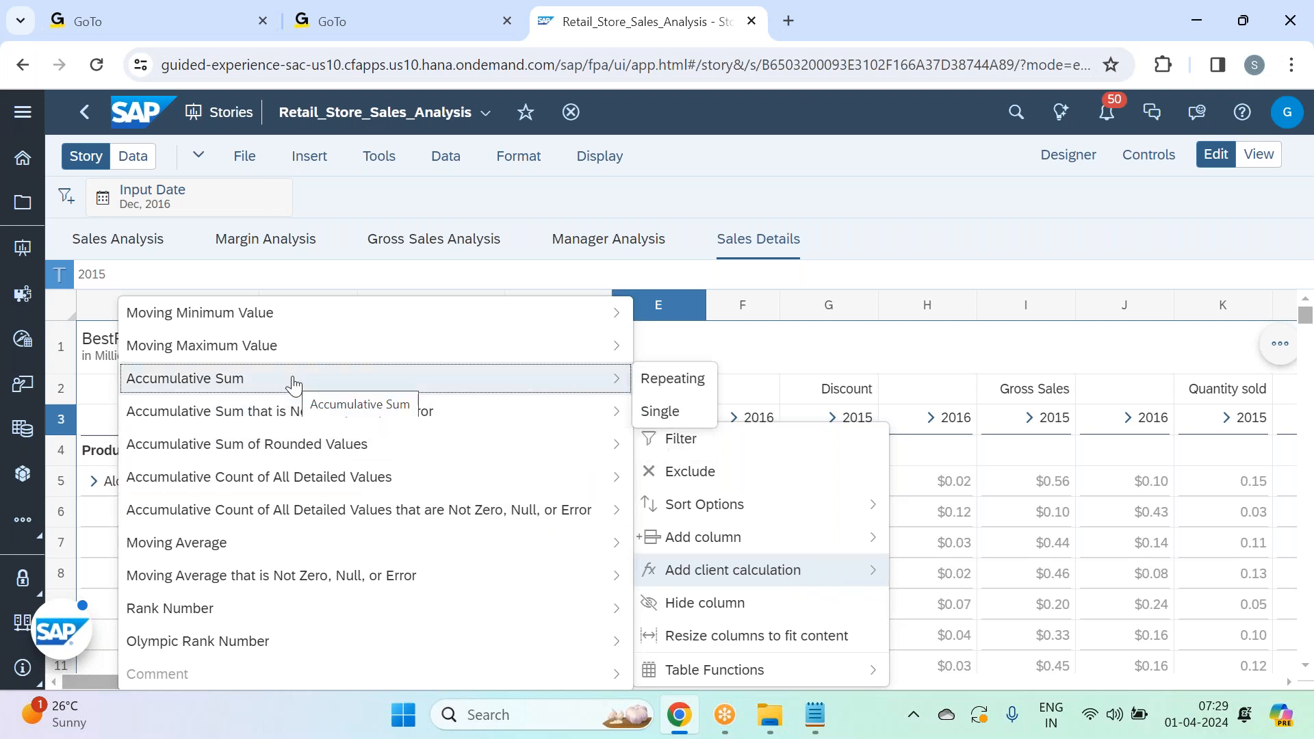
{"action": "mouse_move", "coordinate": [286, 448]}
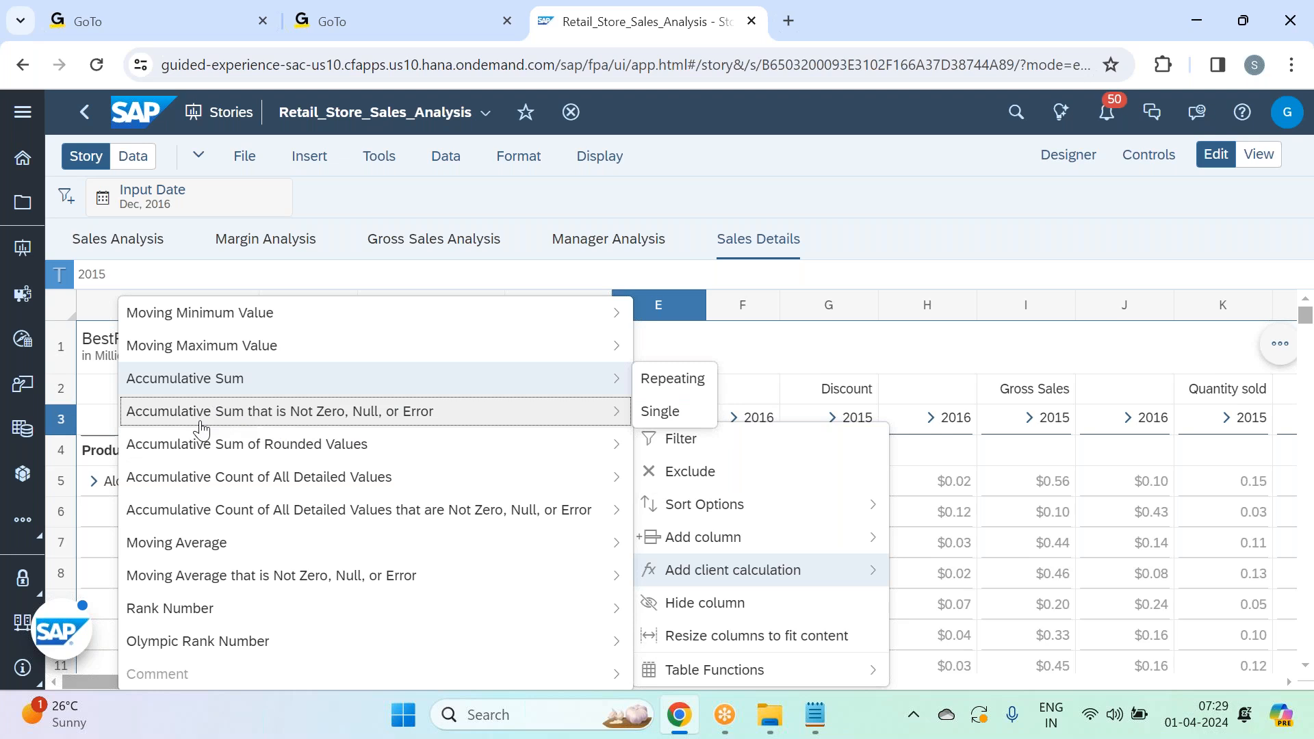
{"action": "mouse_move", "coordinate": [202, 430]}
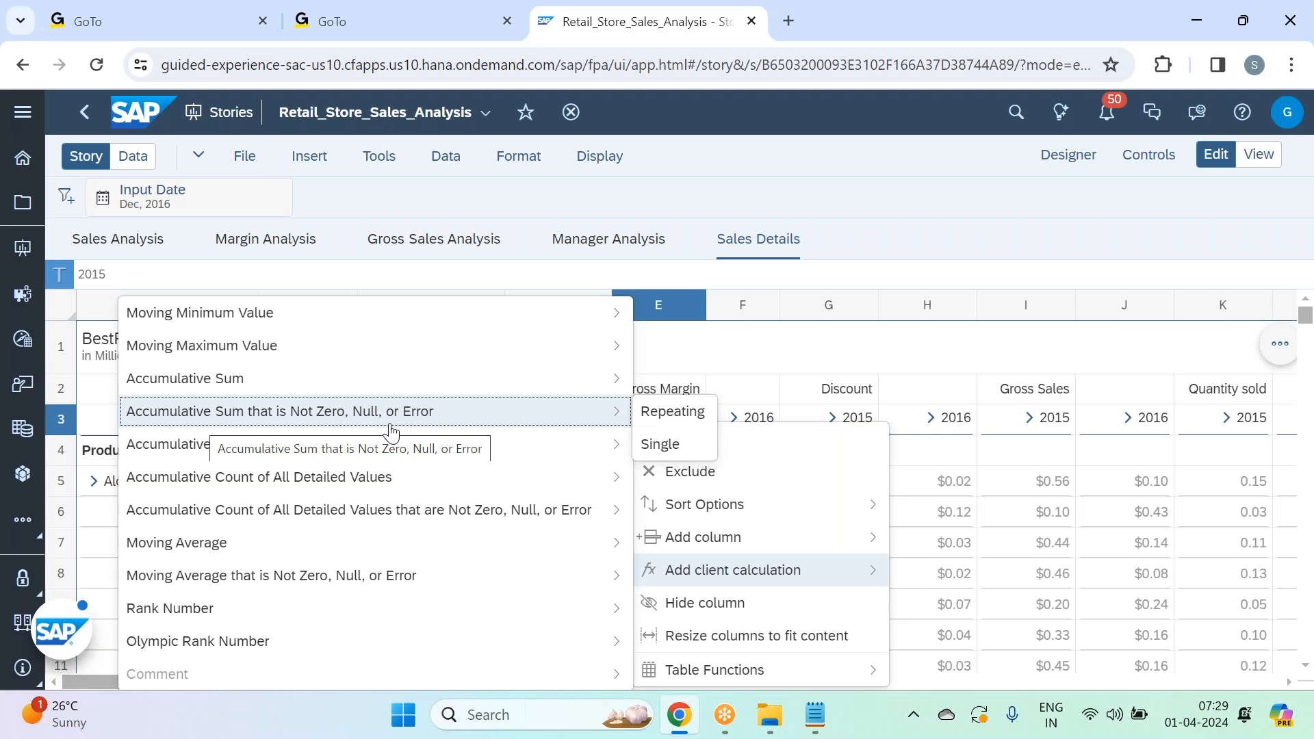
{"action": "mouse_move", "coordinate": [245, 455]}
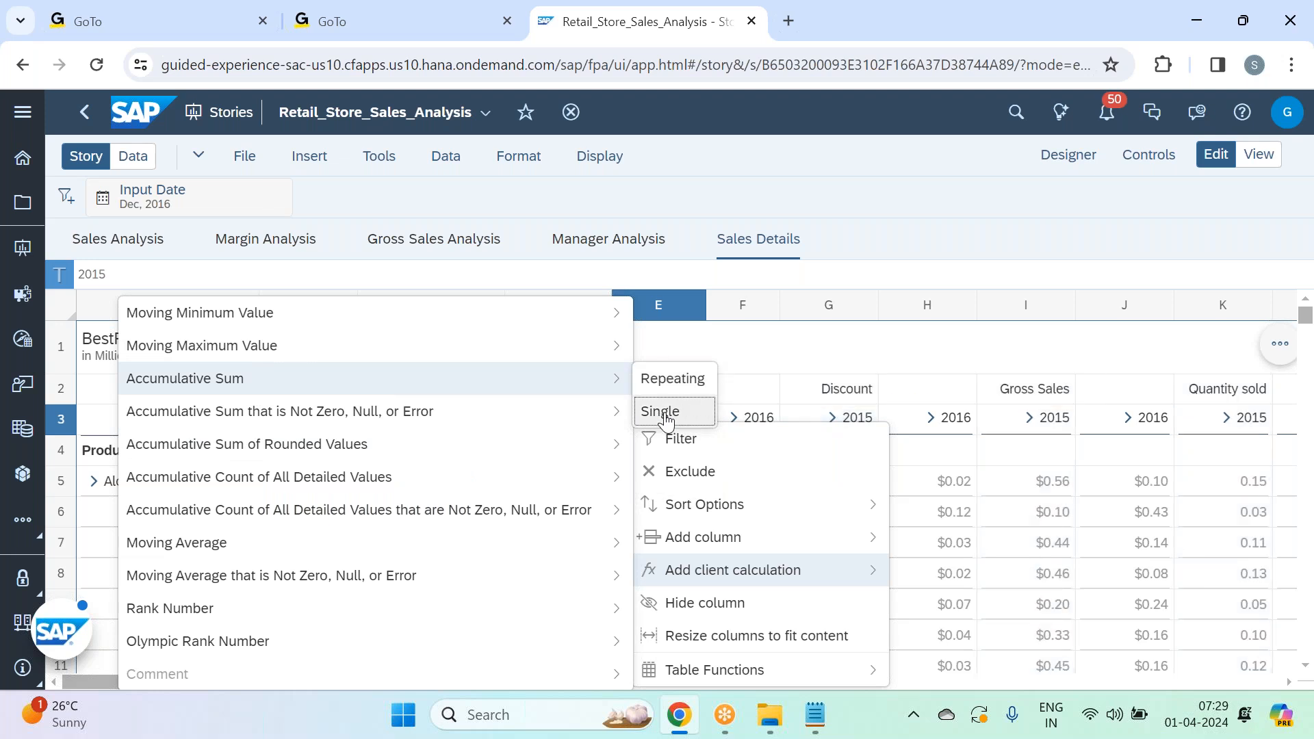
{"action": "left_click", "coordinate": [674, 379]}
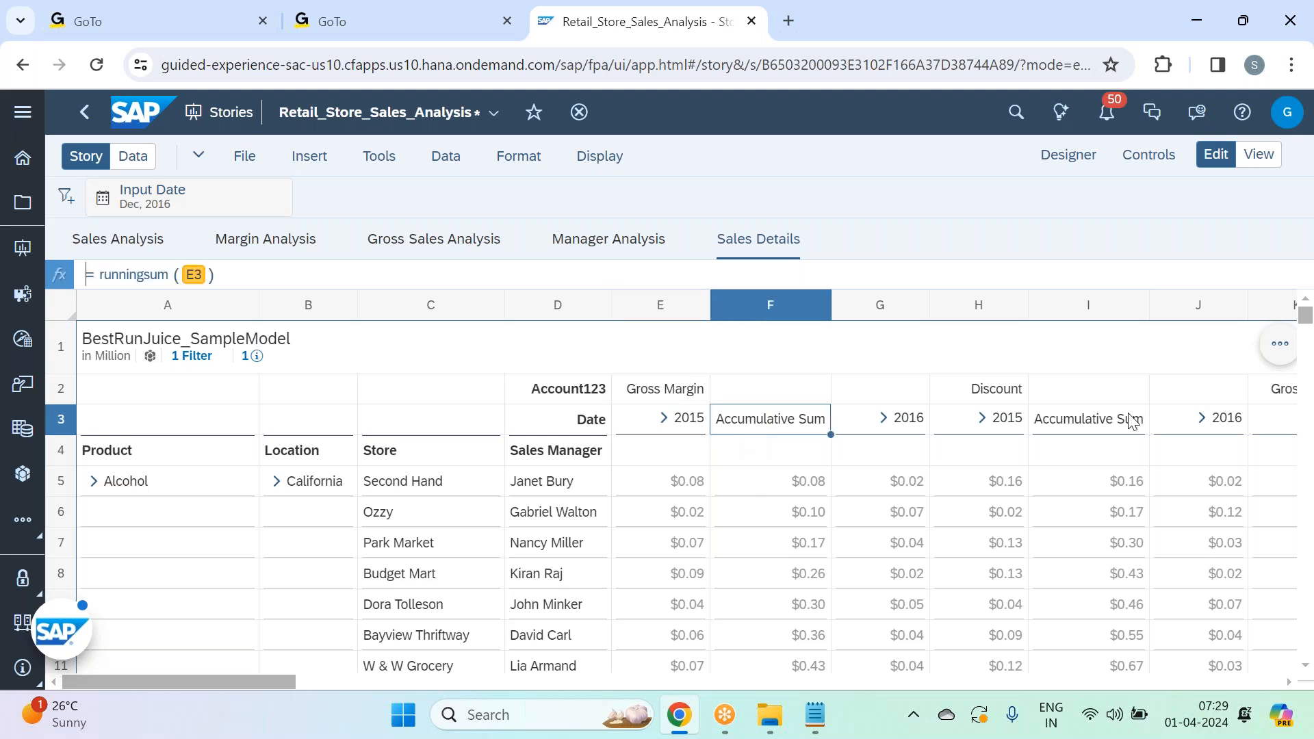
- Check the running-sum formulas of the Accumulative Sum columns under Discount, Gross Sales and Quantity sold
{"action": "left_click", "coordinate": [1073, 423]}
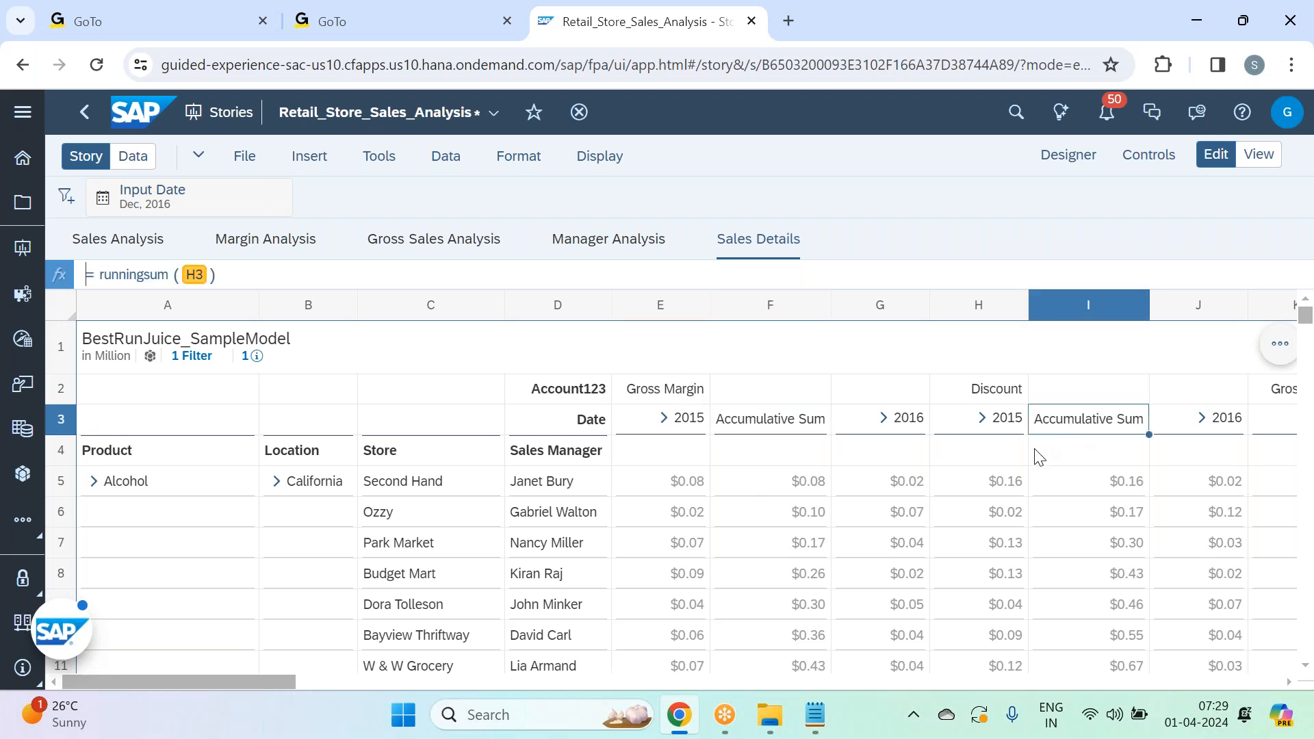
{"action": "left_click_drag", "start_coordinate": [258, 679], "coordinate": [464, 679]}
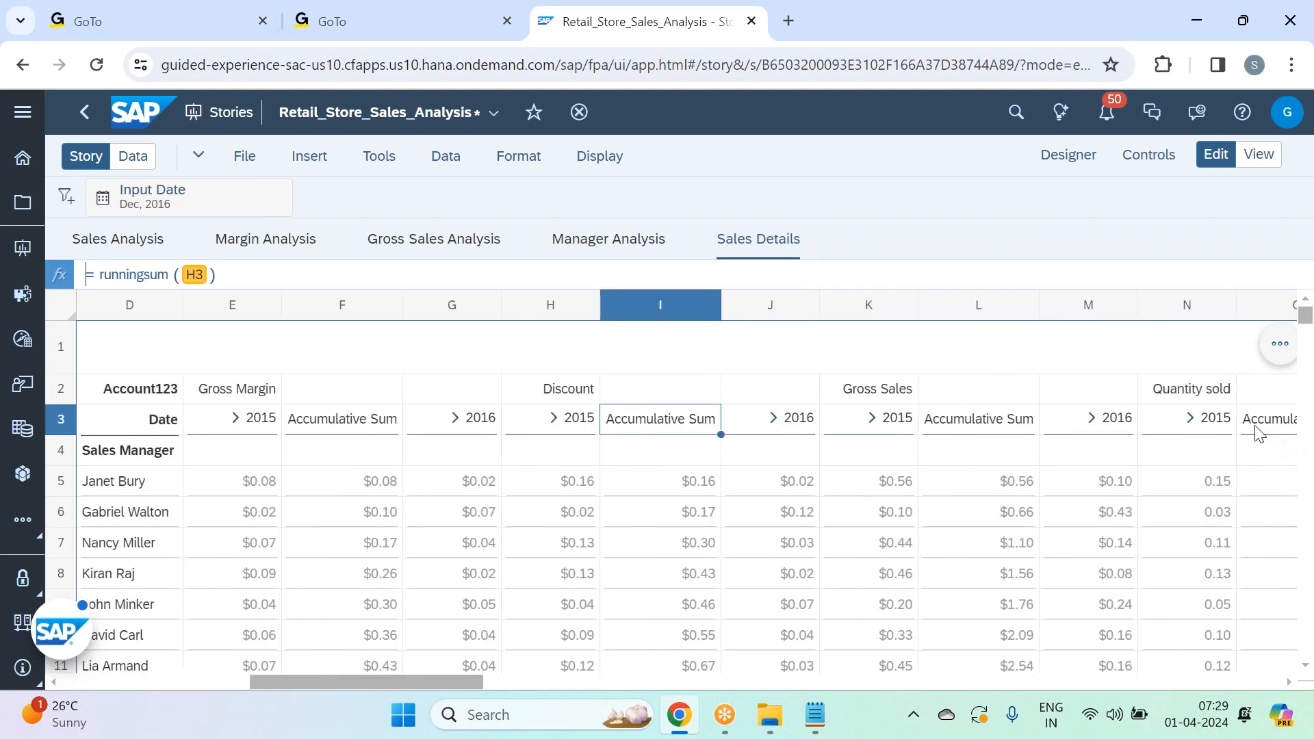
{"action": "left_click", "coordinate": [1001, 418]}
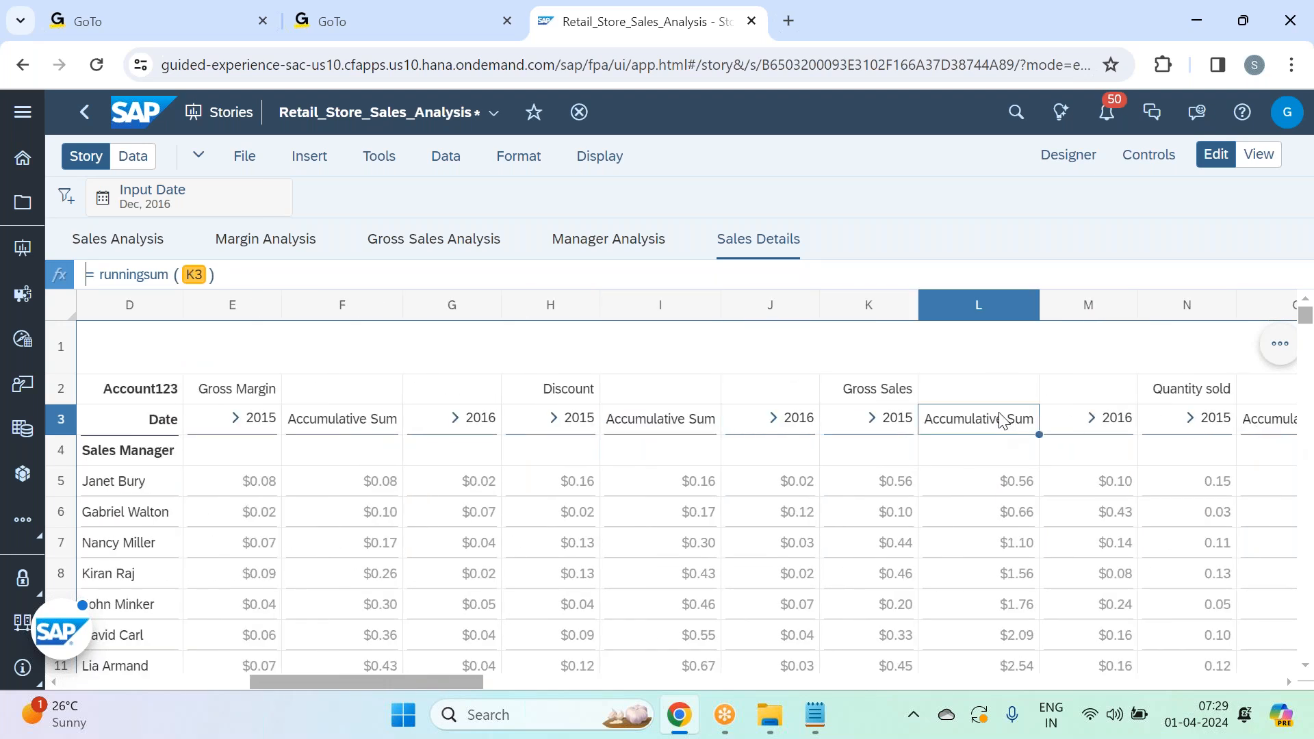
{"action": "left_click", "coordinate": [1287, 420]}
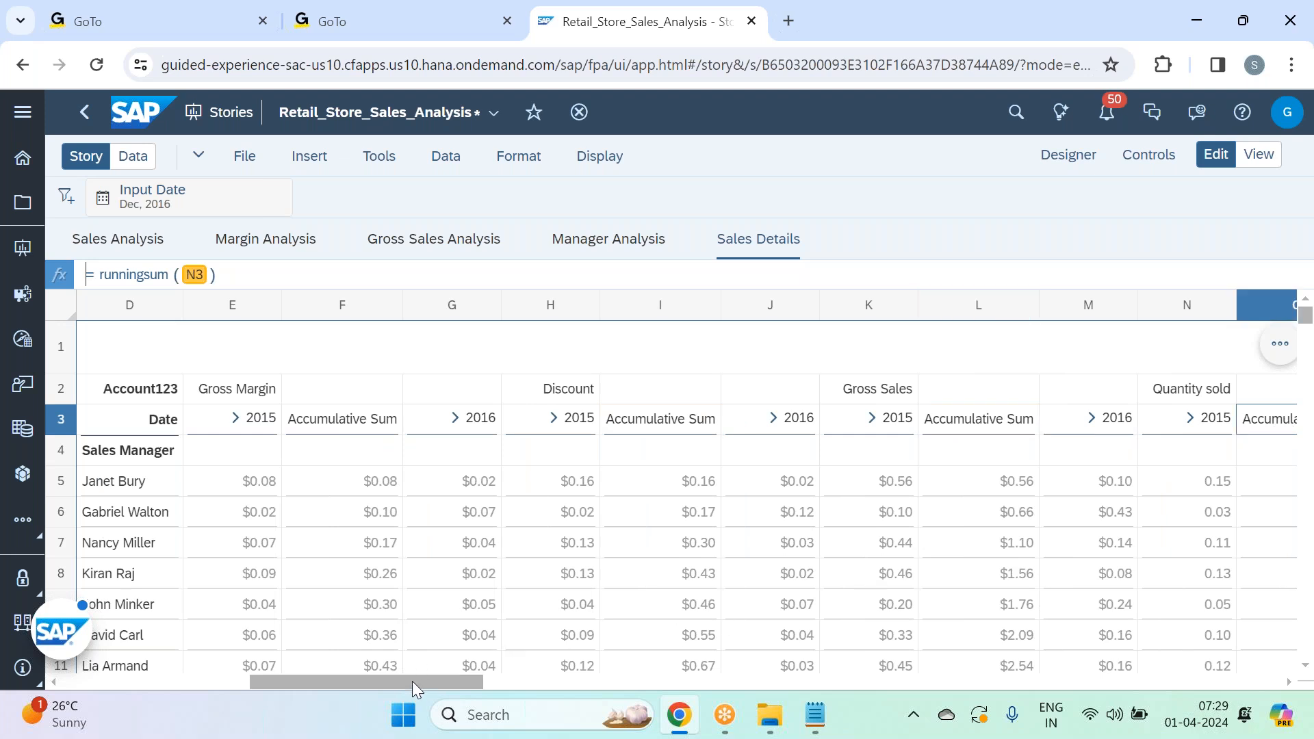
{"action": "left_click_drag", "start_coordinate": [412, 680], "coordinate": [207, 680]}
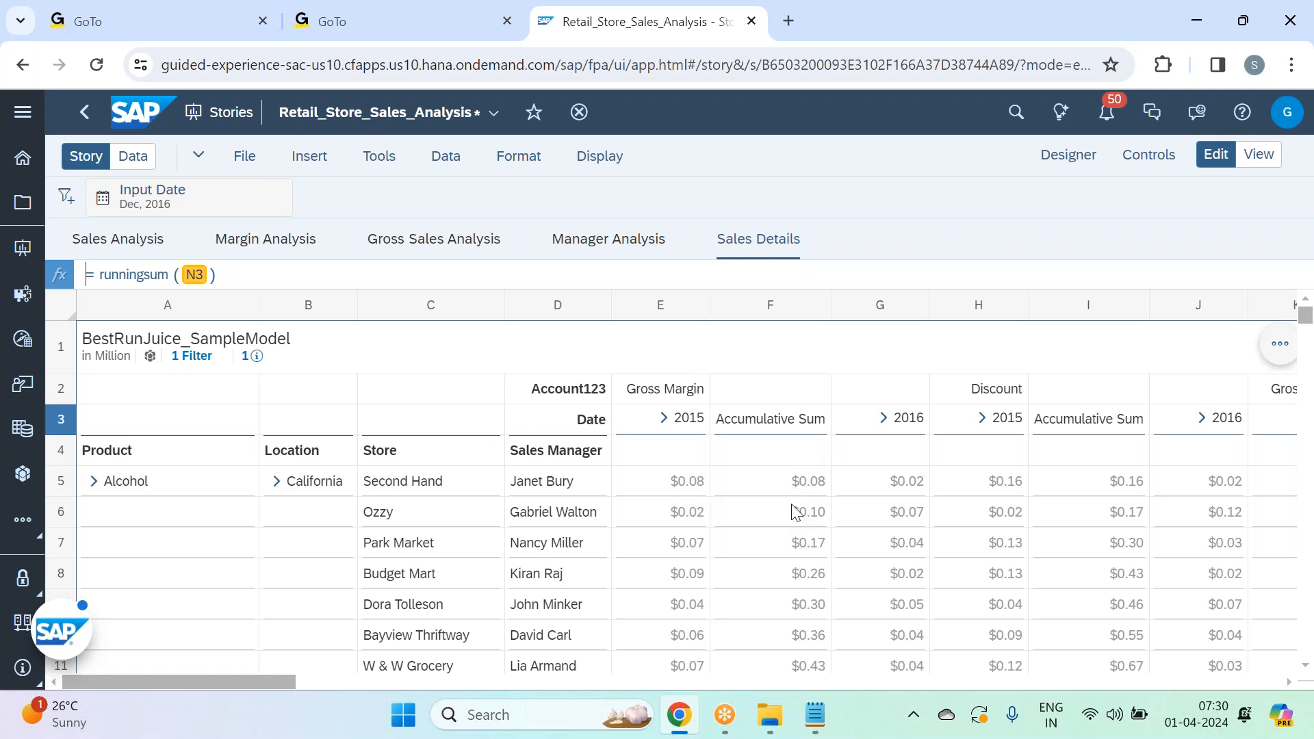
- Compare the Gross Margin 2015 values with their Accumulative Sum values row by row, from Second Hand to Budget Mart
{"action": "left_click", "coordinate": [803, 483]}
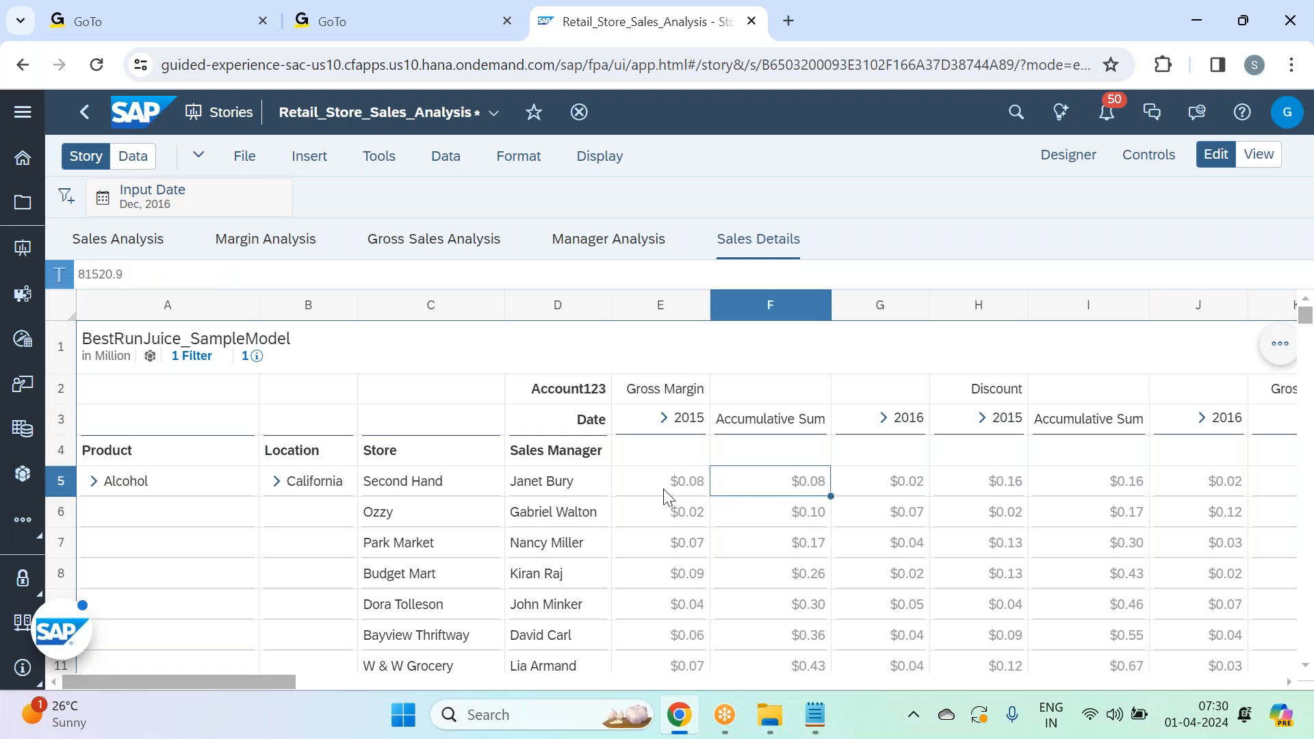
{"action": "left_click", "coordinate": [669, 485]}
{"action": "left_click", "coordinate": [673, 515]}
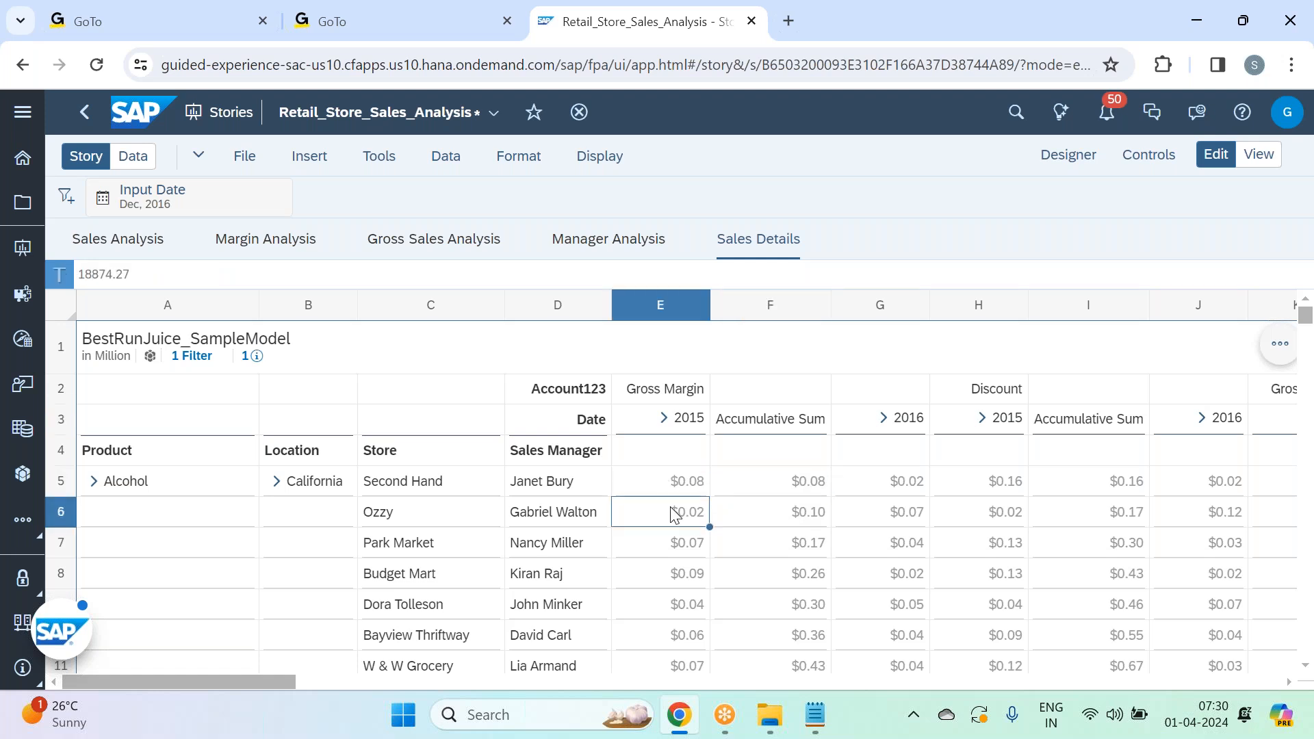
{"action": "left_click", "coordinate": [789, 515]}
{"action": "left_click", "coordinate": [688, 548]}
{"action": "left_click", "coordinate": [802, 553]}
{"action": "left_click", "coordinate": [657, 587]}
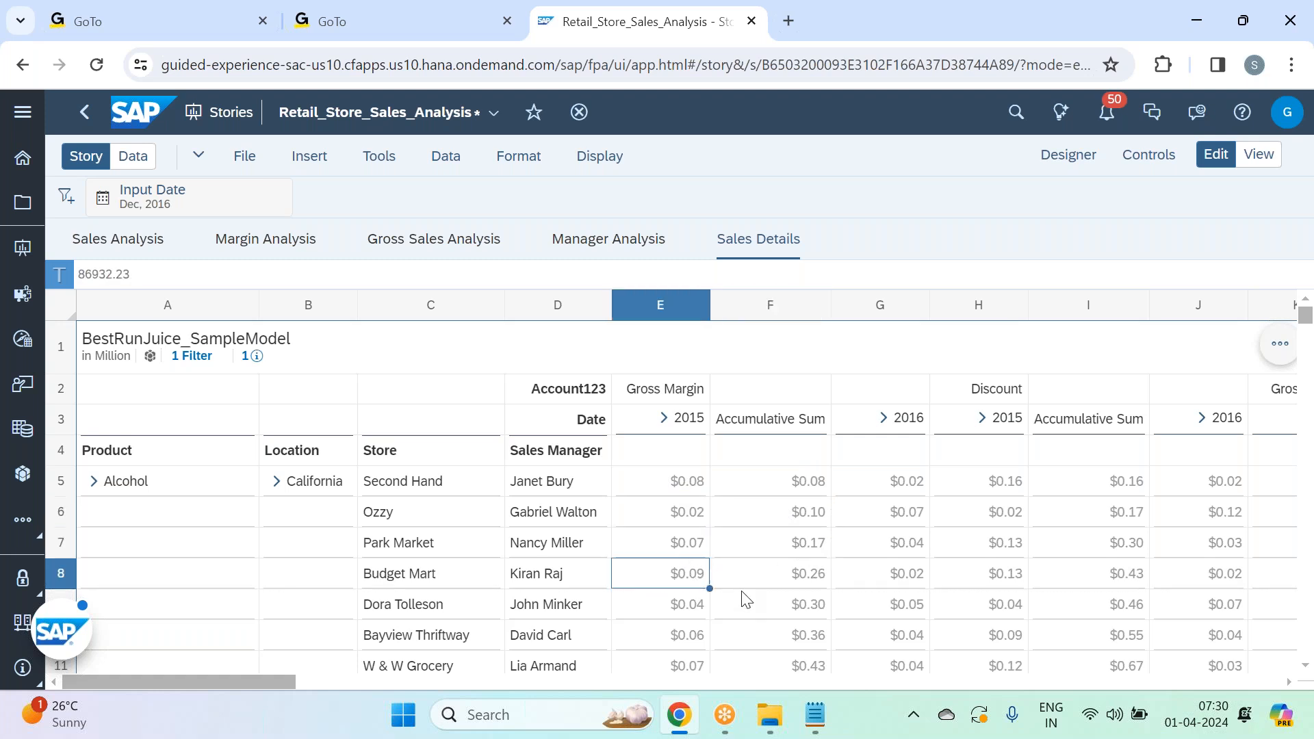
{"action": "left_click", "coordinate": [756, 582]}
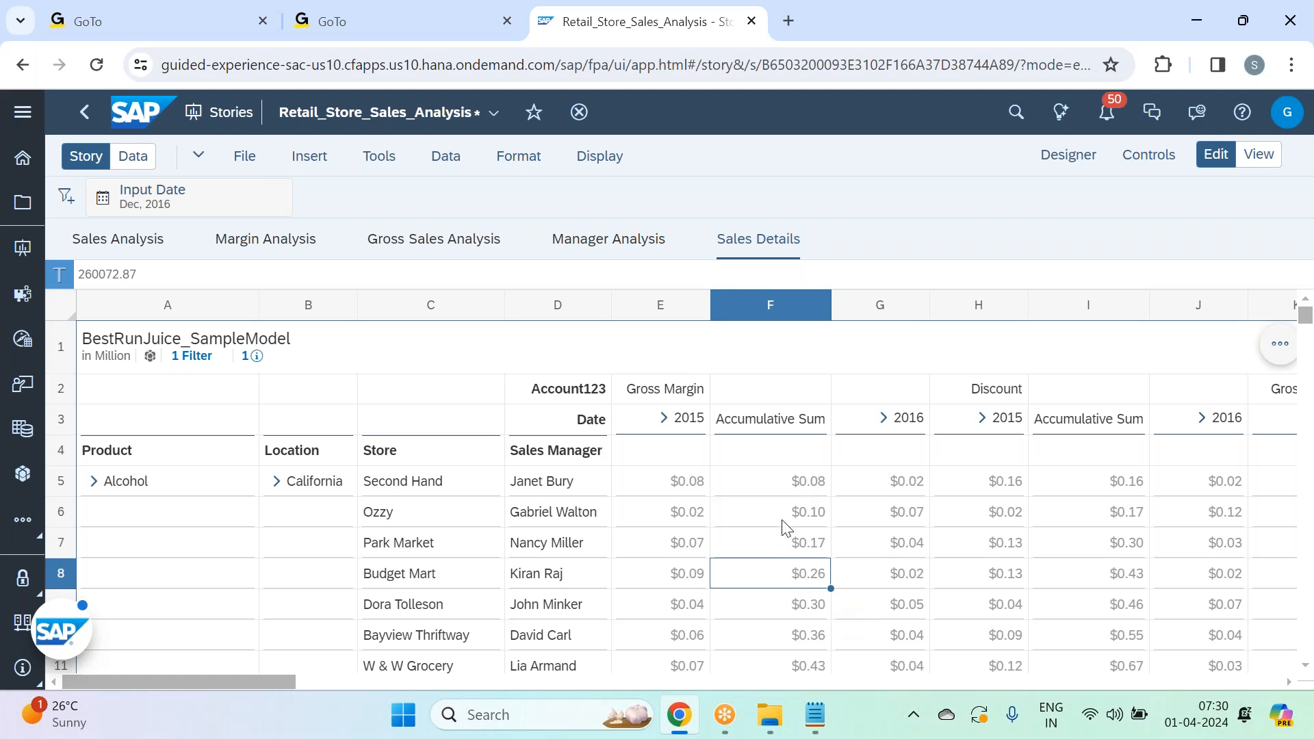
{"action": "scroll", "coordinate": [787, 528], "scroll_direction": "down", "scroll_amount": 1}
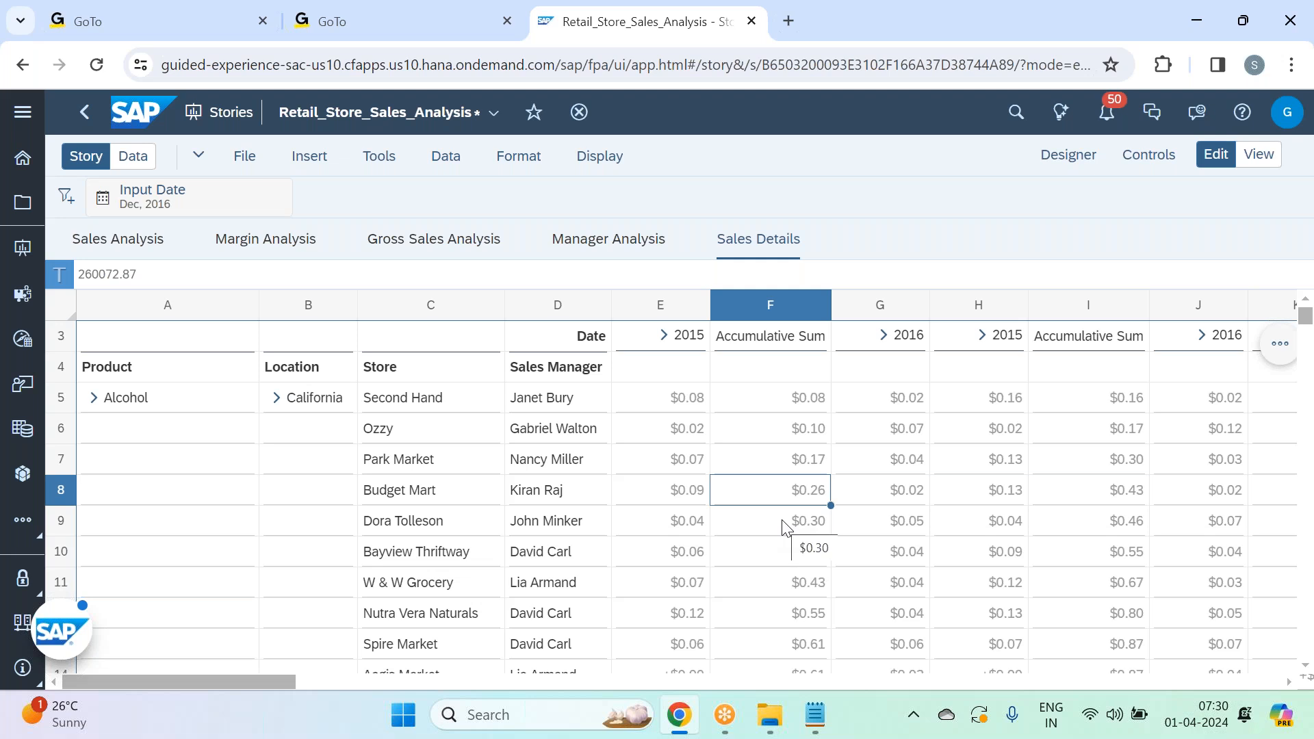
{"action": "scroll", "coordinate": [784, 526], "scroll_direction": "up", "scroll_amount": 2}
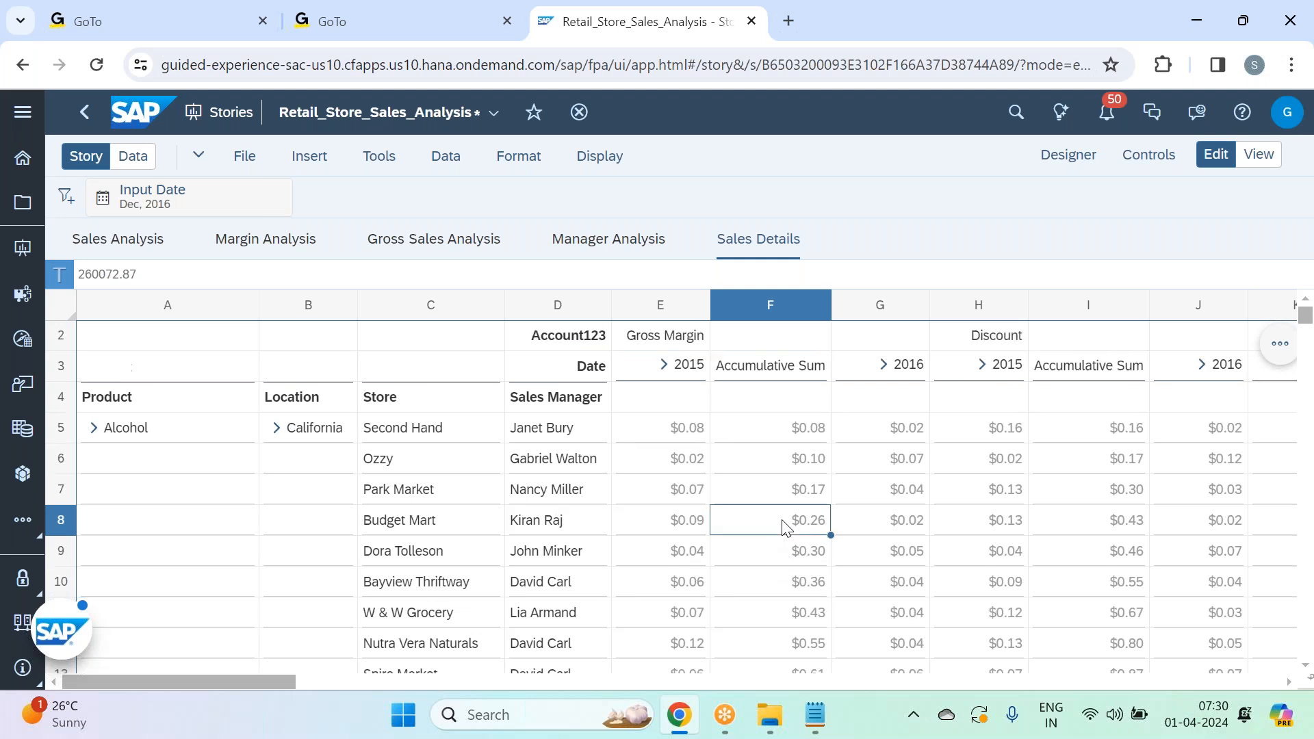
- Add a single Moving Maximum Value client calculation based on the 2016 column under Gross Margin
{"action": "left_click", "coordinate": [859, 420]}
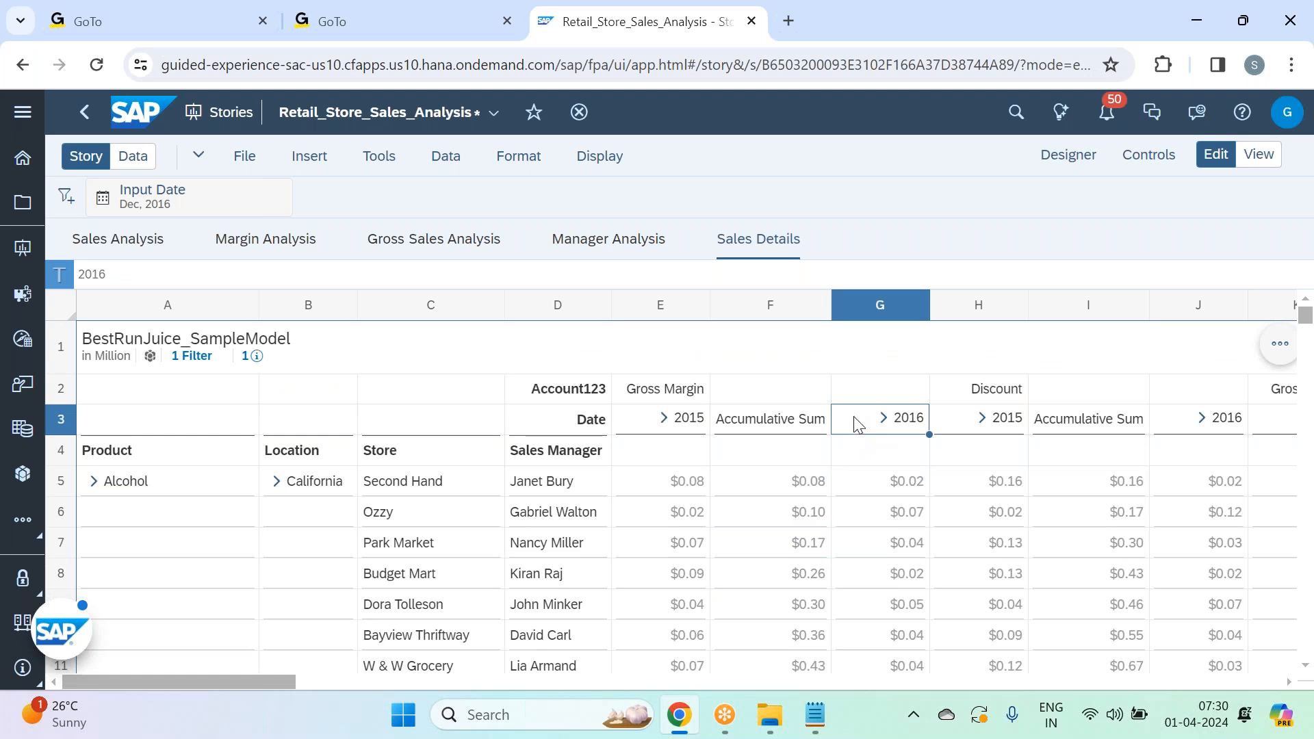
{"action": "right_click", "coordinate": [859, 425]}
{"action": "mouse_move", "coordinate": [983, 567]}
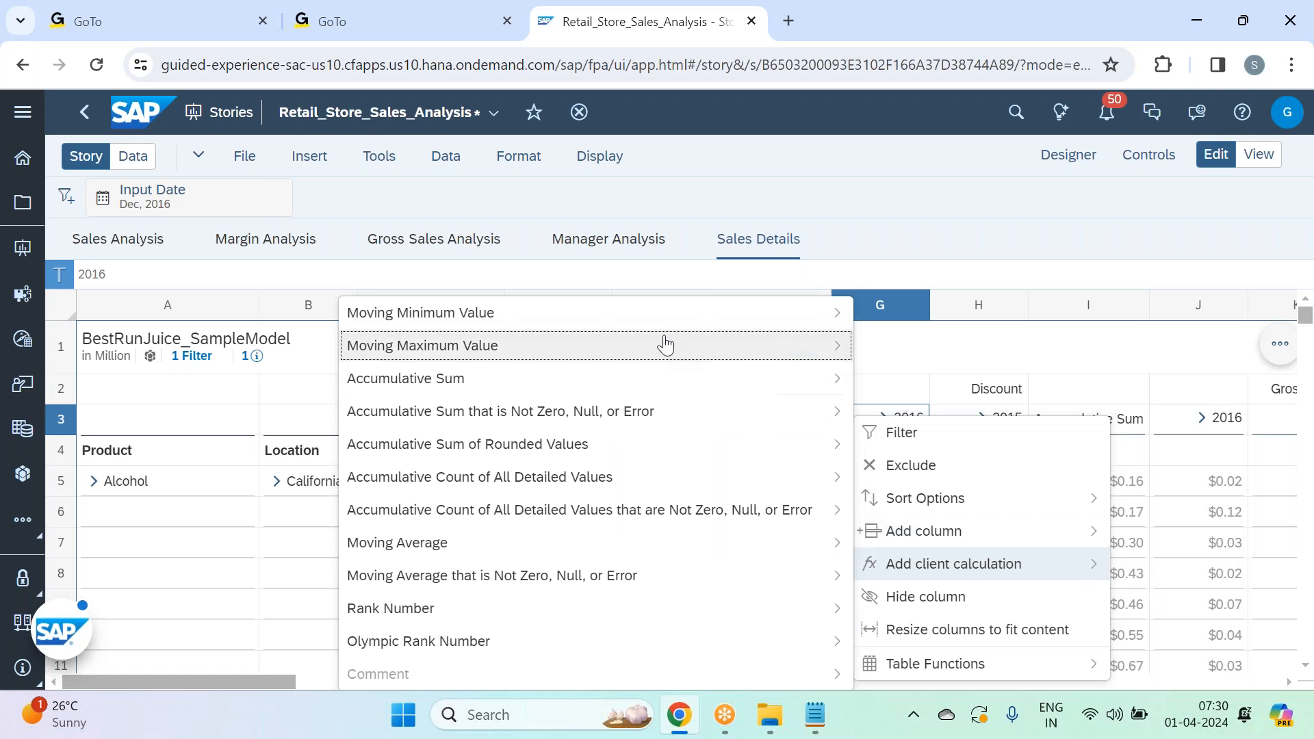
{"action": "mouse_move", "coordinate": [664, 342]}
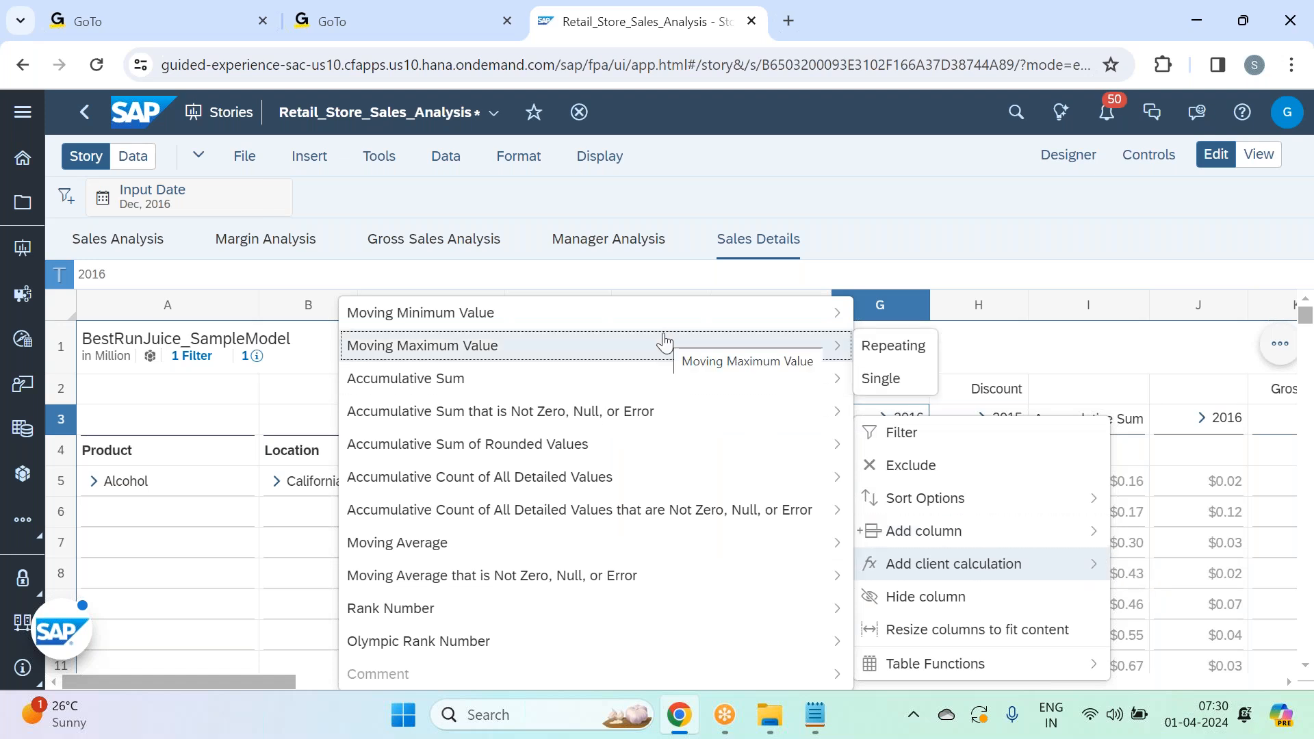
{"action": "left_click", "coordinate": [928, 382]}
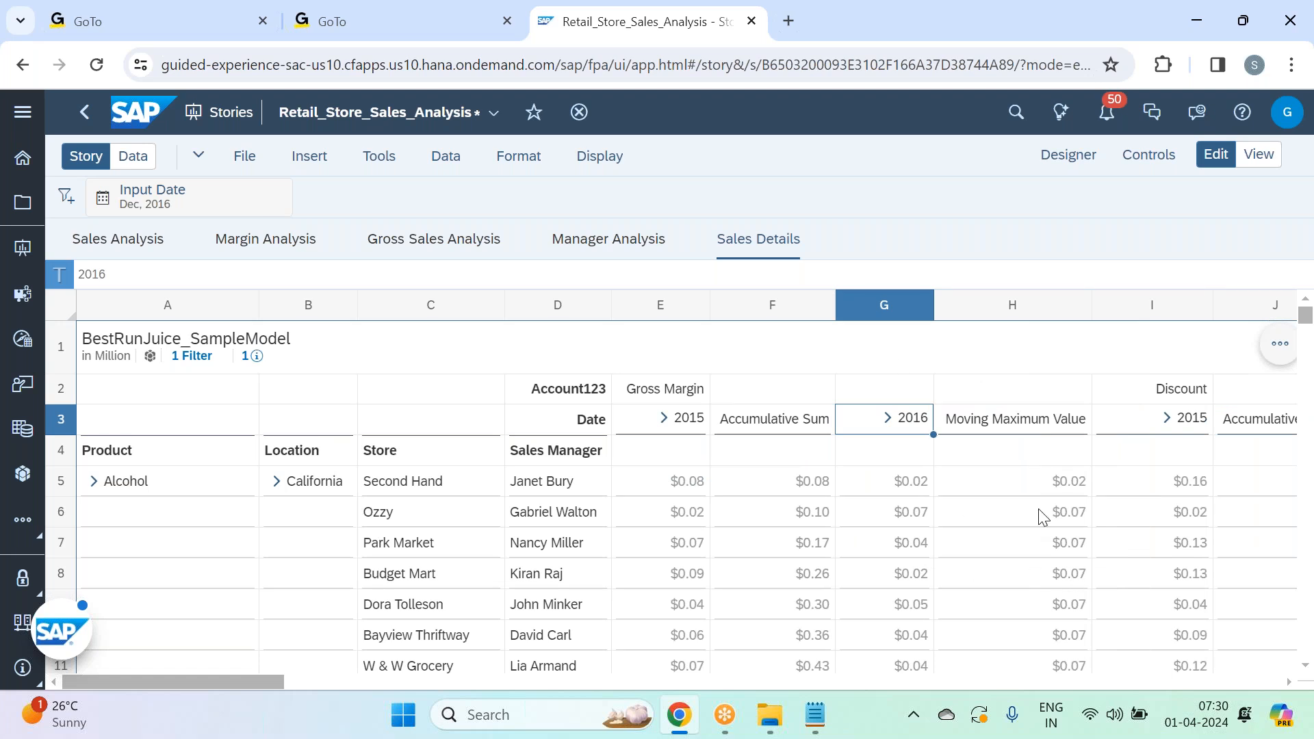
- Compare the Gross Margin 2016 values with the Moving Maximum Value column down to the Rickys Thrifts row
{"action": "scroll", "coordinate": [1041, 517], "scroll_direction": "down", "scroll_amount": 2}
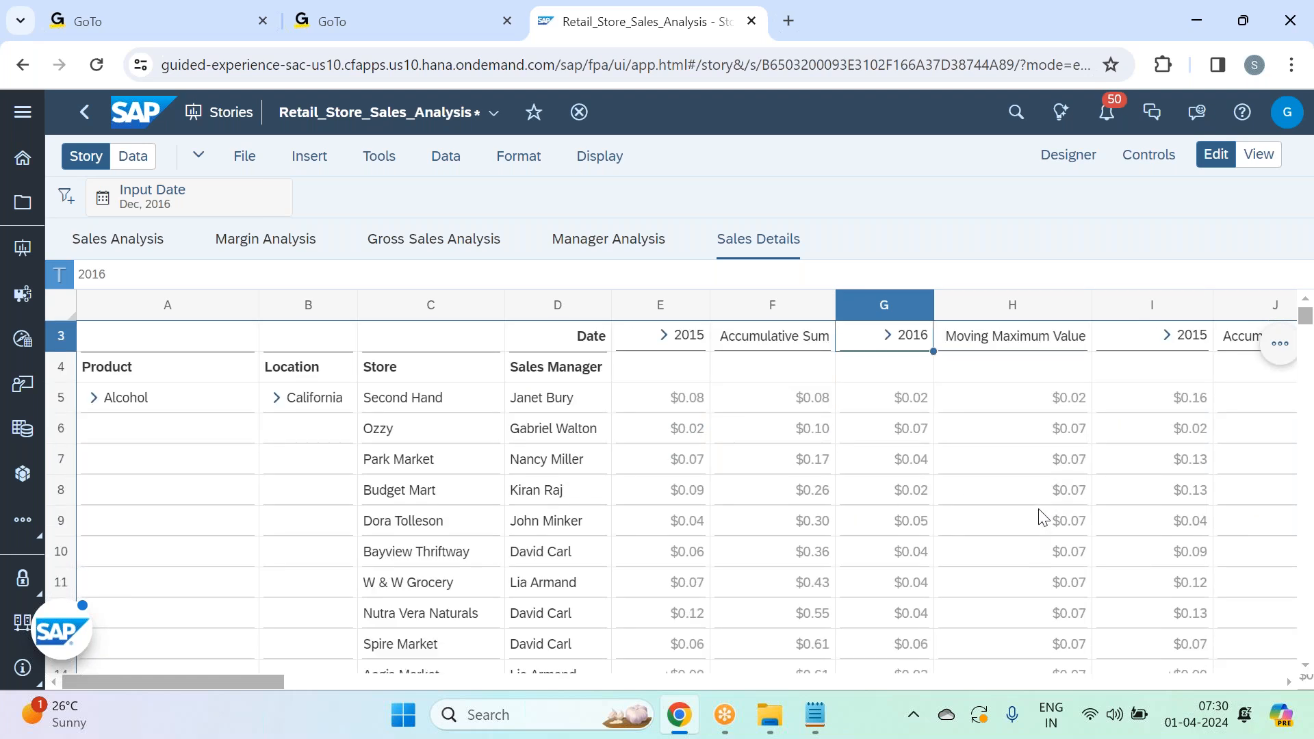
{"action": "scroll", "coordinate": [1041, 517], "scroll_direction": "down", "scroll_amount": 3}
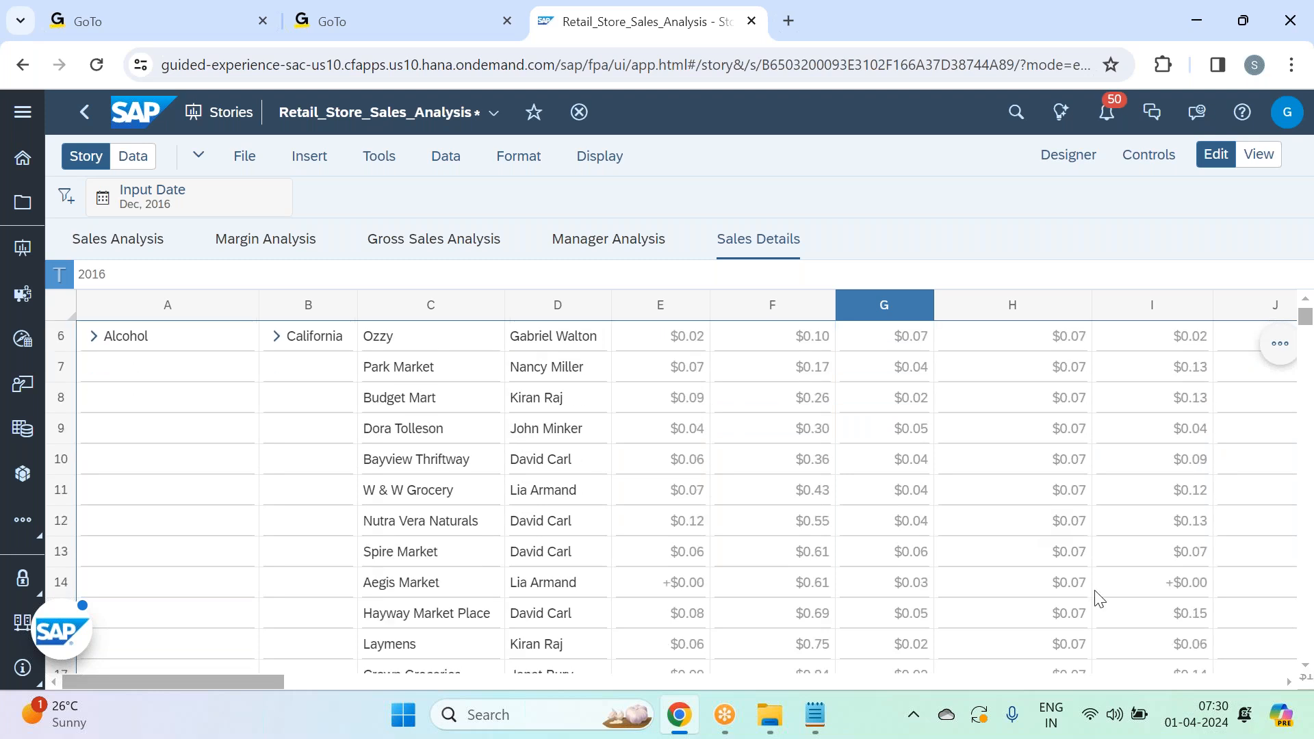
{"action": "scroll", "coordinate": [1059, 598], "scroll_direction": "down", "scroll_amount": 4}
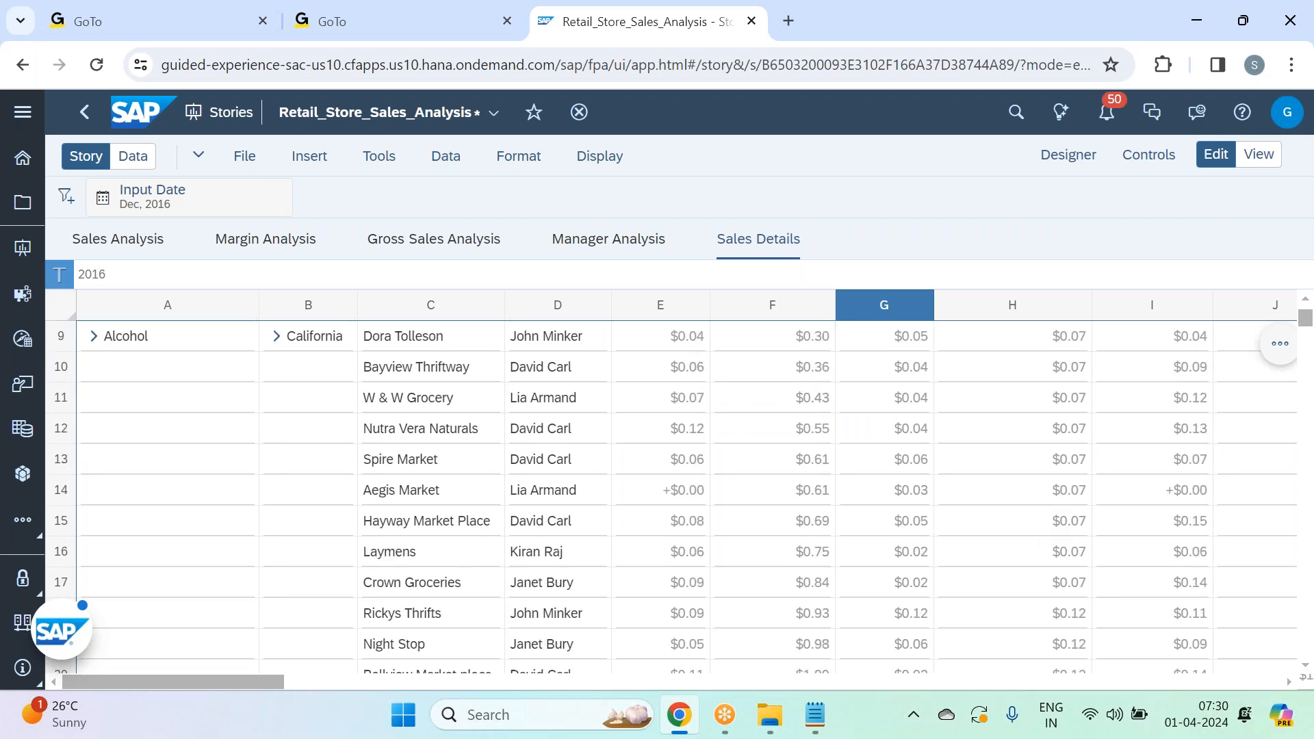
{"action": "left_click", "coordinate": [891, 585]}
{"action": "left_click", "coordinate": [1048, 587]}
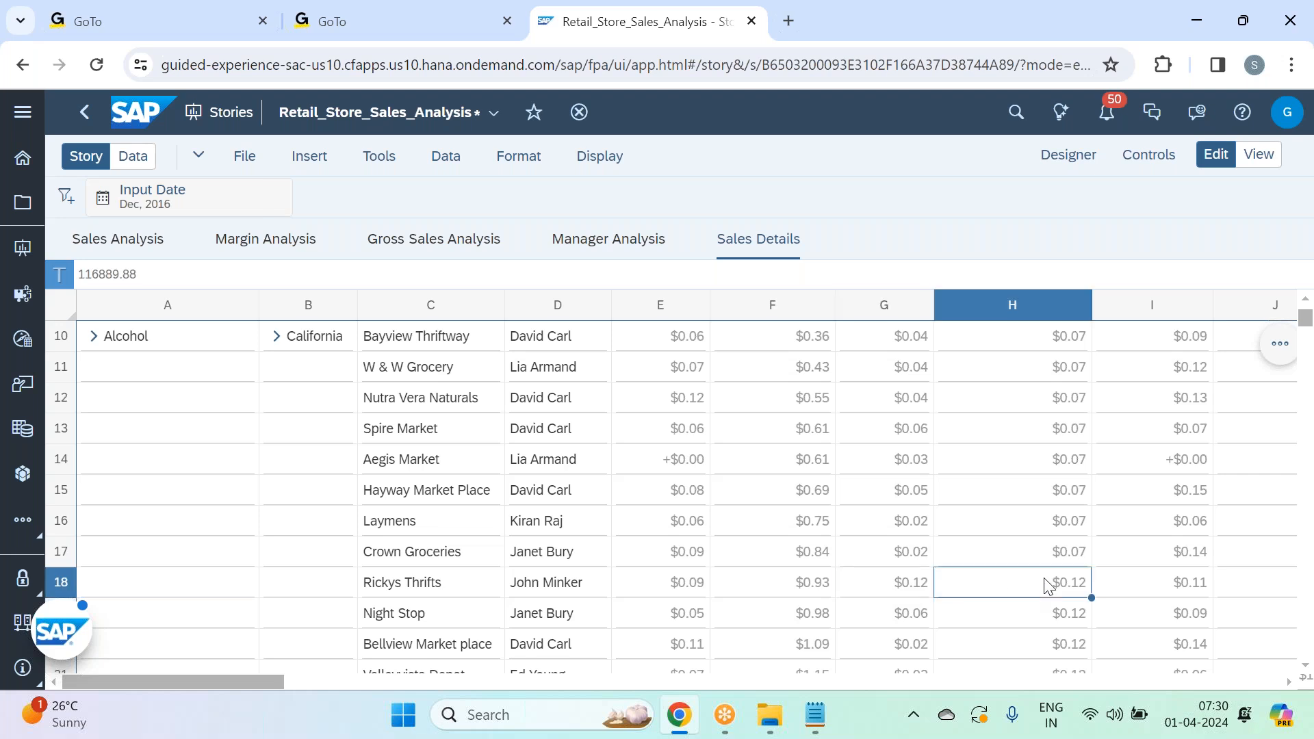
- Compare the Gross Margin 2016 values with the Moving Maximum Value column at the Hudsons row and the rows around it
{"action": "scroll", "coordinate": [1047, 587], "scroll_direction": "down", "scroll_amount": 7}
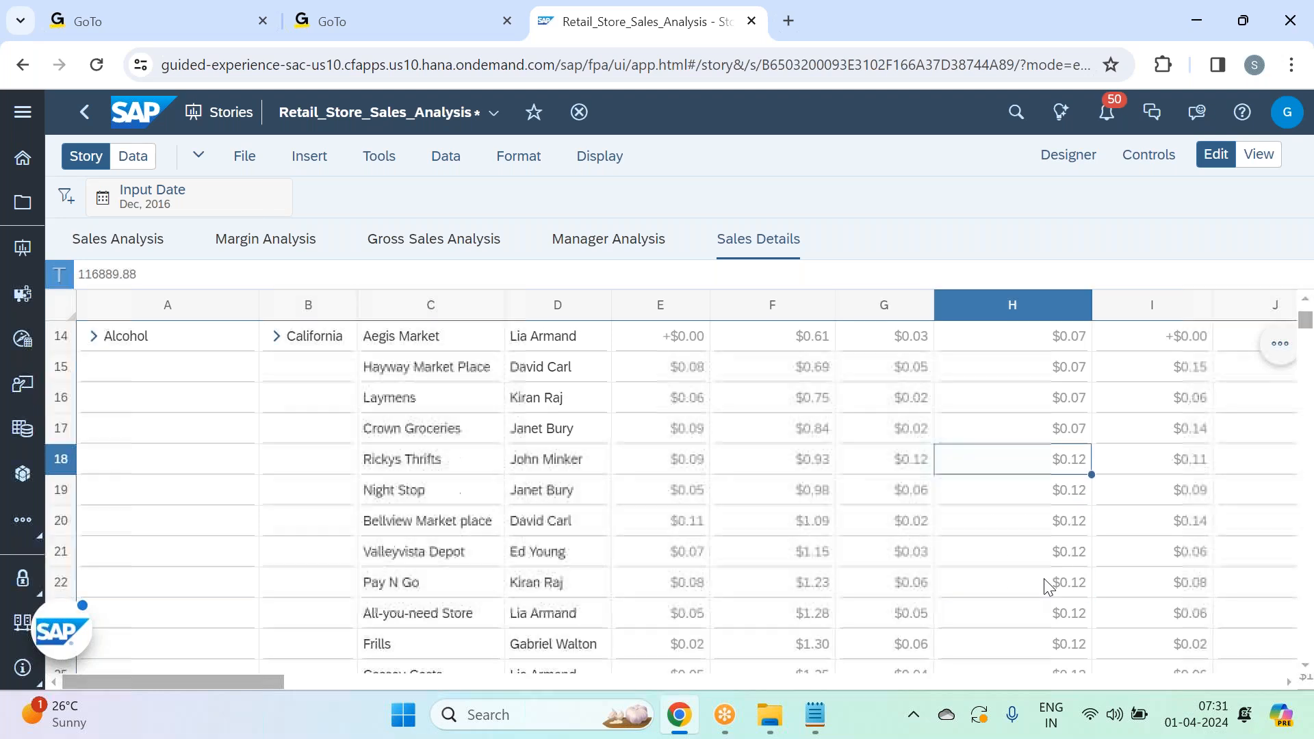
{"action": "scroll", "coordinate": [1046, 585], "scroll_direction": "down", "scroll_amount": 4}
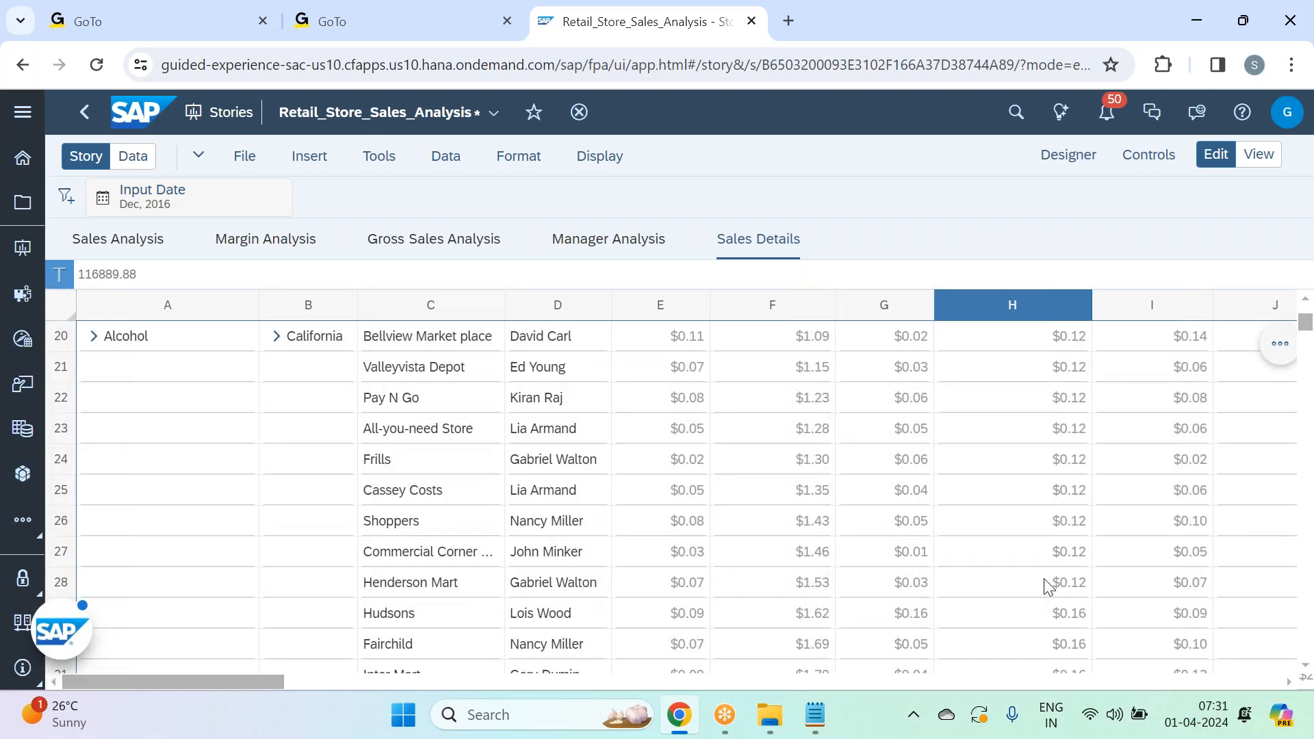
{"action": "left_click", "coordinate": [866, 587]}
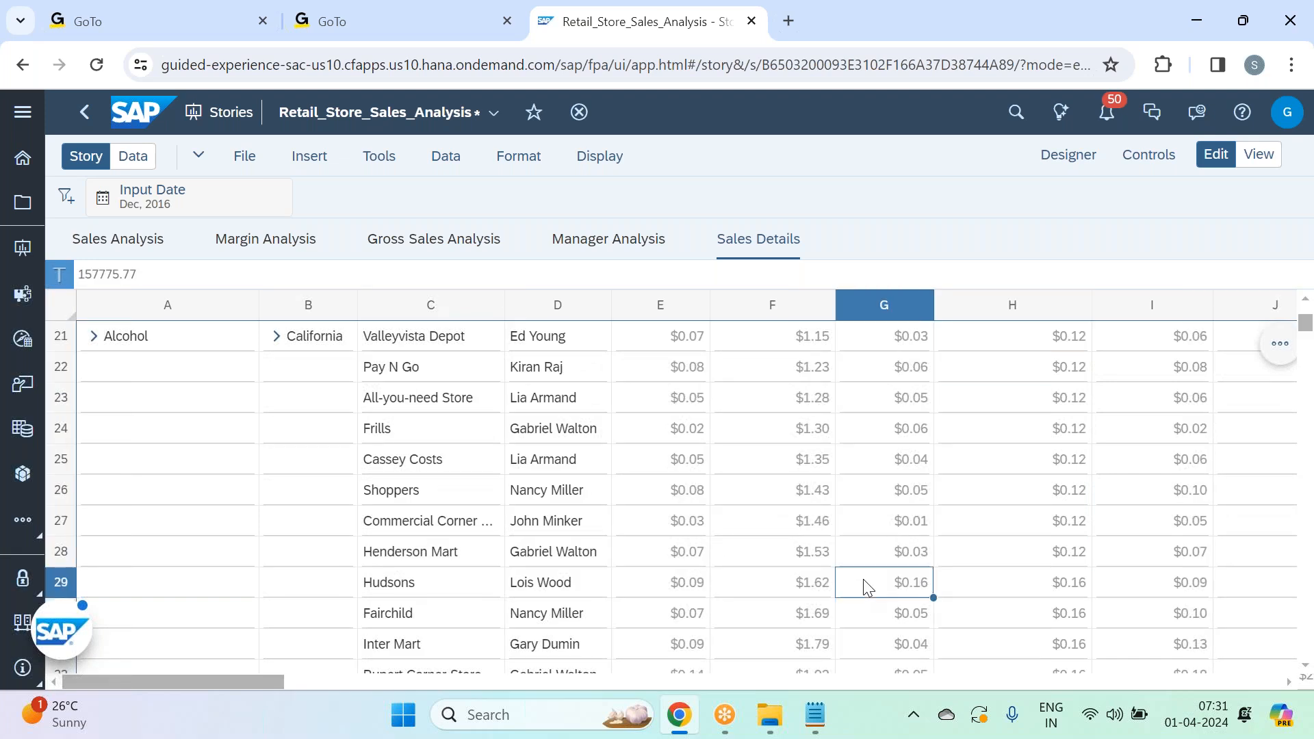
{"action": "left_click", "coordinate": [1052, 586]}
{"action": "scroll", "coordinate": [1052, 586], "scroll_direction": "down", "scroll_amount": 9}
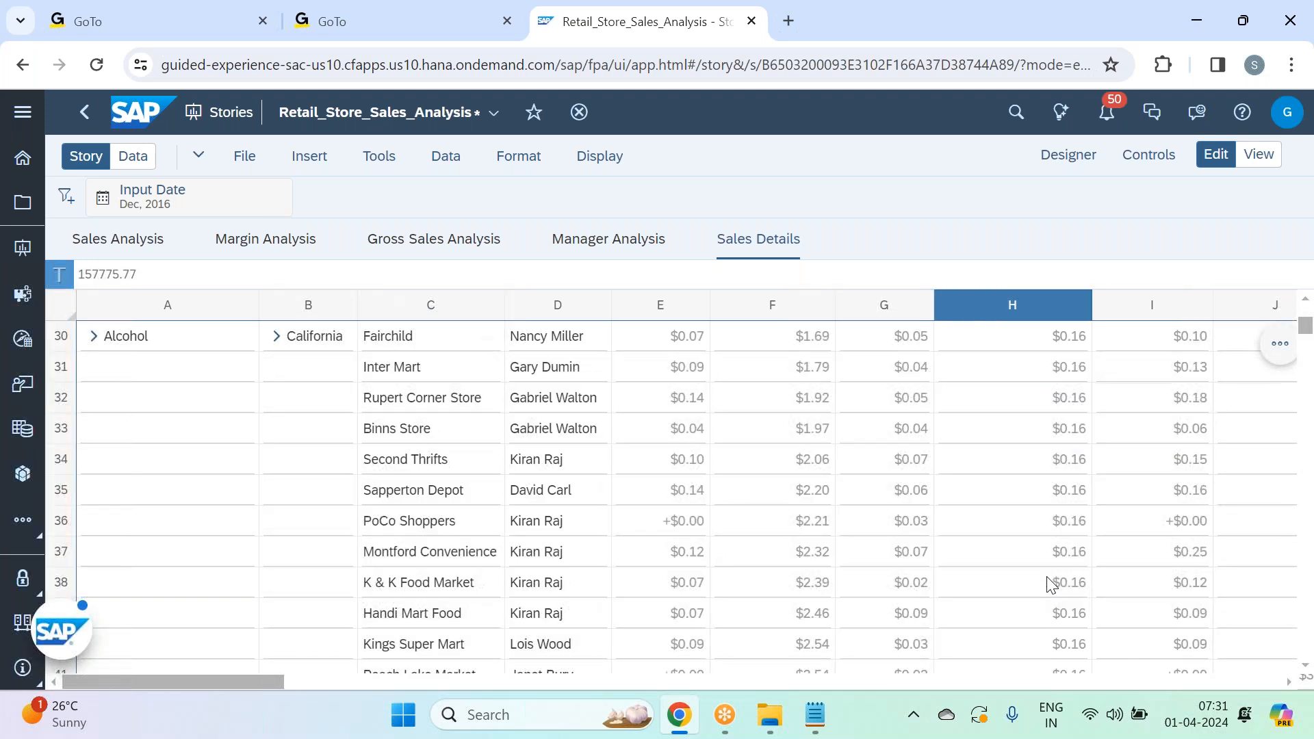
{"action": "scroll", "coordinate": [1049, 582], "scroll_direction": "up", "scroll_amount": 11}
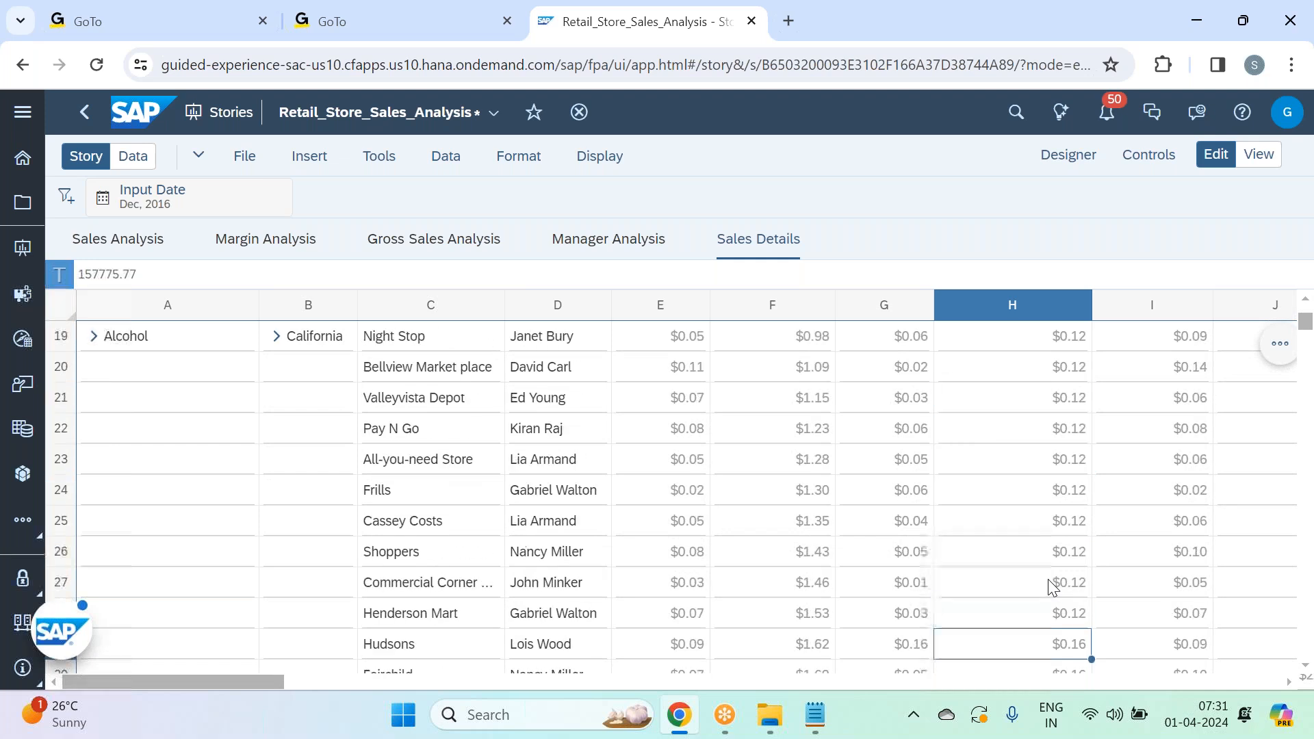
- Save the Retail_Store_Sales_Analysis story with the added Moving Maximum Value calculation
{"action": "scroll", "coordinate": [1051, 586], "scroll_direction": "up", "scroll_amount": 3}
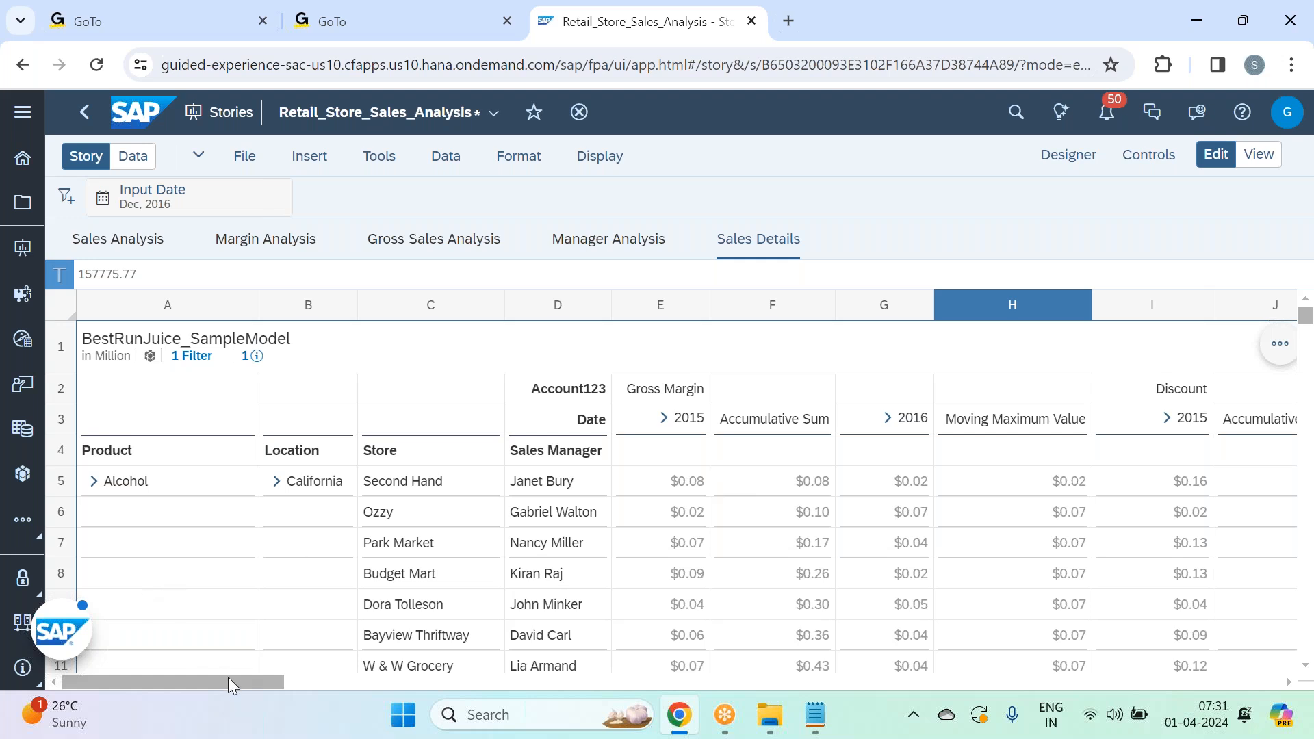
{"action": "left_click", "coordinate": [244, 156]}
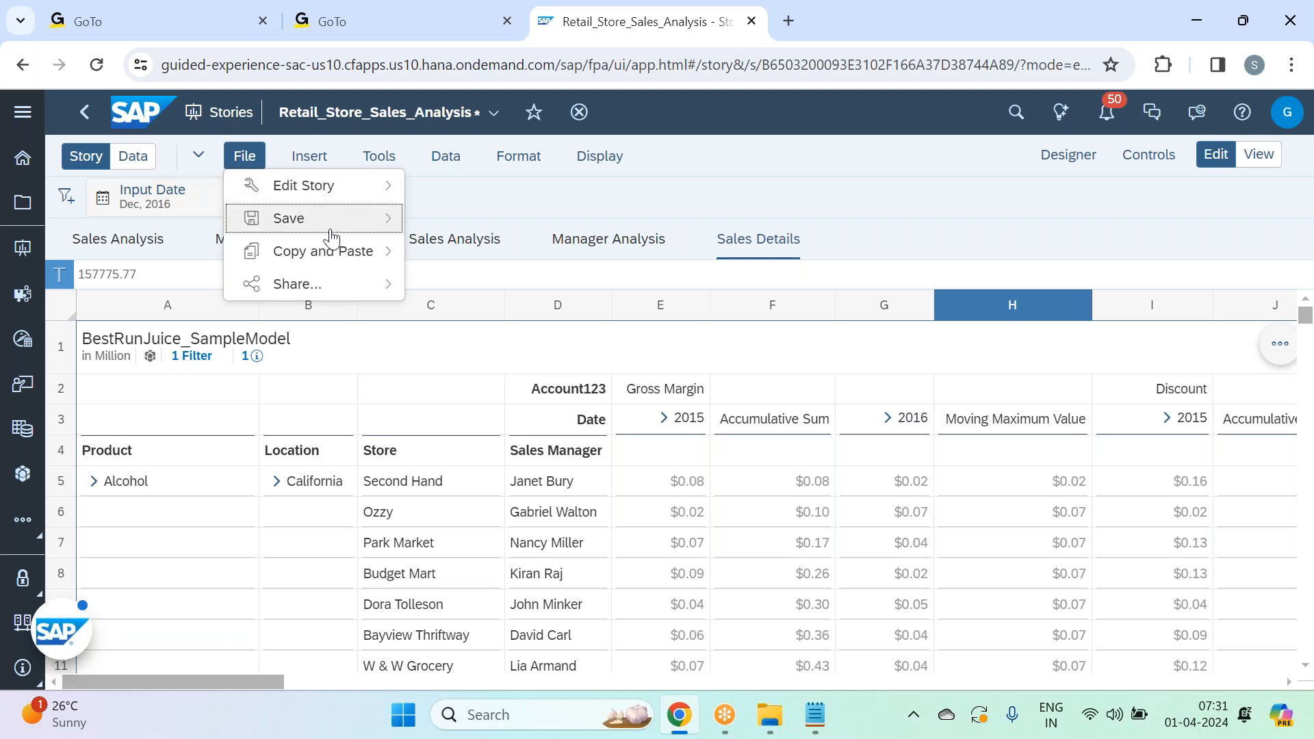
{"action": "left_click", "coordinate": [499, 221]}
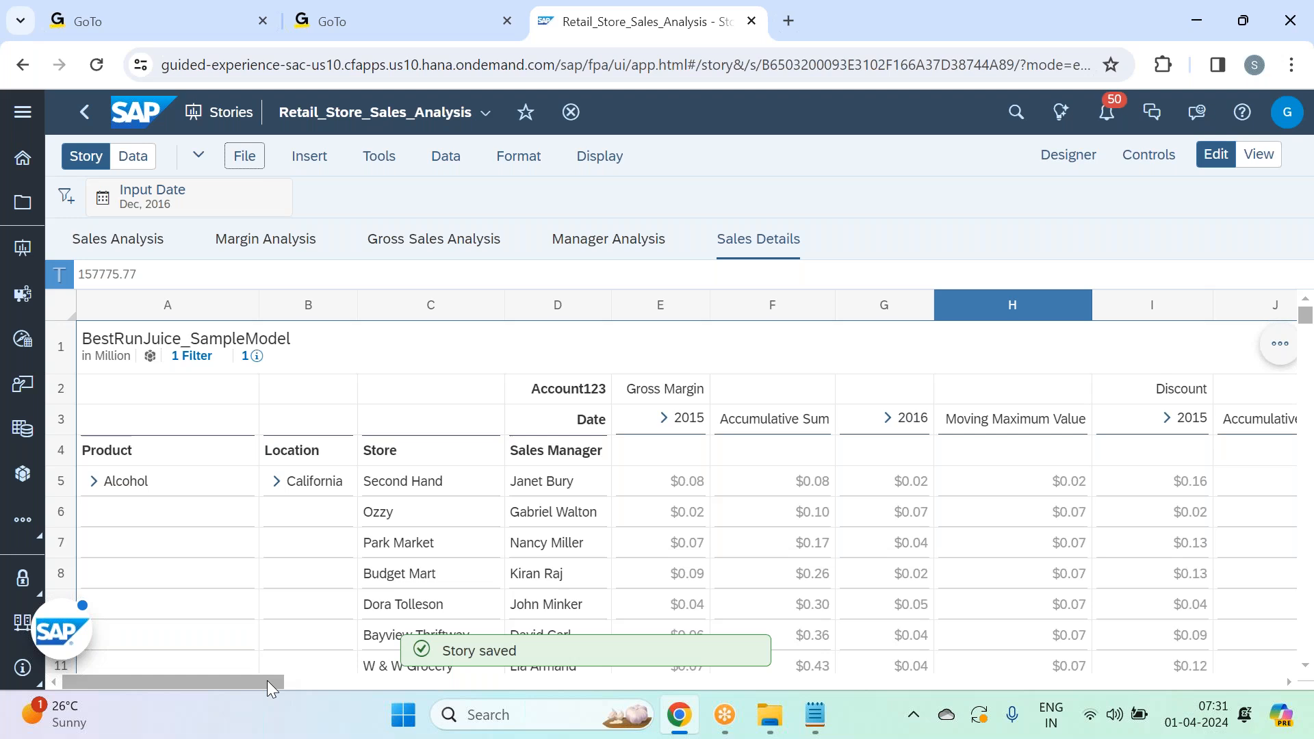
- Add a single Moving Average client calculation based on the 2016 column under Discount
{"action": "left_click_drag", "start_coordinate": [273, 679], "coordinate": [425, 700]}
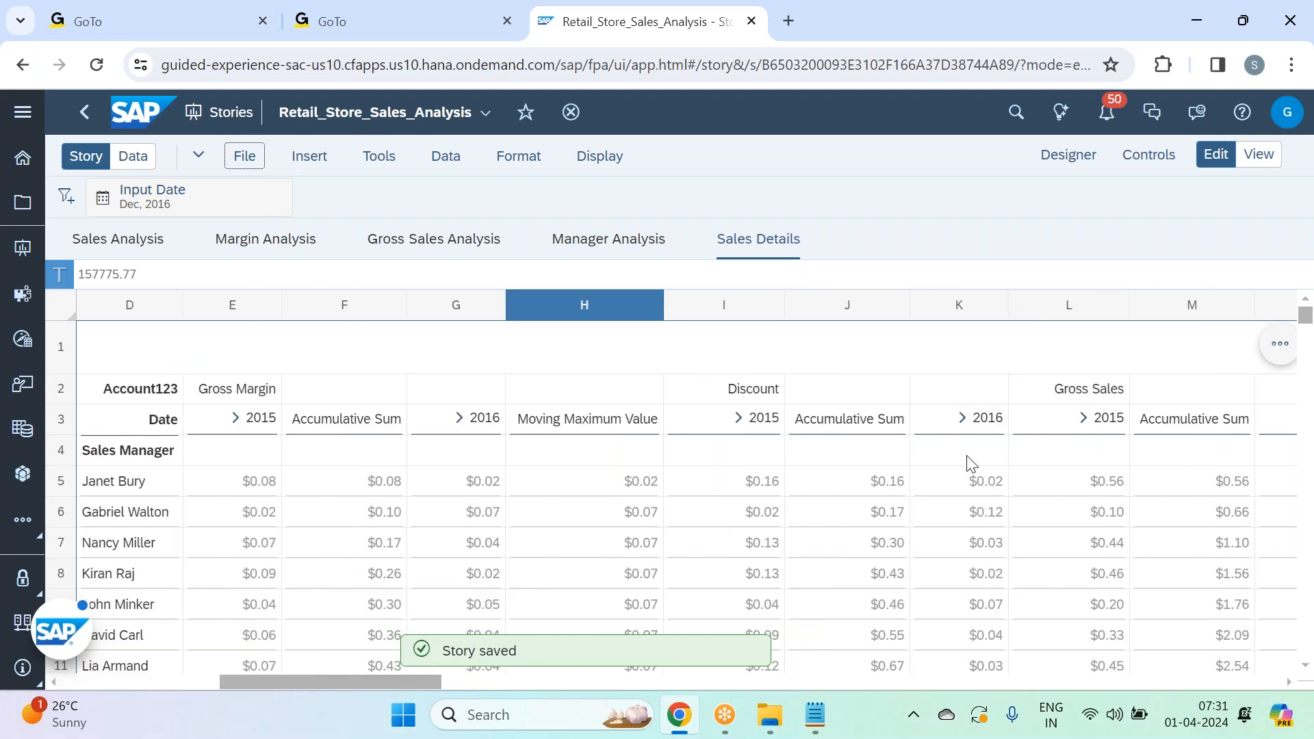
{"action": "left_click_drag", "start_coordinate": [363, 679], "coordinate": [506, 697]}
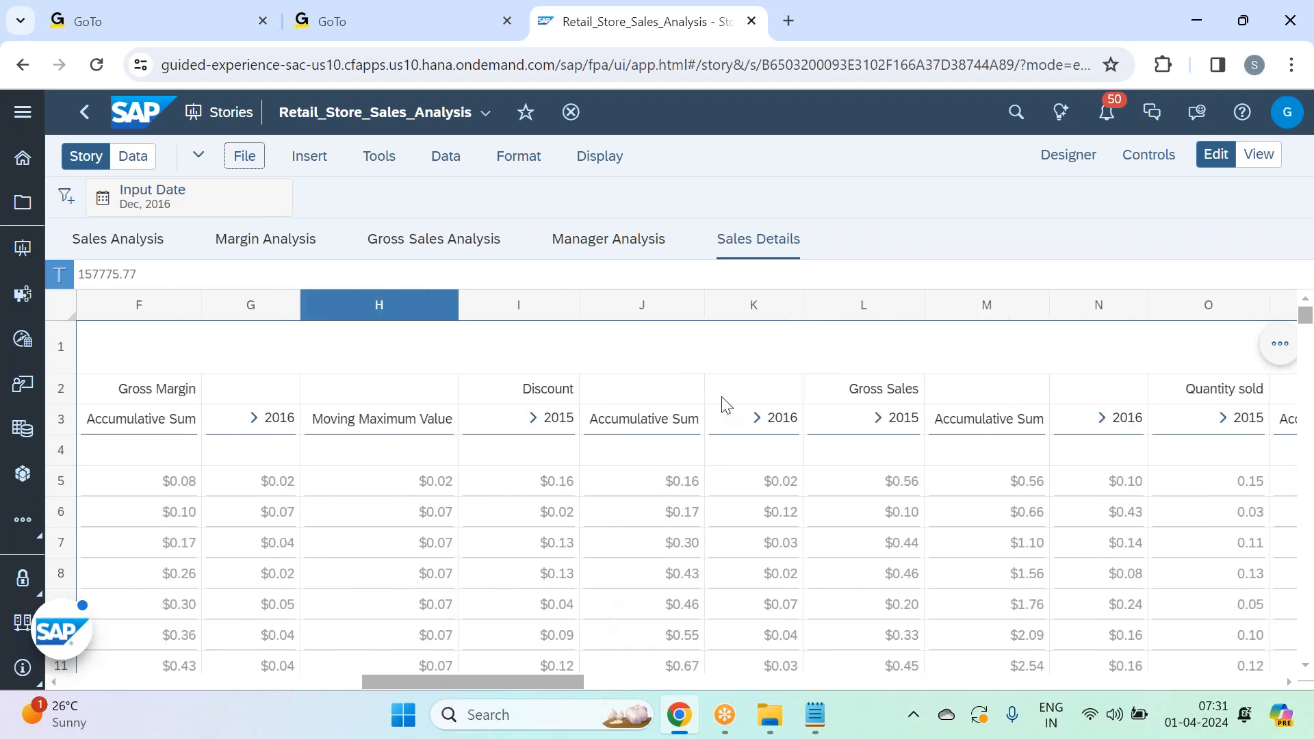
{"action": "left_click", "coordinate": [729, 428]}
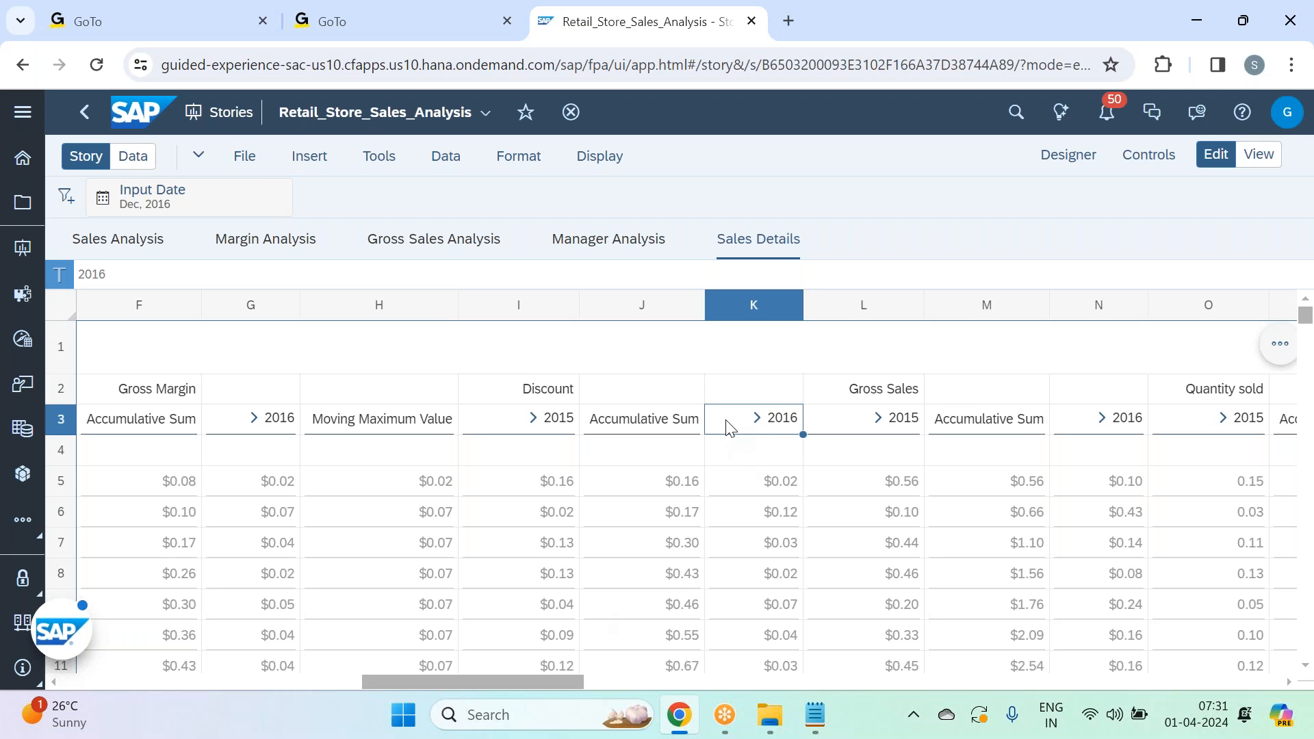
{"action": "right_click", "coordinate": [730, 428]}
{"action": "mouse_move", "coordinate": [842, 568]}
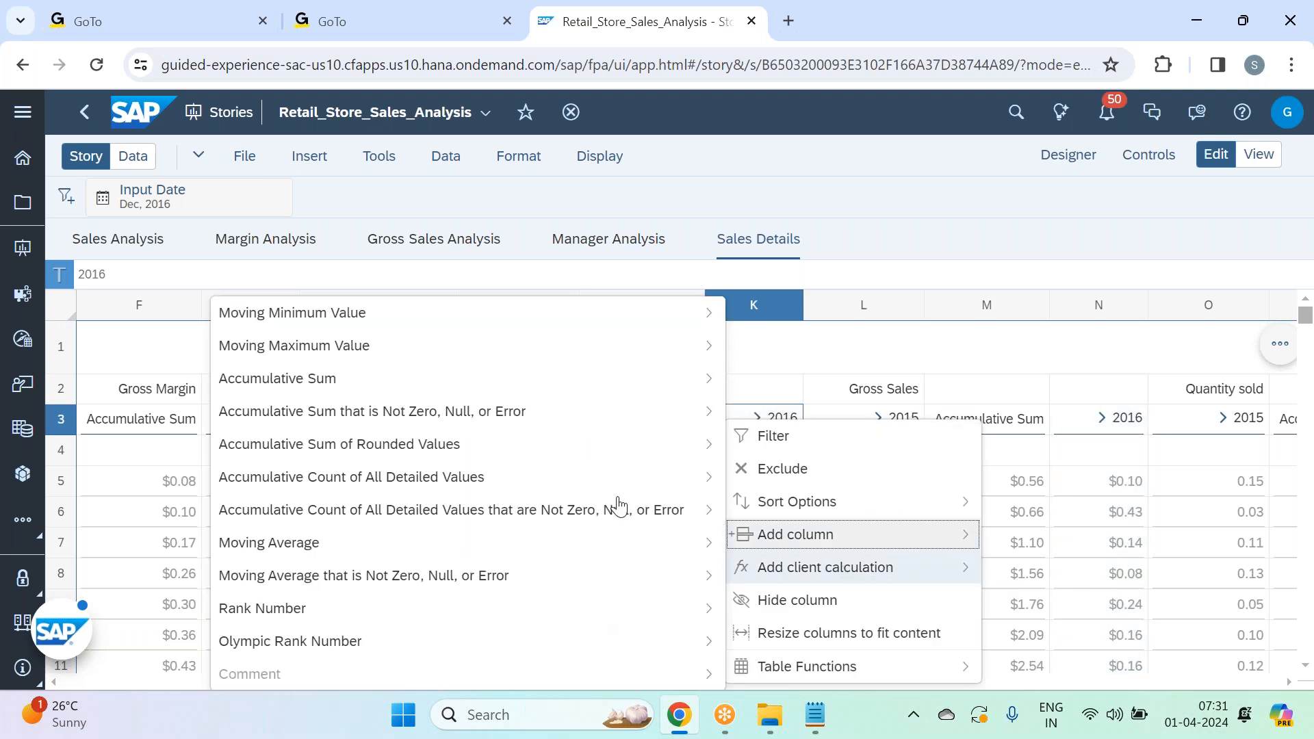
{"action": "mouse_move", "coordinate": [344, 320]}
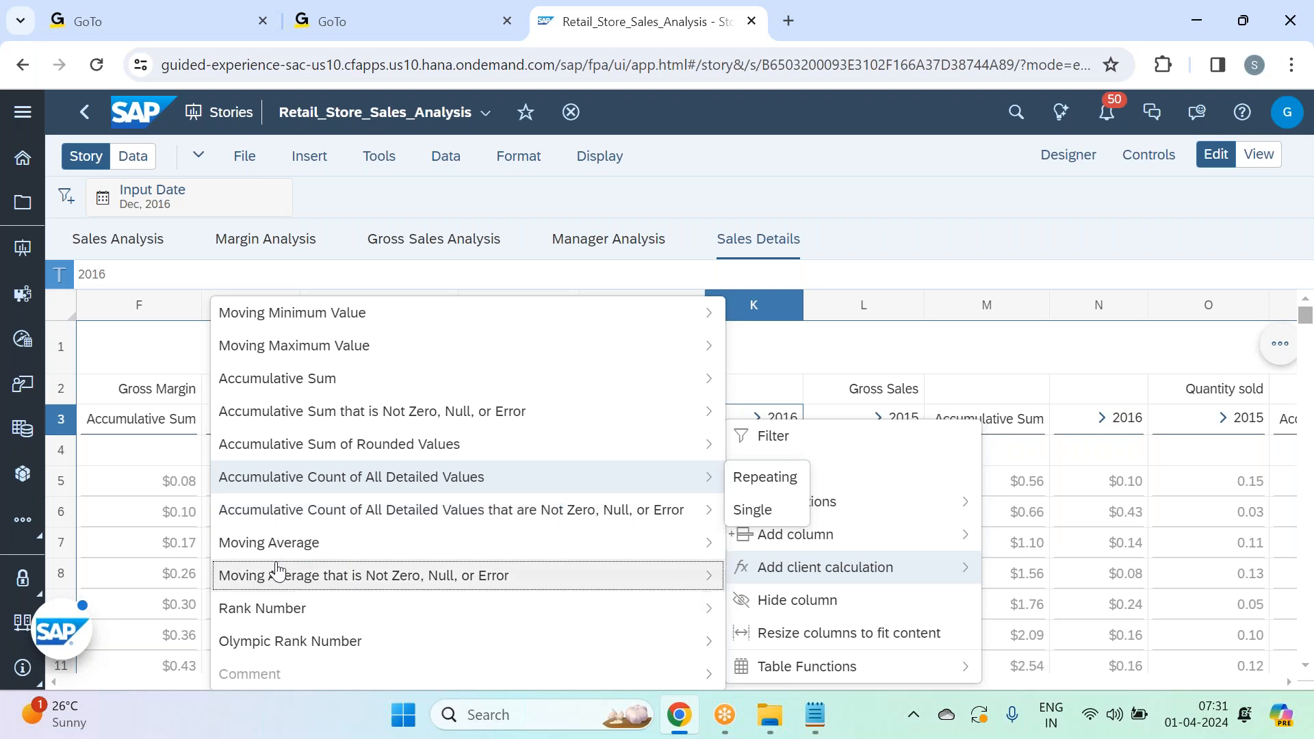
{"action": "mouse_move", "coordinate": [271, 544]}
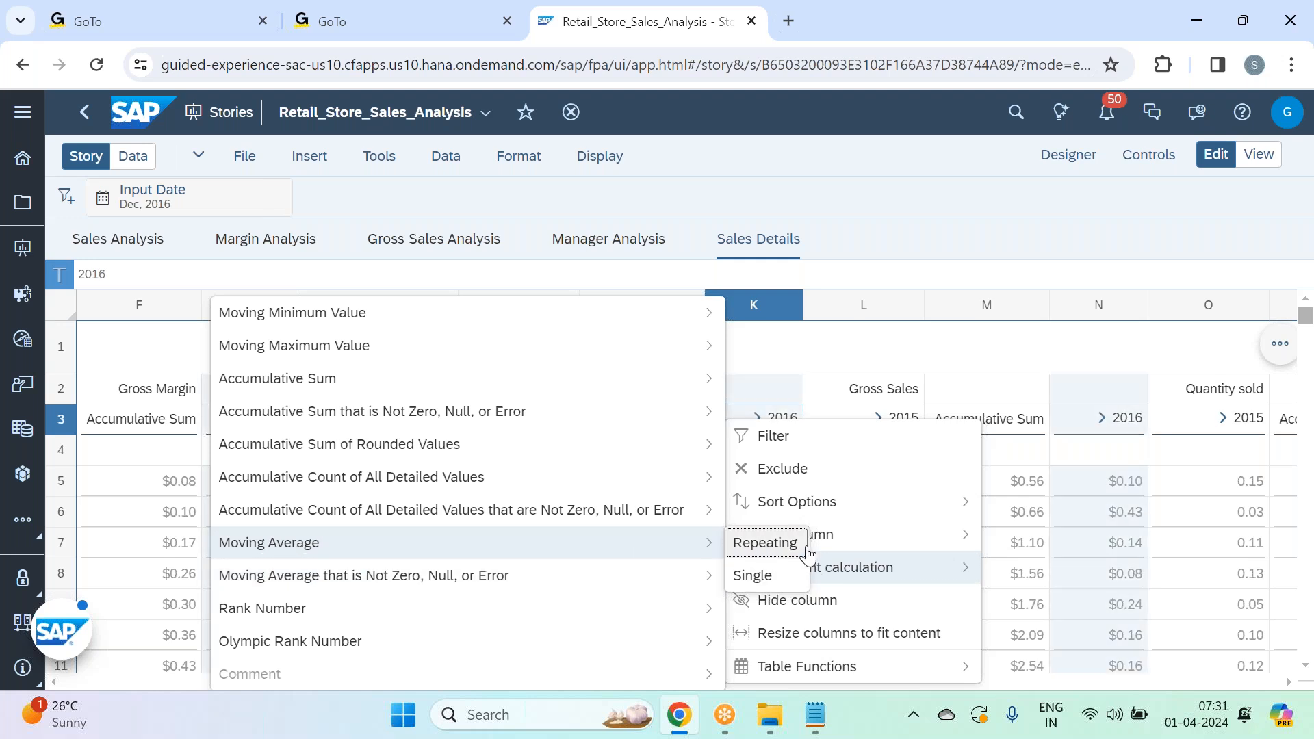
{"action": "left_click", "coordinate": [761, 577]}
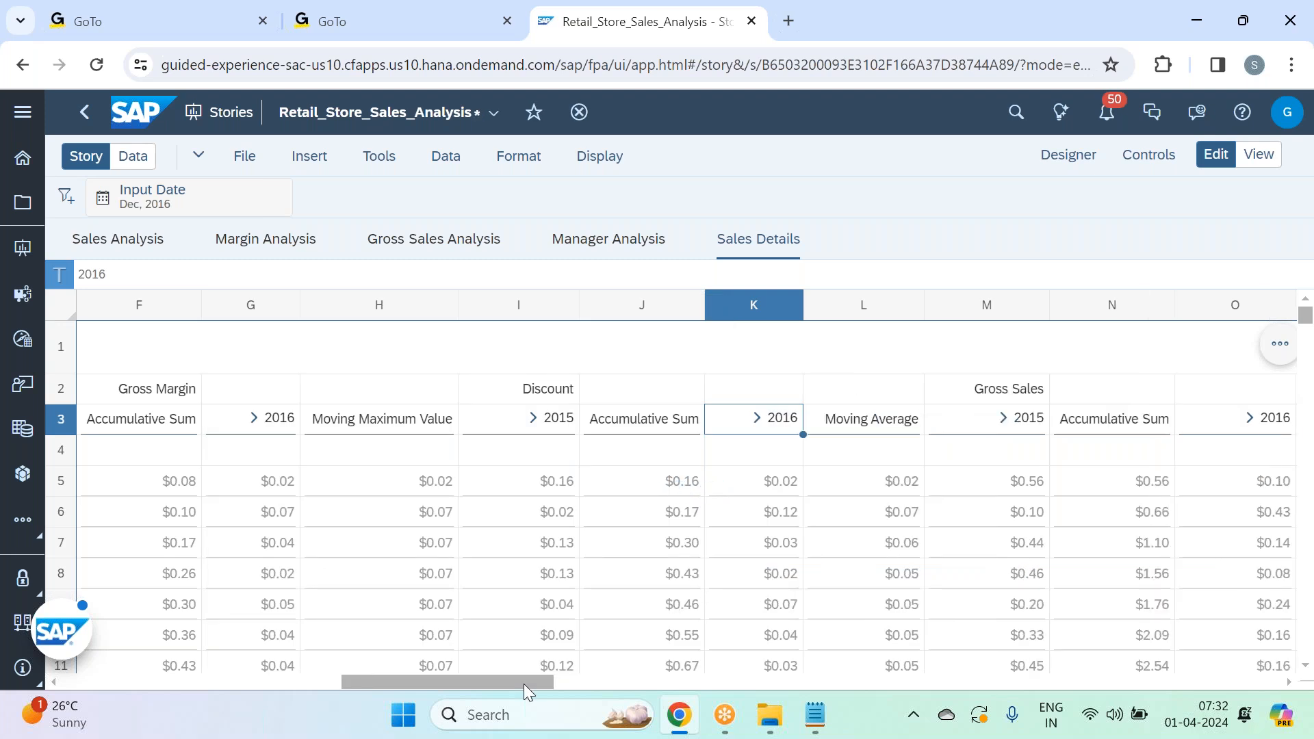
- Compare the Discount 2016 values with the Moving Average values row by row, from row 5 to row 8
{"action": "left_click_drag", "start_coordinate": [531, 681], "coordinate": [712, 701]}
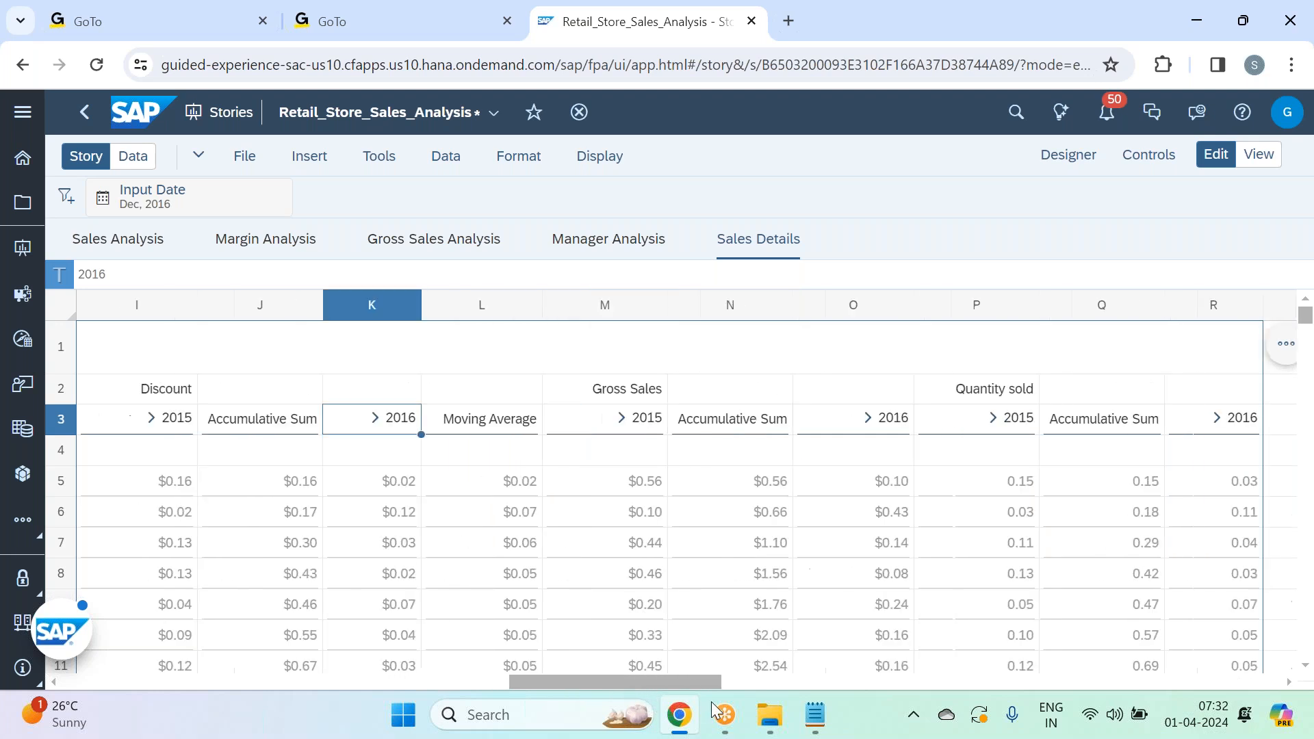
{"action": "left_click", "coordinate": [483, 480]}
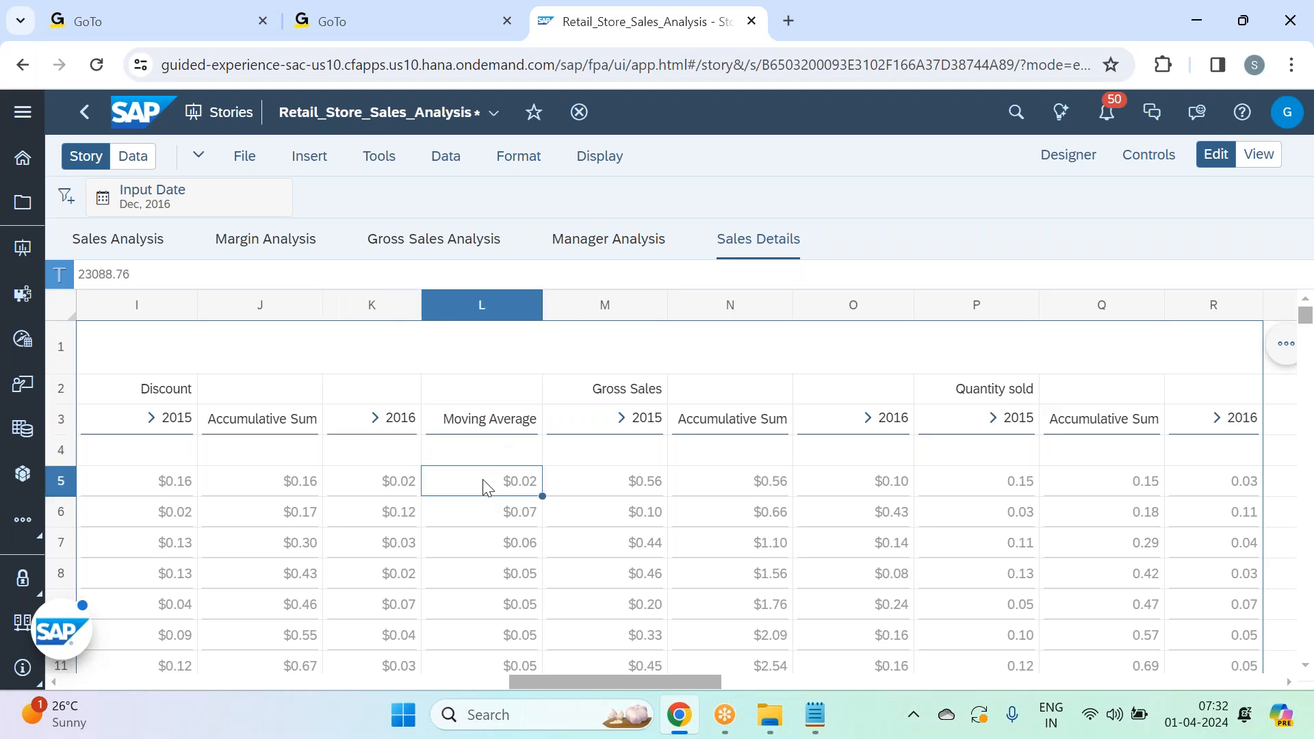
{"action": "left_click", "coordinate": [407, 485]}
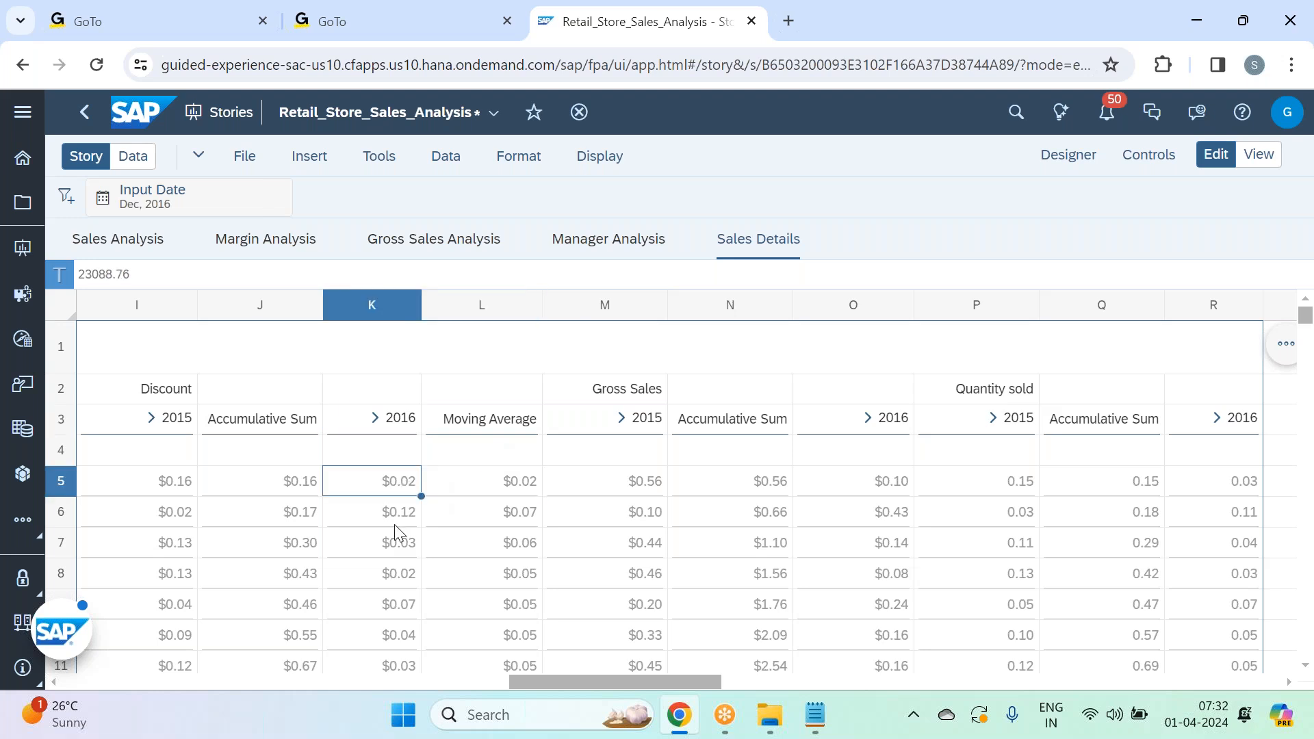
{"action": "left_click", "coordinate": [400, 519]}
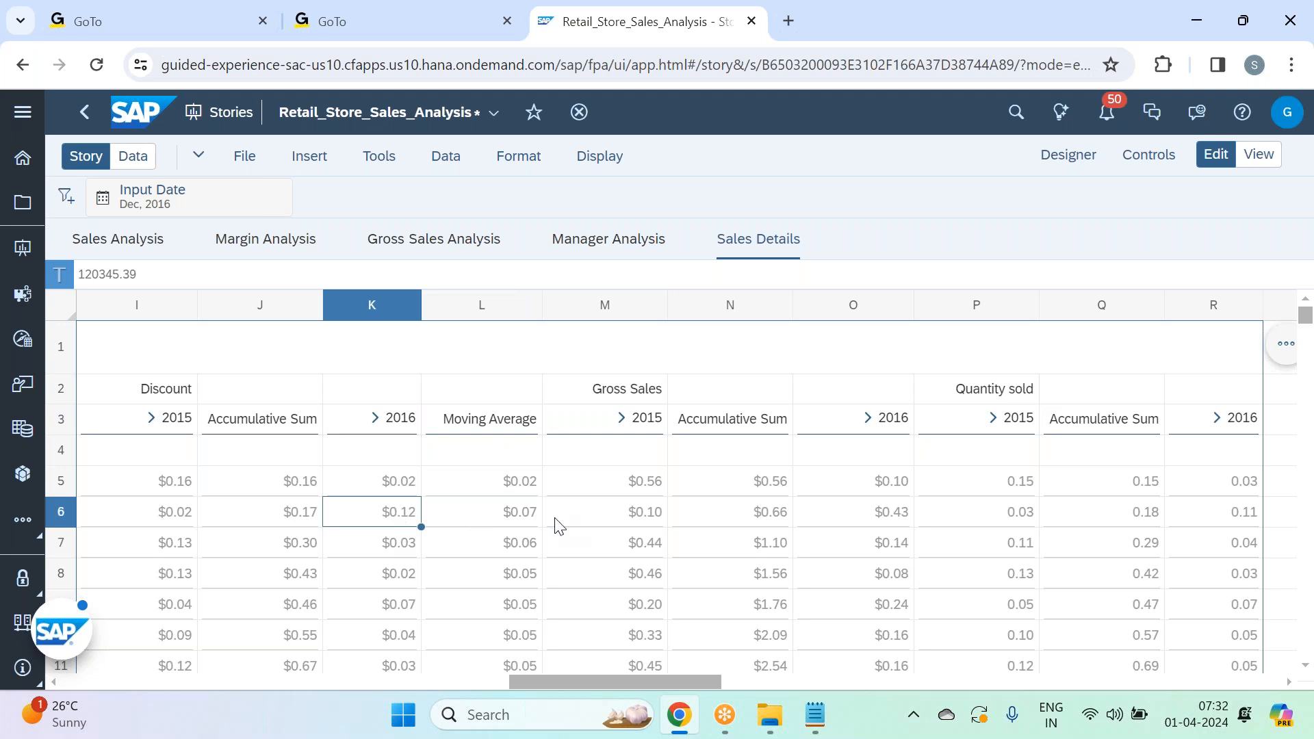
{"action": "left_click", "coordinate": [513, 519]}
{"action": "left_click", "coordinate": [394, 518]}
{"action": "left_click", "coordinate": [397, 542]}
{"action": "left_click", "coordinate": [525, 543]}
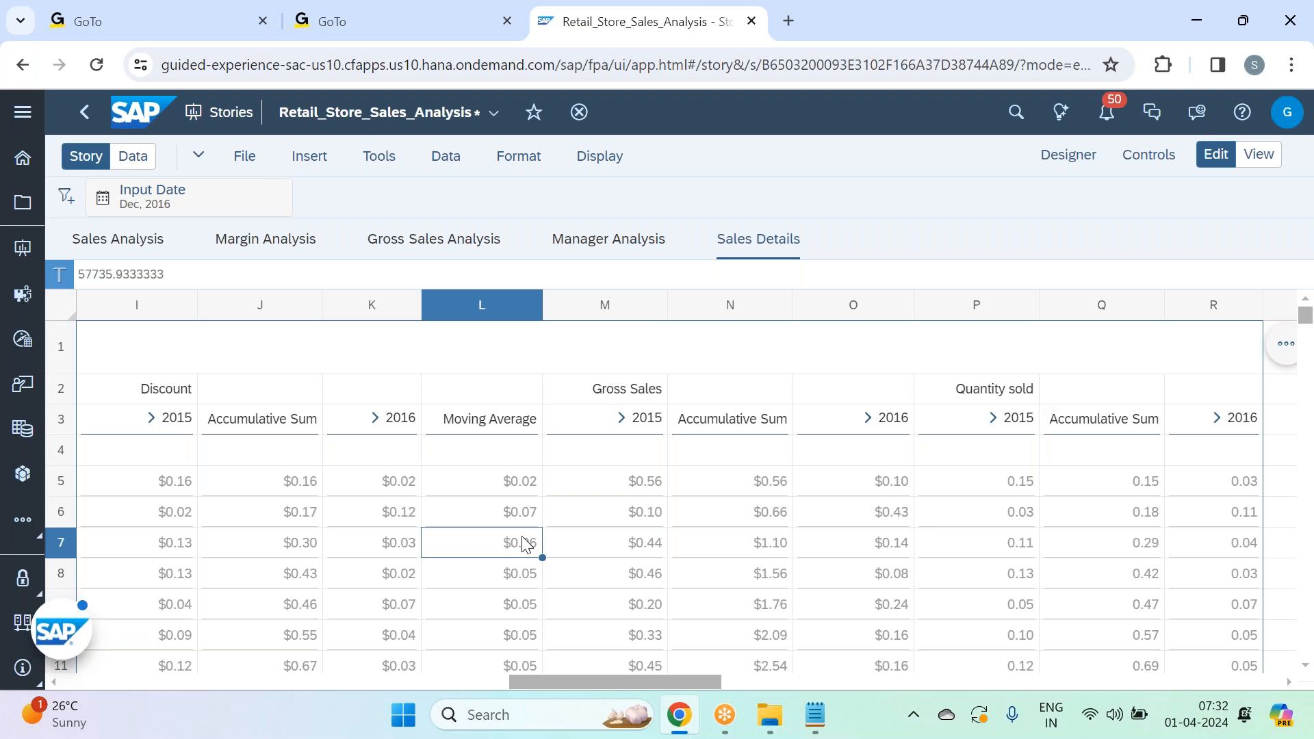
{"action": "left_click", "coordinate": [394, 555]}
{"action": "left_click", "coordinate": [395, 572]}
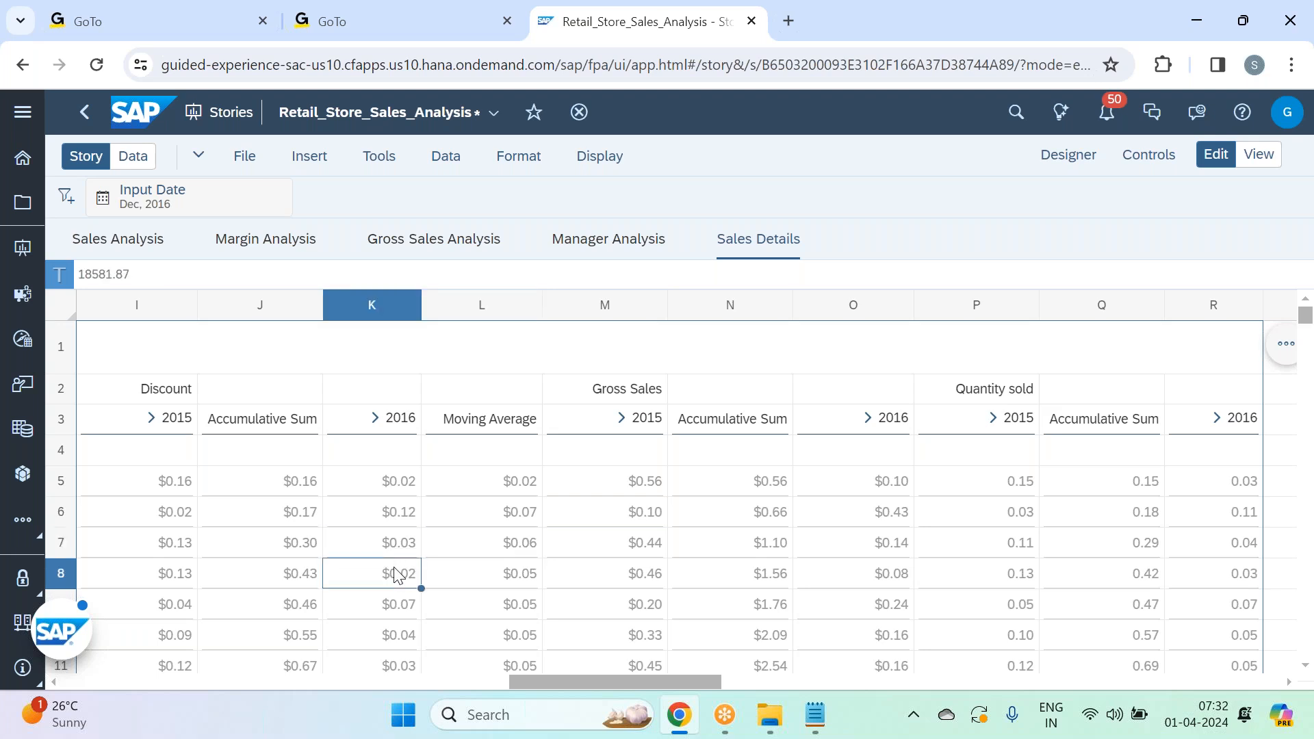
{"action": "left_click", "coordinate": [498, 580]}
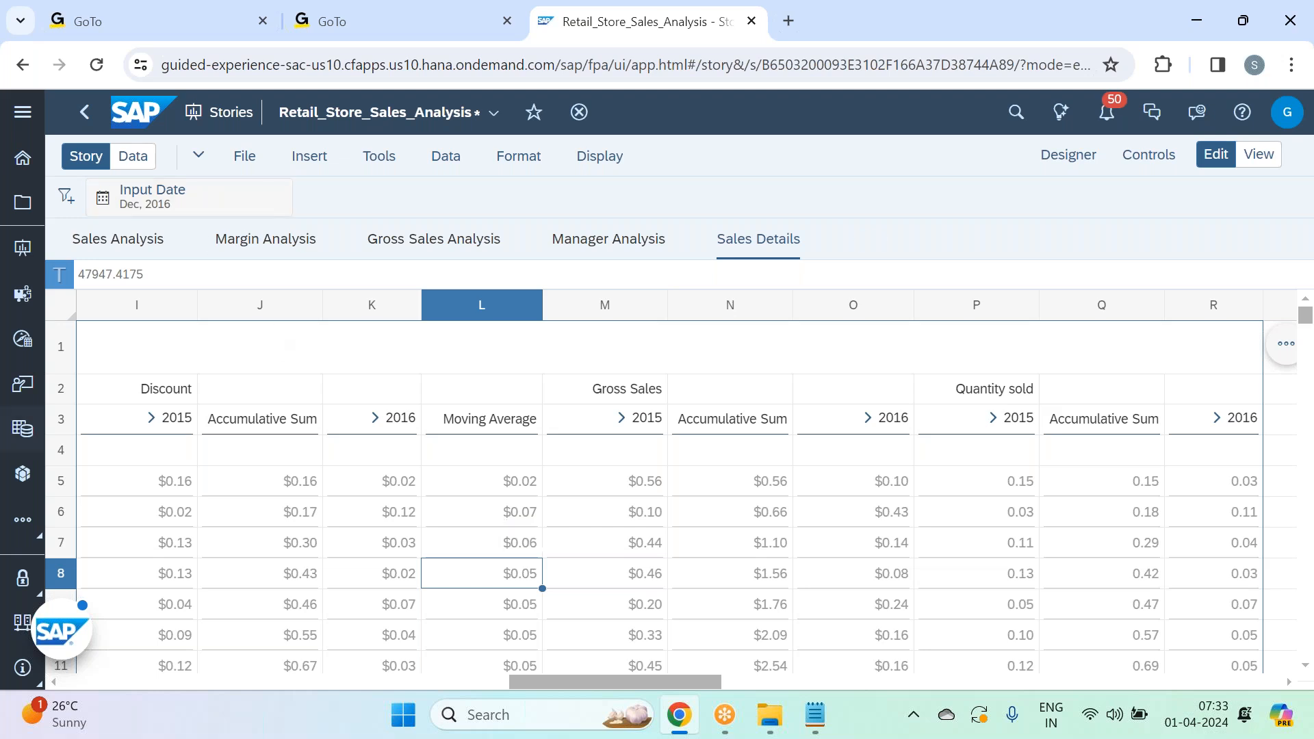
- Add a single Olympic Rank Number client calculation based on the 2016 column under Gross Sales
{"action": "left_click", "coordinate": [819, 427]}
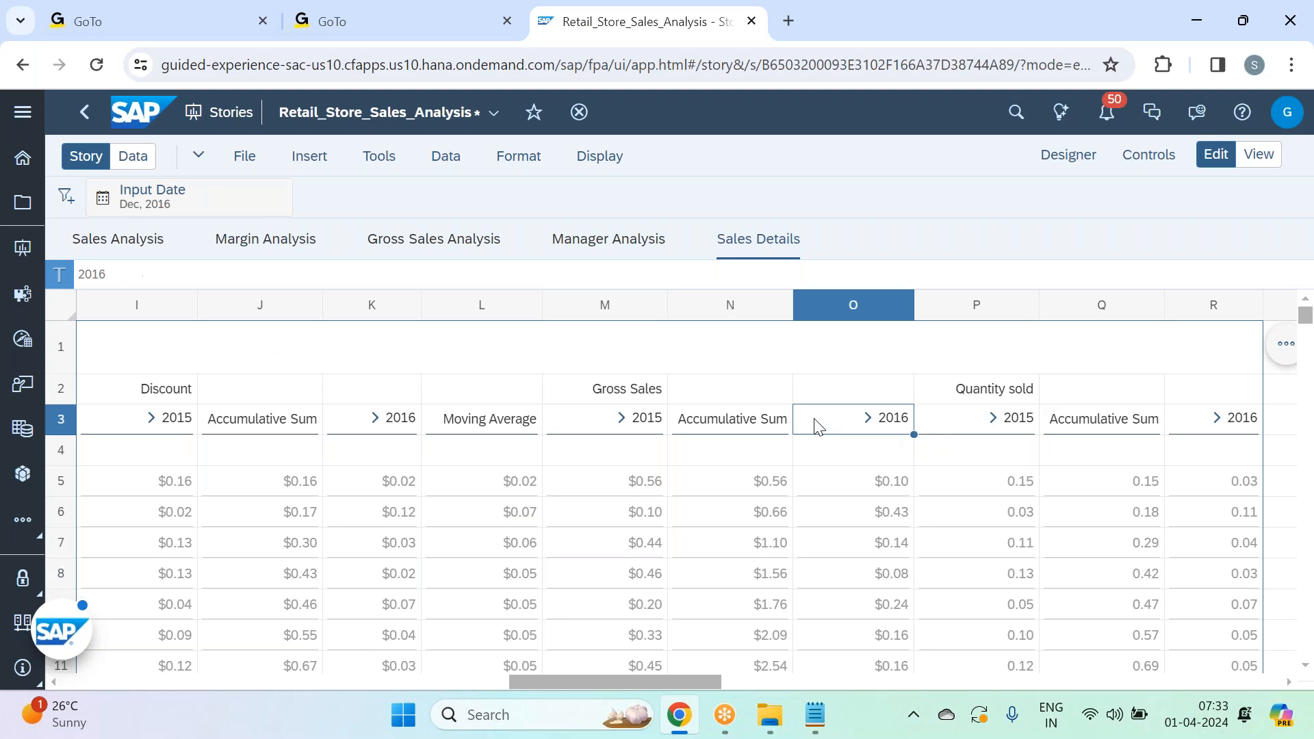
{"action": "right_click", "coordinate": [820, 427]}
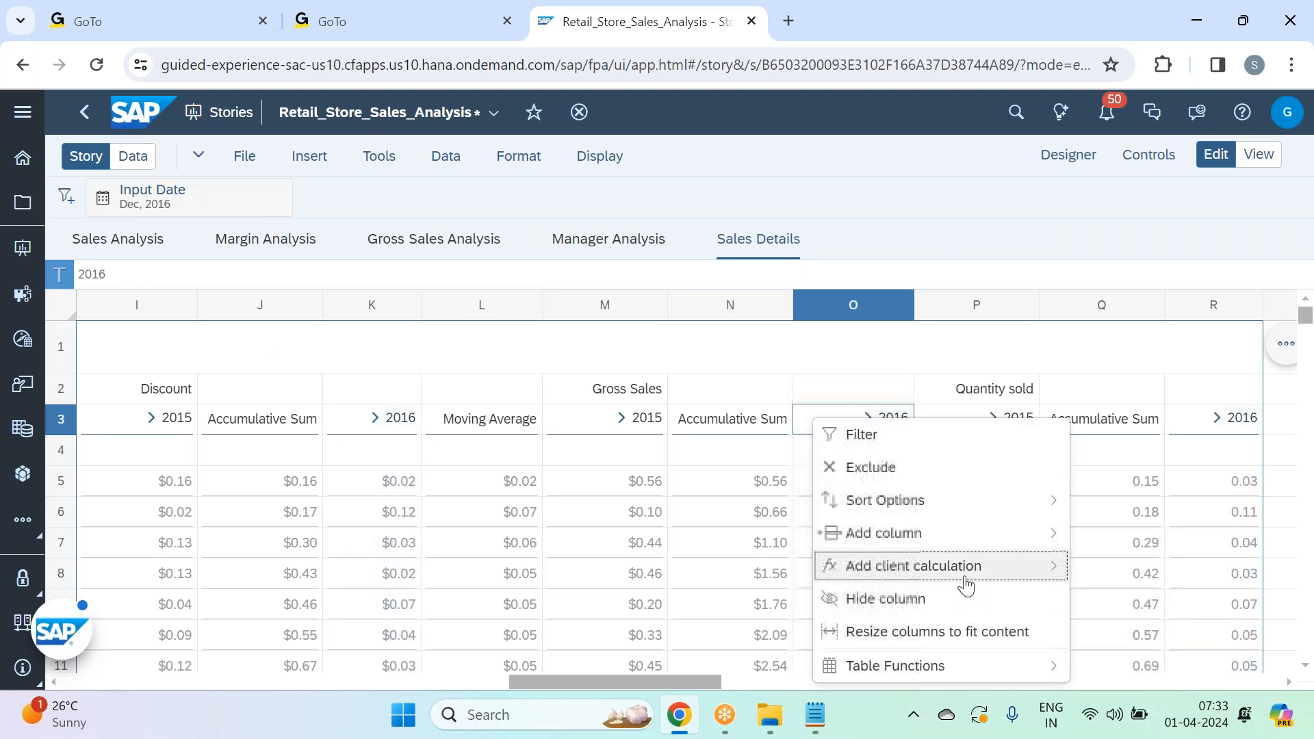
{"action": "mouse_move", "coordinate": [966, 584]}
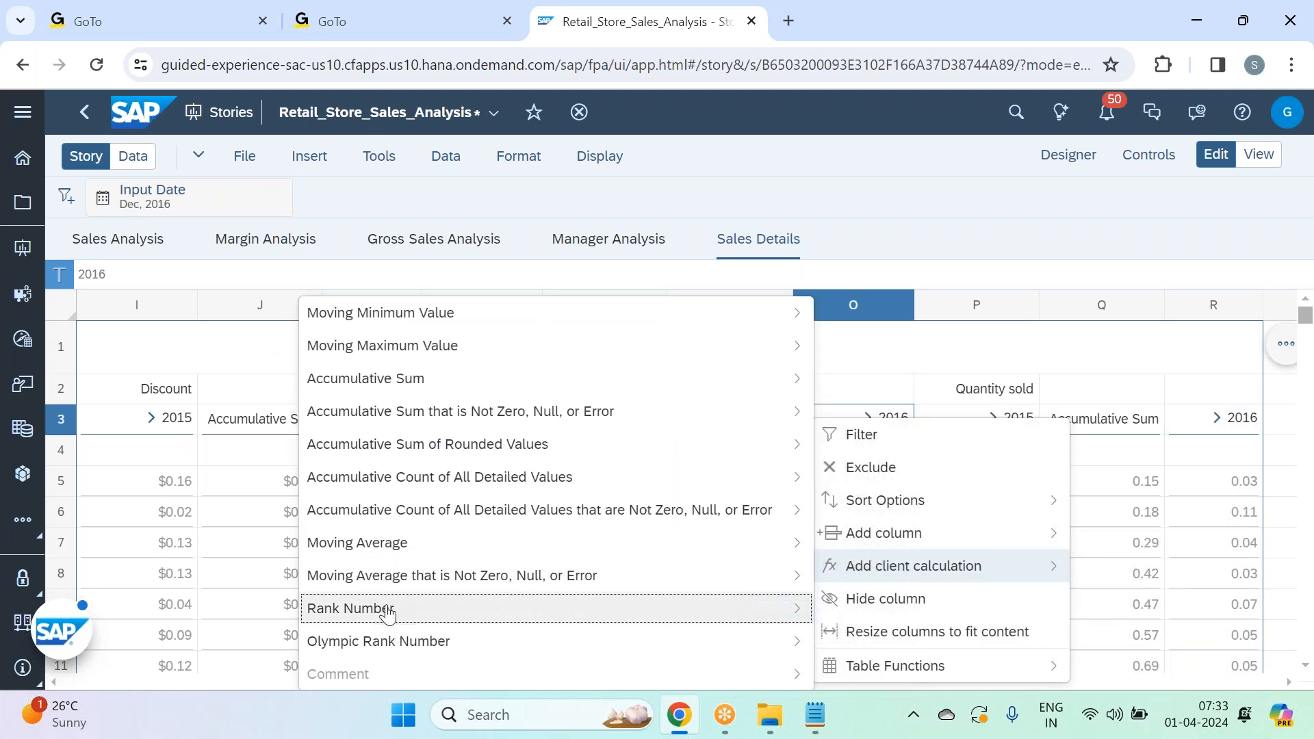
{"action": "mouse_move", "coordinate": [392, 616]}
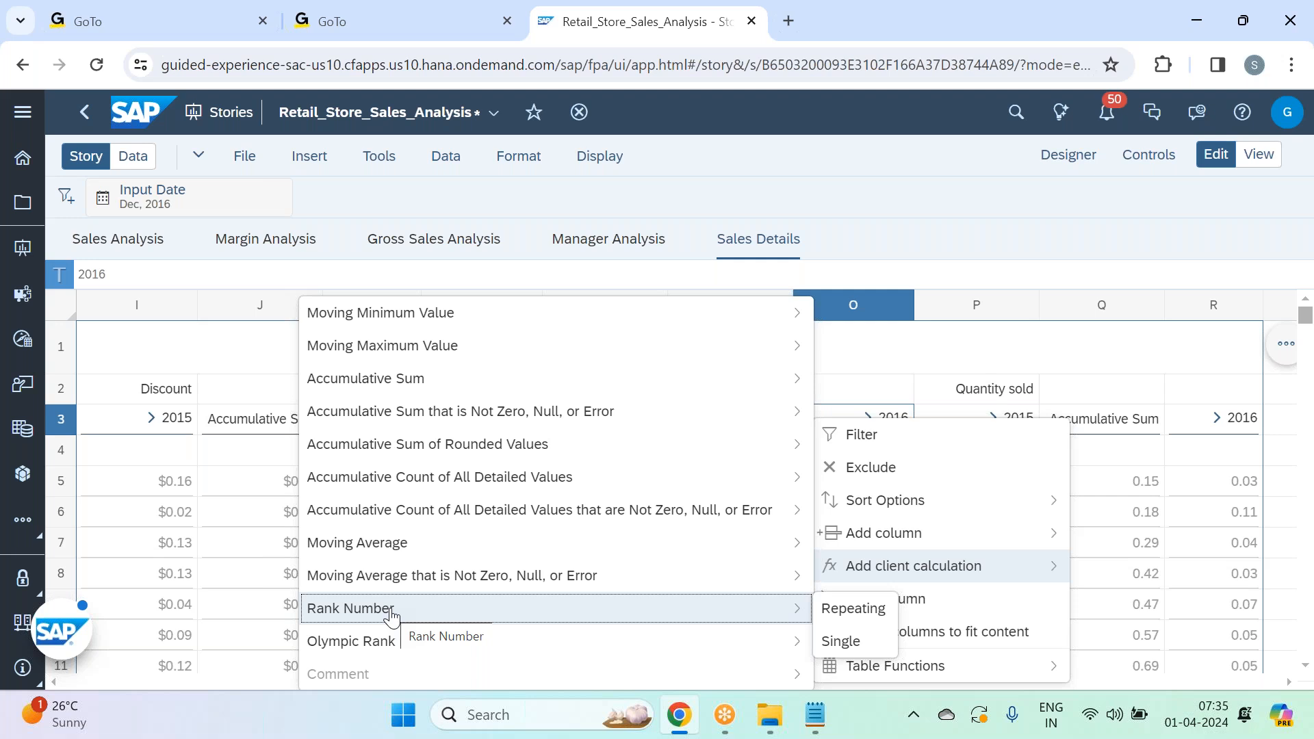
{"action": "mouse_move", "coordinate": [377, 638]}
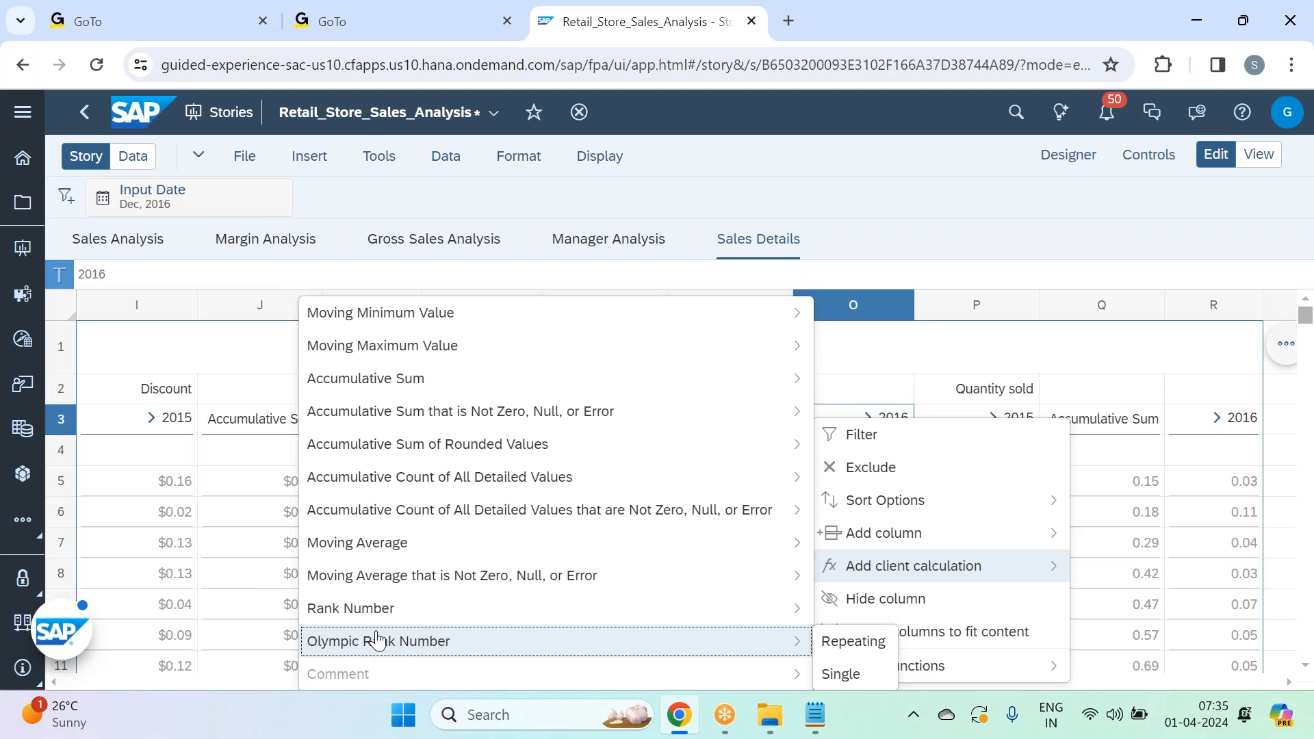
{"action": "left_click", "coordinate": [407, 654]}
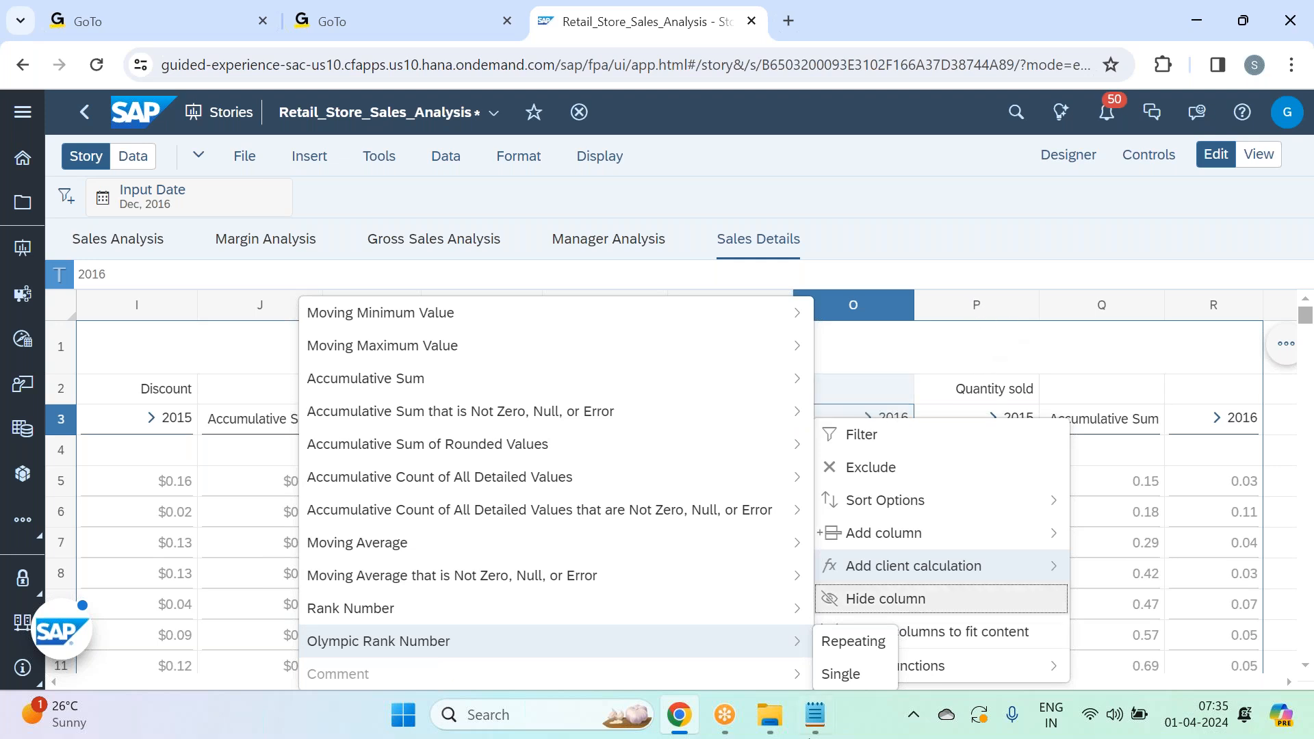
{"action": "left_click", "coordinate": [847, 674]}
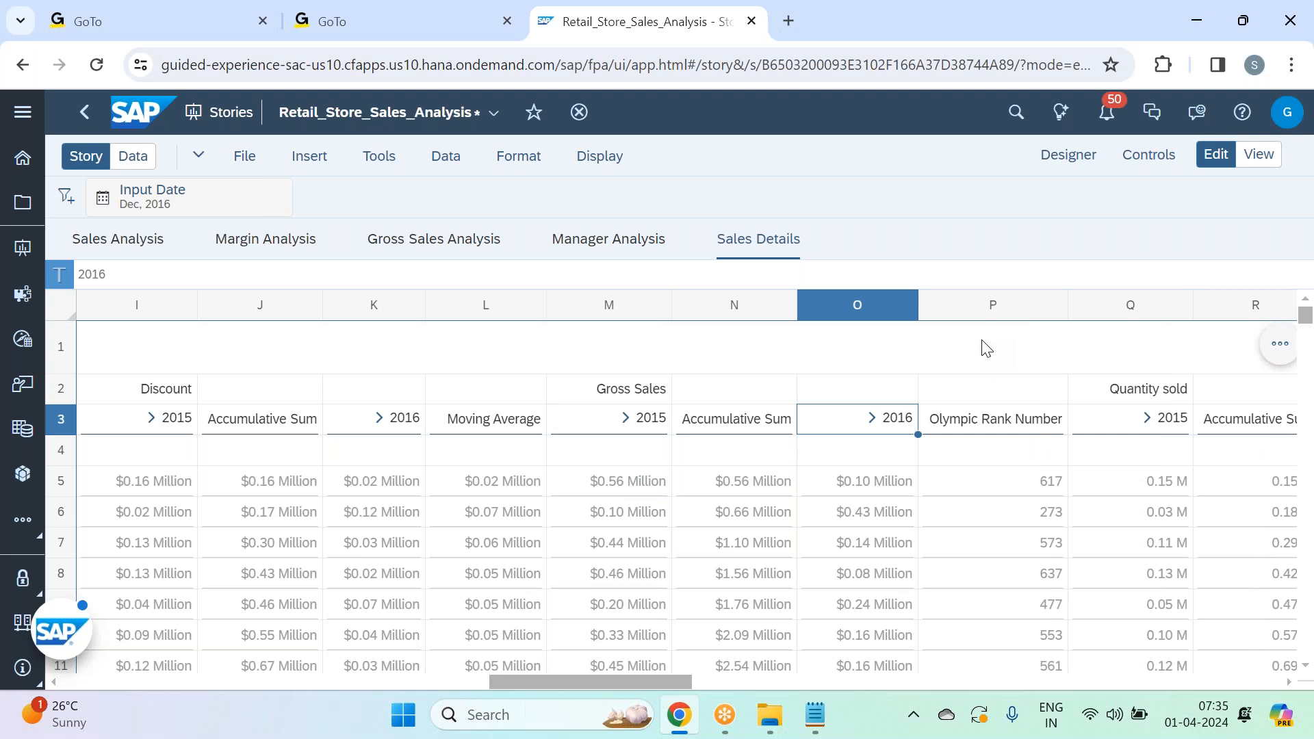
- Check the Olympic Rank Number values against the Gross Sales 2016 values, starting at row 5 and continuing to row 18
{"action": "left_click", "coordinate": [1047, 488]}
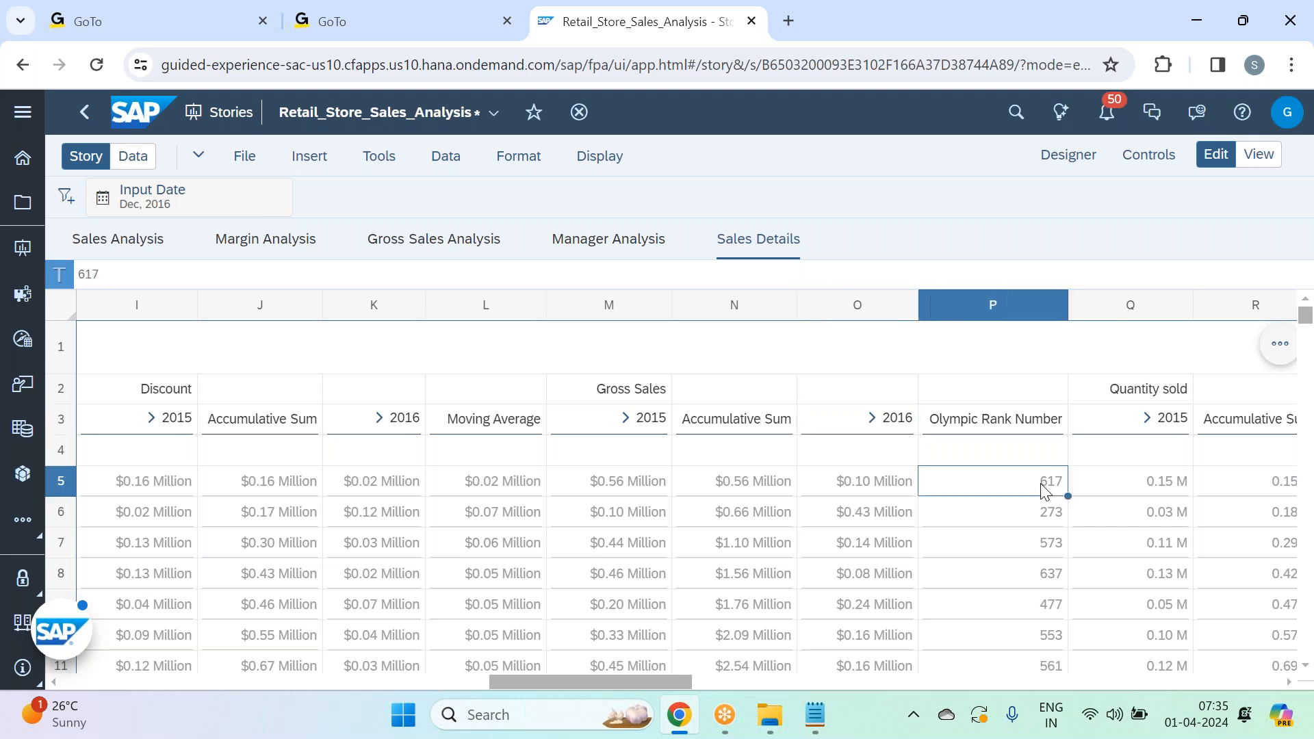
{"action": "left_click", "coordinate": [1020, 513]}
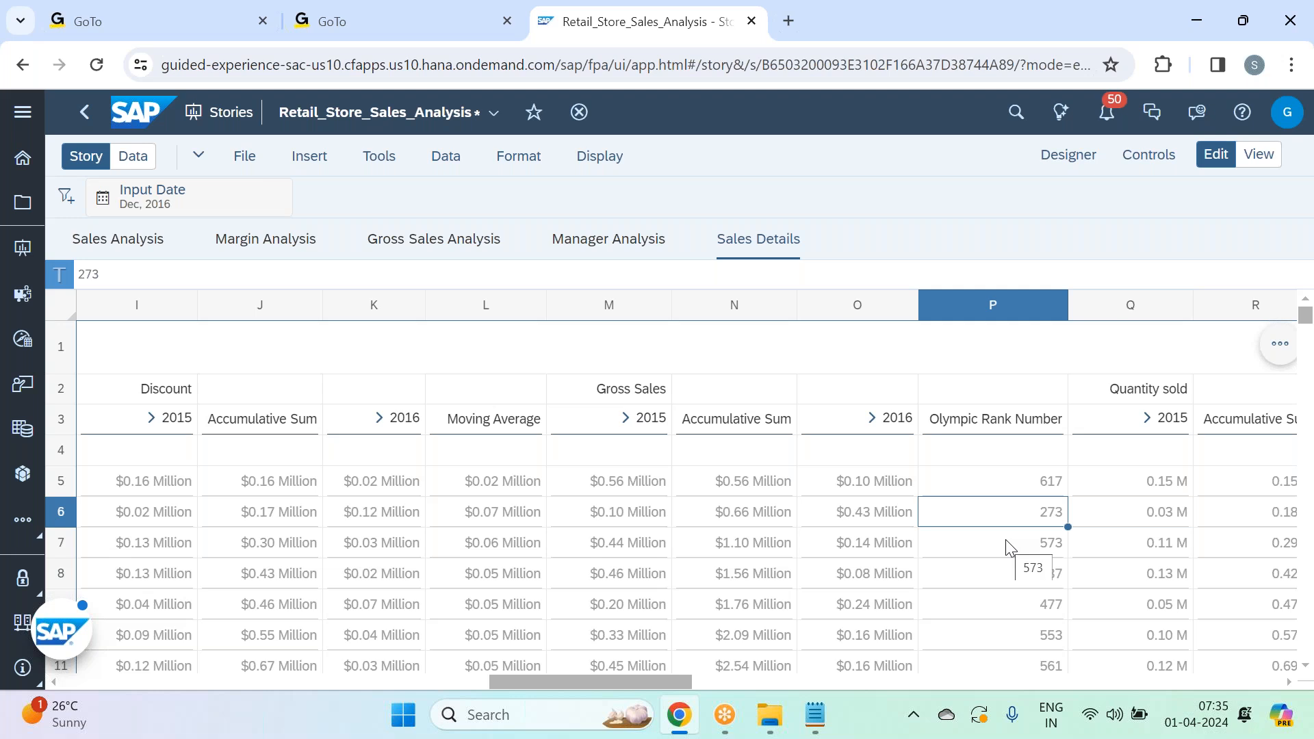
{"action": "scroll", "coordinate": [1011, 548], "scroll_direction": "down", "scroll_amount": 3}
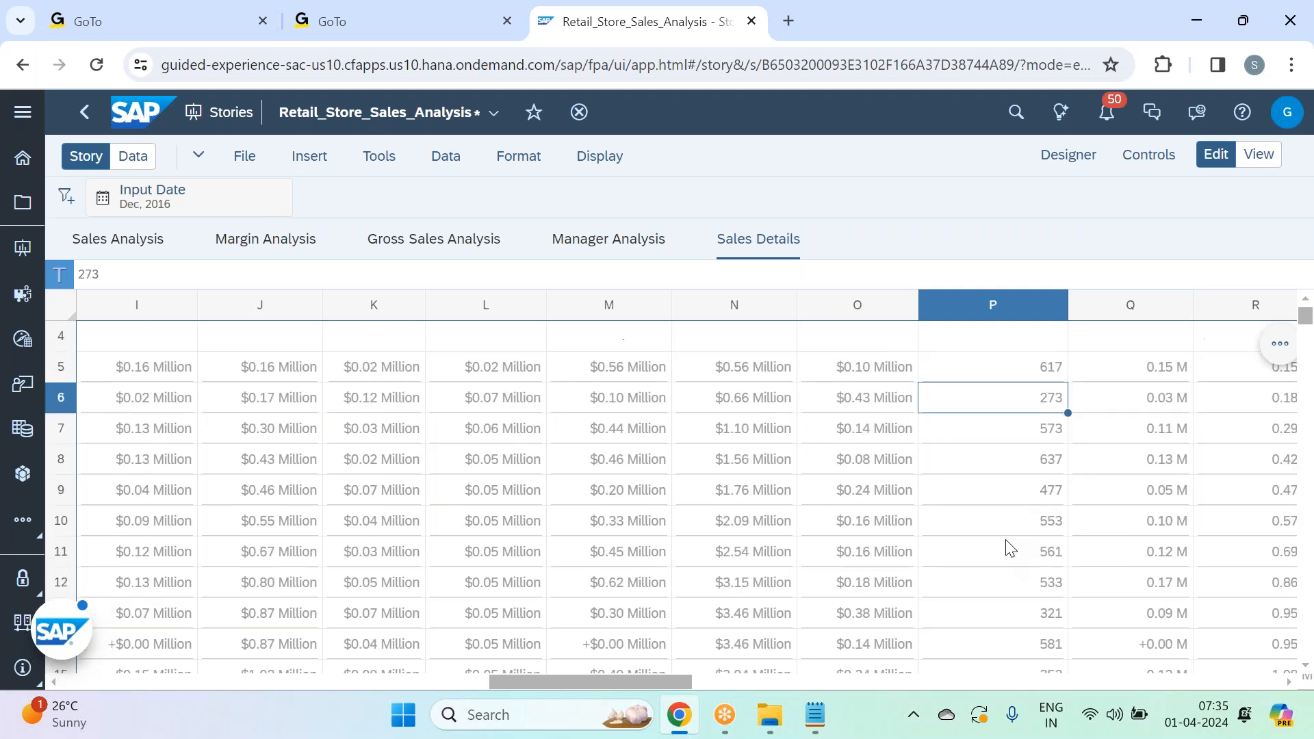
{"action": "scroll", "coordinate": [1011, 548], "scroll_direction": "down", "scroll_amount": 5}
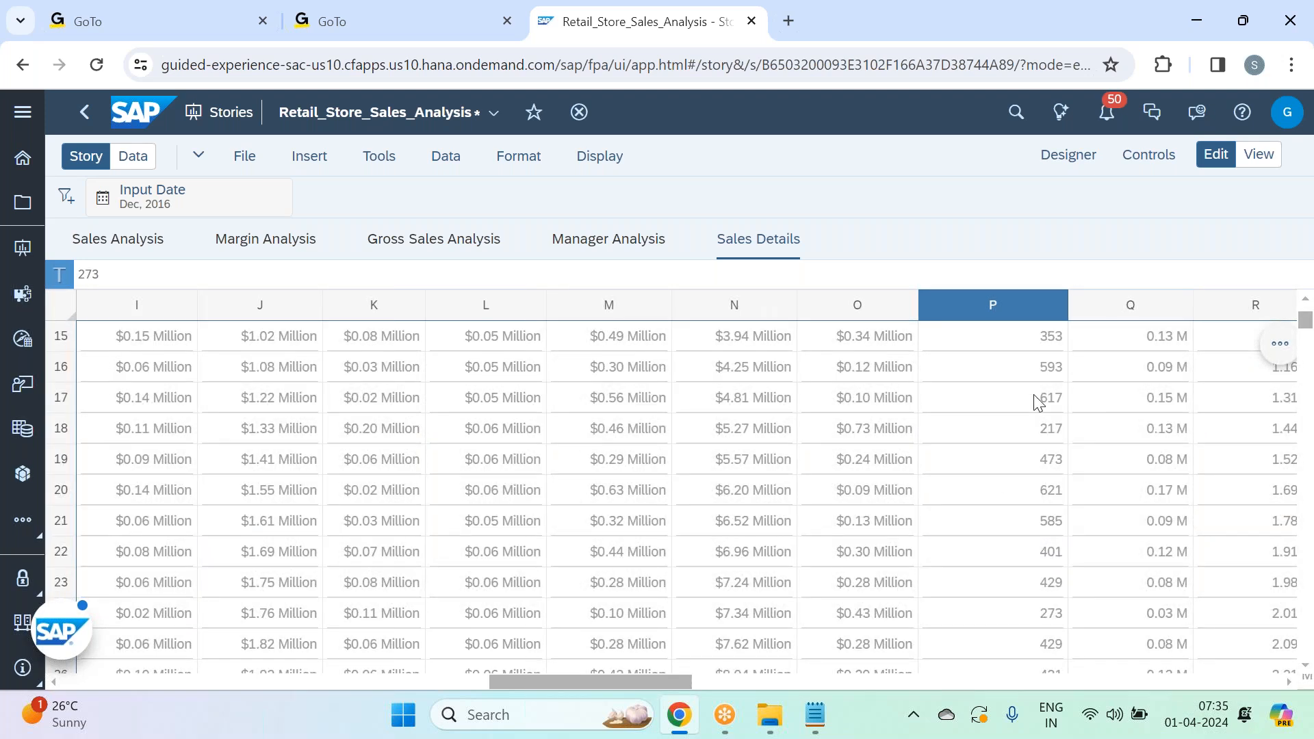
{"action": "left_click", "coordinate": [1032, 429]}
{"action": "left_click", "coordinate": [845, 425]}
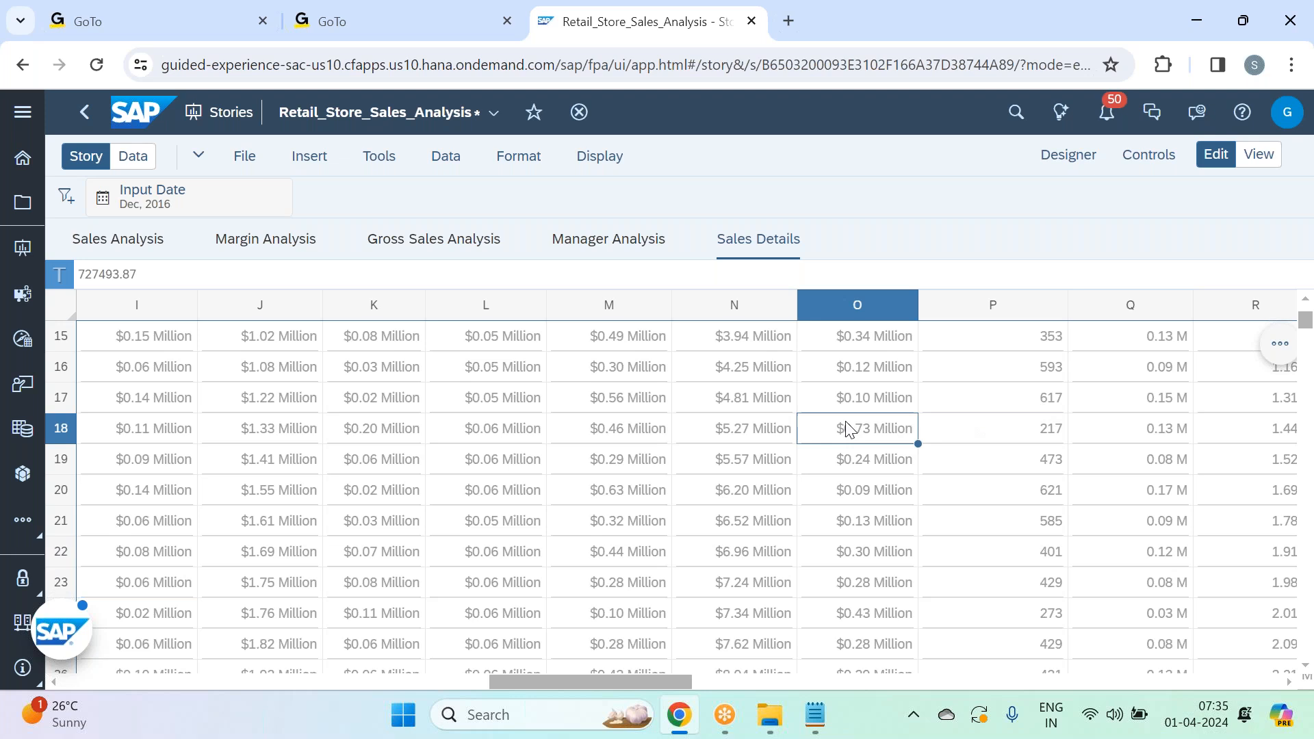
{"action": "left_click", "coordinate": [1054, 438]}
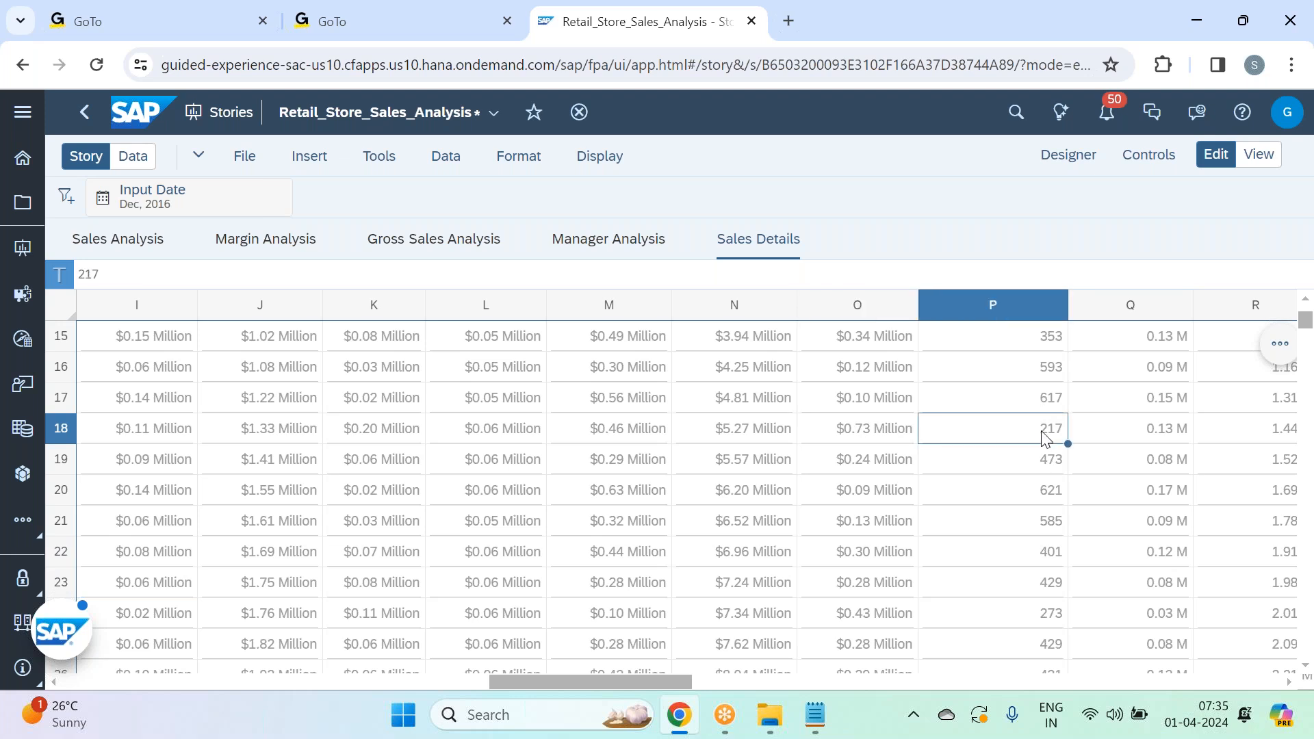
- Check the Olympic Rank Number values around row 20, and recheck them back up to the first rows of the table
{"action": "scroll", "coordinate": [1040, 437], "scroll_direction": "down", "scroll_amount": 1}
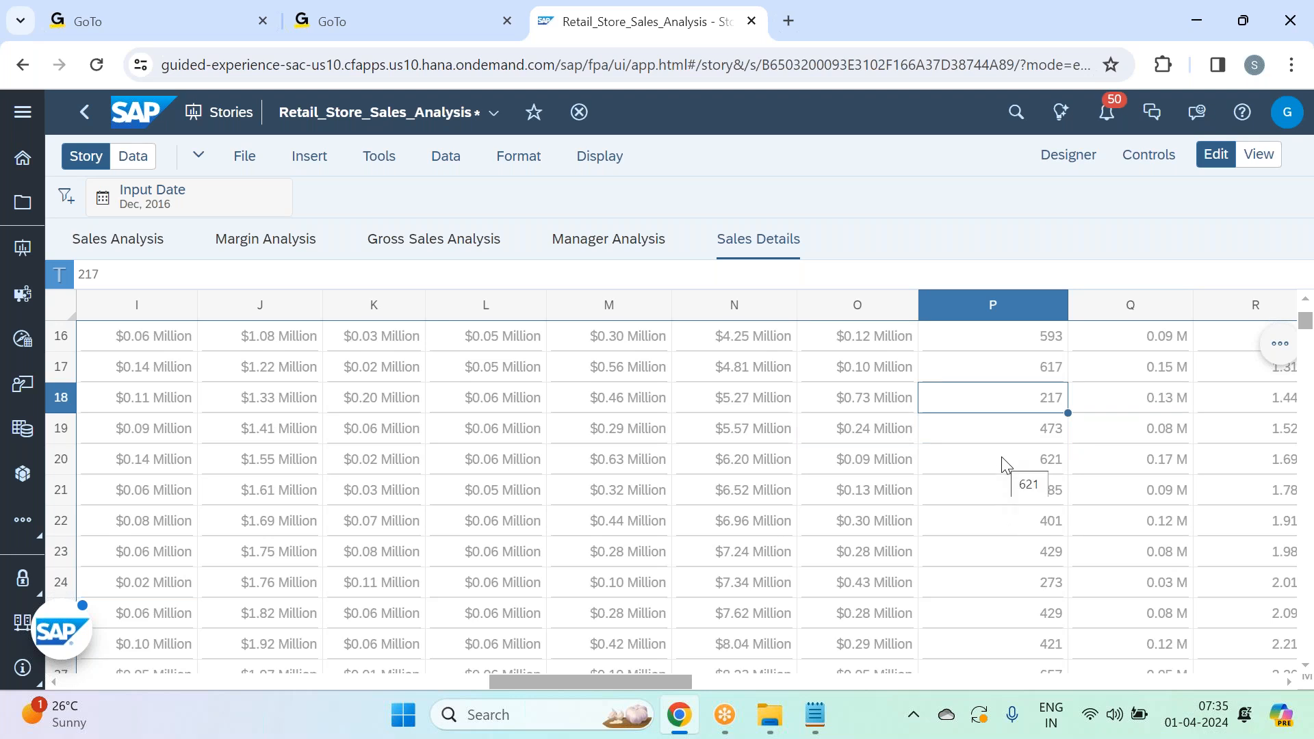
{"action": "scroll", "coordinate": [1005, 466], "scroll_direction": "up", "scroll_amount": 5}
{"action": "scroll", "coordinate": [1005, 471], "scroll_direction": "up", "scroll_amount": 5}
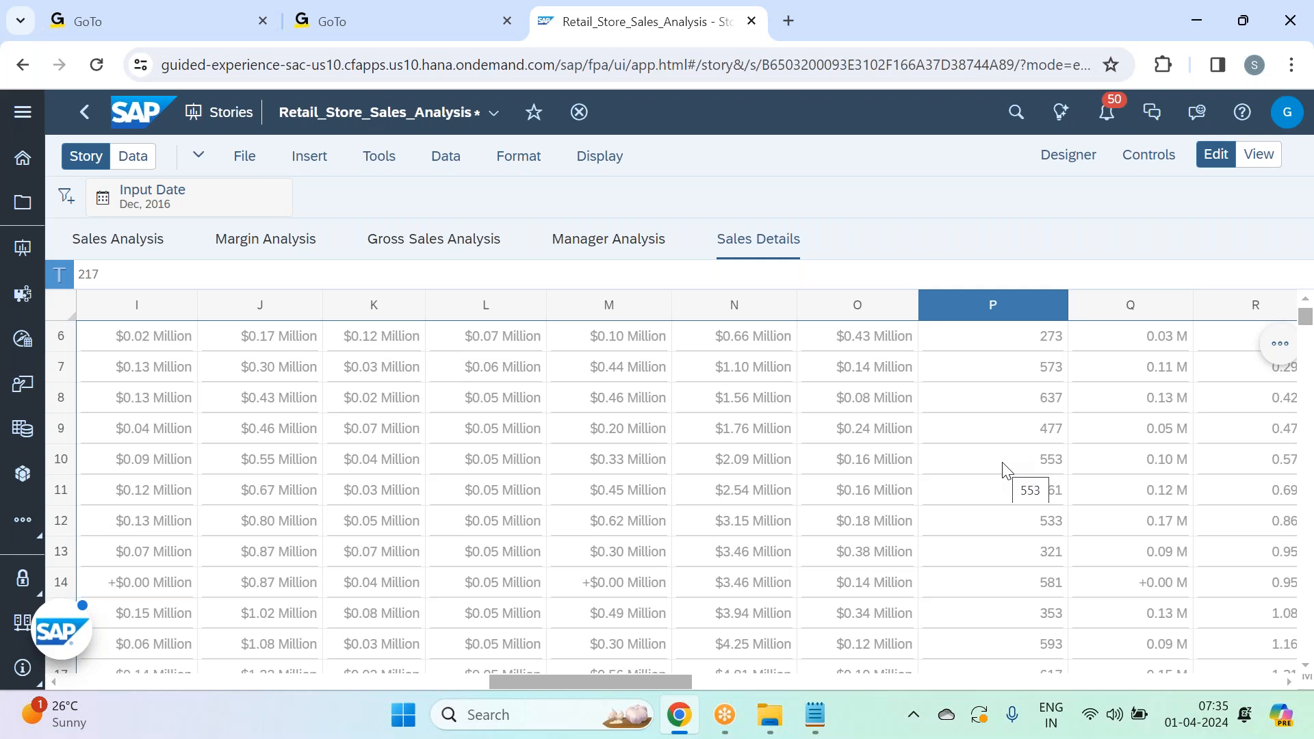
{"action": "scroll", "coordinate": [1003, 470], "scroll_direction": "up", "scroll_amount": 5}
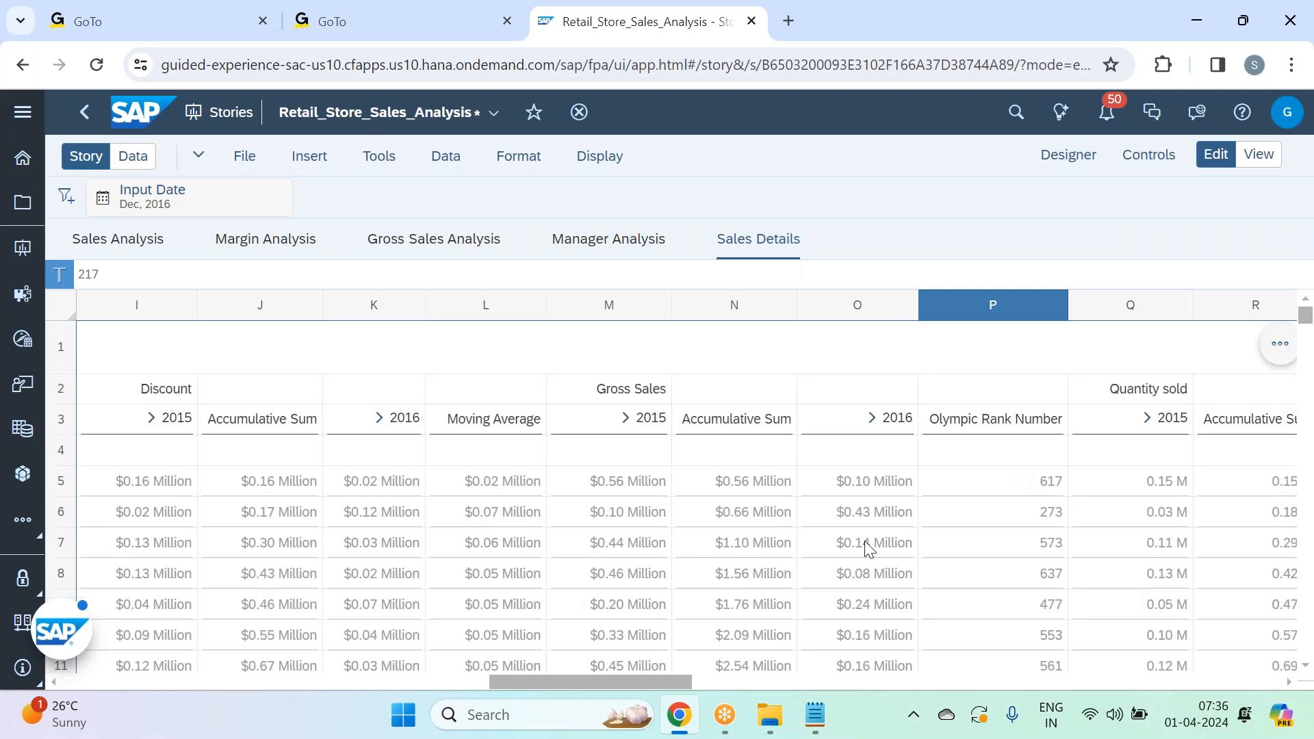
- Review the client calculations available for the 2016 column under Quantity sold without adding one
{"action": "left_click_drag", "start_coordinate": [643, 680], "coordinate": [687, 682]}
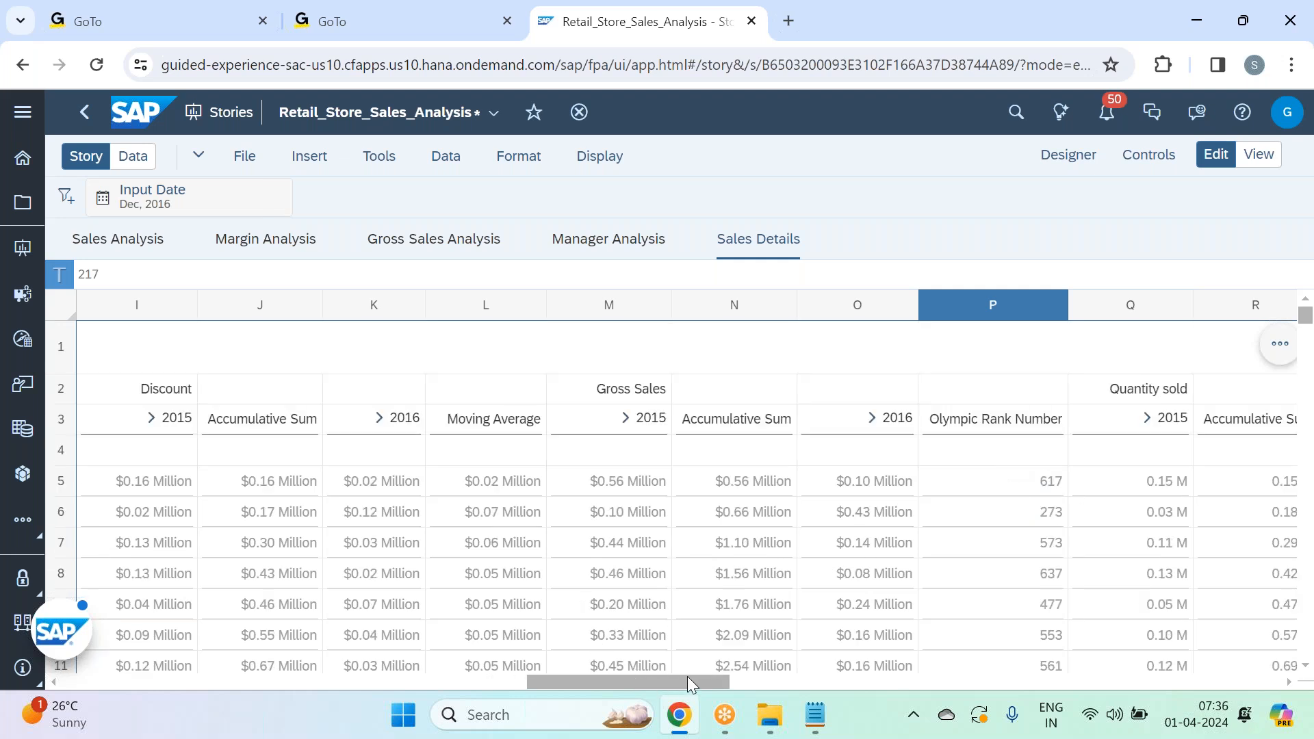
{"action": "left_click", "coordinate": [1088, 419]}
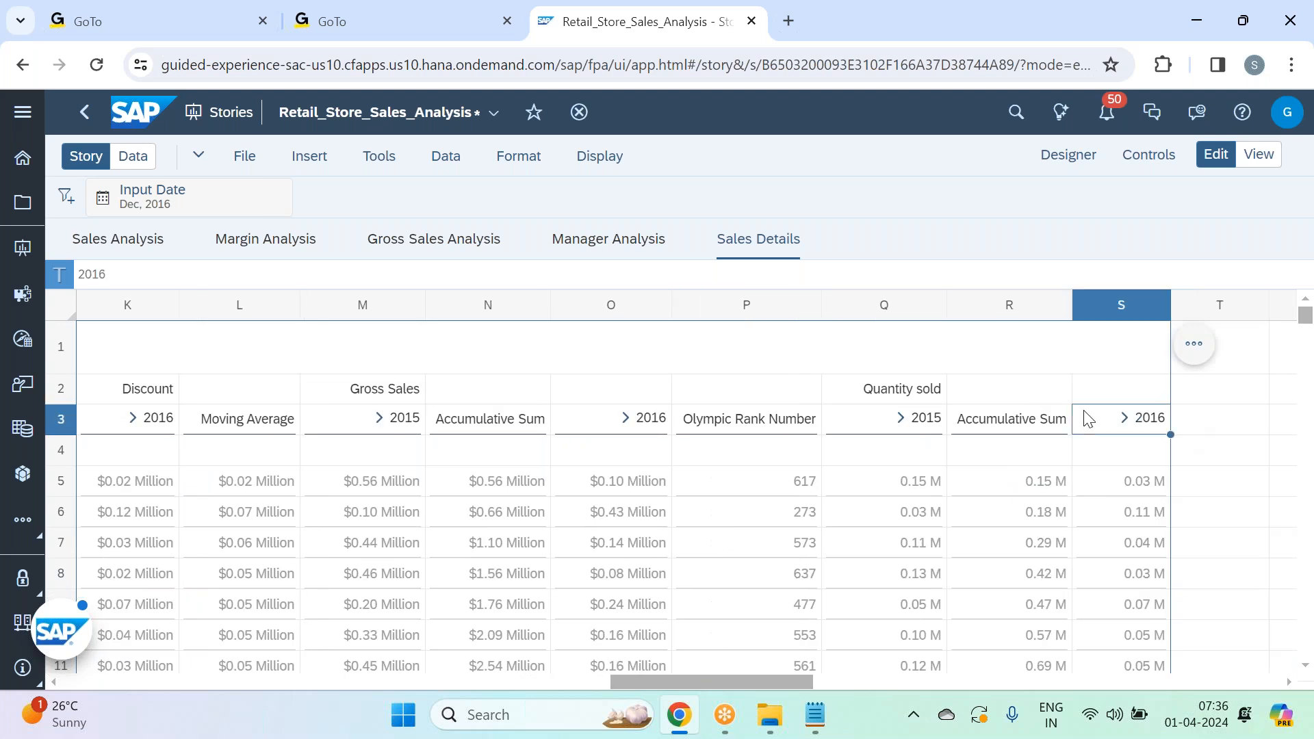
{"action": "right_click", "coordinate": [1088, 419]}
{"action": "mouse_move", "coordinate": [1130, 558]}
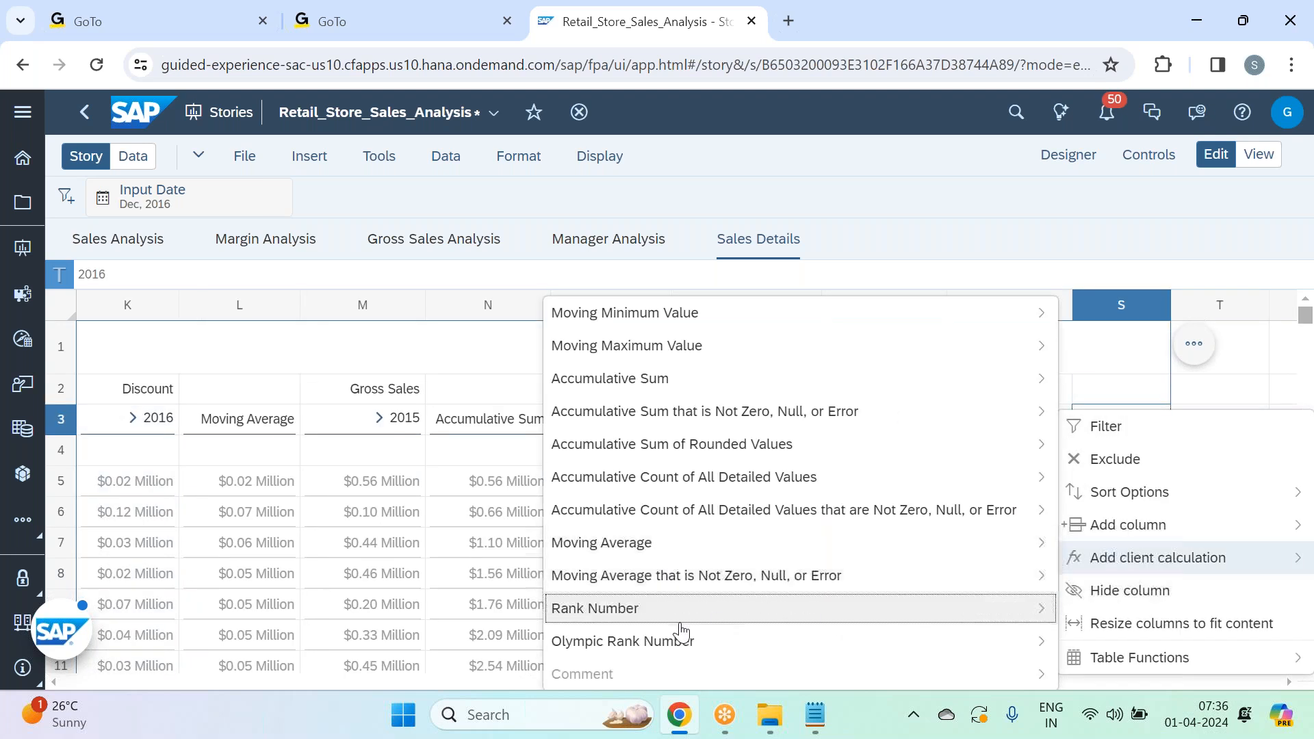
{"action": "left_click", "coordinate": [992, 251]}
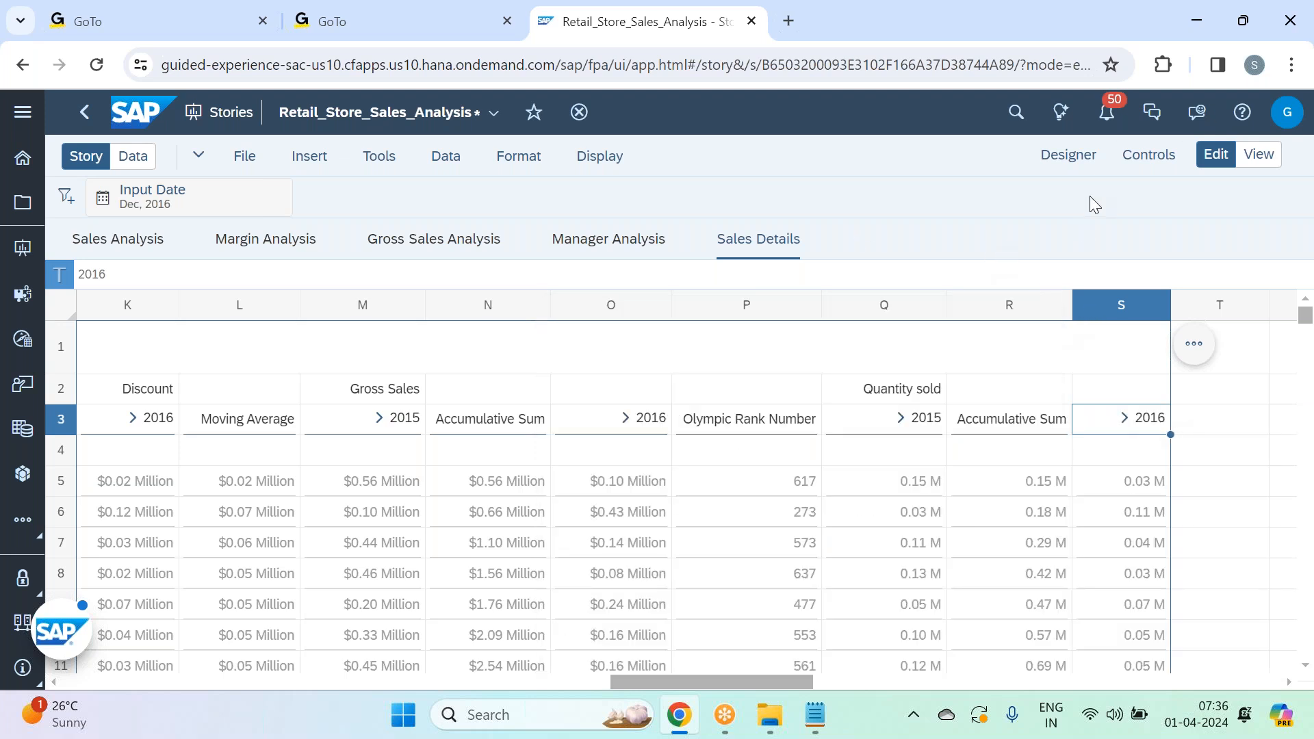
- Review the table's builder settings, including its rows, columns and filters
{"action": "left_click", "coordinate": [1069, 155]}
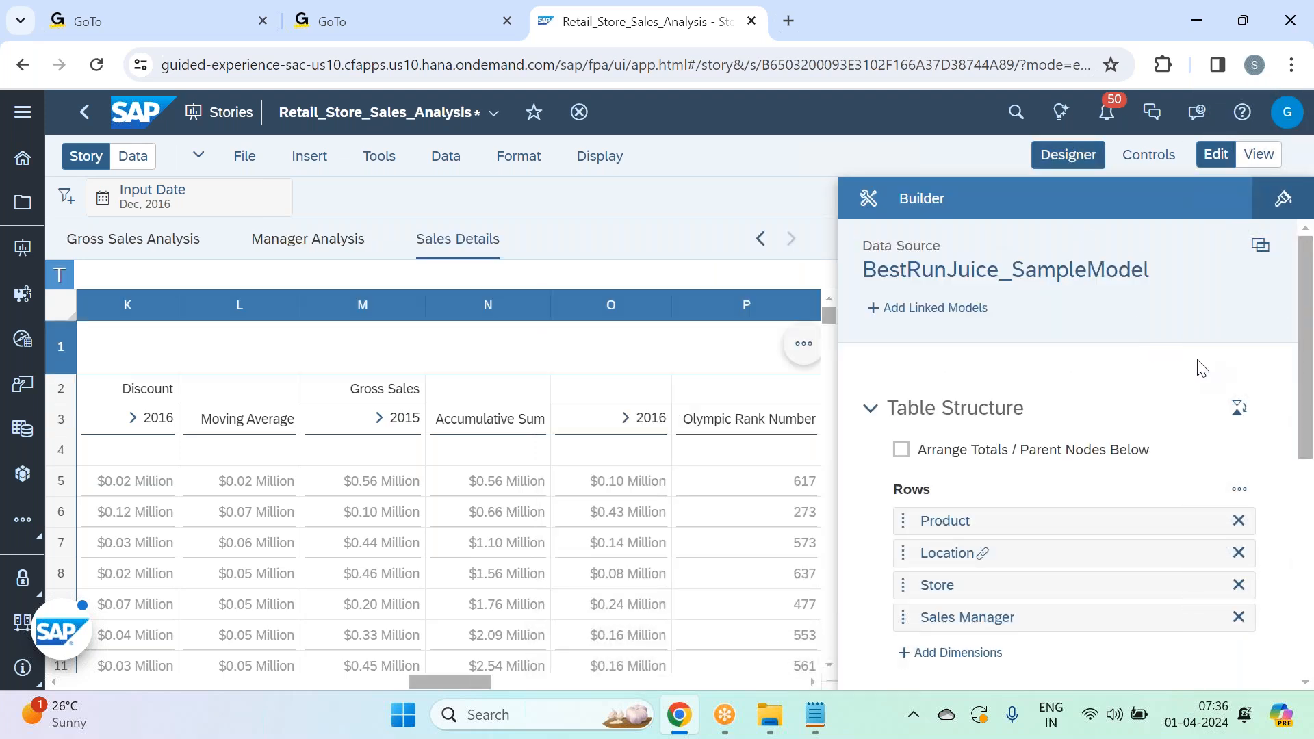
{"action": "scroll", "coordinate": [1200, 372], "scroll_direction": "down", "scroll_amount": 6}
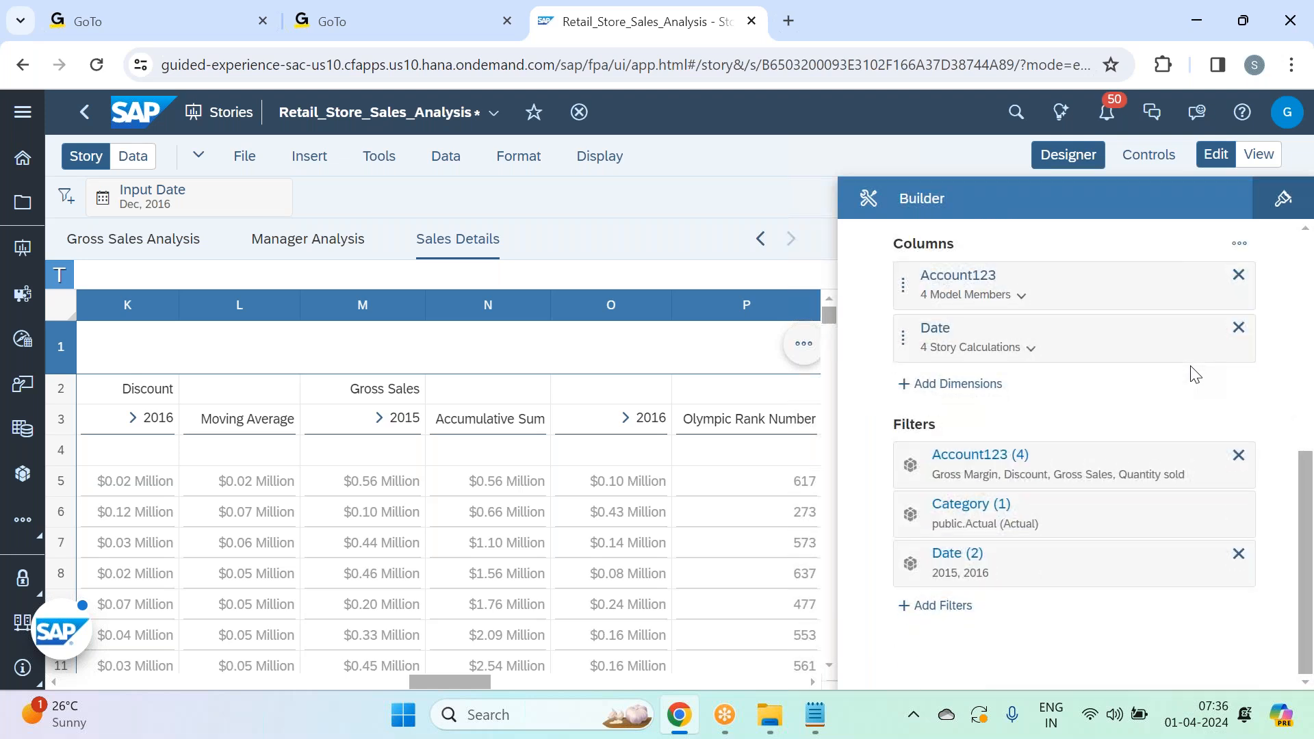
{"action": "scroll", "coordinate": [1195, 376], "scroll_direction": "up", "scroll_amount": 8}
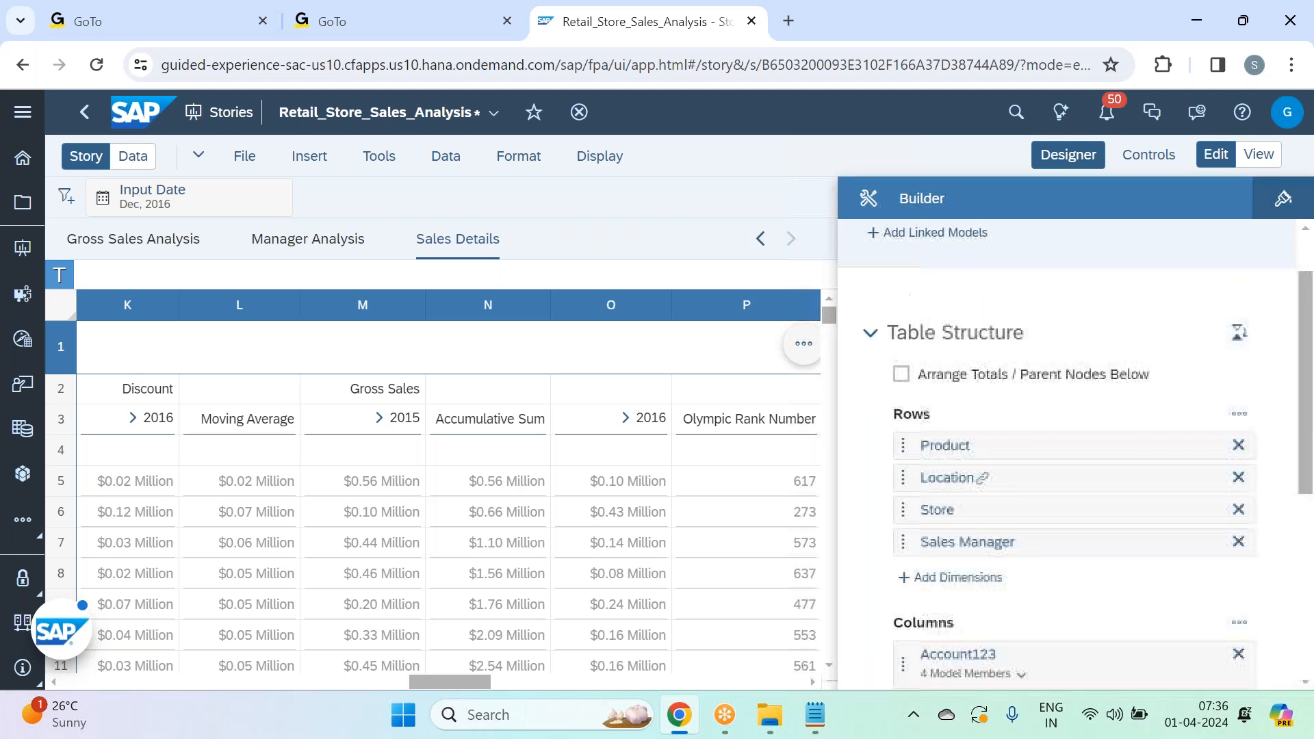
{"action": "left_click", "coordinate": [1278, 202]}
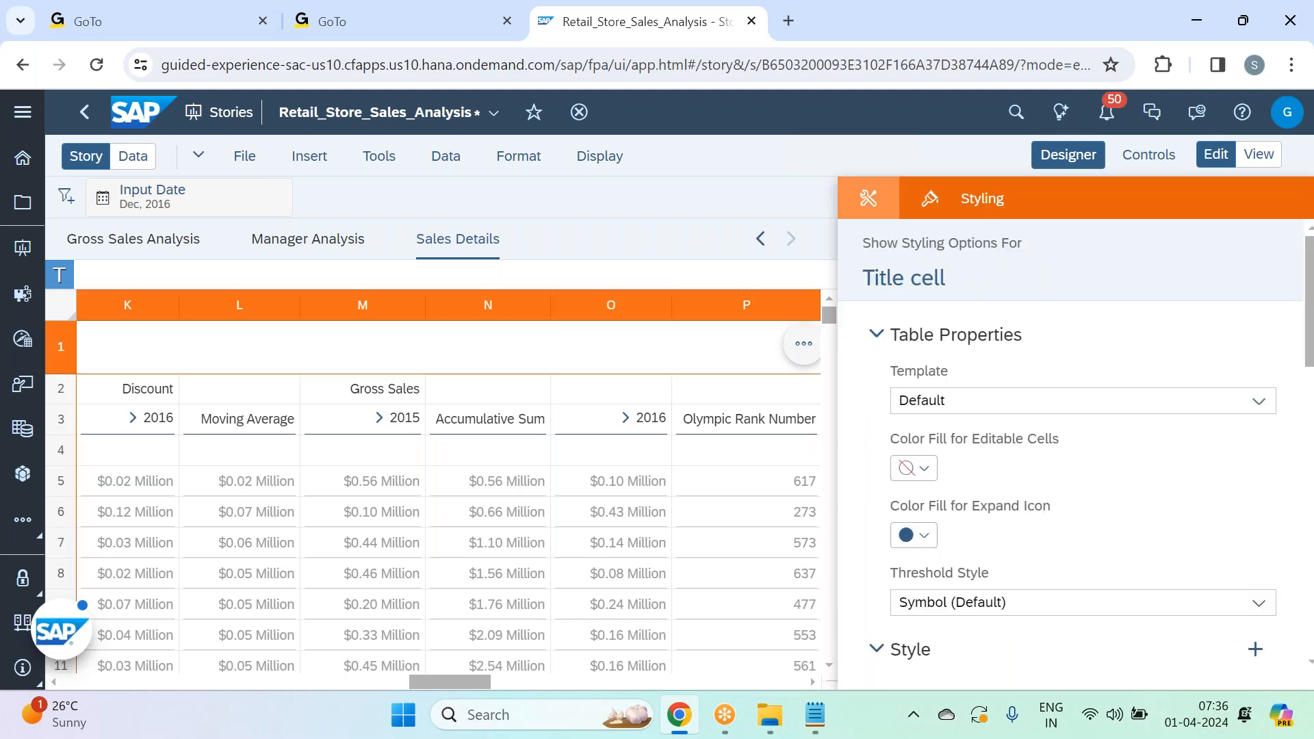
{"action": "left_click", "coordinate": [869, 199]}
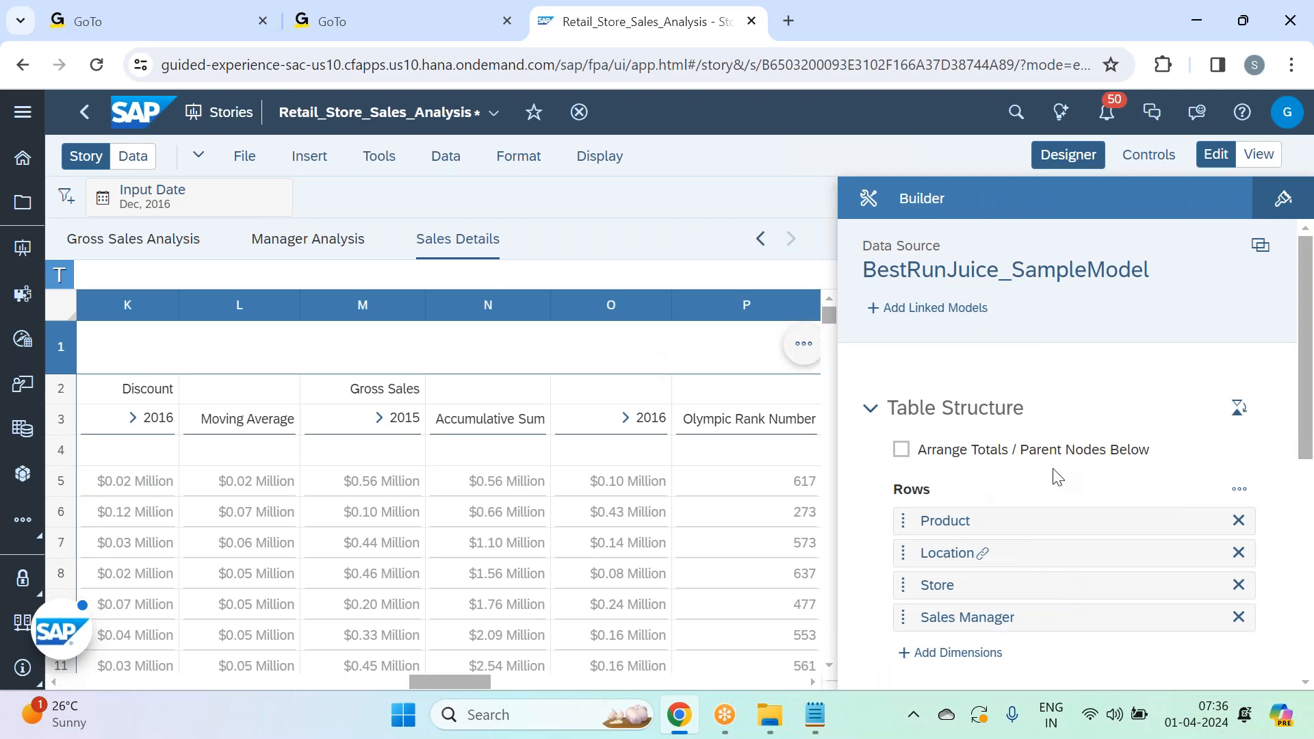
{"action": "scroll", "coordinate": [1058, 477], "scroll_direction": "down", "scroll_amount": 5}
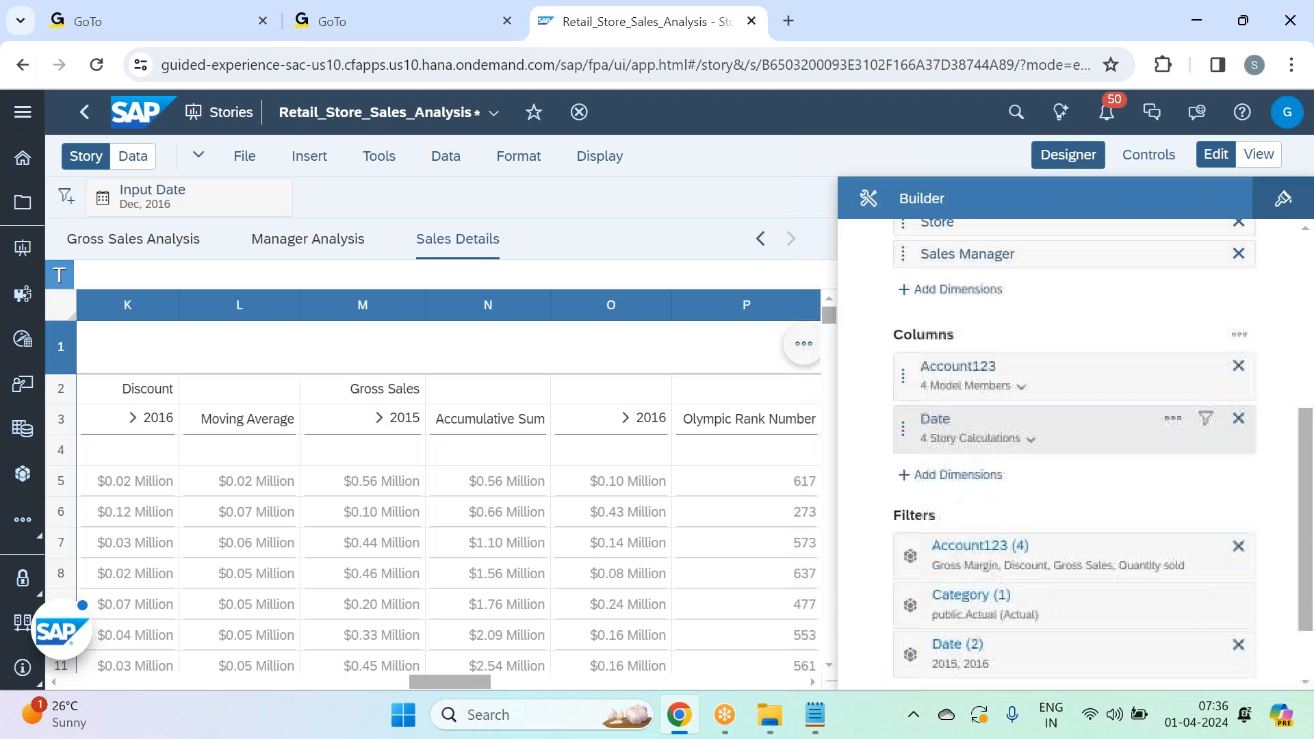
{"action": "scroll", "coordinate": [1075, 452], "scroll_direction": "down", "scroll_amount": 1}
{"action": "scroll", "coordinate": [1075, 451], "scroll_direction": "up", "scroll_amount": 2}
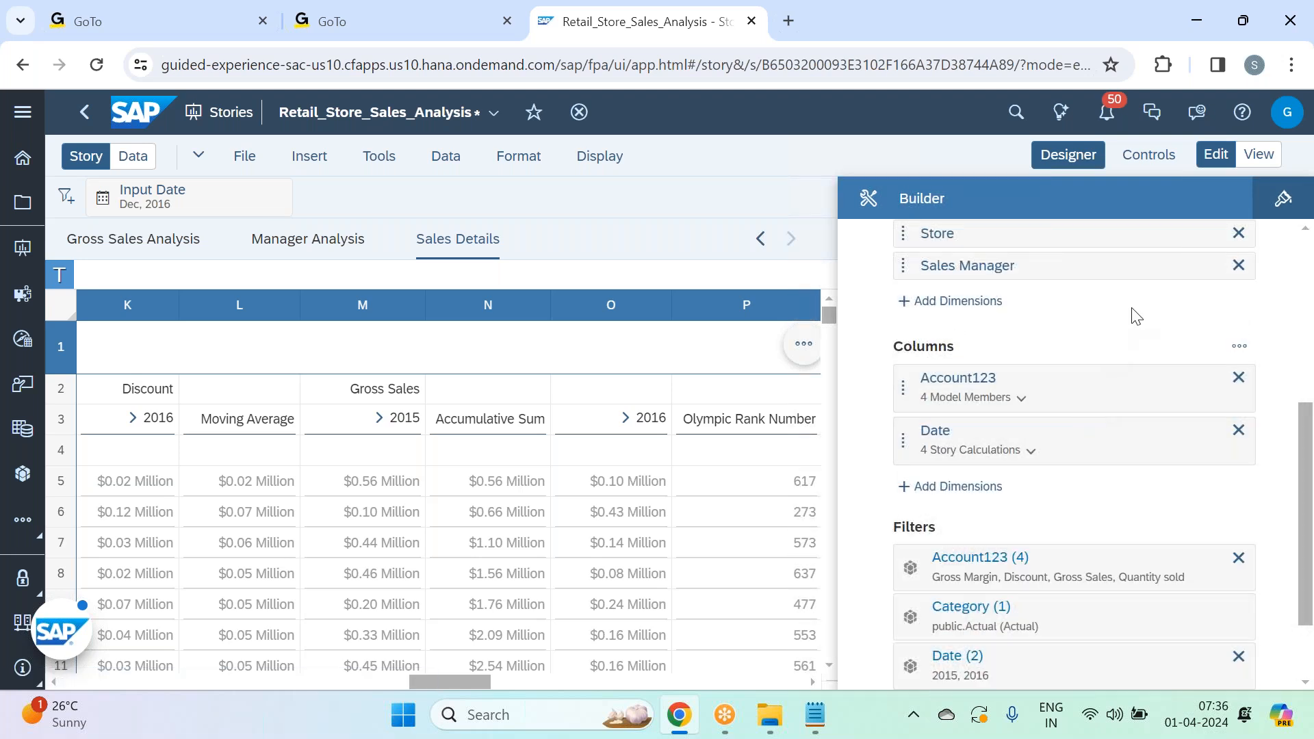
- Review the title cell's styling options, from table properties and styling rules to font, cell and lines, and close the designer
{"action": "left_click", "coordinate": [1284, 199]}
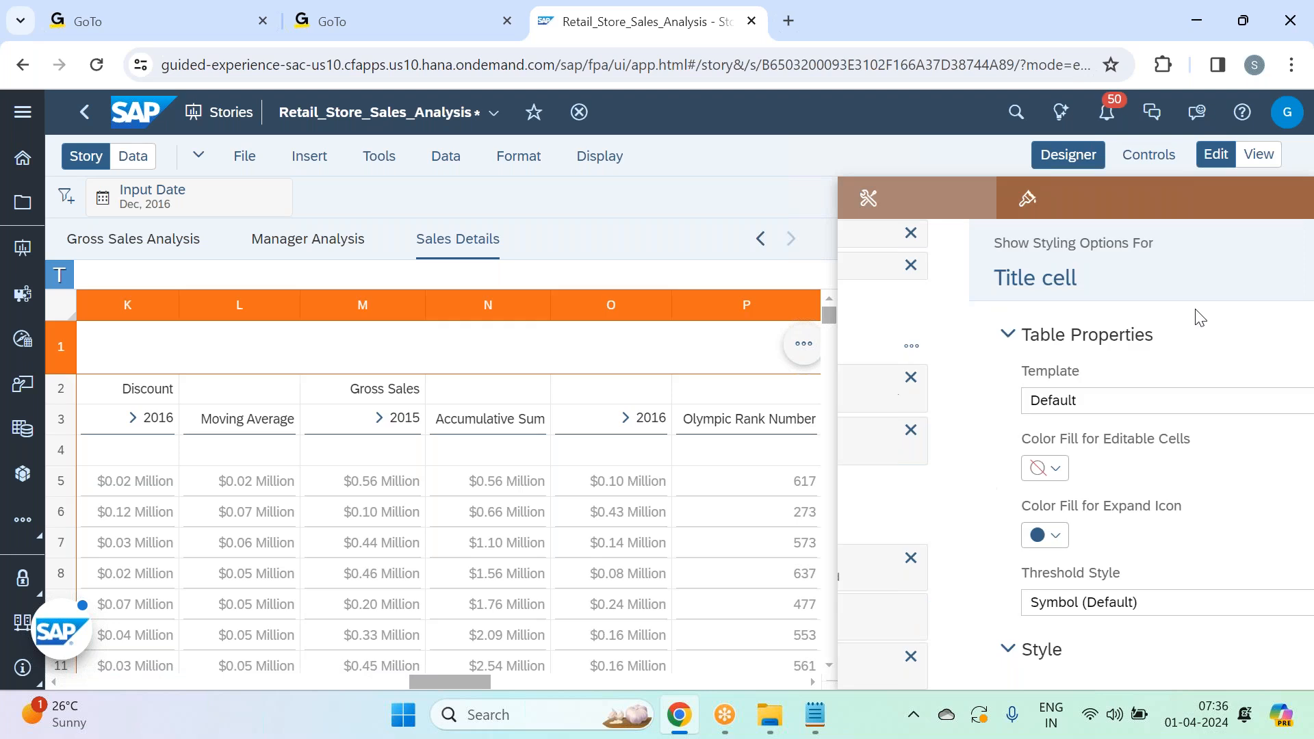
{"action": "scroll", "coordinate": [1142, 366], "scroll_direction": "down", "scroll_amount": 3}
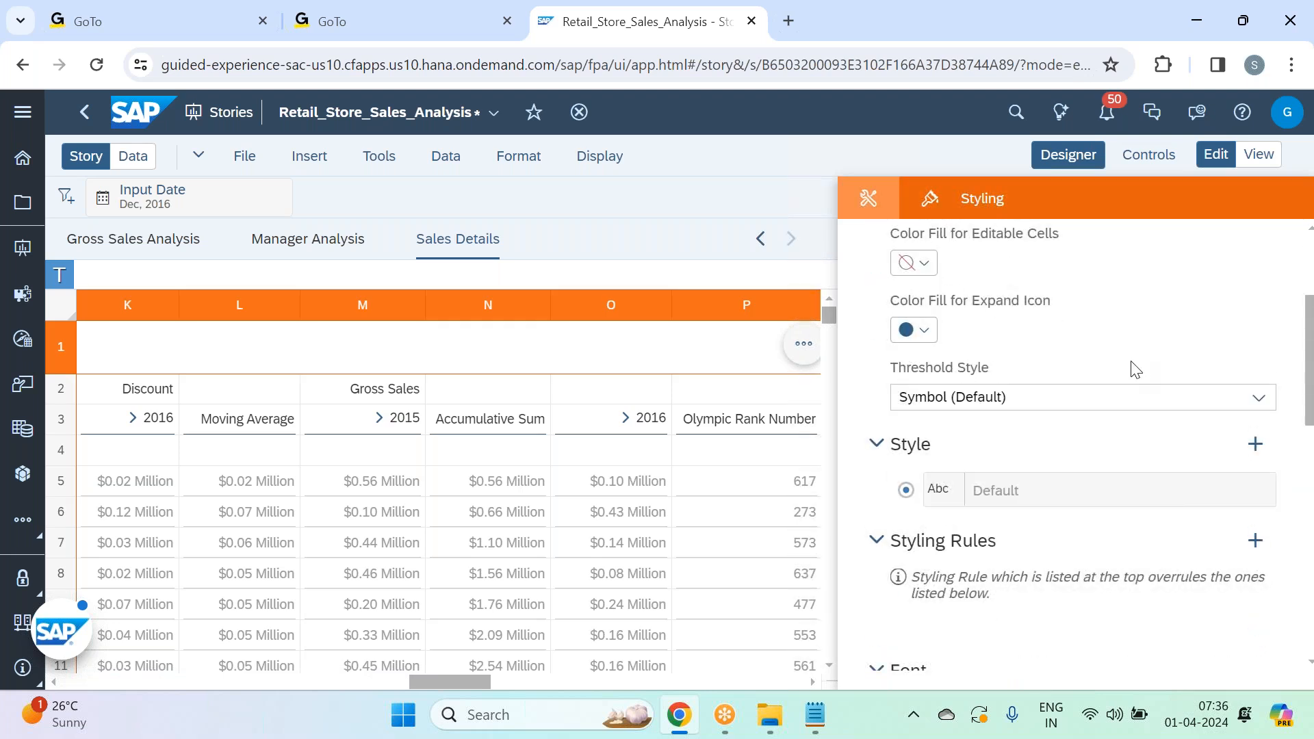
{"action": "scroll", "coordinate": [1131, 368], "scroll_direction": "down", "scroll_amount": 7}
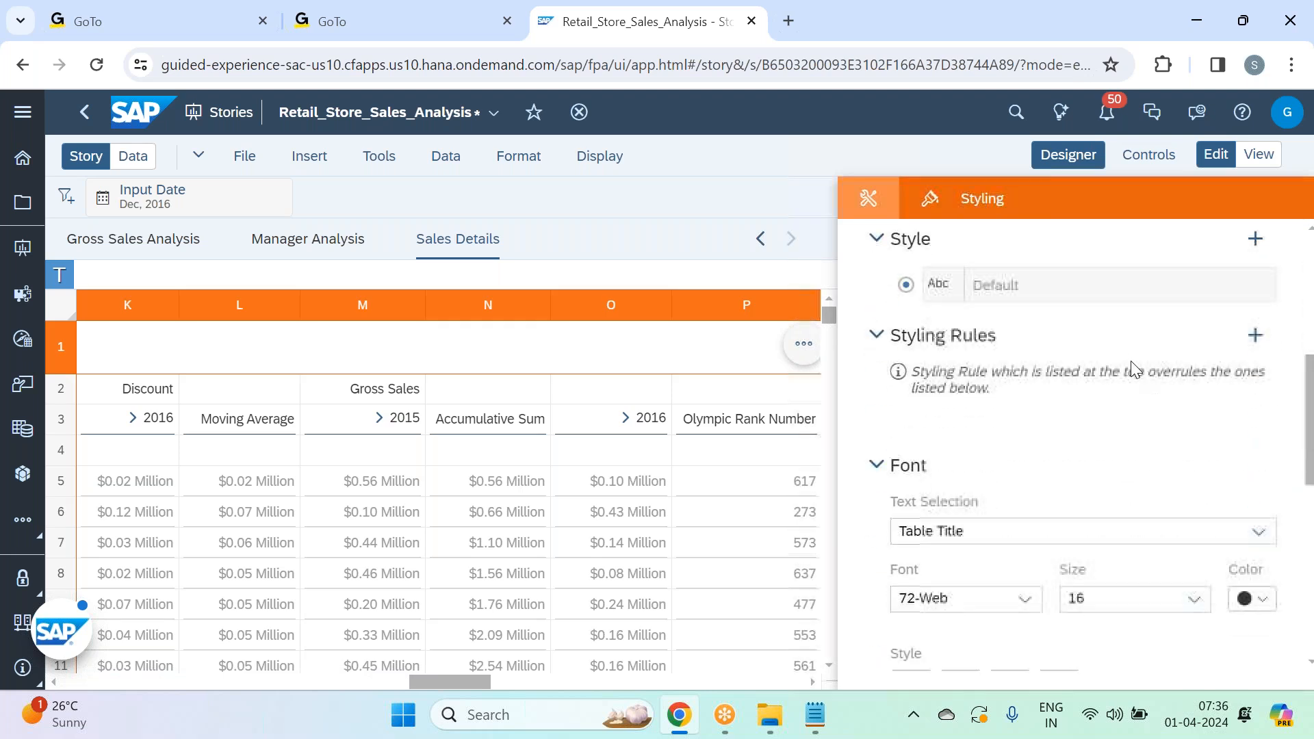
{"action": "scroll", "coordinate": [1088, 445], "scroll_direction": "down", "scroll_amount": 4}
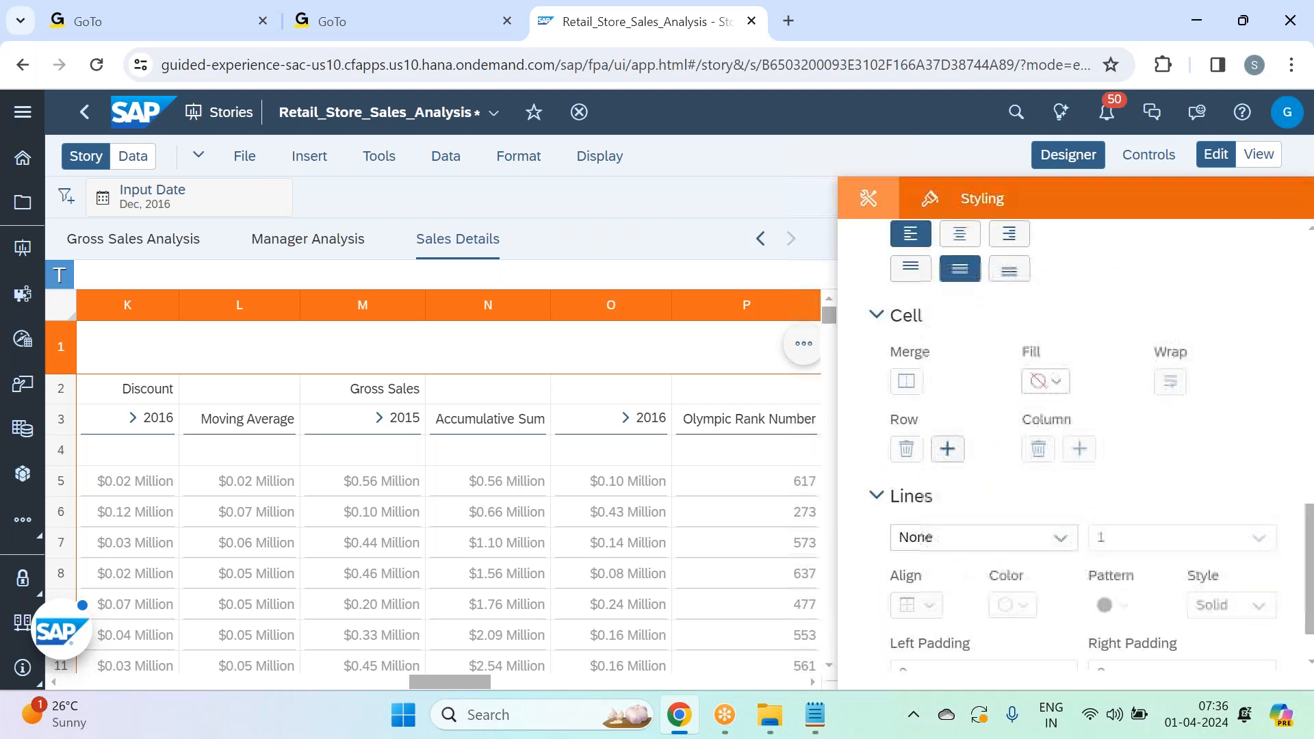
{"action": "scroll", "coordinate": [1133, 370], "scroll_direction": "up", "scroll_amount": 10}
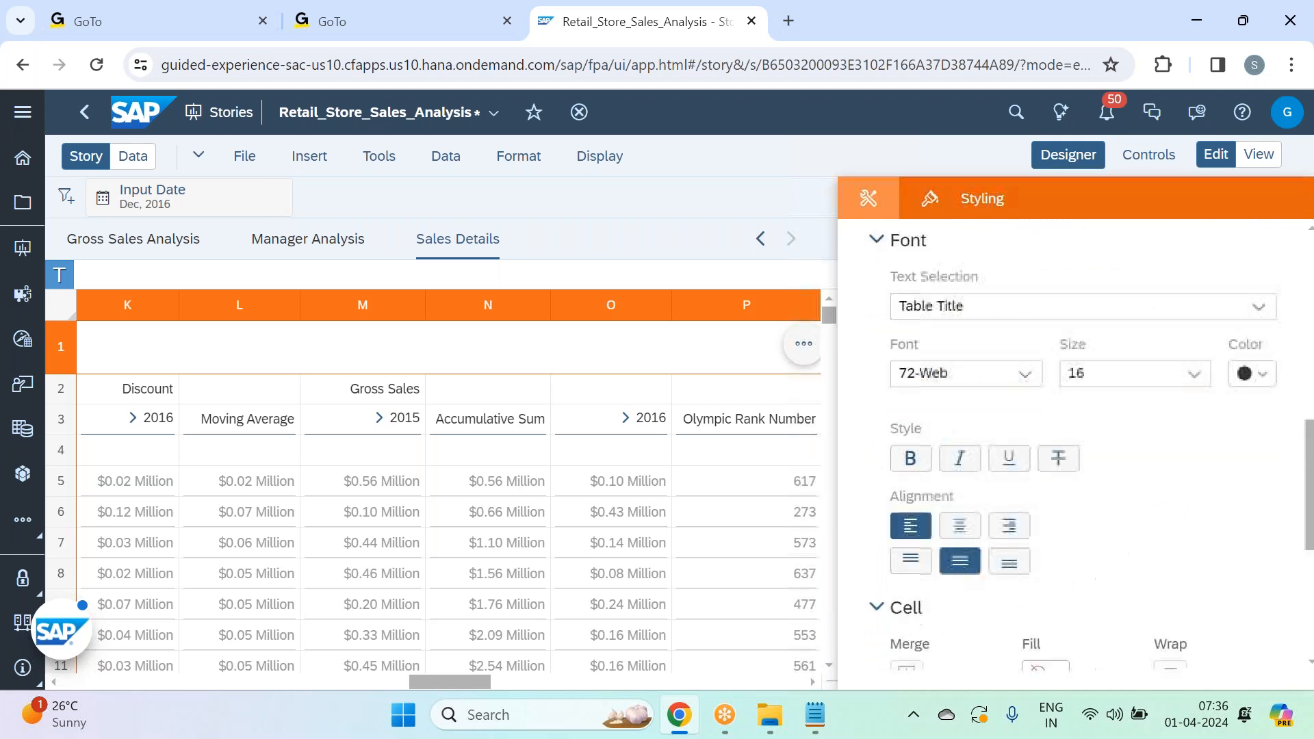
{"action": "scroll", "coordinate": [1115, 302], "scroll_direction": "up", "scroll_amount": 4}
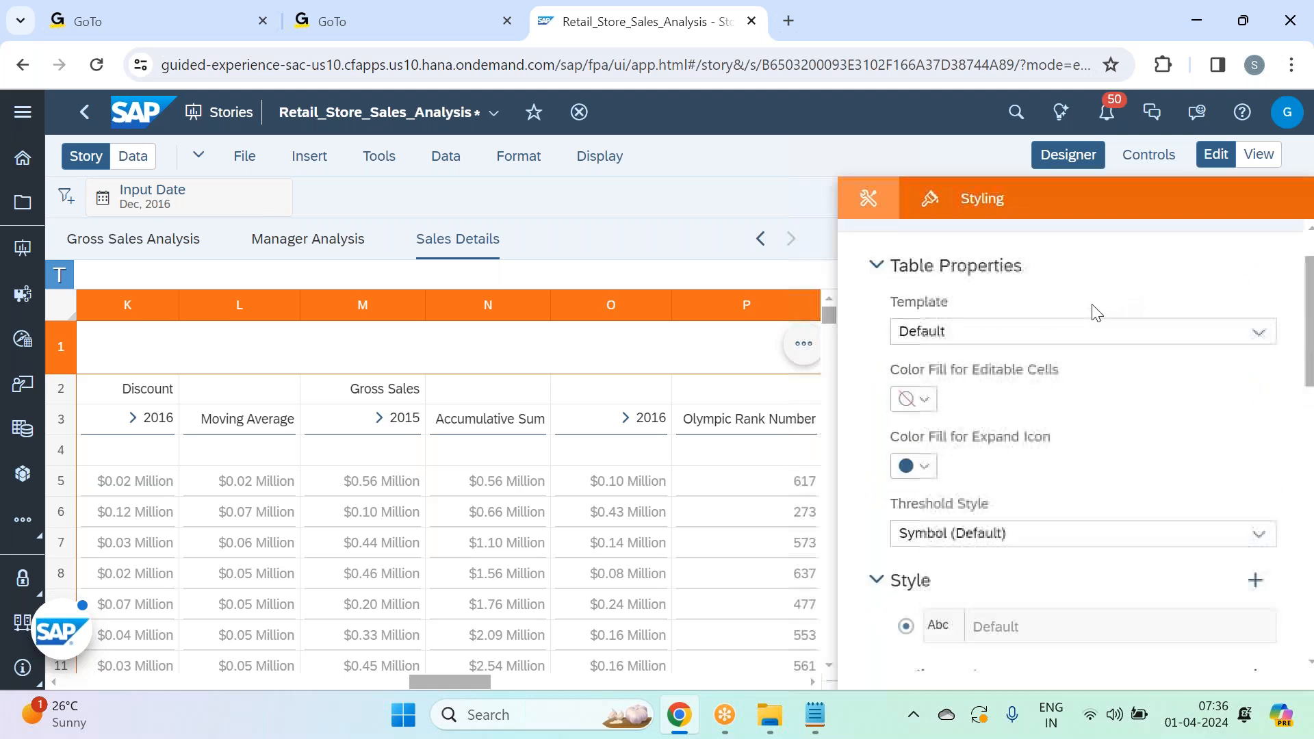
{"action": "left_click", "coordinate": [1074, 156]}
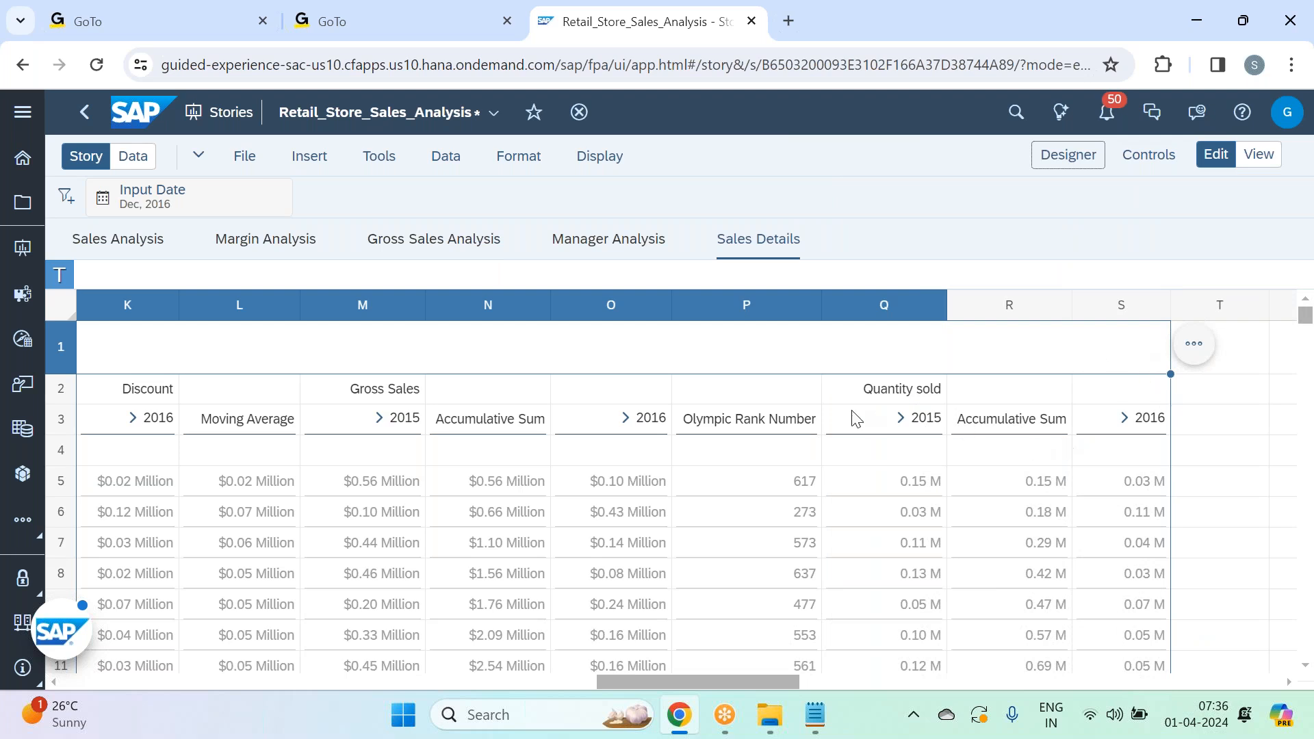
- Review the client calculations available for the Accumulative Sum column under Quantity sold without adding one
{"action": "right_click", "coordinate": [1041, 430]}
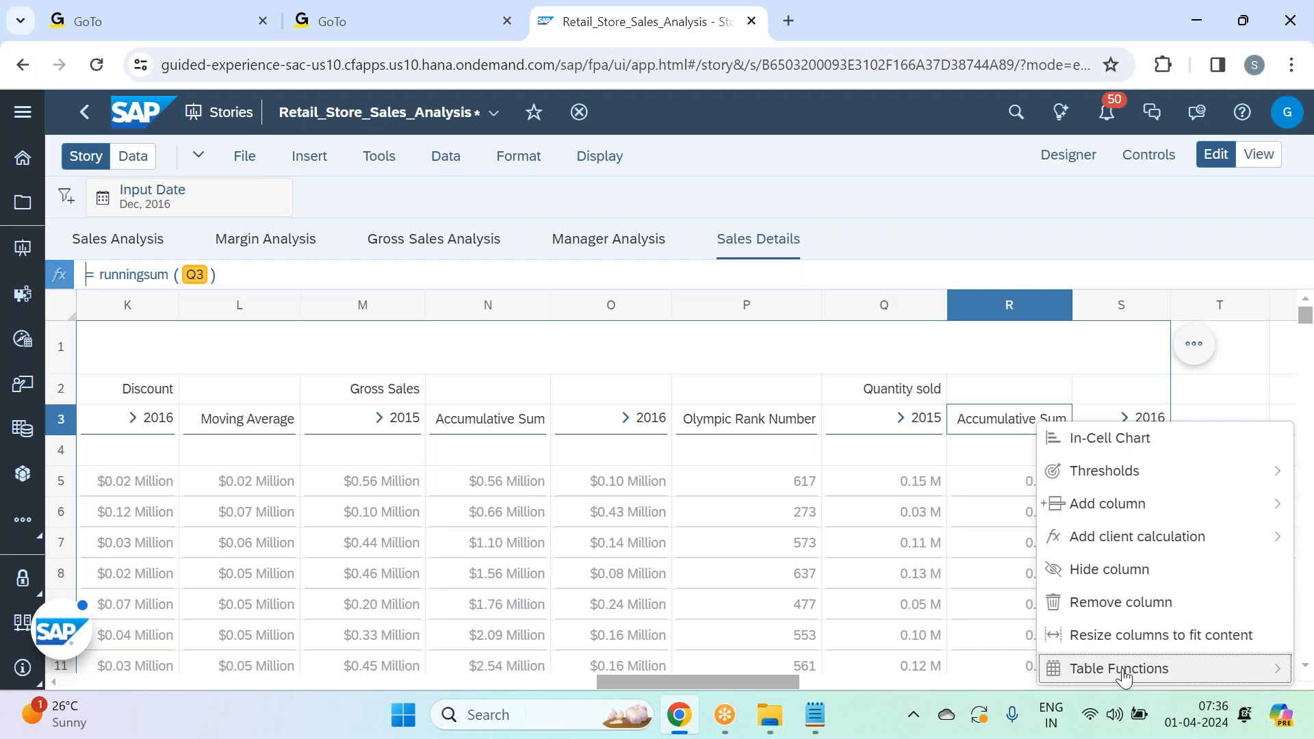
{"action": "mouse_move", "coordinate": [1157, 537]}
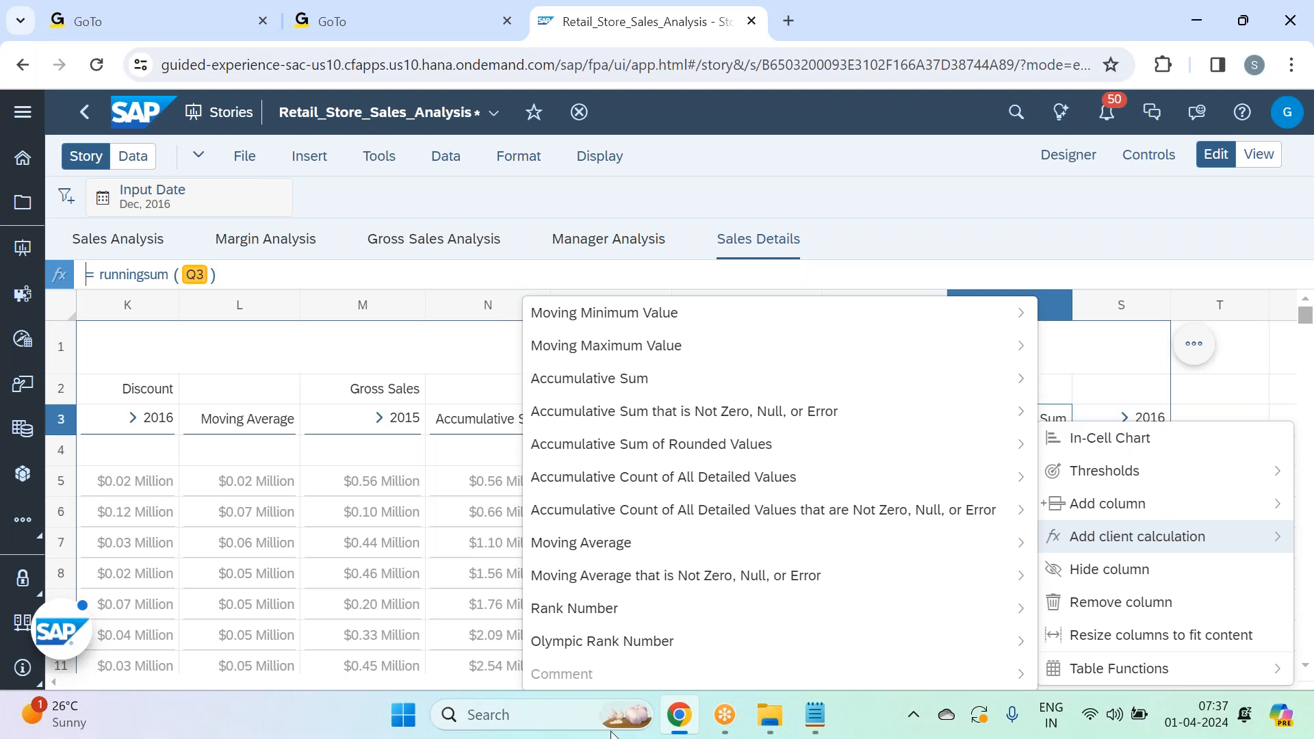
{"action": "left_click", "coordinate": [856, 192]}
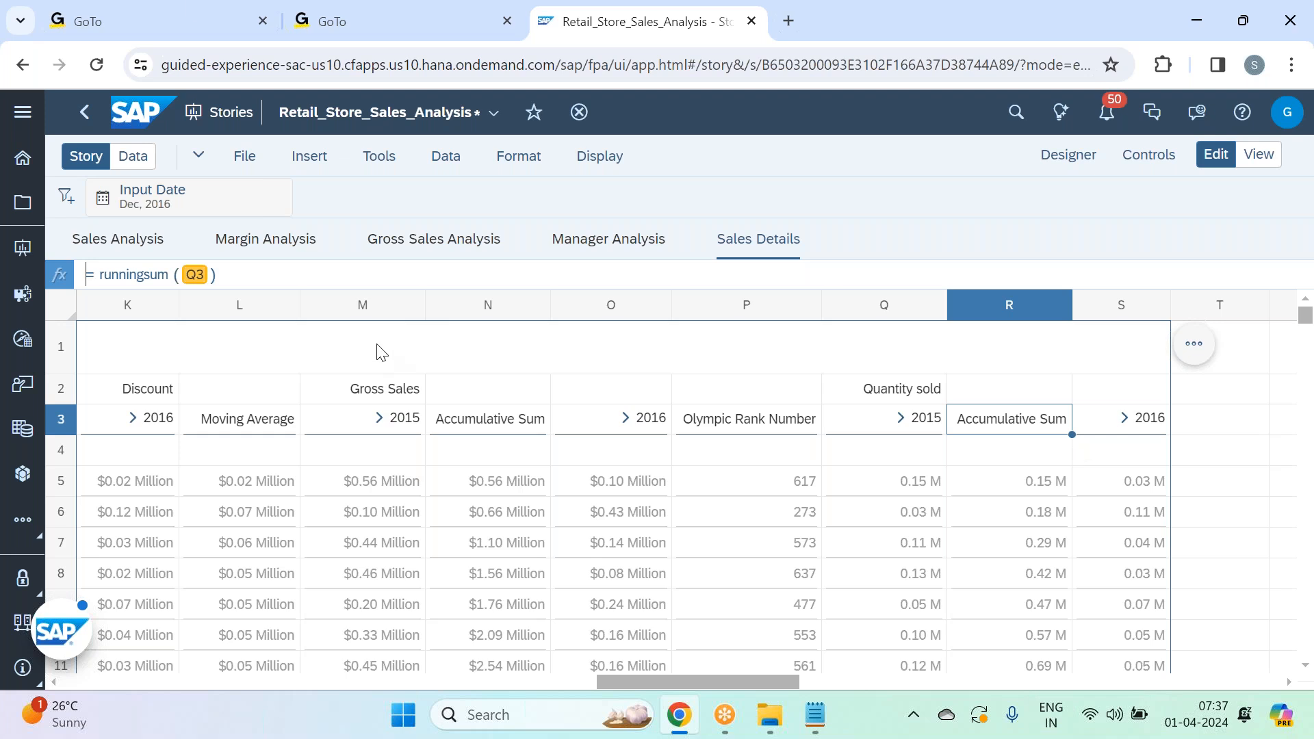
- Save the Retail_Store_Sales_Analysis story
{"action": "left_click", "coordinate": [245, 156]}
{"action": "mouse_move", "coordinate": [329, 219]}
{"action": "left_click", "coordinate": [503, 218]}
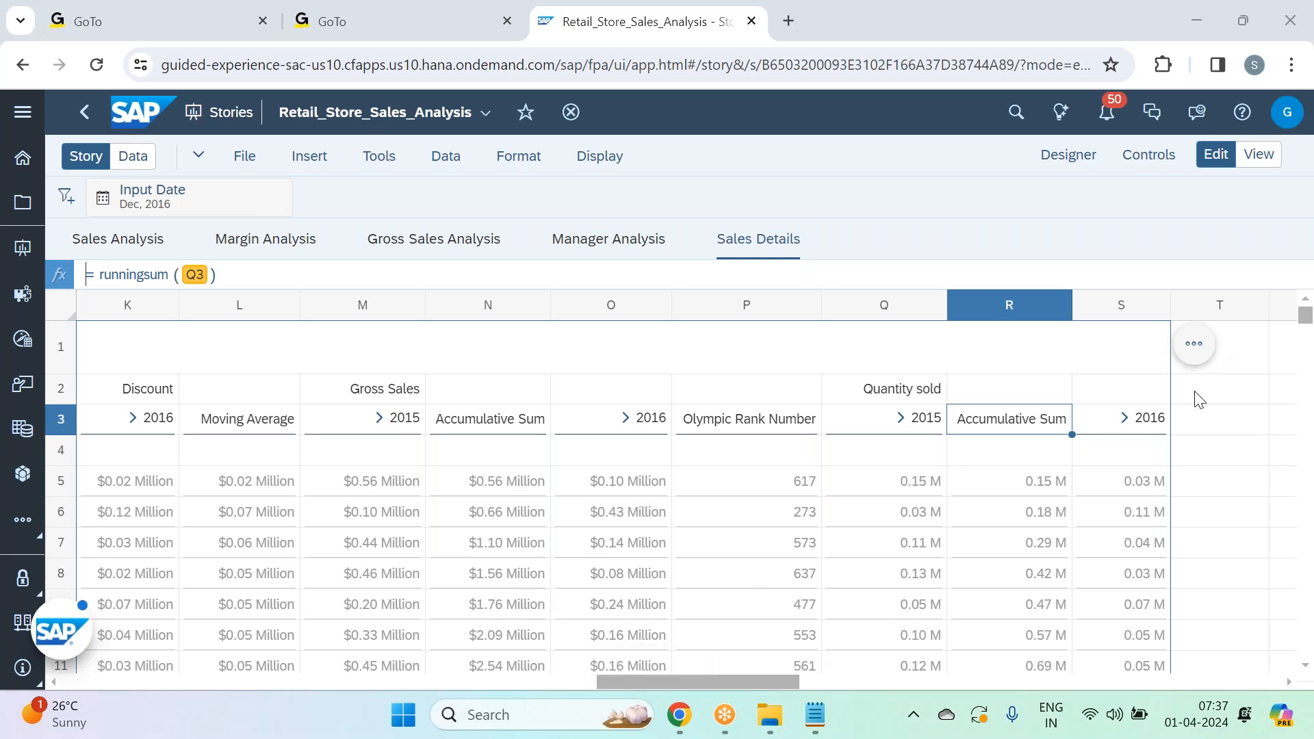
- Start a new story-defined conditional formatting threshold on the Quantity sold measure of BestRunJuice_SampleModel
{"action": "left_click_drag", "start_coordinate": [667, 679], "coordinate": [511, 692]}
{"action": "left_click_drag", "start_coordinate": [416, 693], "coordinate": [700, 656]}
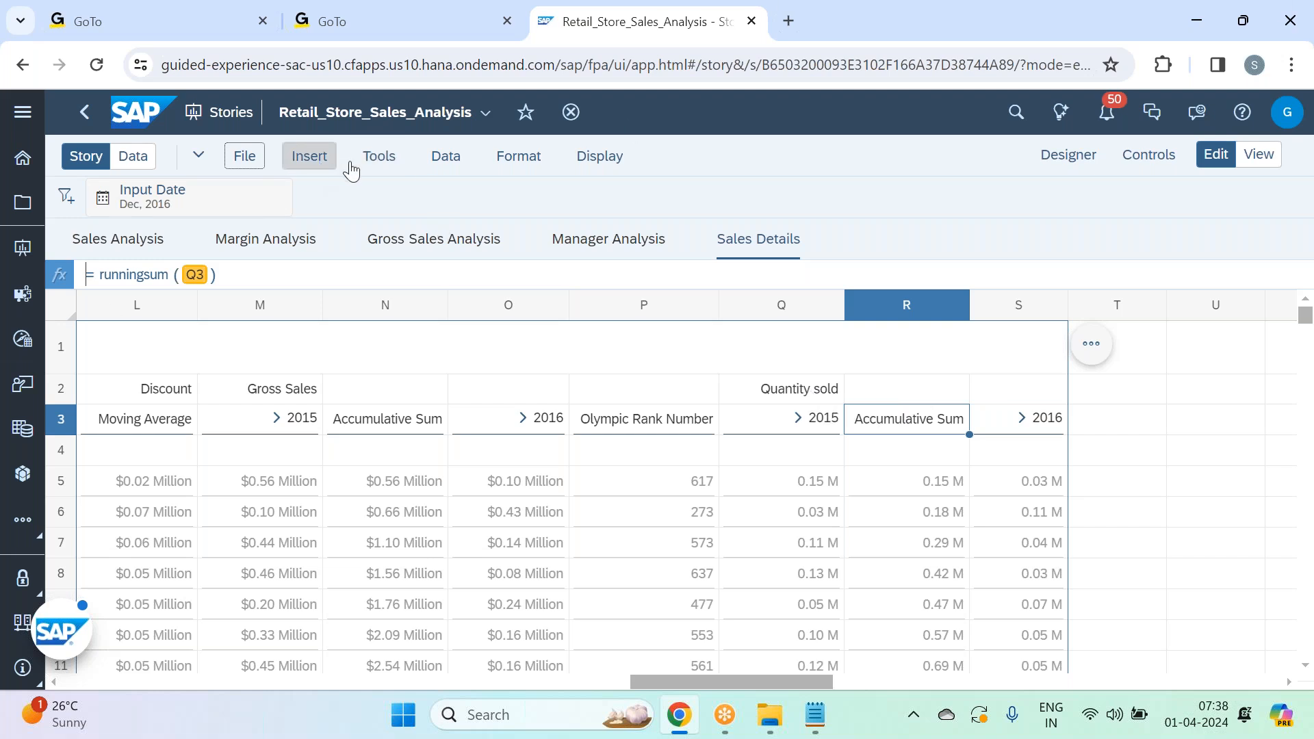
{"action": "left_click", "coordinate": [379, 156]}
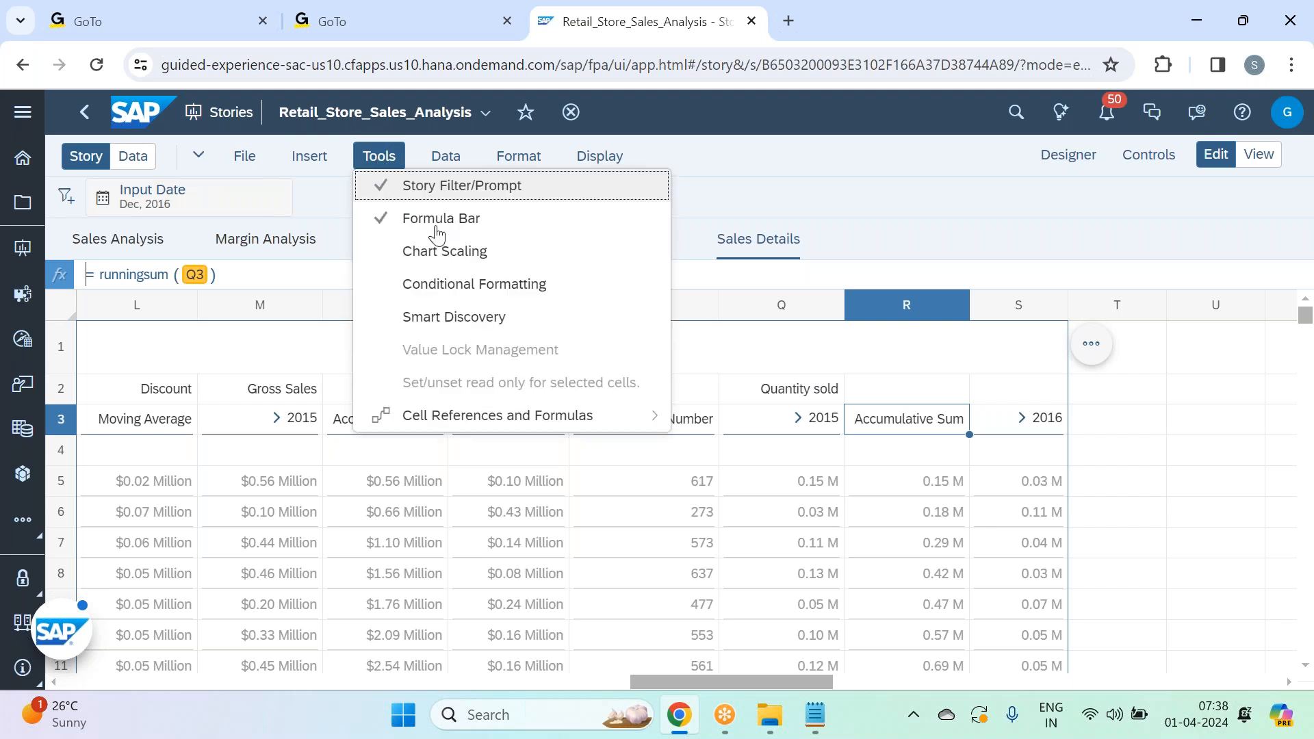
{"action": "left_click", "coordinate": [498, 295]}
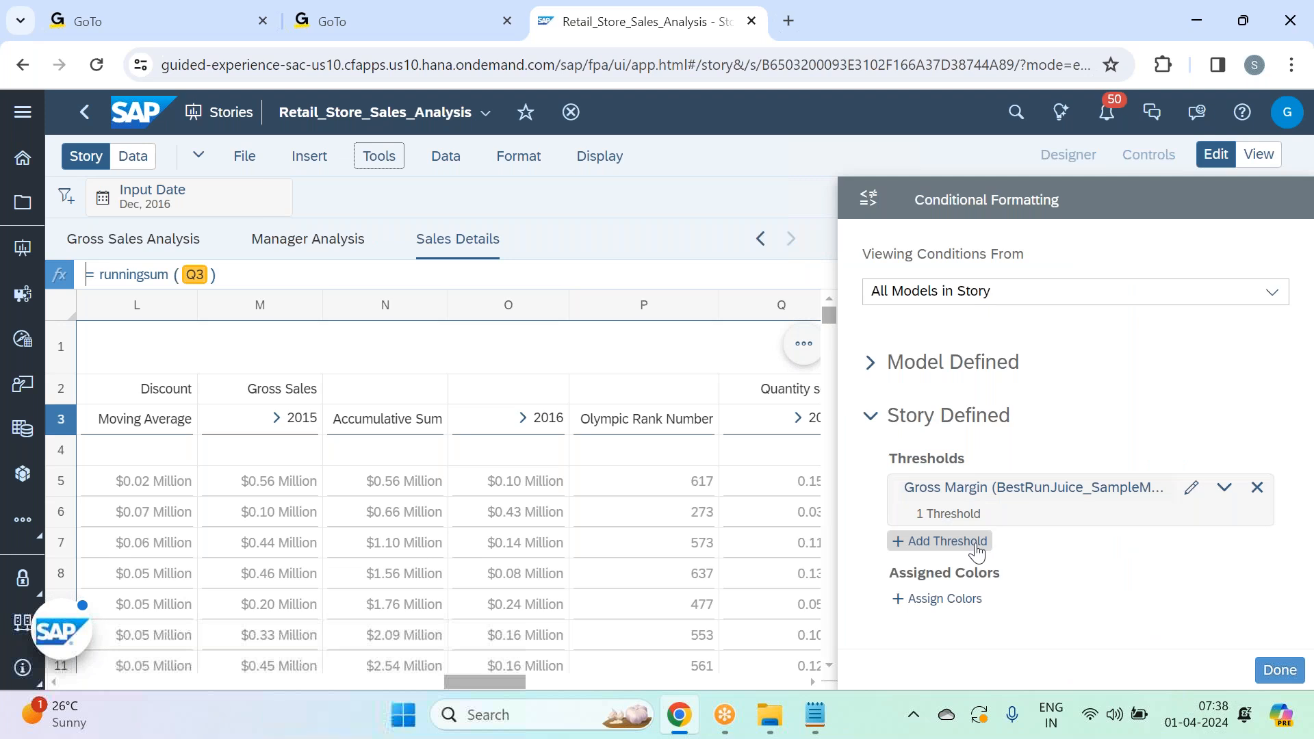
{"action": "left_click", "coordinate": [975, 546]}
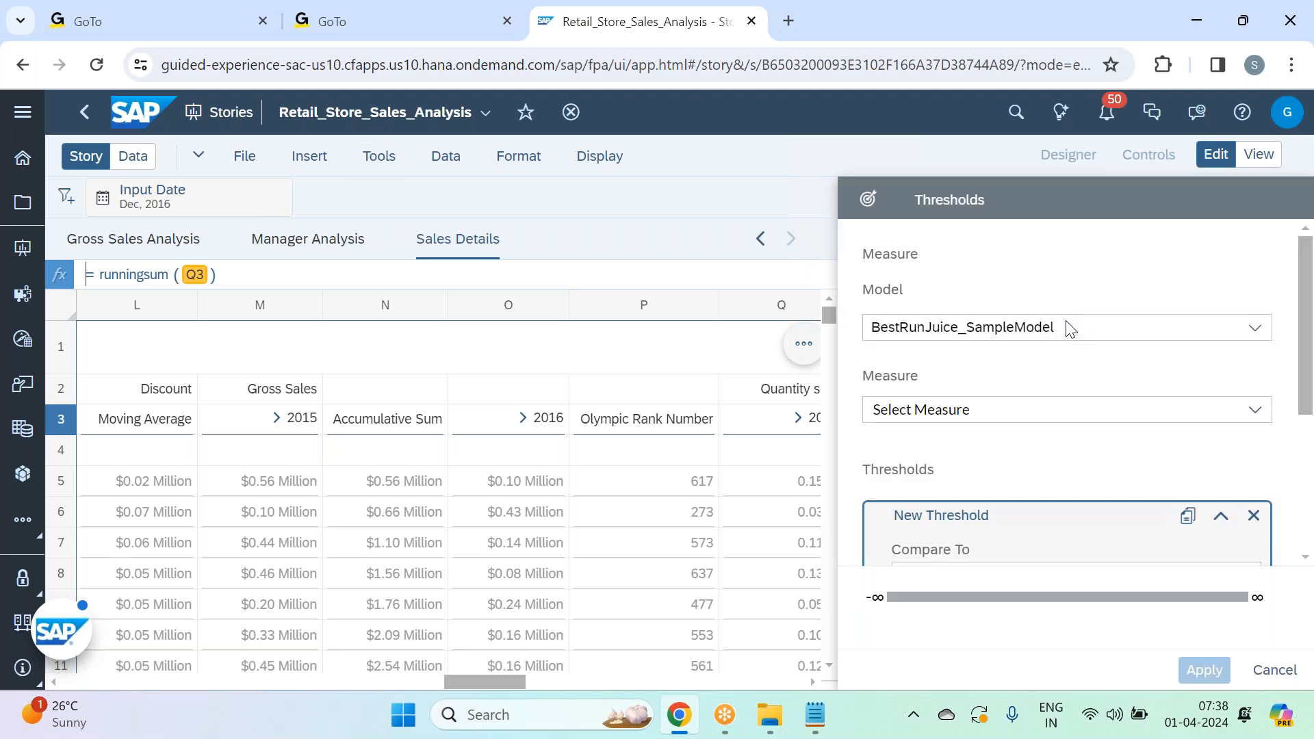
{"action": "left_click", "coordinate": [1257, 407]}
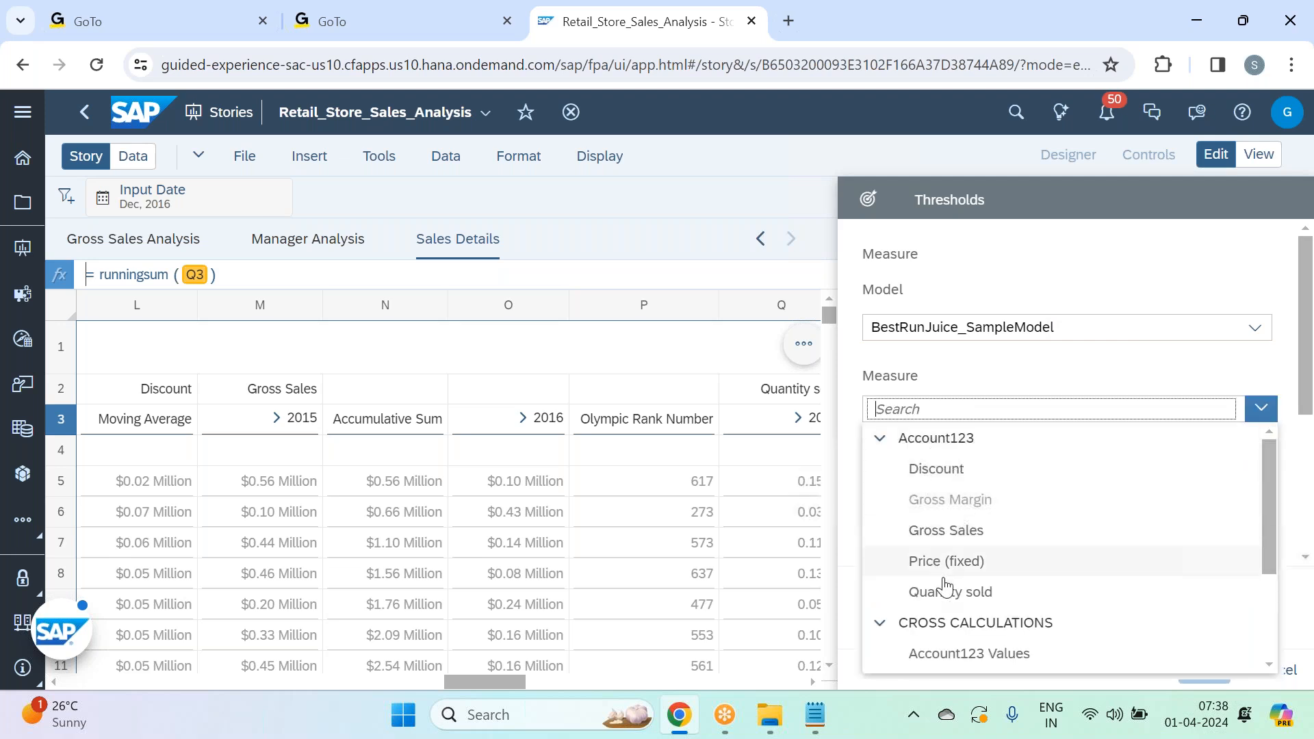
{"action": "left_click", "coordinate": [936, 593]}
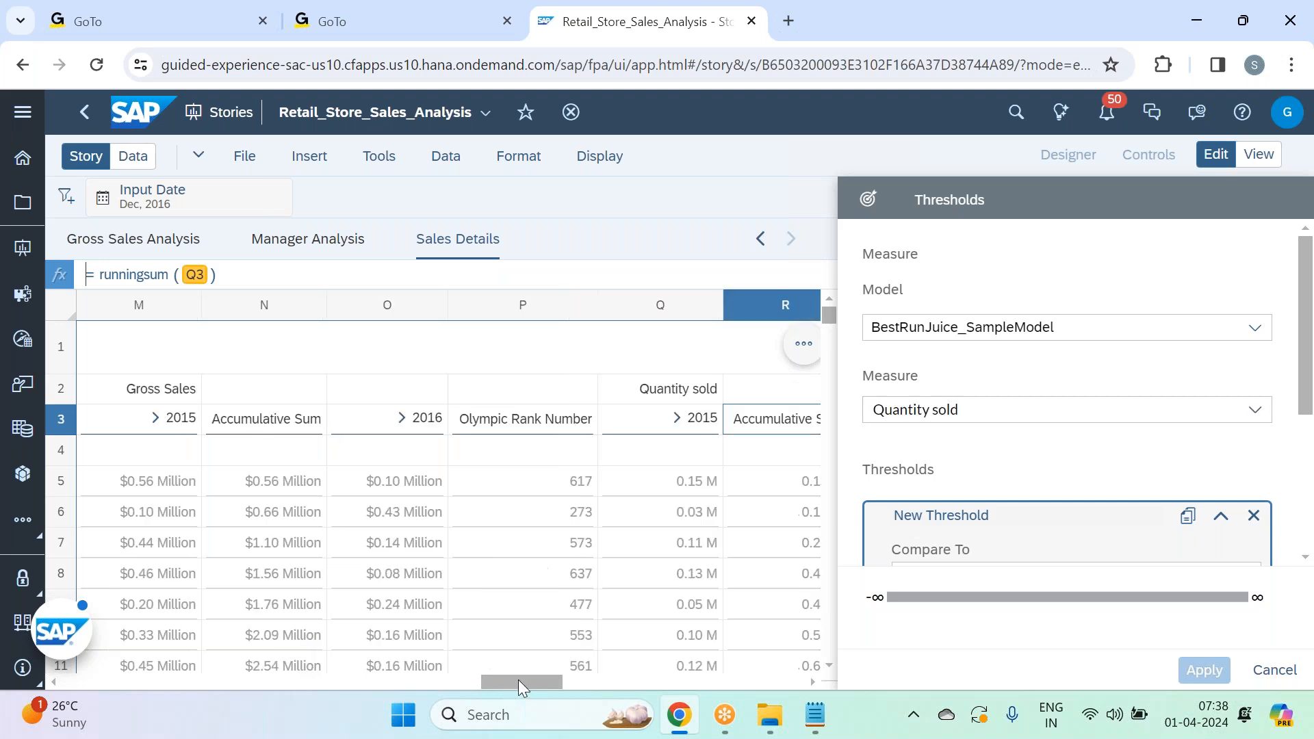
- Name the new Quantity sold threshold TR_Quantiysold
{"action": "left_click_drag", "start_coordinate": [519, 680], "coordinate": [539, 680]}
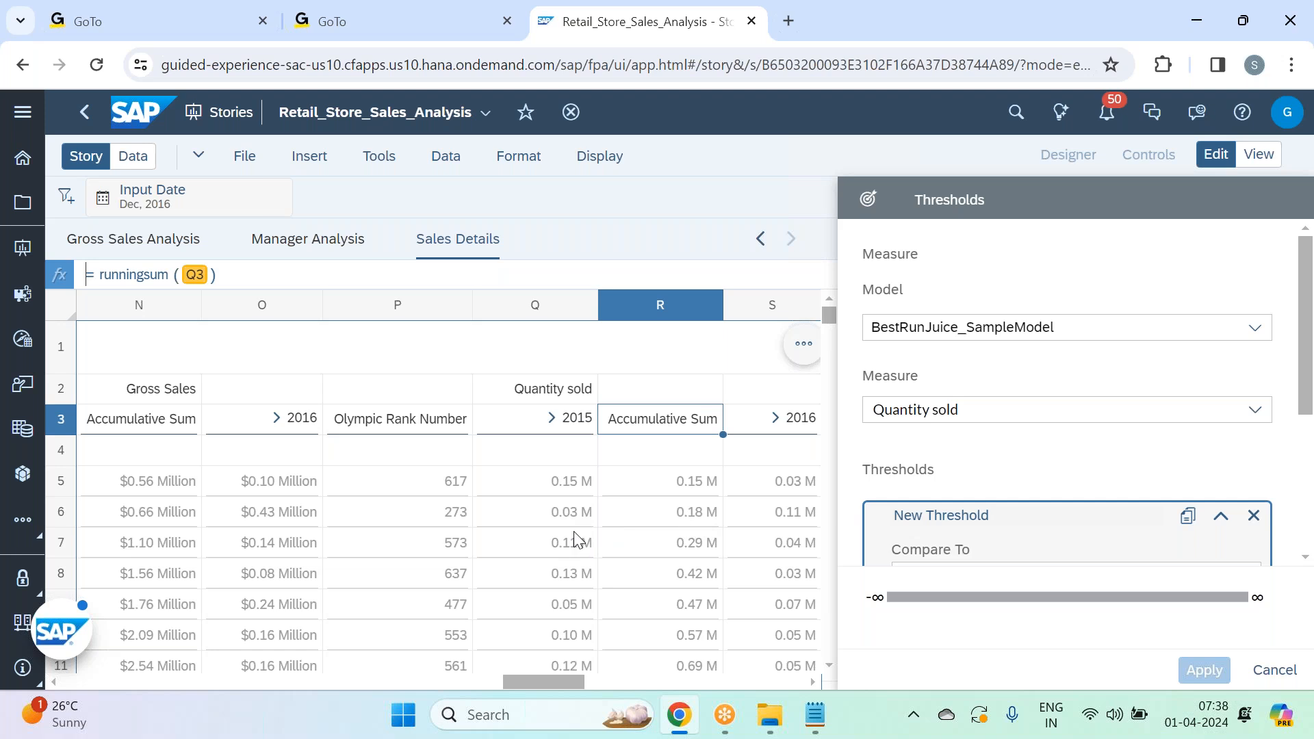
{"action": "scroll", "coordinate": [573, 532], "scroll_direction": "down", "scroll_amount": 3}
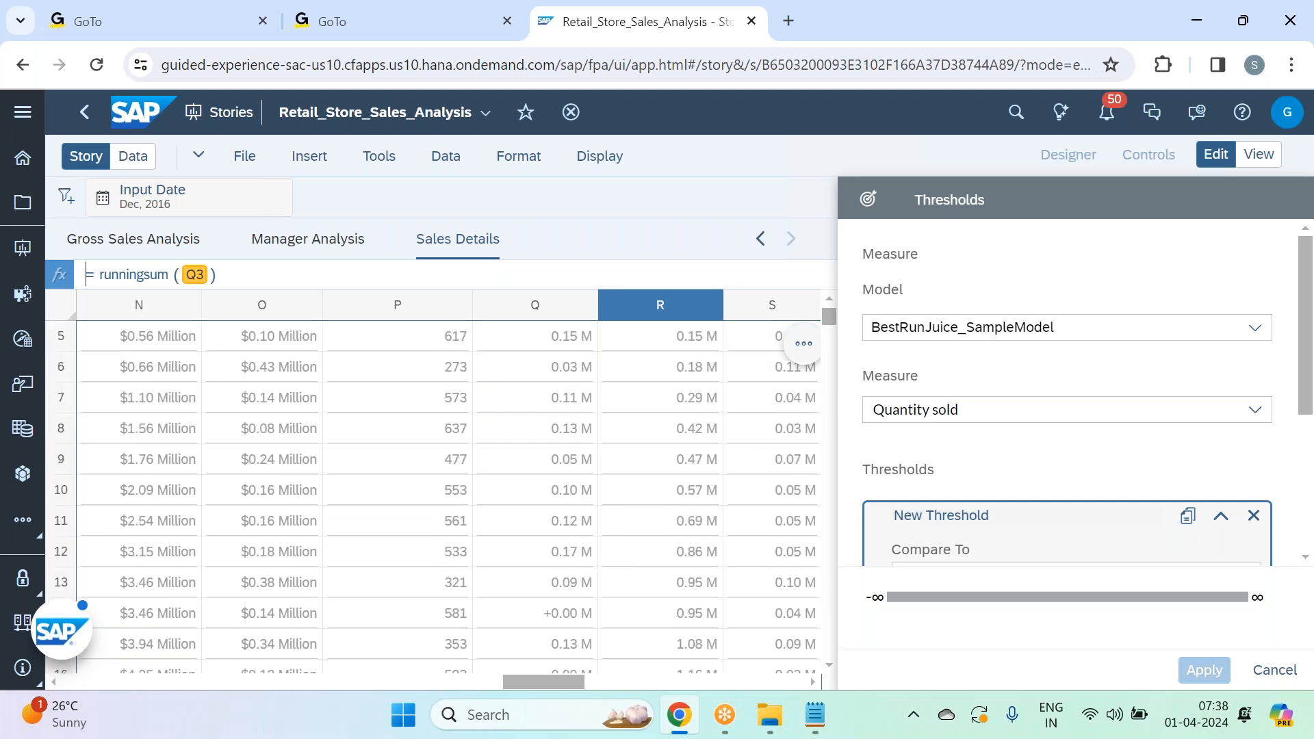
{"action": "scroll", "coordinate": [1098, 472], "scroll_direction": "down", "scroll_amount": 3}
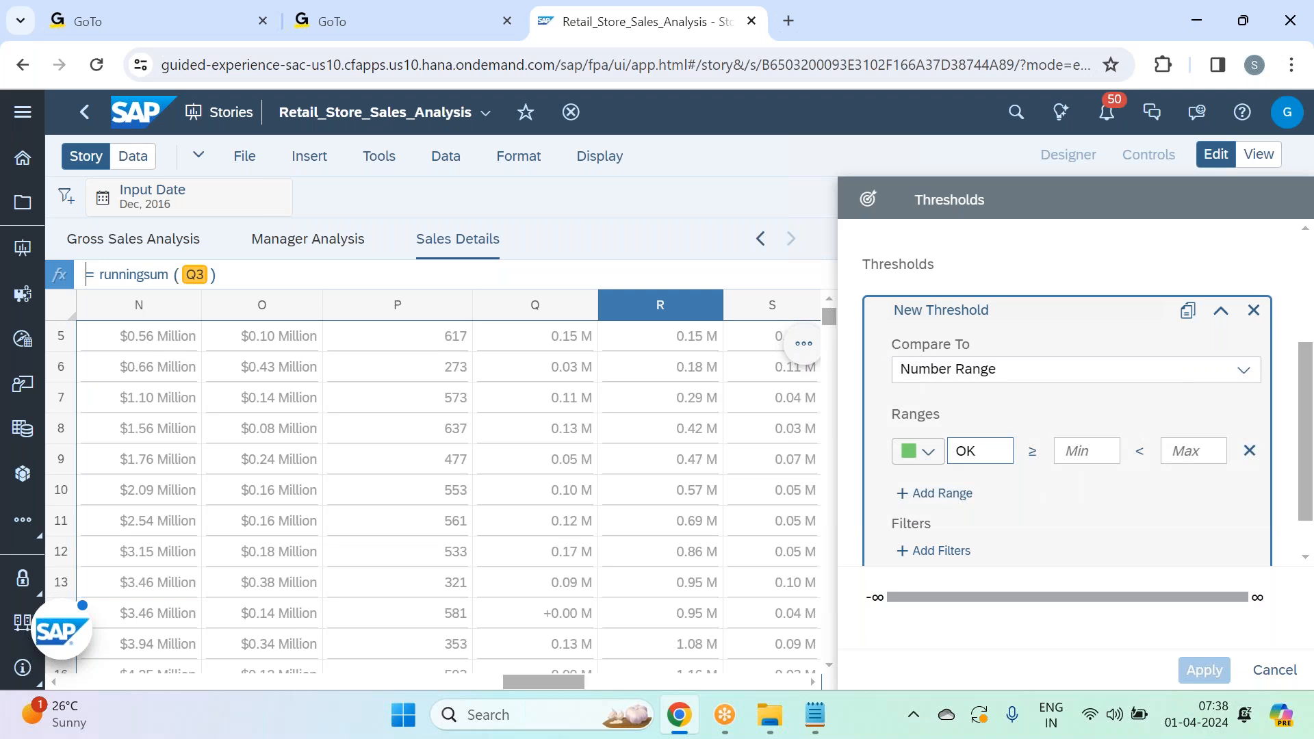
{"action": "left_click", "coordinate": [1046, 316]}
{"action": "triple_click", "coordinate": [1012, 315]}
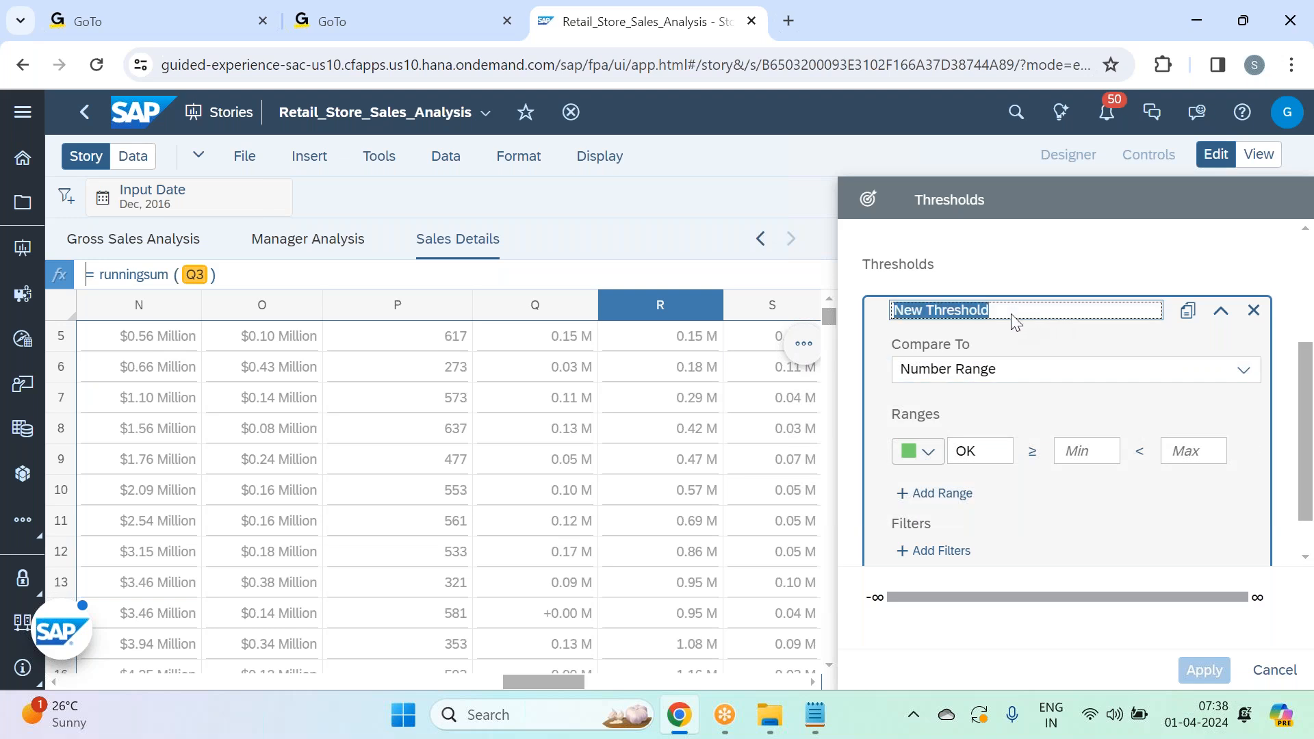
{"action": "type", "text": "Quan"}
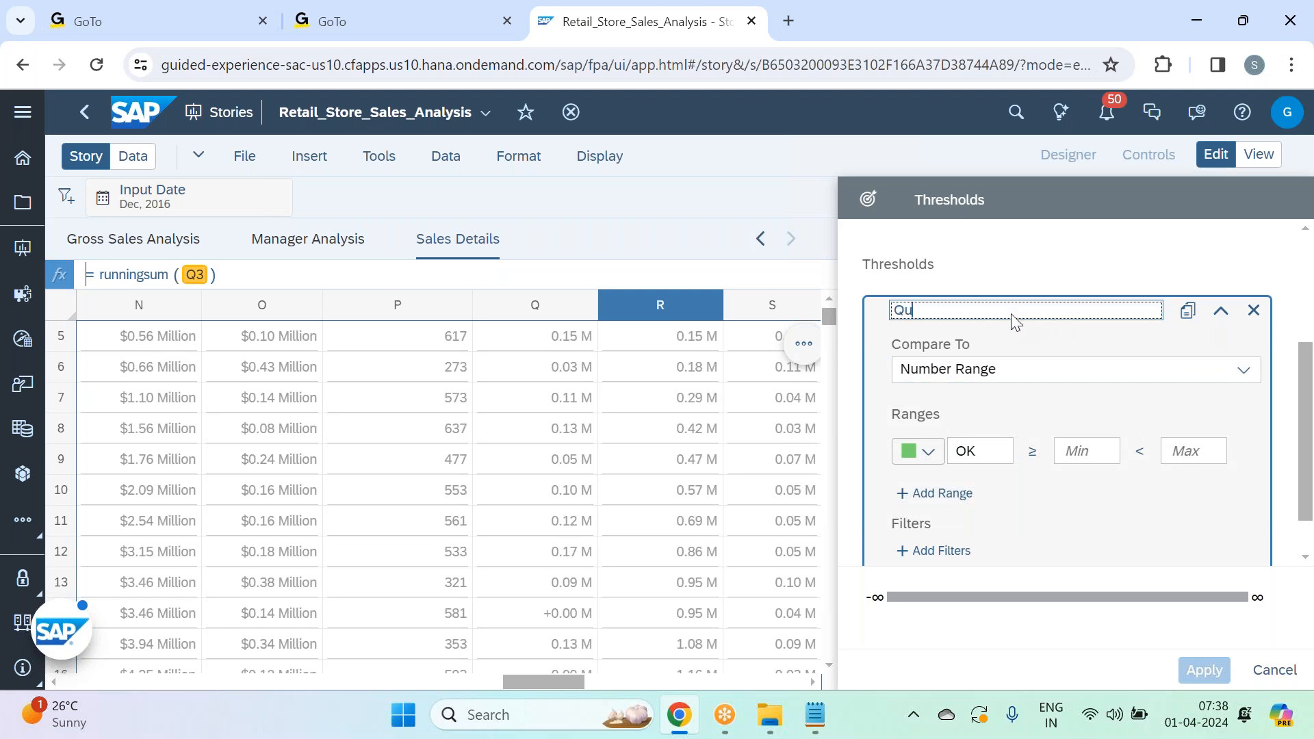
{"action": "key", "text": "BackSpace"}
{"action": "key", "text": "BackSpace"}
{"action": "key", "text": "BackSpace"}
{"action": "key", "text": "BackSpace"}
{"action": "type", "text": "TR_Quantiysold"}
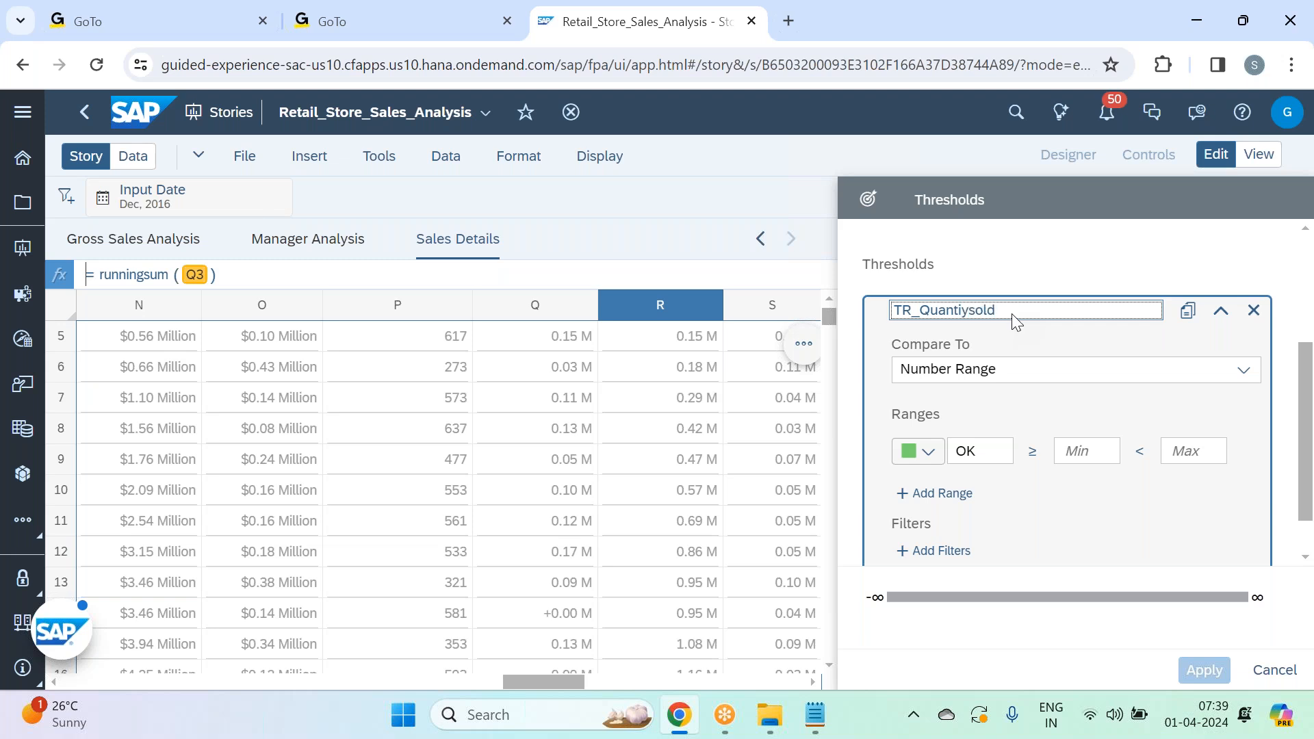
- Add three more ranges to the TR_Quantiysold threshold and keep Number Range as its comparison basis
{"action": "scroll", "coordinate": [1087, 432], "scroll_direction": "down", "scroll_amount": 1}
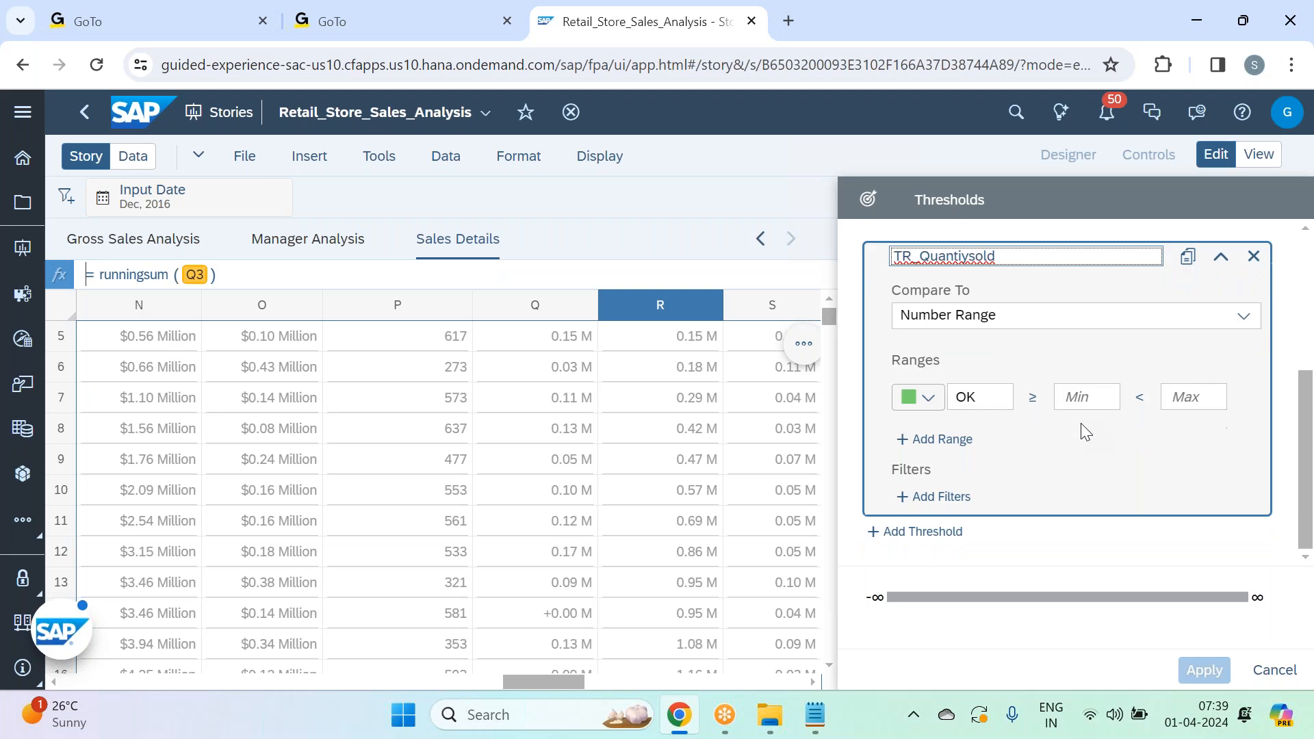
{"action": "left_click", "coordinate": [961, 449]}
{"action": "left_click", "coordinate": [960, 477]}
{"action": "left_click", "coordinate": [961, 523]}
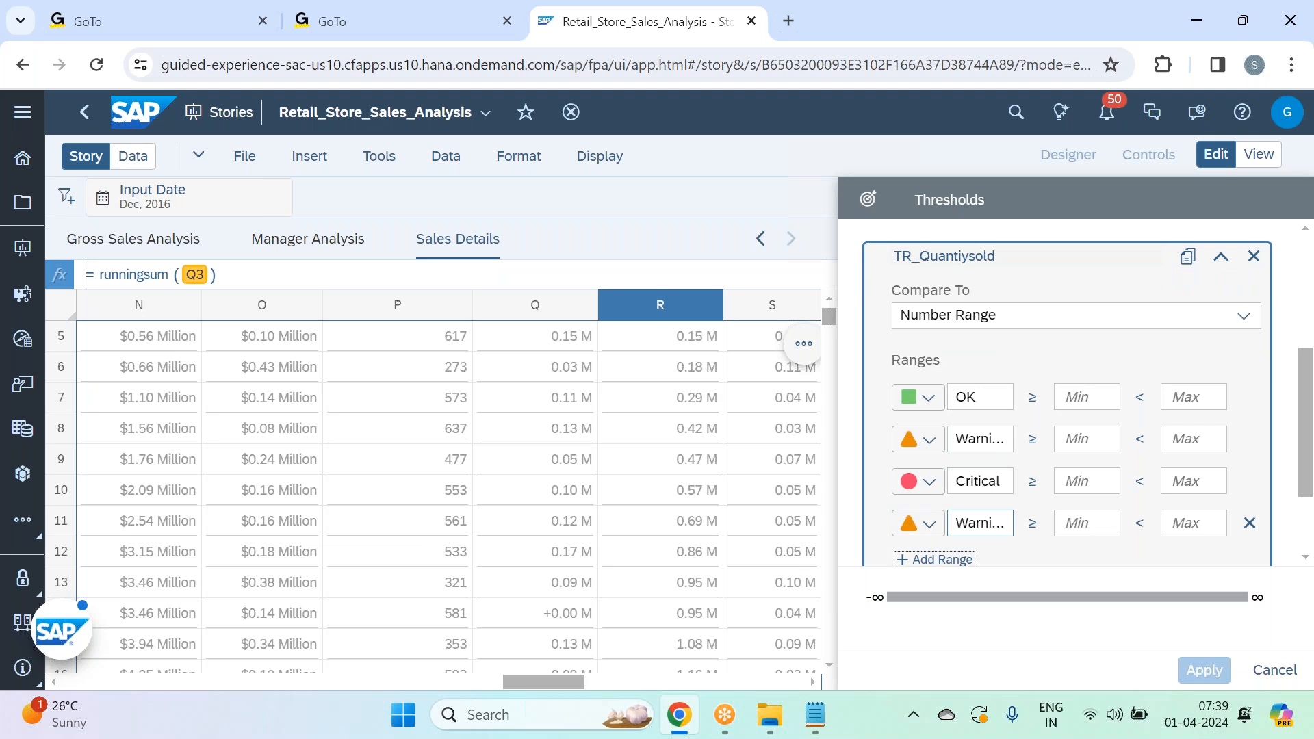
{"action": "left_click", "coordinate": [1244, 315]}
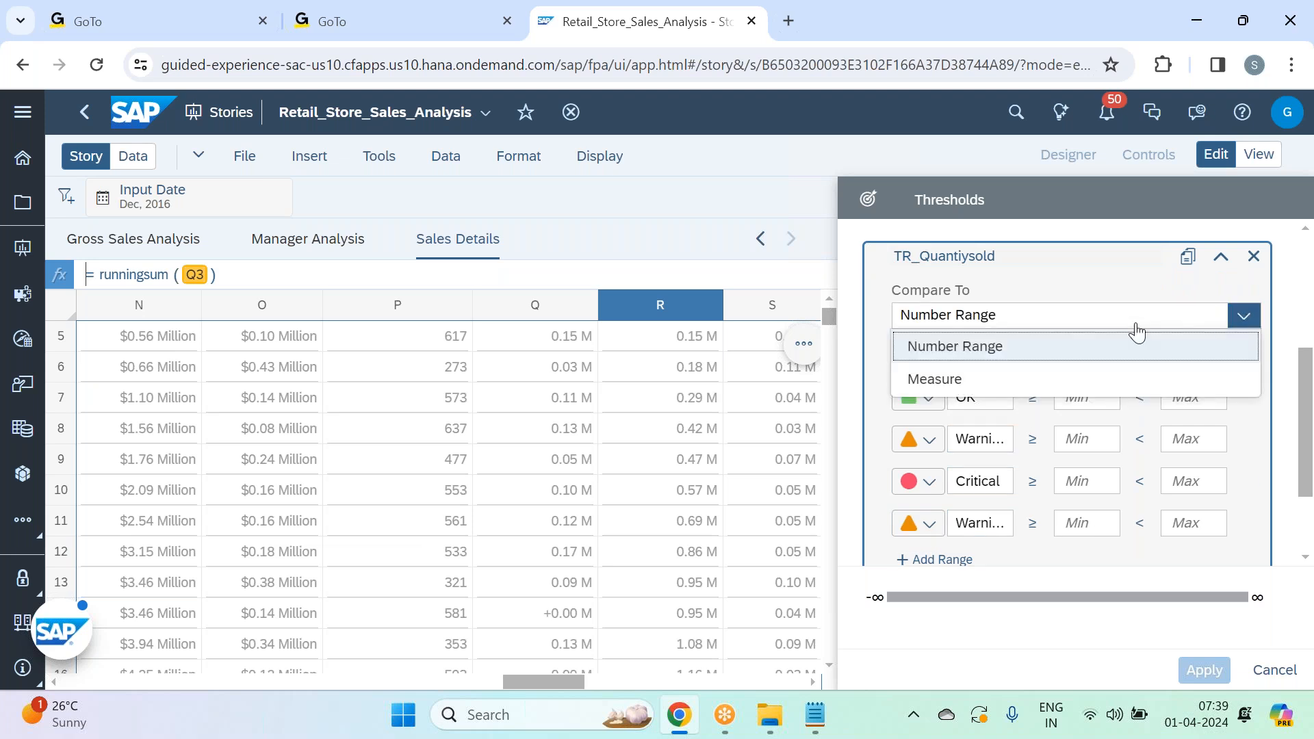
{"action": "left_click", "coordinate": [1118, 281]}
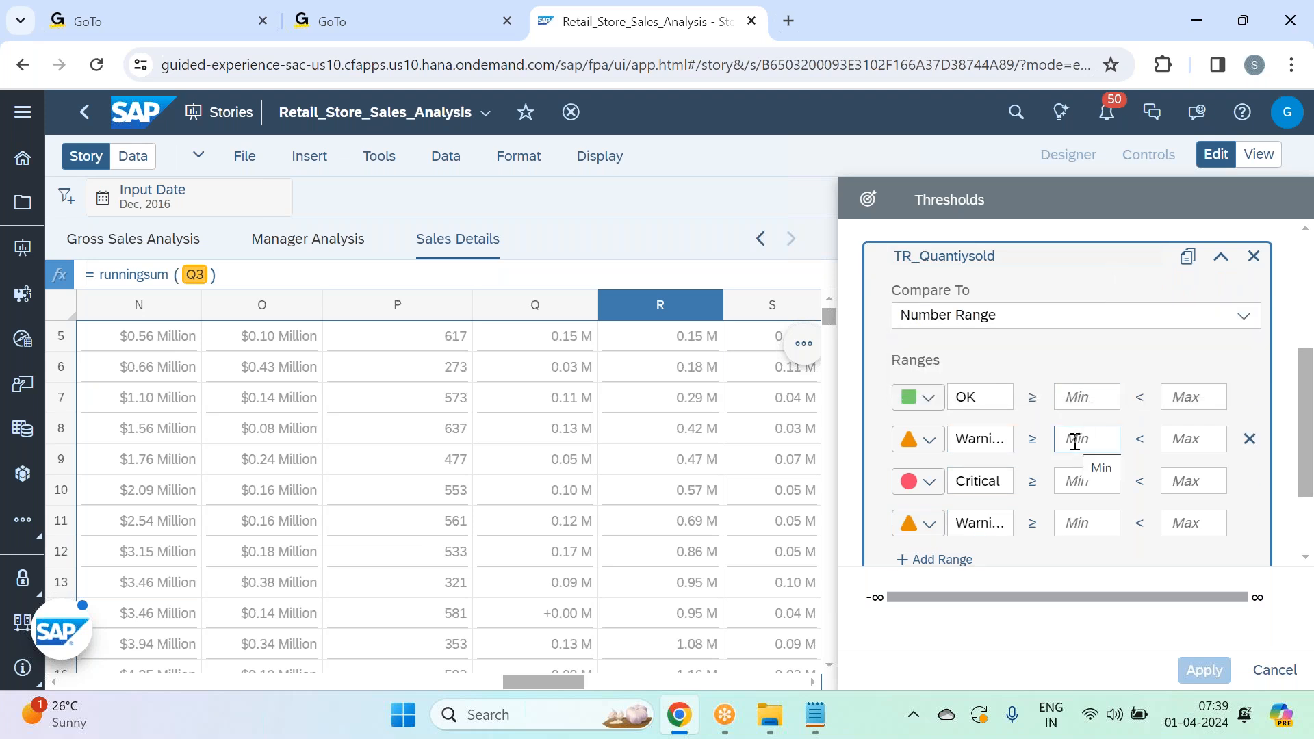
{"action": "scroll", "coordinate": [1083, 461], "scroll_direction": "down", "scroll_amount": 2}
{"action": "left_click", "coordinate": [1104, 422]}
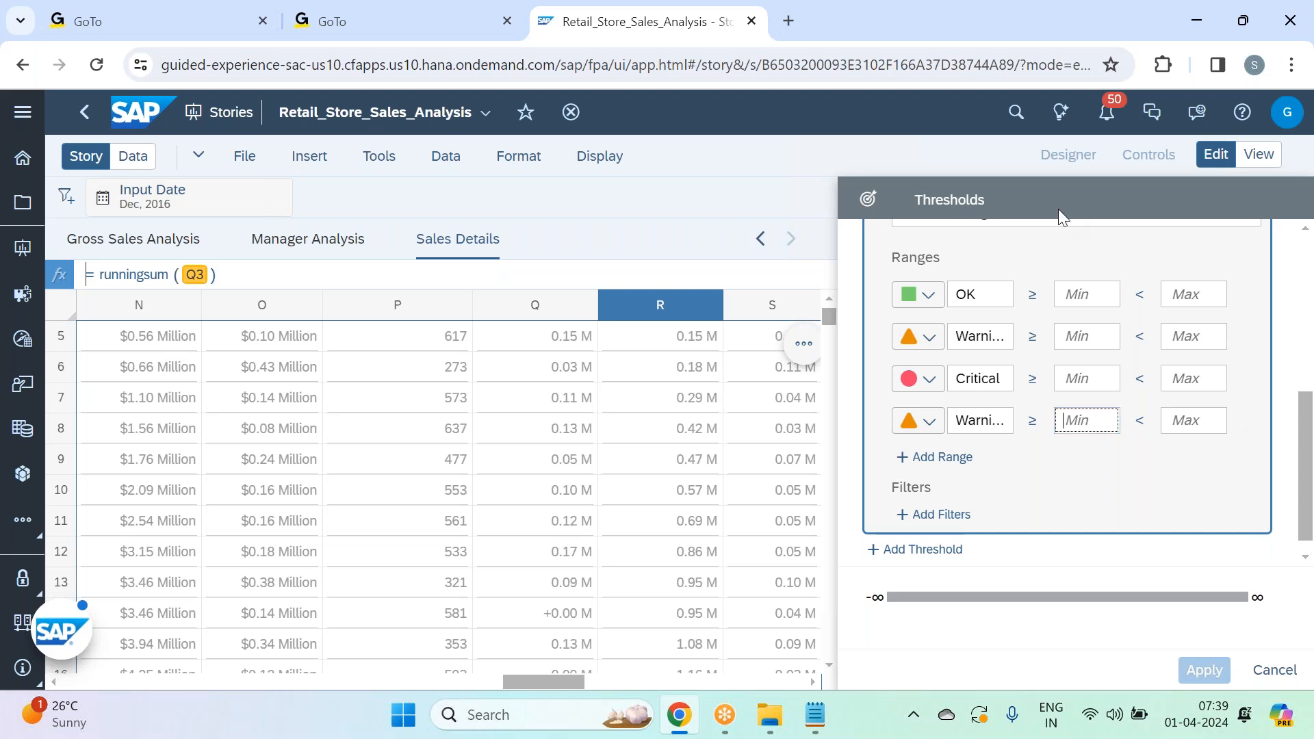
- Rename the threshold's four ranges, from last to first, as Very Low, Low, Medium and High
{"action": "double_click", "coordinate": [987, 422]}
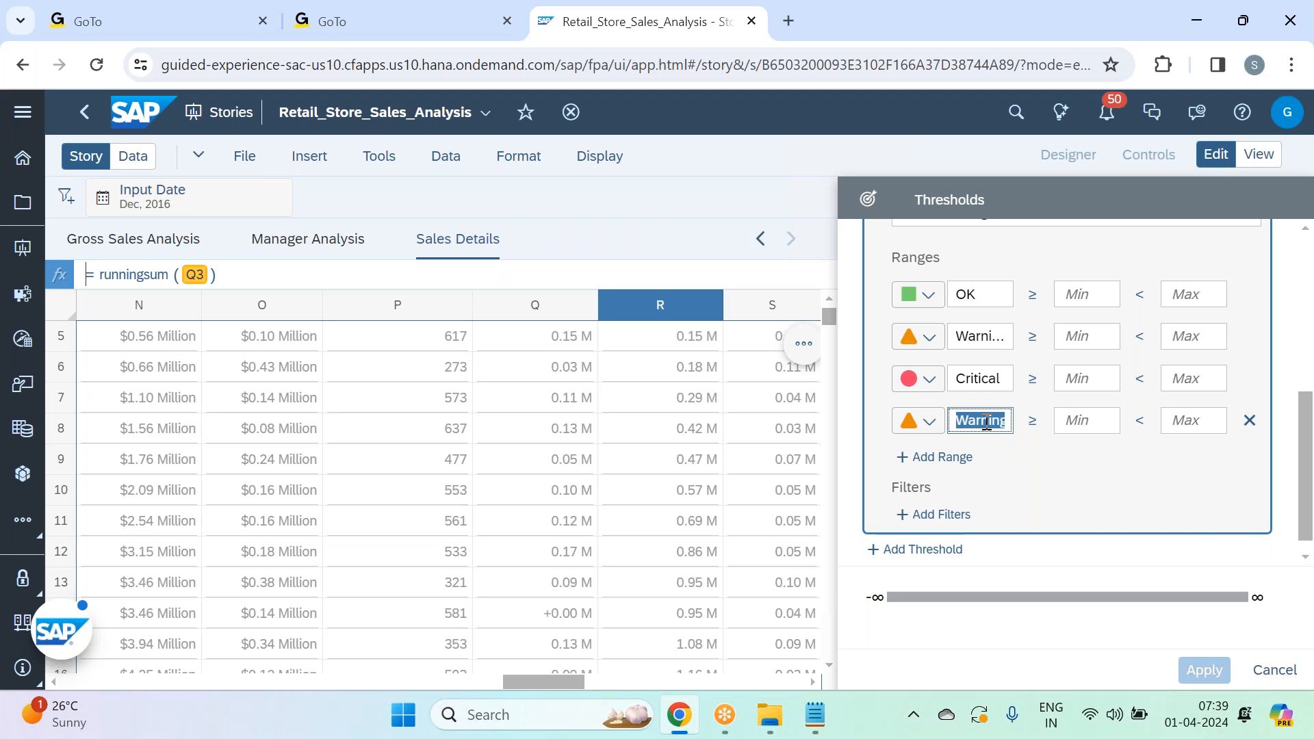
{"action": "type", "text": "Very"}
{"action": "type", "text": " Low"}
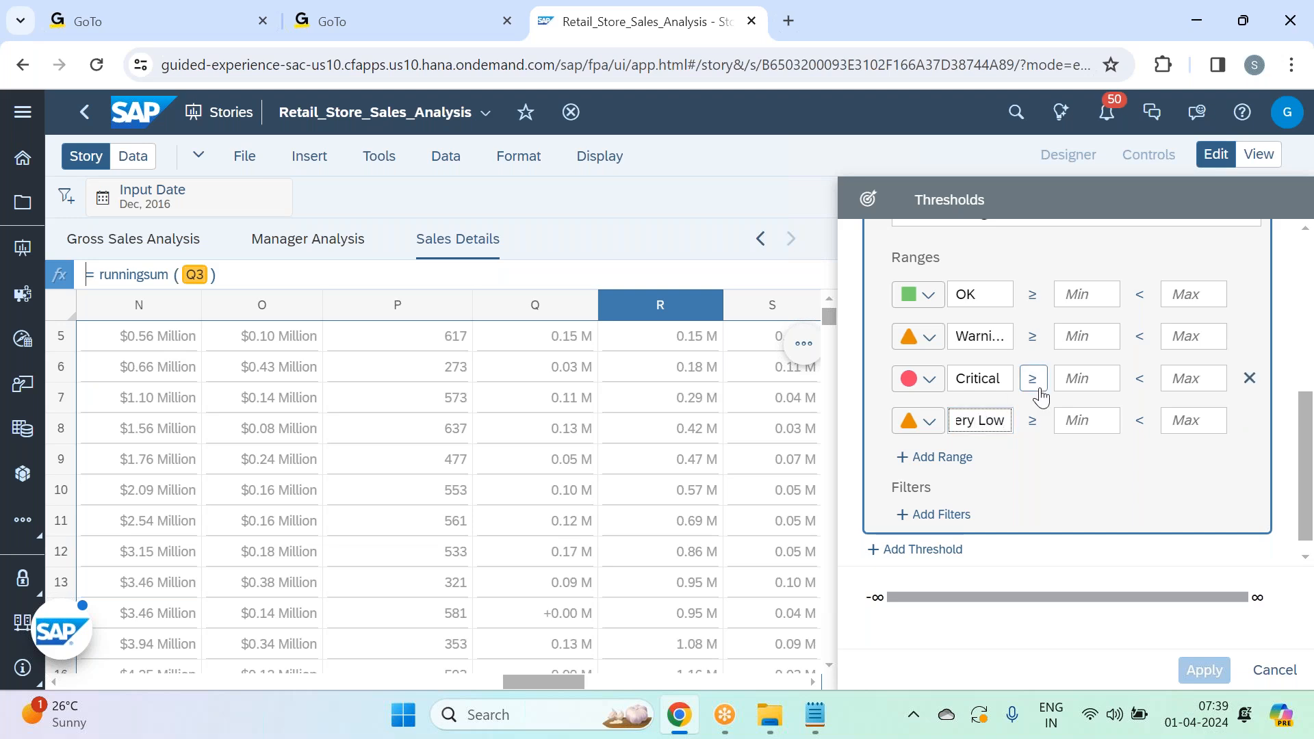
{"action": "double_click", "coordinate": [979, 379]}
{"action": "type", "text": "Low"}
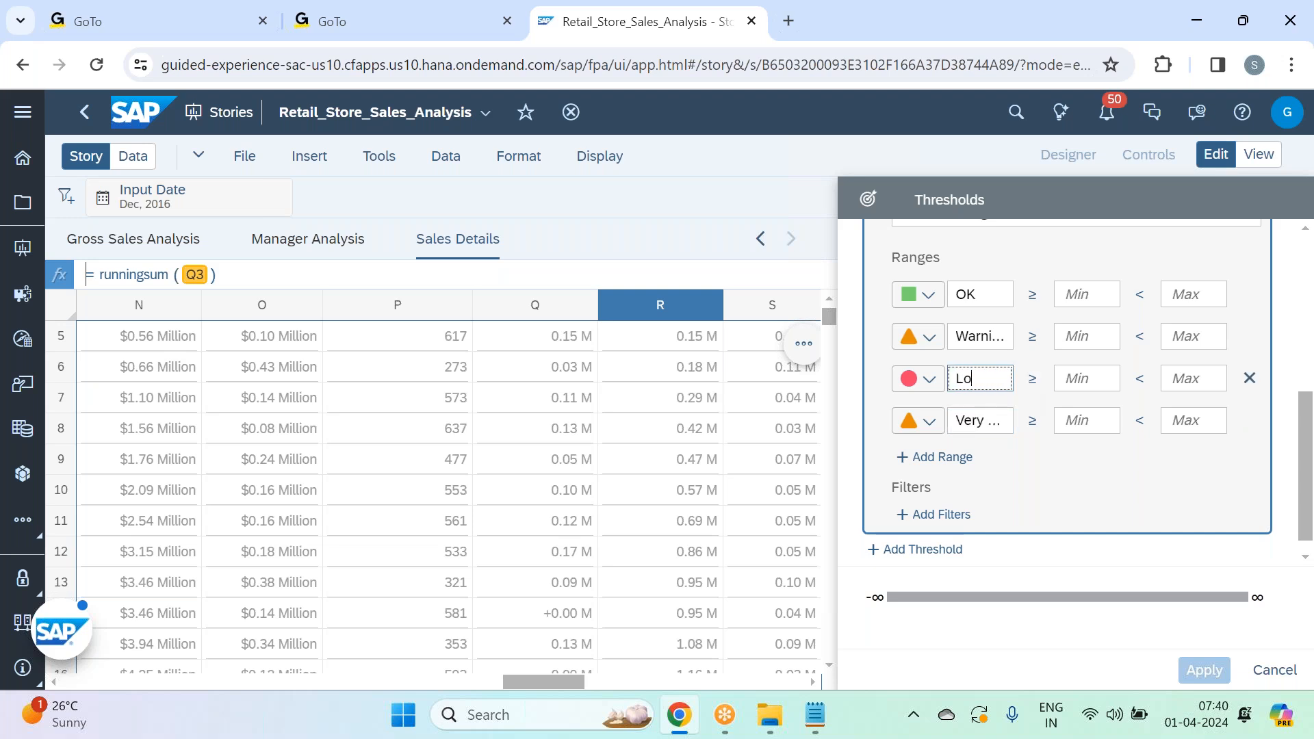
{"action": "left_click", "coordinate": [998, 337]}
{"action": "double_click", "coordinate": [998, 339]}
{"action": "type", "text": "Medium"}
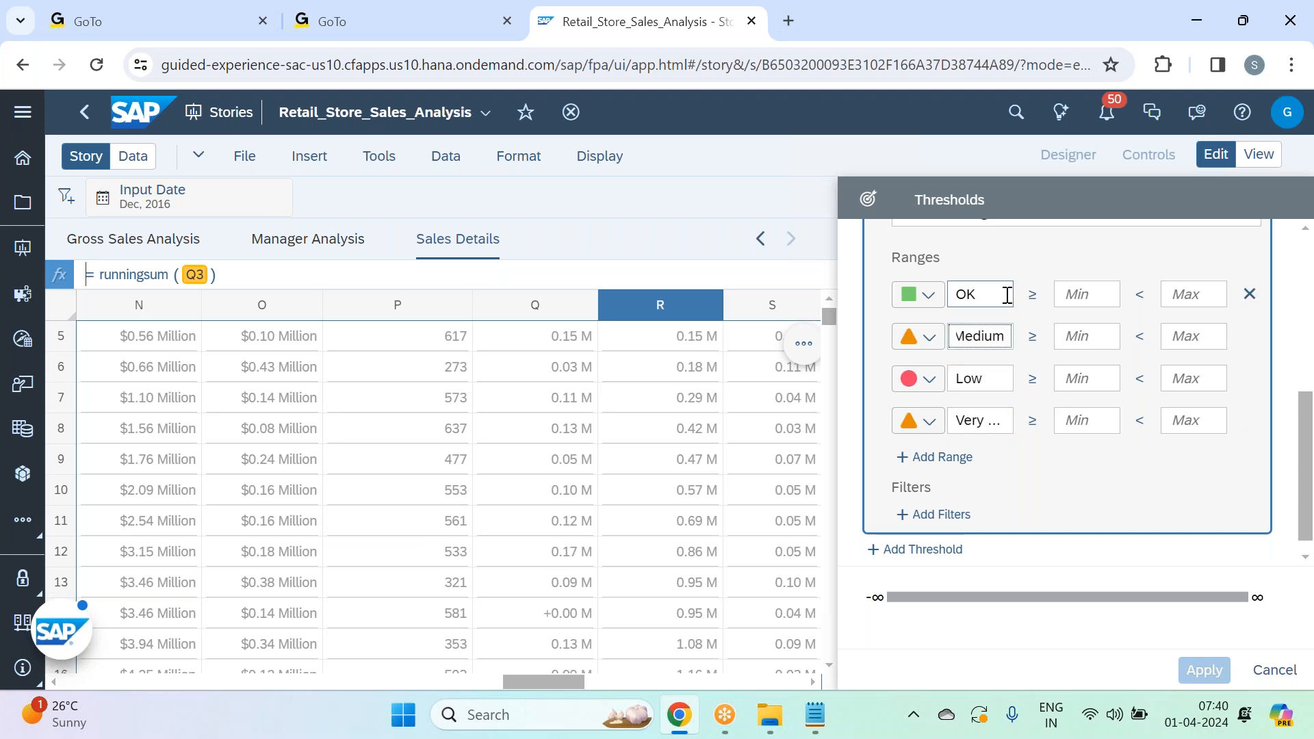
{"action": "double_click", "coordinate": [1007, 295]}
{"action": "type", "text": "High"}
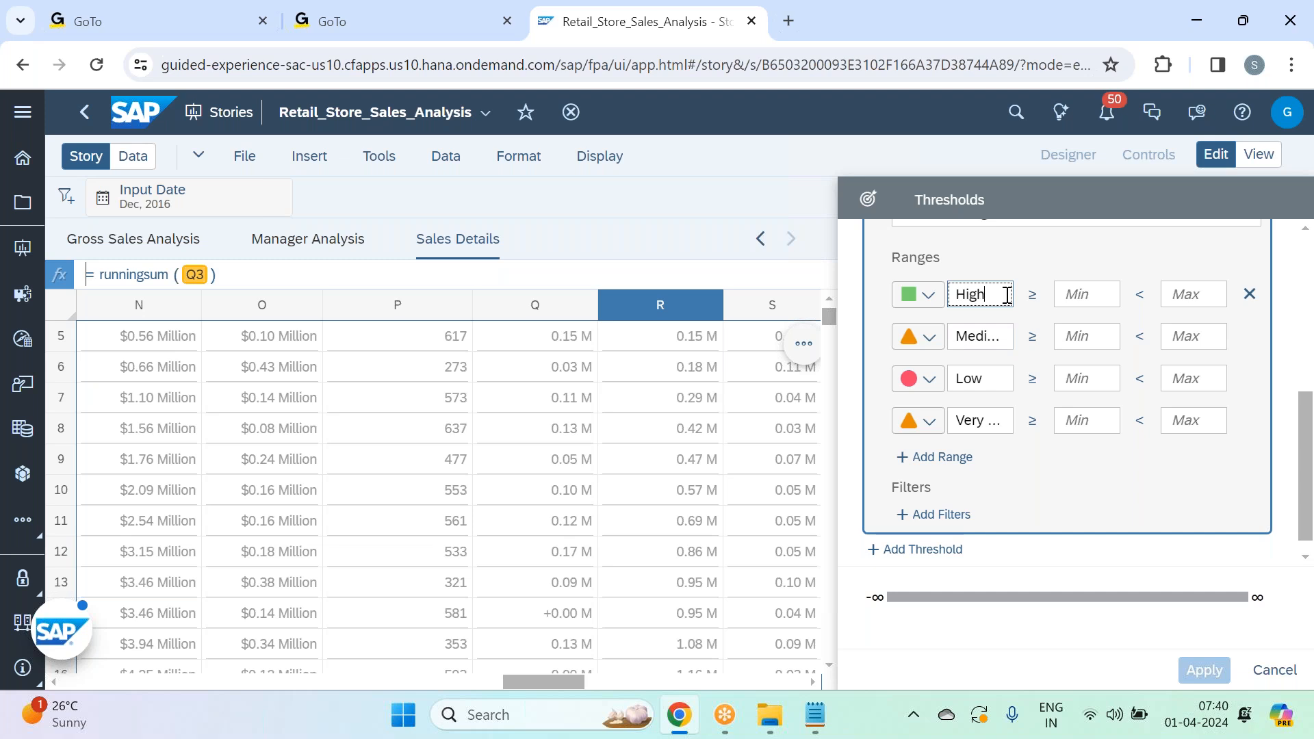
- Change the Very Low range's color to a pure red
{"action": "scroll", "coordinate": [1007, 295], "scroll_direction": "up", "scroll_amount": 2}
{"action": "scroll", "coordinate": [972, 411], "scroll_direction": "down", "scroll_amount": 2}
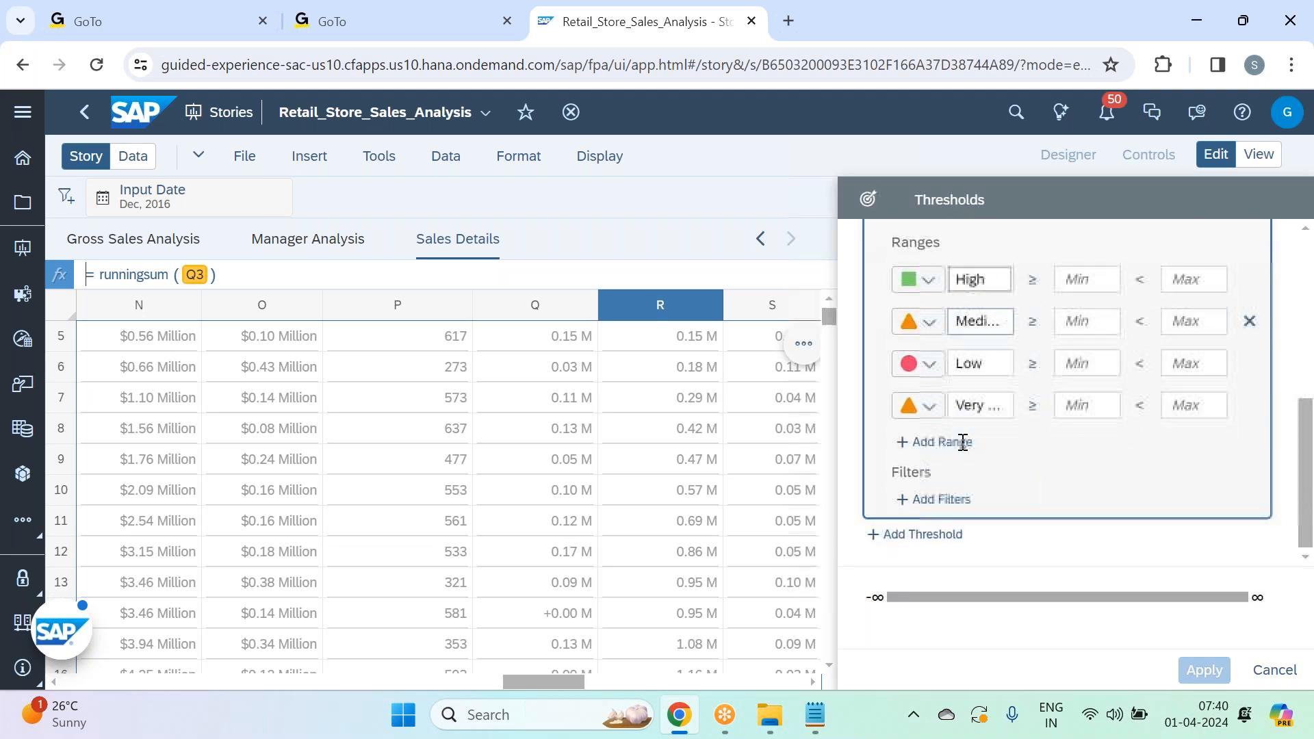
{"action": "left_click", "coordinate": [942, 405]}
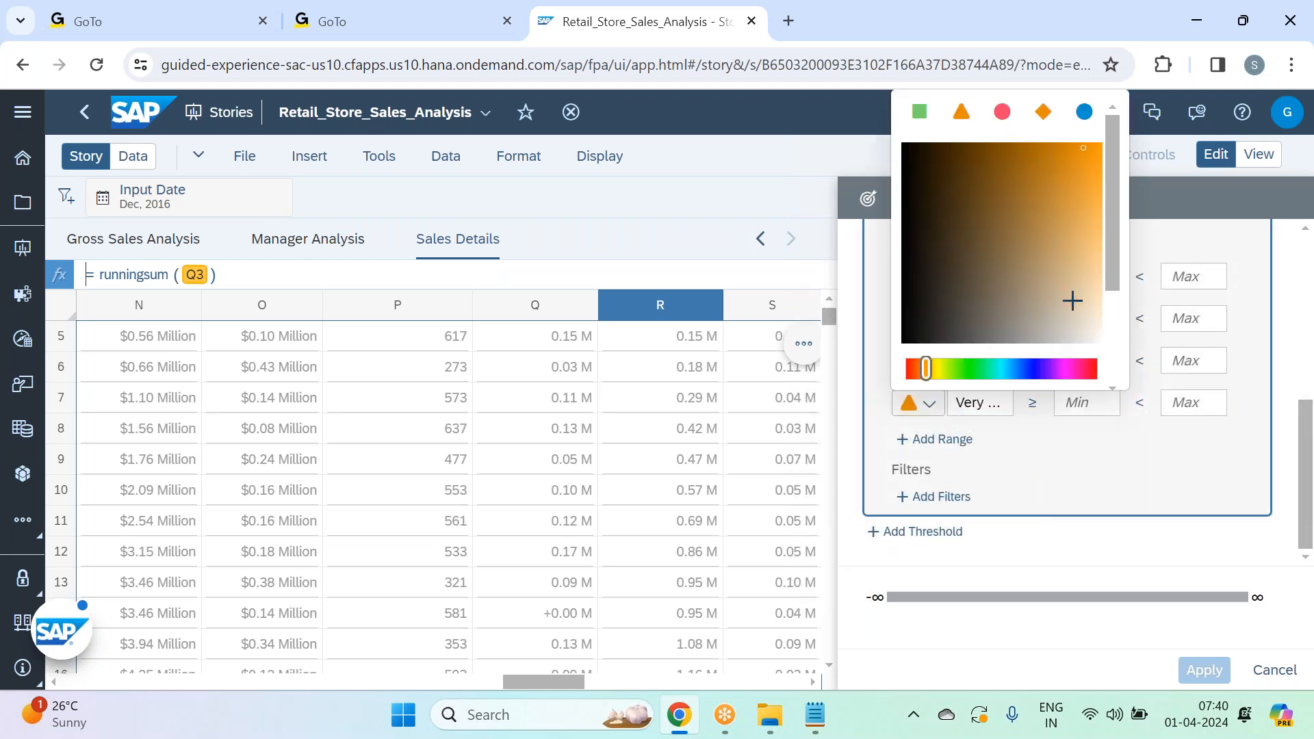
{"action": "left_click_drag", "start_coordinate": [926, 369], "coordinate": [1094, 369]}
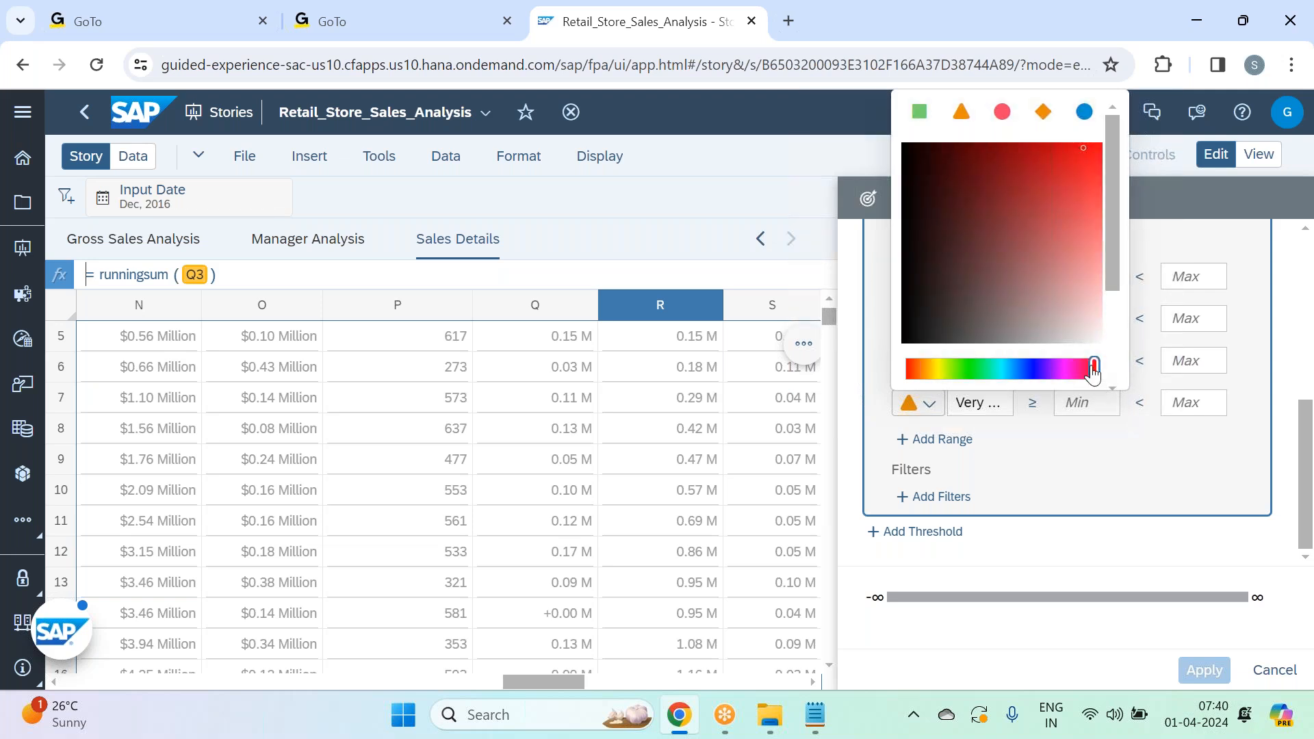
{"action": "left_click", "coordinate": [1107, 457]}
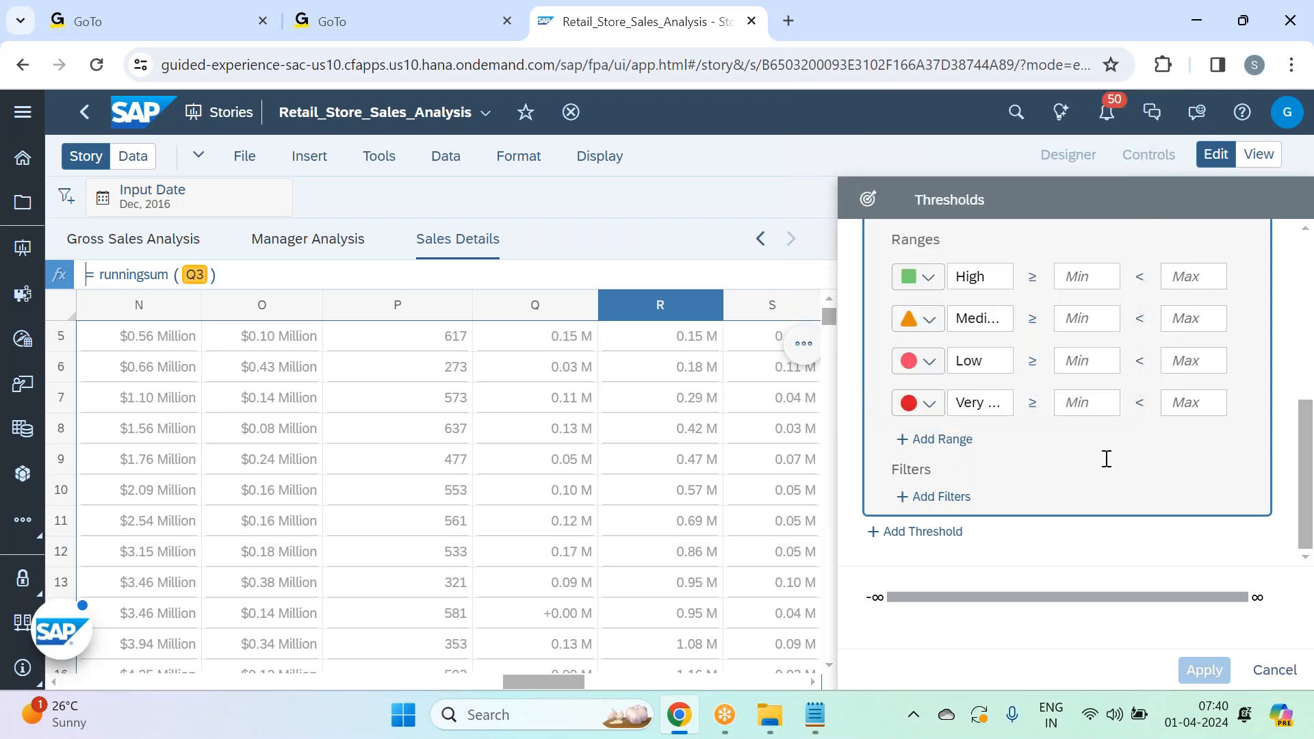
- Change the Low range's color from the standard critical red to a dark amber shade
{"action": "left_click", "coordinate": [918, 361]}
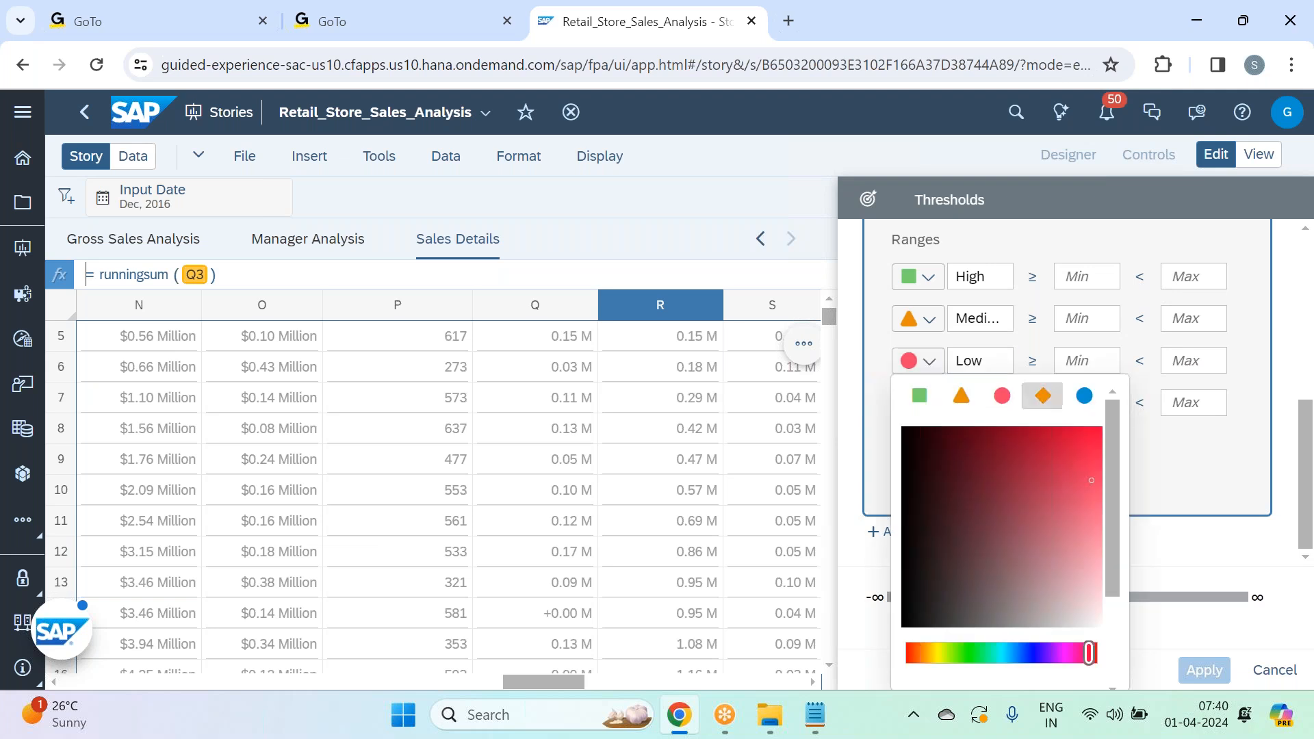
{"action": "scroll", "coordinate": [1117, 432], "scroll_direction": "down", "scroll_amount": 2}
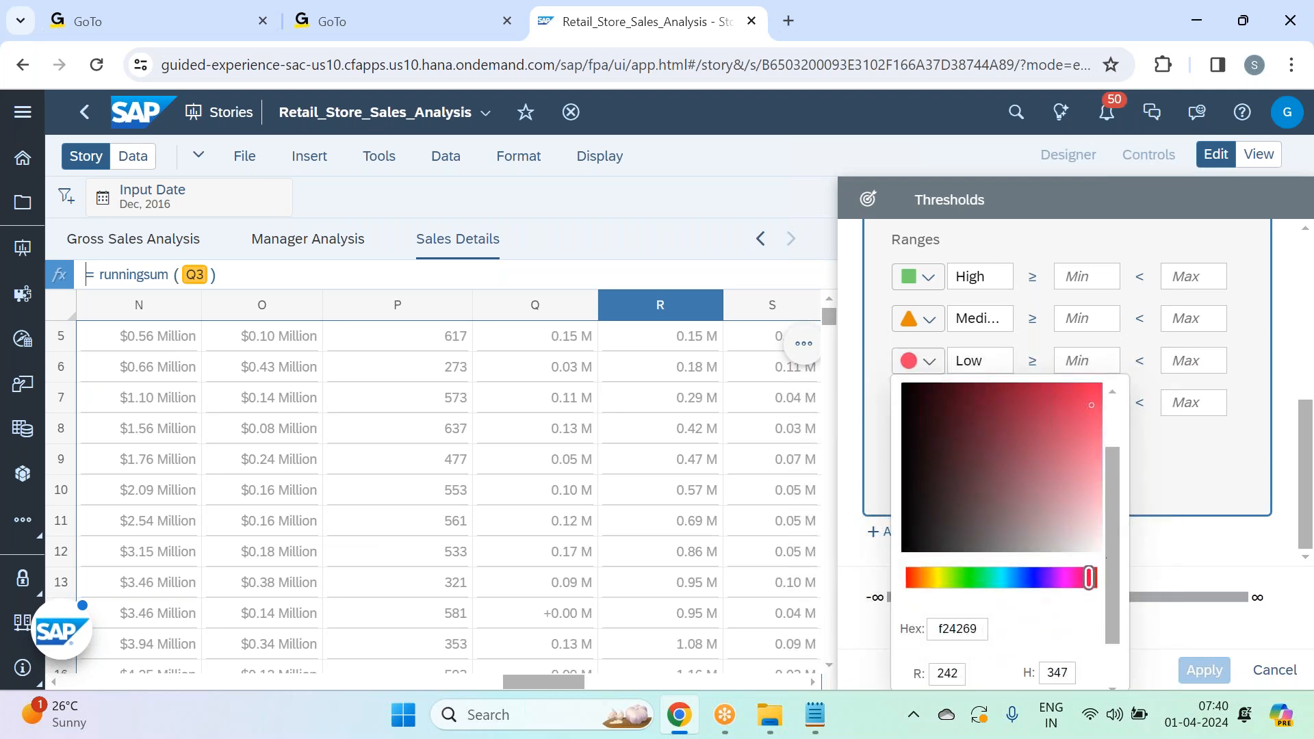
{"action": "left_click_drag", "start_coordinate": [1003, 580], "coordinate": [926, 579]}
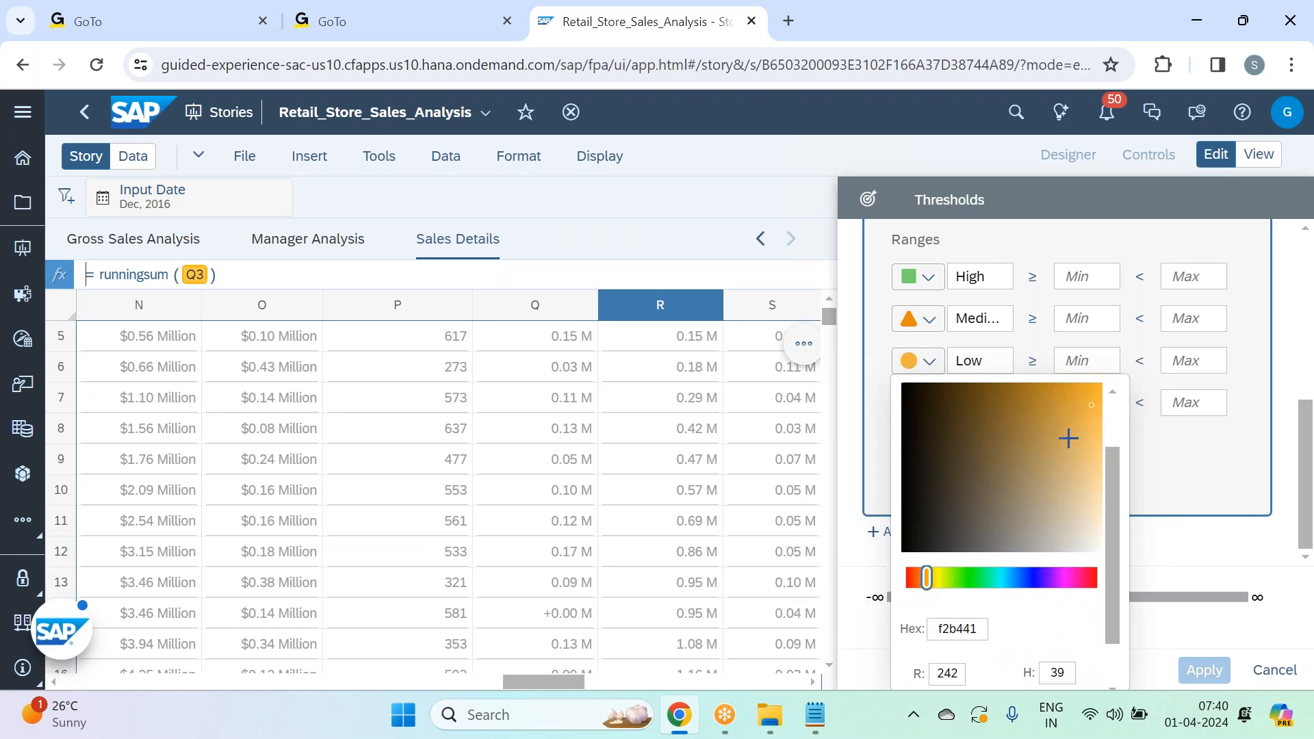
{"action": "scroll", "coordinate": [1084, 477], "scroll_direction": "up", "scroll_amount": 2}
{"action": "left_click", "coordinate": [1072, 459]}
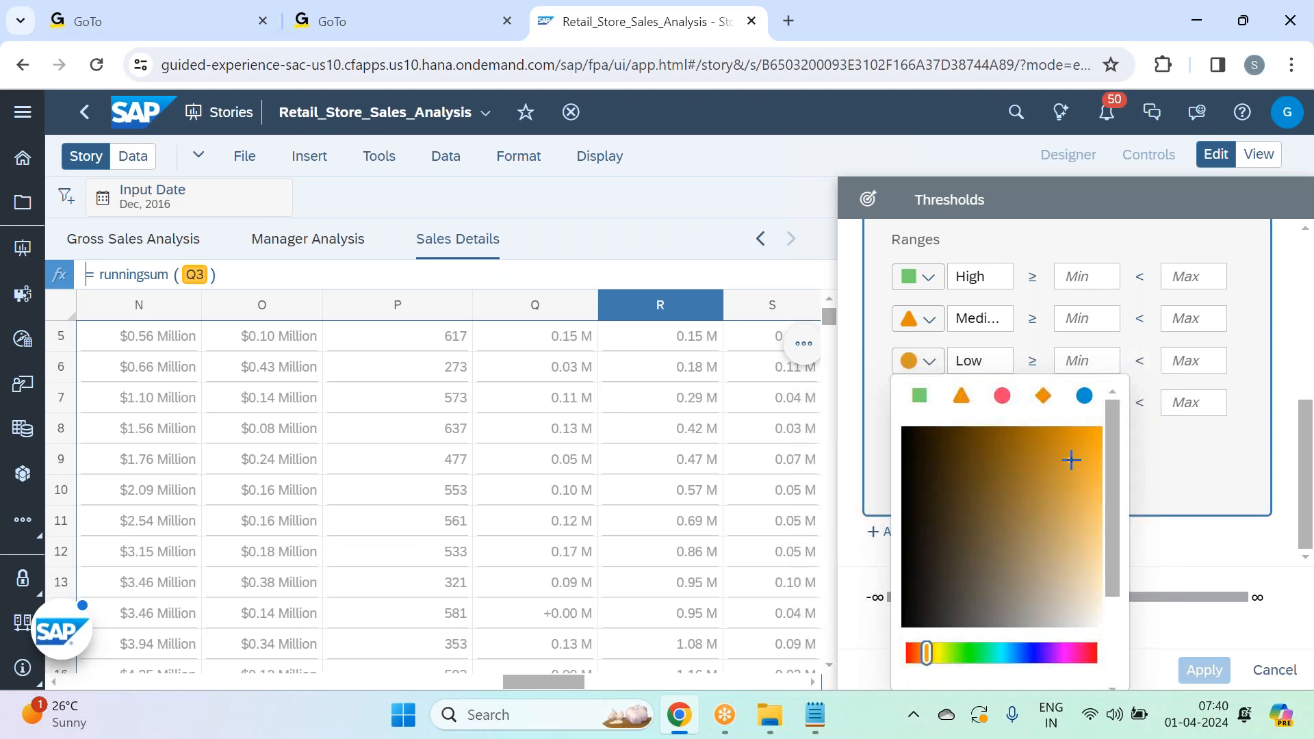
{"action": "left_click", "coordinate": [1184, 483]}
- Color the Medium range blue (hex 0695e8) and give the High range a deeper green
{"action": "left_click", "coordinate": [920, 319]}
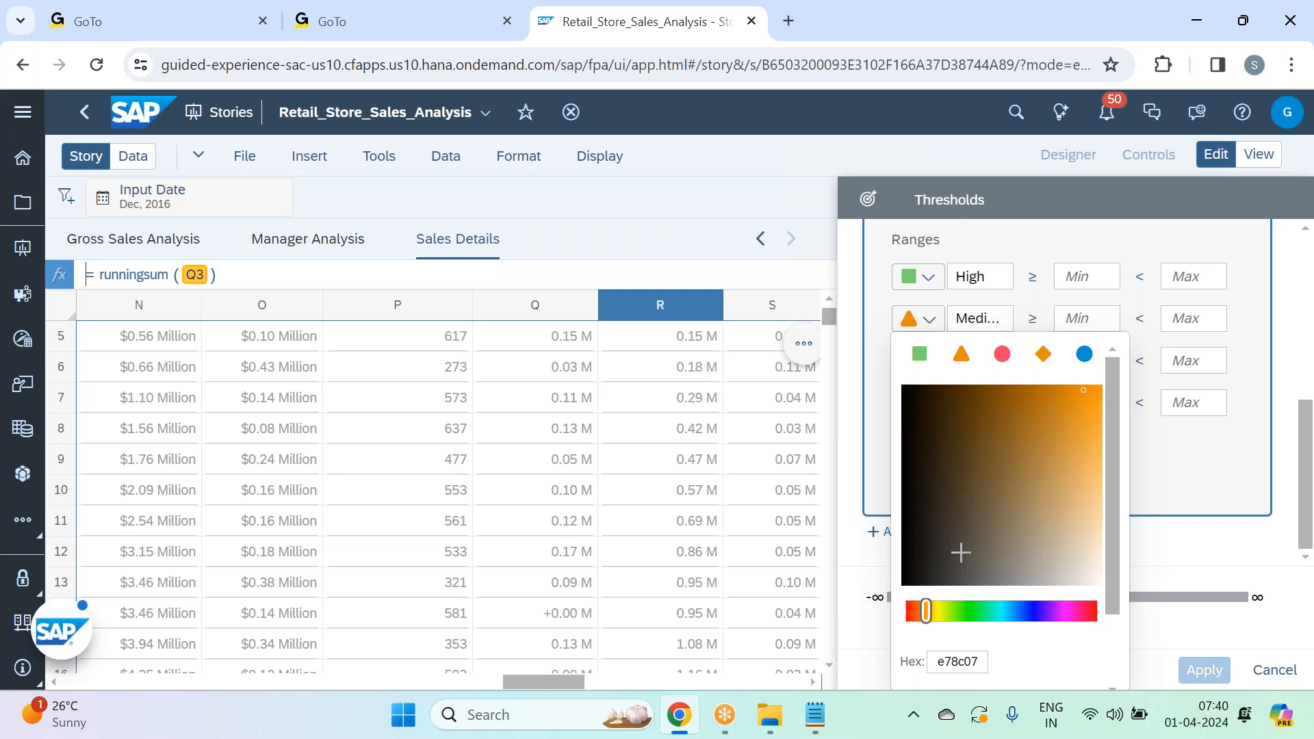
{"action": "left_click", "coordinate": [1014, 613]}
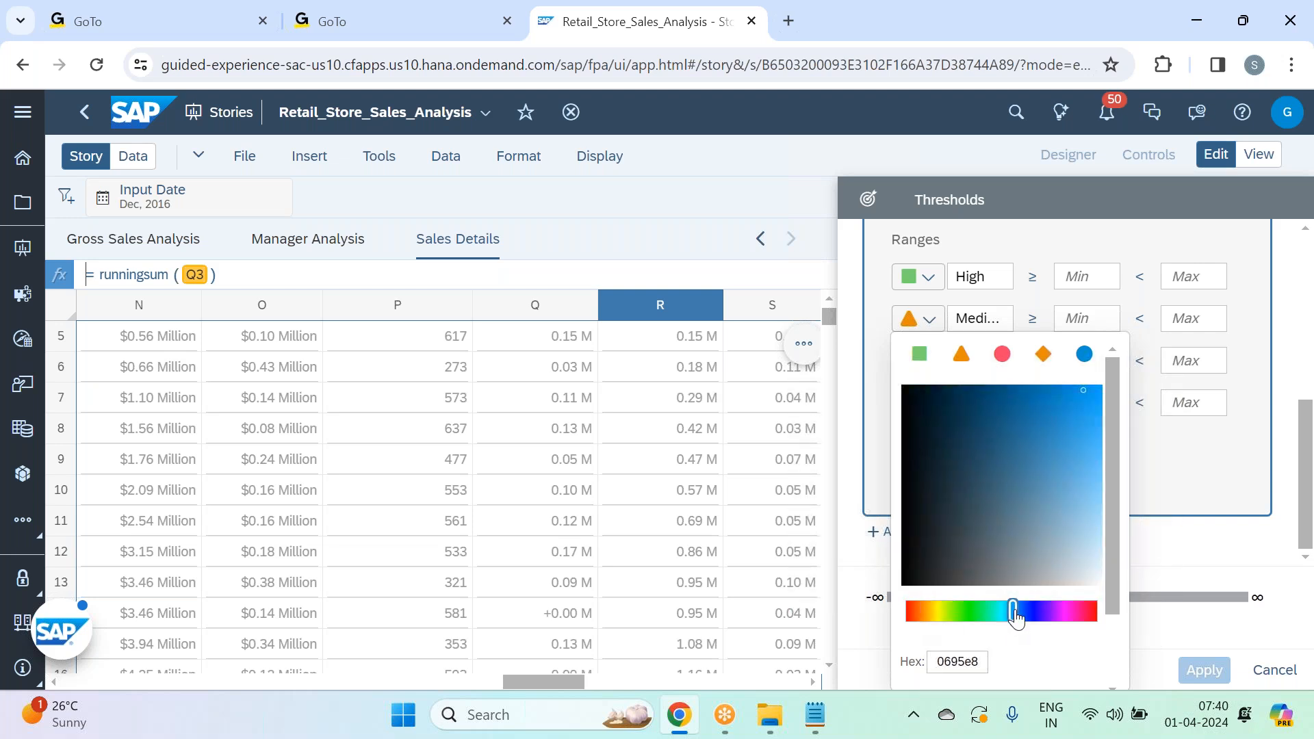
{"action": "left_click", "coordinate": [1169, 469]}
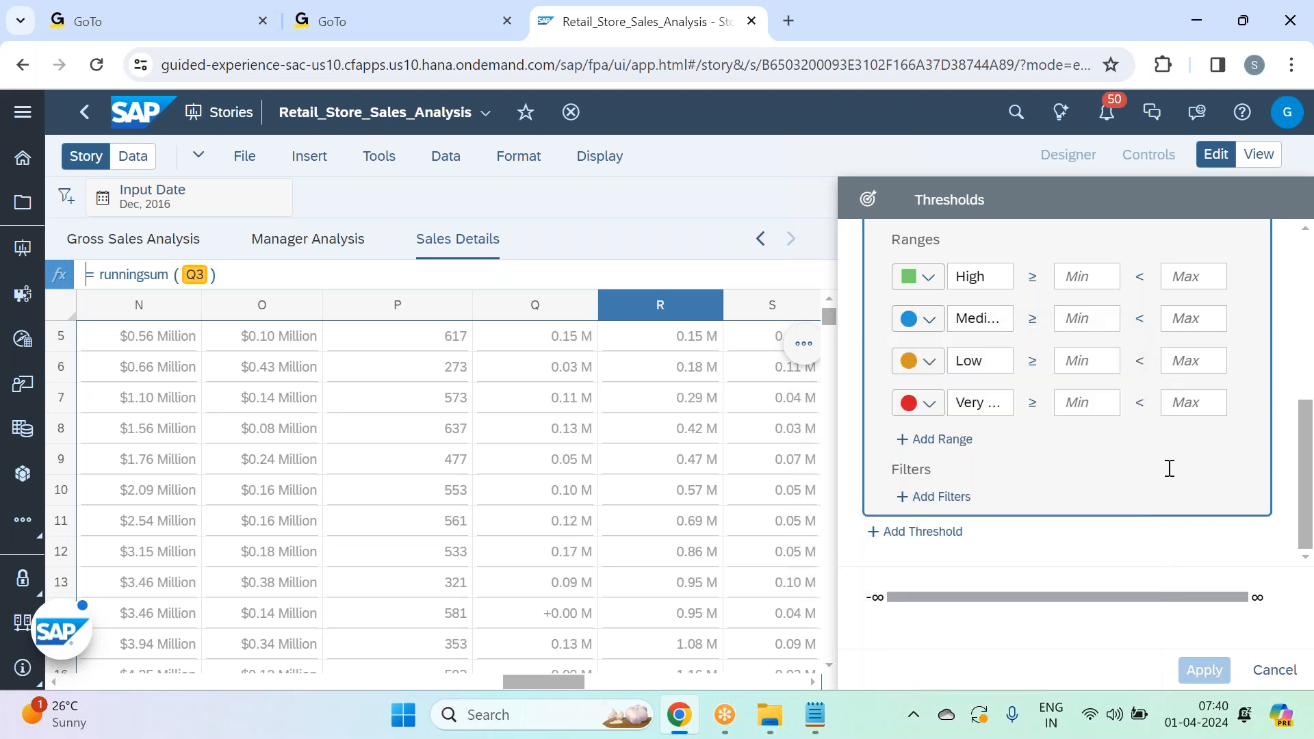
{"action": "left_click", "coordinate": [929, 277]}
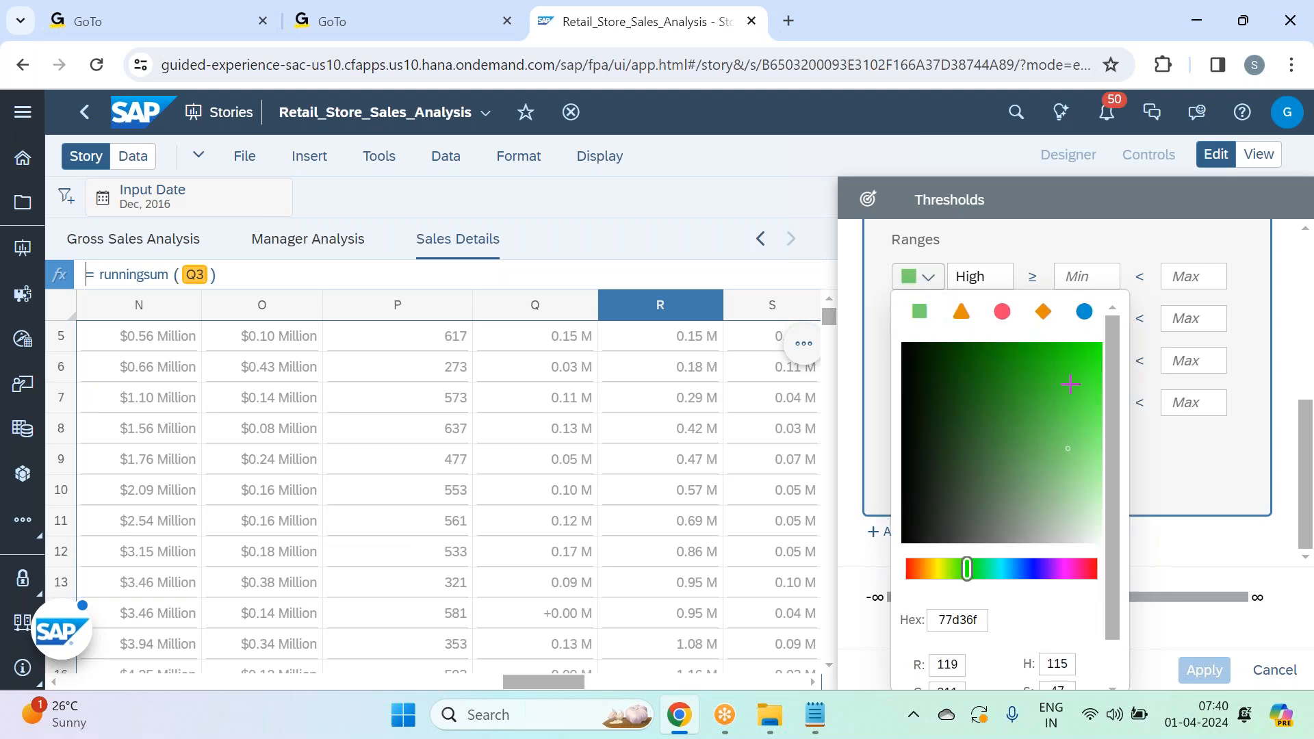
{"action": "left_click", "coordinate": [1052, 394]}
{"action": "left_click", "coordinate": [1184, 477]}
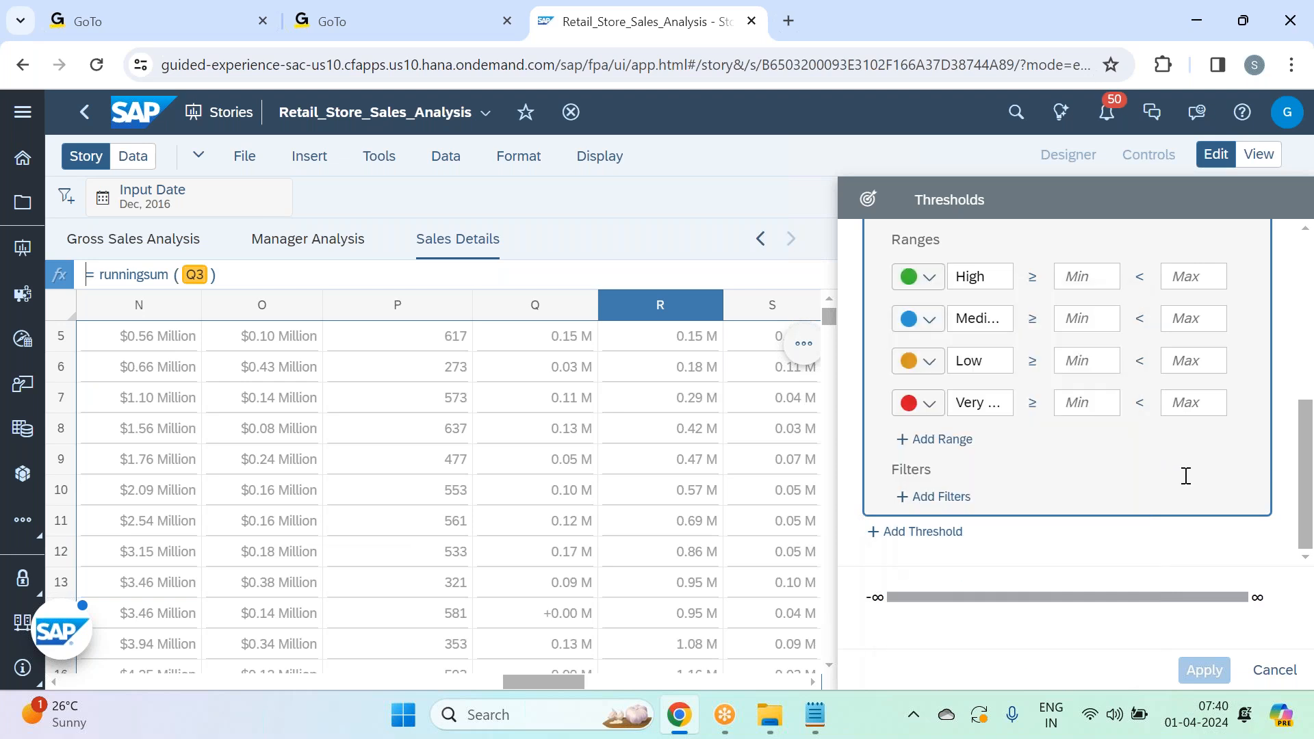
- Set the Very Low range's minimum to 0 and its maximum to 50000
{"action": "left_click", "coordinate": [1090, 406]}
{"action": "type", "text": "0"}
{"action": "left_click", "coordinate": [1201, 404]}
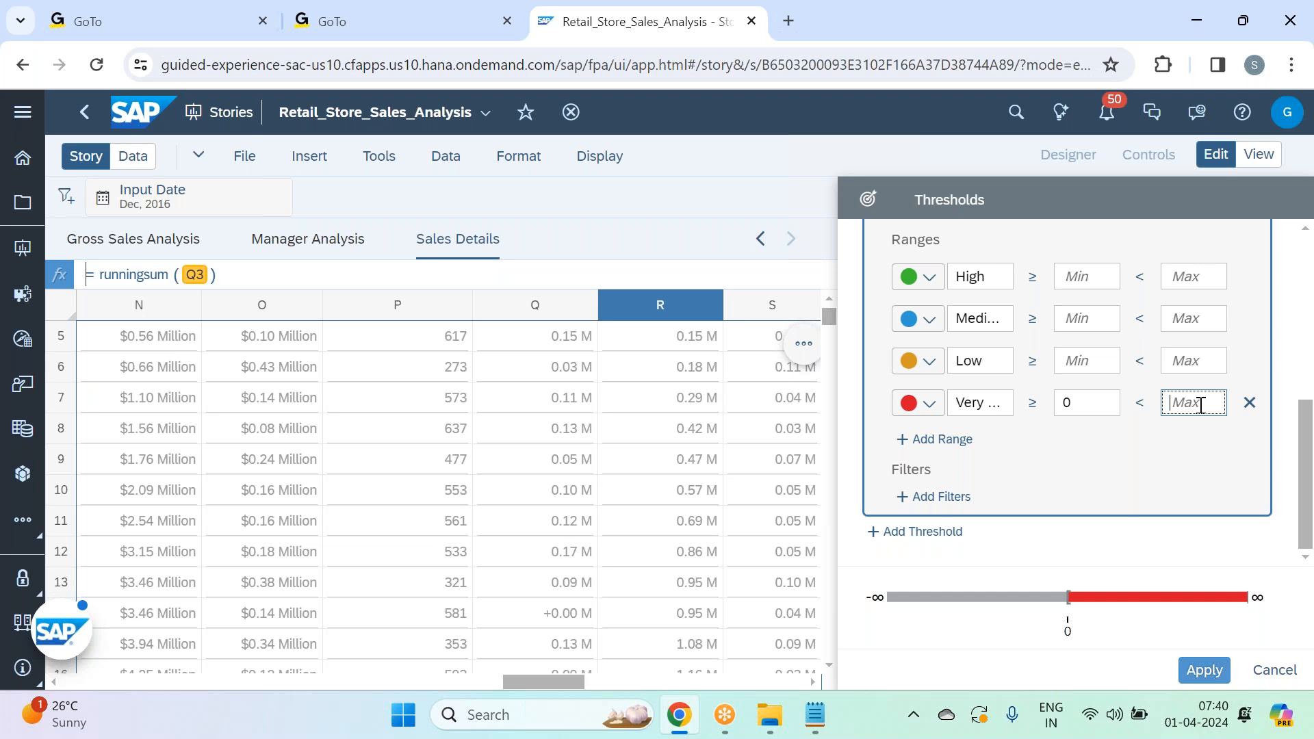
{"action": "type", "text": "50000"}
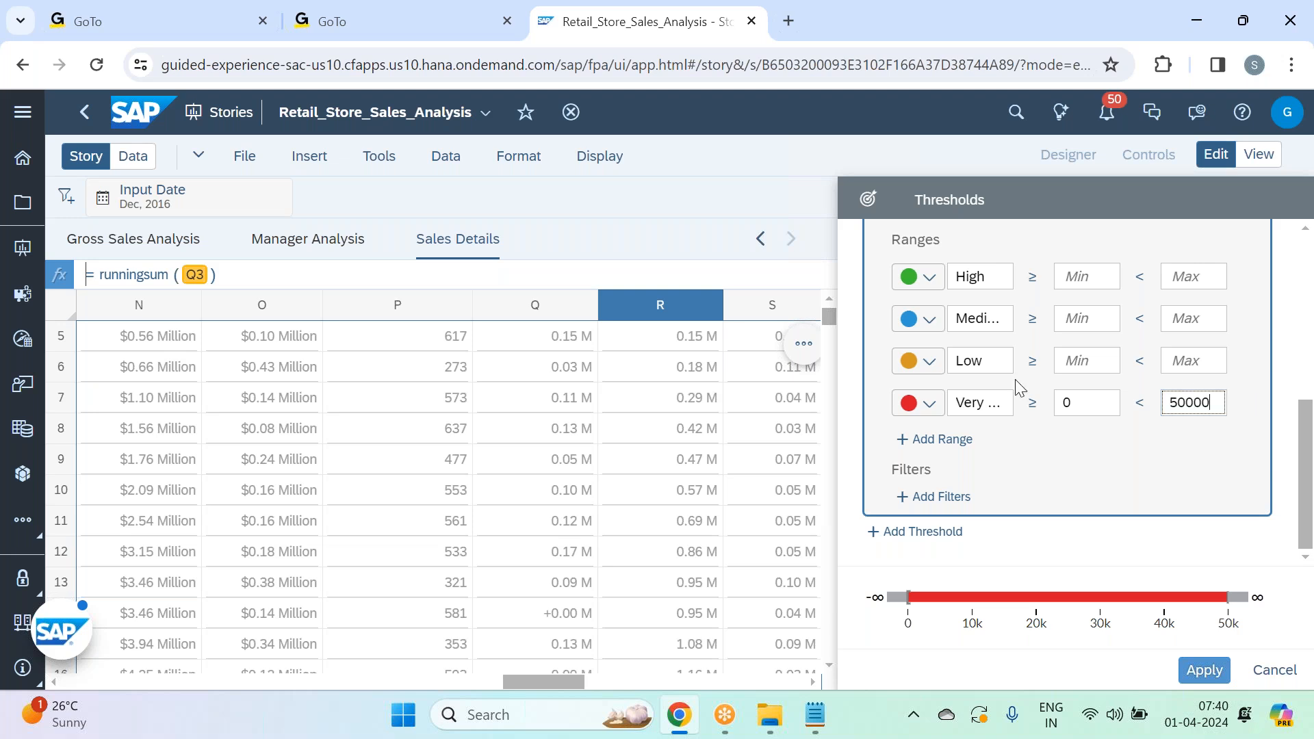
- Set the Low range's minimum to 50000 and its maximum to 100000
{"action": "left_click", "coordinate": [1072, 365]}
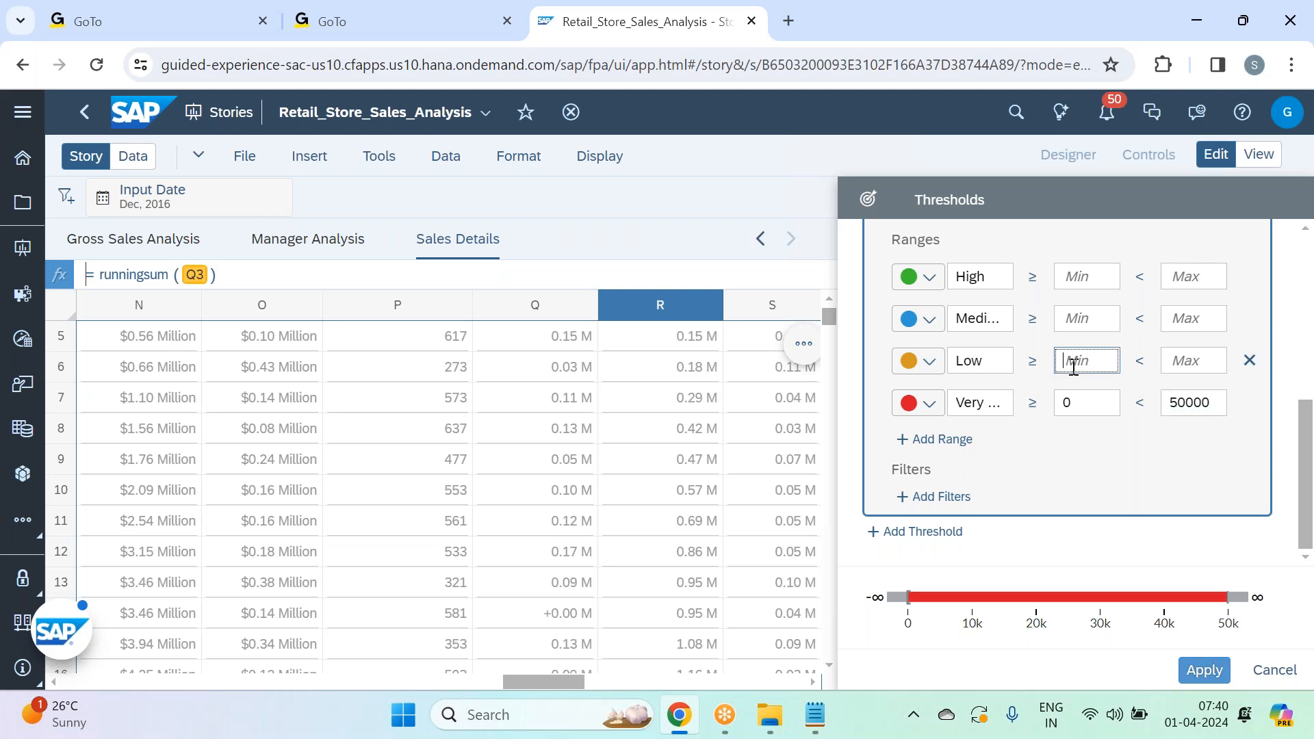
{"action": "type", "text": "5000"}
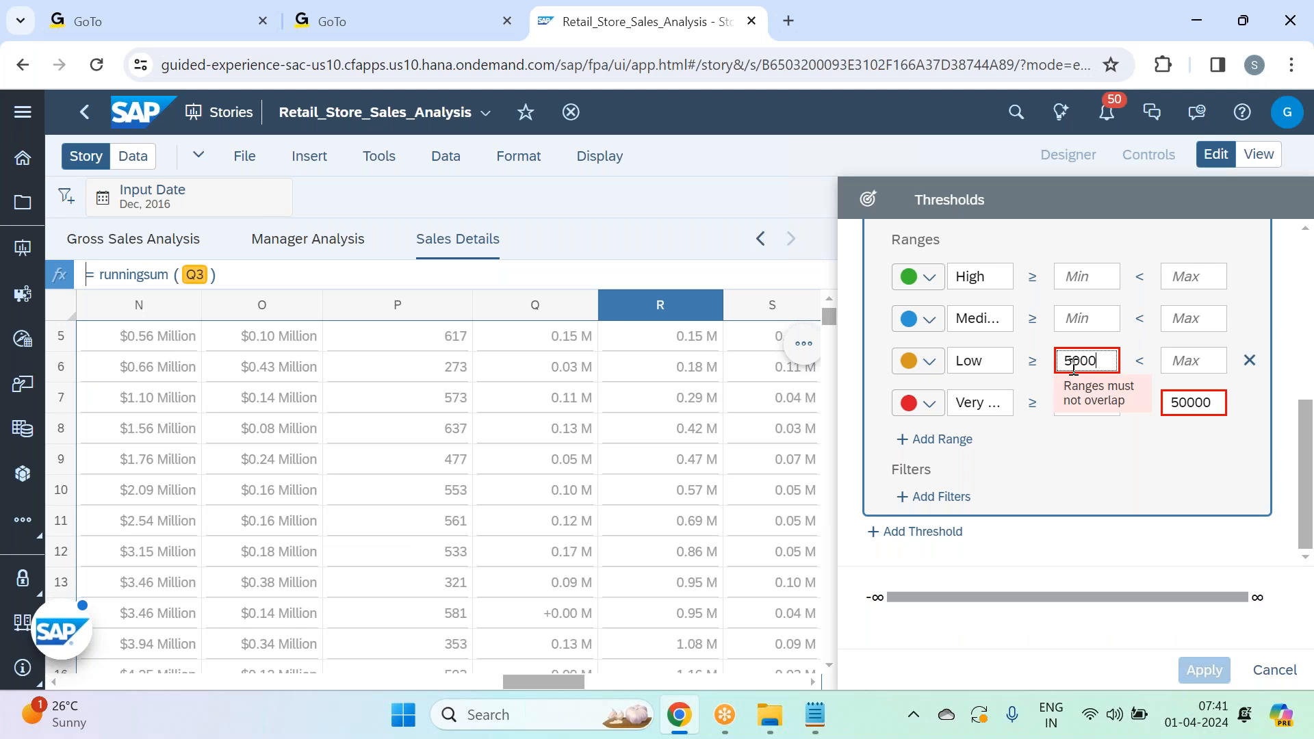
{"action": "type", "text": "0"}
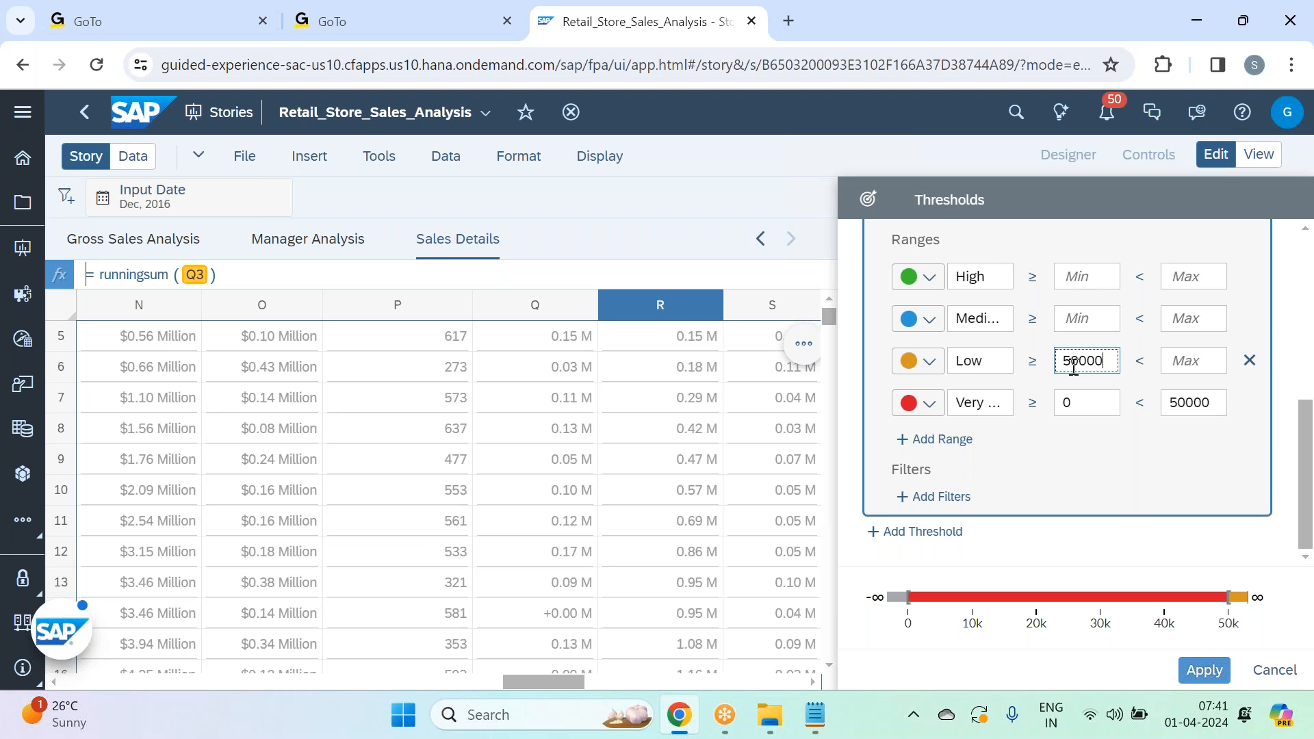
{"action": "scroll", "coordinate": [757, 490], "scroll_direction": "up", "scroll_amount": 3}
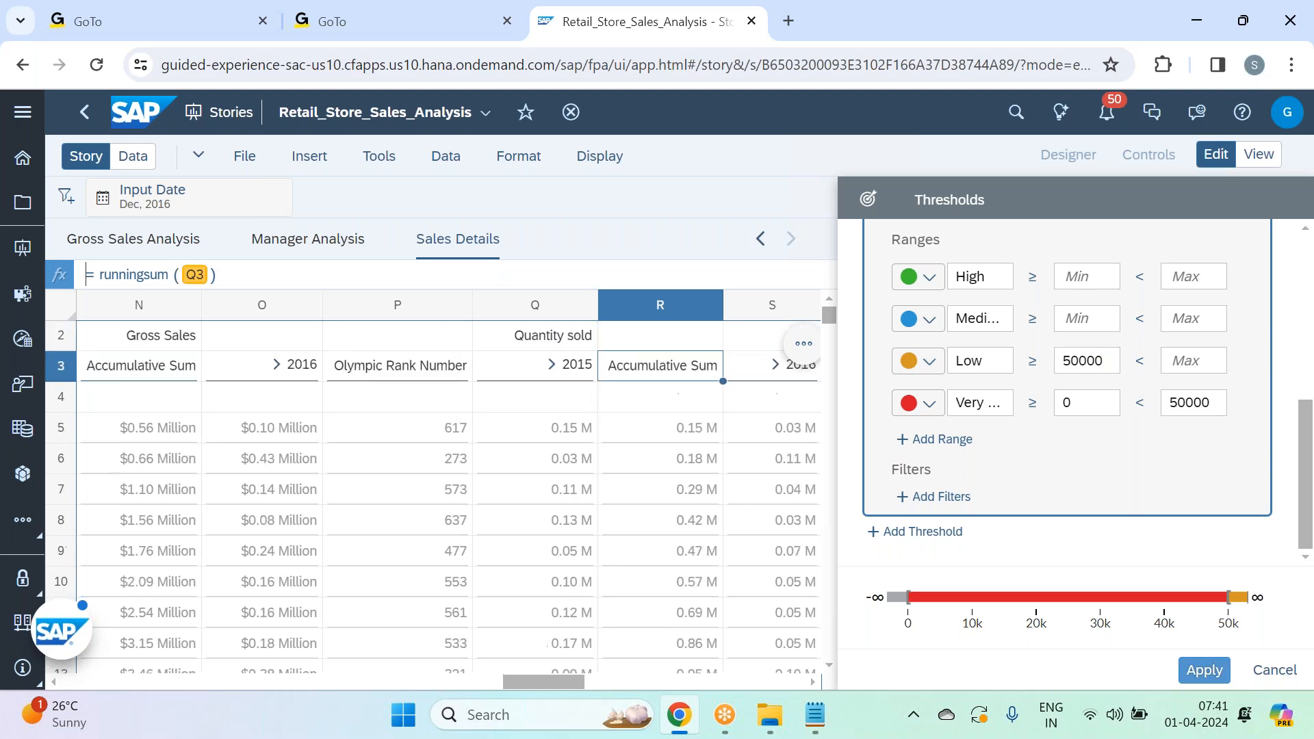
{"action": "scroll", "coordinate": [756, 515], "scroll_direction": "down", "scroll_amount": 1}
{"action": "left_click", "coordinate": [1198, 355]}
{"action": "type", "text": "10000"}
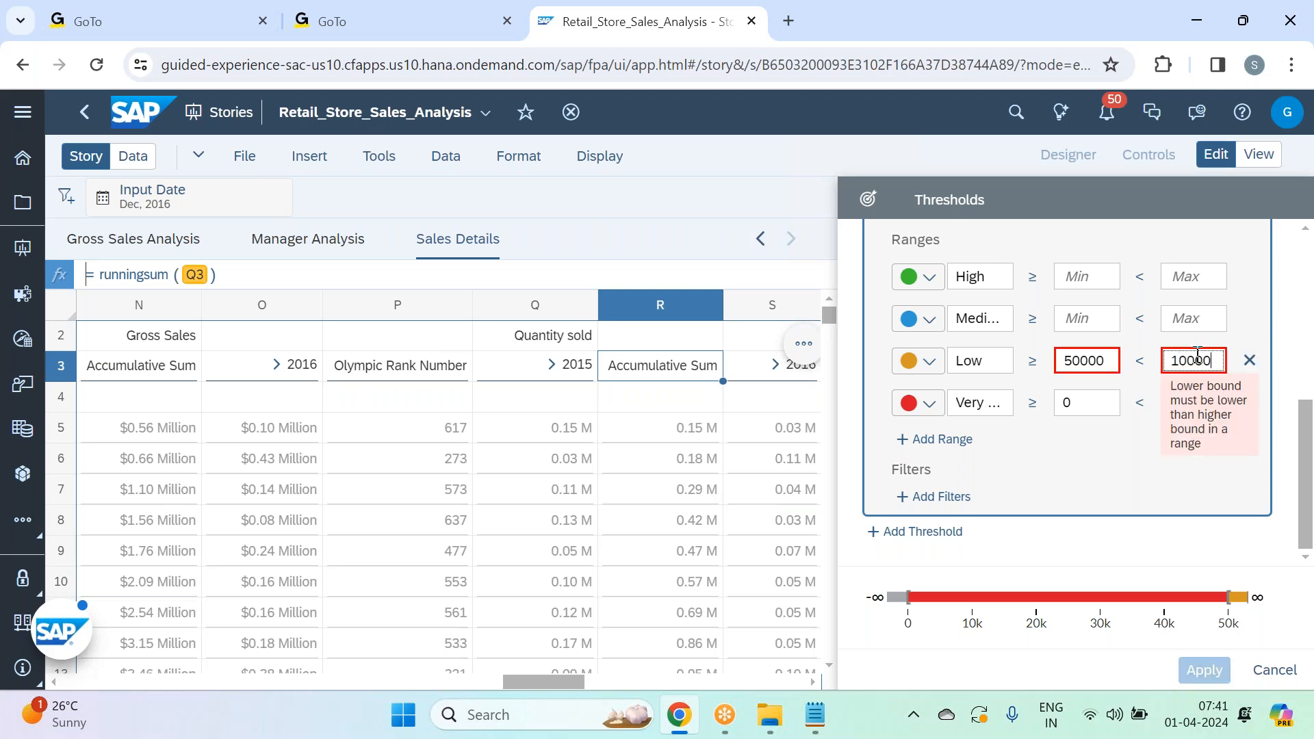
{"action": "type", "text": "0"}
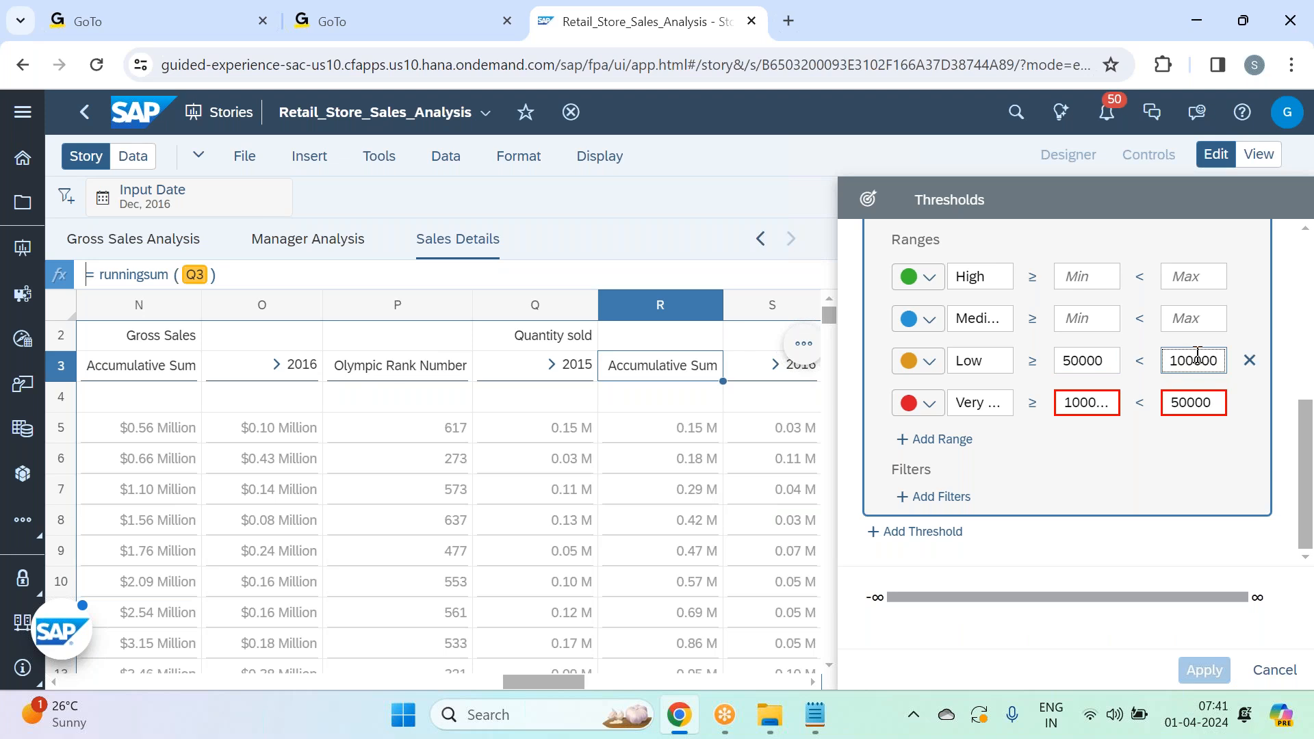
- Correct the Very Low range's minimum back to zero by removing its leading 1, leaving 00000
{"action": "left_click", "coordinate": [1102, 404]}
{"action": "left_click", "coordinate": [1069, 403]}
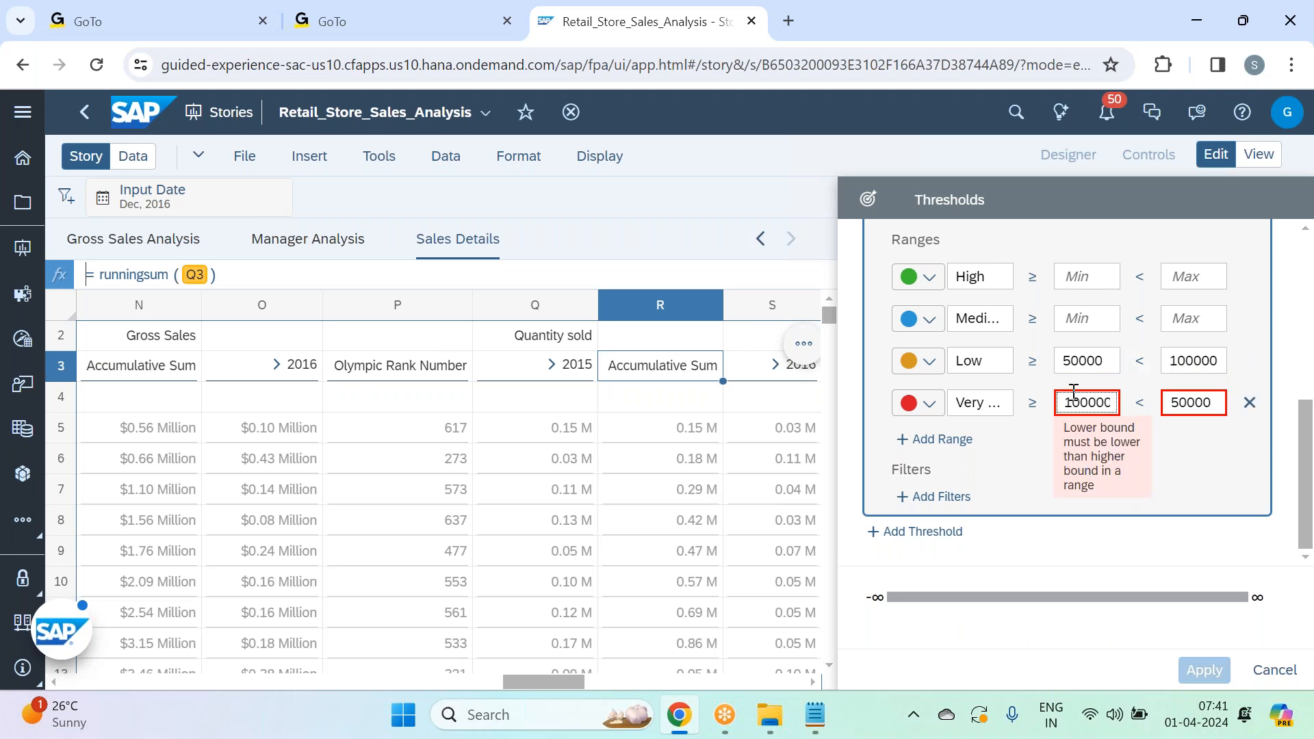
{"action": "key", "text": "BackSpace"}
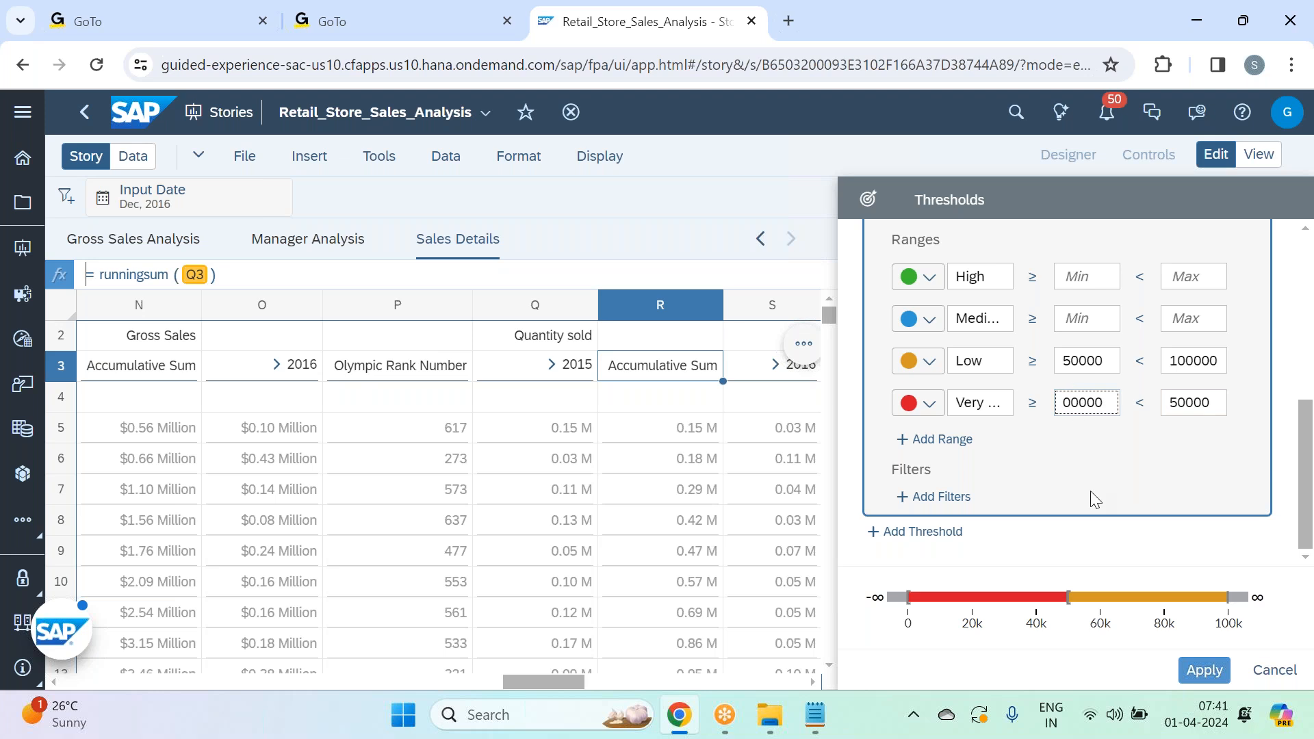
- Set the Medium range's minimum to 100000 and its maximum to 200000
{"action": "left_click", "coordinate": [1086, 320]}
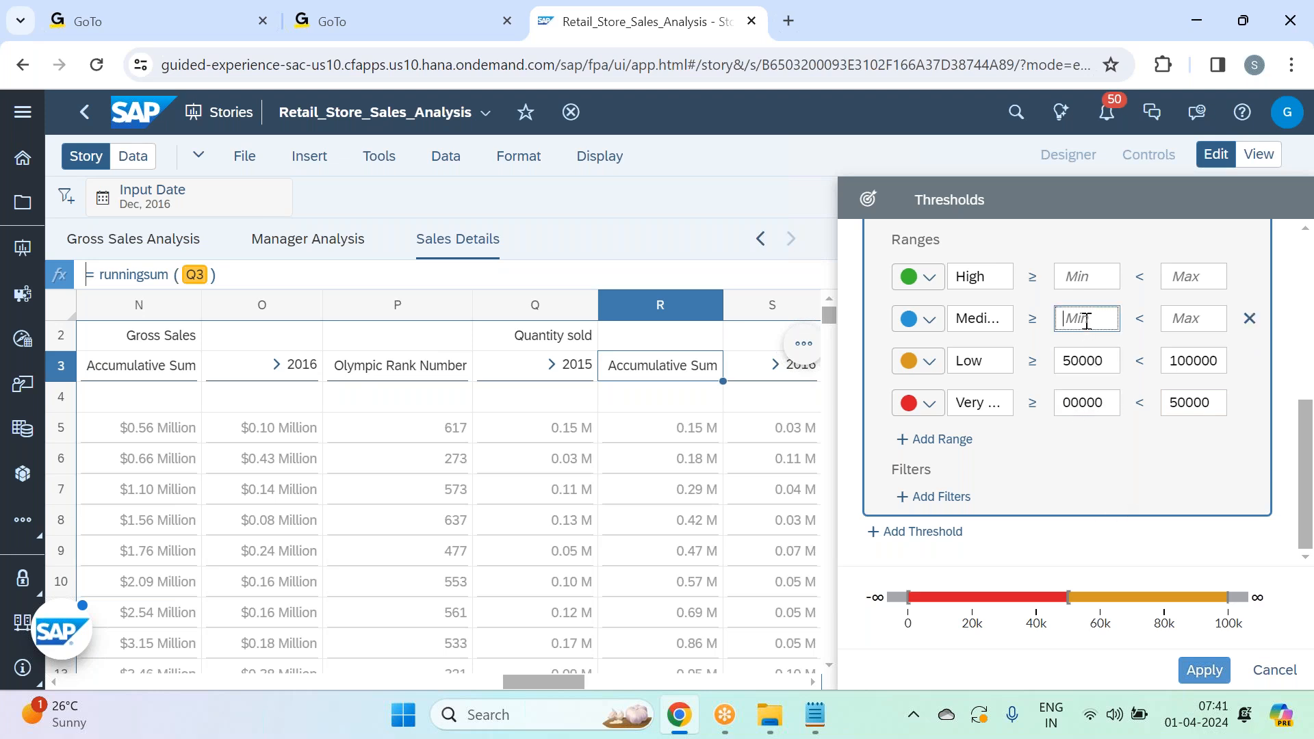
{"action": "type", "text": "1"}
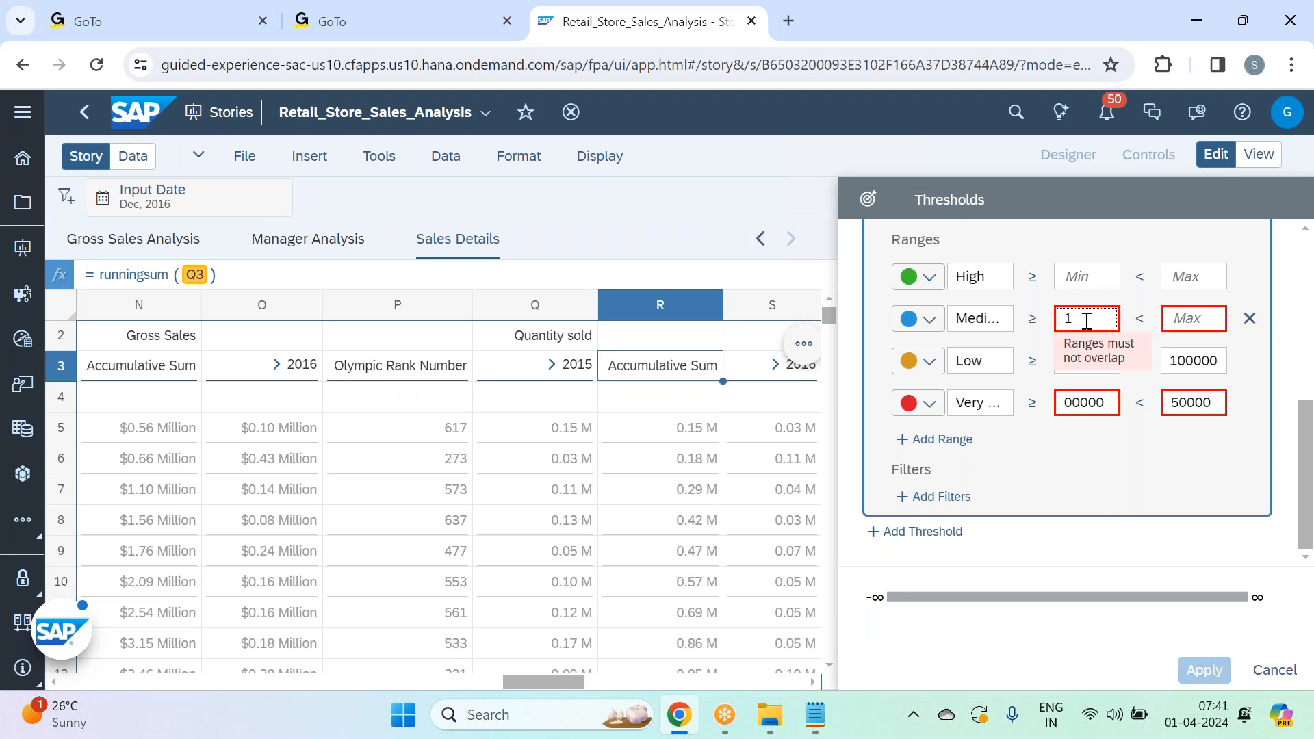
{"action": "type", "text": "00000"}
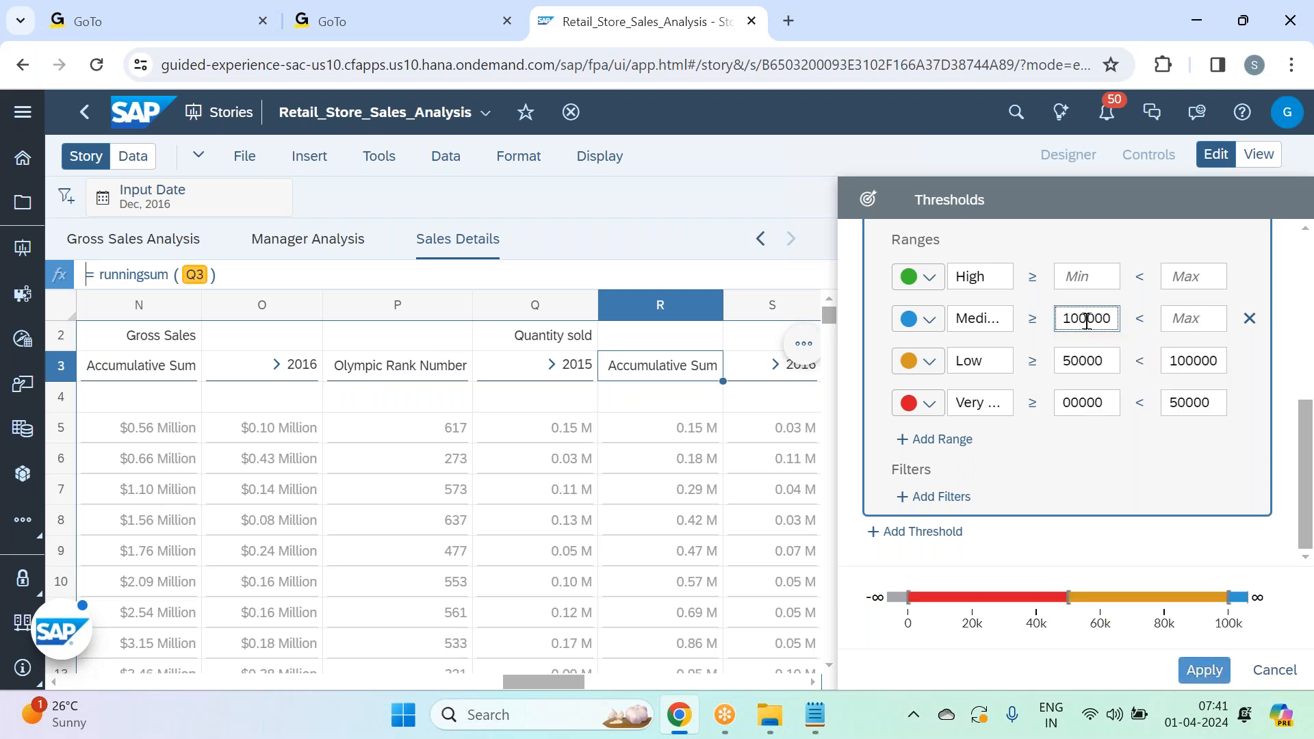
{"action": "left_click", "coordinate": [1204, 320]}
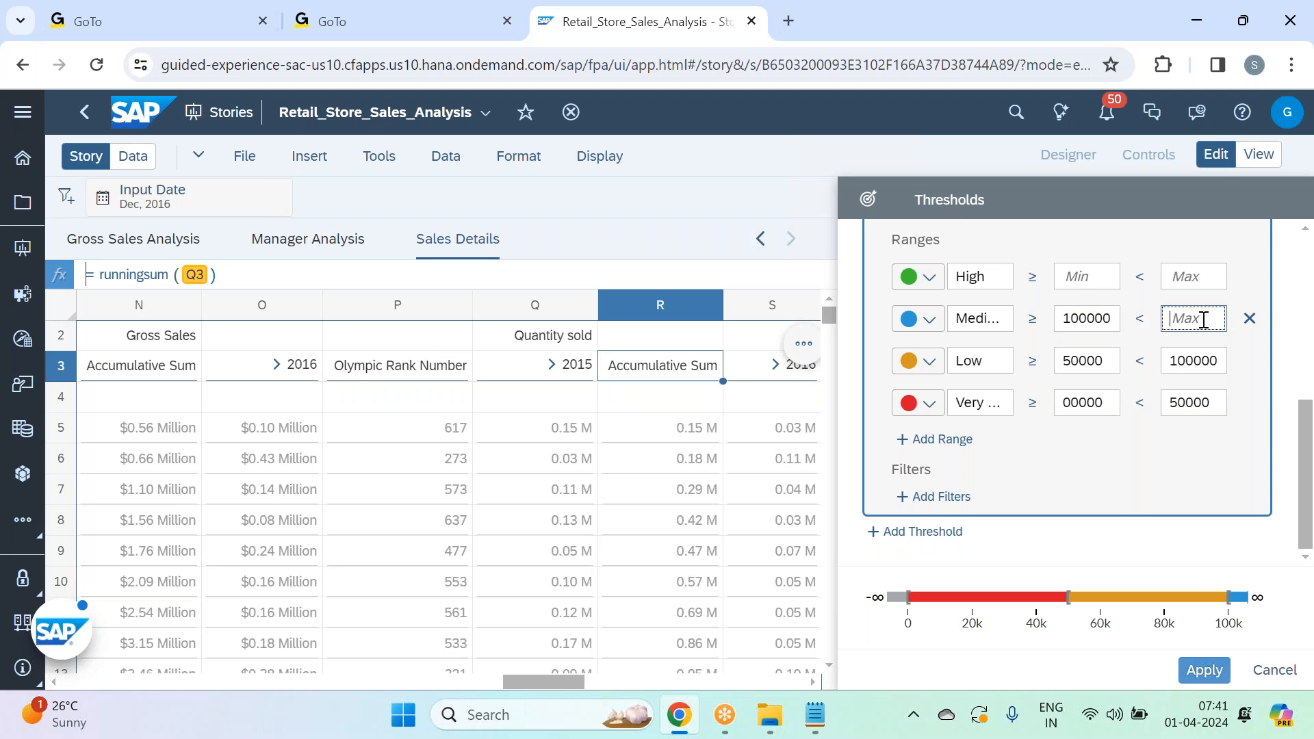
{"action": "type", "text": "2"}
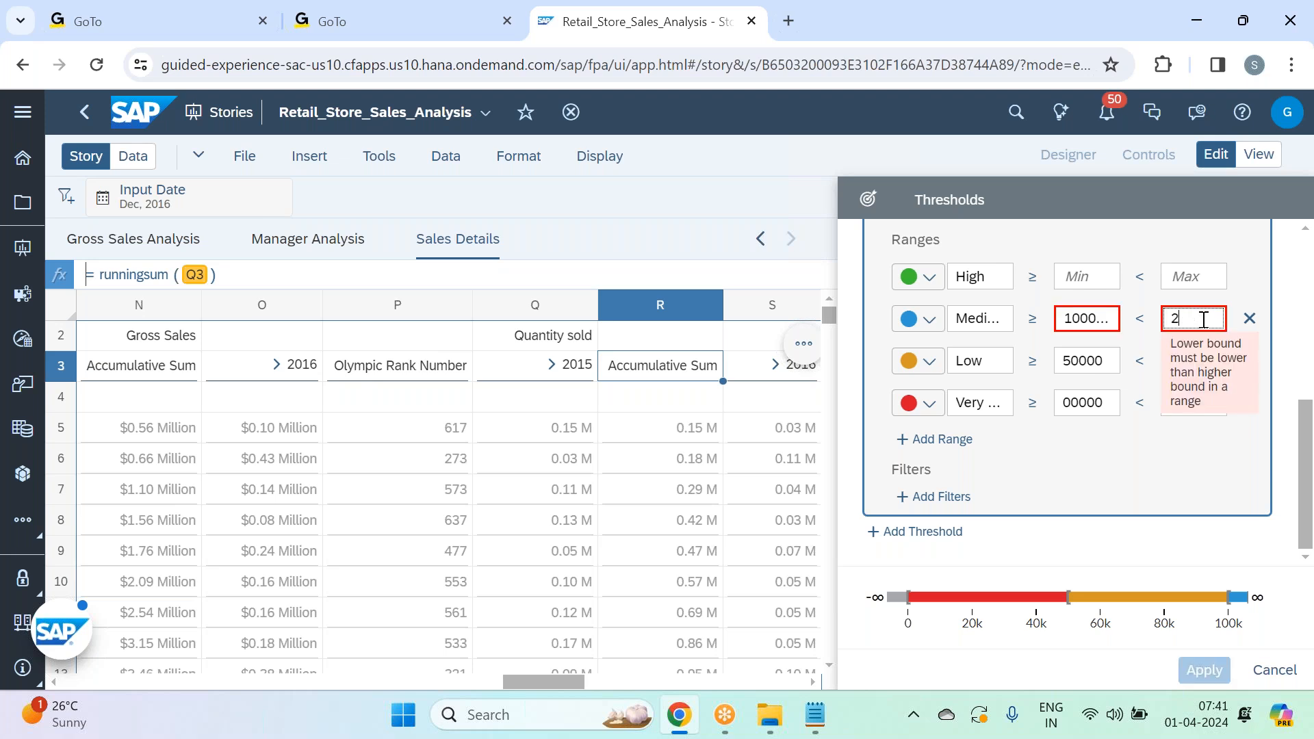
{"action": "type", "text": "00000"}
- Give the High range a minimum of 200000 with no maximum, then apply the threshold and finish conditional formatting
{"action": "left_click", "coordinate": [1084, 278]}
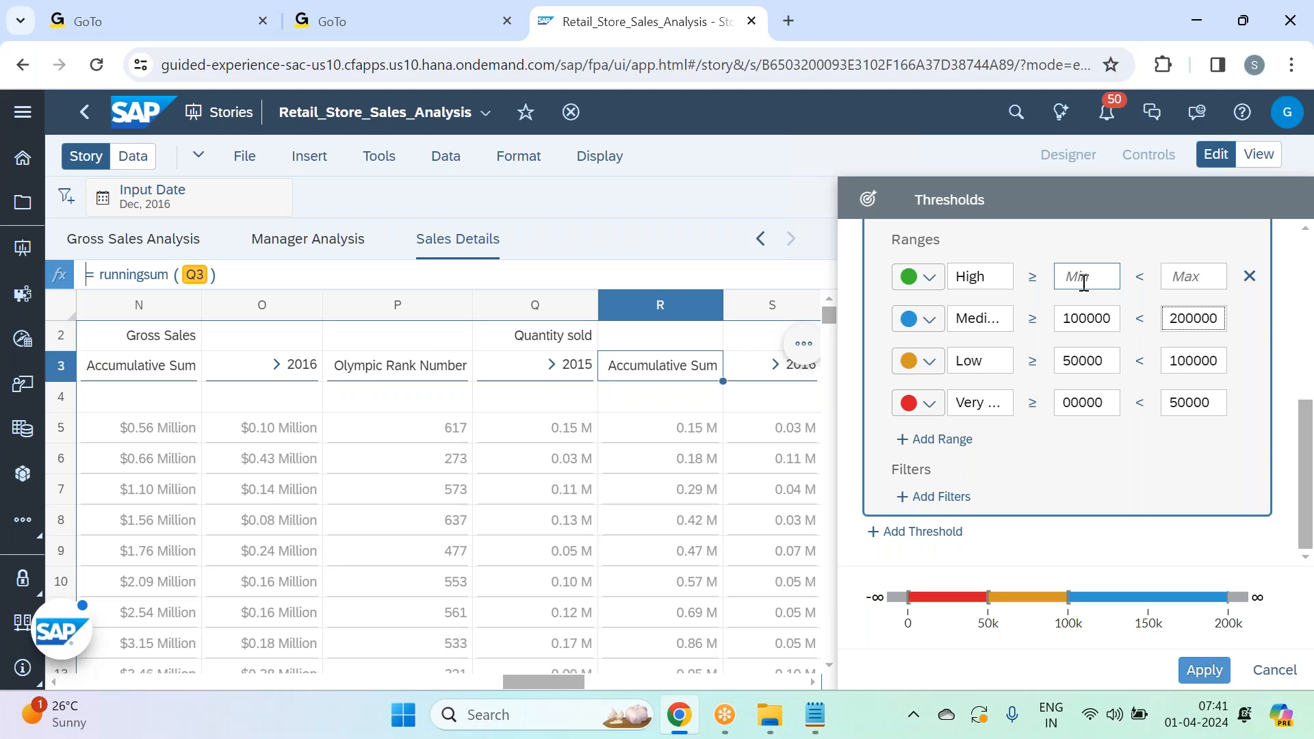
{"action": "type", "text": "20000"}
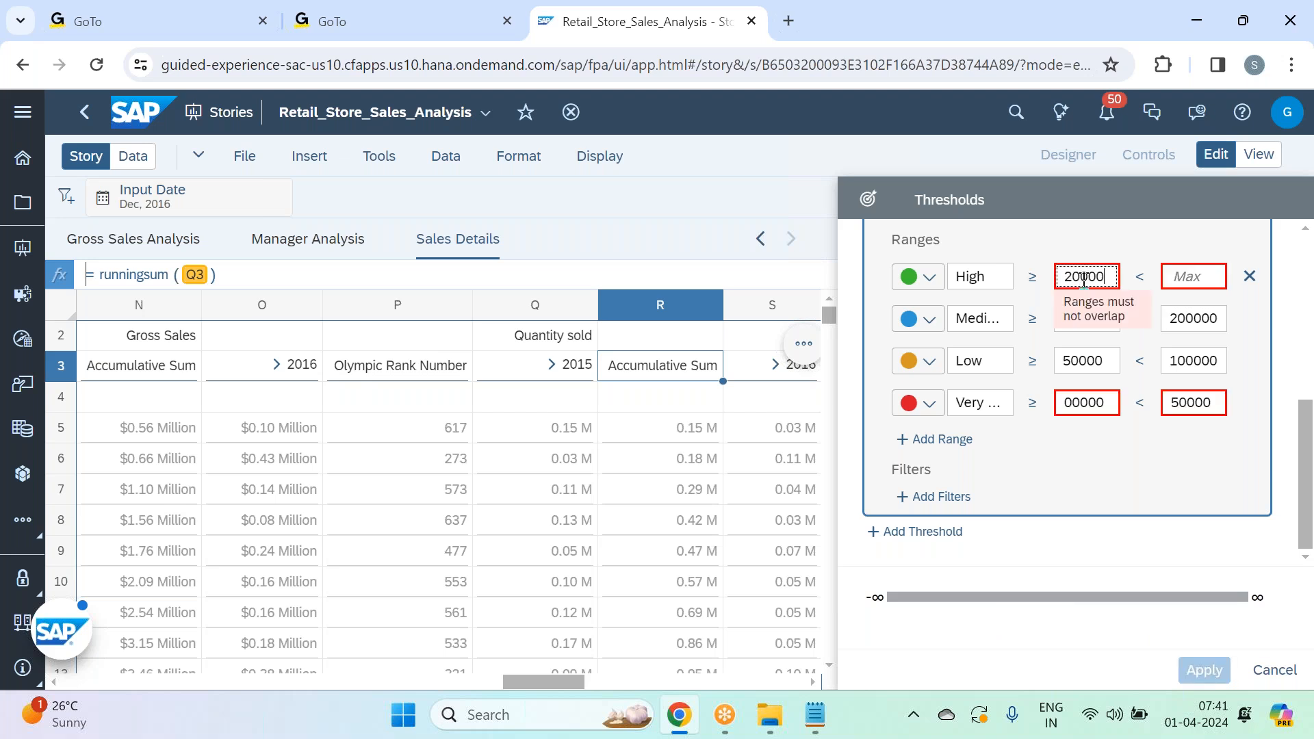
{"action": "type", "text": "0"}
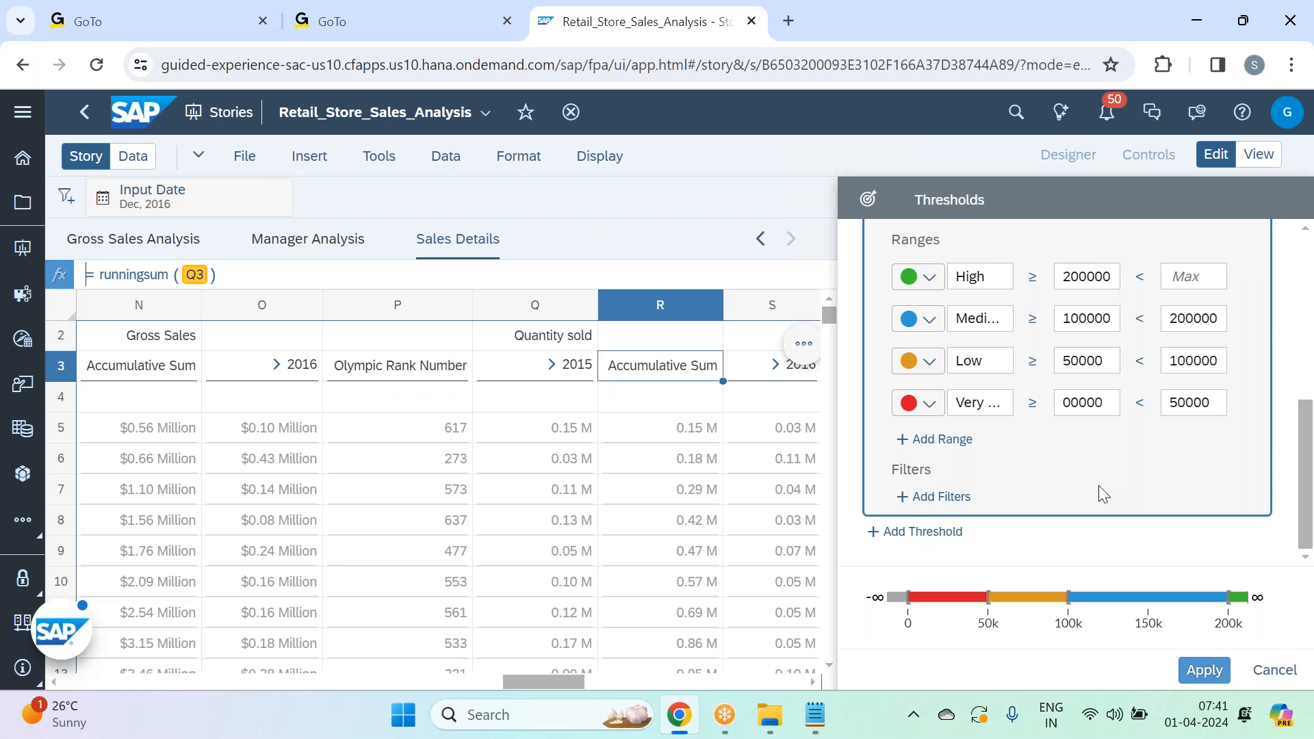
{"action": "left_click", "coordinate": [1219, 676]}
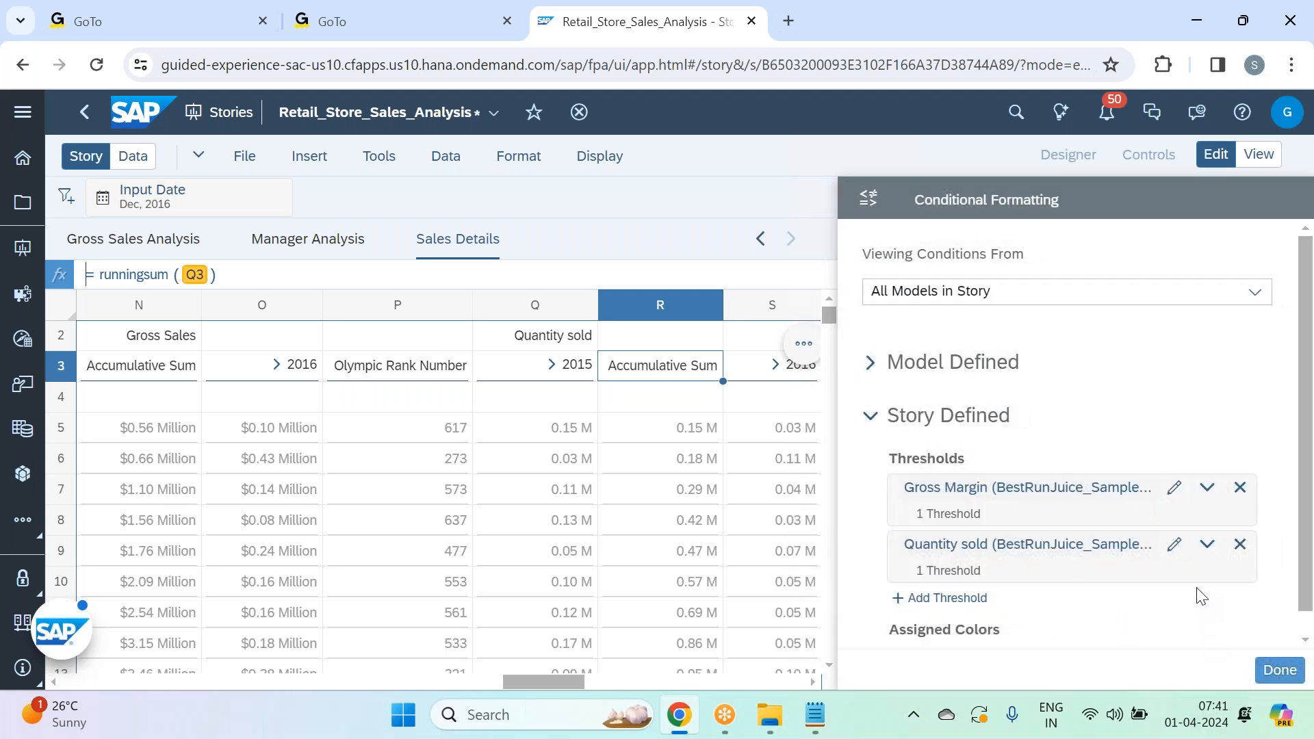
{"action": "left_click", "coordinate": [1279, 672]}
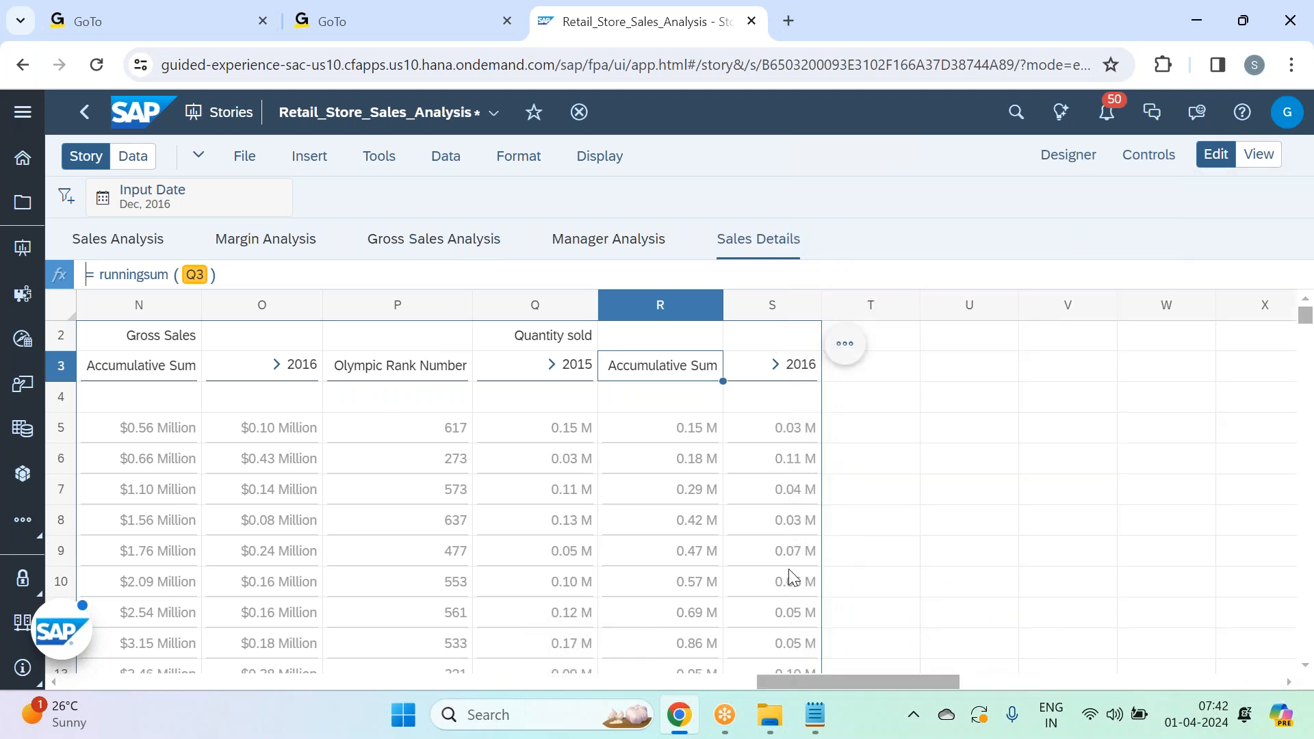
- Check the Quantity sold cells in the Sales Details table and save the story
{"action": "scroll", "coordinate": [788, 569], "scroll_direction": "up", "scroll_amount": 1}
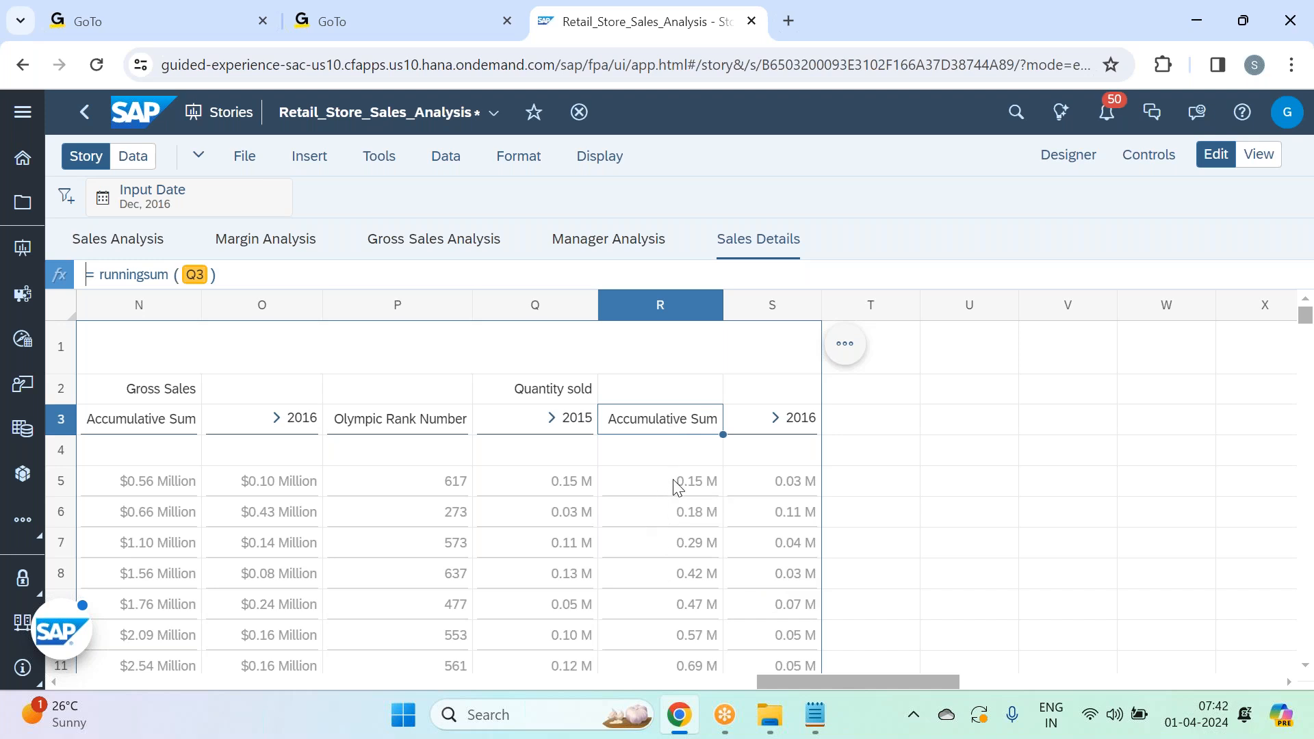
{"action": "left_click", "coordinate": [682, 524]}
{"action": "left_click", "coordinate": [678, 546]}
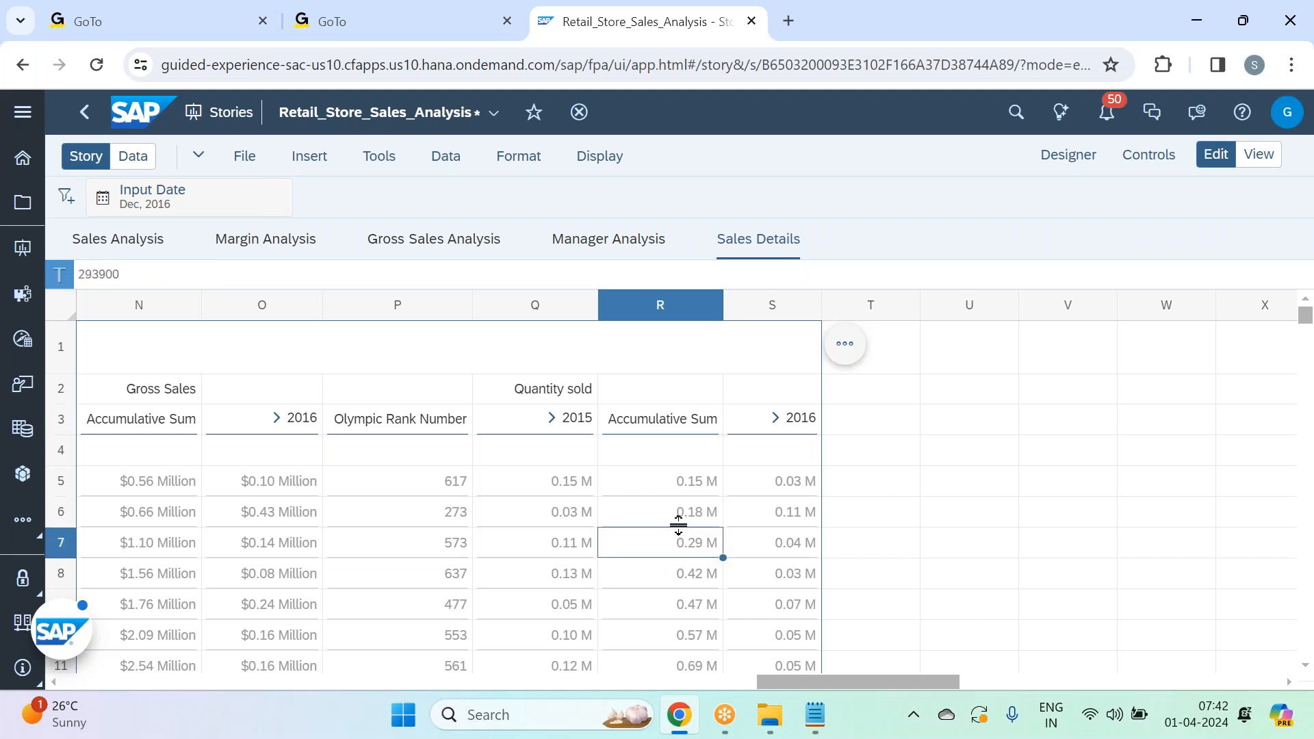
{"action": "left_click", "coordinate": [551, 395]}
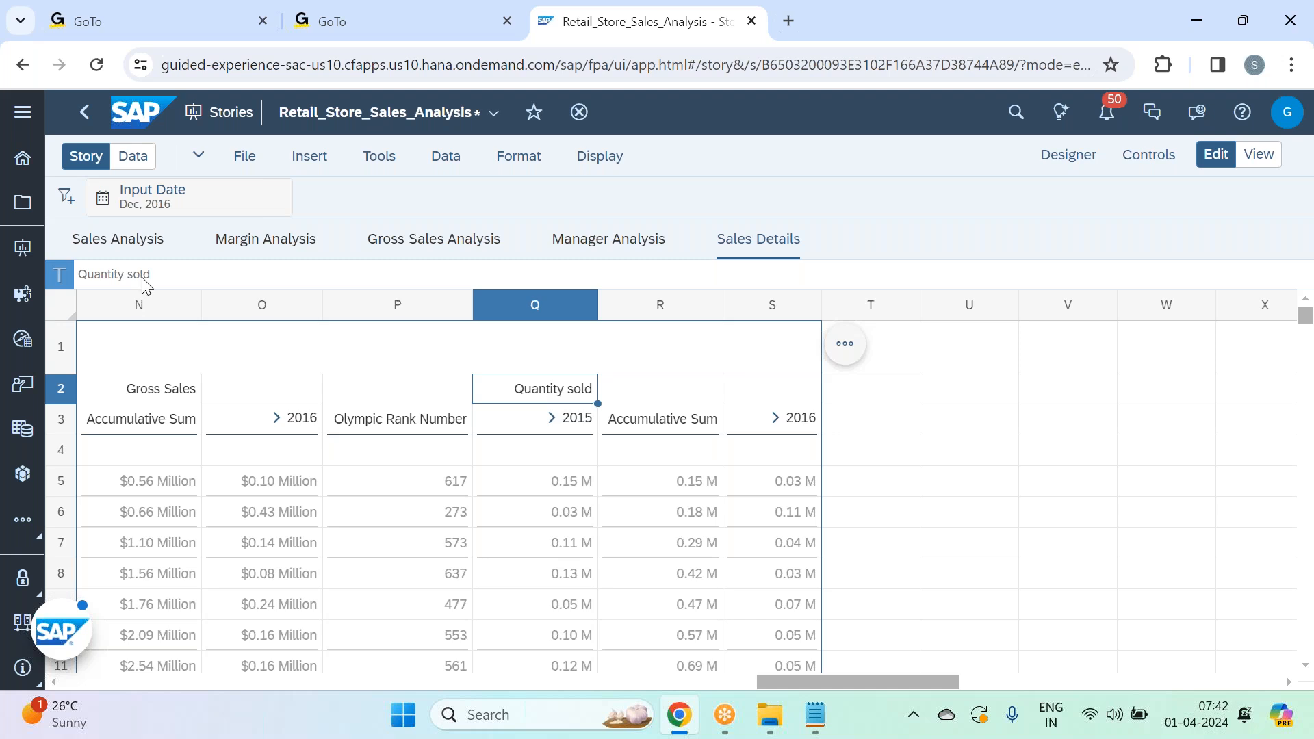
{"action": "left_click", "coordinate": [245, 156]}
{"action": "mouse_move", "coordinate": [322, 220]}
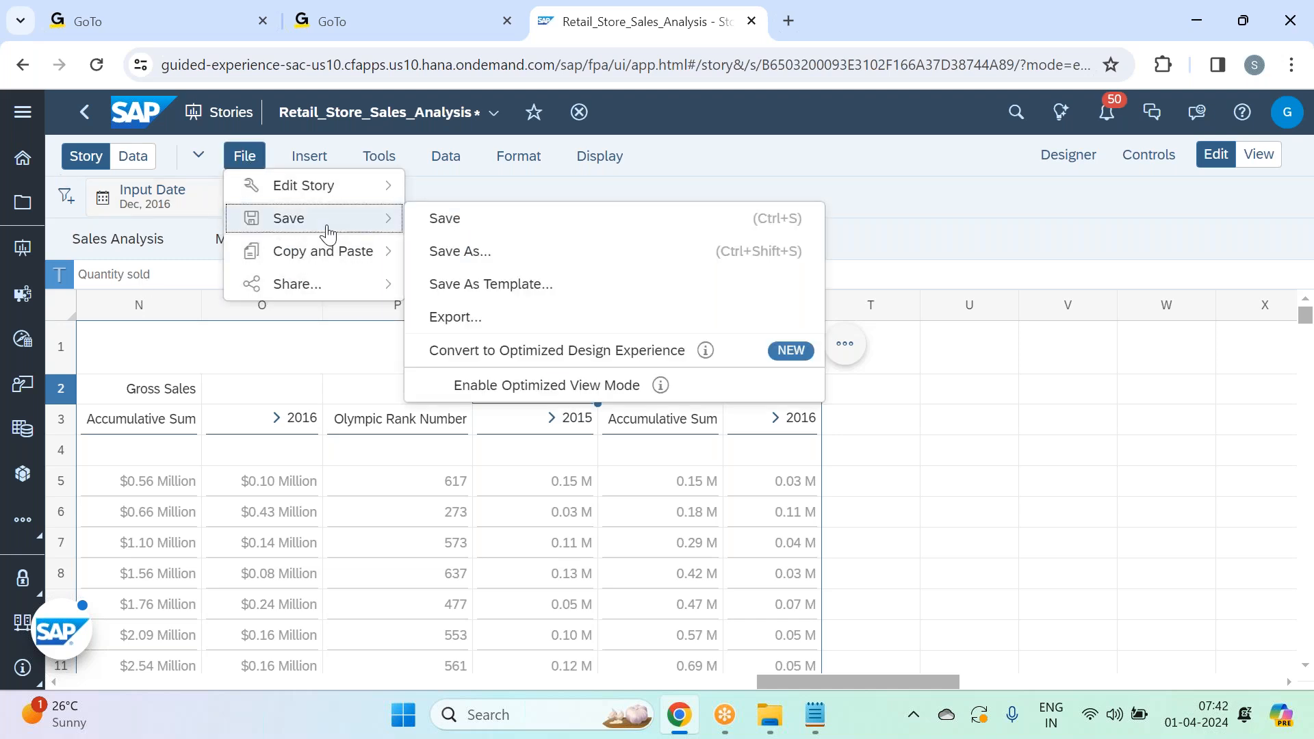
{"action": "left_click", "coordinate": [457, 226]}
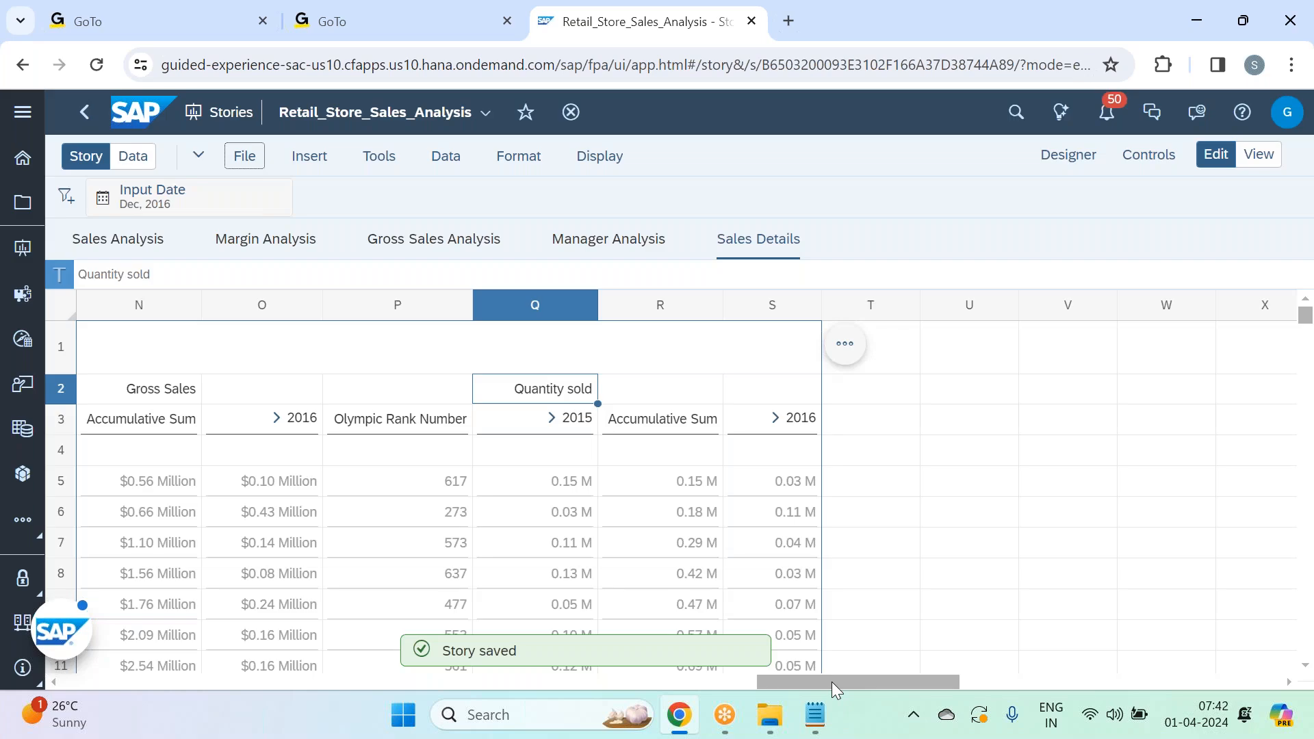
- Remove the Accumulative Sum column beside the 2015 Quantity sold column
{"action": "left_click", "coordinate": [661, 421]}
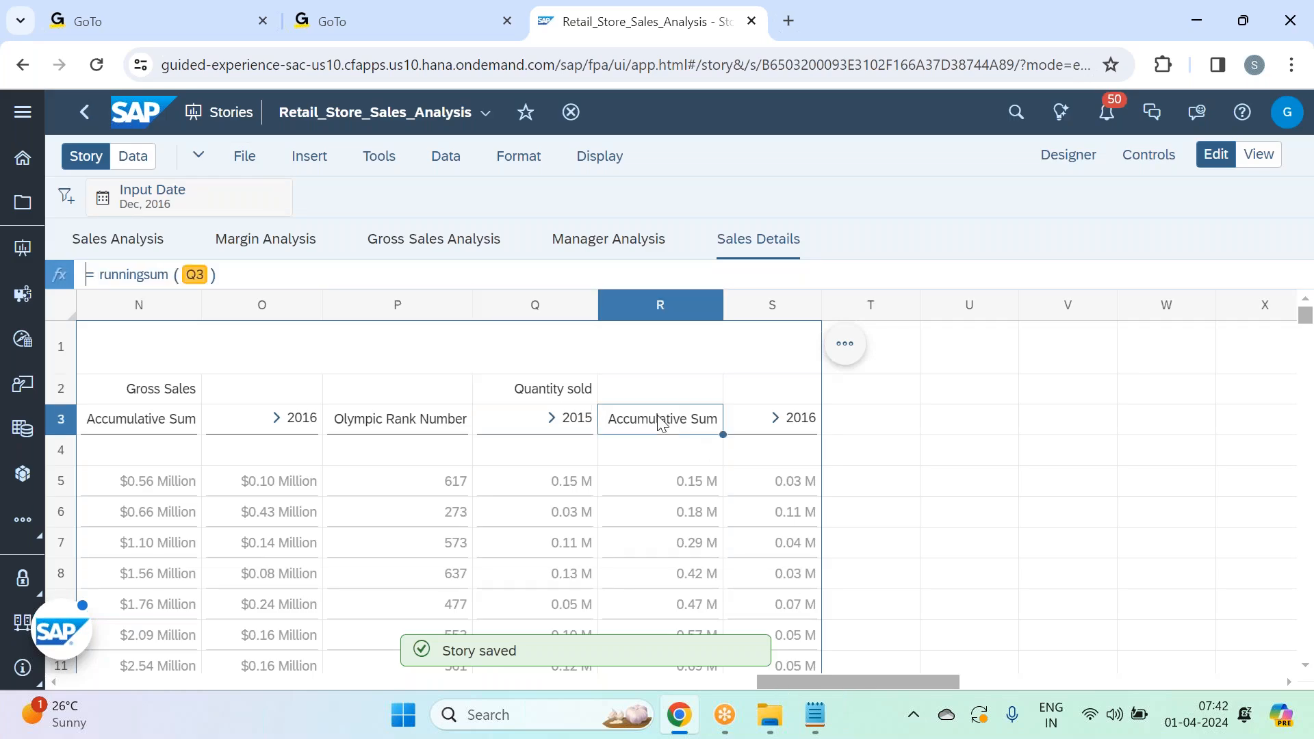
{"action": "right_click", "coordinate": [661, 420]}
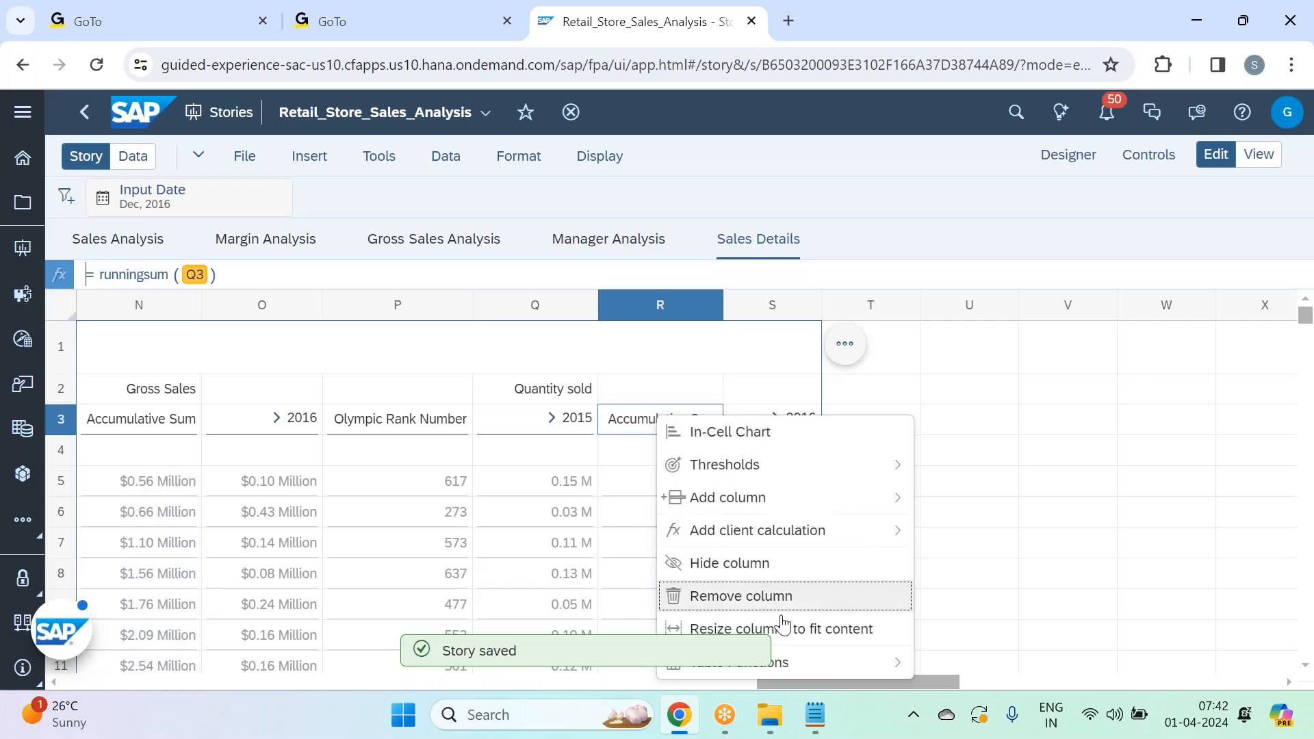
{"action": "mouse_move", "coordinate": [832, 653]}
{"action": "left_click", "coordinate": [715, 597]}
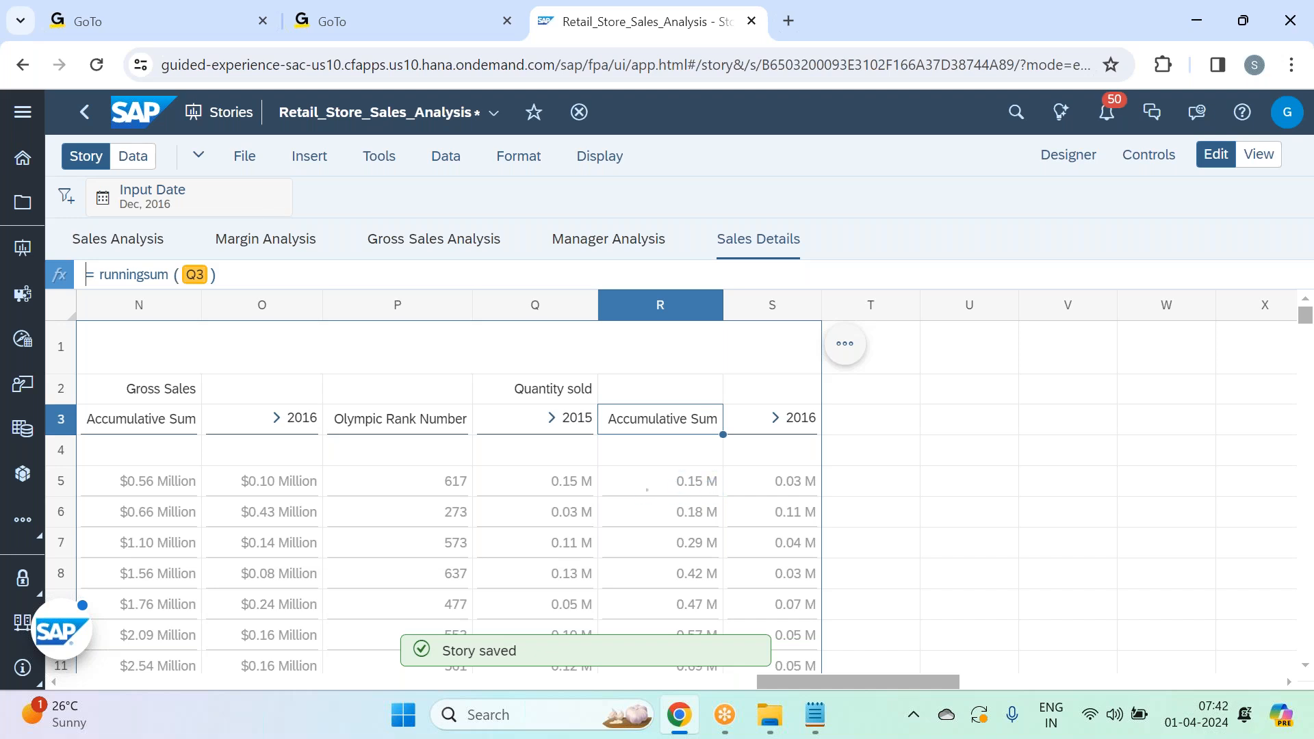
- Add a single Accumulative Sum client calculation to the 2015 column under Gross Margin
{"action": "left_click_drag", "start_coordinate": [1087, 680], "coordinate": [463, 701]}
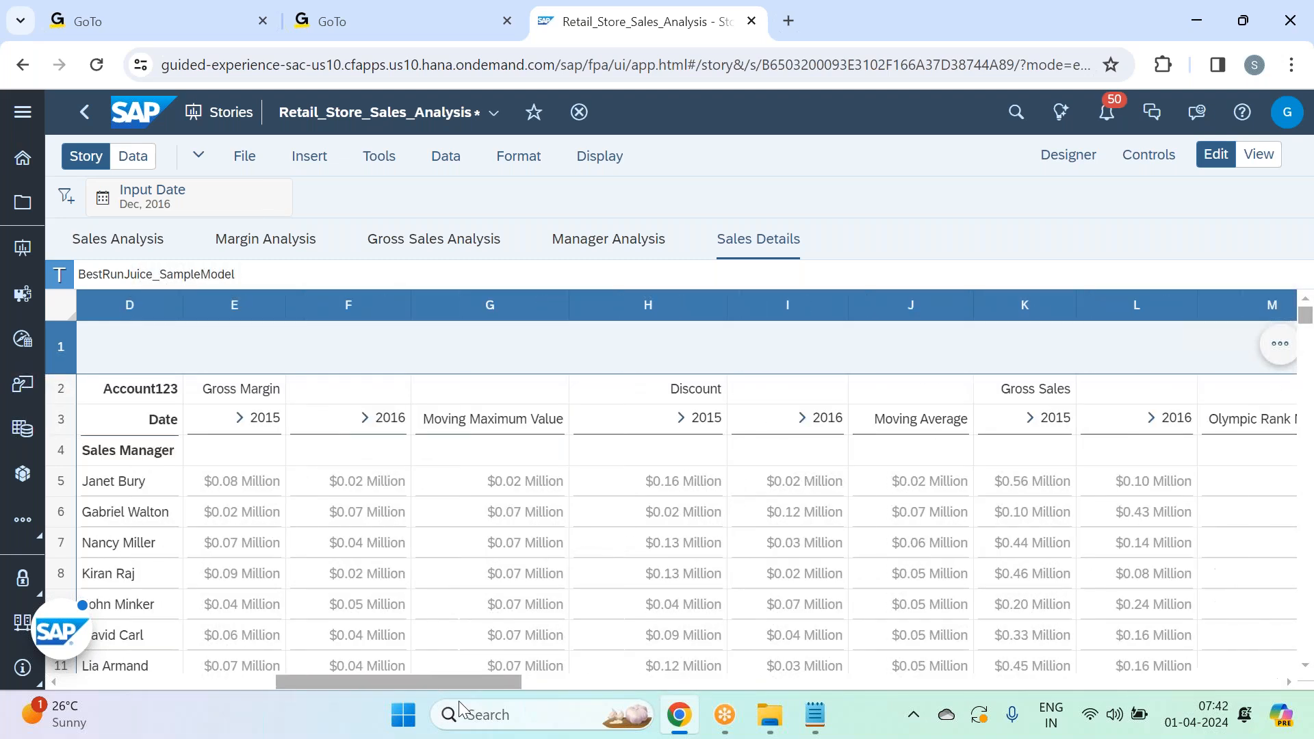
{"action": "left_click", "coordinate": [213, 424]}
{"action": "right_click", "coordinate": [207, 416]}
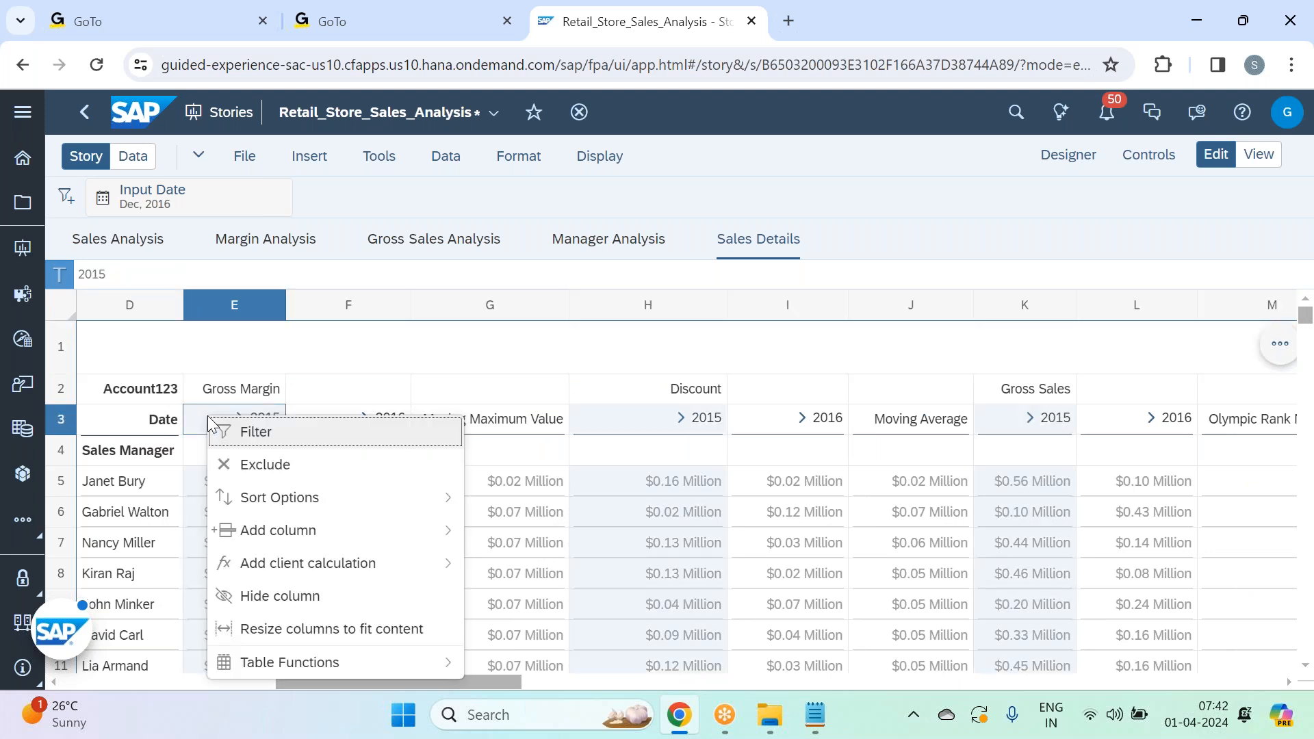
{"action": "mouse_move", "coordinate": [417, 567]}
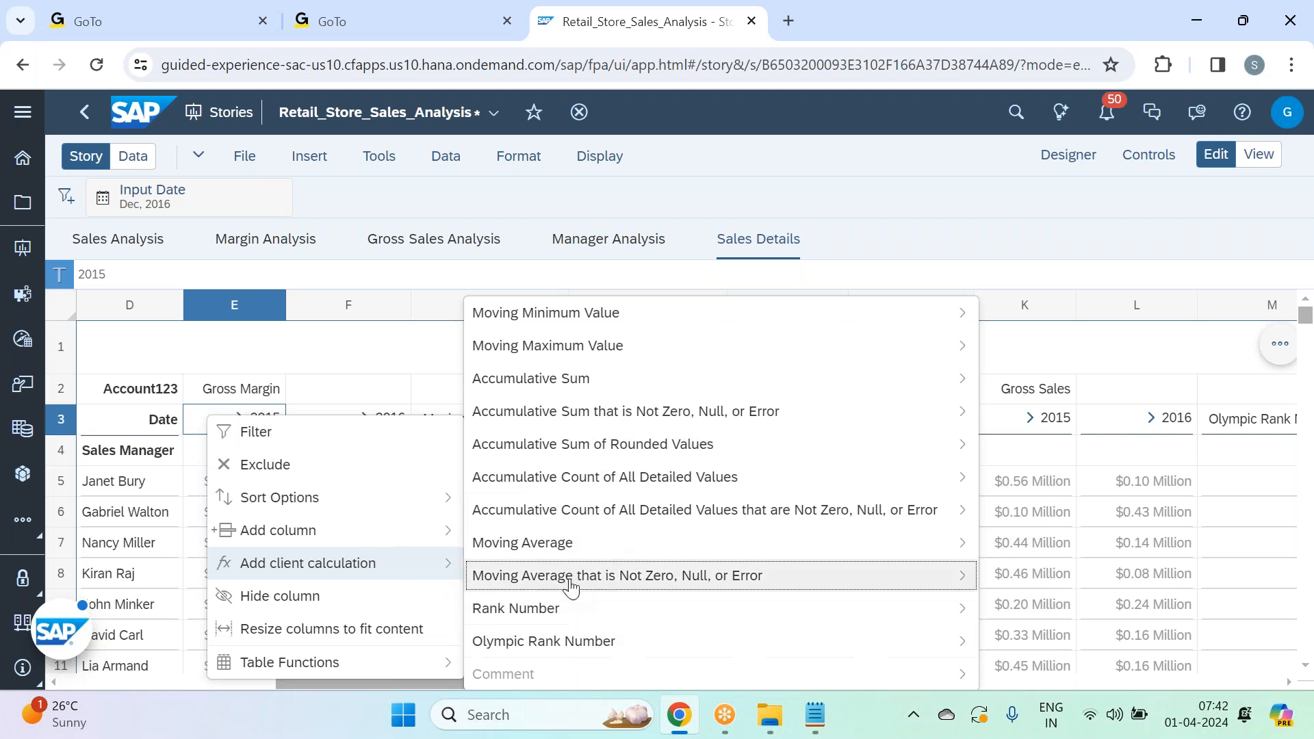
{"action": "mouse_move", "coordinate": [584, 454]}
{"action": "mouse_move", "coordinate": [704, 378]}
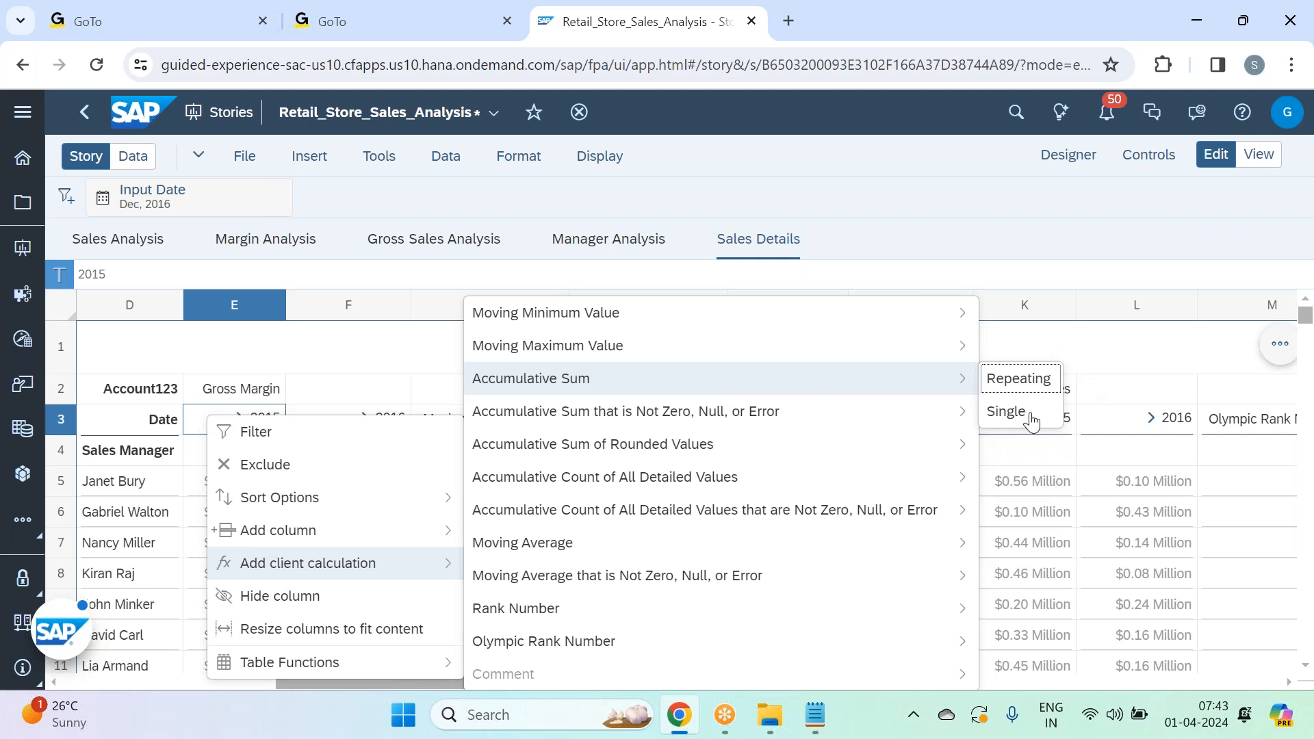
{"action": "left_click", "coordinate": [1007, 412]}
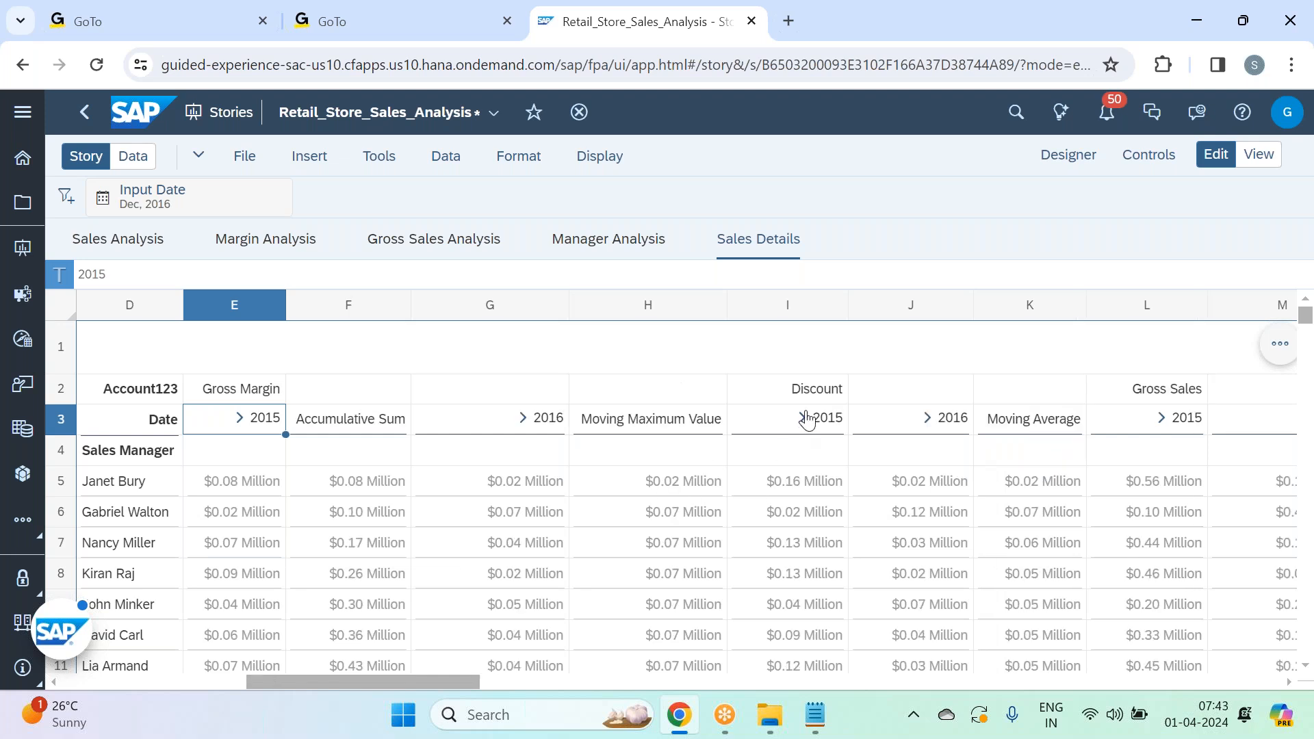
- Add a single Accumulative Sum client calculation to the 2015 column under Discount
{"action": "right_click", "coordinate": [754, 420]}
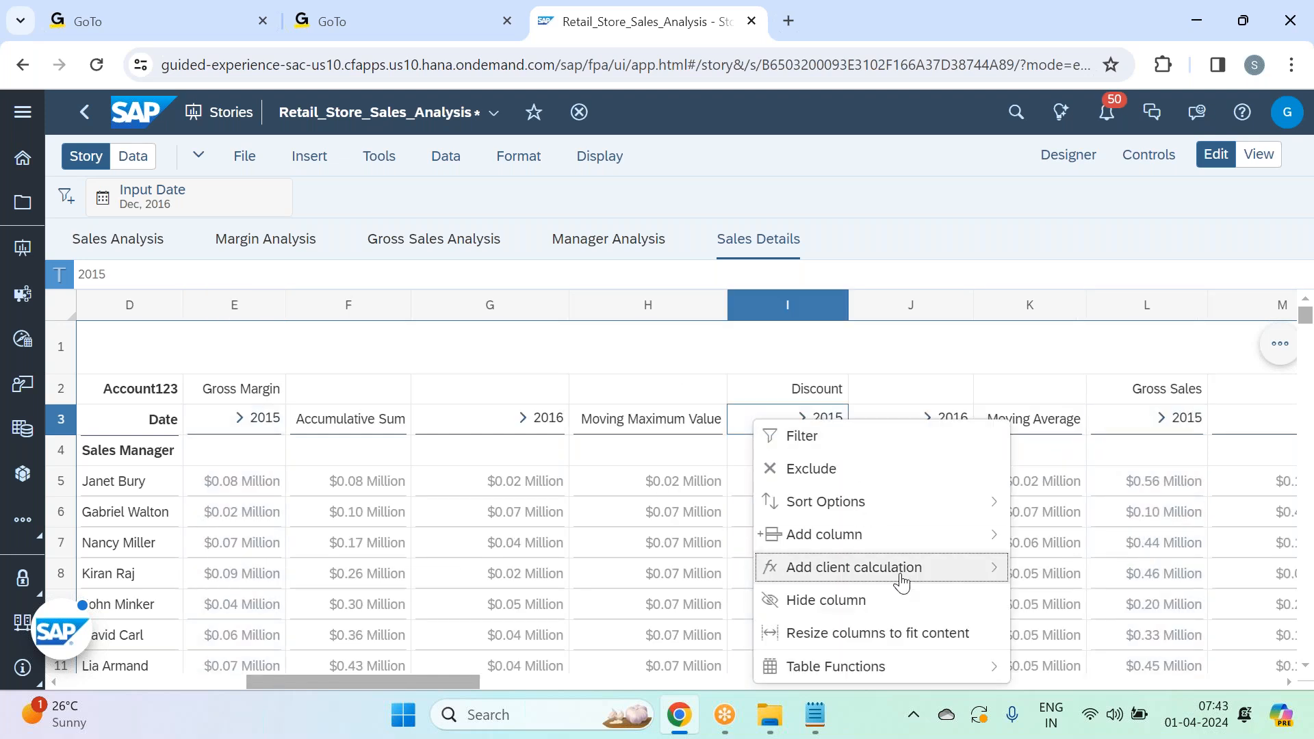
{"action": "mouse_move", "coordinate": [901, 581]}
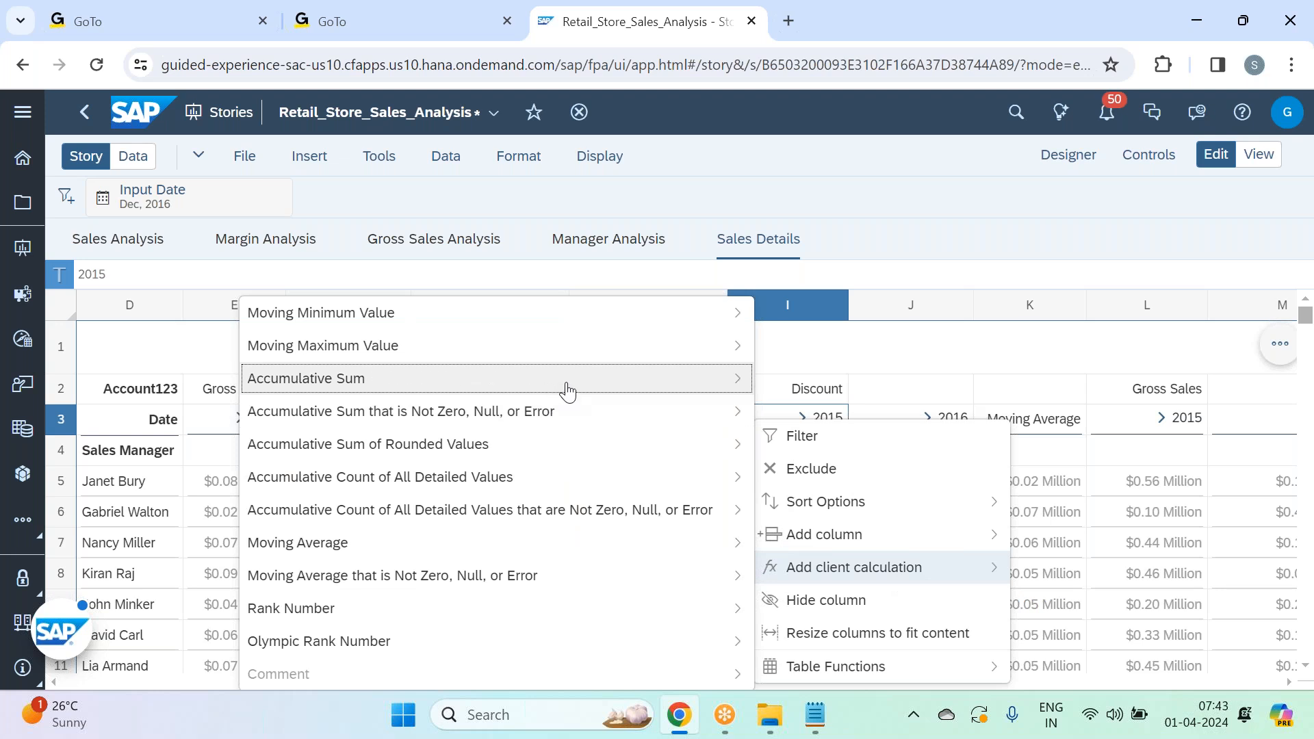
{"action": "mouse_move", "coordinate": [704, 372]}
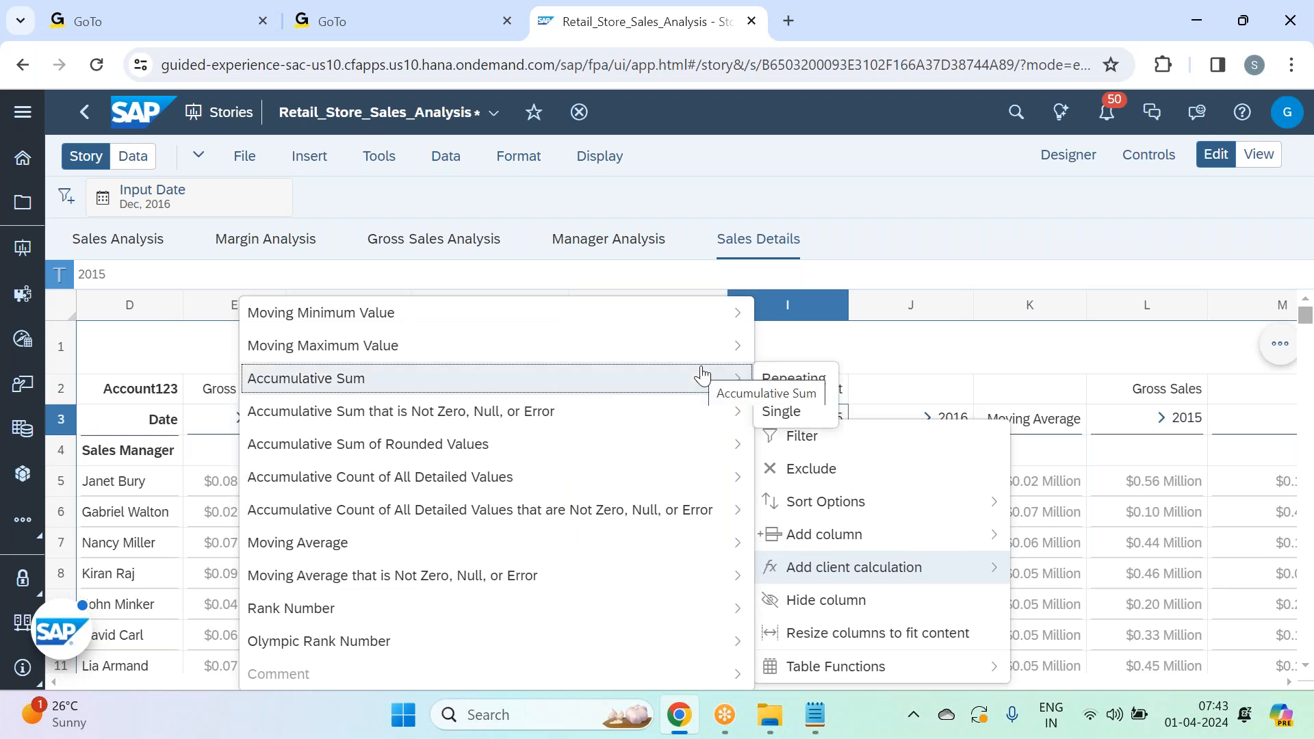
{"action": "left_click", "coordinate": [775, 419]}
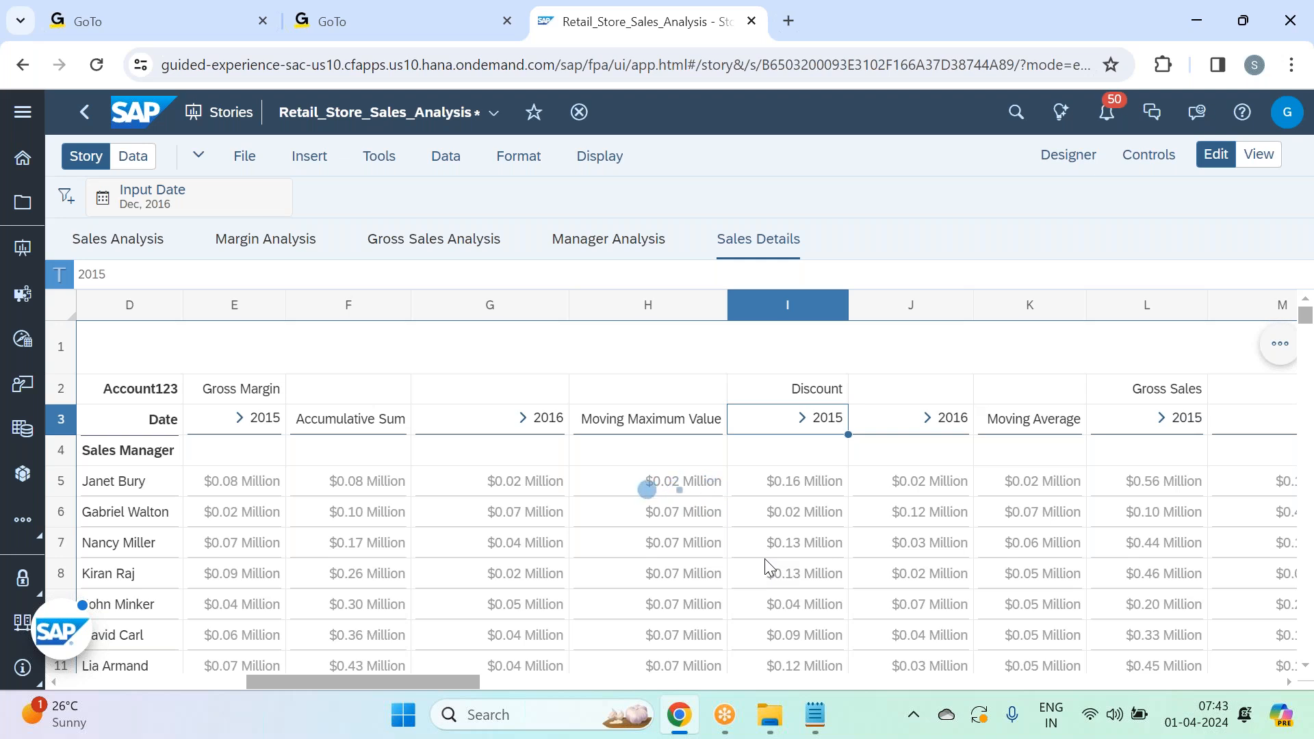
- Apply the TR_Quantiysold number-range threshold with High, Medium, Low and Very Low ranges to the Quantity sold column
{"action": "left_click_drag", "start_coordinate": [417, 687], "coordinate": [798, 697]}
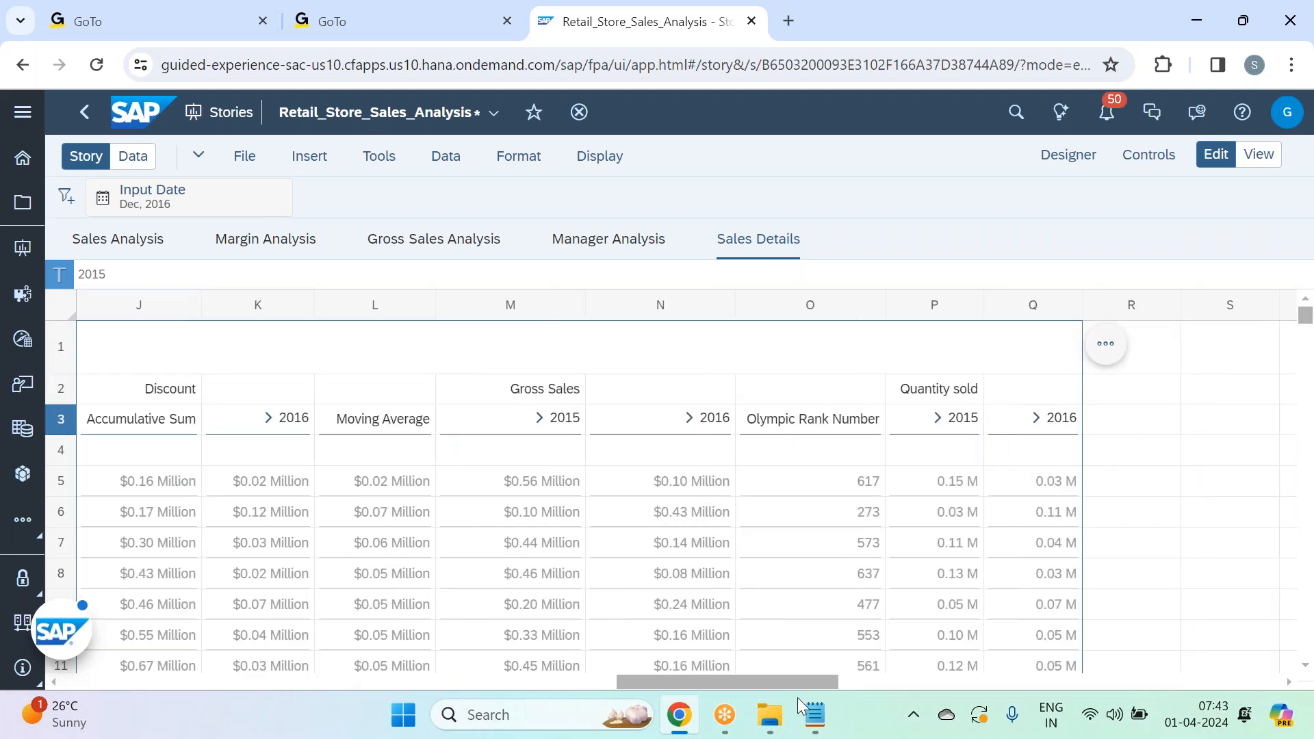
{"action": "left_click", "coordinate": [949, 390]}
{"action": "right_click", "coordinate": [948, 390]}
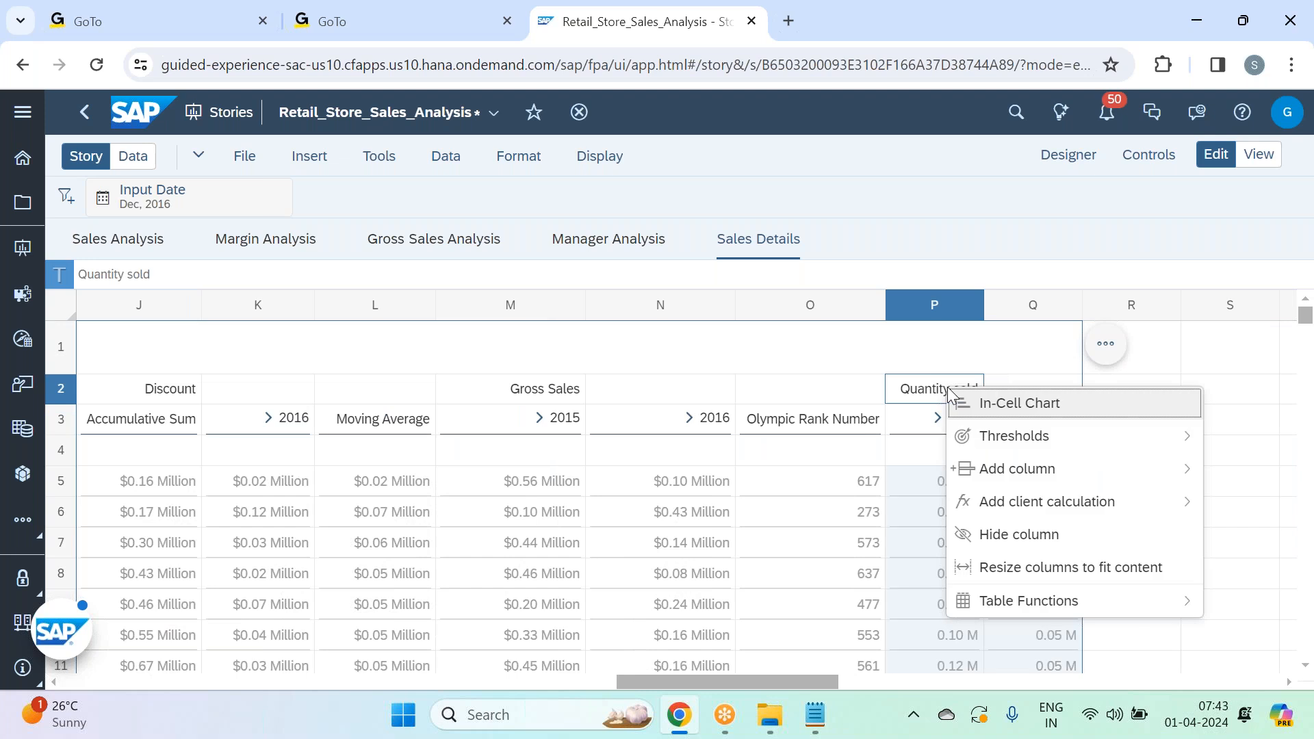
{"action": "mouse_move", "coordinate": [1044, 448]}
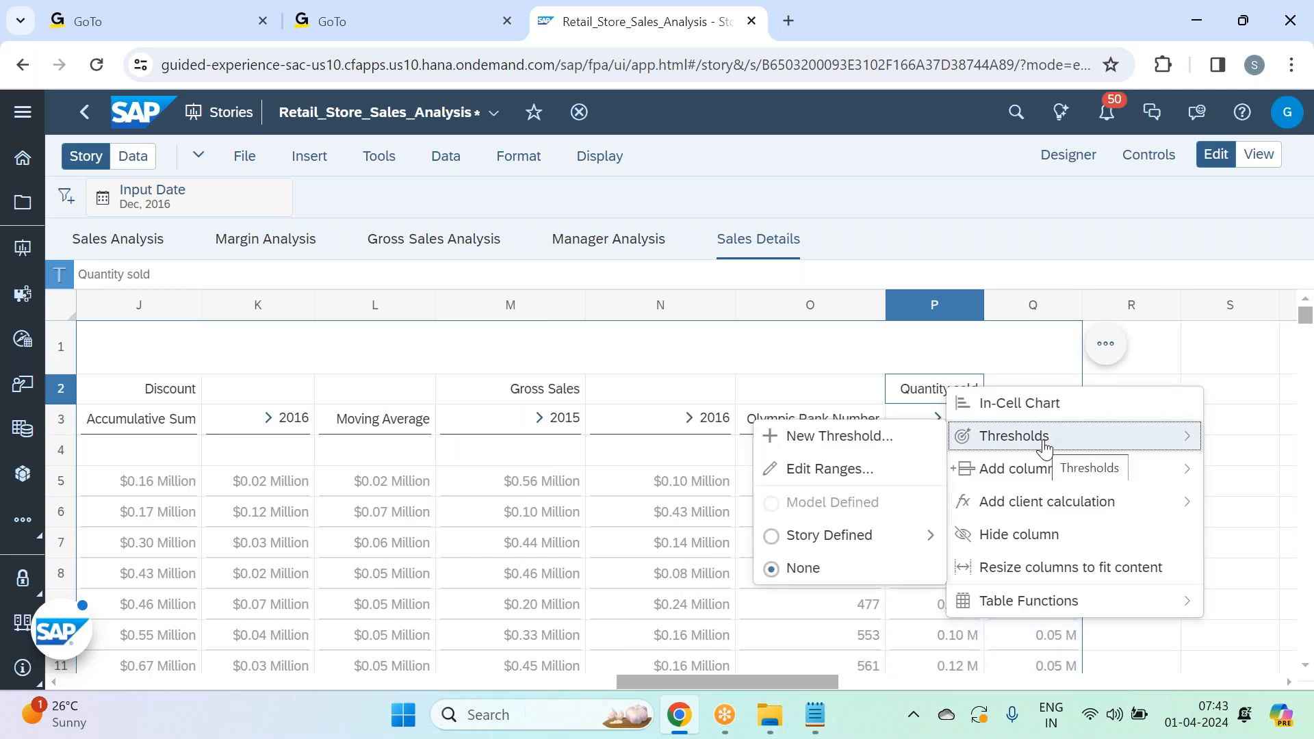
{"action": "left_click", "coordinate": [805, 438]}
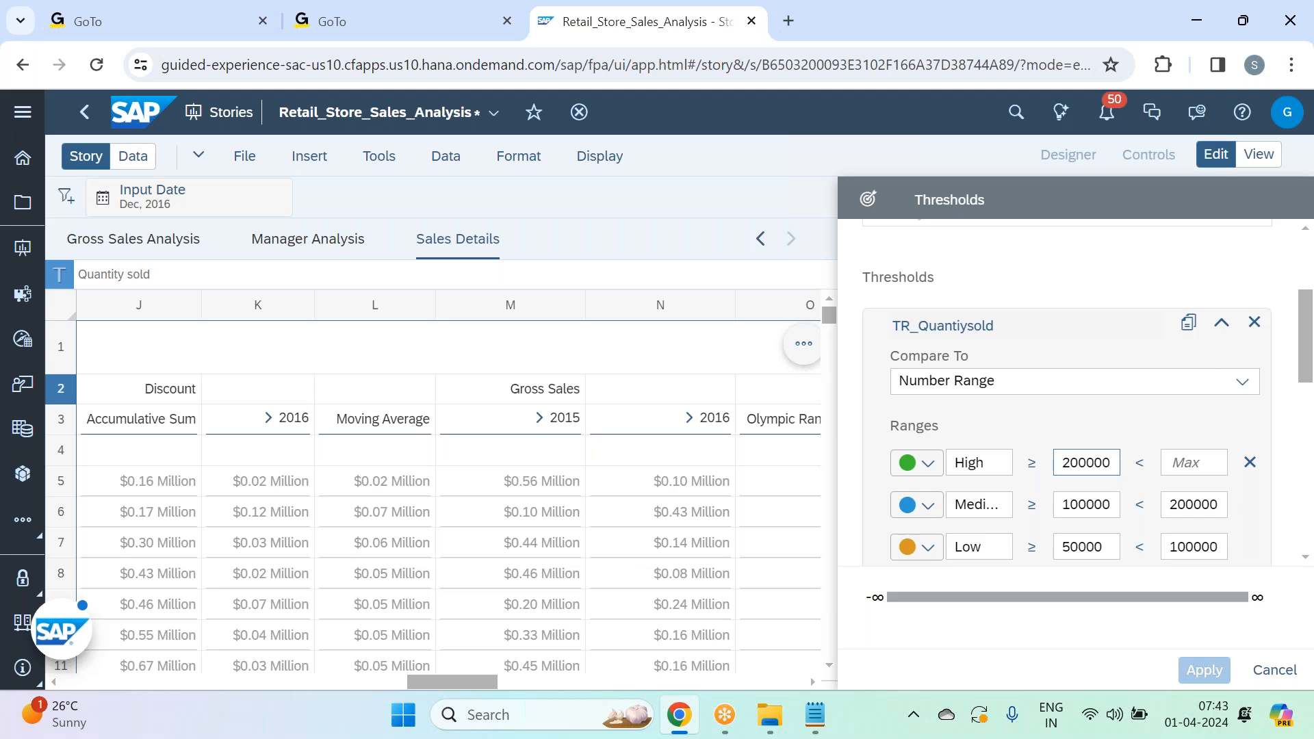
{"action": "scroll", "coordinate": [1135, 450], "scroll_direction": "down", "scroll_amount": 3}
{"action": "left_click", "coordinate": [1263, 421]}
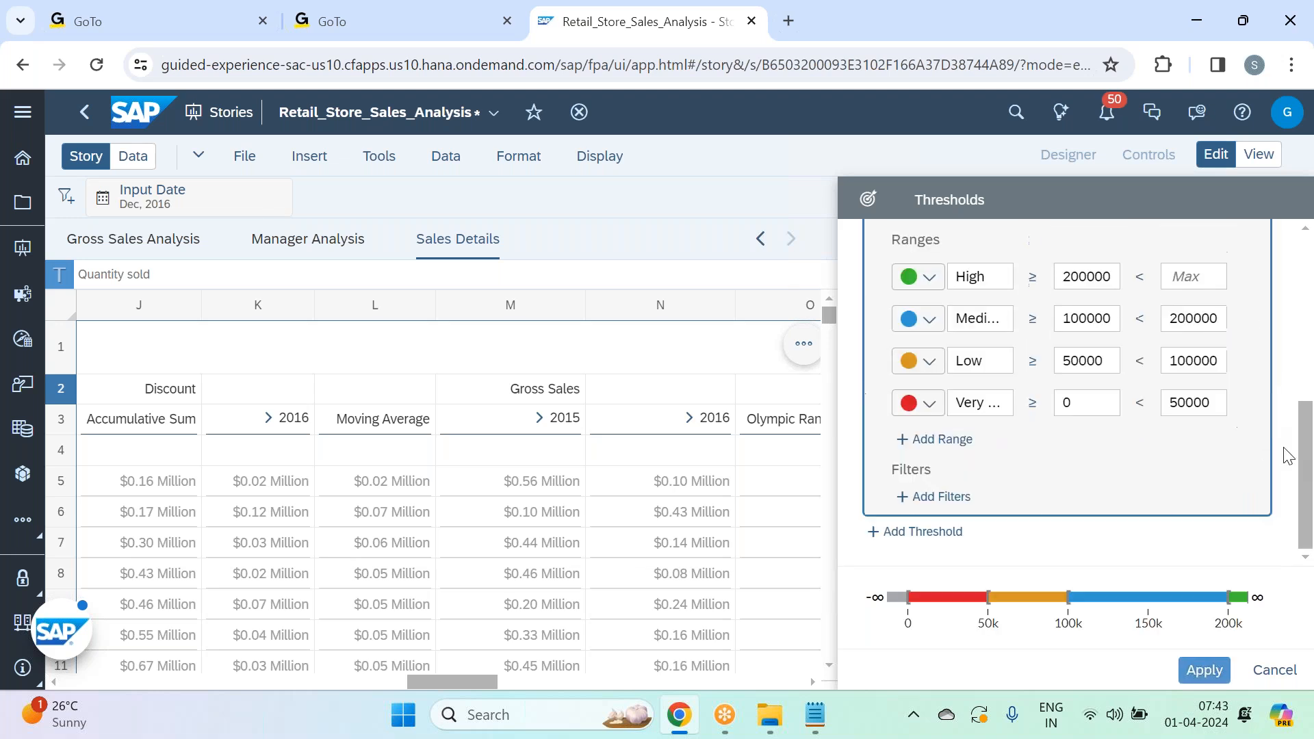
{"action": "left_click", "coordinate": [1205, 670]}
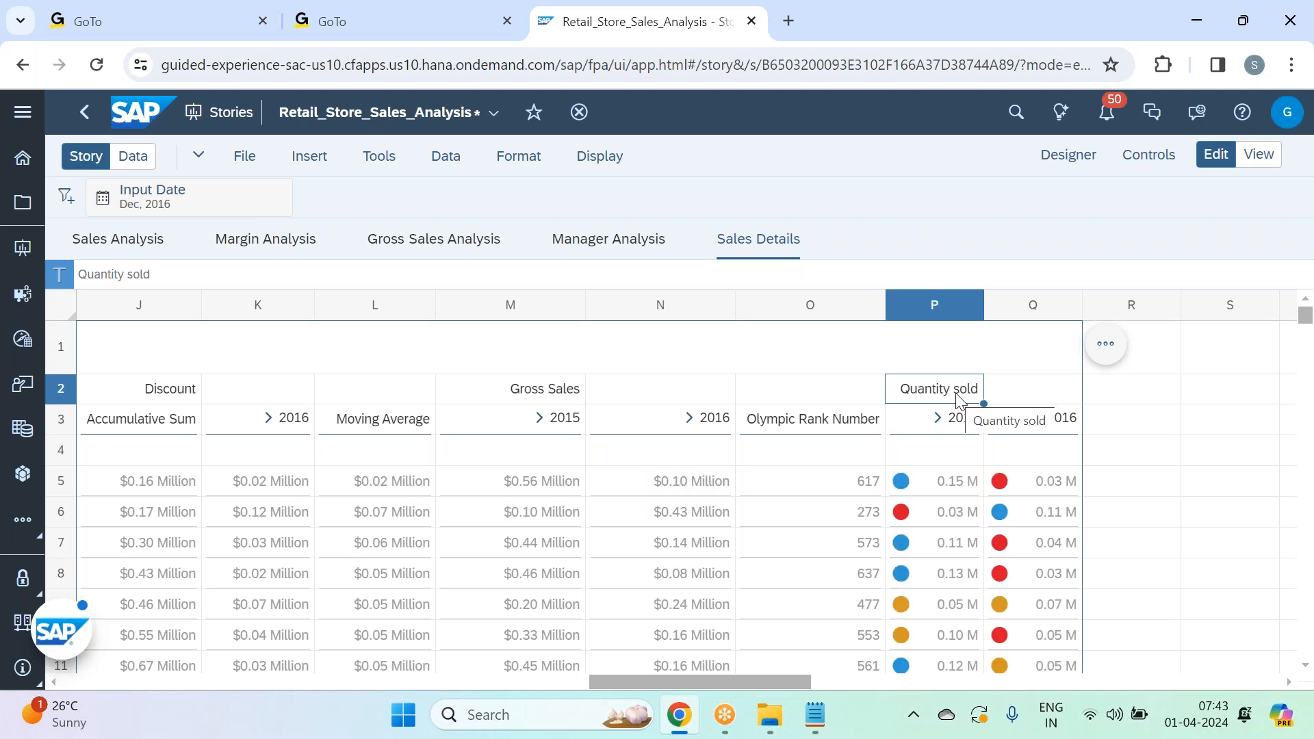
- Check which story-defined threshold is assigned to the Quantity sold column
{"action": "right_click", "coordinate": [959, 400]}
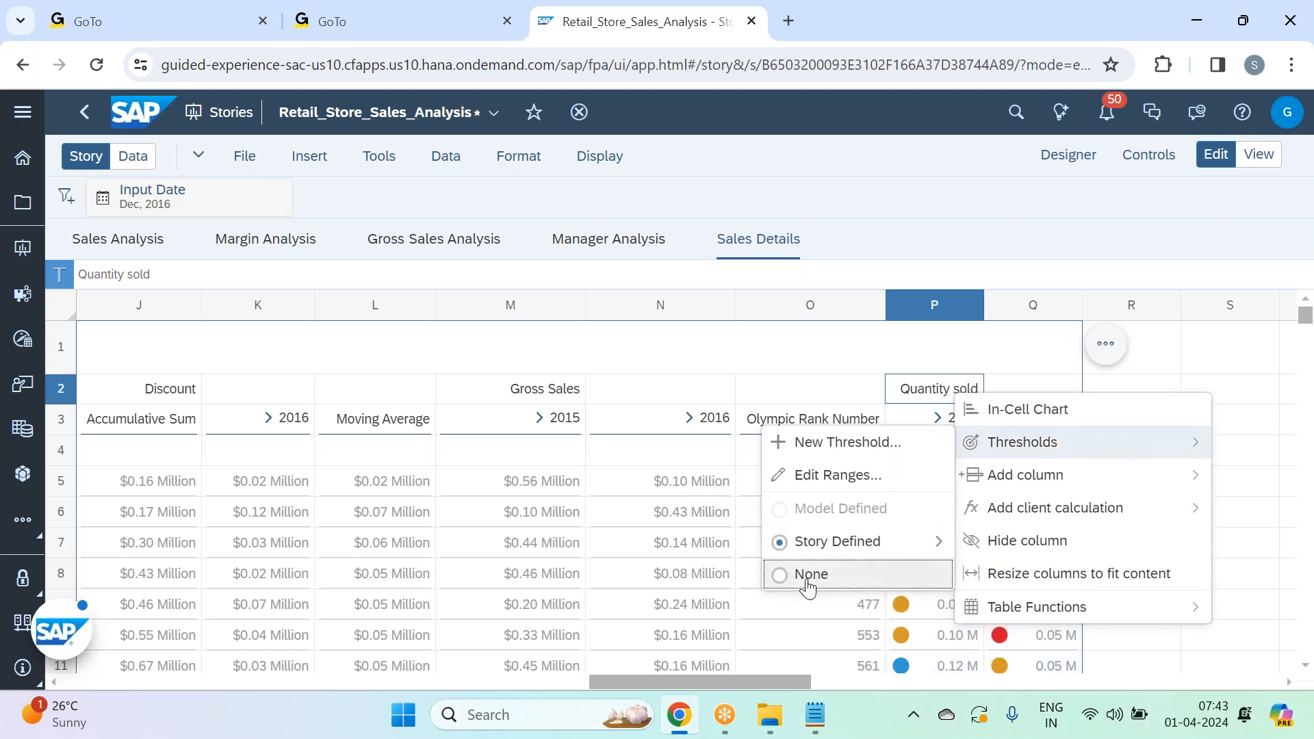
{"action": "mouse_move", "coordinate": [804, 555]}
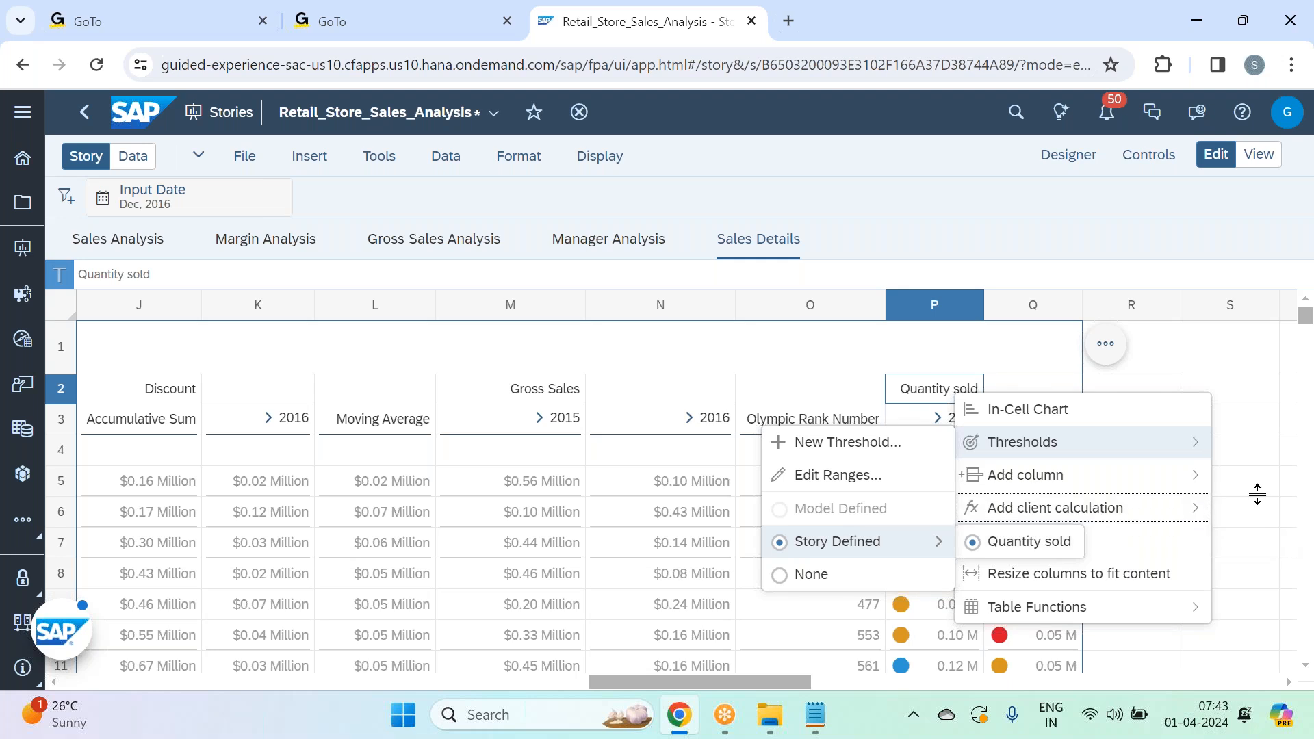
{"action": "left_click", "coordinate": [1233, 488]}
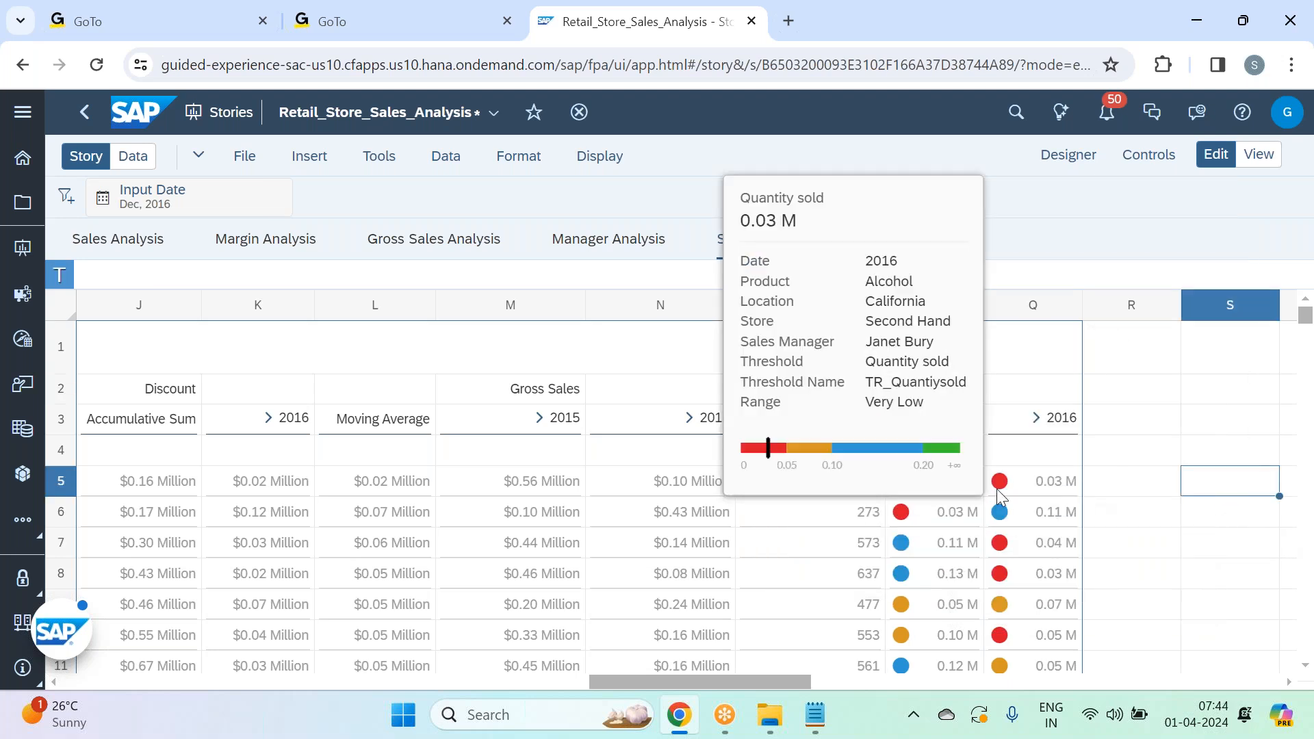
- Examine the threshold symbols and ranges of the Quantity sold values for 2015 and 2016 down the table
{"action": "mouse_move", "coordinate": [938, 548]}
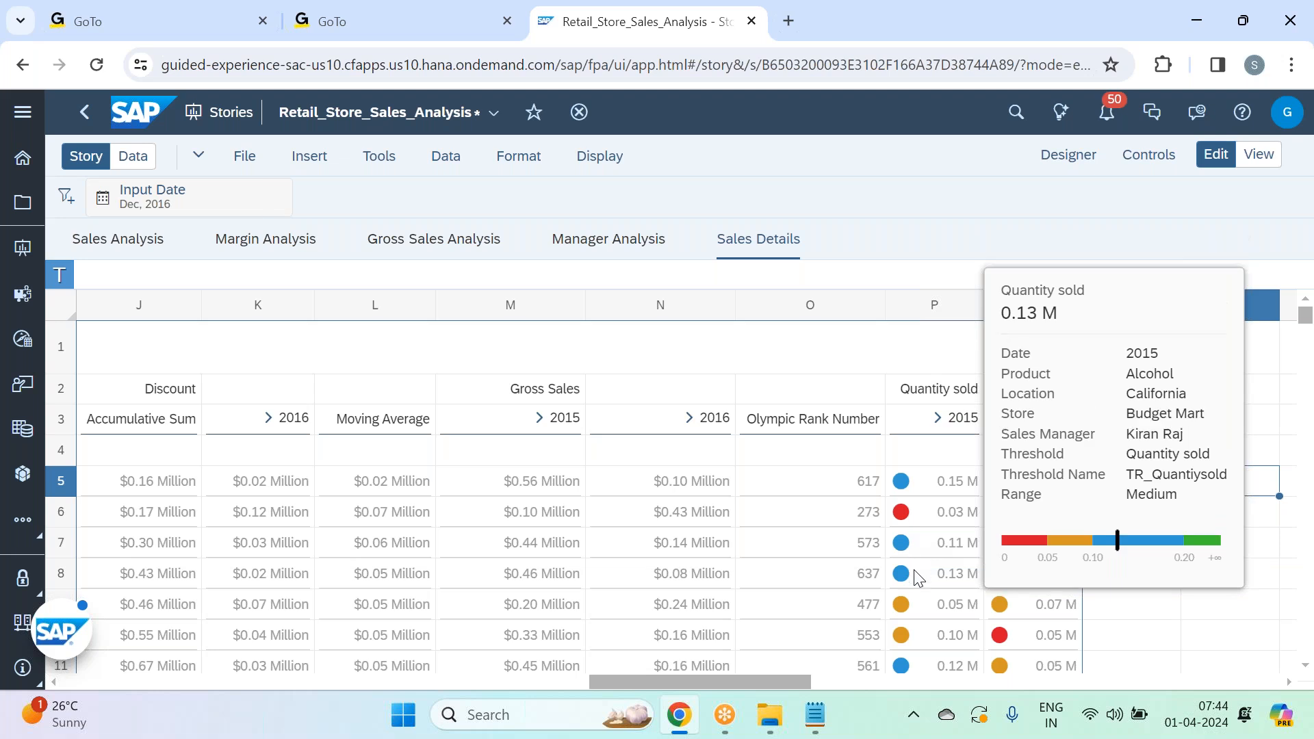
{"action": "mouse_move", "coordinate": [1057, 647]}
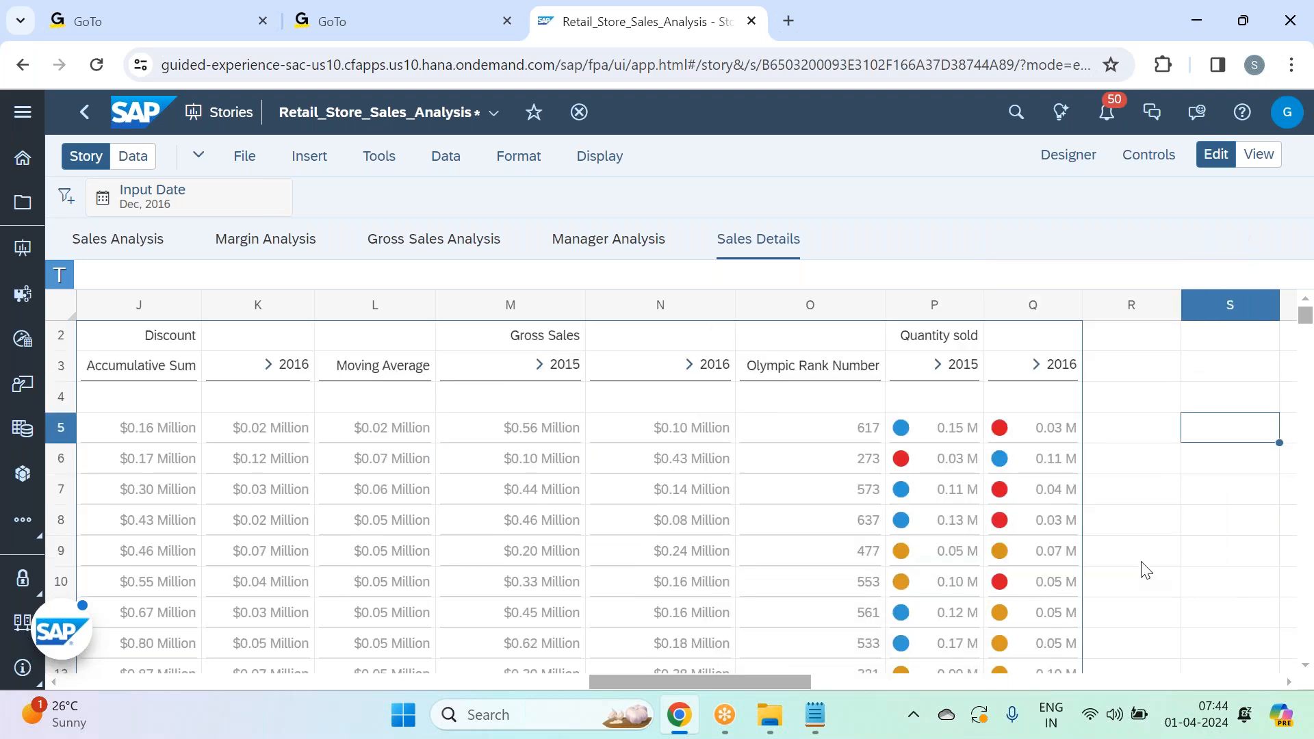
{"action": "scroll", "coordinate": [1145, 568], "scroll_direction": "down", "scroll_amount": 2}
{"action": "scroll", "coordinate": [1145, 570], "scroll_direction": "down", "scroll_amount": 4}
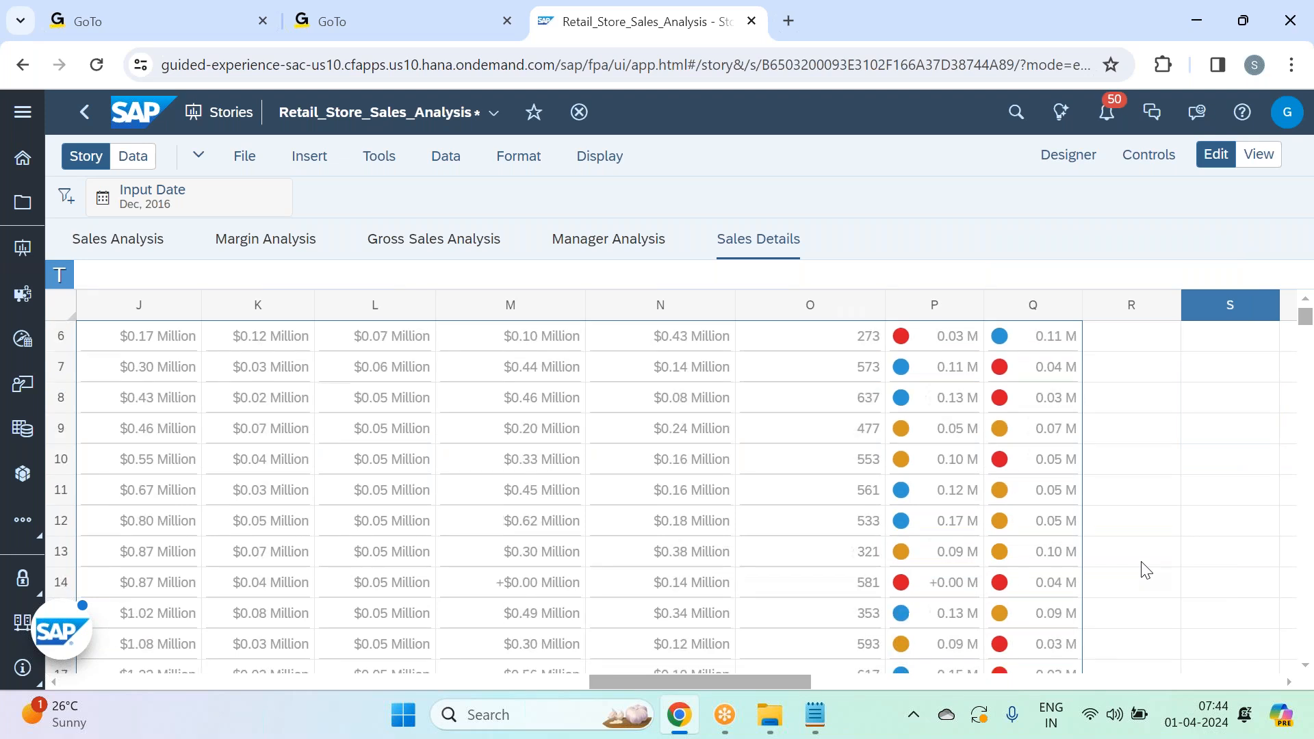
{"action": "scroll", "coordinate": [1146, 570], "scroll_direction": "down", "scroll_amount": 3}
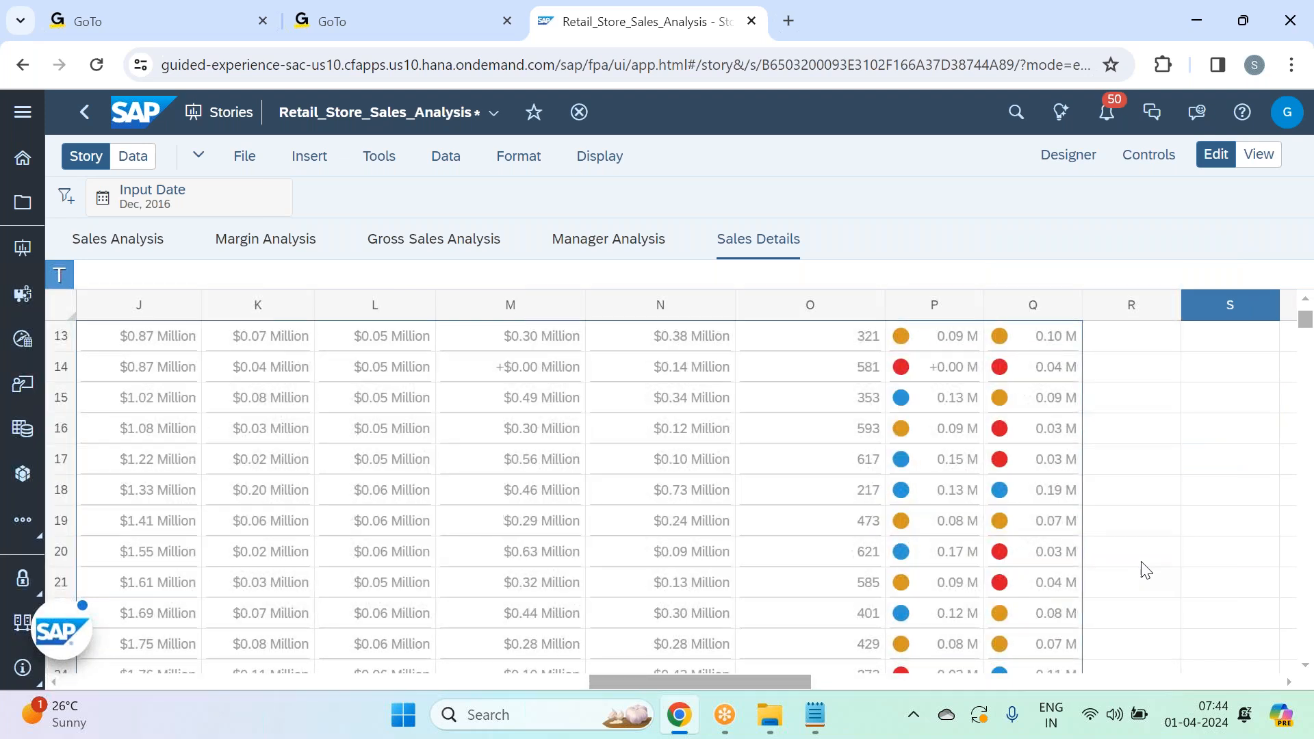
{"action": "scroll", "coordinate": [1142, 569], "scroll_direction": "down", "scroll_amount": 2}
{"action": "mouse_move", "coordinate": [990, 603]}
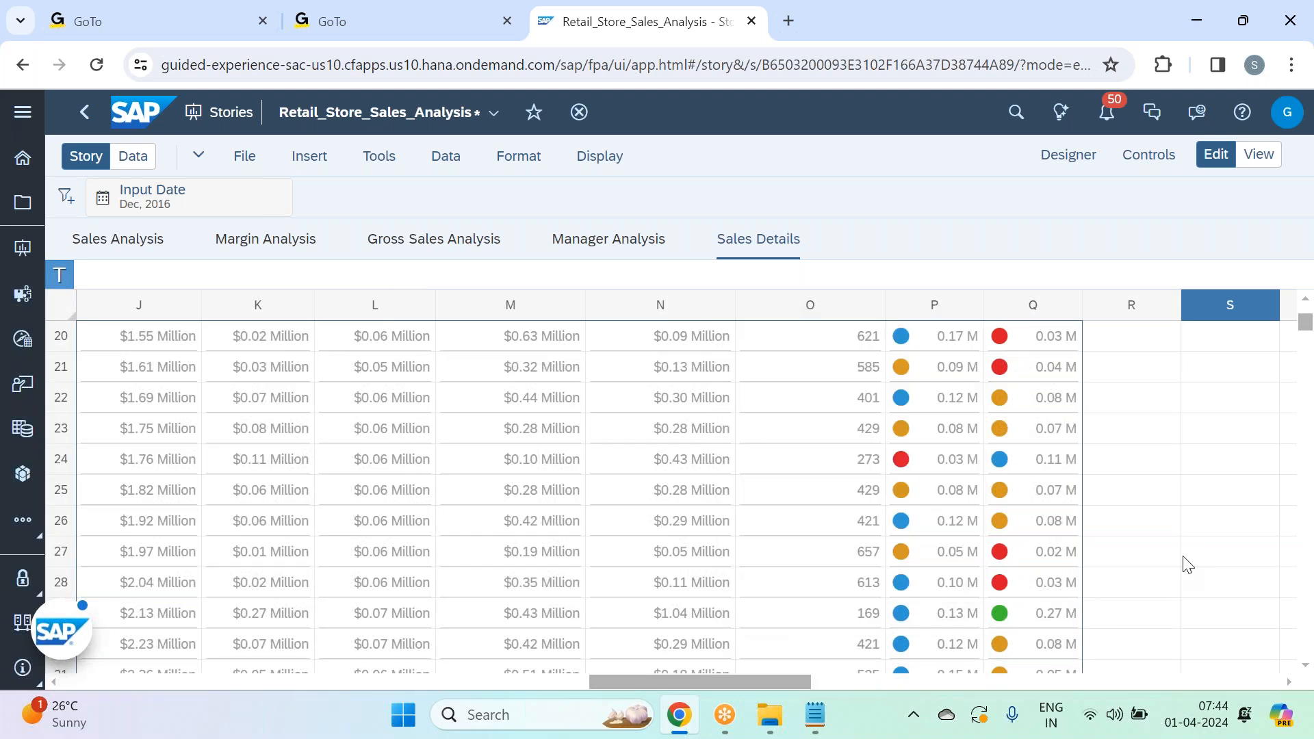
{"action": "scroll", "coordinate": [1183, 558], "scroll_direction": "up", "scroll_amount": 4}
{"action": "scroll", "coordinate": [1183, 555], "scroll_direction": "up", "scroll_amount": 5}
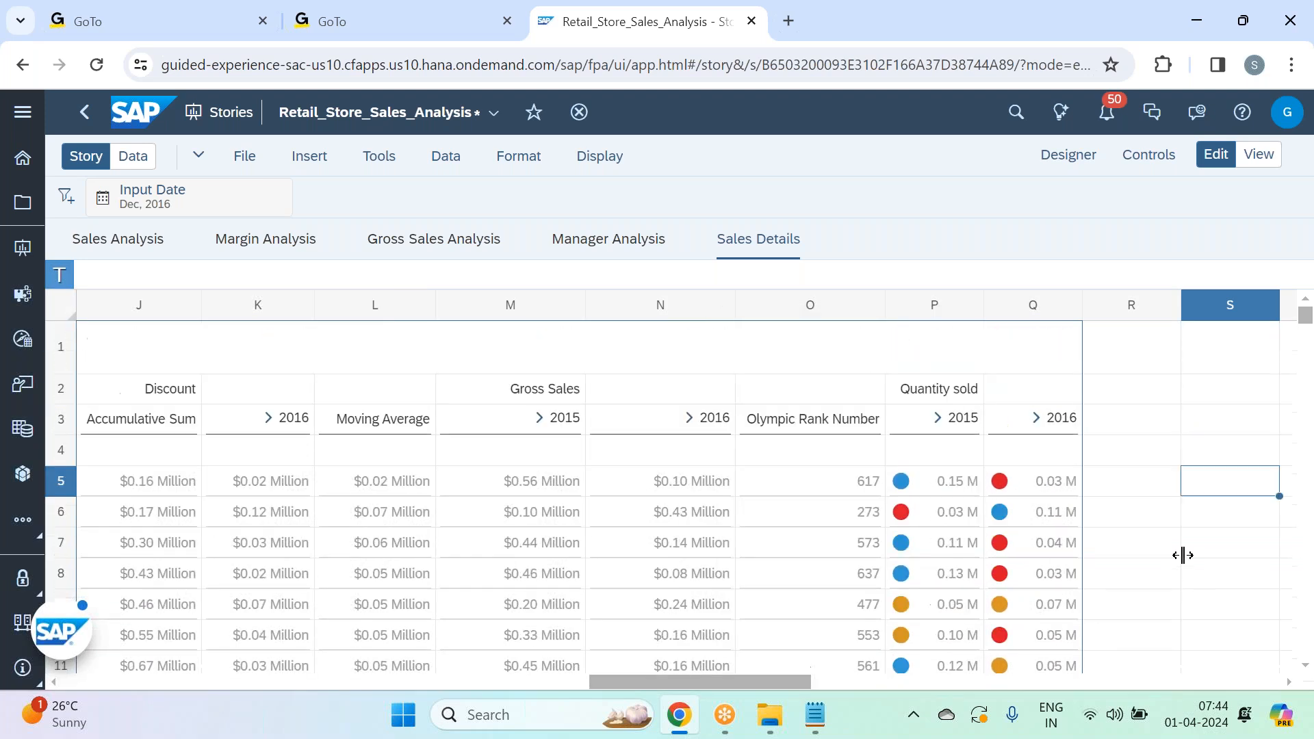
{"action": "scroll", "coordinate": [1059, 564], "scroll_direction": "down", "scroll_amount": 1}
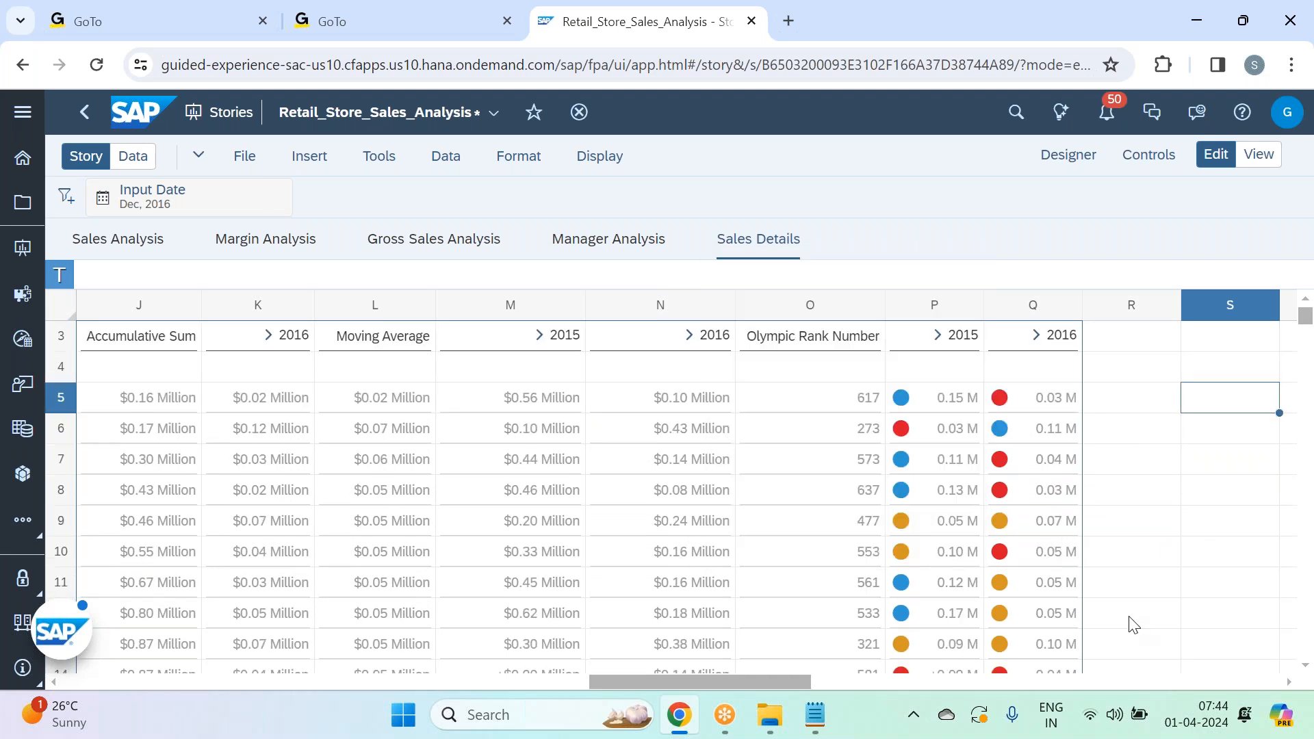
{"action": "scroll", "coordinate": [1120, 617], "scroll_direction": "up", "scroll_amount": 1}
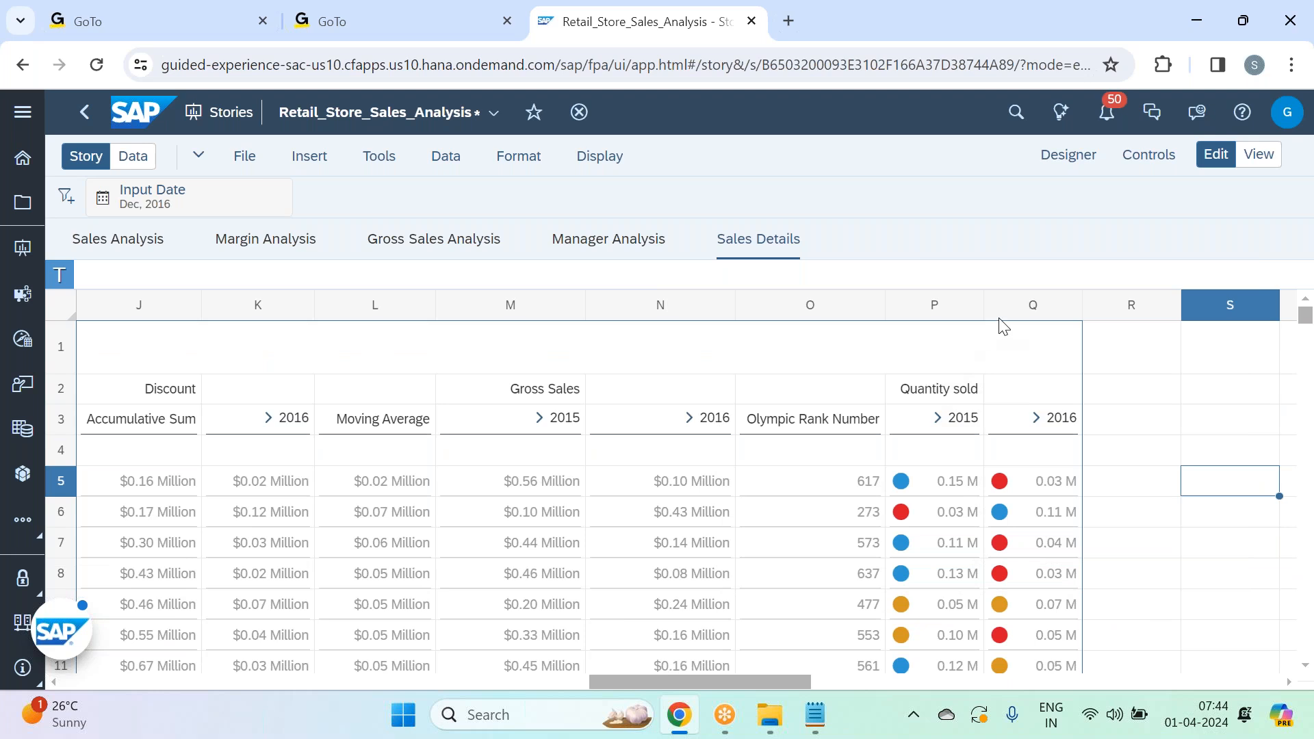
- Set the table's threshold style to Color Values in the Designer's styling settings
{"action": "left_click", "coordinate": [1076, 165]}
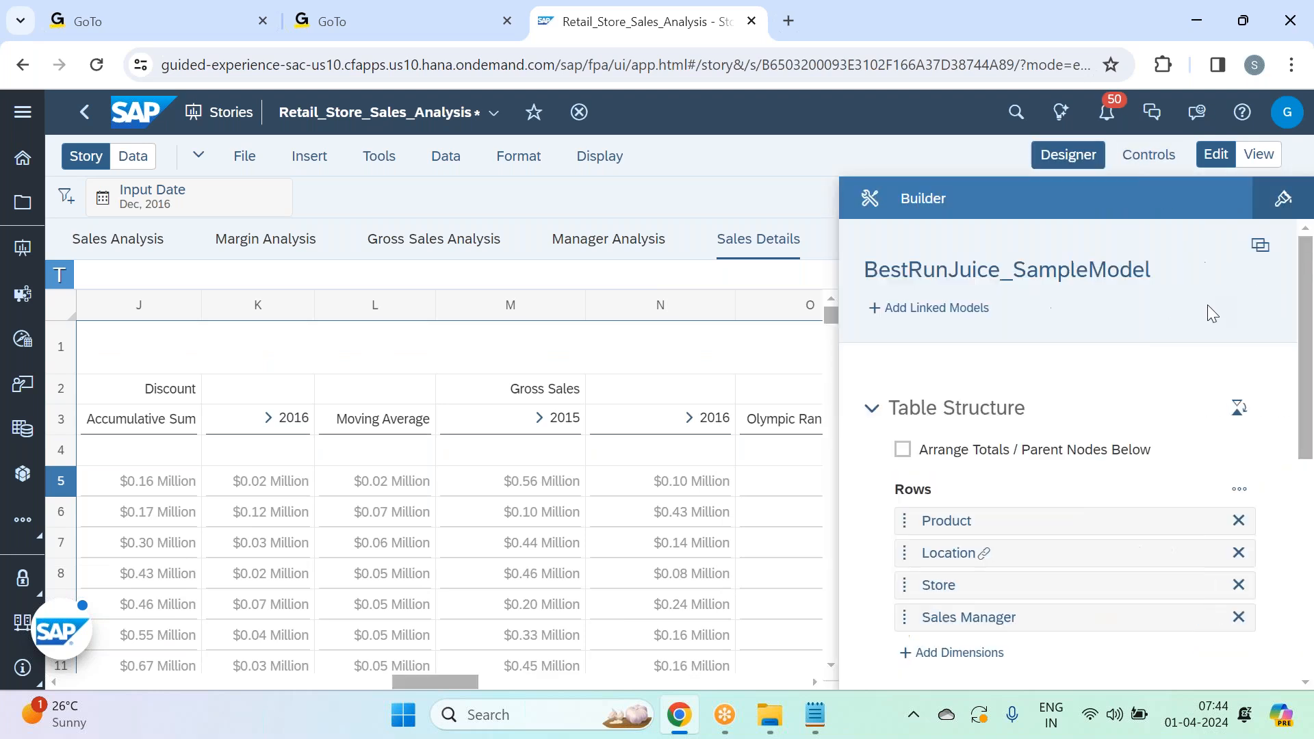
{"action": "left_click", "coordinate": [1284, 200]}
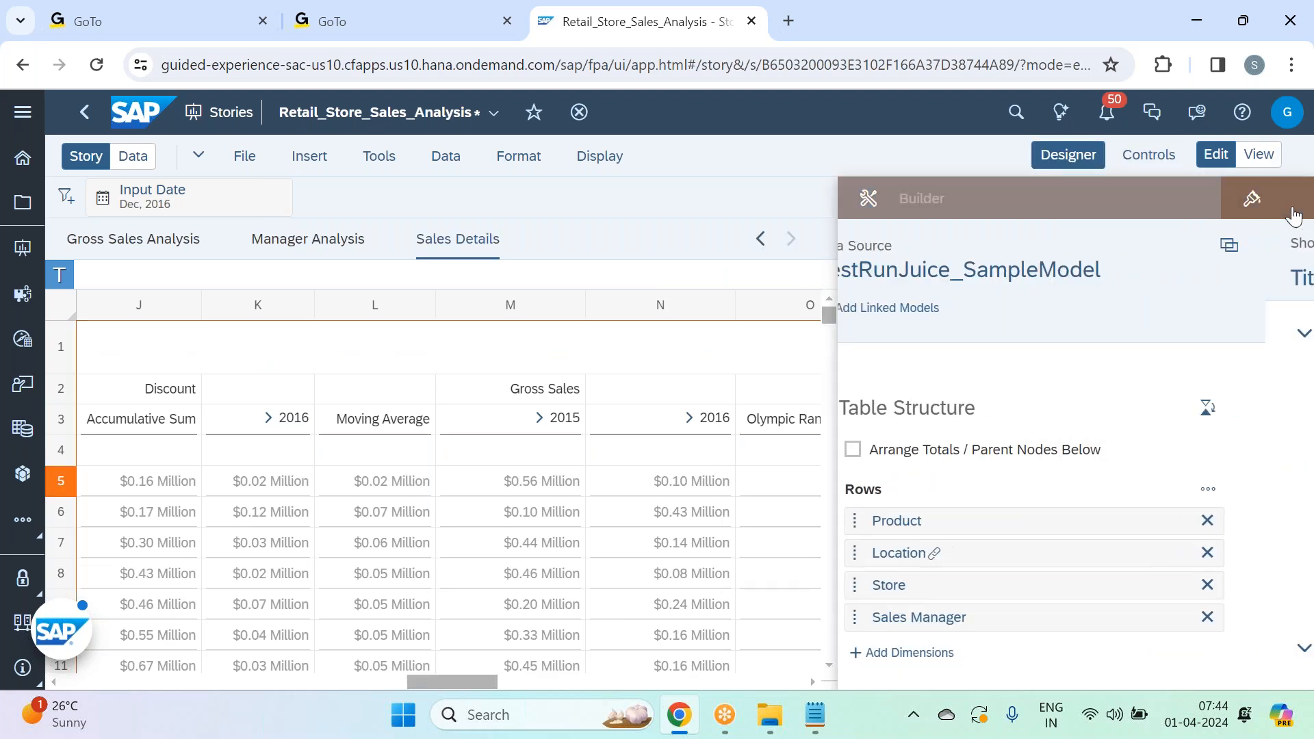
{"action": "scroll", "coordinate": [1151, 326], "scroll_direction": "down", "scroll_amount": 1}
{"action": "scroll", "coordinate": [1146, 323], "scroll_direction": "down", "scroll_amount": 5}
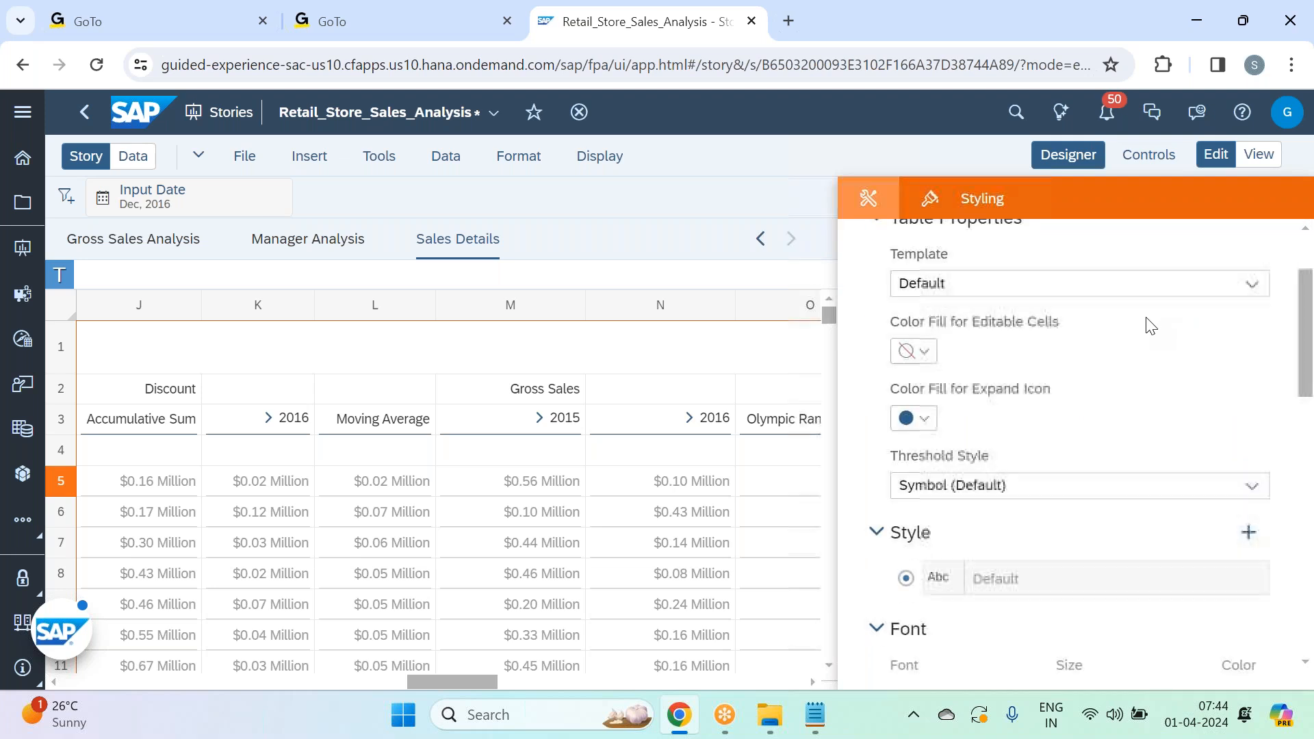
{"action": "left_click_drag", "start_coordinate": [469, 684], "coordinate": [553, 689]}
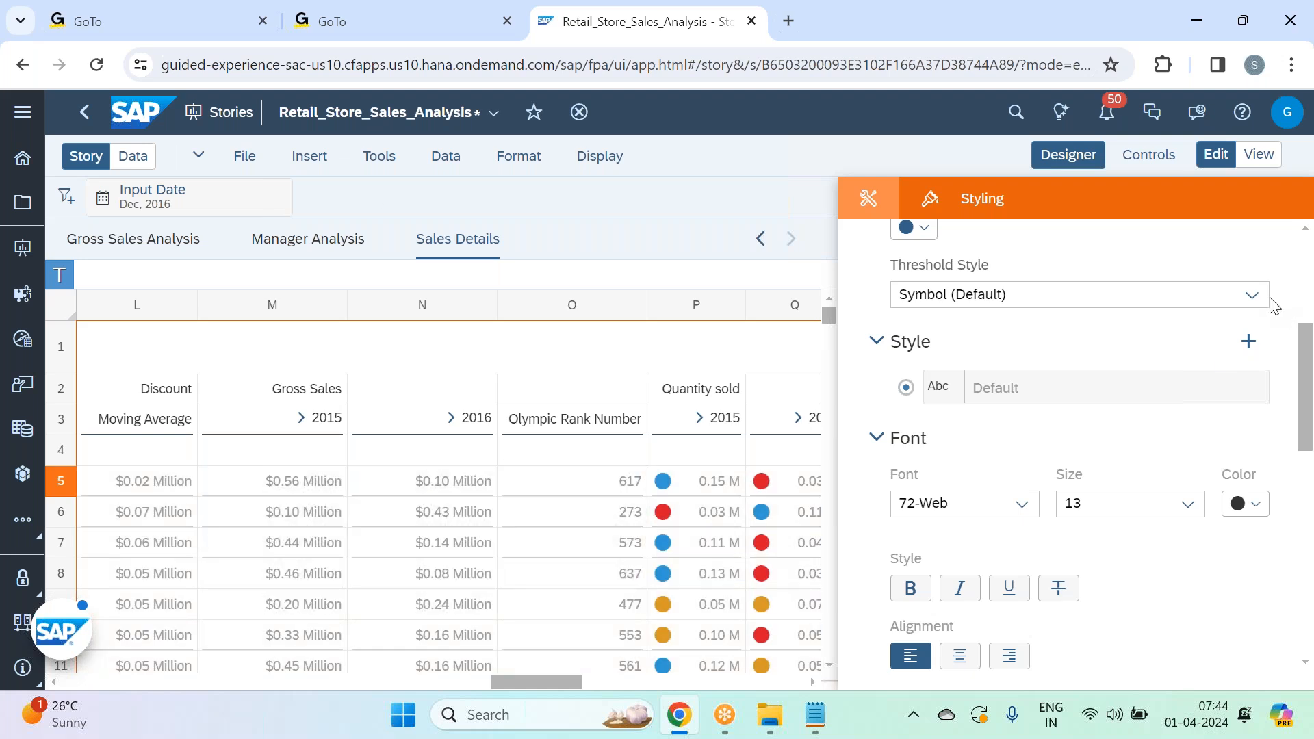
{"action": "left_click", "coordinate": [1254, 296]}
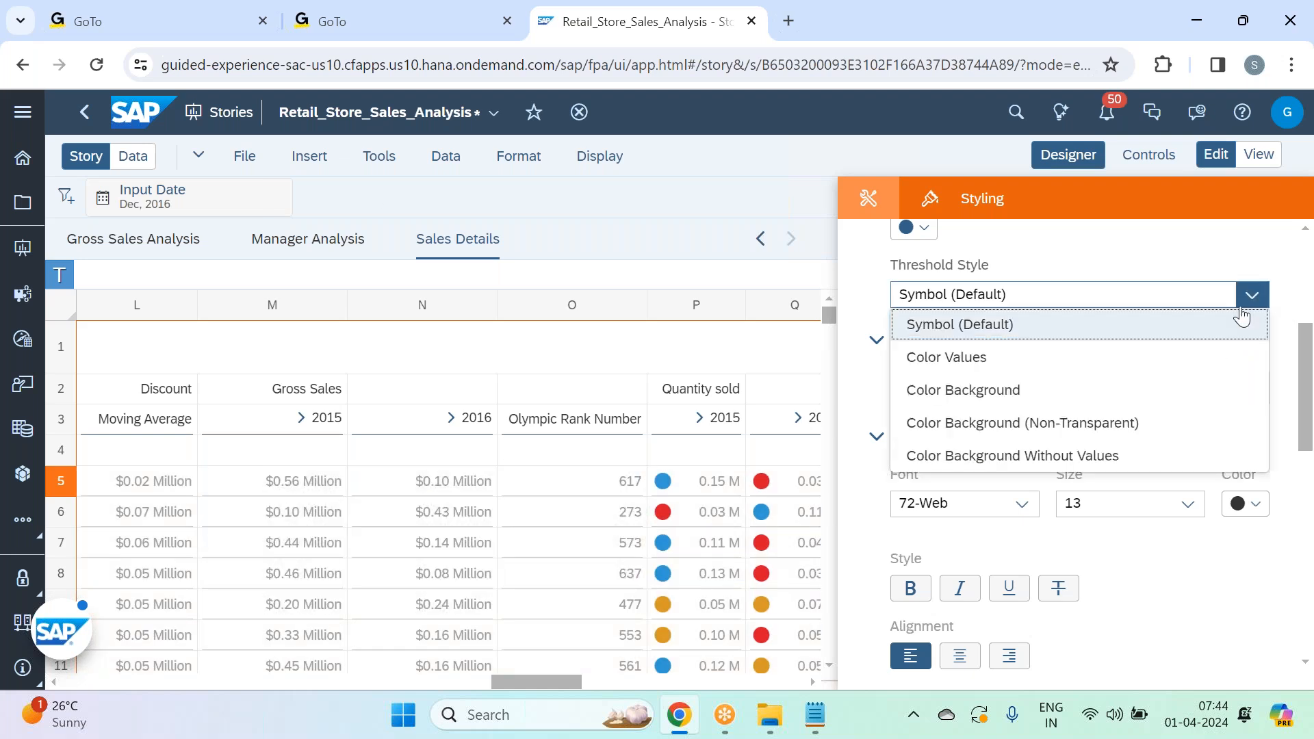
{"action": "left_click", "coordinate": [979, 356]}
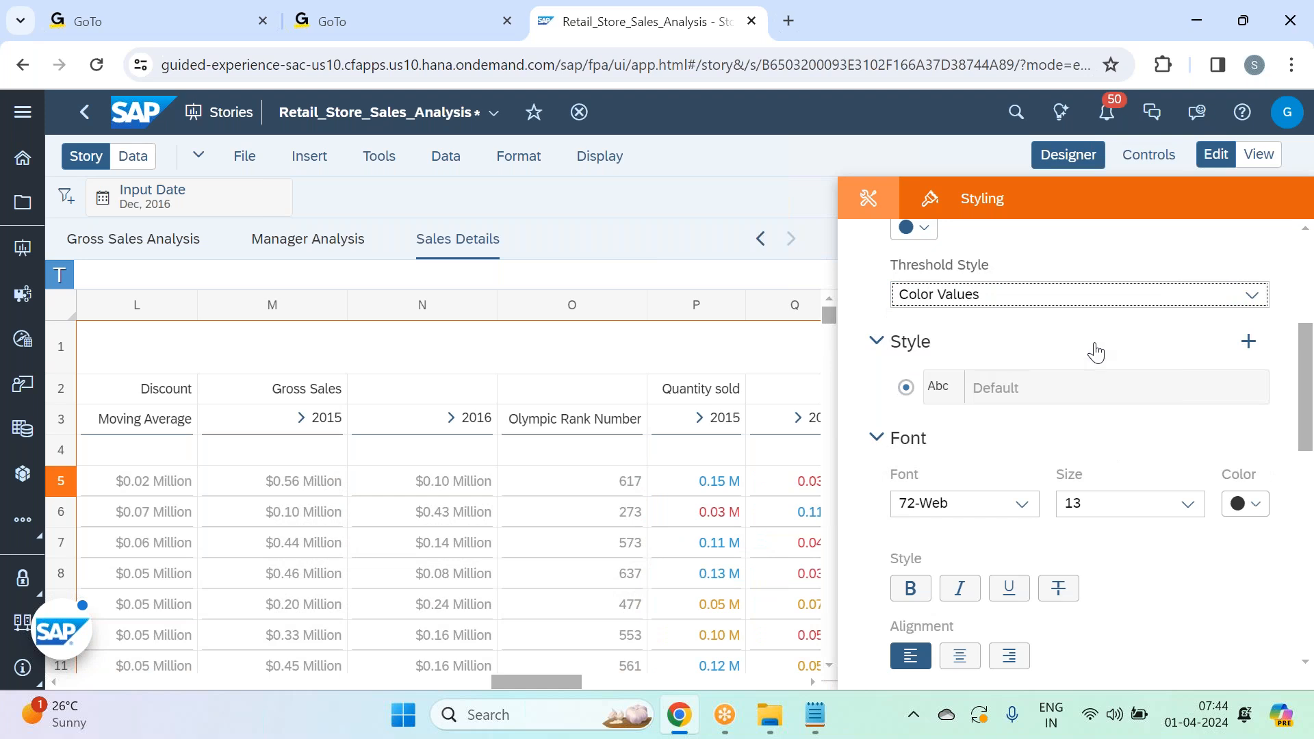
- Try the Color Background, Color Background (Non-Transparent) and Color Background Without Values threshold styles on the table
{"action": "left_click", "coordinate": [1243, 301]}
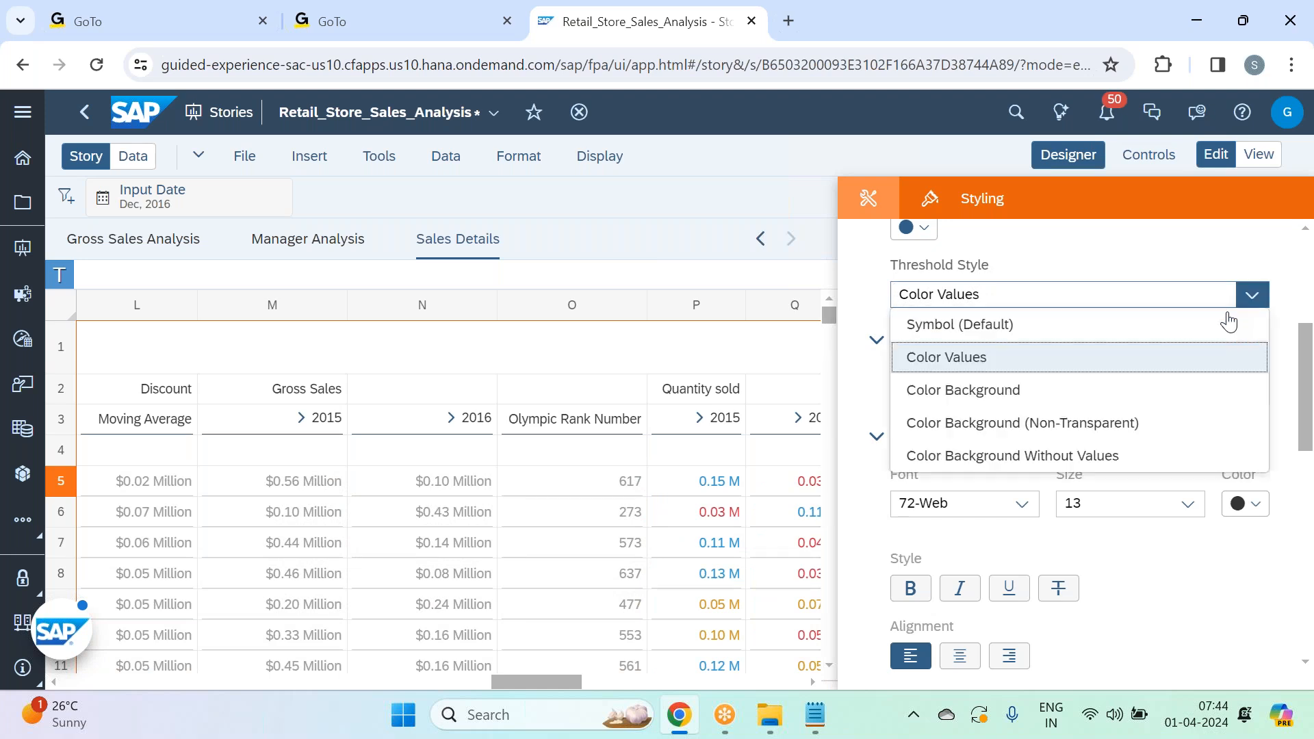
{"action": "left_click", "coordinate": [1003, 399]}
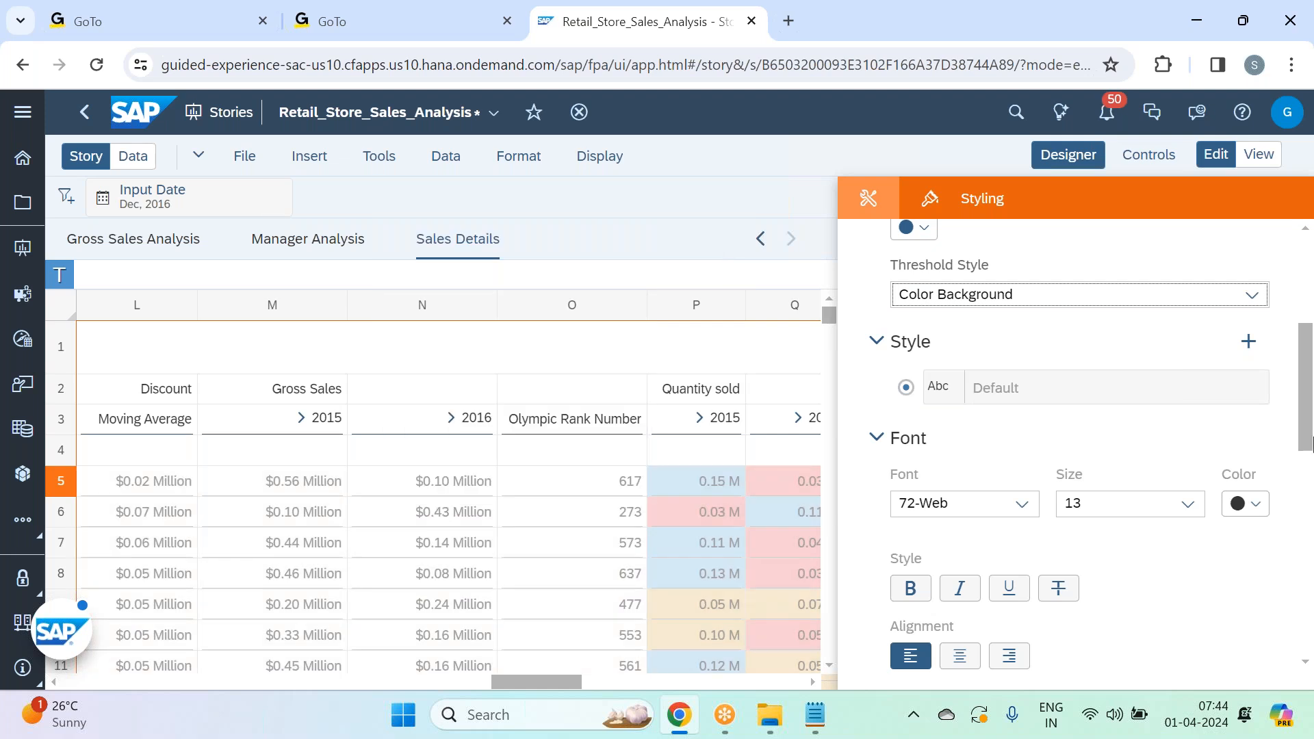
{"action": "left_click", "coordinate": [1232, 304]}
{"action": "left_click", "coordinate": [1068, 422]}
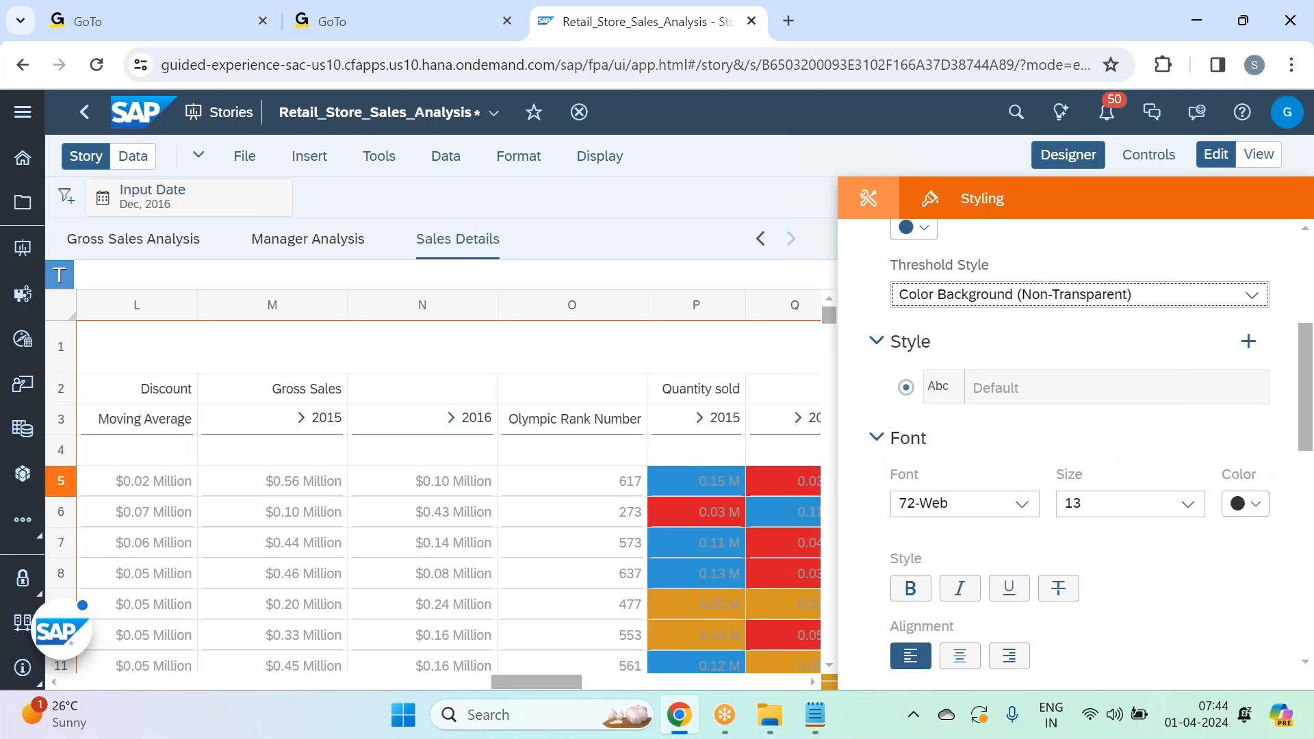
{"action": "left_click", "coordinate": [1255, 295]}
{"action": "left_click", "coordinate": [1164, 456]}
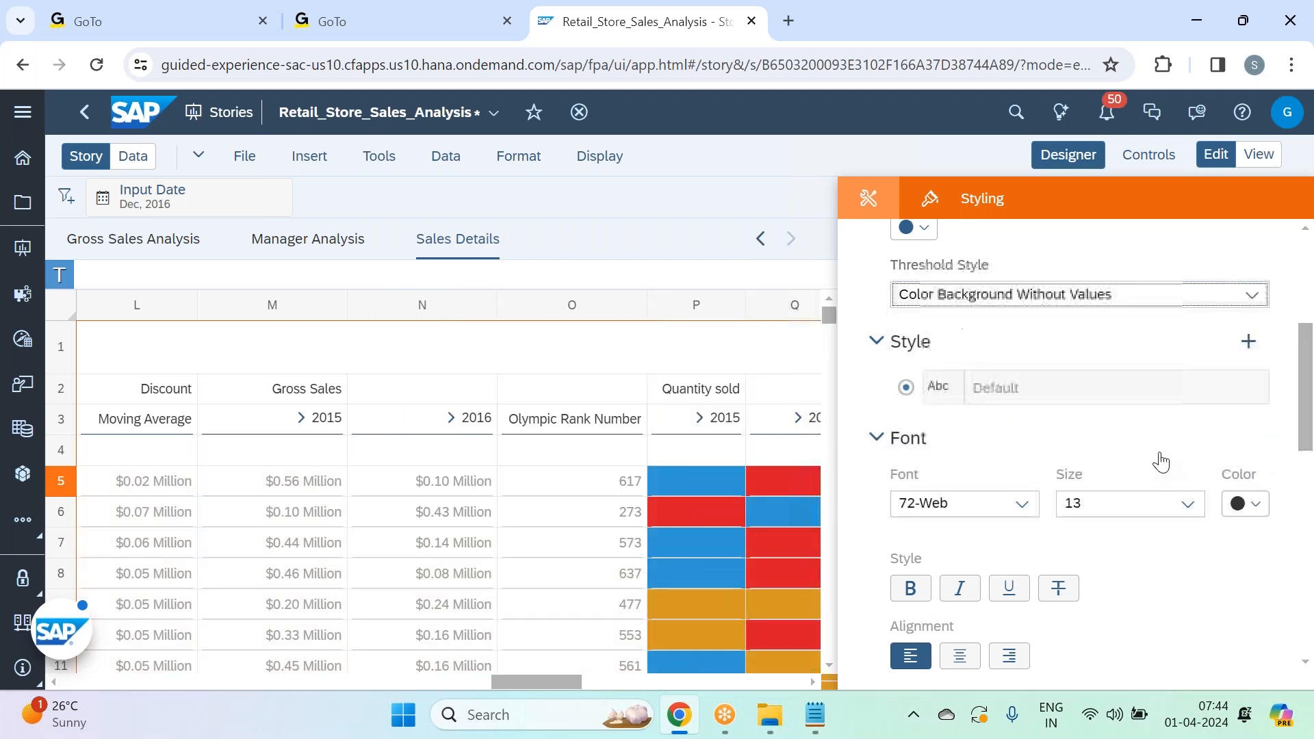
- Return the table's threshold style to Color Values and close the Designer
{"action": "left_click", "coordinate": [1252, 295]}
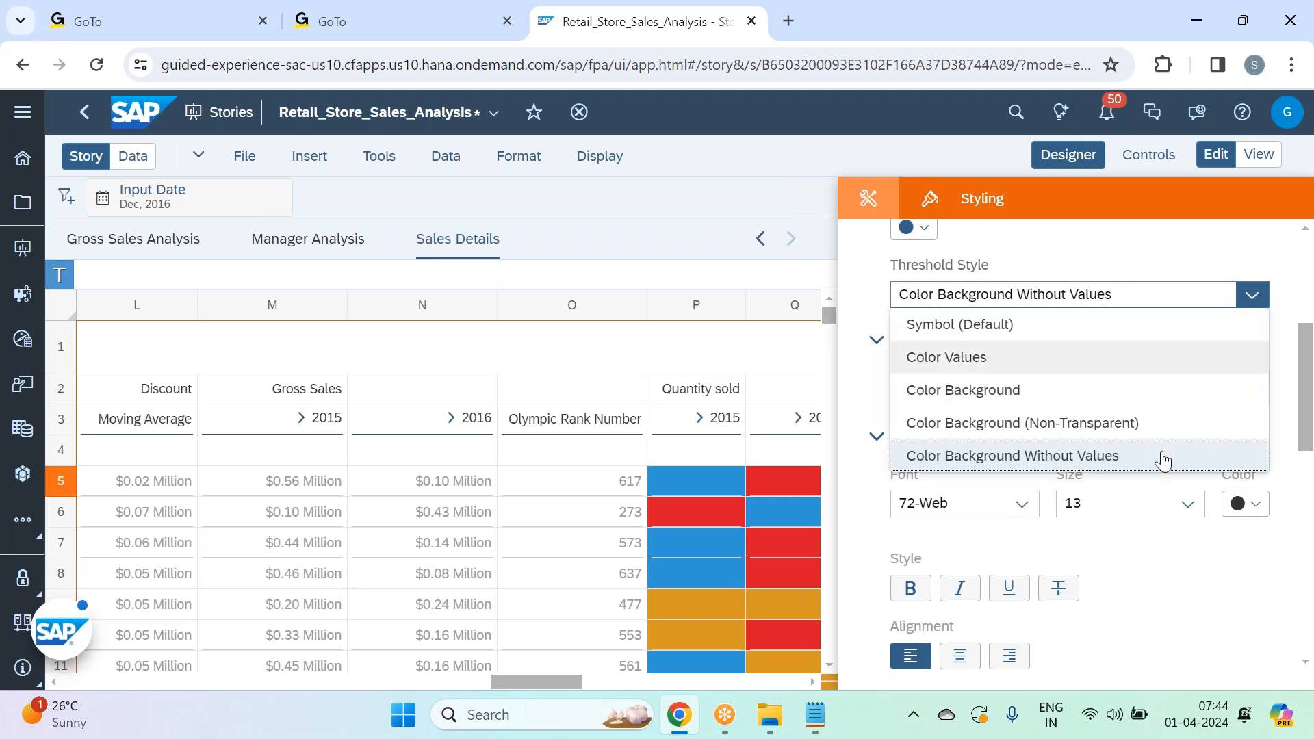
{"action": "left_click", "coordinate": [1062, 368]}
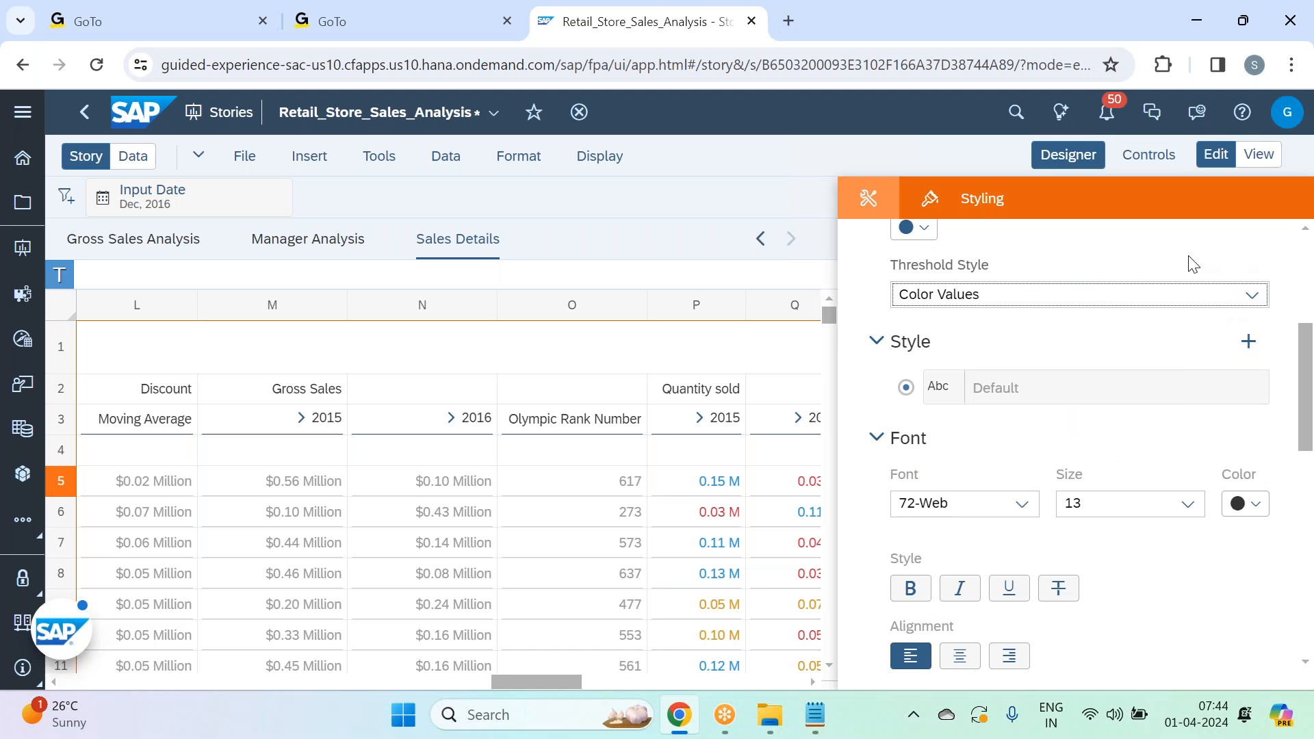
{"action": "left_click", "coordinate": [1069, 159]}
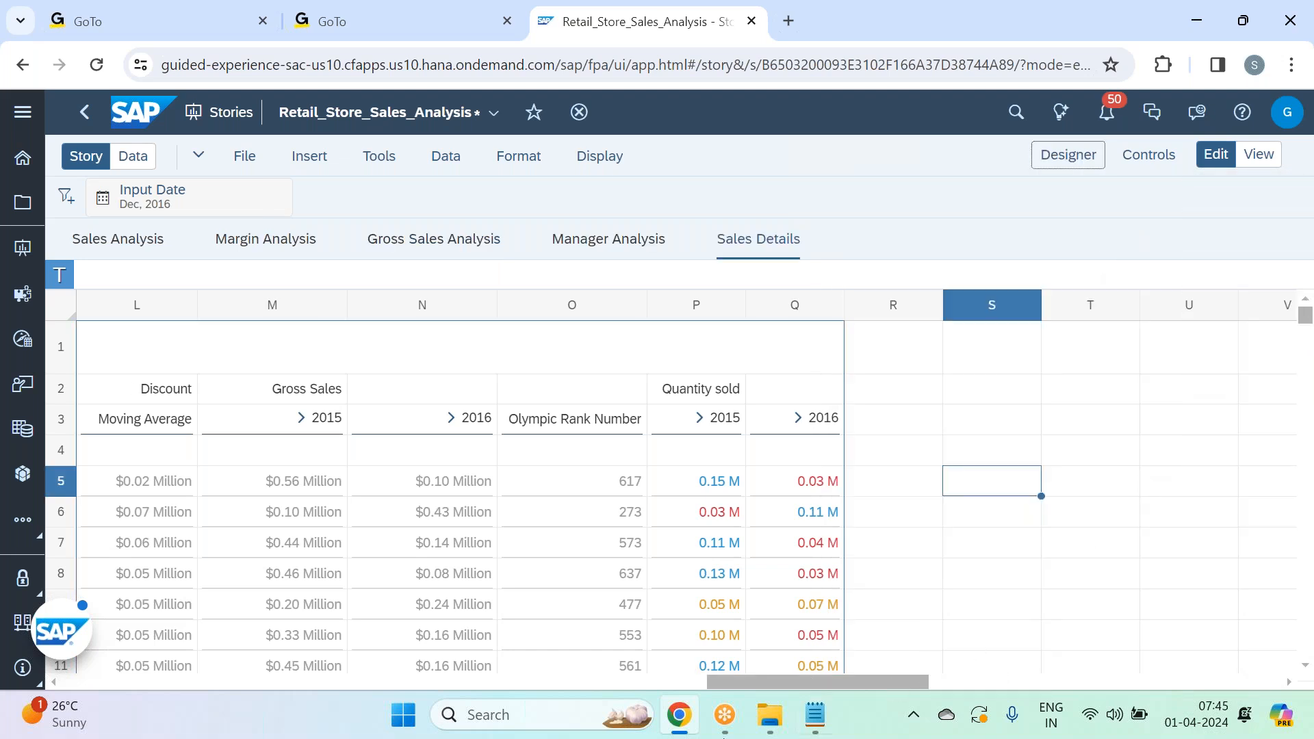
- Check the colored Quantity sold values and save the story
{"action": "left_click_drag", "start_coordinate": [909, 685], "coordinate": [792, 712]}
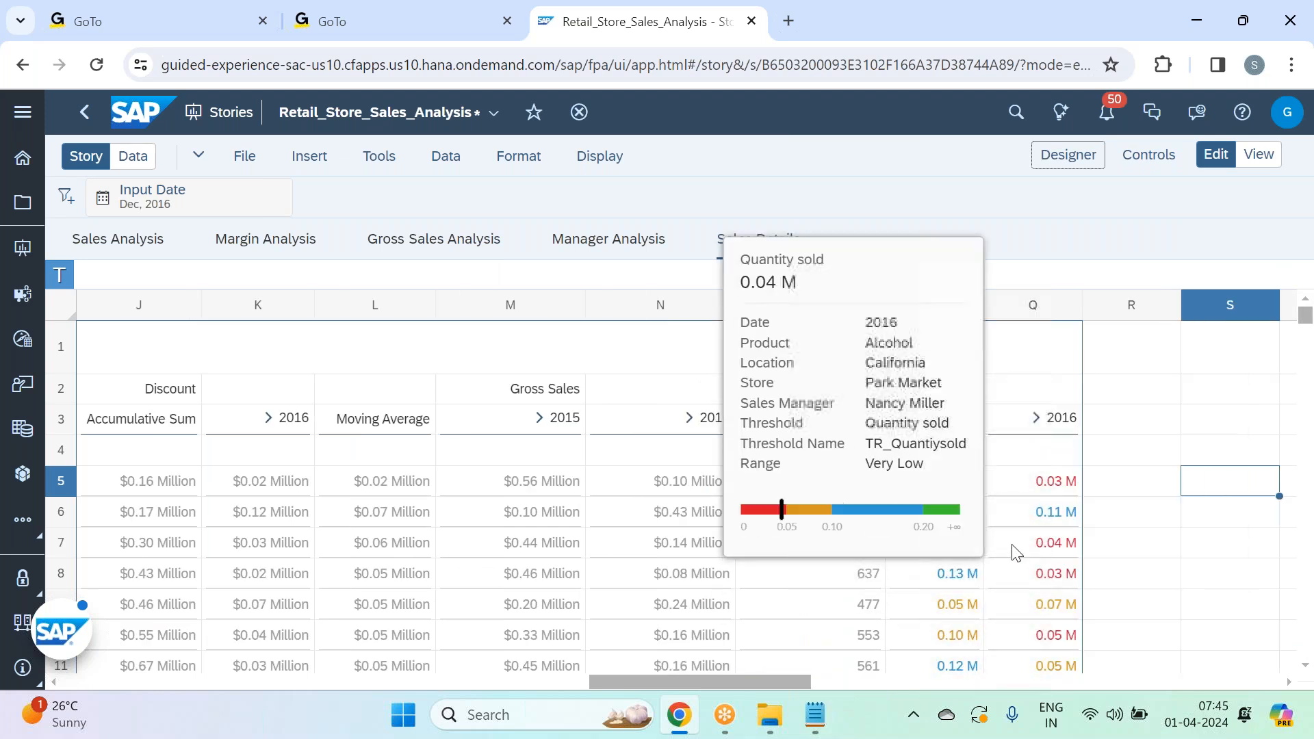
{"action": "left_click", "coordinate": [243, 156]}
{"action": "mouse_move", "coordinate": [258, 219]}
{"action": "left_click", "coordinate": [490, 220]}
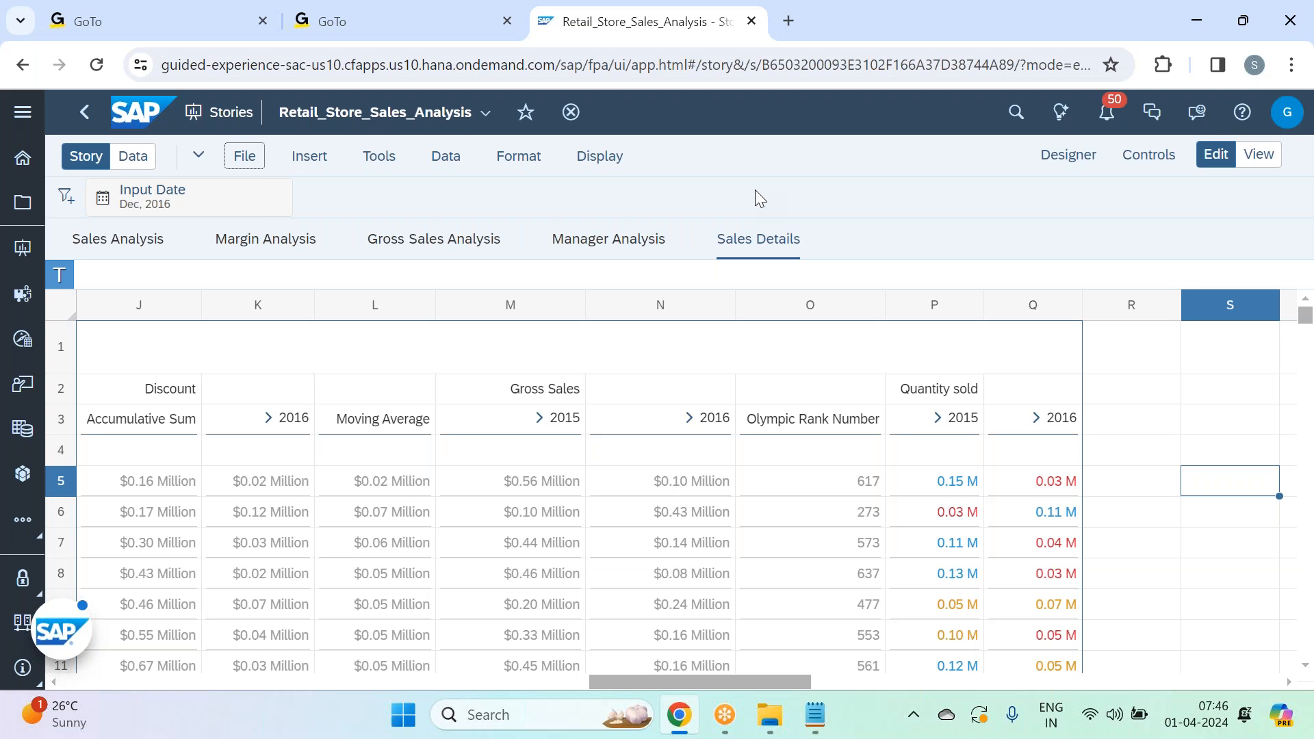
- Add a new canvas page after Sales Details and rename it Location Analysis
{"action": "mouse_move", "coordinate": [798, 241]}
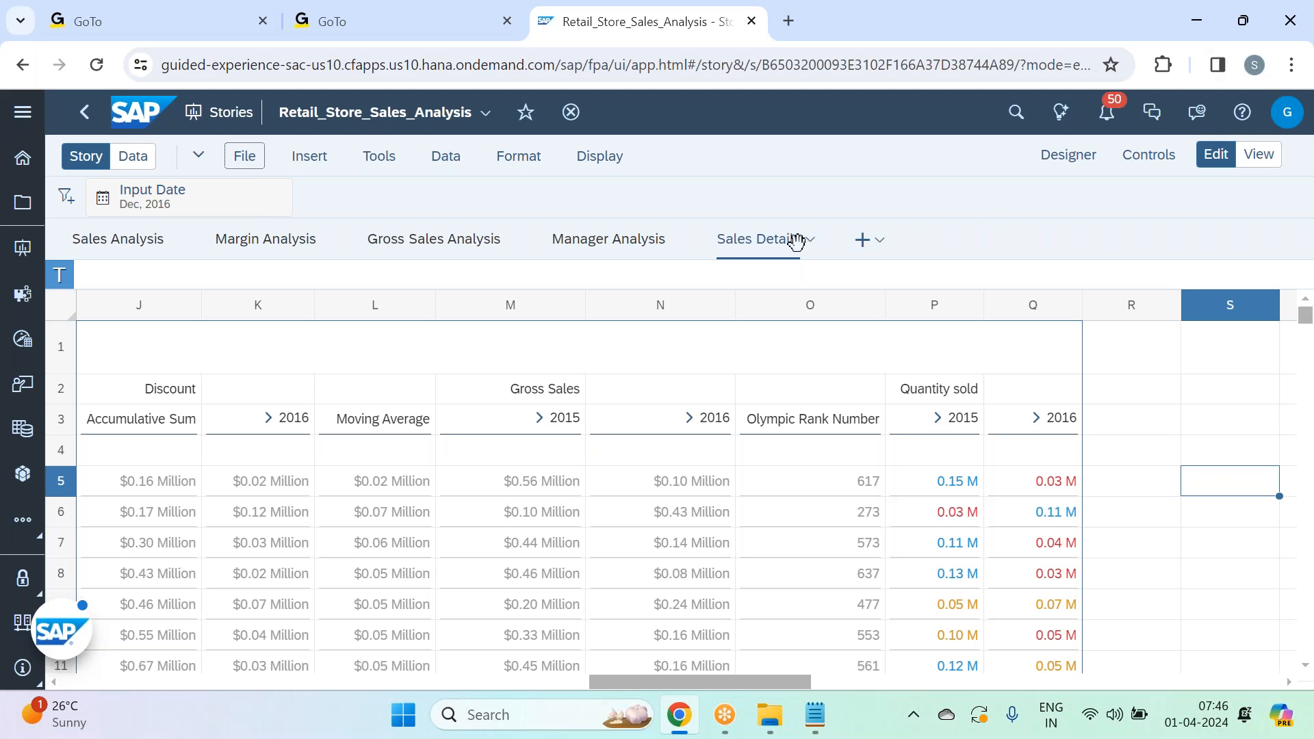
{"action": "left_click", "coordinate": [871, 241]}
{"action": "left_click", "coordinate": [904, 304]}
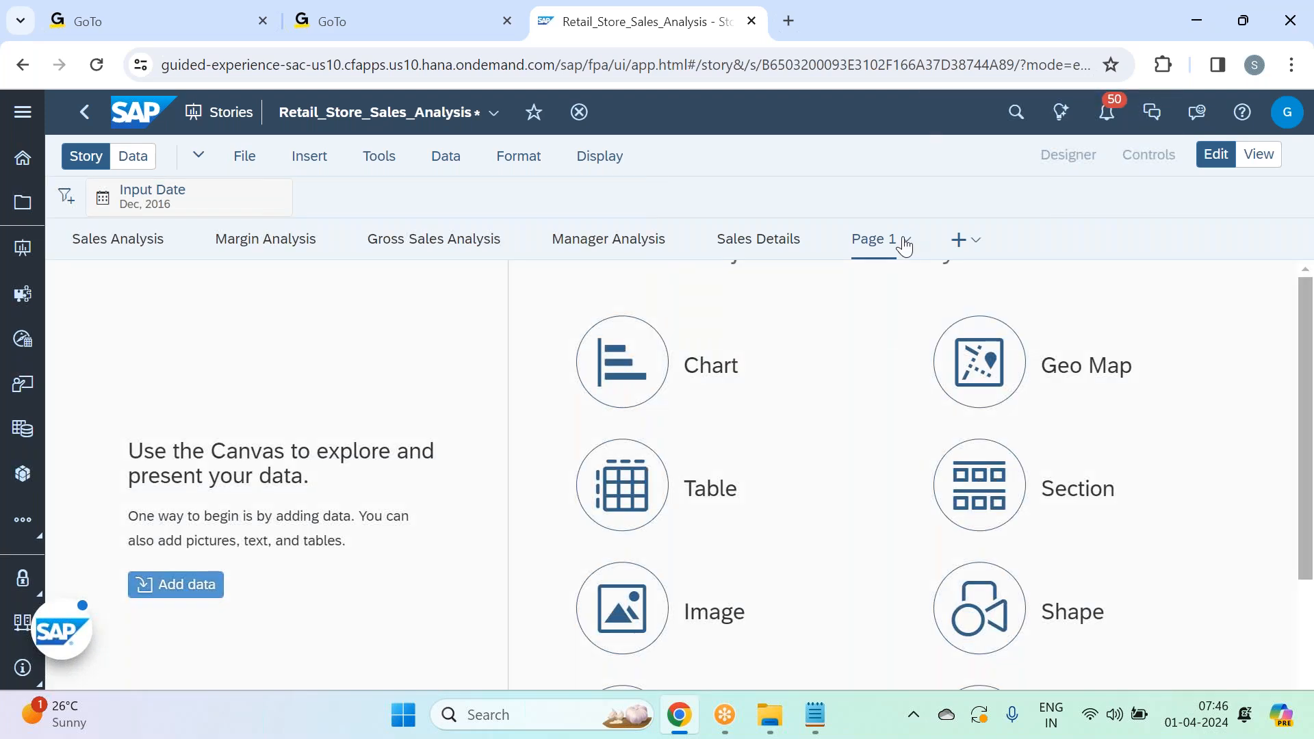
{"action": "left_click", "coordinate": [905, 242]}
{"action": "left_click", "coordinate": [882, 373]}
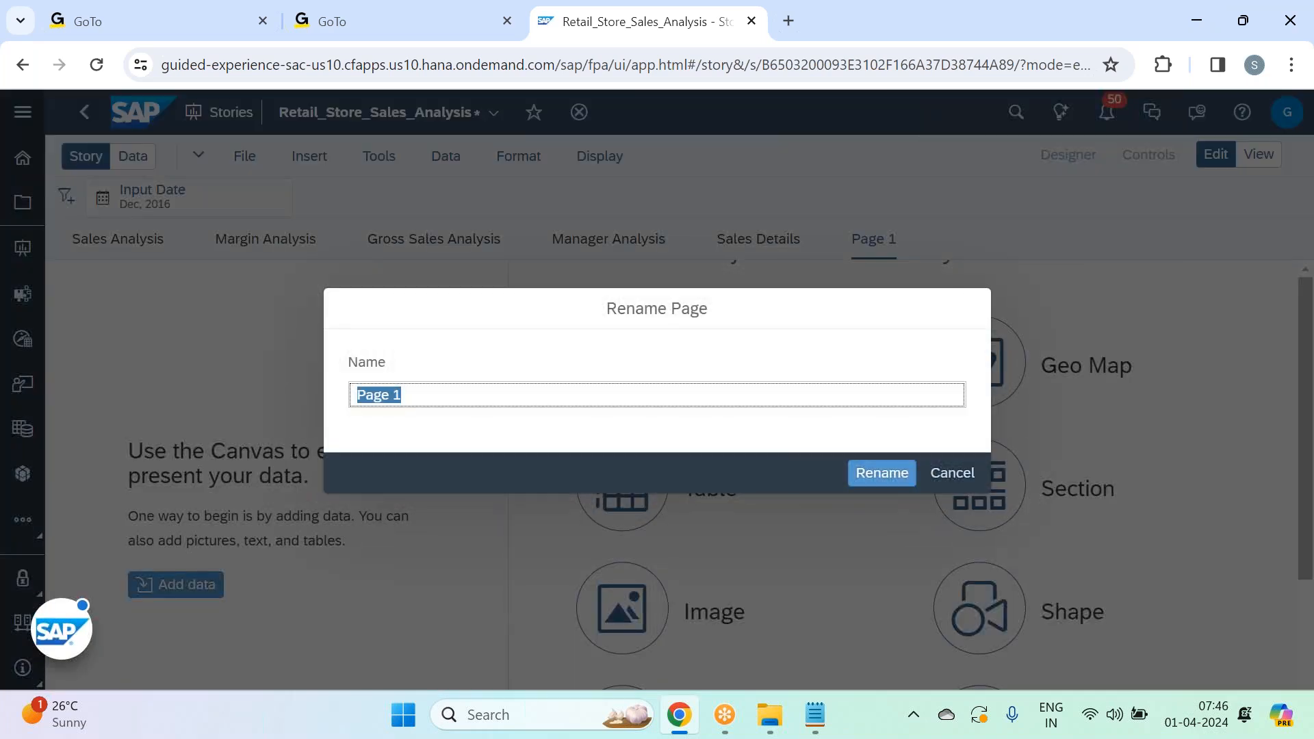
{"action": "type", "text": "Location Analysis"}
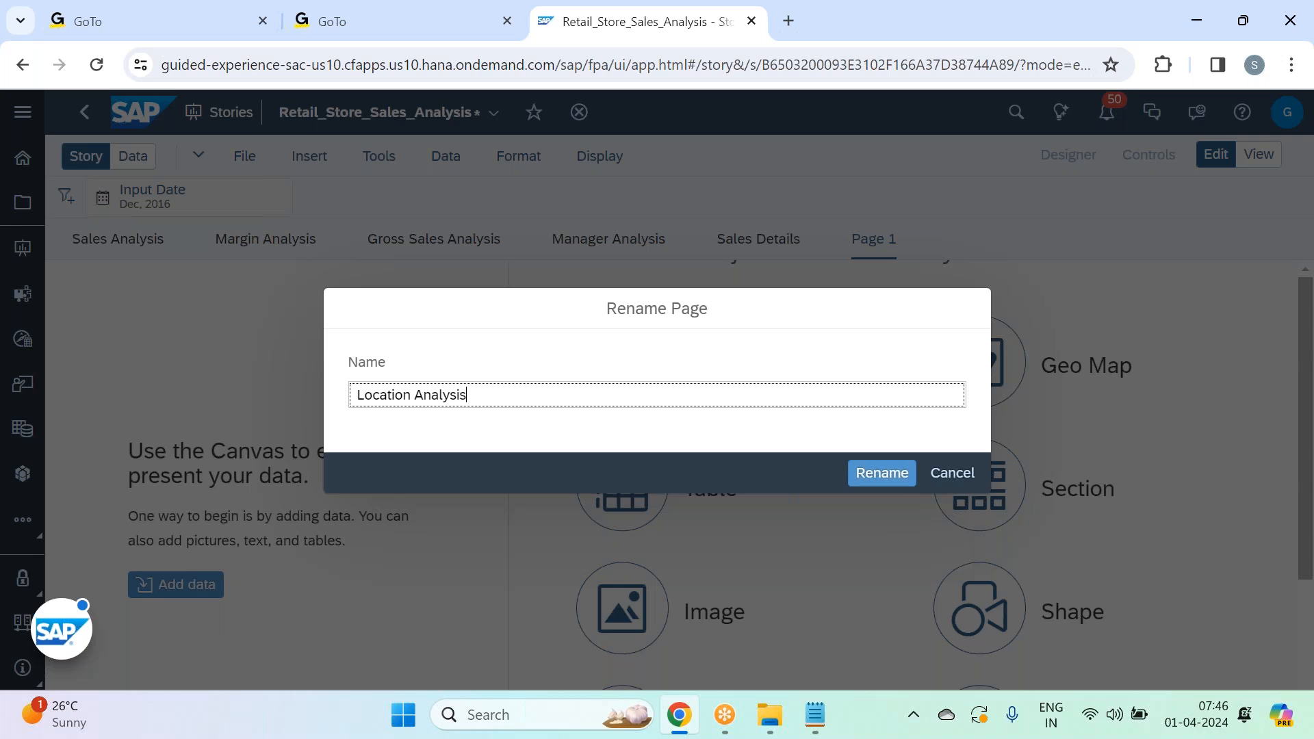
{"action": "key", "text": "Return"}
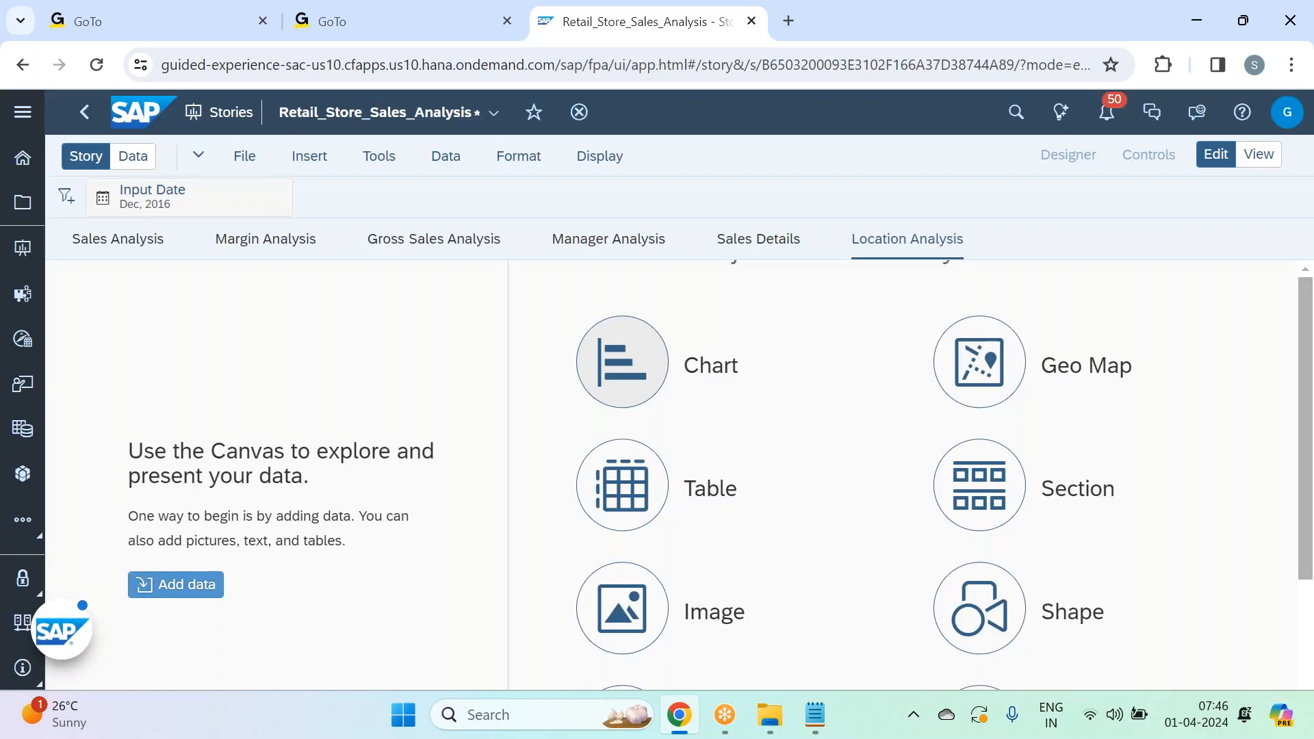
- Save the story with the new Location Analysis page
{"action": "left_click", "coordinate": [244, 156]}
{"action": "mouse_move", "coordinate": [288, 216]}
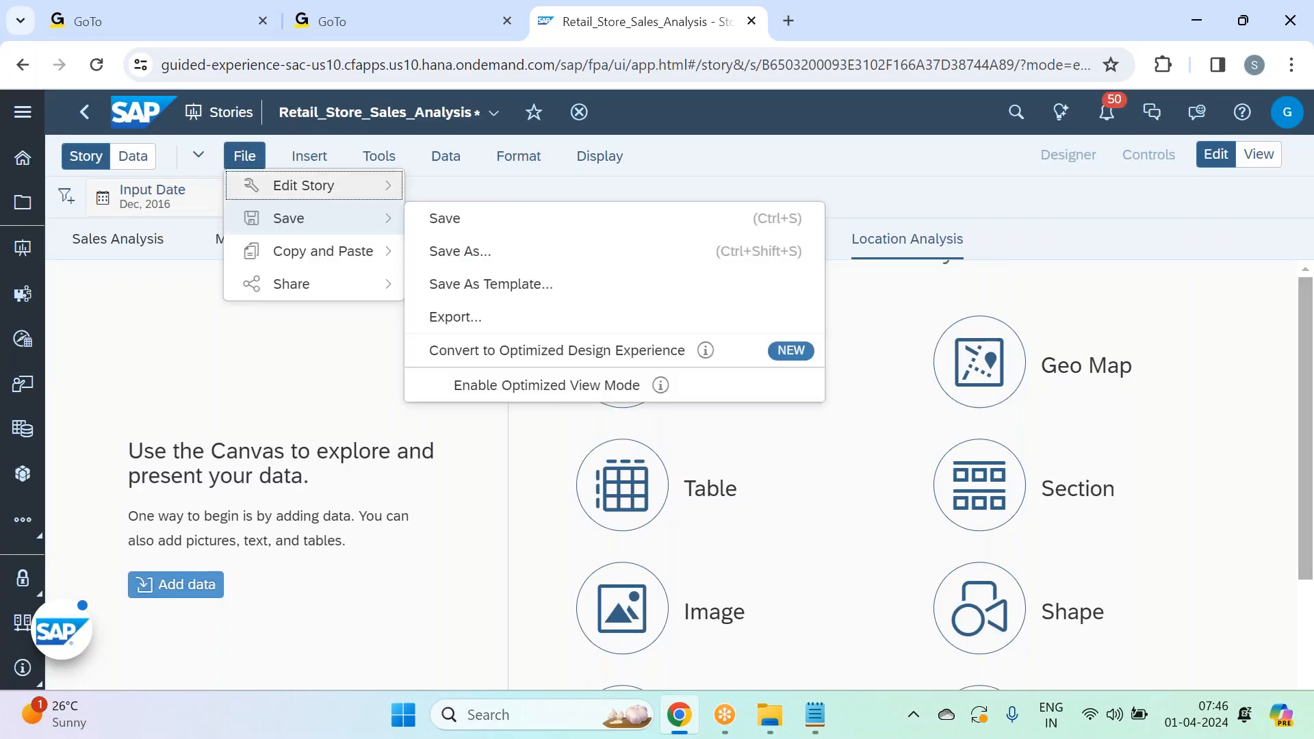
{"action": "left_click", "coordinate": [446, 216]}
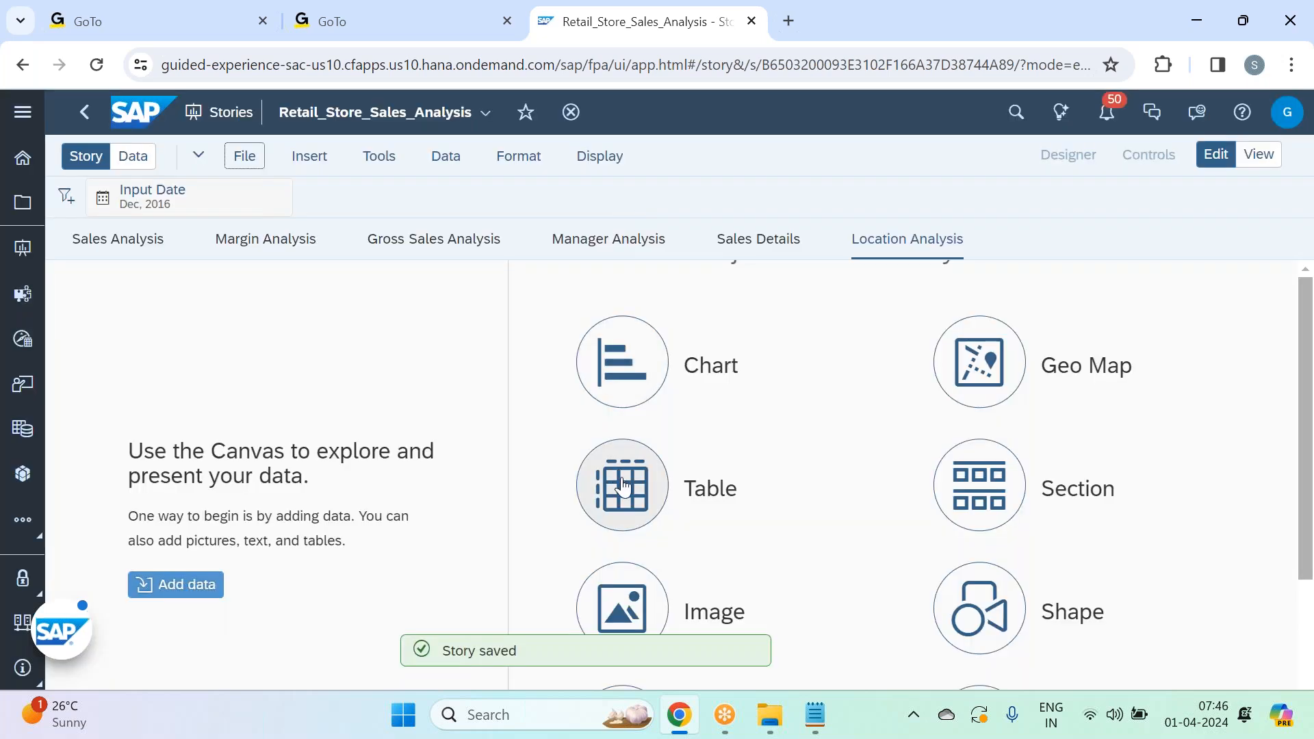
- Insert a chart on the Location Analysis page, shrink it to a small tile, and change its type to Pie
{"action": "left_click", "coordinate": [629, 371]}
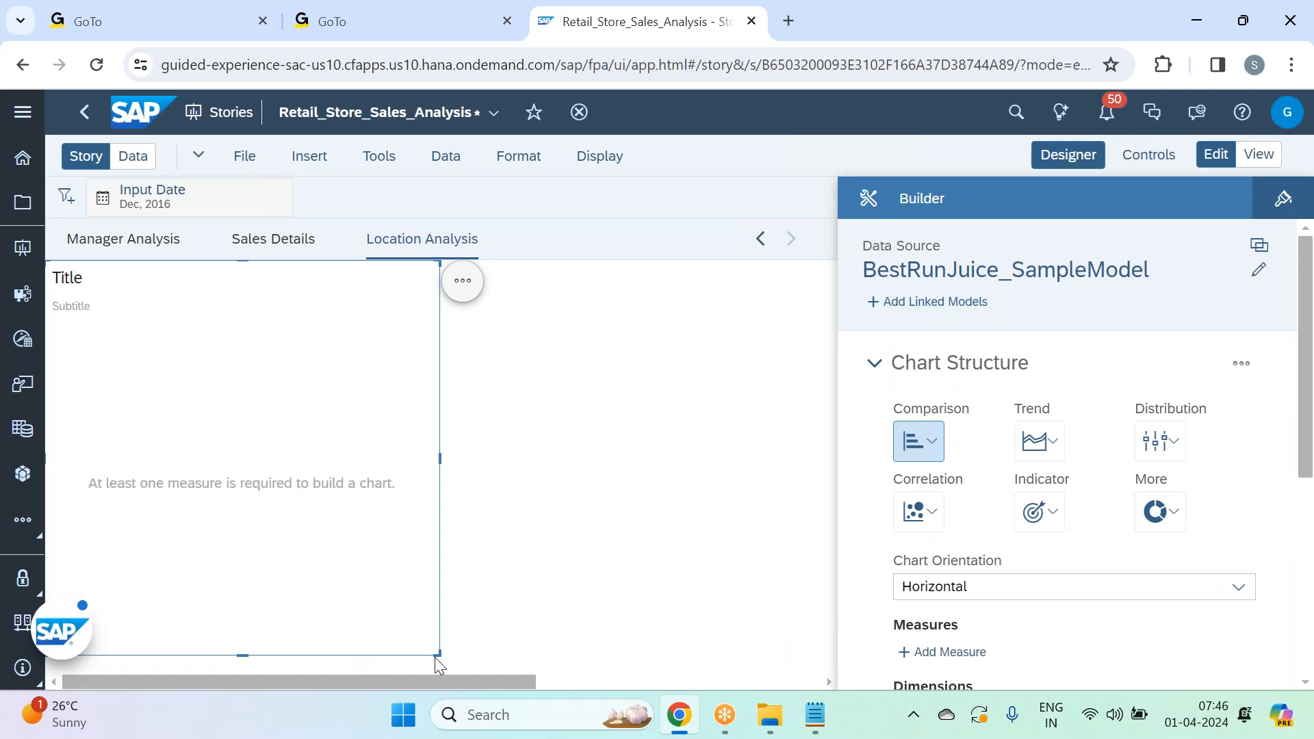
{"action": "left_click_drag", "start_coordinate": [437, 655], "coordinate": [273, 507]}
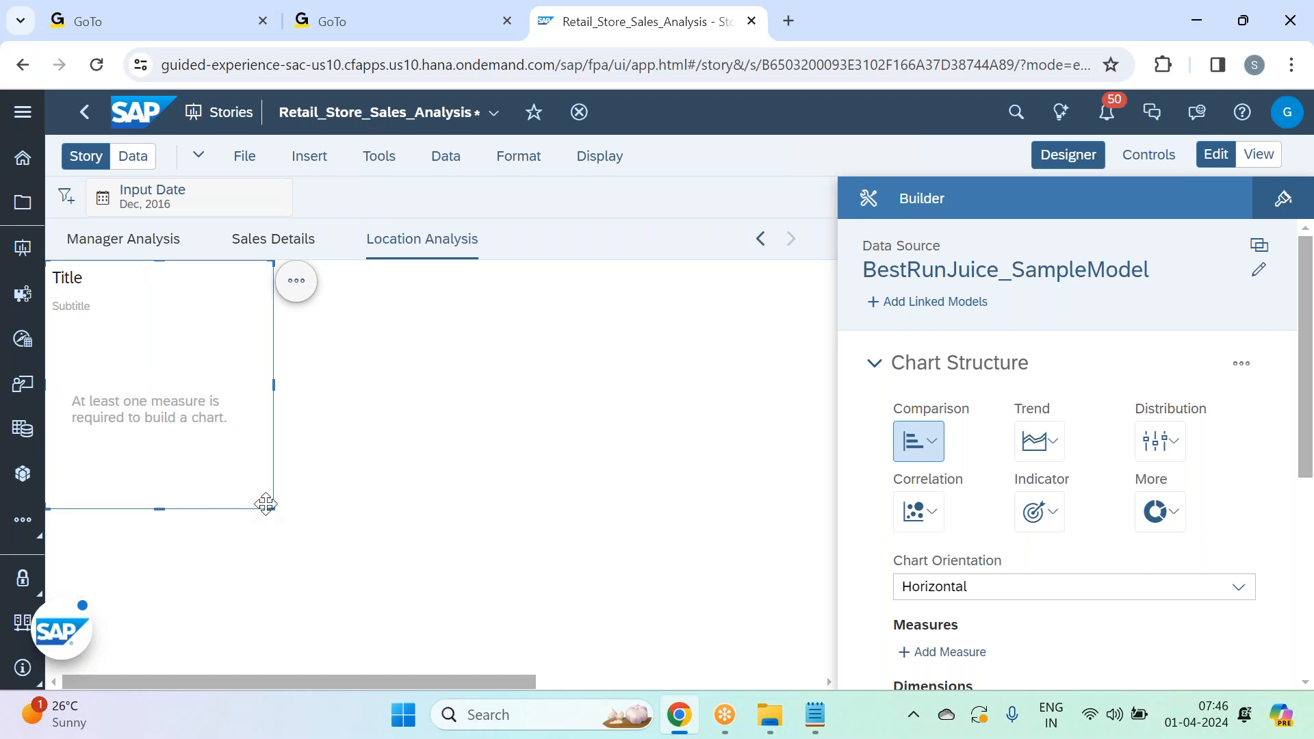
{"action": "scroll", "coordinate": [1086, 389], "scroll_direction": "down", "scroll_amount": 2}
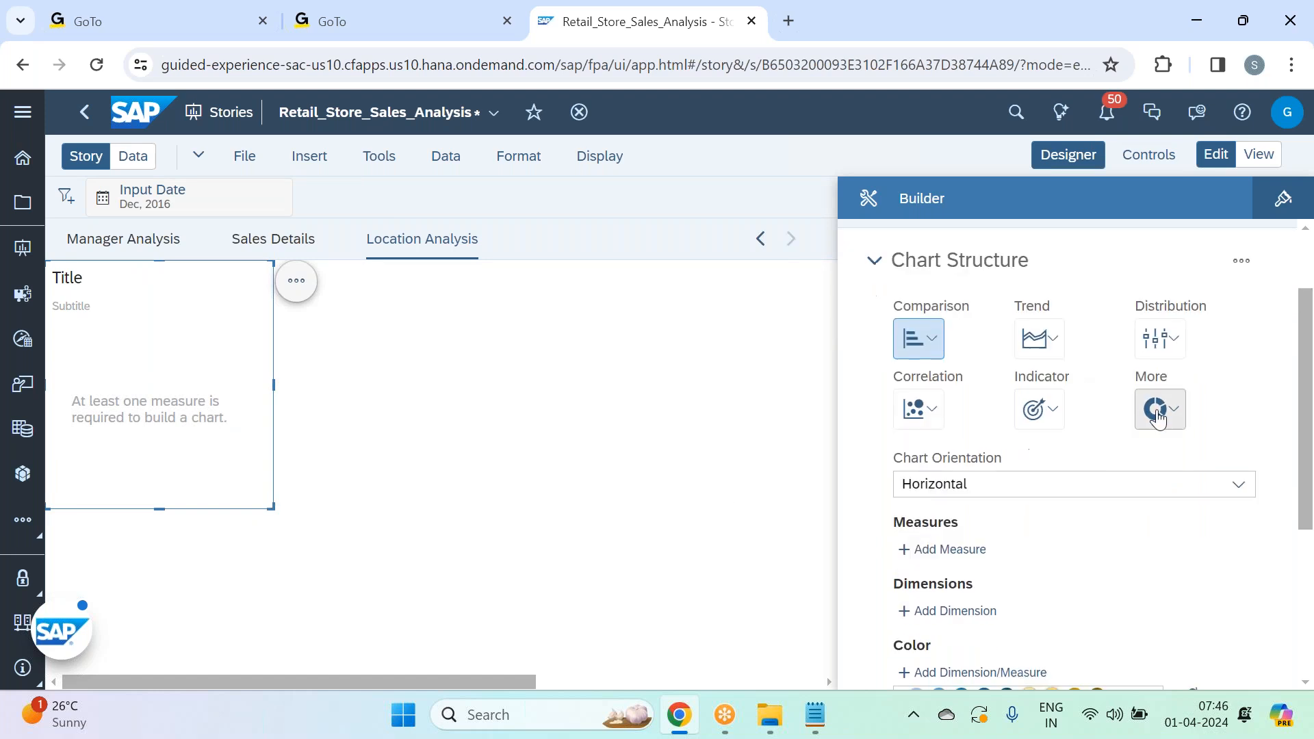
{"action": "left_click", "coordinate": [1159, 414]}
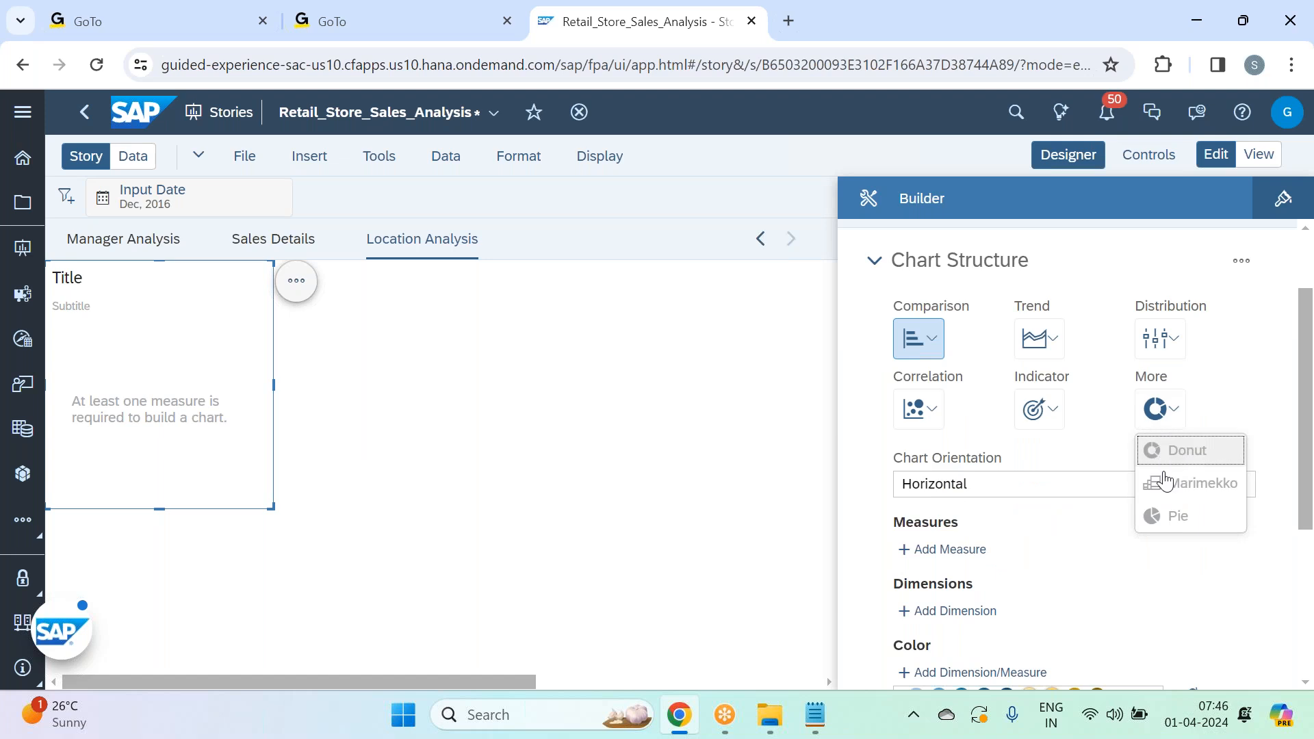
{"action": "left_click", "coordinate": [1173, 515]}
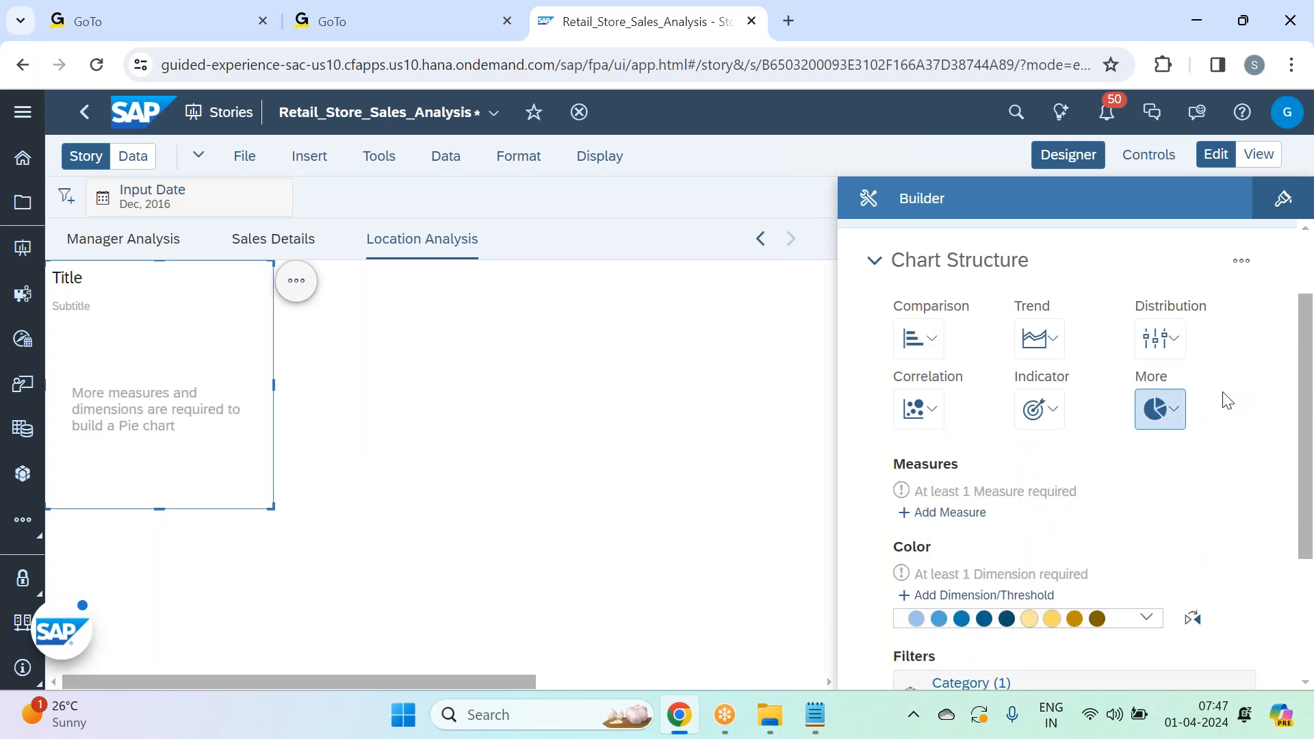
- Start a new calculation for the pie chart's measure as a Calculated Measure named Net Sales
{"action": "scroll", "coordinate": [1048, 390], "scroll_direction": "down", "scroll_amount": 2}
{"action": "left_click", "coordinate": [964, 411]}
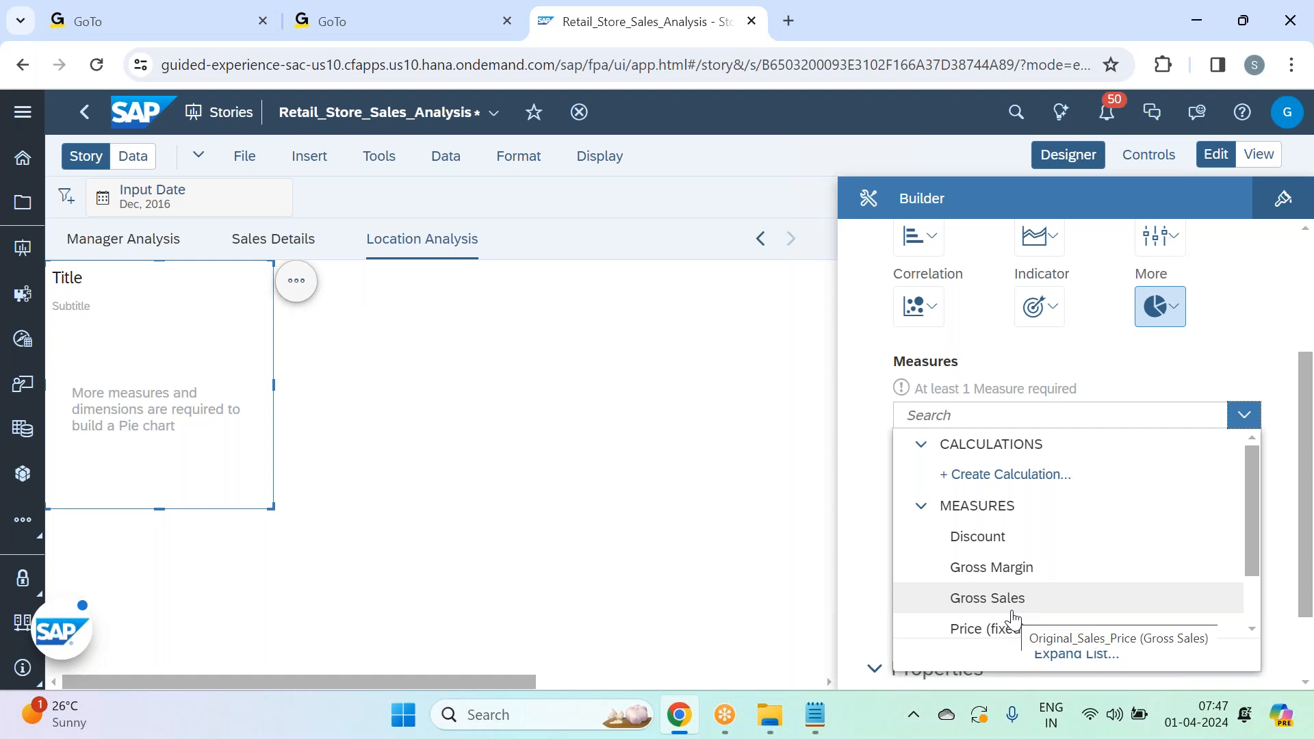
{"action": "left_click", "coordinate": [1008, 481]}
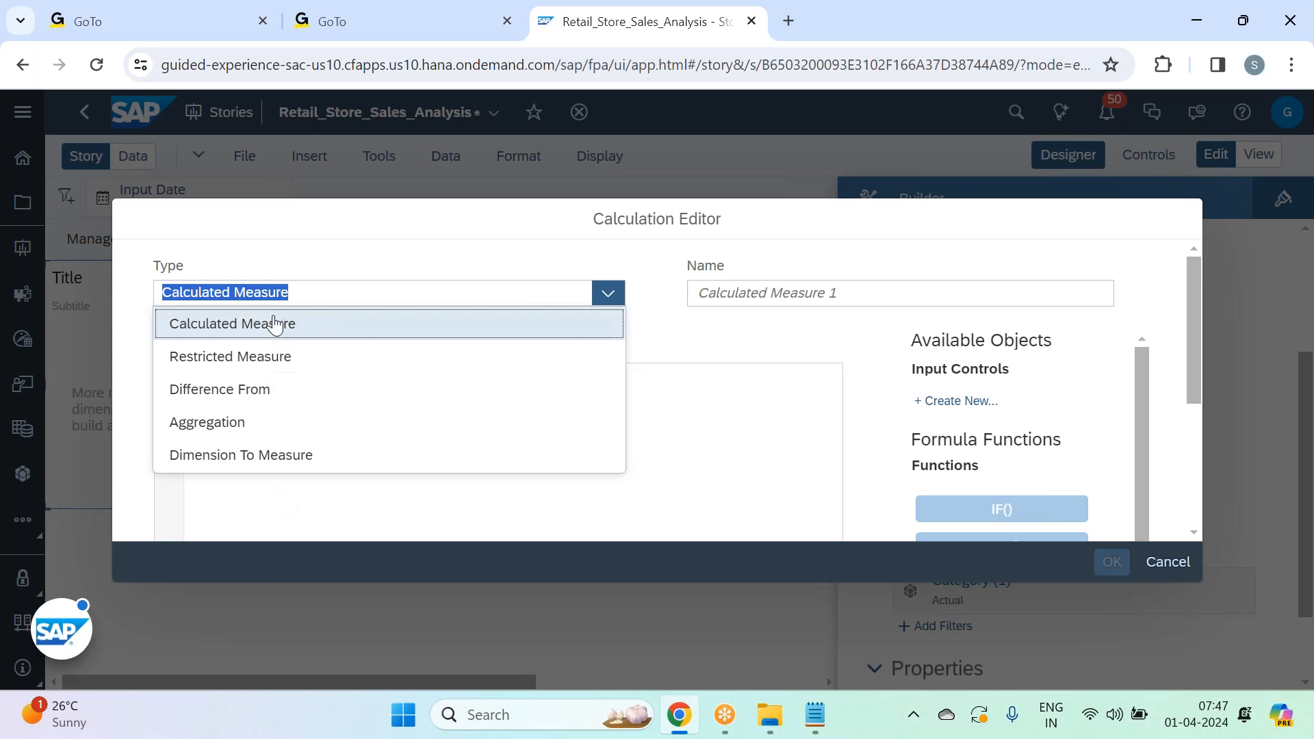
{"action": "left_click", "coordinate": [317, 326]}
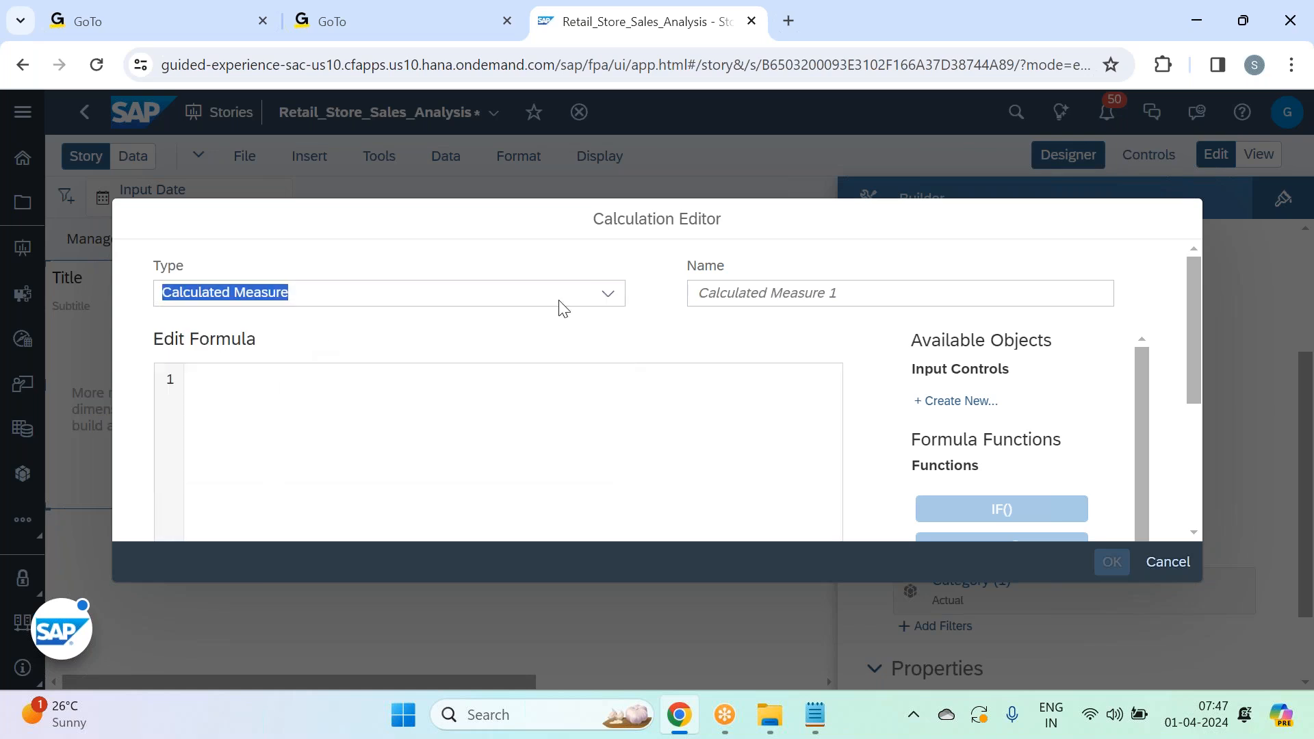
{"action": "left_click", "coordinate": [923, 298]}
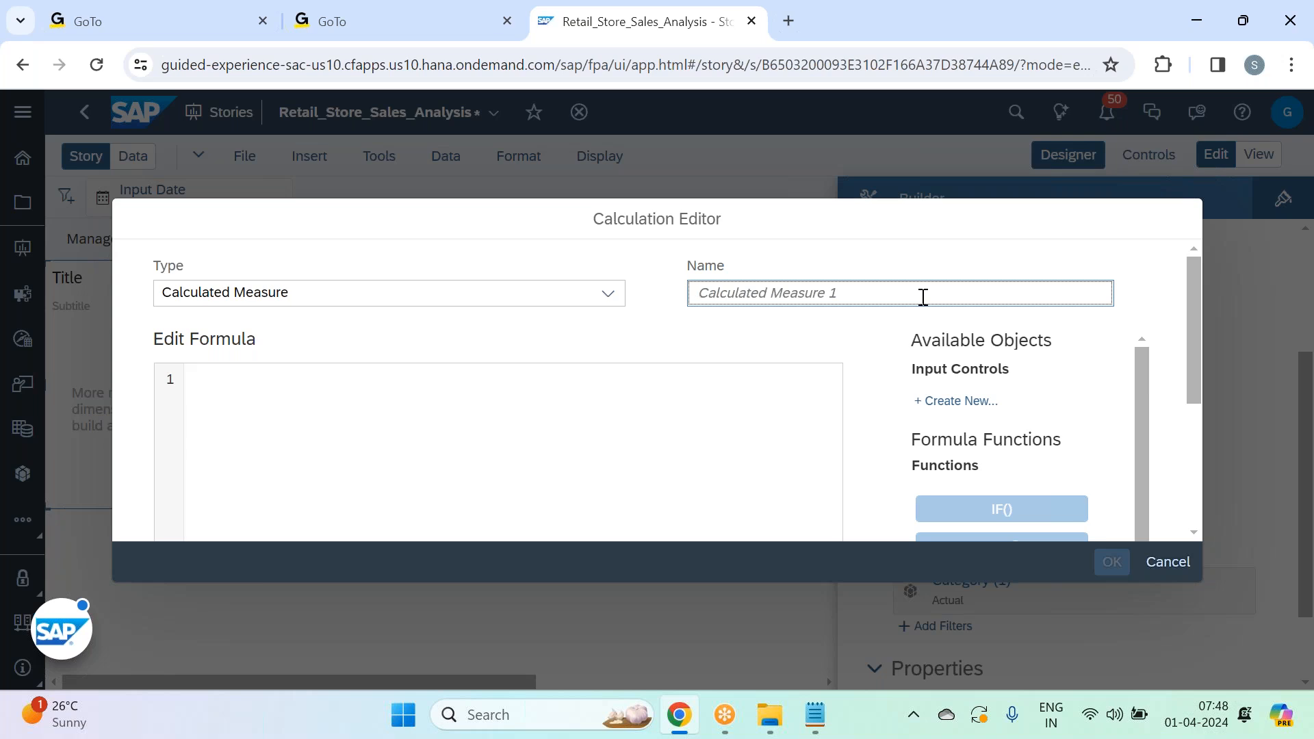
{"action": "type", "text": "Net Sales"}
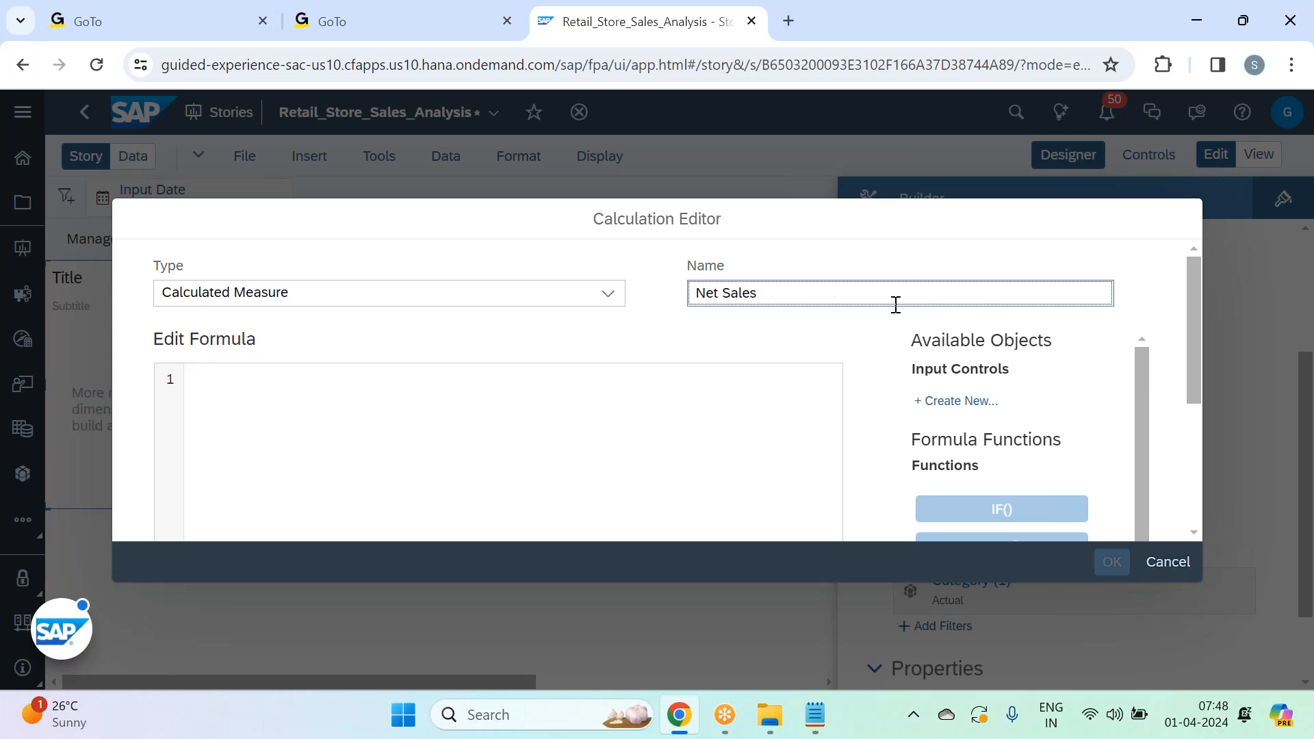
- Define the Net Sales formula as Gross Sales (Original_Sales_Price) minus Discount and confirm the calculation
{"action": "left_click", "coordinate": [606, 496]}
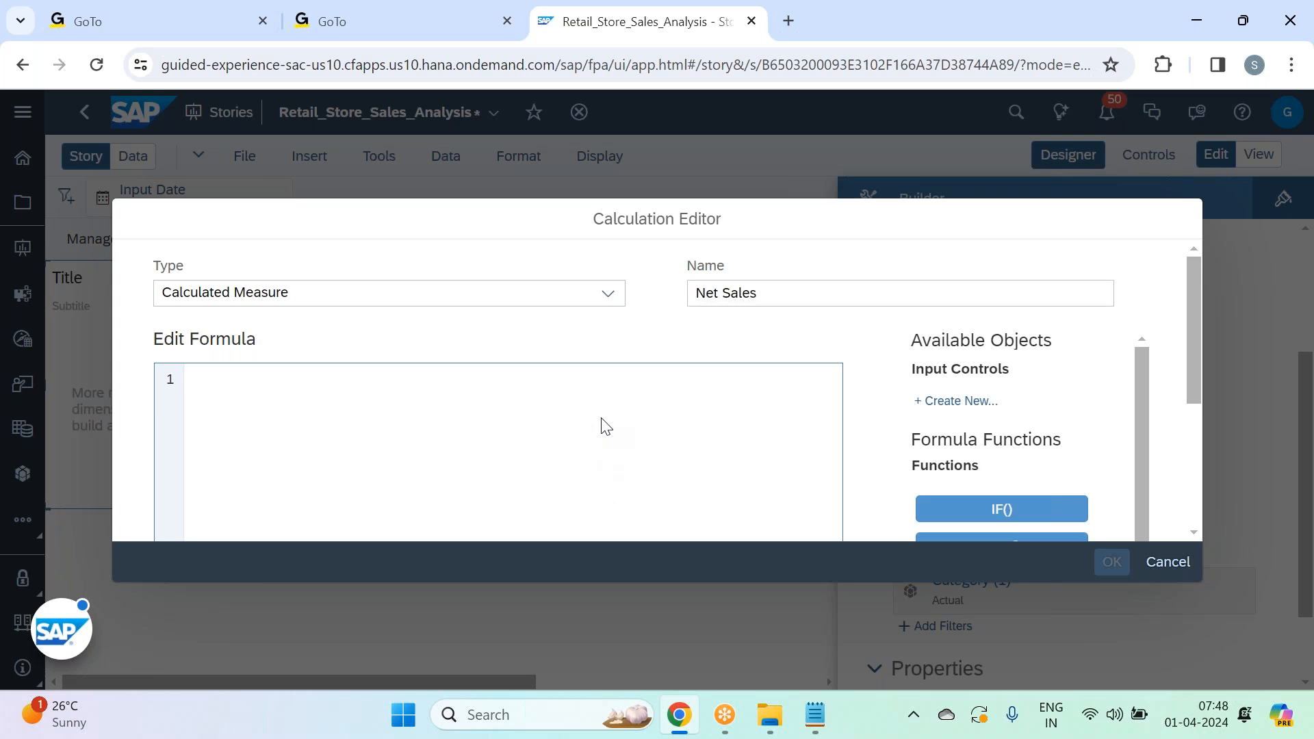
{"action": "type", "text": "gross"}
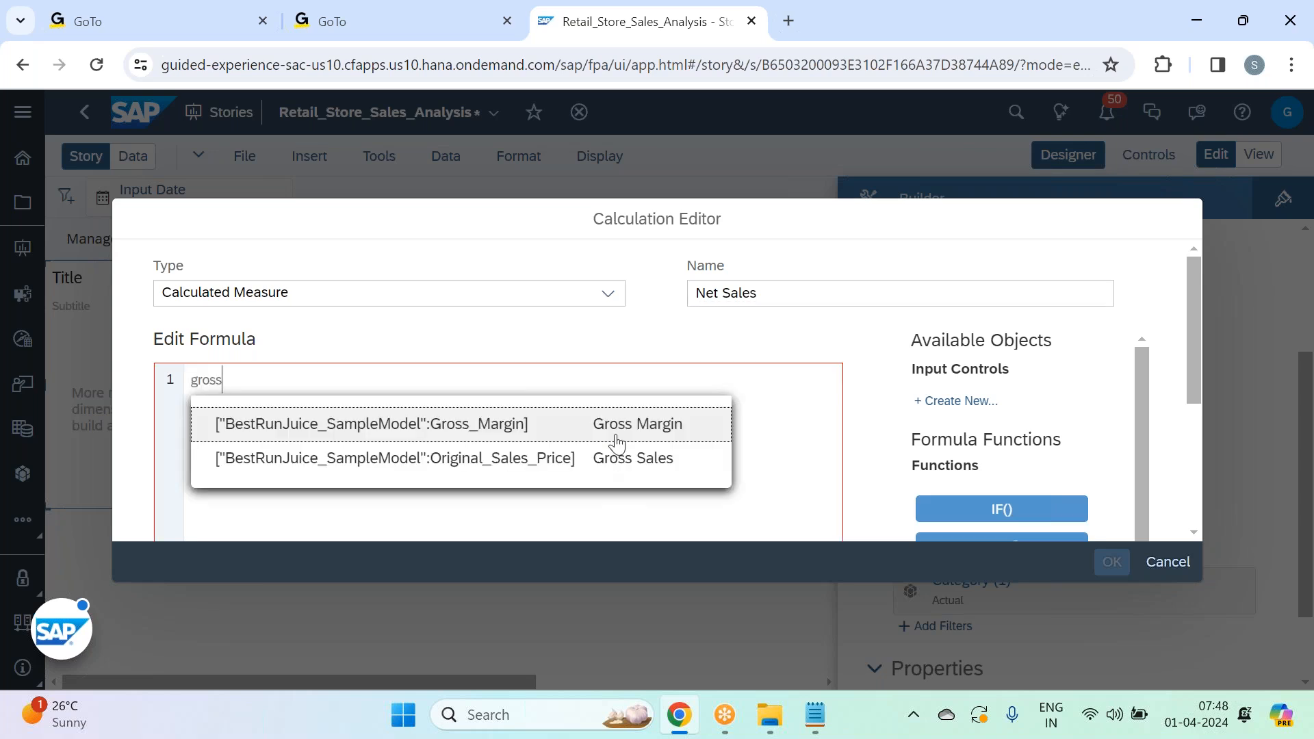
{"action": "left_click", "coordinate": [638, 468]}
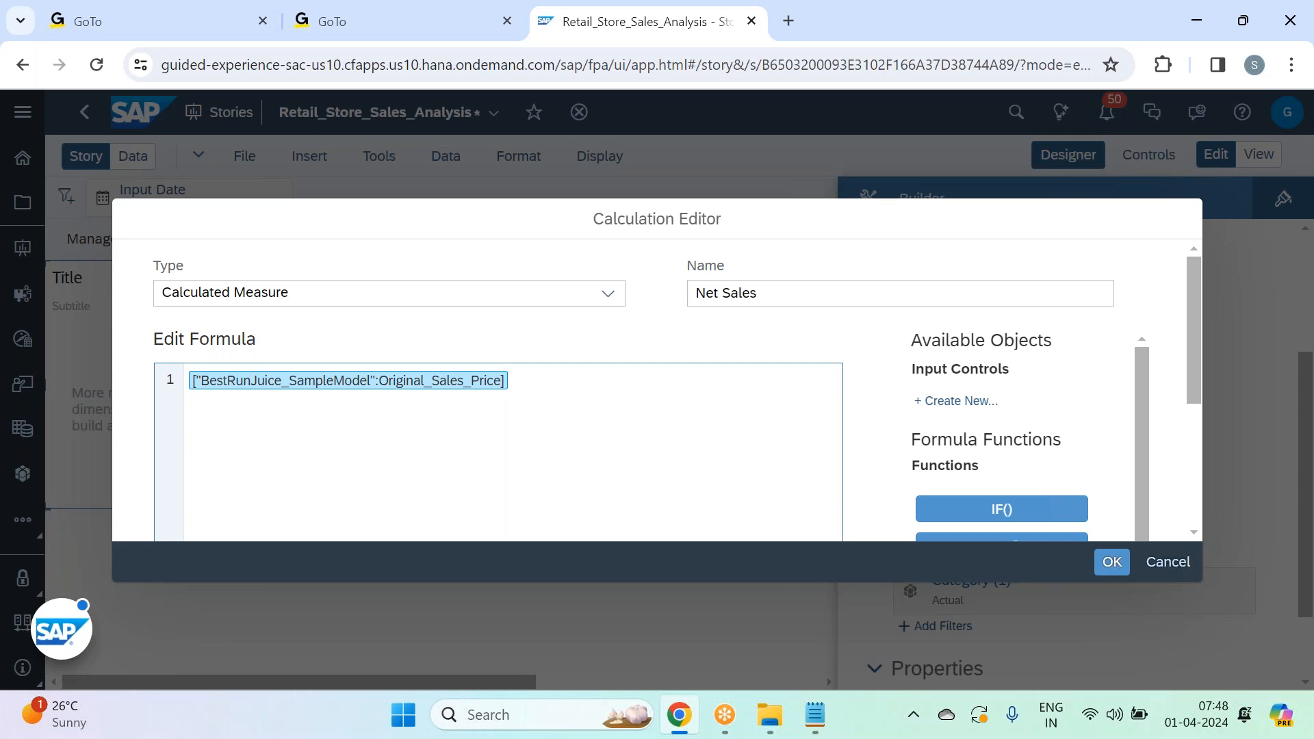
{"action": "type", "text": "-"}
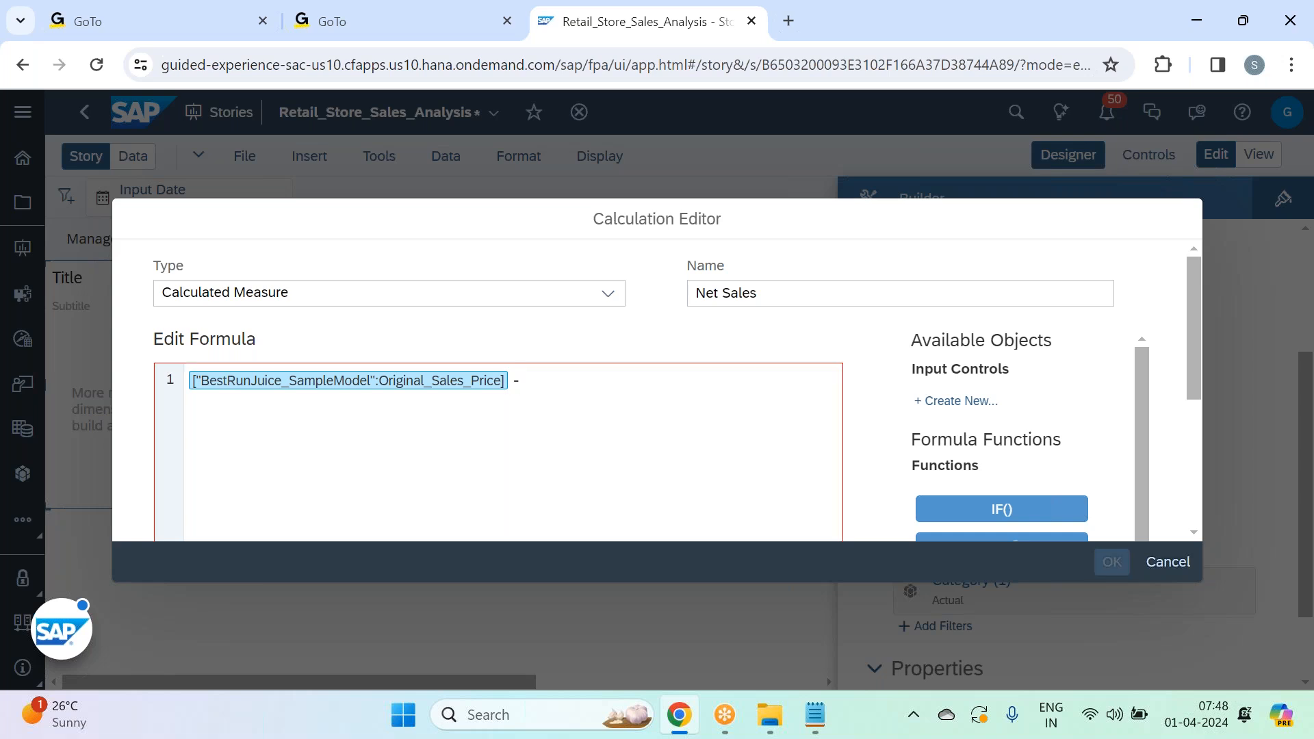
{"action": "type", "text": " dis"}
{"action": "left_click", "coordinate": [755, 423]}
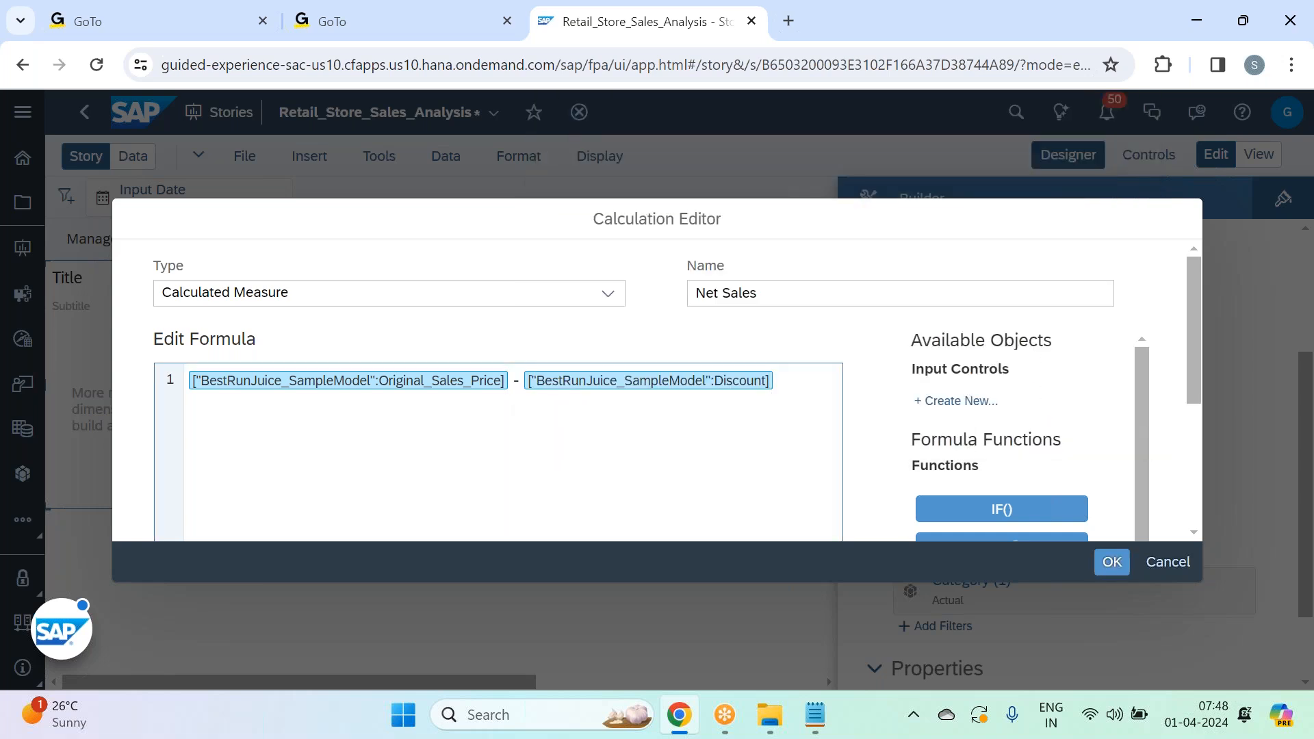
{"action": "left_click", "coordinate": [1110, 562]}
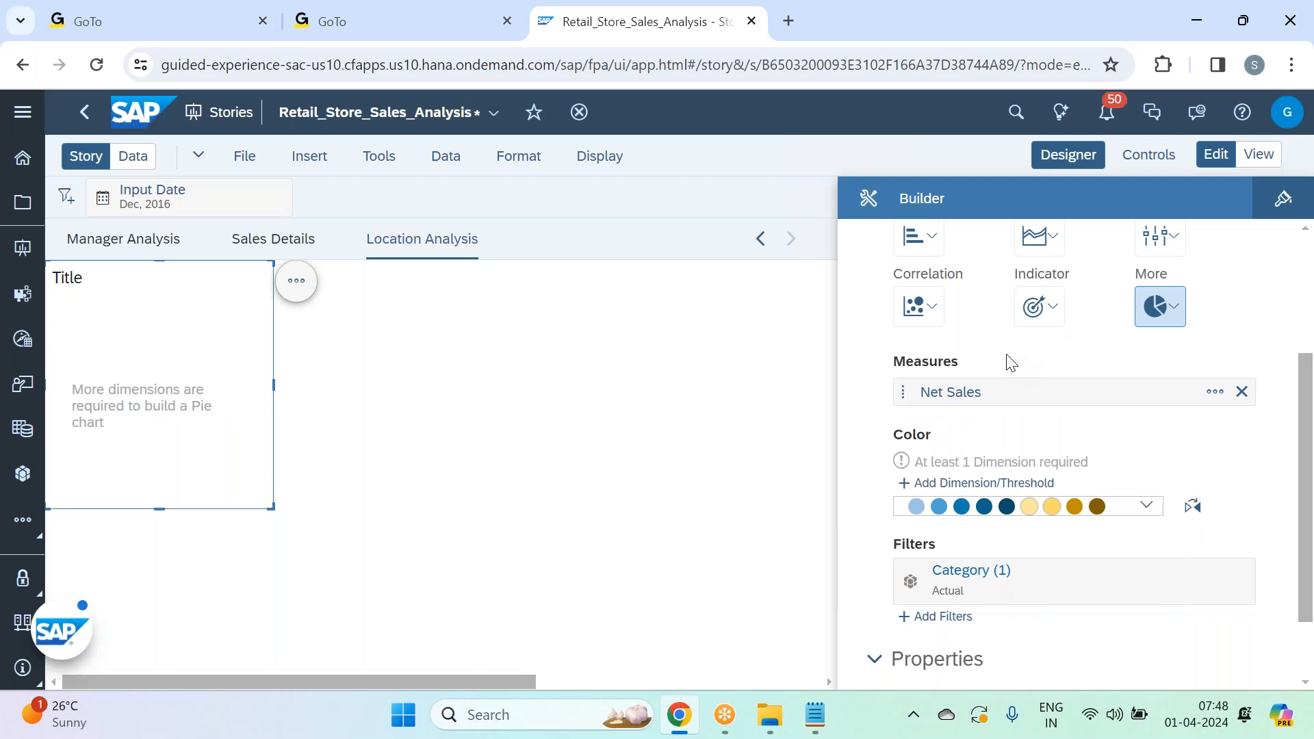
- Color the pie chart by the Location dimension and apply the standard palette starting with blue, orange and green
{"action": "left_click", "coordinate": [969, 483]}
{"action": "scroll", "coordinate": [1018, 609], "scroll_direction": "down", "scroll_amount": 2}
{"action": "left_click", "coordinate": [1023, 569]}
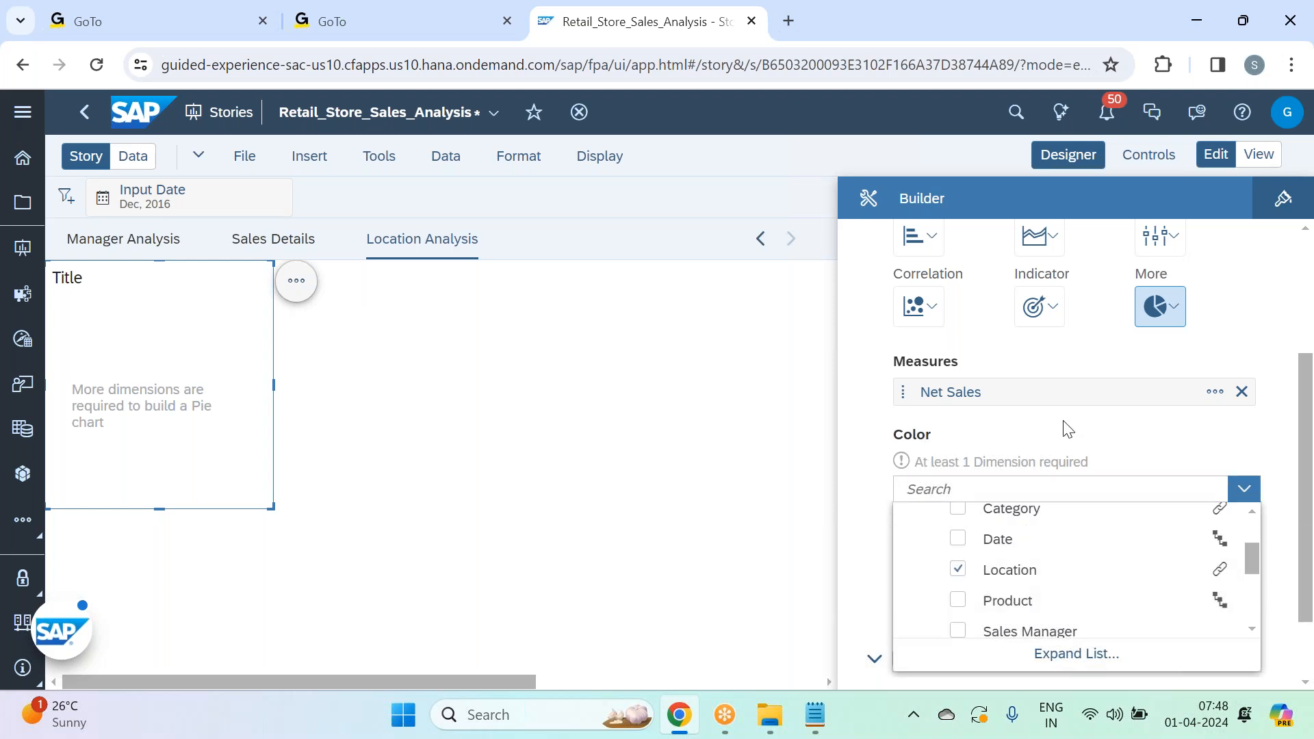
{"action": "left_click", "coordinate": [1066, 431]}
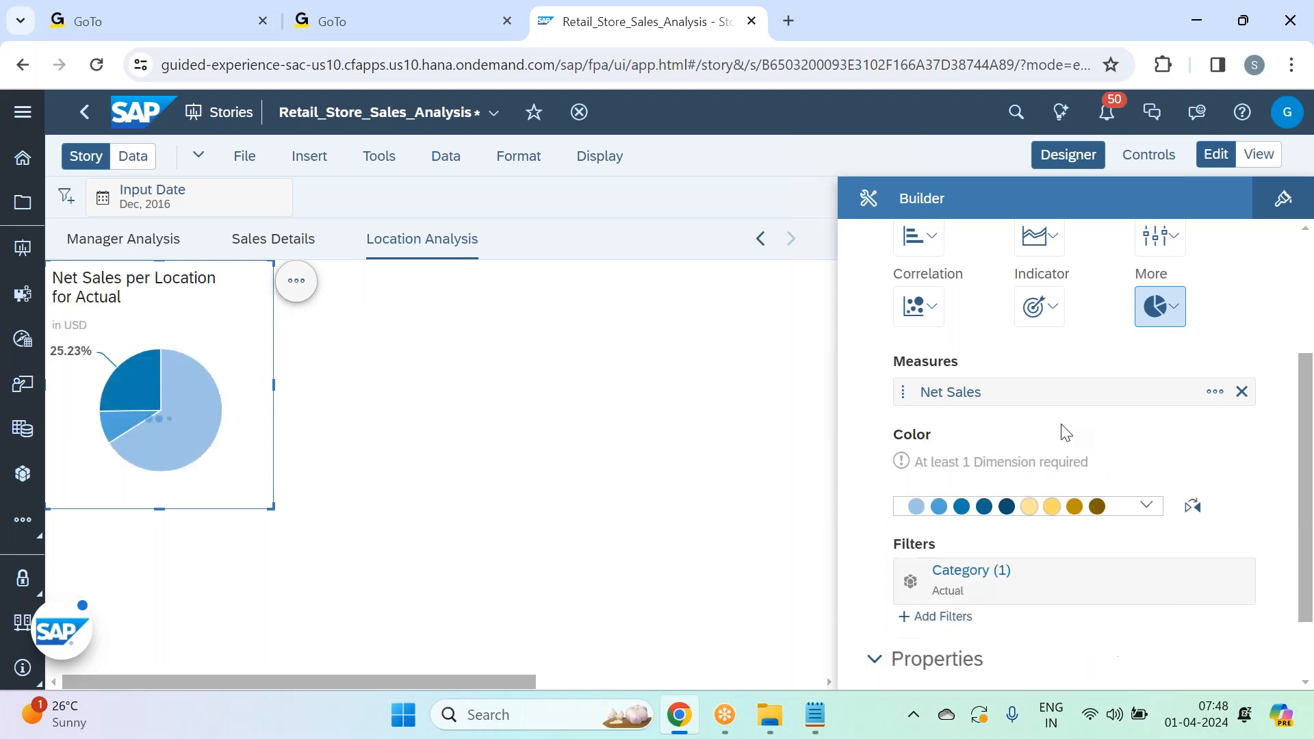
{"action": "left_click", "coordinate": [1149, 520]}
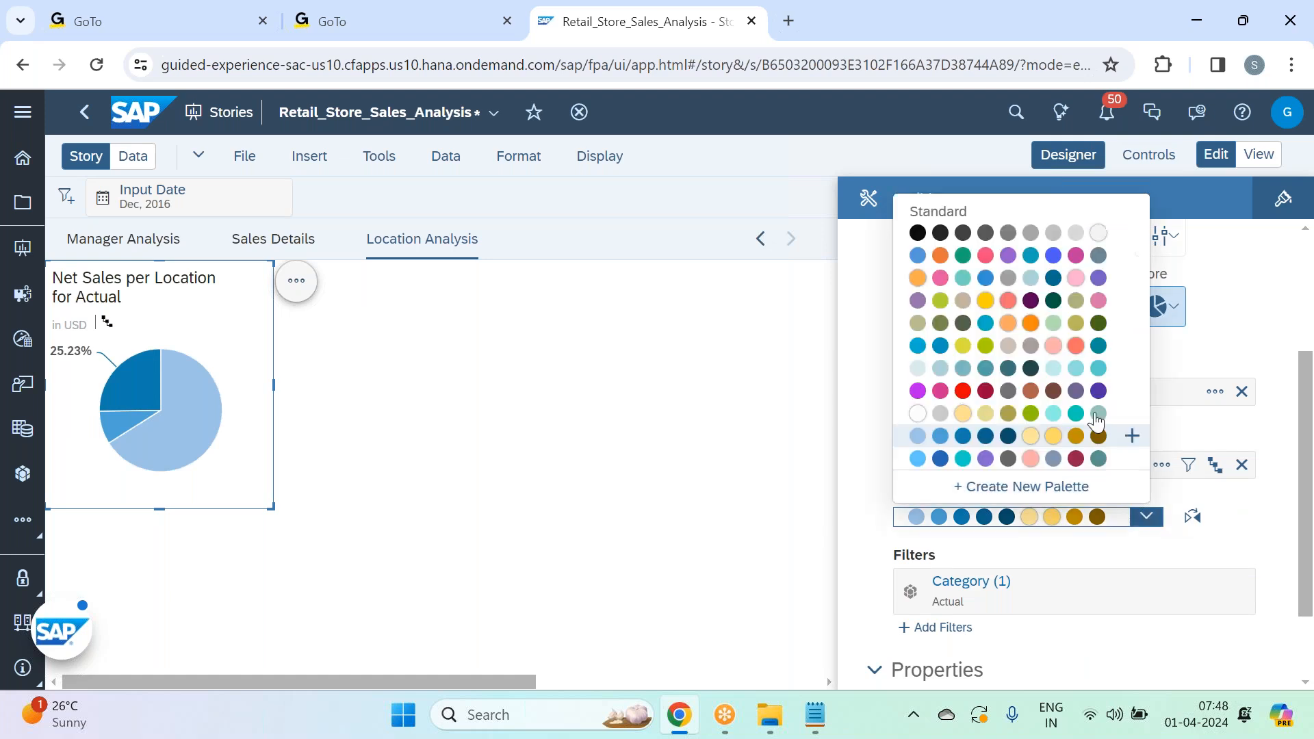
{"action": "left_click", "coordinate": [1007, 258]}
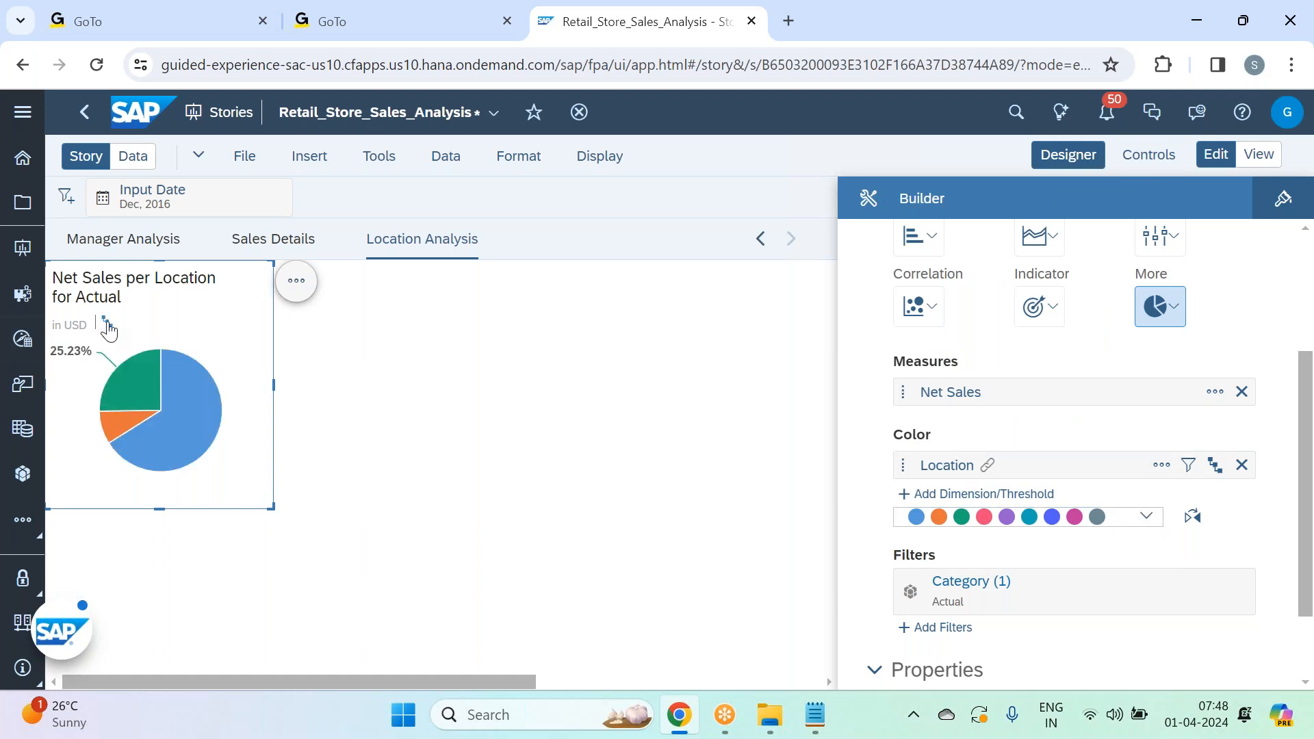
- Shorten the pie chart's title to "Net Sales per Location"
{"action": "double_click", "coordinate": [150, 295]}
{"action": "left_click", "coordinate": [124, 301]}
{"action": "key", "text": "BackSpace"}
{"action": "key", "text": "BackSpace"}
{"action": "key", "text": "BackSpace"}
{"action": "key", "text": "BackSpace"}
{"action": "key", "text": "BackSpace"}
{"action": "key", "text": "BackSpace"}
{"action": "key", "text": "BackSpace"}
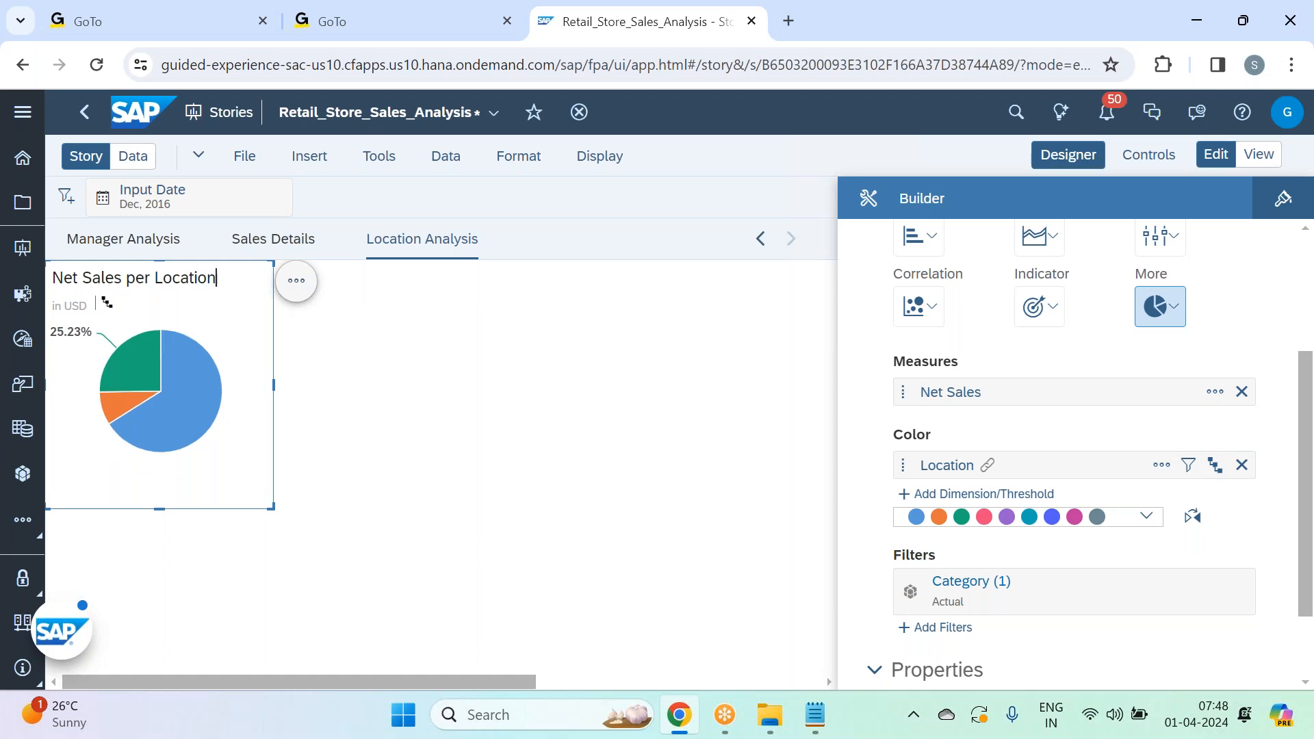
{"action": "left_click", "coordinate": [363, 402]}
- Style the pie chart with All Borders in a thick dark line and close the Designer
{"action": "left_click", "coordinate": [253, 392]}
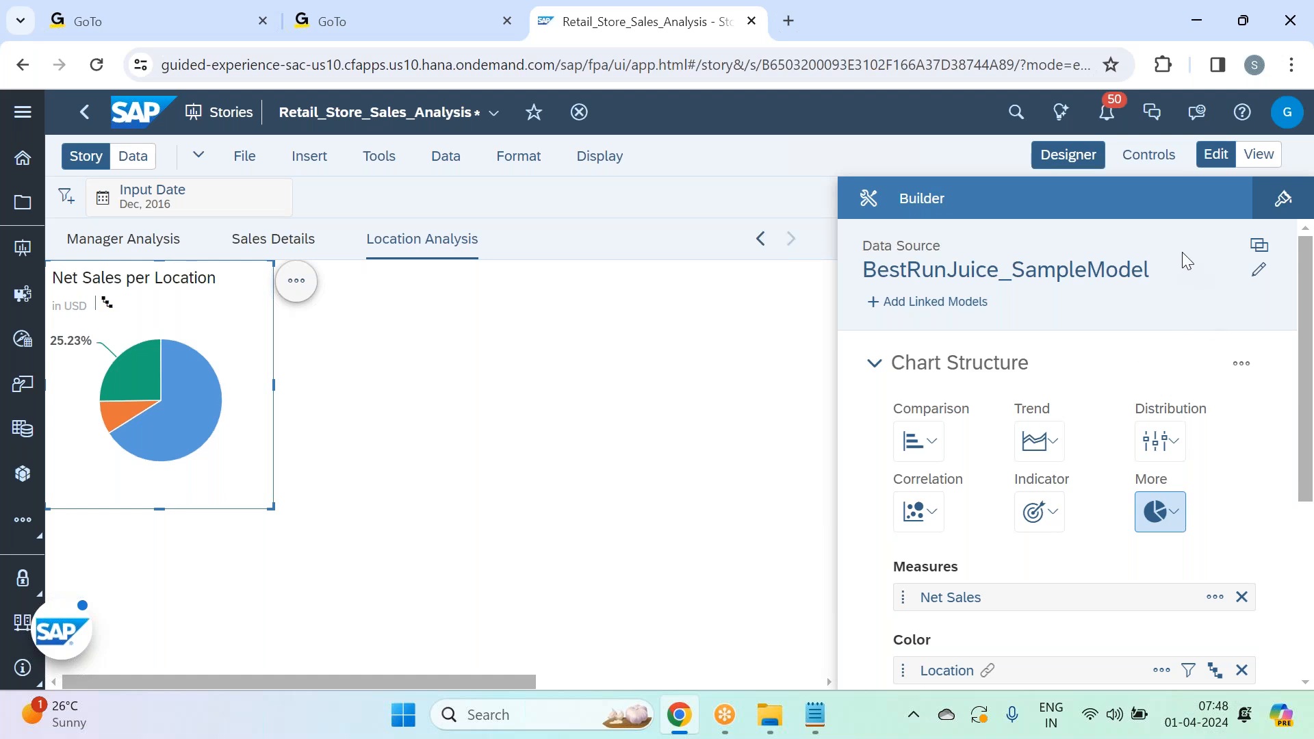
{"action": "left_click", "coordinate": [1282, 199]}
{"action": "left_click", "coordinate": [1252, 476]}
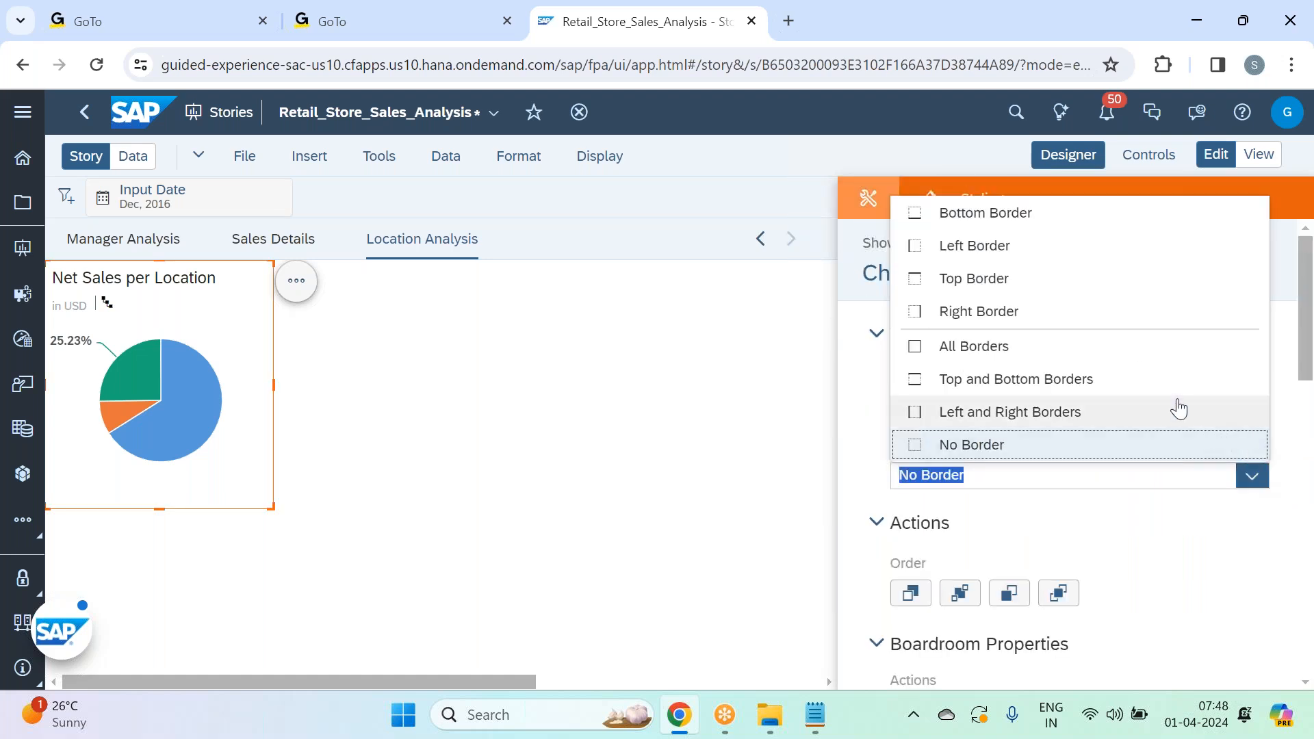
{"action": "left_click", "coordinate": [1077, 355]}
{"action": "left_click", "coordinate": [1252, 542]}
{"action": "left_click", "coordinate": [1185, 318]}
{"action": "left_click", "coordinate": [1074, 159]}
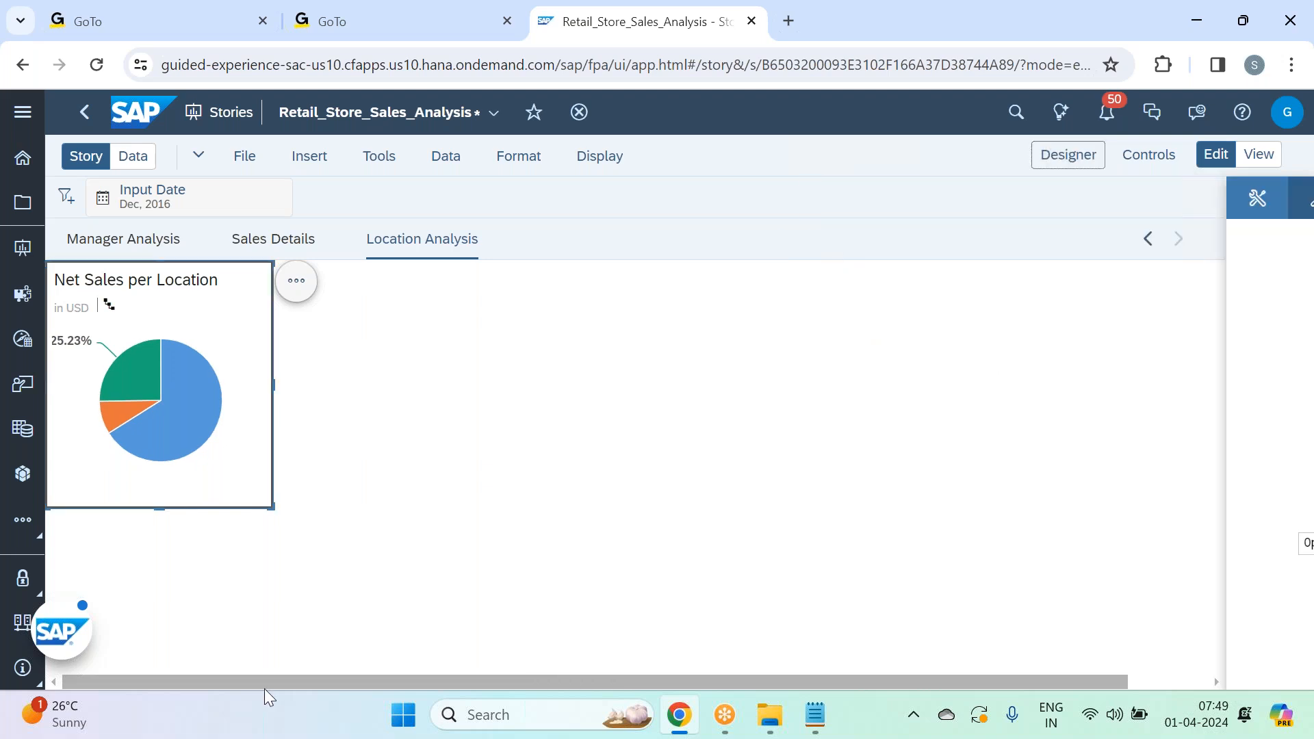
- Enlarge the pie chart tile slightly and toggle the chart's Legend display
{"action": "left_click_drag", "start_coordinate": [266, 506], "coordinate": [297, 509]}
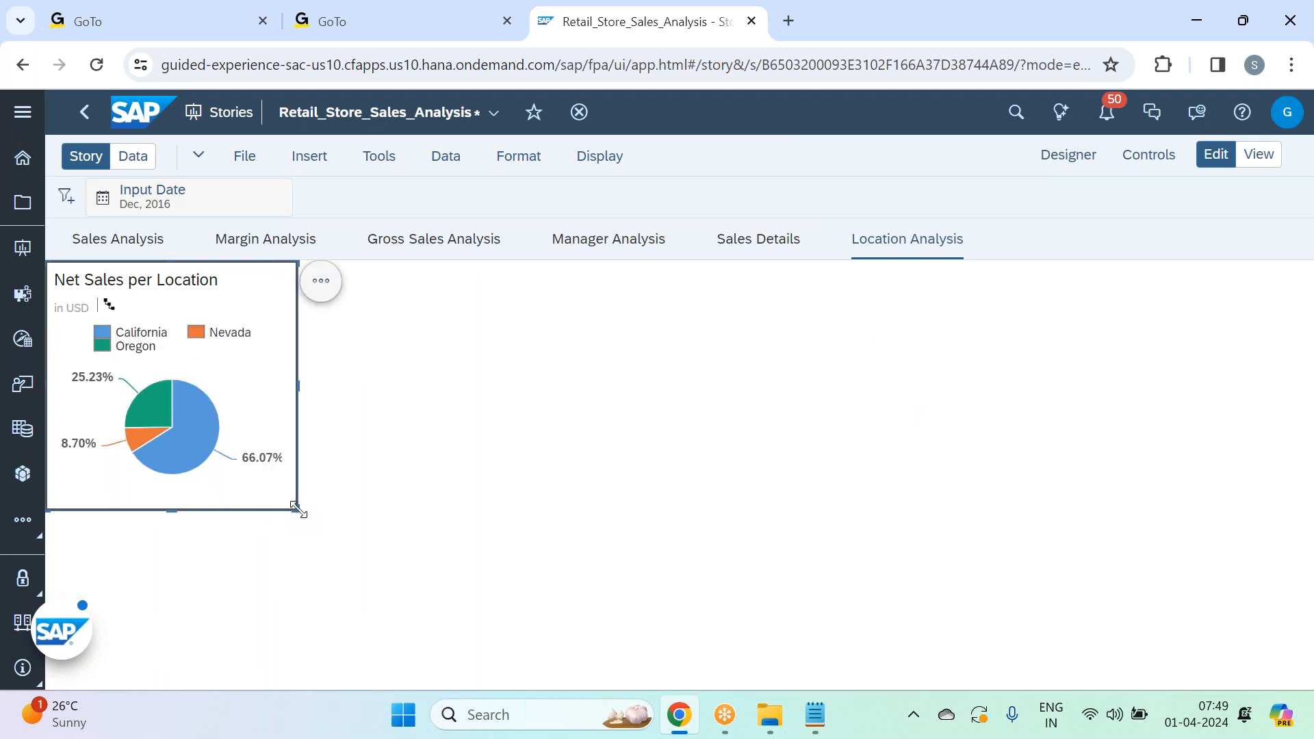
{"action": "left_click", "coordinate": [321, 280]}
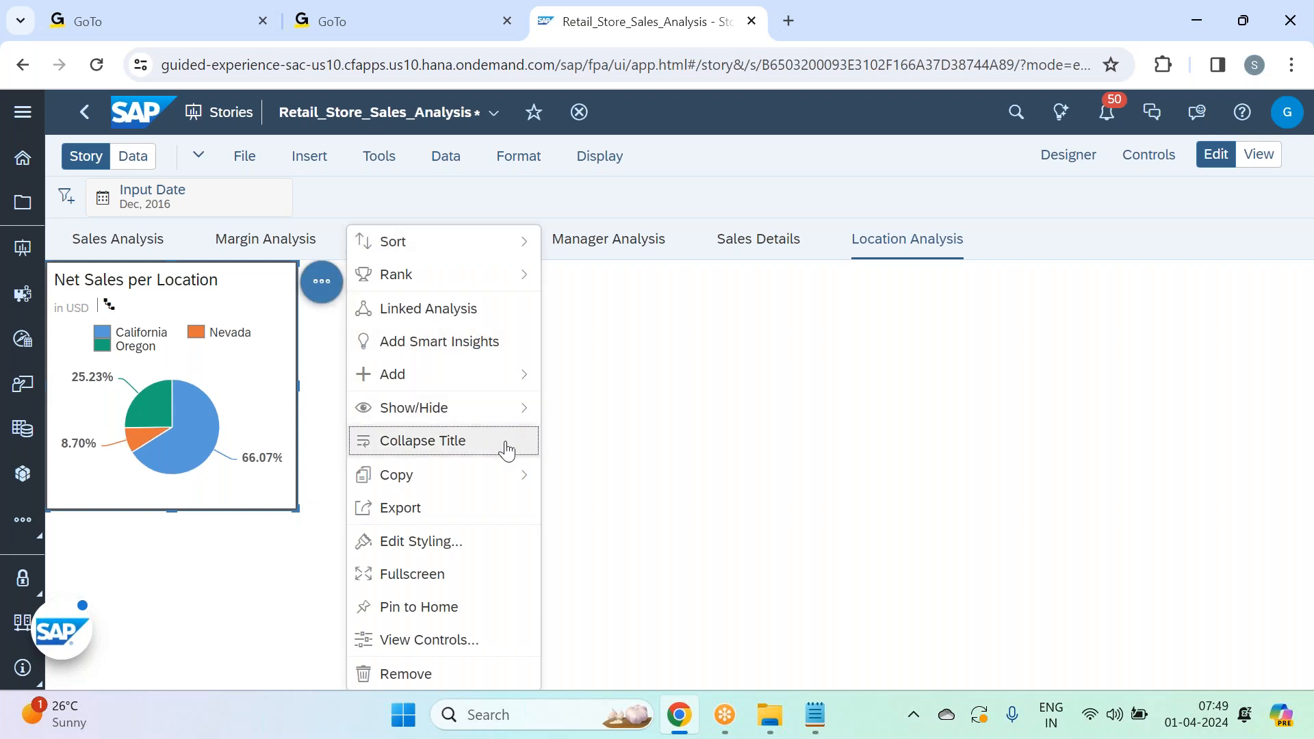
{"action": "mouse_move", "coordinate": [505, 423]}
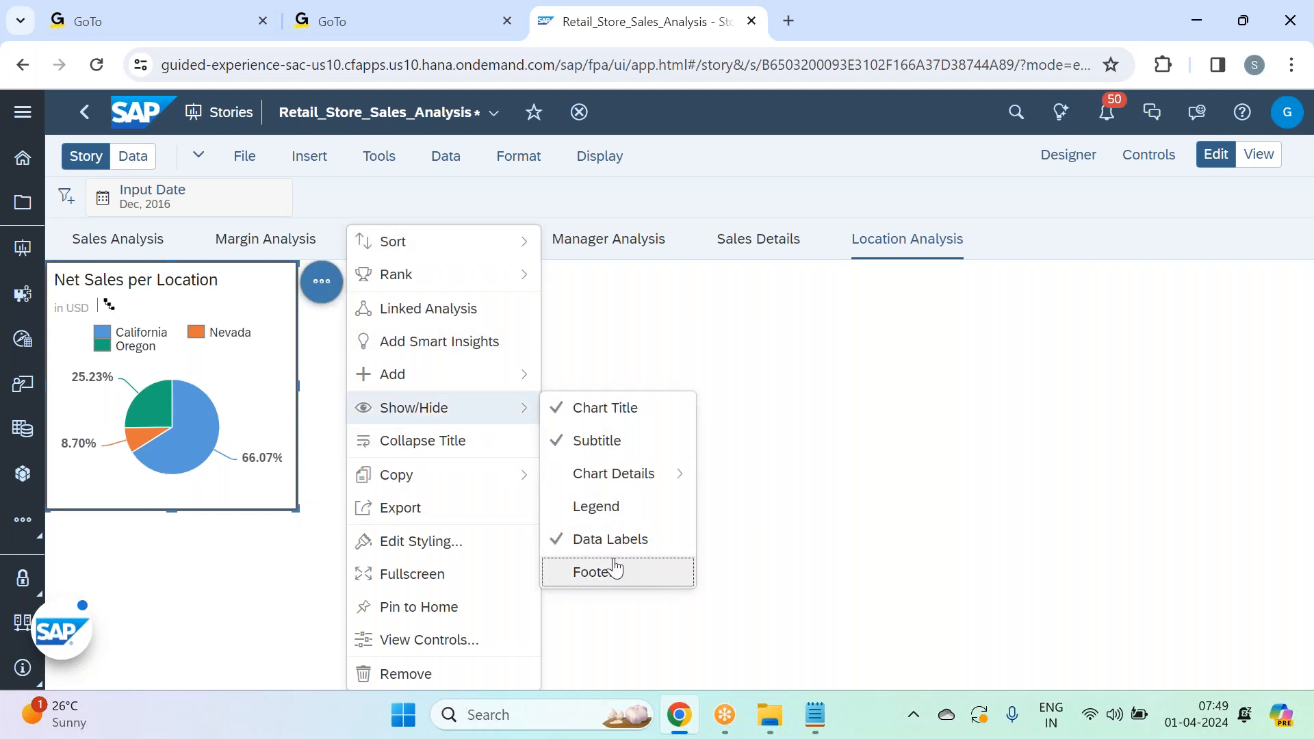
{"action": "left_click", "coordinate": [627, 507]}
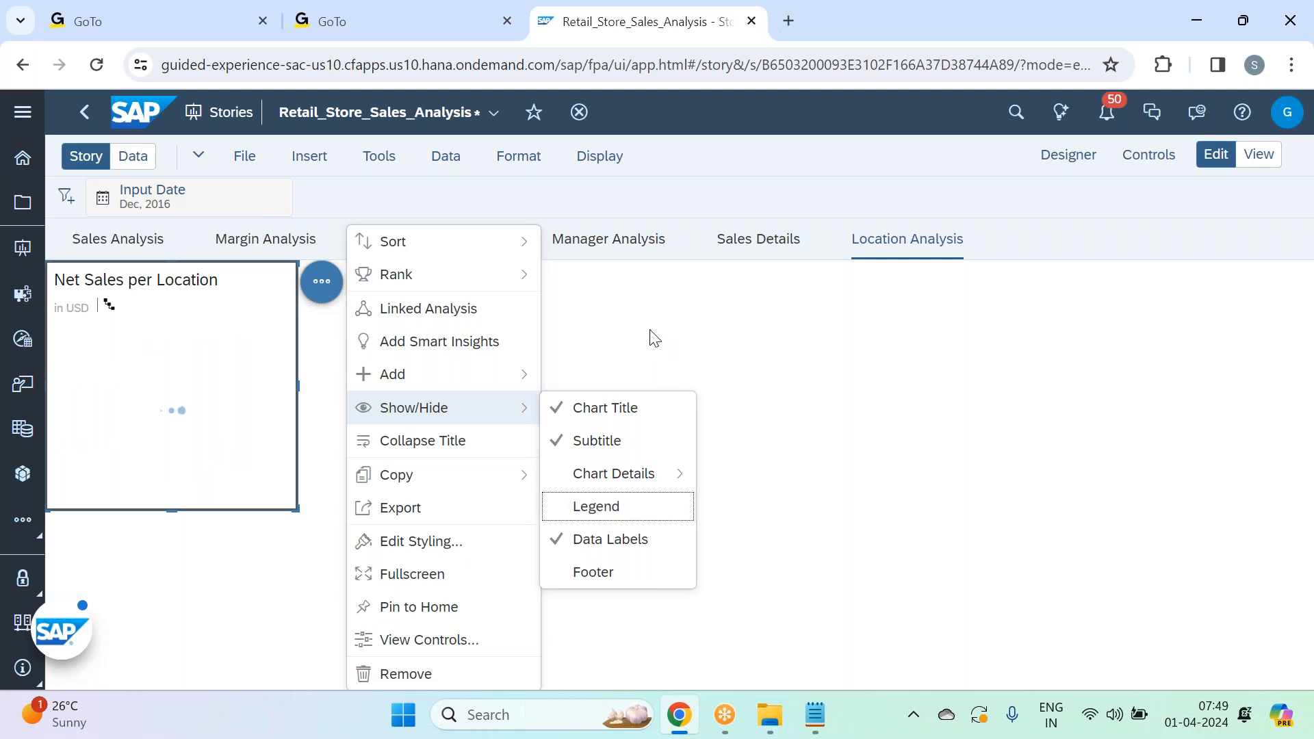
- Reduce the height of the Net Sales per Location pie chart tile slightly
{"action": "left_click", "coordinate": [625, 335]}
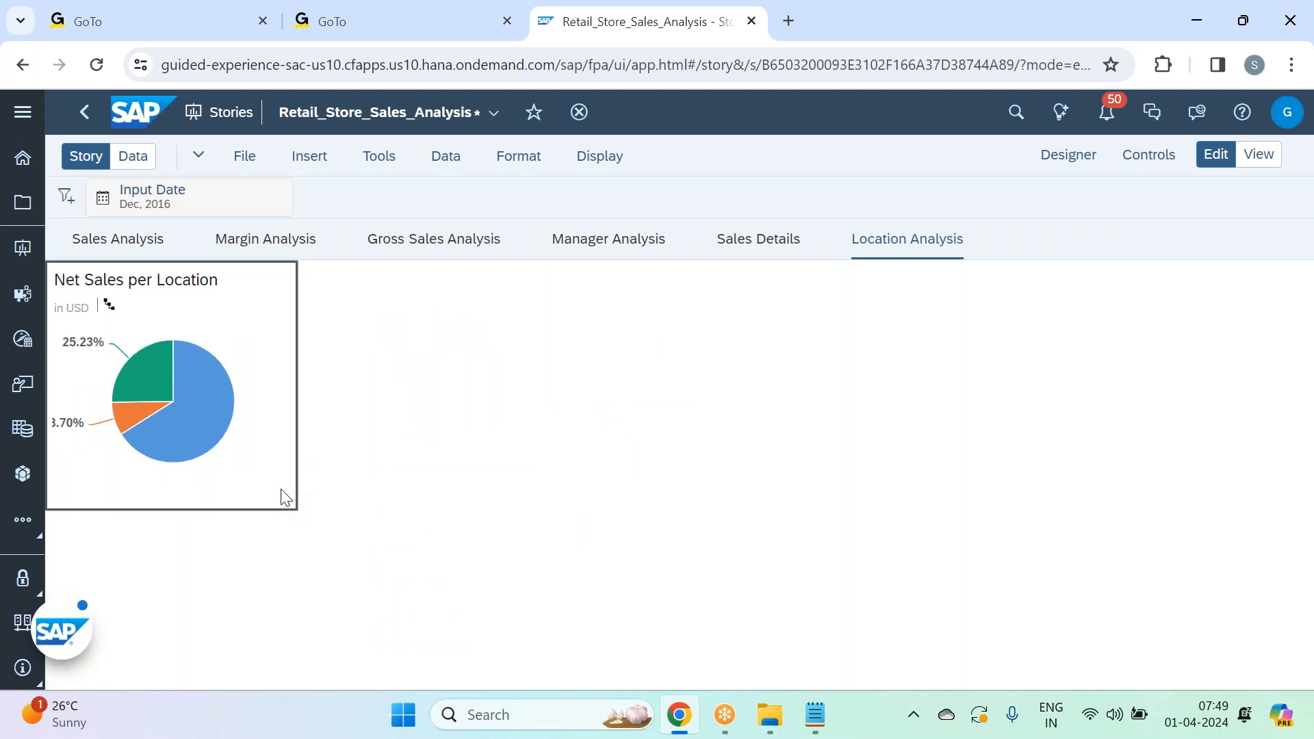
{"action": "left_click", "coordinate": [296, 506]}
{"action": "left_click_drag", "start_coordinate": [297, 508], "coordinate": [296, 498]}
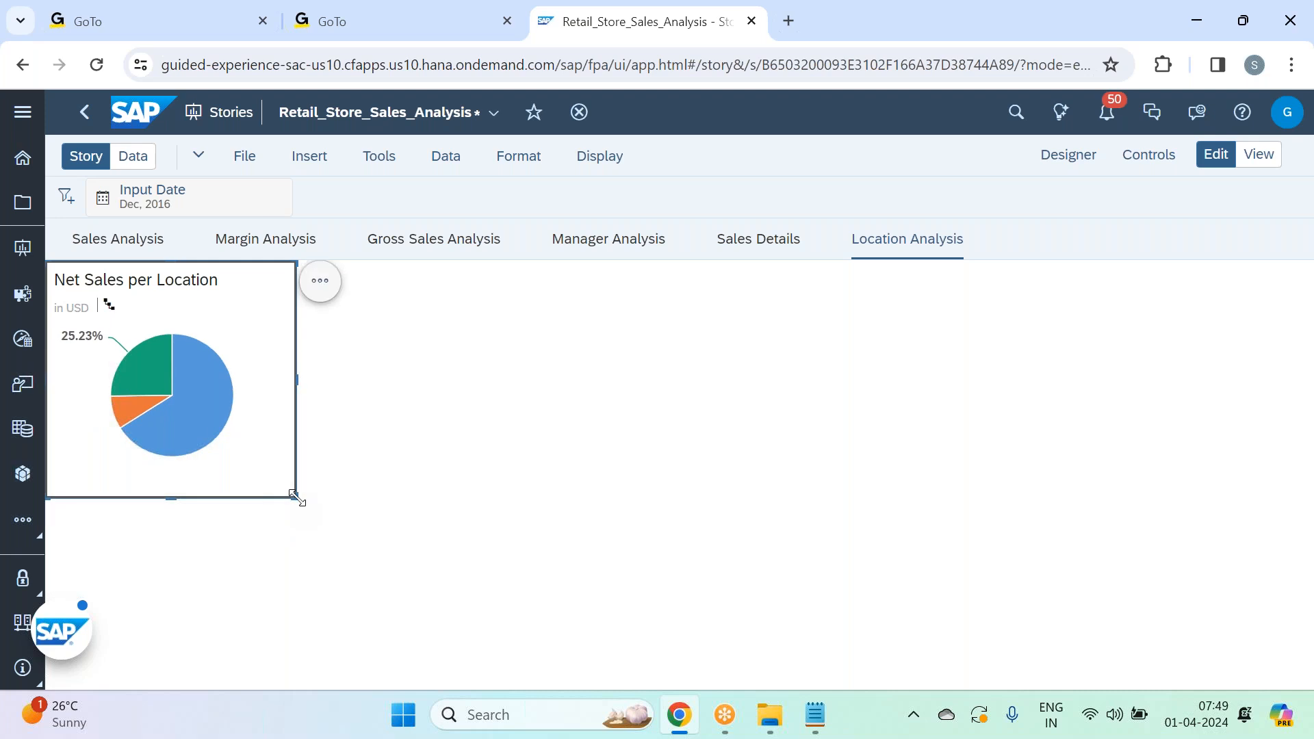
- Set the pie chart's number format to a Million scale with 2 decimal places and close the Designer
{"action": "mouse_move", "coordinate": [205, 423]}
{"action": "left_click", "coordinate": [1069, 159]}
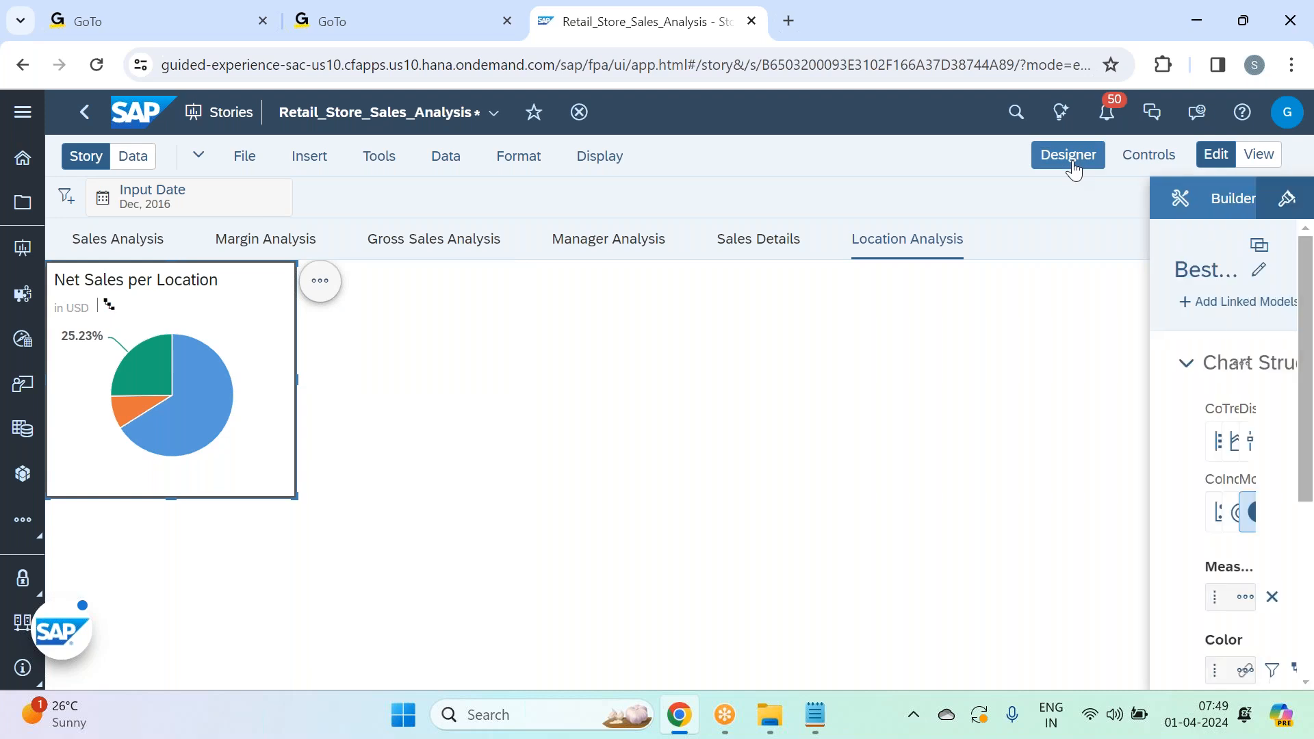
{"action": "left_click", "coordinate": [1285, 200]}
{"action": "scroll", "coordinate": [1187, 381], "scroll_direction": "down", "scroll_amount": 8}
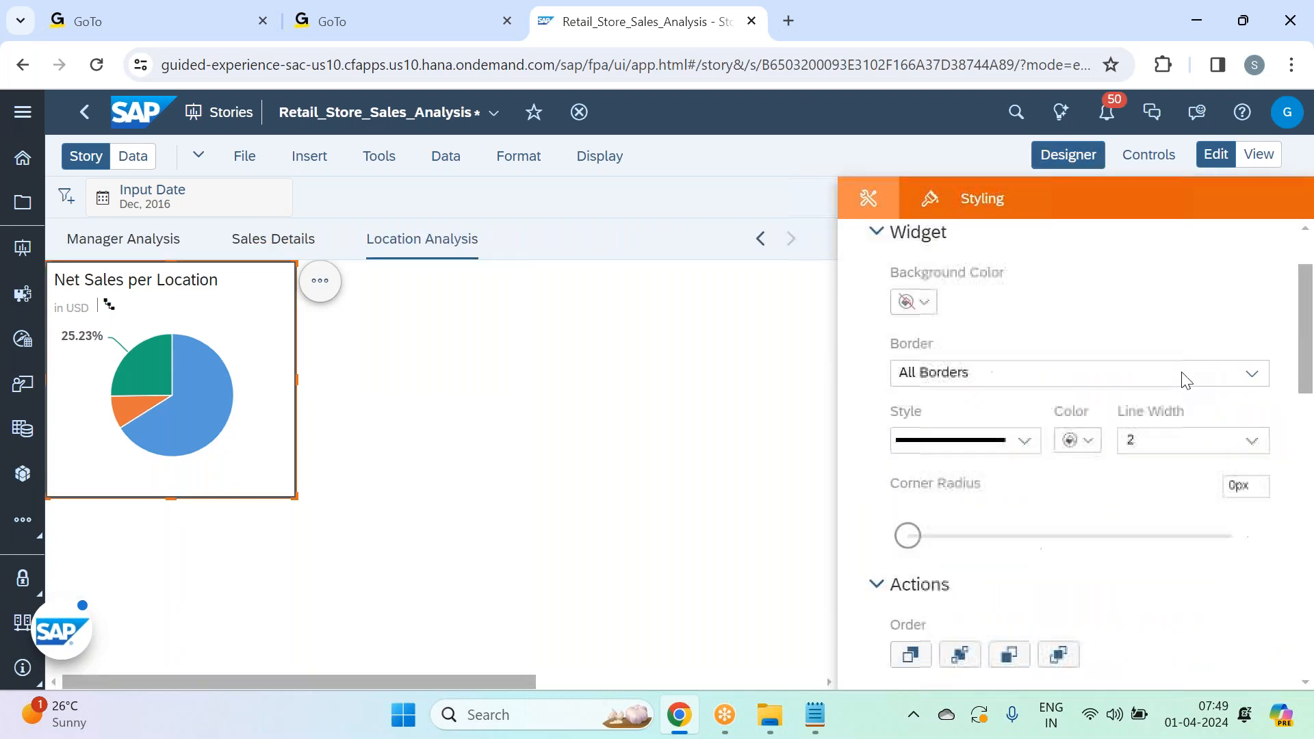
{"action": "scroll", "coordinate": [1194, 446], "scroll_direction": "down", "scroll_amount": 5}
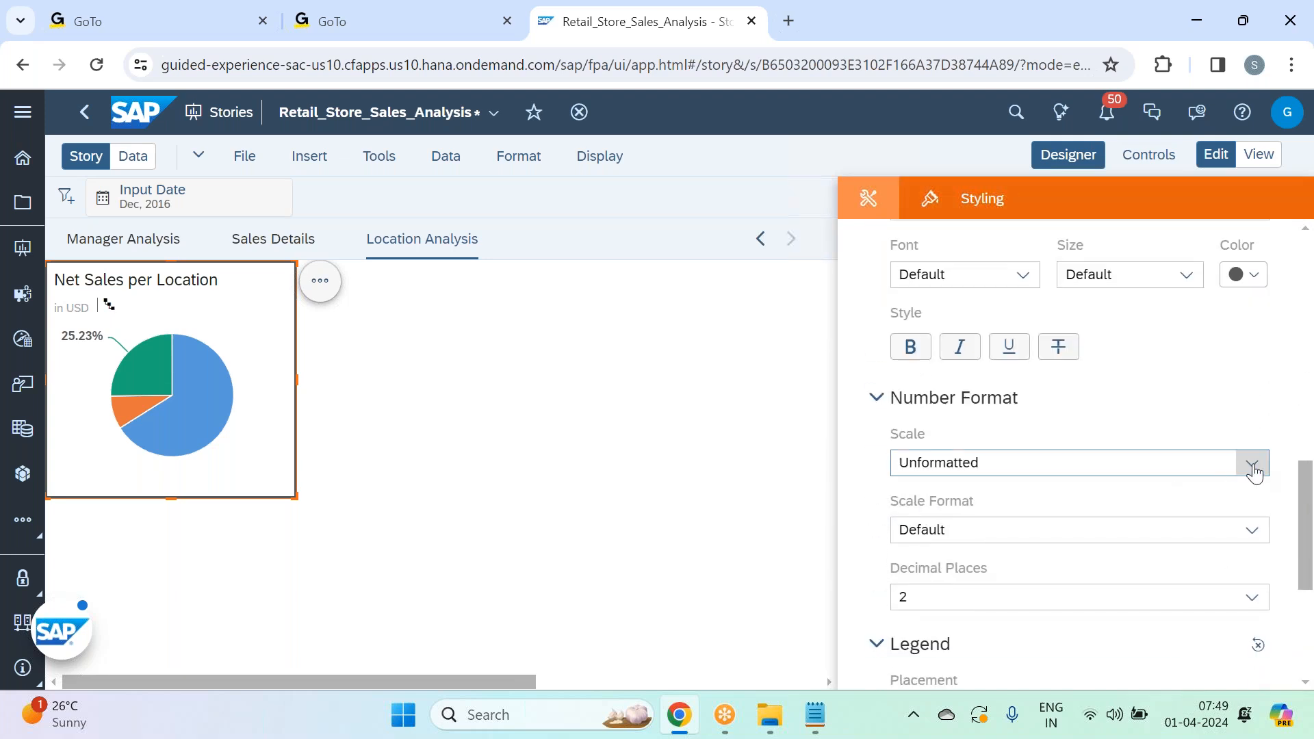
{"action": "left_click", "coordinate": [1252, 466]}
{"action": "left_click", "coordinate": [978, 568]}
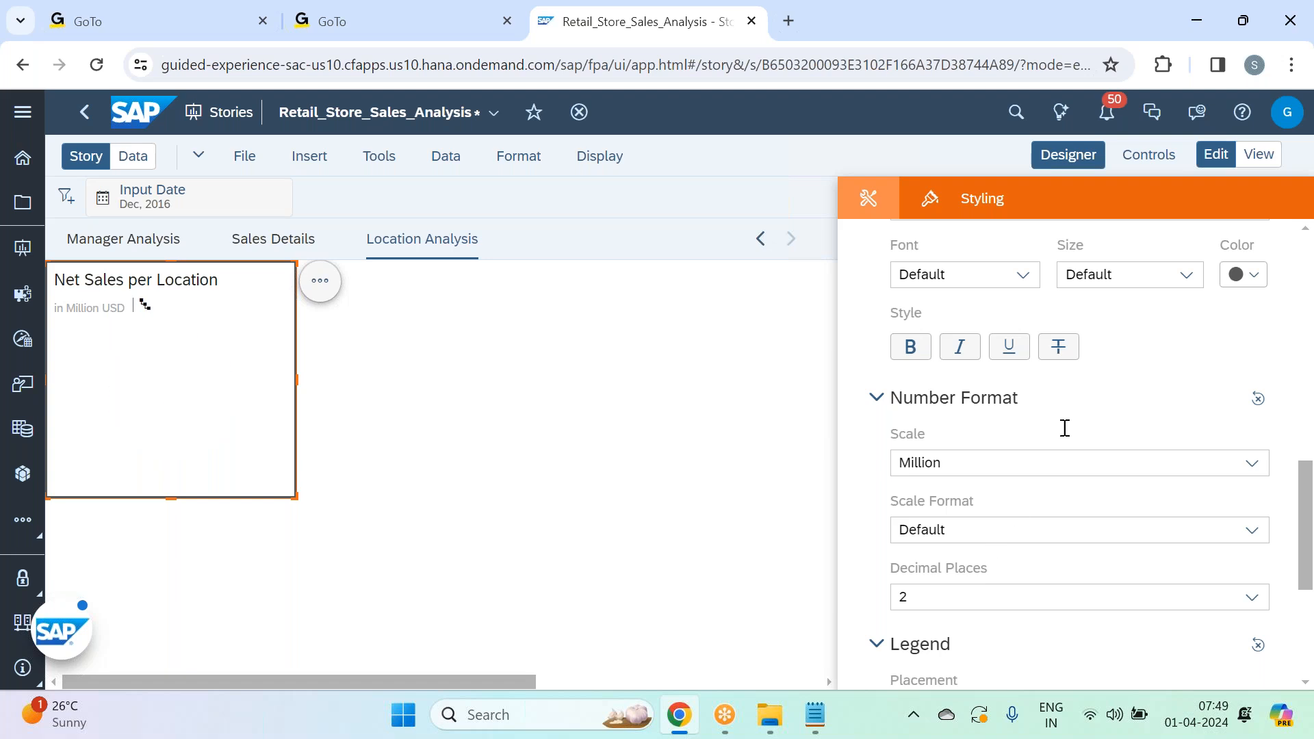
{"action": "scroll", "coordinate": [1062, 432], "scroll_direction": "down", "scroll_amount": 2}
{"action": "left_click", "coordinate": [1245, 495]}
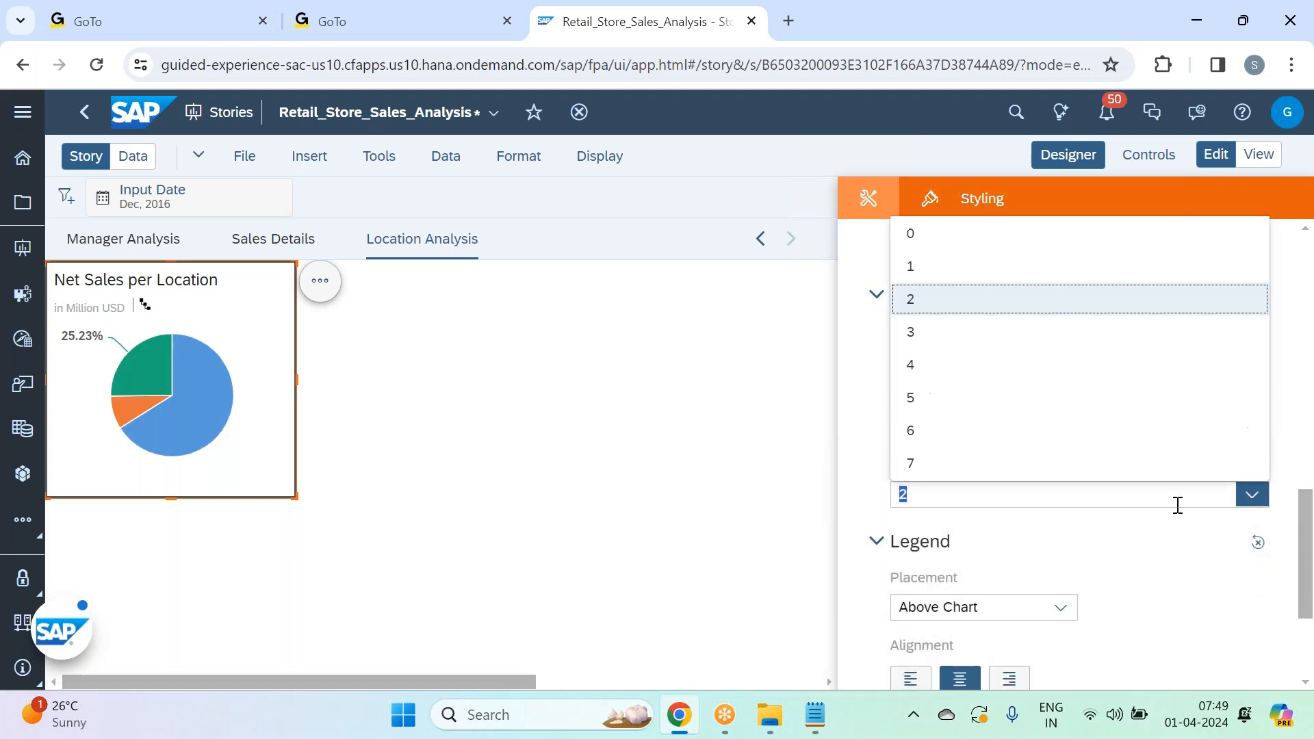
{"action": "left_click", "coordinate": [919, 312]}
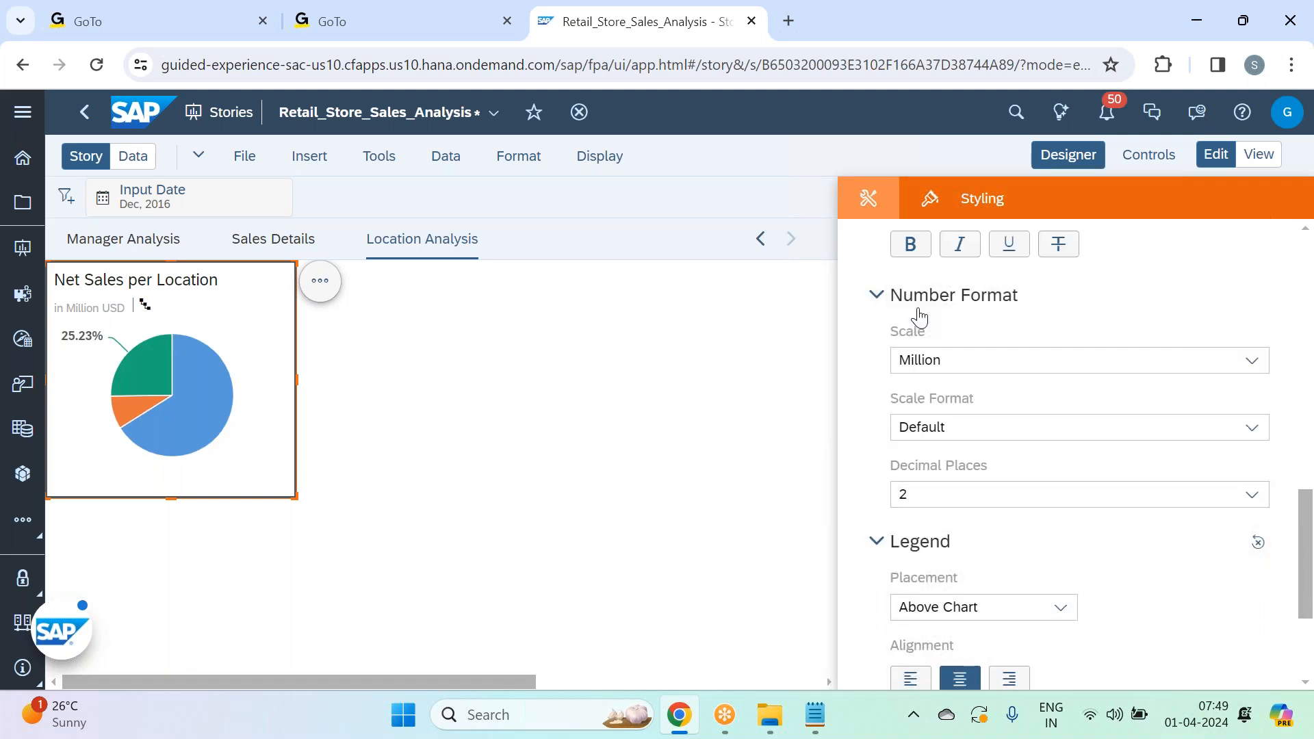
{"action": "left_click", "coordinate": [1063, 152]}
{"action": "mouse_move", "coordinate": [231, 418]}
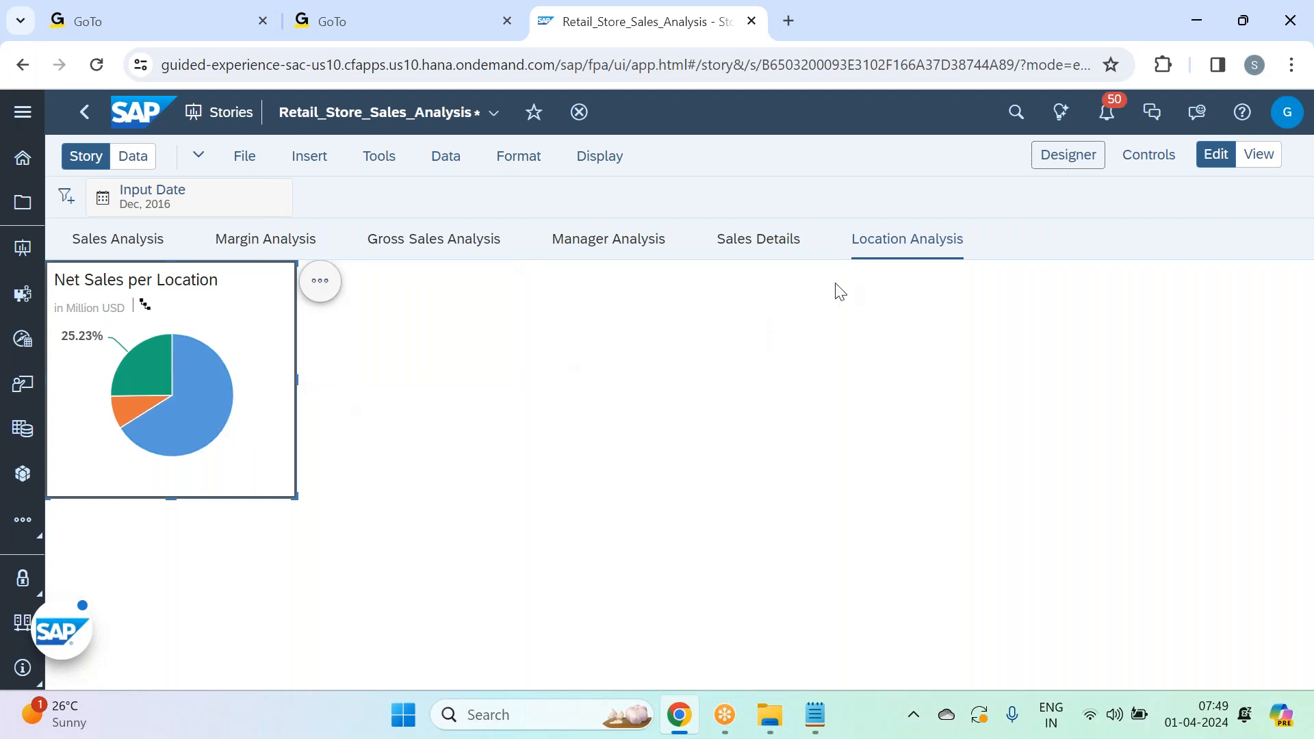
- Review the pie chart's number format and legend styling, and inspect the net sales values of its slices
{"action": "left_click", "coordinate": [1067, 160]}
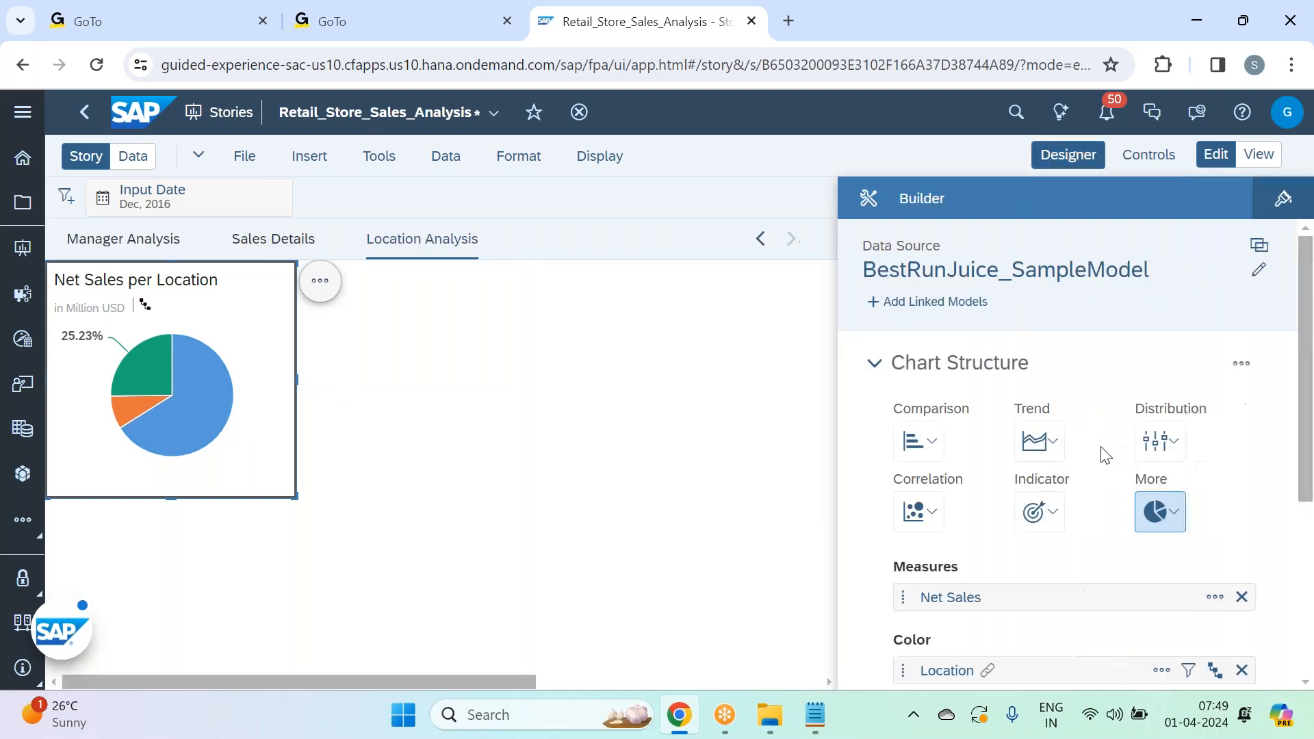
{"action": "left_click", "coordinate": [1287, 200]}
{"action": "scroll", "coordinate": [1094, 424], "scroll_direction": "down", "scroll_amount": 10}
{"action": "scroll", "coordinate": [1094, 425], "scroll_direction": "down", "scroll_amount": 5}
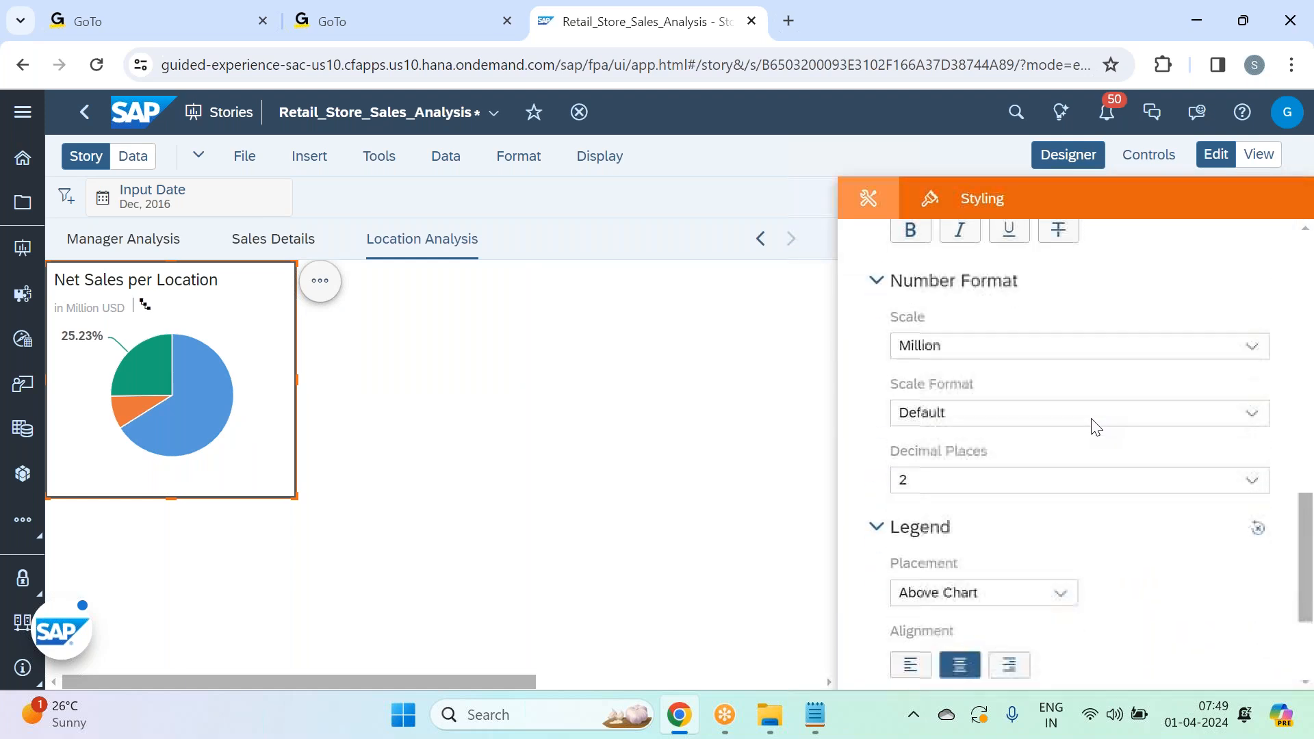
{"action": "scroll", "coordinate": [1041, 349], "scroll_direction": "up", "scroll_amount": 3}
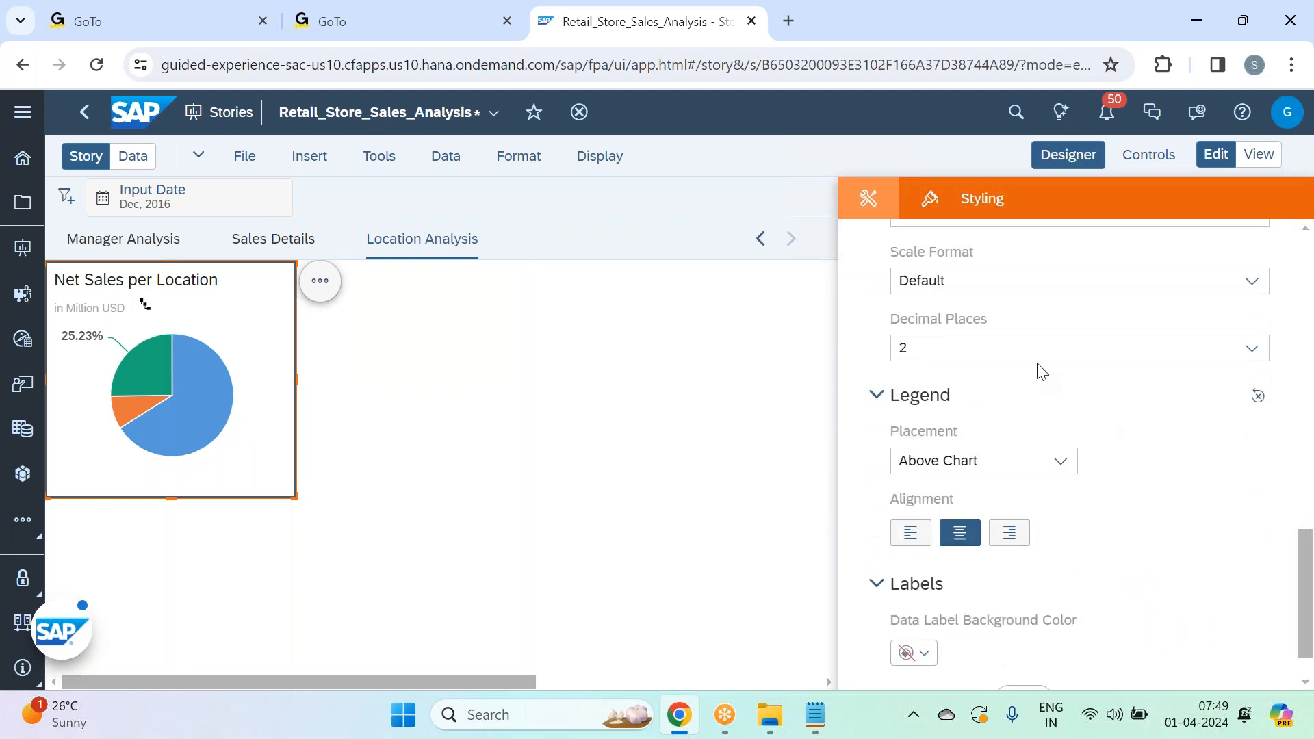
{"action": "left_click", "coordinate": [1068, 155]}
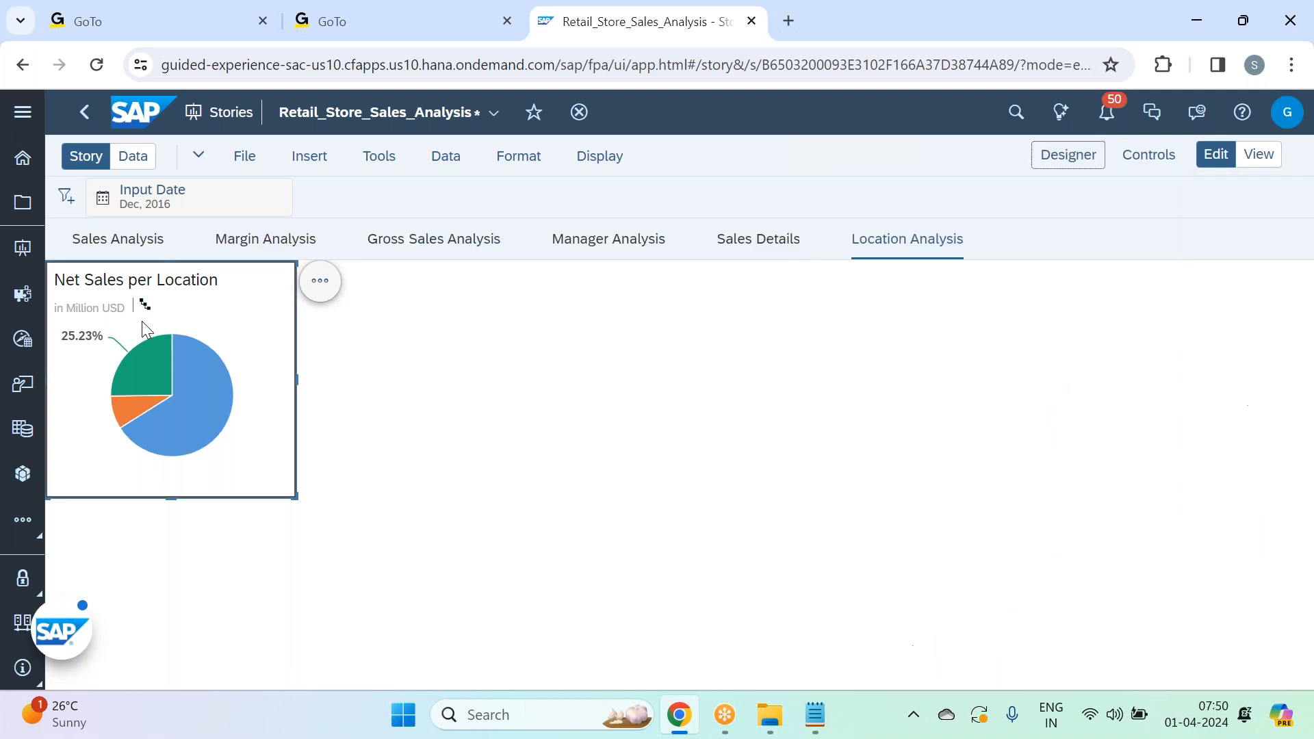
{"action": "mouse_move", "coordinate": [148, 370]}
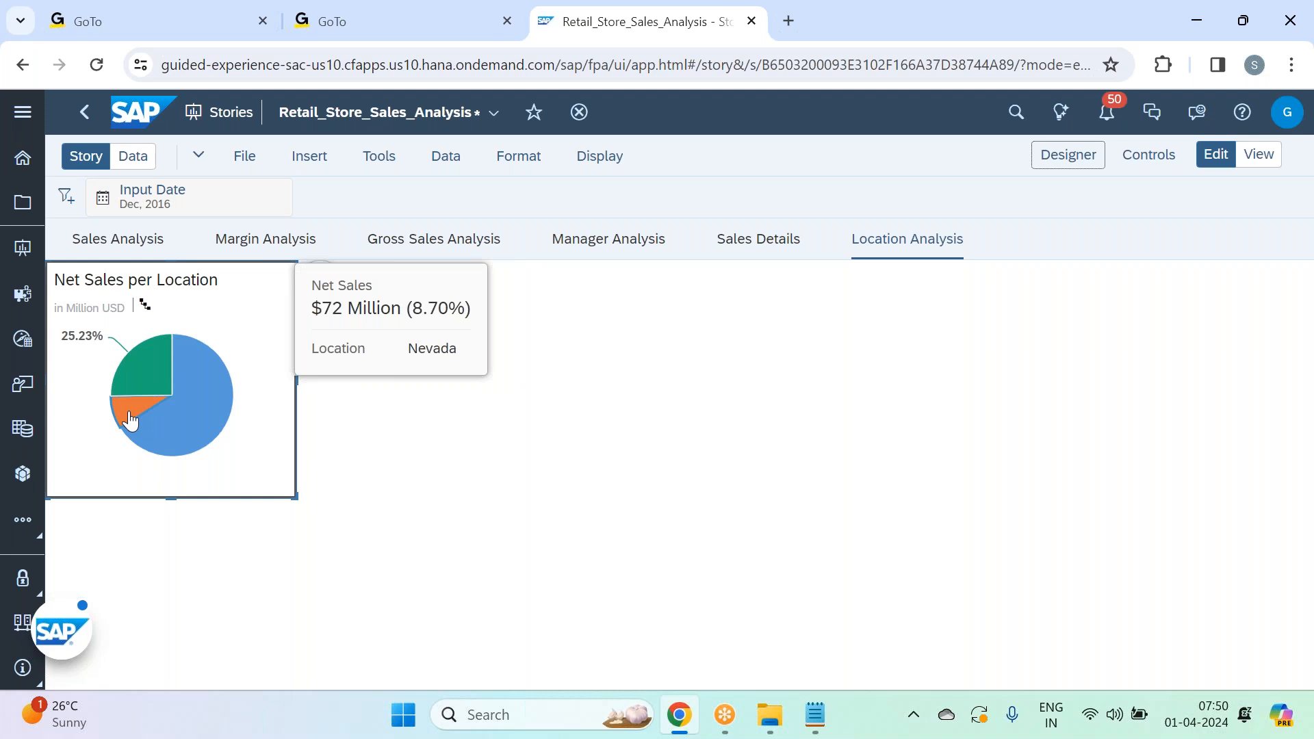
{"action": "mouse_move", "coordinate": [196, 420]}
- Widen the pie chart tile slightly so its data labels fit, and save the story
{"action": "left_click_drag", "start_coordinate": [296, 498], "coordinate": [304, 494]}
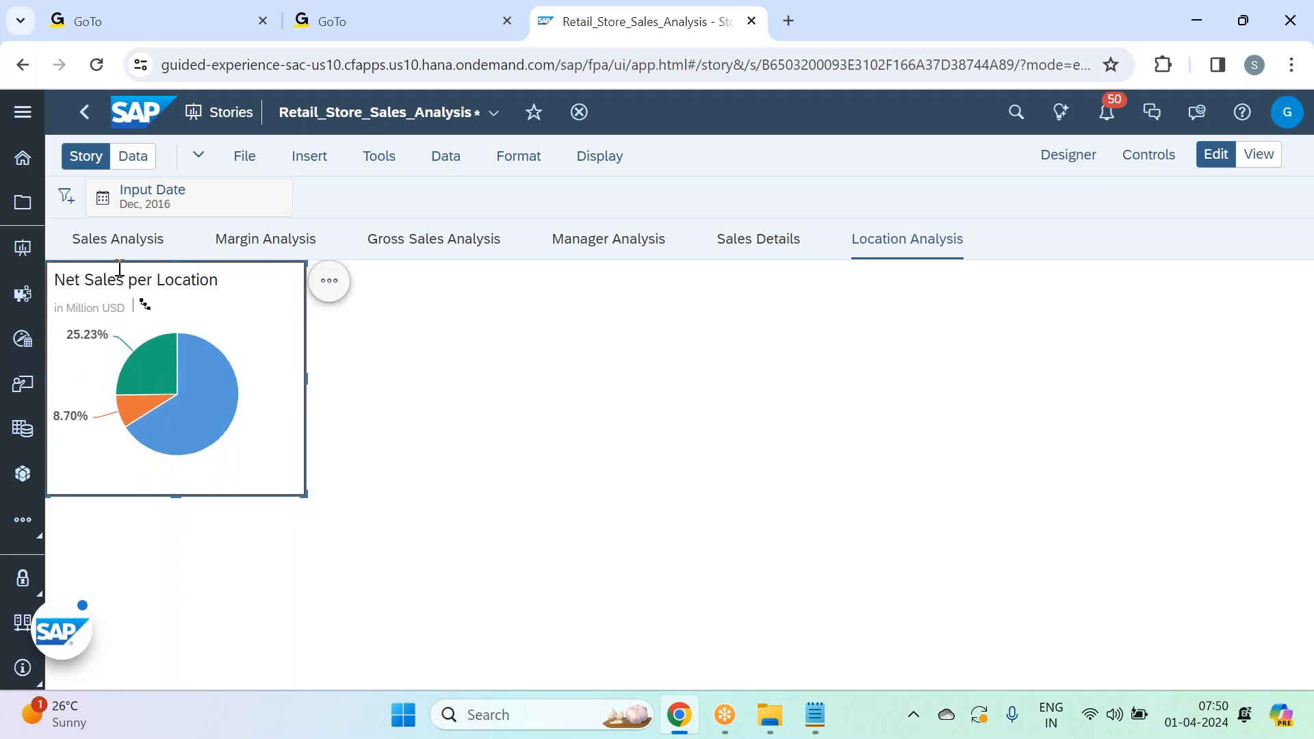
{"action": "left_click", "coordinate": [242, 156]}
{"action": "mouse_move", "coordinate": [324, 223]}
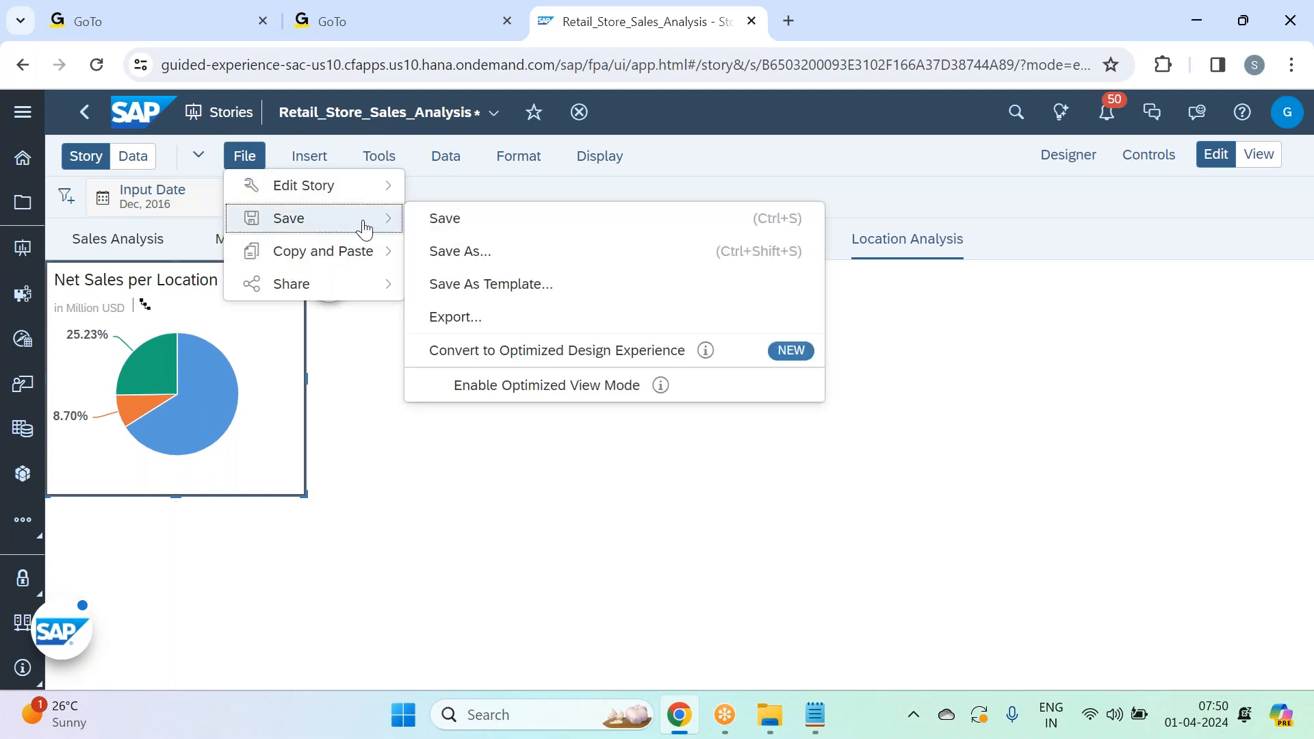
{"action": "left_click", "coordinate": [459, 219]}
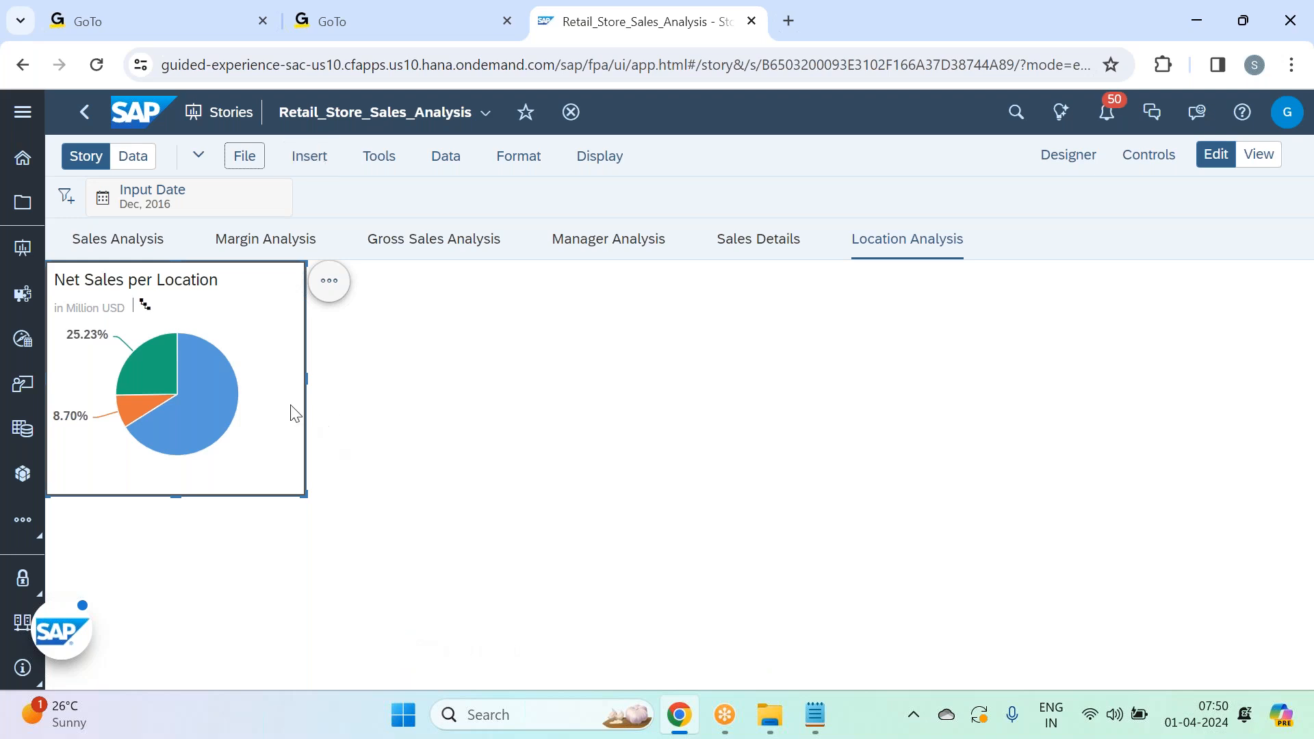
- Insert a new chart beside the pie chart and shrink its tile to match the pie chart's height
{"action": "left_click", "coordinate": [313, 165]}
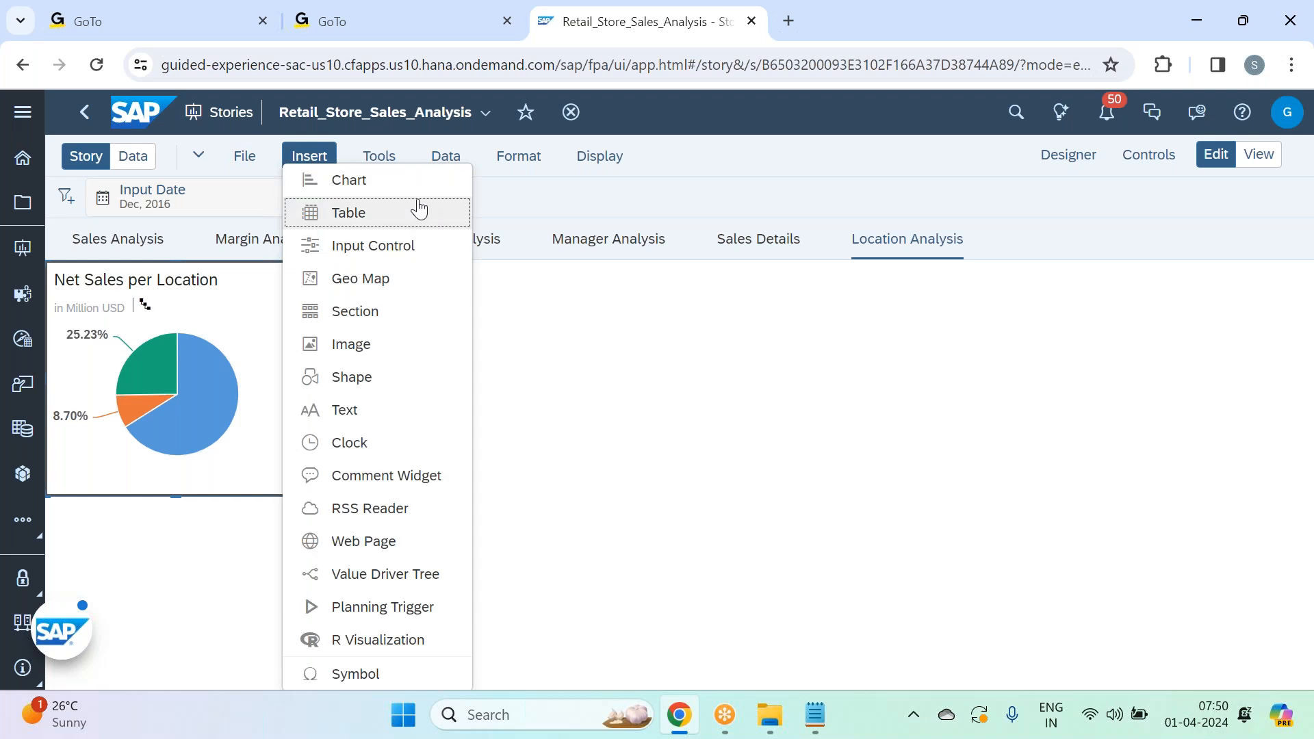
{"action": "left_click", "coordinate": [415, 180]}
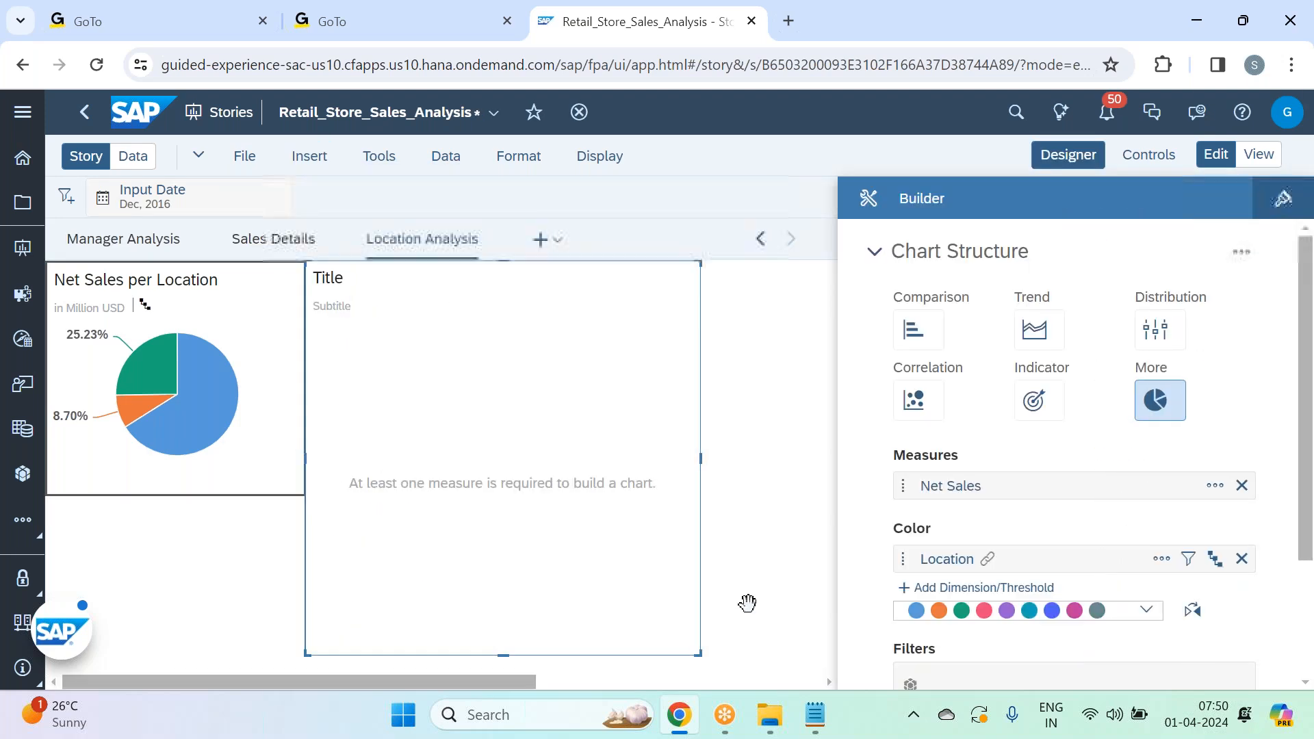
{"action": "left_click_drag", "start_coordinate": [698, 656], "coordinate": [504, 497]}
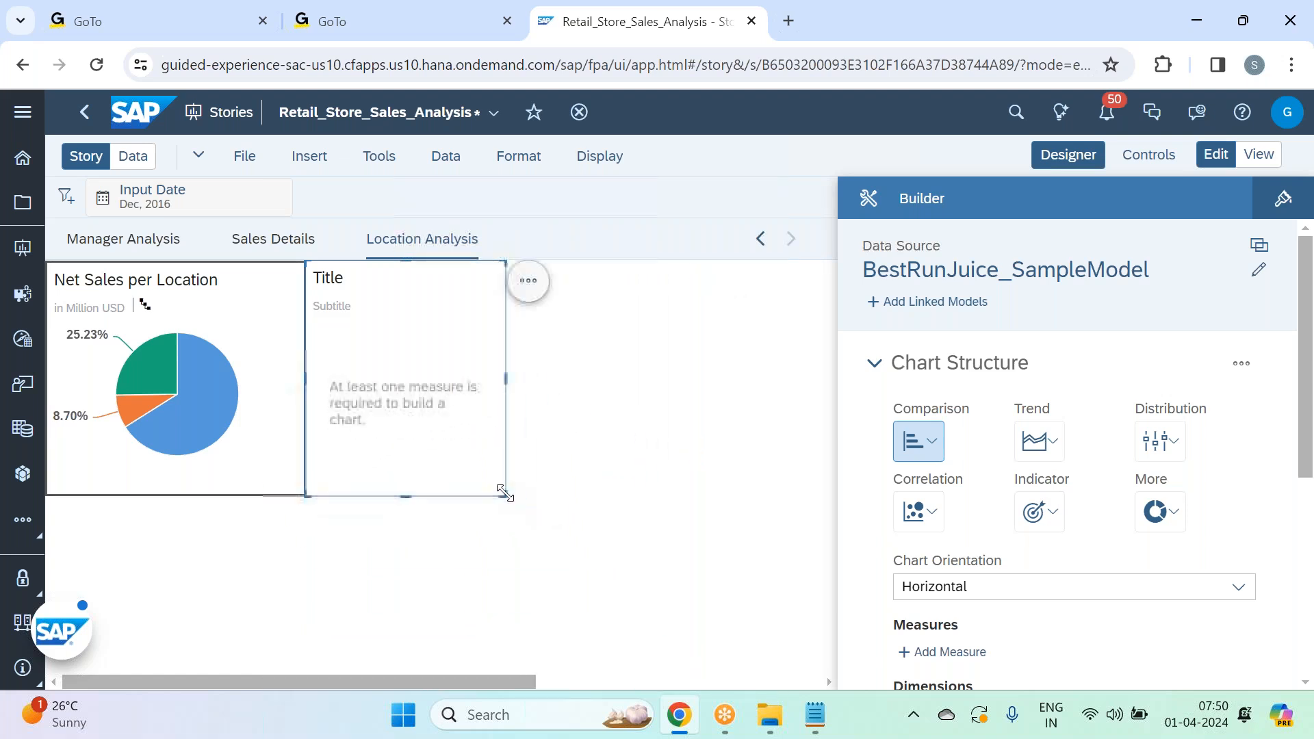
- Make the new chart a comparison bar chart with Vertical orientation
{"action": "left_click", "coordinate": [918, 451]}
{"action": "left_click", "coordinate": [984, 484]}
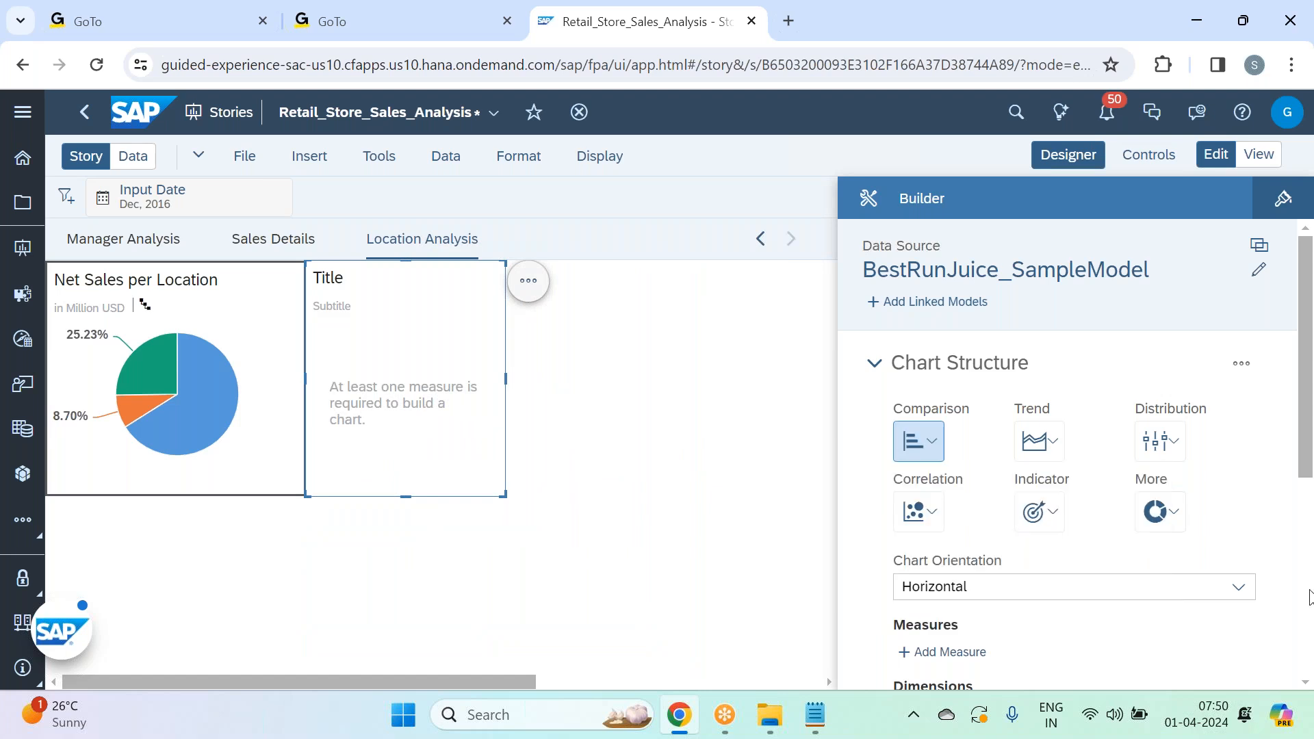
{"action": "left_click", "coordinate": [1239, 587]}
{"action": "left_click", "coordinate": [1039, 622]}
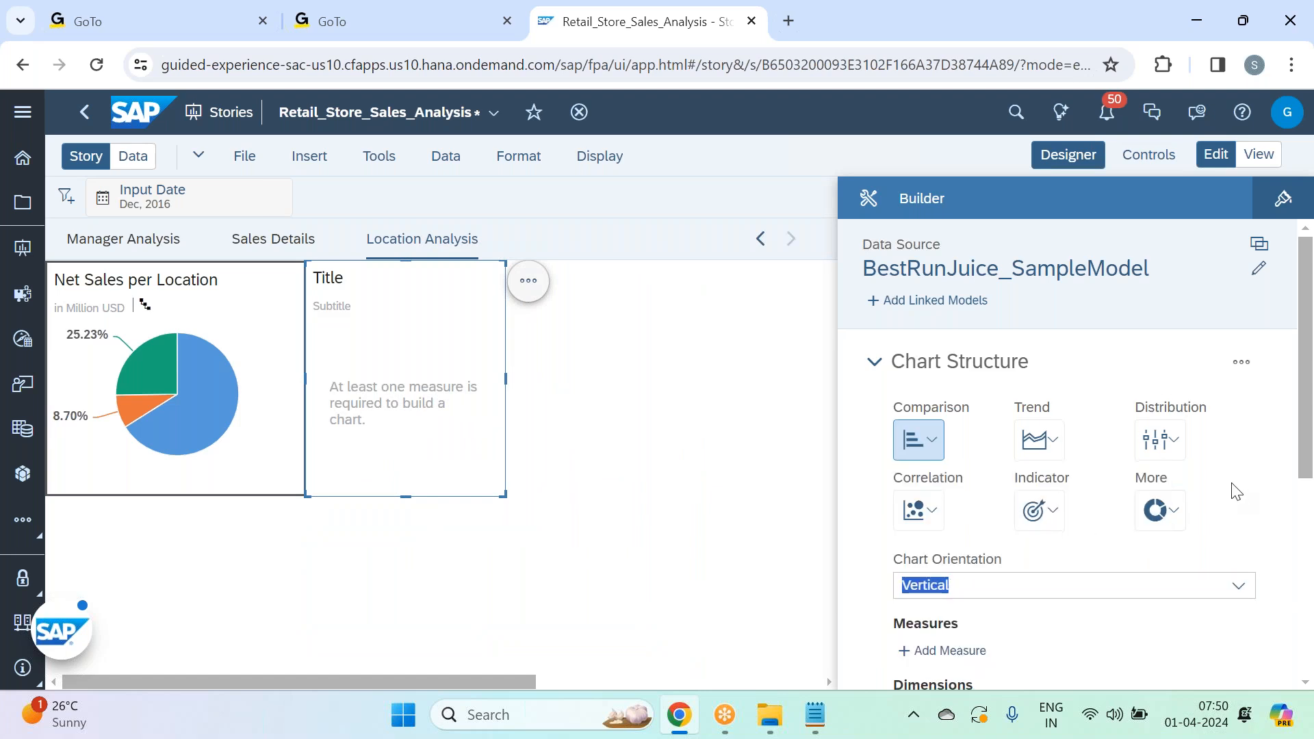
- Create a calculated measure for the new chart and name it "Net Sale %"
{"action": "scroll", "coordinate": [1164, 500], "scroll_direction": "down", "scroll_amount": 5}
{"action": "left_click", "coordinate": [949, 346]}
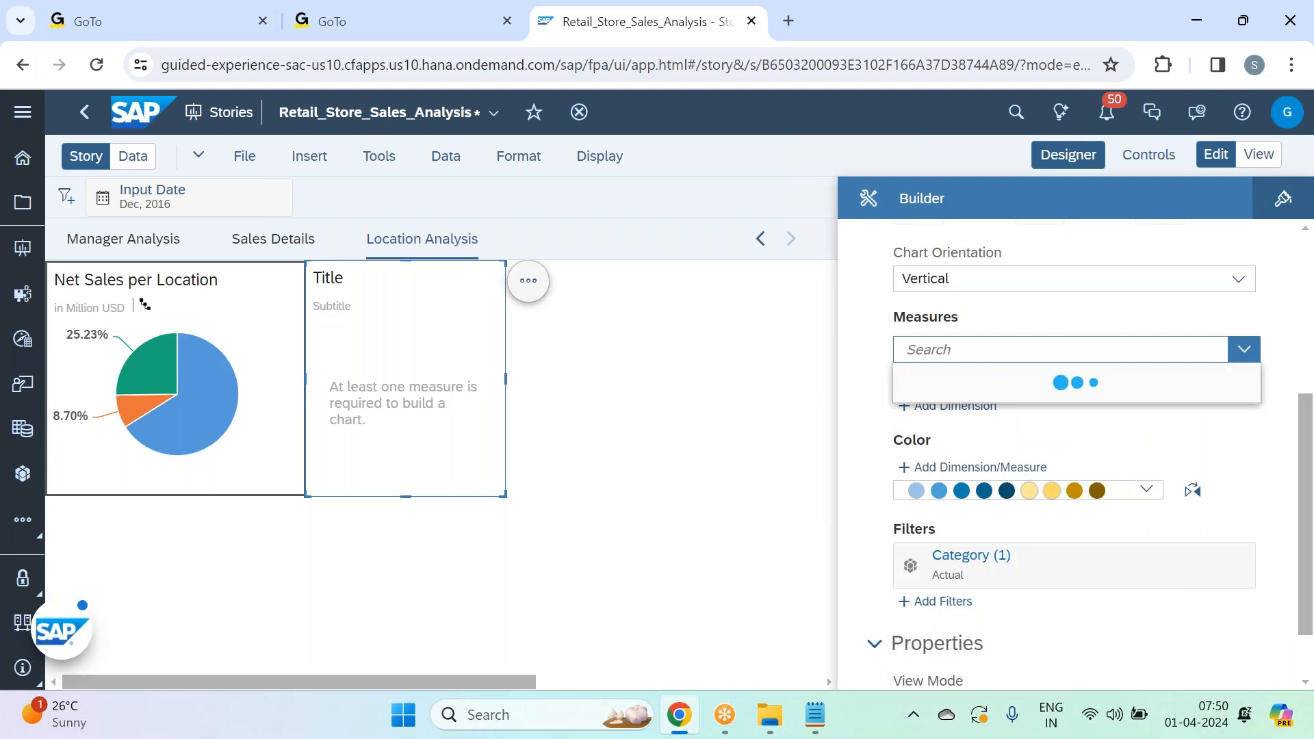
{"action": "left_click", "coordinate": [1026, 442]}
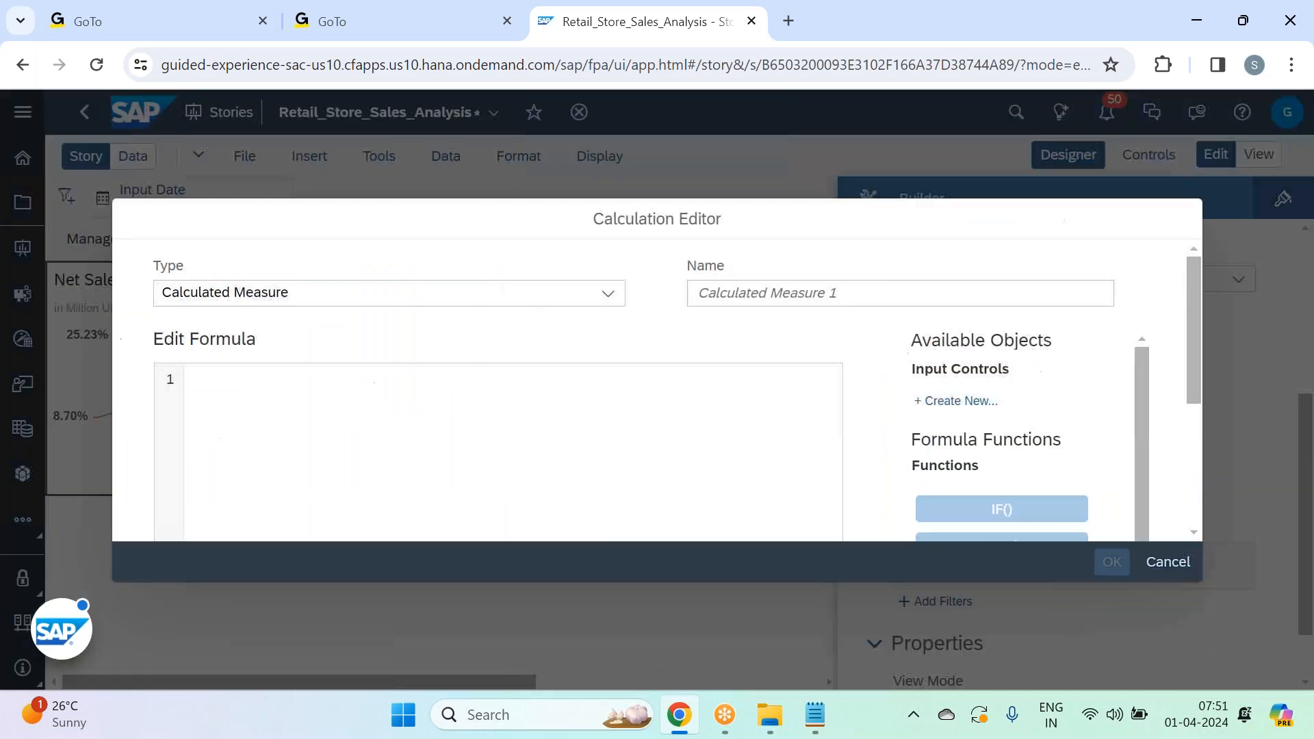
{"action": "left_click", "coordinate": [886, 297]}
{"action": "type", "text": "Net Sale %"}
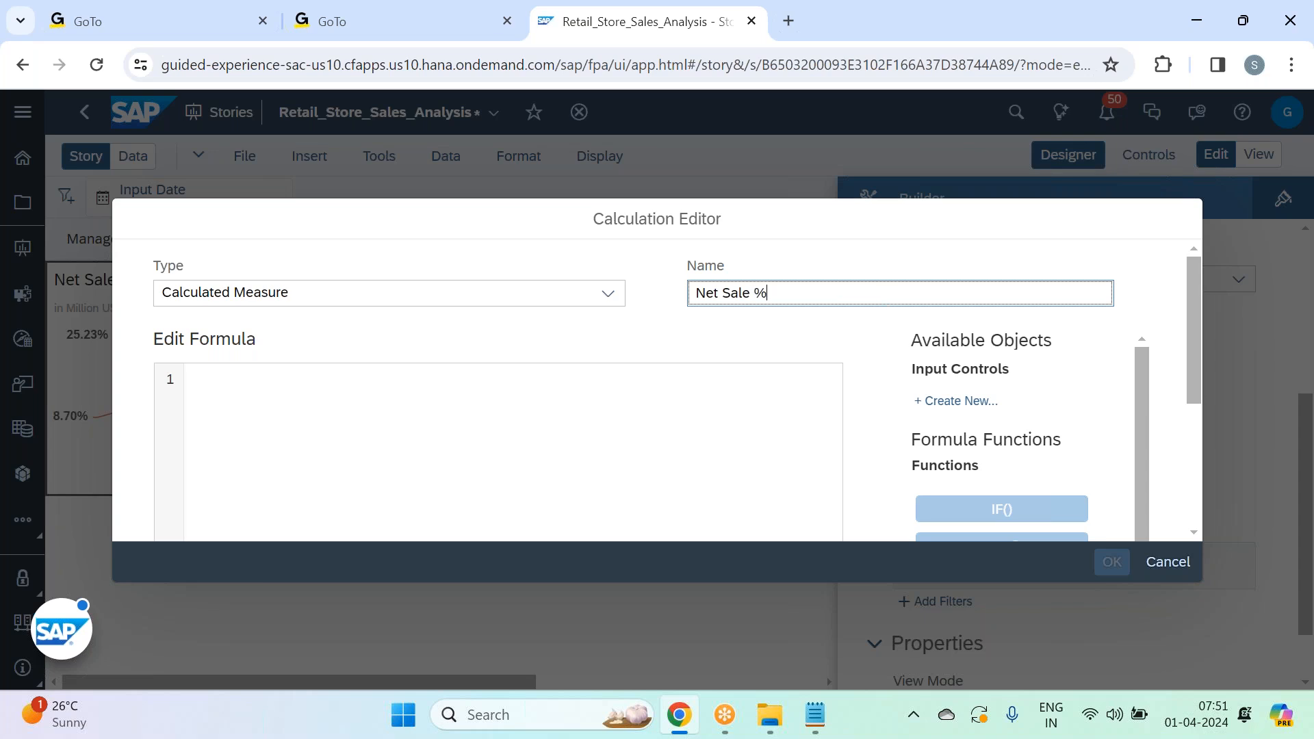
- Define the measure's formula as ( [#Net Sales] / ["BestRunJuice_SampleModel":Original_Sales_Price] ) * 100 and confirm the calculation
{"action": "left_click", "coordinate": [779, 393]}
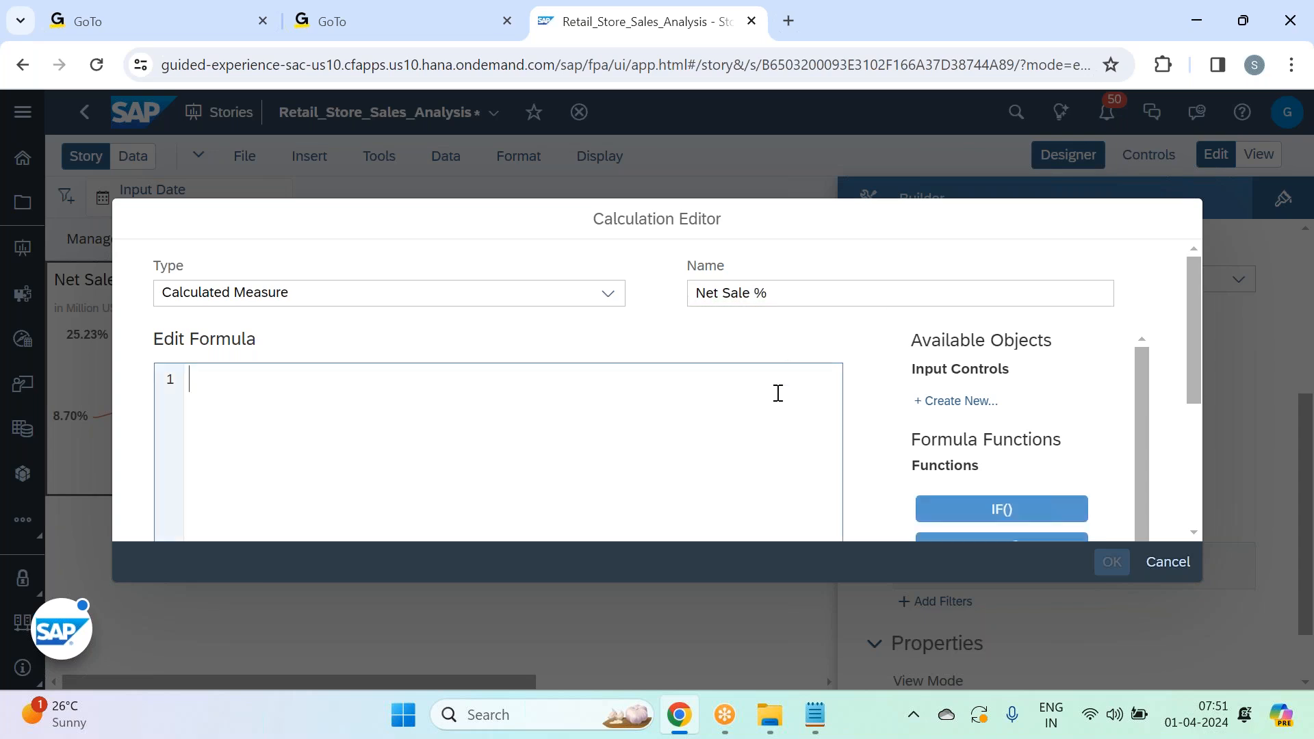
{"action": "type", "text": "( net"}
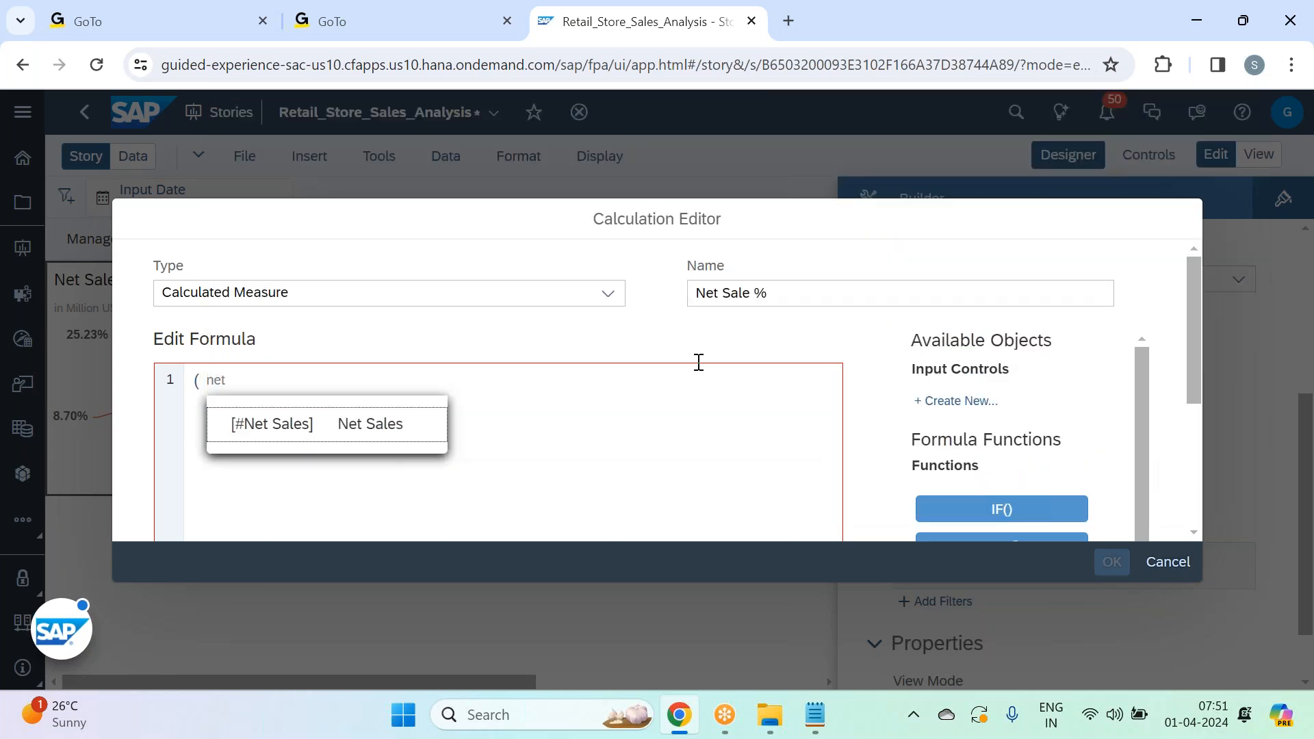
{"action": "left_click", "coordinate": [352, 445]}
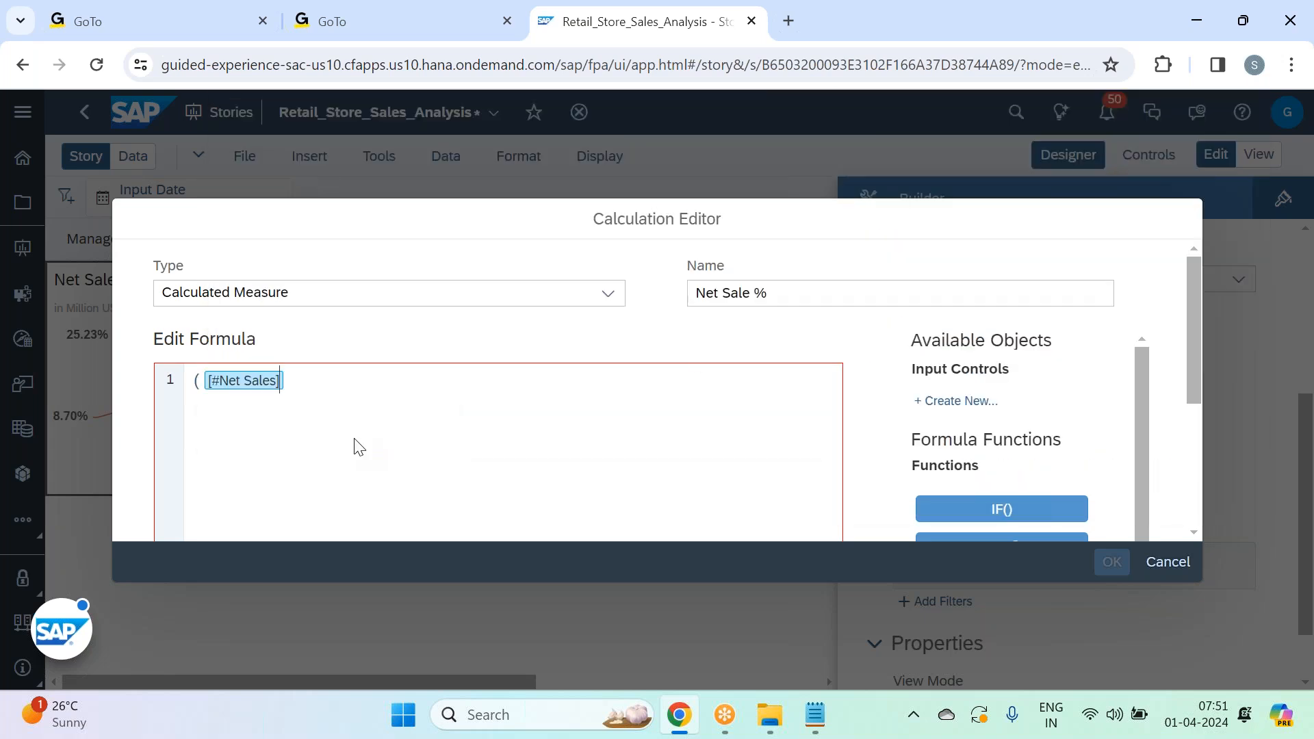
{"action": "type", "text": "gross"}
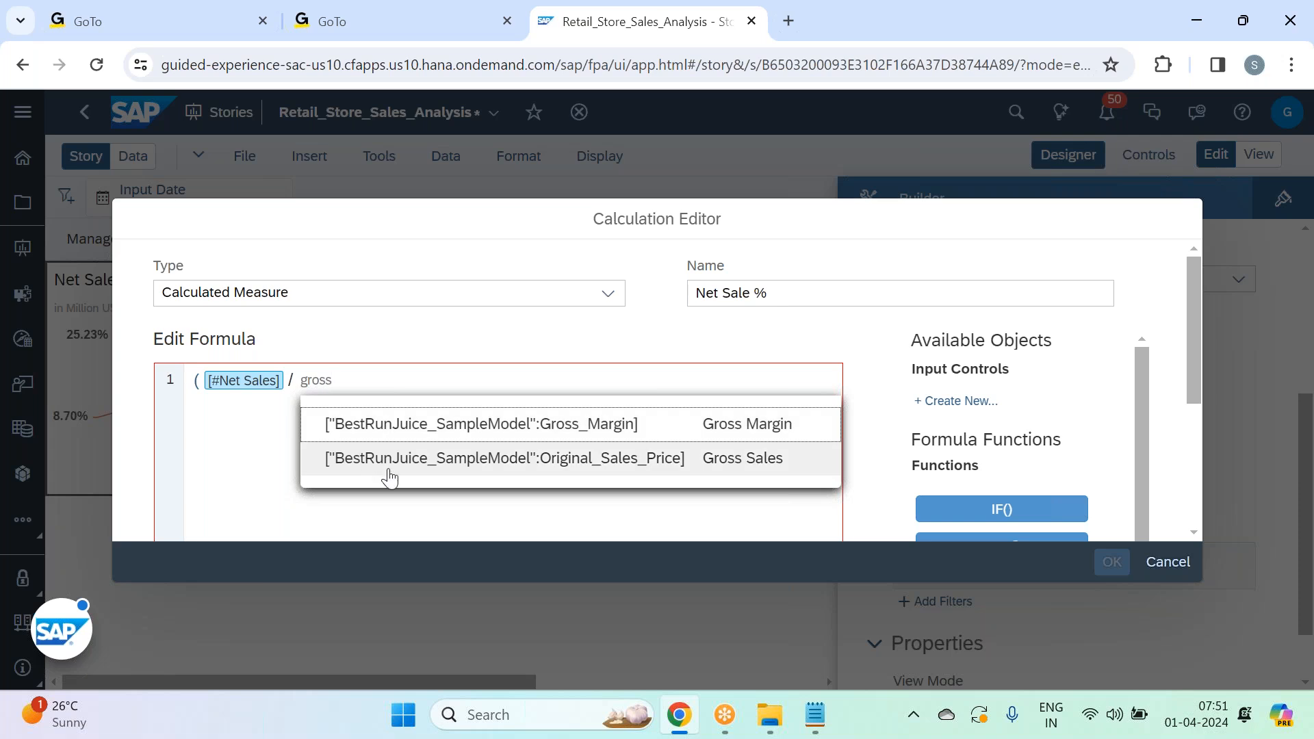
{"action": "left_click", "coordinate": [385, 466]}
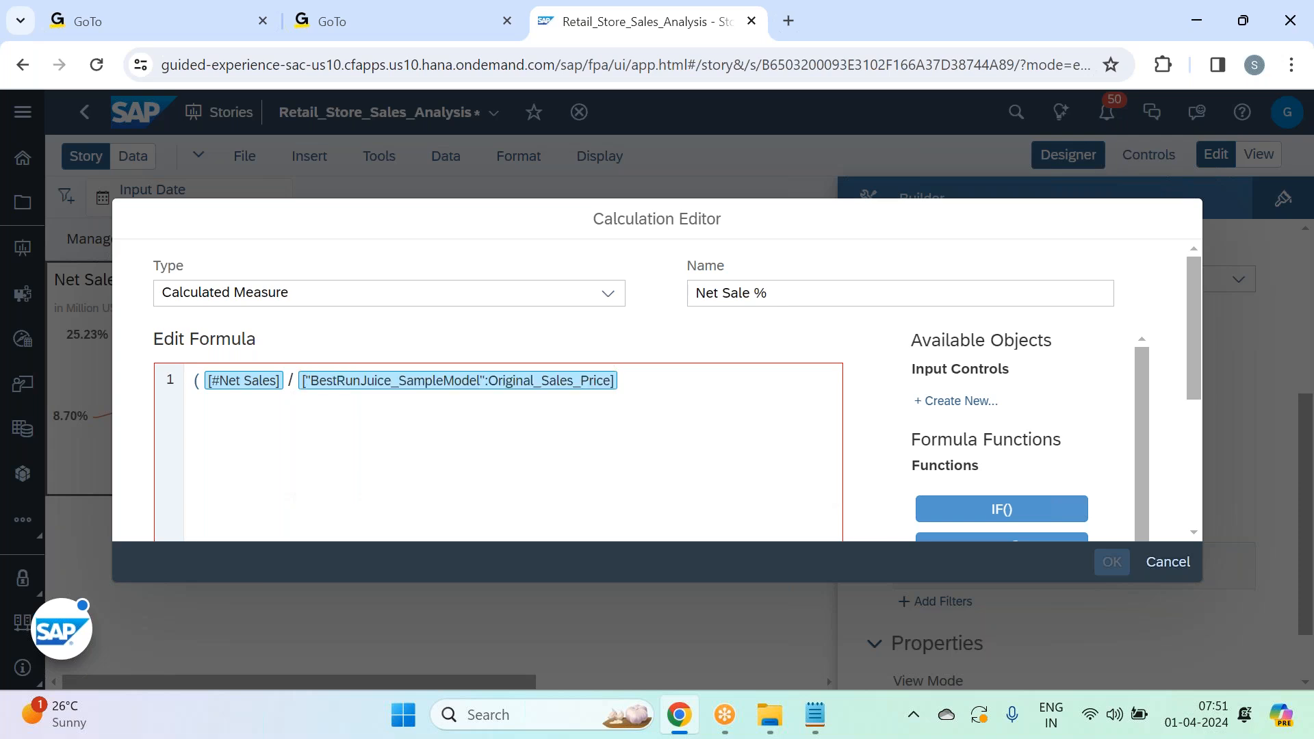
{"action": "type", "text": ")"}
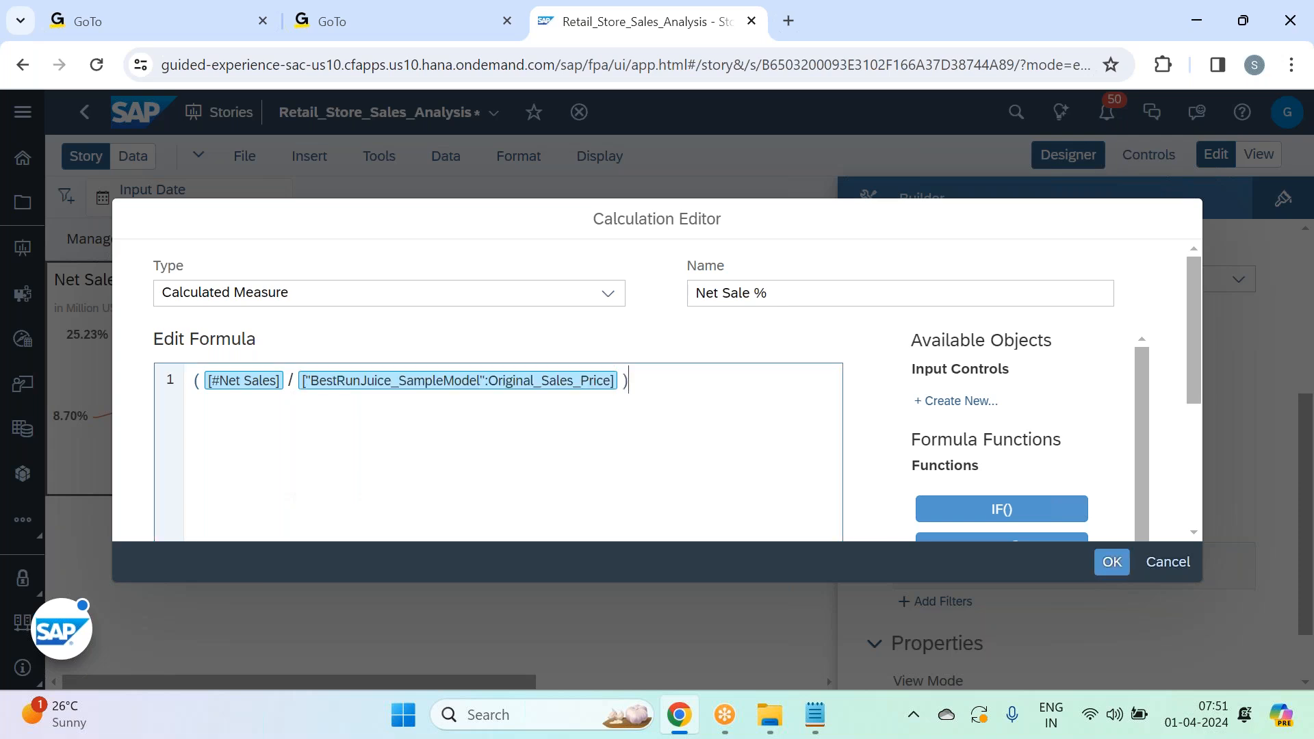
{"action": "type", "text": " * 100"}
{"action": "left_click", "coordinate": [1115, 560]}
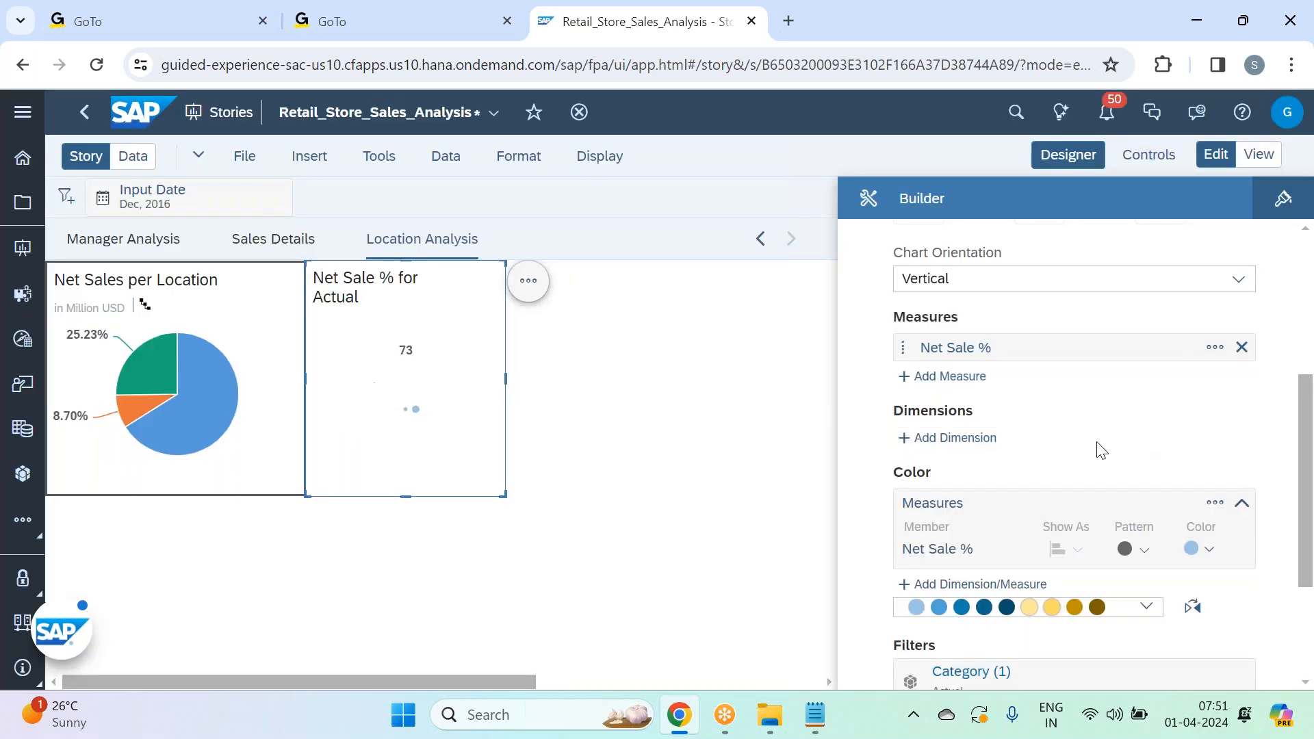
- Add Location as the dimension of the Net Sale % chart
{"action": "left_click", "coordinate": [949, 446]}
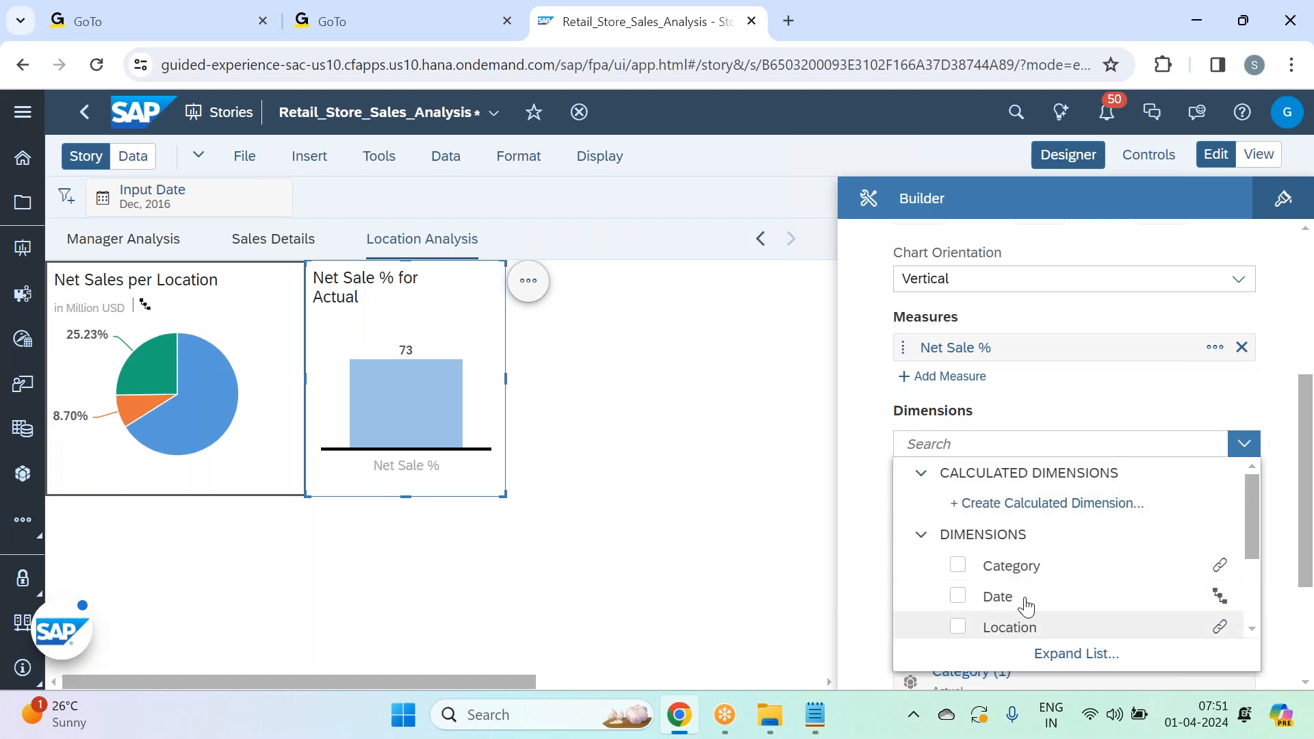
{"action": "left_click", "coordinate": [1007, 627]}
{"action": "left_click", "coordinate": [1045, 410]}
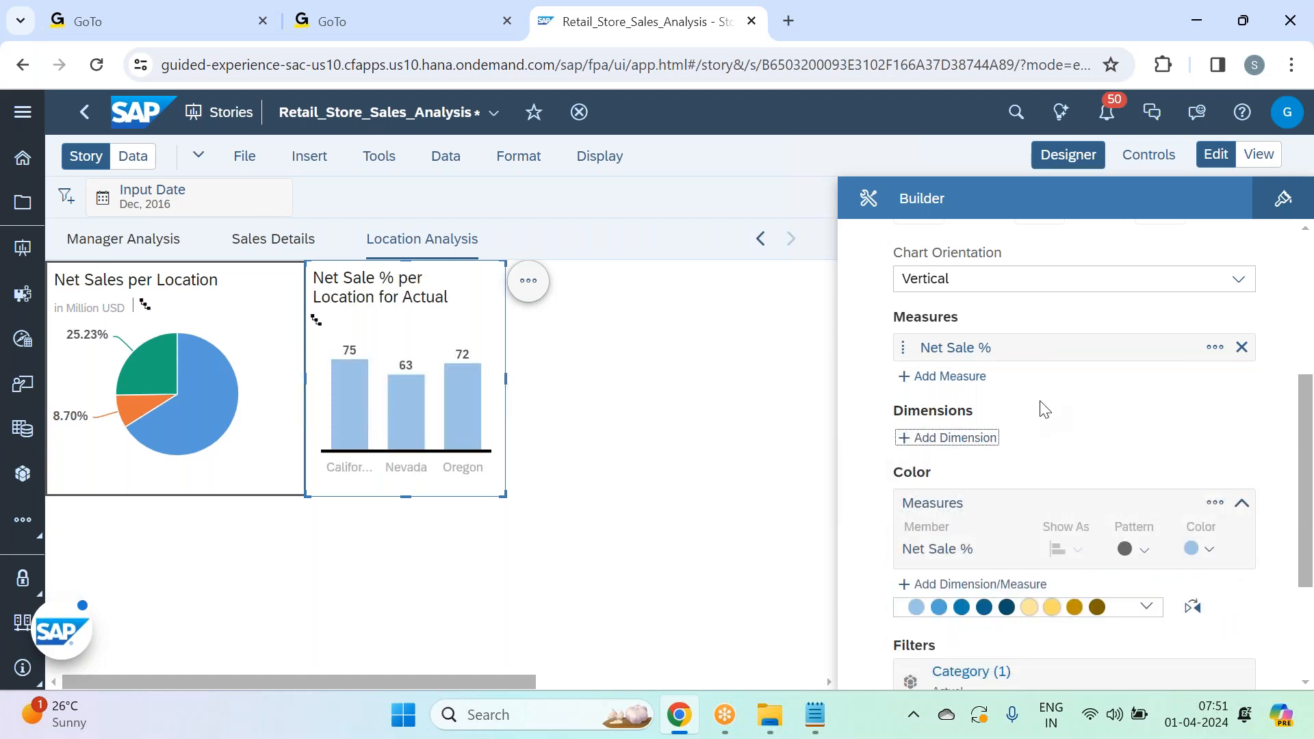
{"action": "scroll", "coordinate": [1046, 410], "scroll_direction": "down", "scroll_amount": 2}
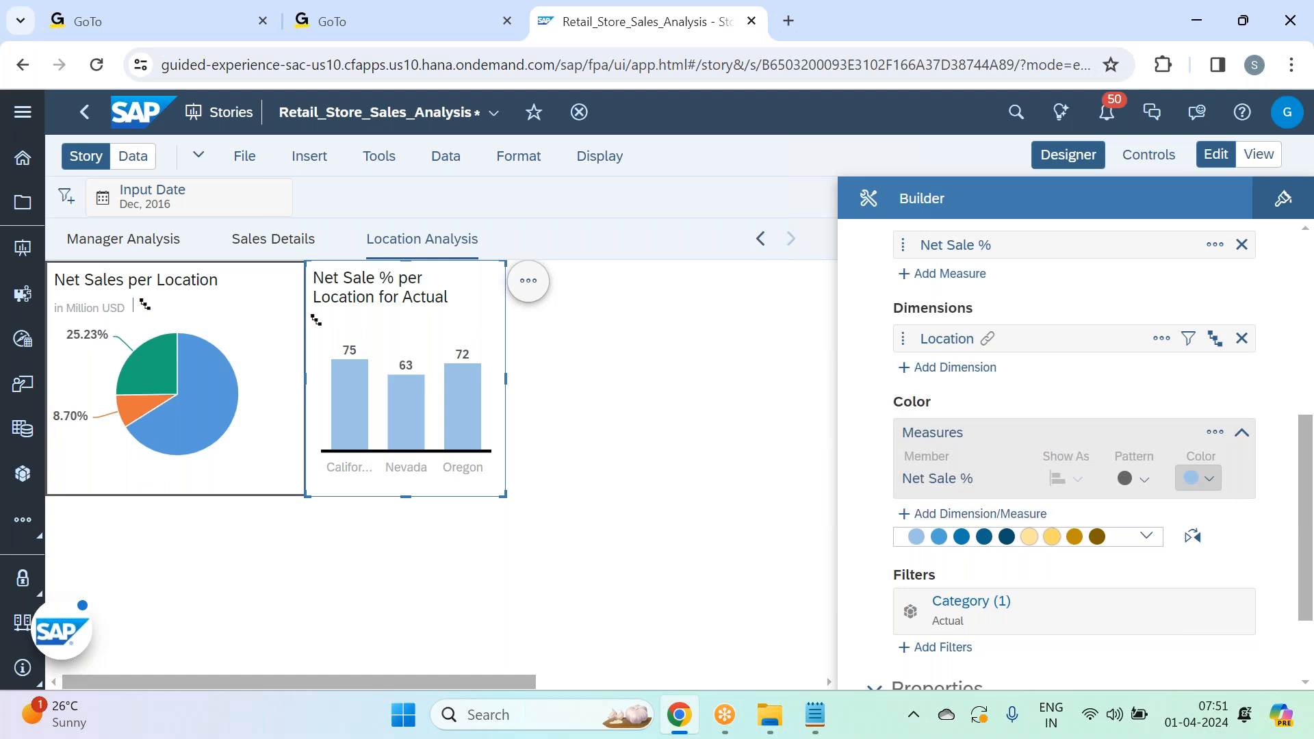
- Give the Net Sale % measure a custom light purple colour, about hex d685e2
{"action": "left_click", "coordinate": [1198, 478]}
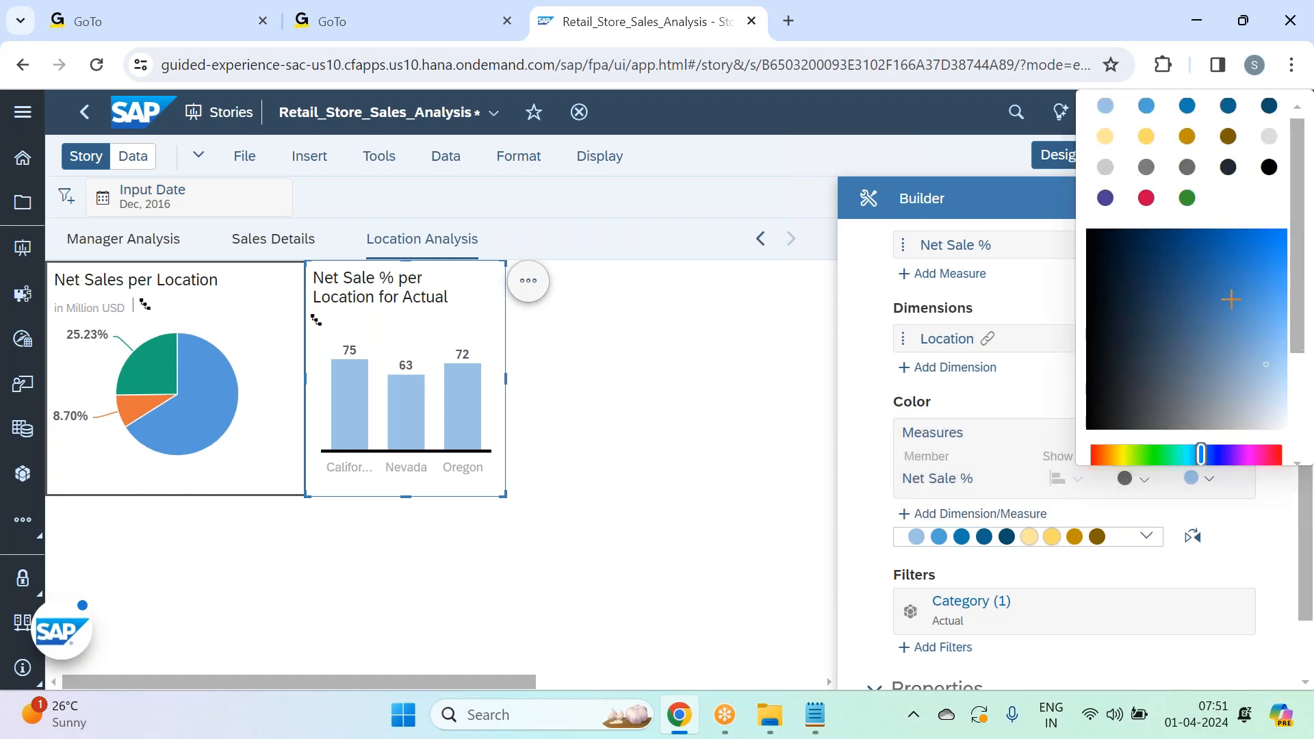
{"action": "scroll", "coordinate": [1221, 363], "scroll_direction": "down", "scroll_amount": 2}
{"action": "left_click_drag", "start_coordinate": [1202, 370], "coordinate": [1245, 369]}
{"action": "left_click", "coordinate": [1265, 250]}
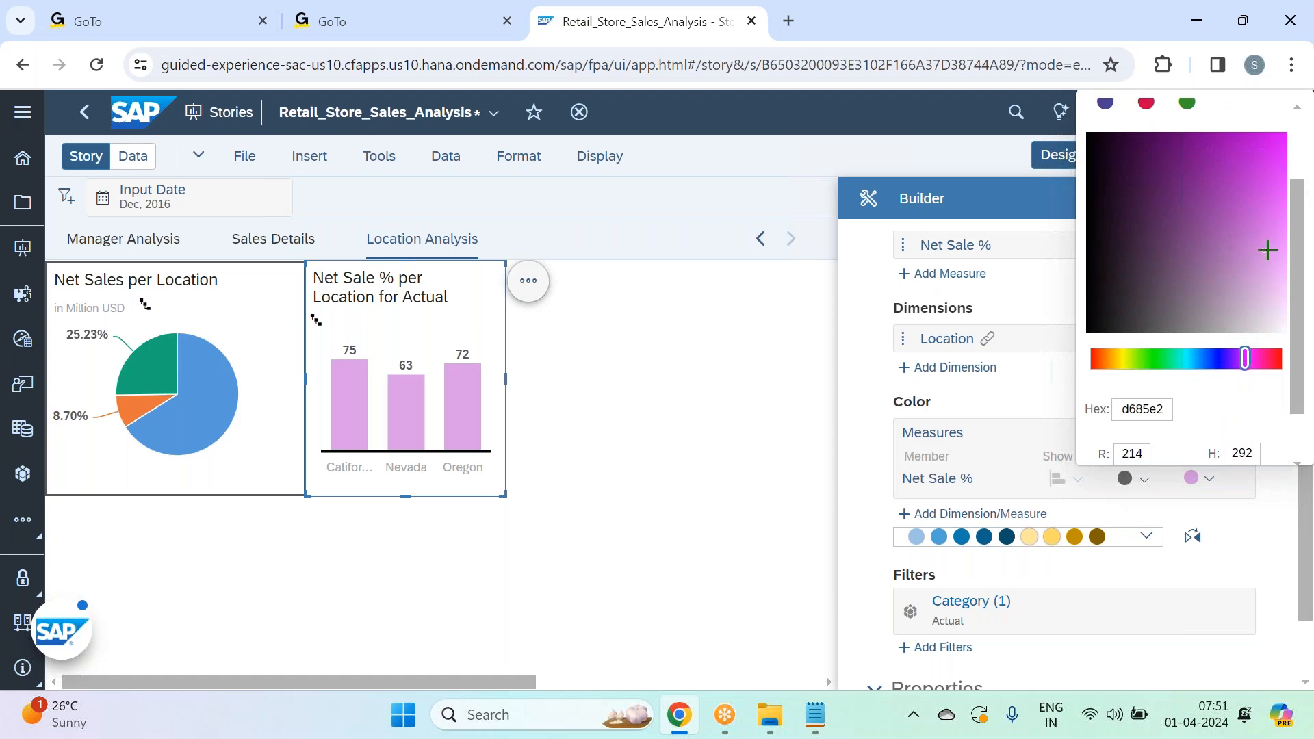
{"action": "left_click", "coordinate": [1270, 534]}
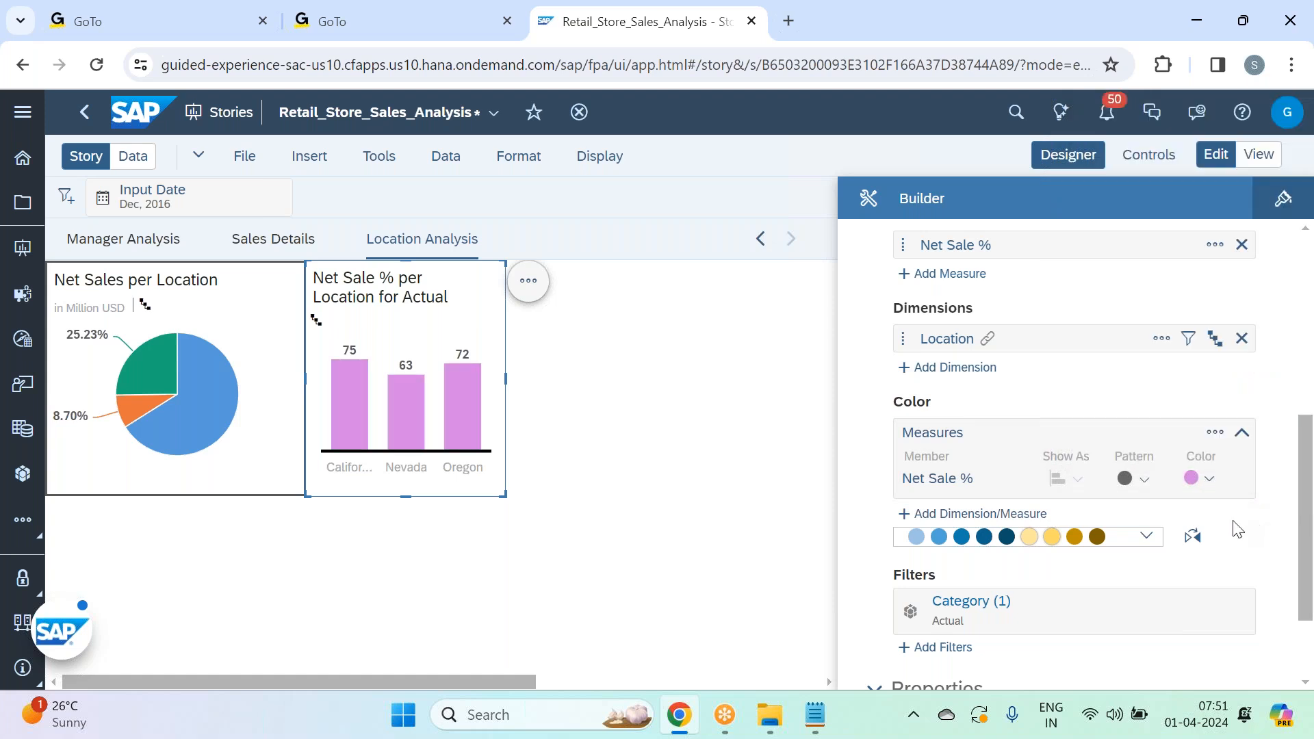
- Style the Net Sale % chart with All Borders and a border width of 2
{"action": "left_click", "coordinate": [1283, 205]}
{"action": "left_click", "coordinate": [1261, 479]}
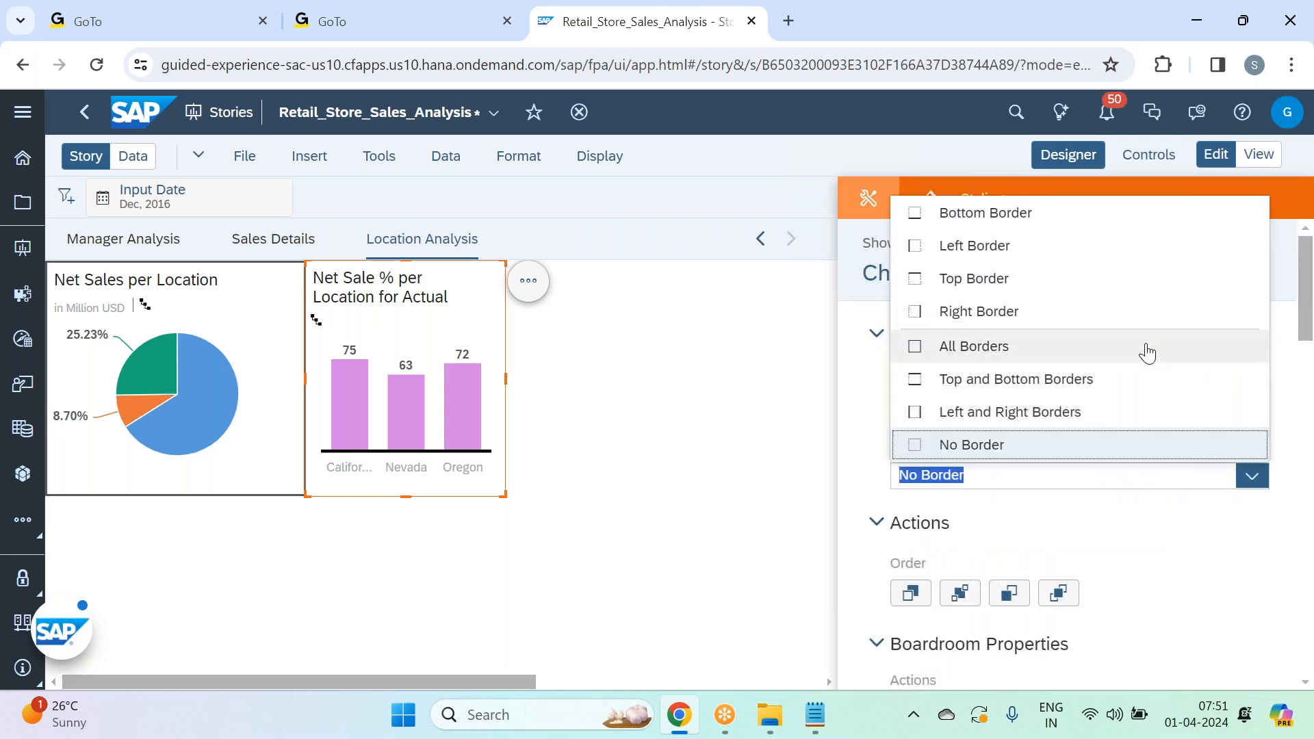
{"action": "left_click", "coordinate": [1140, 350]}
{"action": "left_click", "coordinate": [1249, 541]}
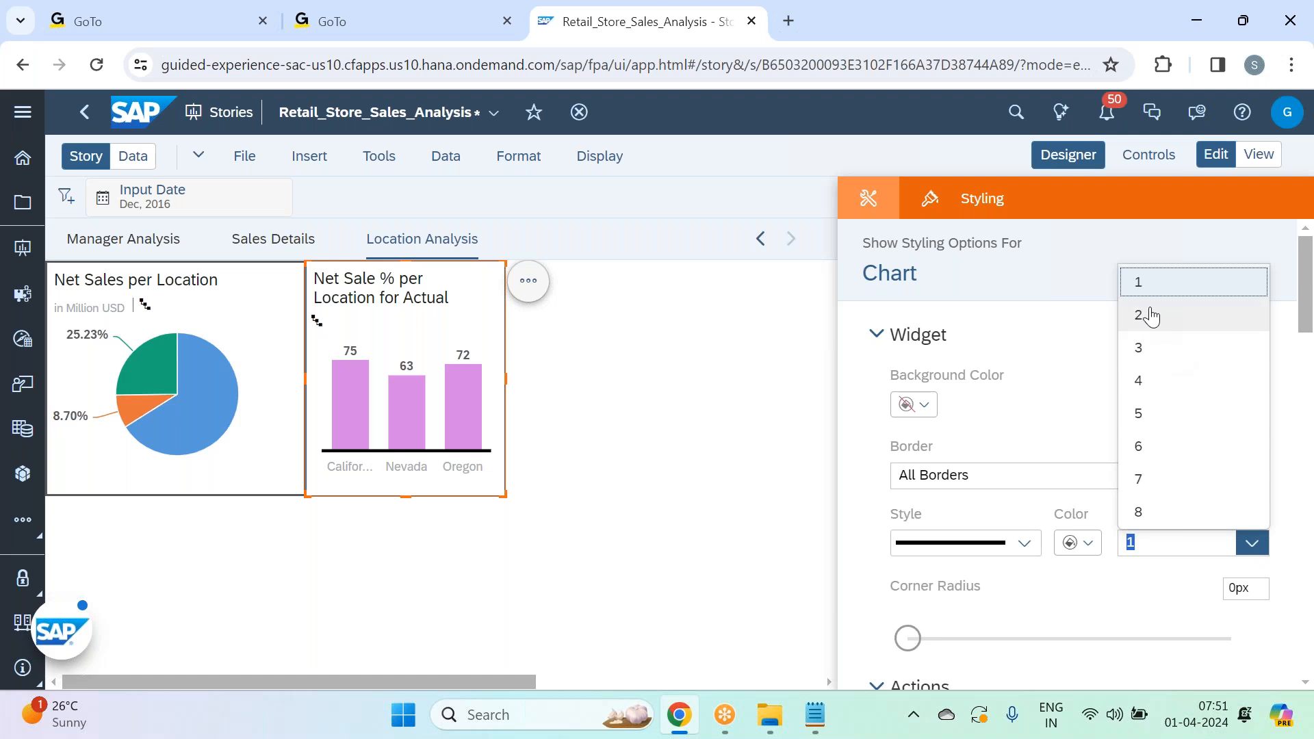
{"action": "left_click", "coordinate": [1147, 311]}
- Set the Net Sale % chart's decimal places to Automatic and close the design settings
{"action": "scroll", "coordinate": [1137, 382], "scroll_direction": "down", "scroll_amount": 10}
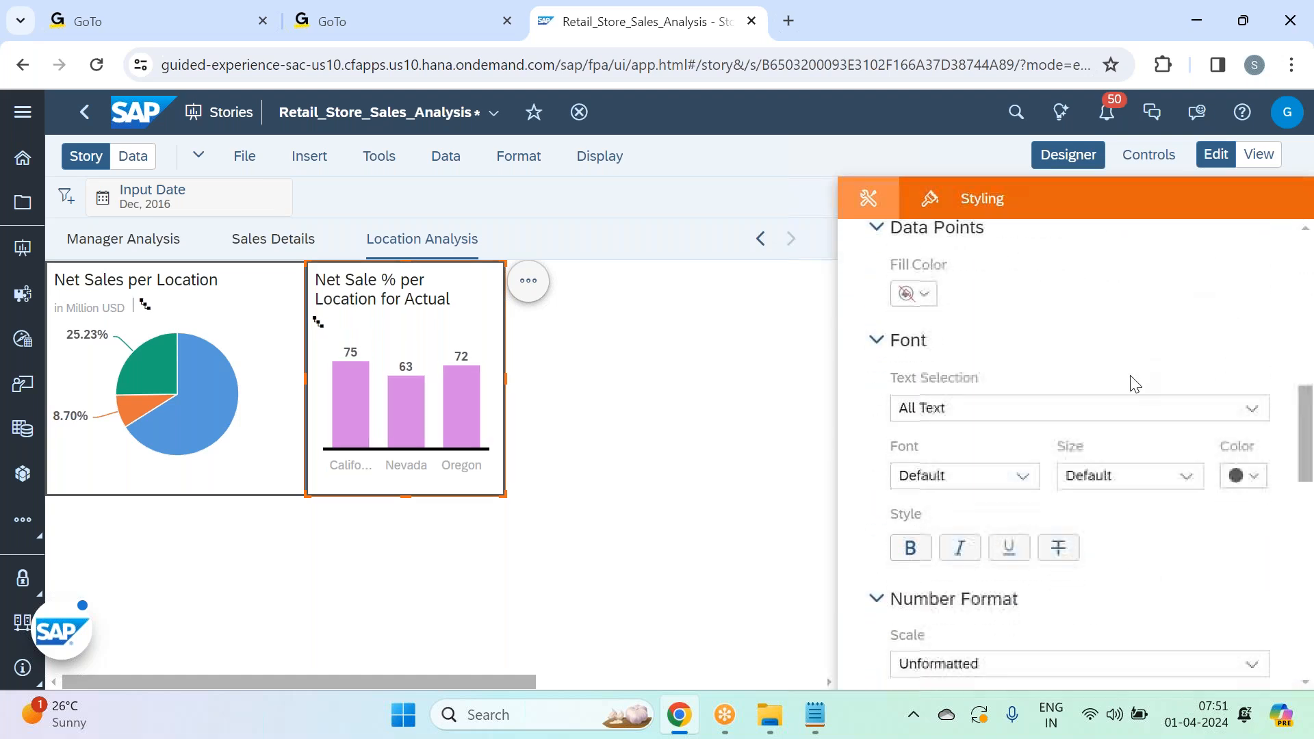
{"action": "scroll", "coordinate": [1133, 383], "scroll_direction": "down", "scroll_amount": 3}
{"action": "left_click", "coordinate": [1046, 571]}
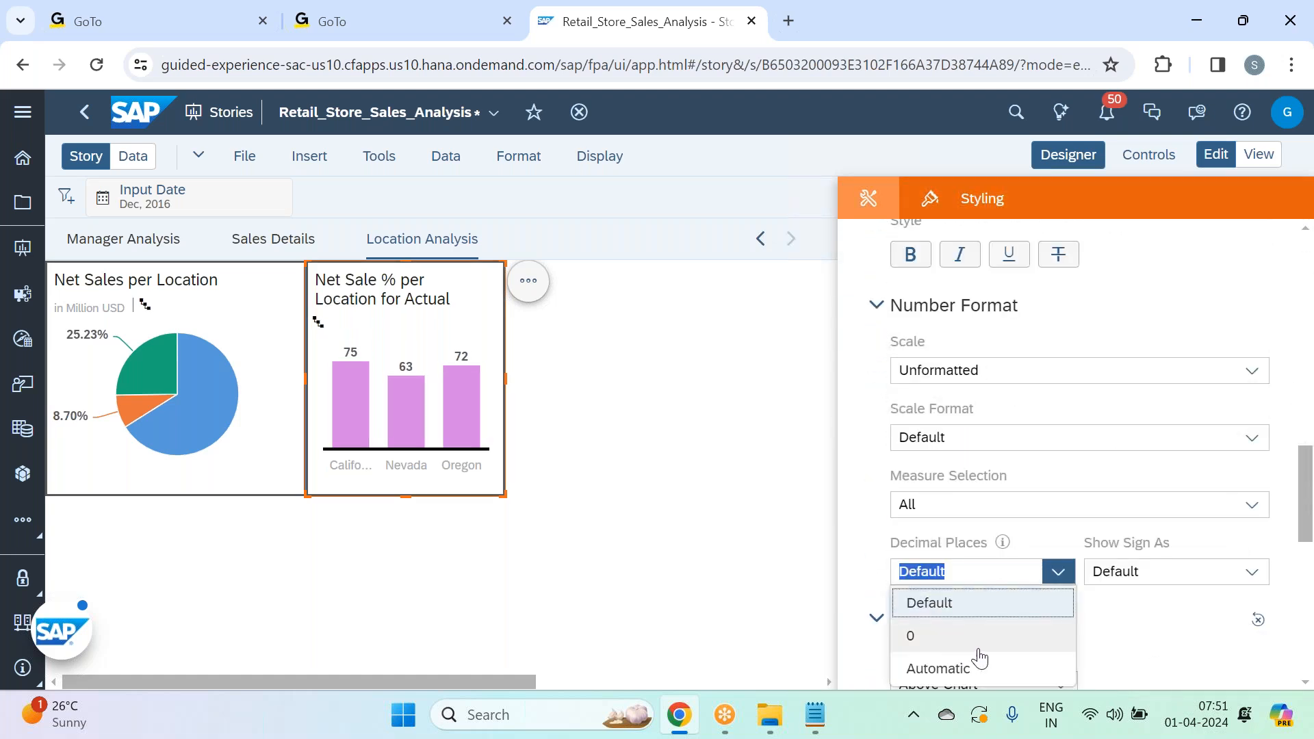
{"action": "left_click_drag", "start_coordinate": [1309, 477], "coordinate": [1311, 528]}
{"action": "left_click", "coordinate": [1062, 326]}
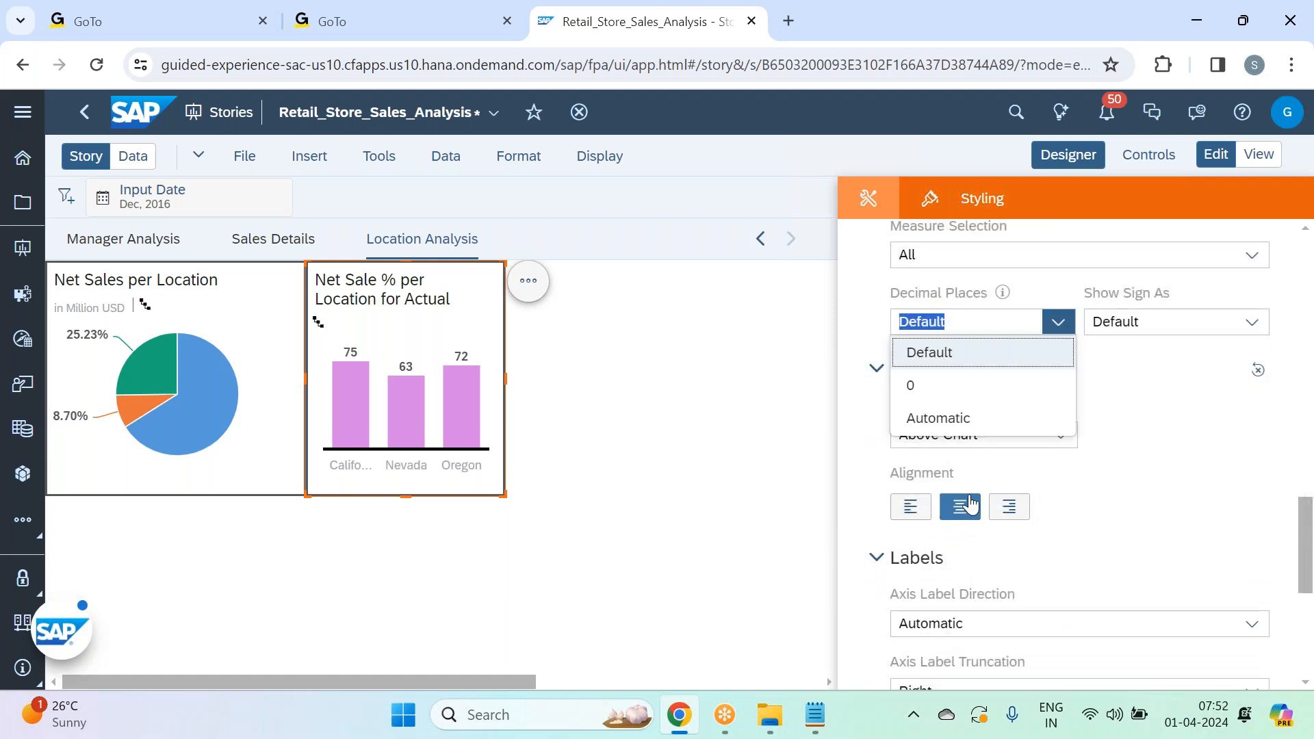
{"action": "left_click", "coordinate": [954, 418]}
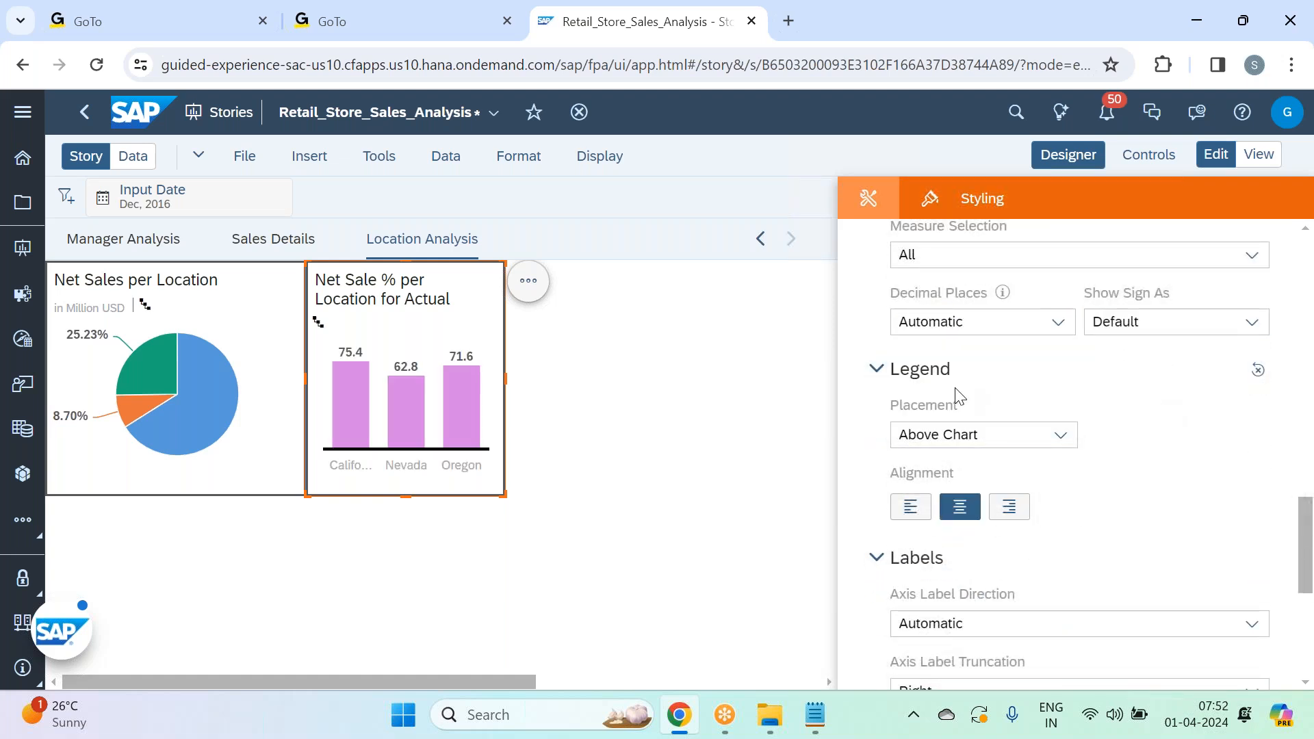
{"action": "left_click", "coordinate": [1062, 162]}
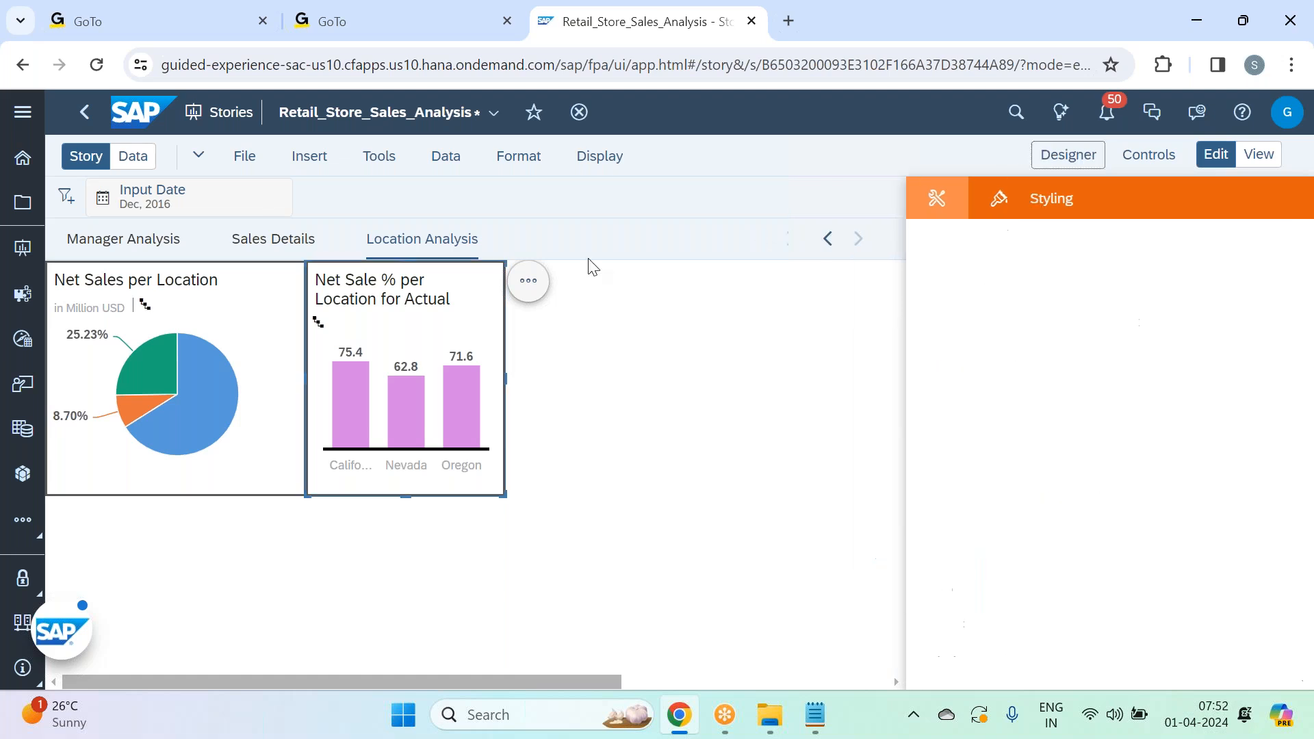
- Shorten the column chart's title to "Net Sale %"
{"action": "double_click", "coordinate": [442, 302]}
{"action": "left_click", "coordinate": [464, 300]}
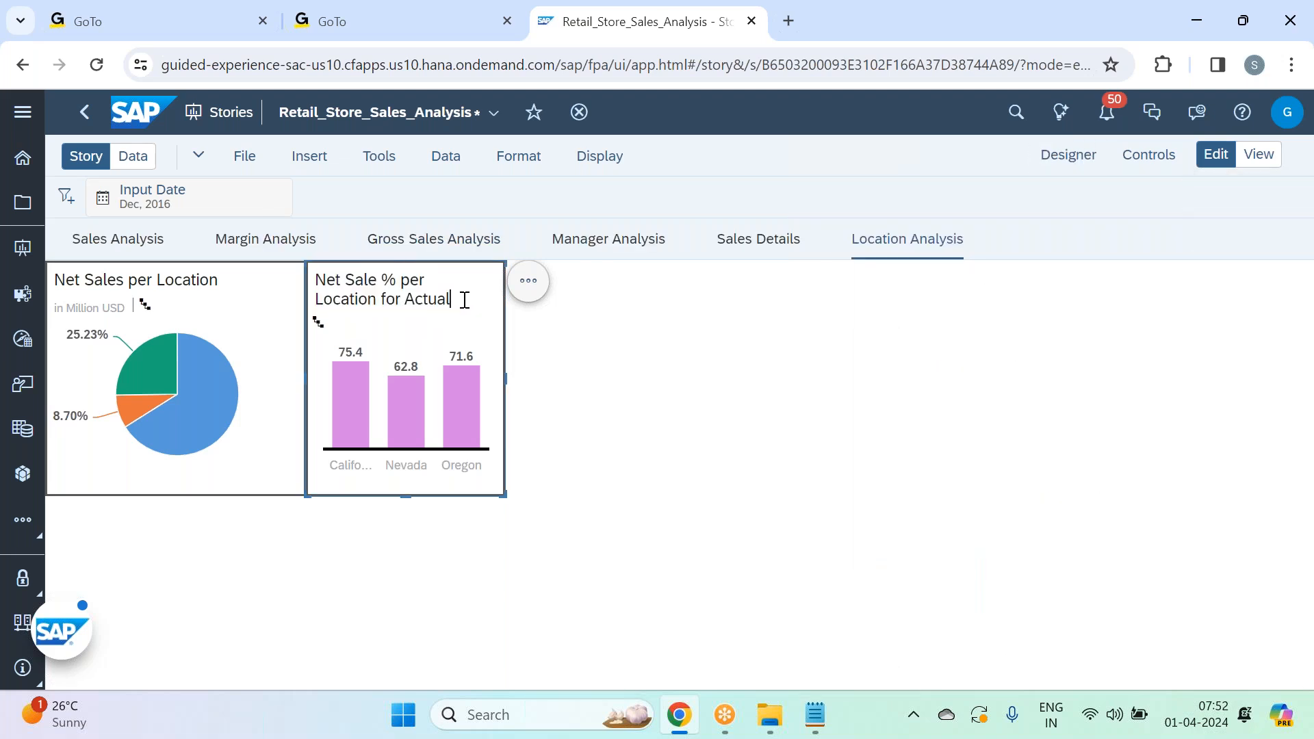
{"action": "key", "text": "BackSpace"}
{"action": "key", "text": "BackSpace"}
{"action": "key", "text": "BackSpace"}
{"action": "key", "text": "BackSpace"}
{"action": "key", "text": "BackSpace"}
{"action": "key", "text": "BackSpace"}
{"action": "key", "text": "BackSpace"}
{"action": "key", "text": "BackSpace"}
{"action": "key", "text": "BackSpace"}
{"action": "key", "text": "BackSpace"}
{"action": "key", "text": "BackSpace"}
{"action": "key", "text": "BackSpace"}
{"action": "key", "text": "BackSpace"}
{"action": "key", "text": "BackSpace"}
{"action": "key", "text": "BackSpace"}
{"action": "key", "text": "BackSpace"}
{"action": "key", "text": "BackSpace"}
{"action": "key", "text": "BackSpace"}
{"action": "key", "text": "BackSpace"}
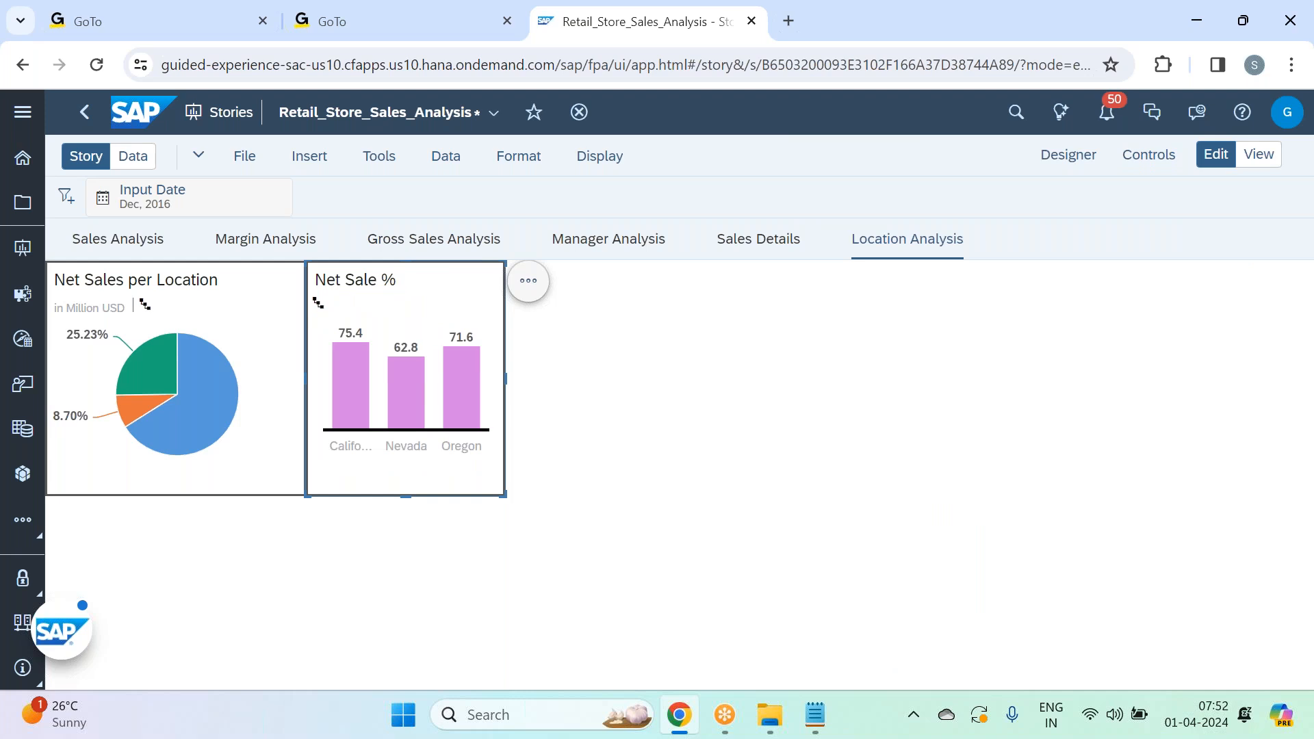
{"action": "left_click", "coordinate": [601, 350]}
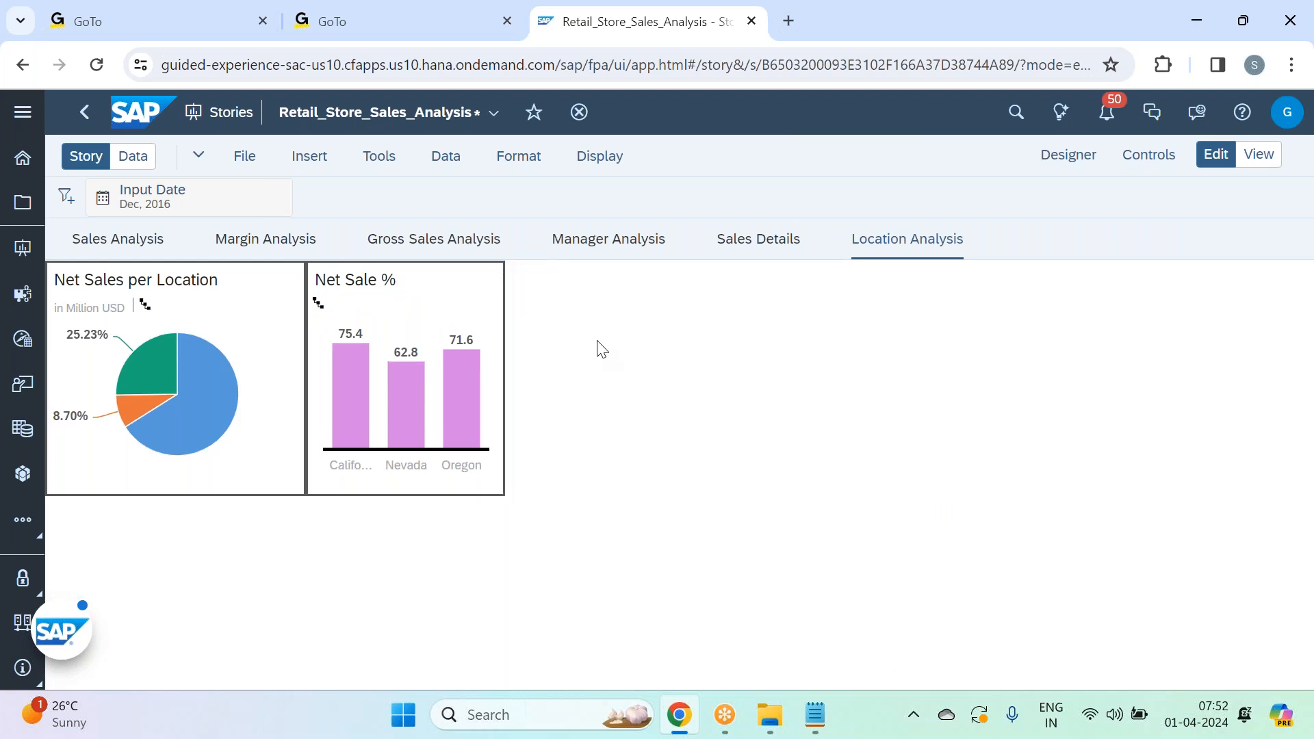
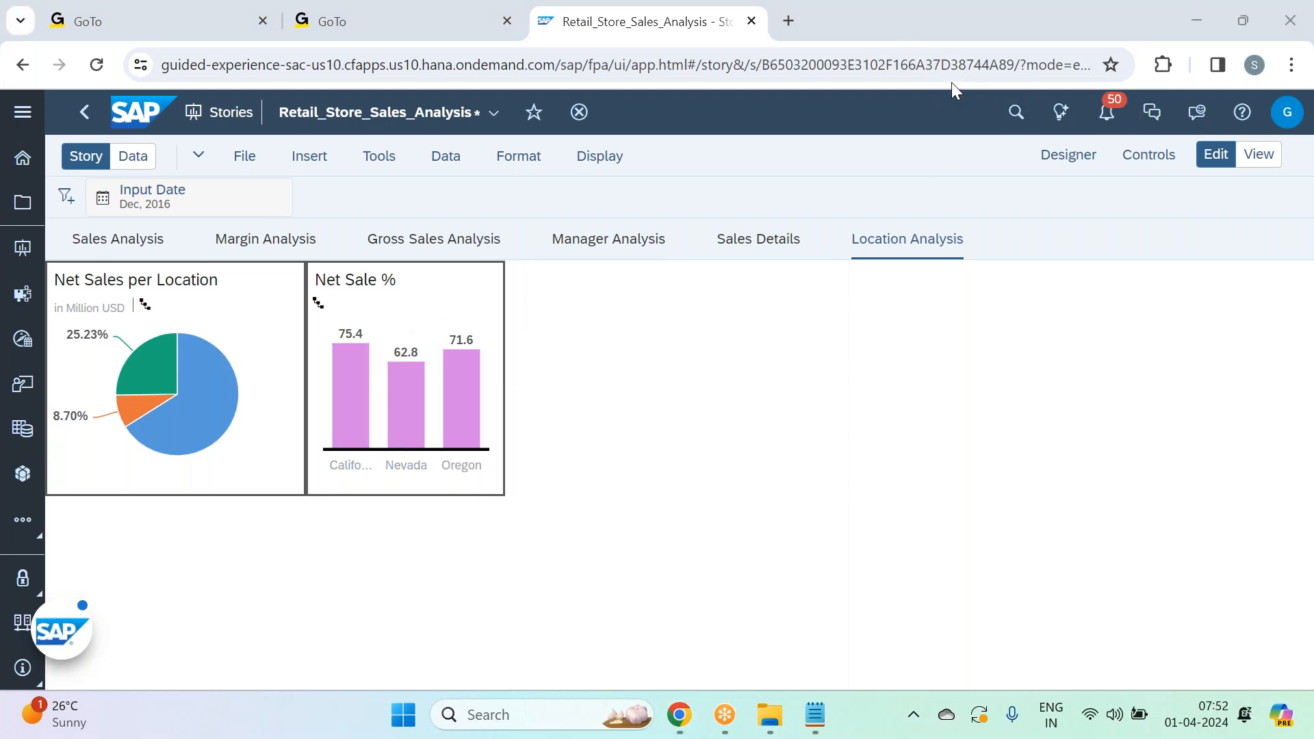
- Try showing the Y-axis labels on the Net Sale % chart
{"action": "left_click", "coordinate": [431, 302]}
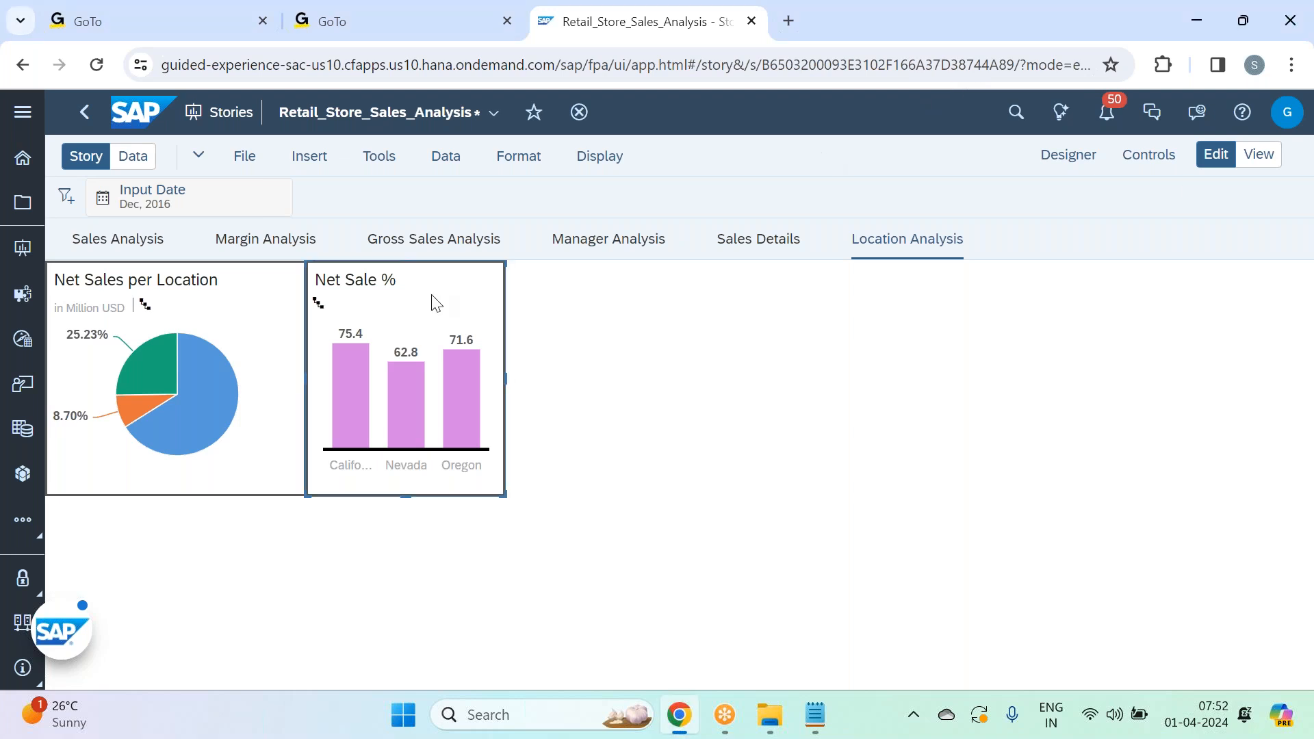
{"action": "left_click", "coordinate": [1088, 156]}
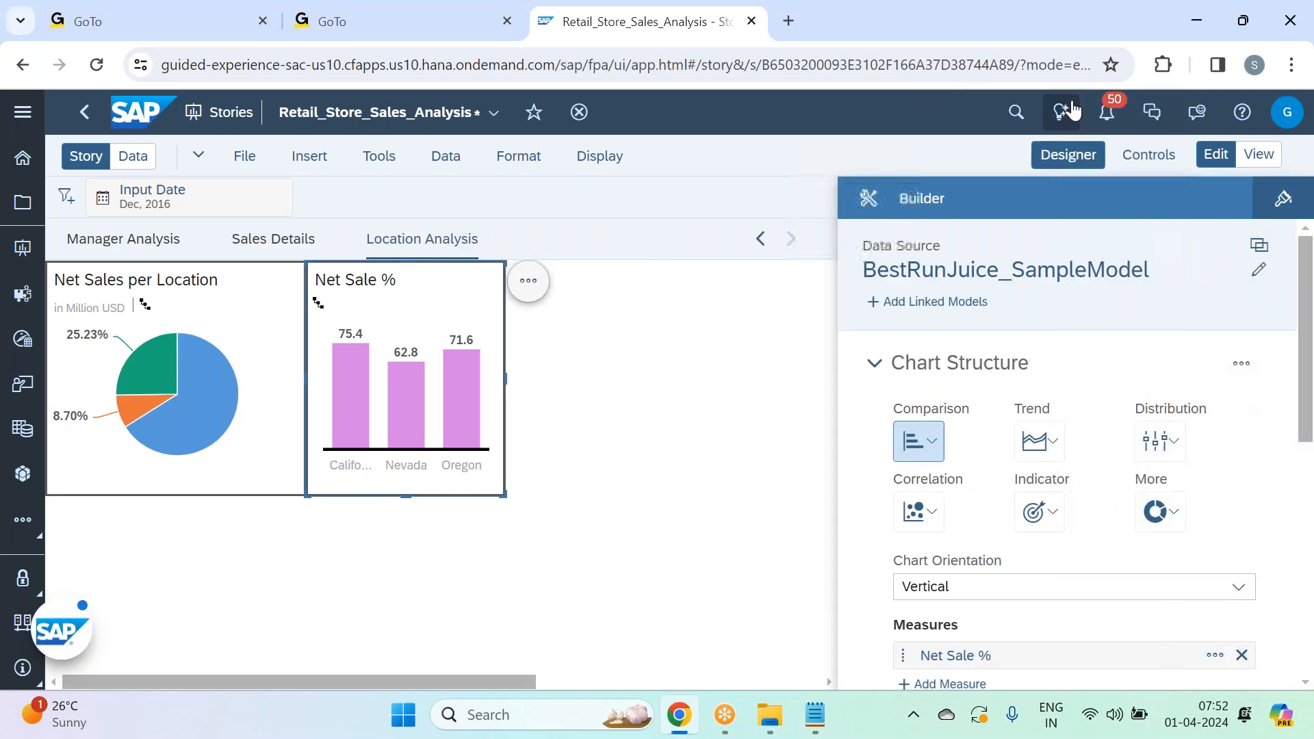
{"action": "left_click", "coordinate": [1068, 156]}
{"action": "left_click", "coordinate": [528, 282]}
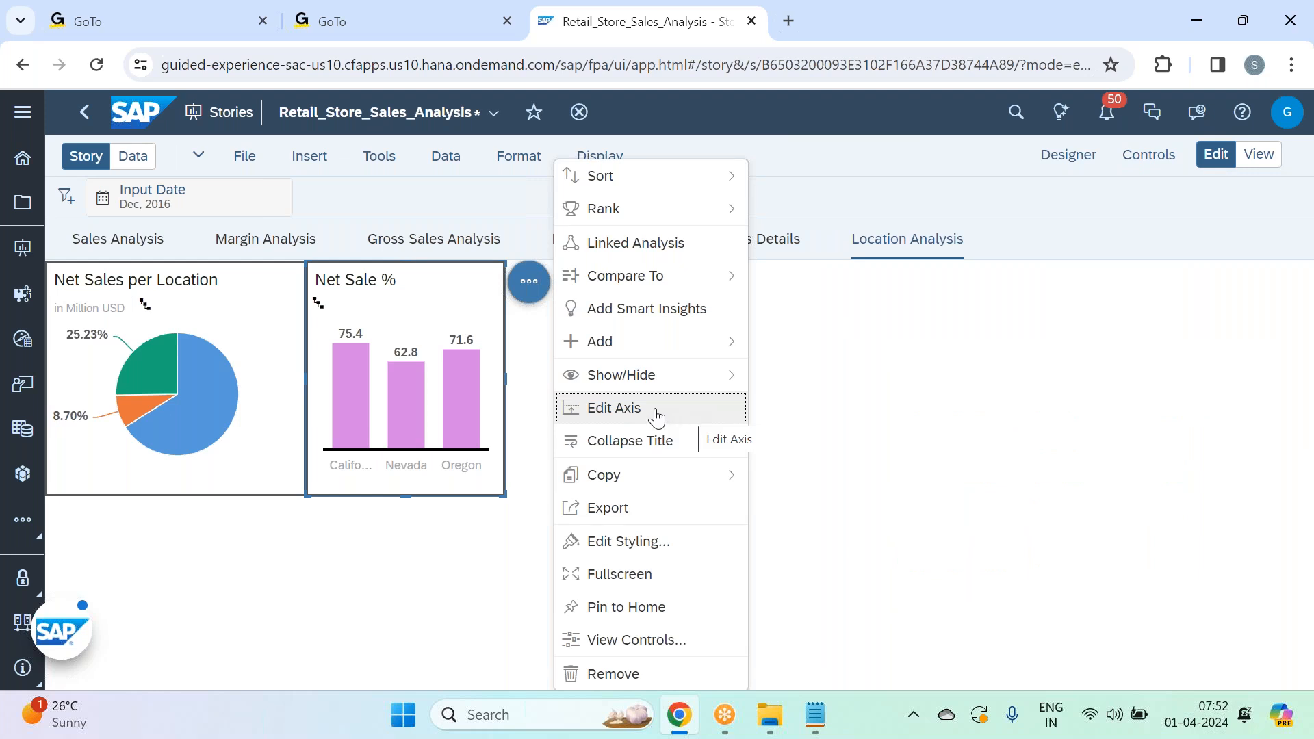
{"action": "left_click", "coordinate": [687, 385]}
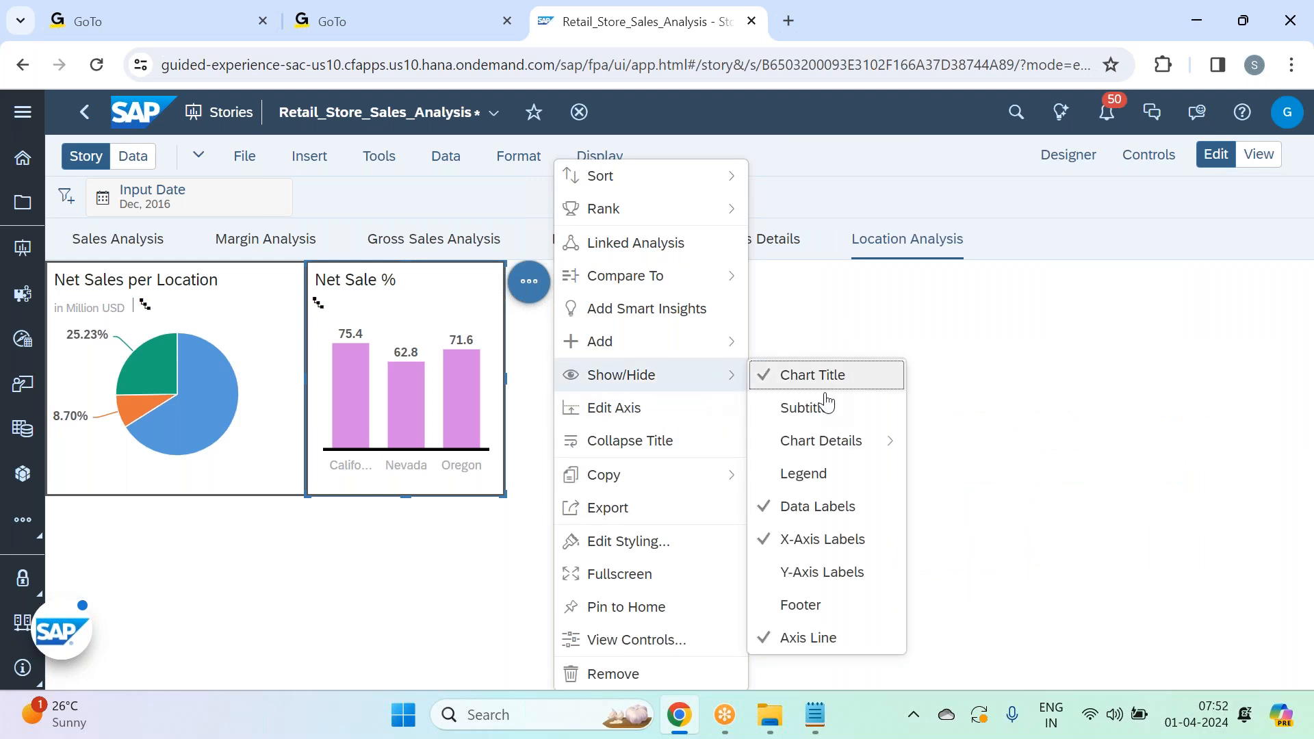
{"action": "left_click", "coordinate": [832, 580]}
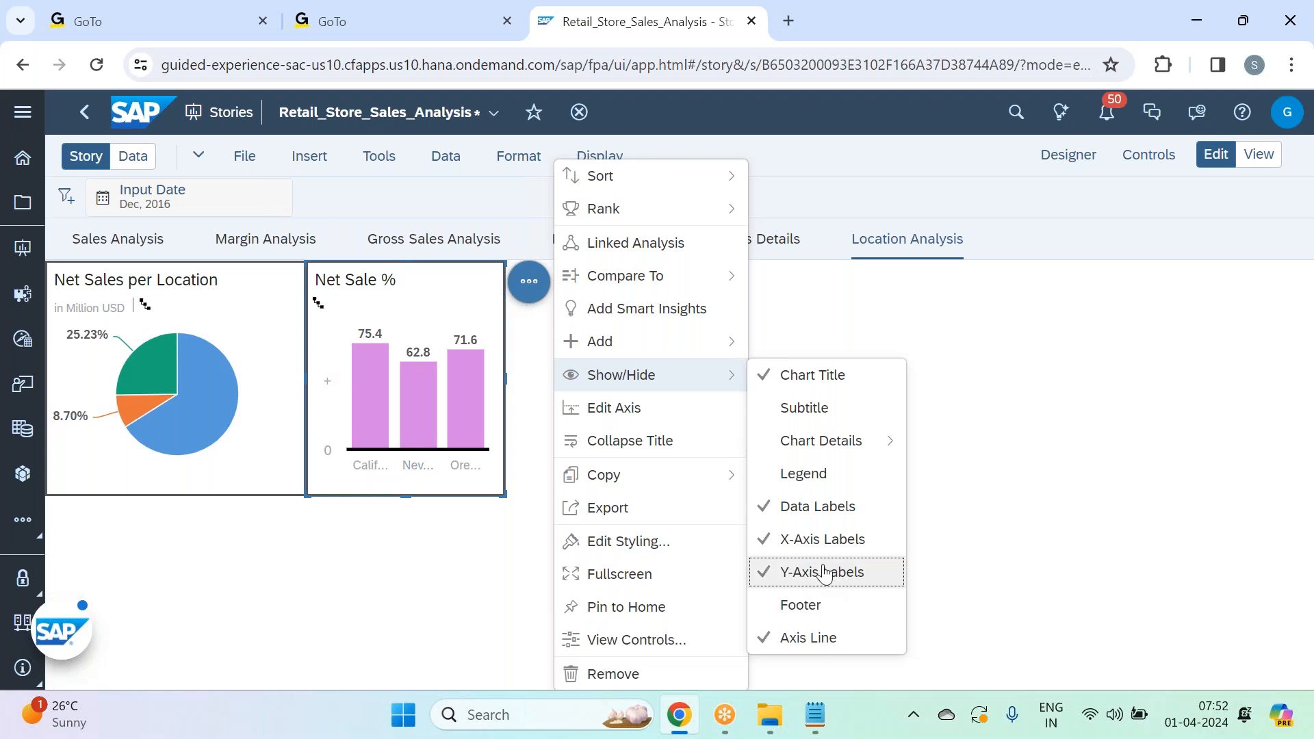
{"action": "left_click", "coordinate": [890, 572]}
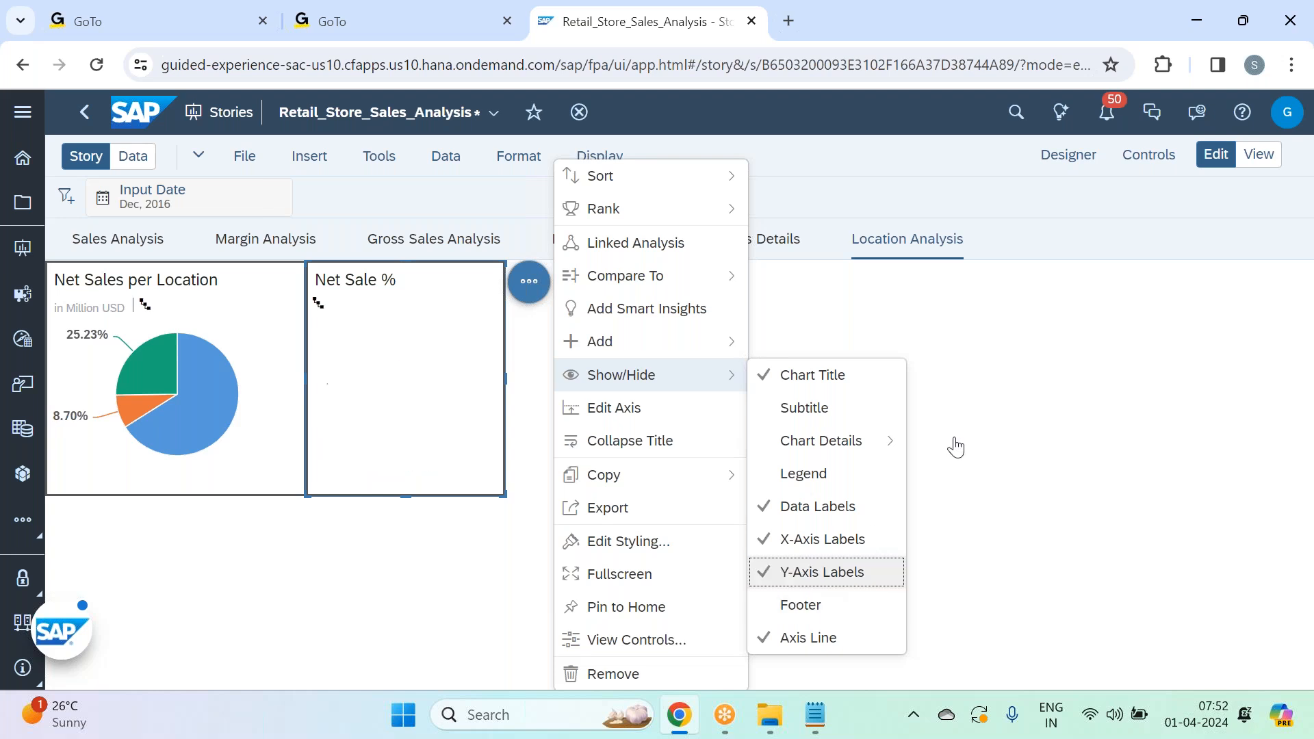
- Set the minimum value of the Net Sale % chart's axis to 60 and apply it
{"action": "left_click", "coordinate": [598, 414]}
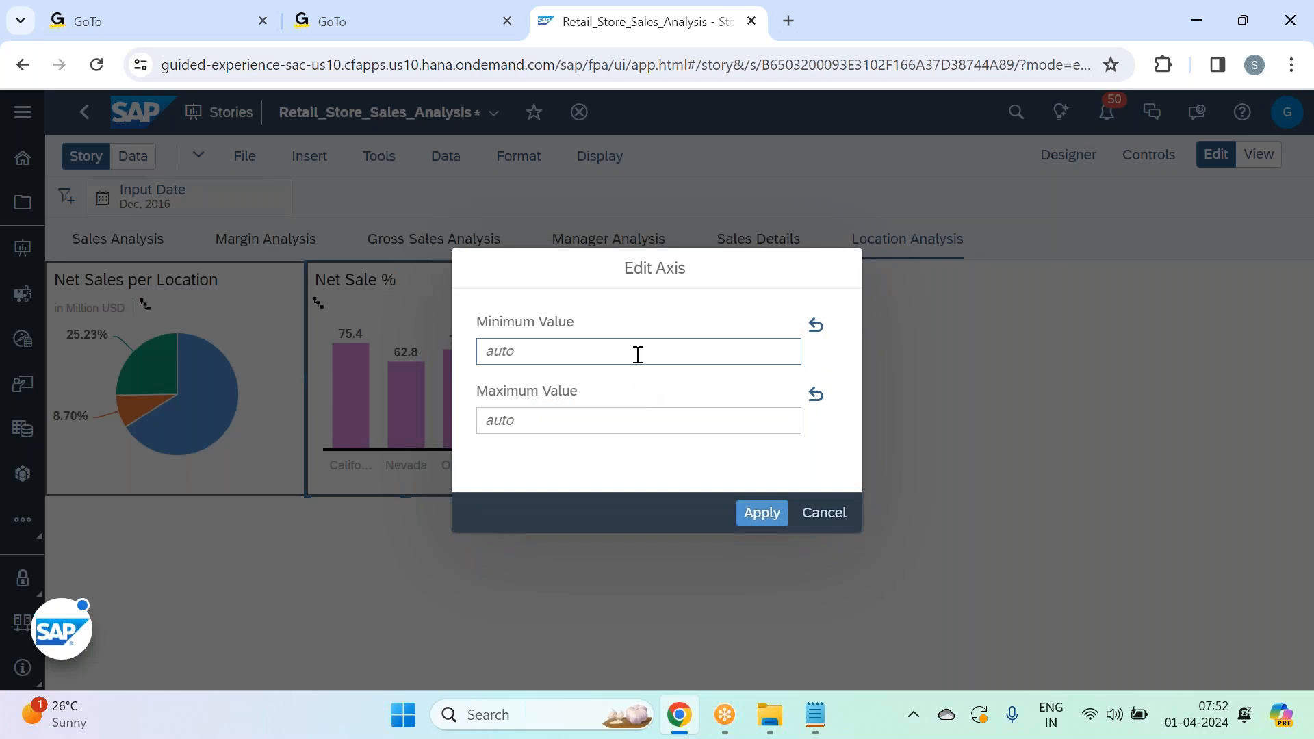
{"action": "type", "text": "60"}
{"action": "left_click", "coordinate": [761, 515]}
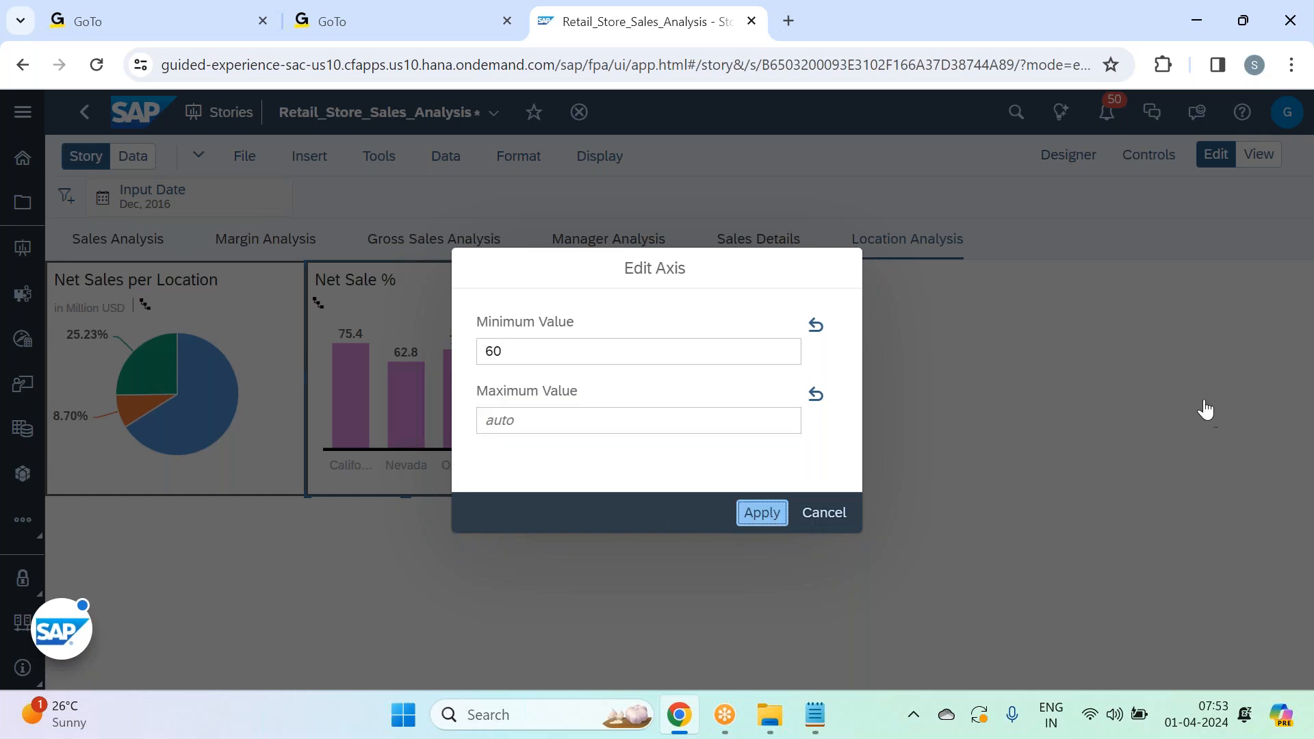
{"action": "mouse_move", "coordinate": [417, 444]}
{"action": "mouse_move", "coordinate": [470, 383]}
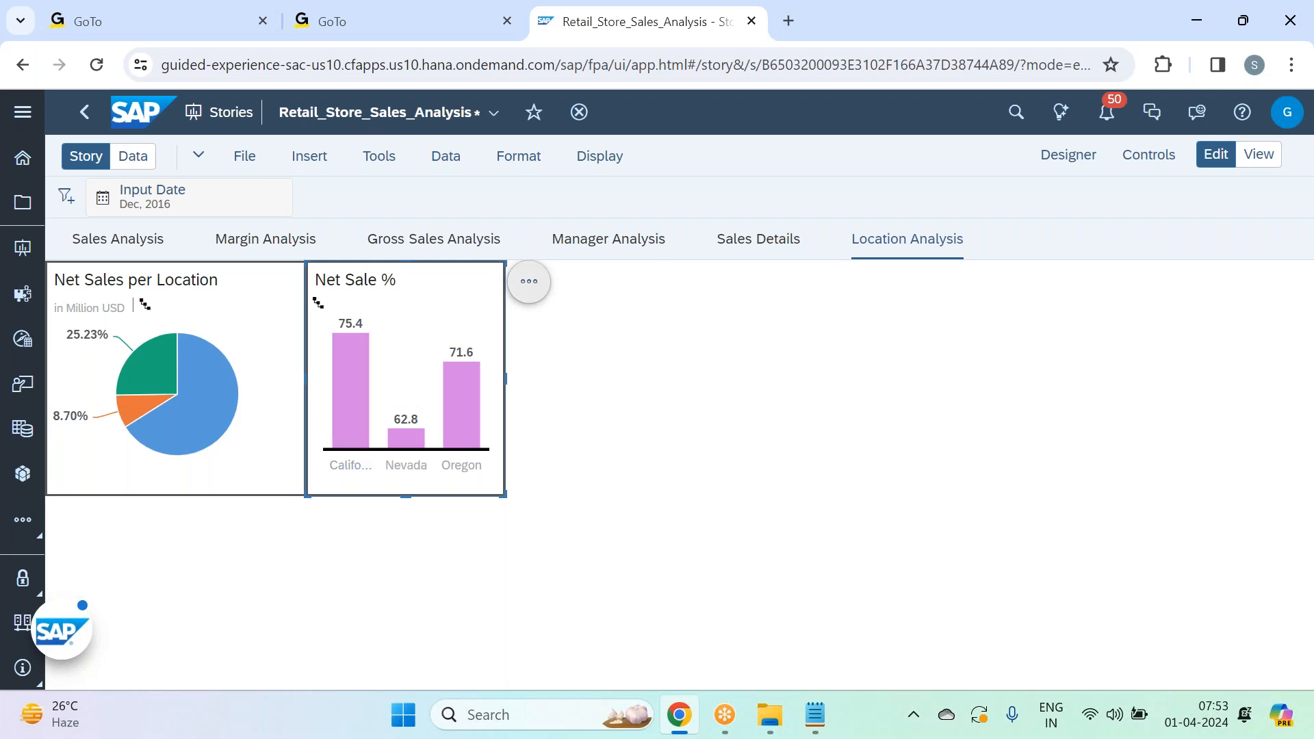
- Show the Y-axis labels on the Net Sale % chart of the Location Analysis page
{"action": "left_click", "coordinate": [542, 284]}
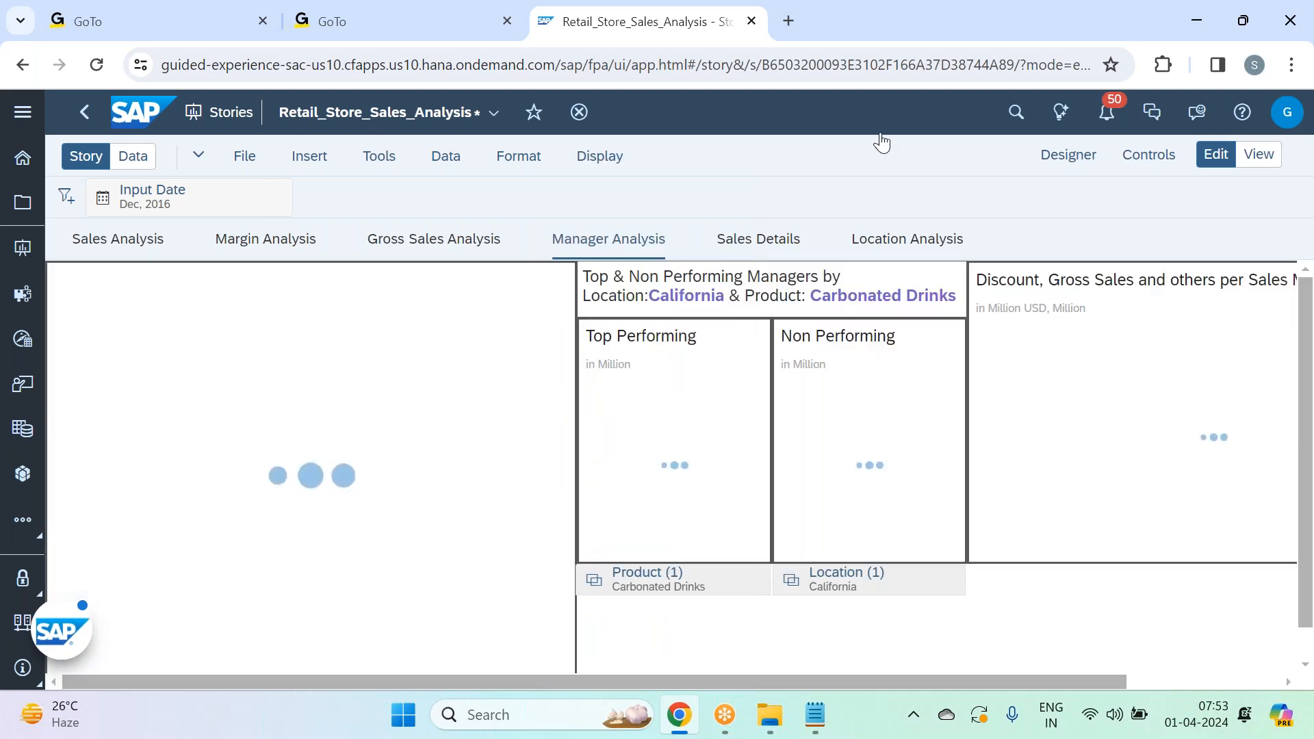
{"action": "left_click", "coordinate": [918, 240]}
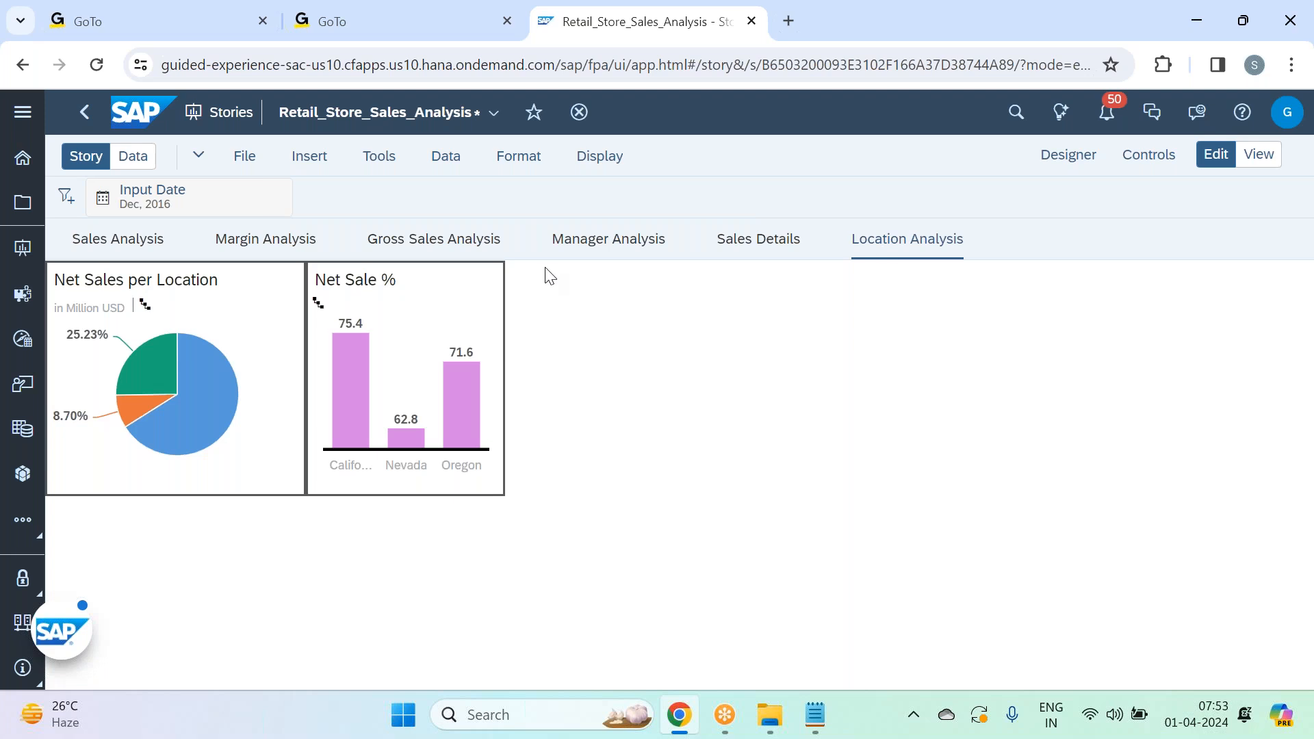
{"action": "left_click", "coordinate": [451, 335]}
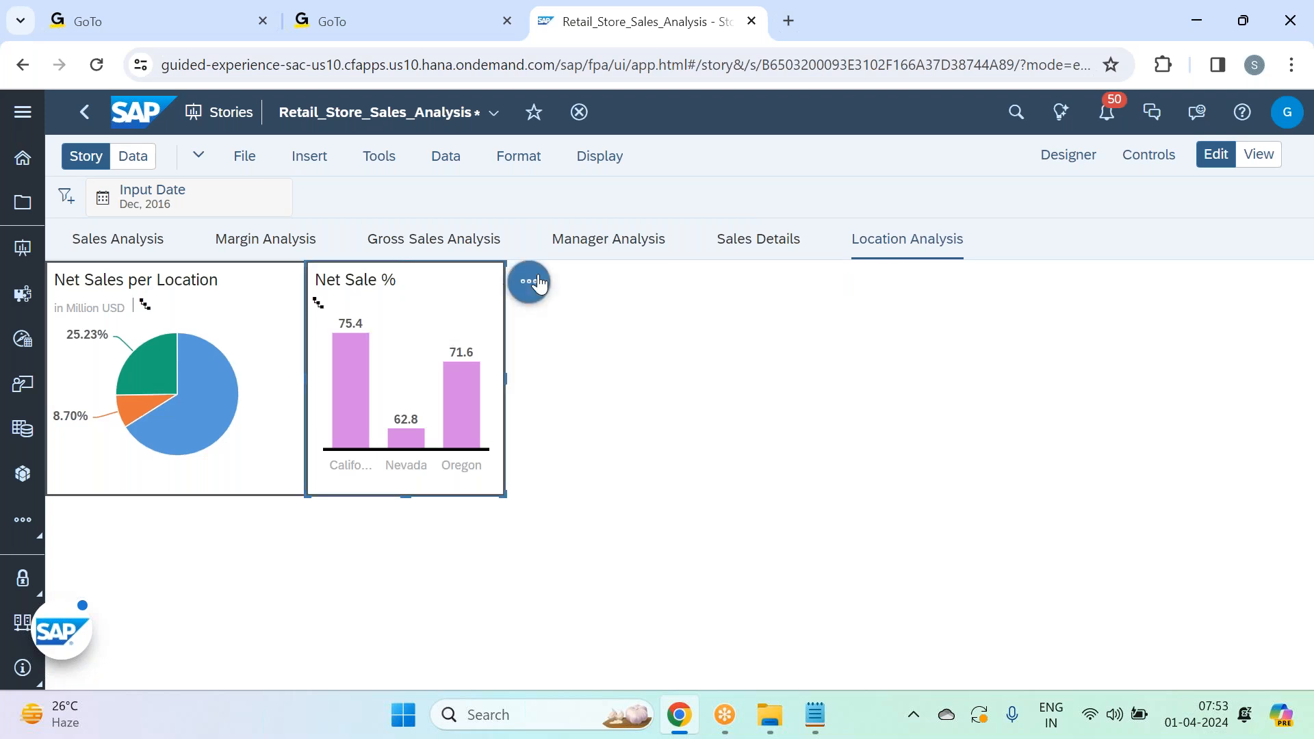
{"action": "left_click", "coordinate": [529, 282]}
{"action": "mouse_move", "coordinate": [686, 378]}
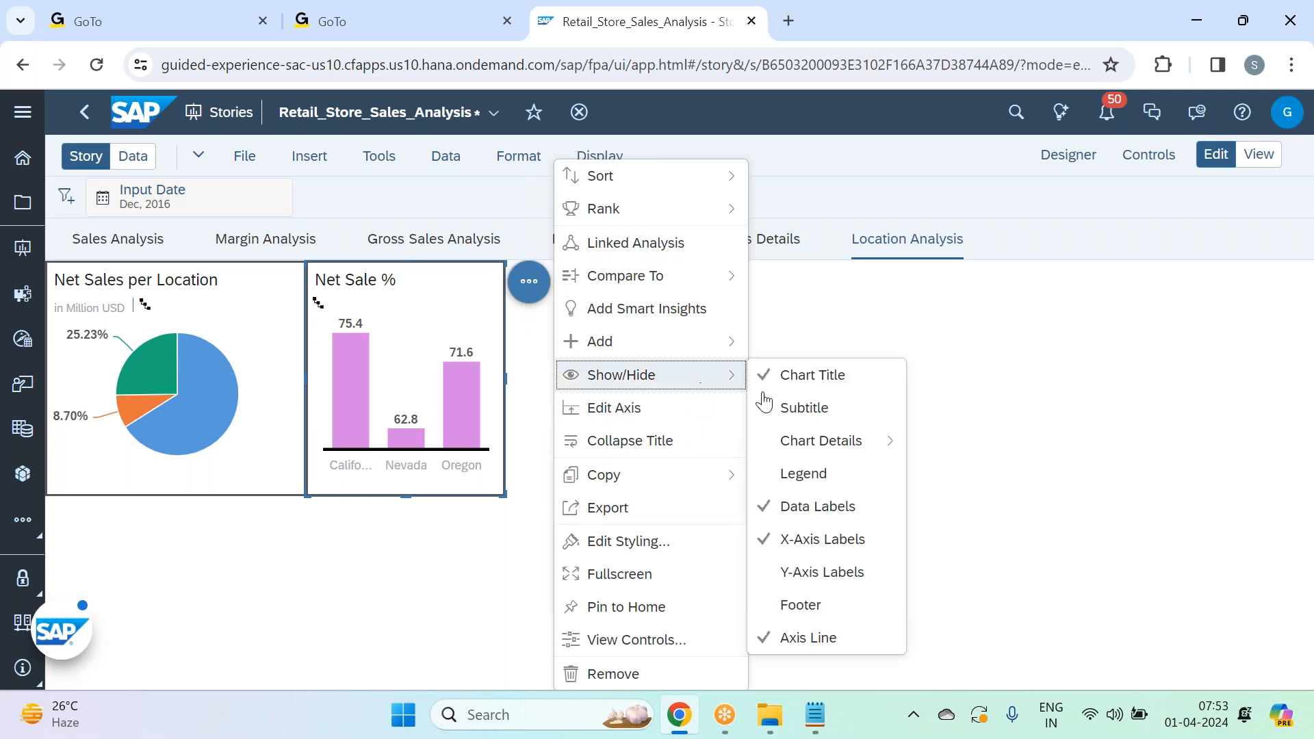
{"action": "left_click", "coordinate": [871, 584]}
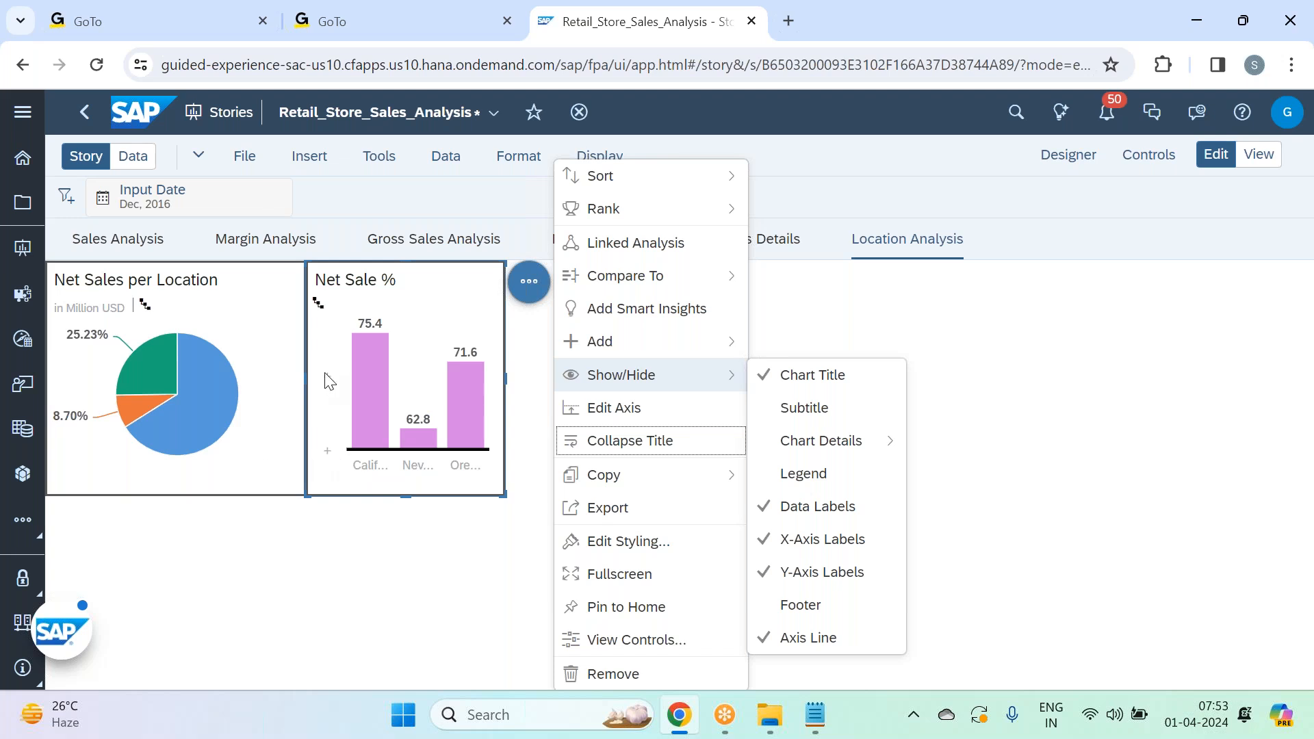
{"action": "left_click", "coordinate": [929, 323]}
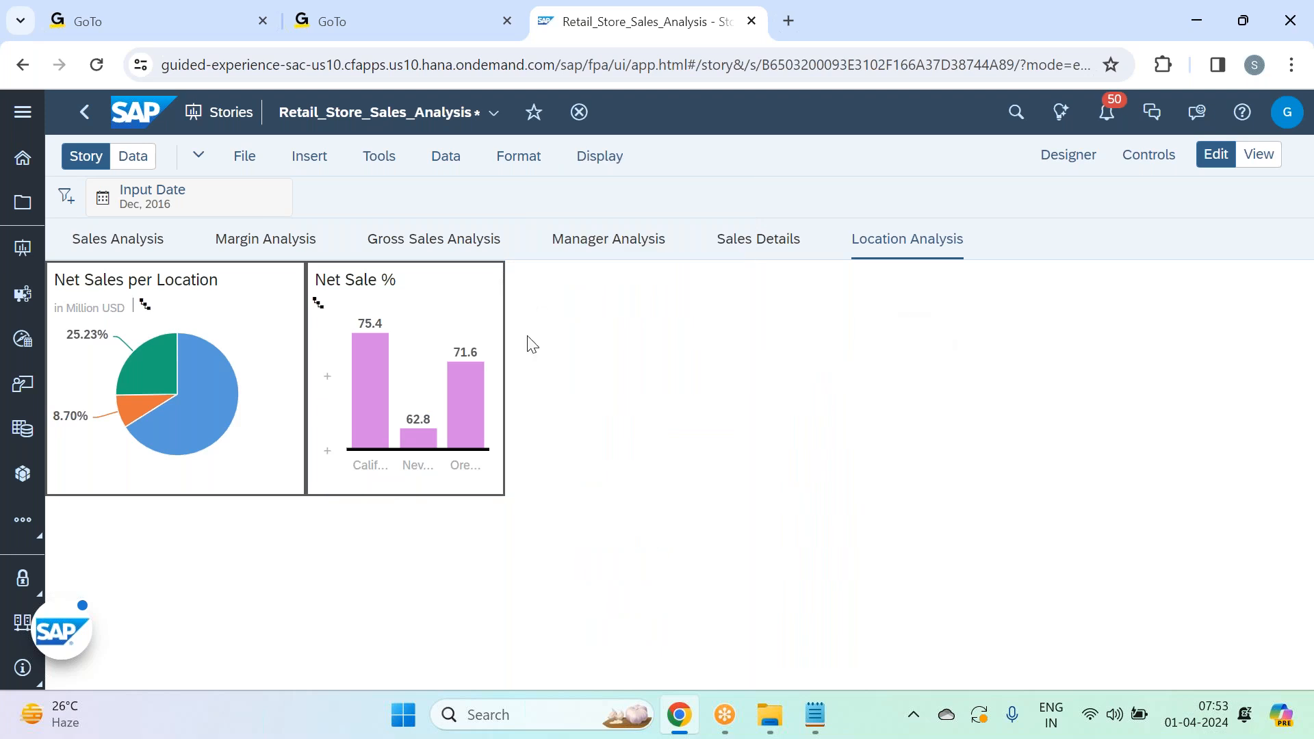
- Set the maximum value of the Net Sale % chart's axis to 80 and apply it
{"action": "left_click", "coordinate": [397, 350]}
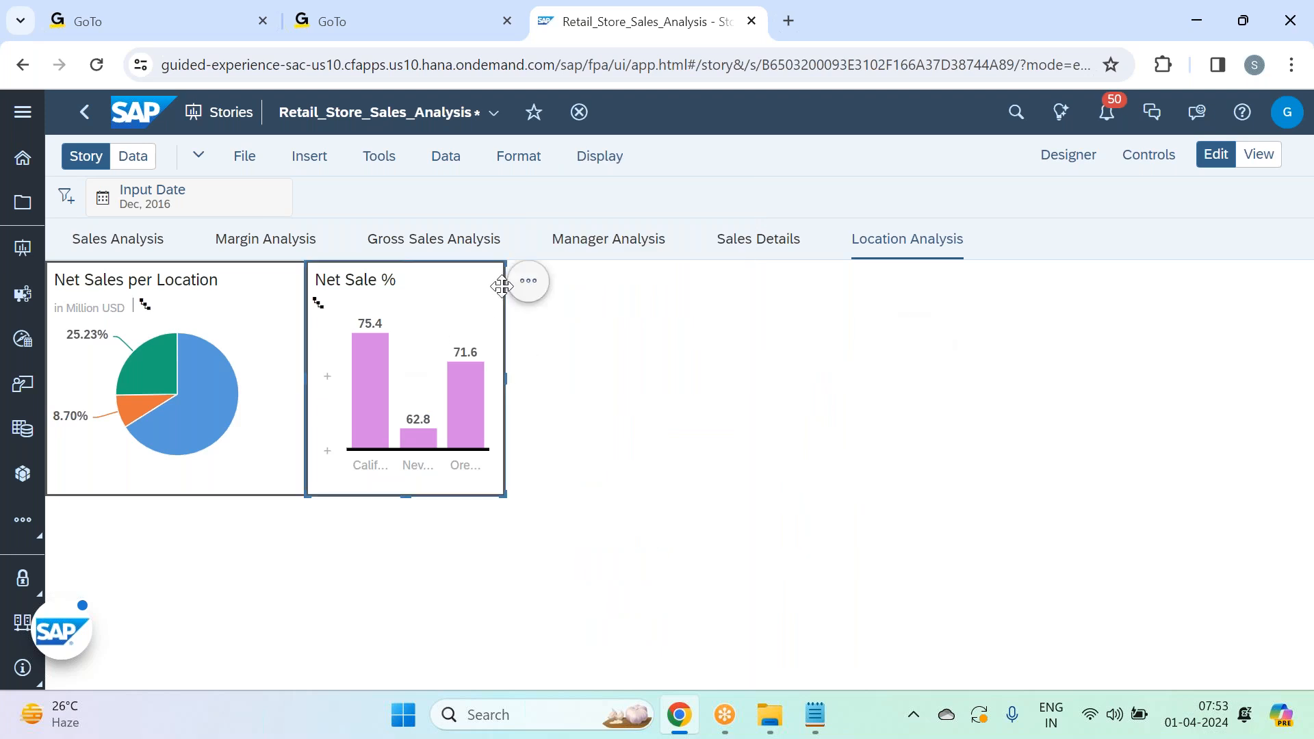
{"action": "left_click", "coordinate": [530, 282]}
{"action": "left_click", "coordinate": [619, 411]}
{"action": "left_click", "coordinate": [526, 428]}
{"action": "type", "text": "80"}
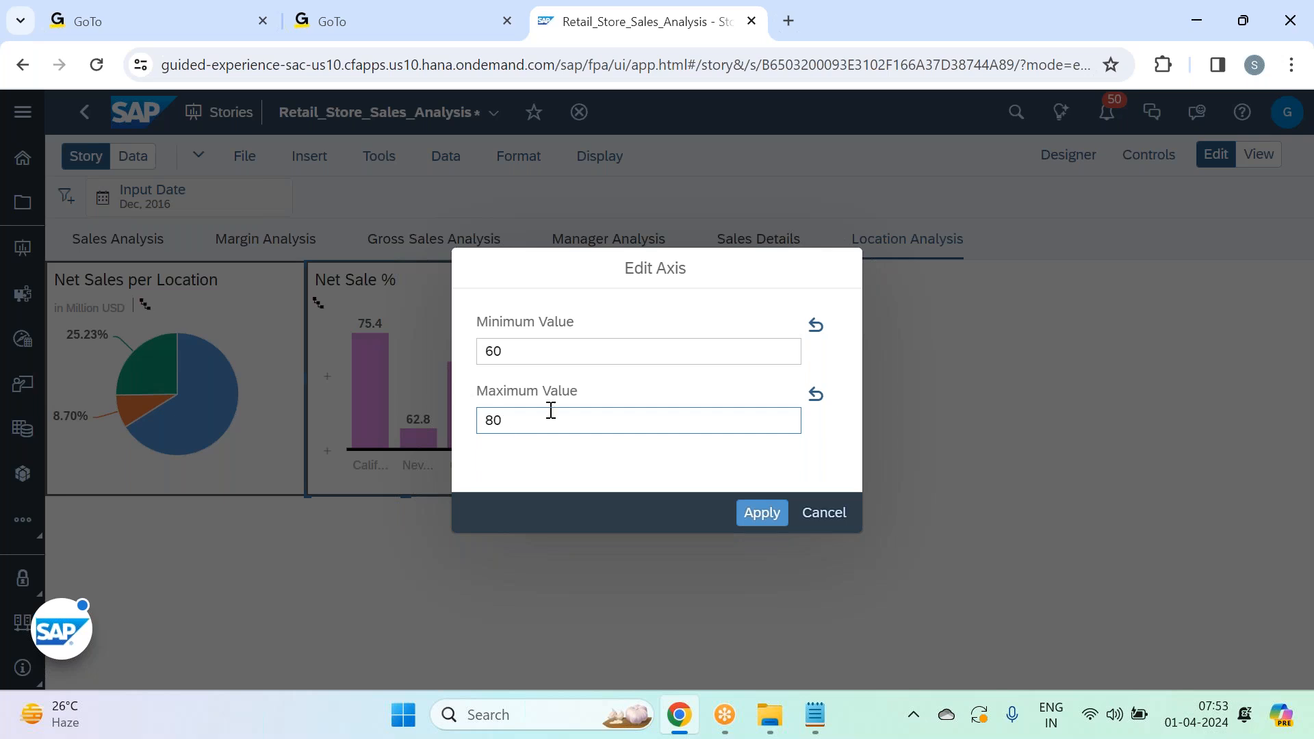
{"action": "left_click", "coordinate": [760, 540]}
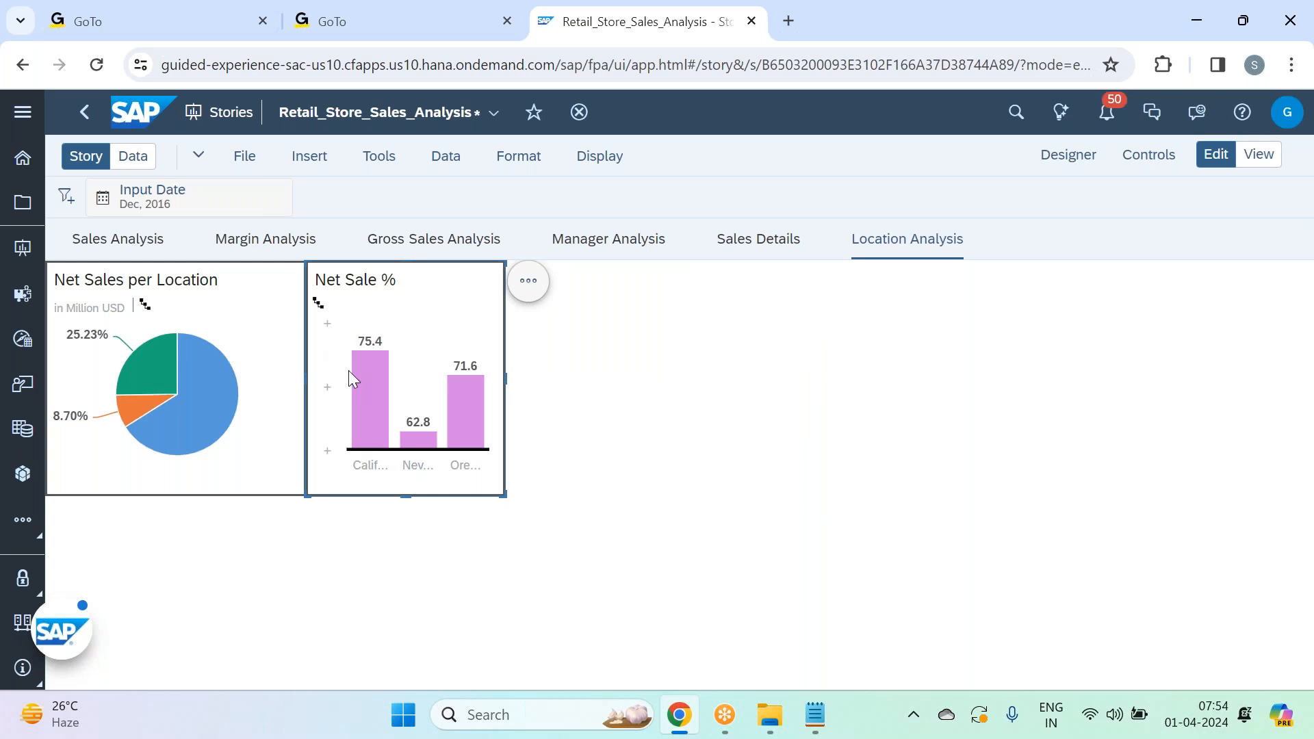
- Clear the maximum value of the Net Sale % chart's axis and apply the change
{"action": "left_click", "coordinate": [523, 286]}
{"action": "left_click", "coordinate": [663, 419]}
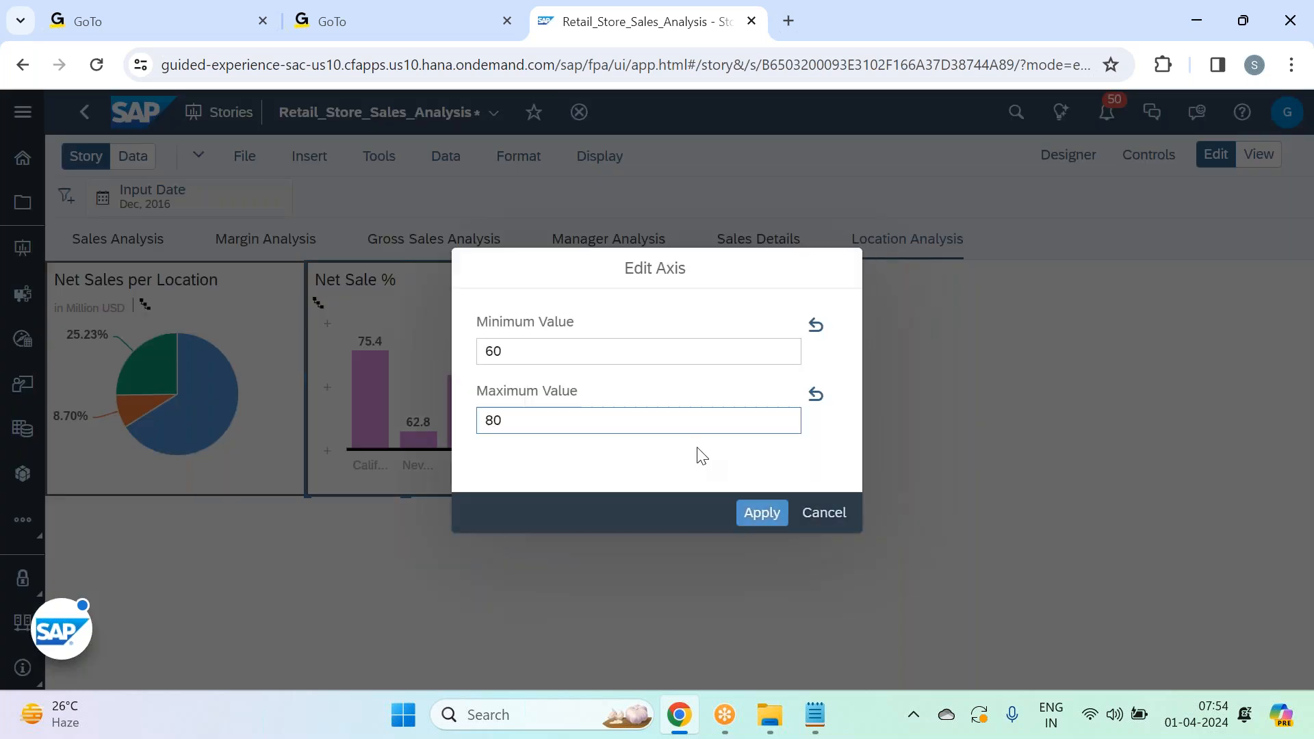
{"action": "key", "text": "BackSpace"}
{"action": "key", "text": "BackSpace"}
{"action": "left_click", "coordinate": [785, 525]}
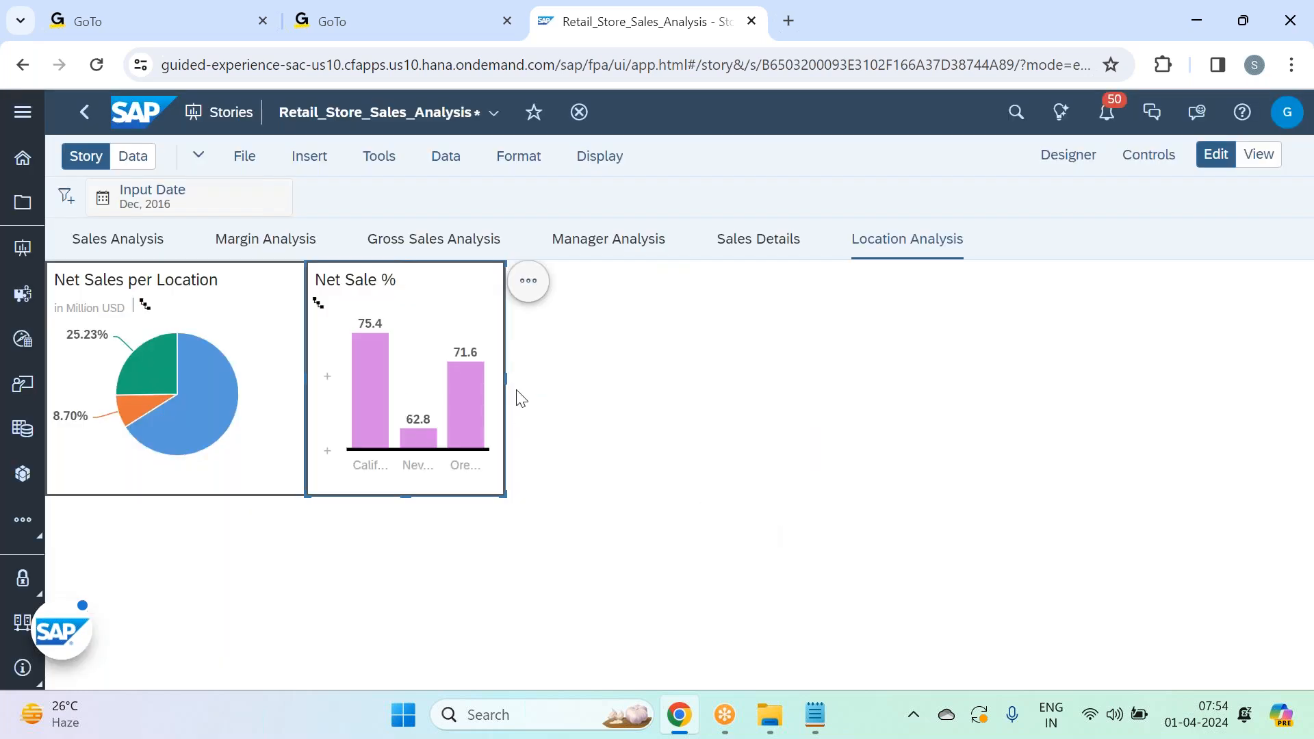
- Hide the Y-axis labels on the Net Sale % chart of the Location Analysis page
{"action": "left_click", "coordinate": [529, 281]}
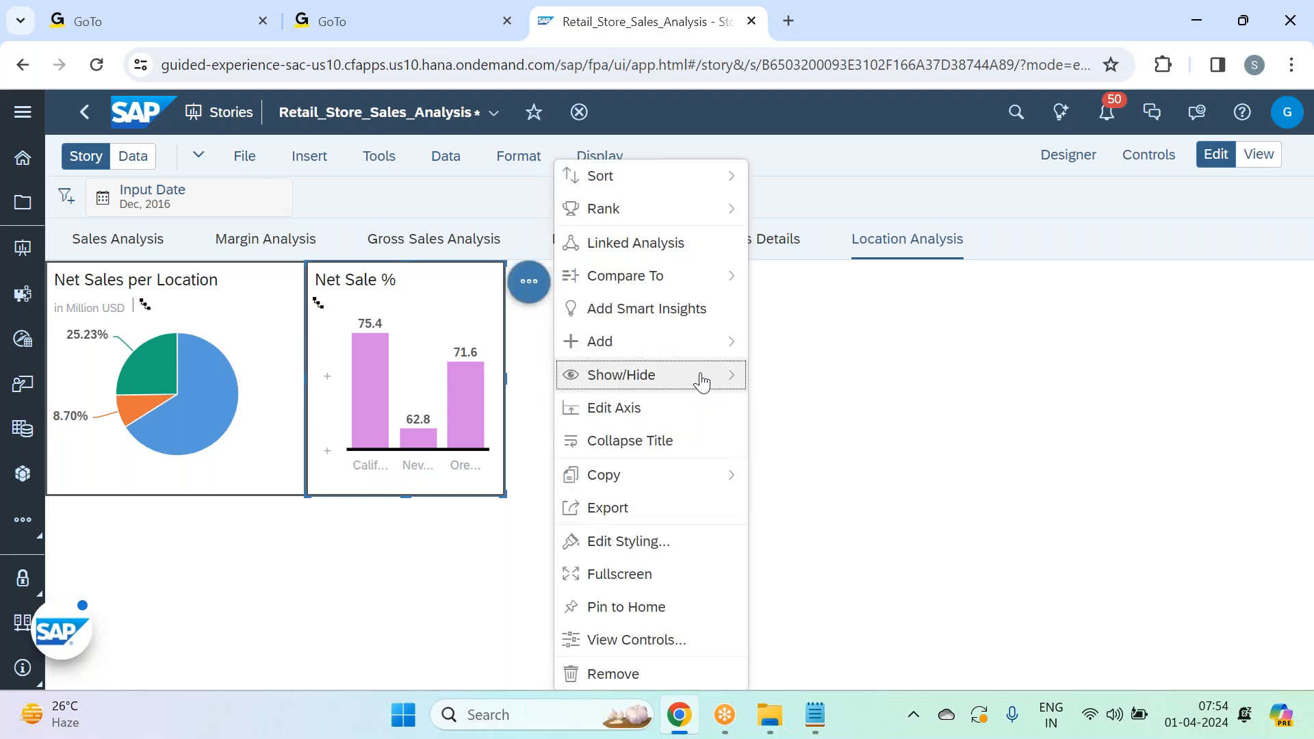
{"action": "mouse_move", "coordinate": [700, 375]}
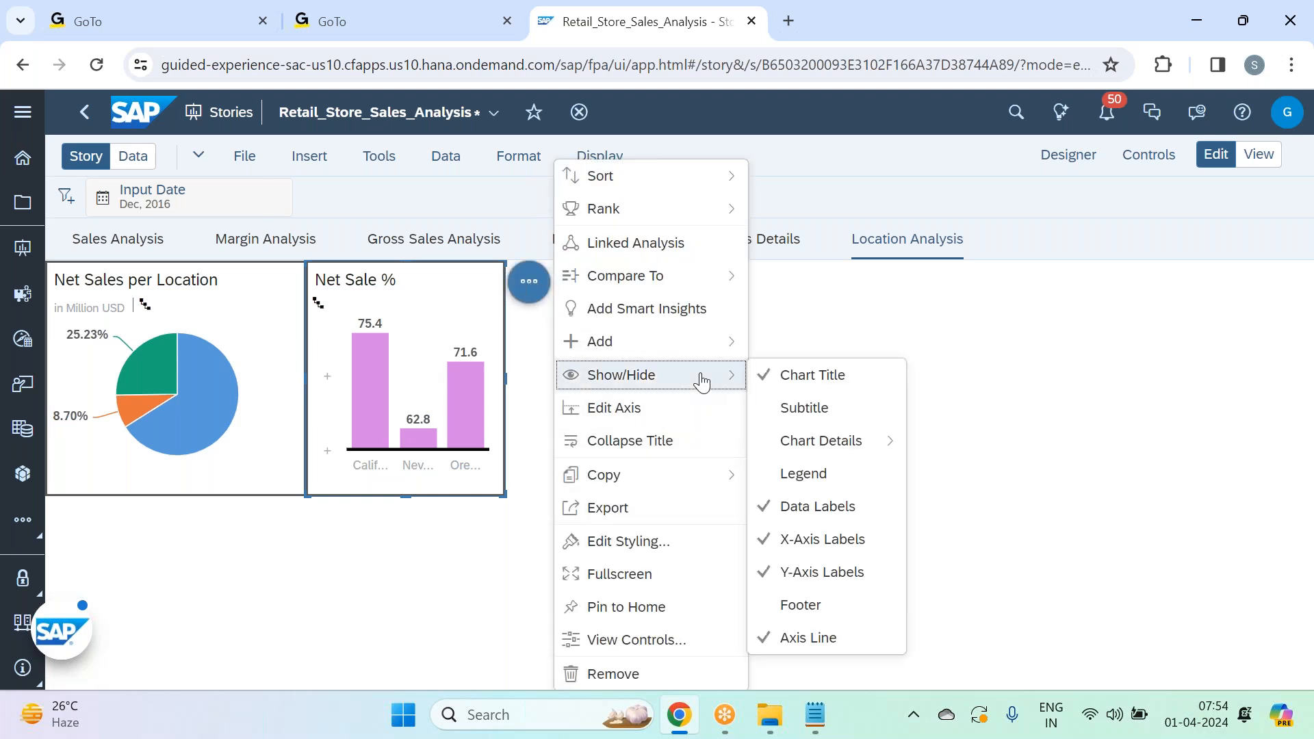
{"action": "left_click", "coordinate": [844, 579]}
{"action": "left_click", "coordinate": [840, 321]}
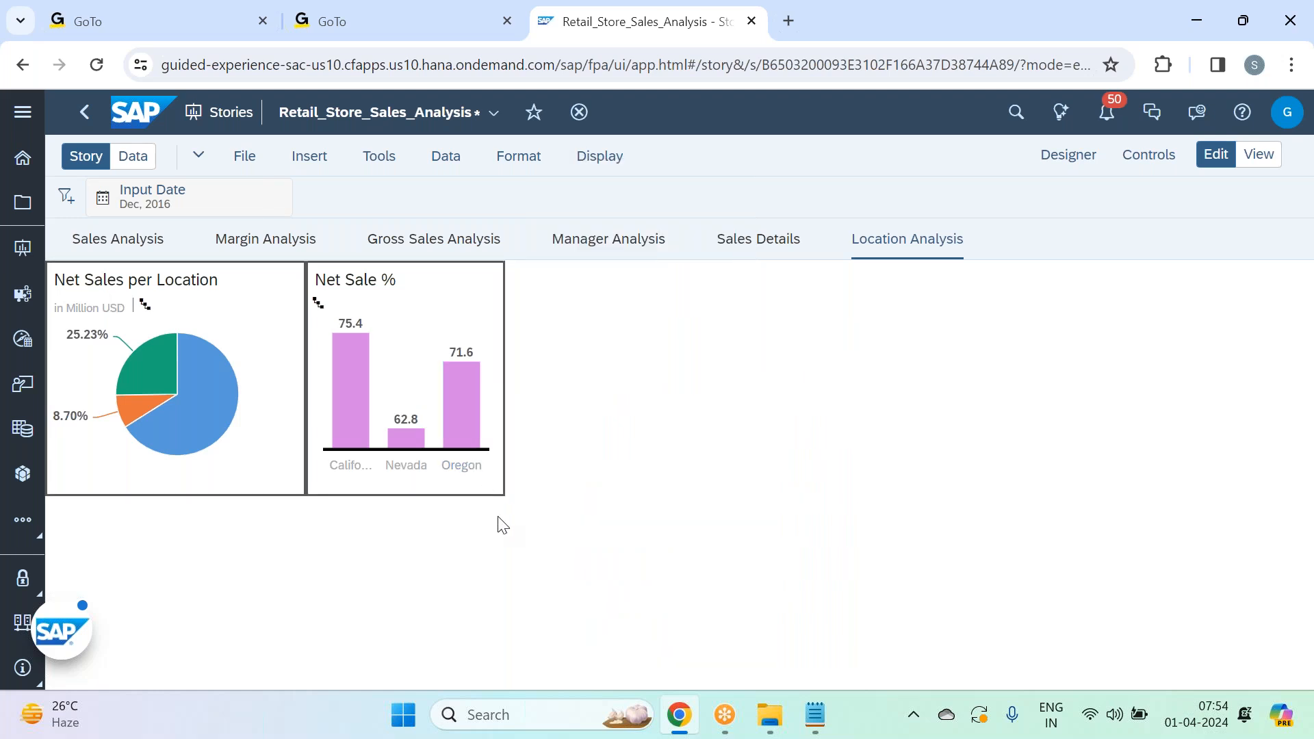
- Save the Retail_Store_Sales_Analysis story
{"action": "left_click", "coordinate": [244, 168]}
{"action": "mouse_move", "coordinate": [326, 219]}
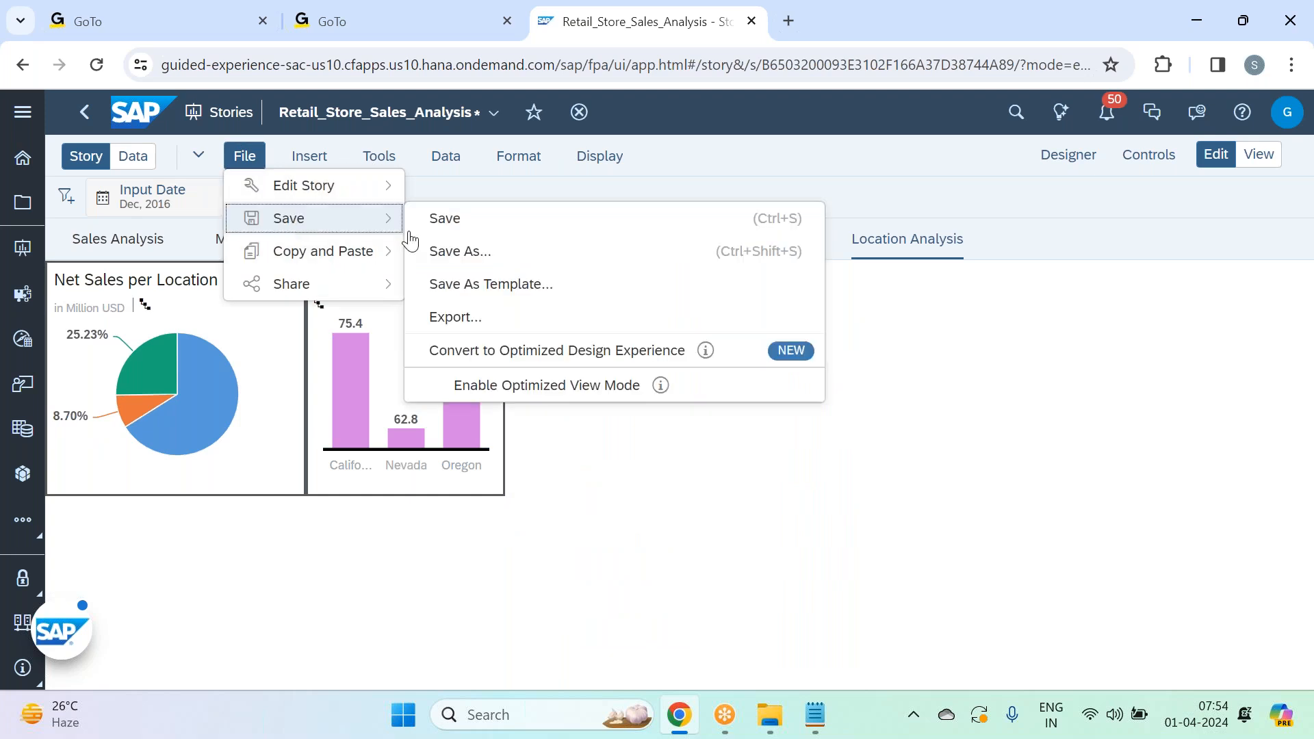
{"action": "left_click", "coordinate": [492, 221]}
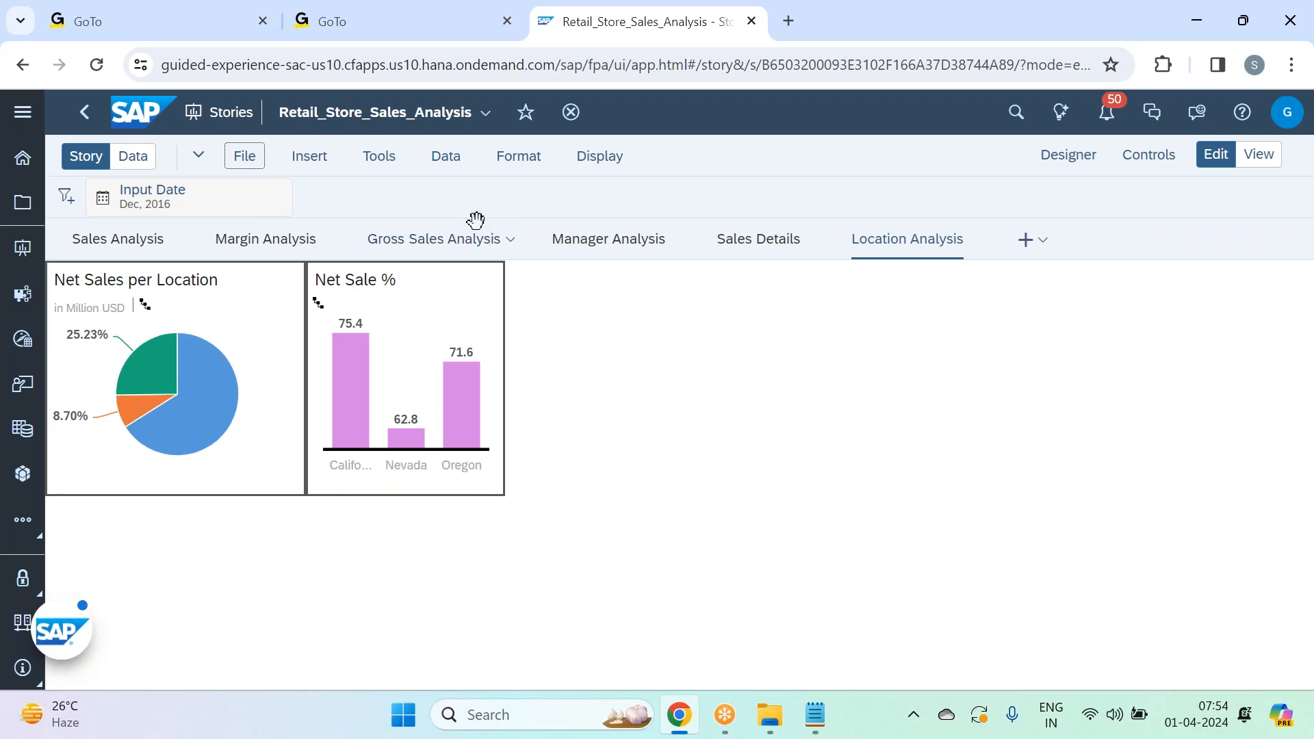
- Make the Net Sale % chart slightly narrower
{"action": "left_click", "coordinate": [483, 295]}
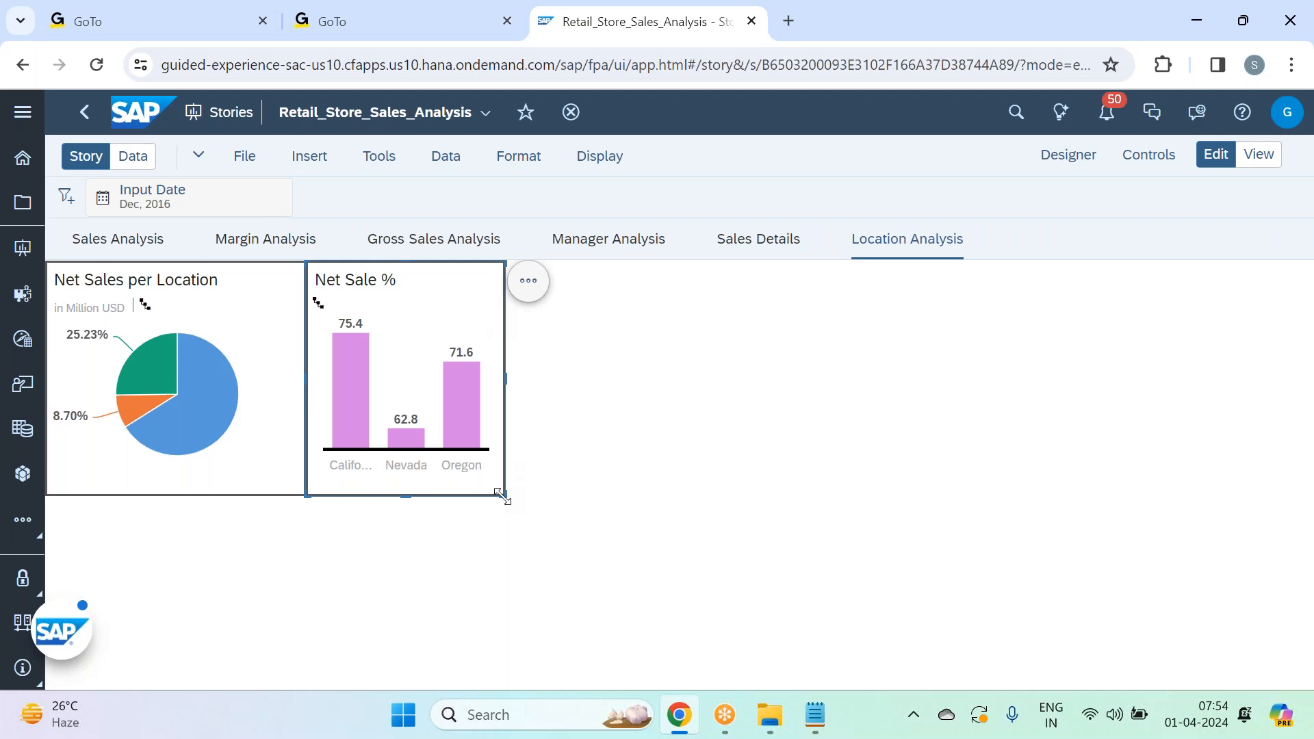
{"action": "left_click_drag", "start_coordinate": [499, 495], "coordinate": [502, 490]}
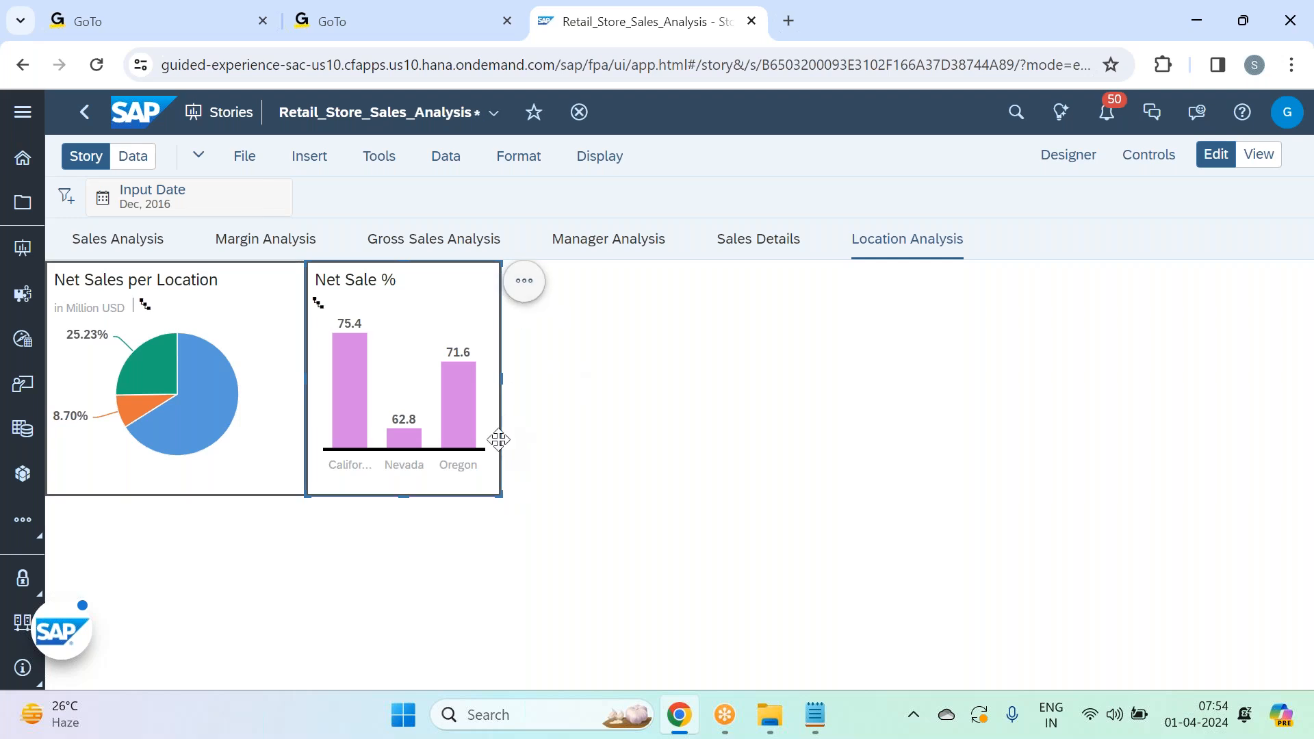
- Insert a new chart beside the Net Sale % chart and shrink it to about the same size
{"action": "left_click", "coordinate": [309, 159]}
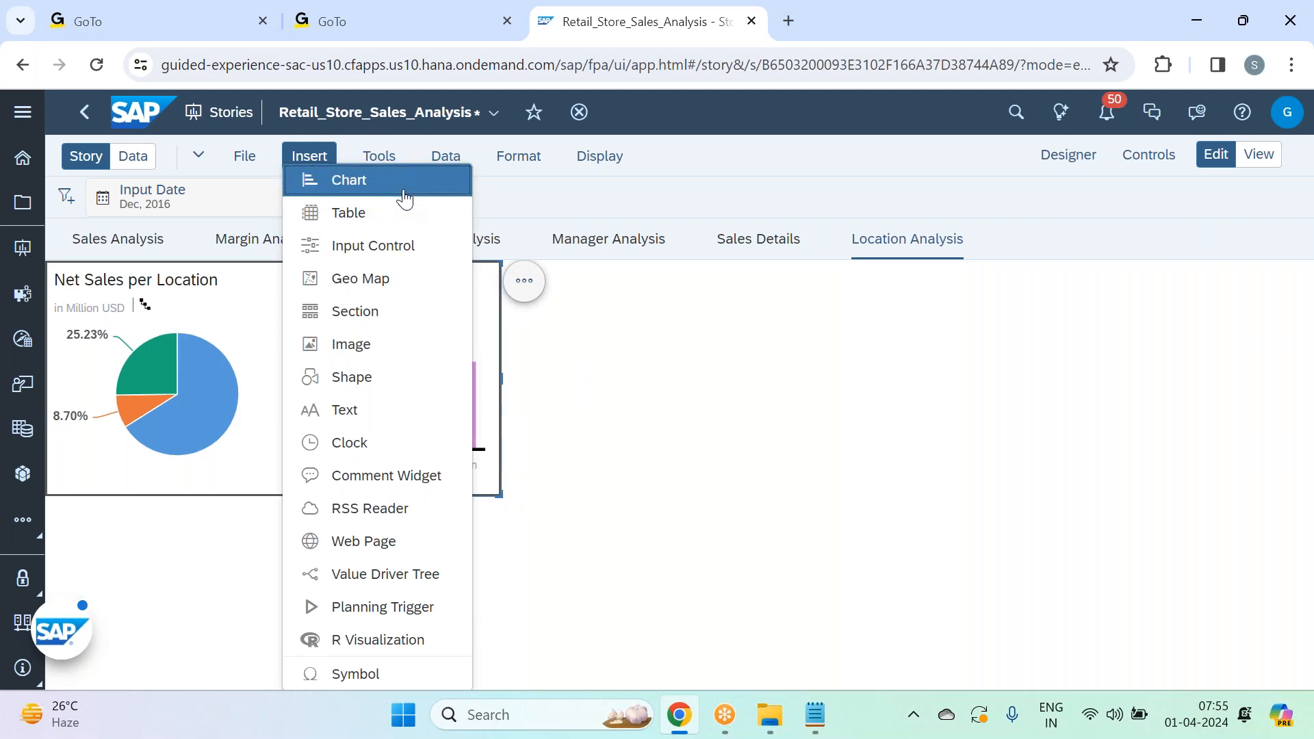
{"action": "left_click", "coordinate": [405, 197]}
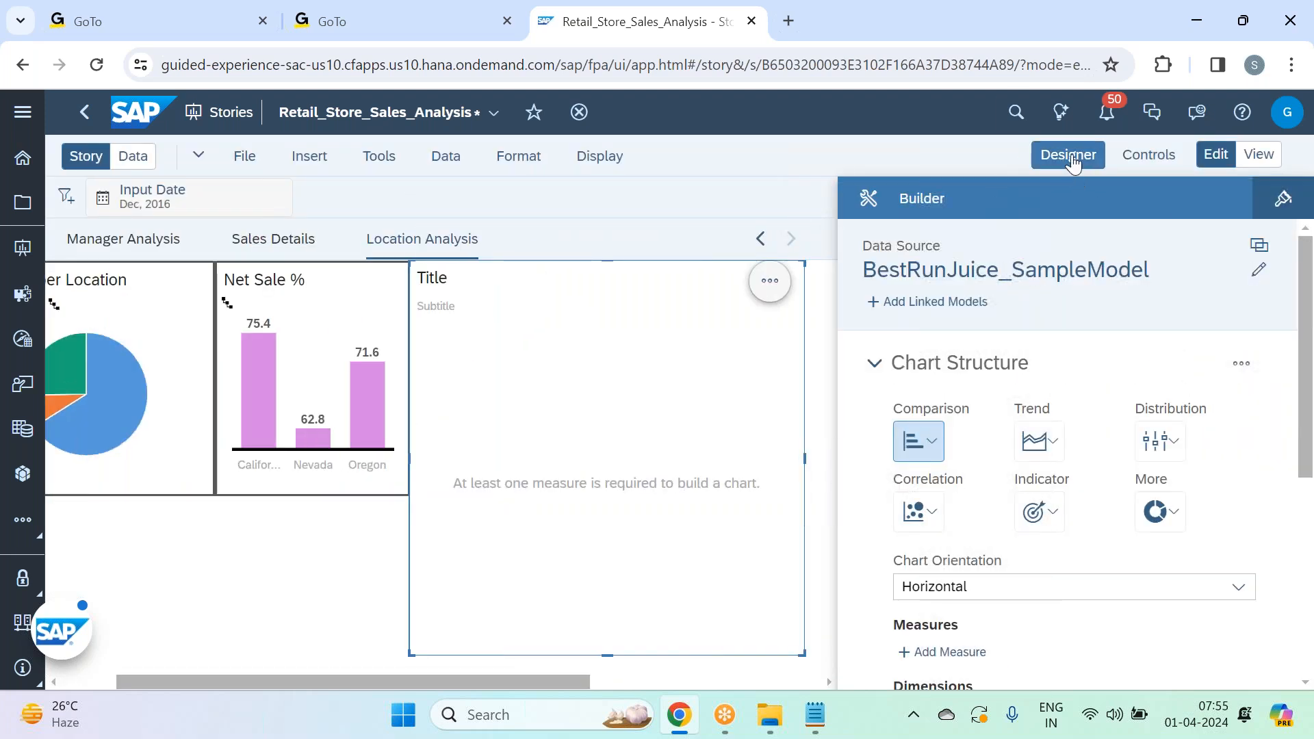
{"action": "left_click", "coordinate": [1069, 155]}
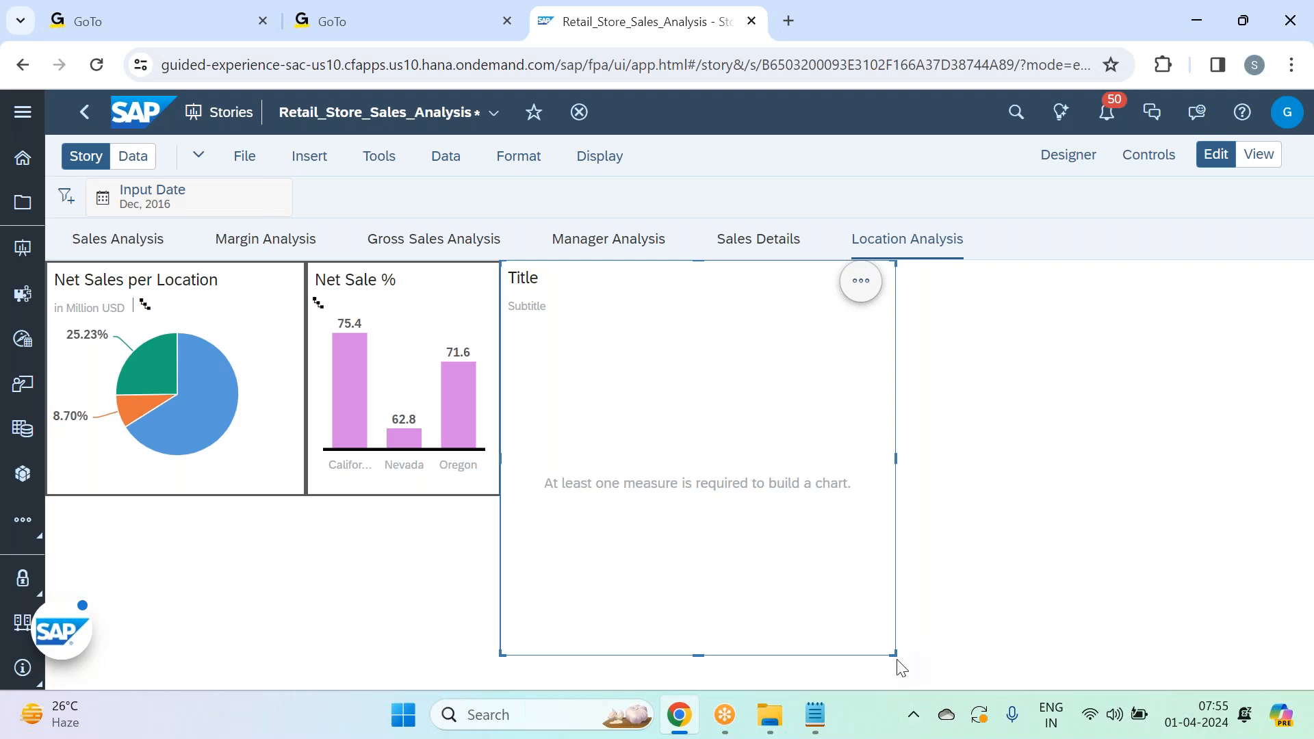
{"action": "left_click_drag", "start_coordinate": [892, 650], "coordinate": [695, 499]}
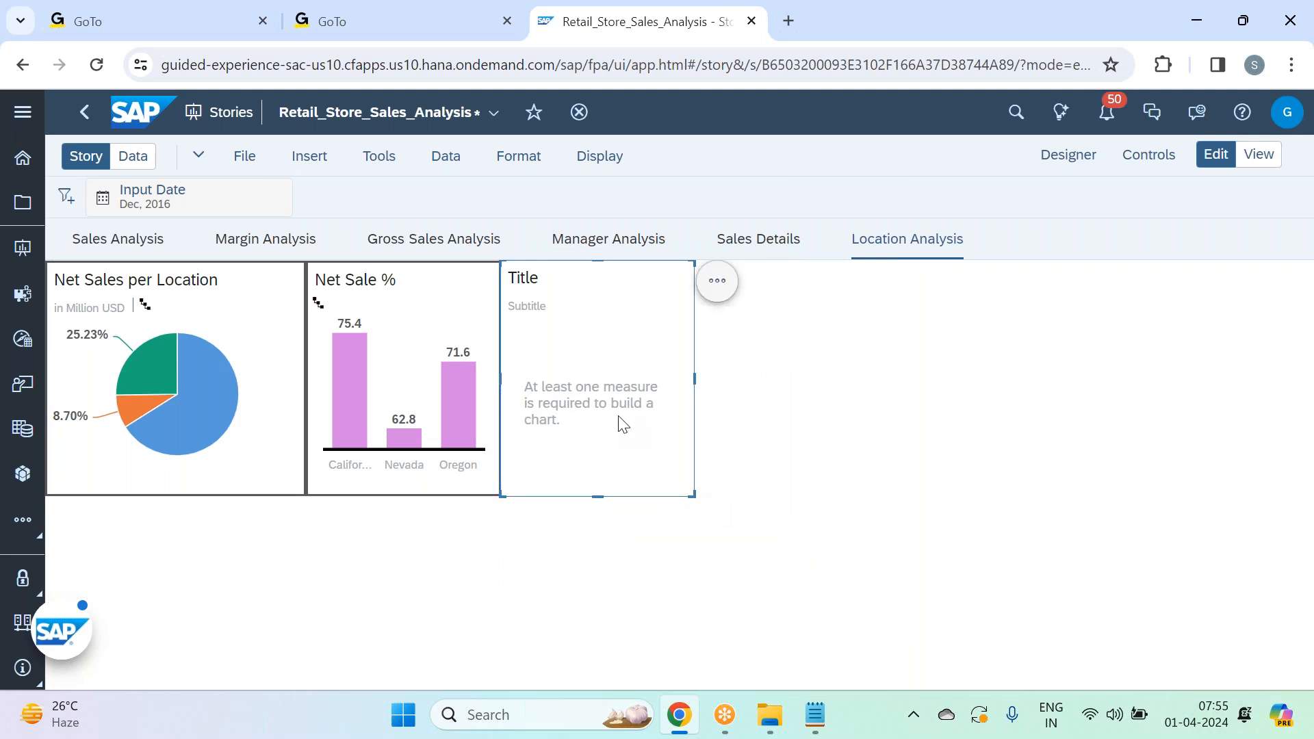
{"action": "left_click_drag", "start_coordinate": [694, 496], "coordinate": [699, 498]}
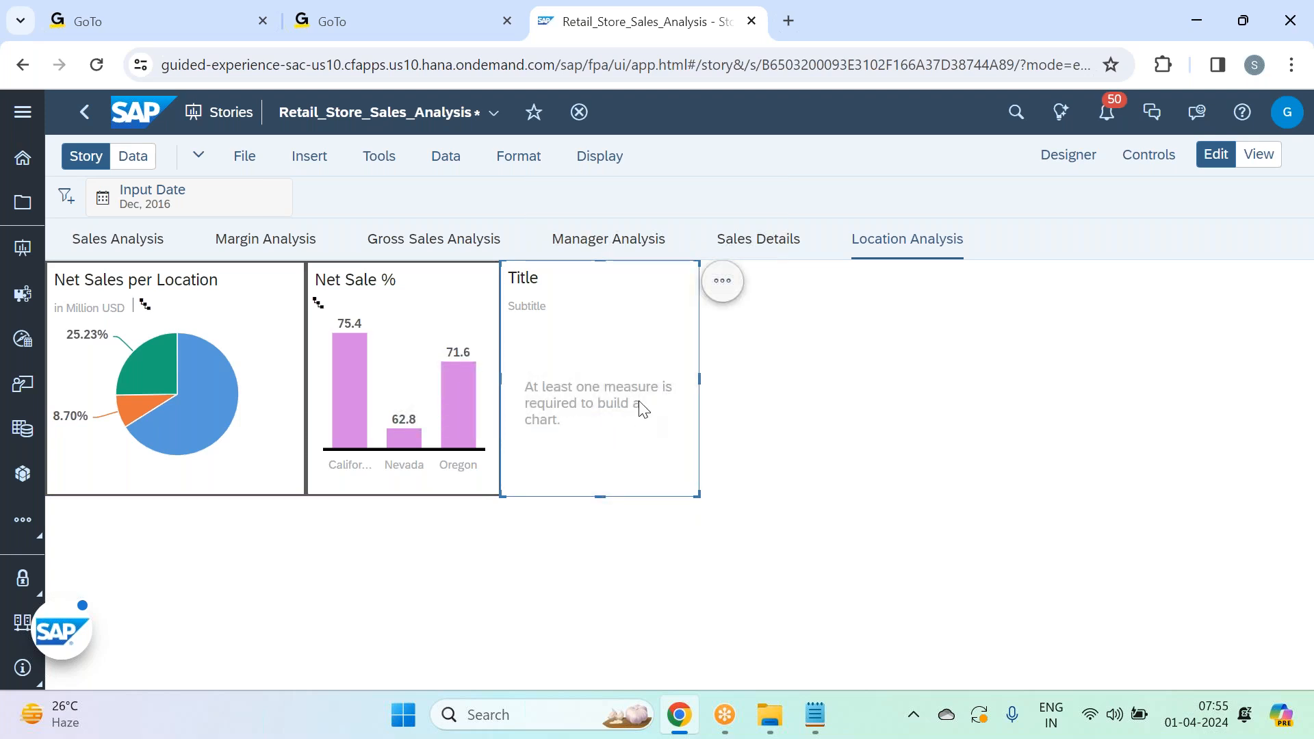
- Examine the number format scale options in the styling settings of the Net Sale % chart
{"action": "left_click", "coordinate": [1072, 161]}
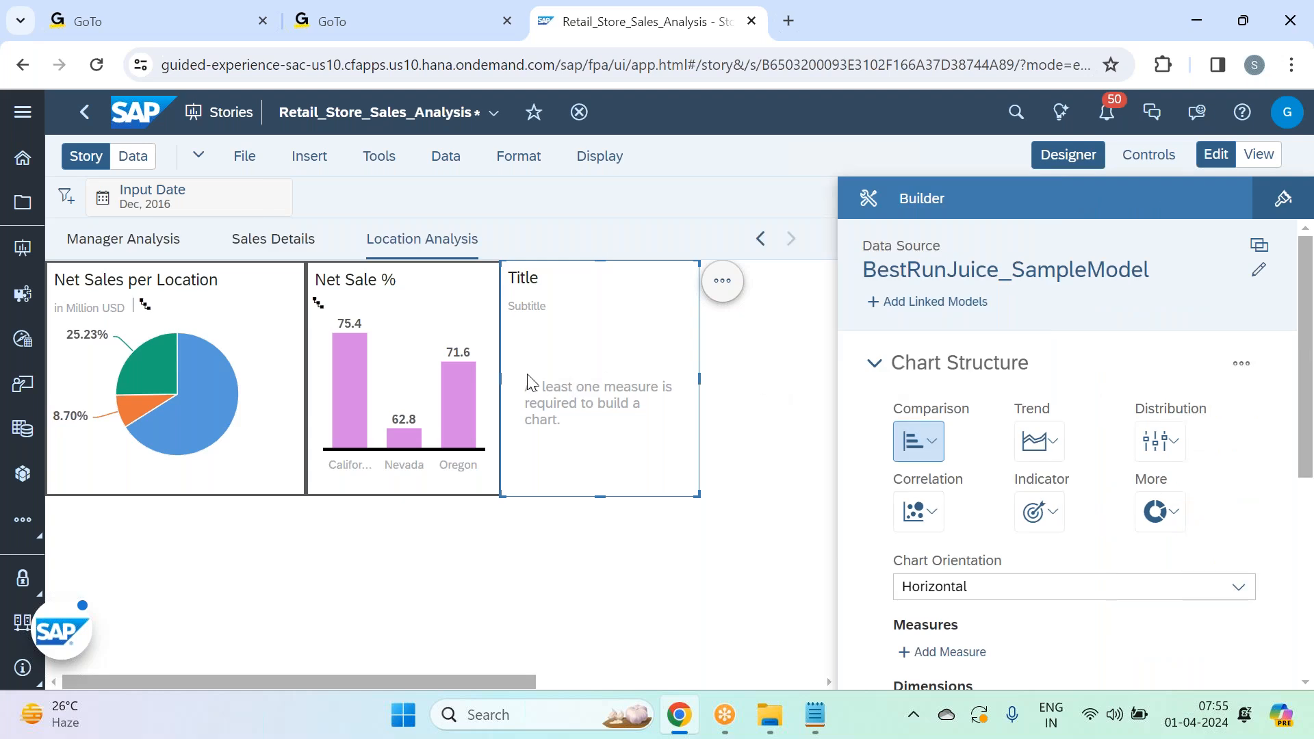
{"action": "left_click", "coordinate": [480, 312]}
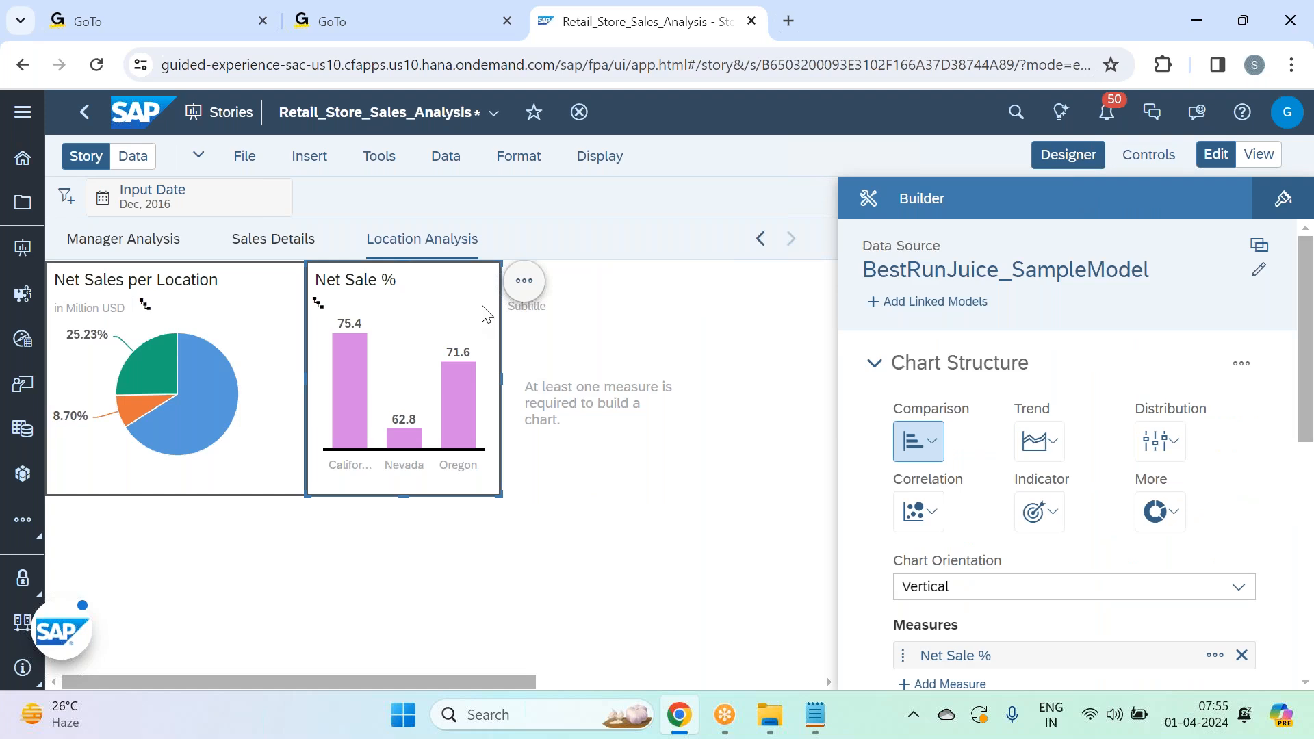
{"action": "left_click", "coordinate": [1284, 198]}
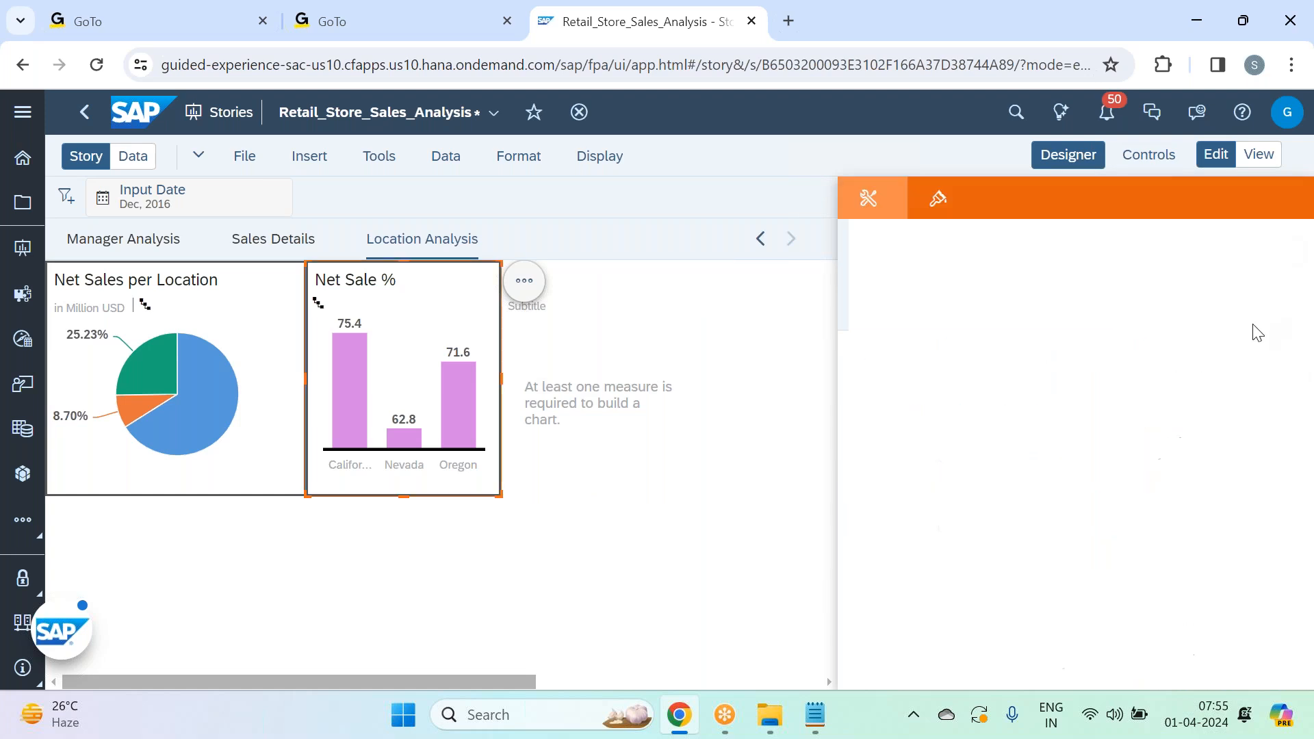
{"action": "scroll", "coordinate": [1094, 387], "scroll_direction": "down", "scroll_amount": 5}
{"action": "scroll", "coordinate": [1095, 390], "scroll_direction": "down", "scroll_amount": 10}
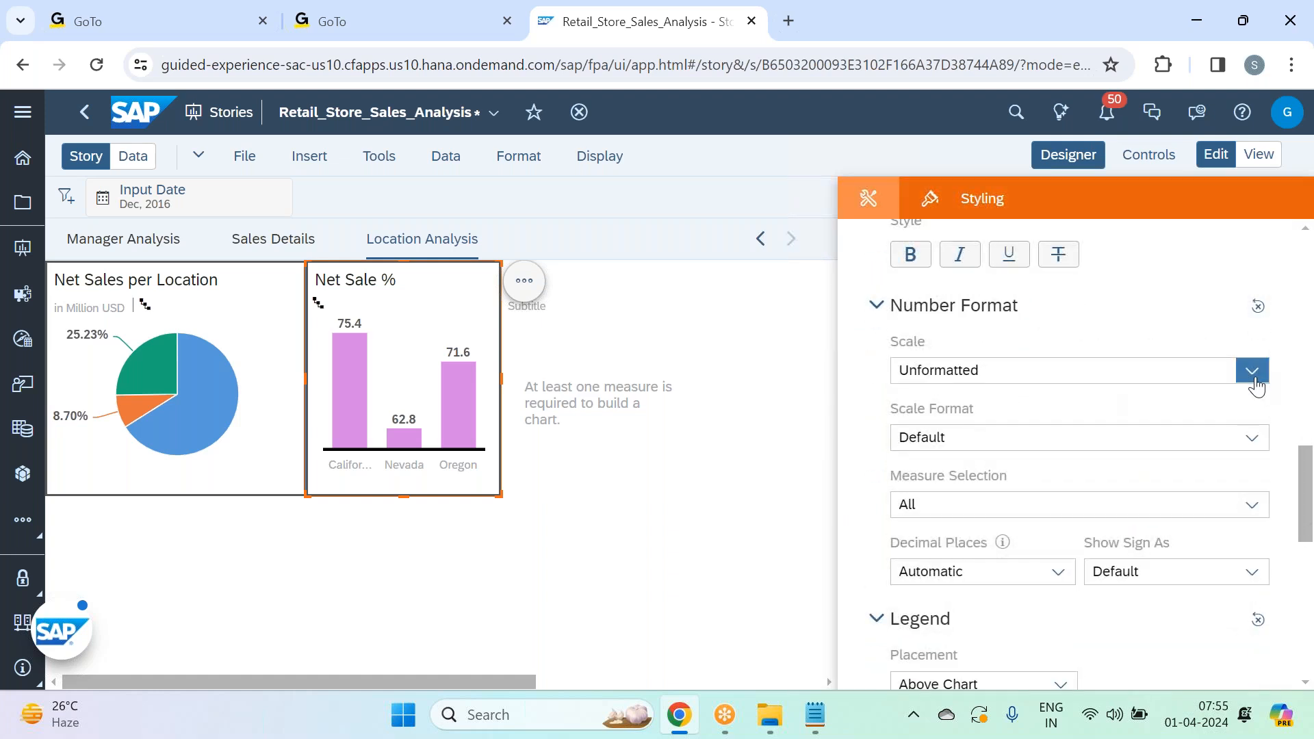
{"action": "left_click", "coordinate": [1252, 372]}
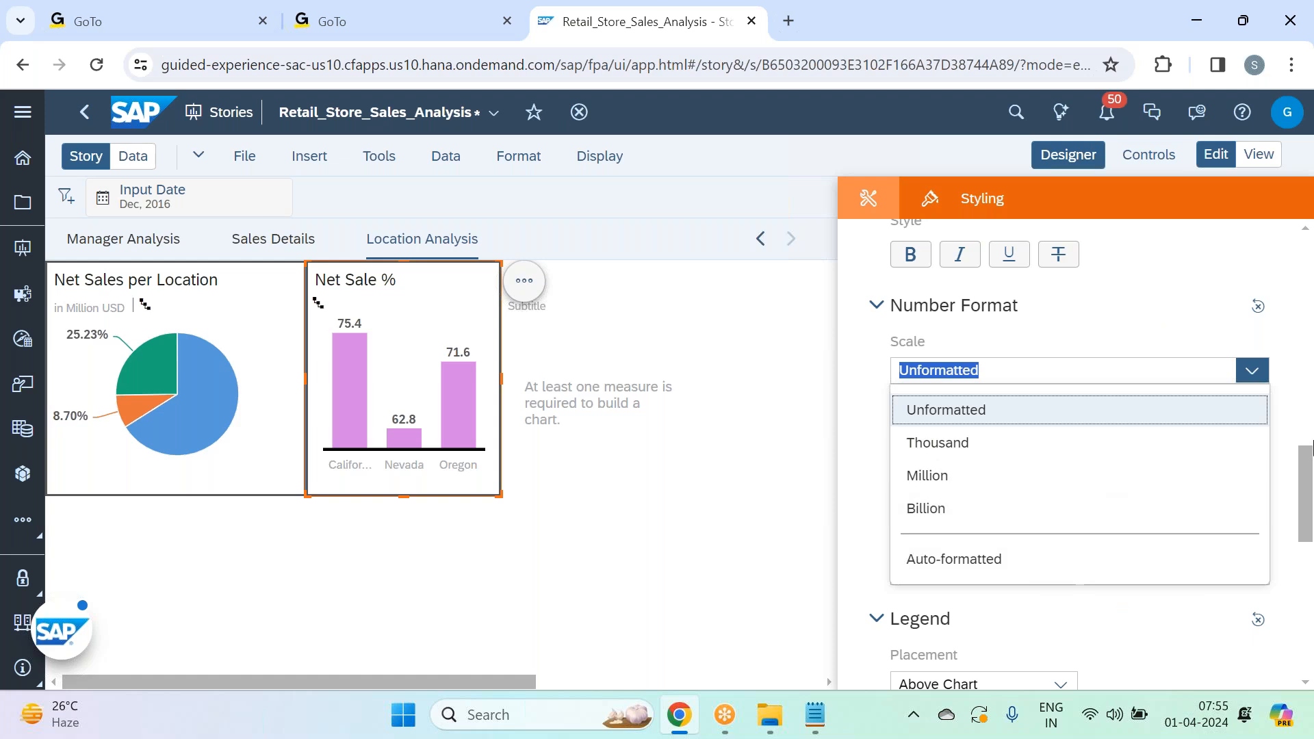
{"action": "left_click", "coordinate": [1290, 450]}
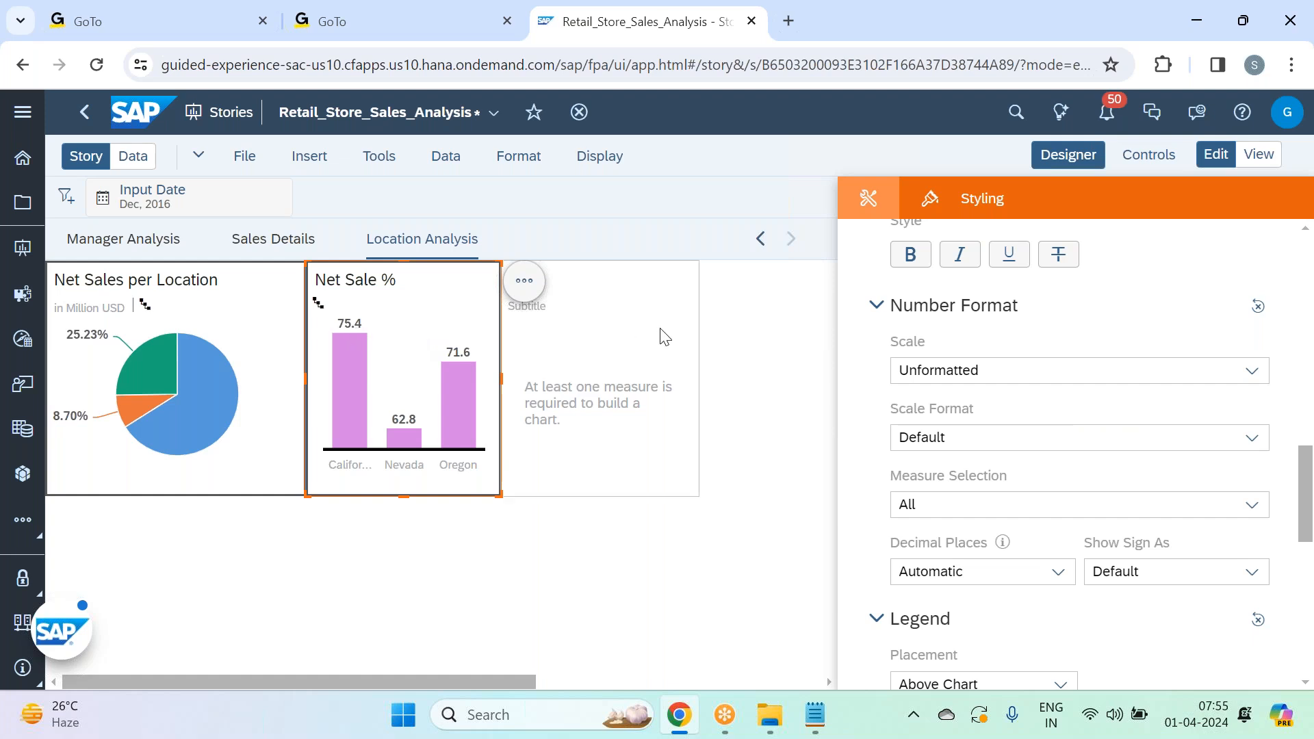
{"action": "left_click", "coordinate": [1053, 159]}
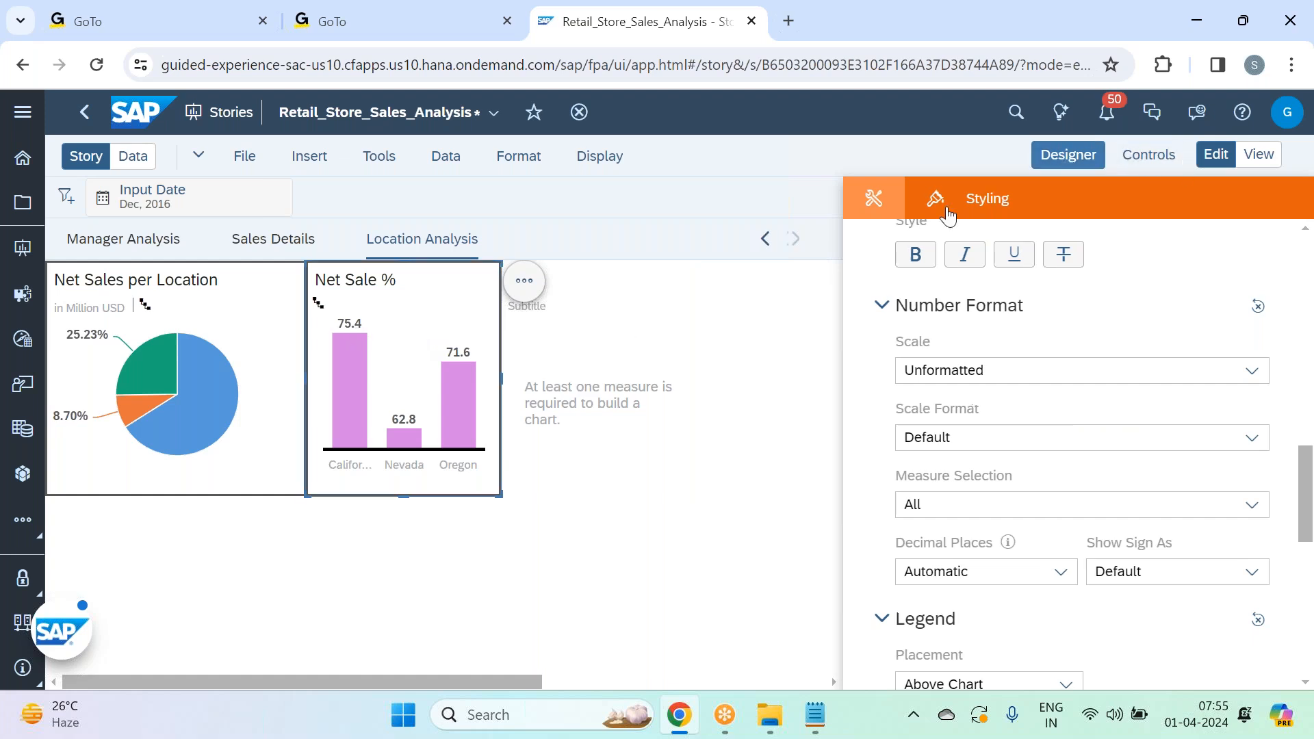
- Set the chart orientation of the new empty chart to Vertical
{"action": "left_click", "coordinate": [602, 360]}
{"action": "left_click", "coordinate": [1063, 159]}
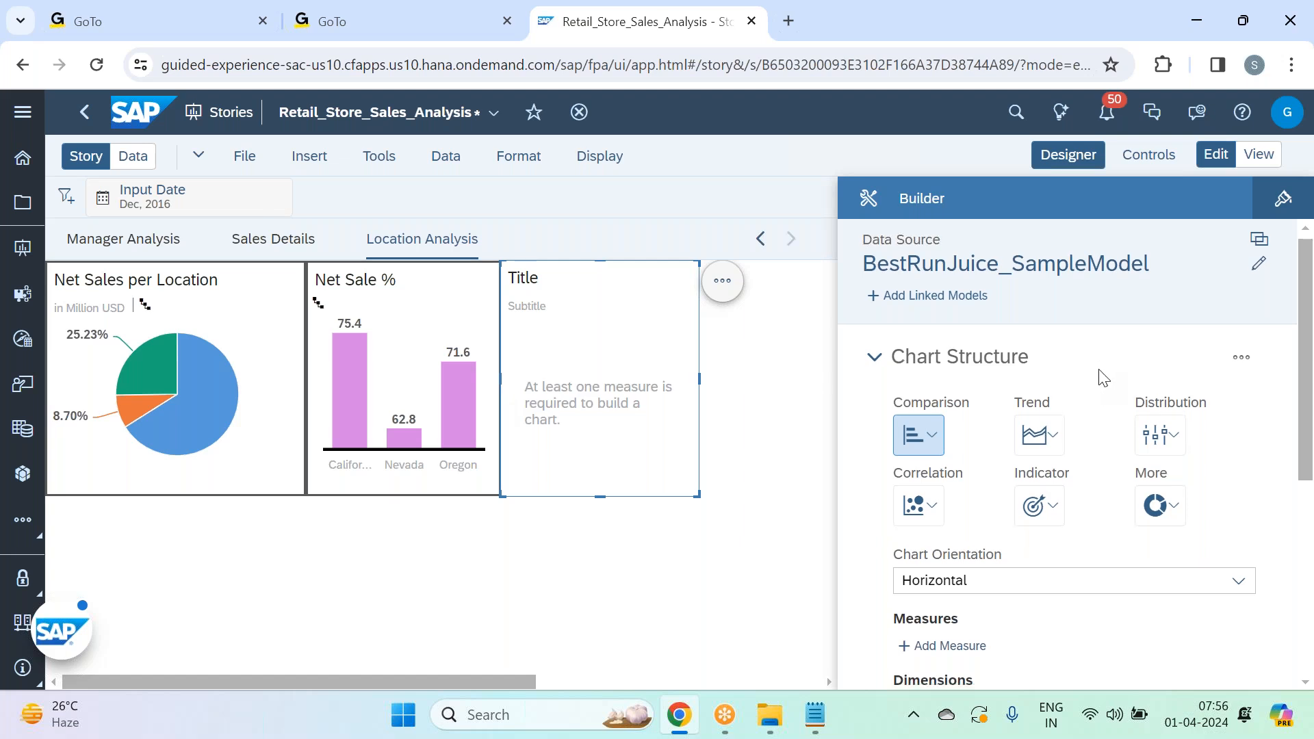
{"action": "scroll", "coordinate": [1103, 377], "scroll_direction": "down", "scroll_amount": 2}
{"action": "left_click", "coordinate": [1240, 486]}
{"action": "left_click", "coordinate": [918, 520]}
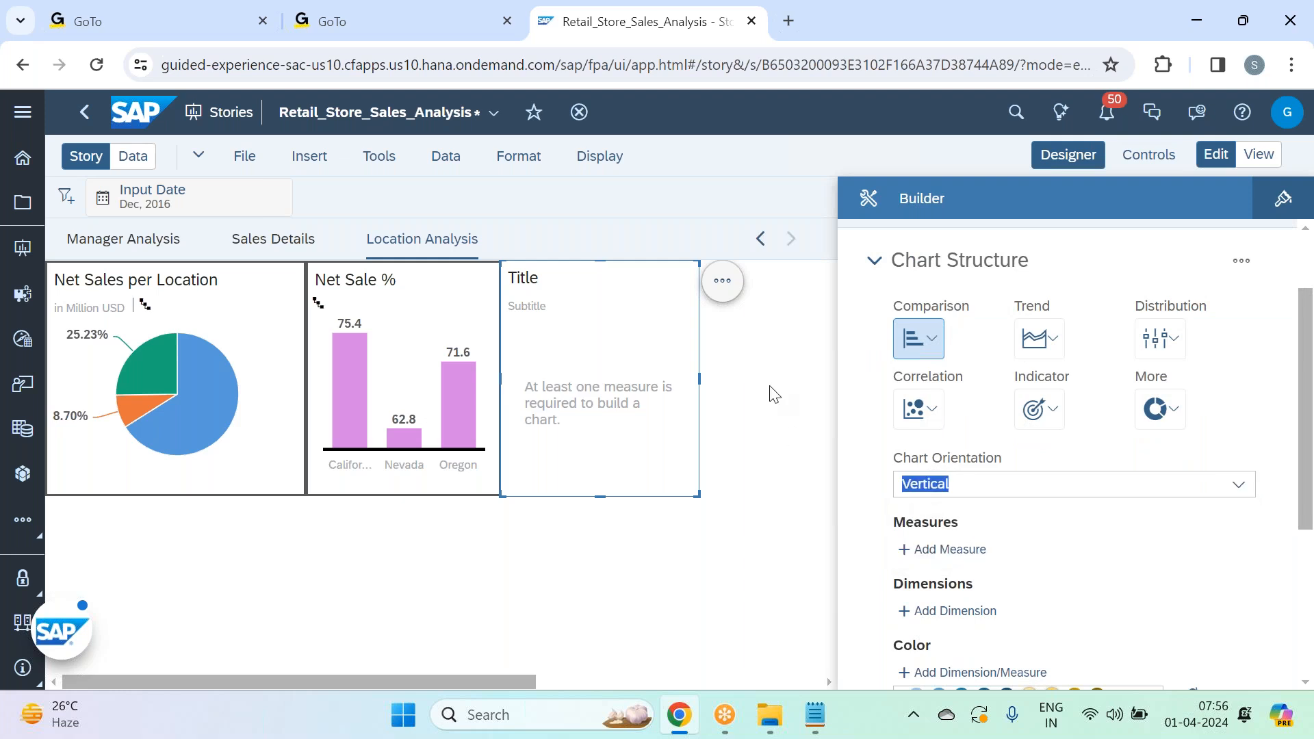
{"action": "left_click", "coordinate": [1240, 375]}
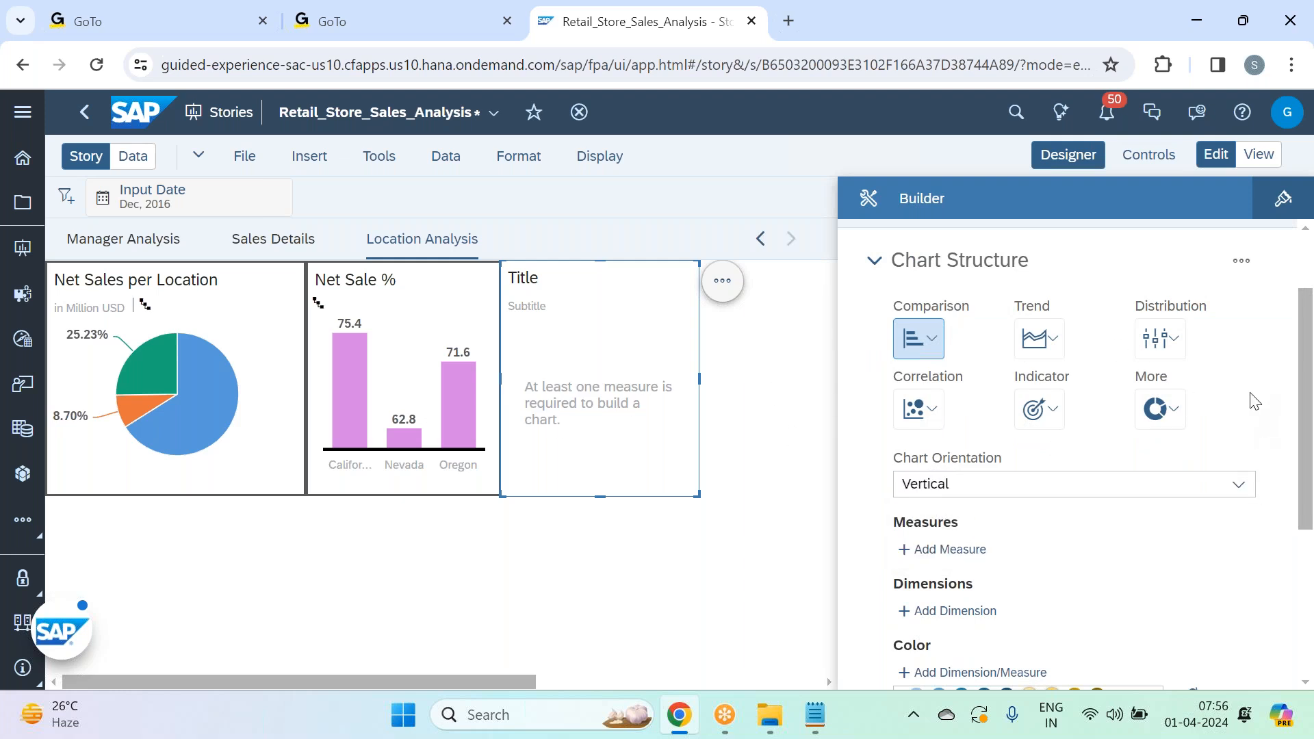
- Create a new calculation for the empty chart's measures, with type Calculated Measure and the name Discount %
{"action": "scroll", "coordinate": [1255, 401], "scroll_direction": "down", "scroll_amount": 1}
{"action": "left_click", "coordinate": [960, 457]}
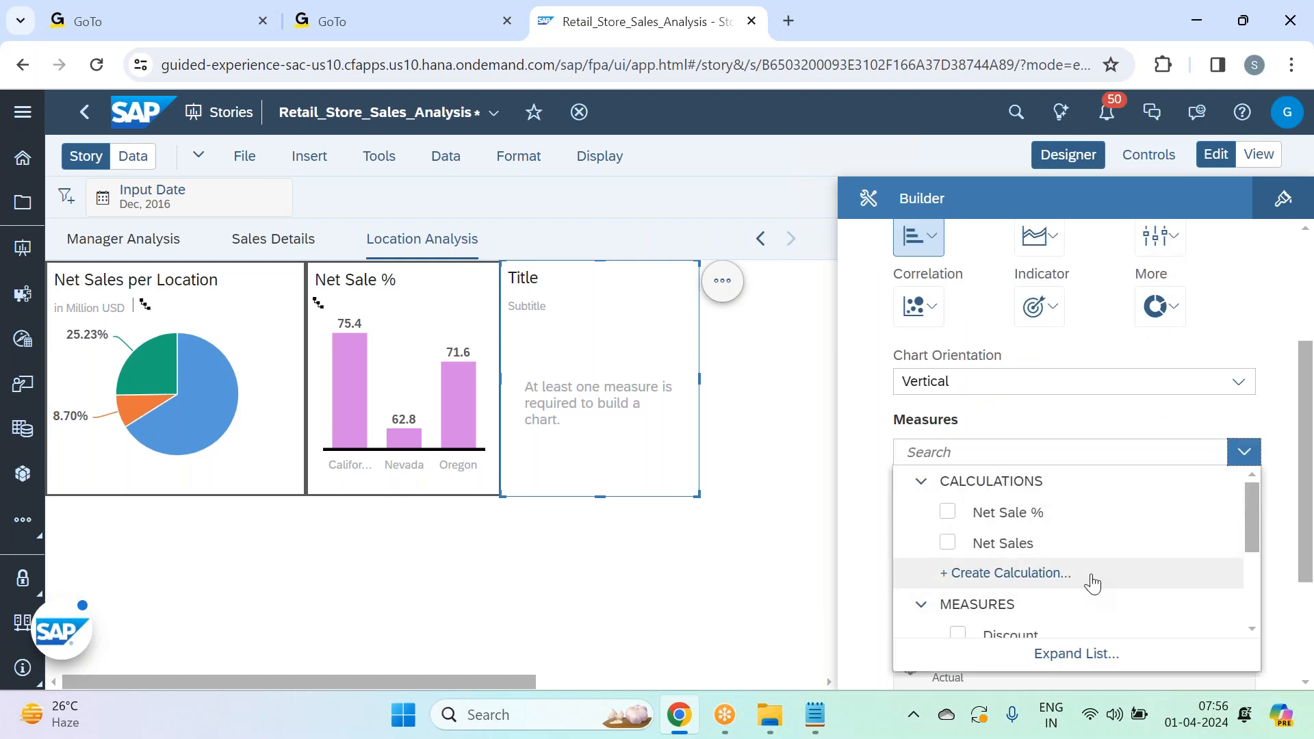
{"action": "left_click", "coordinate": [1093, 582]}
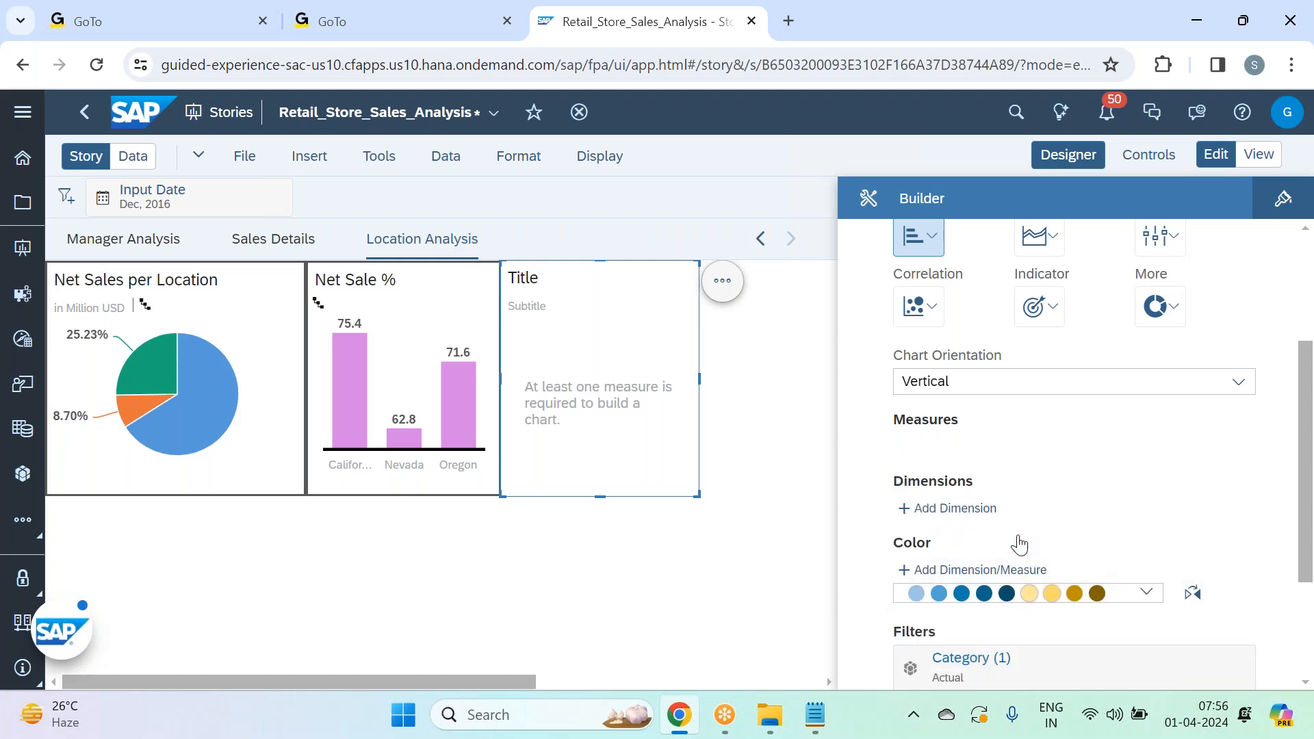
{"action": "left_click", "coordinate": [483, 292]}
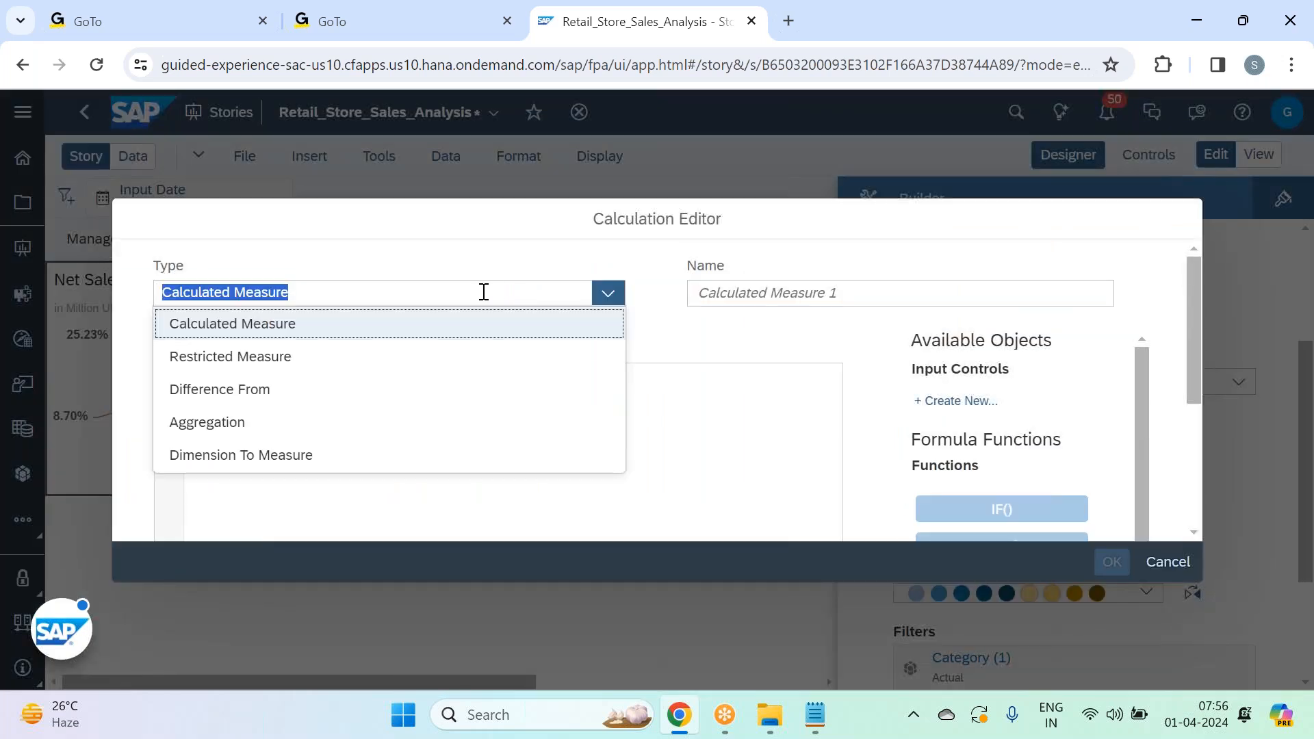
{"action": "left_click", "coordinate": [434, 332]}
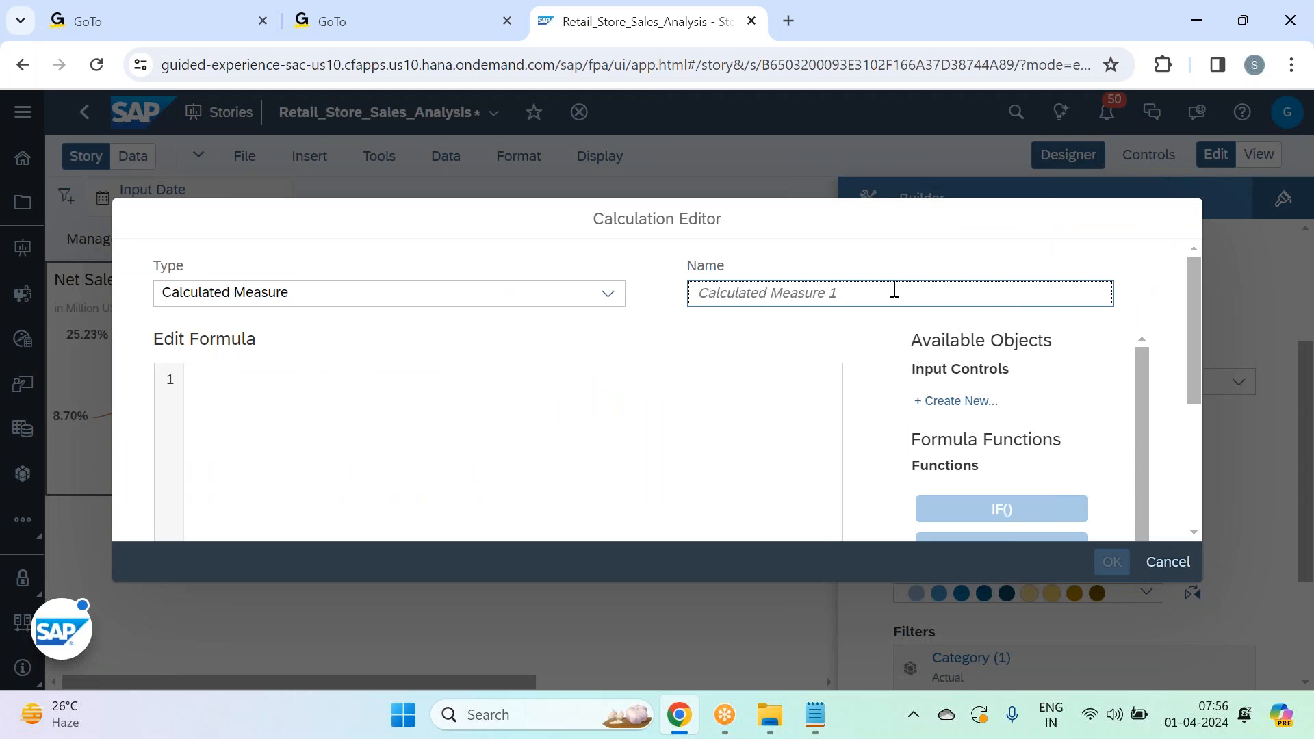
{"action": "type", "text": "DIscount "}
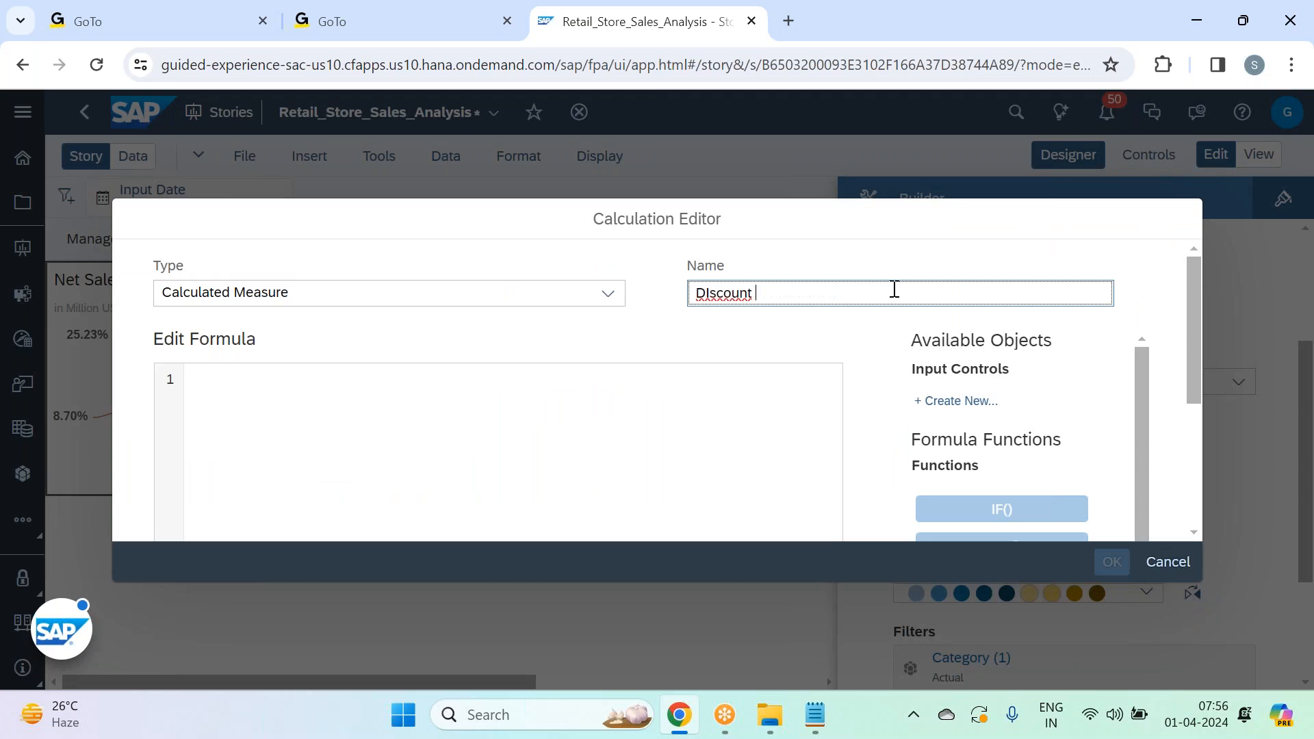
{"action": "type", "text": "%"}
{"action": "left_click", "coordinate": [775, 404]}
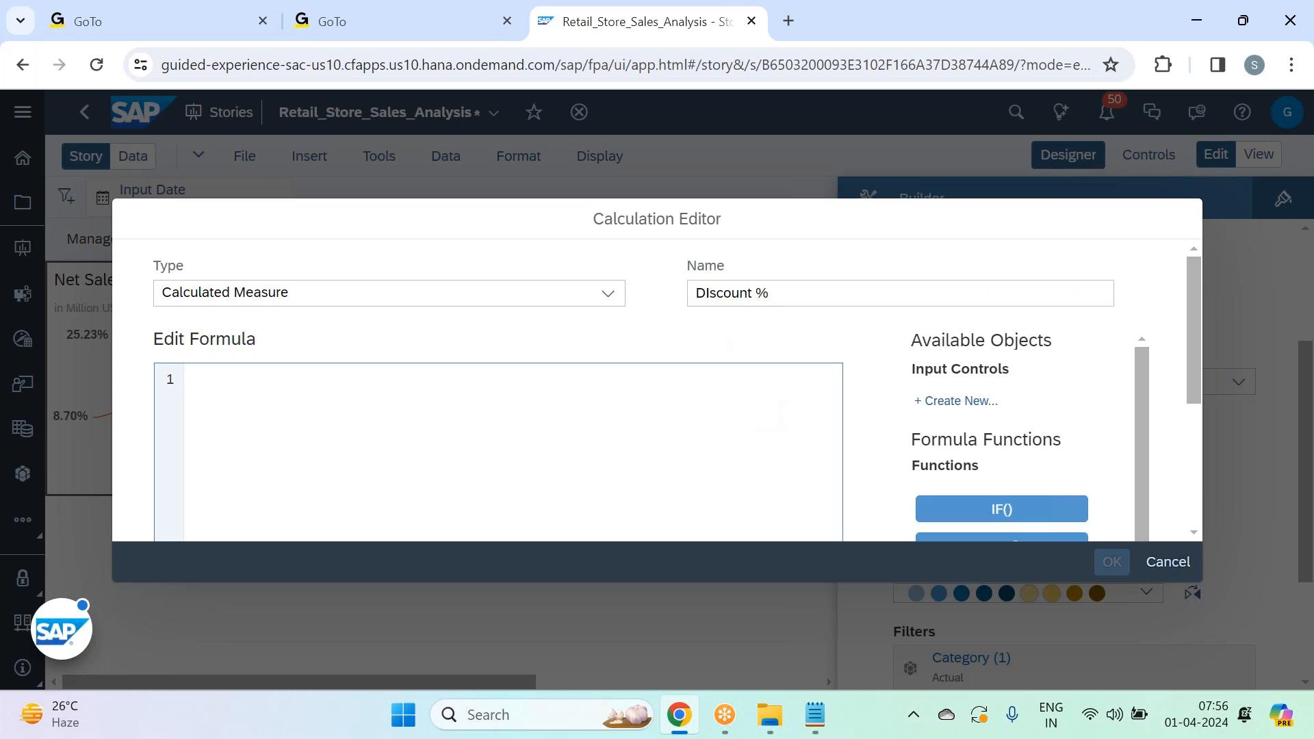
{"action": "left_click", "coordinate": [712, 284]}
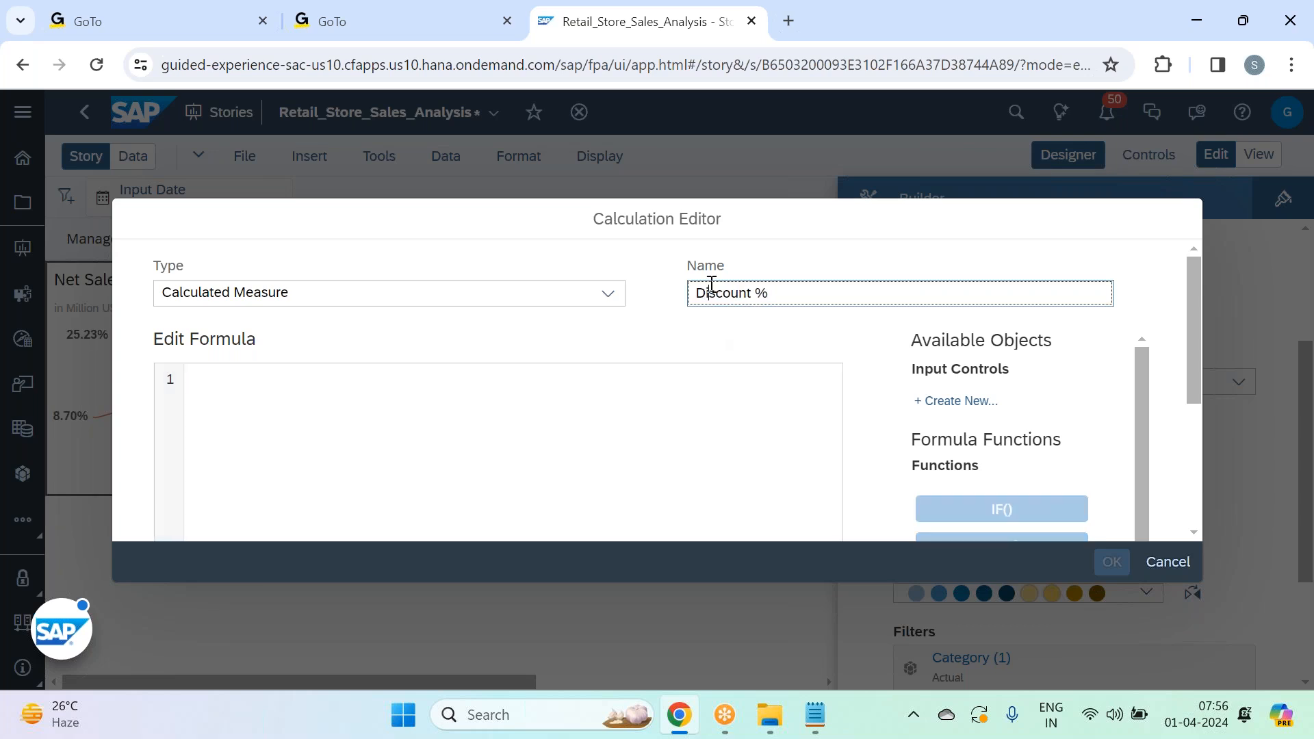
- Enter the Discount % formula as (Discount / Original_Sales_Price) * 100, using the BestRunJuice_SampleModel measures
{"action": "left_click", "coordinate": [671, 421]}
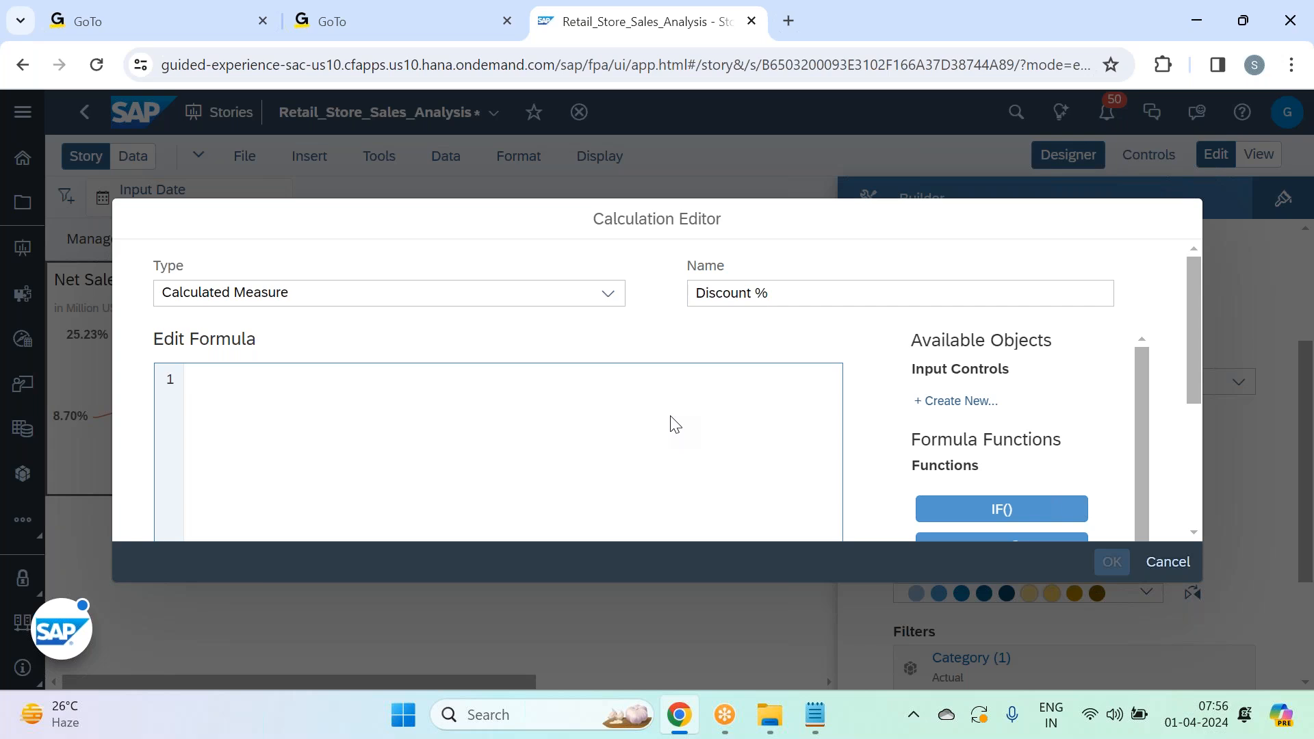
{"action": "type", "text": "( dis"}
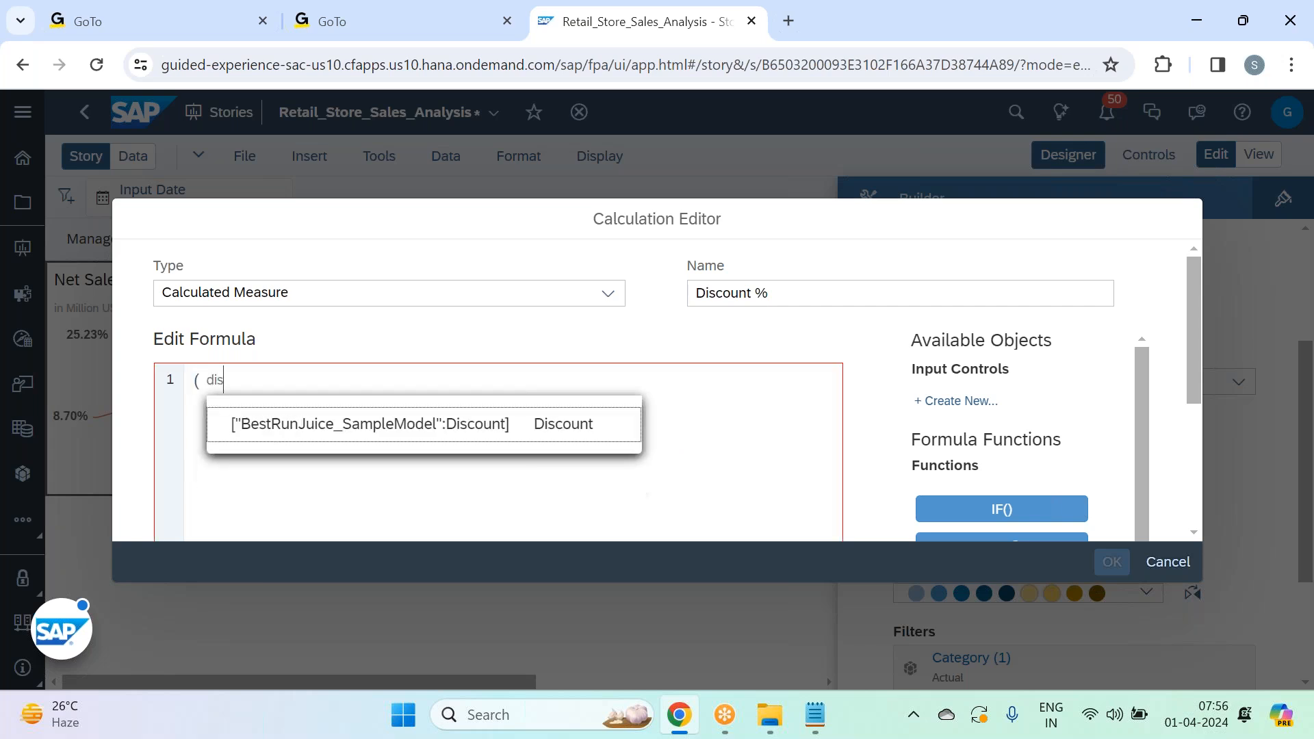
{"action": "key", "text": "Return"}
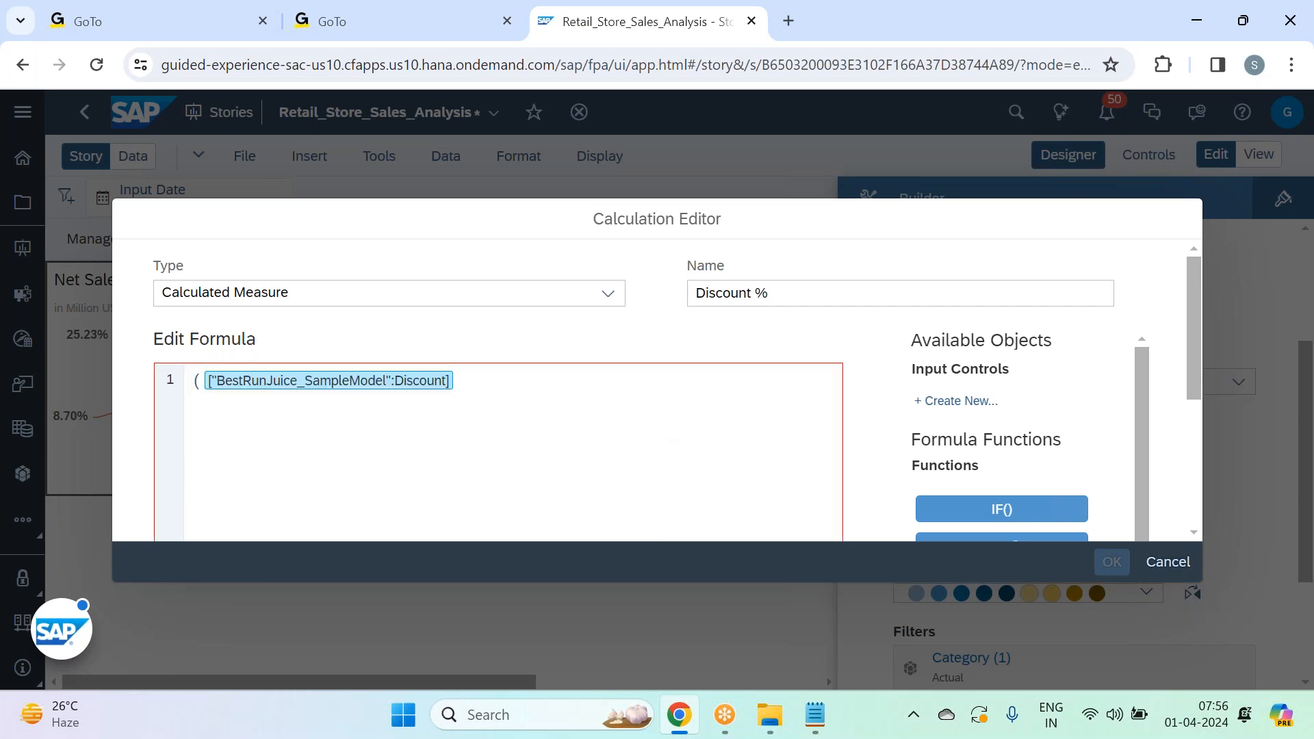
{"action": "type", "text": "/ gross"}
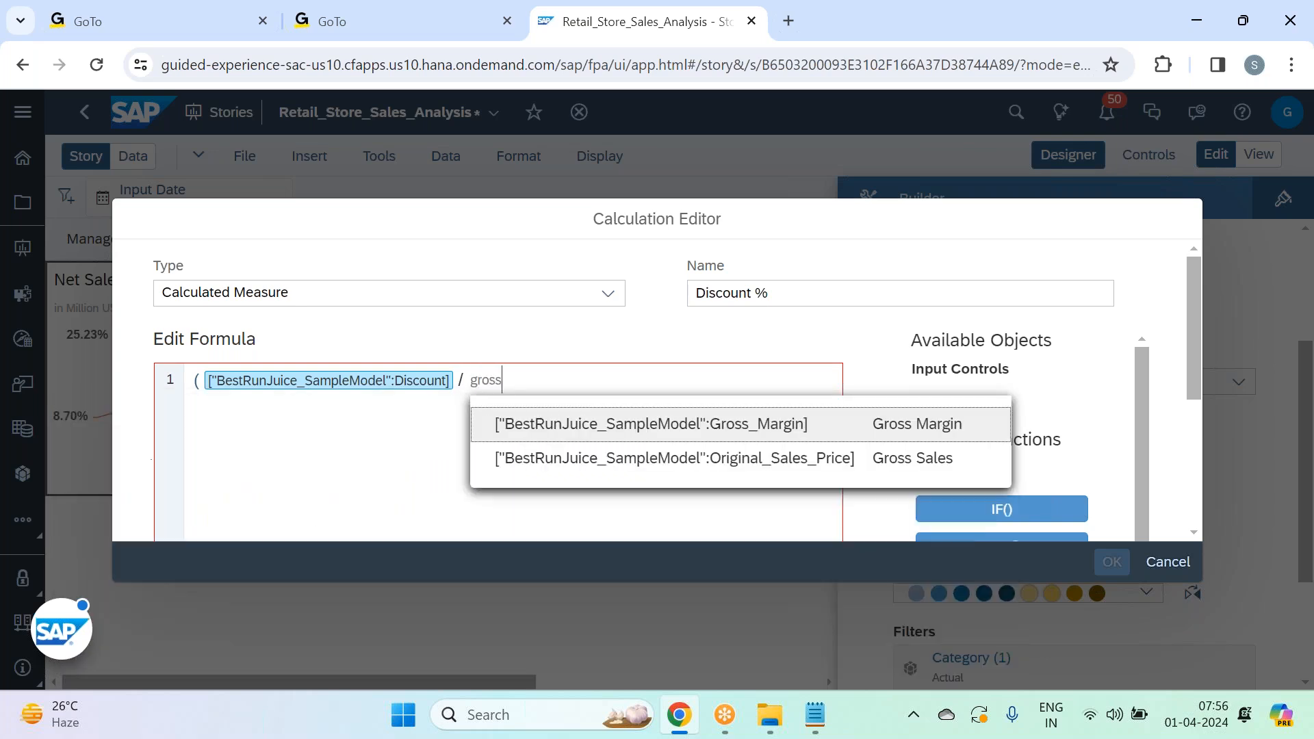
{"action": "left_click", "coordinate": [685, 453]}
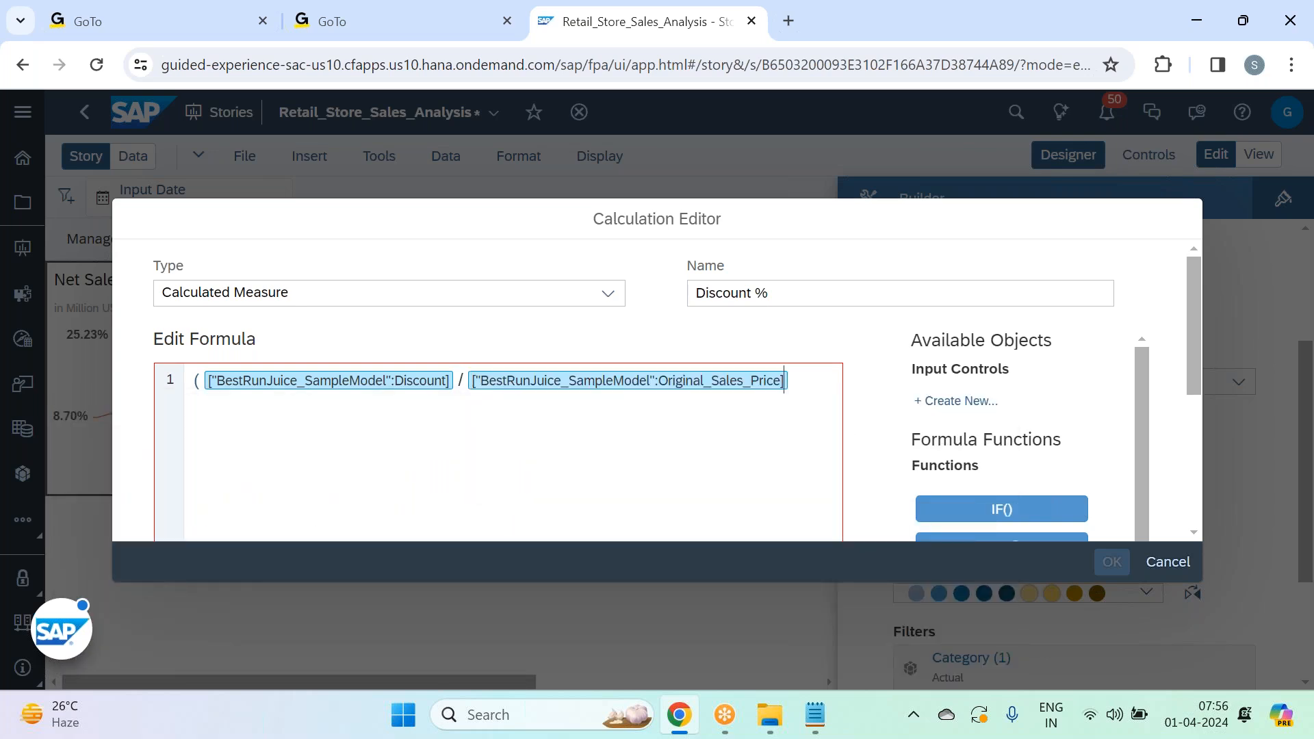
{"action": "type", "text": ") * 100"}
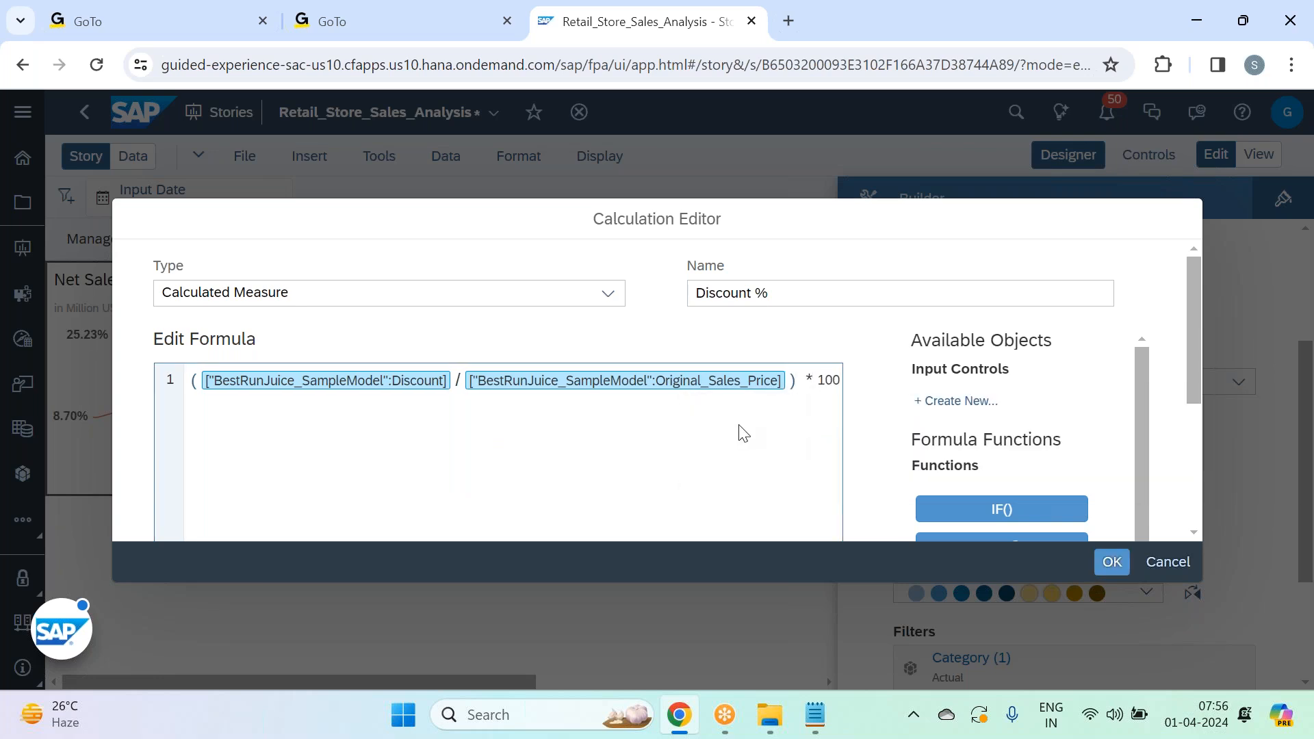
- Confirm the Discount % calculation and add Location as the new chart's dimension
{"action": "left_click", "coordinate": [1113, 562]}
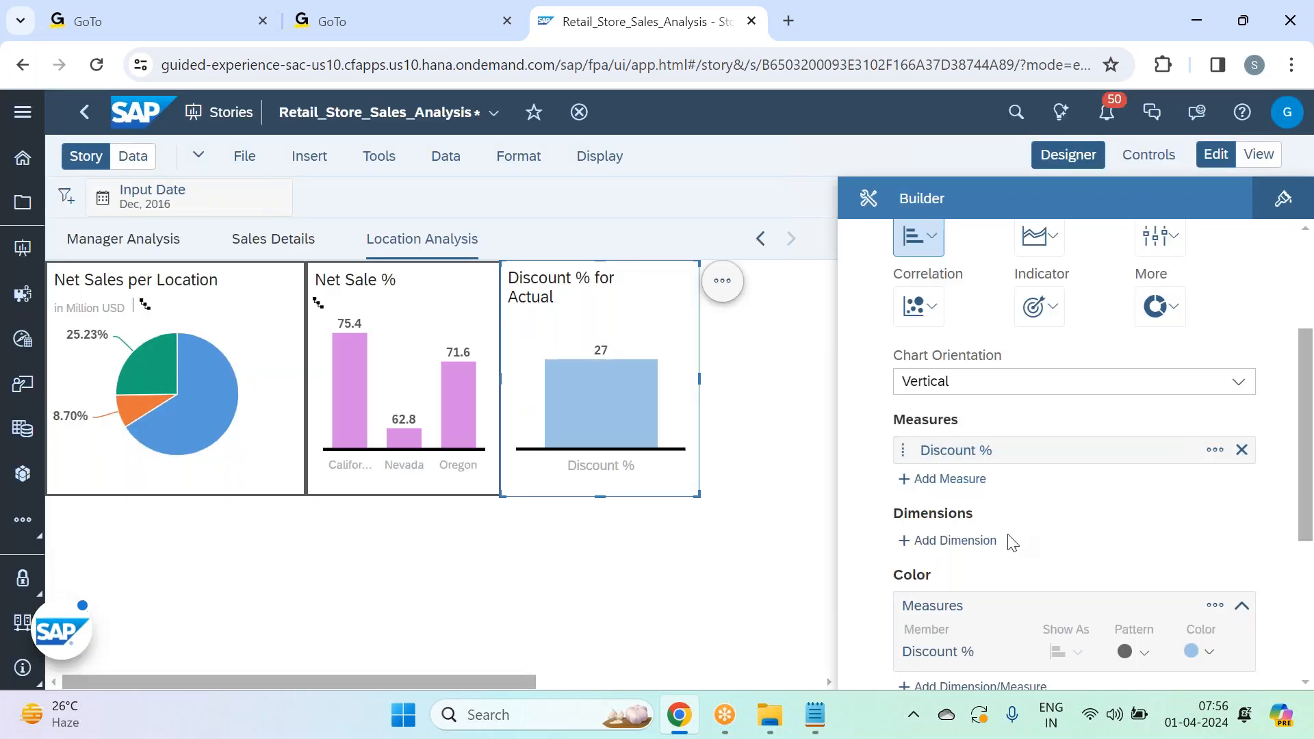
{"action": "left_click", "coordinate": [979, 542]}
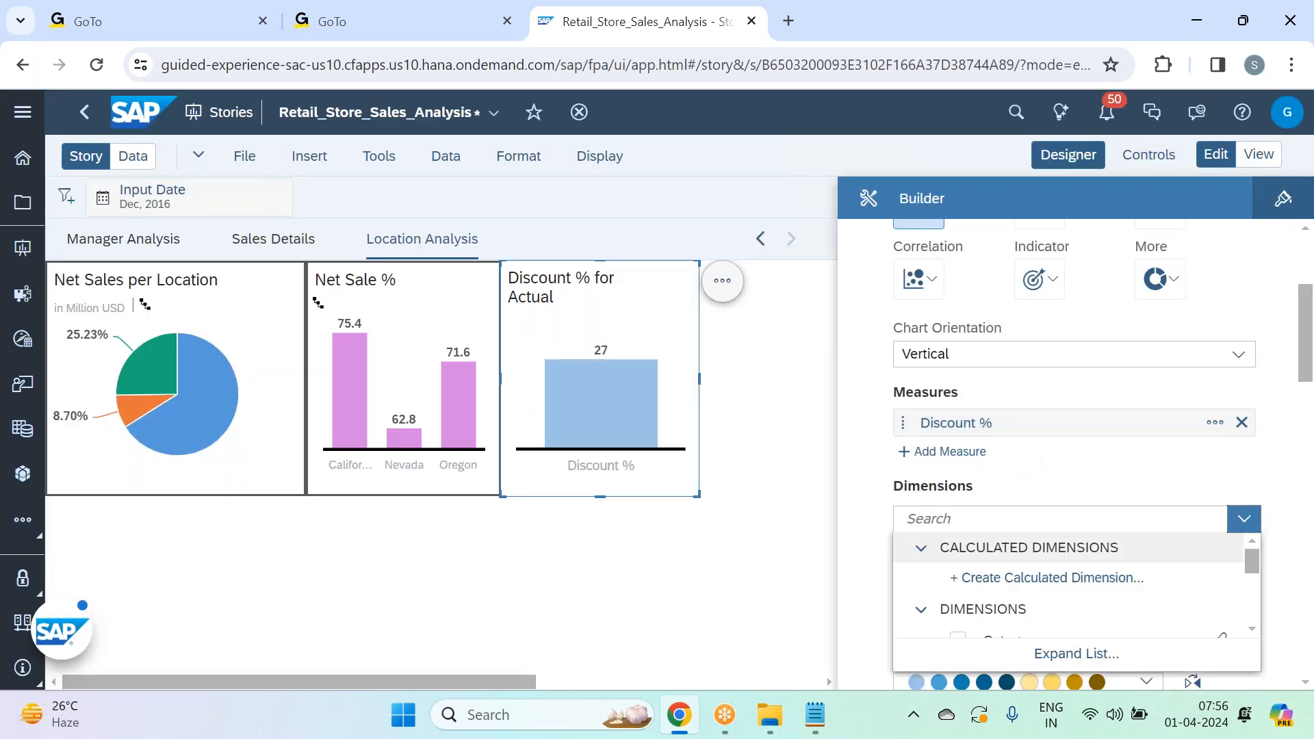
{"action": "type", "text": "loca"}
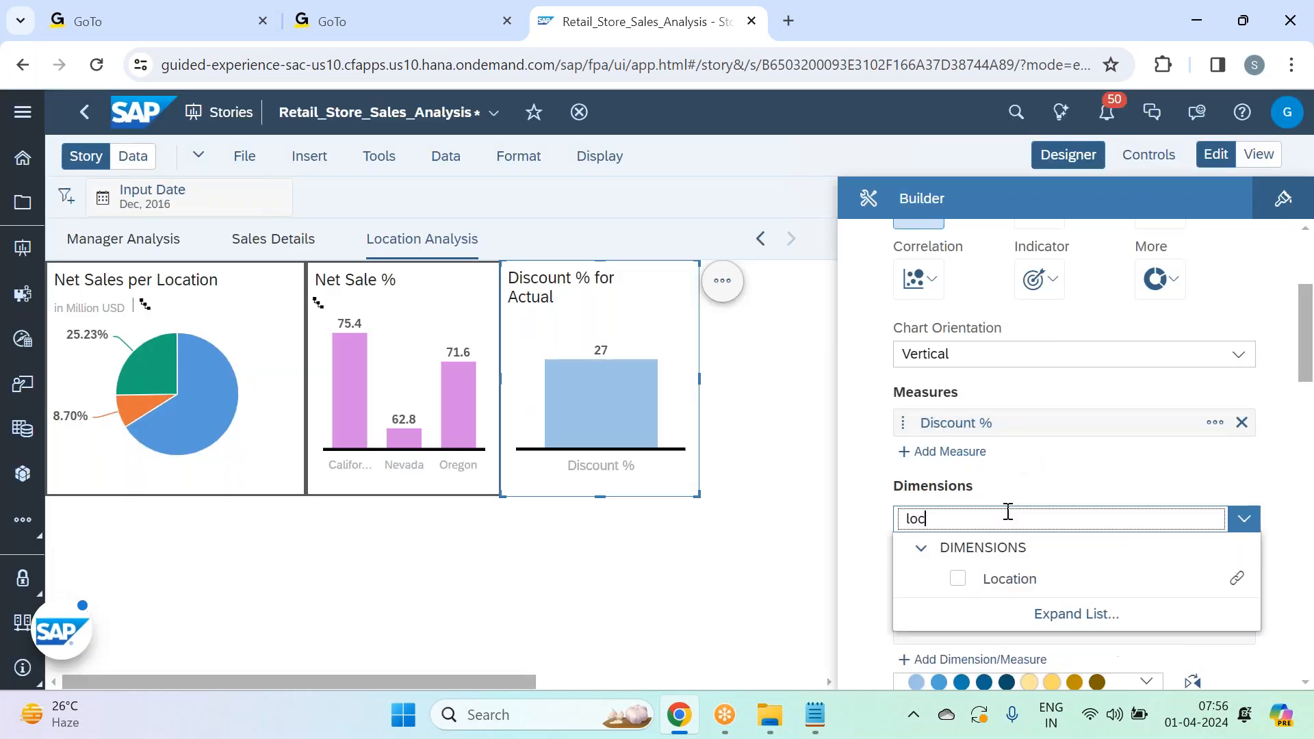
{"action": "left_click", "coordinate": [1020, 580]}
{"action": "left_click", "coordinate": [1080, 472]}
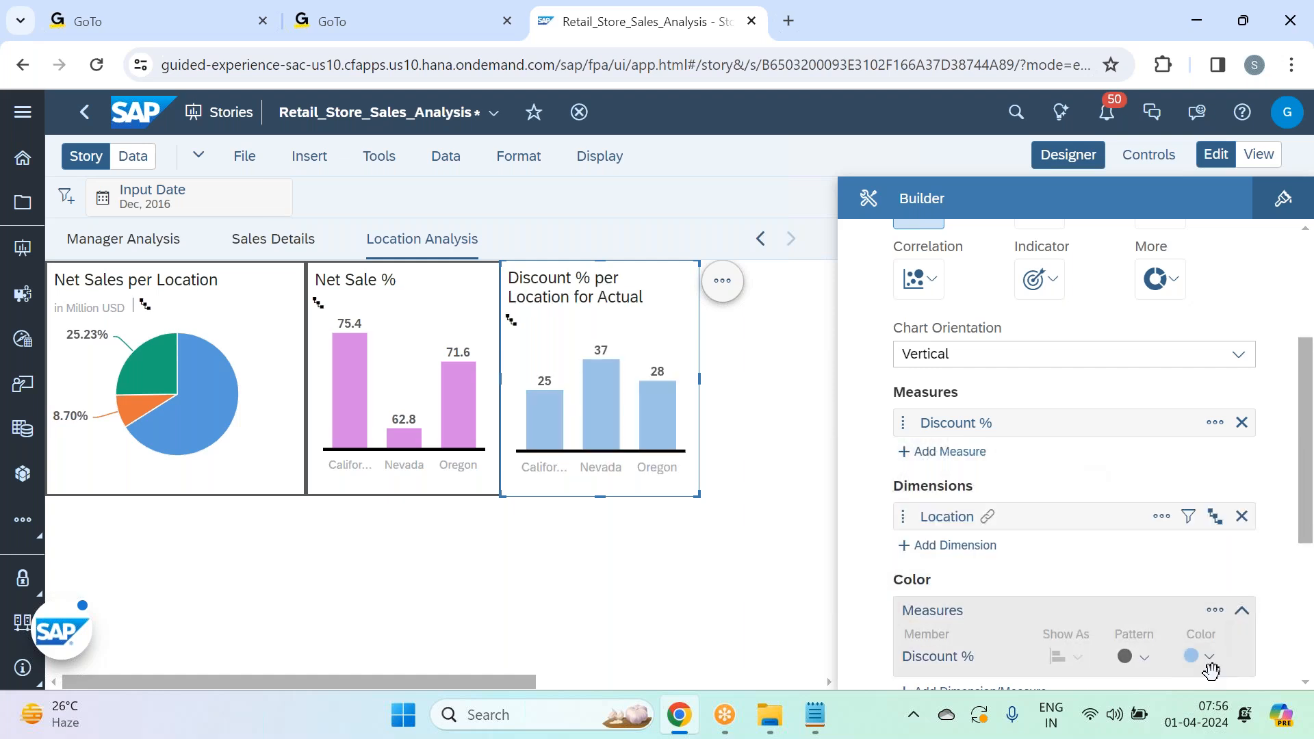
- Set the Discount % measure's bar color to the light pink shade e892a9
{"action": "left_click", "coordinate": [1198, 656]}
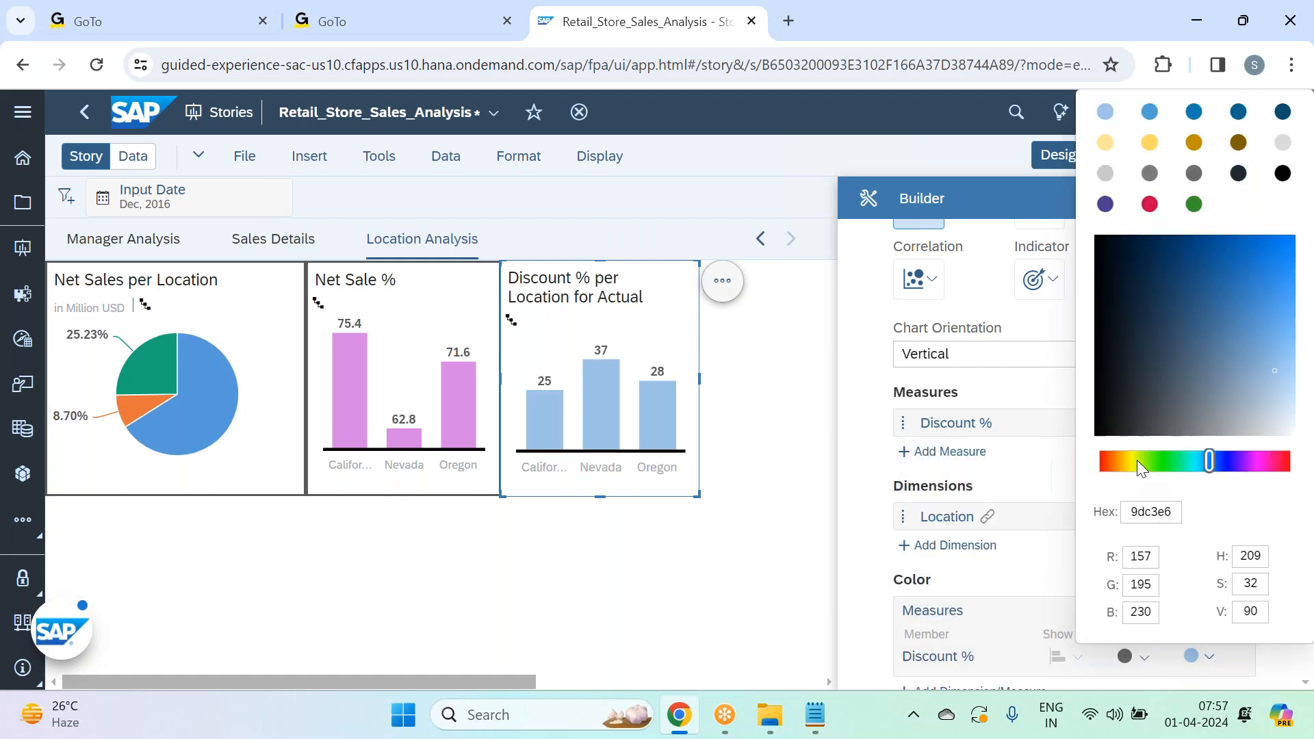
{"action": "left_click_drag", "start_coordinate": [1210, 462], "coordinate": [1111, 475]}
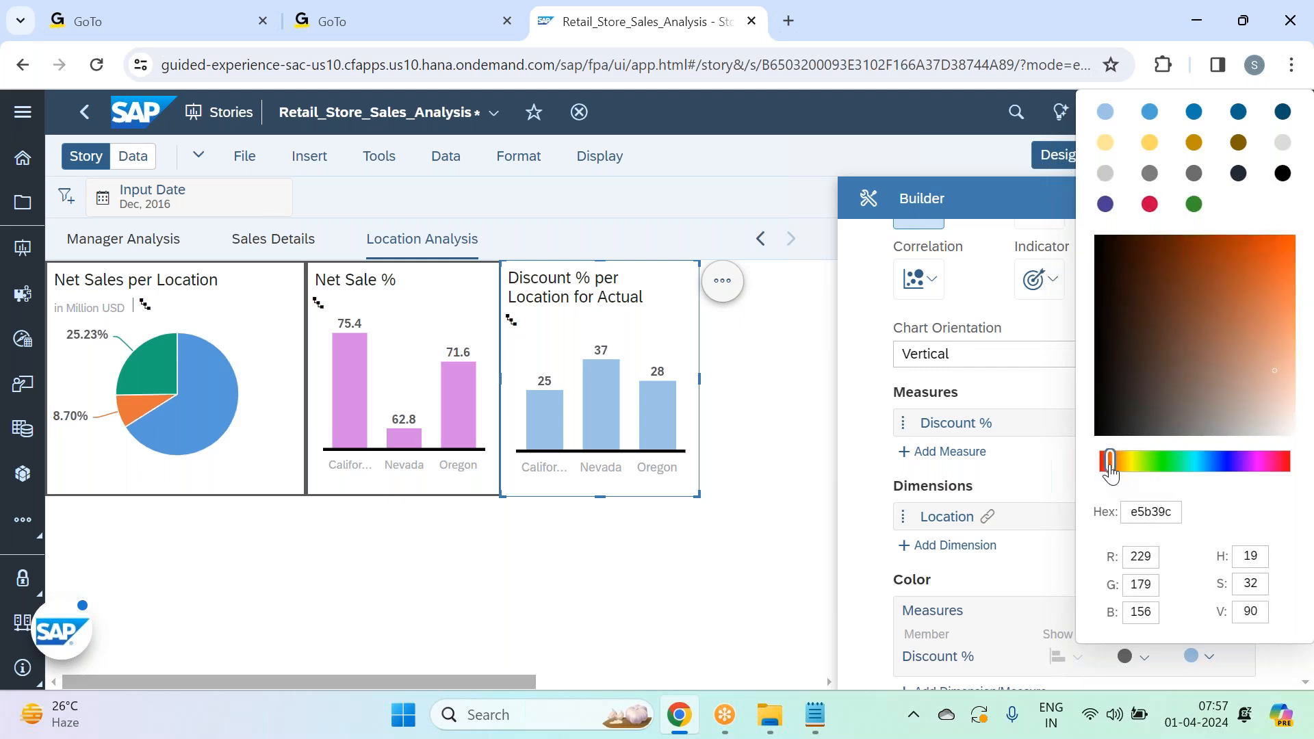
{"action": "left_click", "coordinate": [1277, 316]}
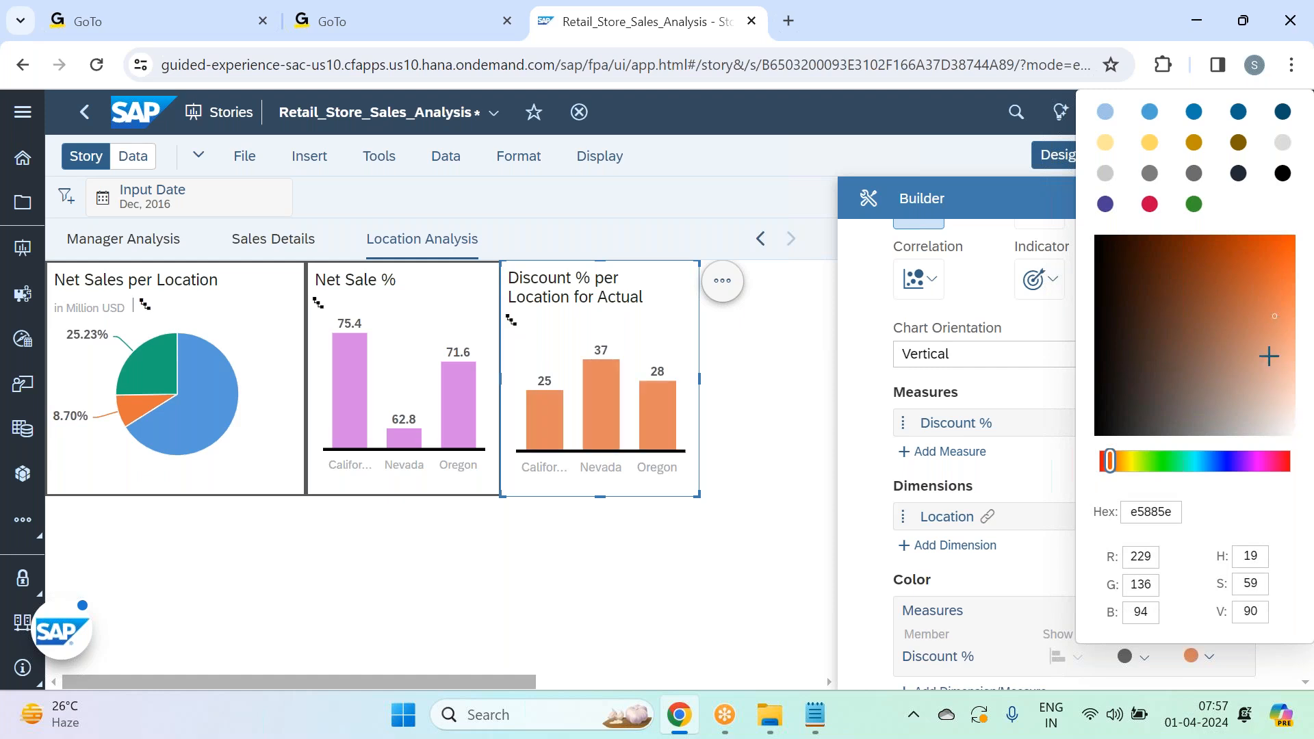
{"action": "left_click", "coordinate": [1230, 289]}
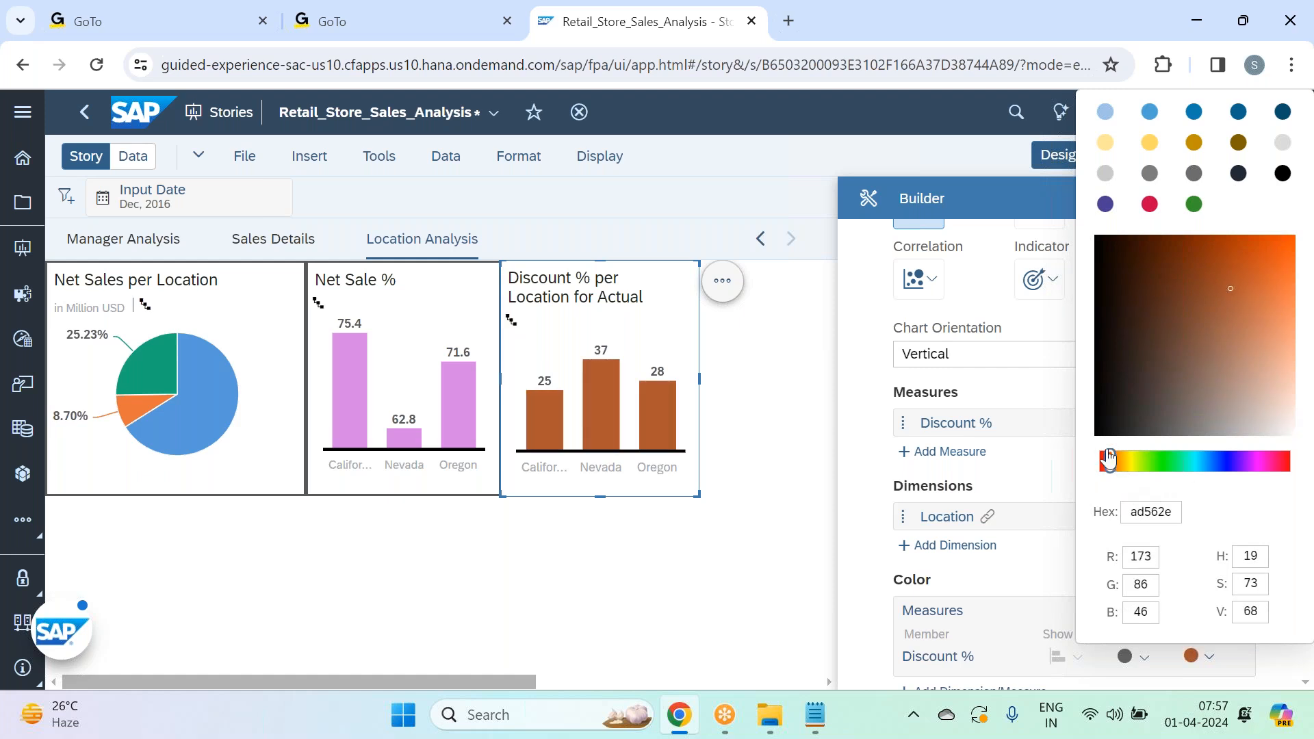
{"action": "left_click_drag", "start_coordinate": [1112, 463], "coordinate": [1106, 463]}
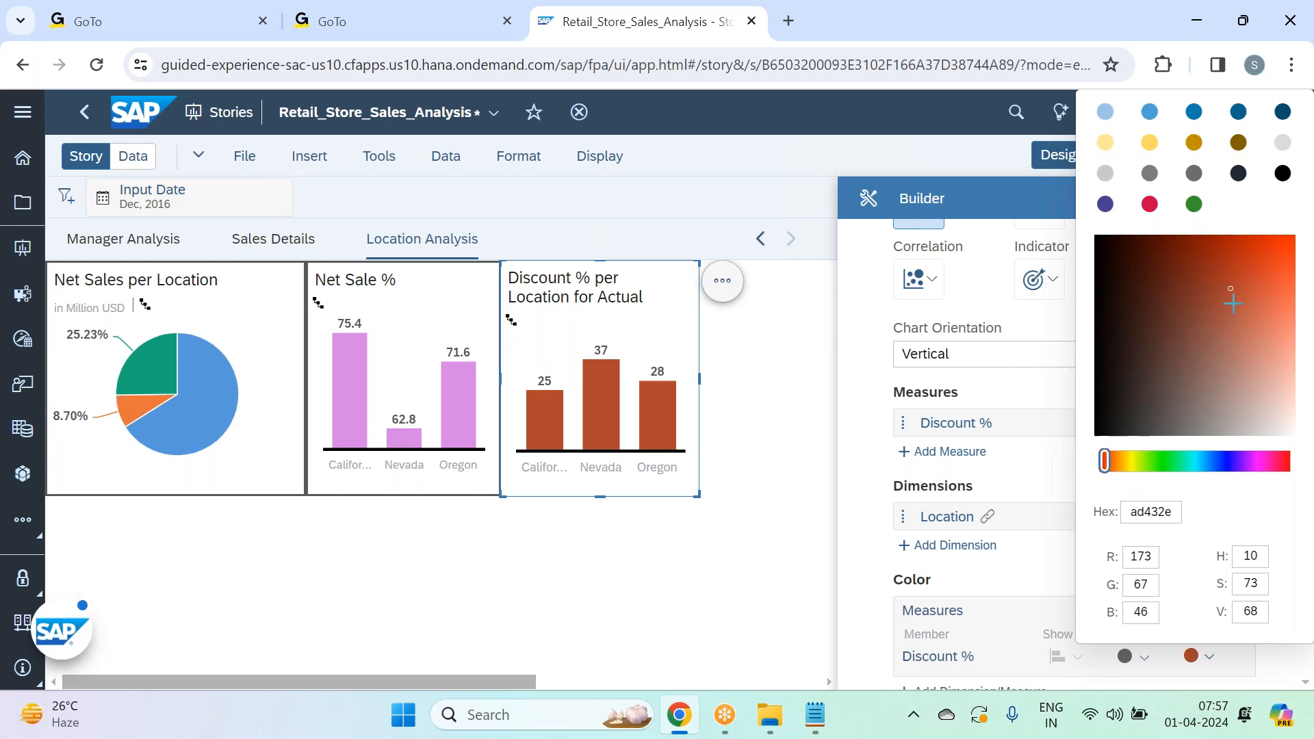
{"action": "left_click", "coordinate": [1263, 296]}
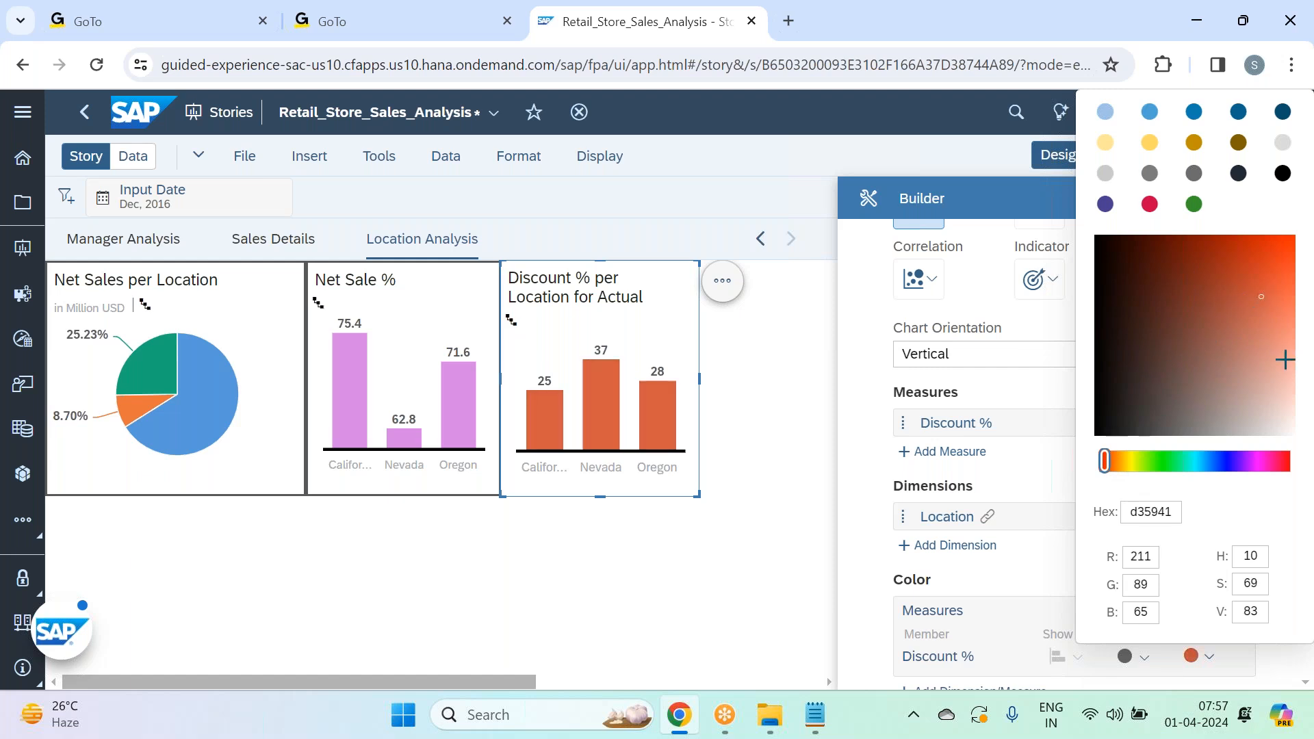
{"action": "left_click_drag", "start_coordinate": [1107, 467], "coordinate": [1282, 463]}
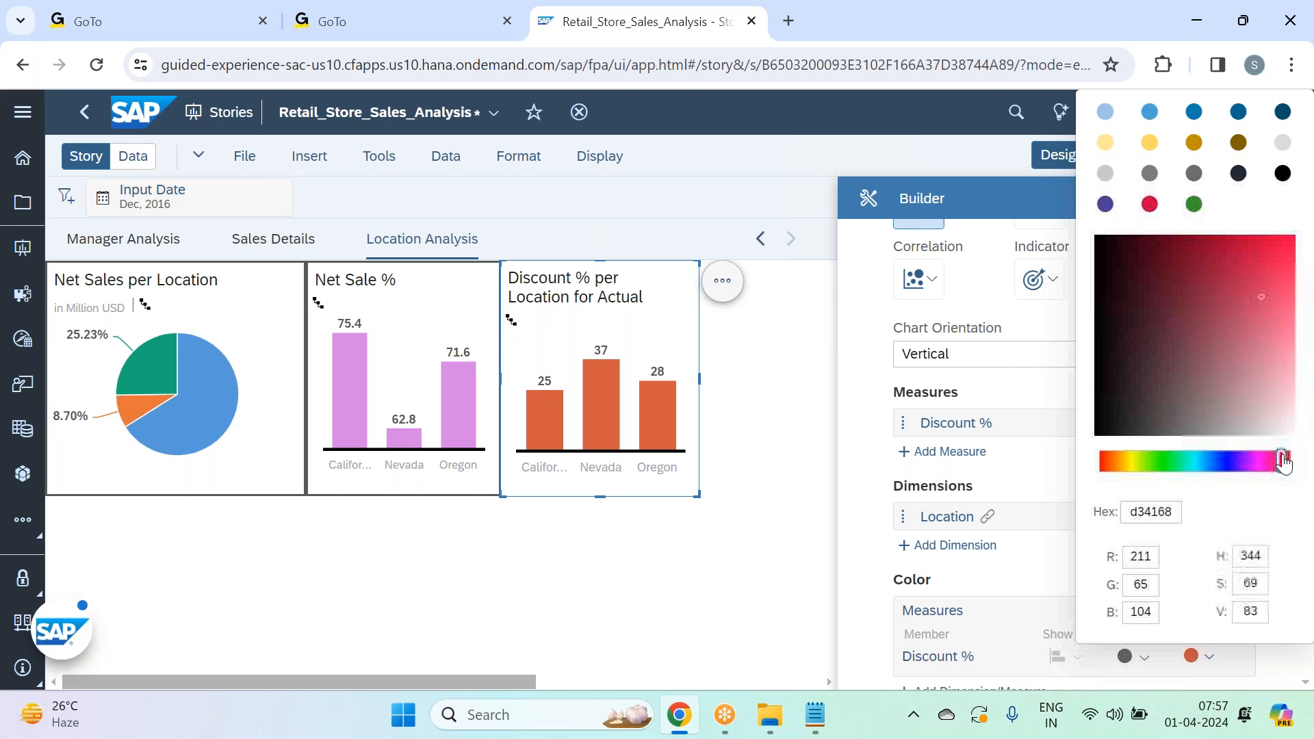
{"action": "left_click", "coordinate": [1258, 354]}
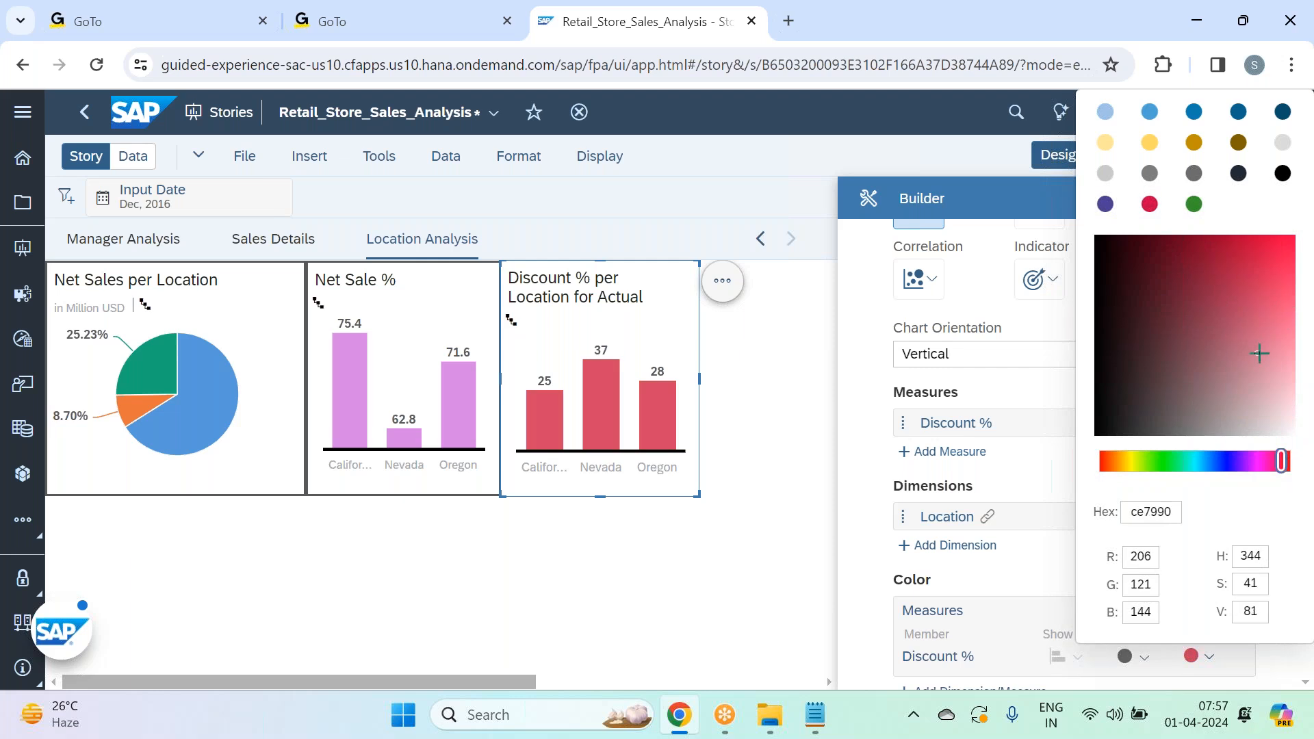
{"action": "left_click", "coordinate": [1277, 361]}
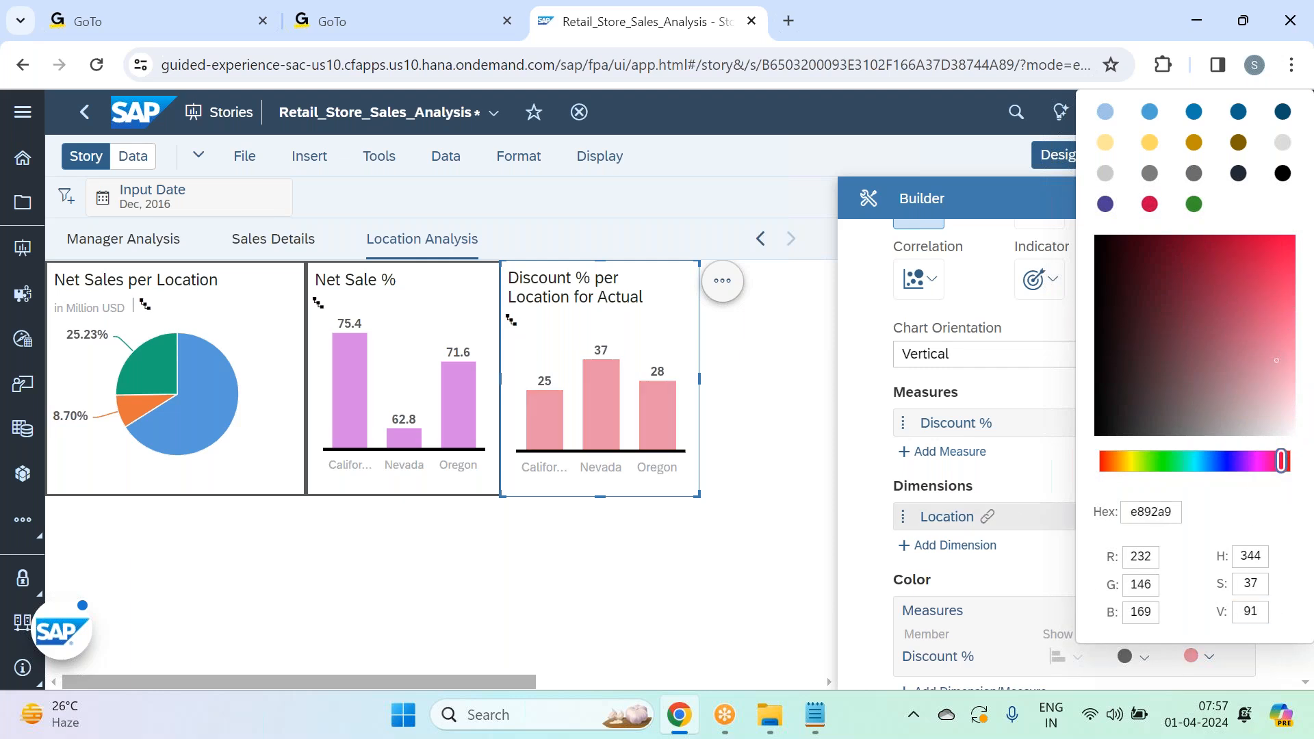
{"action": "left_click", "coordinate": [1022, 483]}
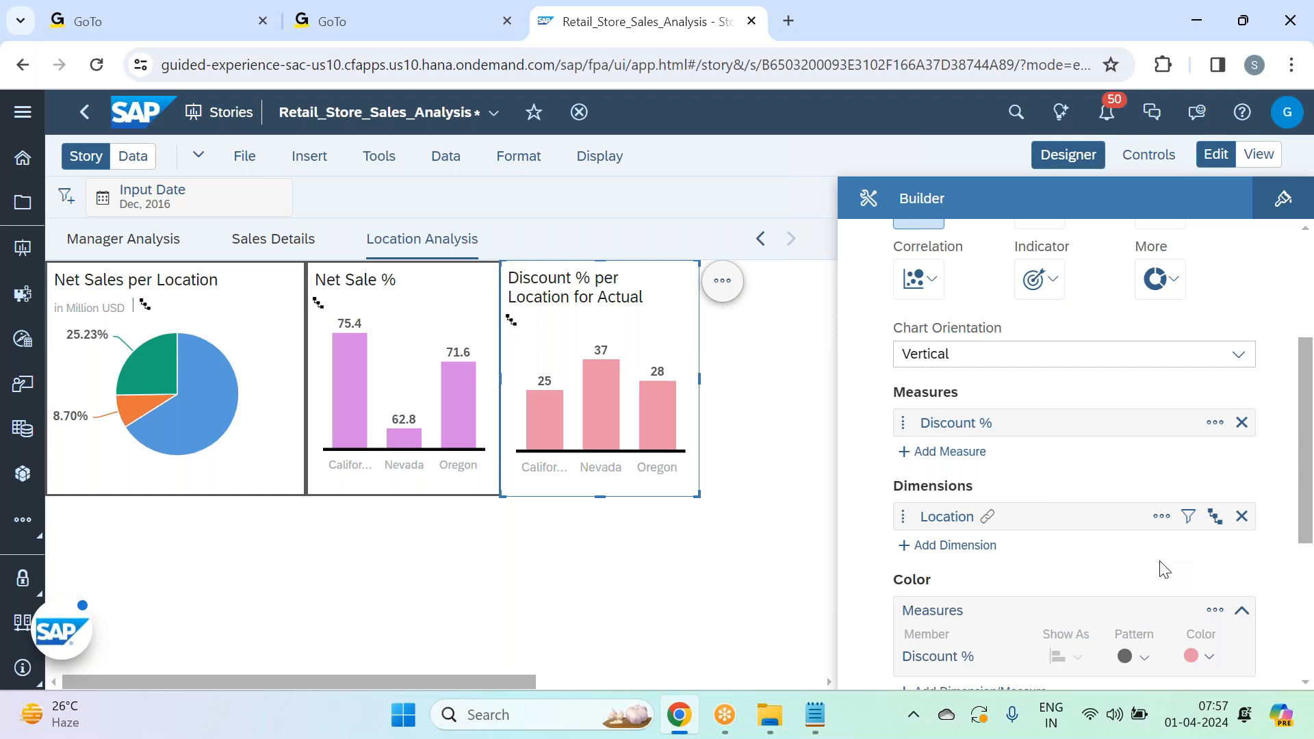
- Style the Discount % chart with All Borders at thickness 2
{"action": "left_click", "coordinate": [1282, 200]}
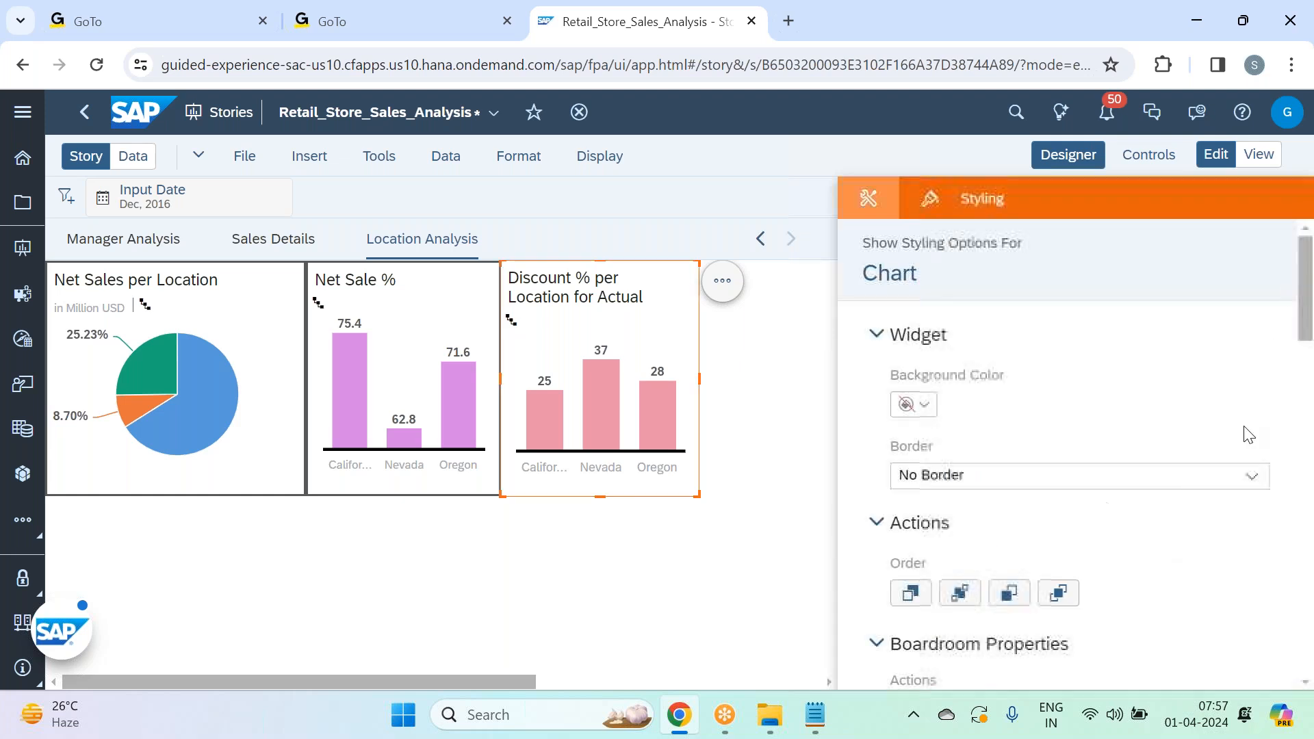
{"action": "left_click", "coordinate": [1252, 477]}
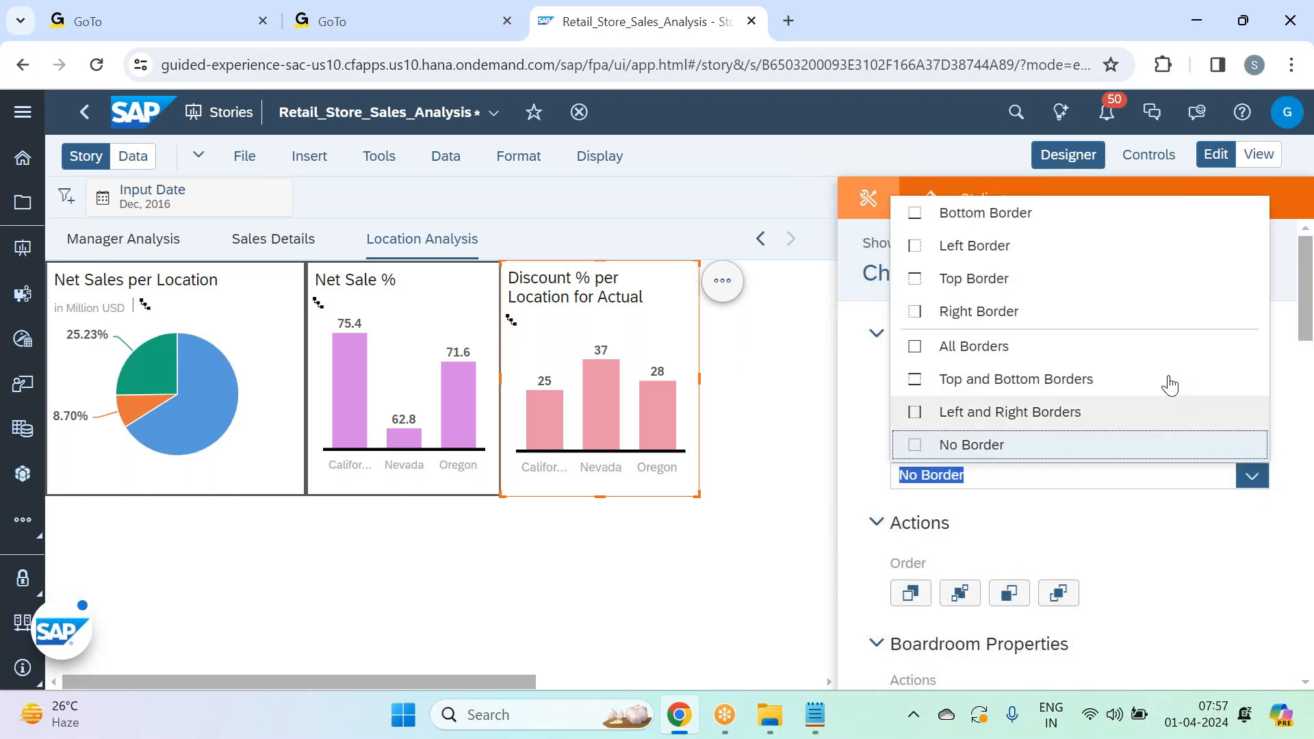
{"action": "left_click", "coordinate": [1068, 349]}
{"action": "left_click", "coordinate": [1253, 543]}
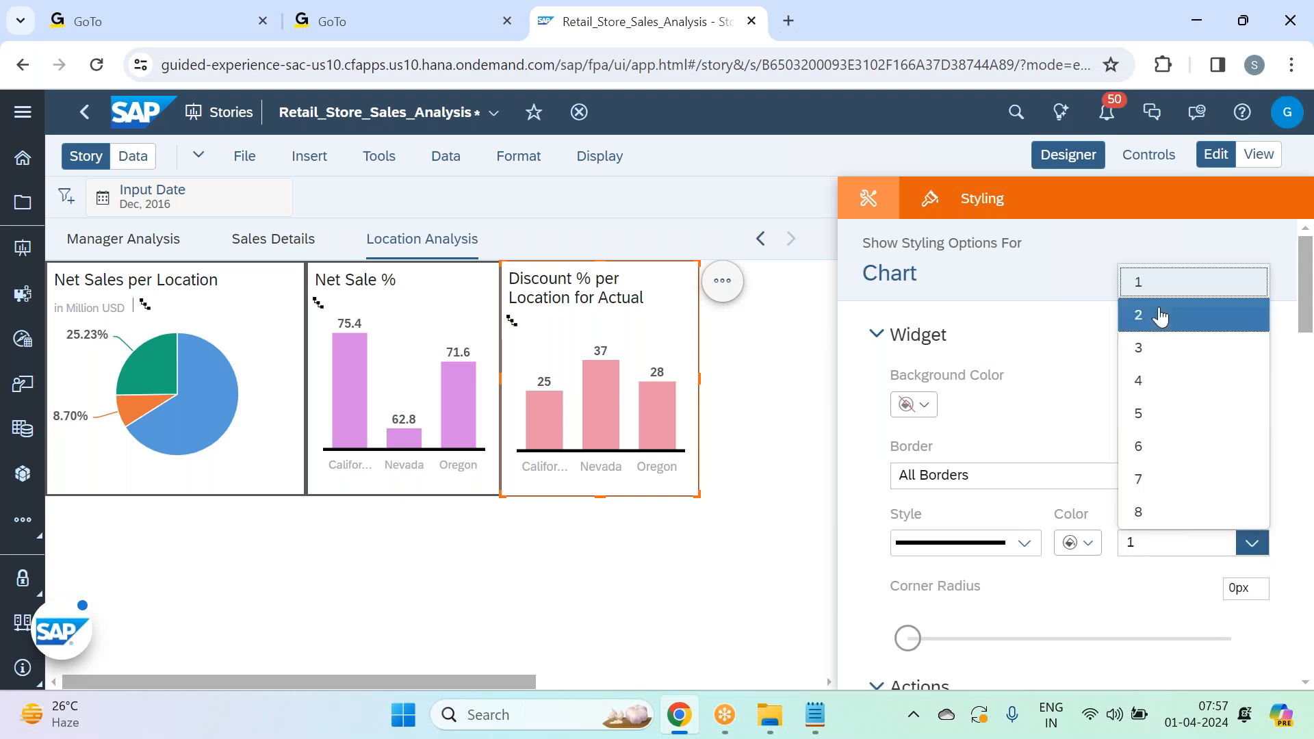
{"action": "left_click", "coordinate": [1159, 314]}
- Set the Discount % chart's number format to Automatic decimal places and close the designer
{"action": "scroll", "coordinate": [1143, 445], "scroll_direction": "down", "scroll_amount": 10}
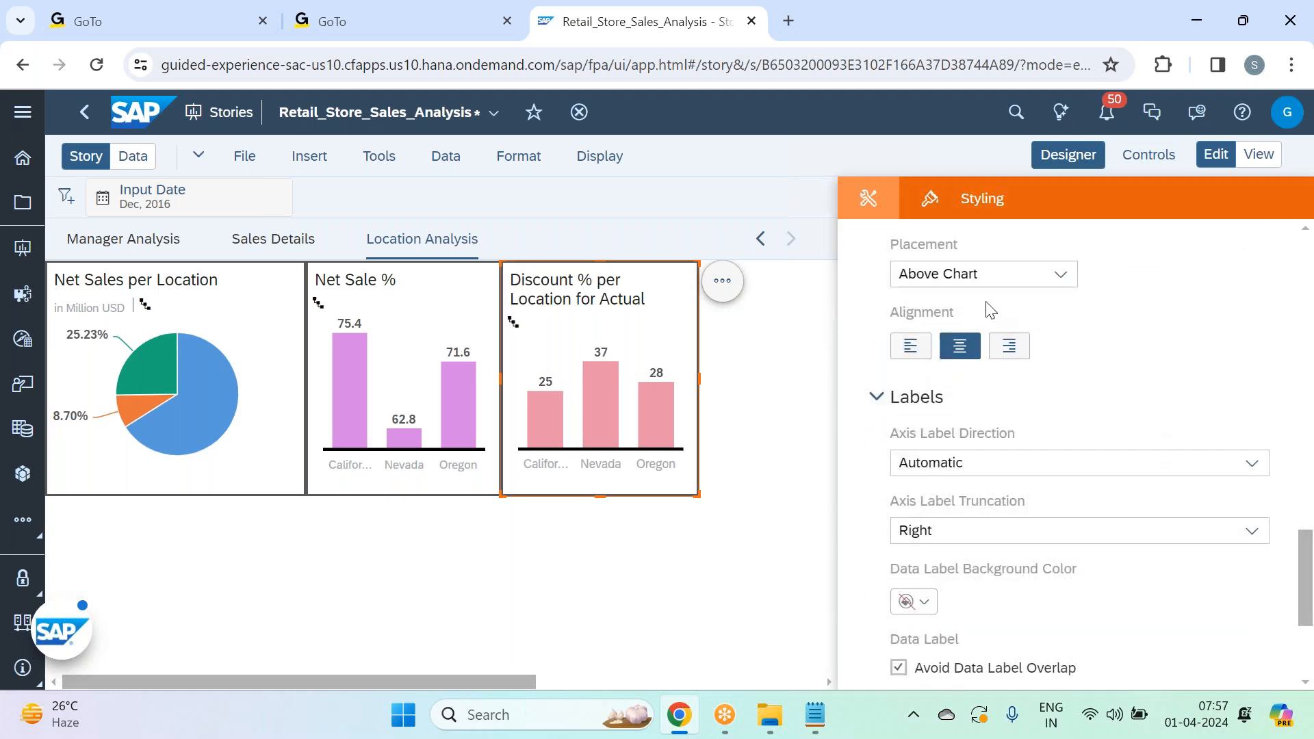
{"action": "scroll", "coordinate": [1007, 329], "scroll_direction": "up", "scroll_amount": 2}
{"action": "left_click", "coordinate": [1070, 274]}
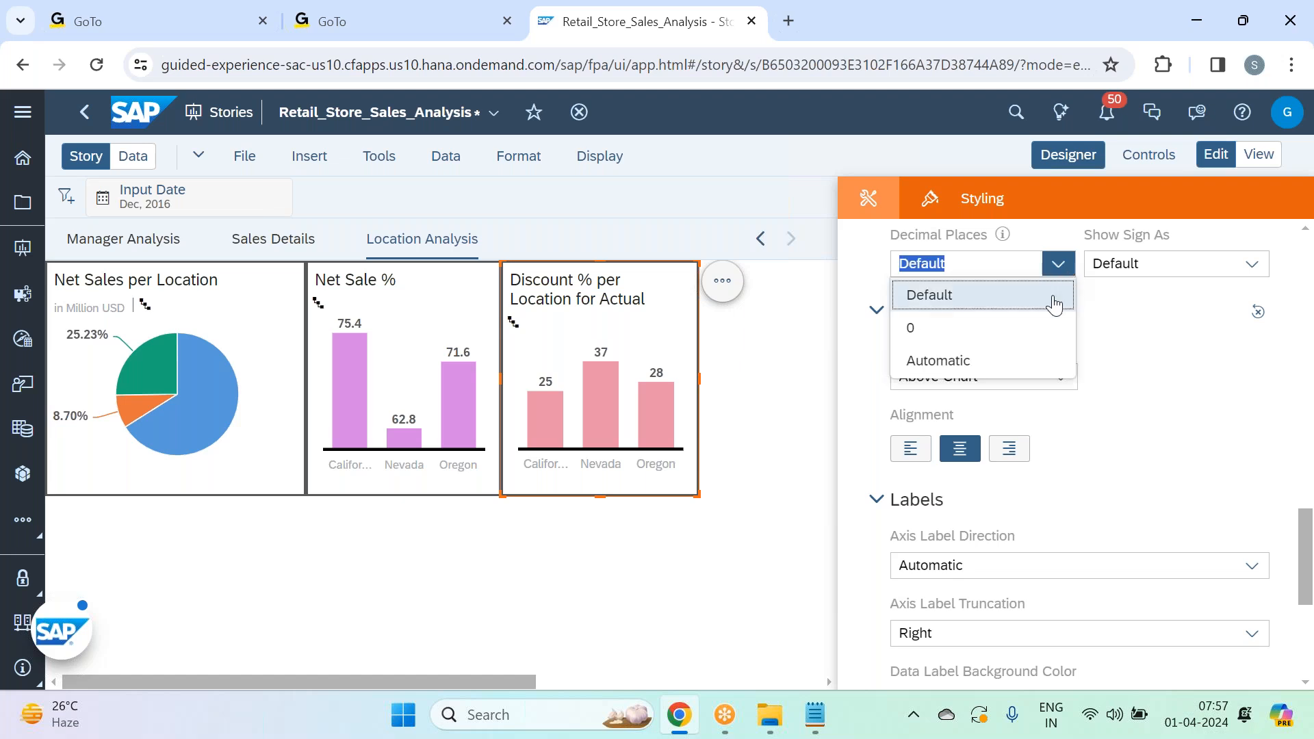
{"action": "left_click", "coordinate": [994, 369]}
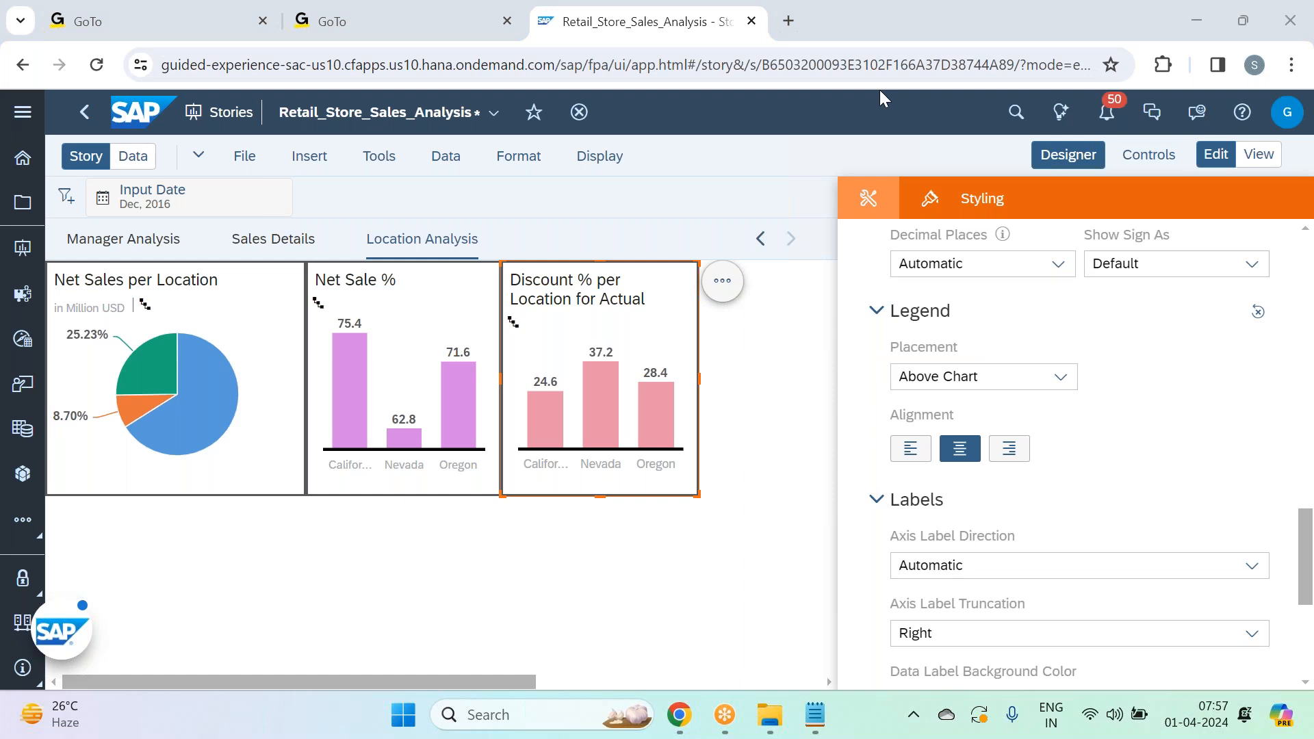
{"action": "left_click", "coordinate": [997, 308]}
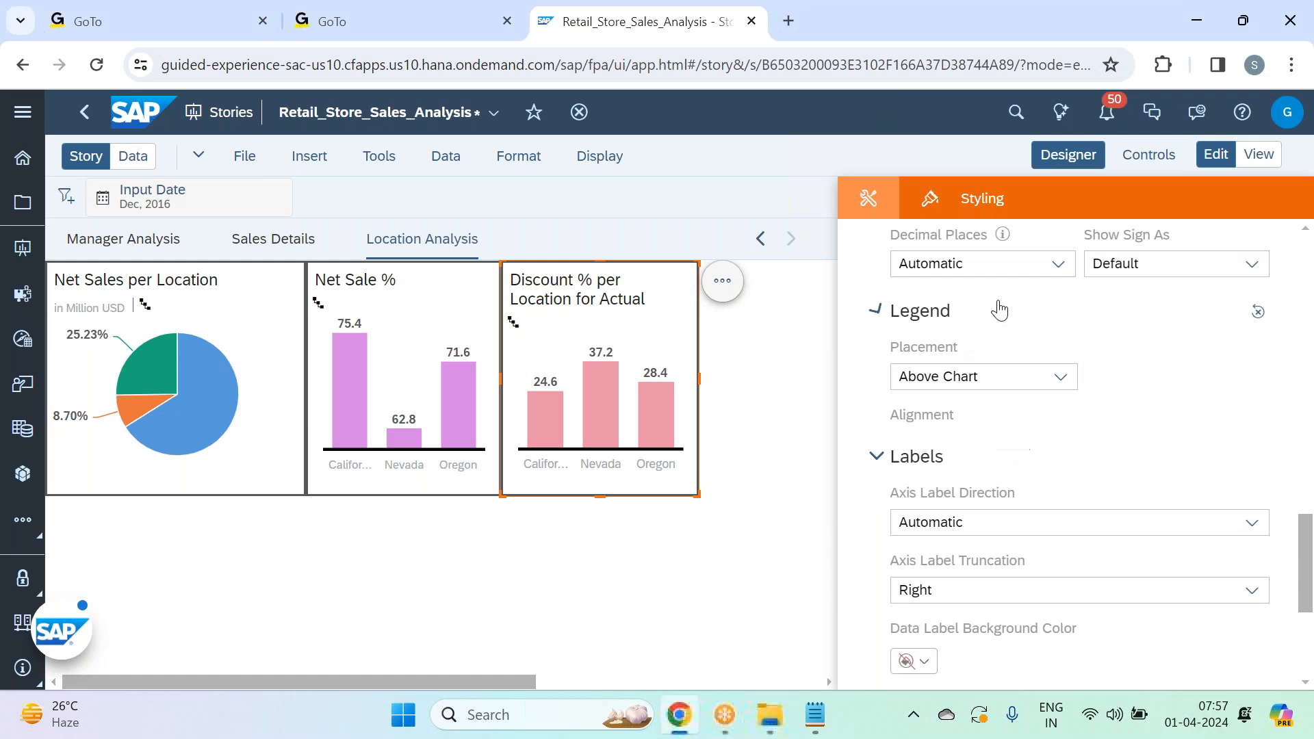
{"action": "left_click", "coordinate": [1069, 154]}
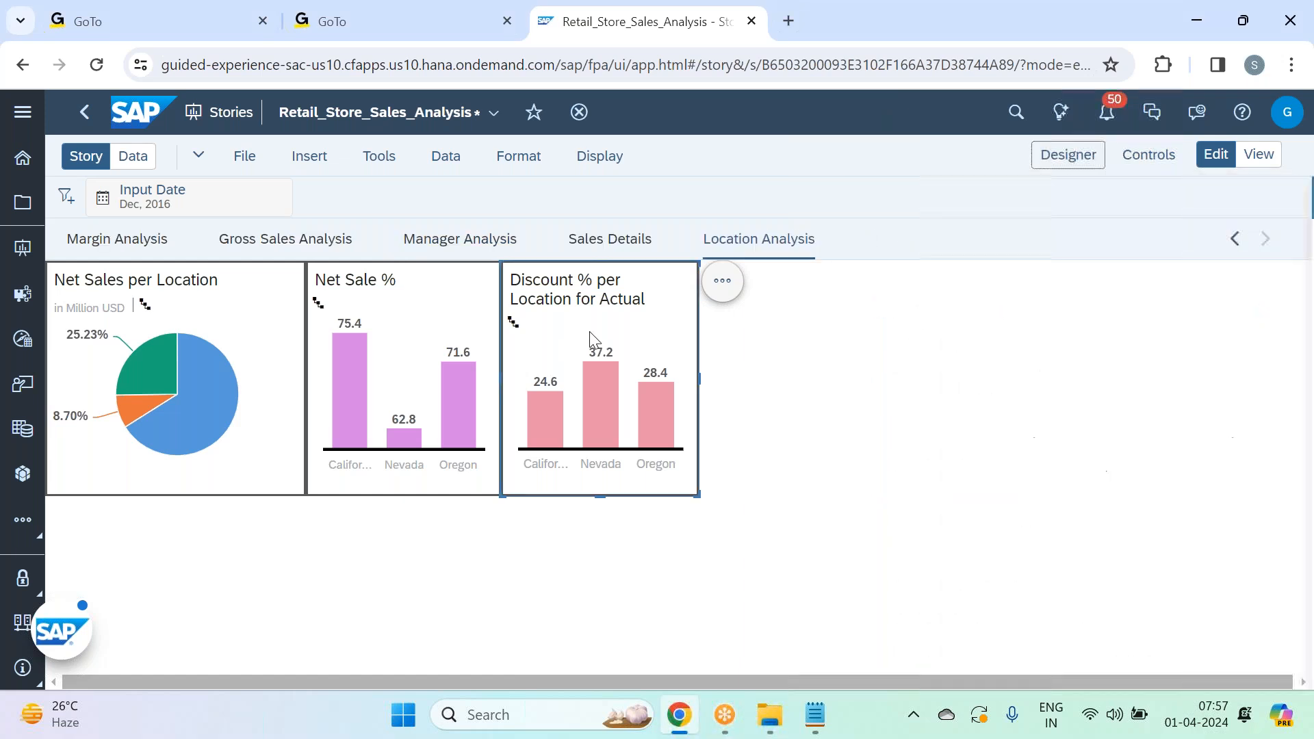
- Shorten the title of the chart with pink bars to Discount %
{"action": "left_click", "coordinate": [651, 299]}
{"action": "key", "text": "BackSpace"}
{"action": "key", "text": "BackSpace"}
{"action": "key", "text": "BackSpace"}
{"action": "key", "text": "BackSpace"}
{"action": "key", "text": "BackSpace"}
{"action": "key", "text": "BackSpace"}
{"action": "key", "text": "BackSpace"}
{"action": "key", "text": "BackSpace"}
{"action": "key", "text": "BackSpace"}
{"action": "key", "text": "BackSpace"}
{"action": "key", "text": "BackSpace"}
{"action": "key", "text": "BackSpace"}
{"action": "key", "text": "BackSpace"}
{"action": "key", "text": "BackSpace"}
{"action": "key", "text": "BackSpace"}
{"action": "key", "text": "BackSpace"}
{"action": "key", "text": "BackSpace"}
{"action": "key", "text": "BackSpace"}
{"action": "key", "text": "BackSpace"}
{"action": "key", "text": "BackSpace"}
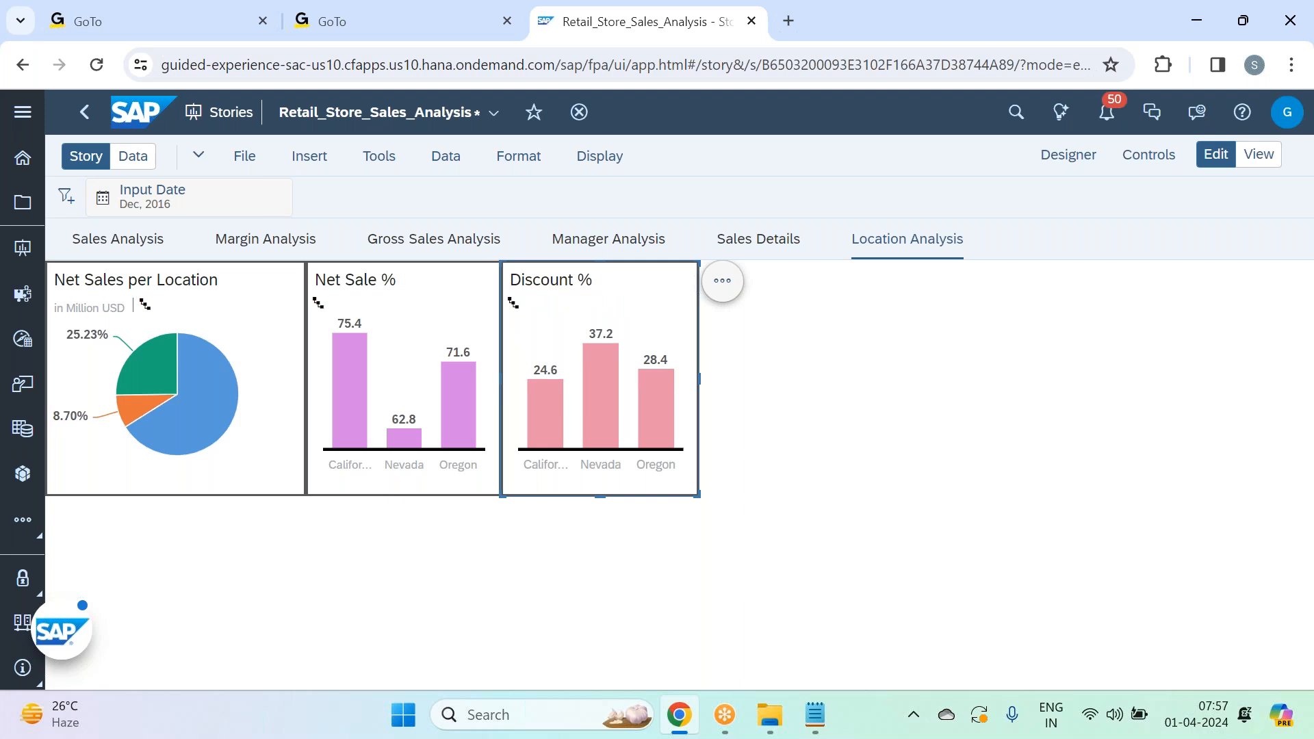
- Set the Discount % chart's axis minimum value to 20
{"action": "left_click", "coordinate": [724, 282]}
{"action": "left_click", "coordinate": [815, 408]}
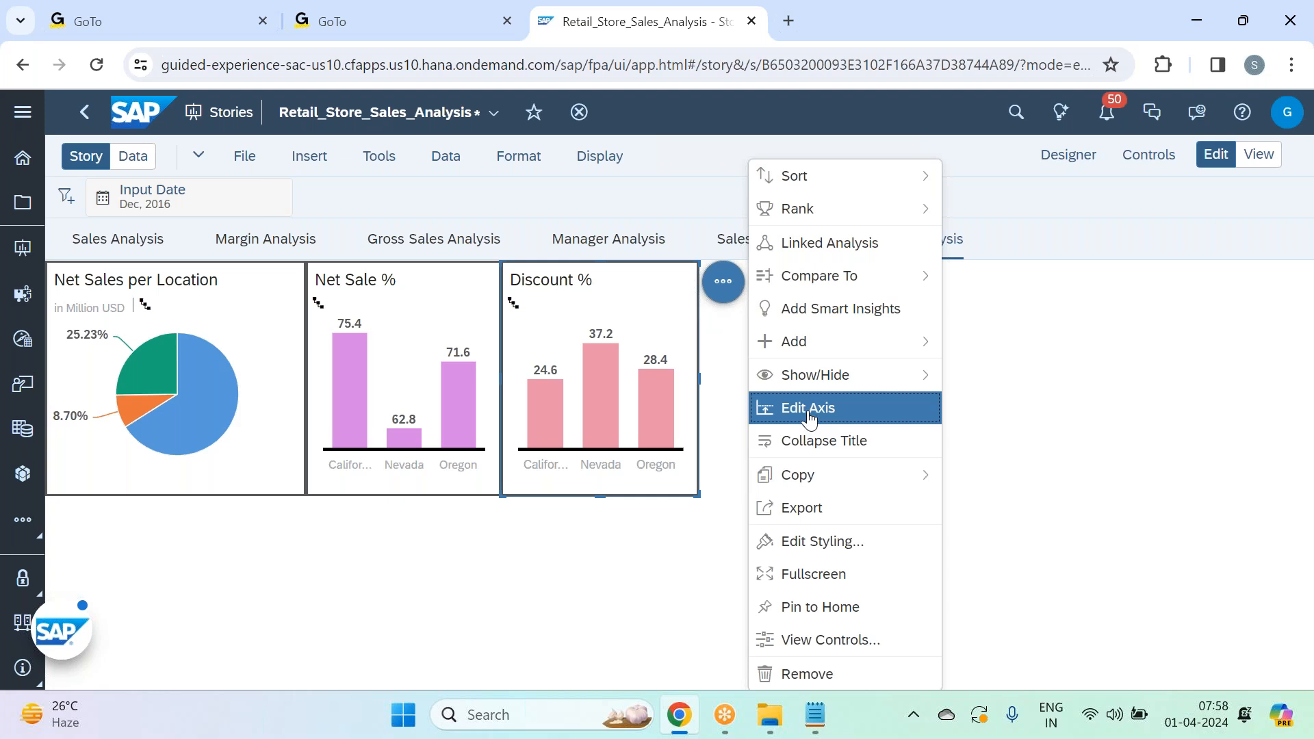
{"action": "type", "text": "20"}
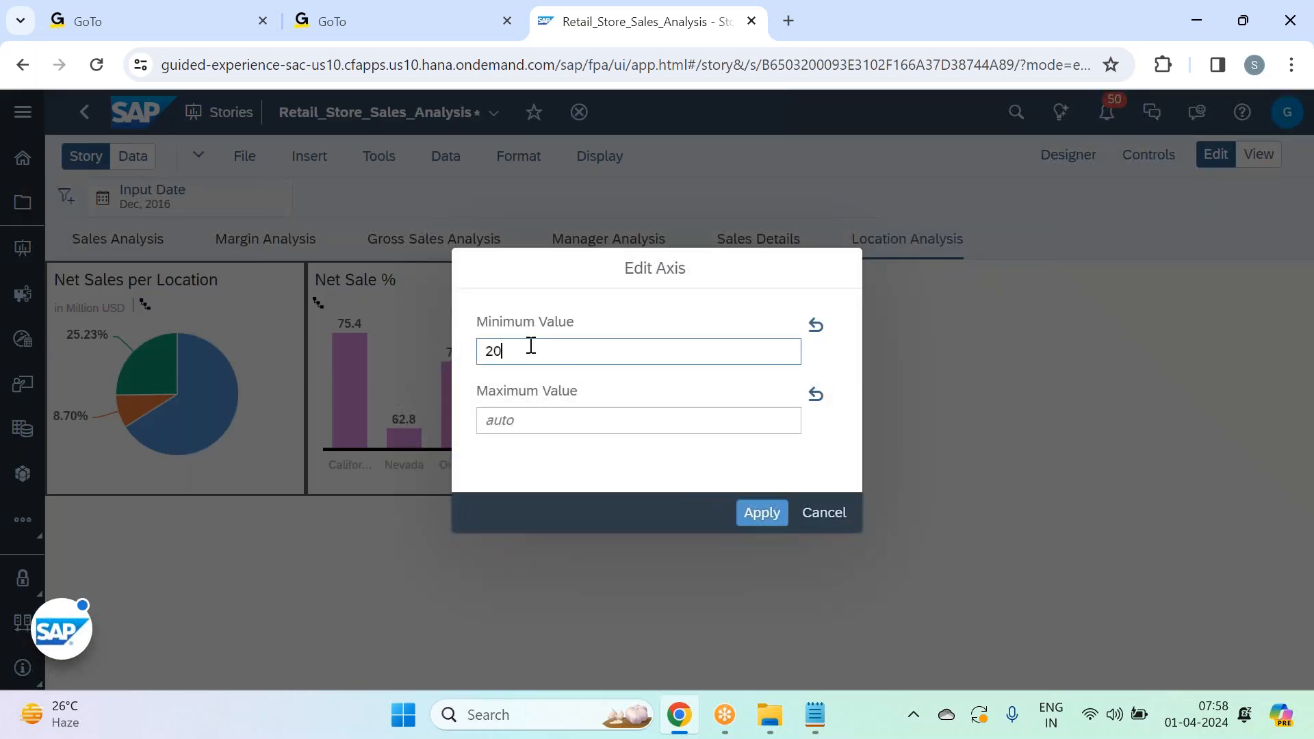
{"action": "left_click", "coordinate": [753, 513]}
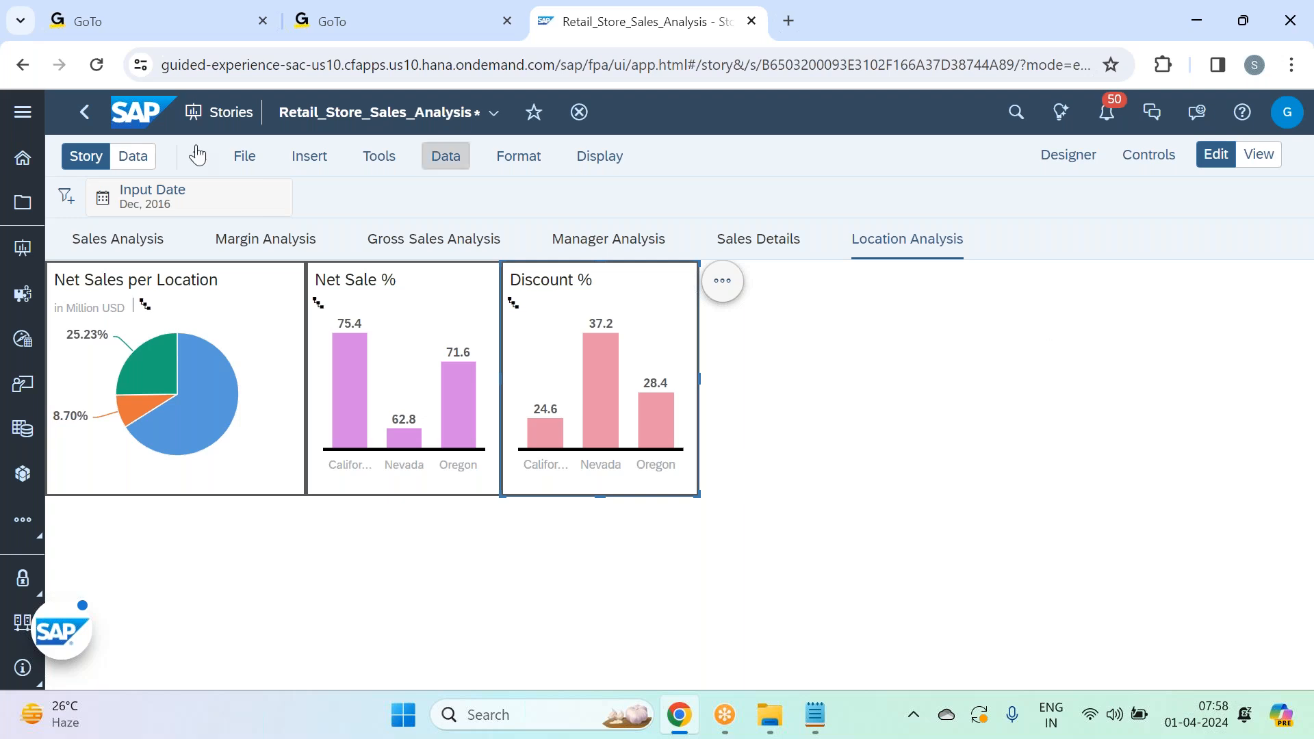
- Save the Retail_Store_Sales_Analysis story
{"action": "left_click", "coordinate": [248, 161]}
{"action": "mouse_move", "coordinate": [347, 220]}
{"action": "left_click", "coordinate": [477, 220]}
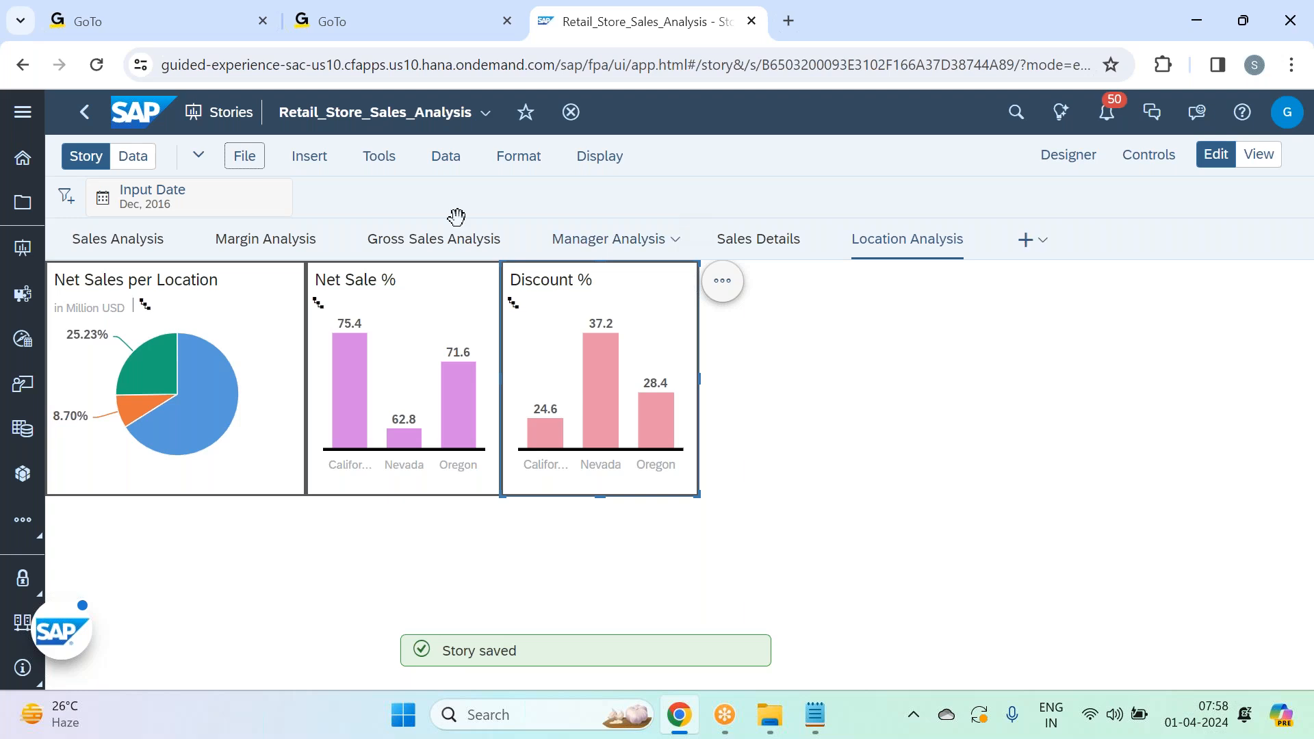
- Insert a text box below the charts and widen it to span all three of them
{"action": "left_click", "coordinate": [310, 160]}
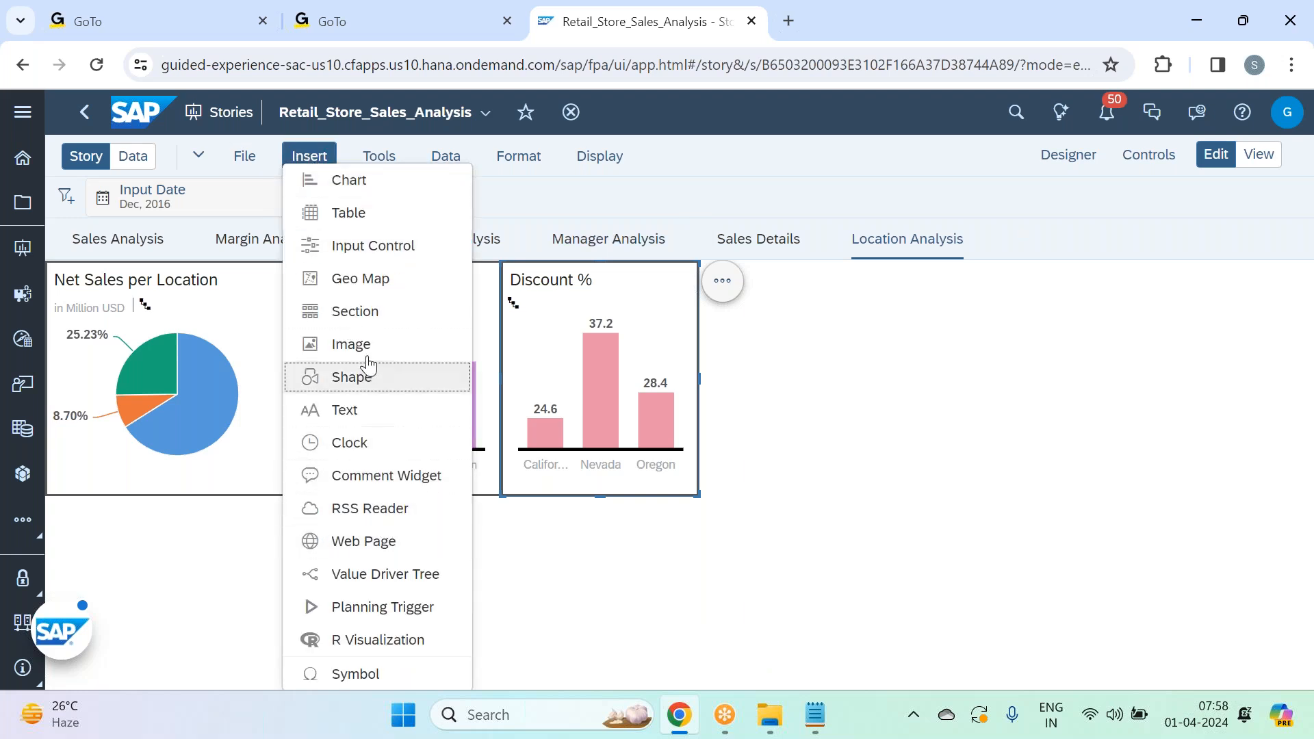
{"action": "left_click", "coordinate": [370, 410]}
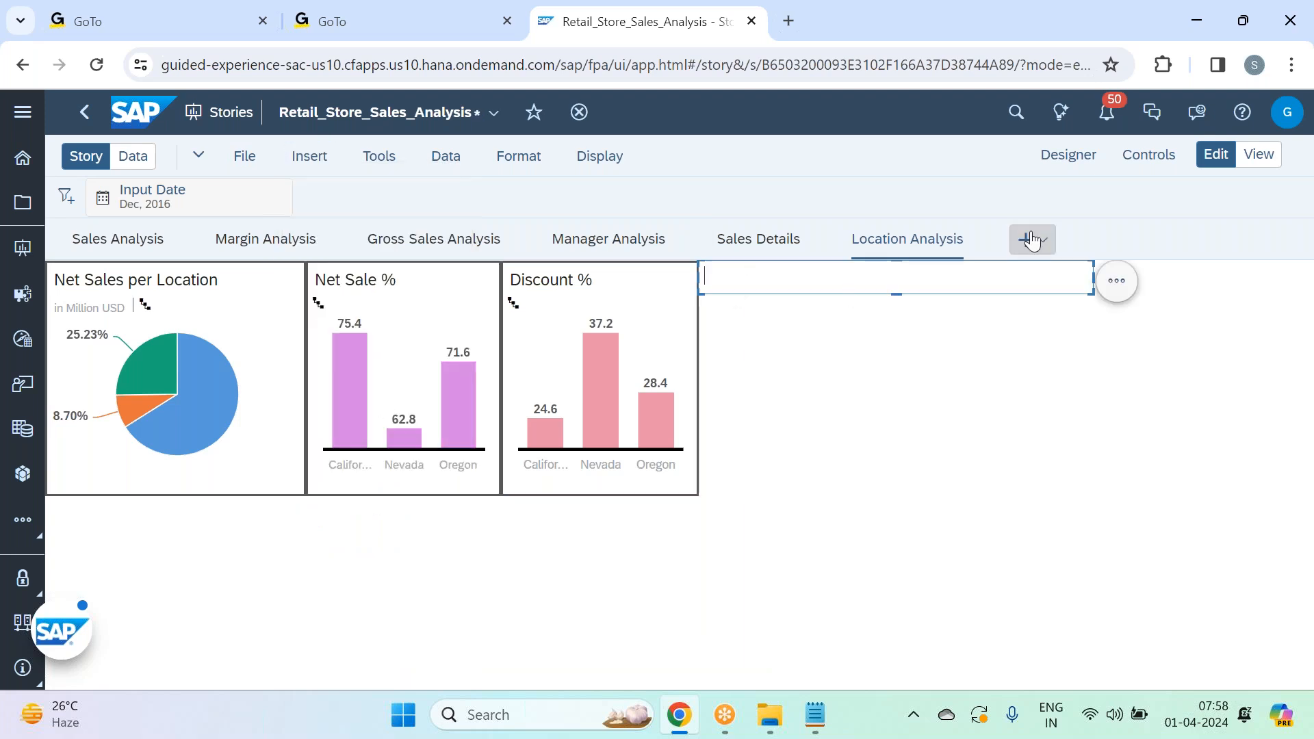
{"action": "left_click_drag", "start_coordinate": [1012, 264], "coordinate": [361, 499]}
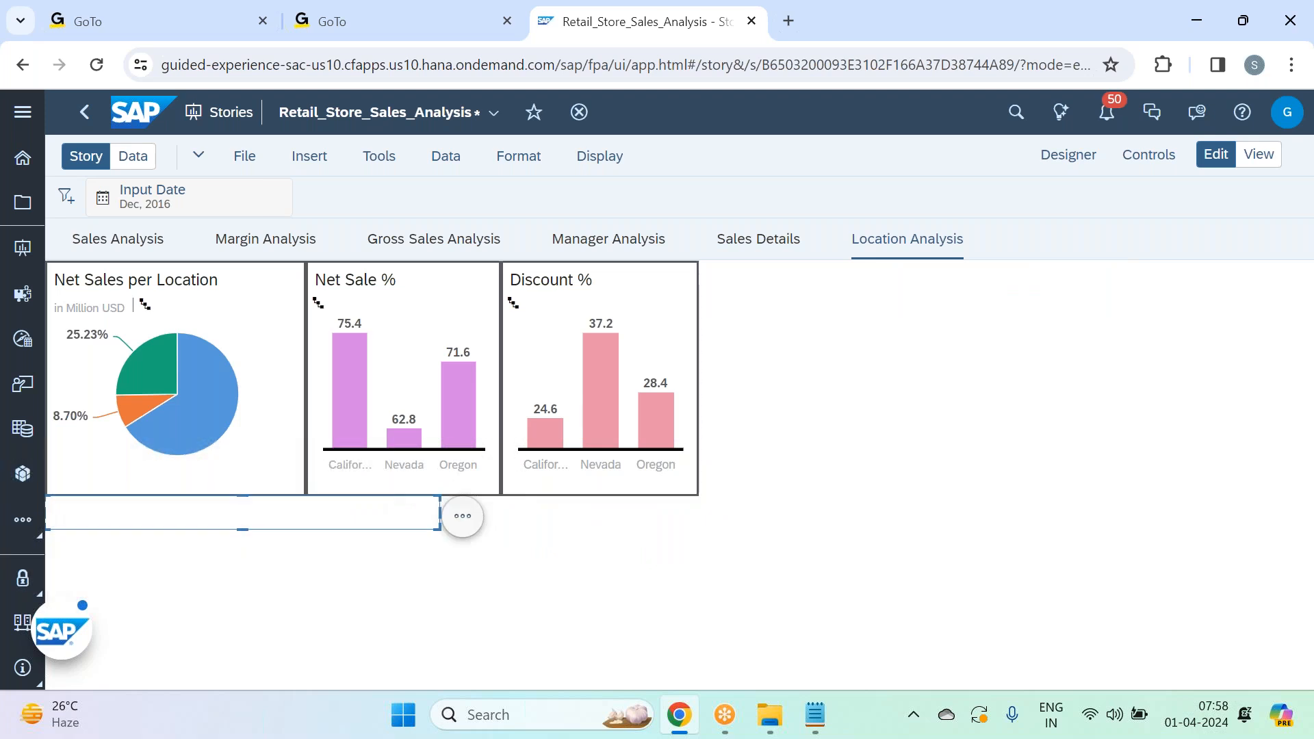
{"action": "left_click_drag", "start_coordinate": [435, 525], "coordinate": [694, 522]}
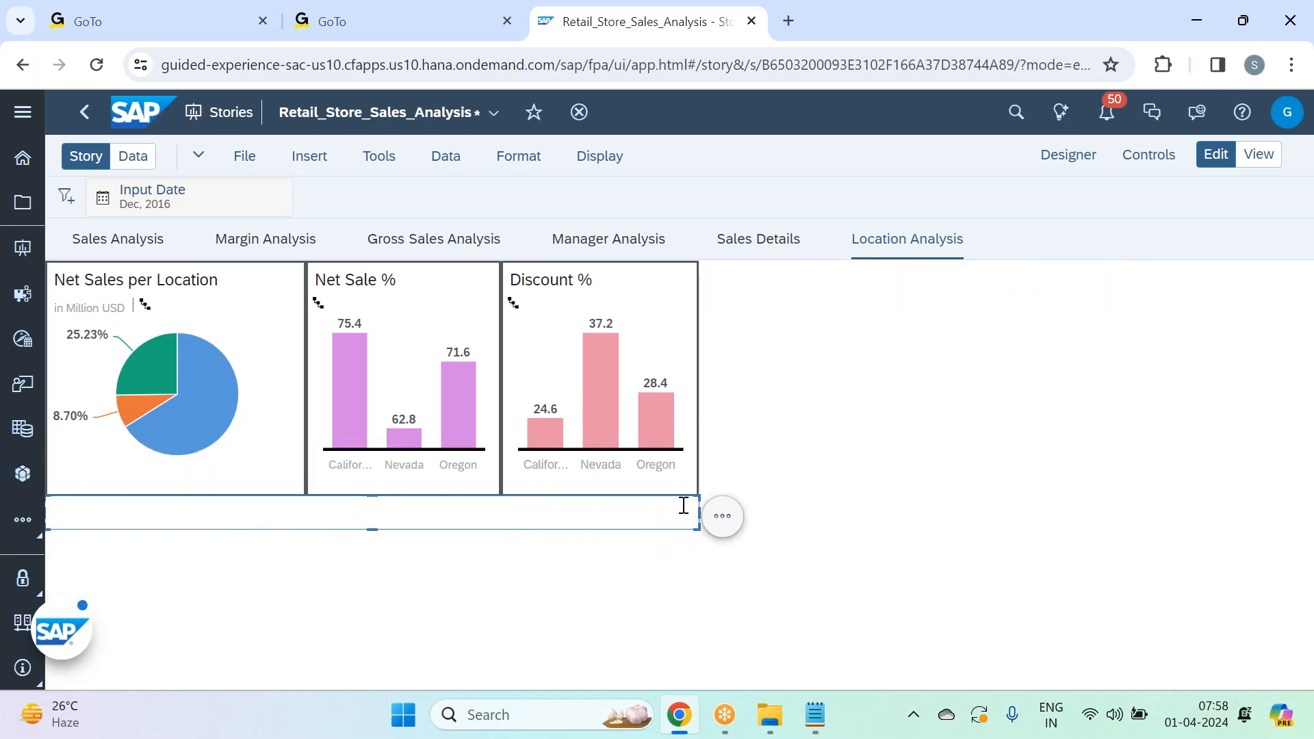
- Shorten all three charts slightly to the same height and move the text box up directly beneath them
{"action": "left_click", "coordinate": [524, 491]}
{"action": "left_click_drag", "start_coordinate": [600, 495], "coordinate": [598, 476]}
{"action": "left_click", "coordinate": [420, 498]}
{"action": "left_click_drag", "start_coordinate": [405, 495], "coordinate": [404, 478]}
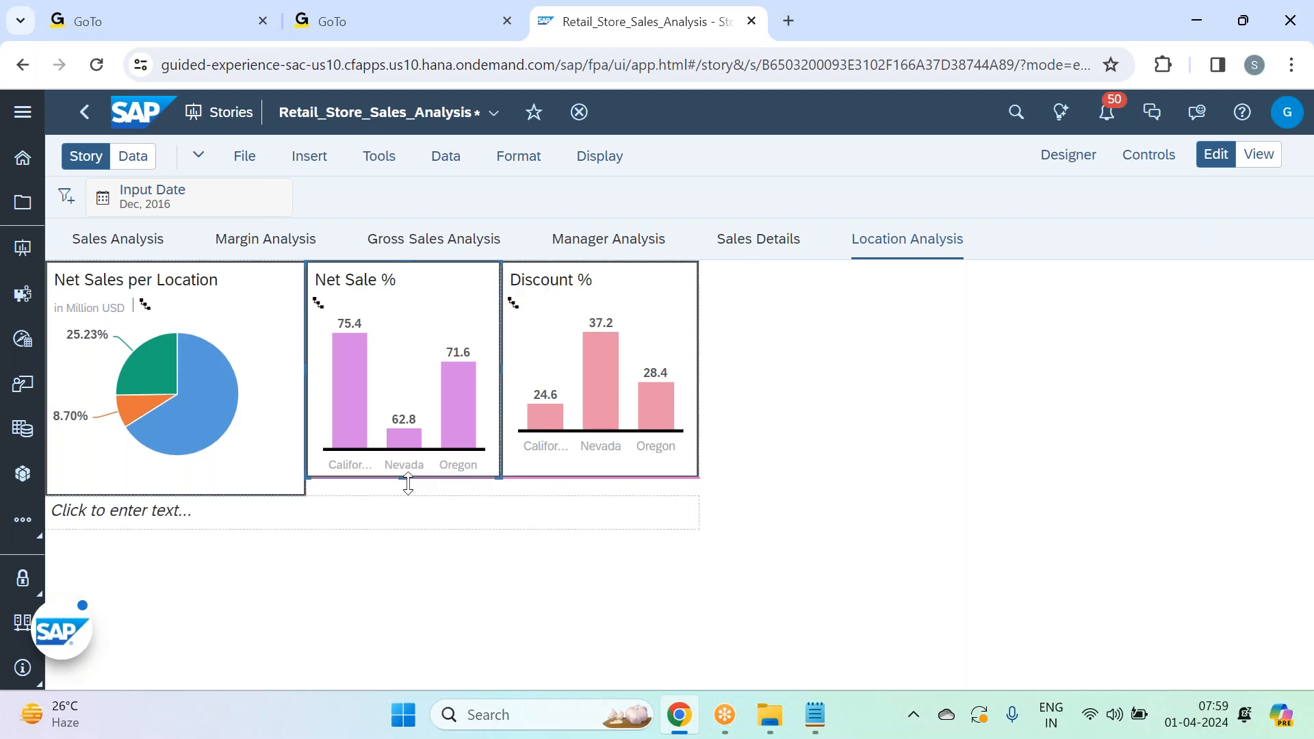
{"action": "left_click", "coordinate": [253, 490]}
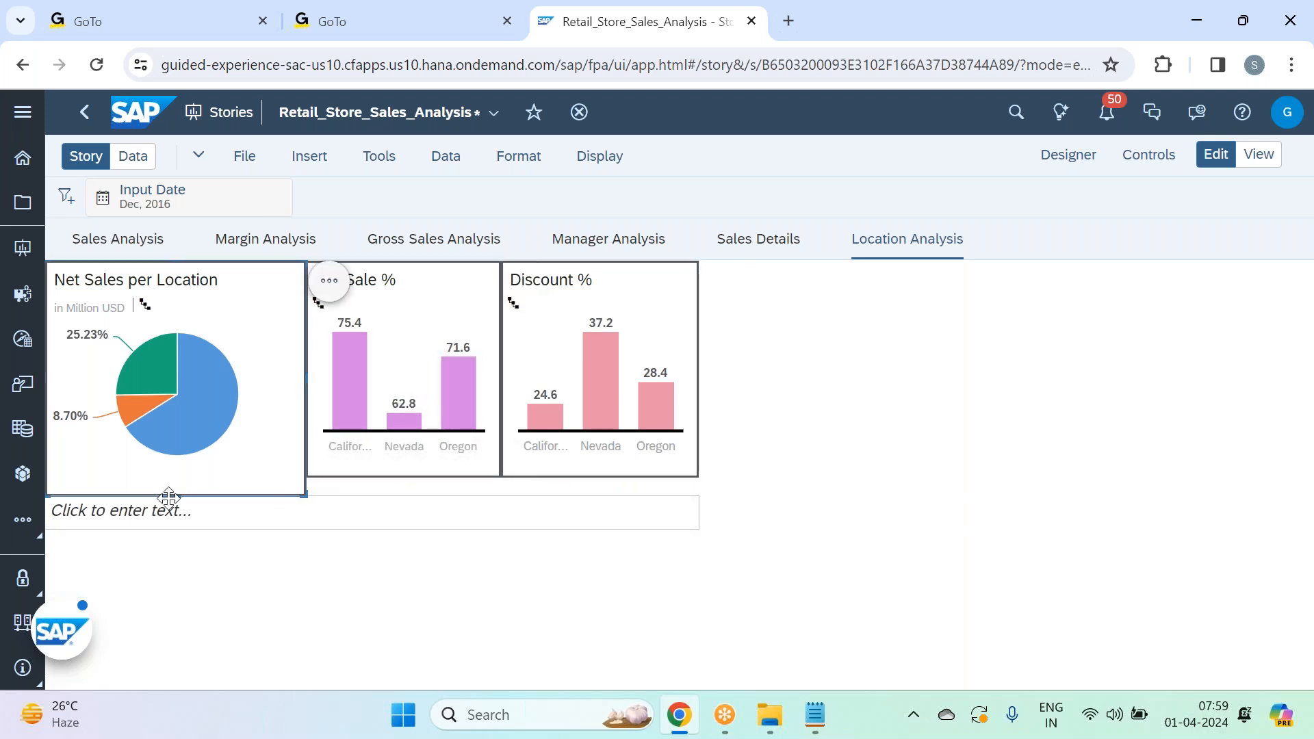
{"action": "left_click_drag", "start_coordinate": [174, 494], "coordinate": [177, 477]}
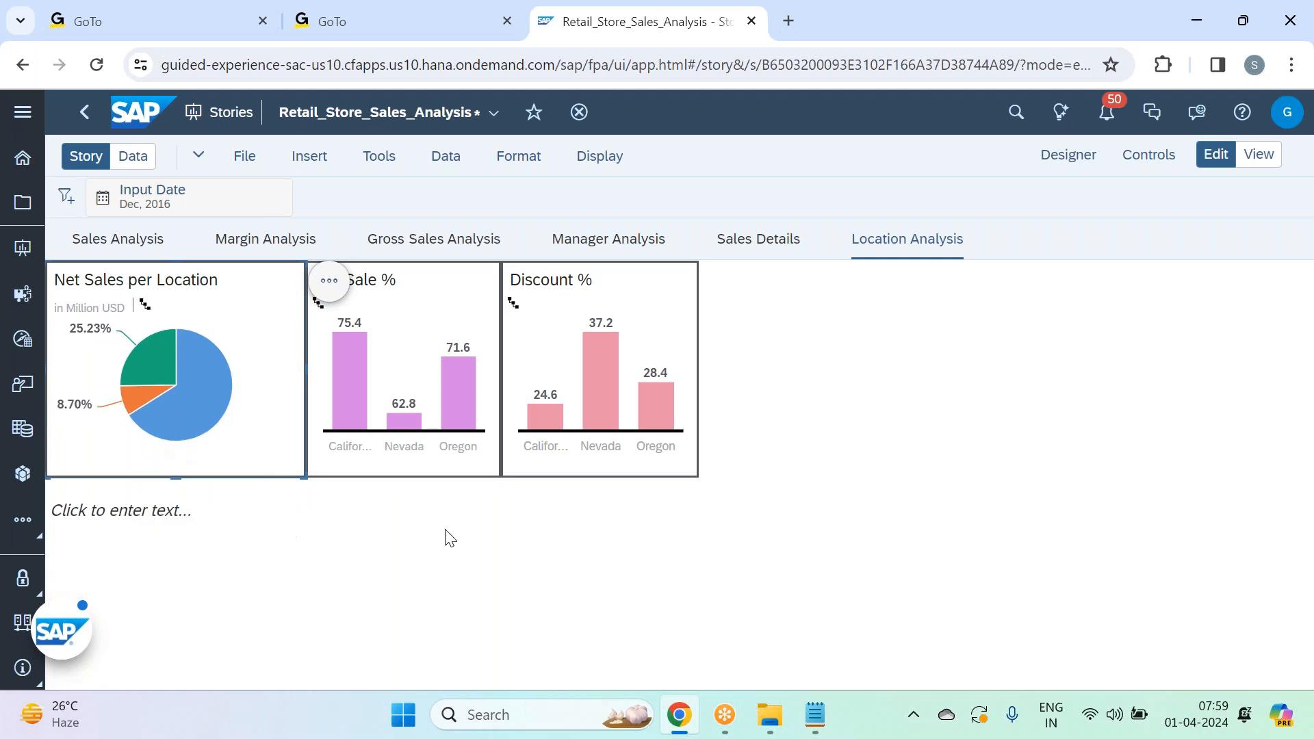
{"action": "left_click", "coordinate": [397, 497]}
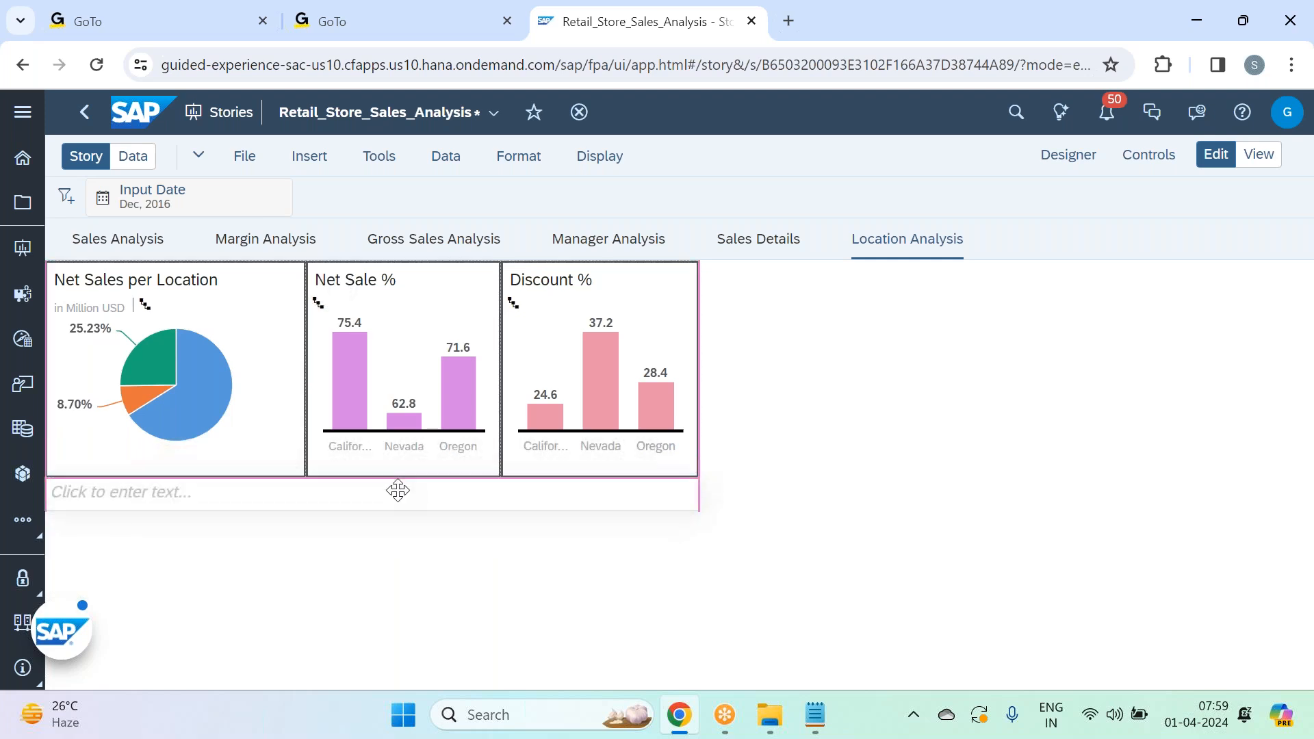
- Apply All Borders to the text box below the three charts
{"action": "left_click", "coordinate": [397, 491]}
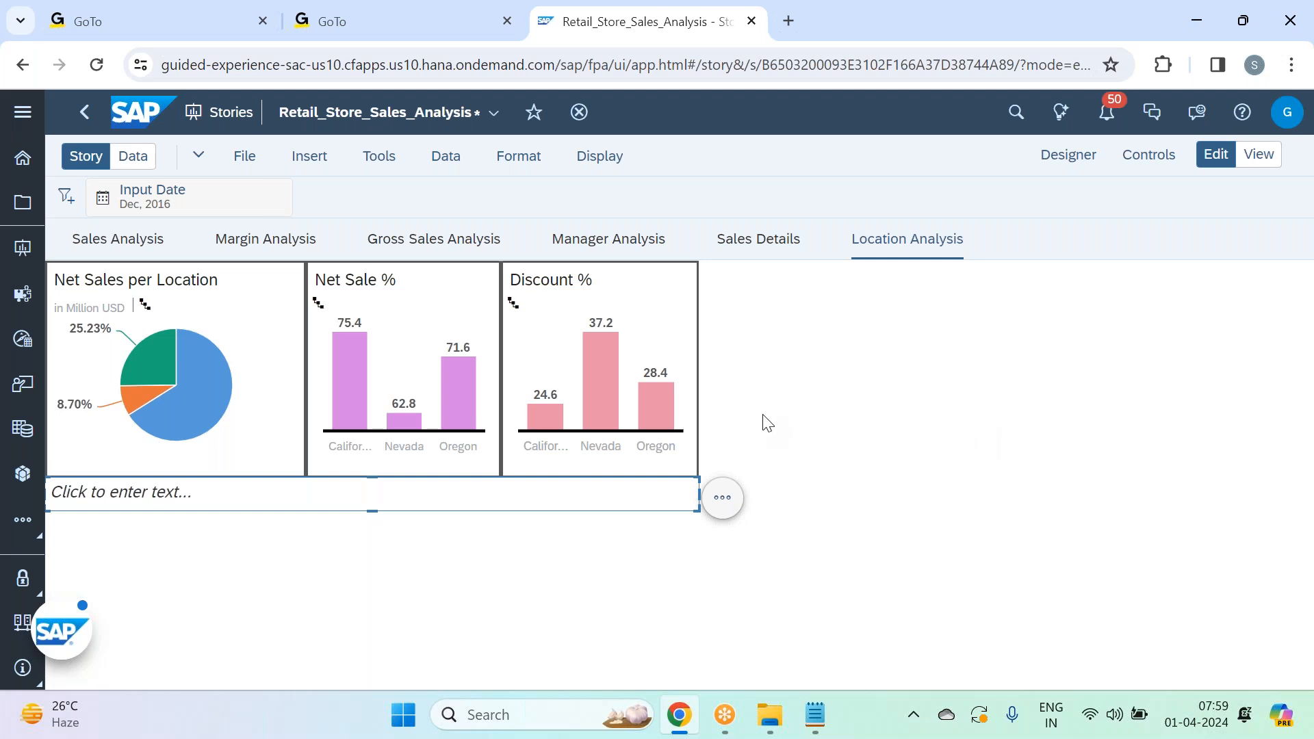
{"action": "left_click", "coordinate": [579, 483]}
{"action": "left_click", "coordinate": [479, 13]}
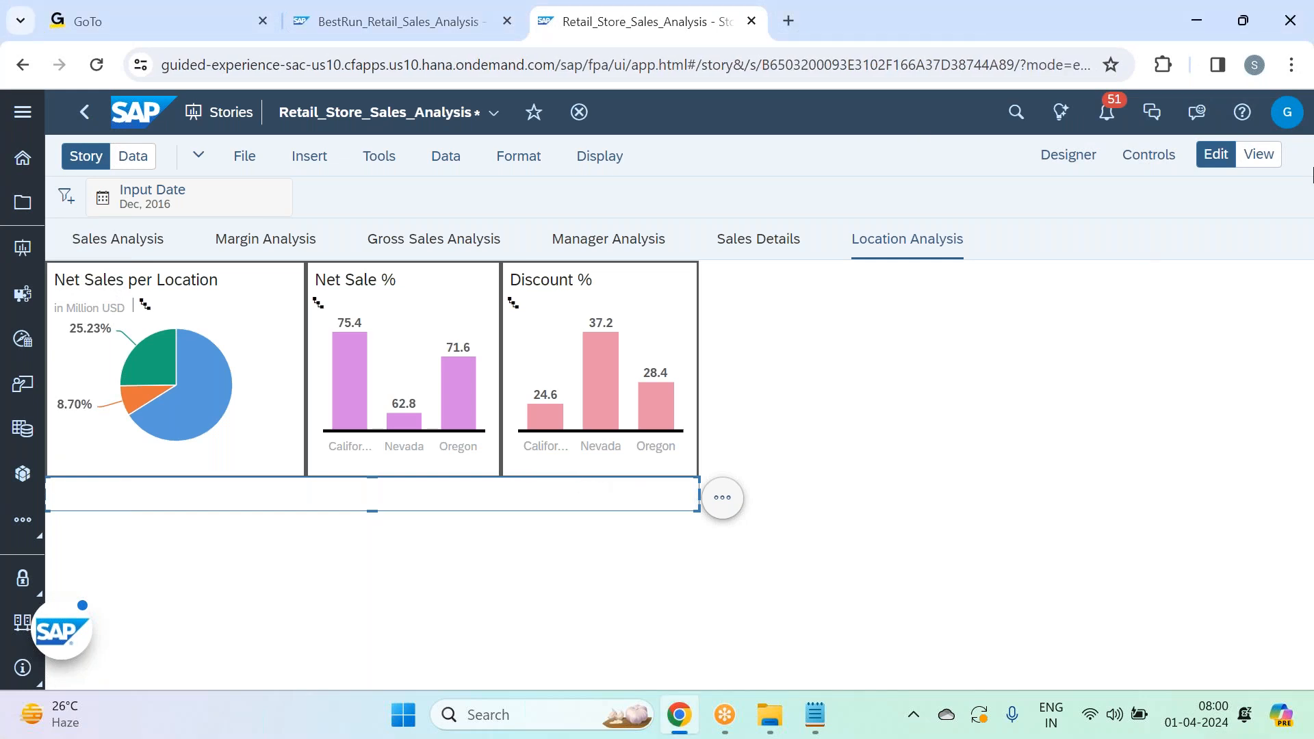
{"action": "left_click", "coordinate": [1085, 164]}
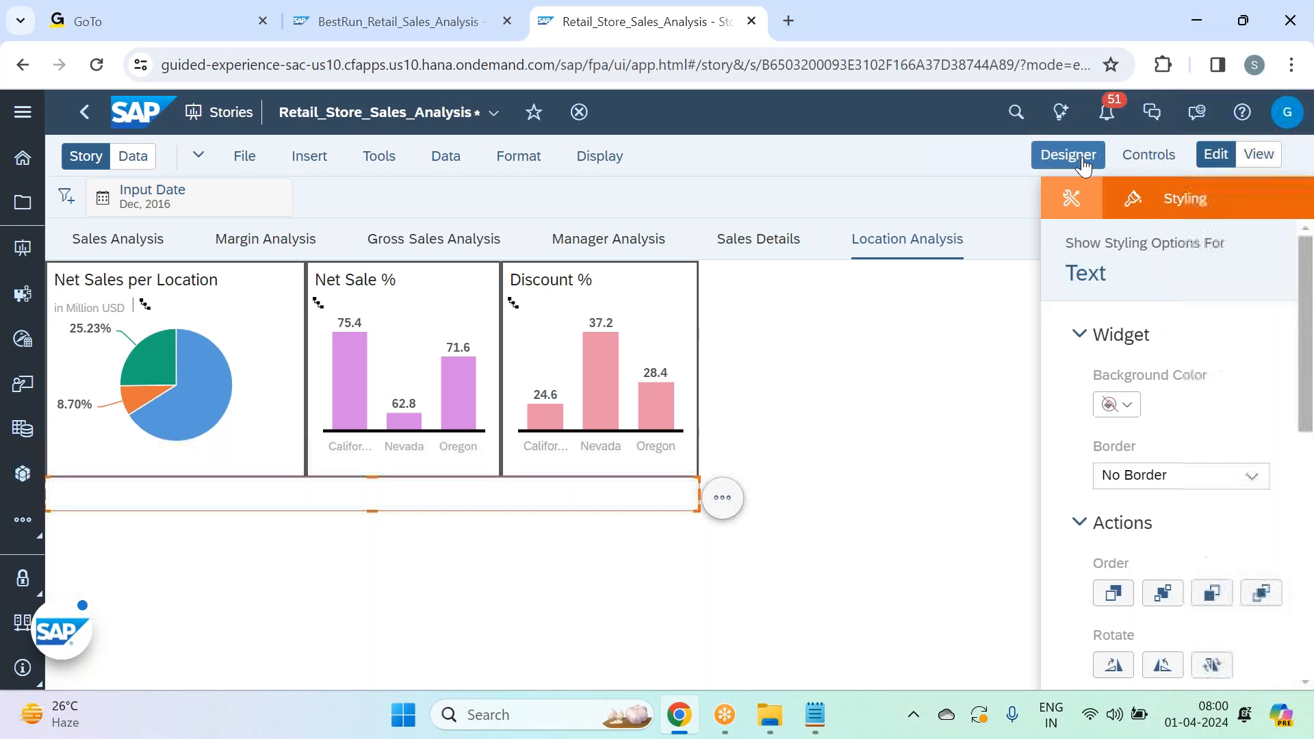
{"action": "left_click", "coordinate": [1252, 477]}
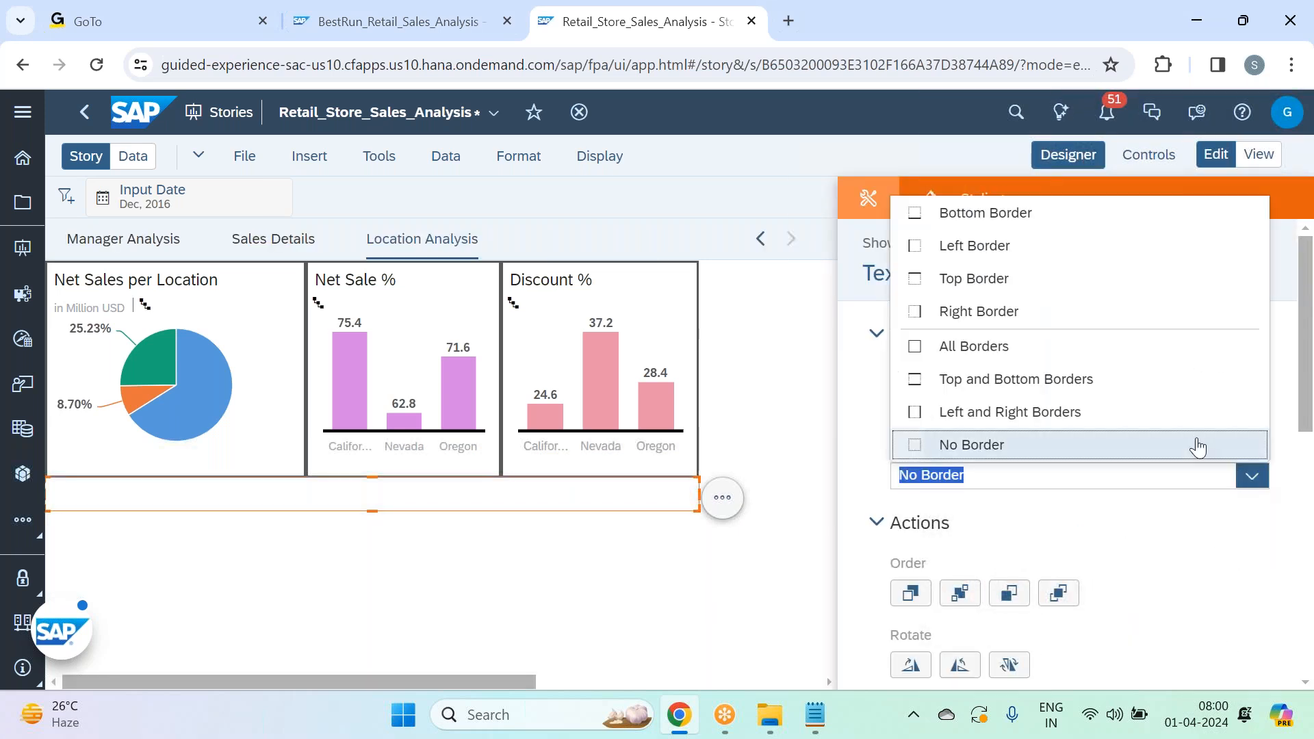
{"action": "left_click", "coordinate": [1016, 353]}
- Set the text box's text type to Positive Comment
{"action": "scroll", "coordinate": [1177, 425], "scroll_direction": "down", "scroll_amount": 5}
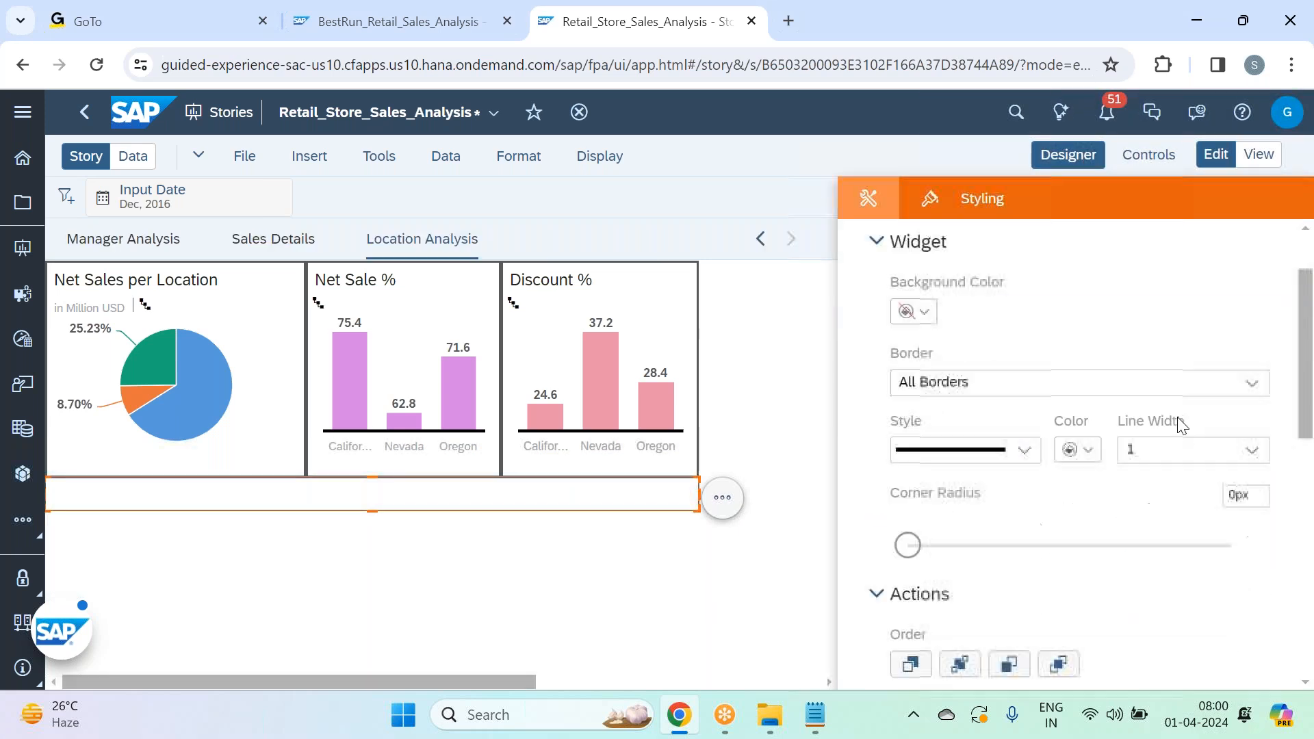
{"action": "scroll", "coordinate": [1182, 426], "scroll_direction": "down", "scroll_amount": 3}
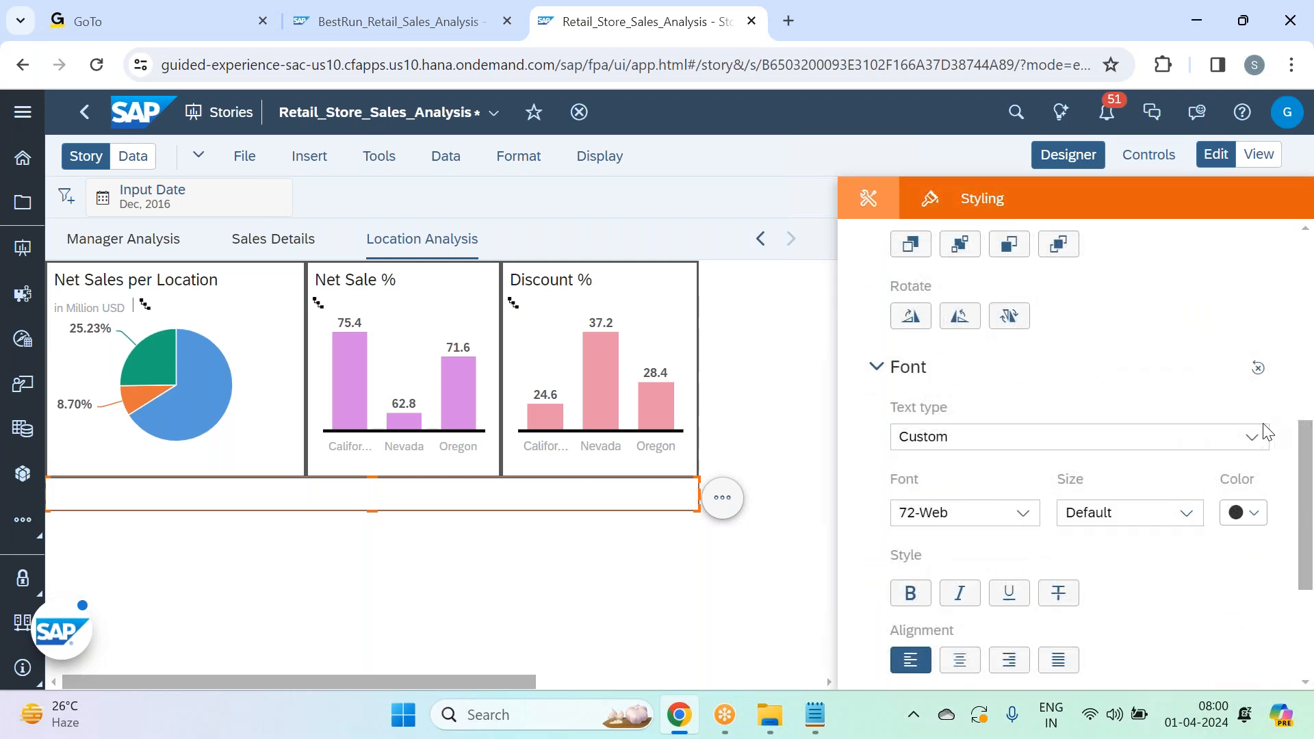
{"action": "left_click", "coordinate": [1252, 437]}
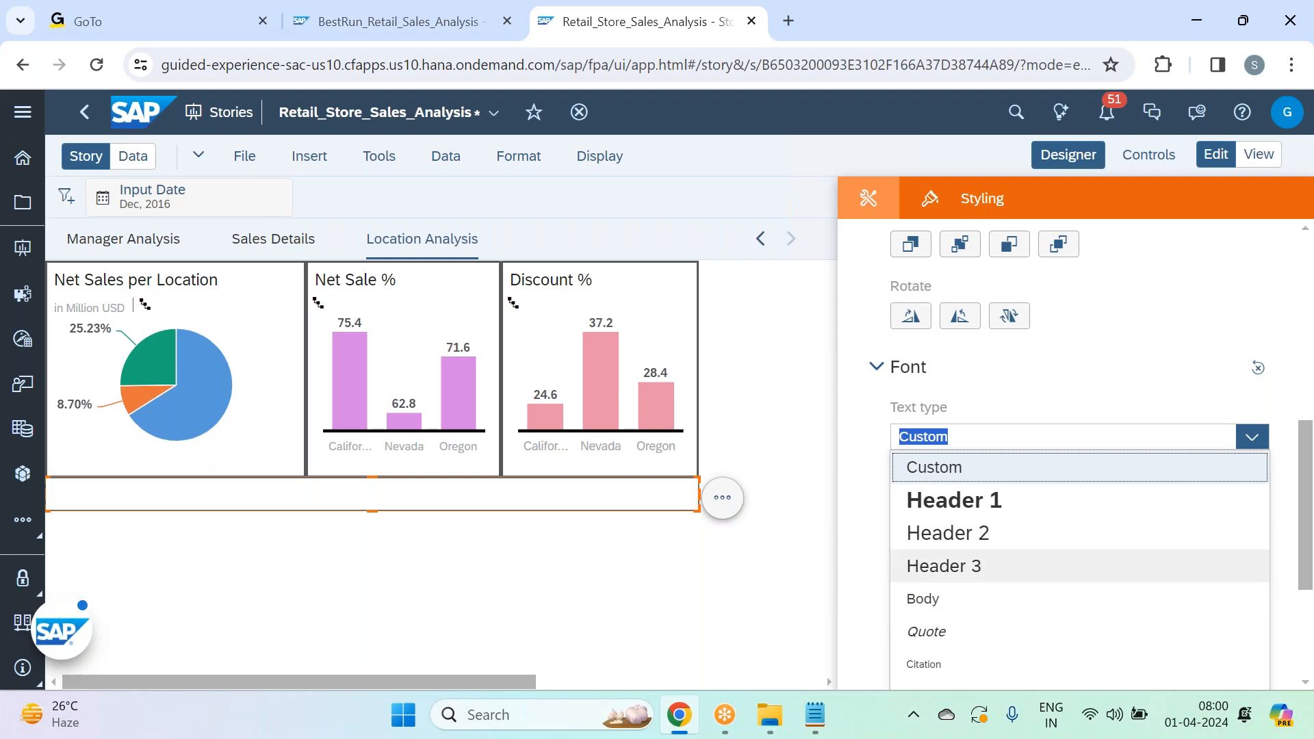
{"action": "scroll", "coordinate": [1287, 534], "scroll_direction": "down", "scroll_amount": 3}
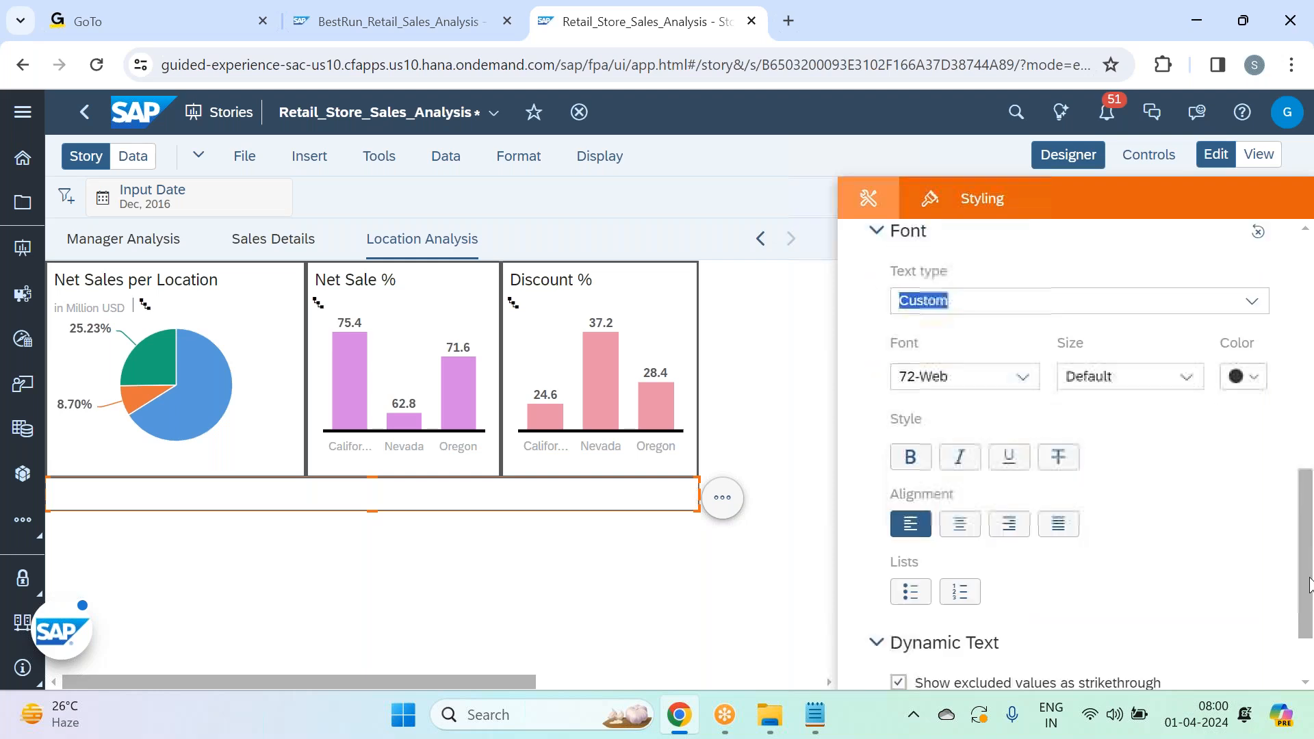
{"action": "scroll", "coordinate": [1266, 424], "scroll_direction": "up", "scroll_amount": 2}
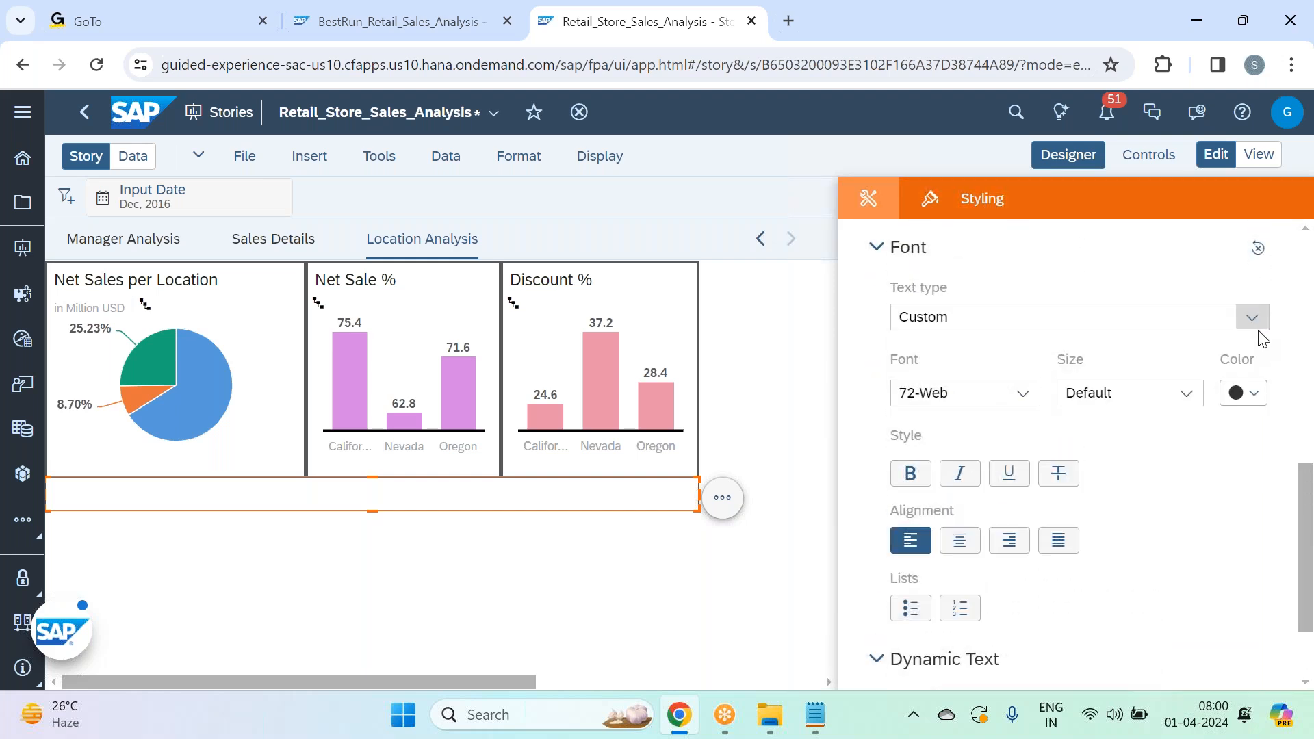
{"action": "left_click", "coordinate": [1253, 317]}
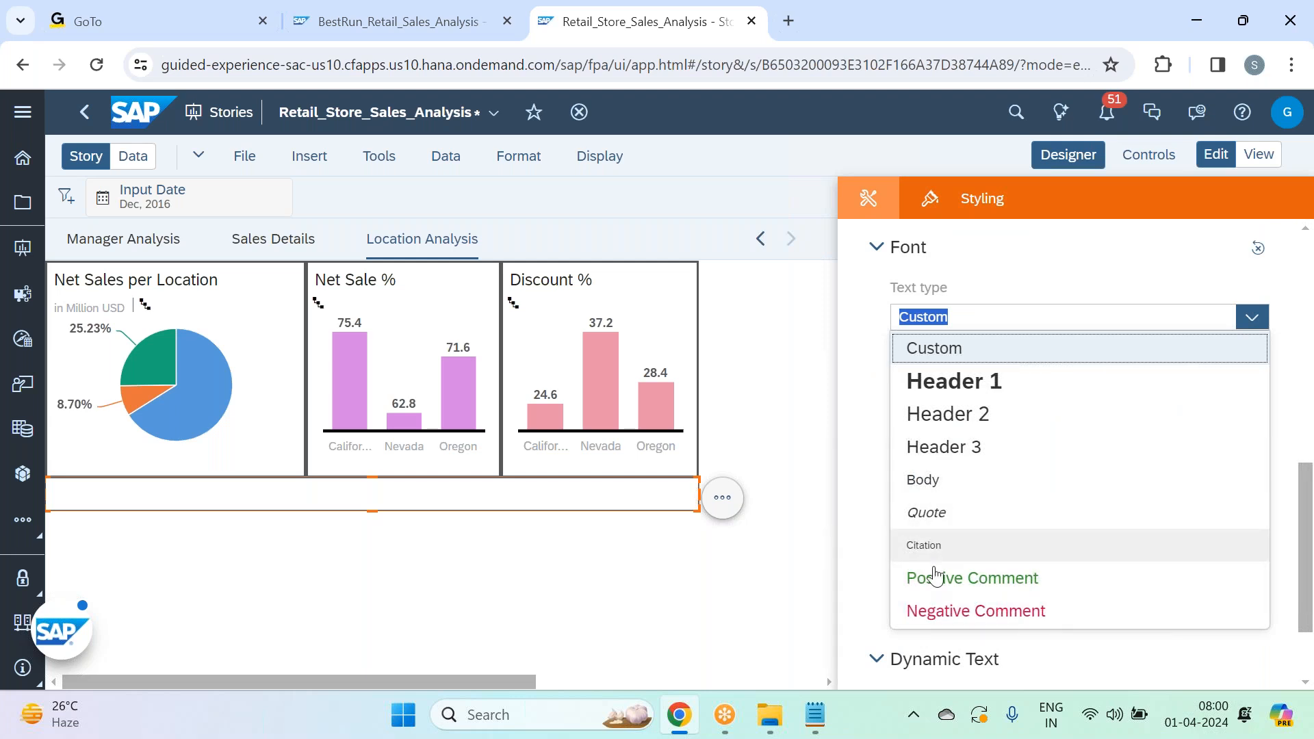
{"action": "left_click", "coordinate": [956, 580]}
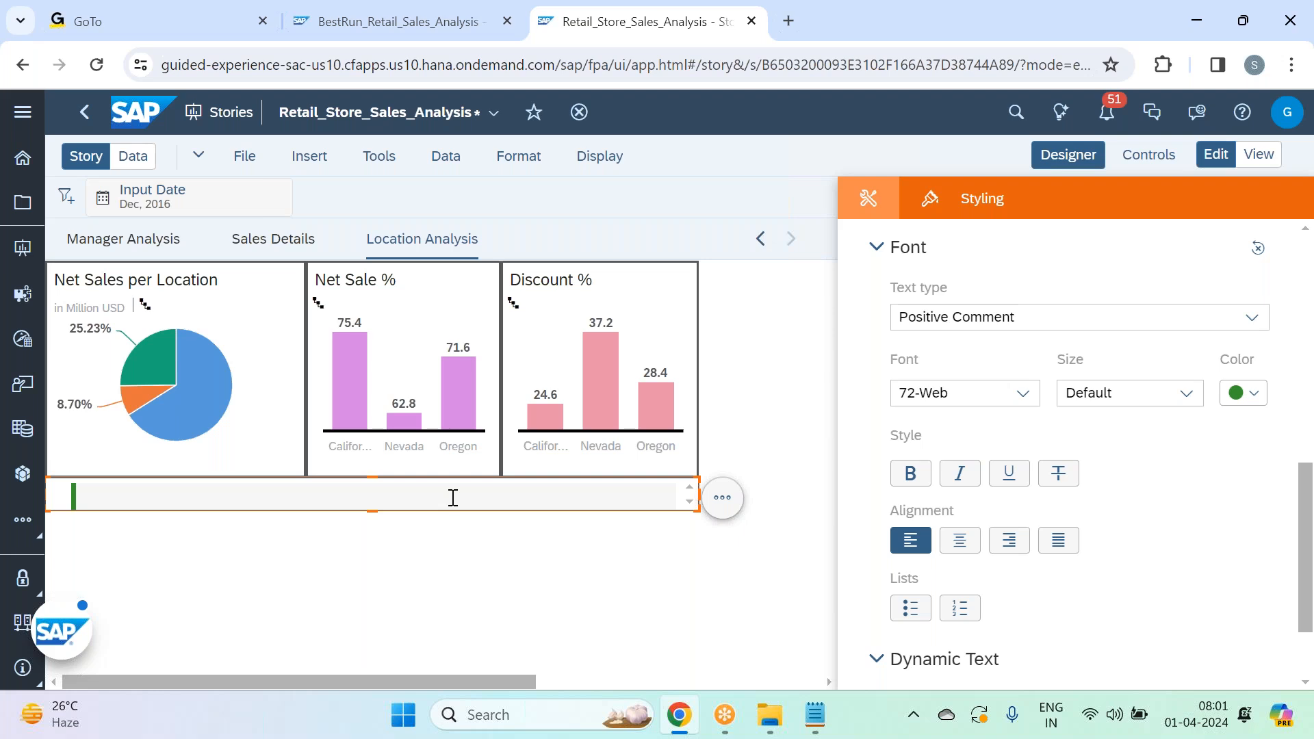
- Enter "Claifornia has highest Net Sales & better conversion" as the comment in the text box
{"action": "type", "text": "Claifornia has"}
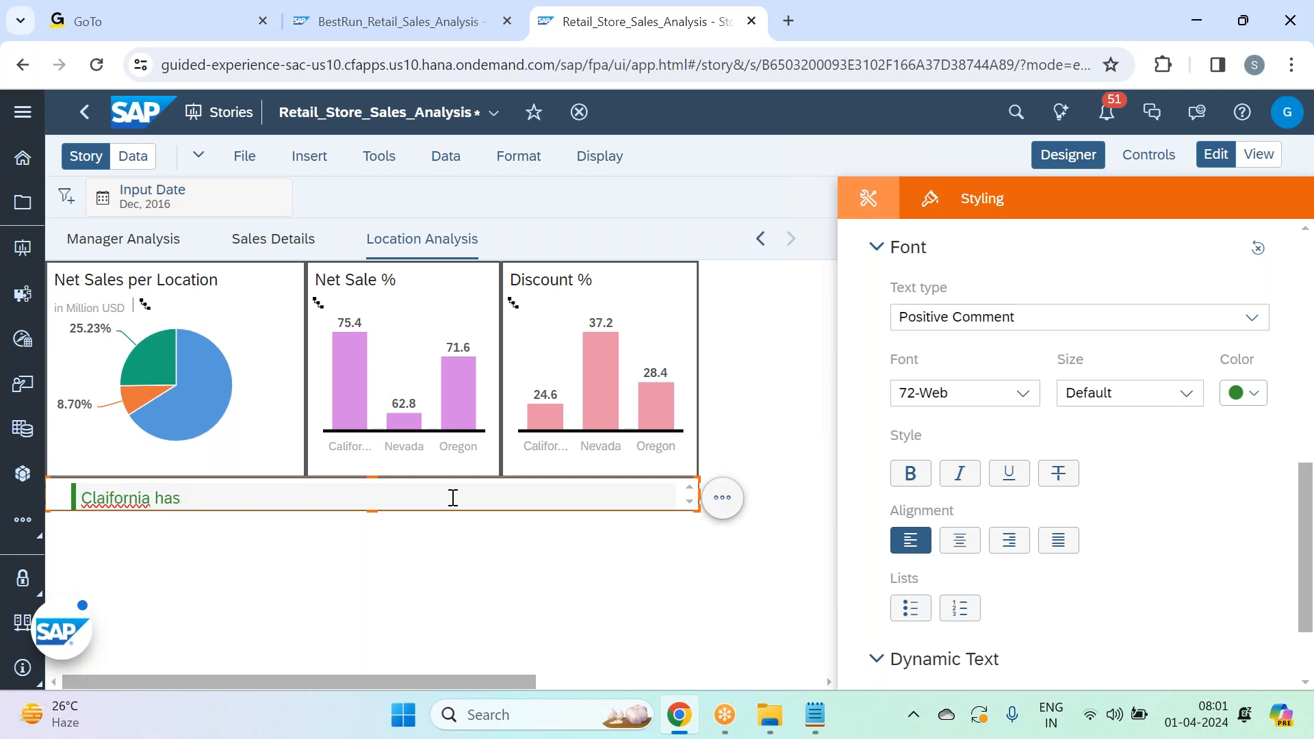
{"action": "type", "text": " highest Net Sales "}
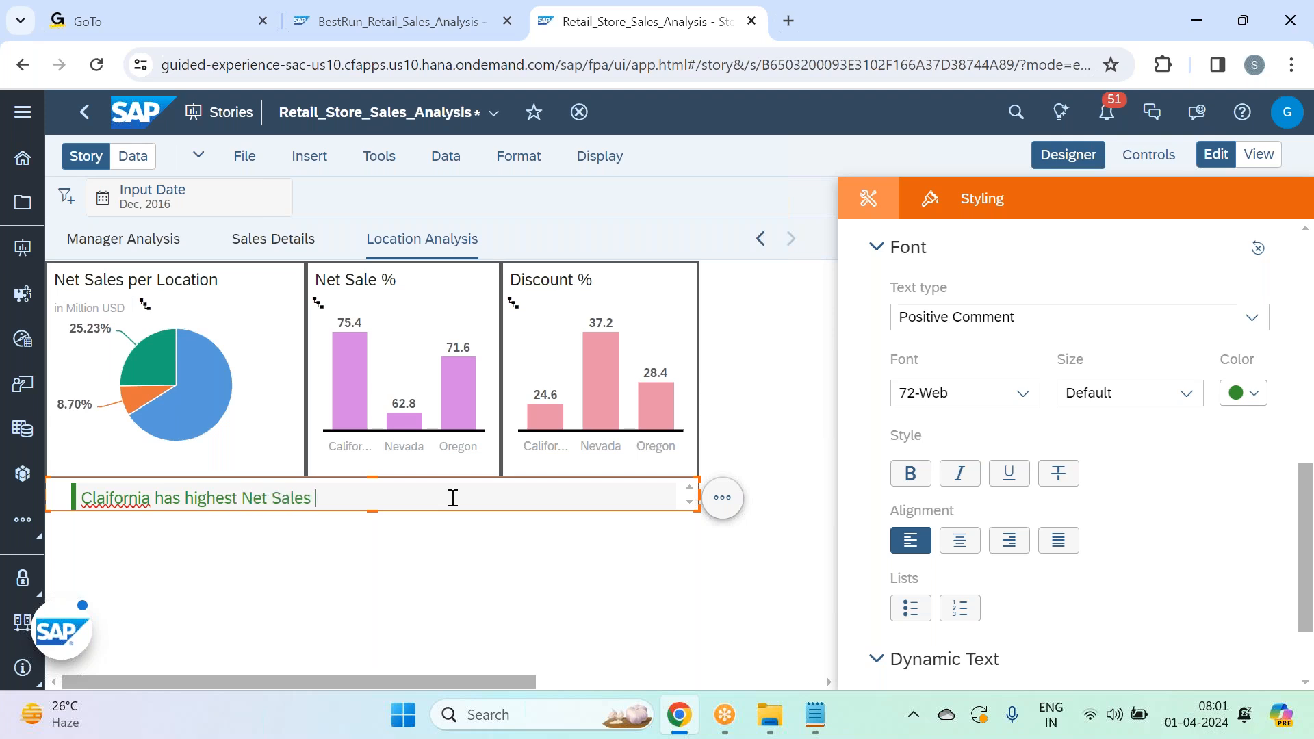
{"action": "type", "text": "& btee"}
{"action": "key", "text": "BackSpace"}
{"action": "key", "text": "BackSpace"}
{"action": "key", "text": "BackSpace"}
{"action": "type", "text": "t Sales & better conversion"}
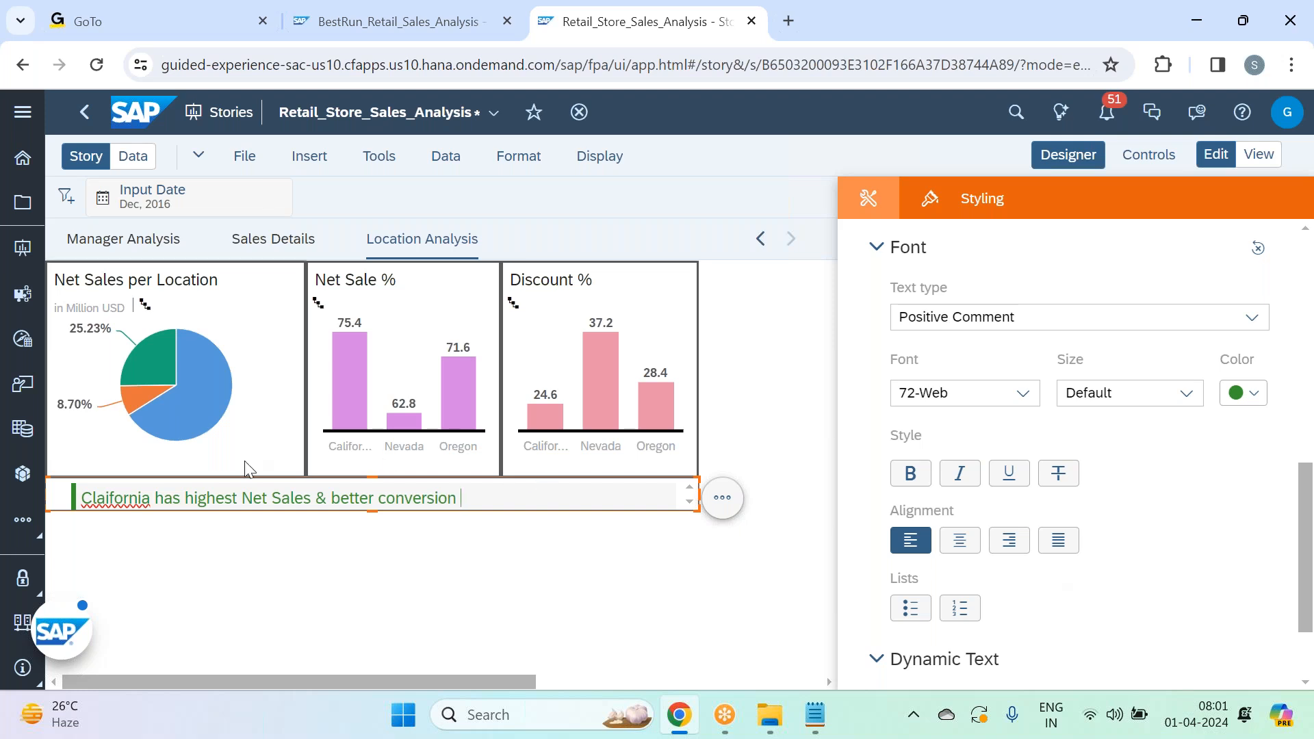
- Correct the misspelled first word of the comment to "California"
{"action": "right_click", "coordinate": [114, 501]}
{"action": "left_click", "coordinate": [387, 593]}
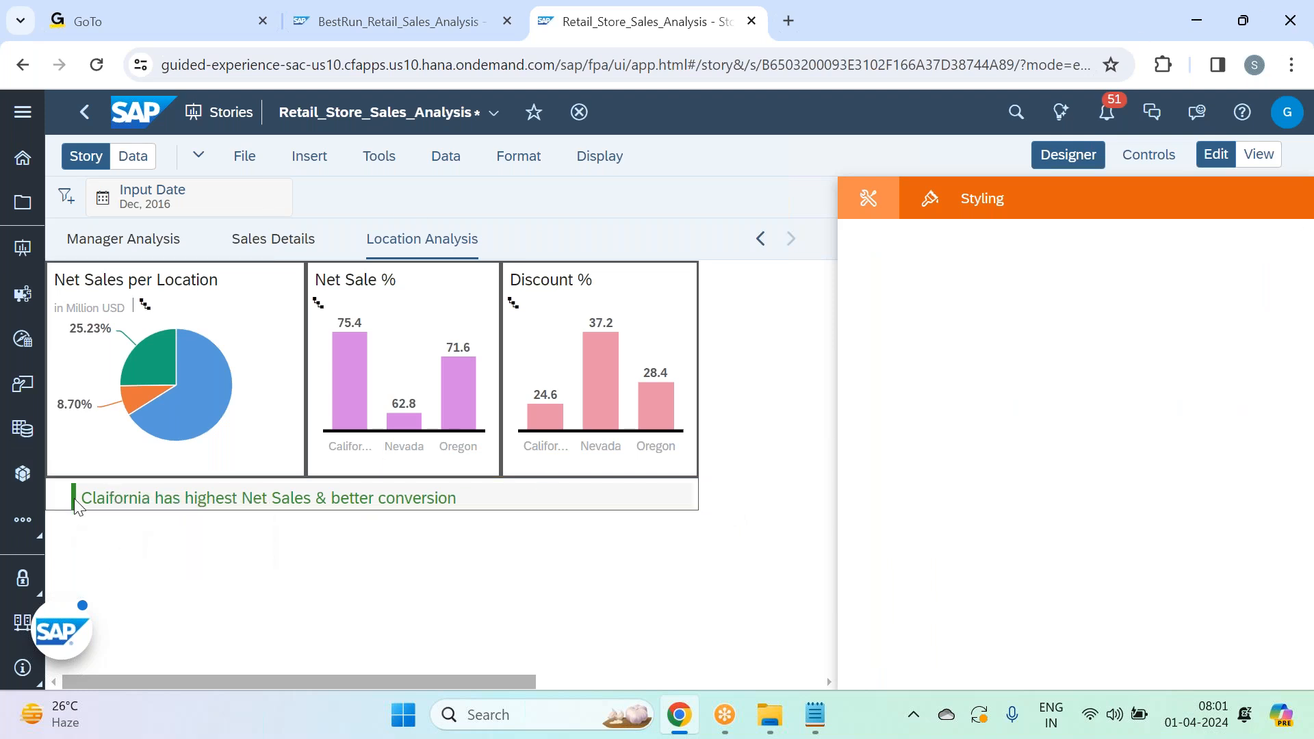
{"action": "left_click", "coordinate": [114, 494]}
{"action": "double_click", "coordinate": [108, 497]}
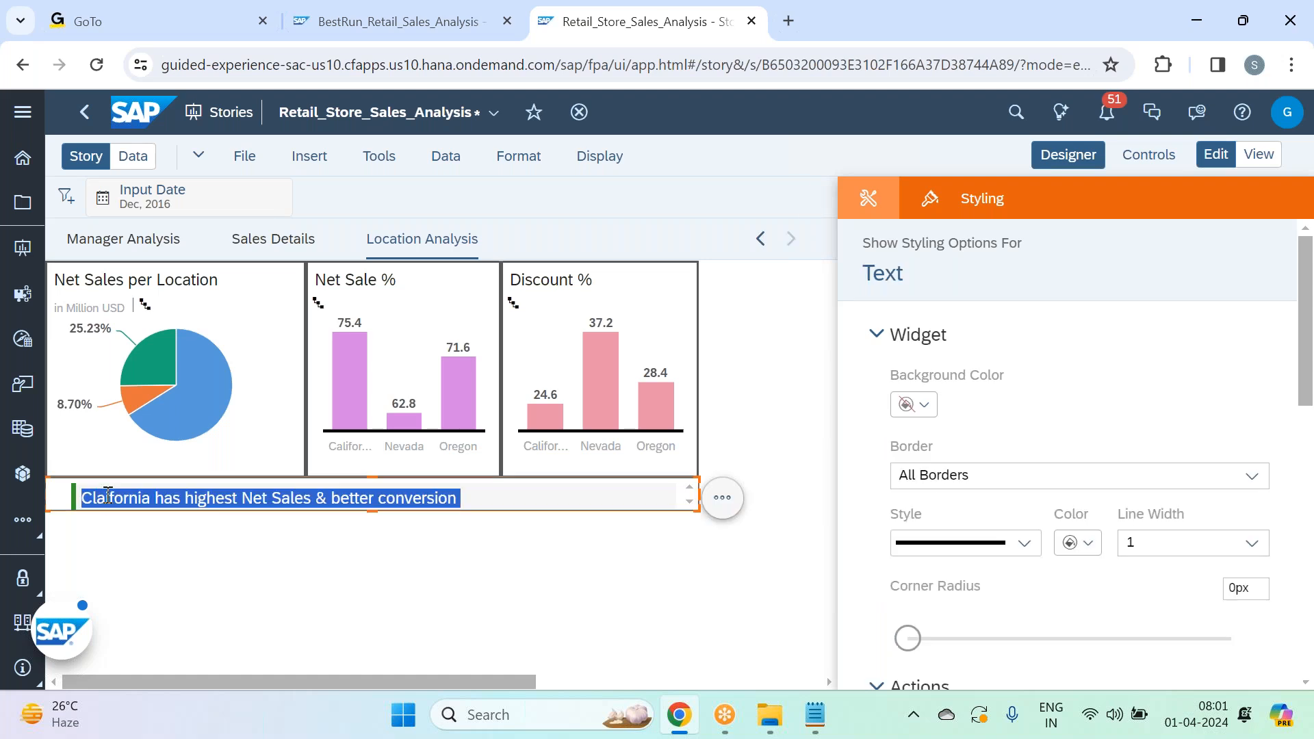
{"action": "left_click", "coordinate": [107, 498]}
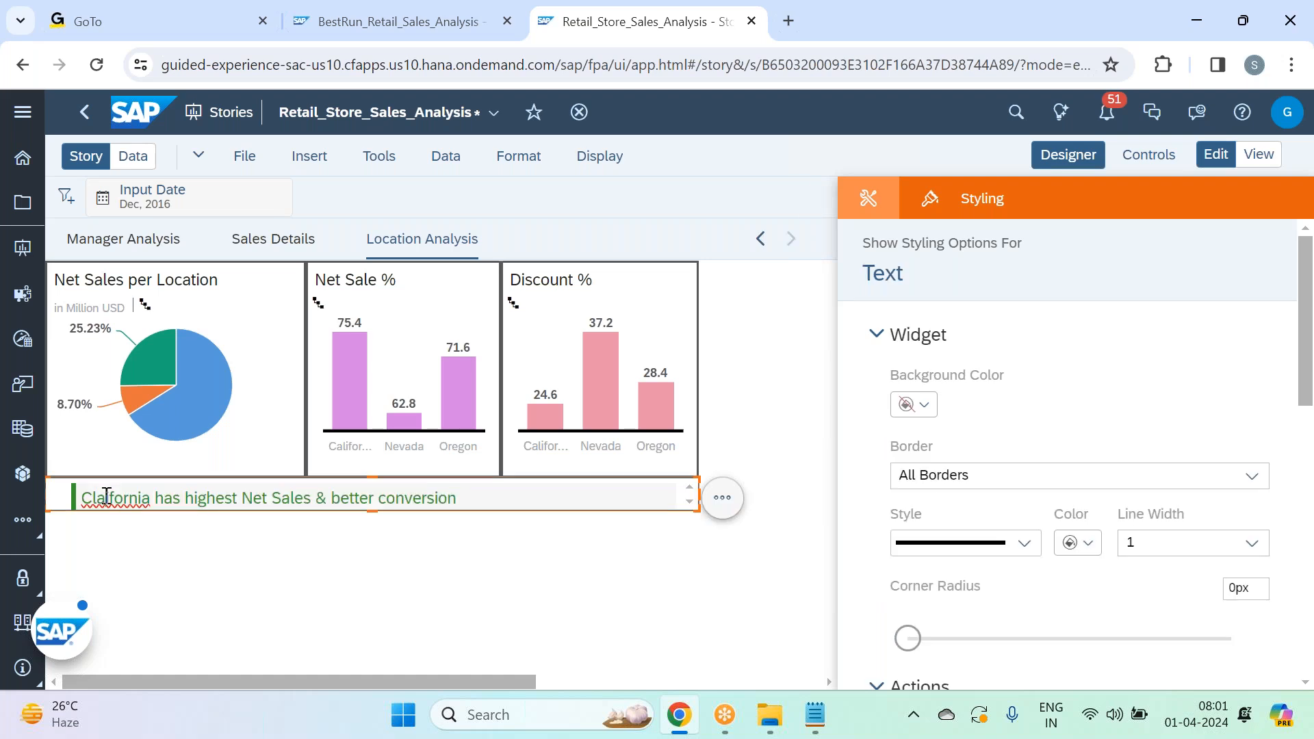
{"action": "key", "text": "BackSpace"}
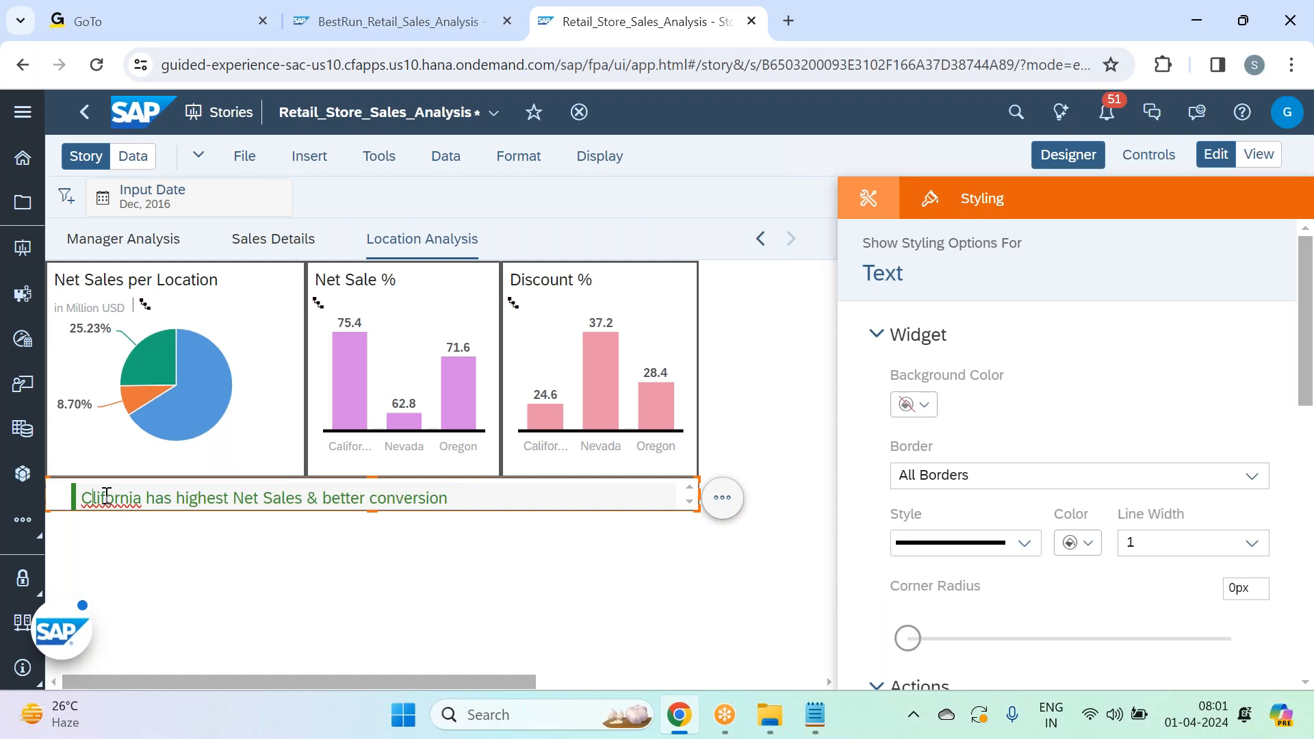
{"action": "type", "text": "a"}
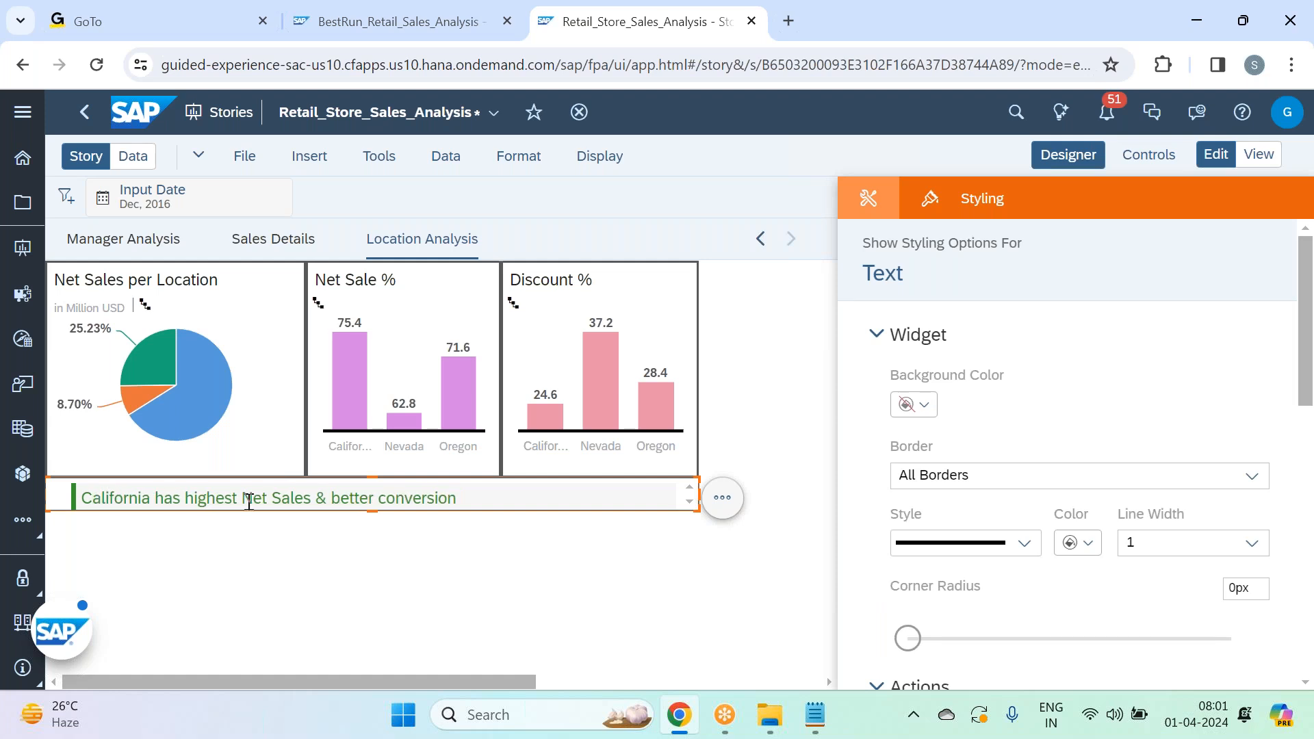
- Extend the end of the comment with "rates compared to other regions" and leave text editing
{"action": "left_click", "coordinate": [486, 499]}
{"action": "type", "text": "rare"}
{"action": "key", "text": "BackSpace"}
{"action": "key", "text": "BackSpace"}
{"action": "type", "text": "tes compared to "}
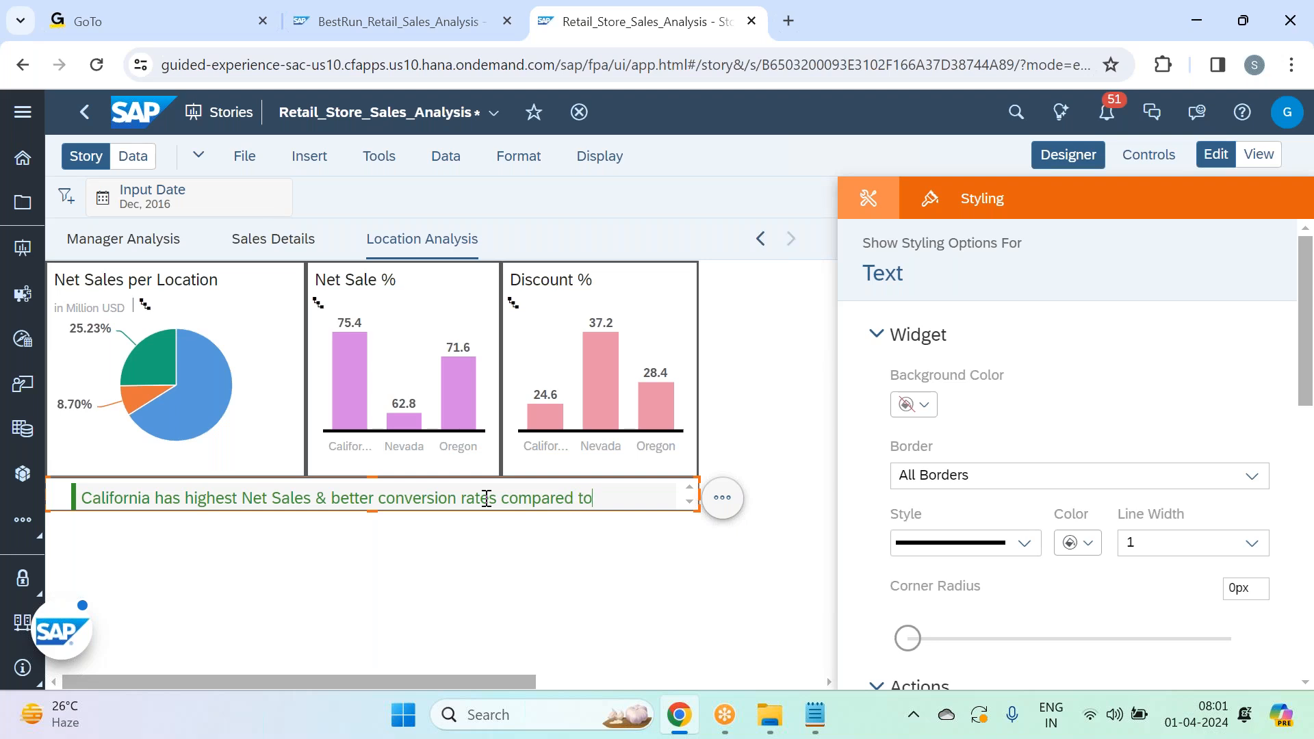
{"action": "type", "text": "other regions"}
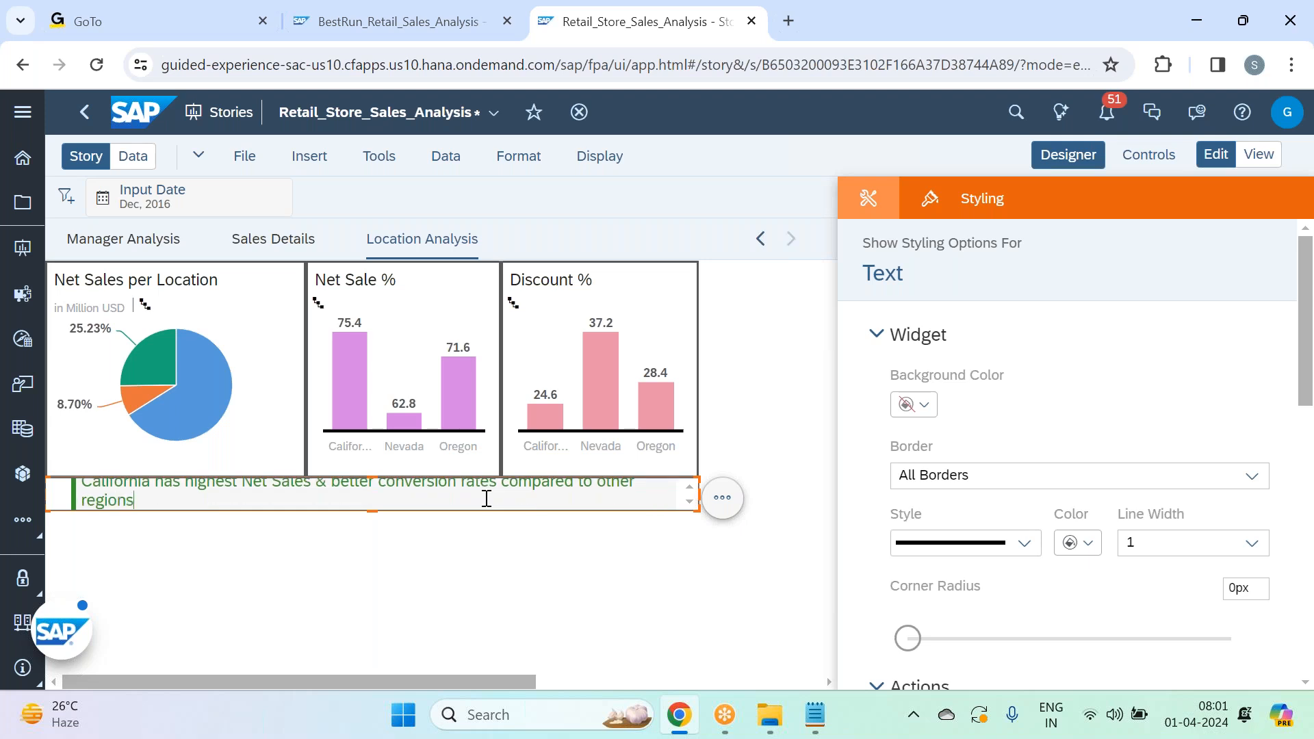
{"action": "left_click", "coordinate": [573, 606]}
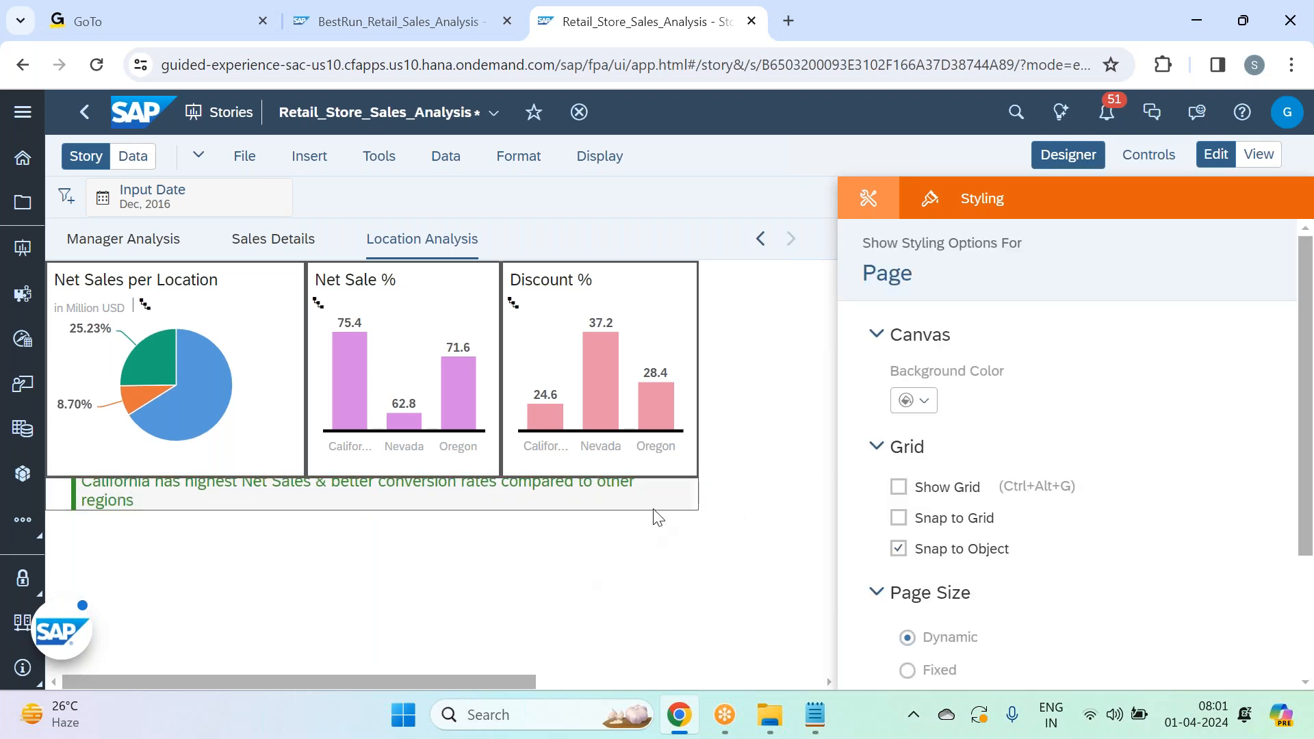
- Reopen the text box for editing with its whole comment selected
{"action": "left_click", "coordinate": [652, 487]}
{"action": "double_click", "coordinate": [694, 494]}
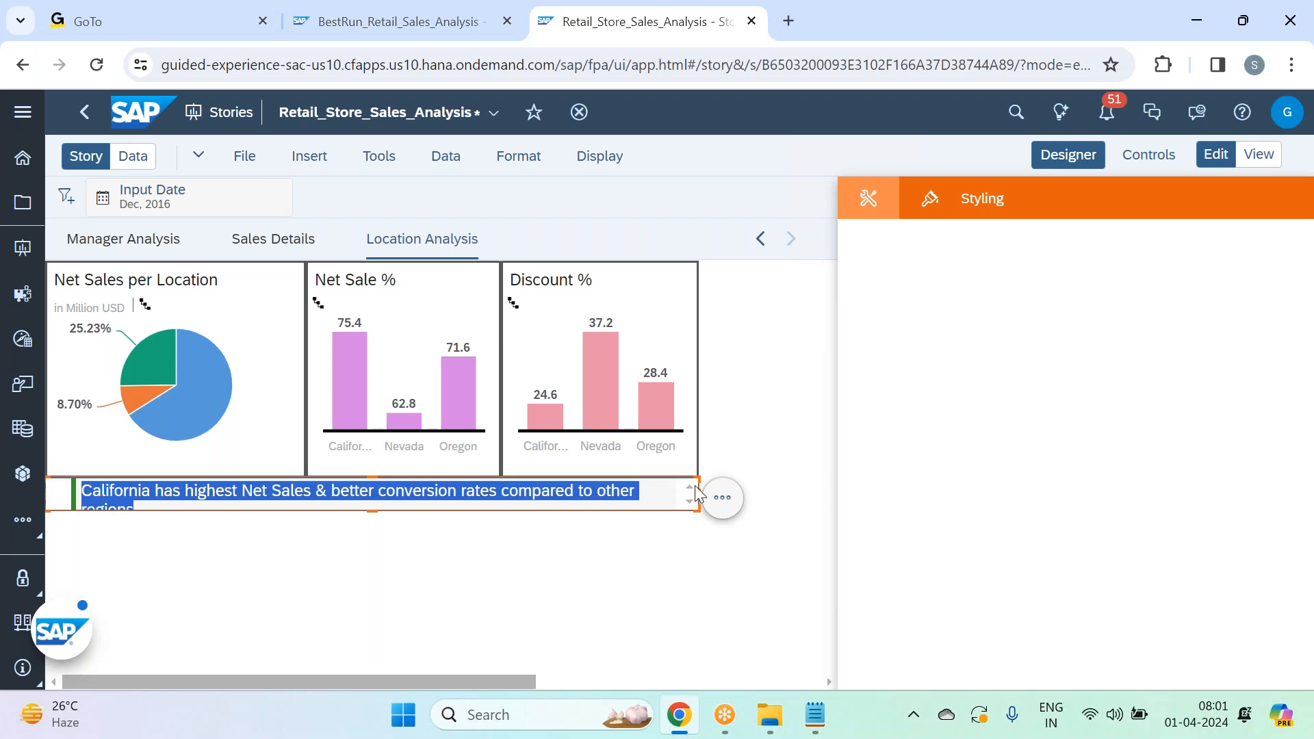
- Delete the word "rates" from the green California comment below the charts
{"action": "left_click", "coordinate": [728, 455]}
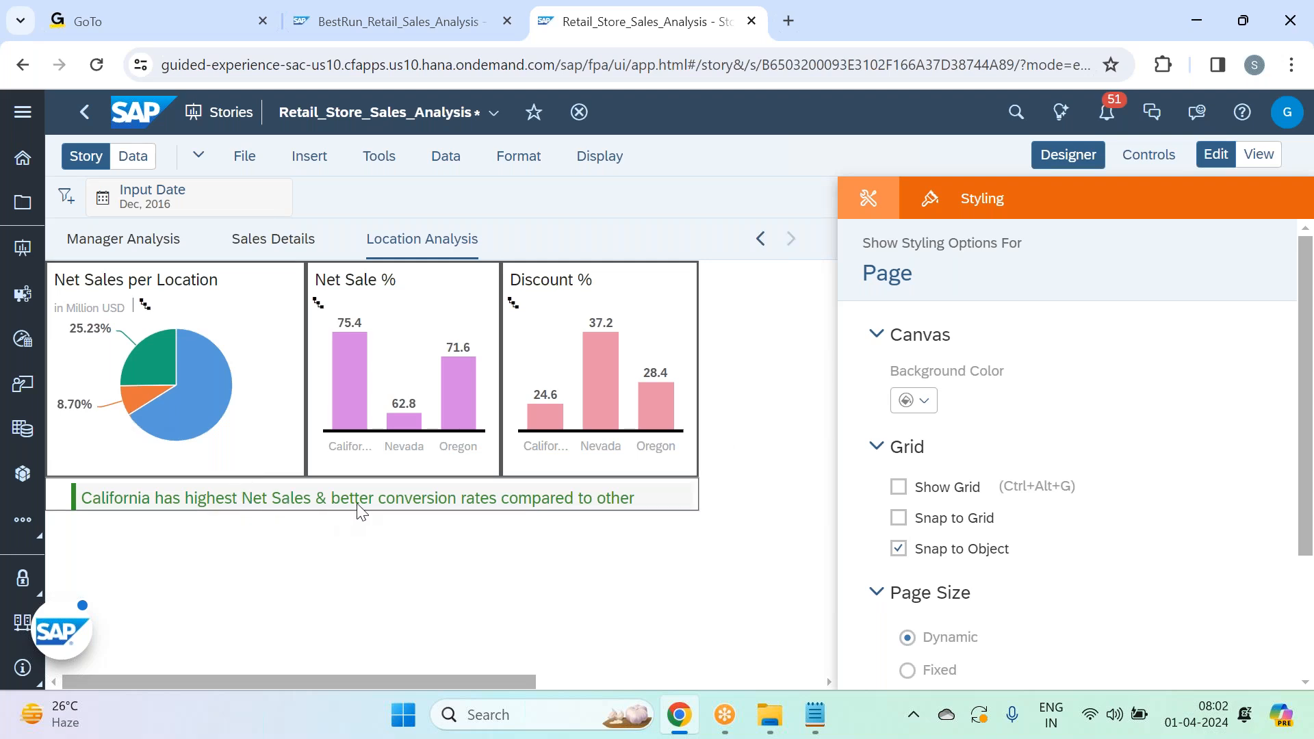
{"action": "left_click", "coordinate": [497, 502]}
{"action": "double_click", "coordinate": [495, 502]}
{"action": "left_click", "coordinate": [496, 501]}
{"action": "key", "text": "shift+Down"}
{"action": "scroll", "coordinate": [494, 501], "scroll_direction": "up", "scroll_amount": 1}
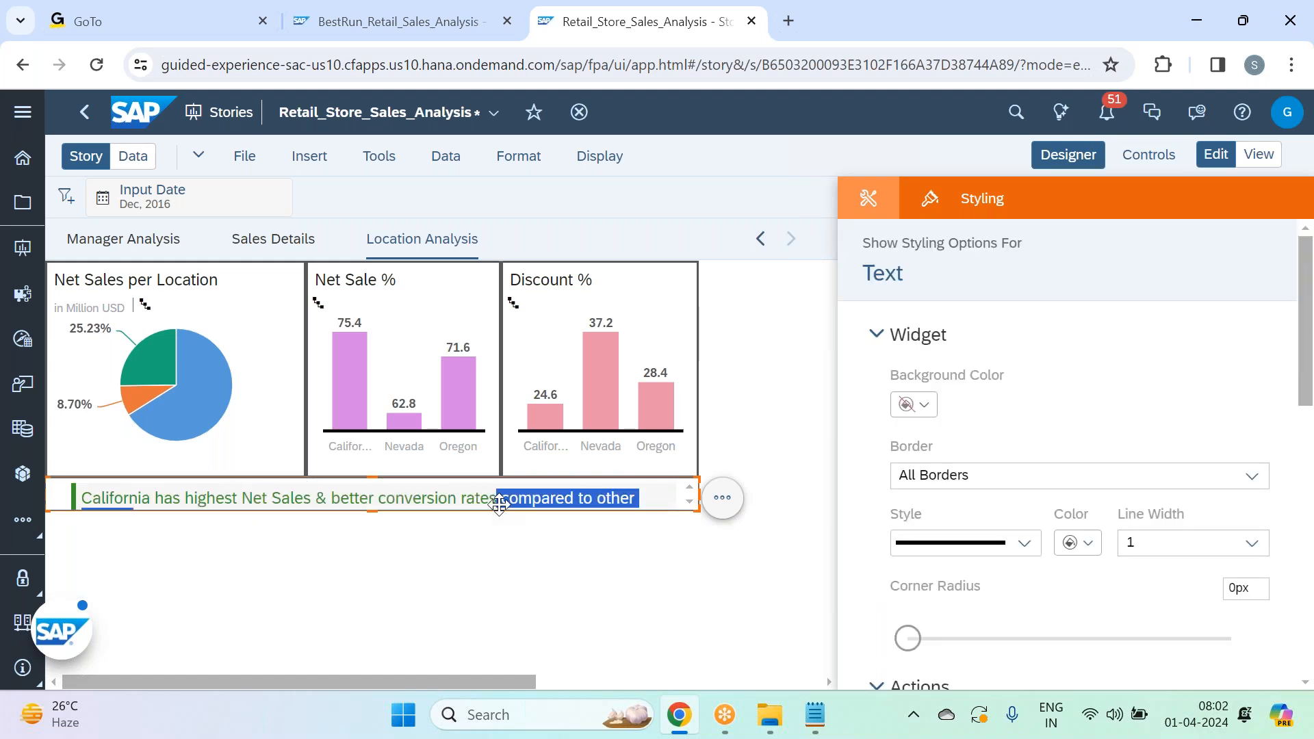
{"action": "left_click", "coordinate": [498, 498]}
{"action": "key", "text": "BackSpace"}
{"action": "key", "text": "BackSpace"}
{"action": "key", "text": "BackSpace"}
{"action": "key", "text": "BackSpace"}
{"action": "key", "text": "BackSpace"}
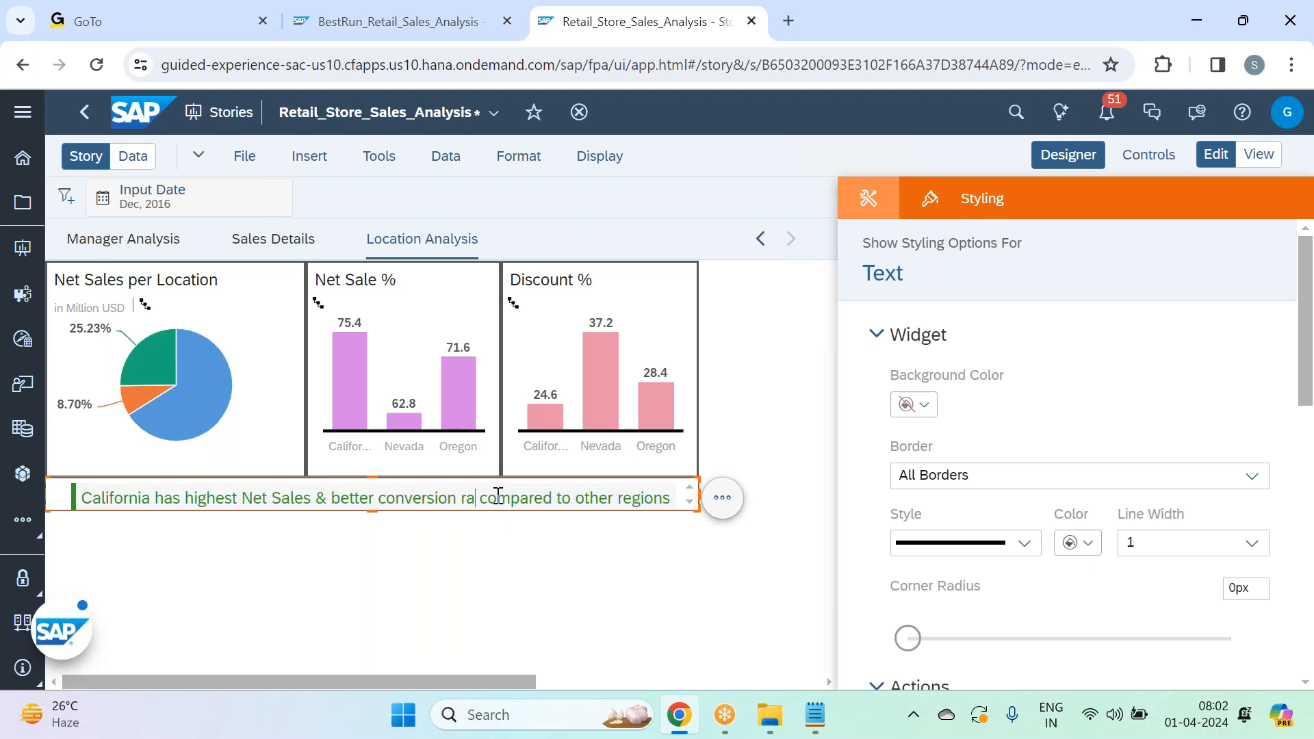
{"action": "key", "text": "BackSpace"}
{"action": "left_click", "coordinate": [560, 584]}
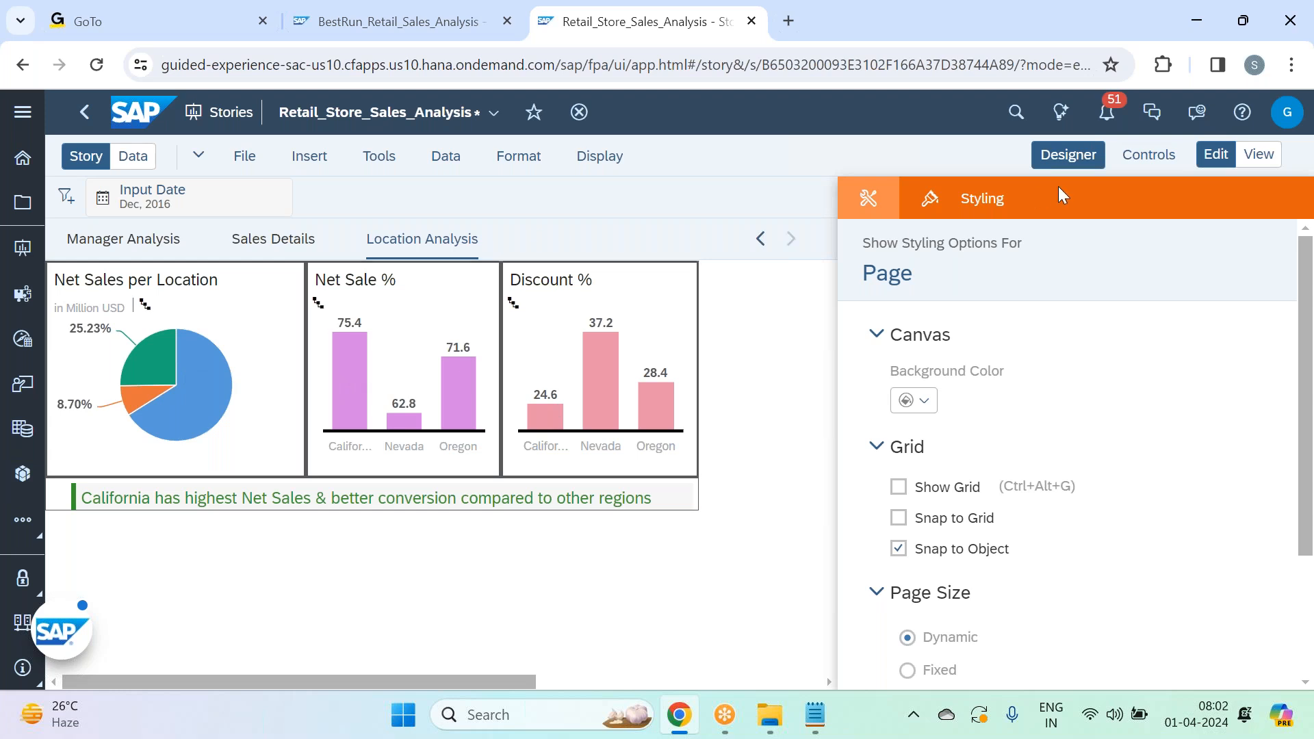
{"action": "left_click", "coordinate": [1065, 154]}
- Insert a text box directly below the California comment and stretch it to the full width of the three charts
{"action": "mouse_move", "coordinate": [345, 370]}
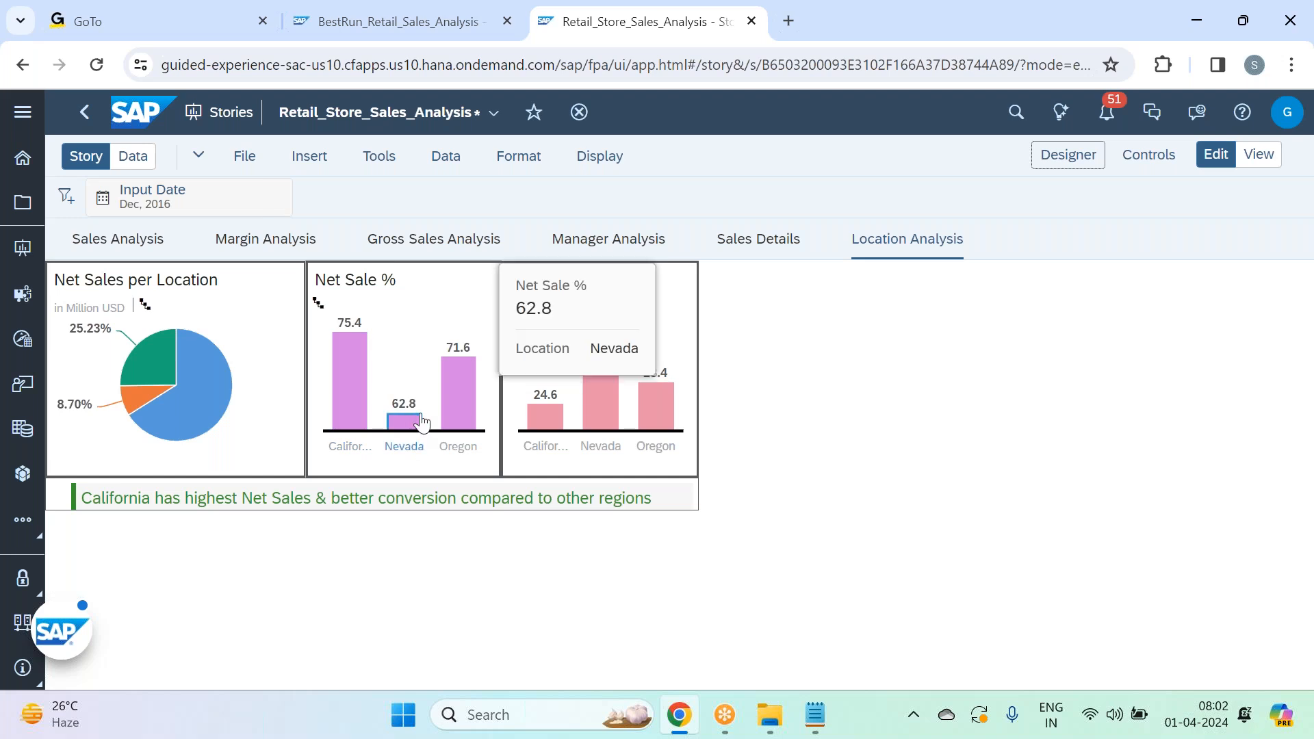
{"action": "mouse_move", "coordinate": [414, 424]}
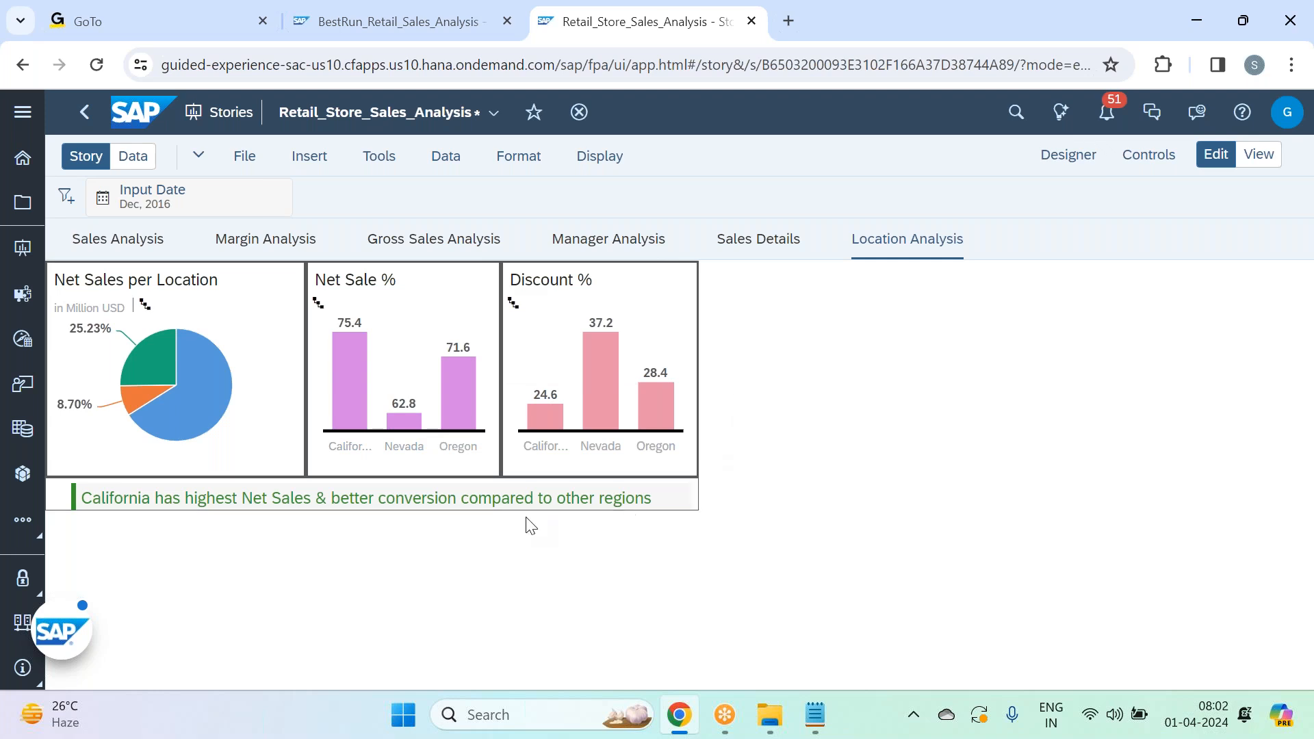
{"action": "left_click", "coordinate": [329, 160]}
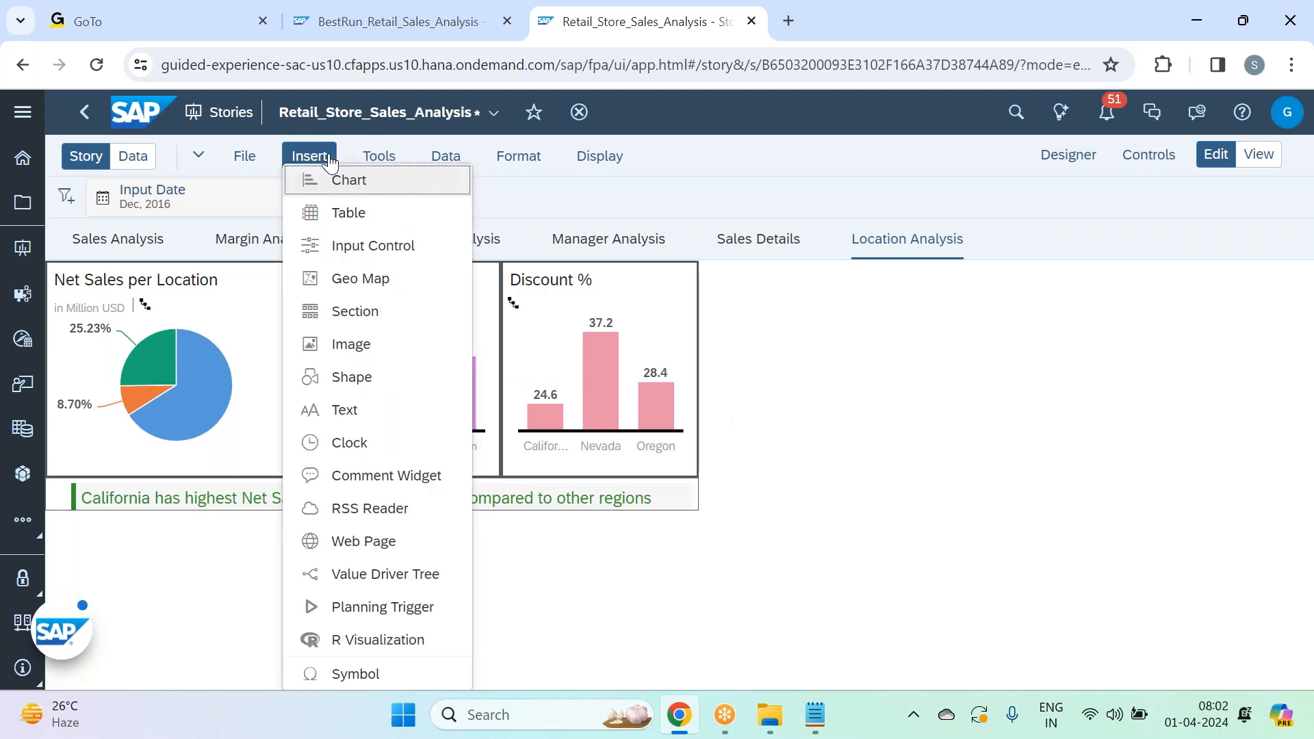
{"action": "left_click", "coordinate": [396, 411]}
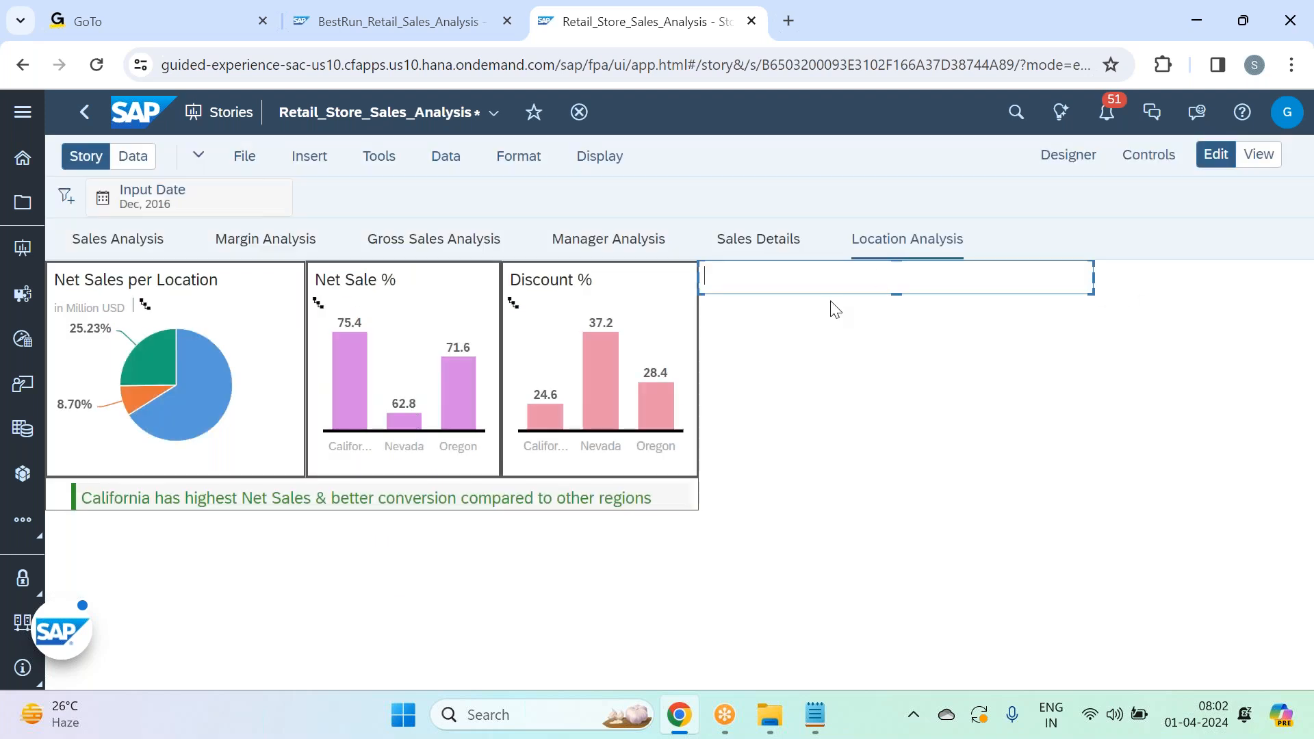
{"action": "left_click_drag", "start_coordinate": [868, 295], "coordinate": [205, 509]}
{"action": "left_click_drag", "start_coordinate": [413, 544], "coordinate": [705, 532]}
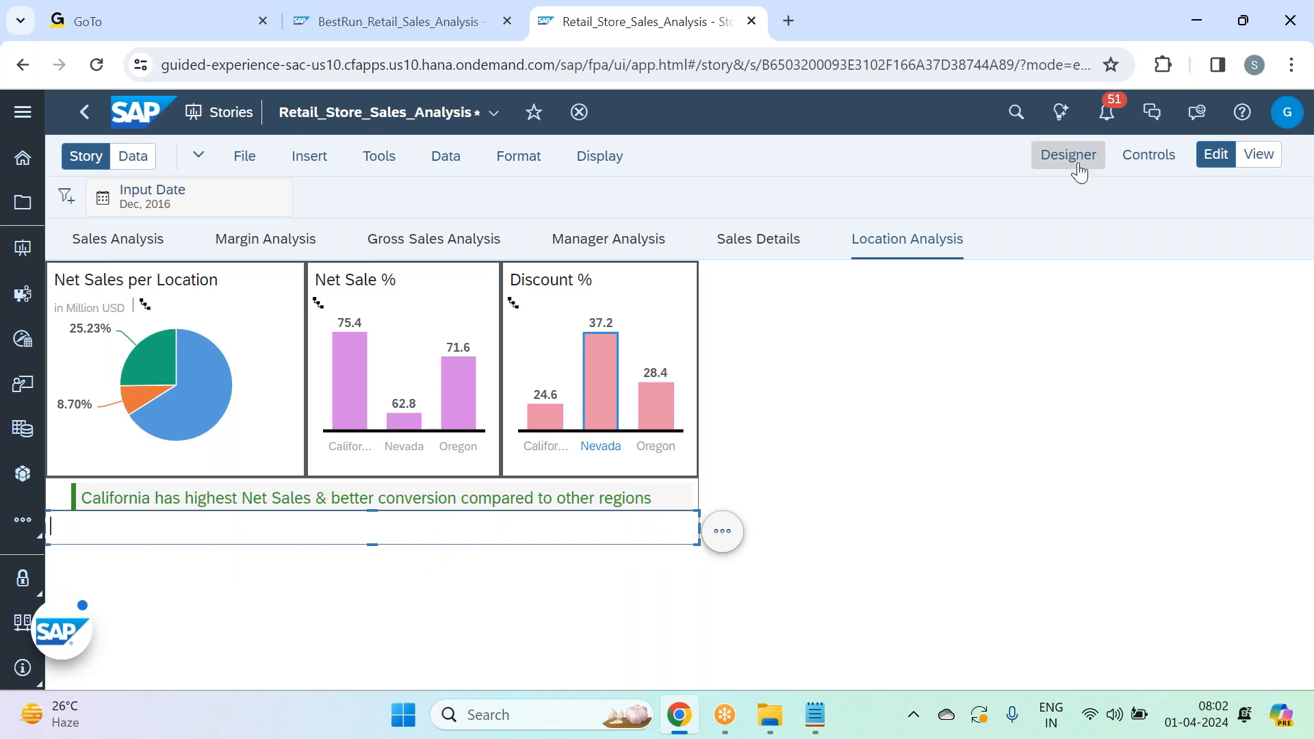
- Apply All Borders to the new empty text box
{"action": "left_click", "coordinate": [1081, 156]}
{"action": "left_click", "coordinate": [1252, 476]}
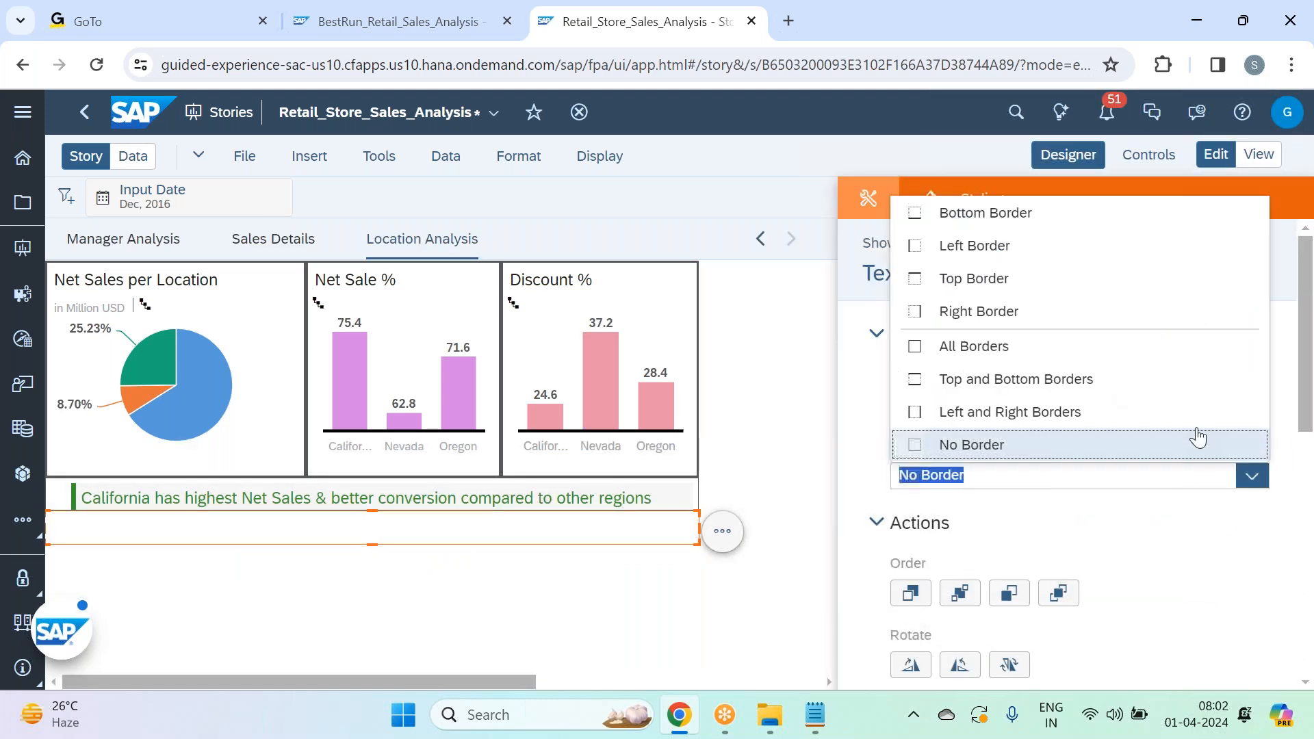
{"action": "left_click", "coordinate": [1116, 347]}
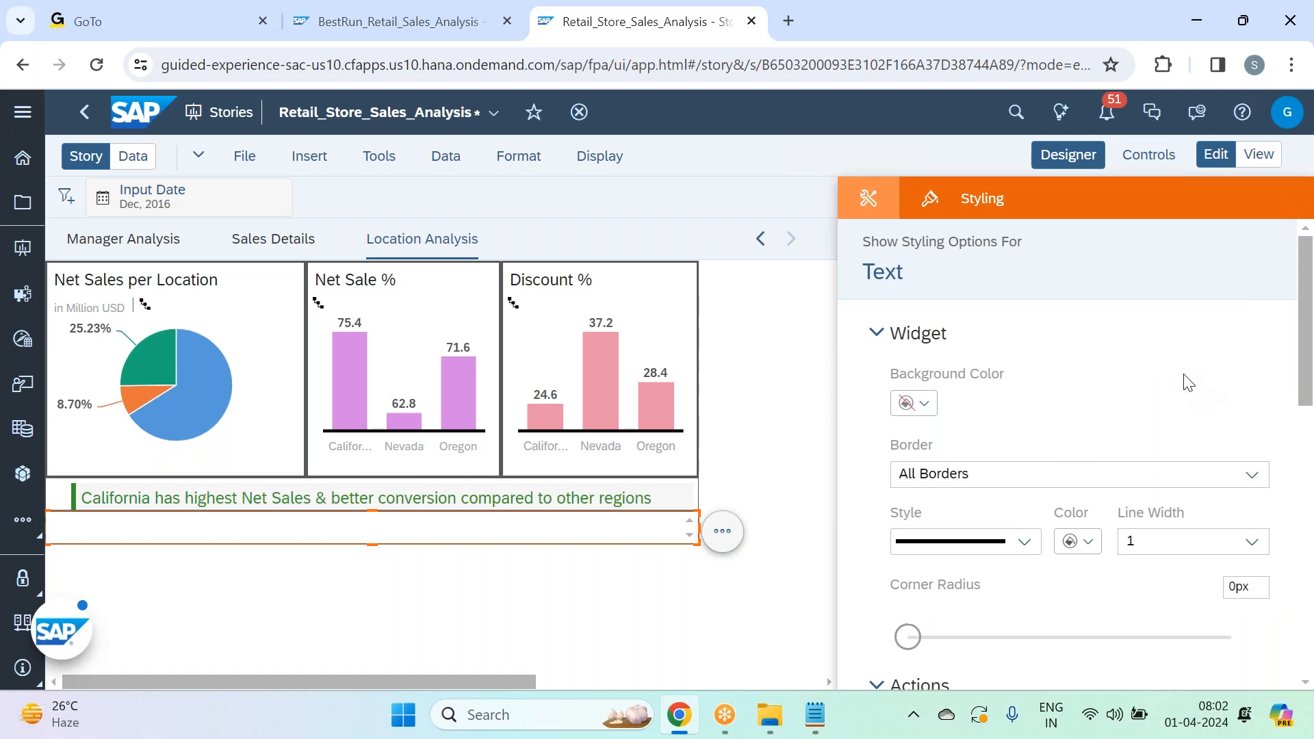
- Set the text type of the new empty text box to Negative Comment
{"action": "scroll", "coordinate": [1187, 382], "scroll_direction": "down", "scroll_amount": 2}
{"action": "scroll", "coordinate": [1189, 382], "scroll_direction": "down", "scroll_amount": 3}
{"action": "left_click", "coordinate": [1252, 436]}
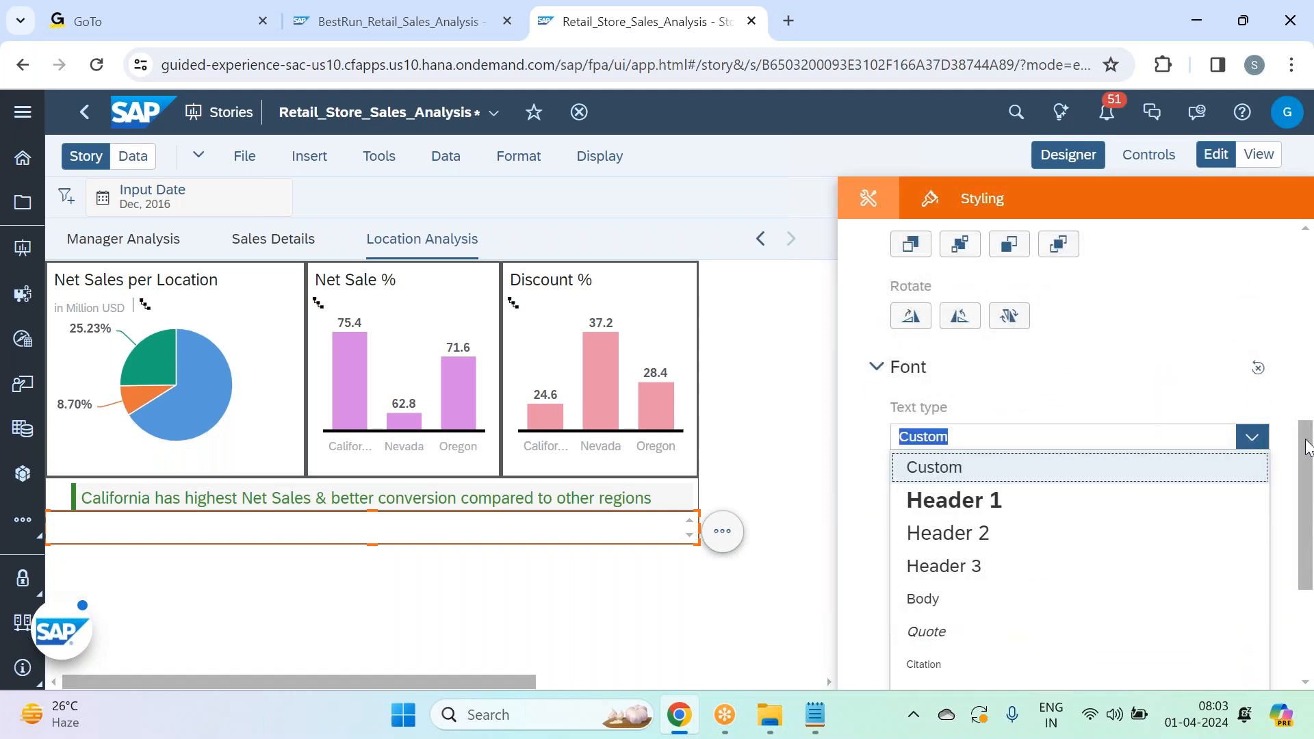
{"action": "left_click_drag", "start_coordinate": [1307, 443], "coordinate": [1307, 457]}
{"action": "scroll", "coordinate": [1268, 399], "scroll_direction": "down", "scroll_amount": 3}
{"action": "scroll", "coordinate": [1235, 302], "scroll_direction": "up", "scroll_amount": 2}
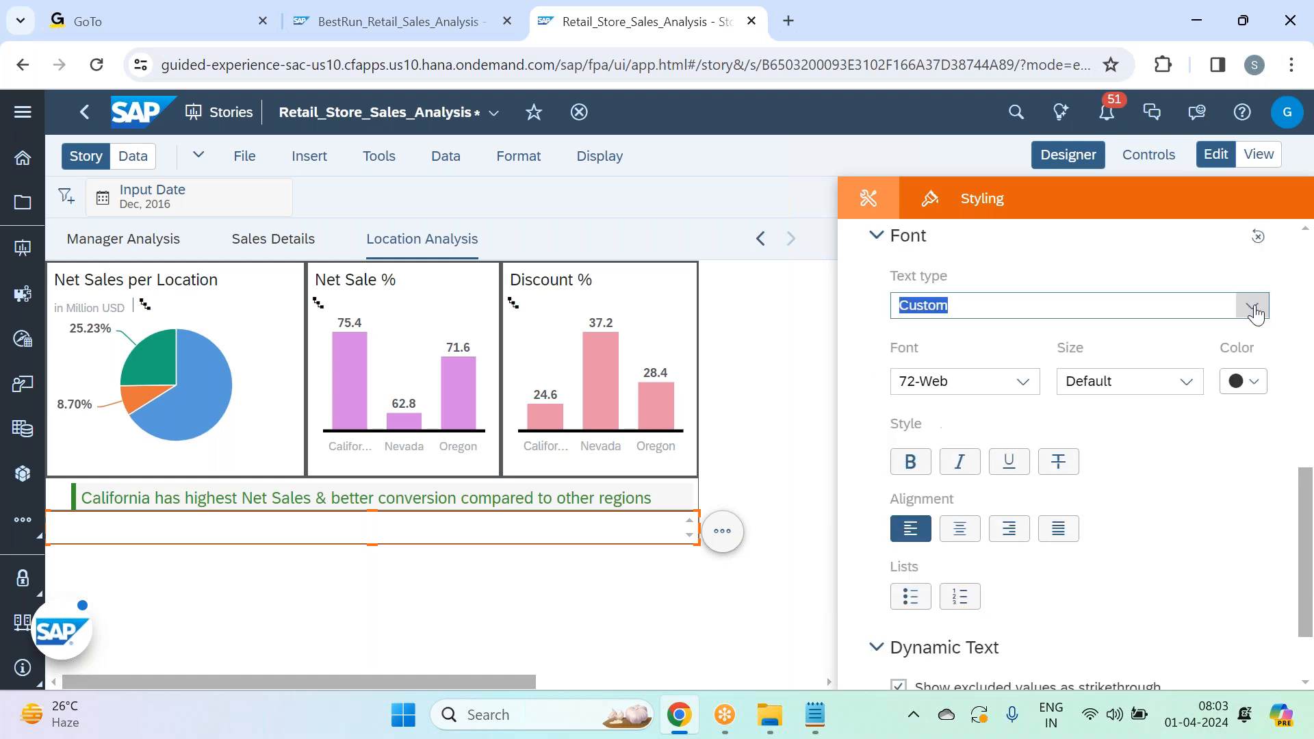
{"action": "left_click", "coordinate": [1253, 306]}
{"action": "left_click", "coordinate": [1105, 606]}
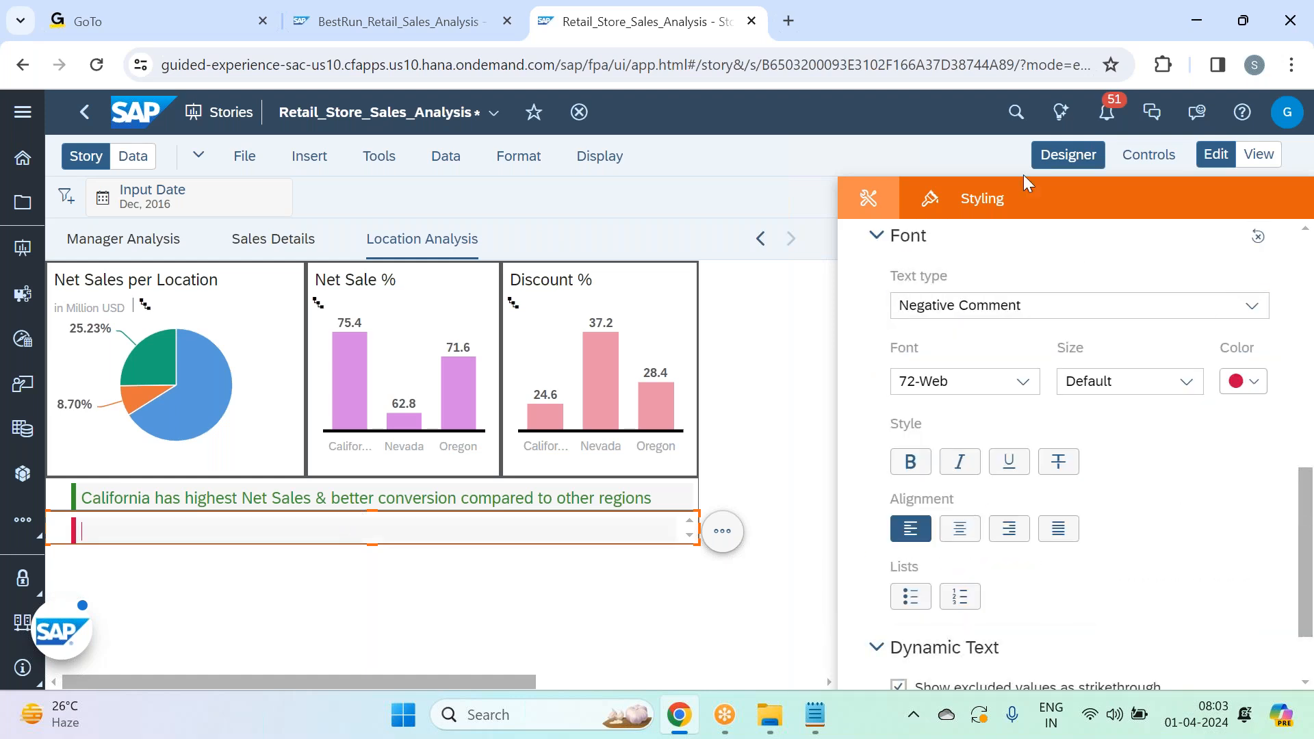
{"action": "left_click", "coordinate": [1068, 154]}
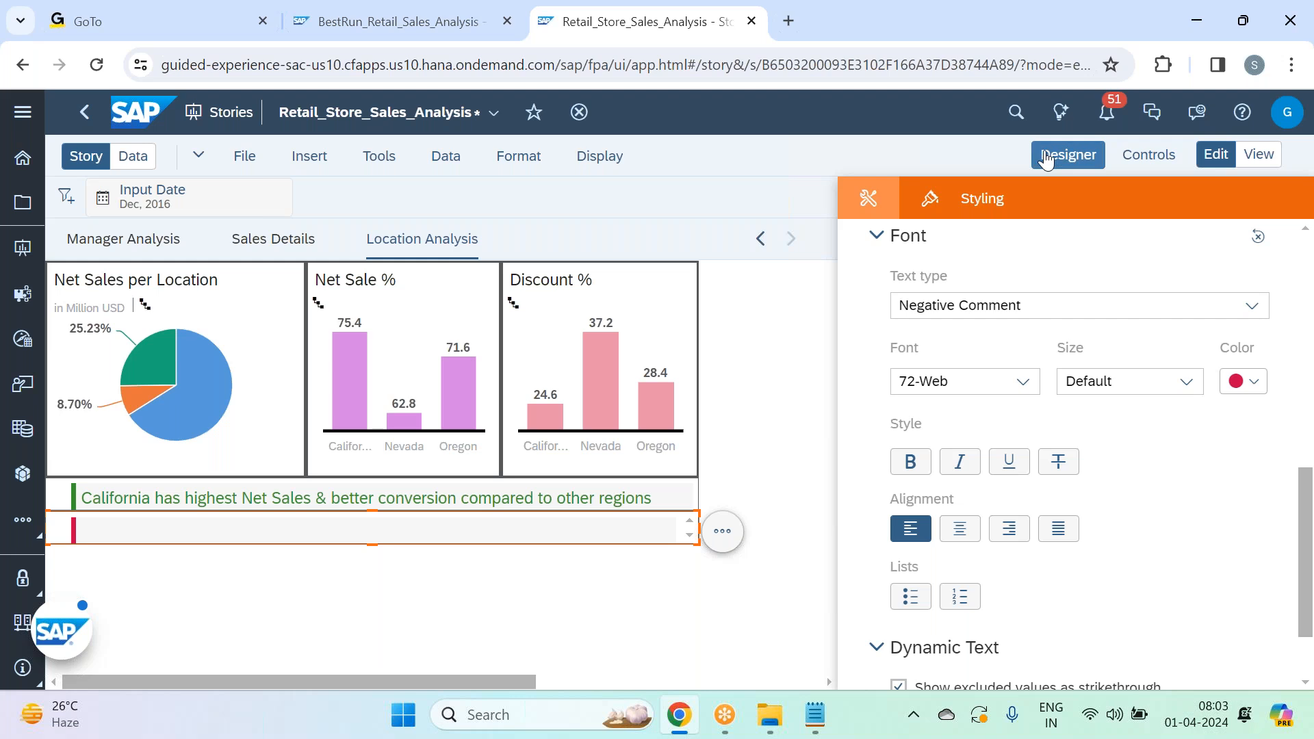
- Save the story
{"action": "left_click", "coordinate": [239, 153]}
{"action": "mouse_move", "coordinate": [375, 223]}
{"action": "left_click", "coordinate": [467, 223]}
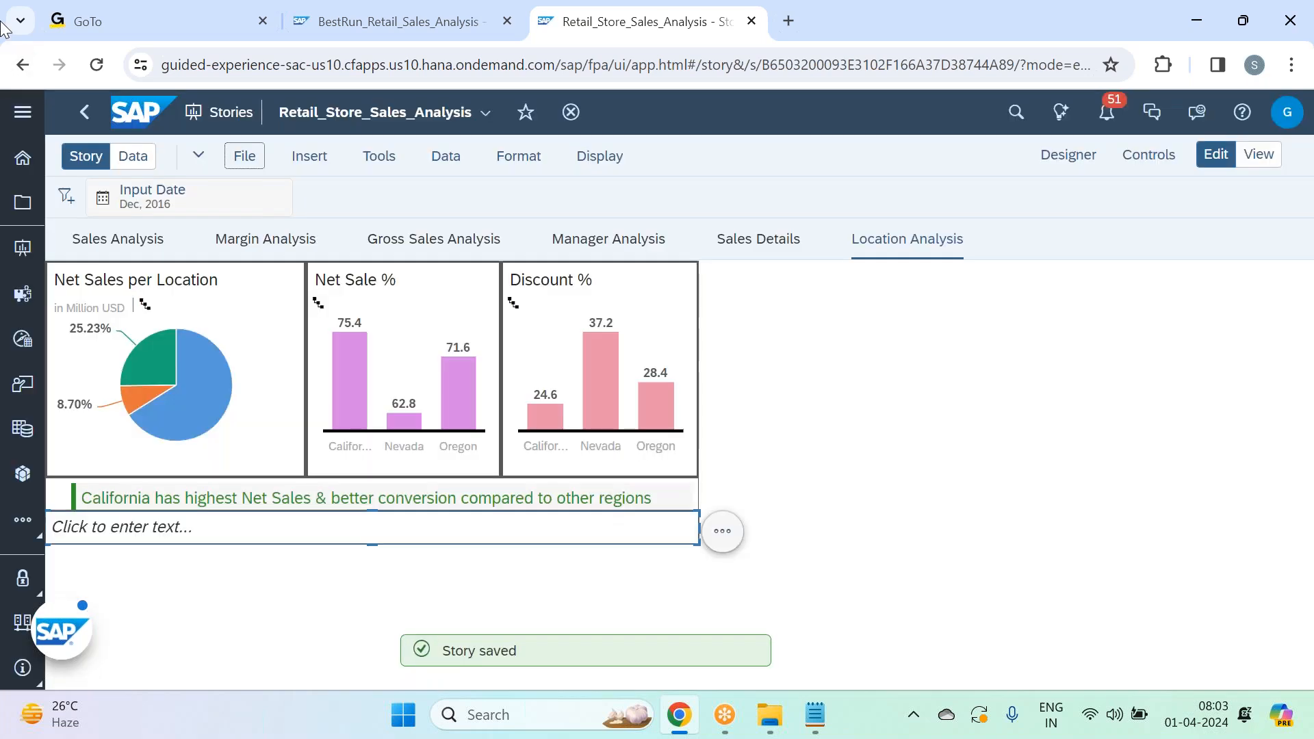
{"action": "left_click", "coordinate": [902, 35]}
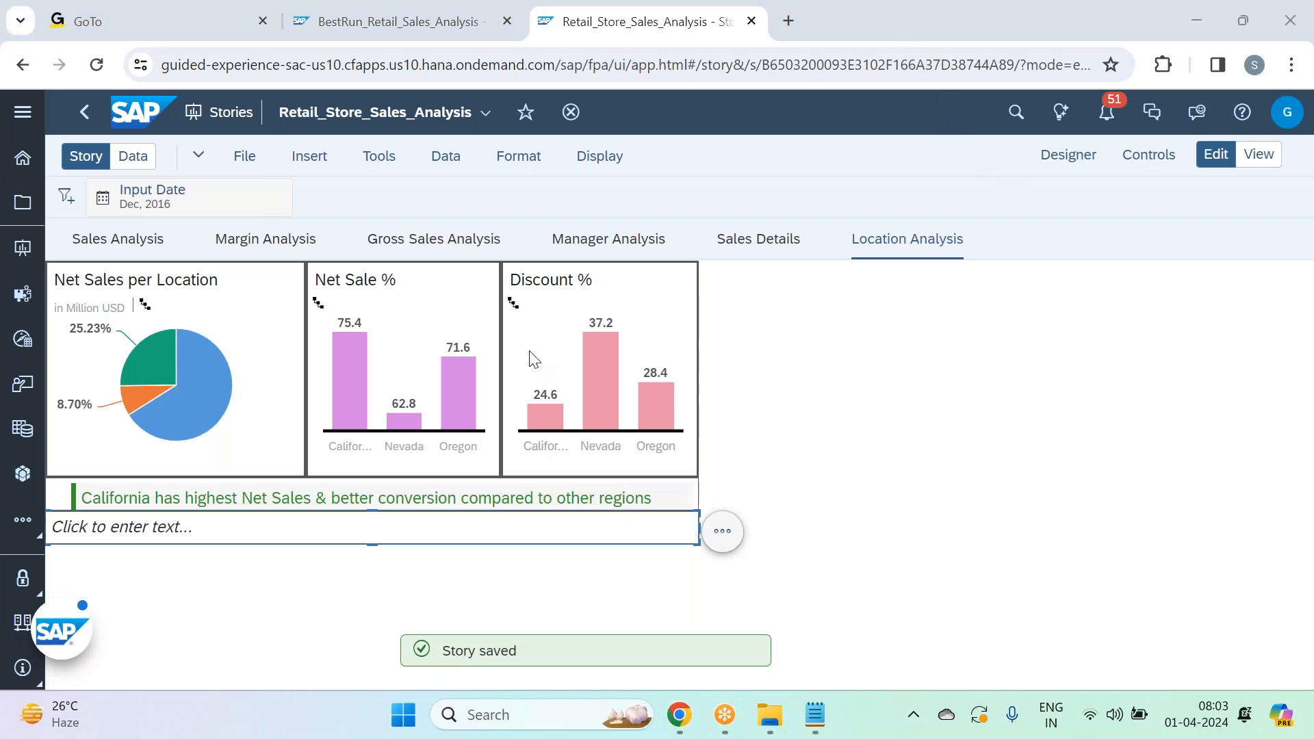
{"action": "left_click", "coordinate": [194, 530]}
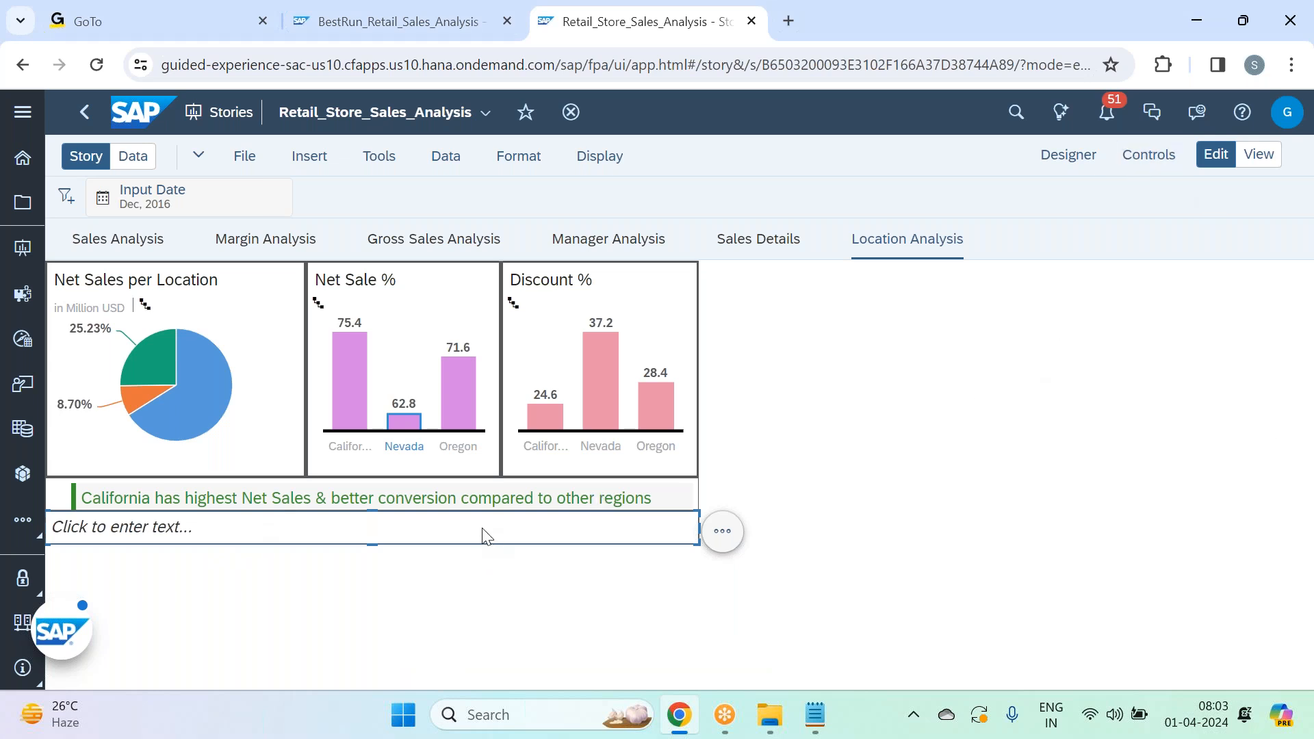
{"action": "left_click", "coordinate": [1072, 162]}
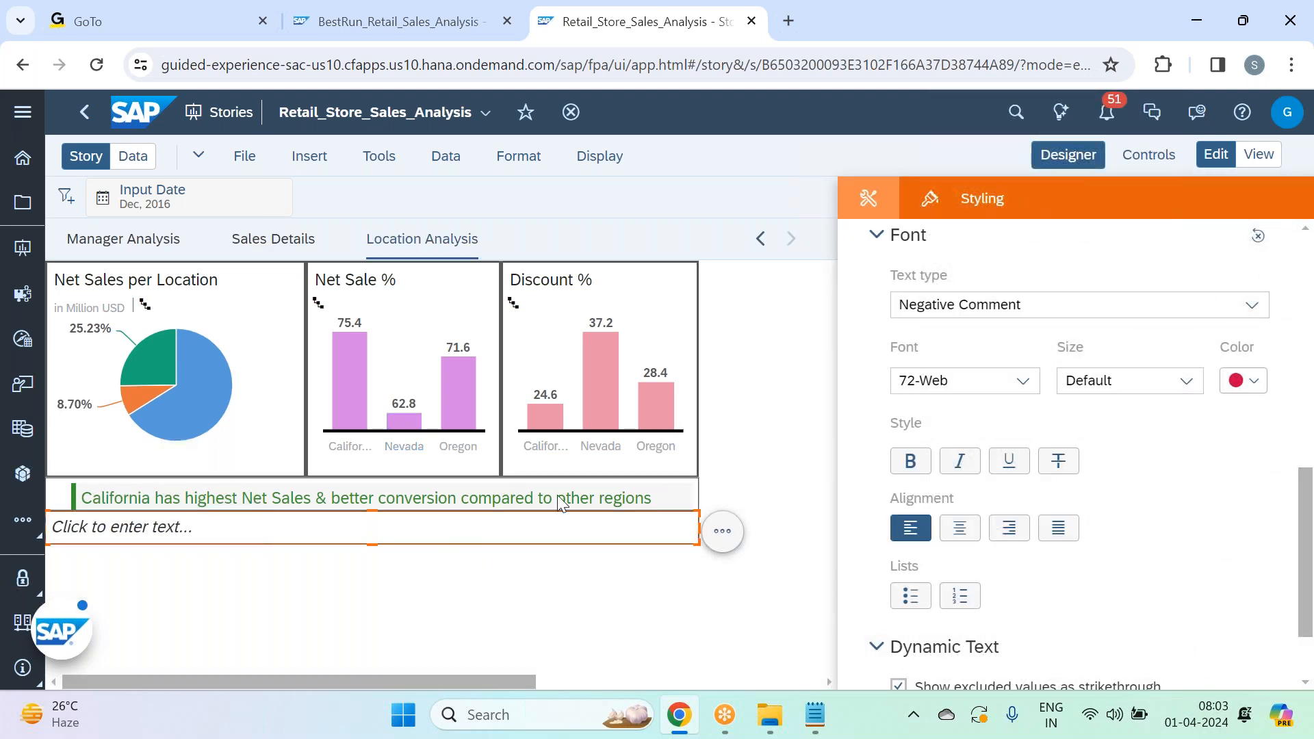
{"action": "left_click", "coordinate": [540, 526]}
{"action": "left_click", "coordinate": [1071, 162]}
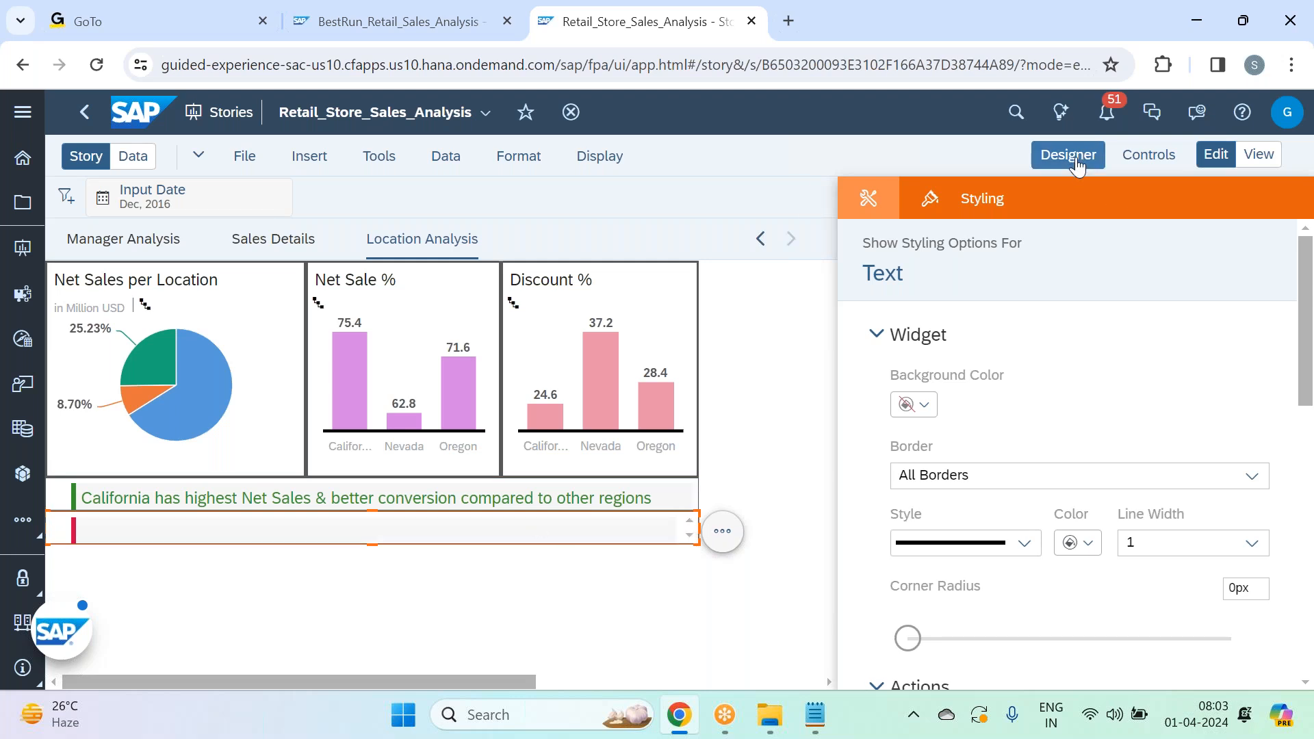
{"action": "left_click", "coordinate": [337, 525]}
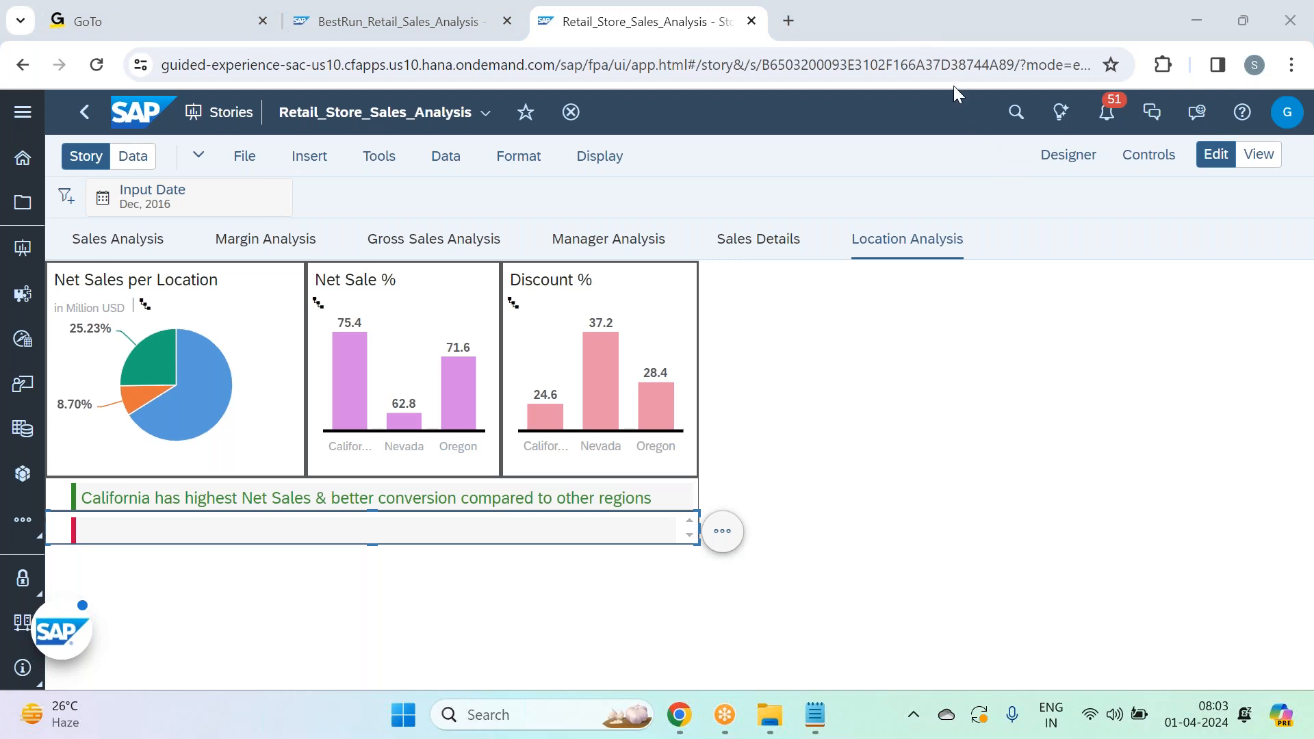
- Enter "Nevada got Low" in the negative comment text box
{"action": "left_click", "coordinate": [329, 531]}
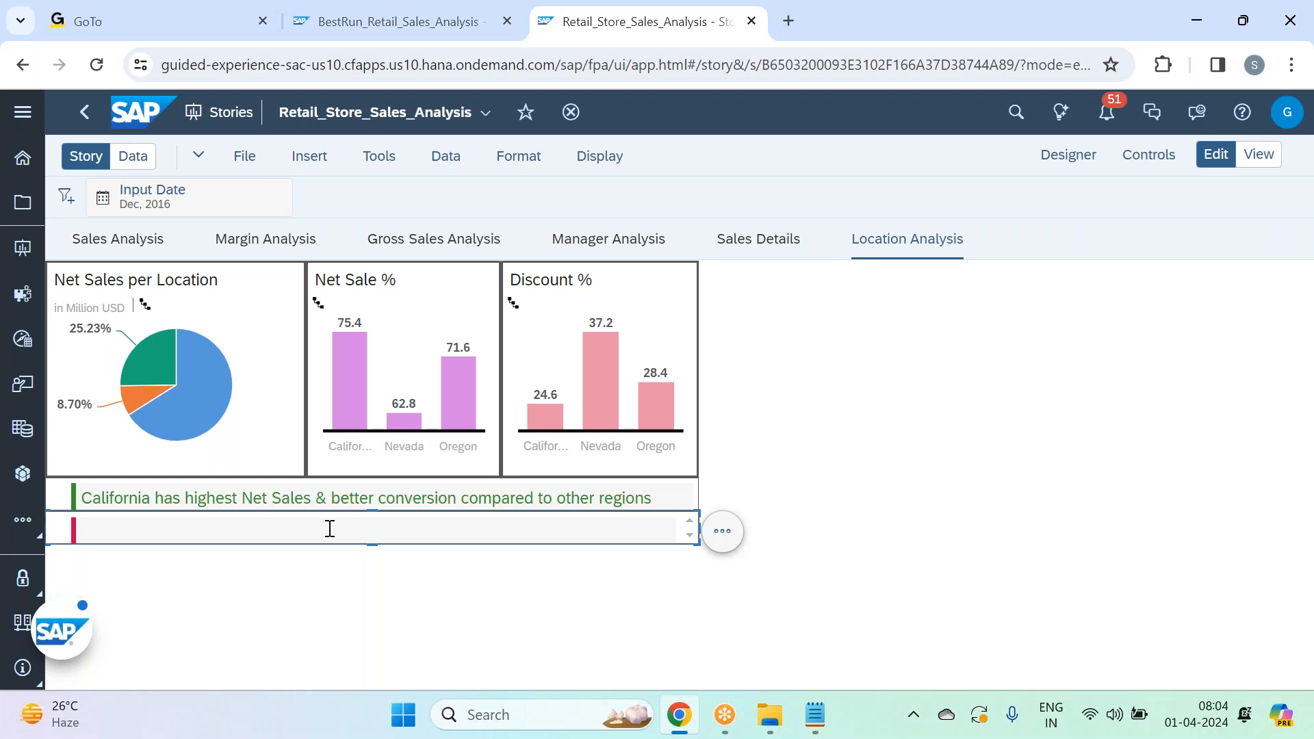
{"action": "type", "text": "Nevada "}
{"action": "type", "text": "has"}
{"action": "key", "text": "BackSpace"}
{"action": "key", "text": "BackSpace"}
{"action": "key", "text": "BackSpace"}
{"action": "key", "text": "BackSpace"}
{"action": "type", "text": "g"}
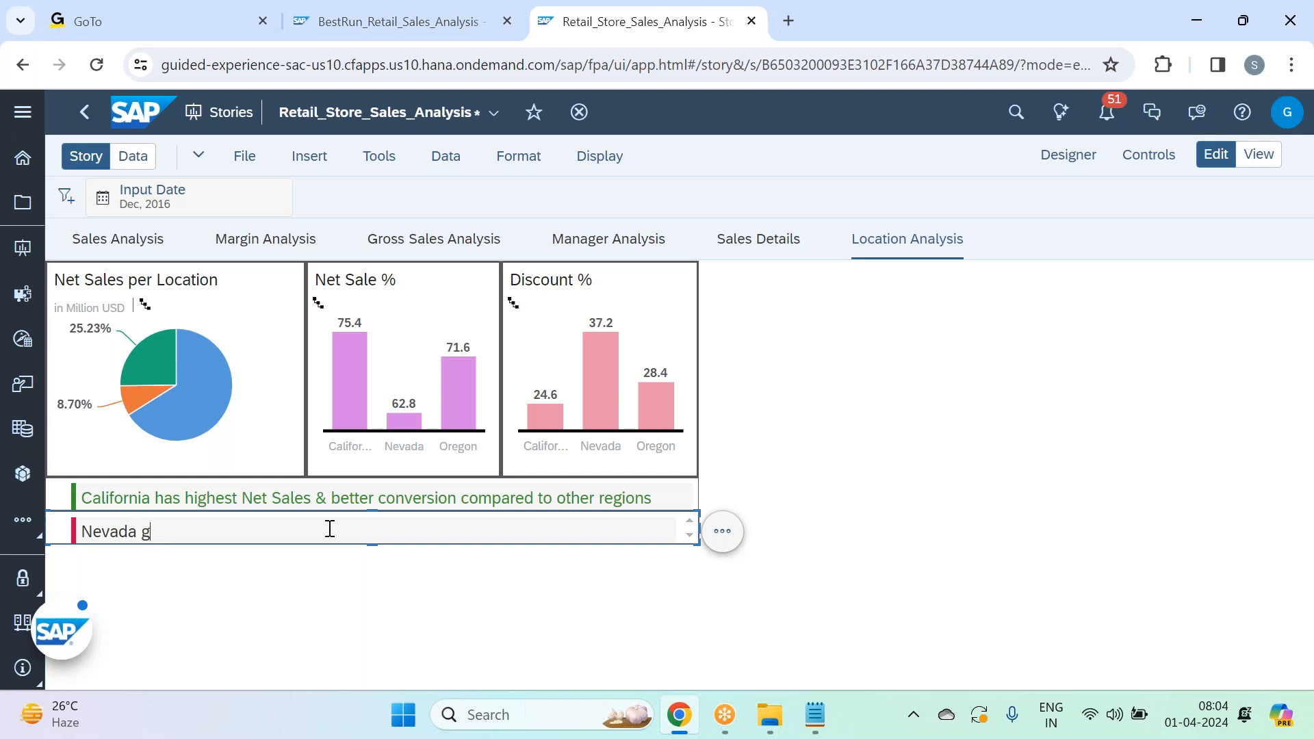
{"action": "type", "text": "ot Low"}
- Set the font color of the "Nevada got Low" text to pink
{"action": "left_click", "coordinate": [346, 582]}
{"action": "left_click", "coordinate": [325, 537]}
{"action": "double_click", "coordinate": [323, 529]}
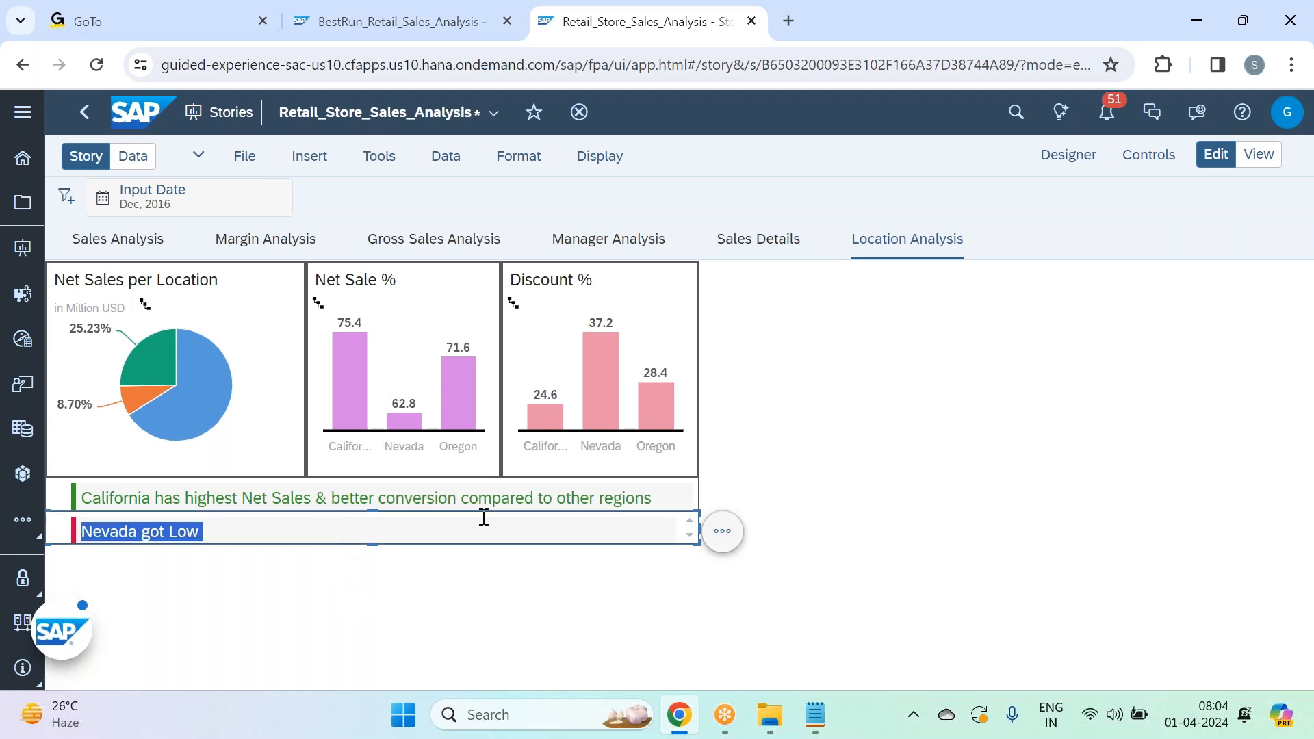
{"action": "left_click", "coordinate": [1097, 153]}
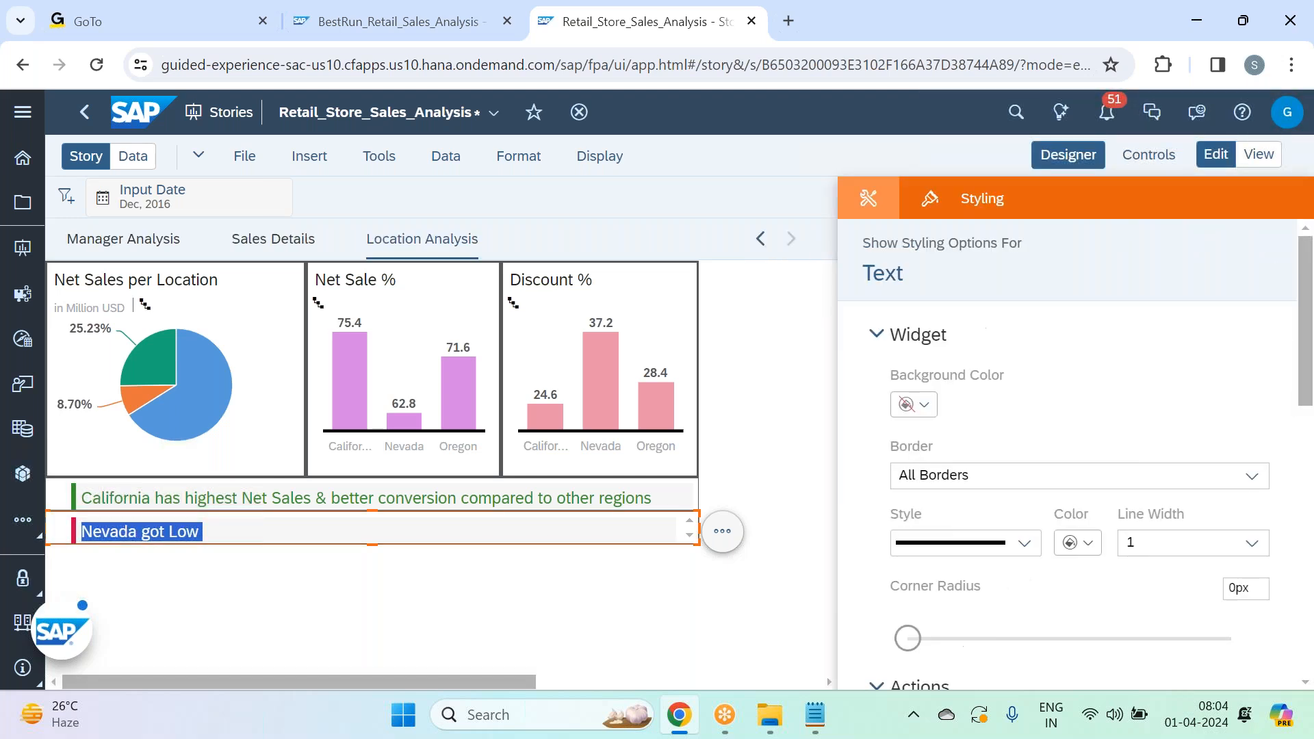
{"action": "scroll", "coordinate": [1255, 503], "scroll_direction": "down", "scroll_amount": 5}
{"action": "scroll", "coordinate": [1255, 503], "scroll_direction": "down", "scroll_amount": 3}
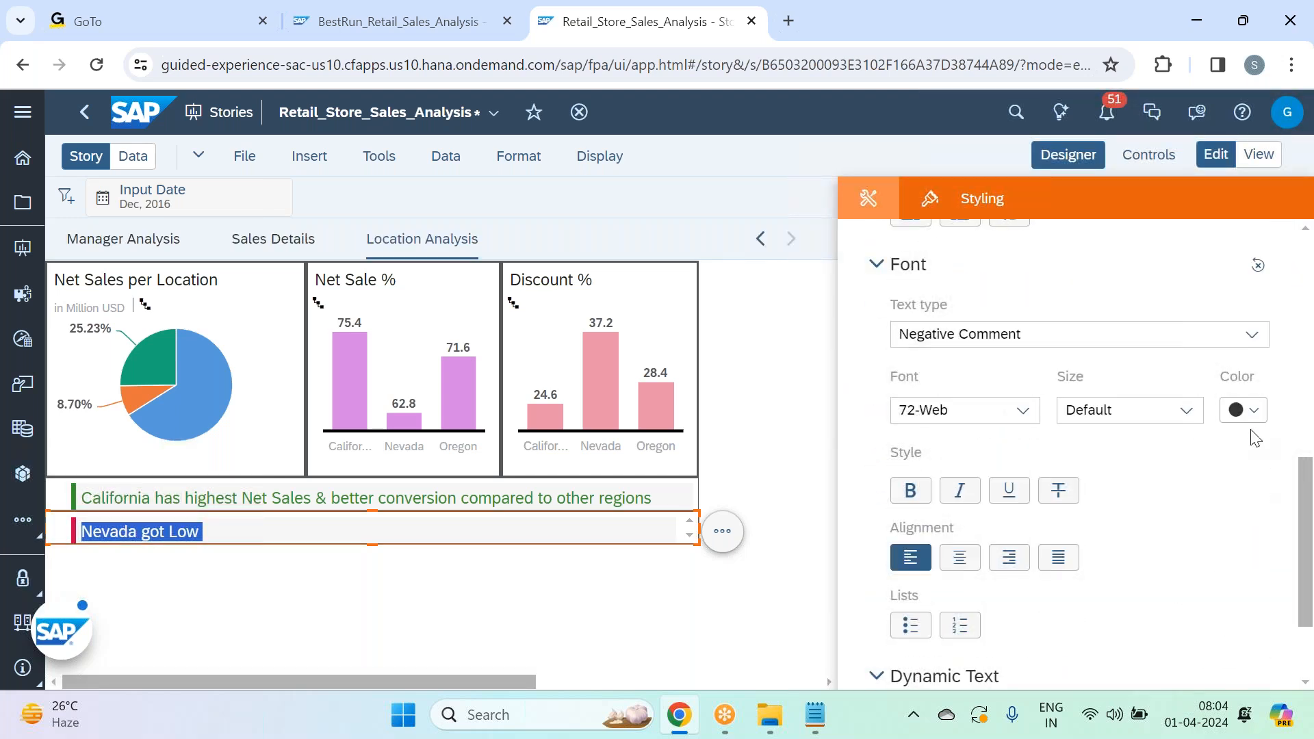
{"action": "left_click", "coordinate": [1251, 409]}
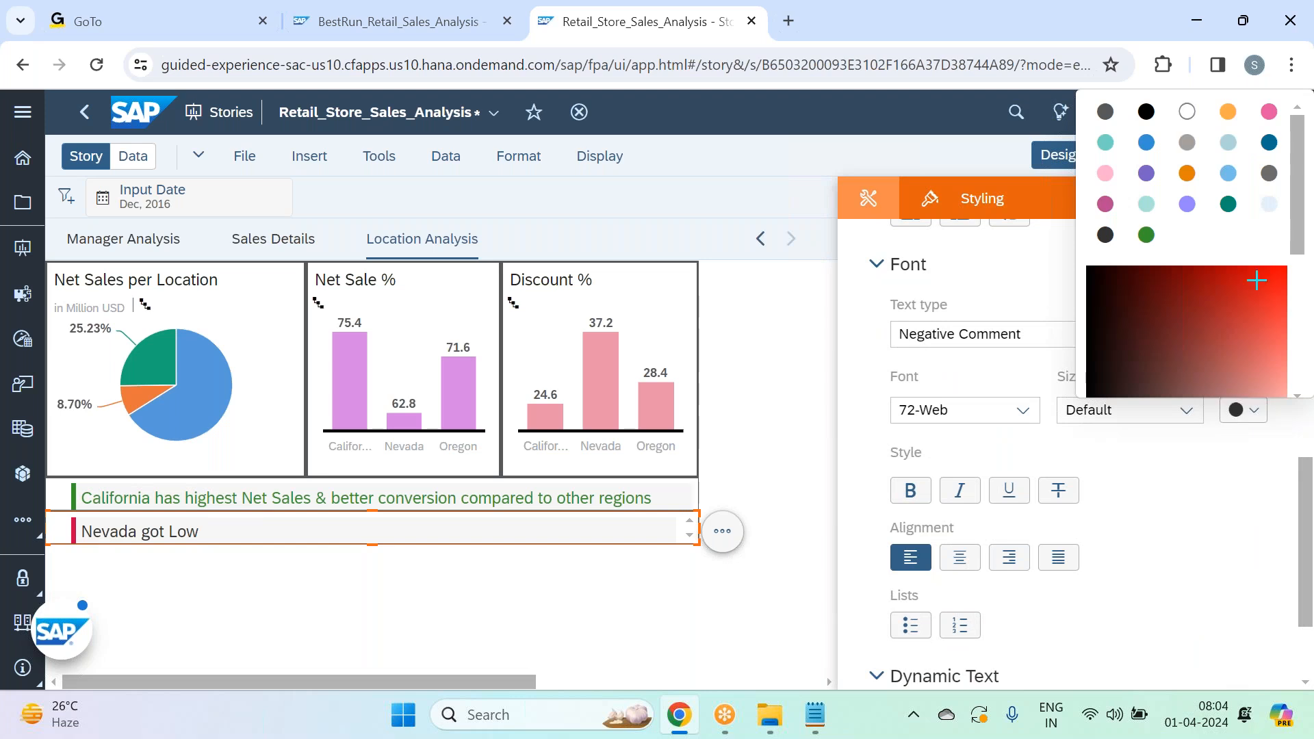
{"action": "left_click", "coordinate": [1264, 113]}
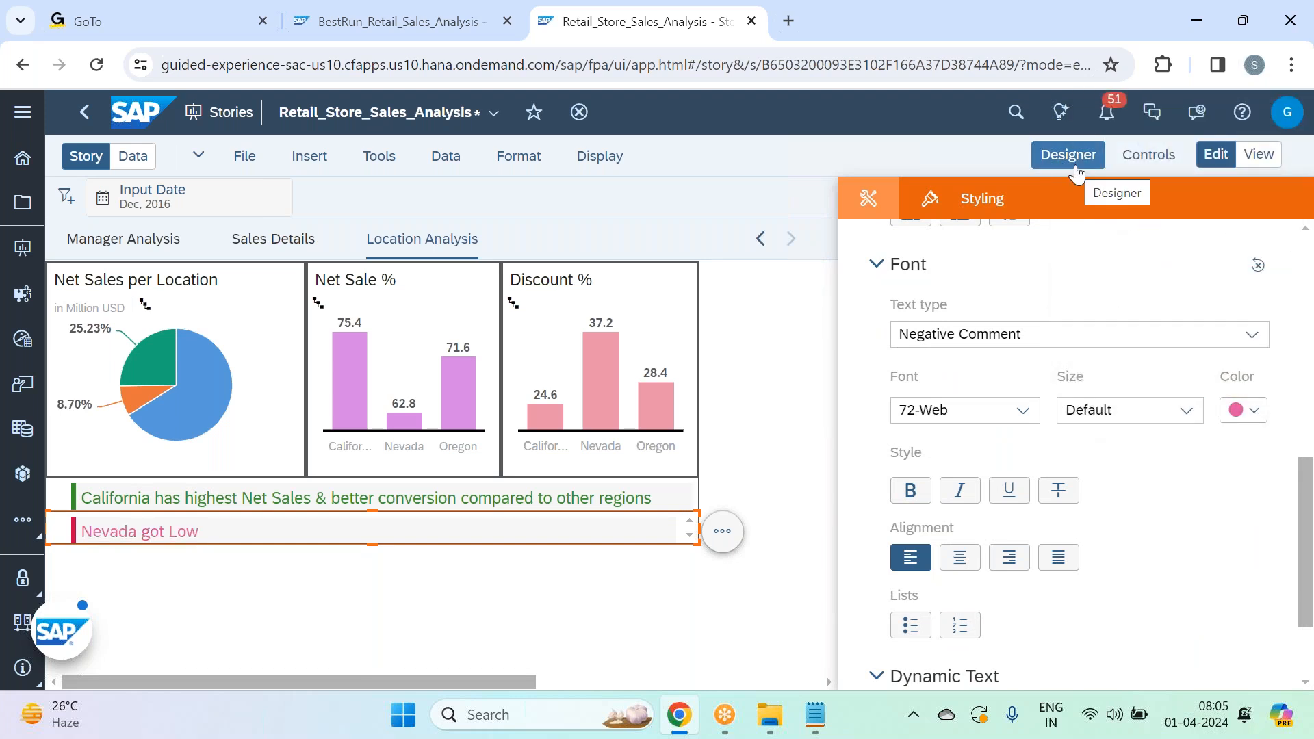
- Reapply the Negative Comment text type to the Nevada text and choose a custom darker magenta font color
{"action": "left_click", "coordinate": [1225, 325]}
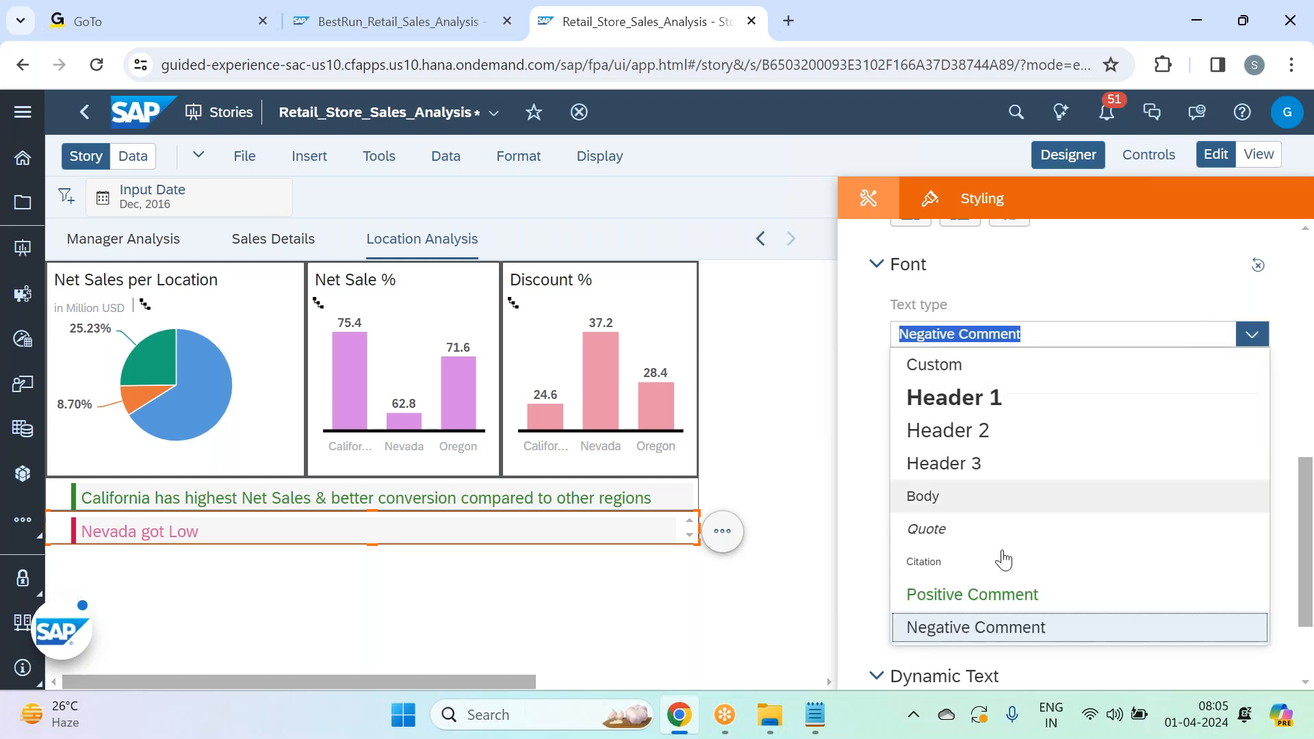
{"action": "left_click", "coordinate": [998, 630]}
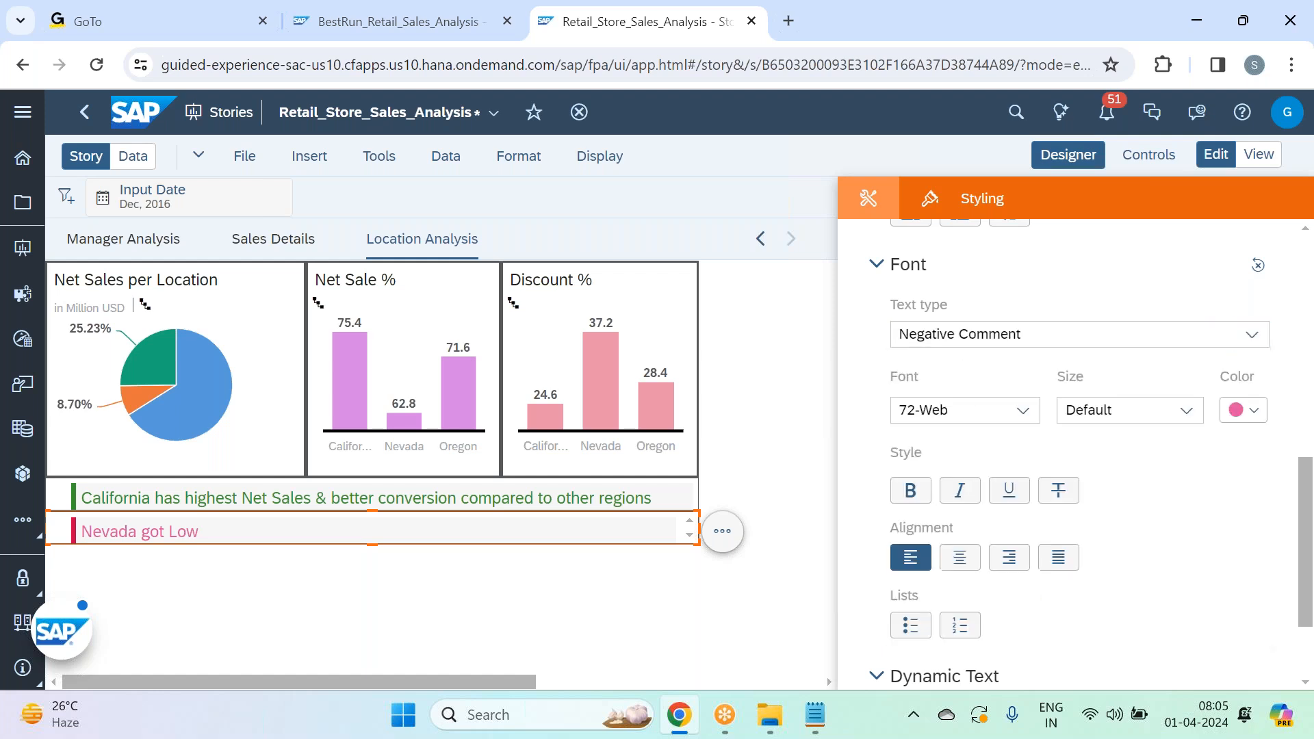
{"action": "left_click", "coordinate": [1244, 410]}
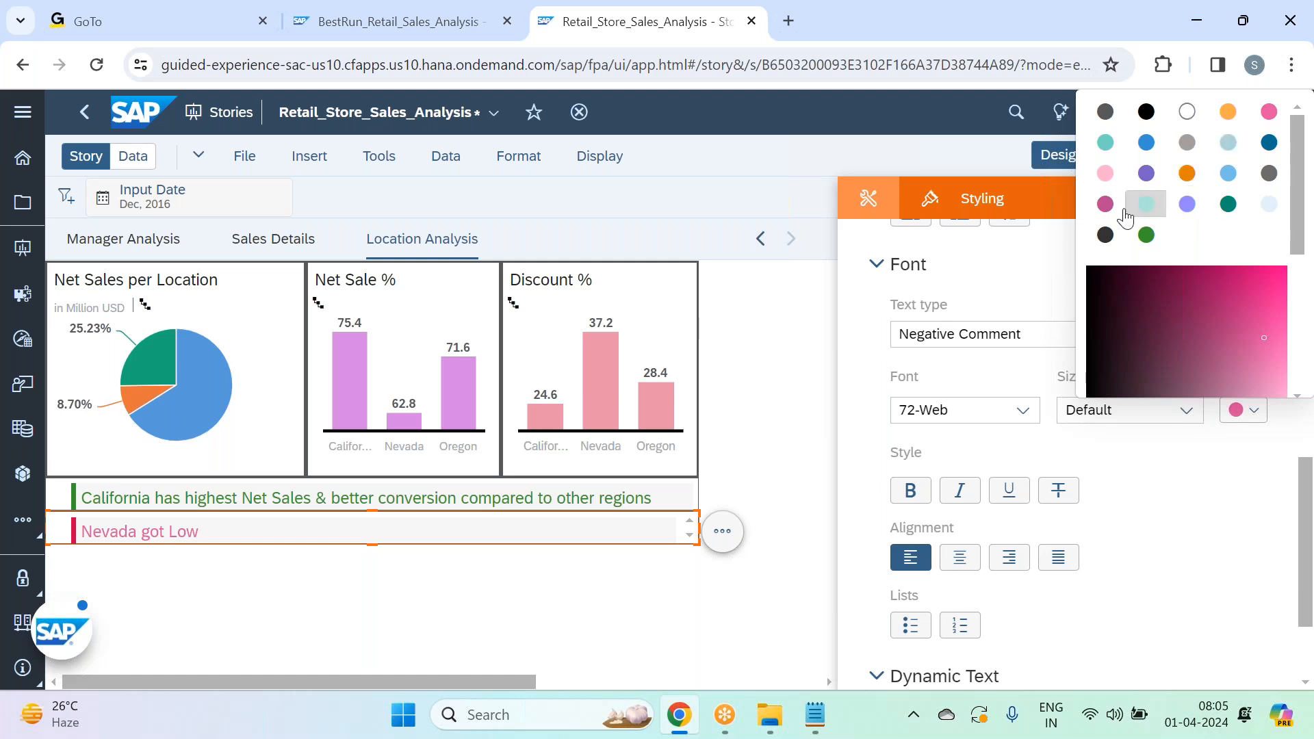
{"action": "left_click", "coordinate": [1246, 287]}
{"action": "left_click", "coordinate": [1159, 619]}
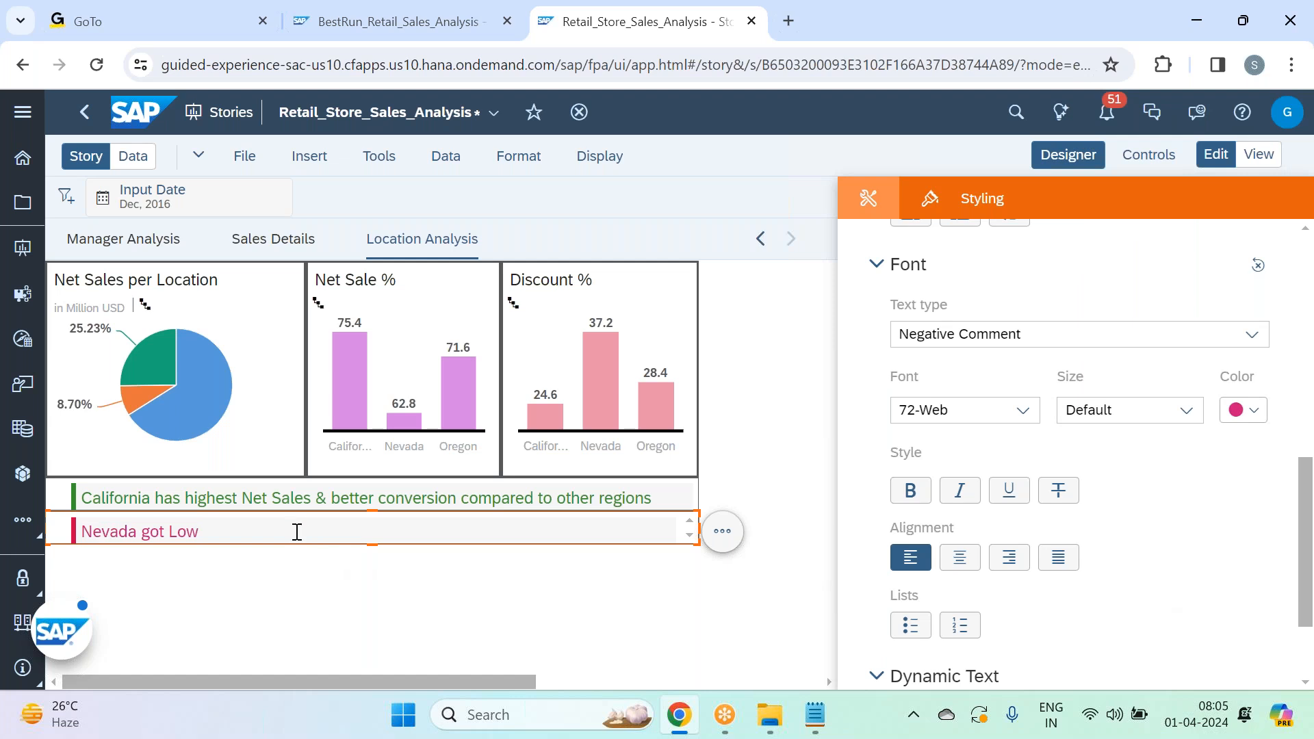
{"action": "left_click", "coordinate": [1060, 146]}
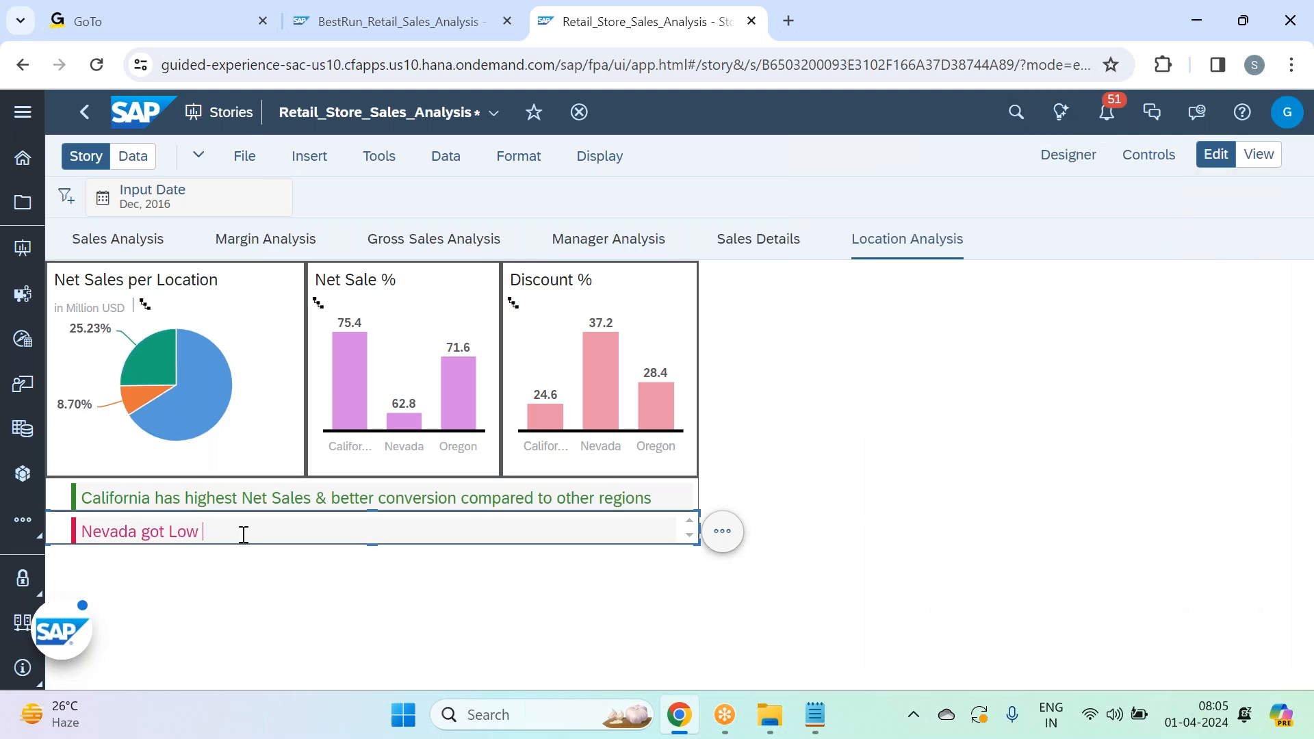
- Extend the Nevada comment with "conversion rates" and make sure "conversion" is spelled correctly
{"action": "type", "text": "coversion rates"}
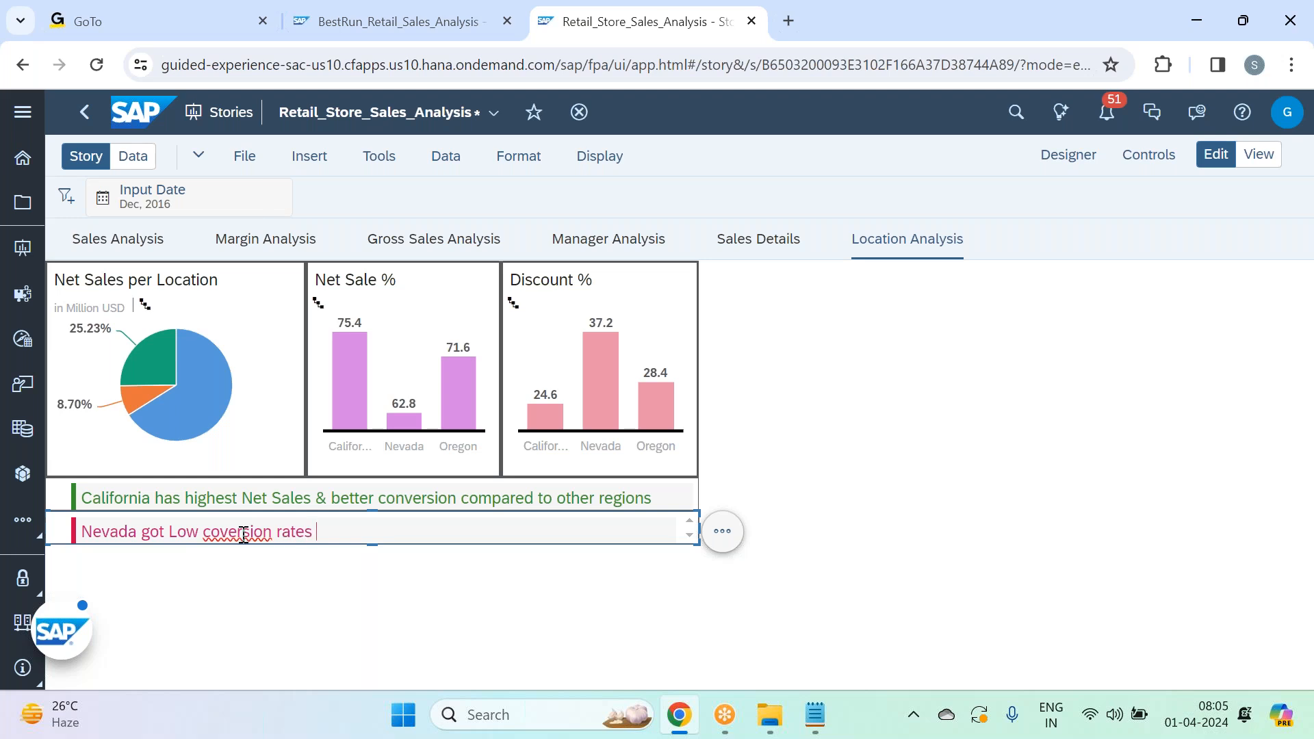
{"action": "right_click", "coordinate": [243, 534]}
{"action": "left_click", "coordinate": [225, 534]}
{"action": "type", "text": "n"}
{"action": "left_click", "coordinate": [343, 533]}
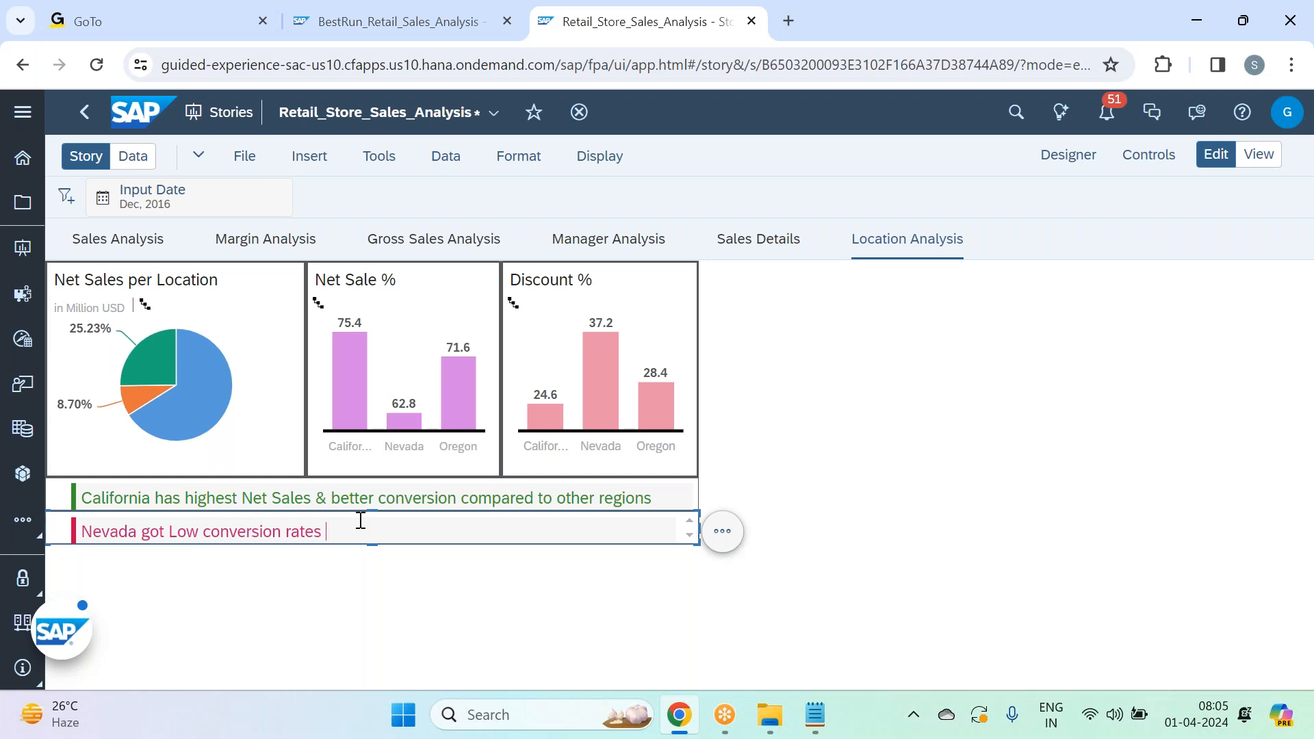
- Replace "conversion rates" in the Nevada comment so it reads "Nevada got Low Net Sale Conversion & highest Discount rate"
{"action": "key", "text": "BackSpace"}
{"action": "key", "text": "BackSpace"}
{"action": "key", "text": "BackSpace"}
{"action": "key", "text": "BackSpace"}
{"action": "key", "text": "BackSpace"}
{"action": "key", "text": "BackSpace"}
{"action": "key", "text": "BackSpace"}
{"action": "key", "text": "BackSpace"}
{"action": "key", "text": "BackSpace"}
{"action": "key", "text": "BackSpace"}
{"action": "key", "text": "BackSpace"}
{"action": "key", "text": "BackSpace"}
{"action": "key", "text": "BackSpace"}
{"action": "key", "text": "BackSpace"}
{"action": "key", "text": "BackSpace"}
{"action": "key", "text": "BackSpace"}
{"action": "key", "text": "BackSpace"}
{"action": "type", "text": "Net Sale"}
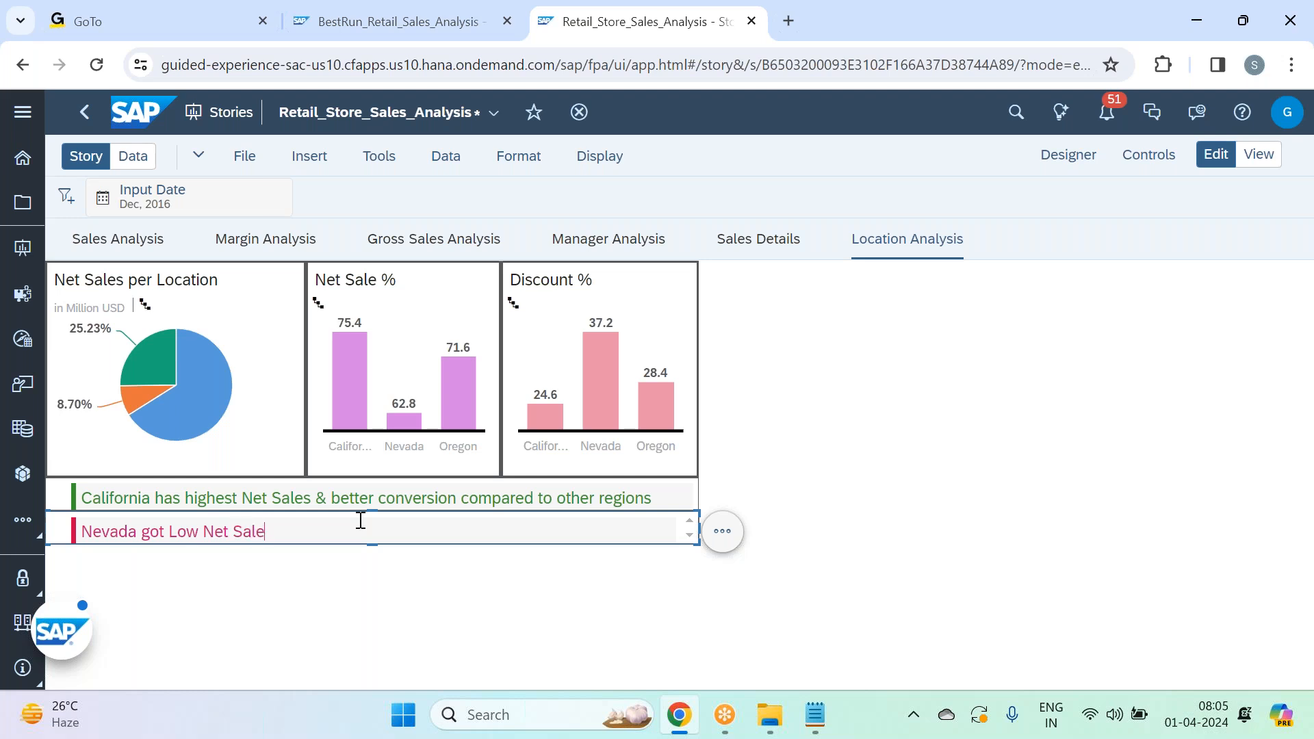
{"action": "type", "text": " Conversion & highest Discou"}
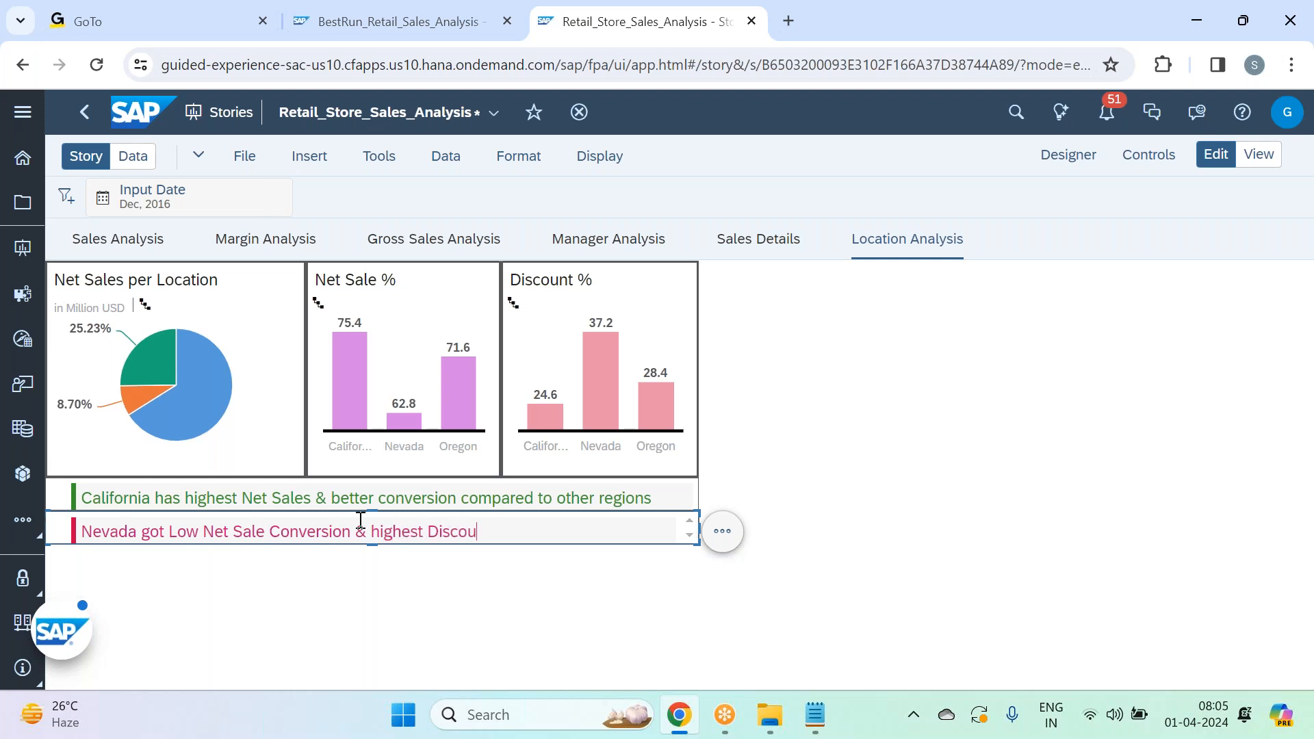
{"action": "type", "text": "nt rate"}
{"action": "left_click", "coordinate": [853, 425]}
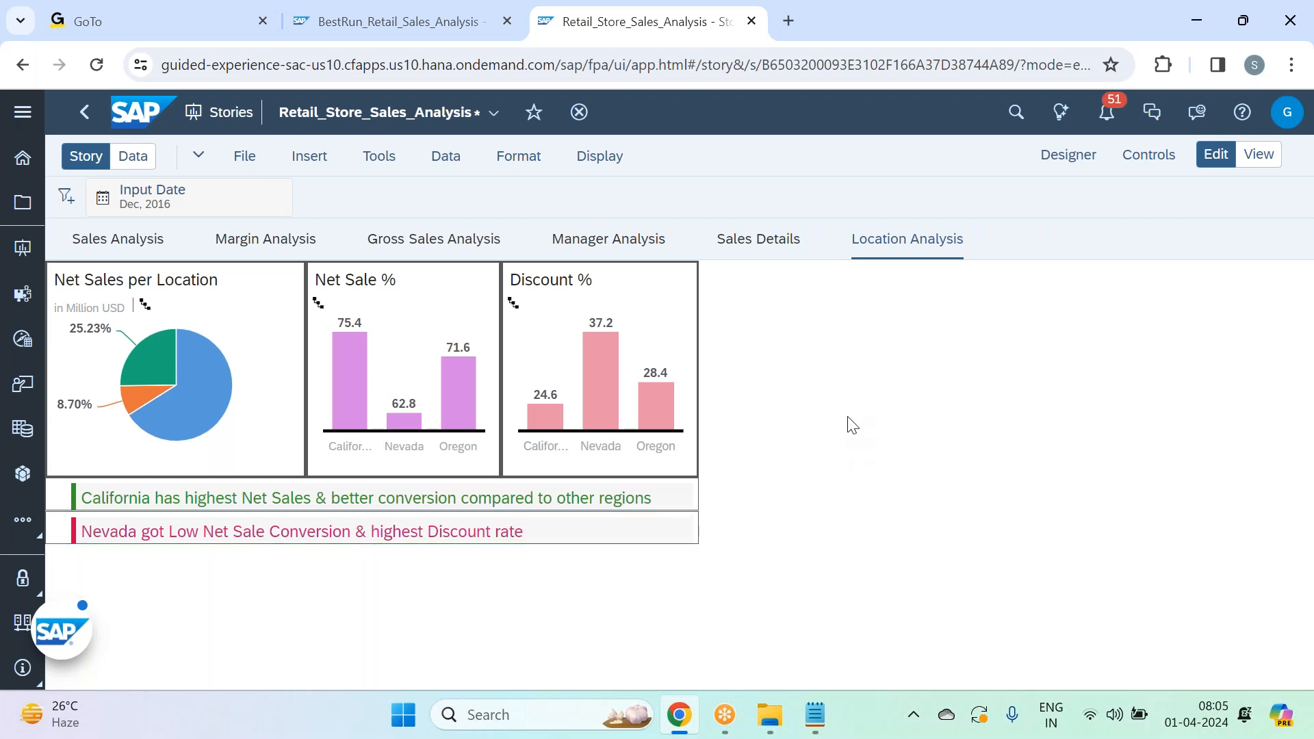
- Save the Retail_Store_Sales_Analysis story
{"action": "left_click", "coordinate": [244, 156]}
{"action": "mouse_move", "coordinate": [355, 226]}
{"action": "left_click", "coordinate": [434, 218]}
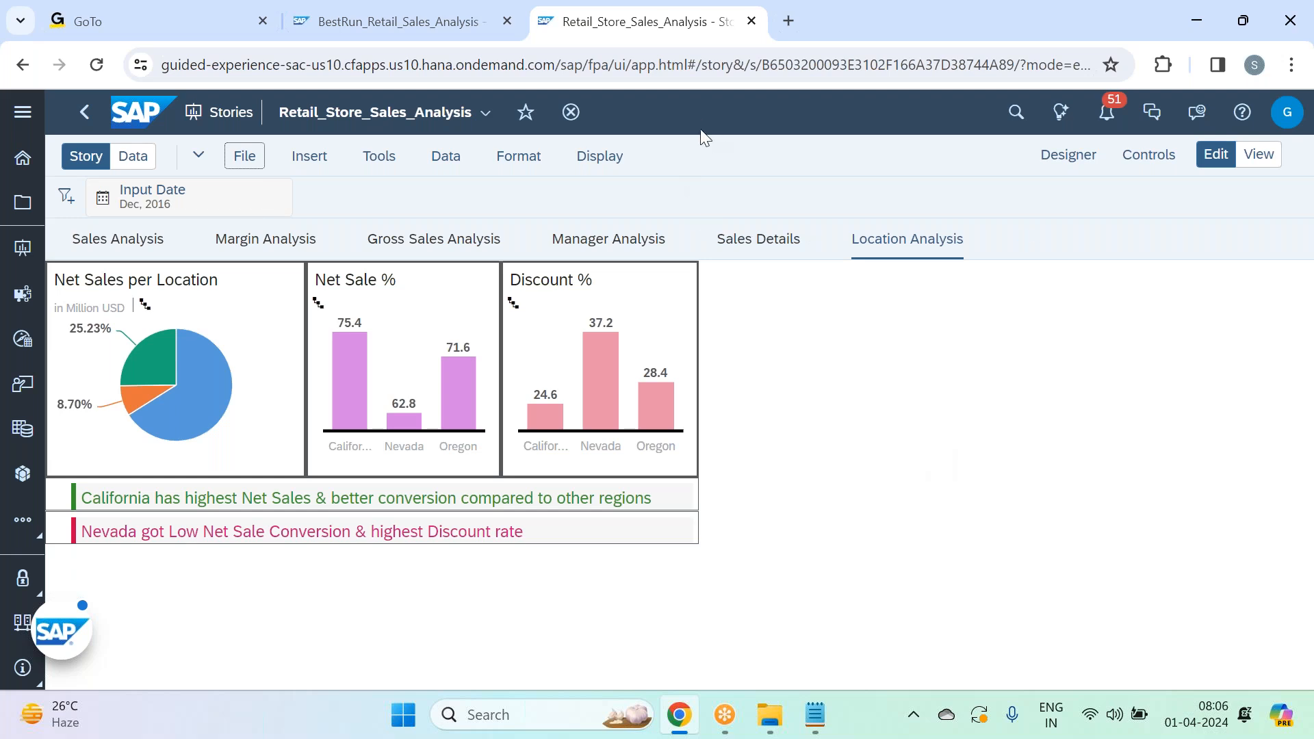
- Switch to Notepad to check the Session 7 topic list, and return to the story in the browser
{"action": "left_click", "coordinate": [831, 712]}
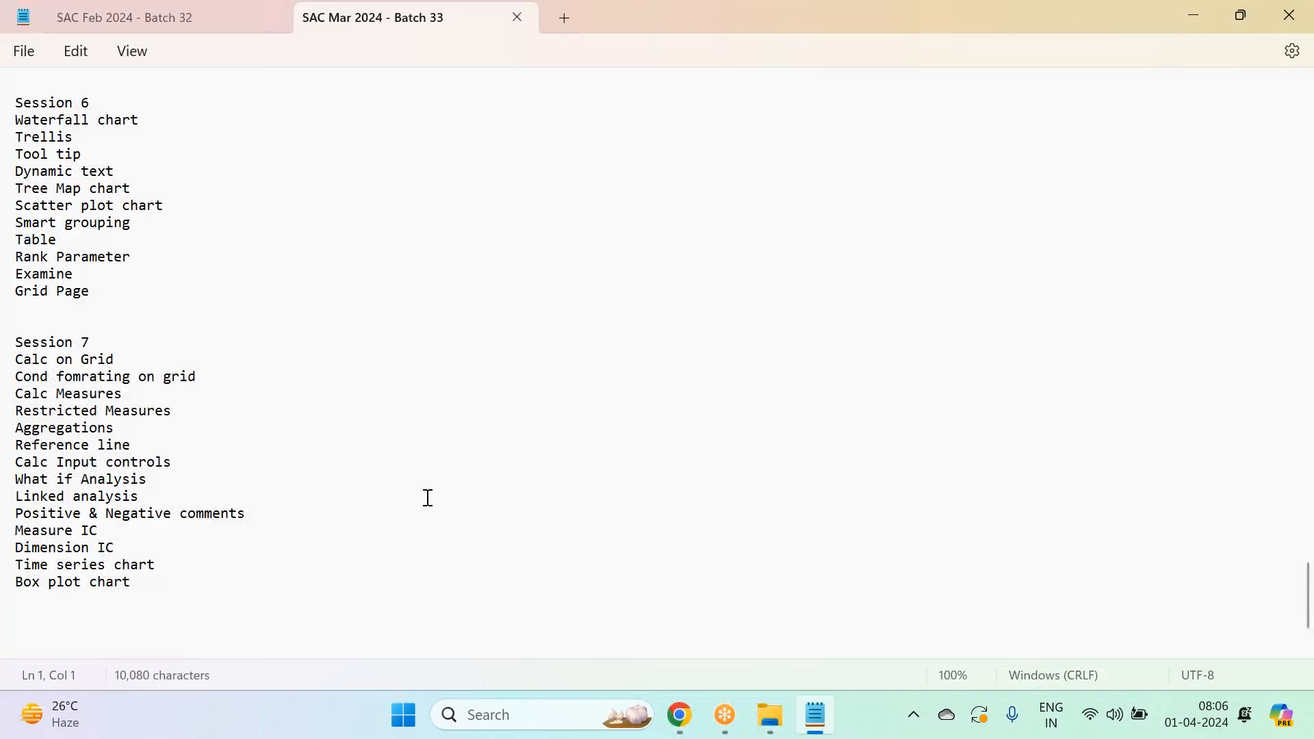
{"action": "left_click", "coordinate": [208, 414]}
{"action": "key", "text": "alt+Tab"}
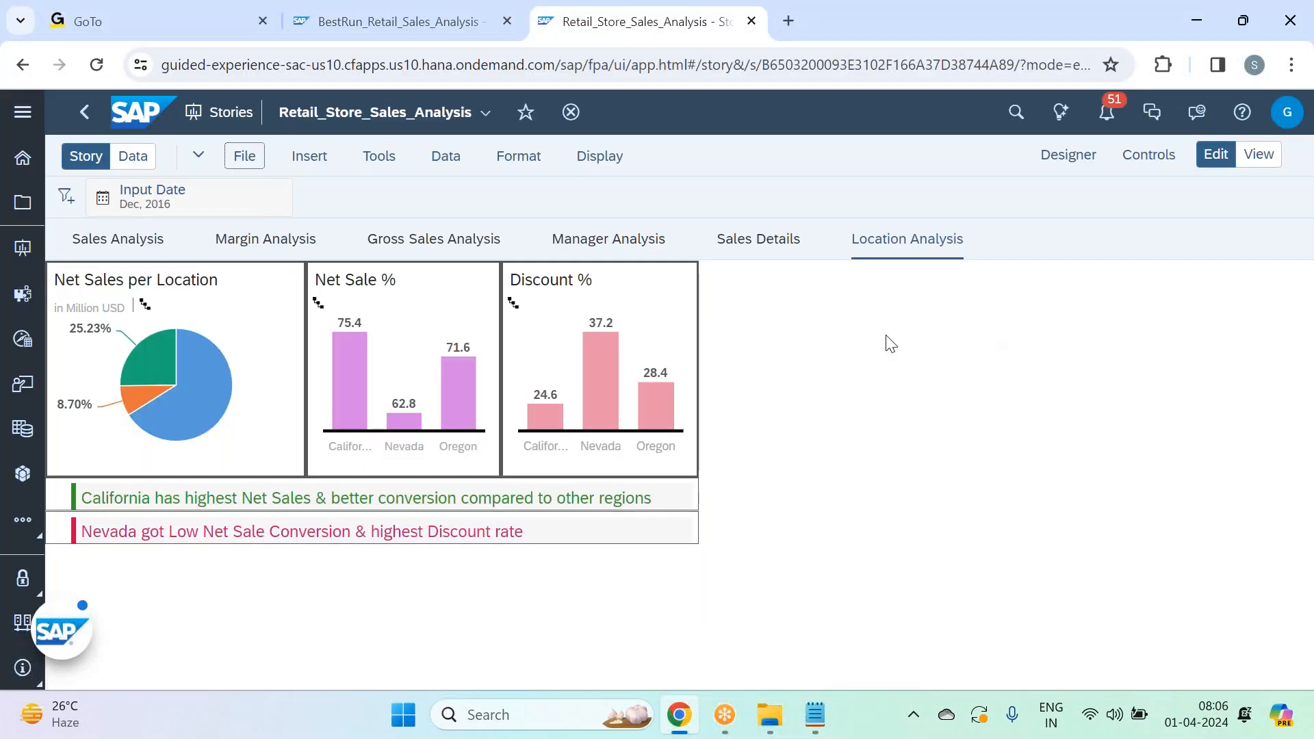
- Insert a new chart beside the Discount % chart and shrink it to end level with the Nevada comment
{"action": "left_click", "coordinate": [307, 156]}
{"action": "left_click", "coordinate": [373, 181]}
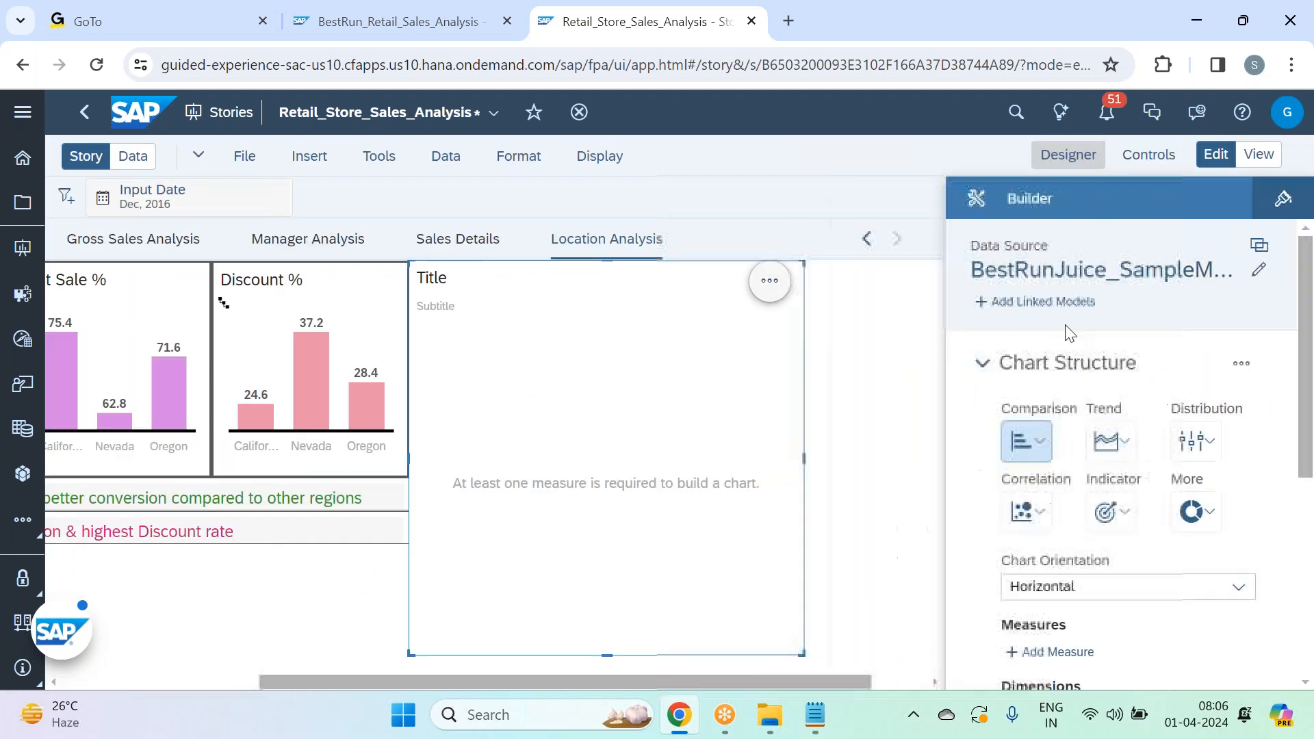
{"action": "left_click", "coordinate": [1069, 156]}
{"action": "left_click_drag", "start_coordinate": [1093, 653], "coordinate": [1033, 545]}
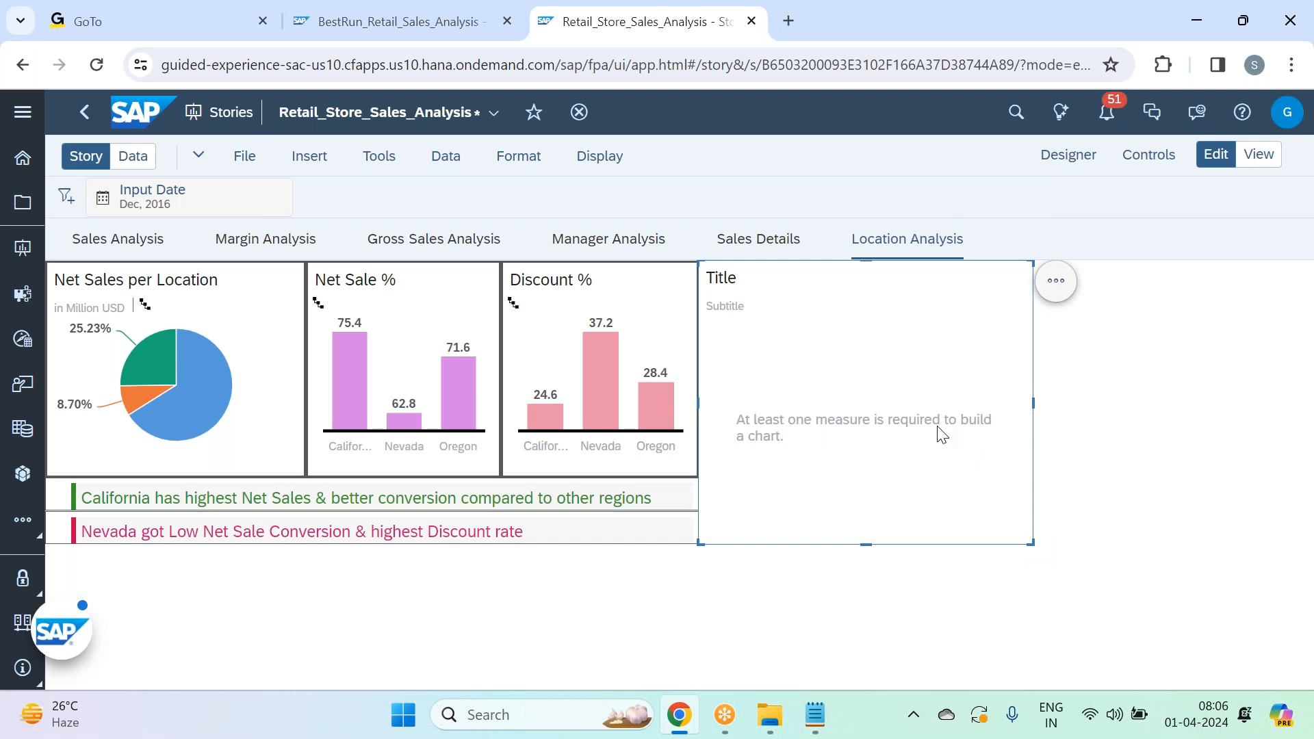
- Add the Net Sales calculation as the measure of the new empty chart
{"action": "left_click", "coordinate": [1085, 155]}
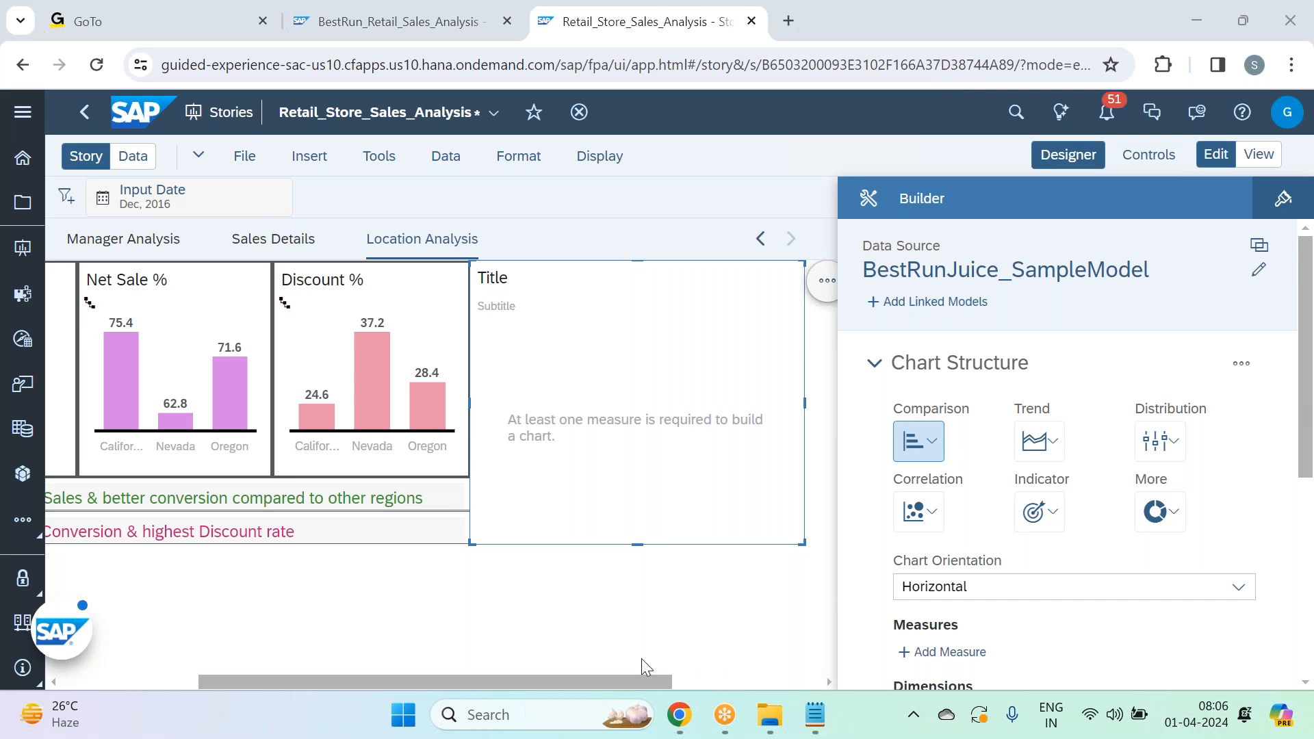
{"action": "left_click_drag", "start_coordinate": [610, 680], "coordinate": [467, 682]}
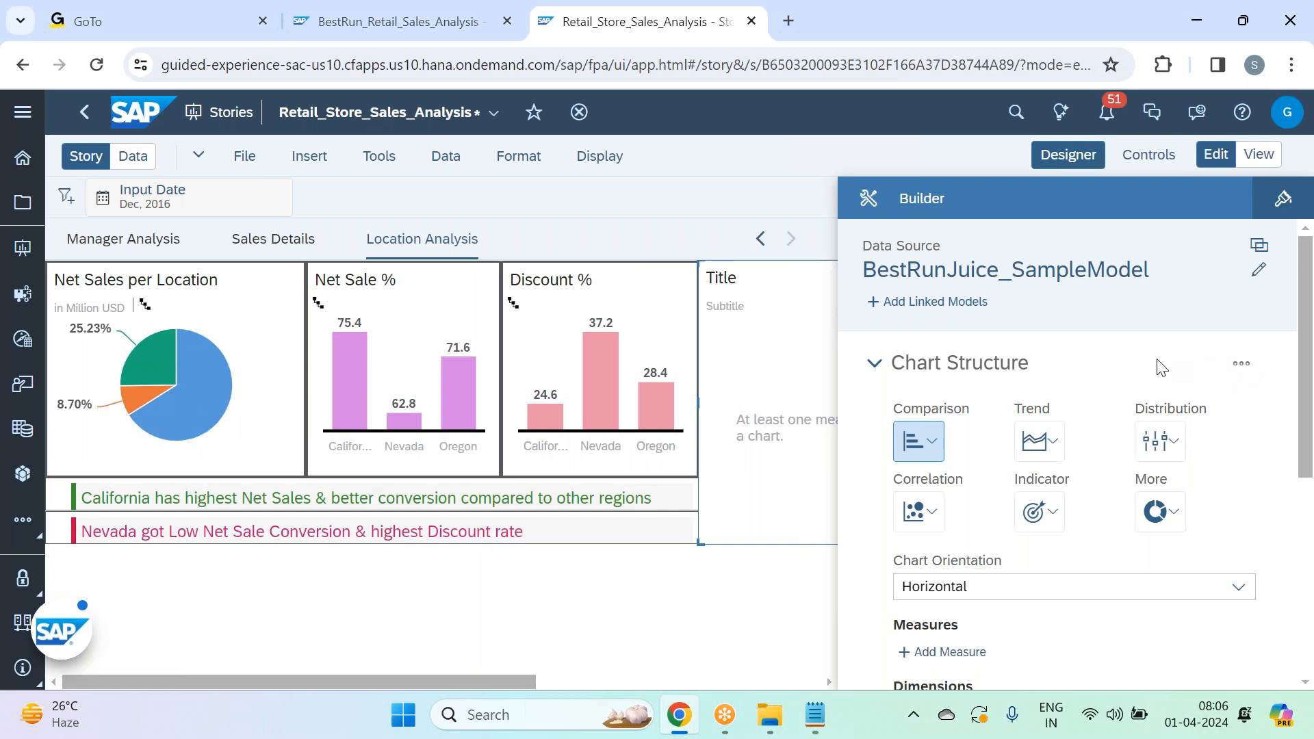
{"action": "scroll", "coordinate": [1158, 361], "scroll_direction": "down", "scroll_amount": 2}
{"action": "scroll", "coordinate": [1157, 359], "scroll_direction": "down", "scroll_amount": 4}
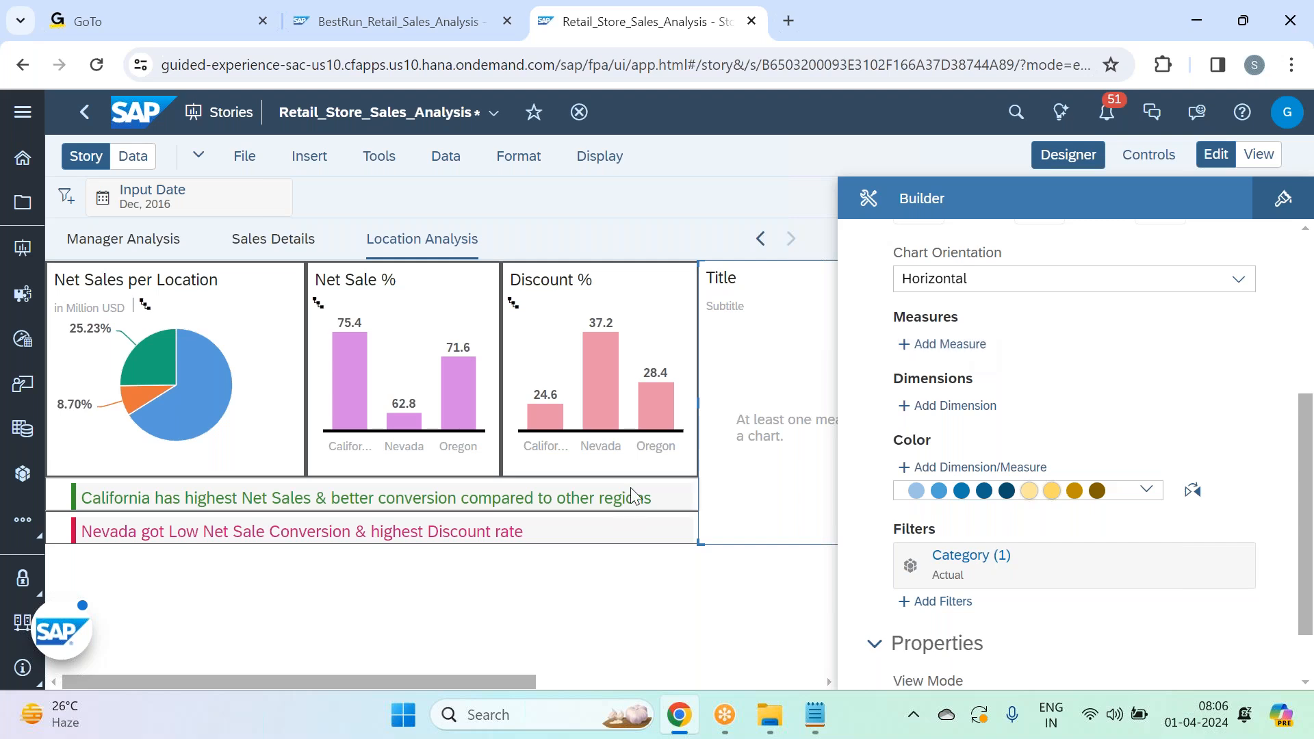
{"action": "mouse_move", "coordinate": [471, 354]}
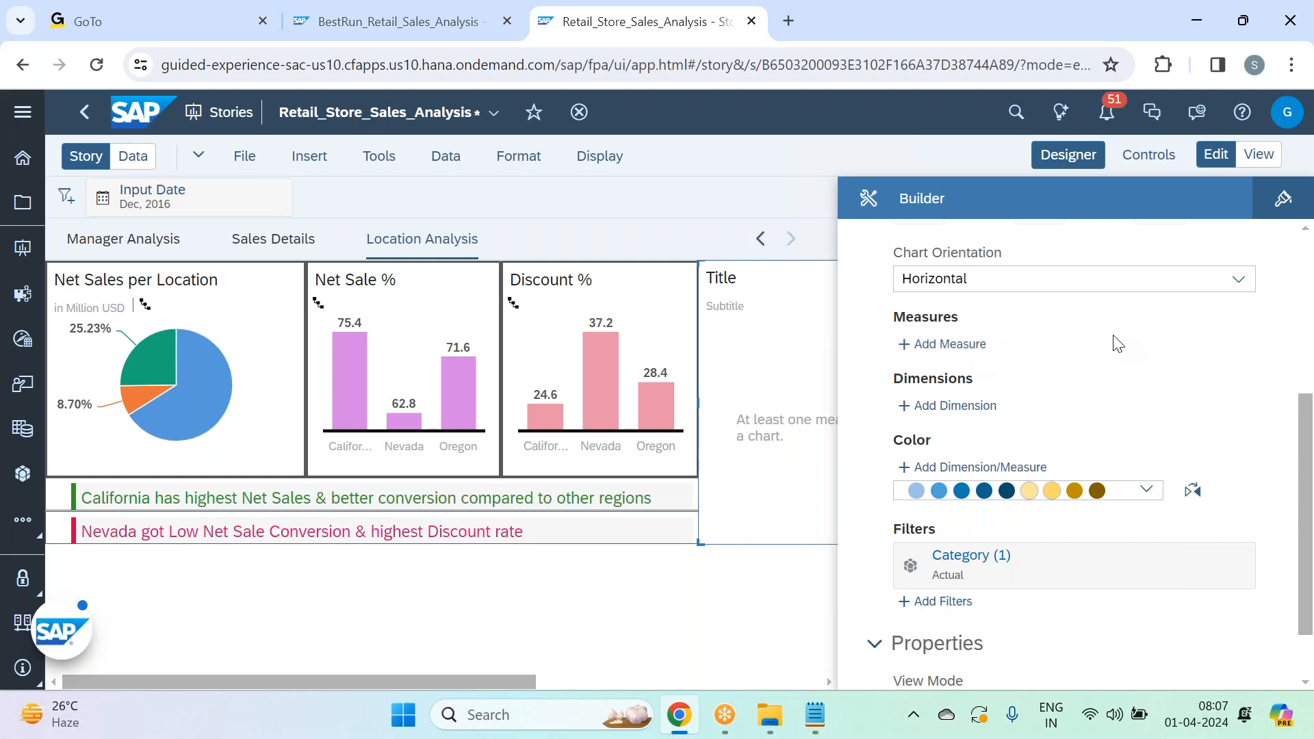
{"action": "scroll", "coordinate": [1117, 343], "scroll_direction": "up", "scroll_amount": 2}
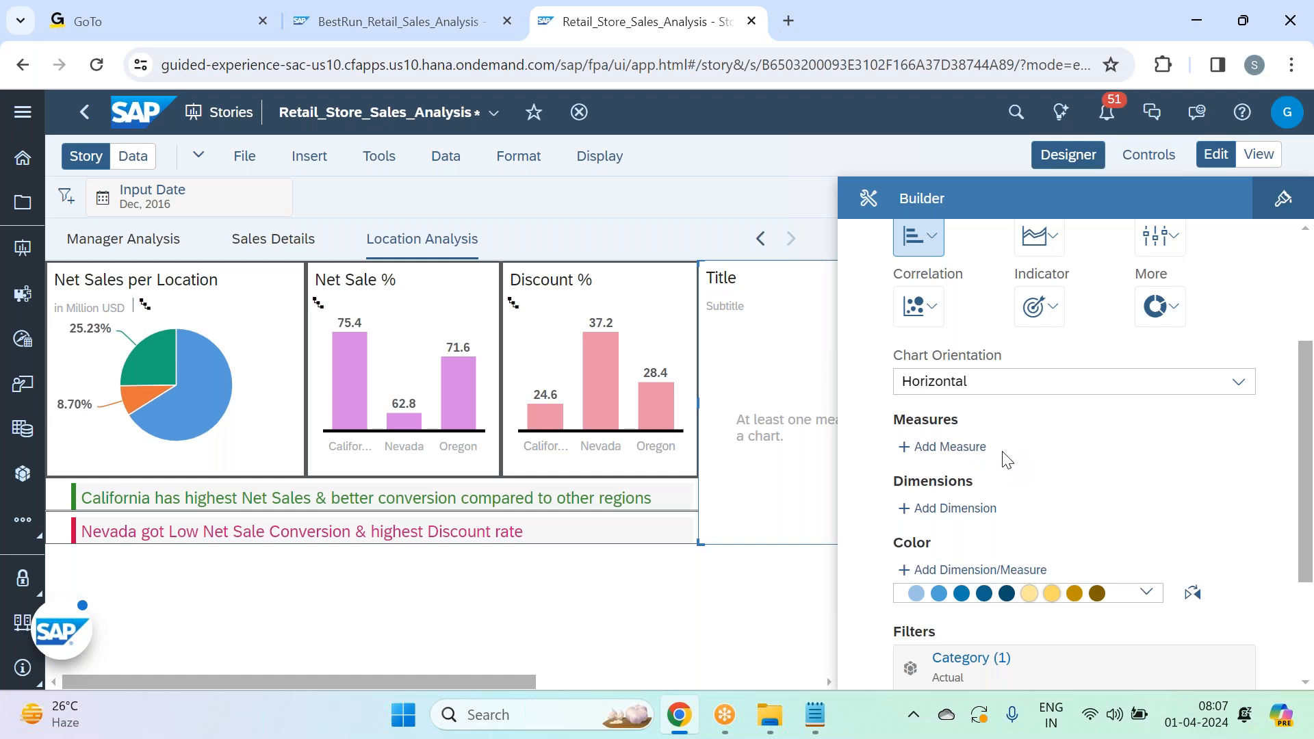
{"action": "left_click", "coordinate": [959, 456]}
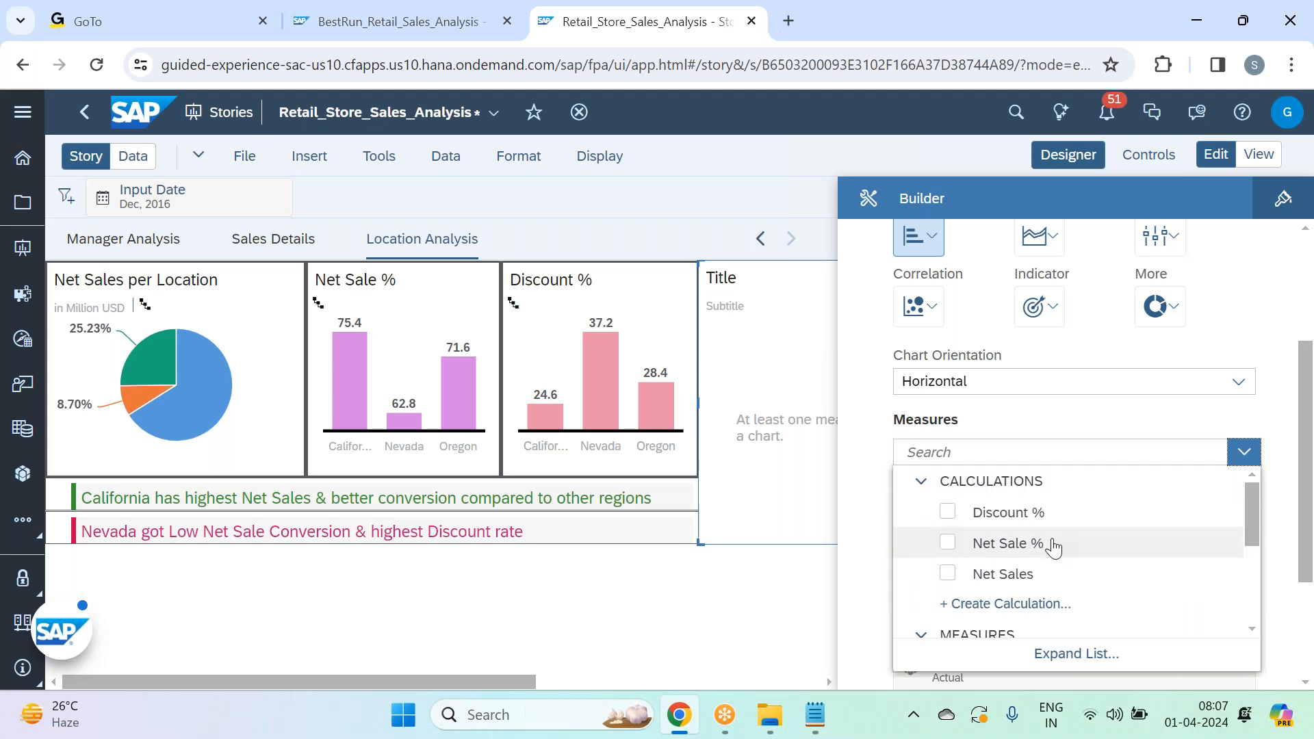
{"action": "scroll", "coordinate": [1053, 546], "scroll_direction": "down", "scroll_amount": 2}
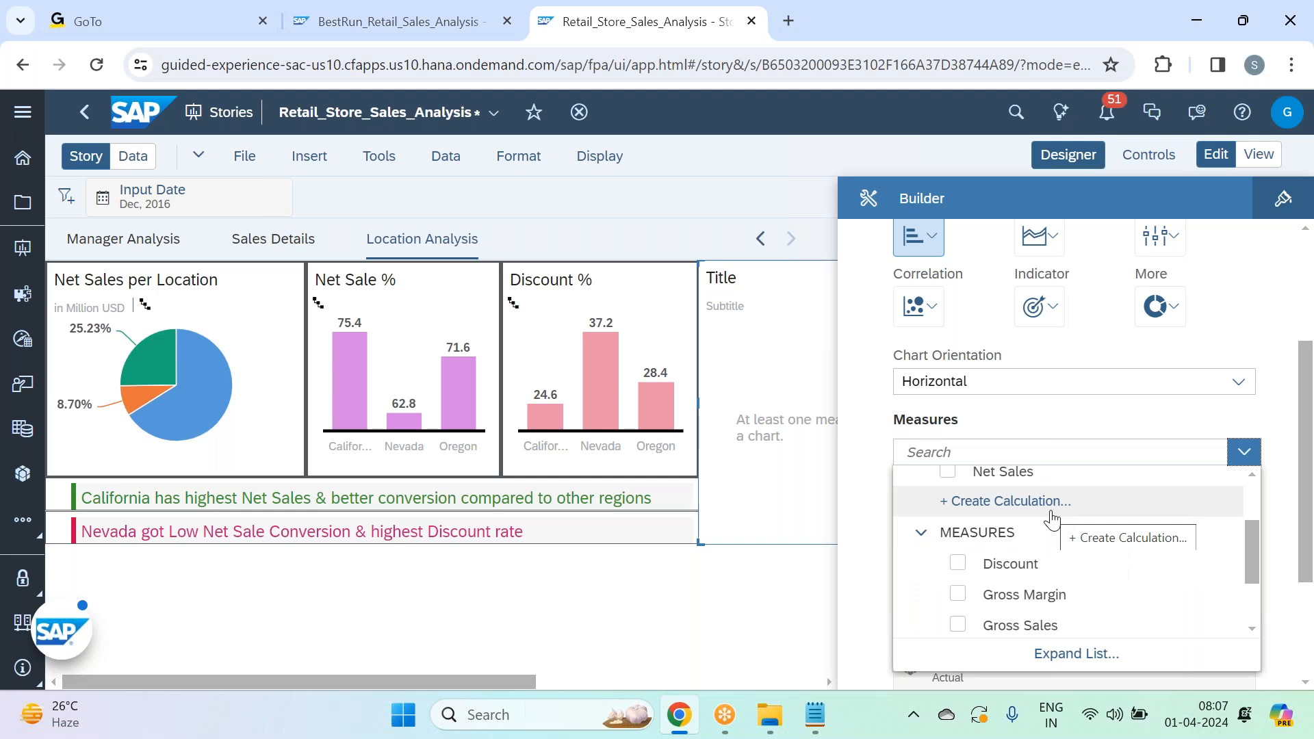
{"action": "left_click", "coordinate": [1018, 479]}
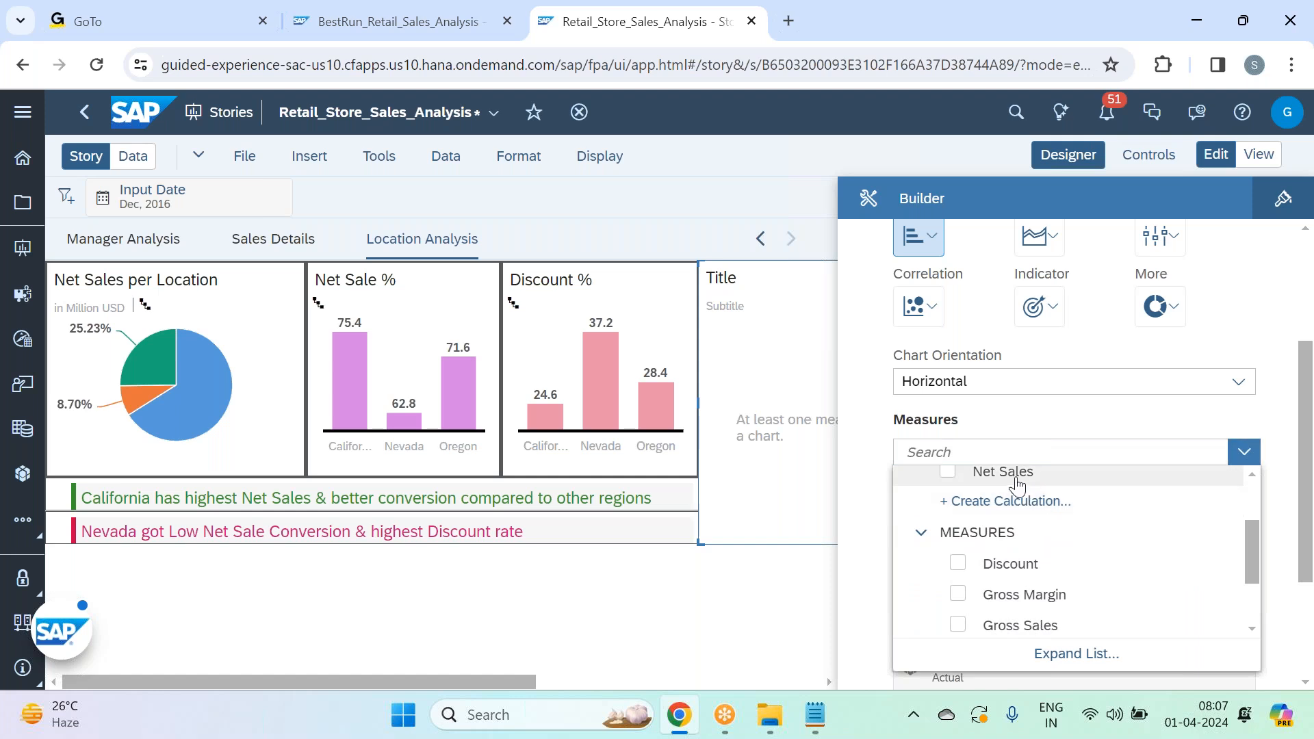
{"action": "left_click", "coordinate": [1059, 422]}
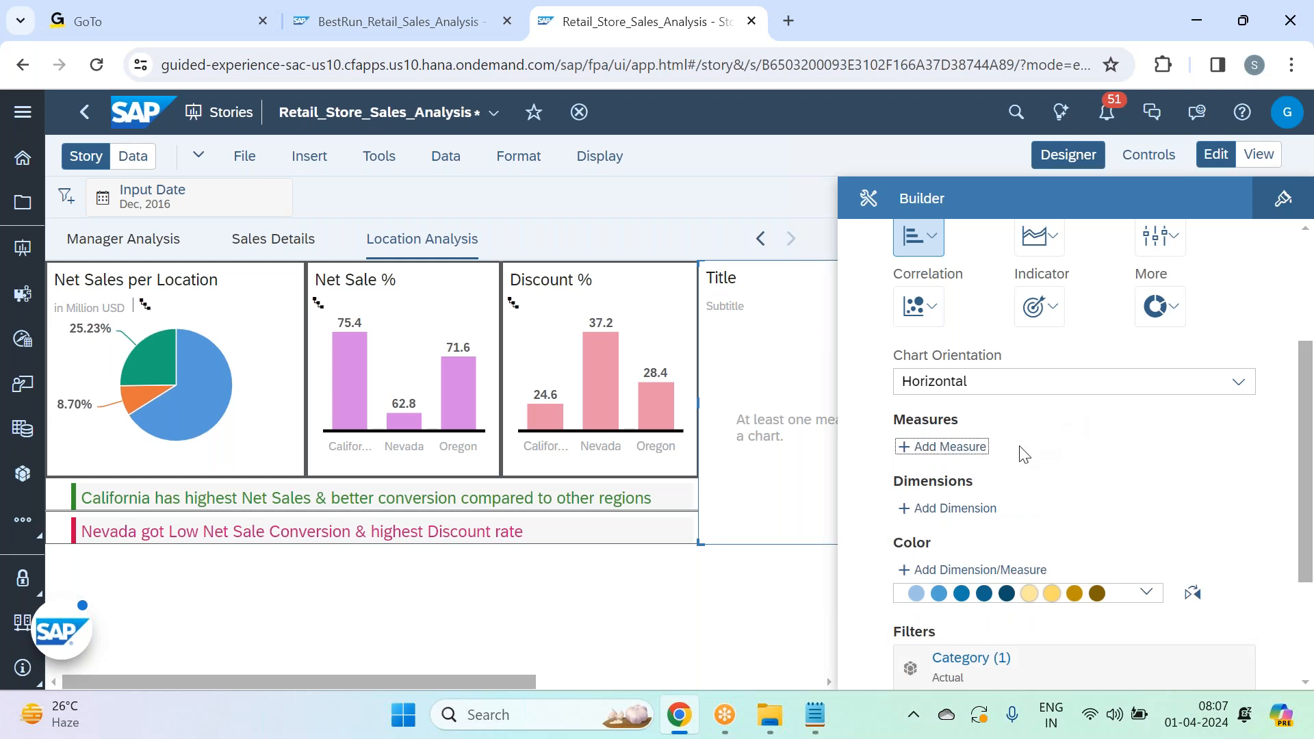
- Set the new Net Sales chart's orientation to Vertical
{"action": "left_click", "coordinate": [946, 477]}
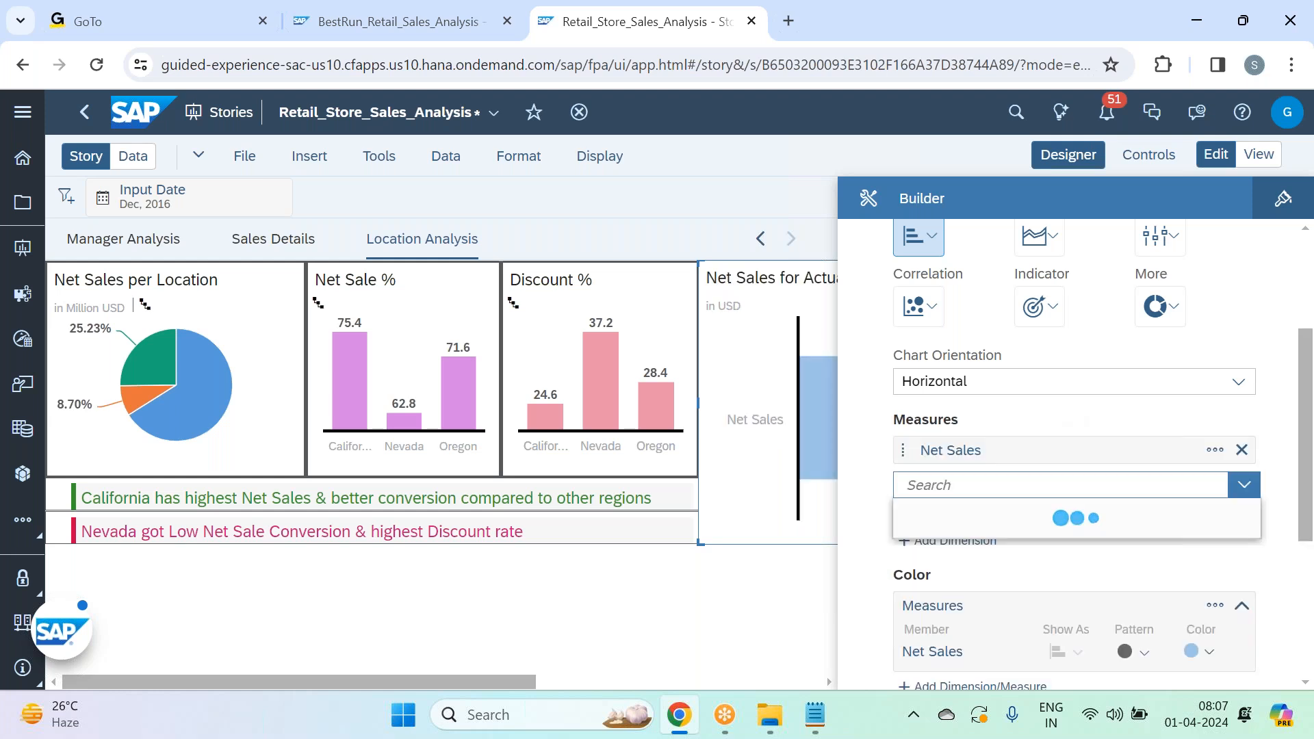
{"action": "left_click", "coordinate": [1243, 386]}
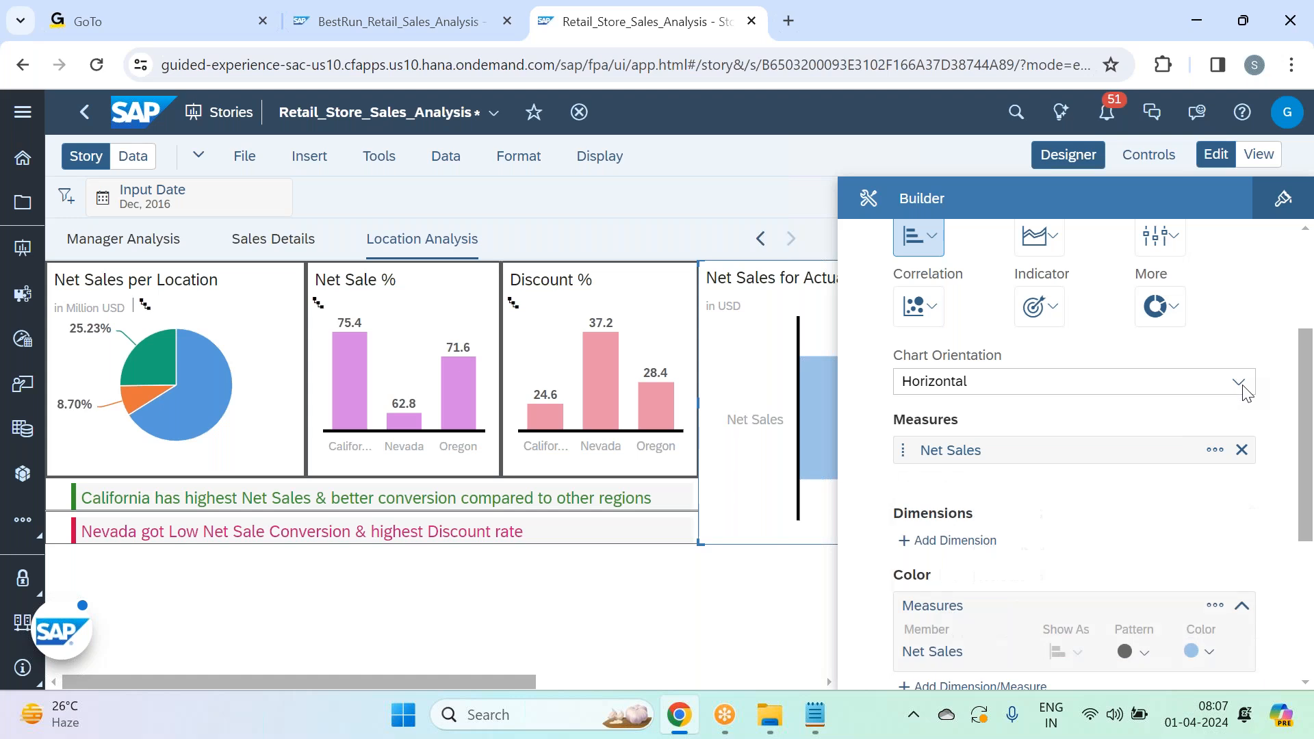
{"action": "left_click", "coordinate": [1243, 388]}
{"action": "left_click", "coordinate": [1120, 414]}
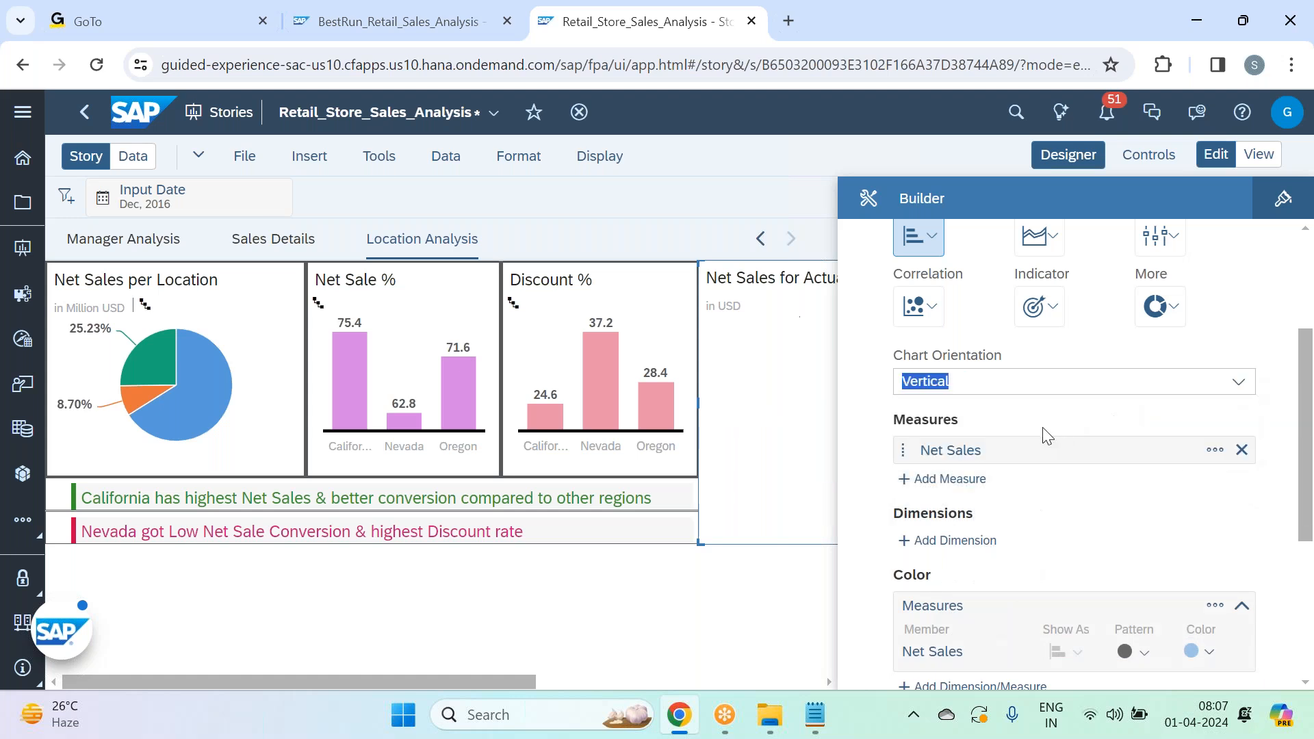
- Create a new calculation for the chart of type Restricted Measure and name it "Net Sales by Prod"
{"action": "left_click", "coordinate": [975, 480]}
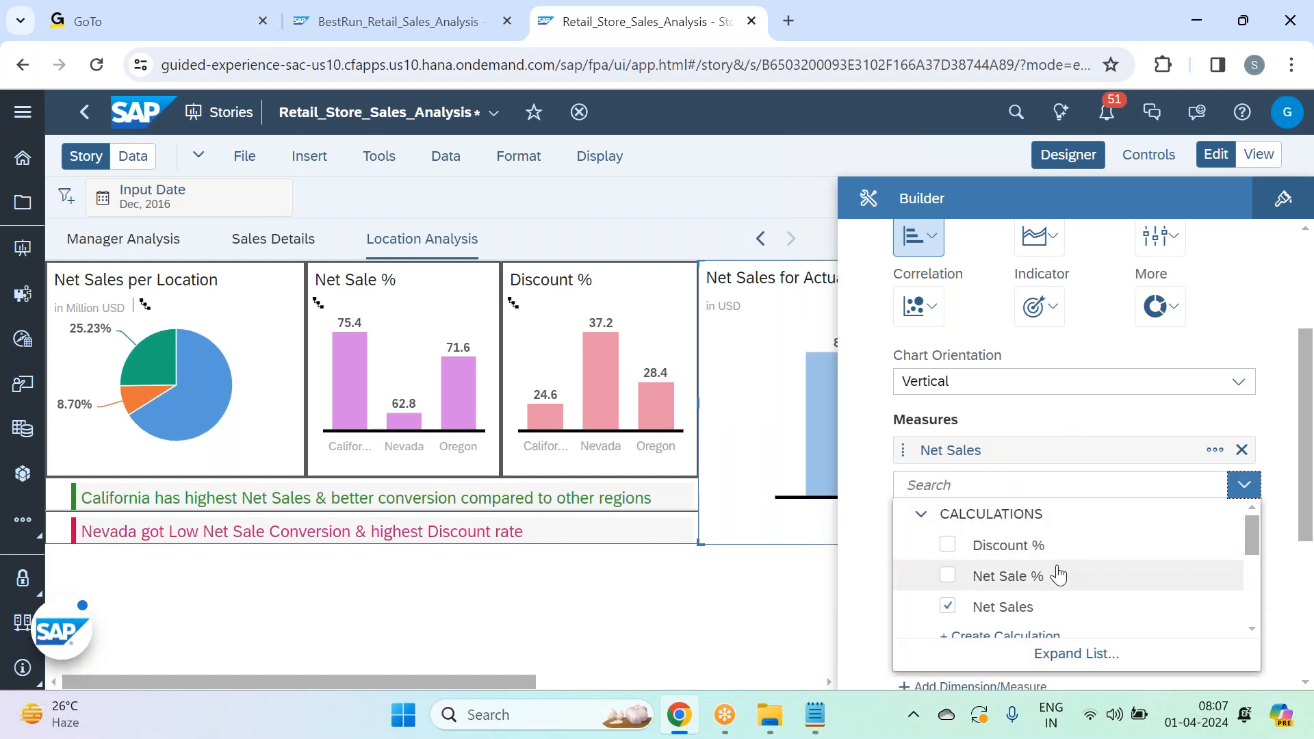
{"action": "scroll", "coordinate": [1054, 570], "scroll_direction": "down", "scroll_amount": 1}
{"action": "left_click", "coordinate": [1023, 541]}
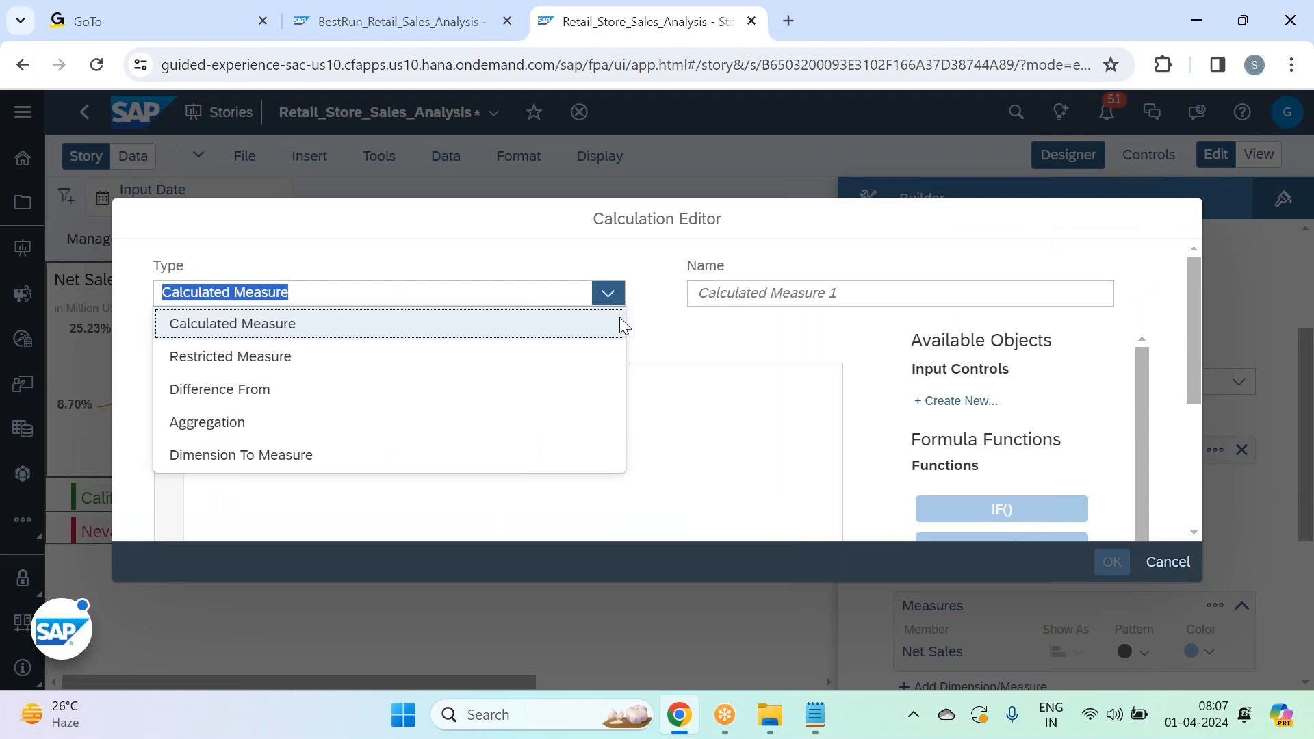
{"action": "left_click", "coordinate": [523, 336]}
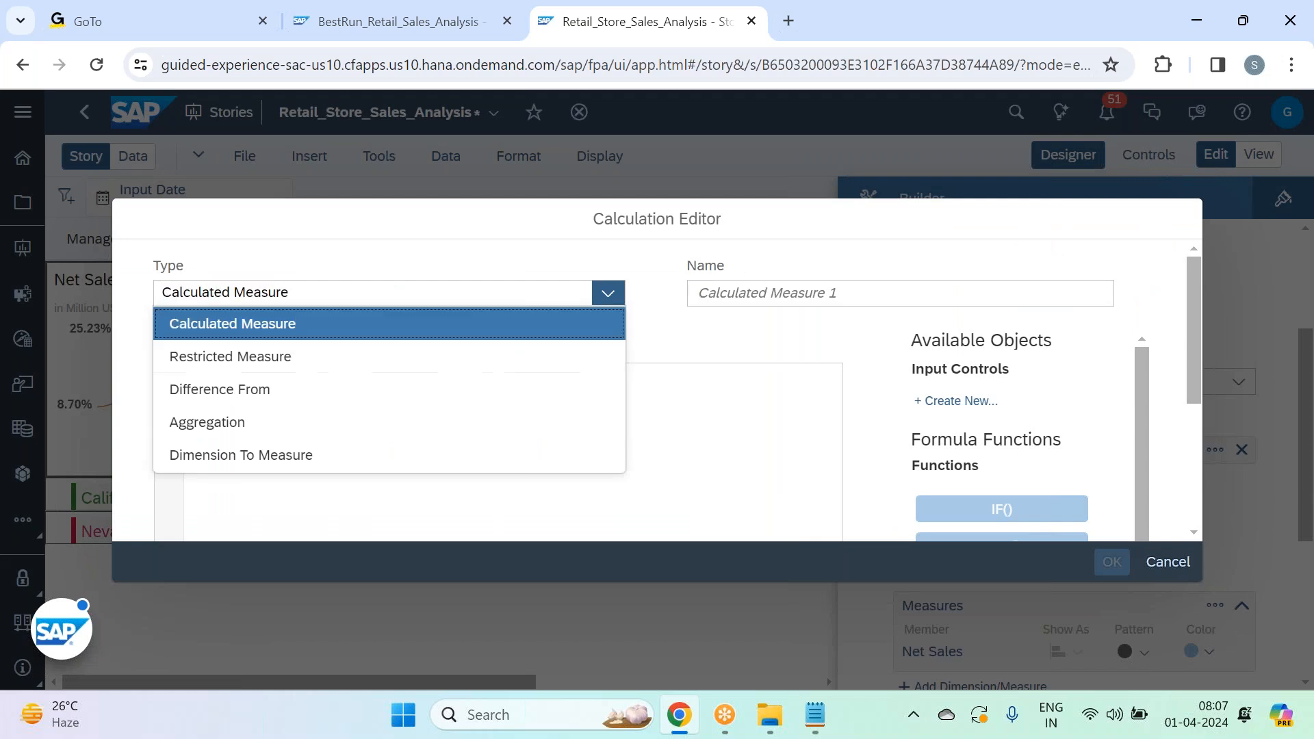
{"action": "left_click", "coordinate": [607, 295]}
{"action": "left_click", "coordinate": [546, 358]}
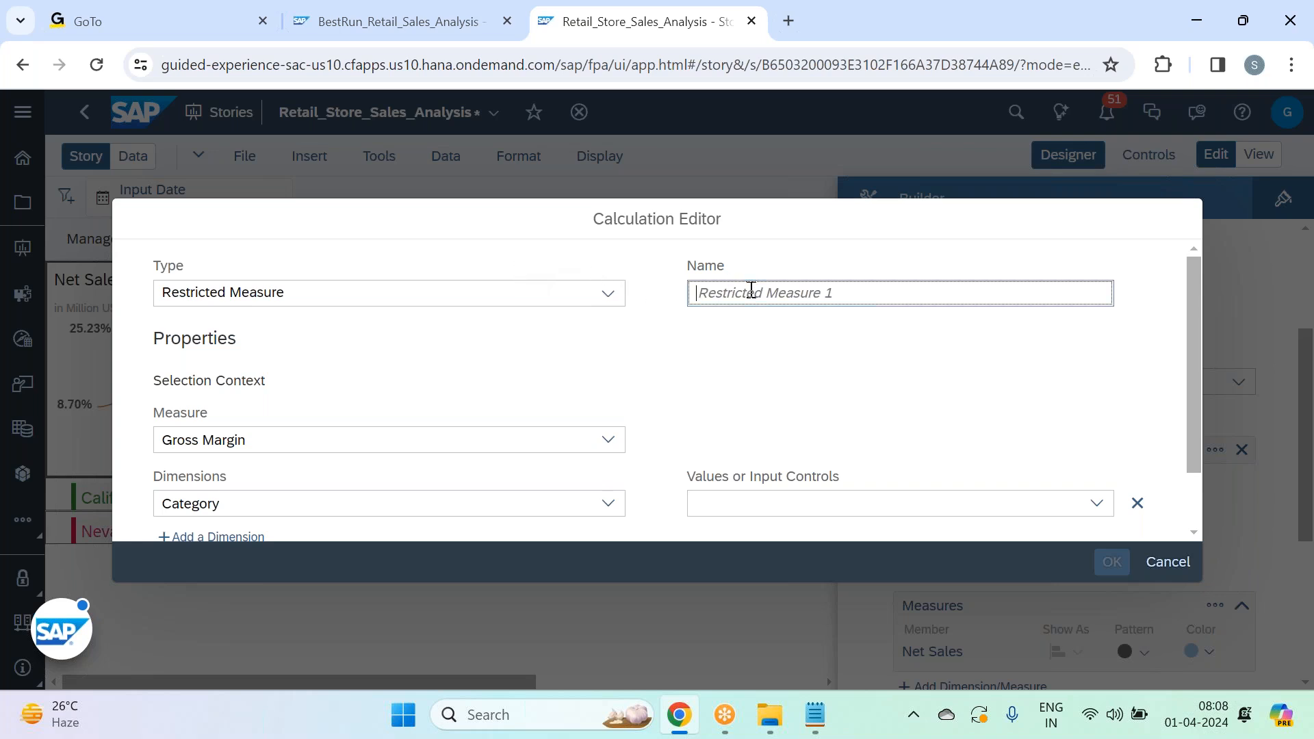
{"action": "type", "text": "Net Sales by Prod"}
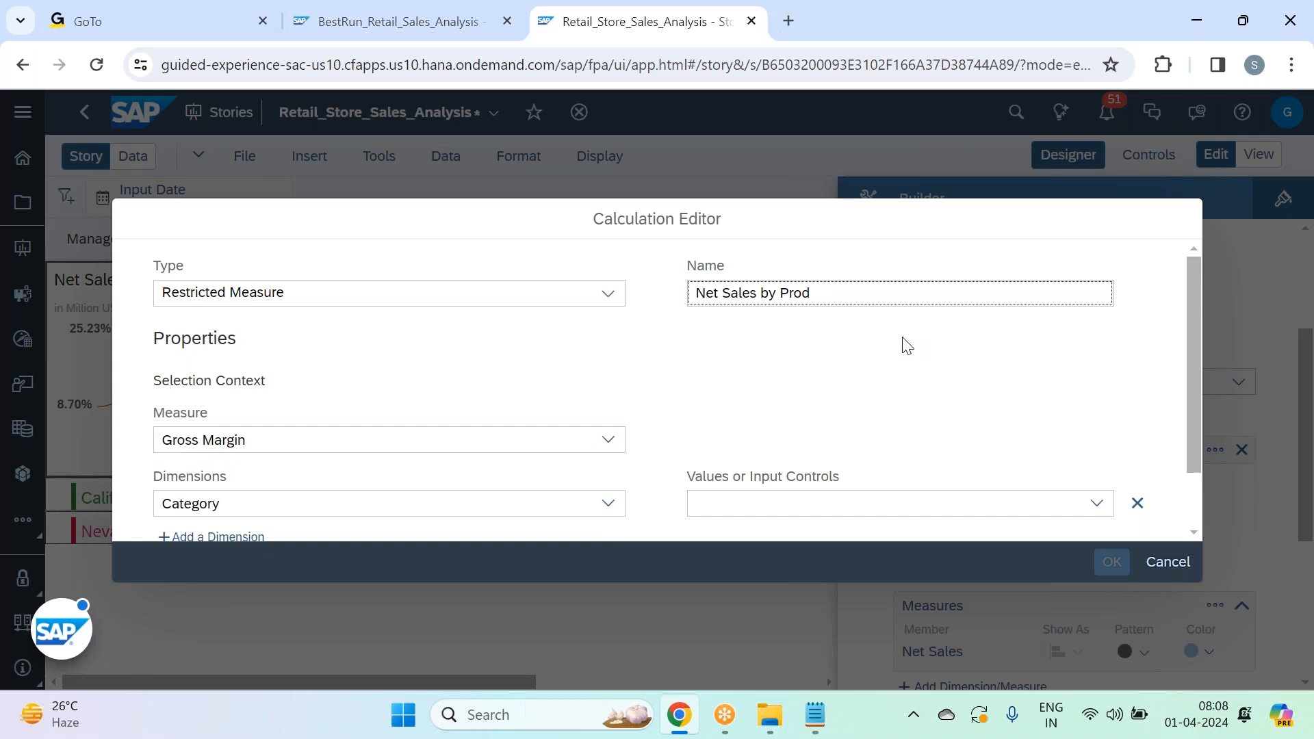
- Base the restricted measure on Net Sales and set its dimension to Product
{"action": "scroll", "coordinate": [545, 374], "scroll_direction": "down", "scroll_amount": 1}
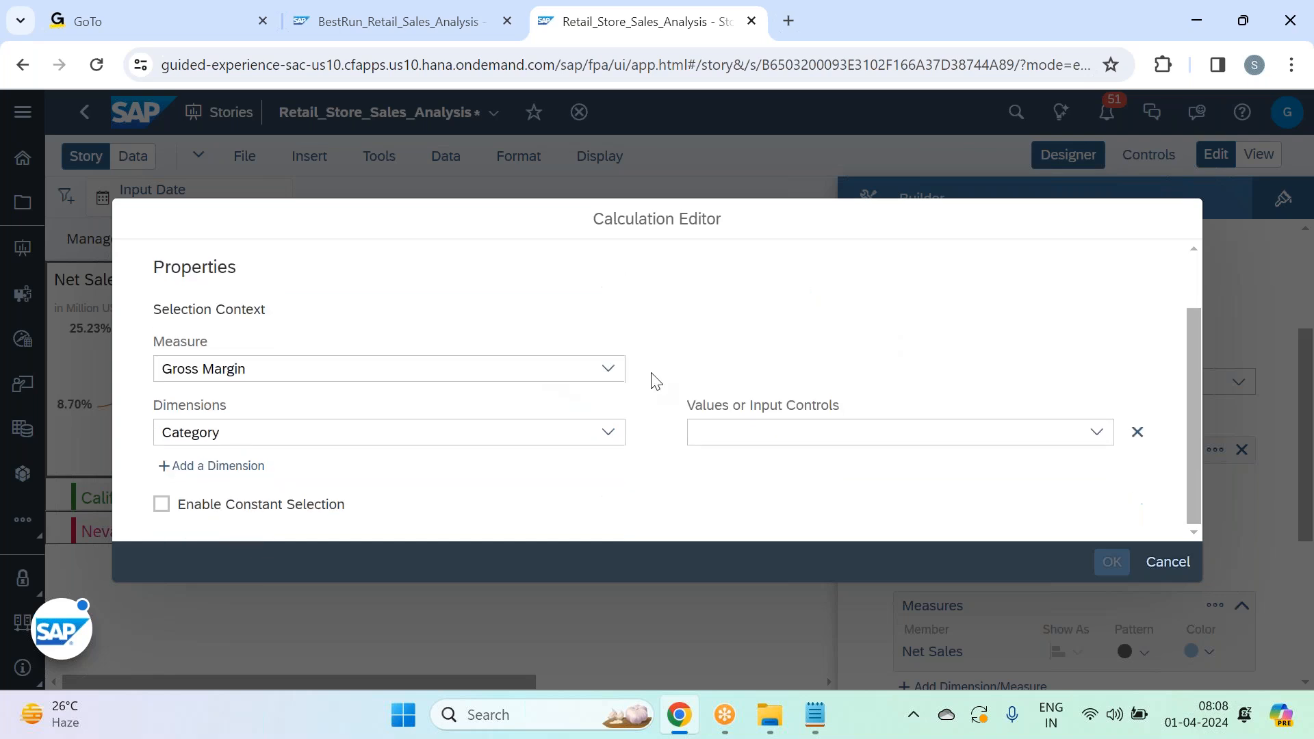
{"action": "left_click", "coordinate": [608, 368]}
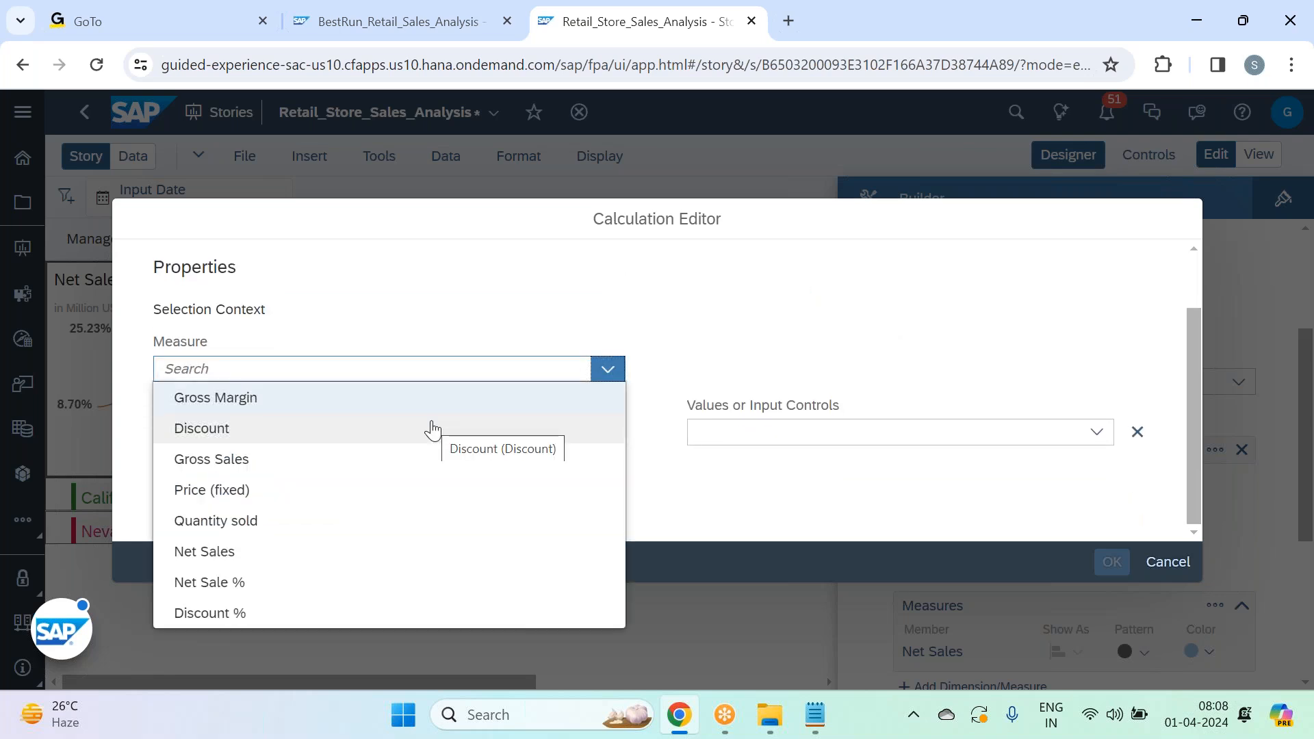
{"action": "left_click", "coordinate": [565, 551]}
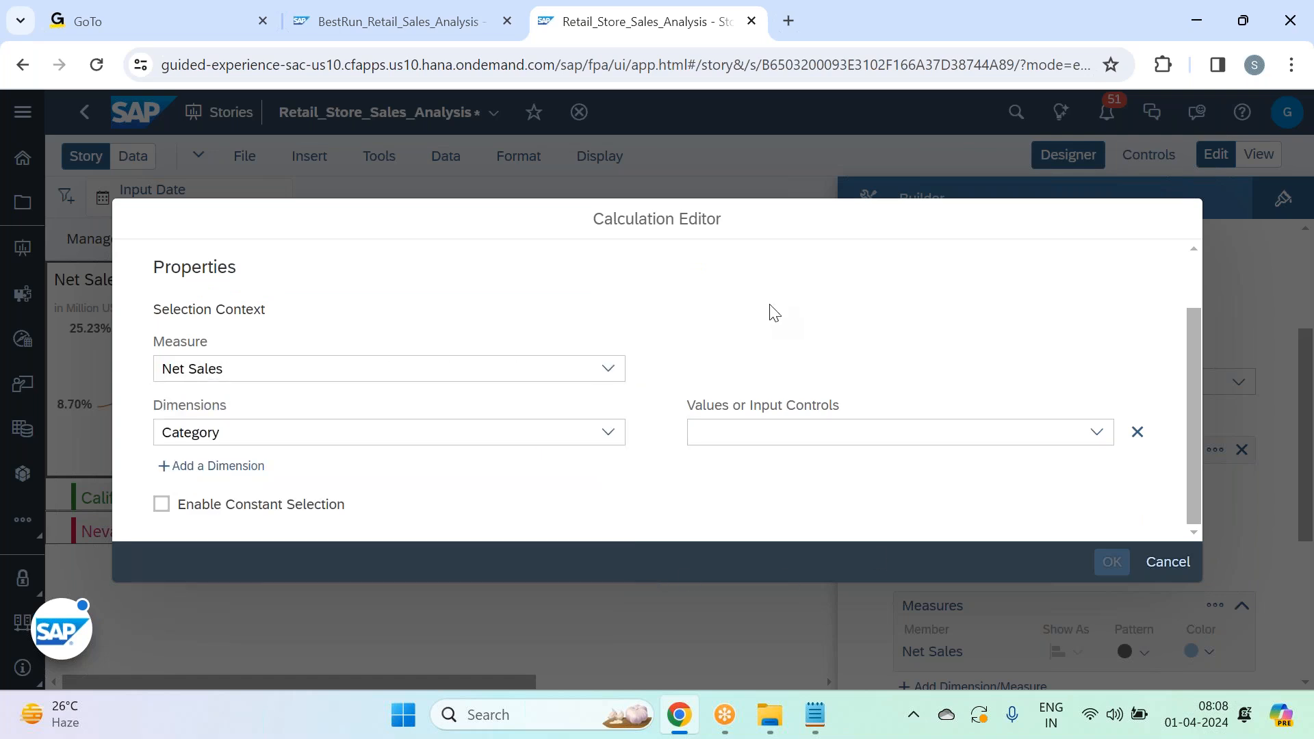
{"action": "scroll", "coordinate": [774, 312], "scroll_direction": "up", "scroll_amount": 1}
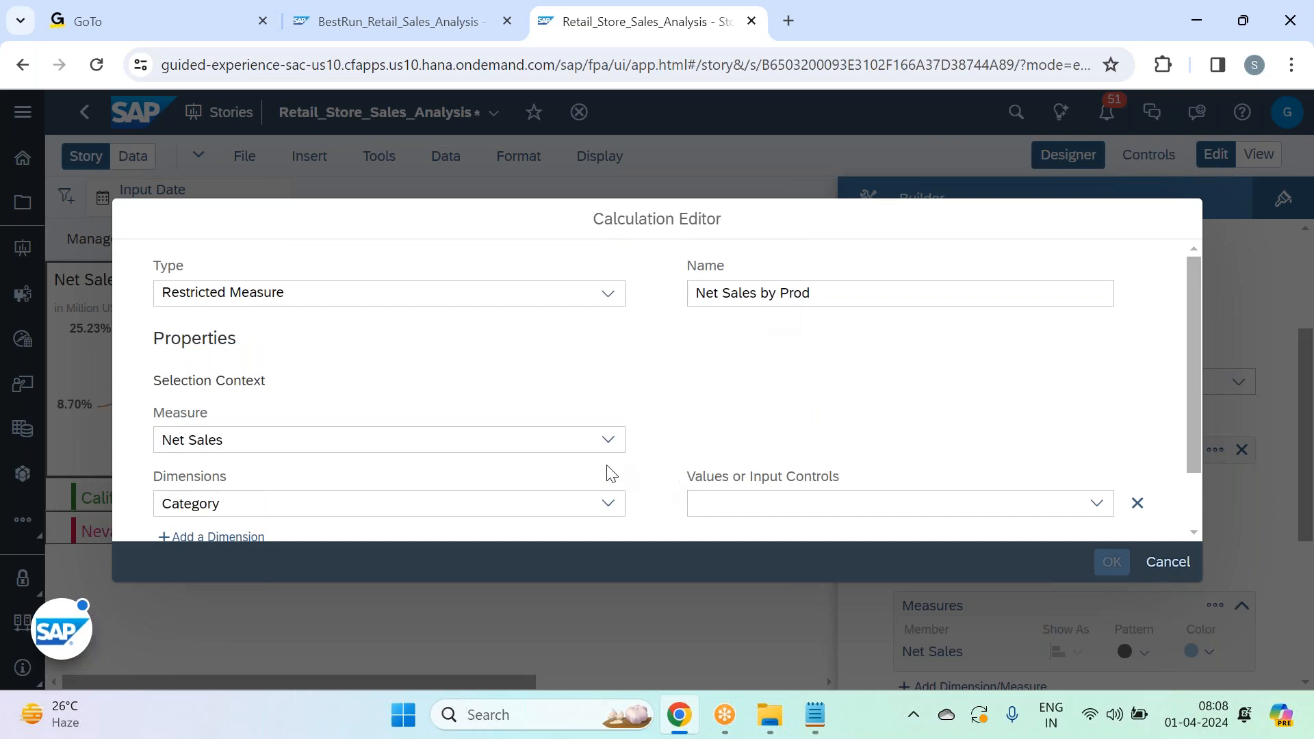
{"action": "scroll", "coordinate": [607, 473], "scroll_direction": "down", "scroll_amount": 1}
{"action": "left_click", "coordinate": [608, 433]}
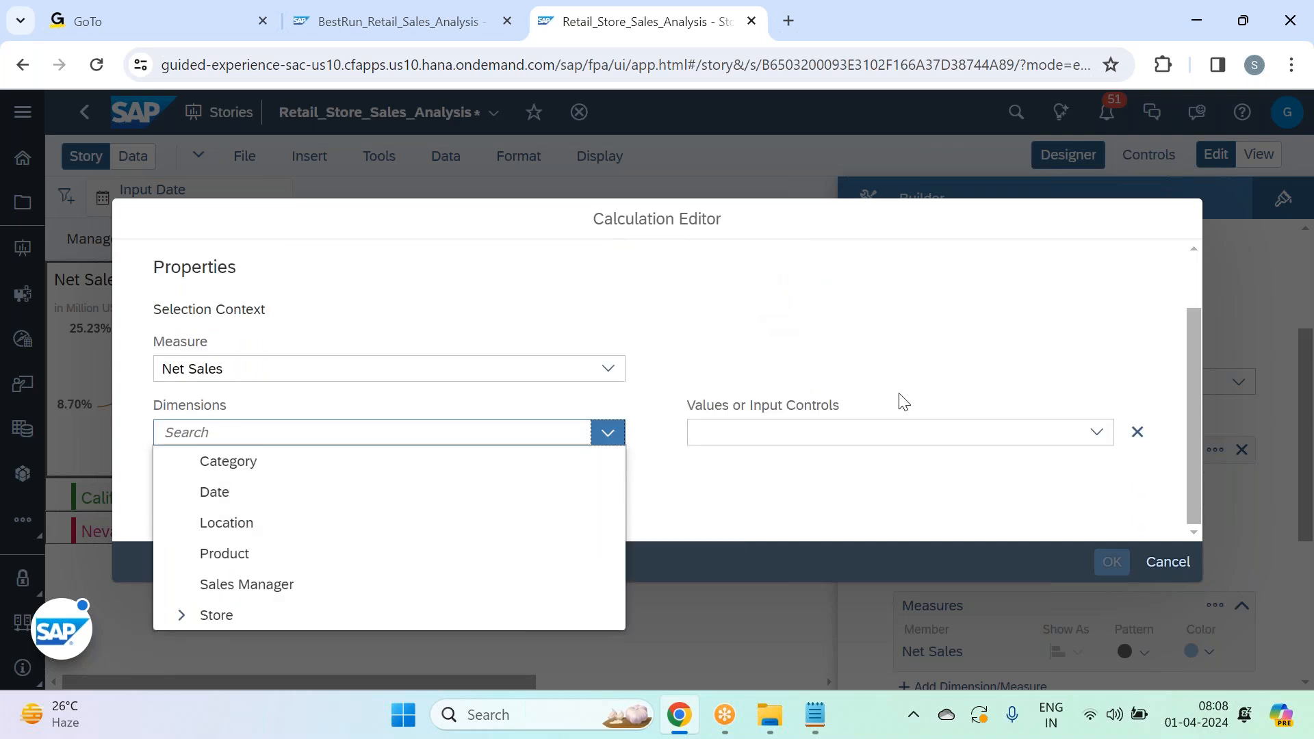
{"action": "left_click", "coordinate": [467, 561]}
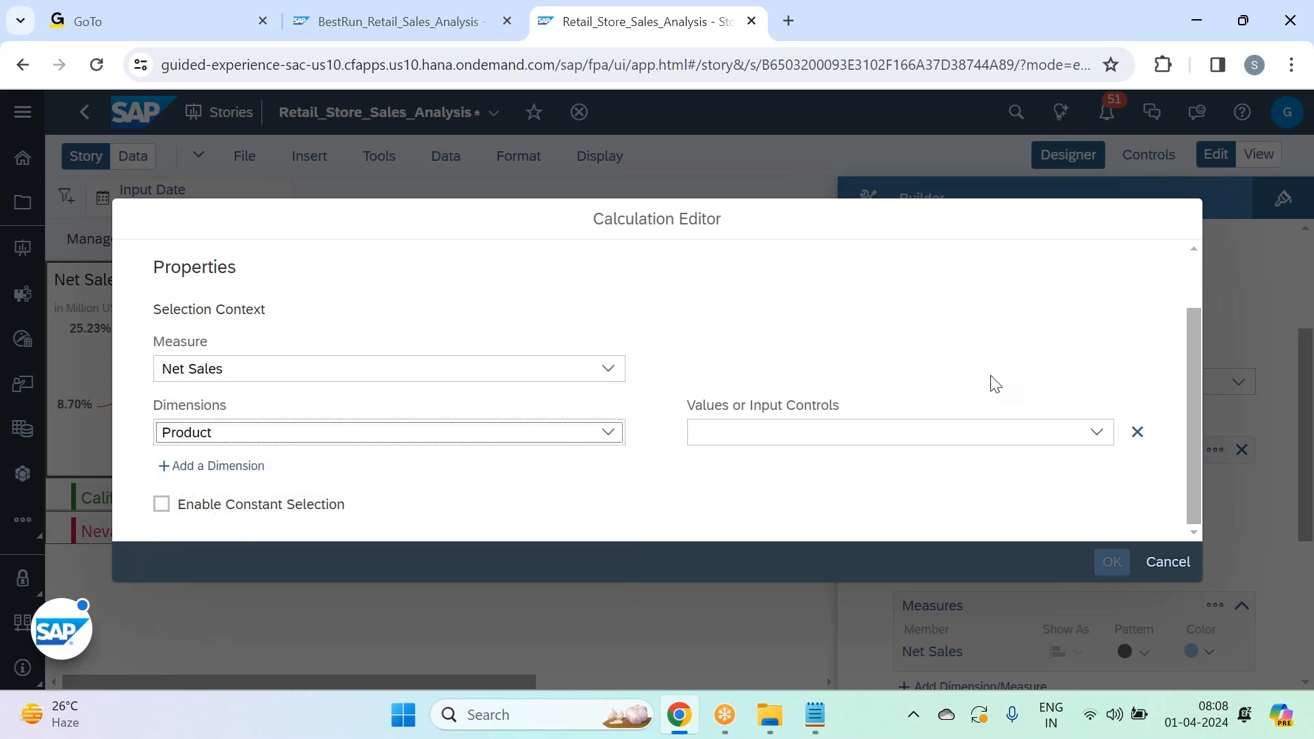
- Restrict the Product dimension by member to Carbonated Drinks
{"action": "left_click", "coordinate": [1096, 439]}
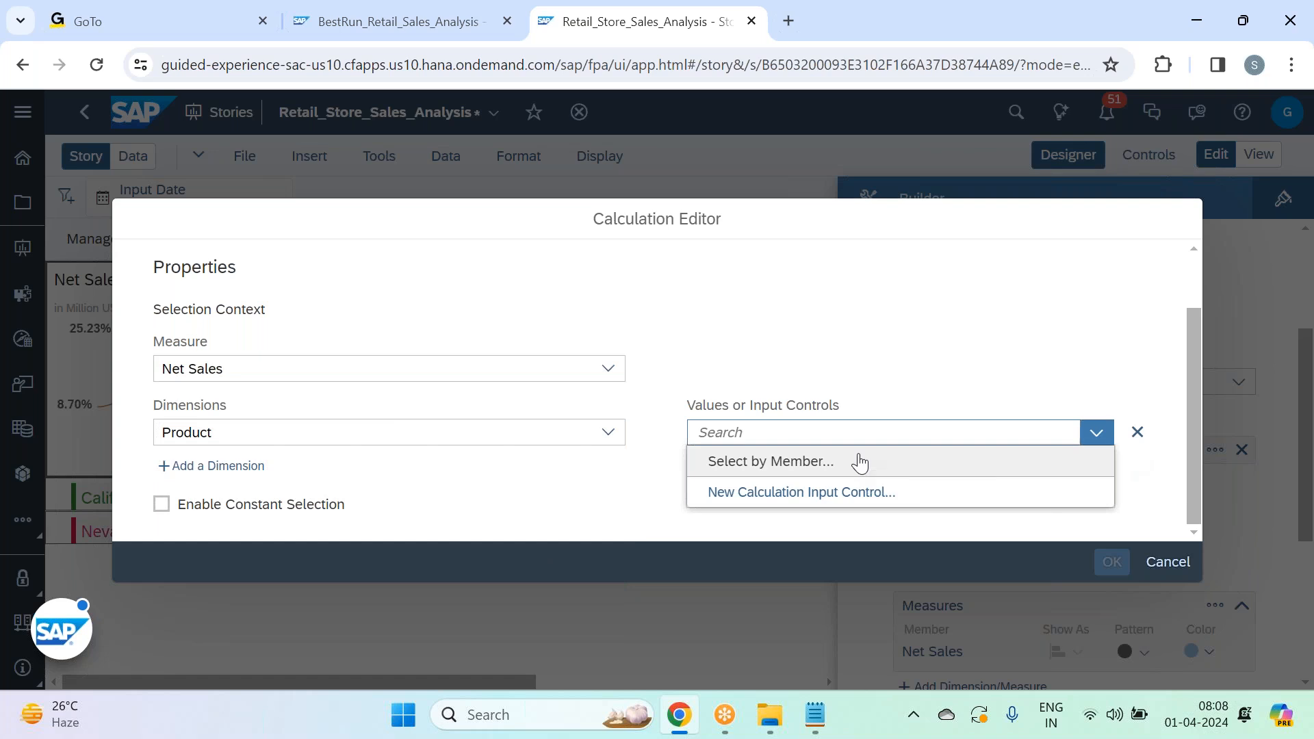
{"action": "left_click", "coordinate": [860, 464]}
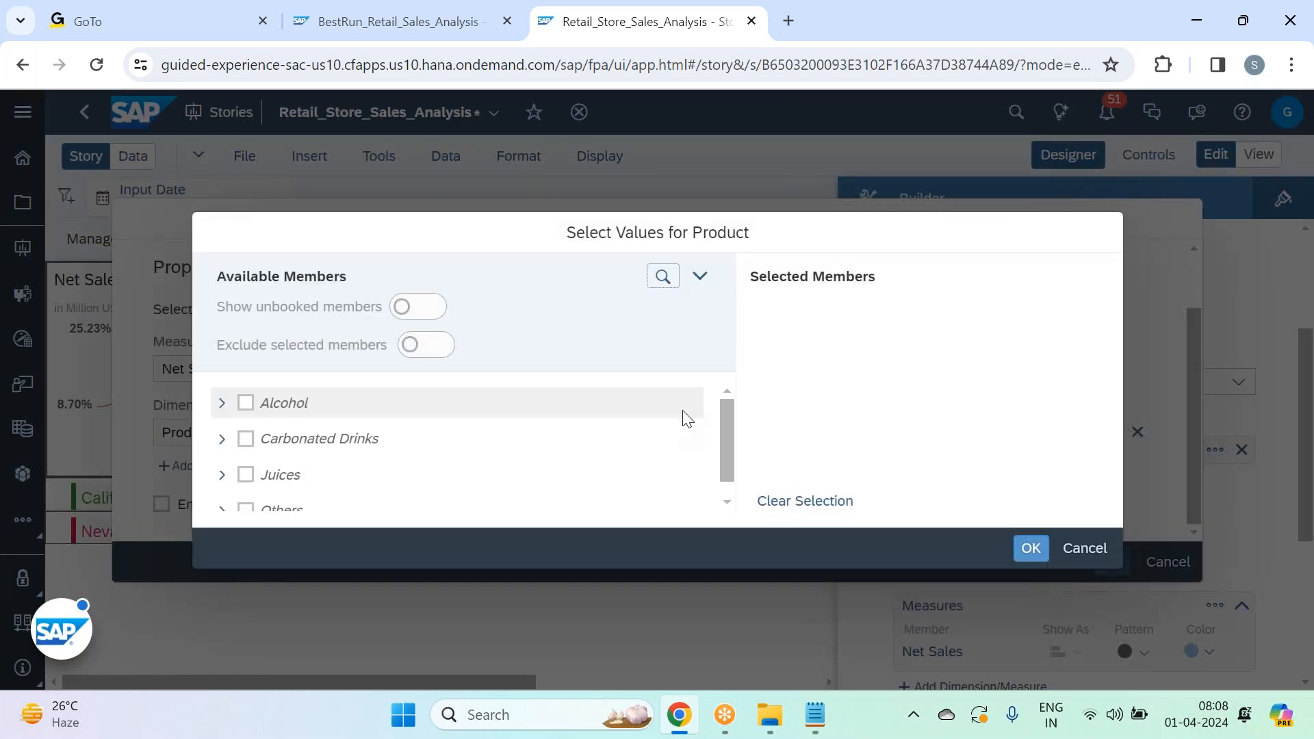
{"action": "left_click", "coordinate": [656, 439]}
{"action": "left_click", "coordinate": [1029, 547]}
{"action": "scroll", "coordinate": [1063, 321], "scroll_direction": "up", "scroll_amount": 2}
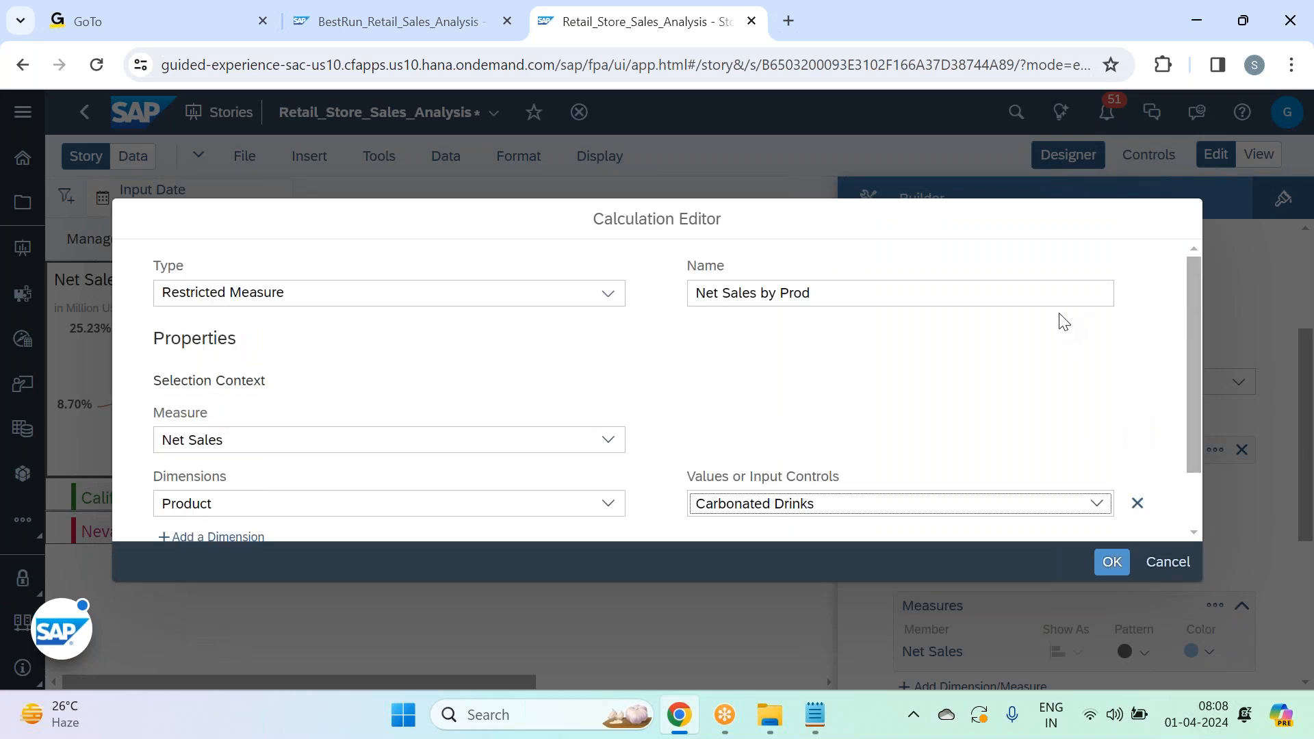
{"action": "scroll", "coordinate": [1063, 322], "scroll_direction": "down", "scroll_amount": 2}
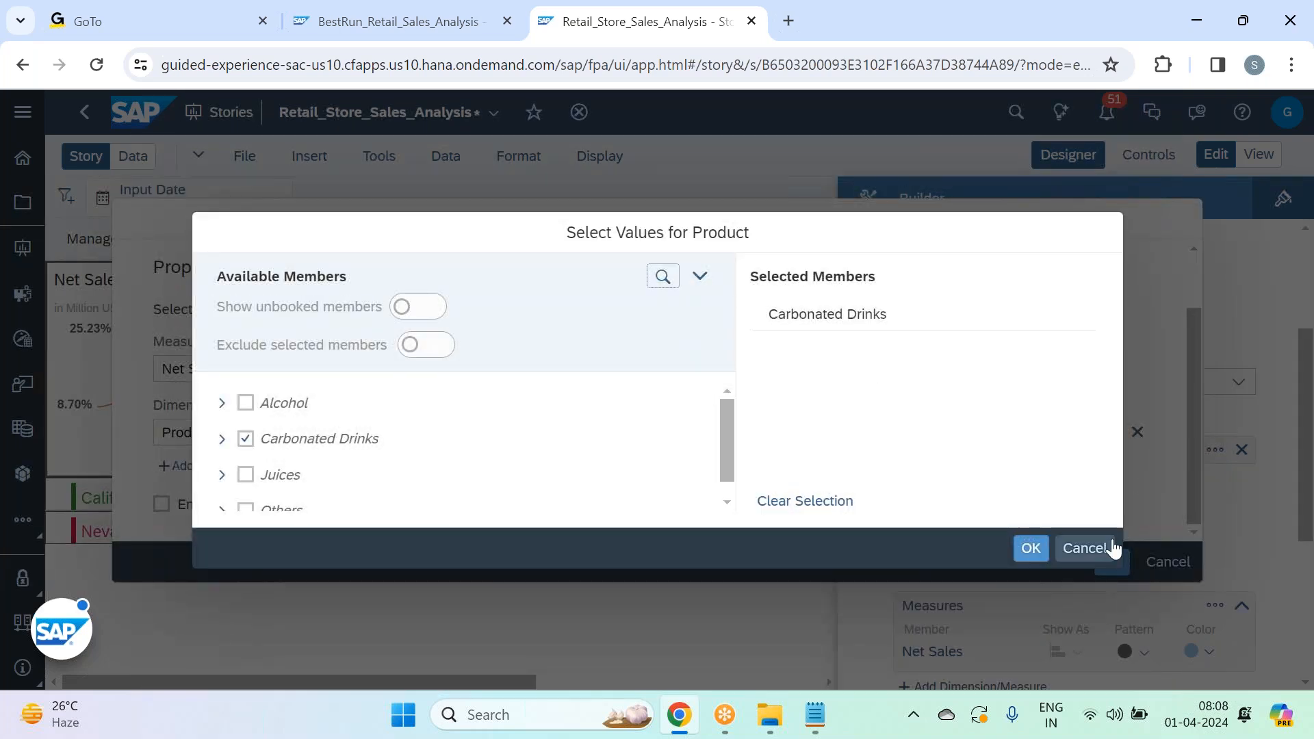
- Remove the Carbonated Drinks restriction from the restricted measure and set its dimension to Product again
{"action": "left_click", "coordinate": [1111, 547]}
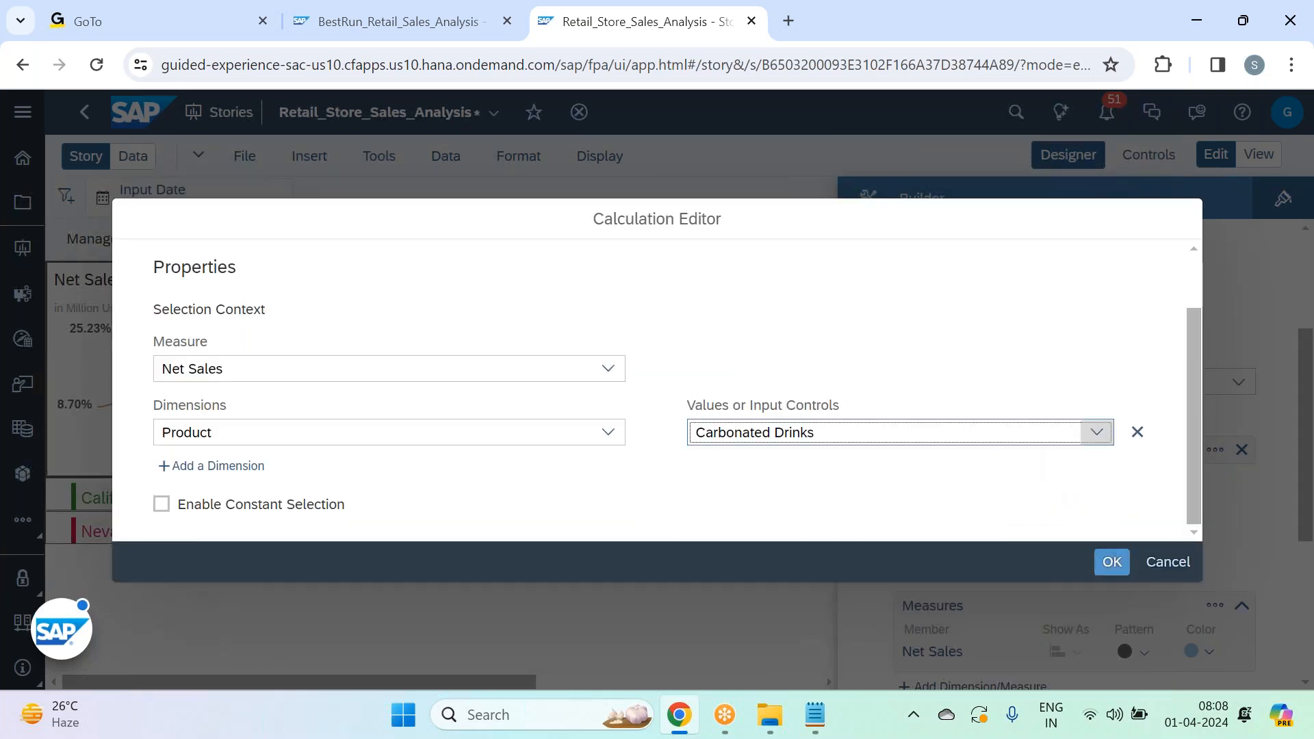
{"action": "left_click", "coordinate": [1138, 435]}
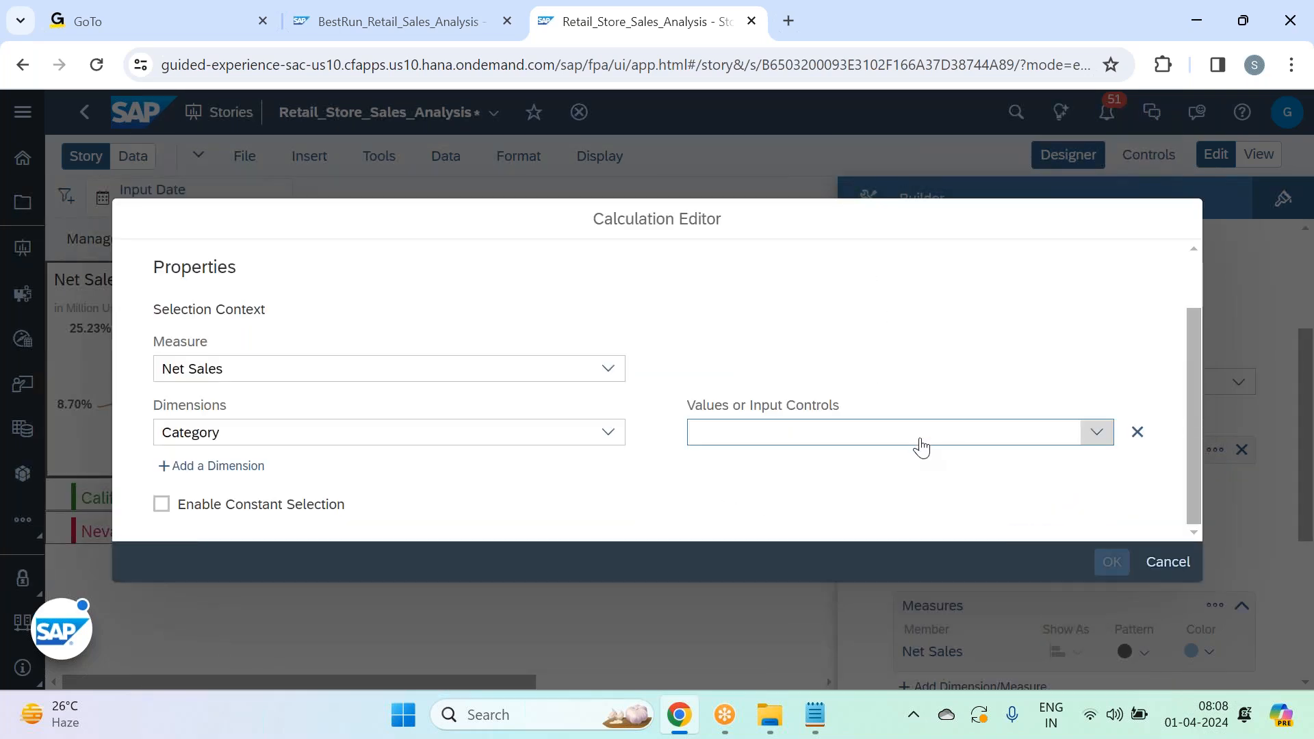
{"action": "left_click", "coordinate": [608, 432]}
{"action": "left_click", "coordinate": [306, 555]}
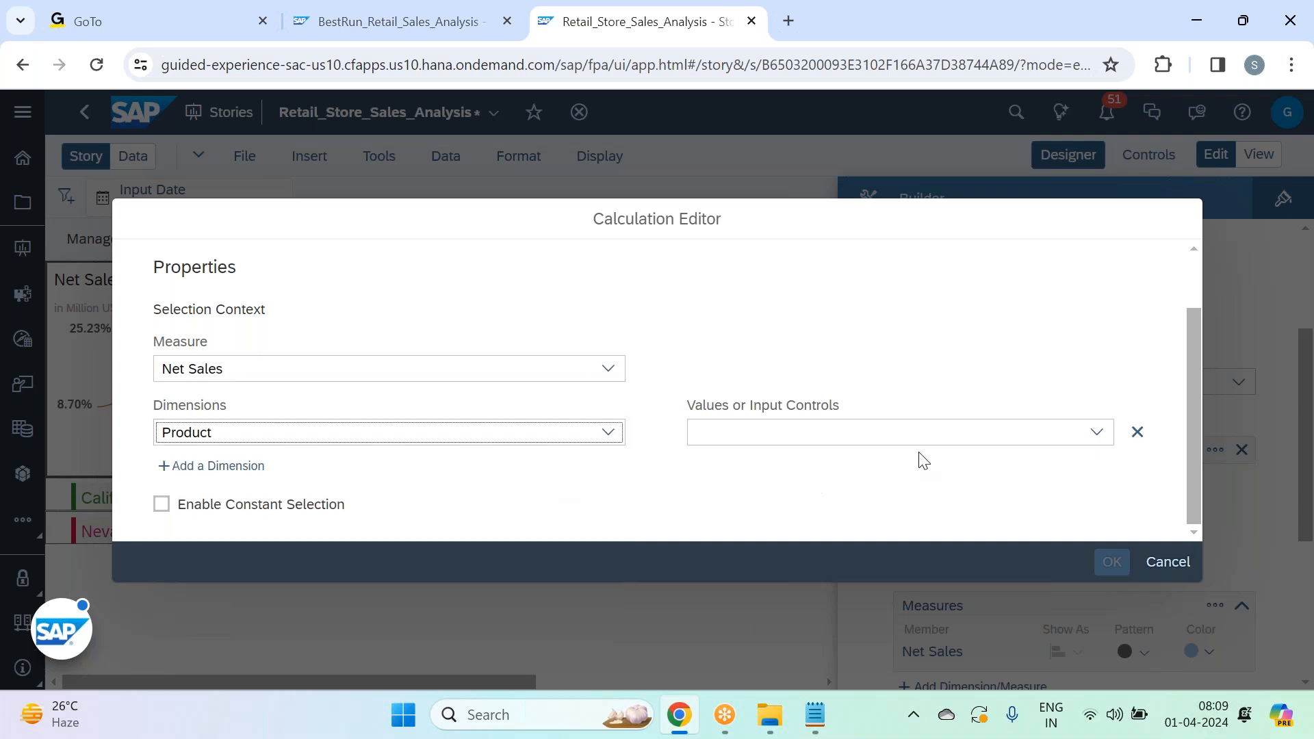
{"action": "left_click", "coordinate": [1096, 432]}
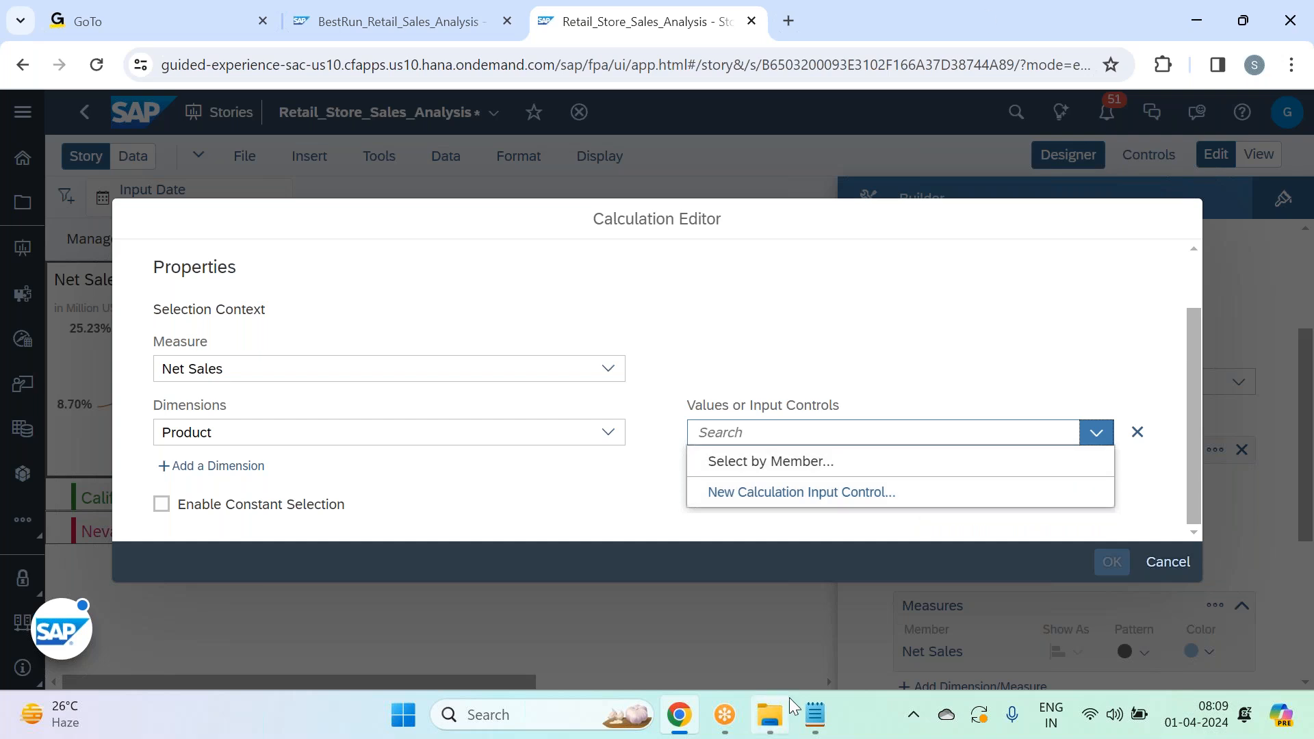
- Switch to Notepad and review the Input Controls types in the Batch 33 notes, highlighting Calculation Input Controls
{"action": "left_click", "coordinate": [813, 716]}
{"action": "scroll", "coordinate": [411, 342], "scroll_direction": "up", "scroll_amount": 9}
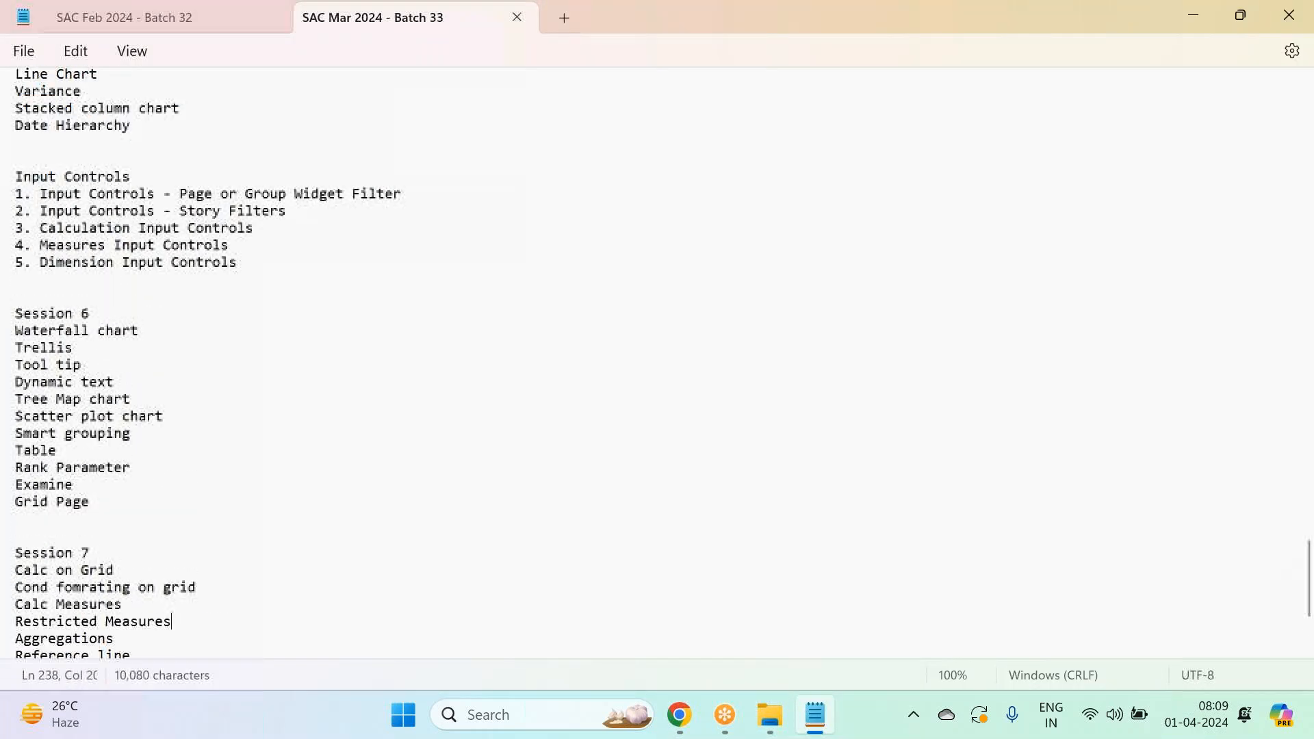
{"action": "left_click", "coordinate": [40, 428]}
{"action": "left_click_drag", "start_coordinate": [39, 428], "coordinate": [408, 431]}
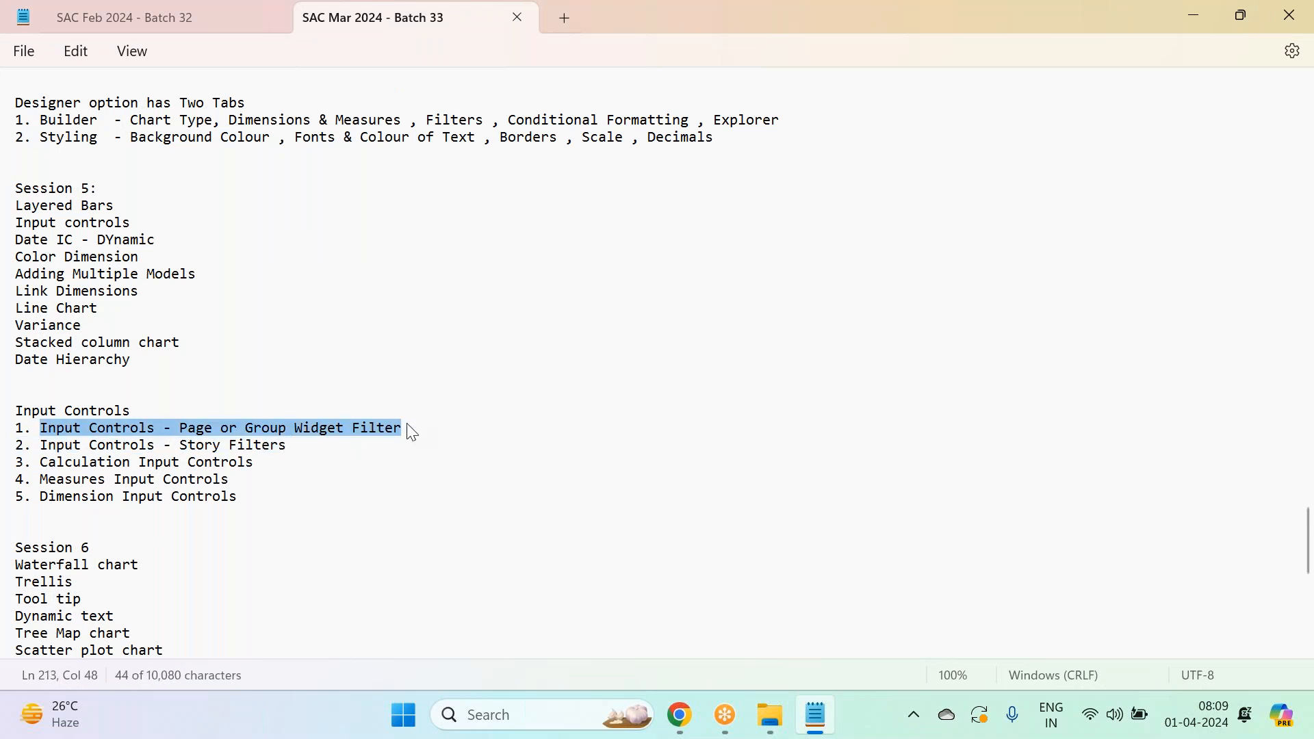
{"action": "left_click_drag", "start_coordinate": [36, 458], "coordinate": [277, 470]}
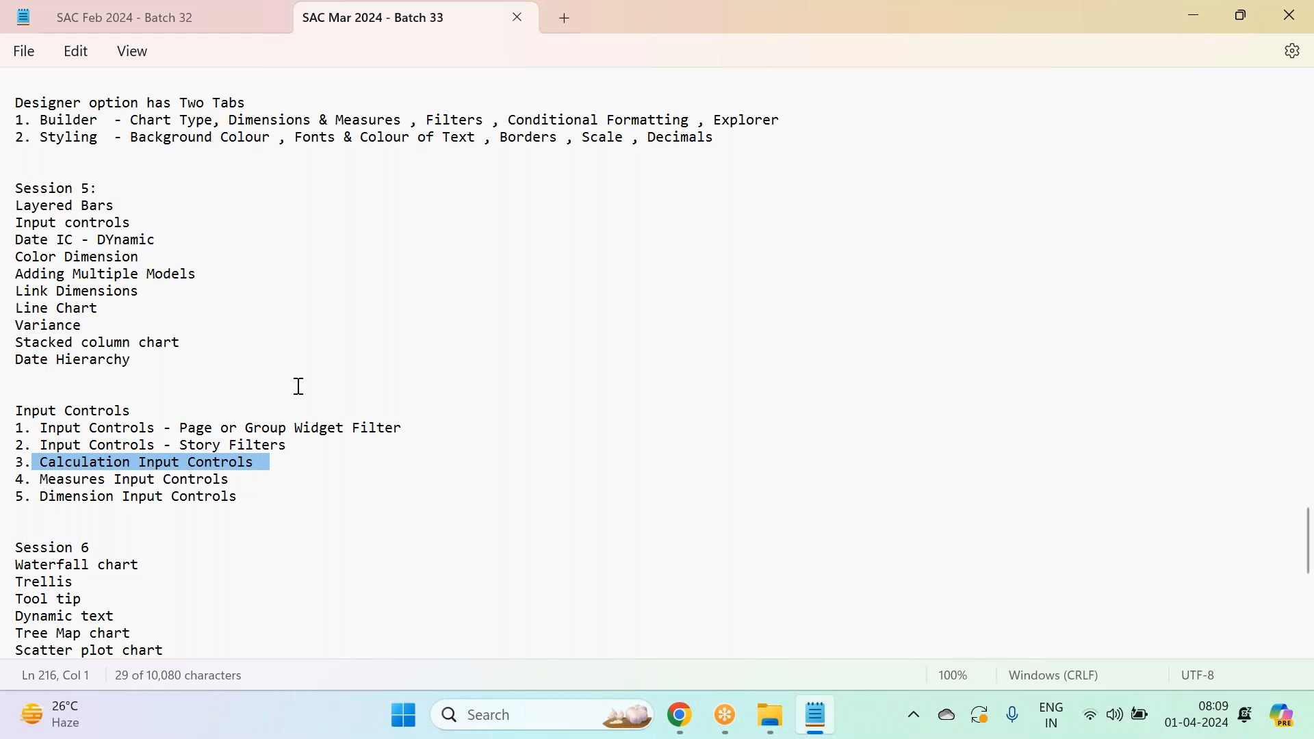
{"action": "scroll", "coordinate": [299, 387], "scroll_direction": "down", "scroll_amount": 10}
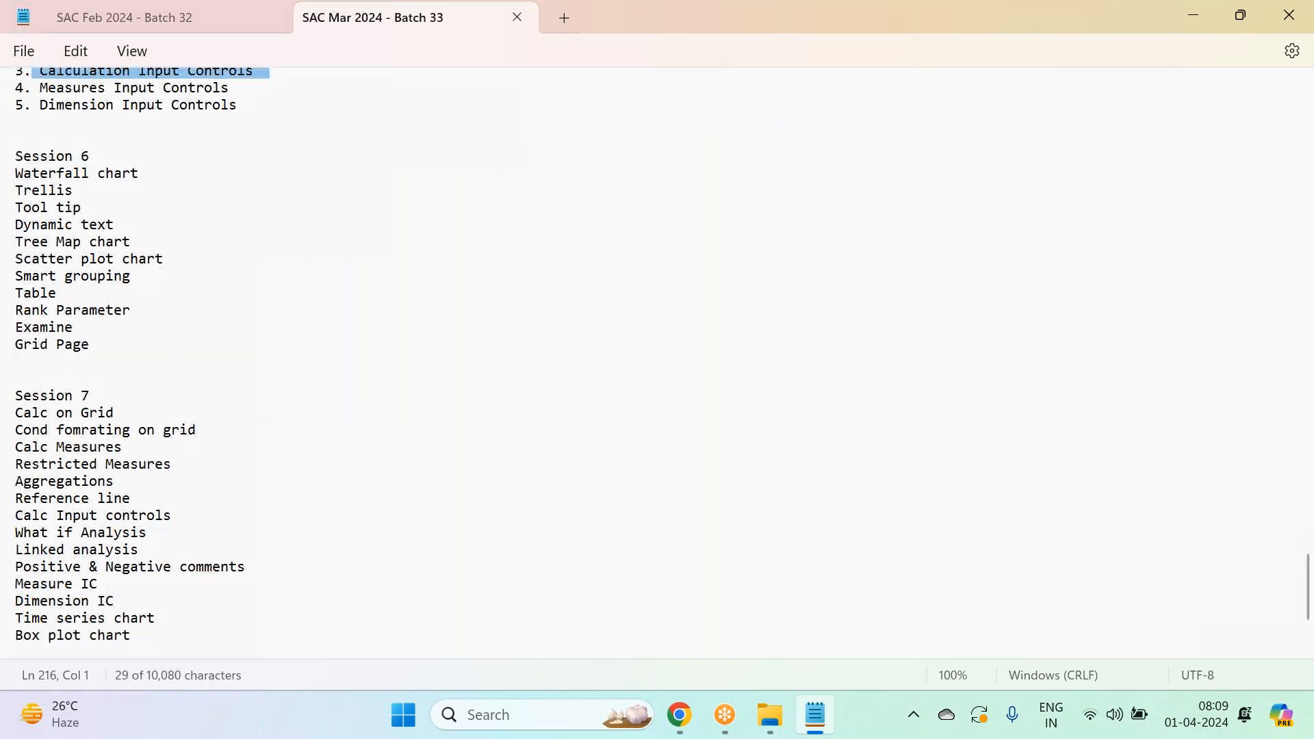
{"action": "key", "text": "alt+Tab"}
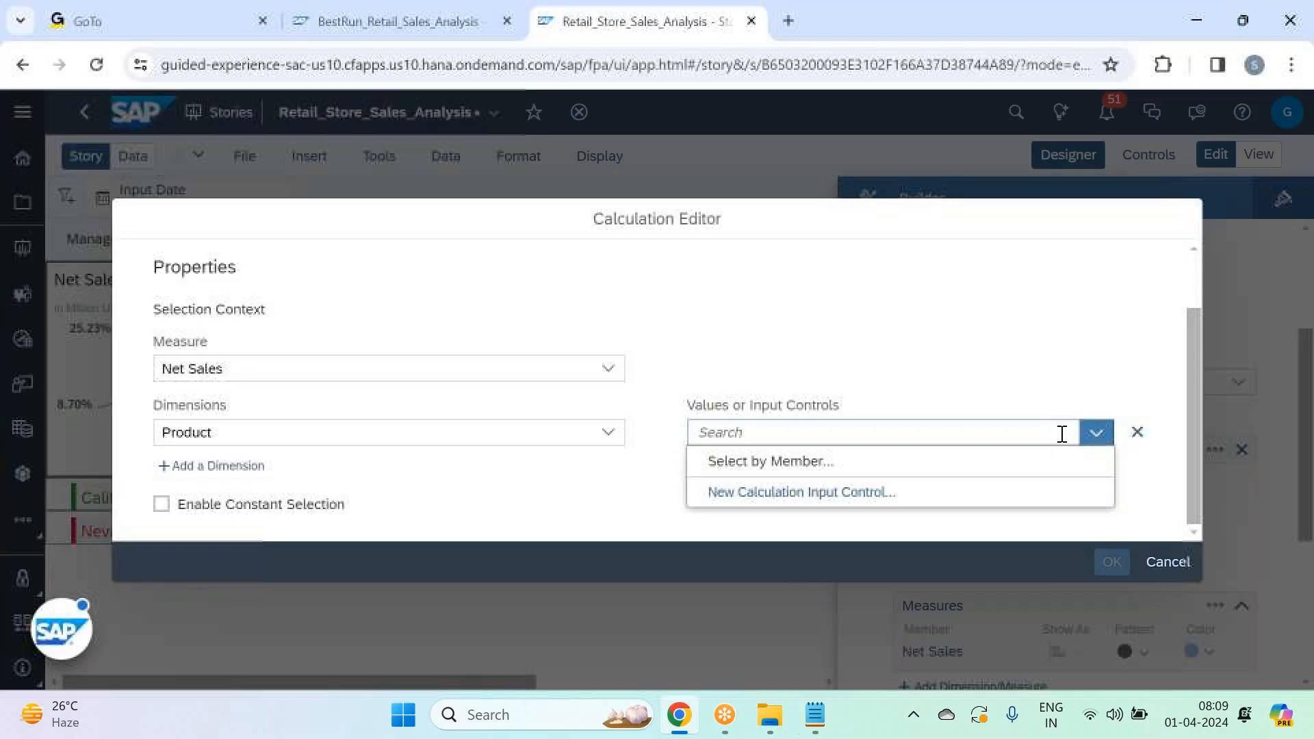
- Start a new calculation input control as the value source for the Product dimension
{"action": "left_click", "coordinate": [901, 500]}
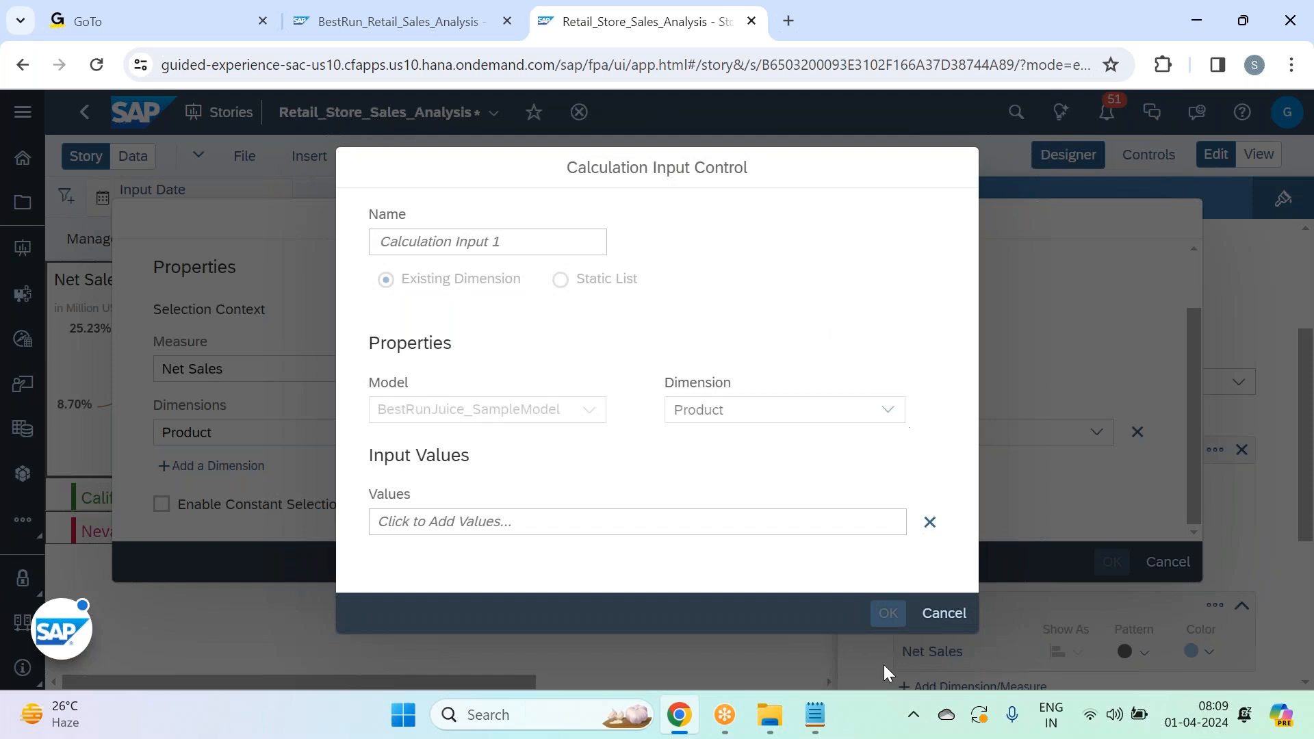
- Switch to Notepad and look through the Batch 32 notes for the session topics that cover input controls
{"action": "mouse_move", "coordinate": [774, 719]}
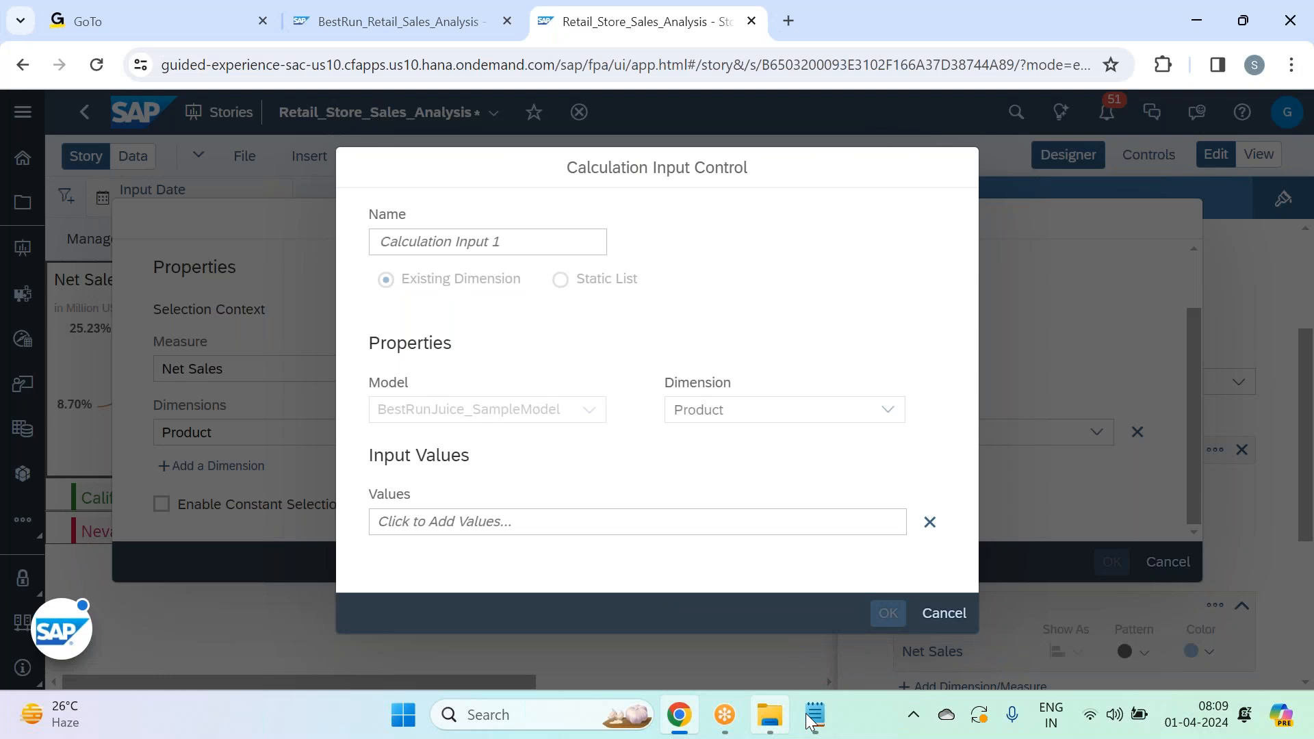
{"action": "left_click", "coordinate": [811, 719]}
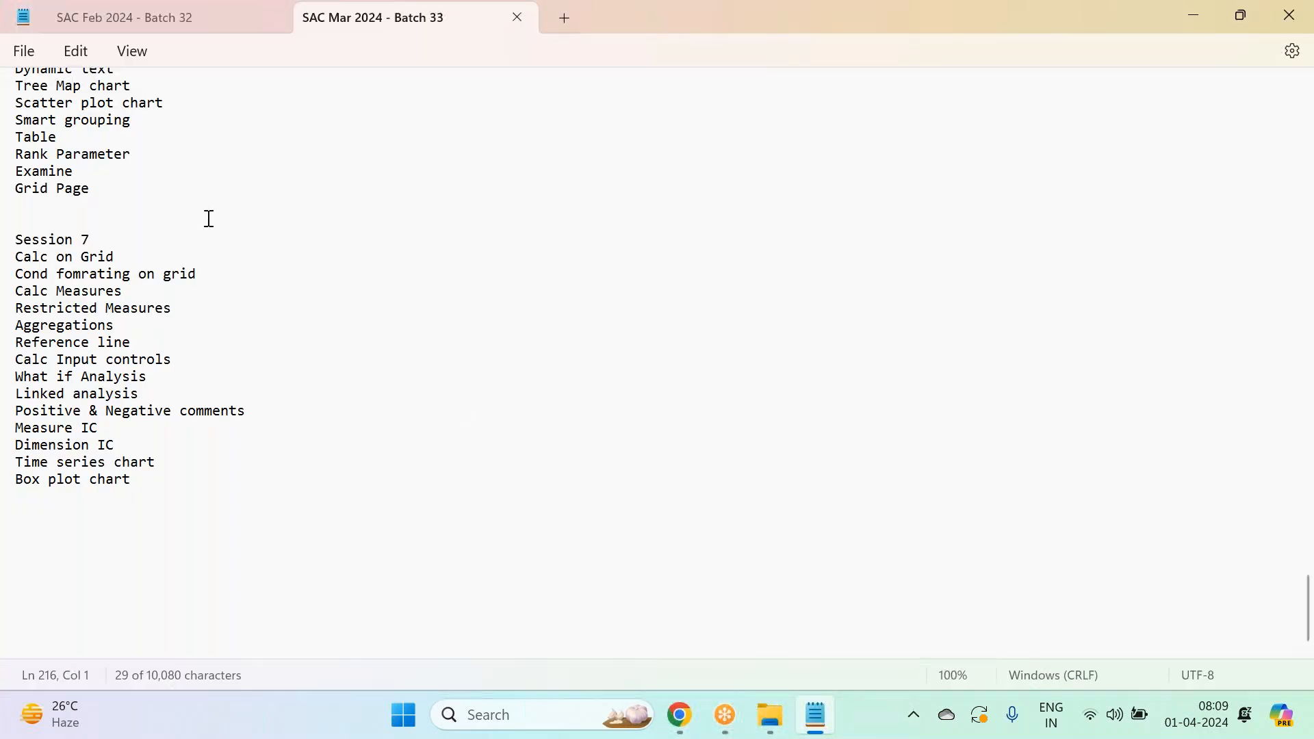
{"action": "left_click", "coordinate": [133, 14]}
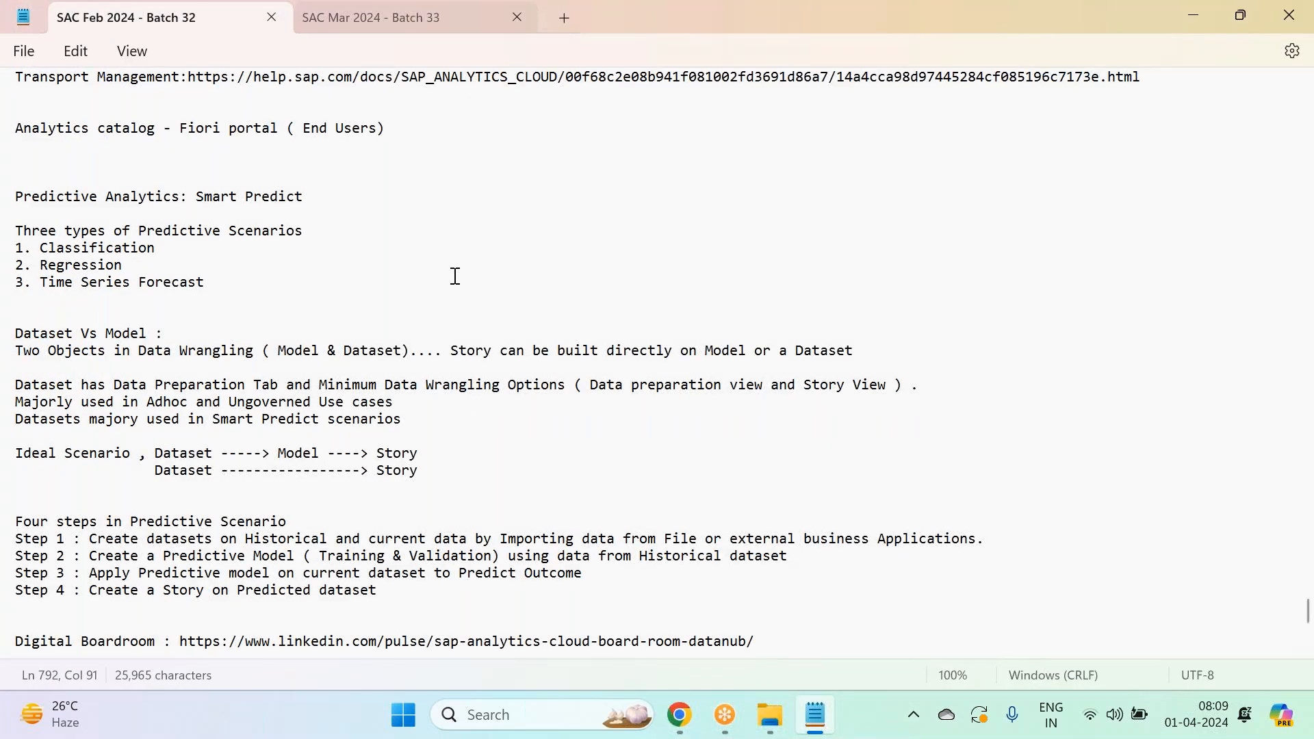
{"action": "scroll", "coordinate": [456, 276], "scroll_direction": "up", "scroll_amount": 15}
{"action": "scroll", "coordinate": [455, 276], "scroll_direction": "up", "scroll_amount": 20}
{"action": "scroll", "coordinate": [455, 276], "scroll_direction": "up", "scroll_amount": 20}
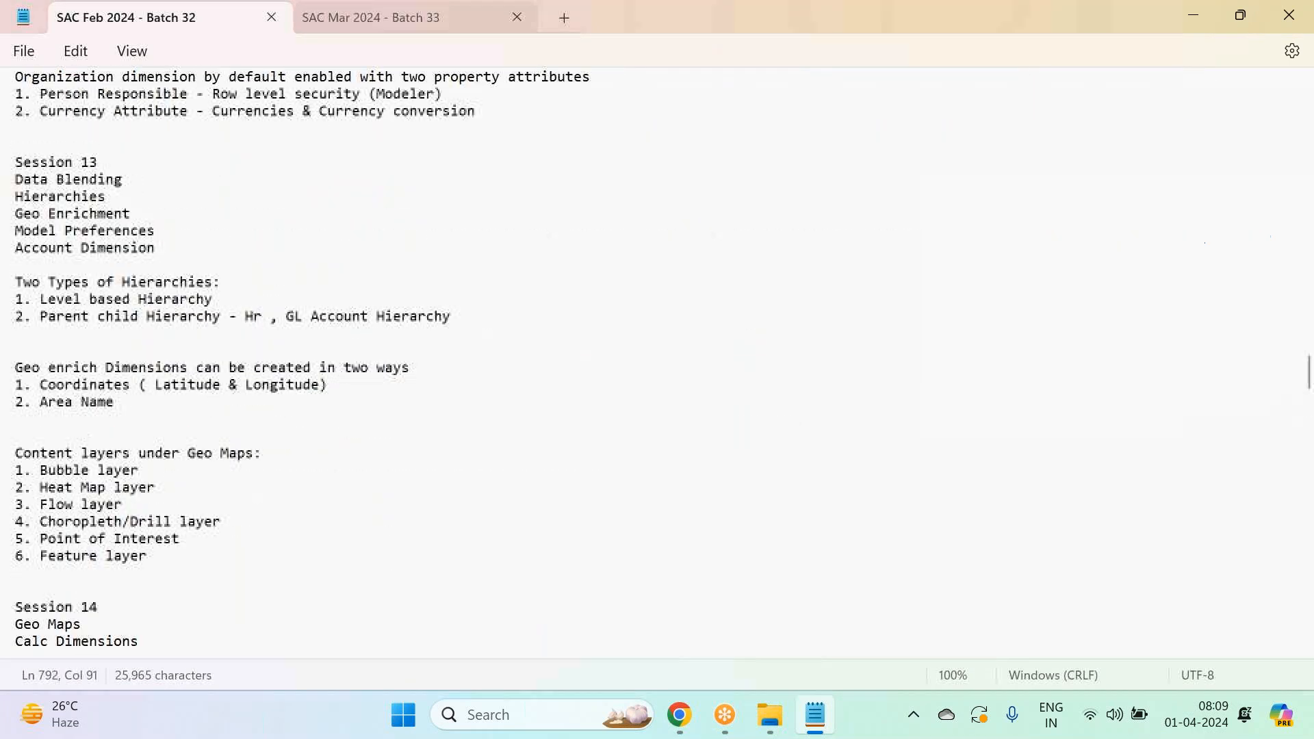
{"action": "scroll", "coordinate": [657, 363], "scroll_direction": "up", "scroll_amount": 10}
{"action": "scroll", "coordinate": [658, 363], "scroll_direction": "up", "scroll_amount": 20}
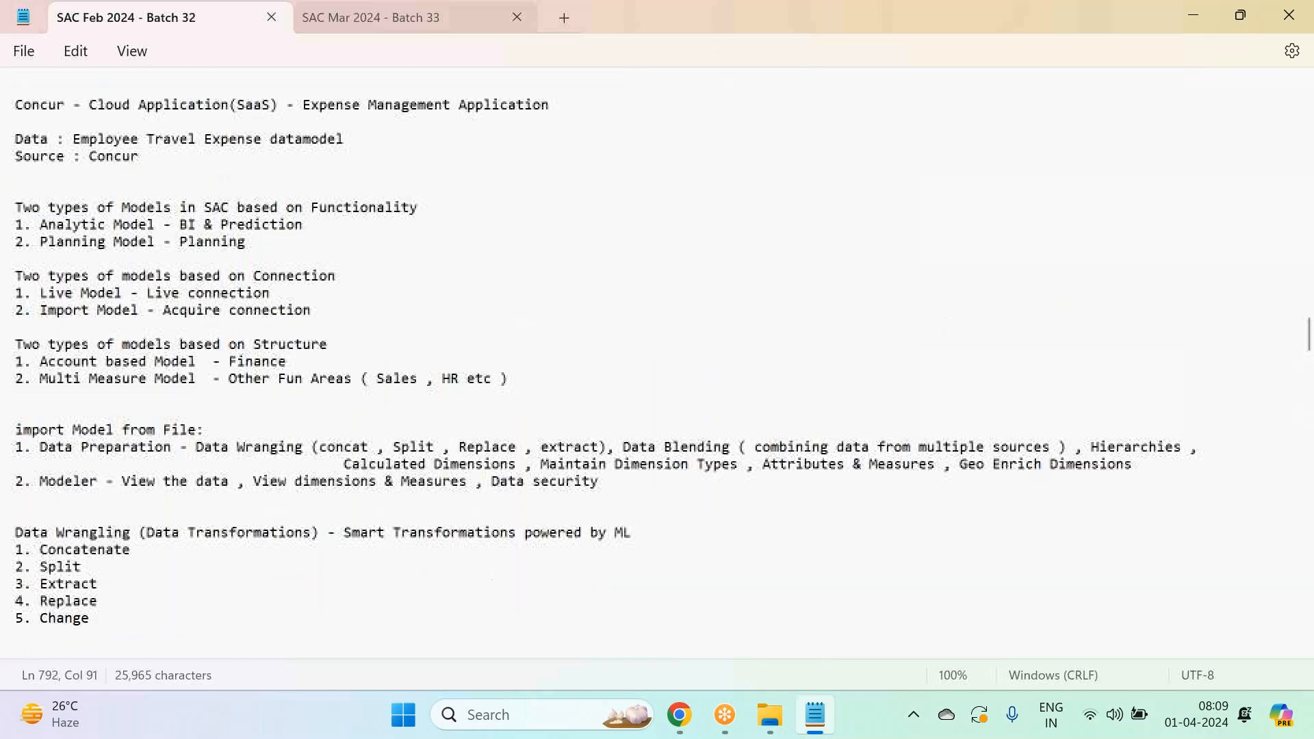
{"action": "scroll", "coordinate": [657, 363], "scroll_direction": "up", "scroll_amount": 20}
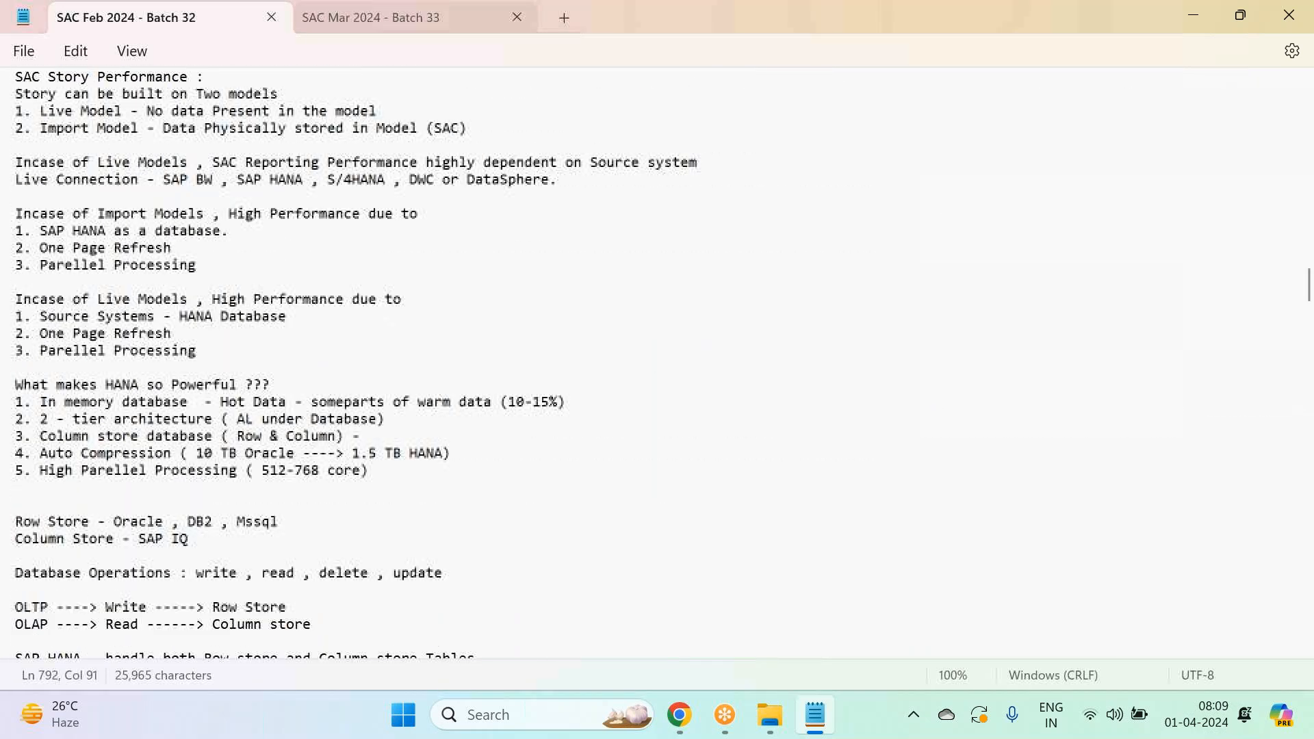
{"action": "scroll", "coordinate": [657, 363], "scroll_direction": "up", "scroll_amount": 10}
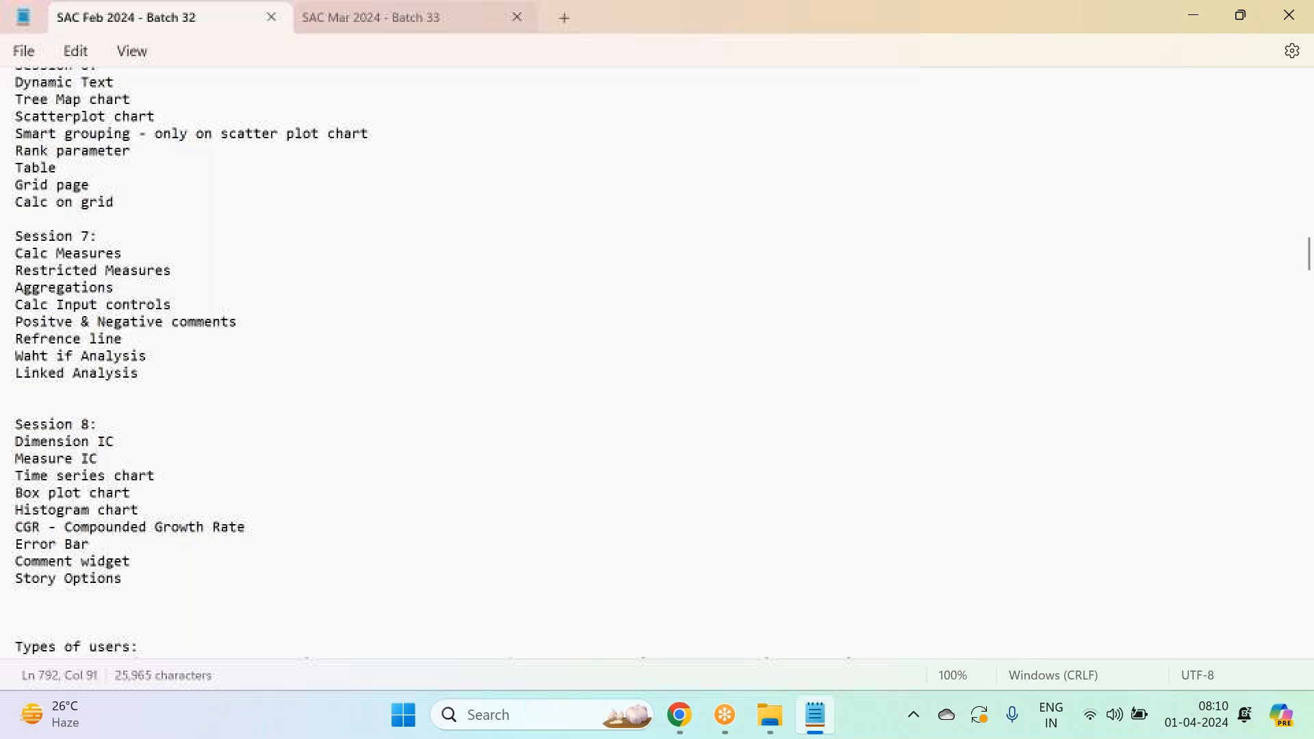
{"action": "scroll", "coordinate": [354, 226], "scroll_direction": "down", "scroll_amount": 8}
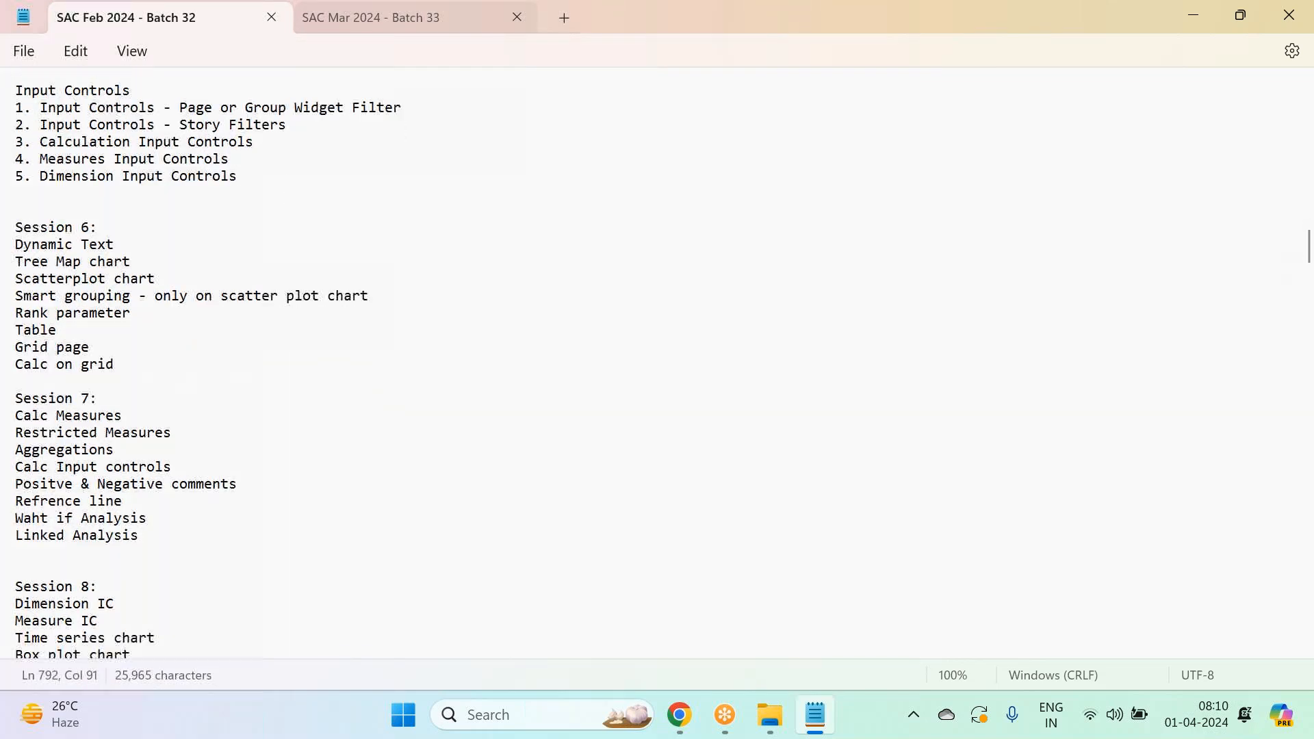
{"action": "left_click", "coordinate": [327, 16]}
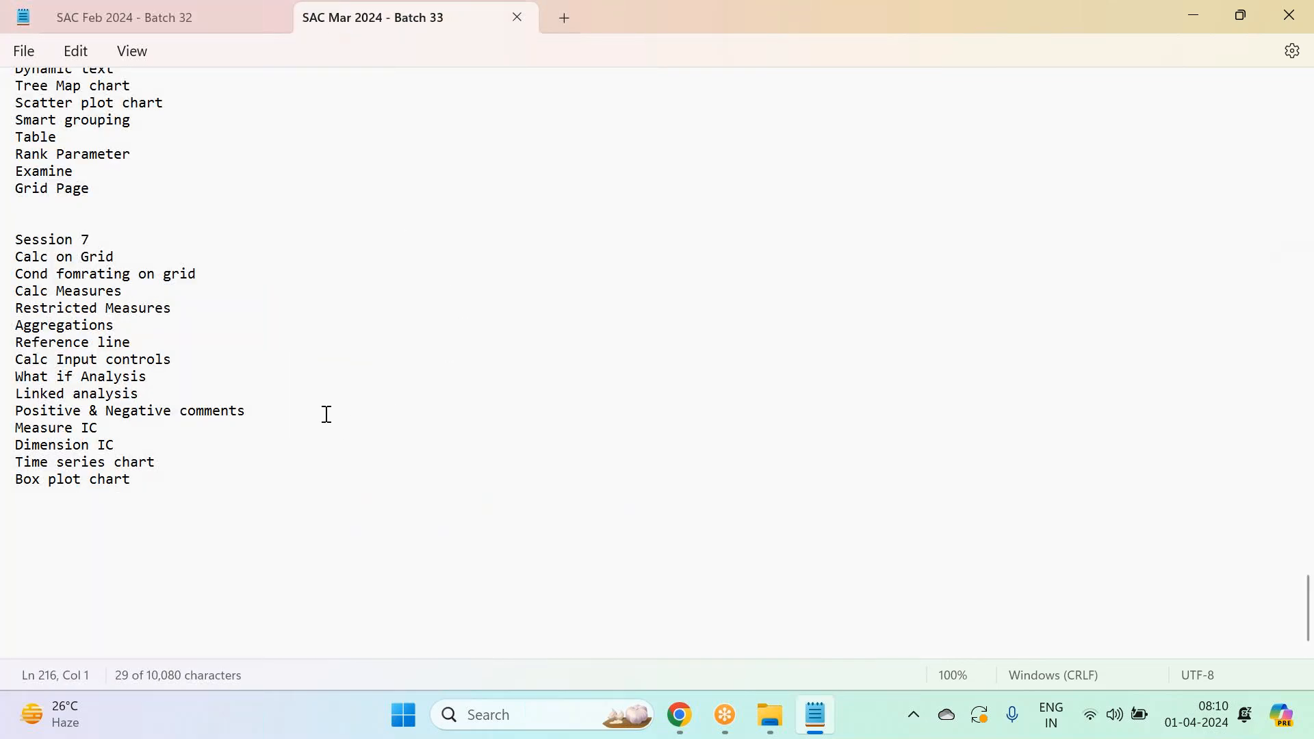
{"action": "key", "text": "alt+Tab"}
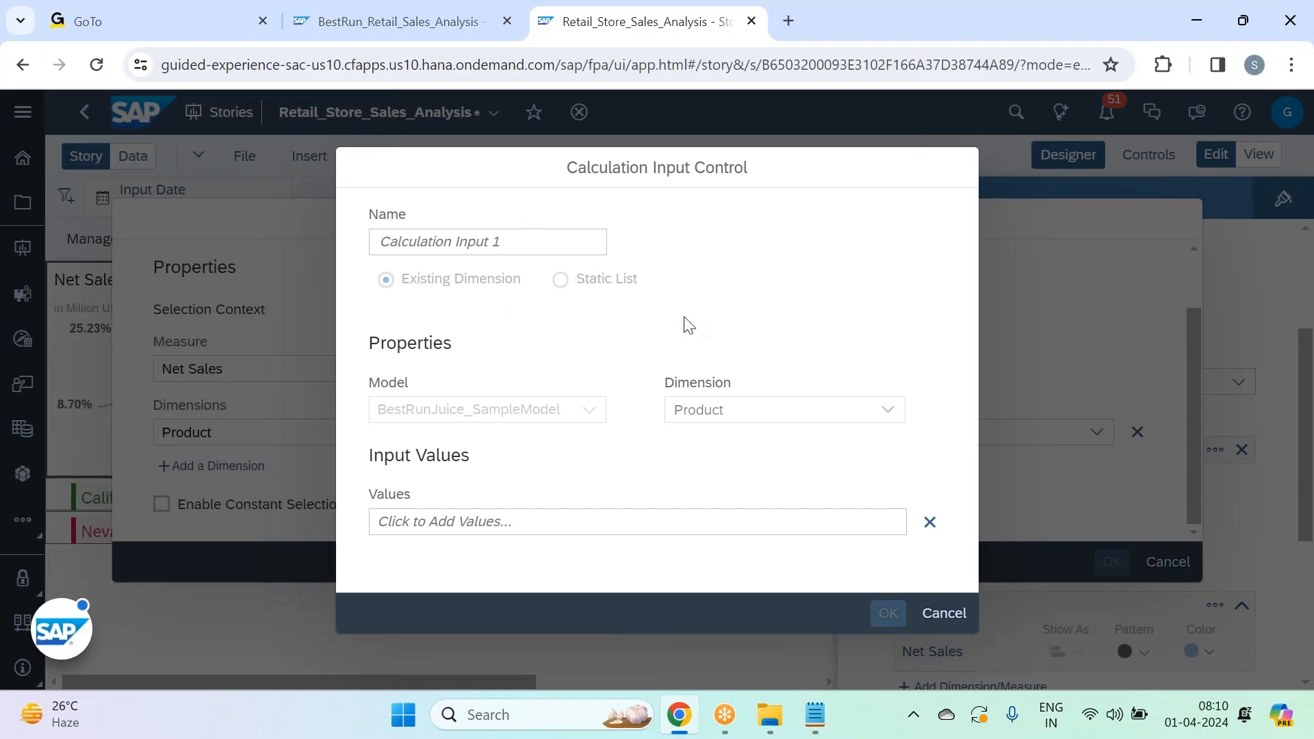
- Name the calculation input control IC_Product, give it the values Alcohol, Carbonated Drinks and Juices, and finish the restricted measure
{"action": "left_click", "coordinate": [535, 241]}
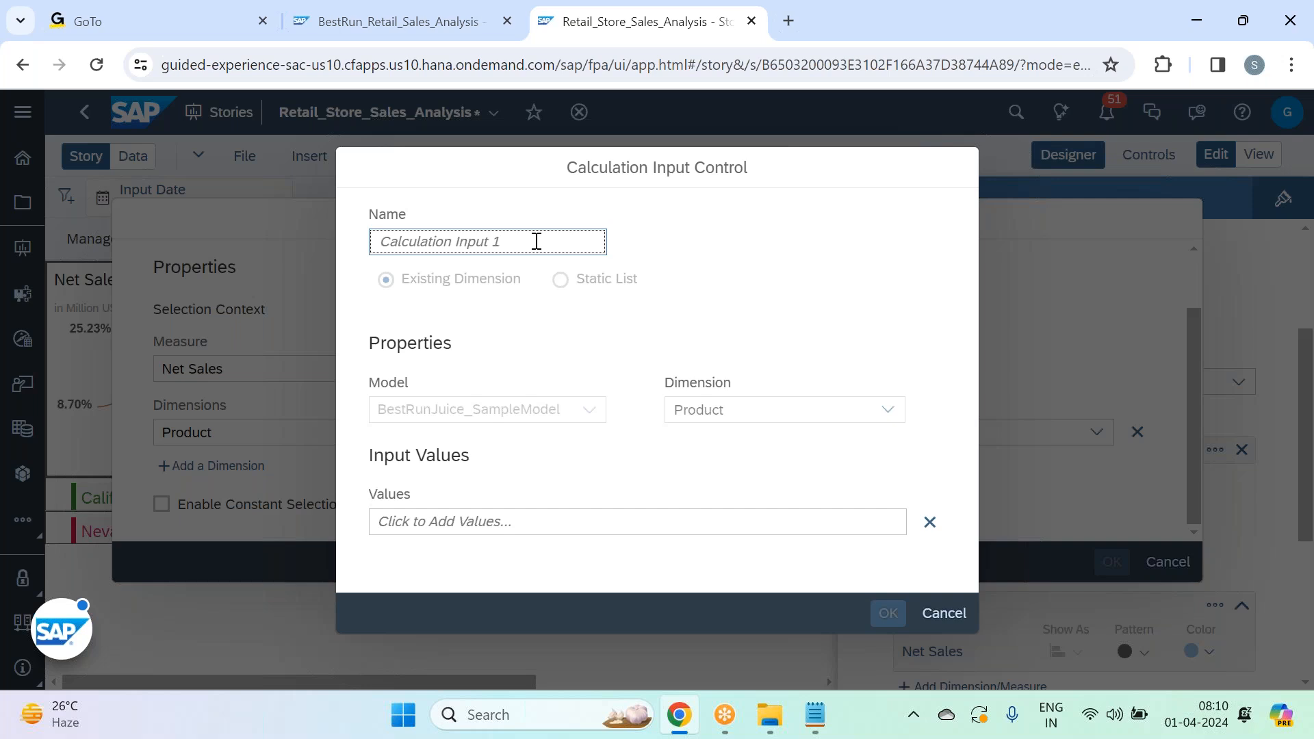
{"action": "type", "text": "IC_Product"}
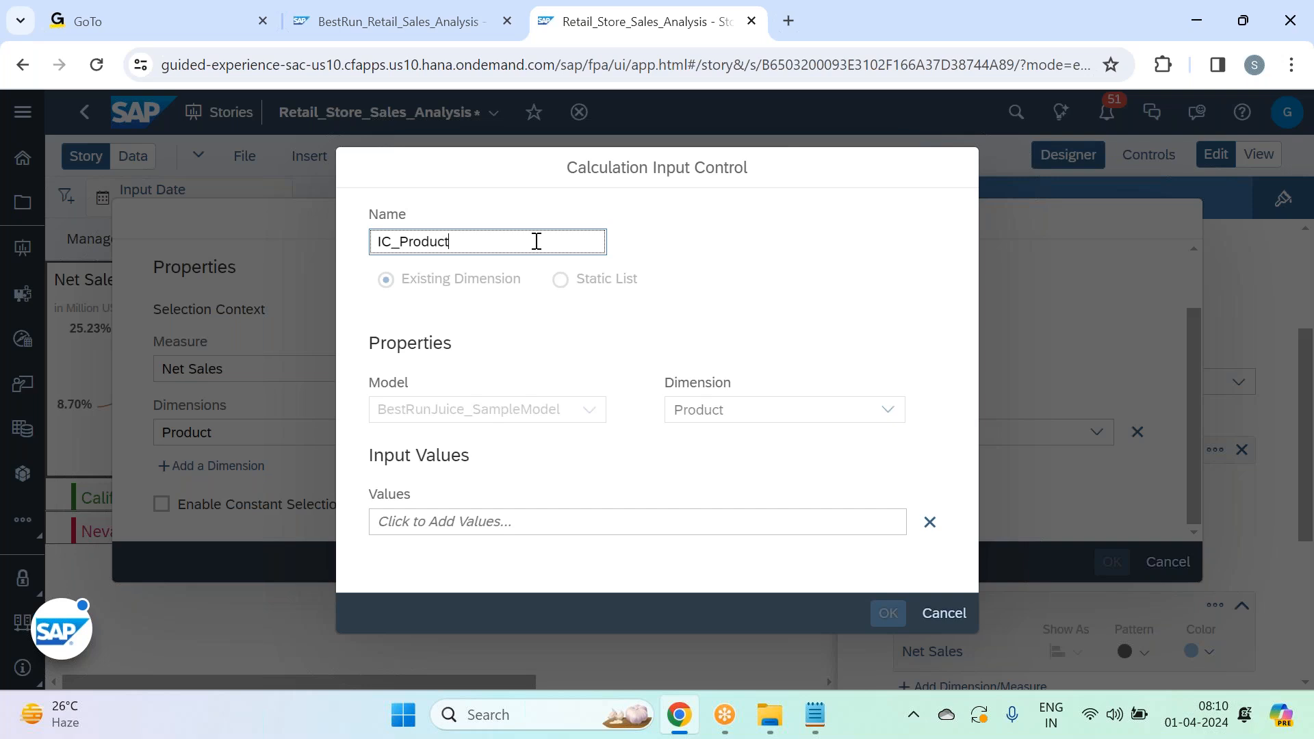
{"action": "left_click", "coordinate": [821, 525]}
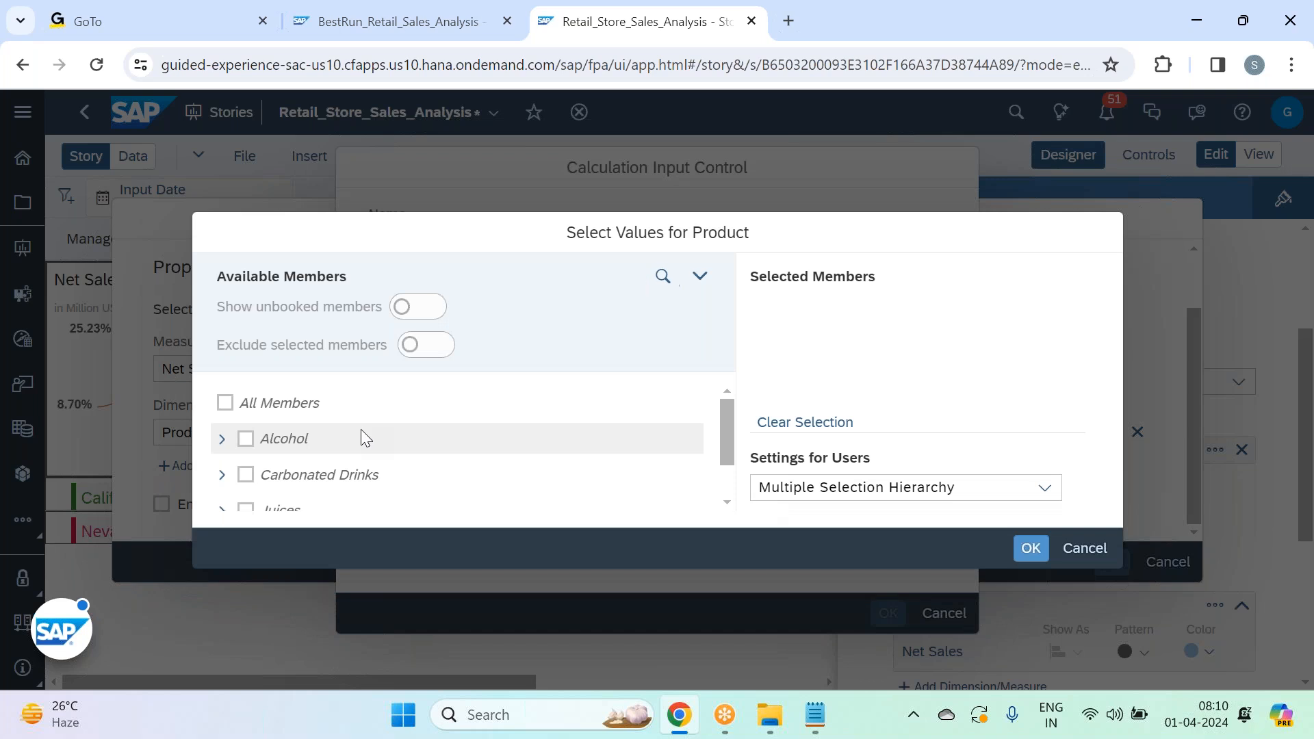
{"action": "left_click", "coordinate": [361, 438]}
{"action": "left_click", "coordinate": [370, 471]}
{"action": "left_click", "coordinate": [337, 510]}
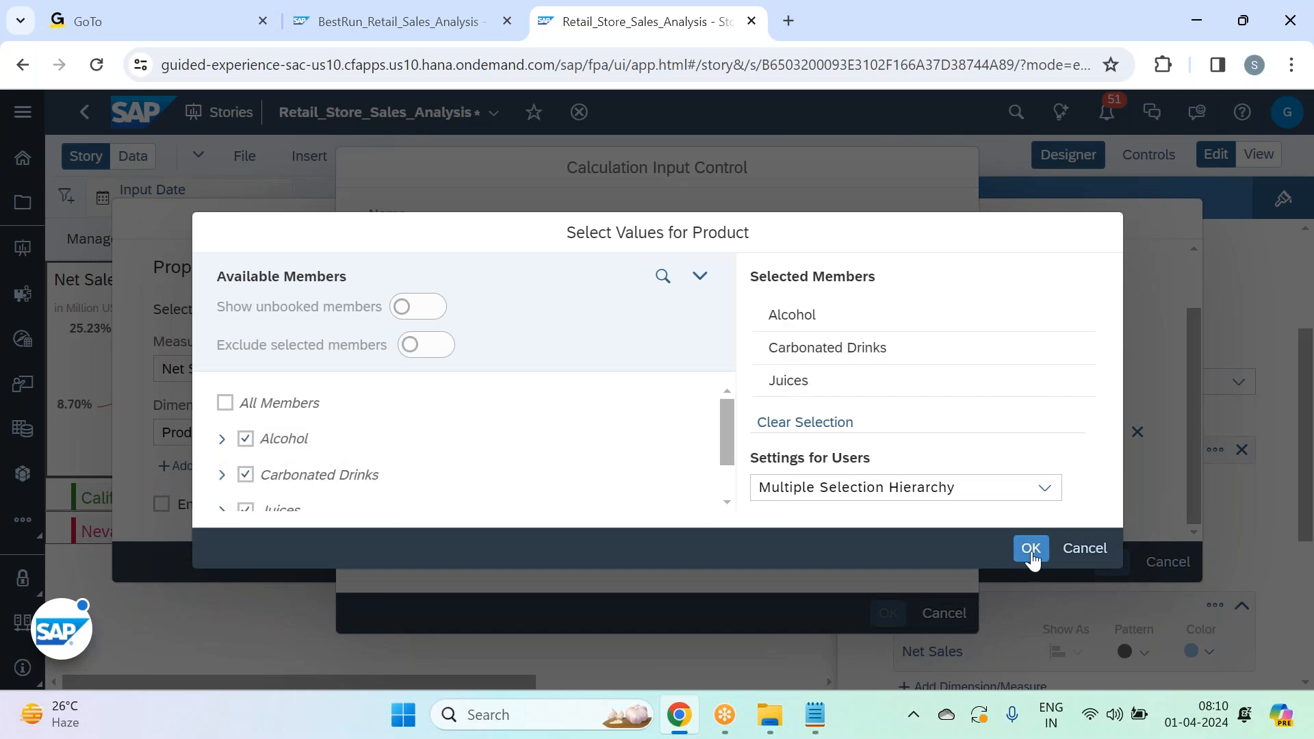
{"action": "left_click", "coordinate": [1031, 548]}
{"action": "left_click", "coordinate": [890, 614]}
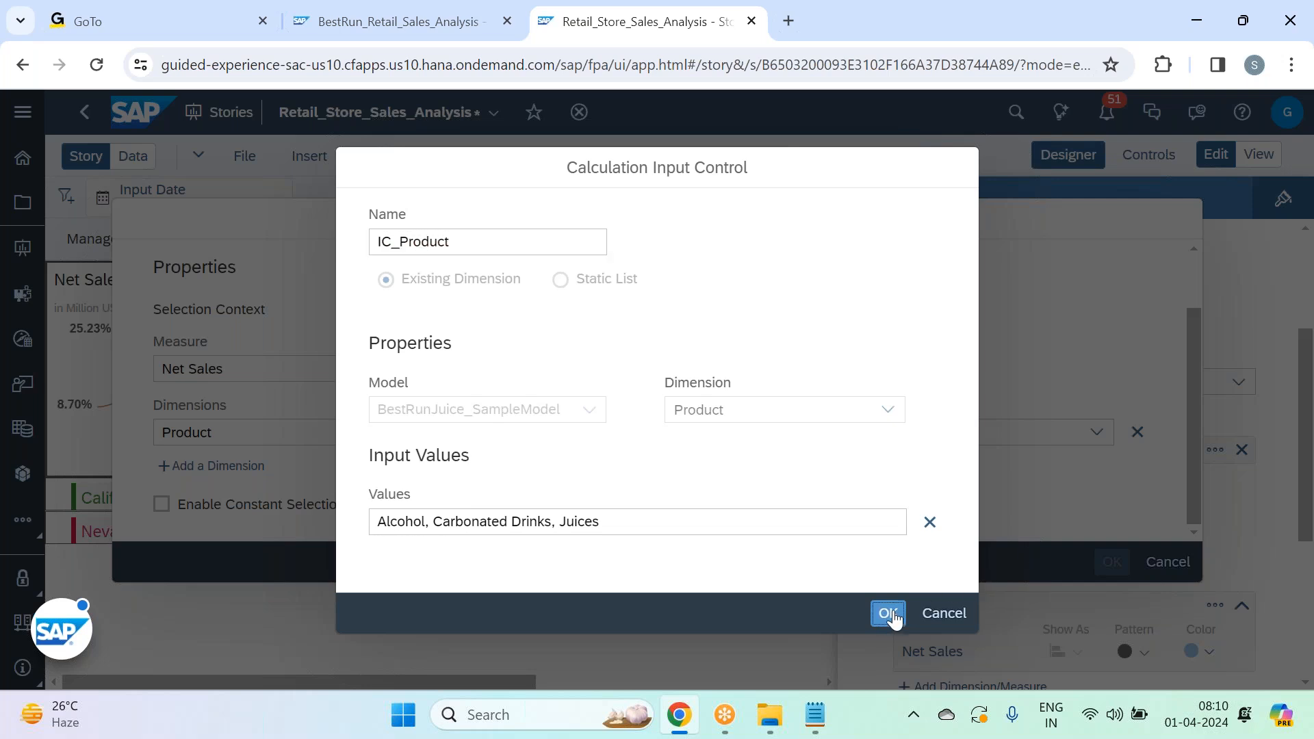
{"action": "left_click", "coordinate": [1109, 564]}
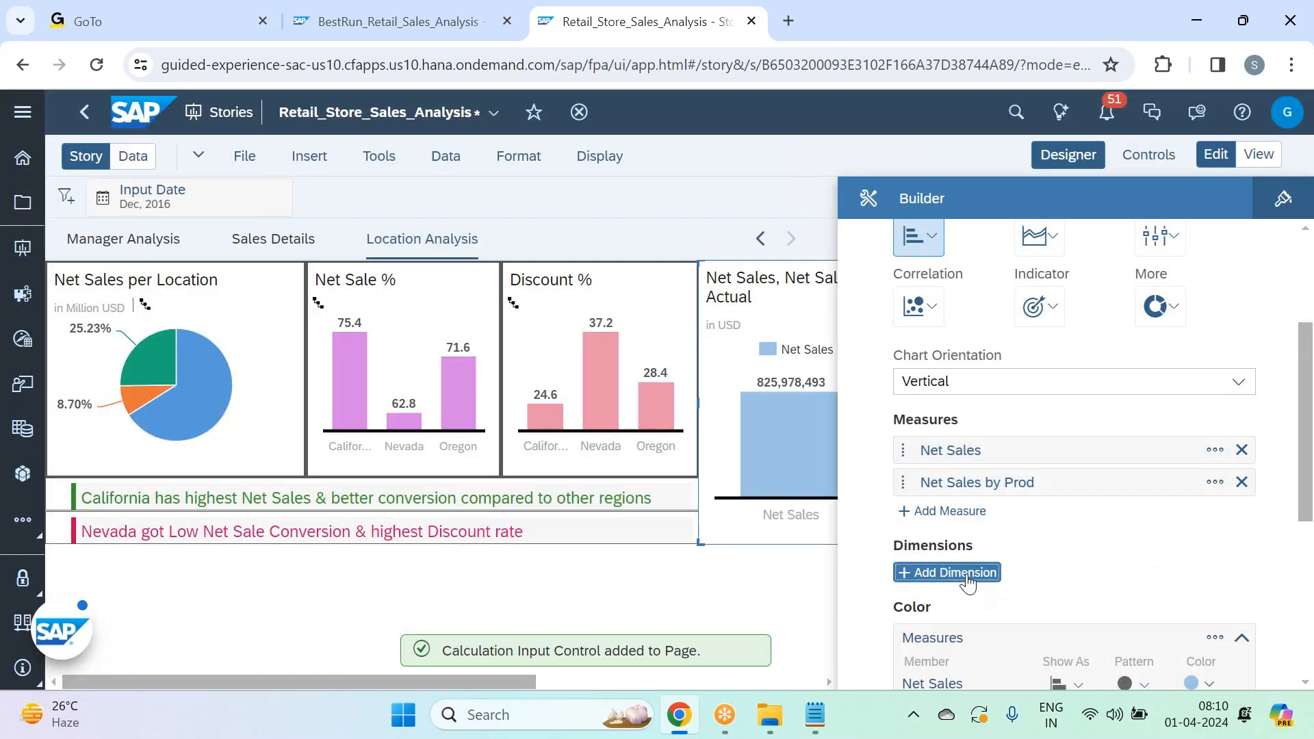
- Add Location as the dimension of the Net Sales and Net Sales by Prod chart
{"action": "left_click", "coordinate": [968, 578]}
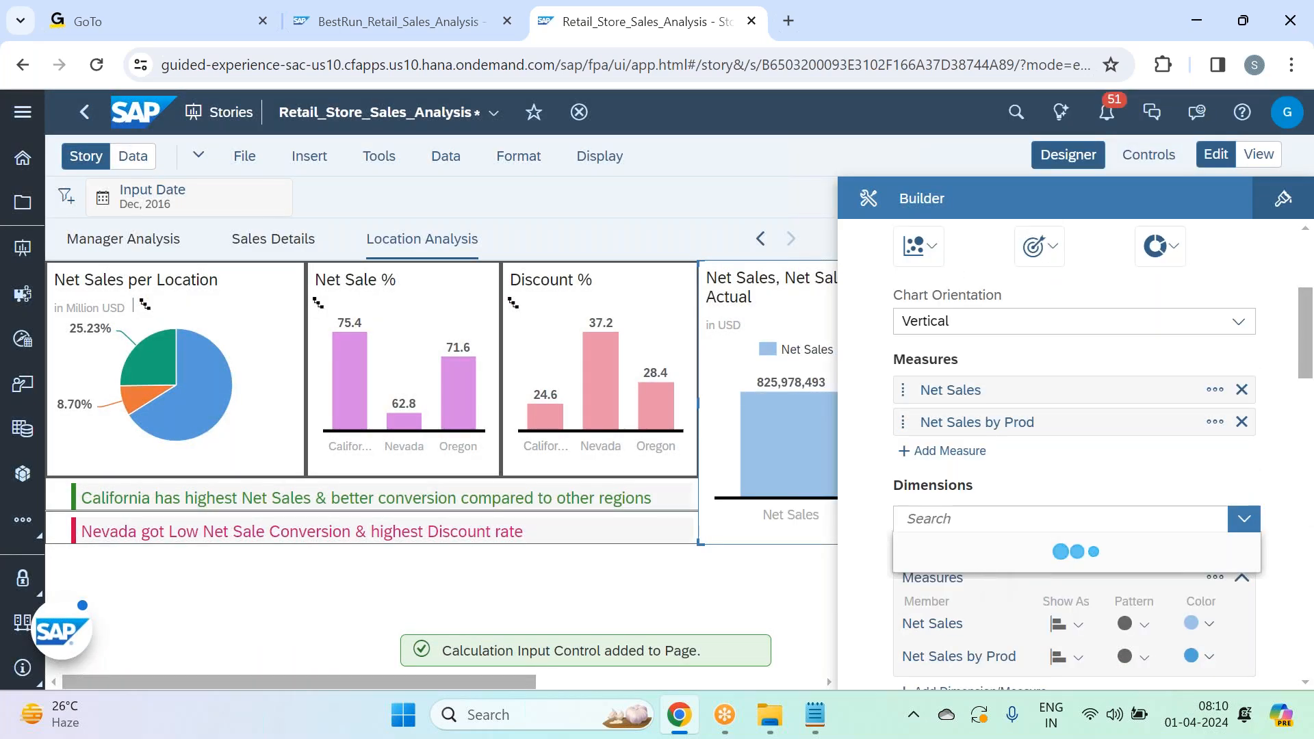
{"action": "type", "text": "loca"}
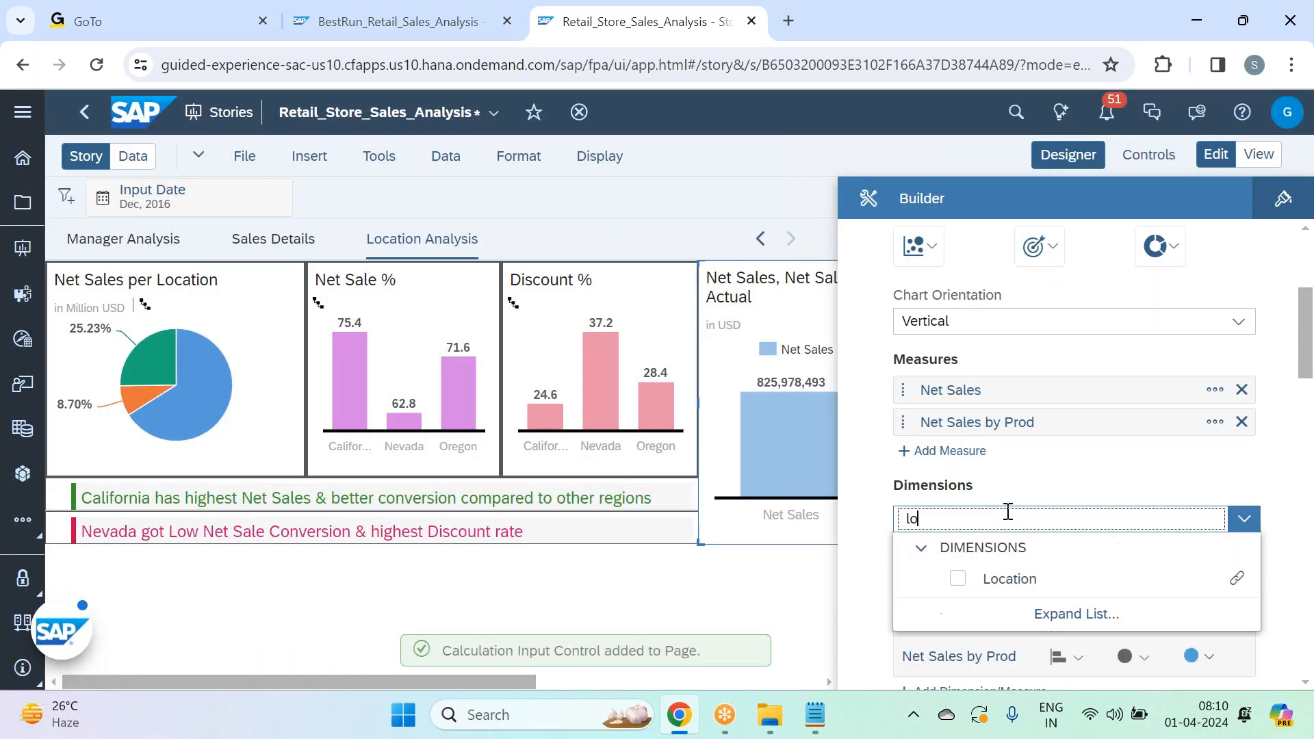
{"action": "left_click", "coordinate": [1039, 585]}
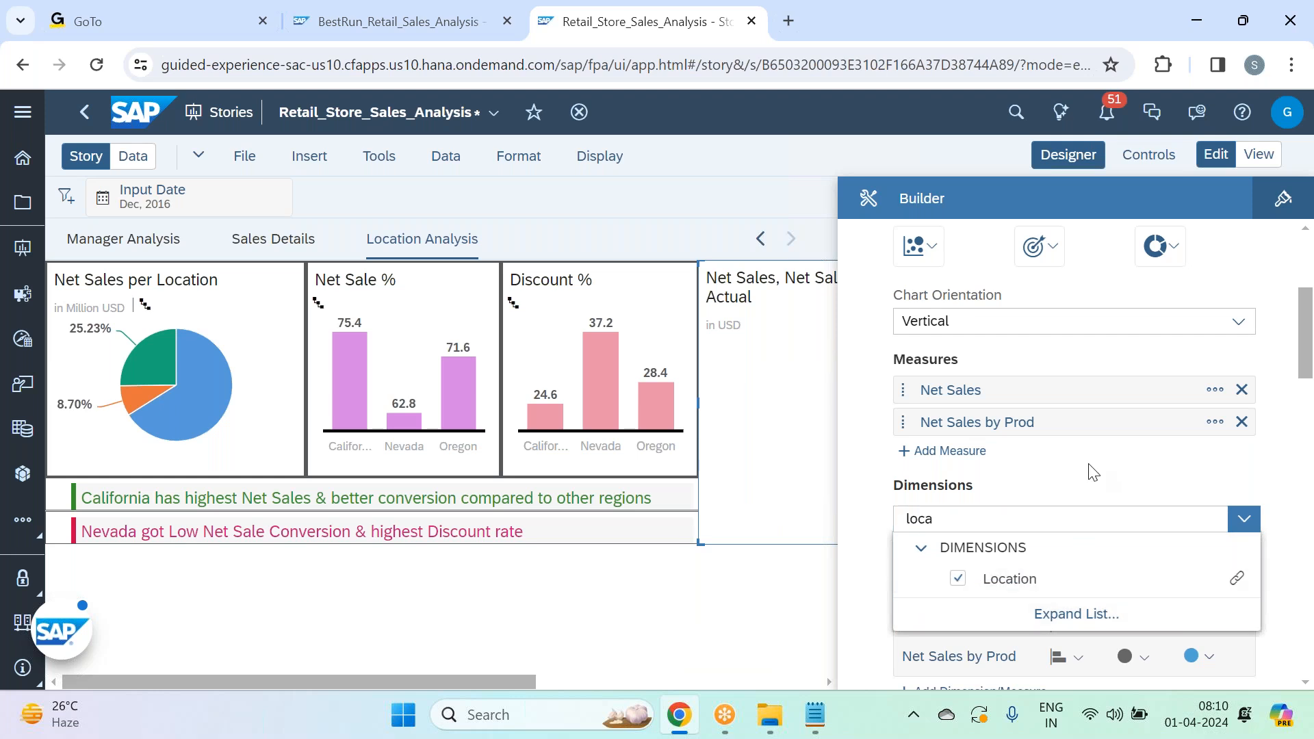
- Change the chart's color palette to the standard palette that begins with blue, orange and green
{"action": "scroll", "coordinate": [1092, 475], "scroll_direction": "down", "scroll_amount": 3}
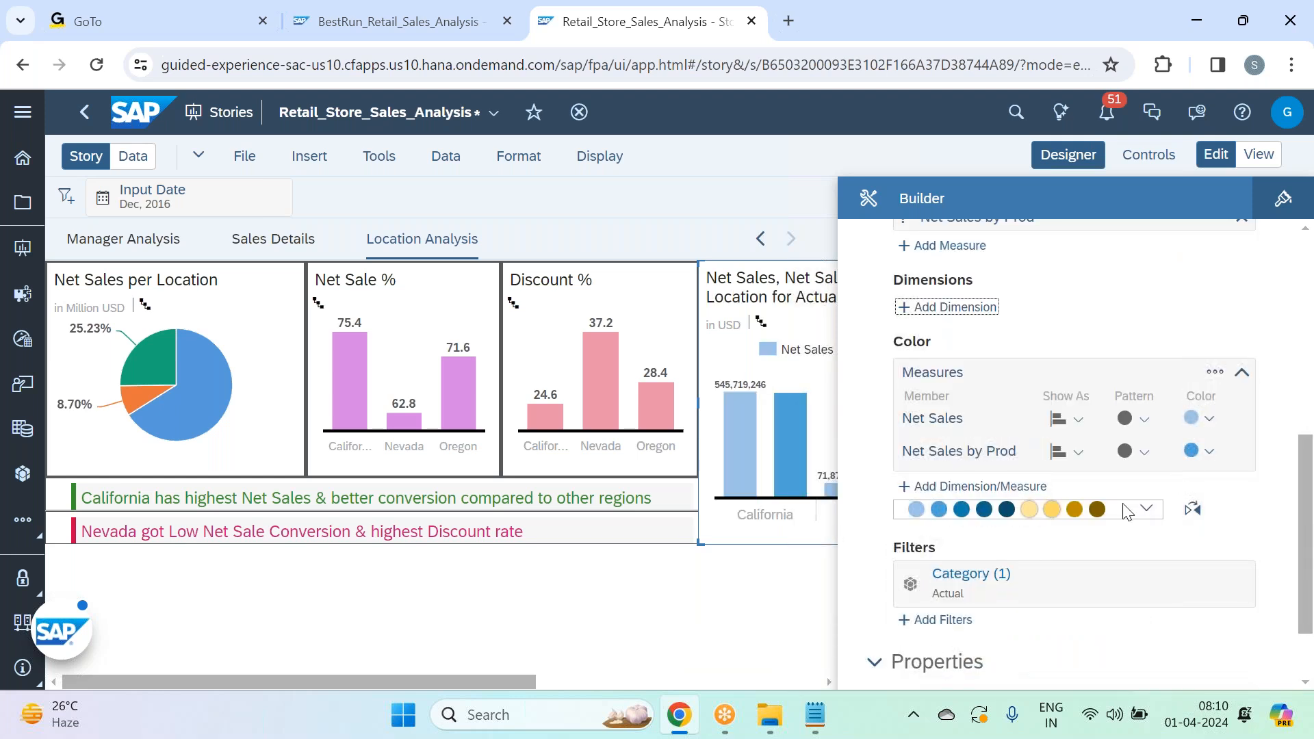
{"action": "left_click", "coordinate": [1149, 548]}
{"action": "left_click", "coordinate": [1023, 307]}
{"action": "left_click", "coordinate": [1148, 543]}
{"action": "left_click", "coordinate": [1037, 296]}
{"action": "left_click", "coordinate": [1146, 541]}
{"action": "left_click", "coordinate": [1077, 404]}
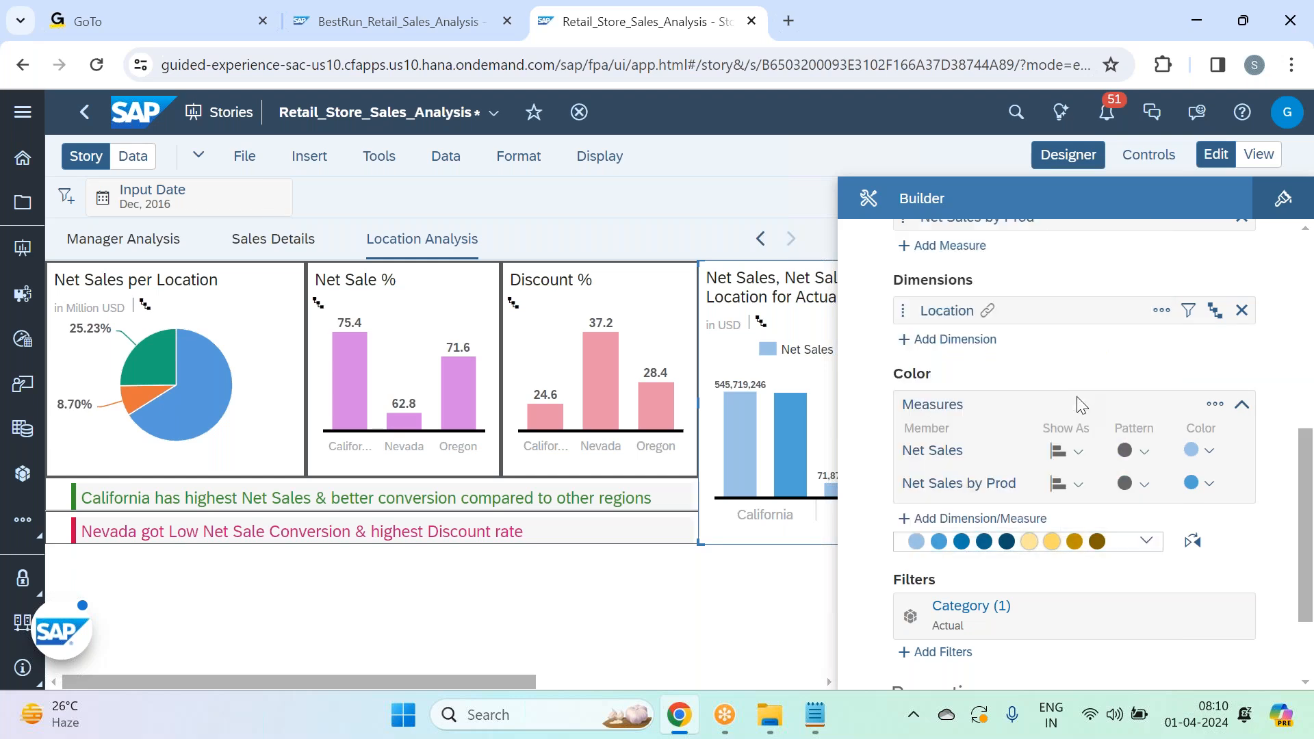
{"action": "left_click", "coordinate": [1159, 546]}
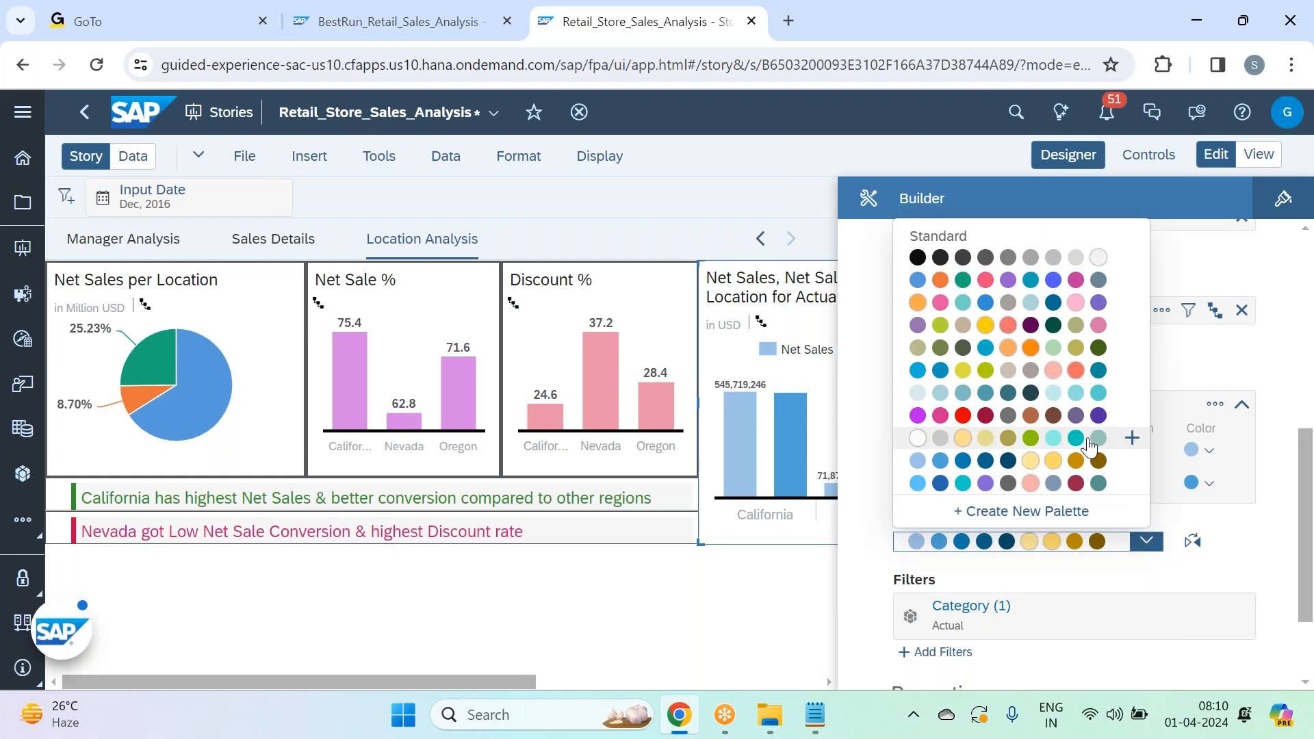
{"action": "left_click", "coordinate": [1054, 293]}
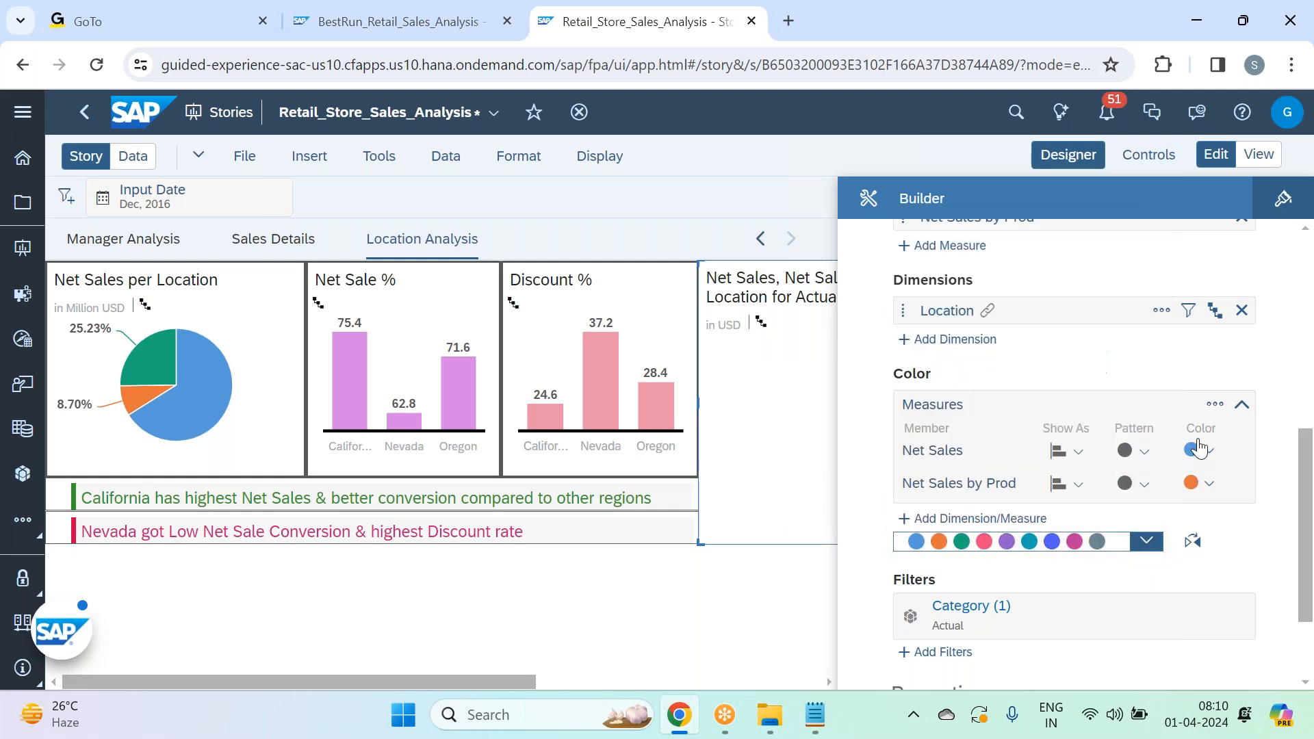
- Set the Net Sales measure's color to a darker blue
{"action": "left_click", "coordinate": [1209, 452]}
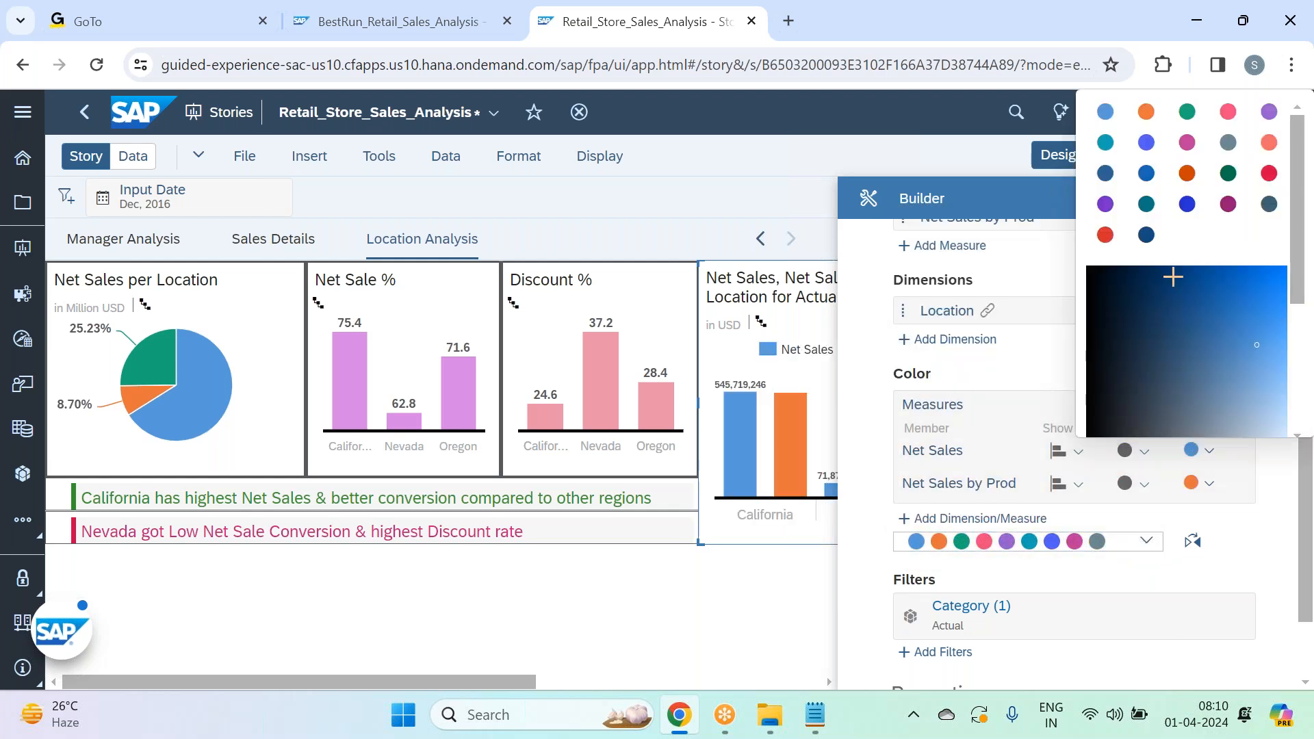
{"action": "left_click", "coordinate": [1146, 173]}
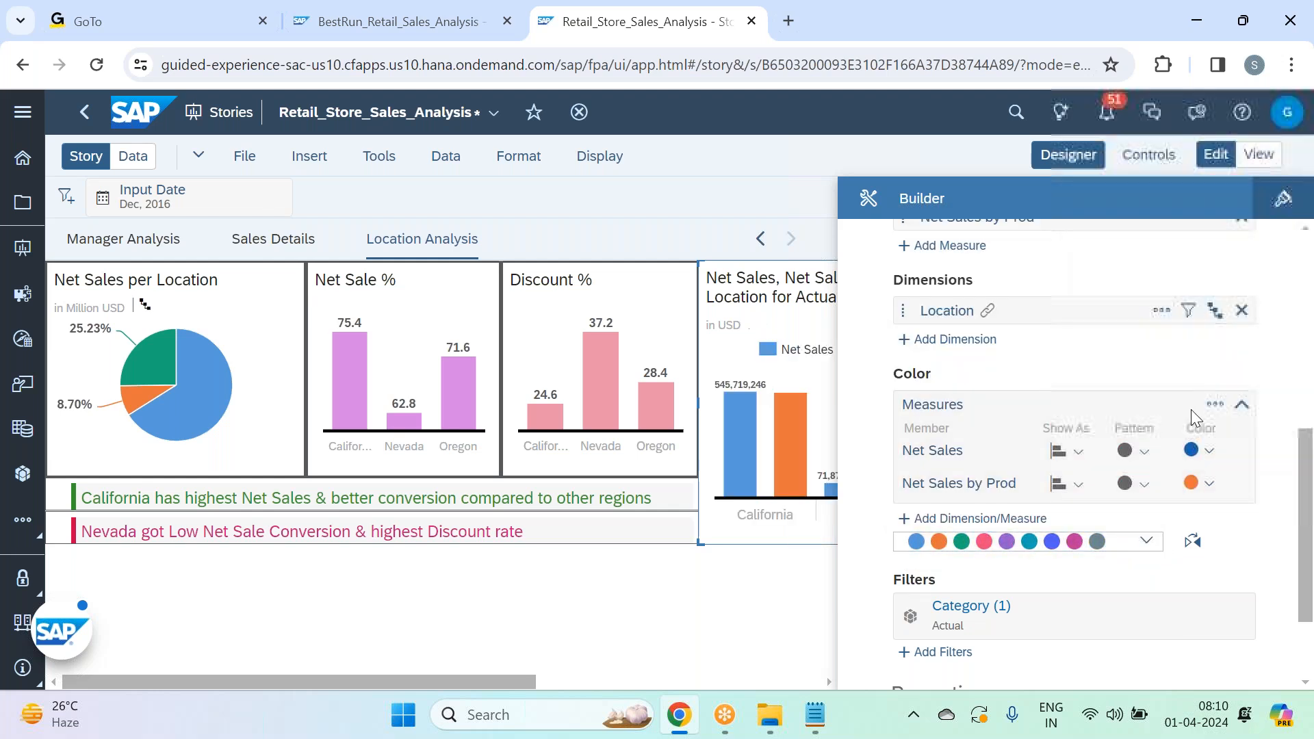
- Set the Net Sales by Prod measure's color to a muted light purple using a custom shade
{"action": "left_click", "coordinate": [1204, 491]}
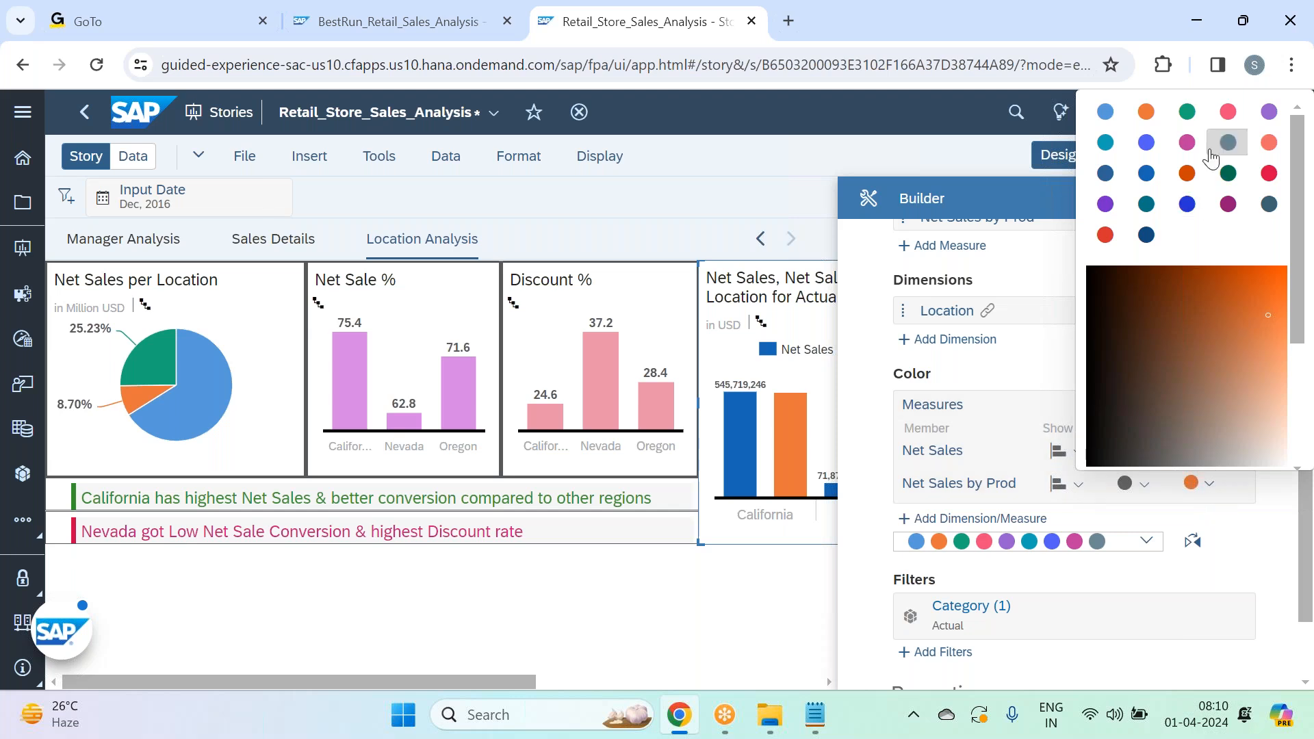
{"action": "left_click", "coordinate": [1270, 173]}
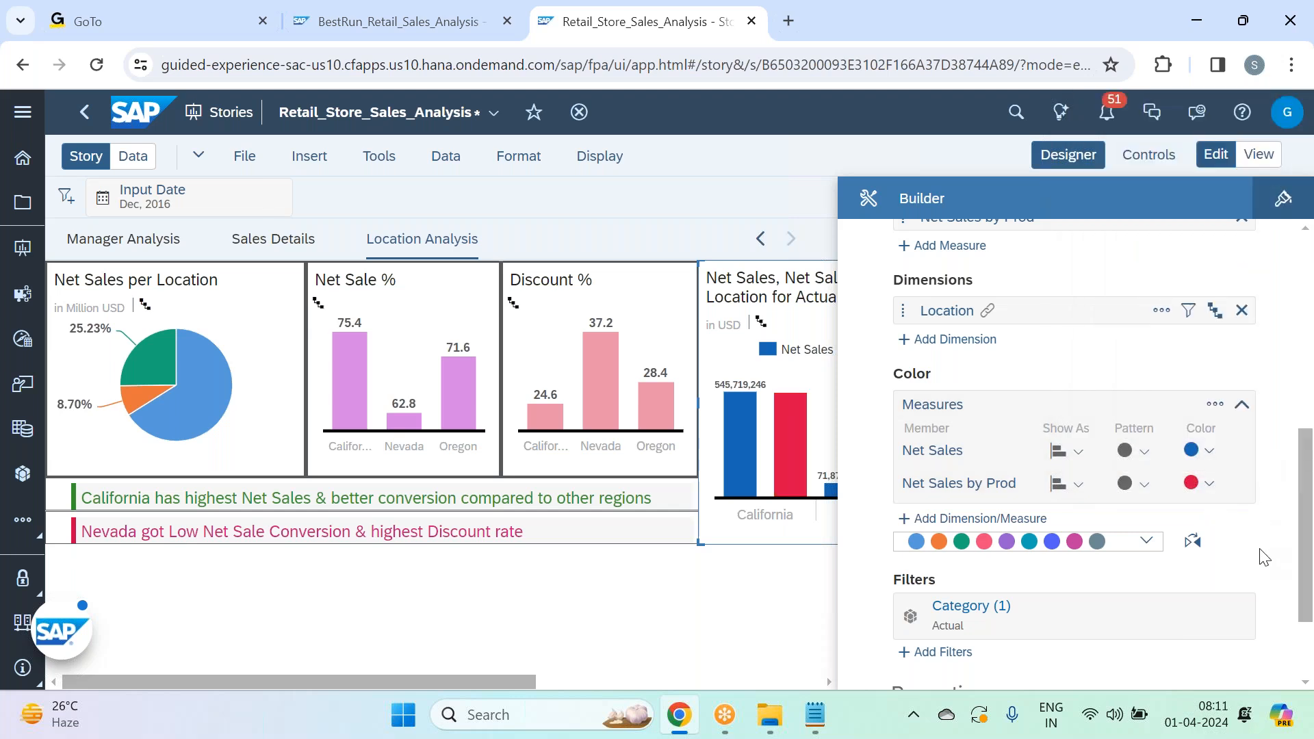
{"action": "left_click", "coordinate": [1208, 481]}
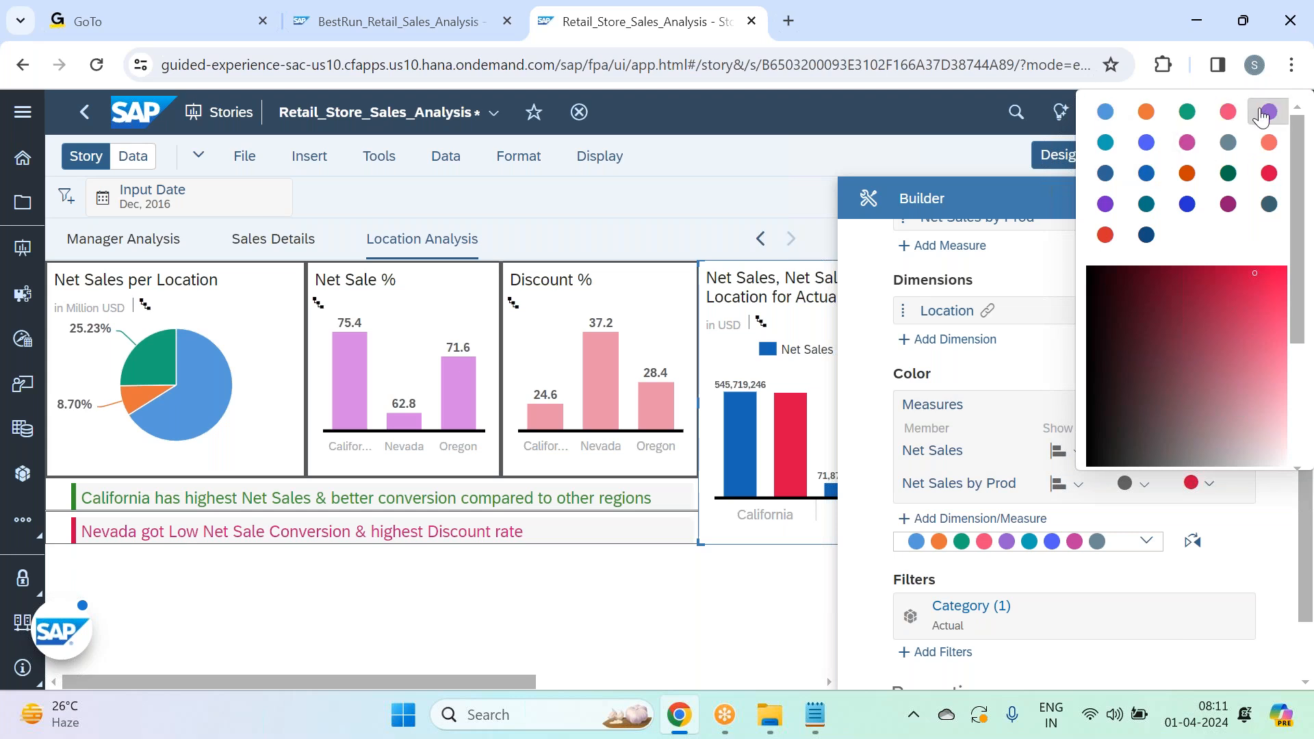
{"action": "left_click", "coordinate": [1105, 204]}
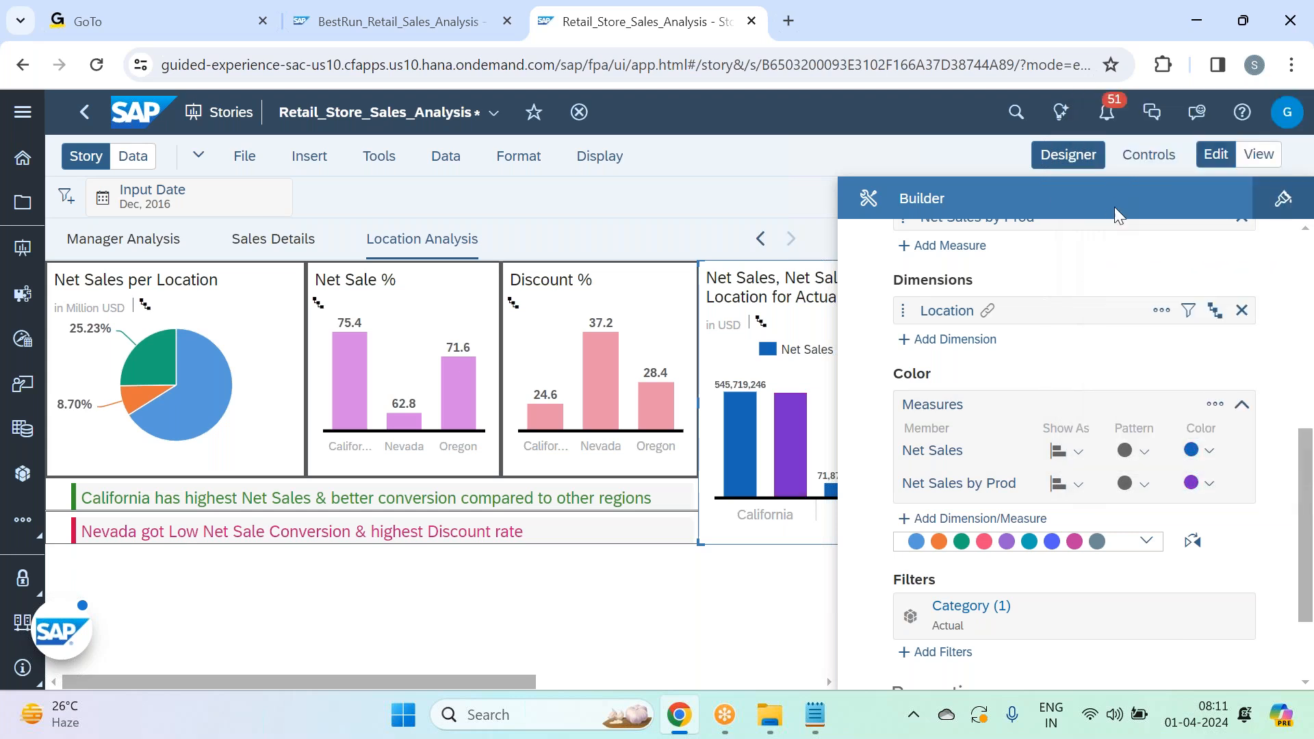
{"action": "left_click", "coordinate": [1201, 485]}
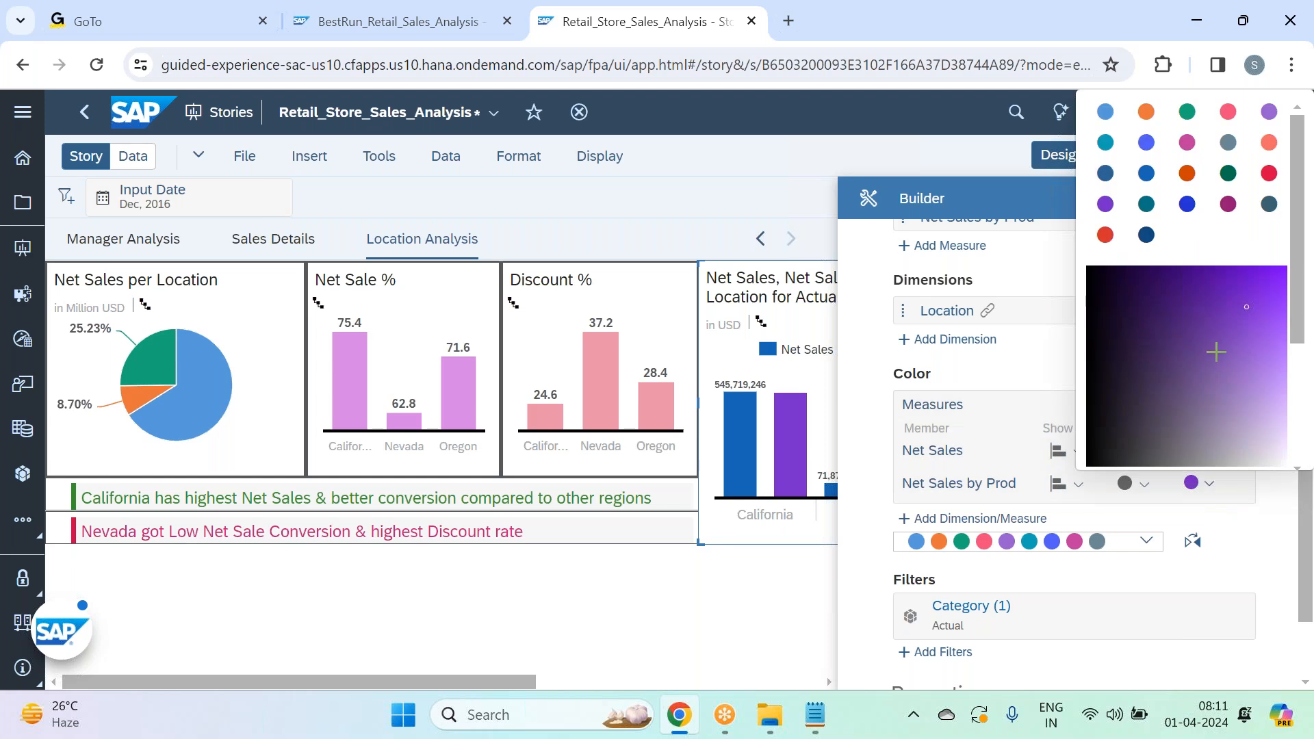
{"action": "left_click", "coordinate": [1239, 399]}
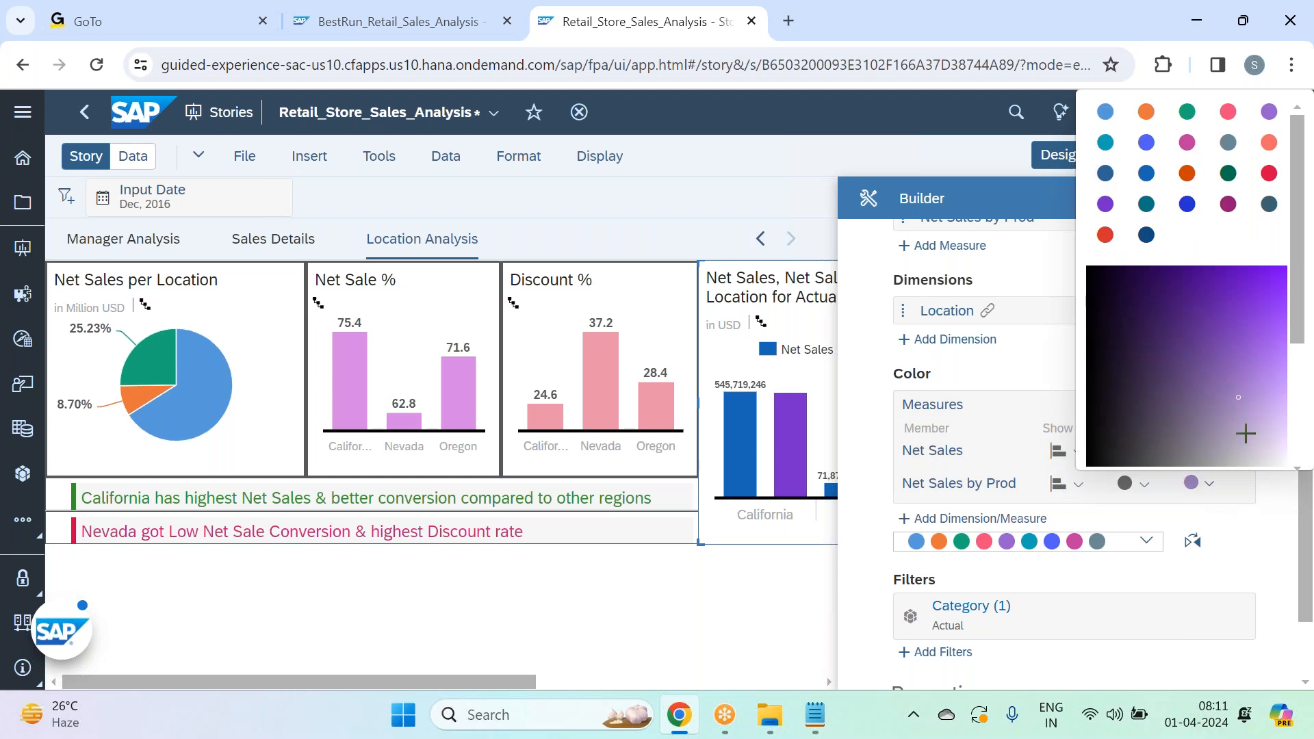
{"action": "left_click", "coordinate": [1262, 565]}
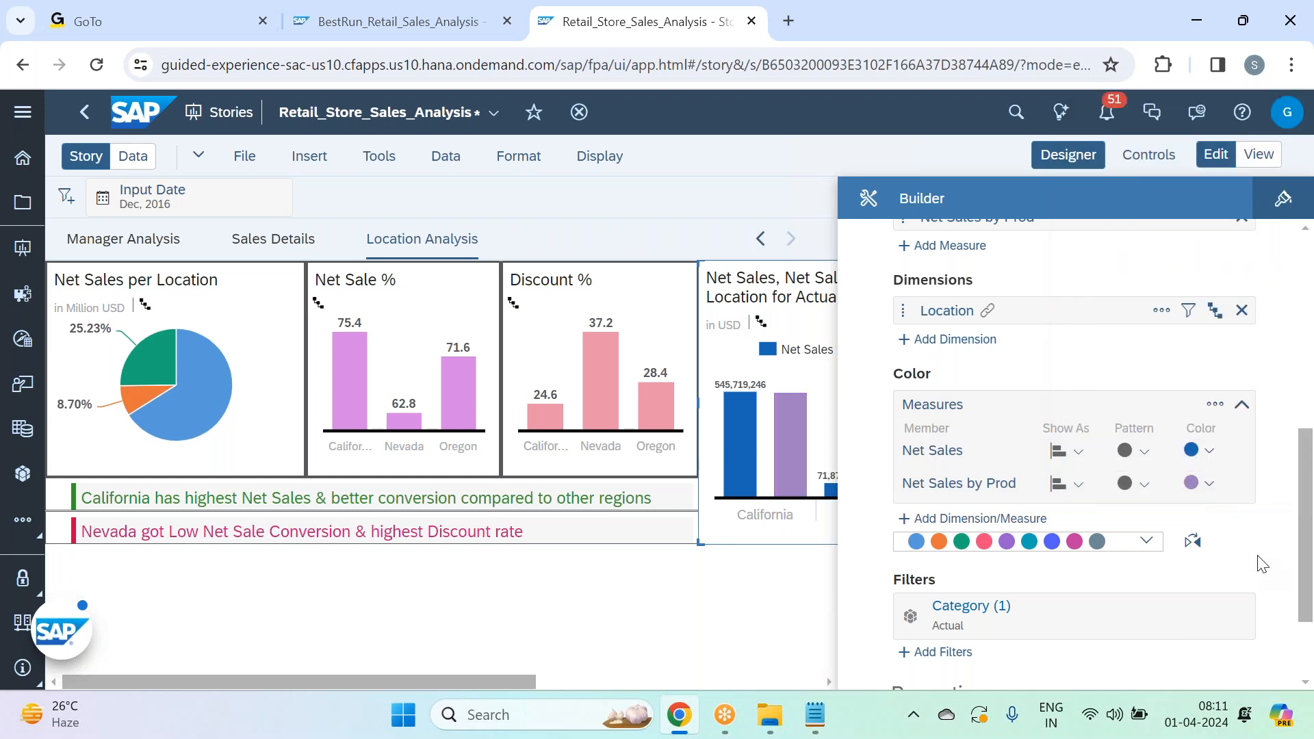
- Shorten the comparison chart's title to "Net Sales, Net Sales by Prod per Loc"
{"action": "left_click", "coordinate": [1077, 156]}
{"action": "double_click", "coordinate": [853, 296]}
{"action": "left_click", "coordinate": [850, 296]}
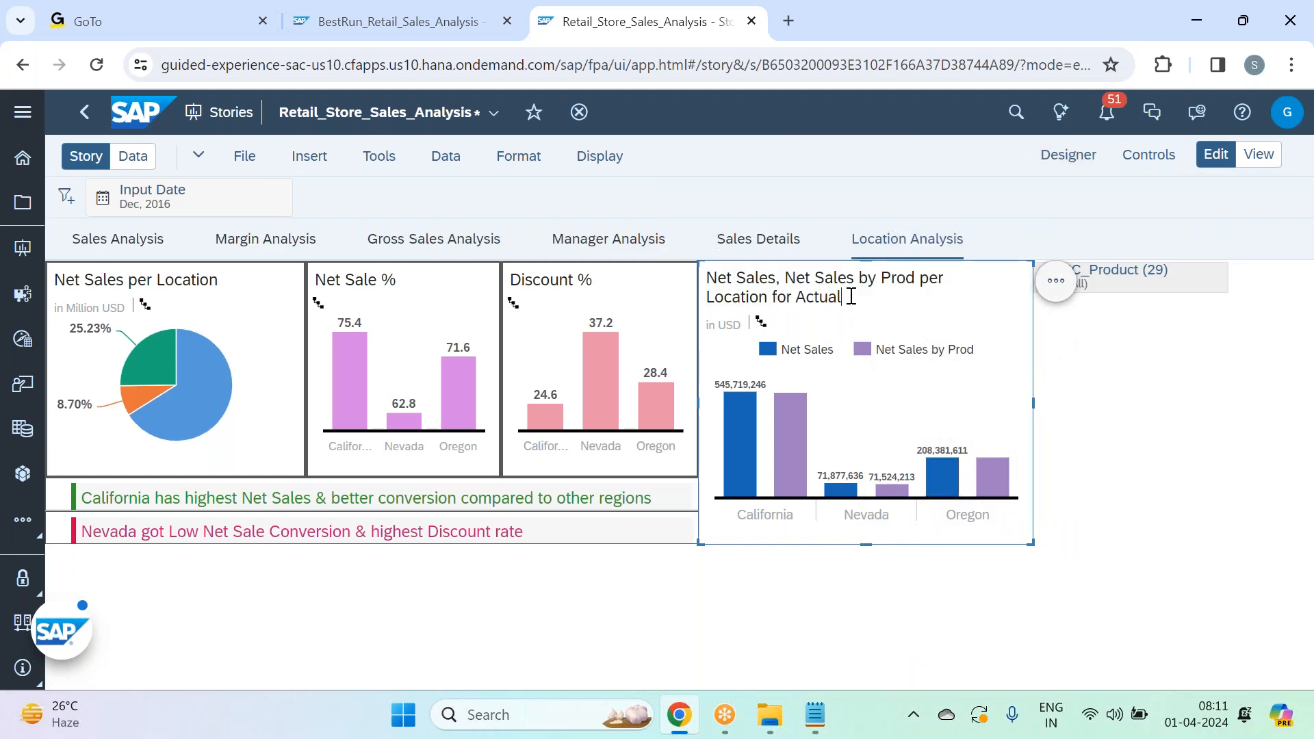
{"action": "key", "text": "BackSpace"}
{"action": "key", "text": "BackSpace"}
{"action": "key", "text": "BackSpace"}
{"action": "key", "text": "BackSpace"}
{"action": "key", "text": "BackSpace"}
{"action": "key", "text": "BackSpace"}
{"action": "key", "text": "BackSpace"}
{"action": "key", "text": "BackSpace"}
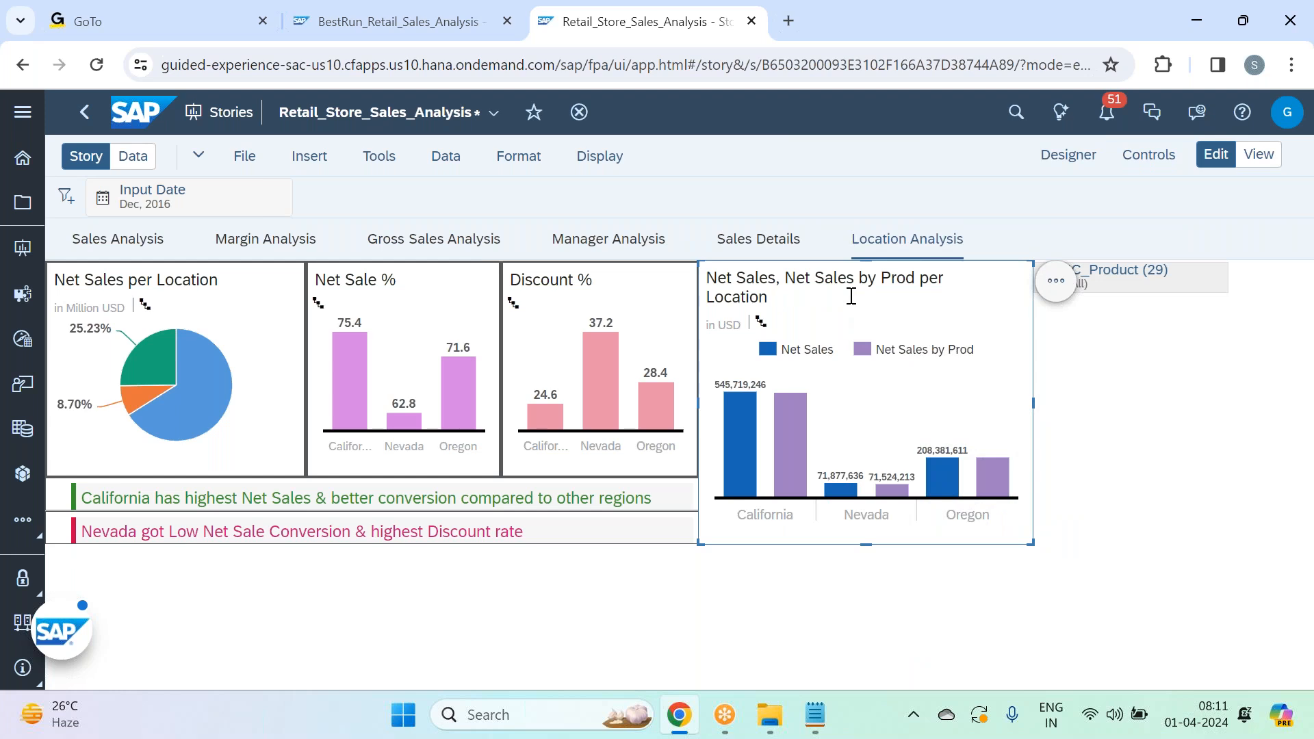
{"action": "key", "text": "BackSpace"}
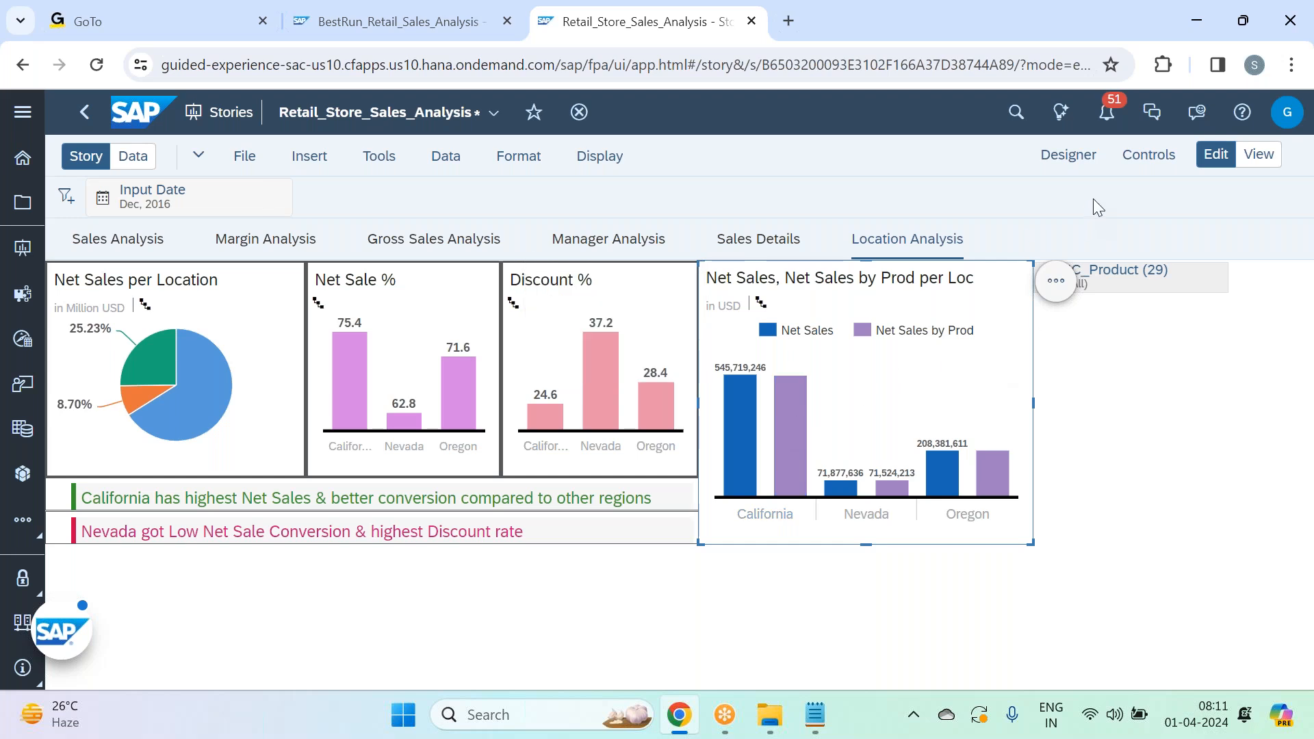
- Give the comparison chart All Borders and change the border's line width
{"action": "left_click", "coordinate": [1072, 168]}
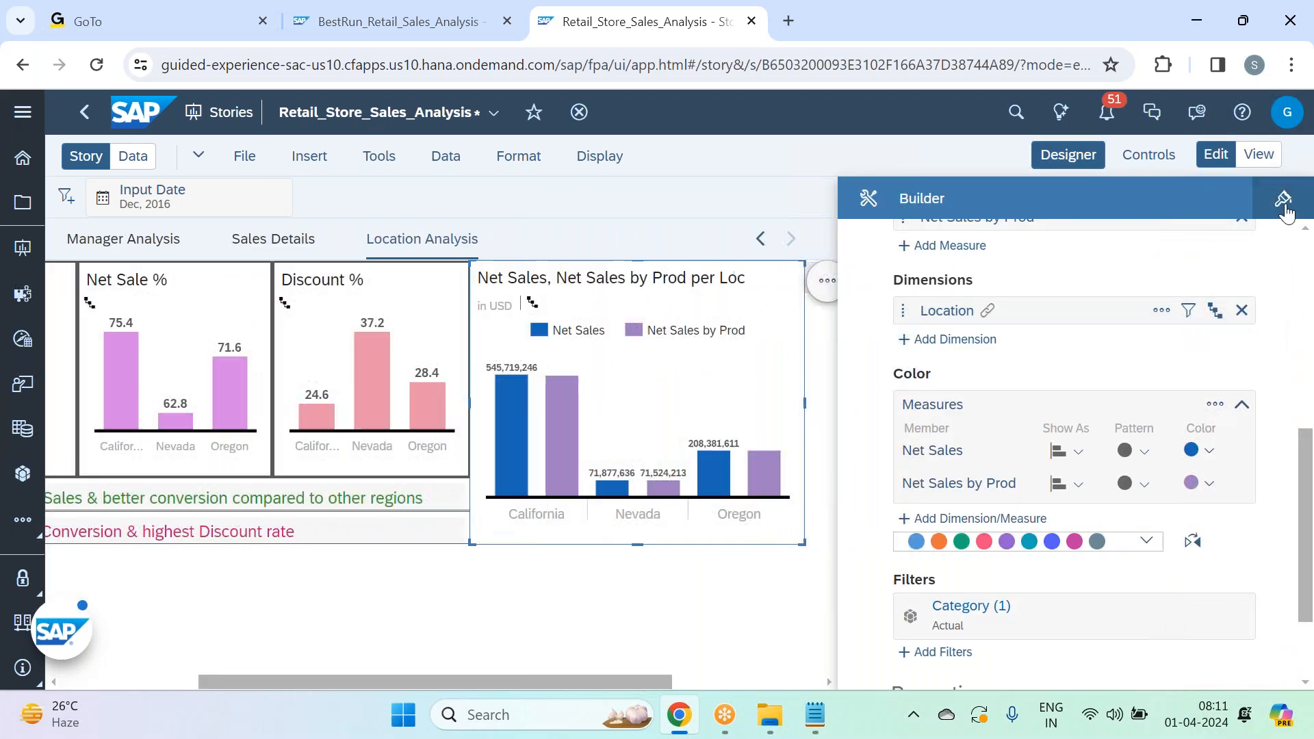
{"action": "left_click", "coordinate": [1285, 200]}
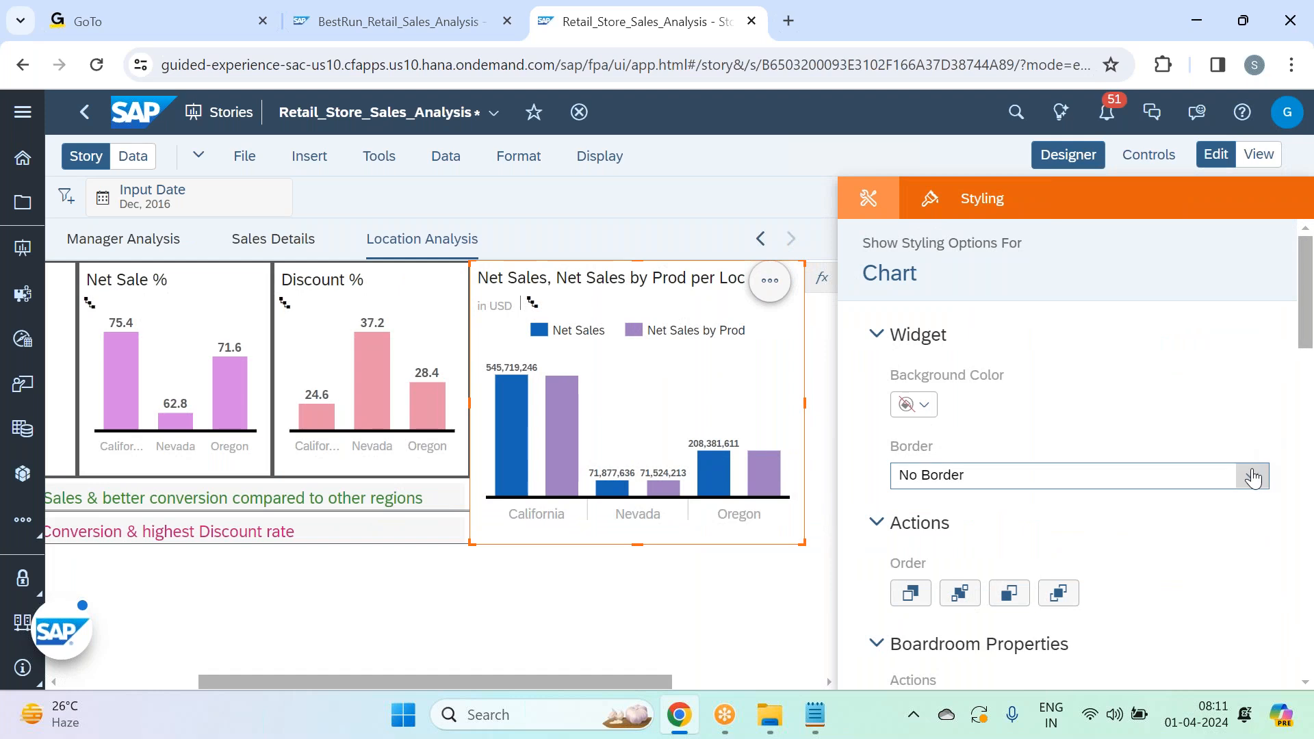
{"action": "left_click", "coordinate": [1253, 476]}
{"action": "left_click", "coordinate": [1104, 353]}
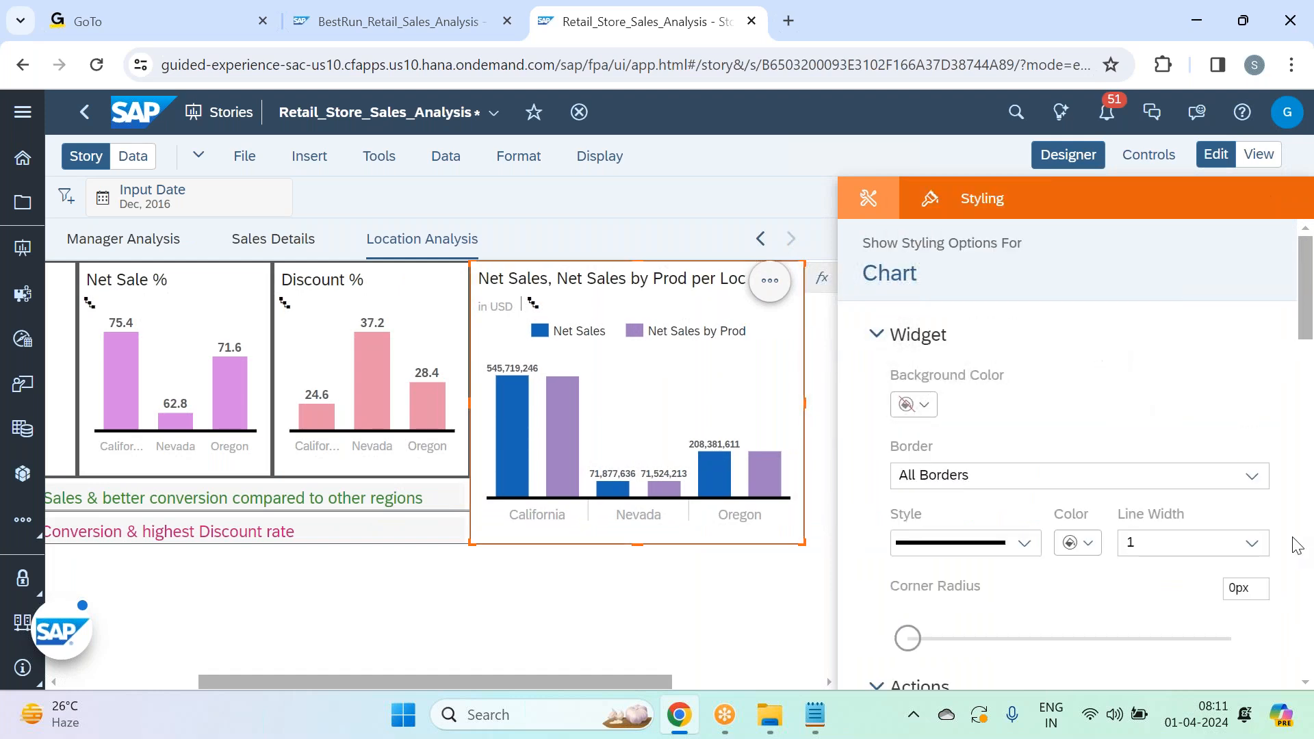
{"action": "left_click", "coordinate": [1253, 544]}
{"action": "left_click", "coordinate": [1185, 328]}
- Set the comparison chart's number scale to Million with 1 decimal place
{"action": "scroll", "coordinate": [1171, 374], "scroll_direction": "down", "scroll_amount": 10}
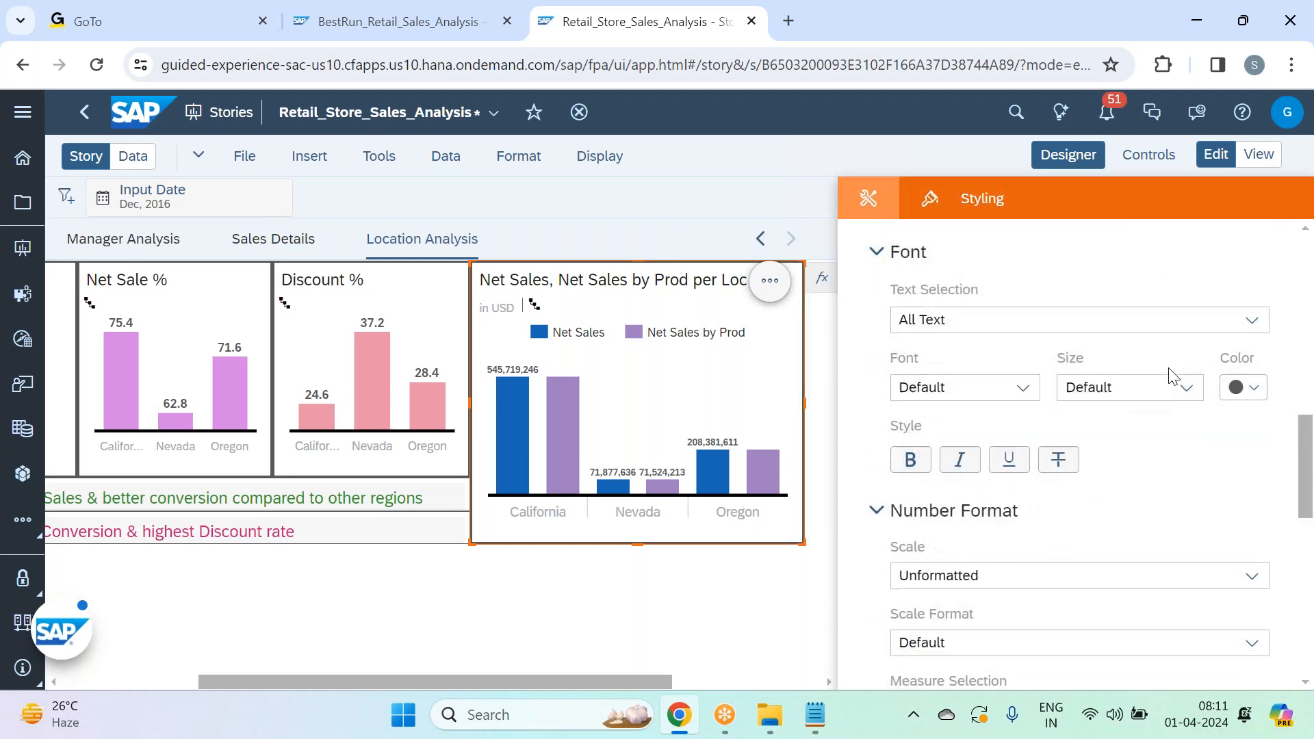
{"action": "left_click", "coordinate": [1253, 268]}
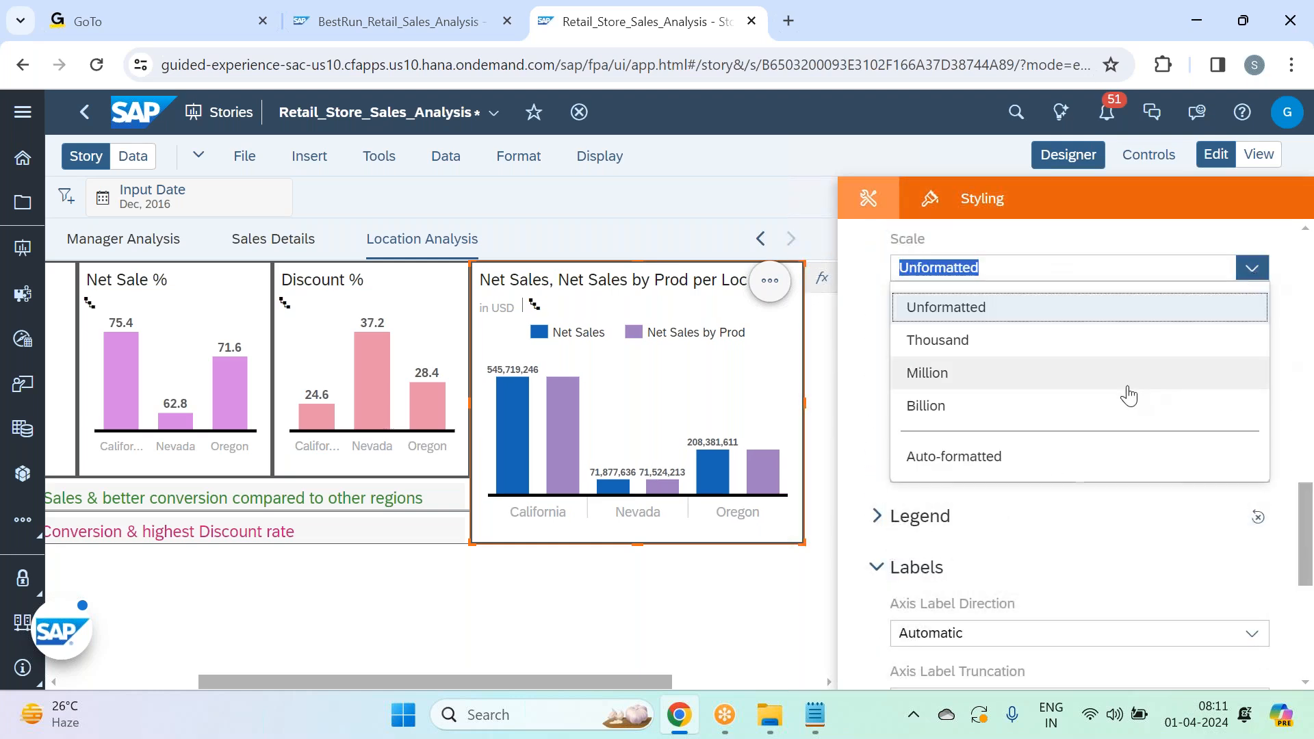
{"action": "left_click", "coordinate": [1126, 380]}
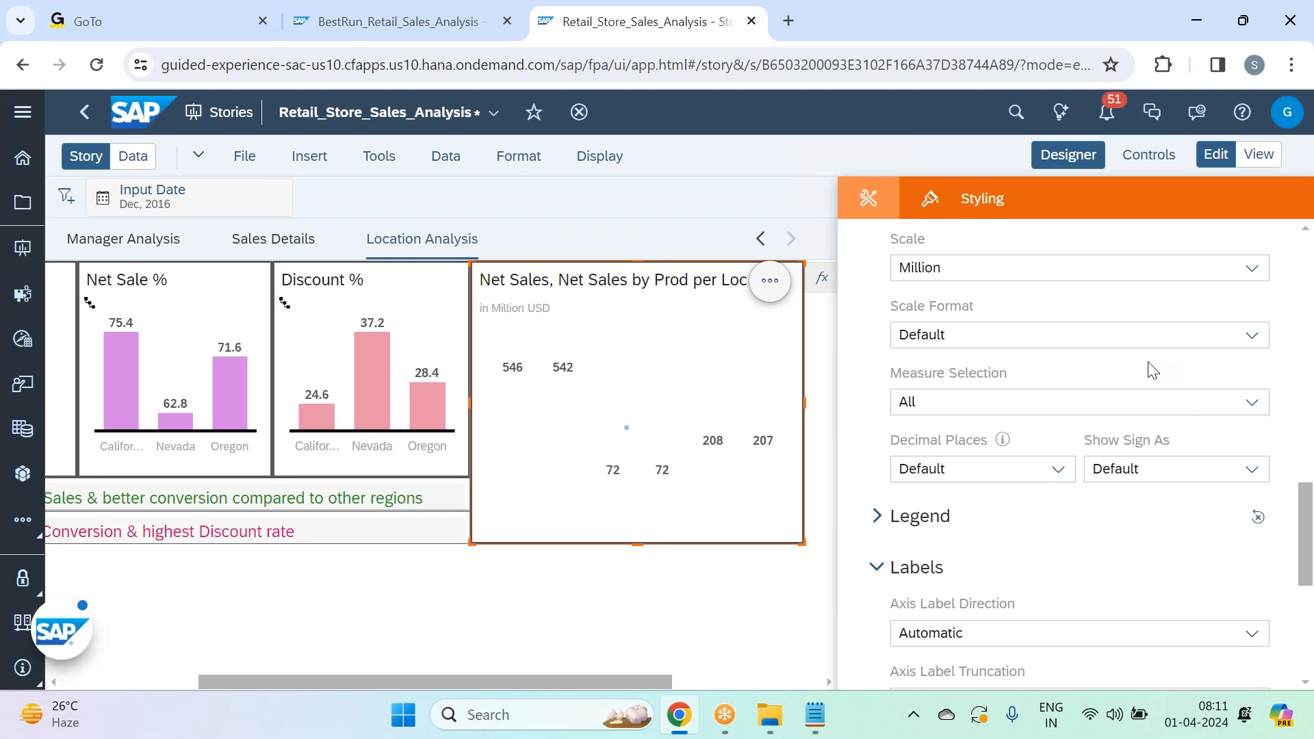
{"action": "left_click", "coordinate": [1058, 470]}
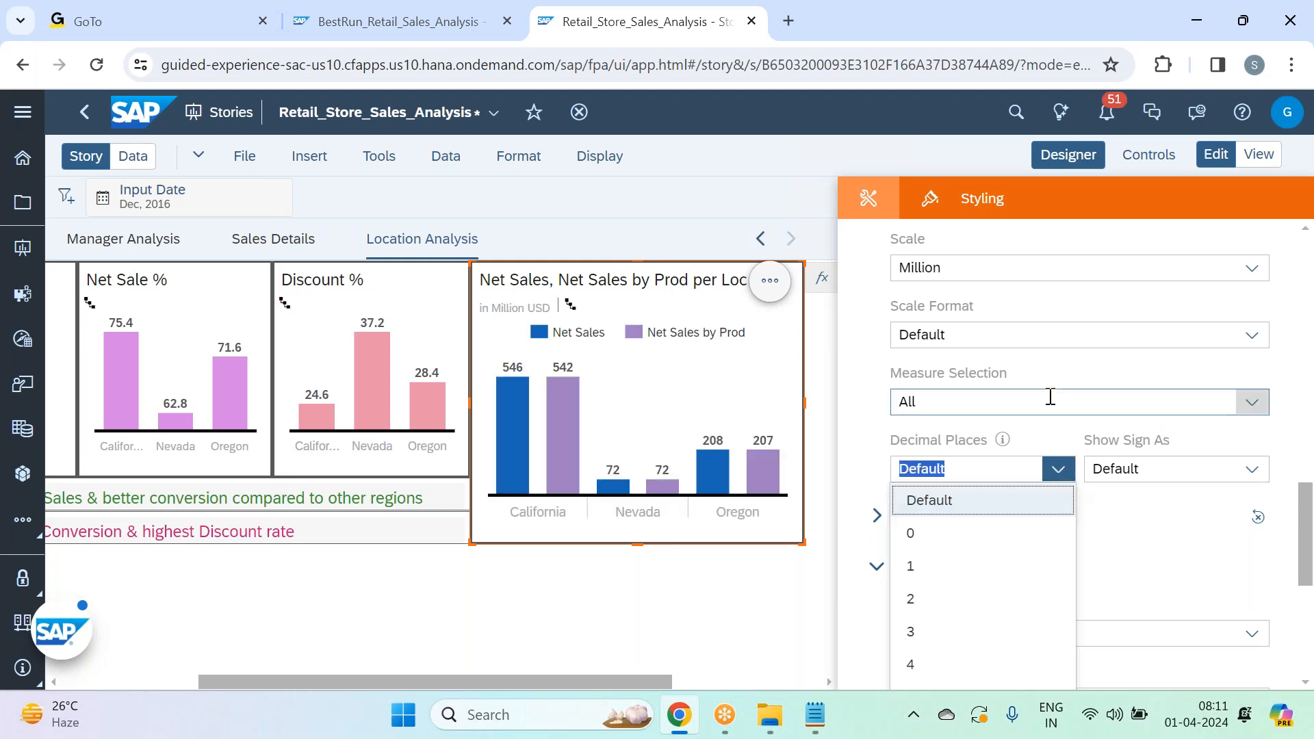
{"action": "left_click", "coordinate": [981, 569]}
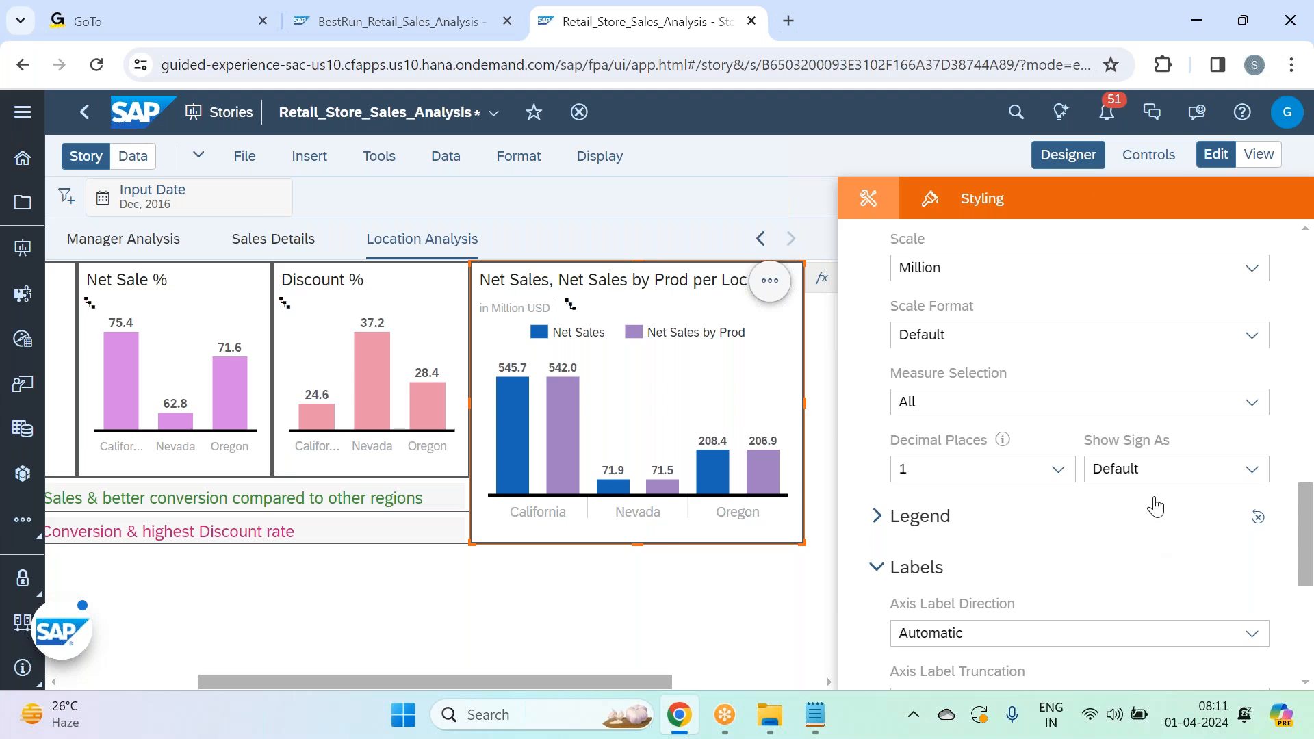
{"action": "left_click", "coordinate": [1072, 155]}
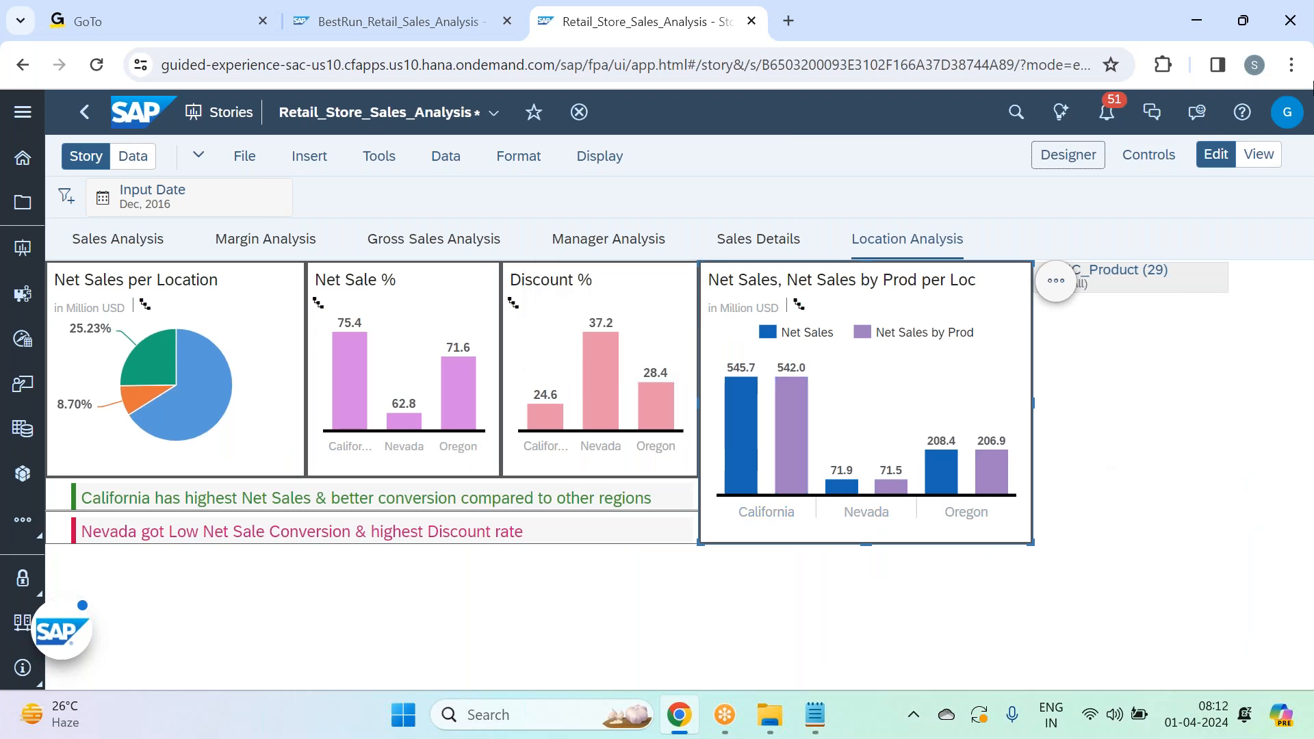
- Edit the IC_Product input control so users get Multiple Selection for Alcohol, Carbonated Drinks and Juices
{"action": "left_click", "coordinate": [1133, 277]}
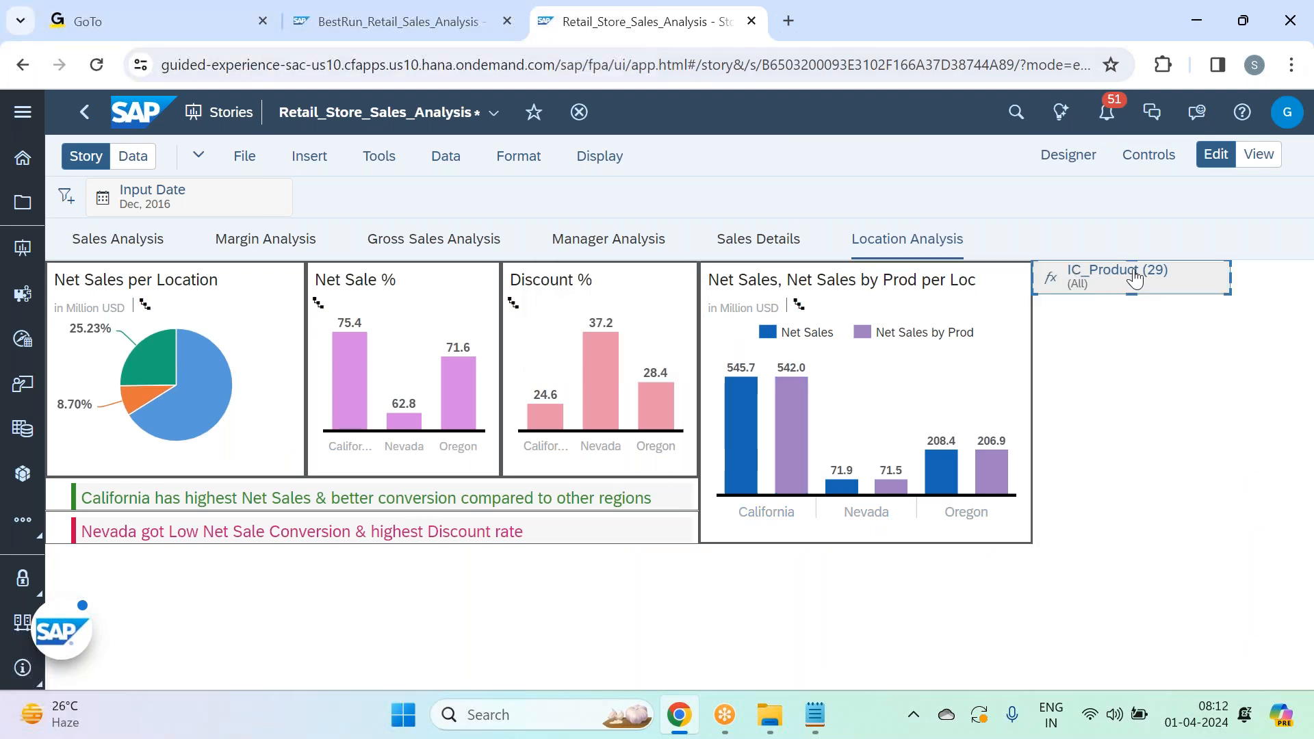
{"action": "left_click", "coordinate": [1135, 277]}
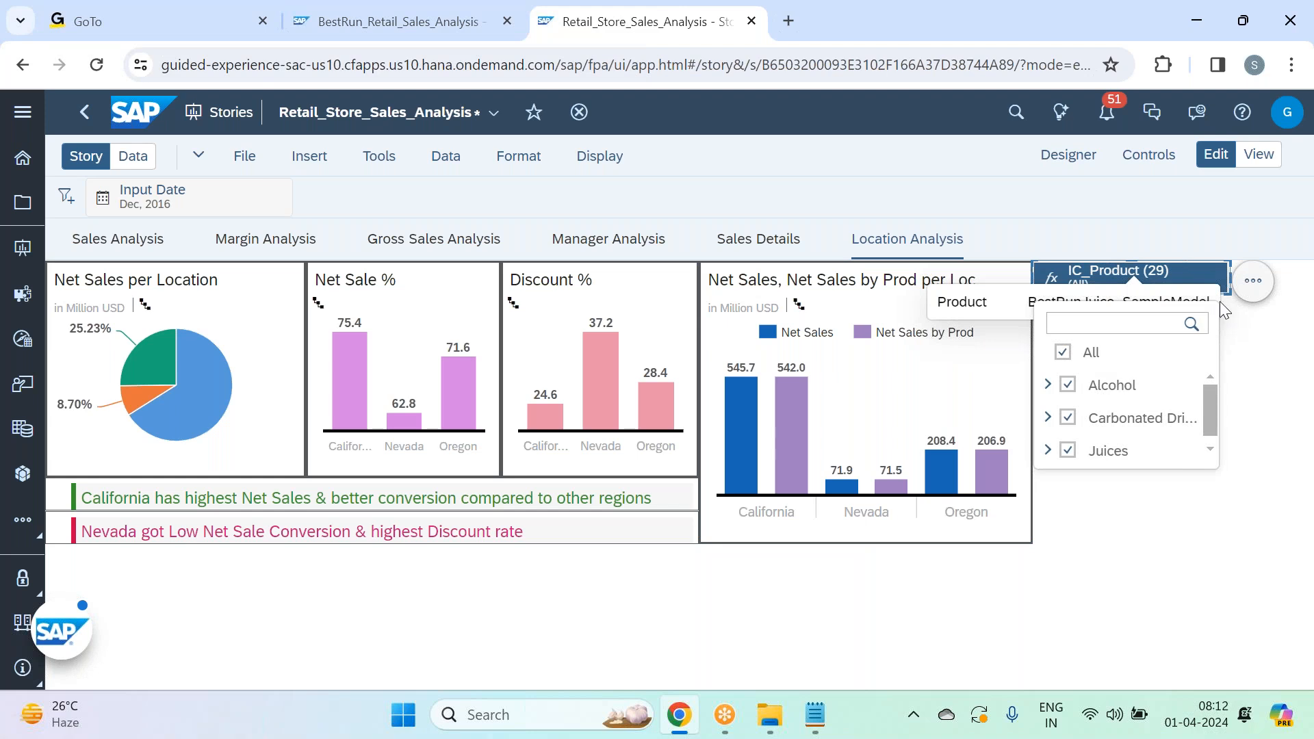
{"action": "left_click", "coordinate": [1240, 365]}
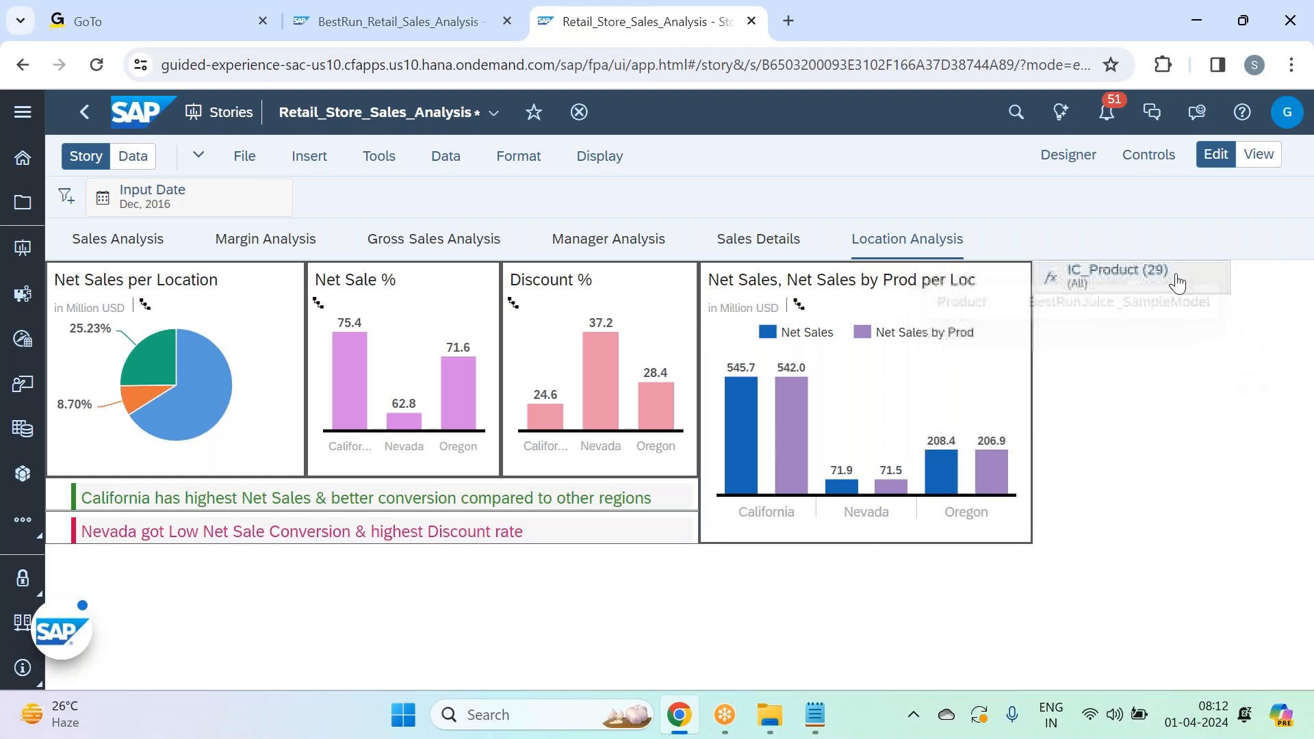
{"action": "left_click", "coordinate": [1175, 279]}
{"action": "right_click", "coordinate": [1165, 280]}
{"action": "left_click", "coordinate": [1156, 279]}
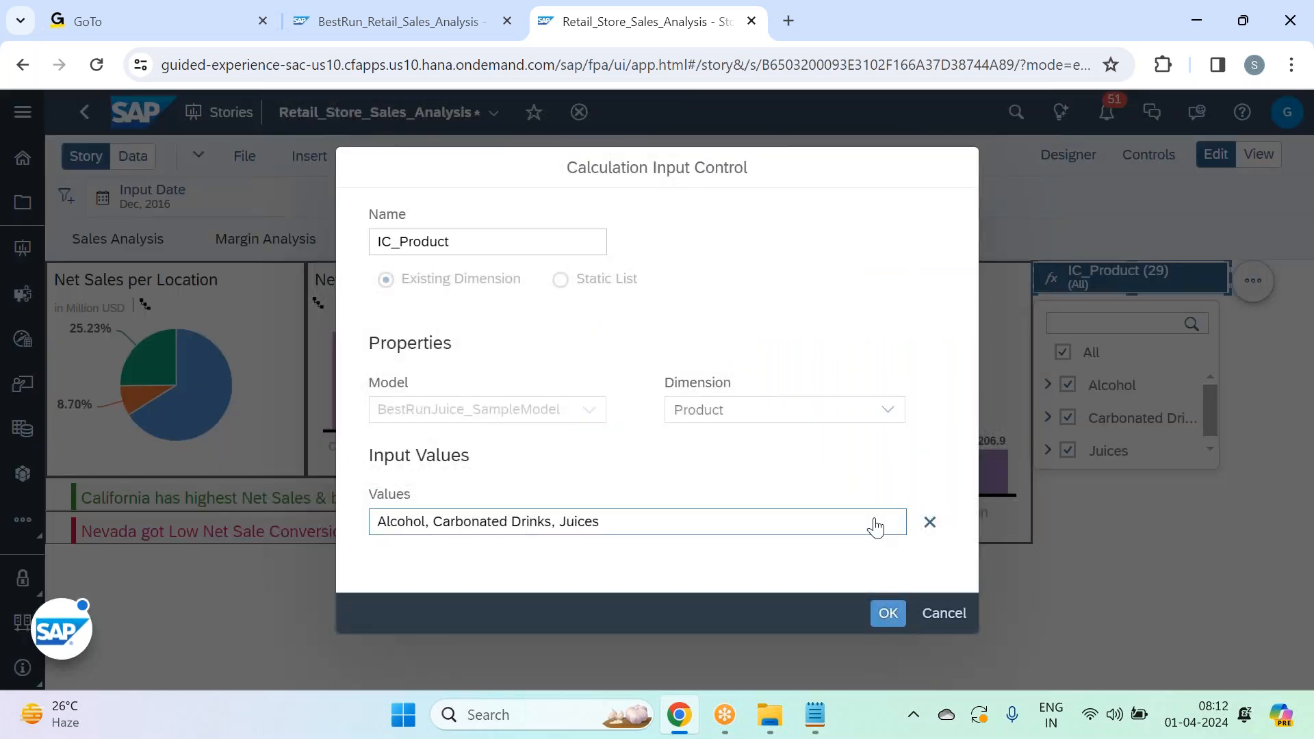
{"action": "left_click", "coordinate": [875, 528]}
{"action": "left_click", "coordinate": [1041, 487]}
{"action": "left_click", "coordinate": [906, 562]}
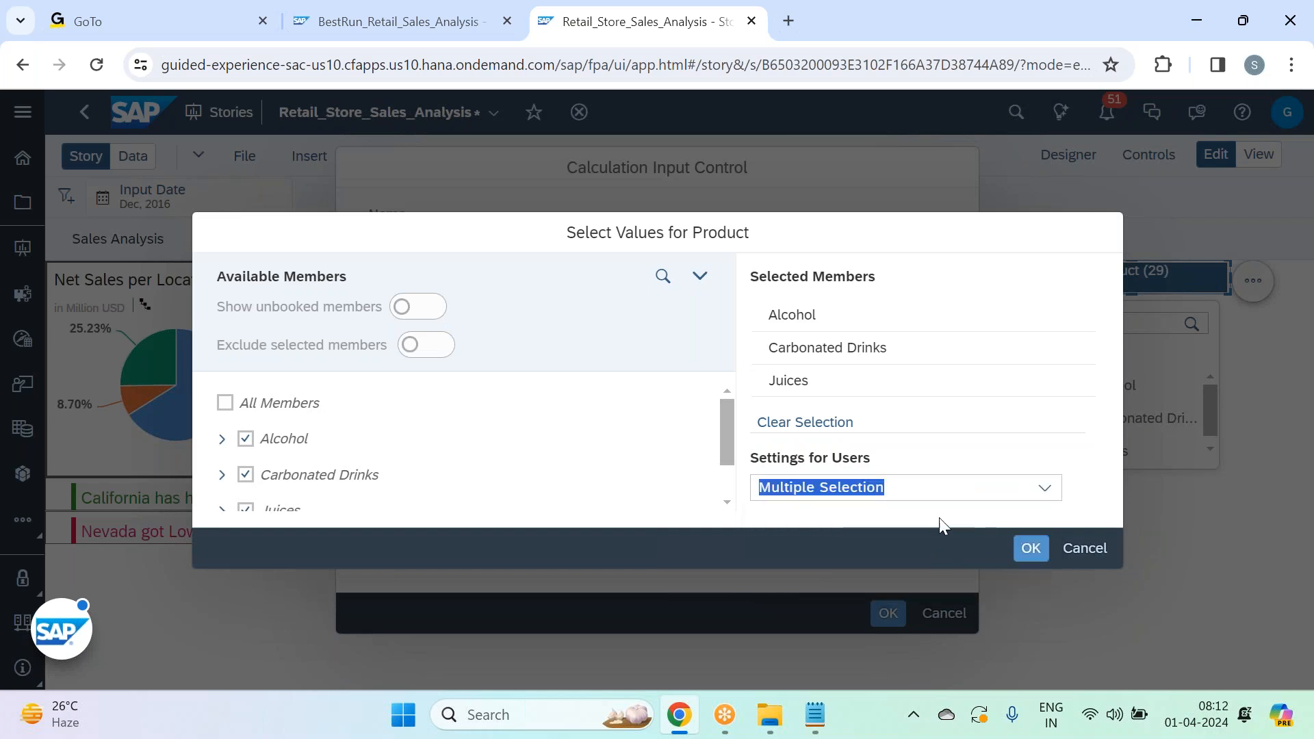
{"action": "left_click", "coordinate": [1033, 551]}
{"action": "left_click", "coordinate": [888, 613]}
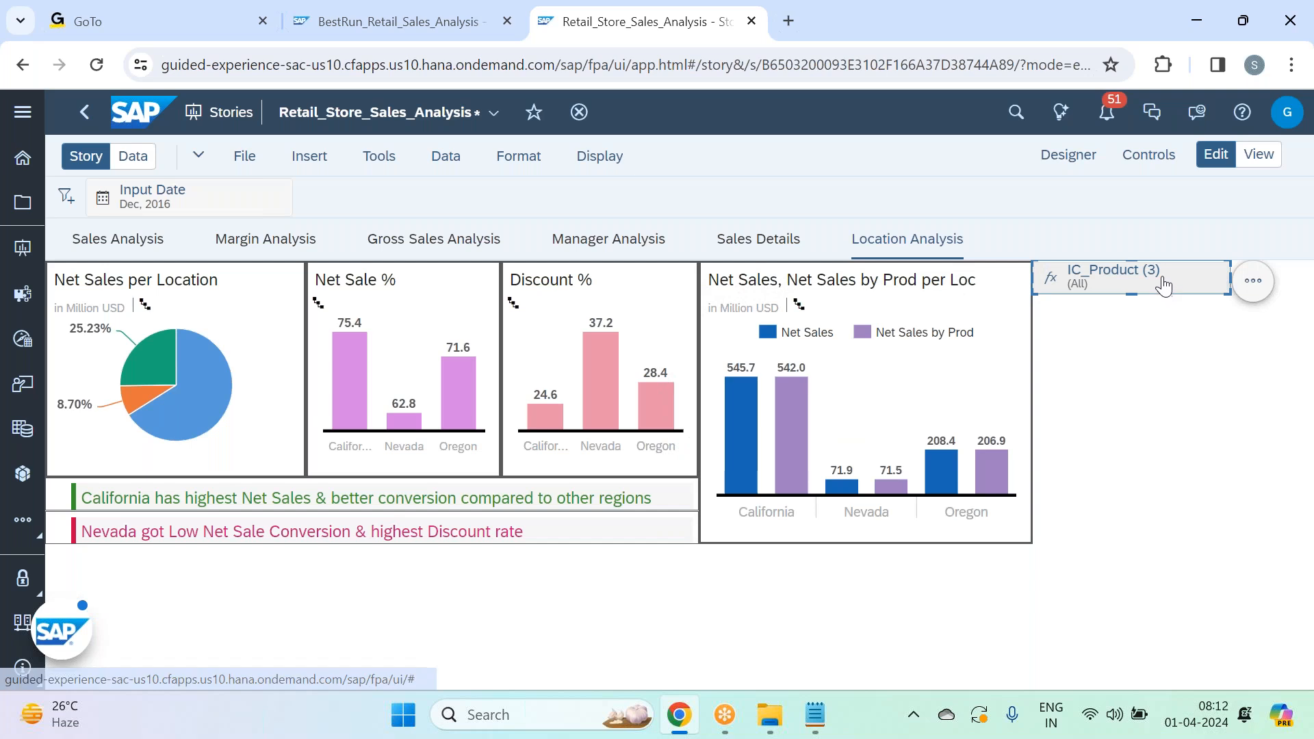
- Restrict the IC_Product input control's selection to Juices only and compare the two measures' bars
{"action": "left_click", "coordinate": [1156, 288]}
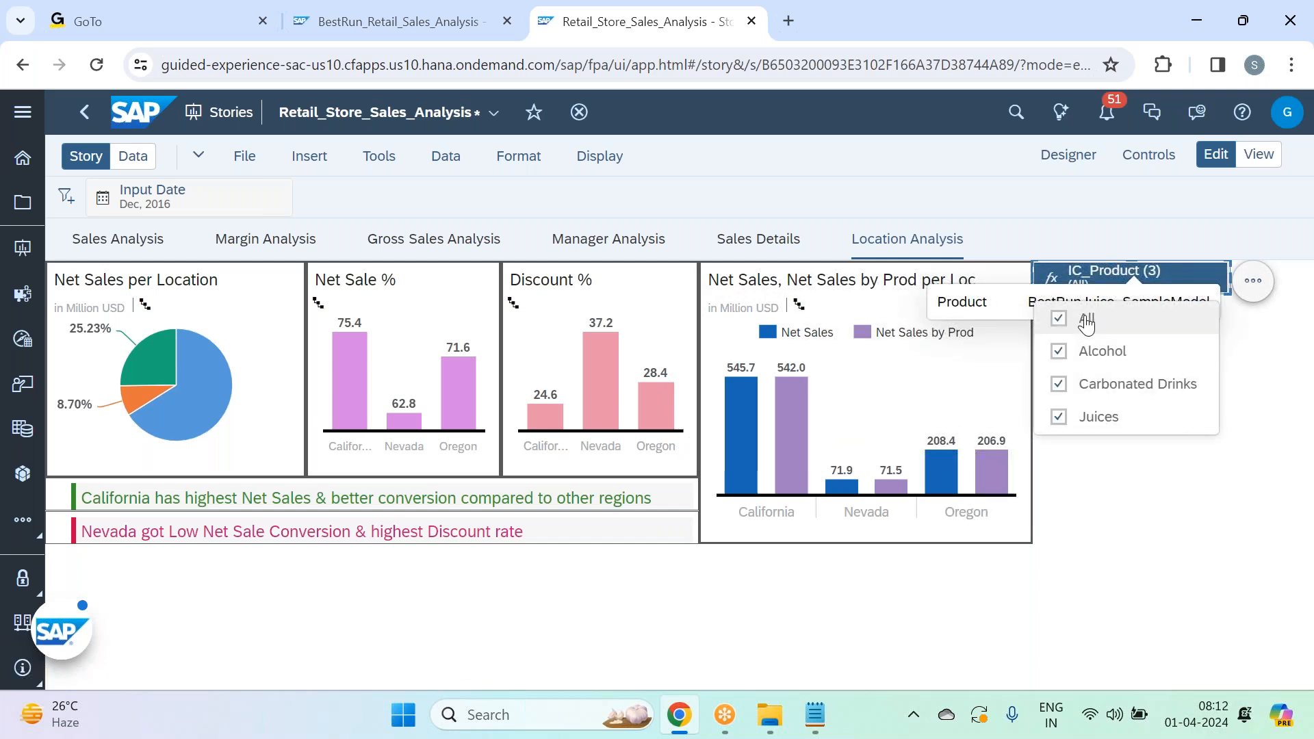
{"action": "left_click", "coordinate": [1083, 319]}
{"action": "left_click", "coordinate": [1114, 419]}
{"action": "left_click", "coordinate": [1166, 484]}
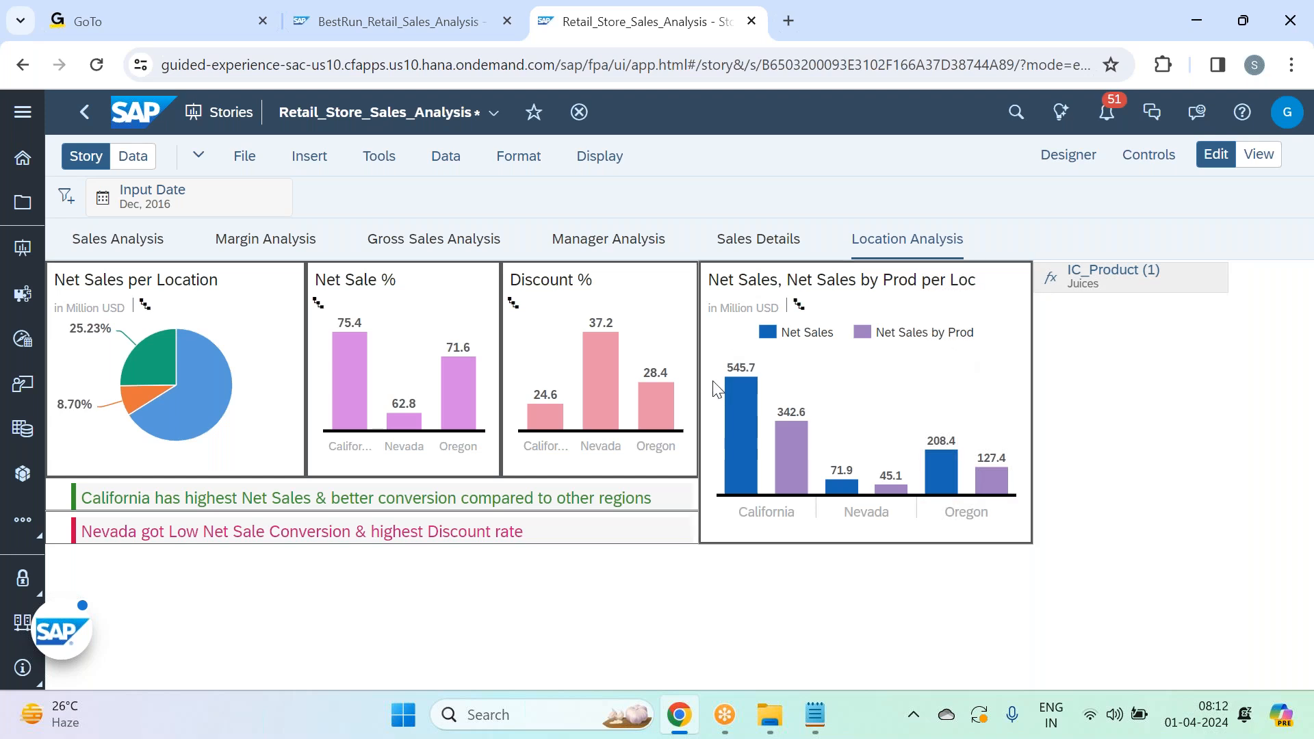
{"action": "mouse_move", "coordinate": [737, 417]}
{"action": "mouse_move", "coordinate": [793, 459]}
- Lower the comparison chart's upper edge to free a strip above it, and hide its chart title
{"action": "left_click_drag", "start_coordinate": [1031, 263], "coordinate": [1030, 295]}
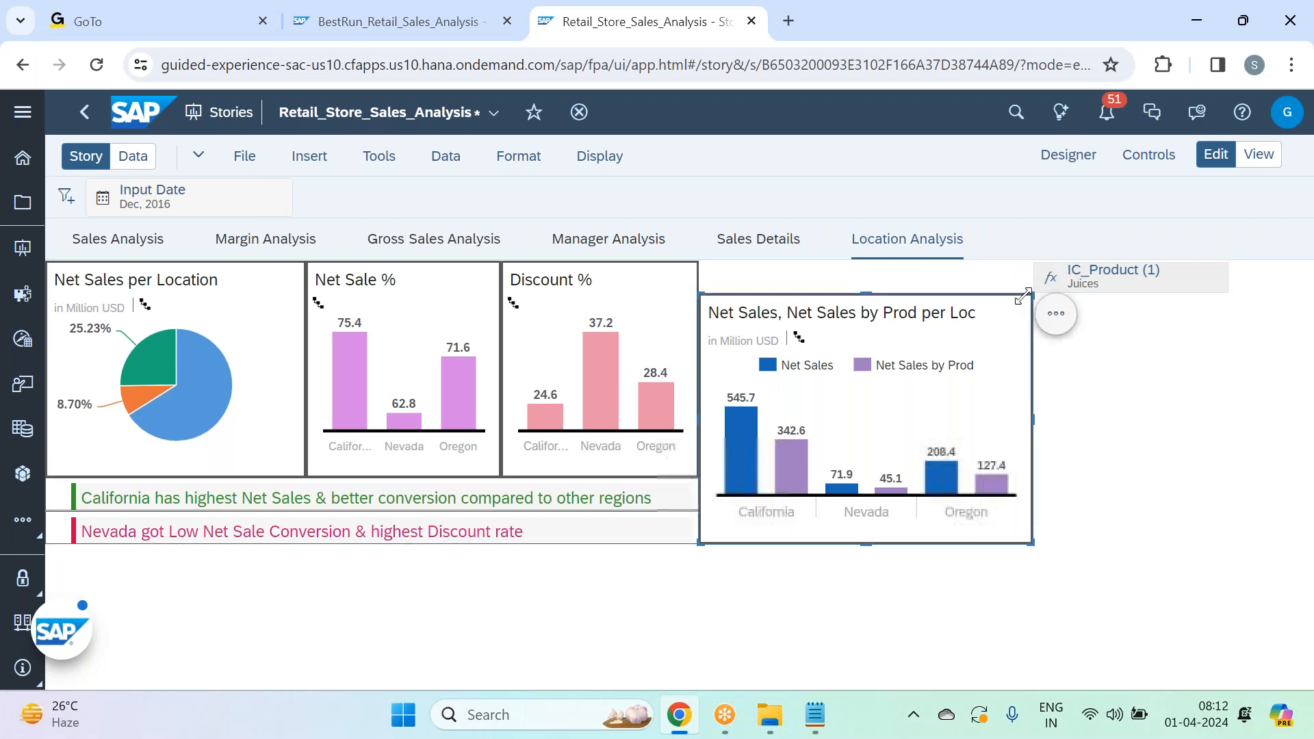
{"action": "left_click", "coordinate": [1053, 325]}
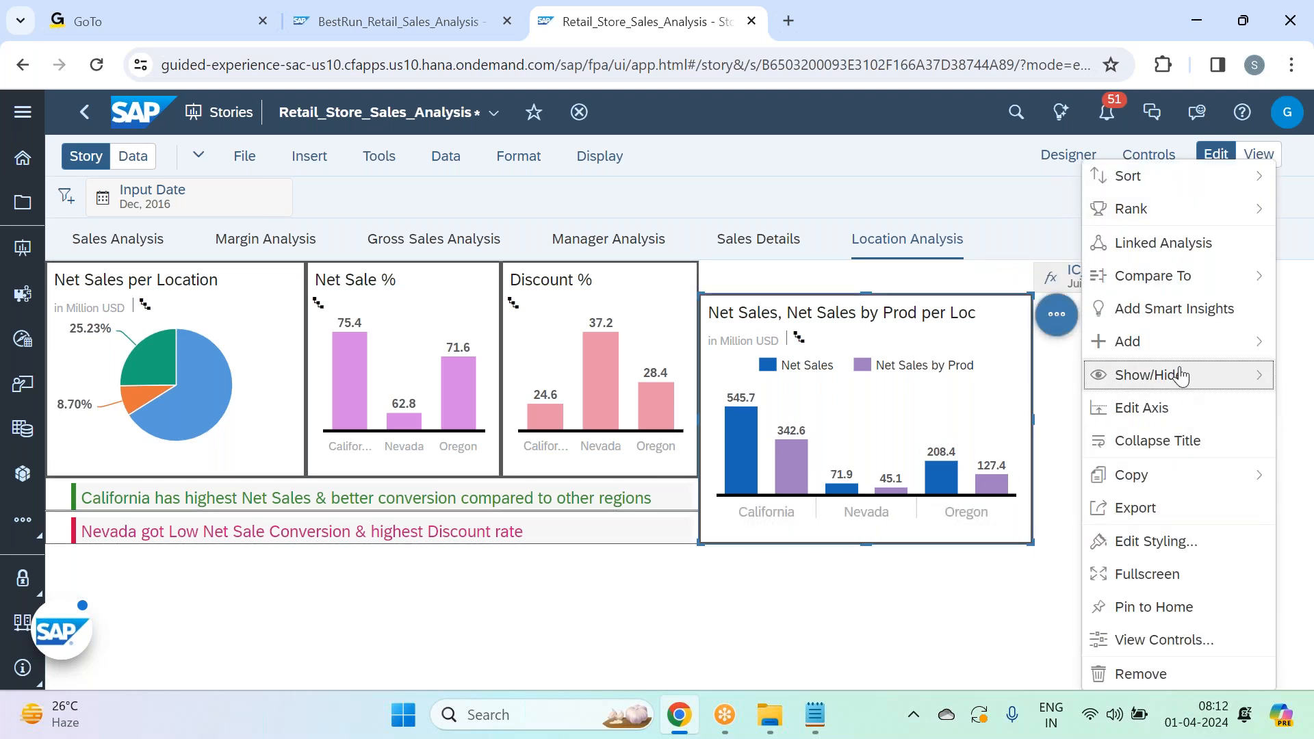
{"action": "mouse_move", "coordinate": [1138, 377]}
{"action": "left_click", "coordinate": [992, 374]}
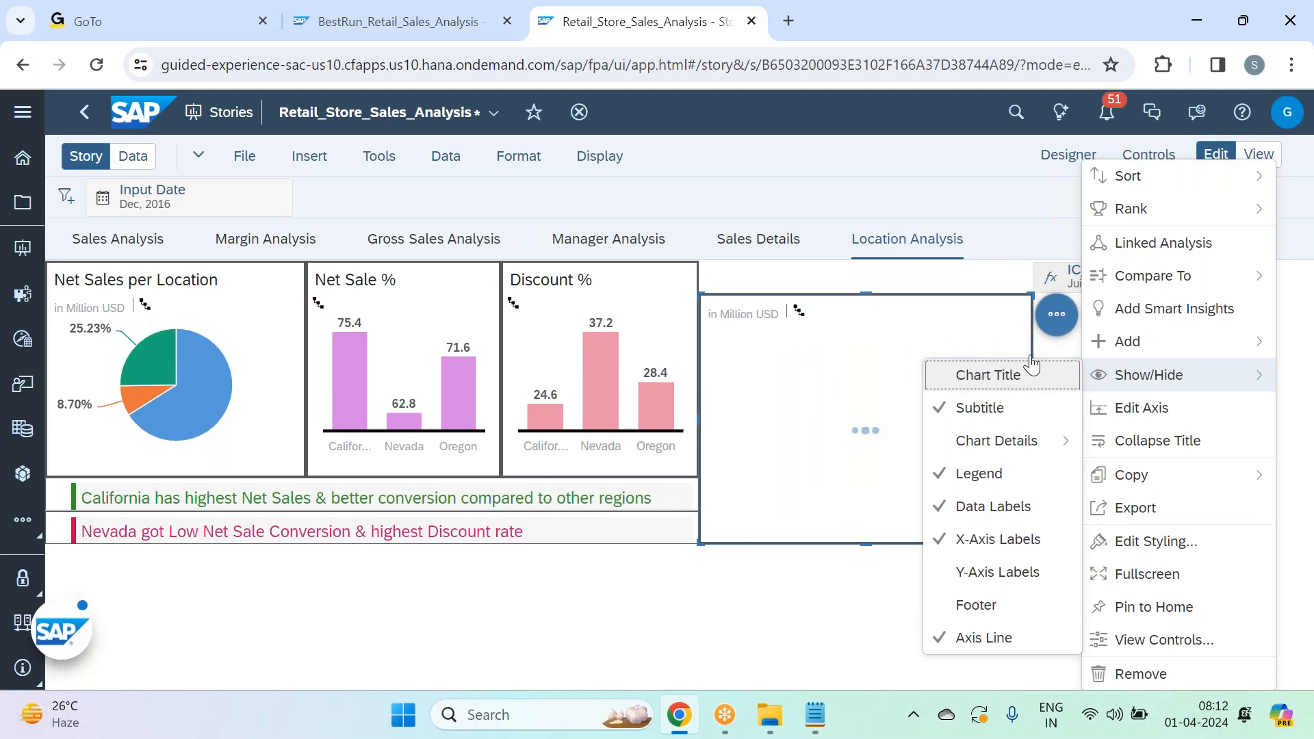
{"action": "left_click", "coordinate": [1058, 350]}
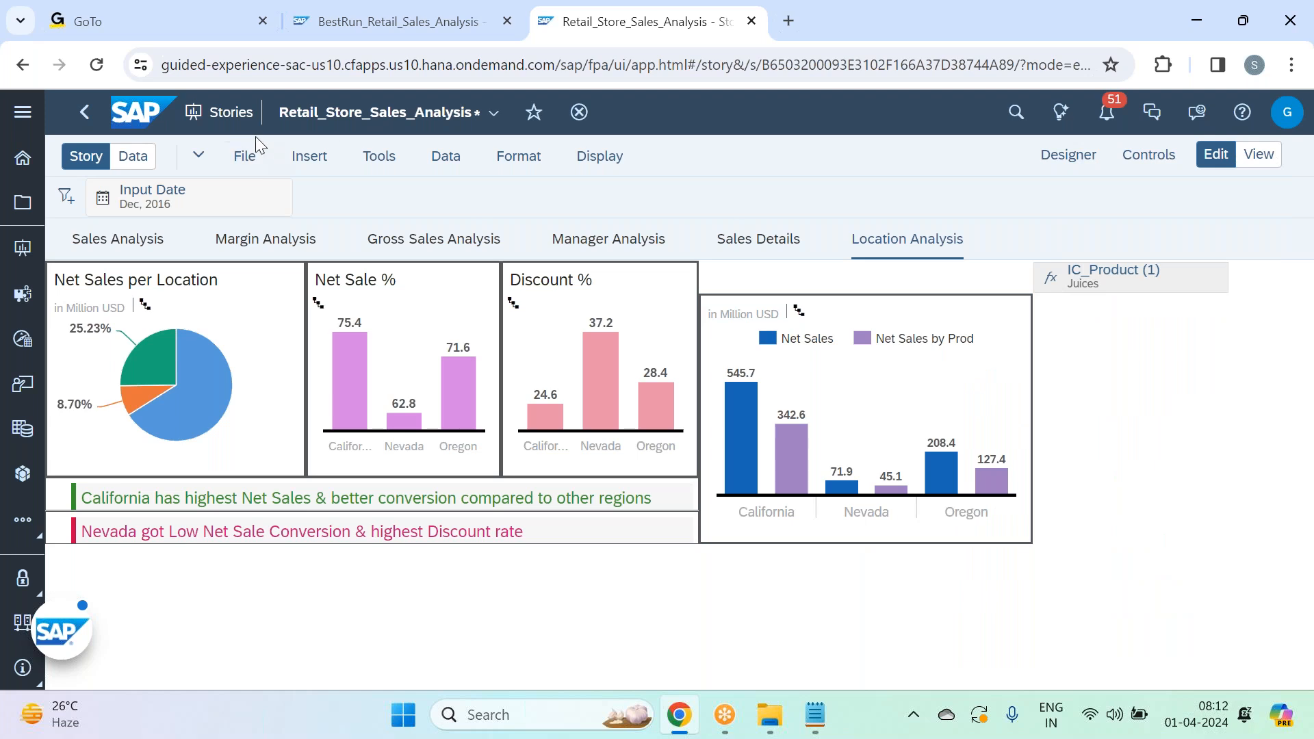
- Insert a text box reading "Net Sales by Prod:" in the free strip above the comparison chart
{"action": "left_click", "coordinate": [334, 163]}
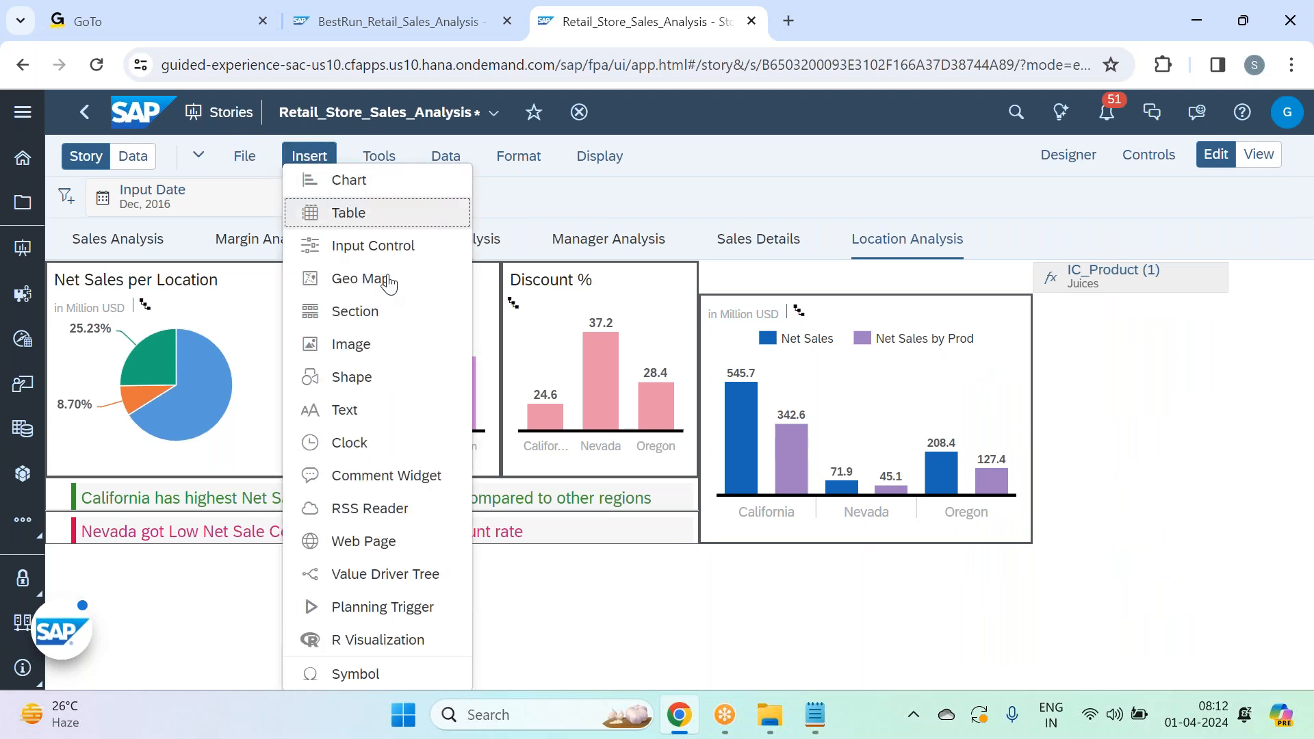
{"action": "left_click", "coordinate": [370, 412]}
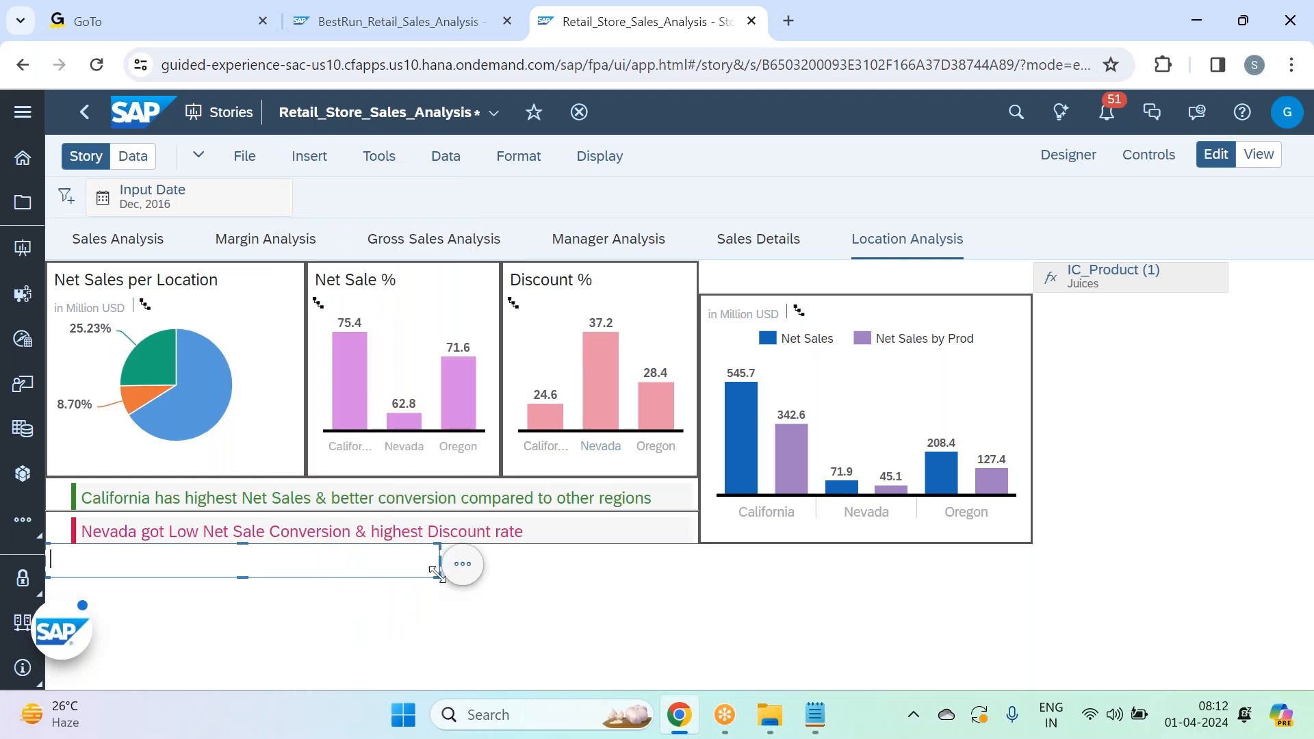
{"action": "left_click_drag", "start_coordinate": [438, 575], "coordinate": [372, 576]}
{"action": "left_click_drag", "start_coordinate": [306, 544], "coordinate": [960, 263]}
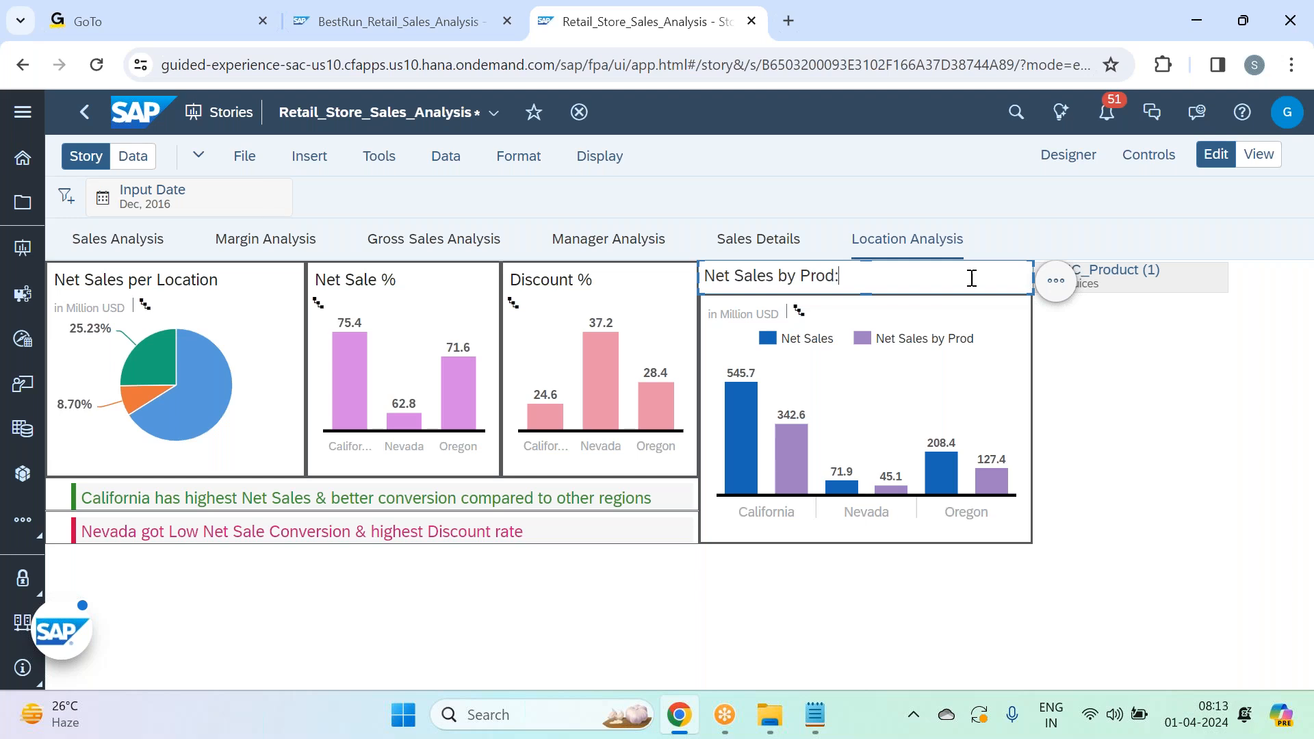
- Append dynamic text from the IC_Product calculation input control to the "Net Sales by Prod:" title
{"action": "right_click", "coordinate": [972, 278]}
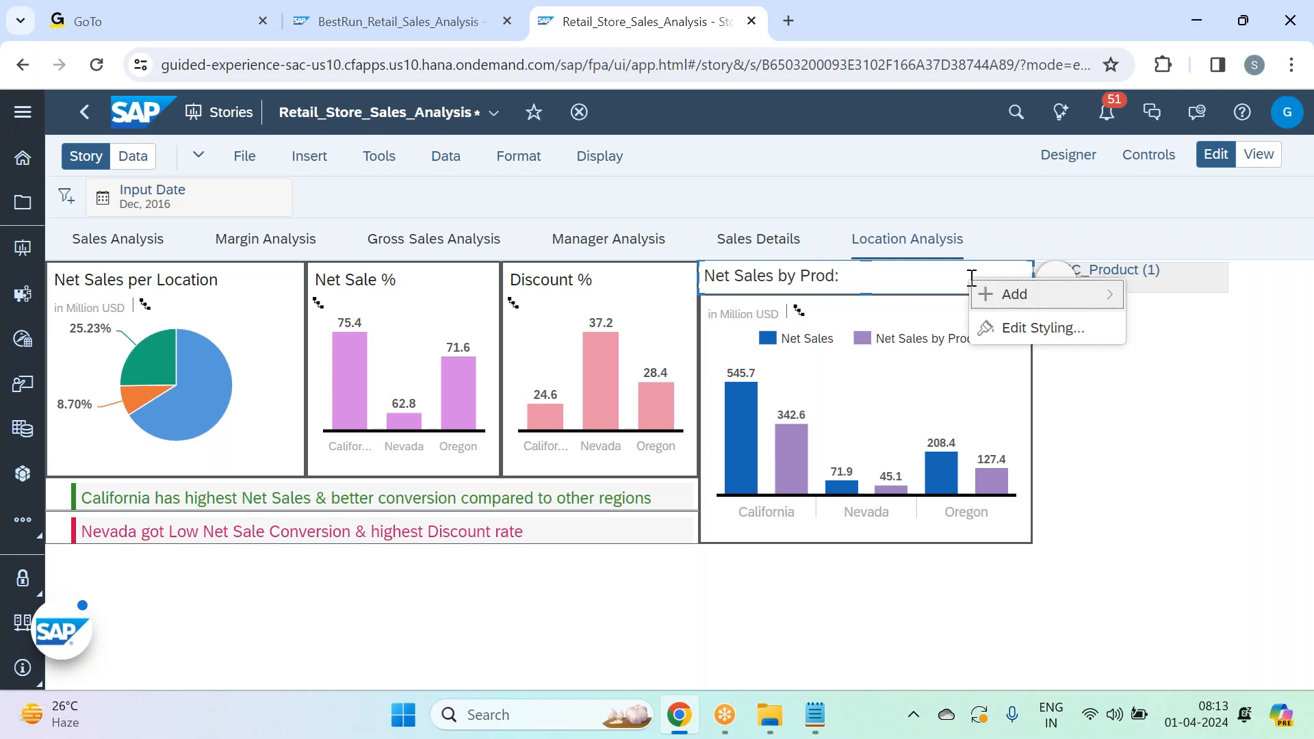
{"action": "mouse_move", "coordinate": [1023, 310]}
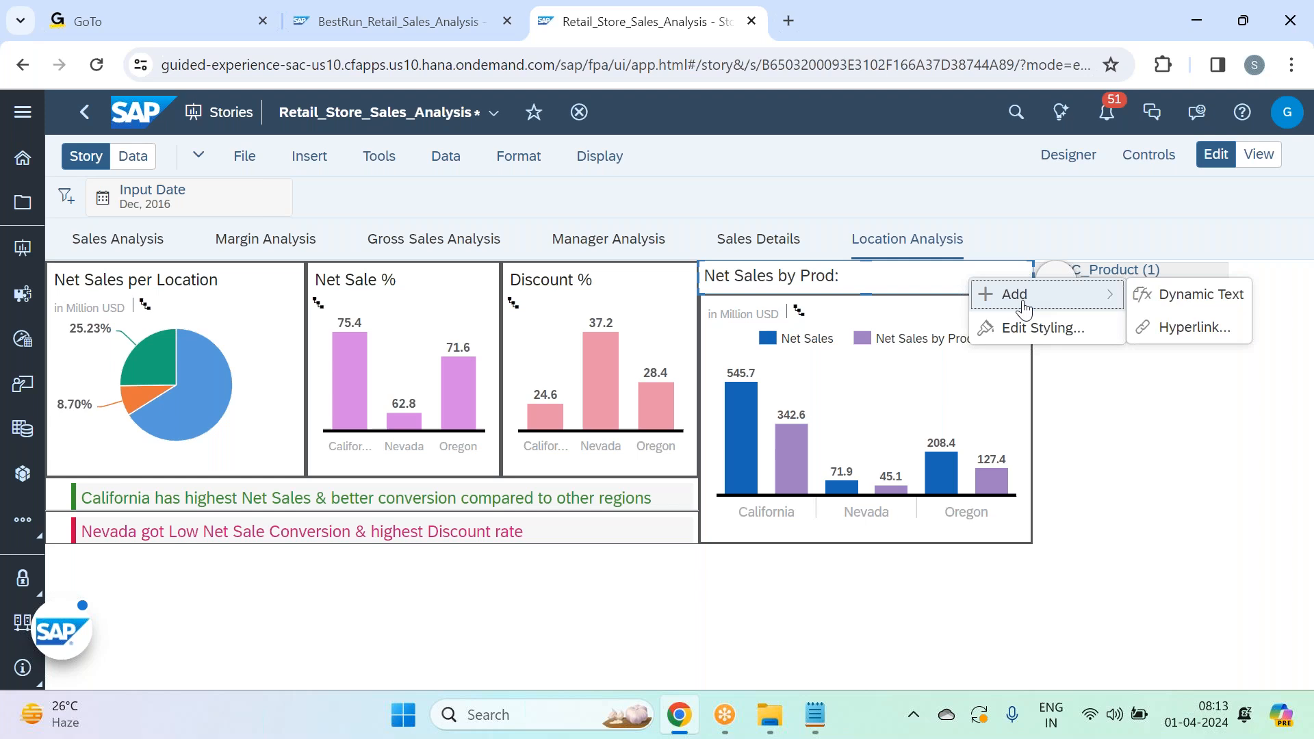
{"action": "left_click", "coordinate": [1188, 273]}
{"action": "left_click", "coordinate": [1190, 288]}
{"action": "left_click", "coordinate": [861, 276]}
{"action": "double_click", "coordinate": [868, 276]}
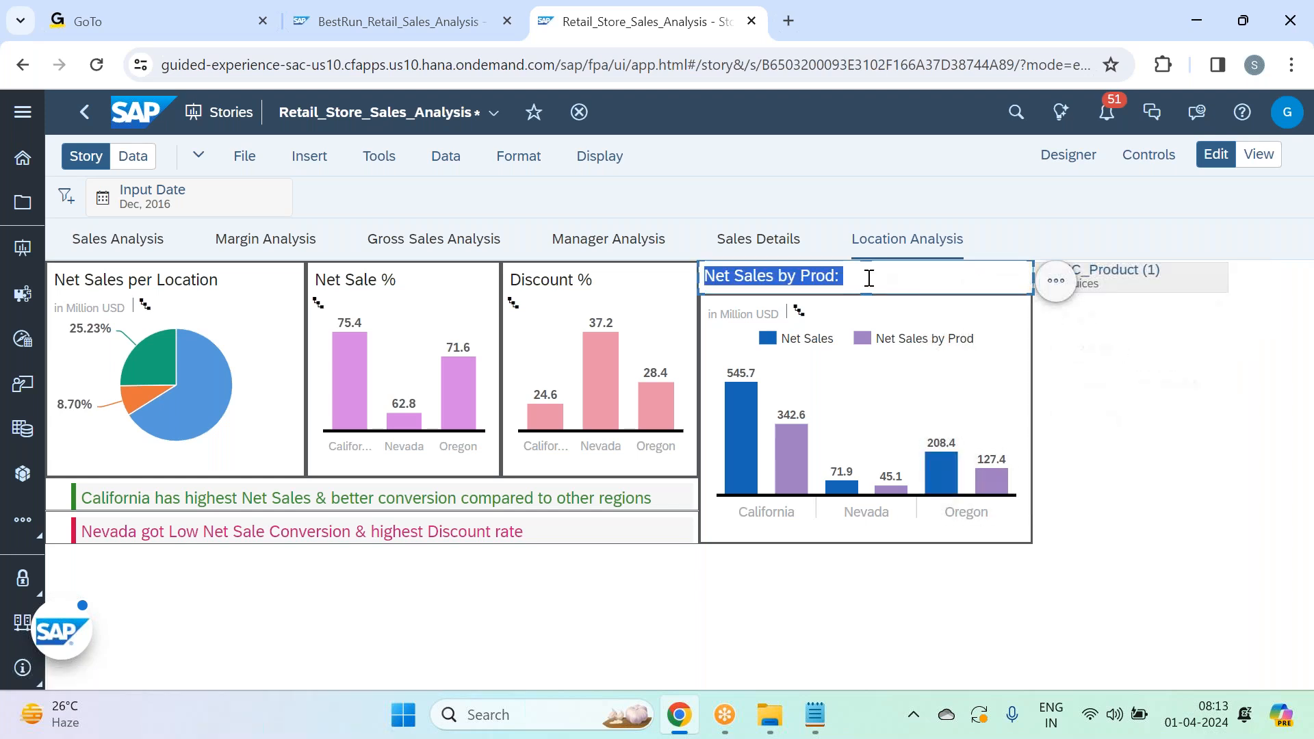
{"action": "right_click", "coordinate": [869, 278]}
{"action": "mouse_move", "coordinate": [916, 294]}
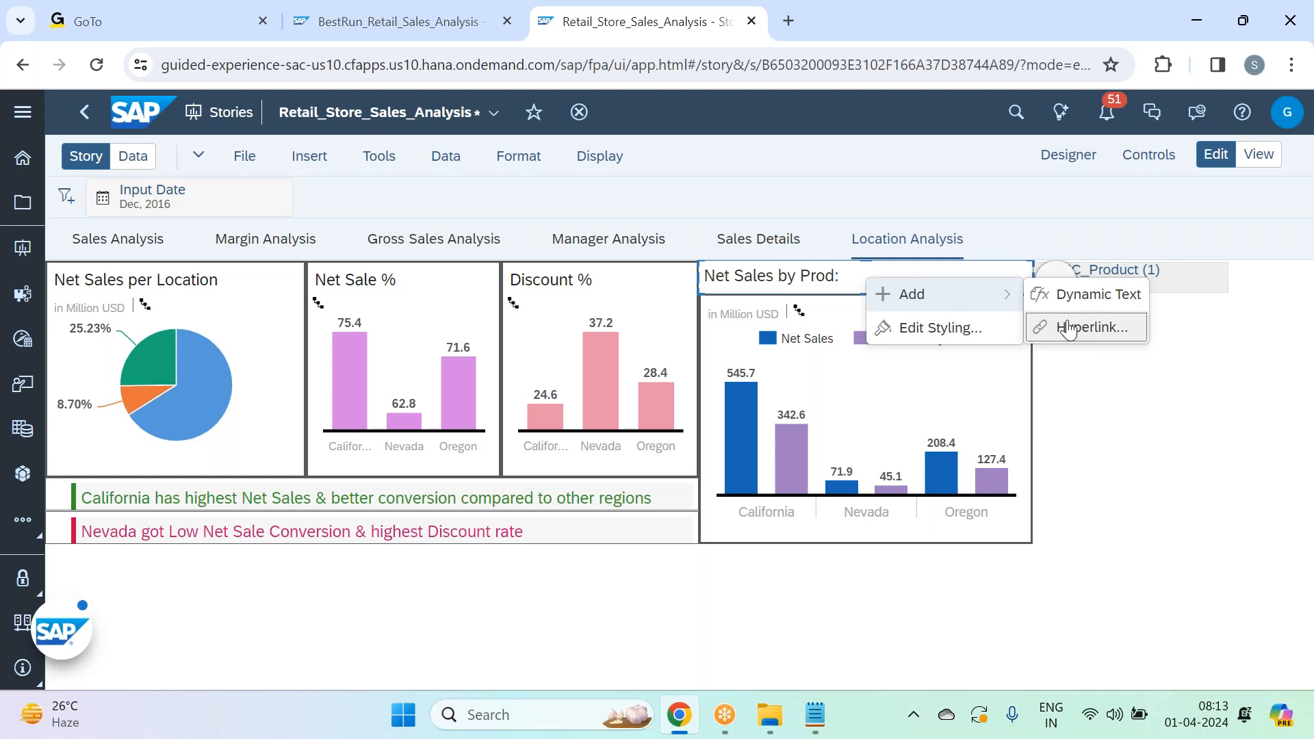
{"action": "left_click", "coordinate": [1089, 302]}
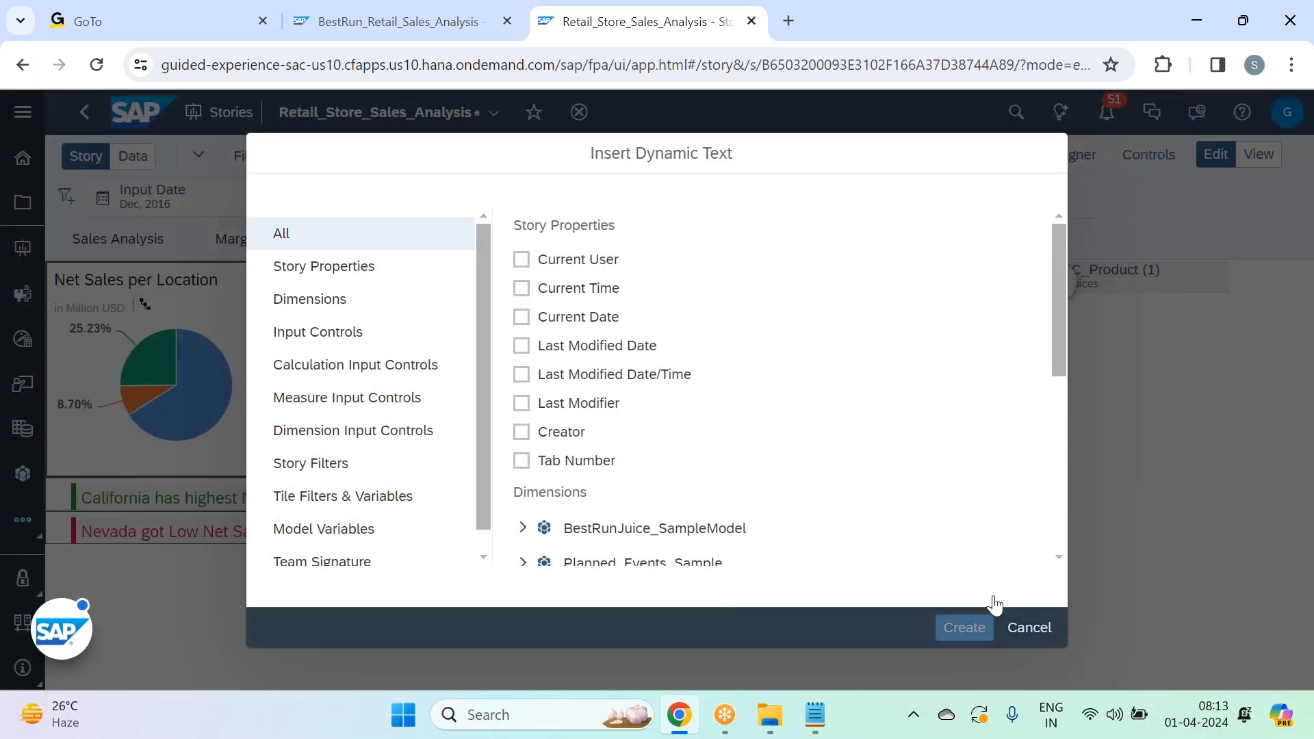
{"action": "left_click", "coordinate": [362, 375]}
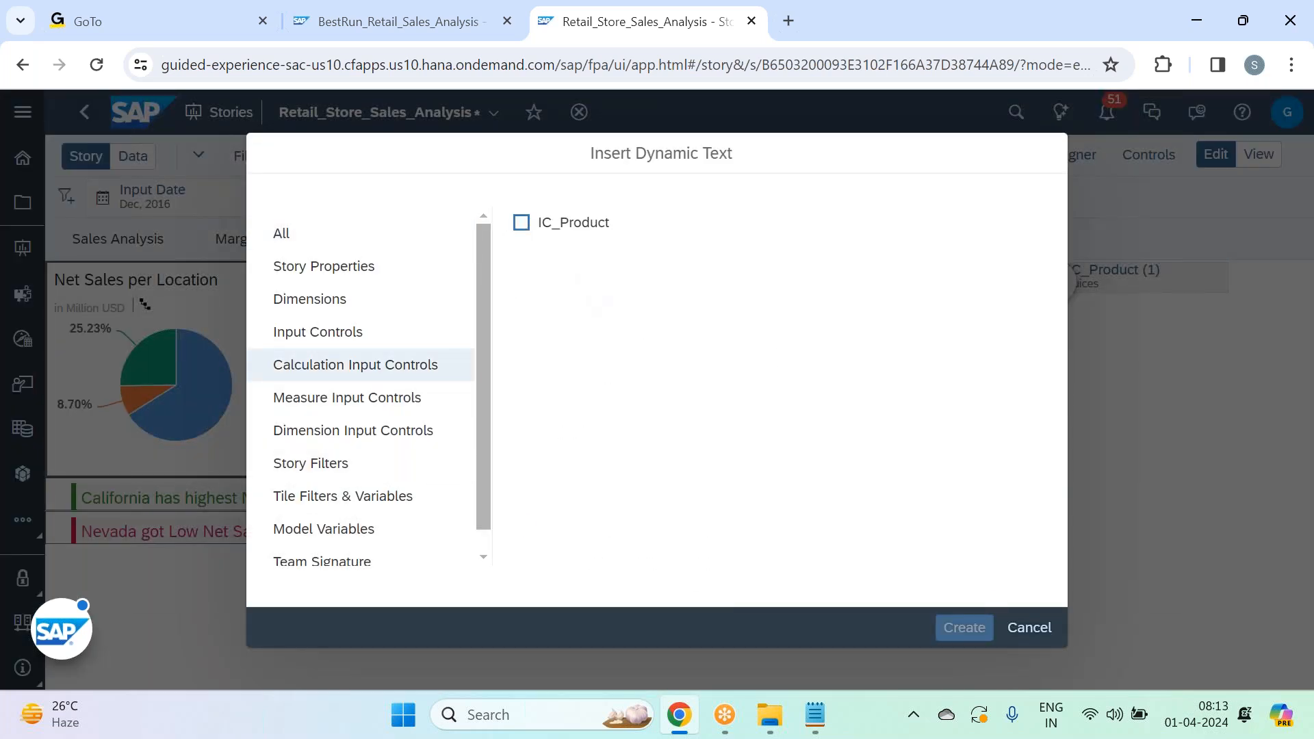
{"action": "left_click", "coordinate": [521, 223]}
{"action": "left_click", "coordinate": [961, 627]}
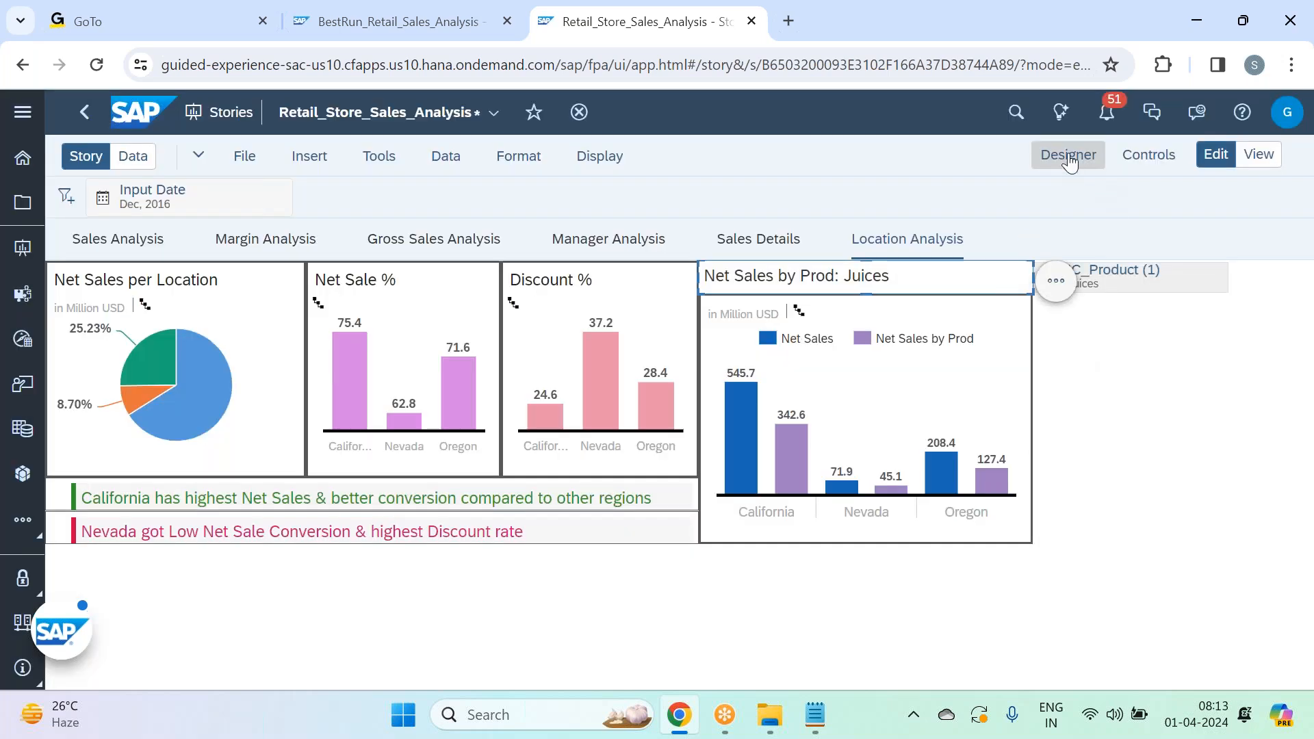
- Give the "Net Sales by Prod" text title All Borders
{"action": "left_click", "coordinate": [1068, 156]}
{"action": "left_click", "coordinate": [1250, 474]}
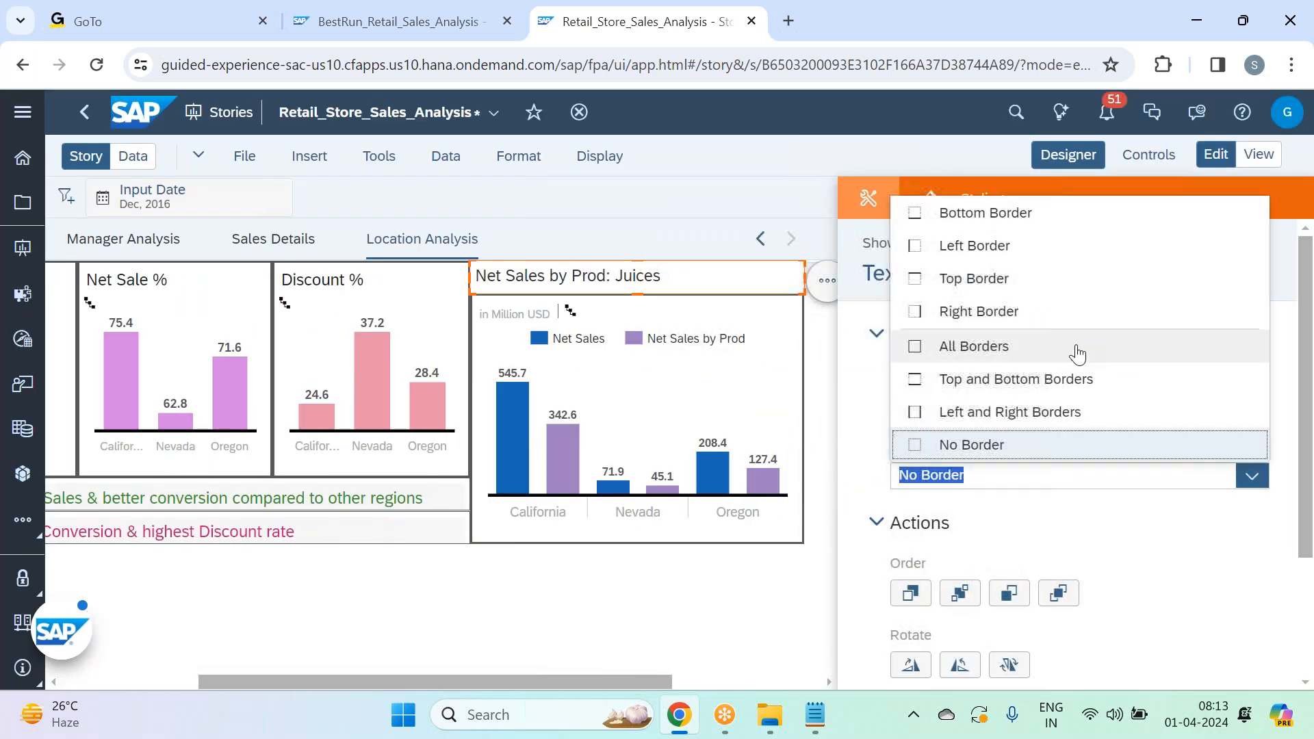
{"action": "left_click", "coordinate": [1077, 350]}
{"action": "left_click", "coordinate": [1070, 159]}
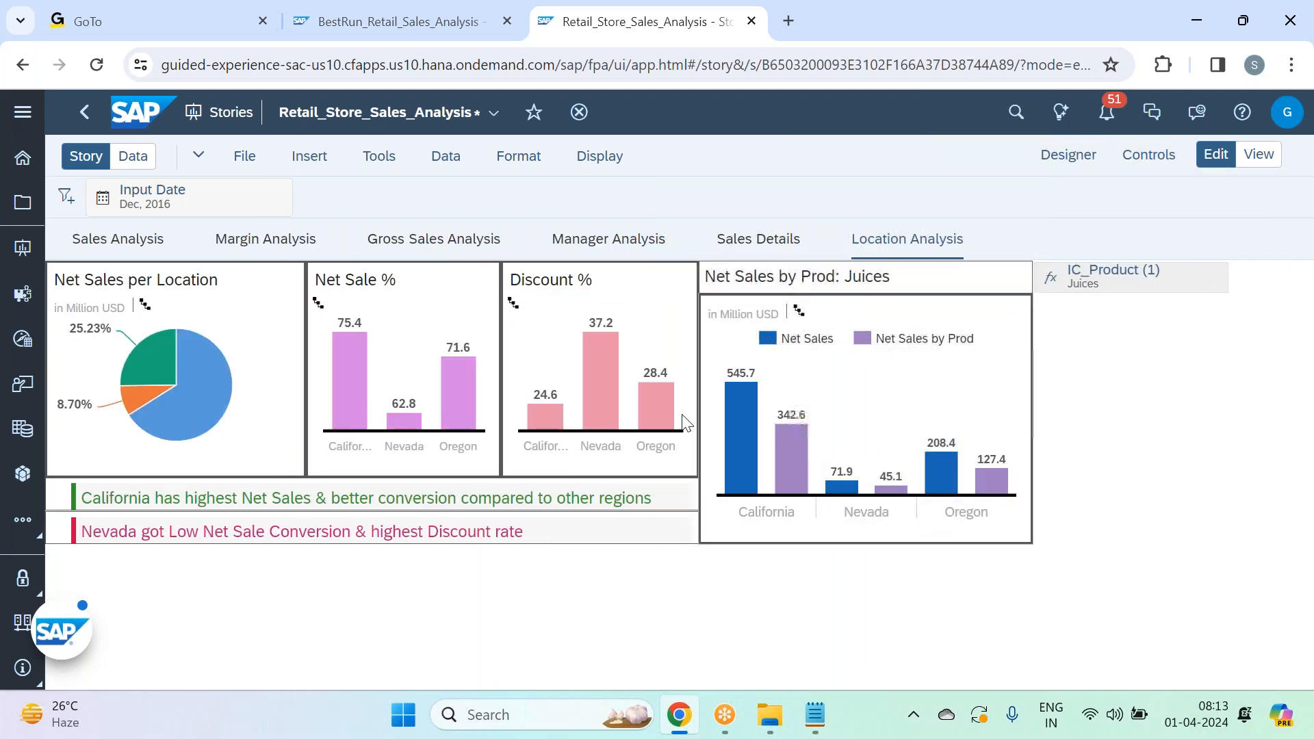
- Check the comparison chart's restricted bar for California and save the story
{"action": "mouse_move", "coordinate": [803, 445]}
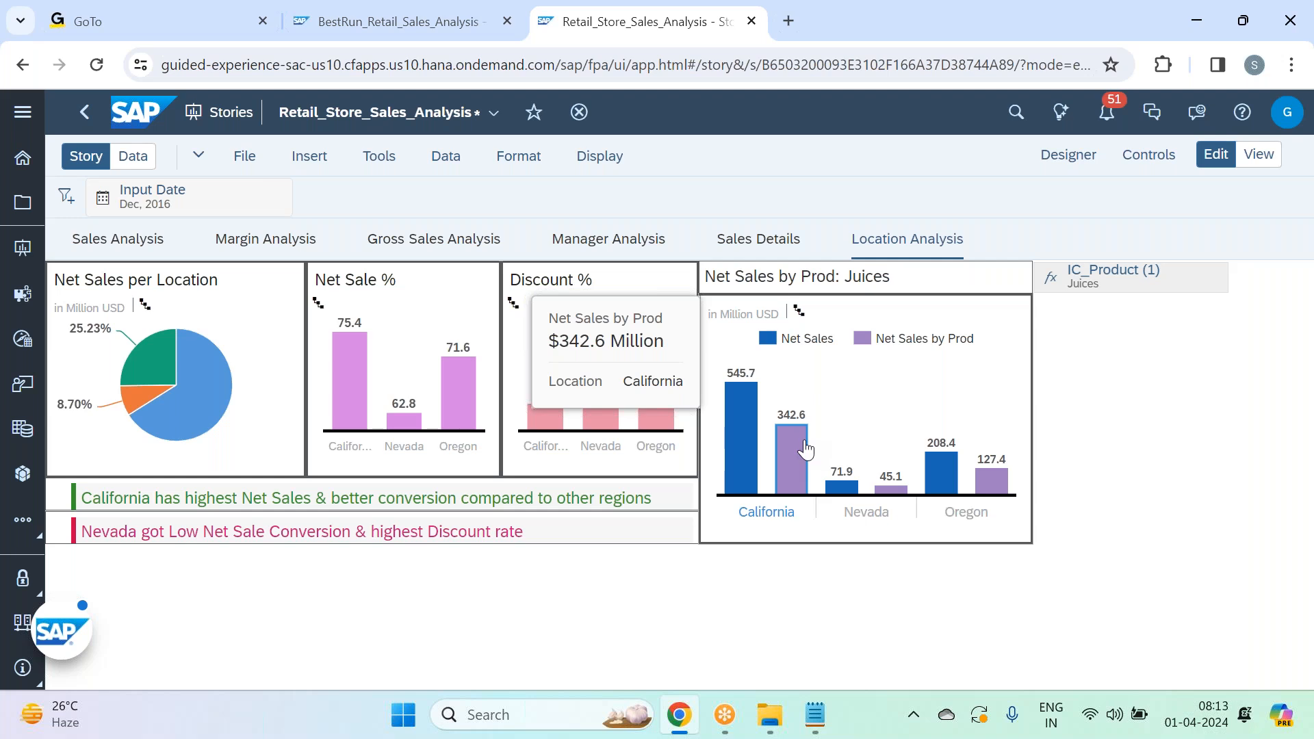
{"action": "left_click", "coordinate": [259, 161]}
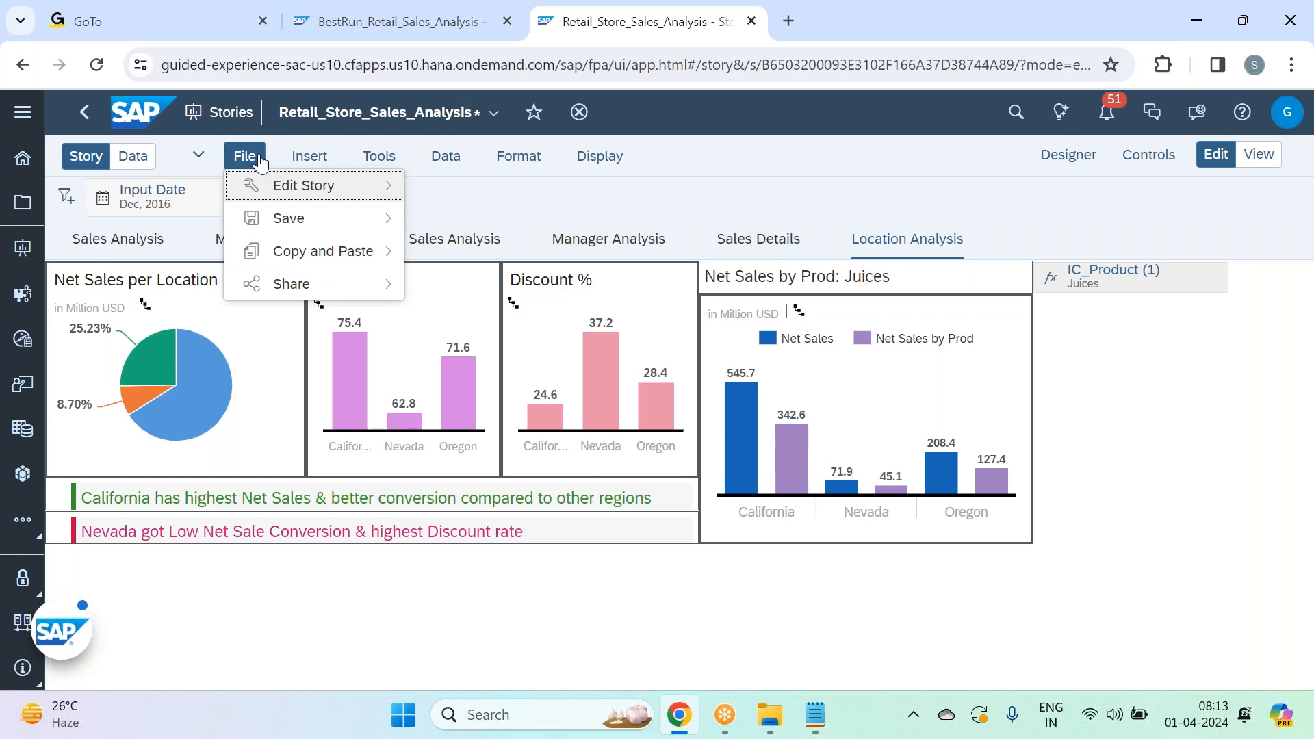
{"action": "mouse_move", "coordinate": [308, 218]}
{"action": "left_click", "coordinate": [442, 214]}
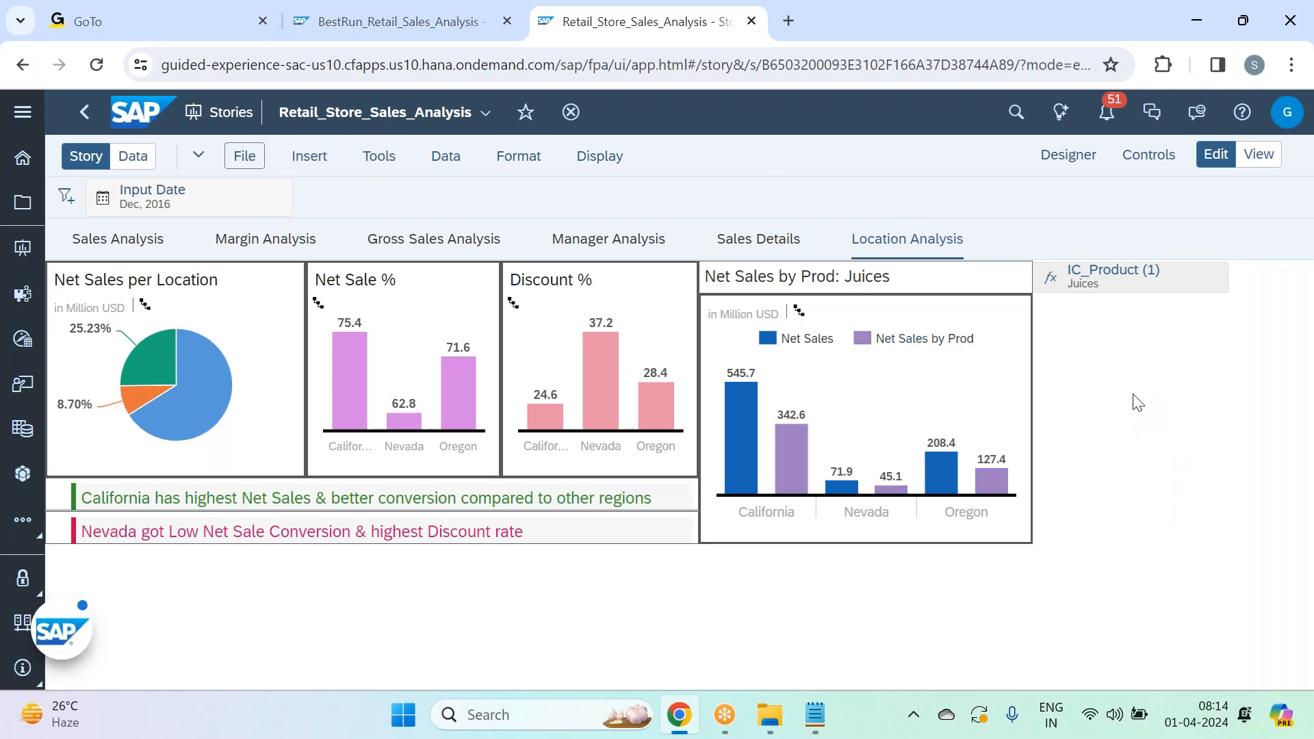
- Insert a new empty chart, shrink it, and place it beside the comparison chart just below the IC_Product input control
{"action": "left_click", "coordinate": [308, 156]}
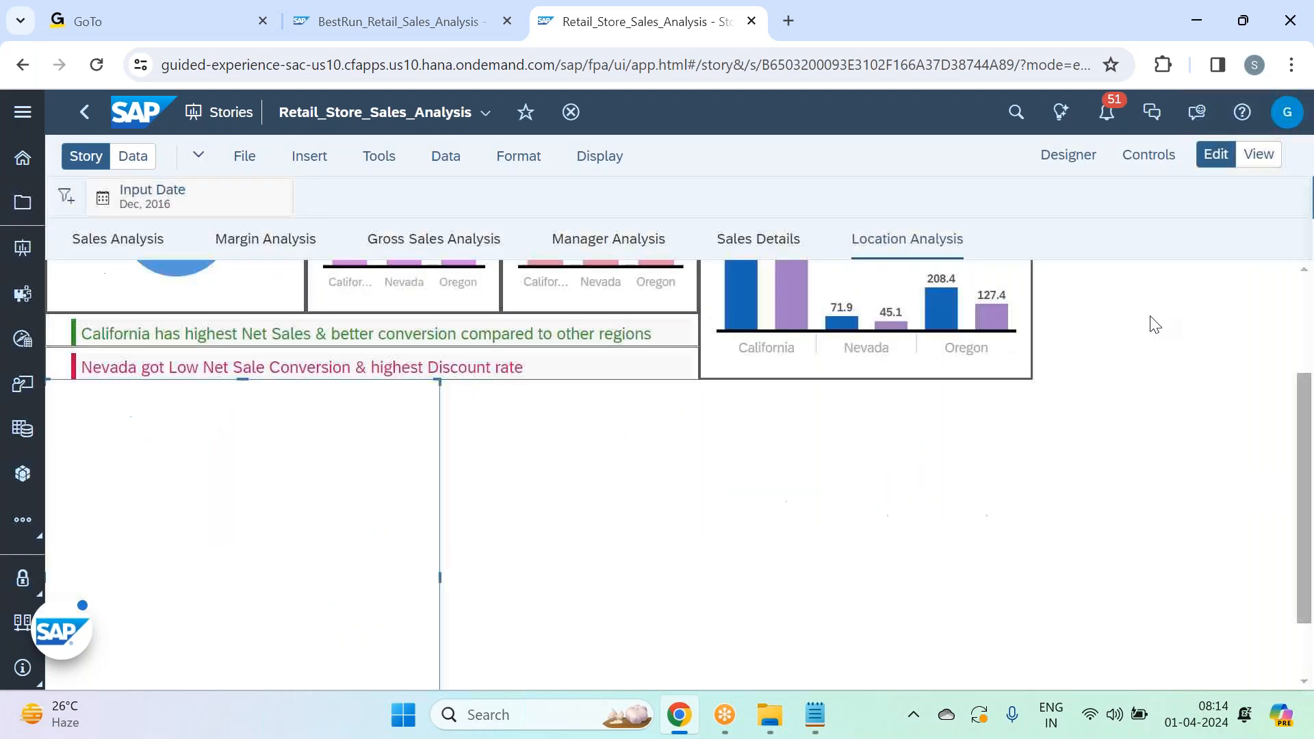
{"action": "left_click", "coordinate": [1070, 156]}
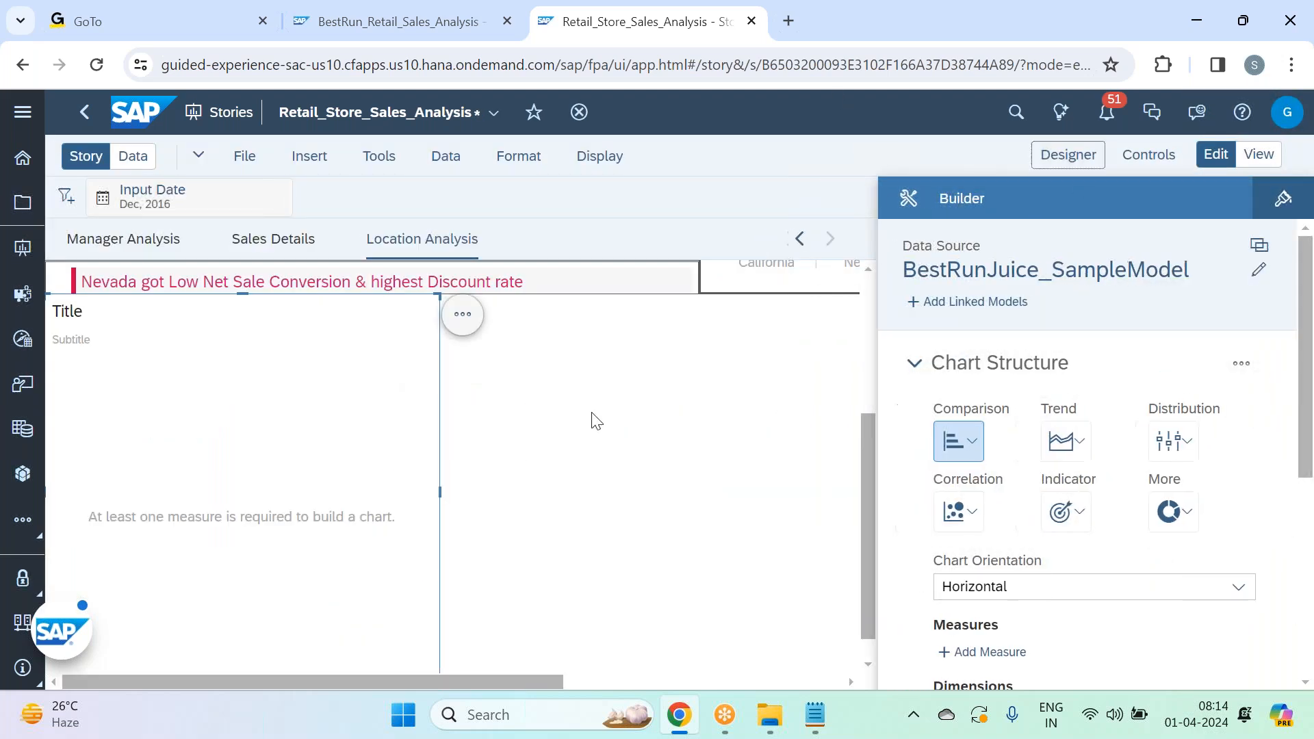
{"action": "left_click_drag", "start_coordinate": [433, 671], "coordinate": [239, 507]}
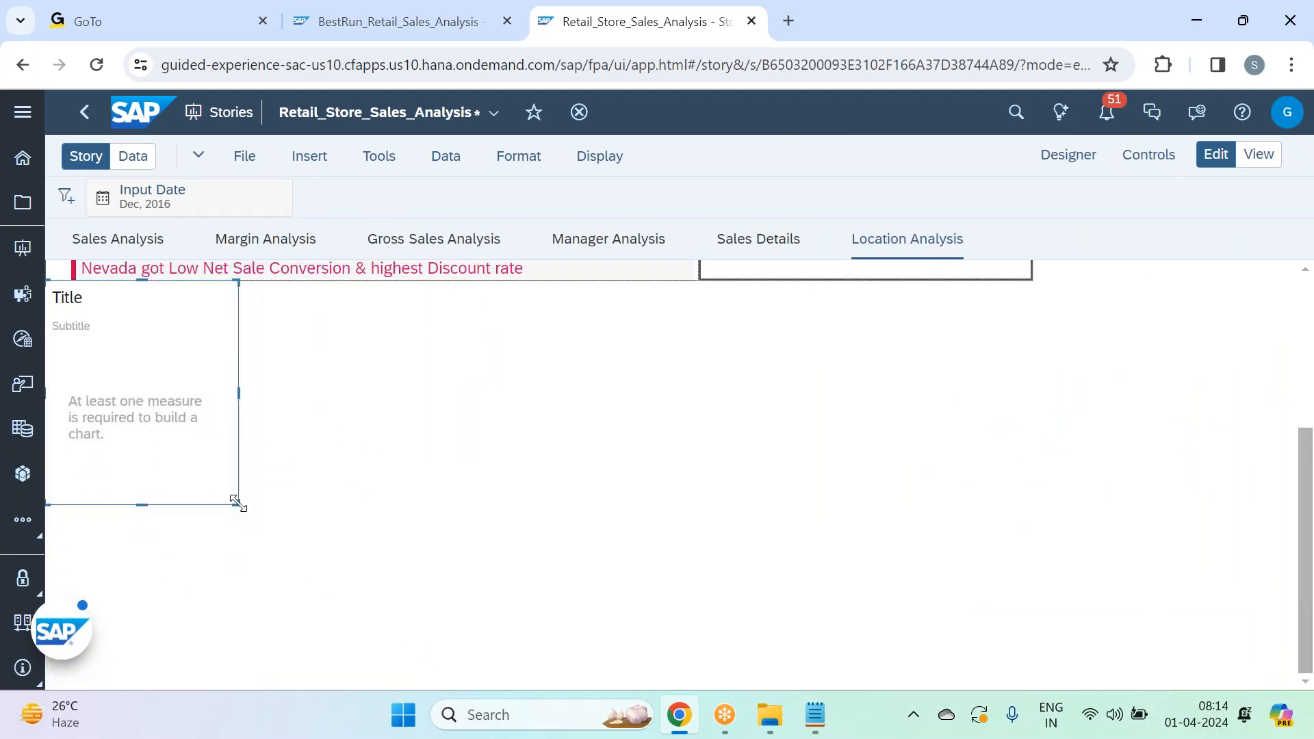
{"action": "left_click", "coordinate": [194, 444]}
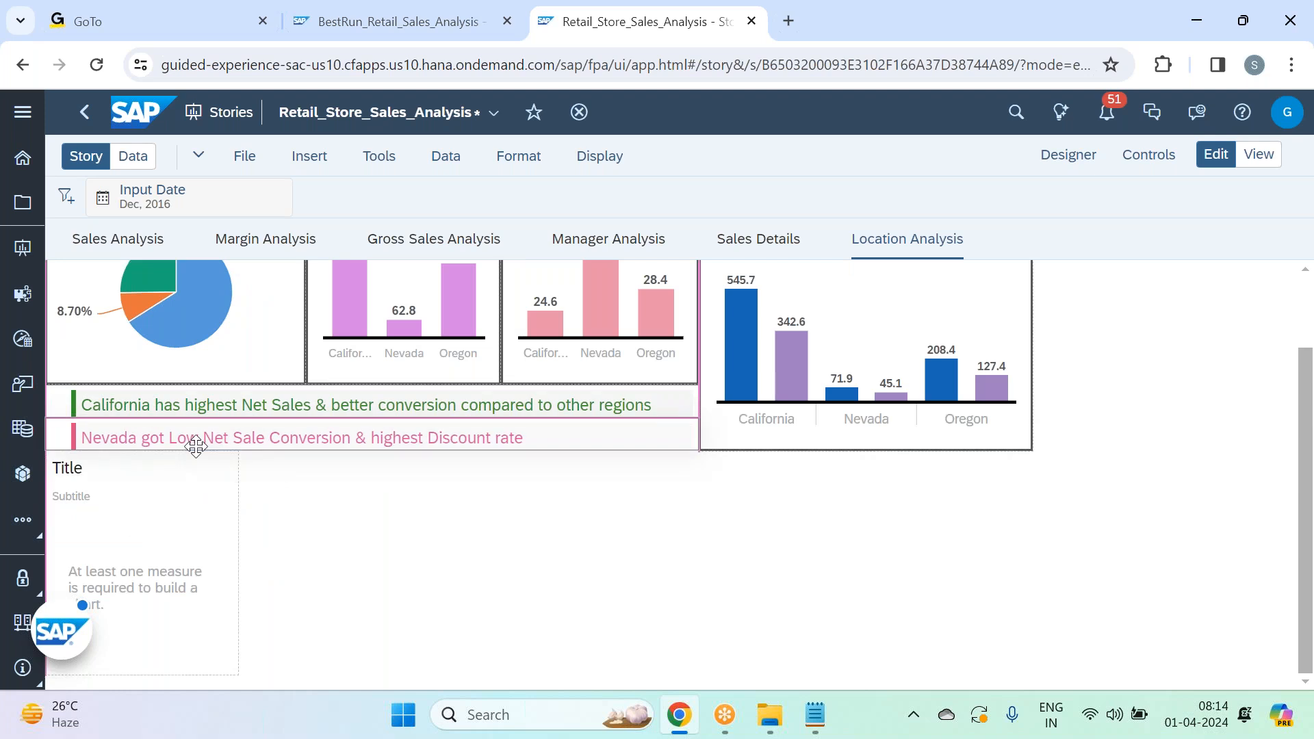
{"action": "left_click_drag", "start_coordinate": [151, 454], "coordinate": [1131, 282]}
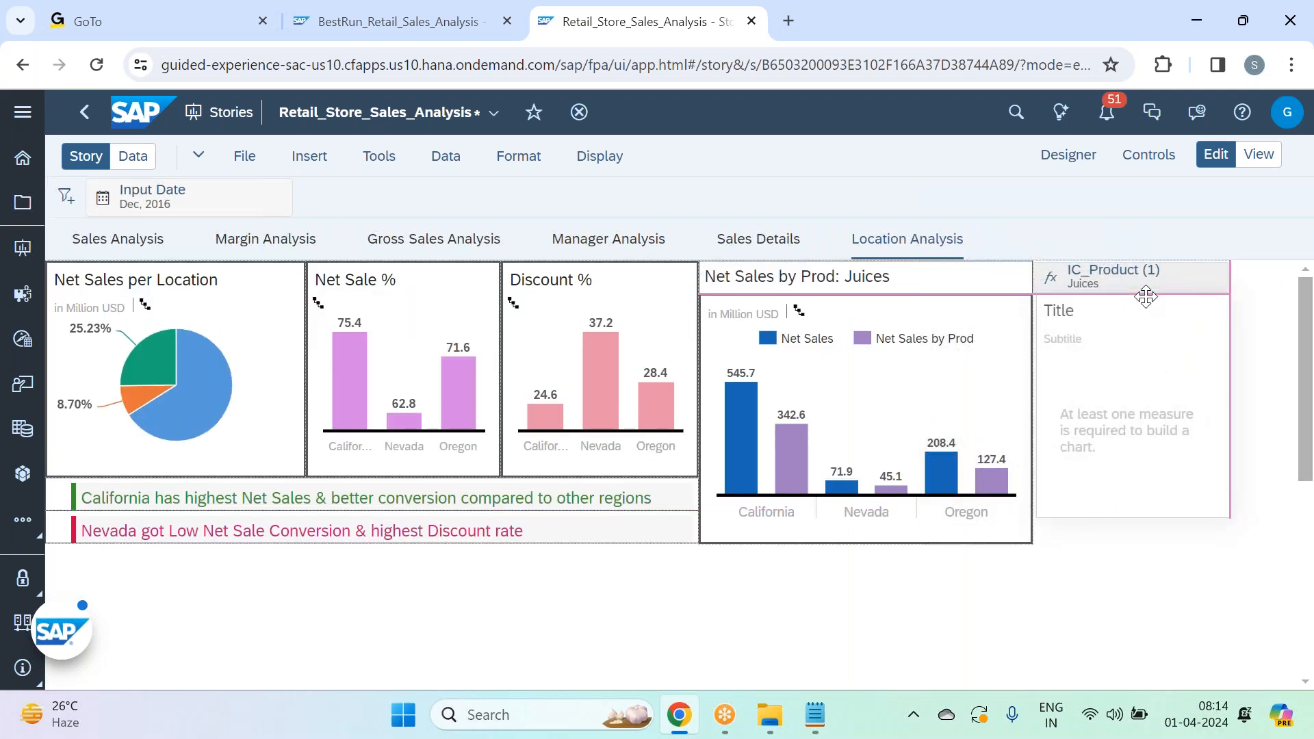
{"action": "left_click_drag", "start_coordinate": [1146, 296], "coordinate": [1146, 297]}
{"action": "left_click_drag", "start_coordinate": [1040, 406], "coordinate": [1038, 406]}
{"action": "left_click_drag", "start_coordinate": [1127, 514], "coordinate": [1130, 509]}
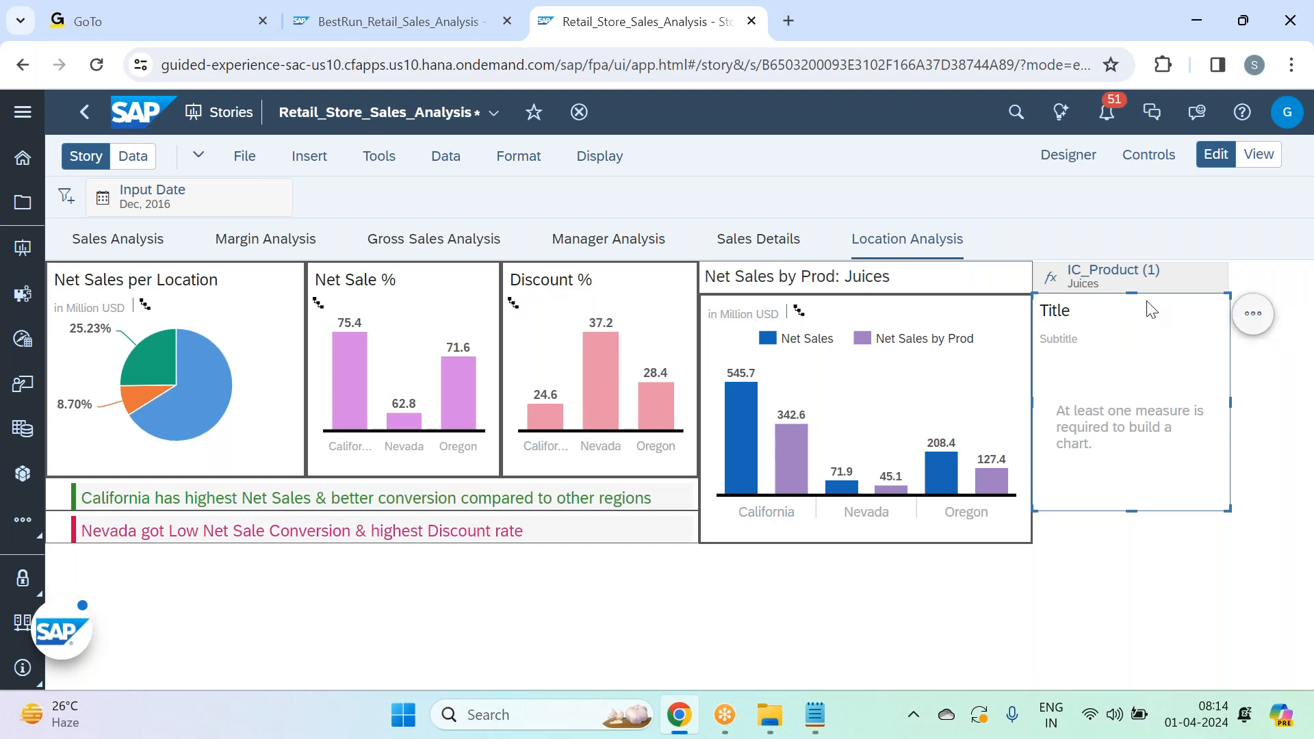
- Move the IC_Product input control onto the comparison chart's upper-right corner, under the text title, and save the story
{"action": "left_click_drag", "start_coordinate": [1168, 290], "coordinate": [967, 310]}
{"action": "left_click", "coordinate": [1128, 293]}
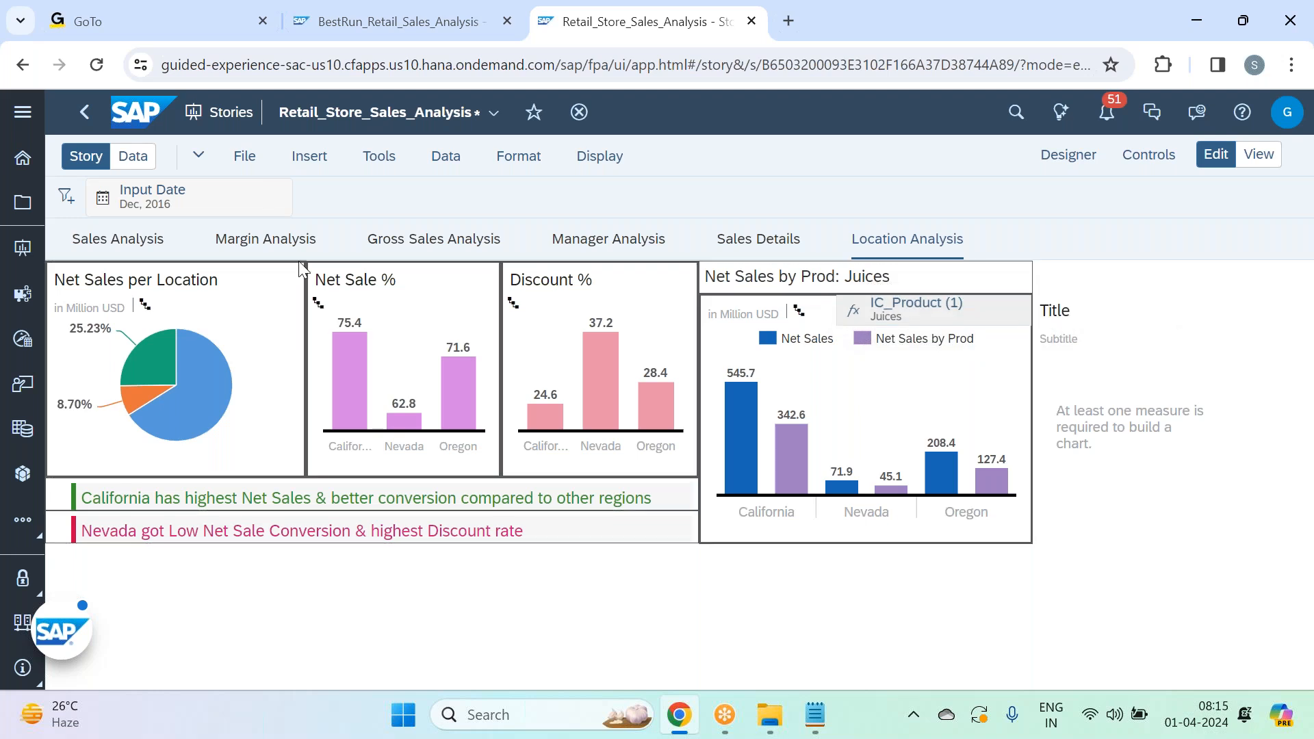
{"action": "left_click", "coordinate": [245, 159]}
{"action": "mouse_move", "coordinate": [293, 218]}
{"action": "left_click", "coordinate": [430, 219]}
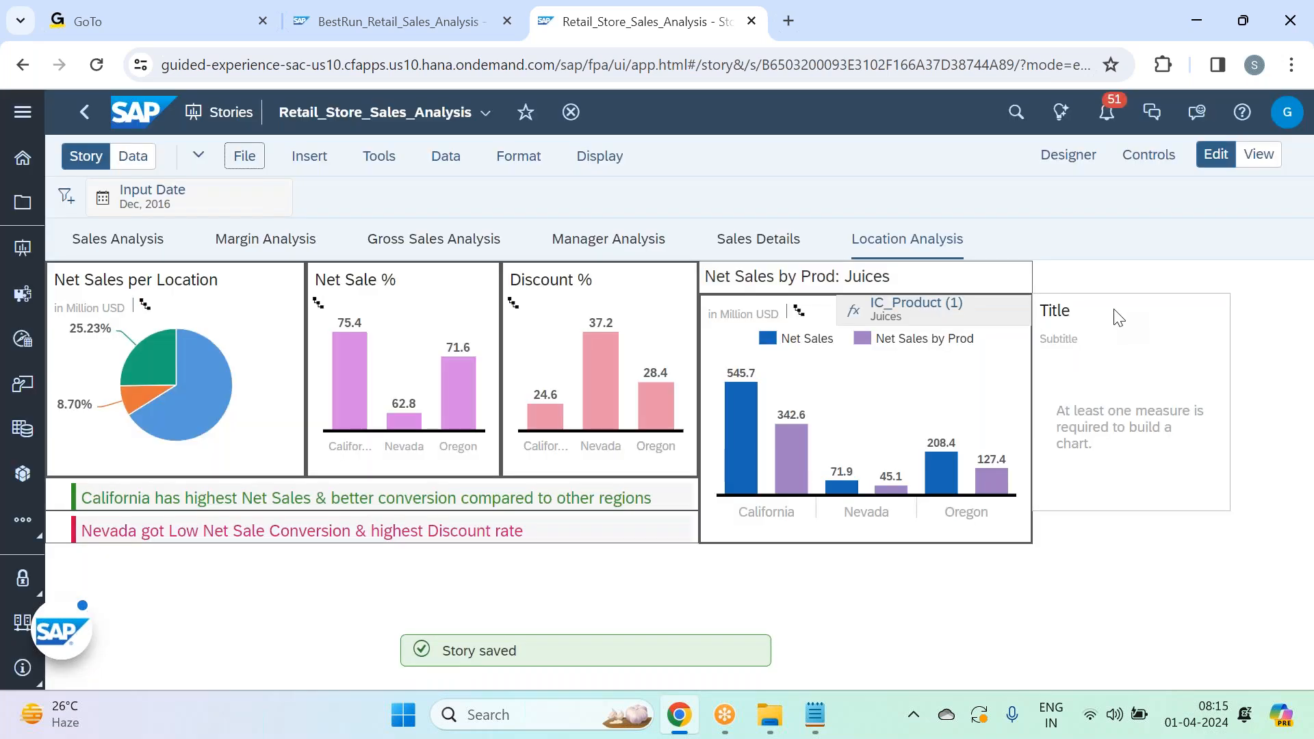
- Enlarge the empty chart to the full row height, and slightly narrow the comparison chart and its text title to matching widths
{"action": "left_click_drag", "start_coordinate": [1119, 294], "coordinate": [1118, 262]}
{"action": "left_click_drag", "start_coordinate": [1226, 474], "coordinate": [1309, 540]}
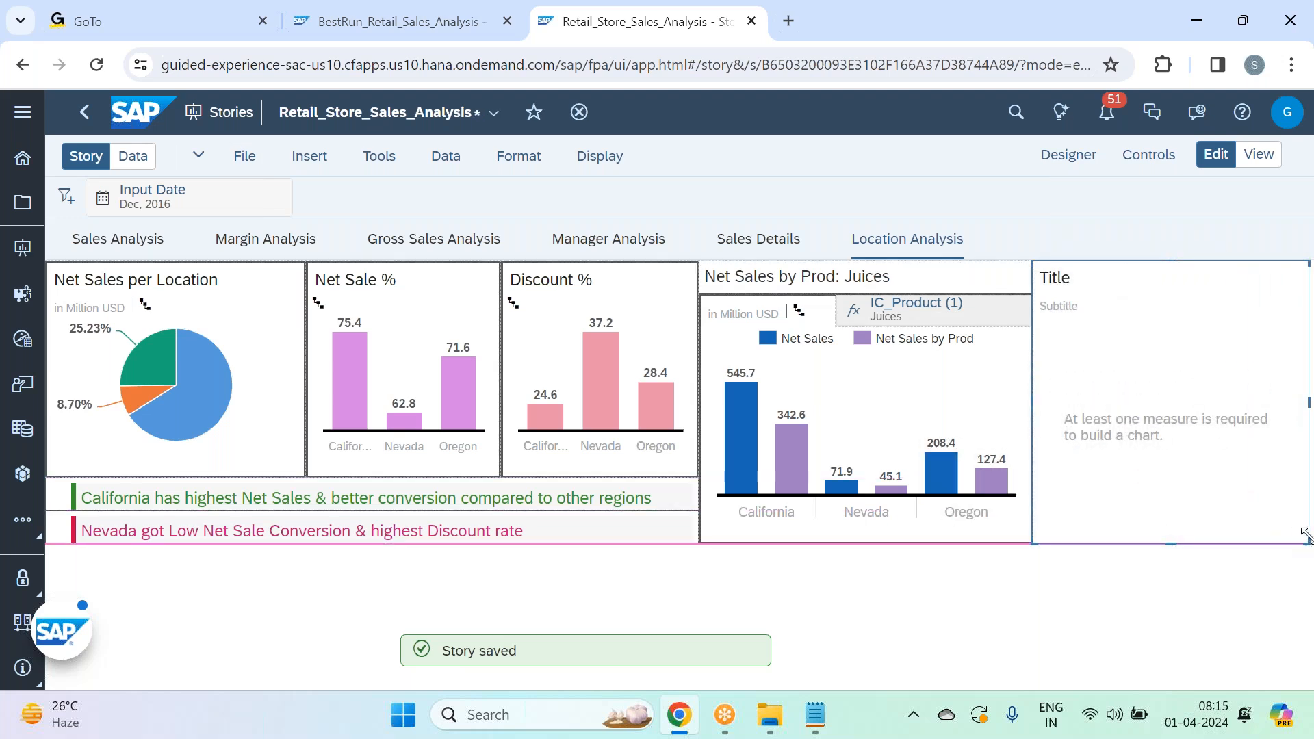
{"action": "left_click", "coordinate": [995, 401]}
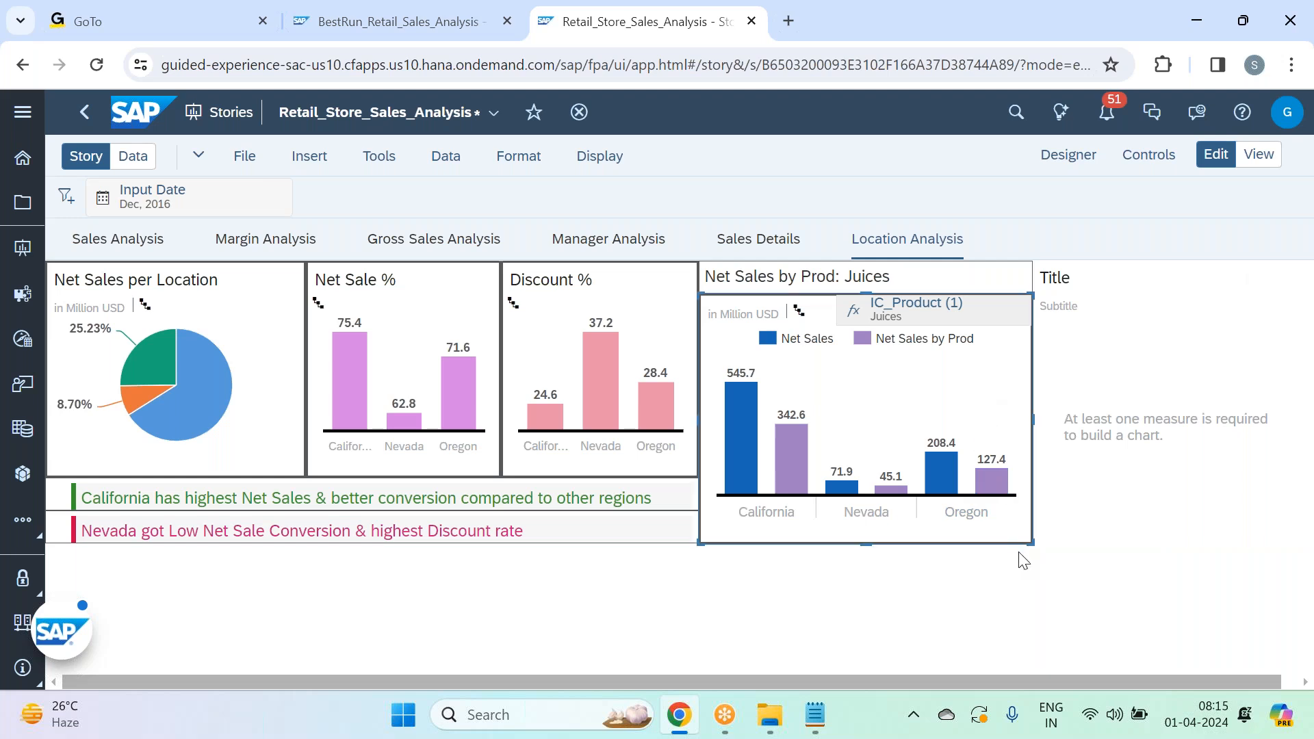
{"action": "left_click_drag", "start_coordinate": [1029, 541], "coordinate": [1014, 532]}
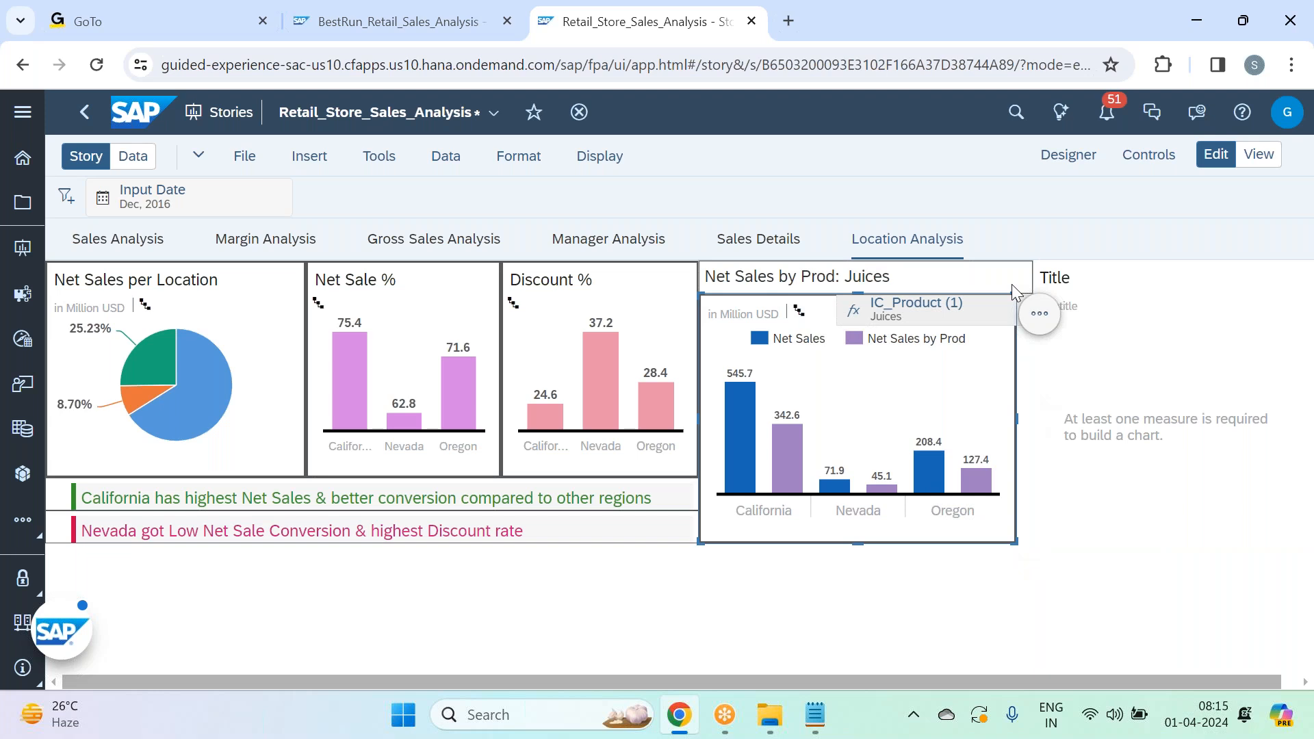
{"action": "left_click_drag", "start_coordinate": [1030, 290], "coordinate": [1017, 291]}
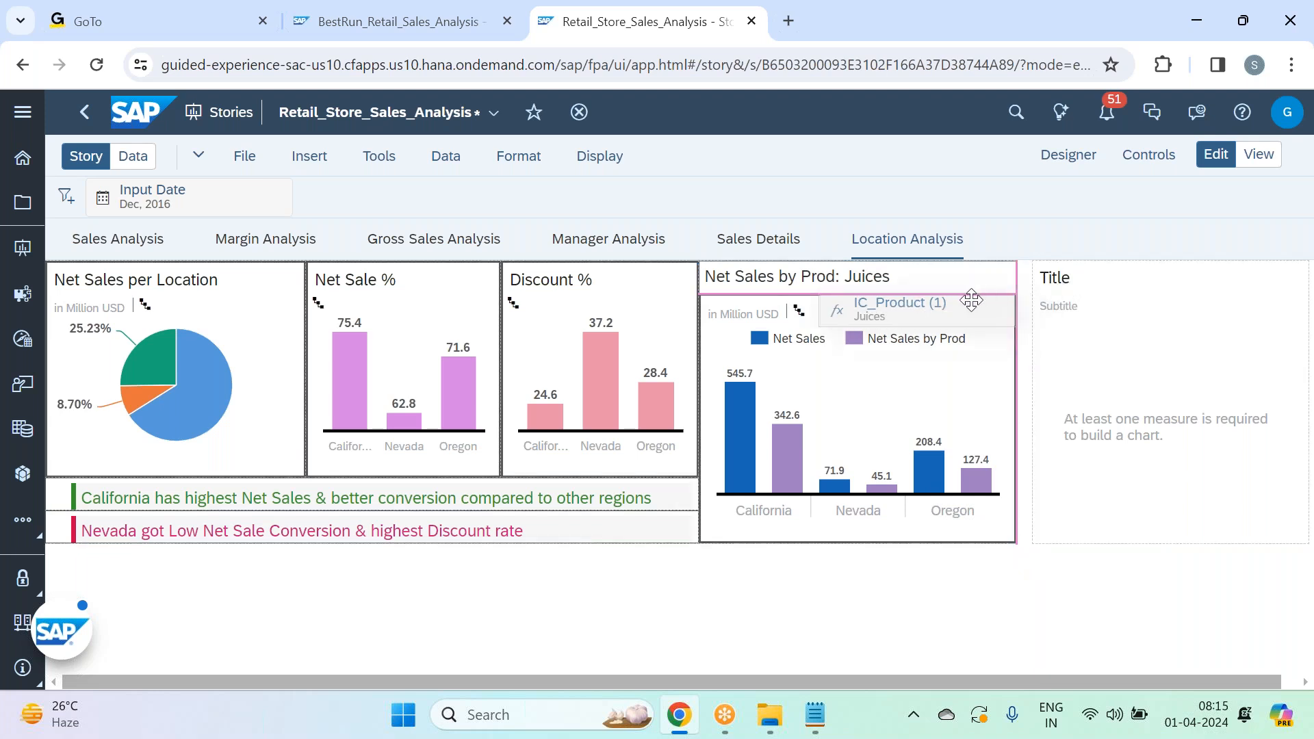
- Move the empty chart flush against the comparison chart and adjust its right edge so it ends within the visible page
{"action": "left_click", "coordinate": [1068, 452]}
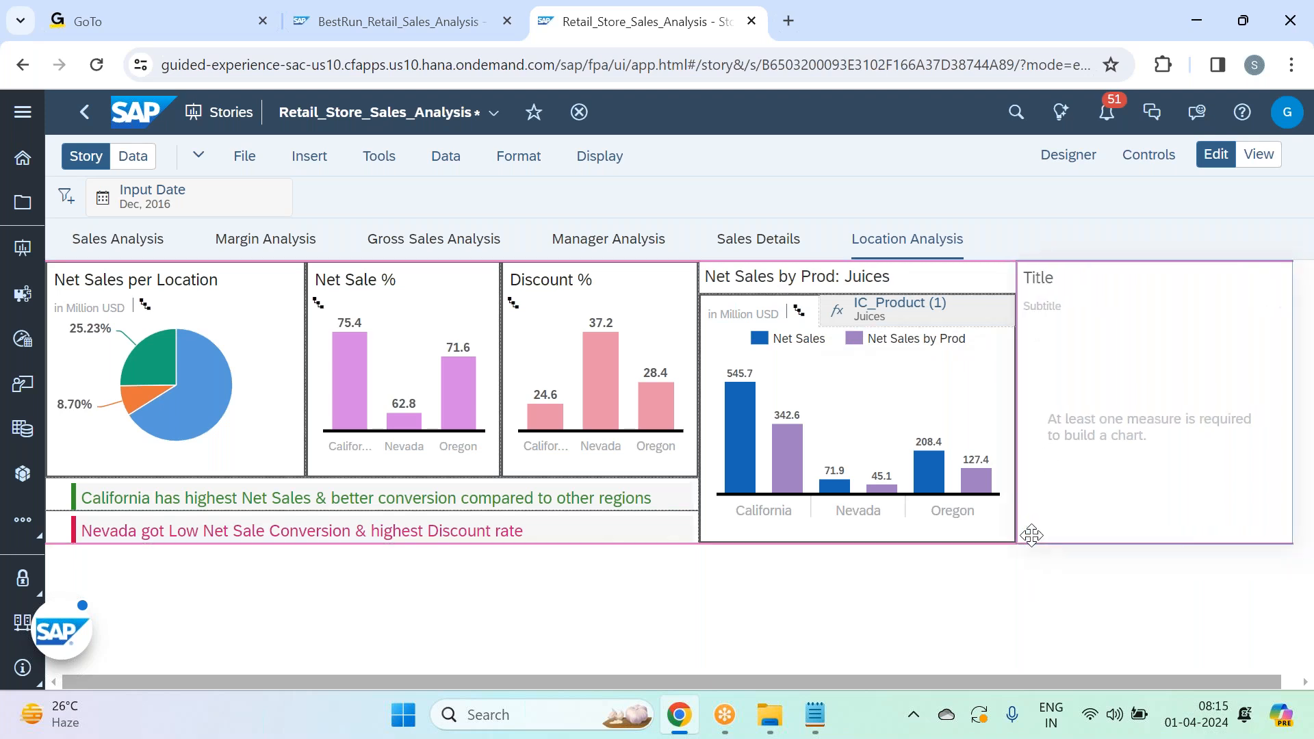
{"action": "left_click_drag", "start_coordinate": [1292, 542], "coordinate": [1312, 542]}
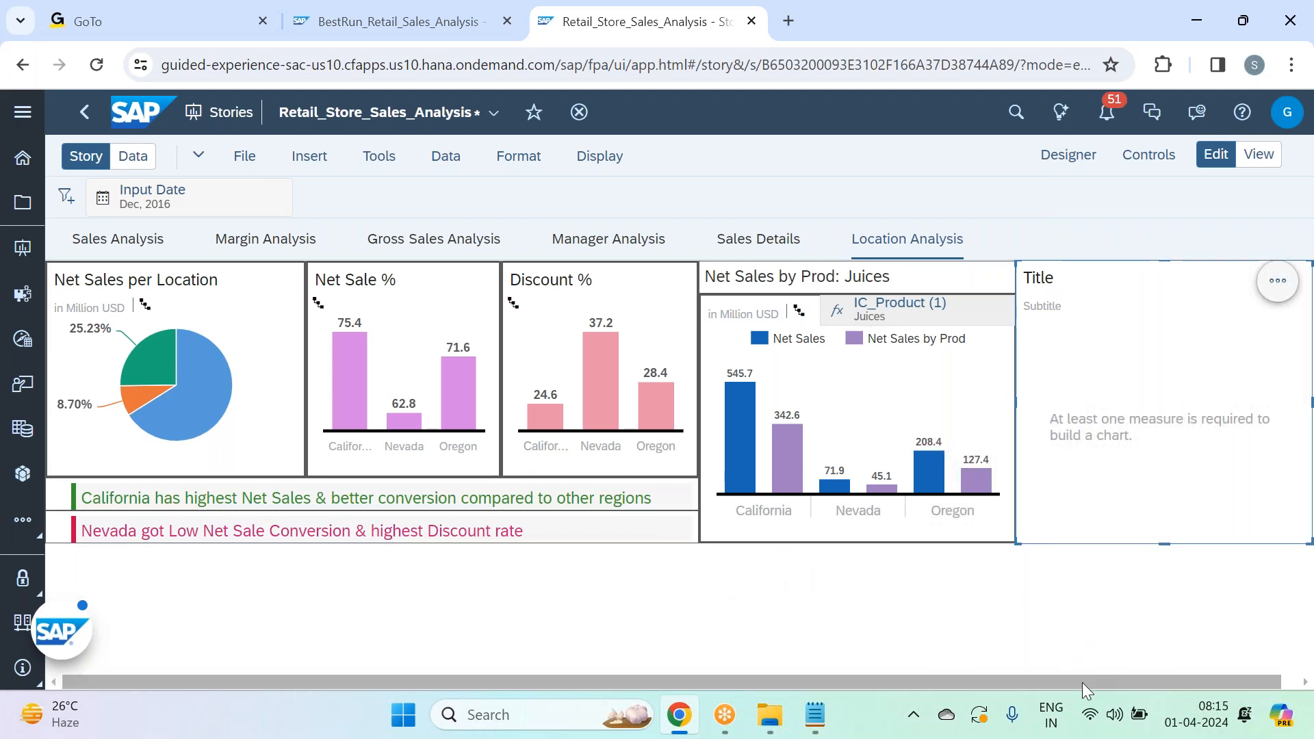
{"action": "left_click_drag", "start_coordinate": [1082, 683], "coordinate": [1161, 688]}
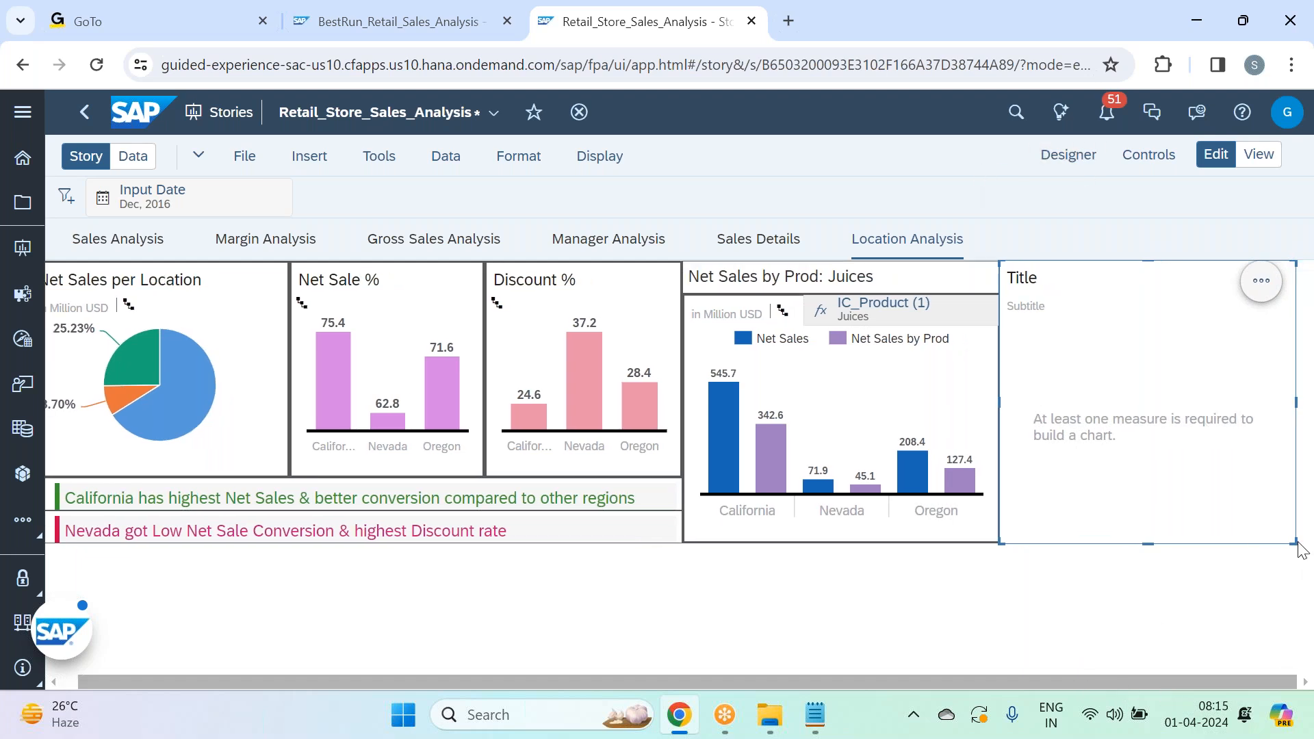
{"action": "left_click_drag", "start_coordinate": [1296, 546], "coordinate": [1271, 541]}
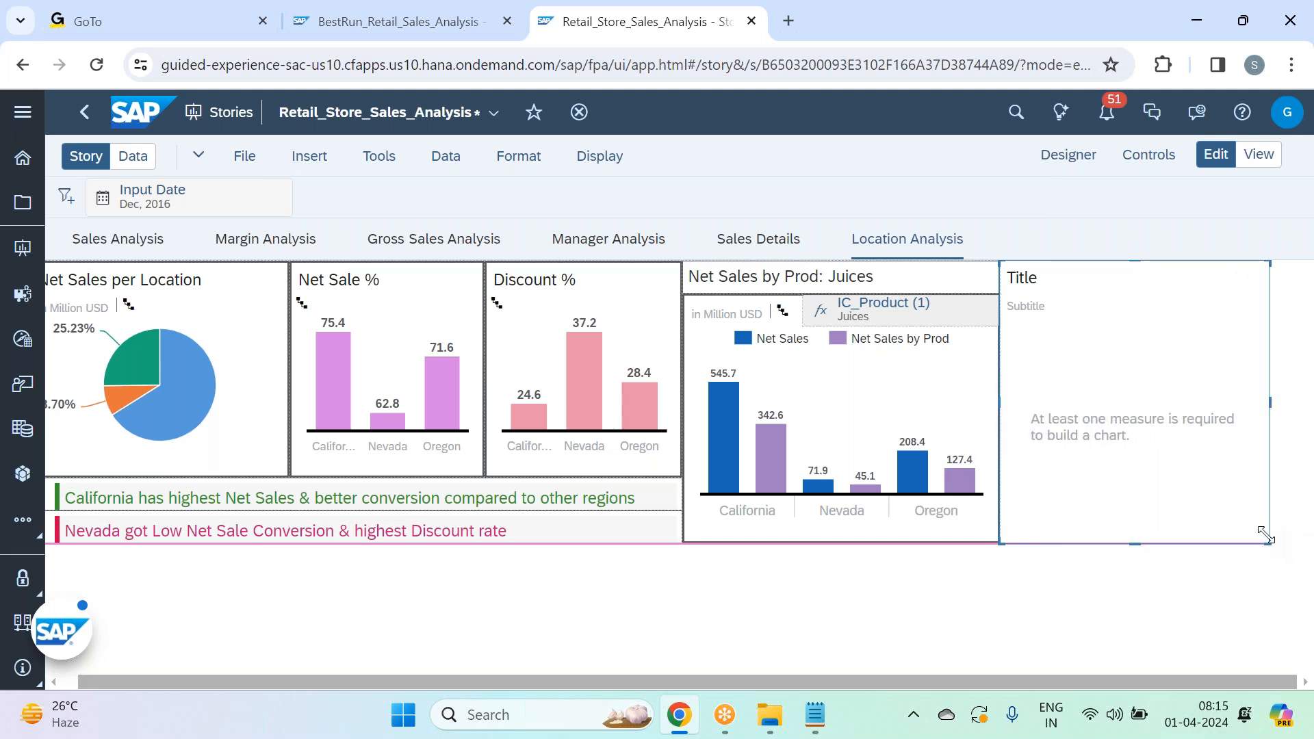
- Set the empty chart's type to the Stacked Area trend chart
{"action": "left_click", "coordinate": [1069, 155]}
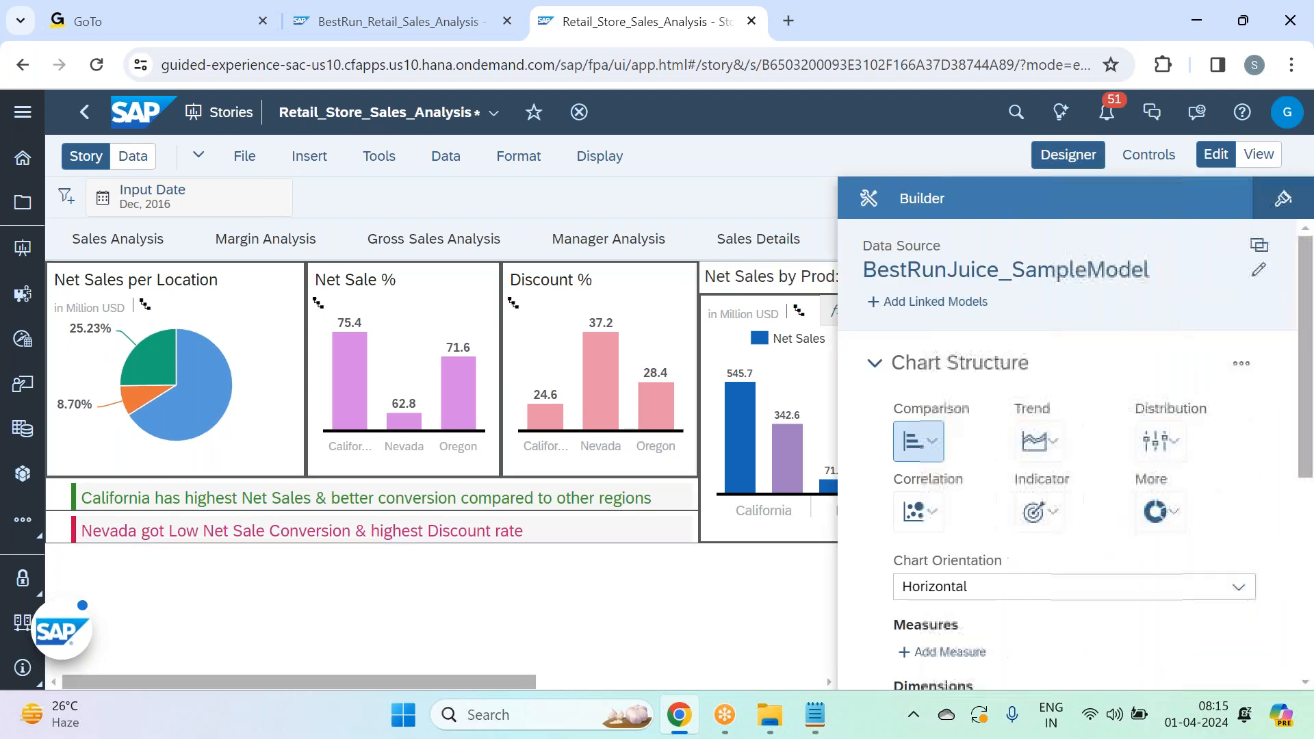
{"action": "left_click", "coordinate": [1036, 440]}
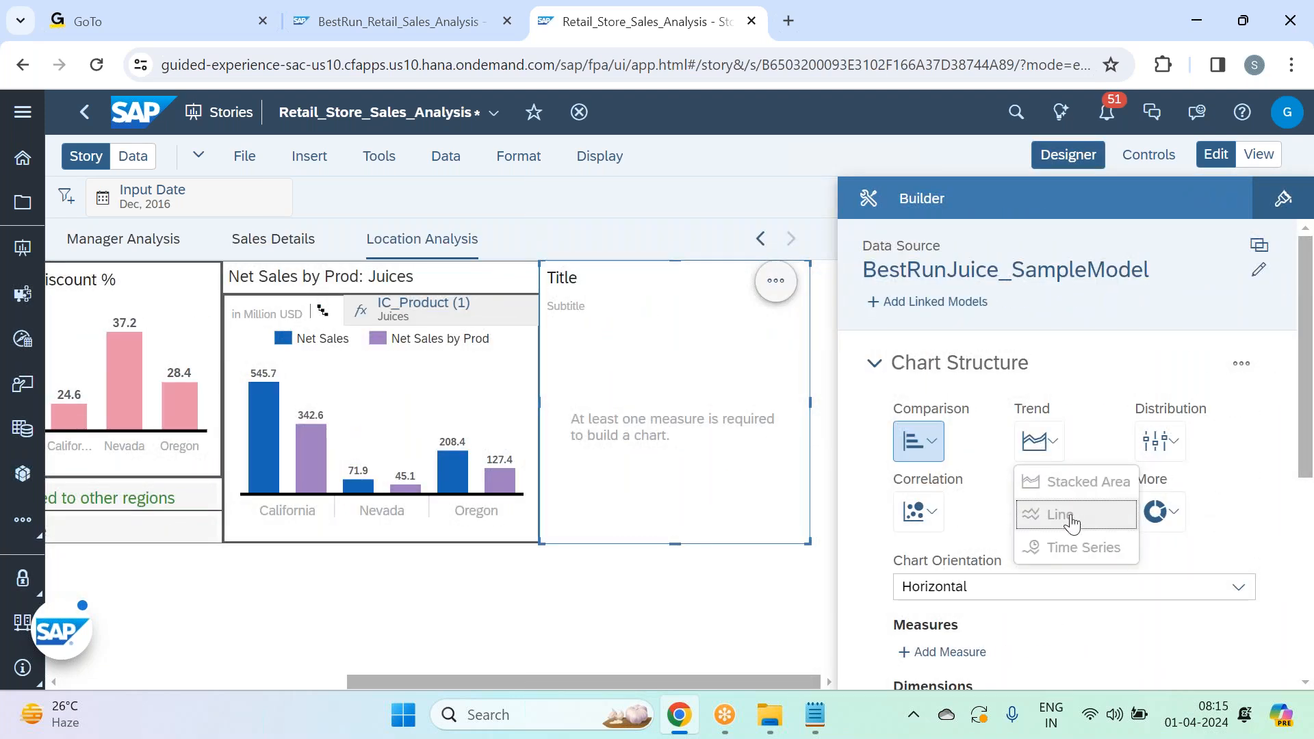
{"action": "left_click", "coordinate": [1085, 481]}
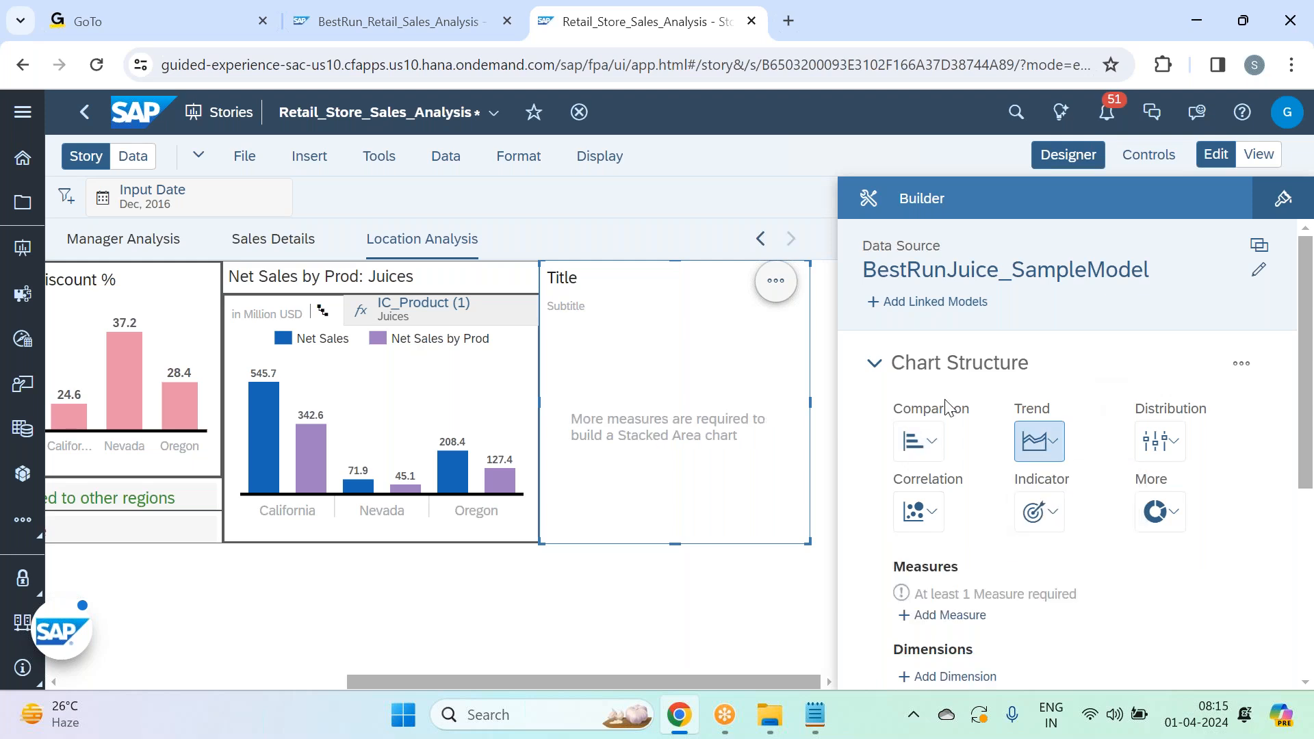
{"action": "left_click", "coordinate": [1055, 442]}
{"action": "left_click", "coordinate": [1070, 481]}
{"action": "scroll", "coordinate": [1086, 398], "scroll_direction": "down", "scroll_amount": 3}
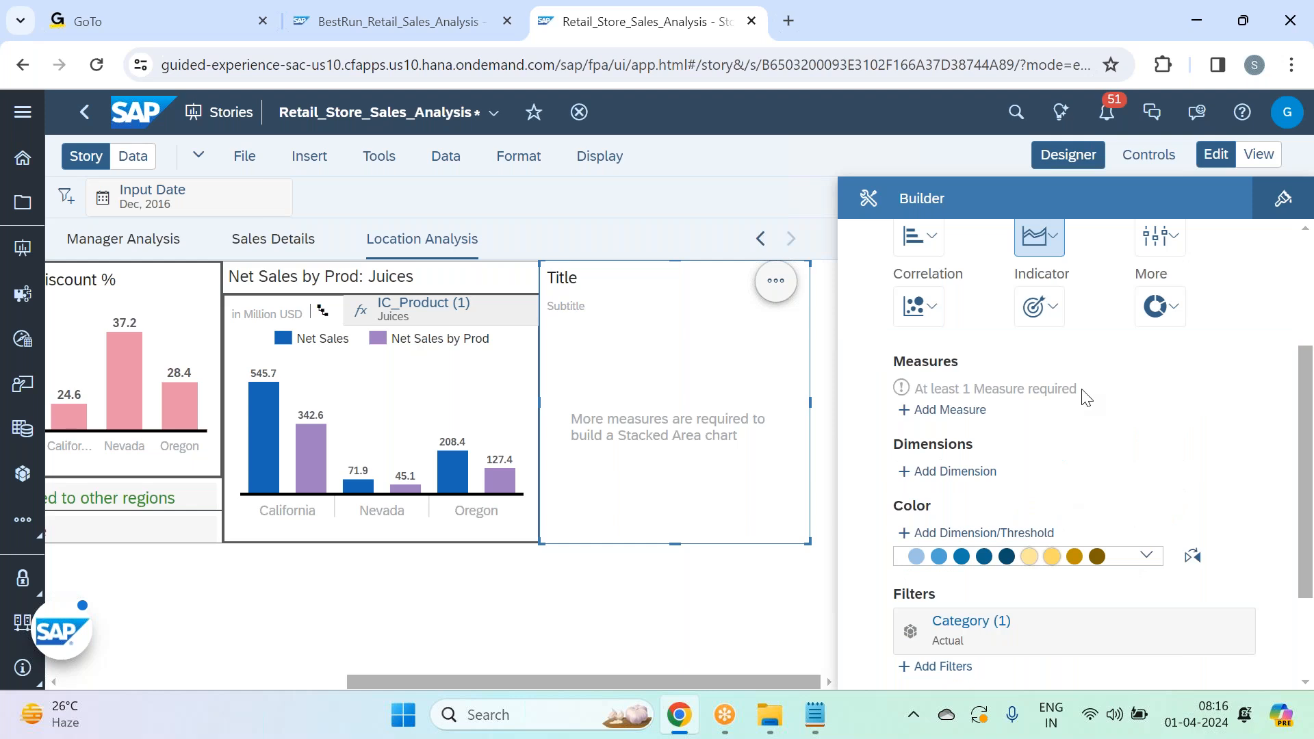
- Create a new calculation named Store Count of type Aggregation as the area chart's measure
{"action": "left_click", "coordinate": [947, 410]}
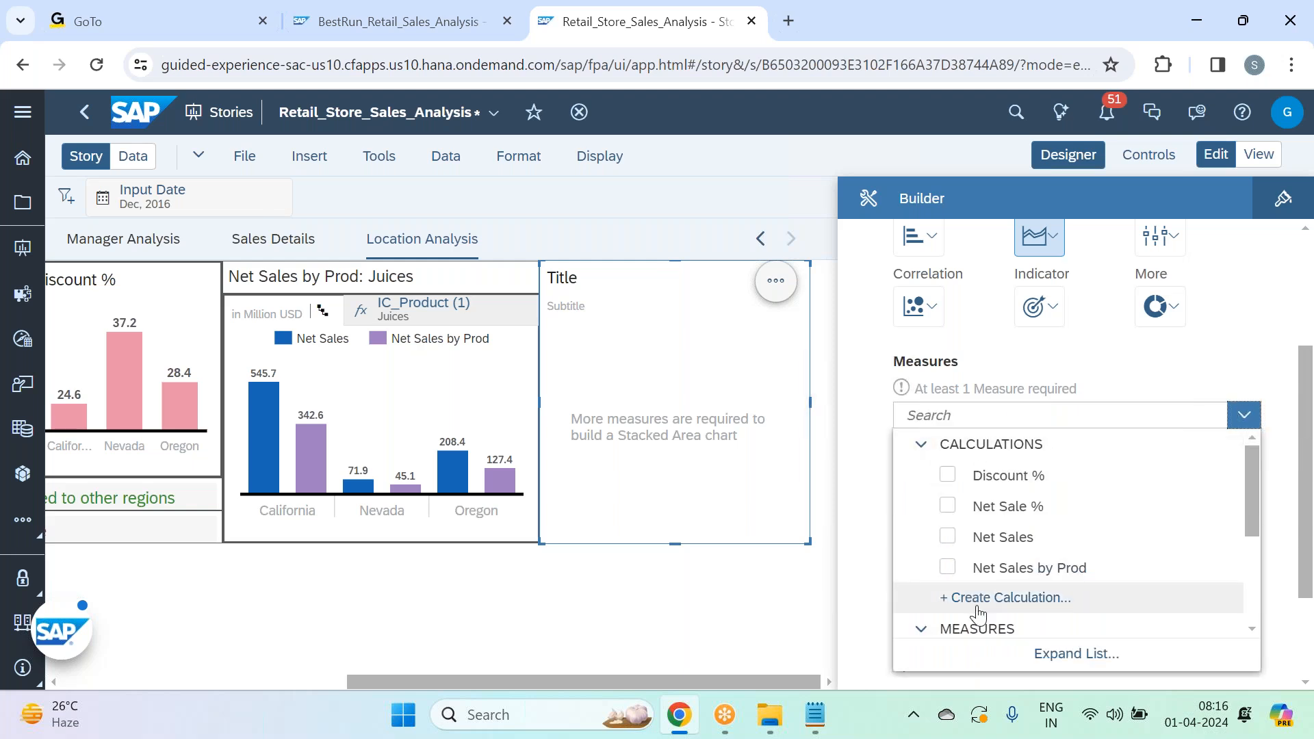
{"action": "left_click", "coordinate": [979, 609]}
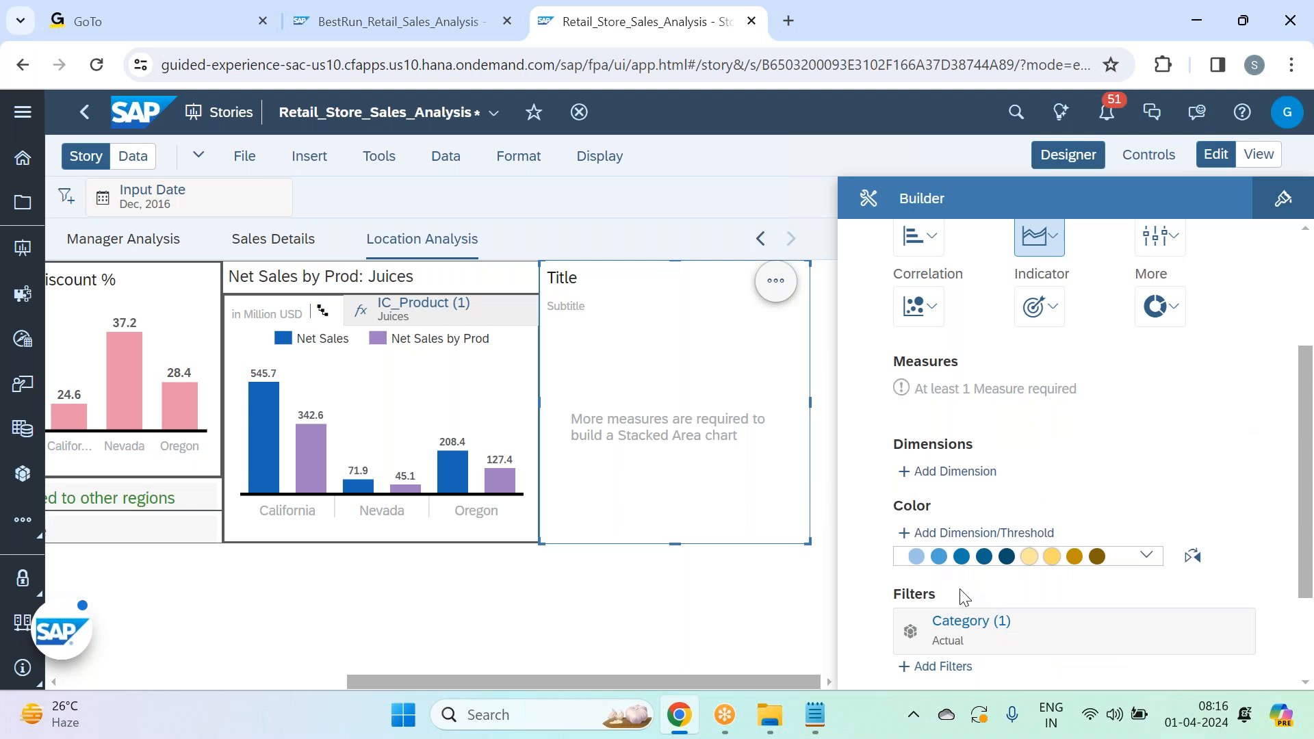
{"action": "left_click", "coordinate": [733, 288]}
{"action": "type", "text": "Store"}
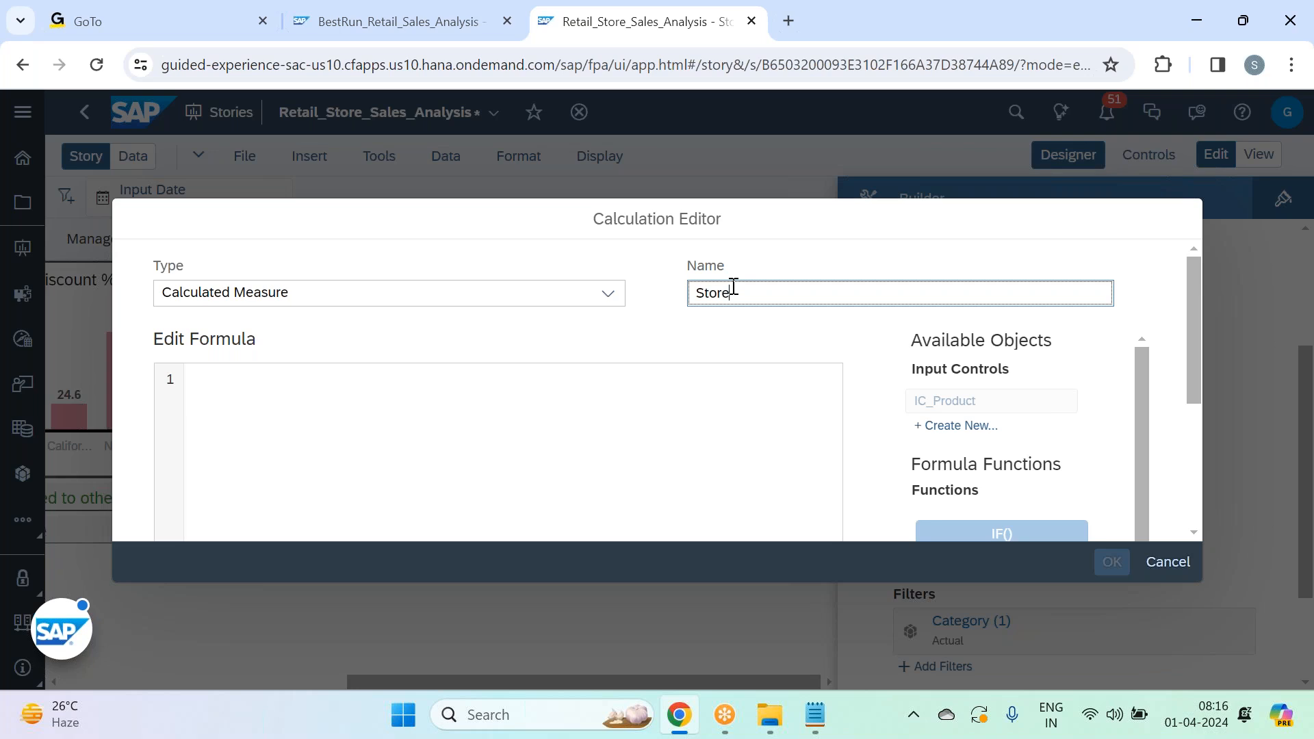
{"action": "type", "text": "Count"}
{"action": "left_click", "coordinate": [609, 296]}
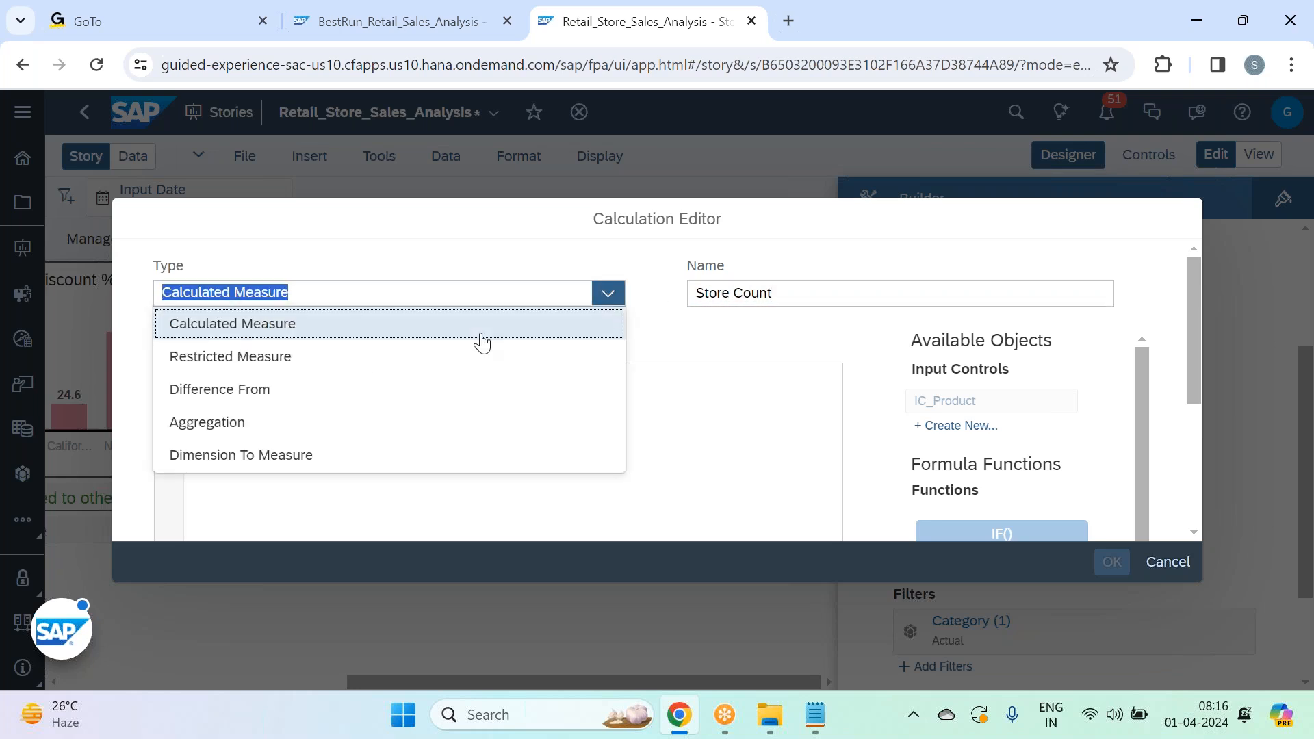
{"action": "left_click", "coordinate": [325, 422]}
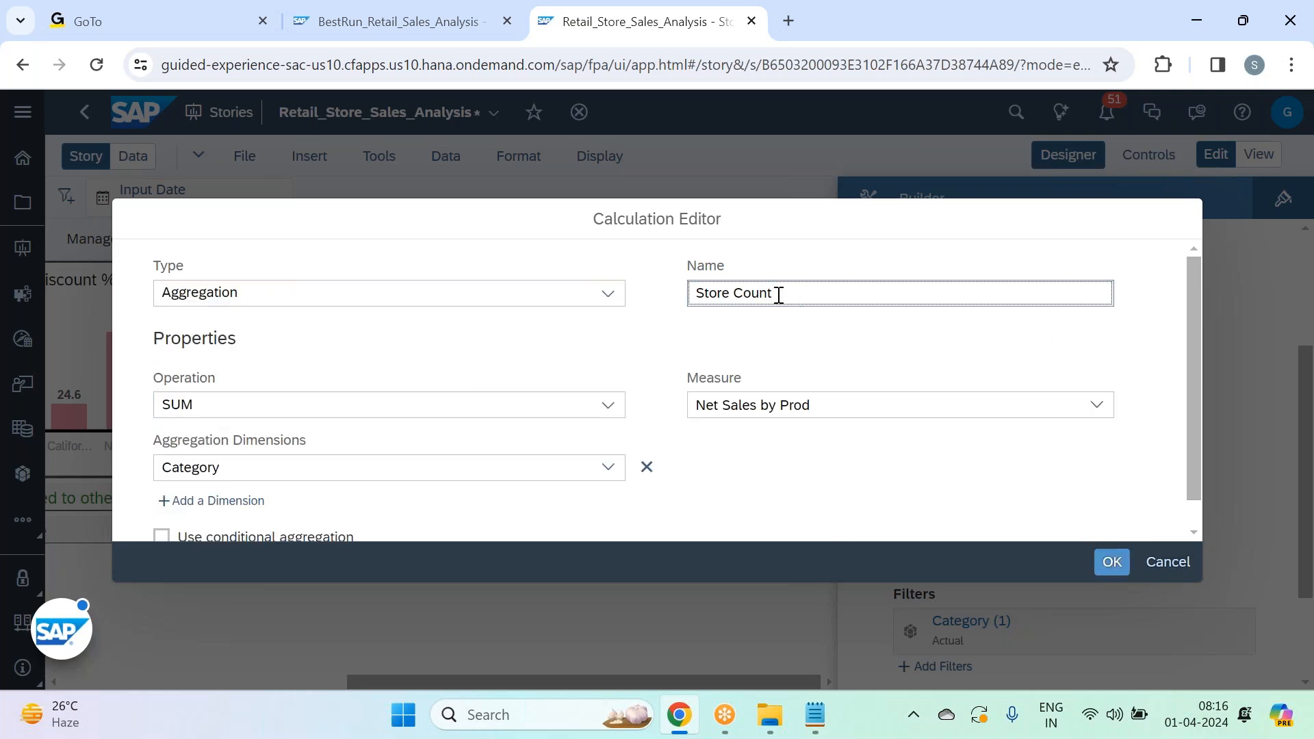
{"action": "left_click", "coordinate": [606, 294]}
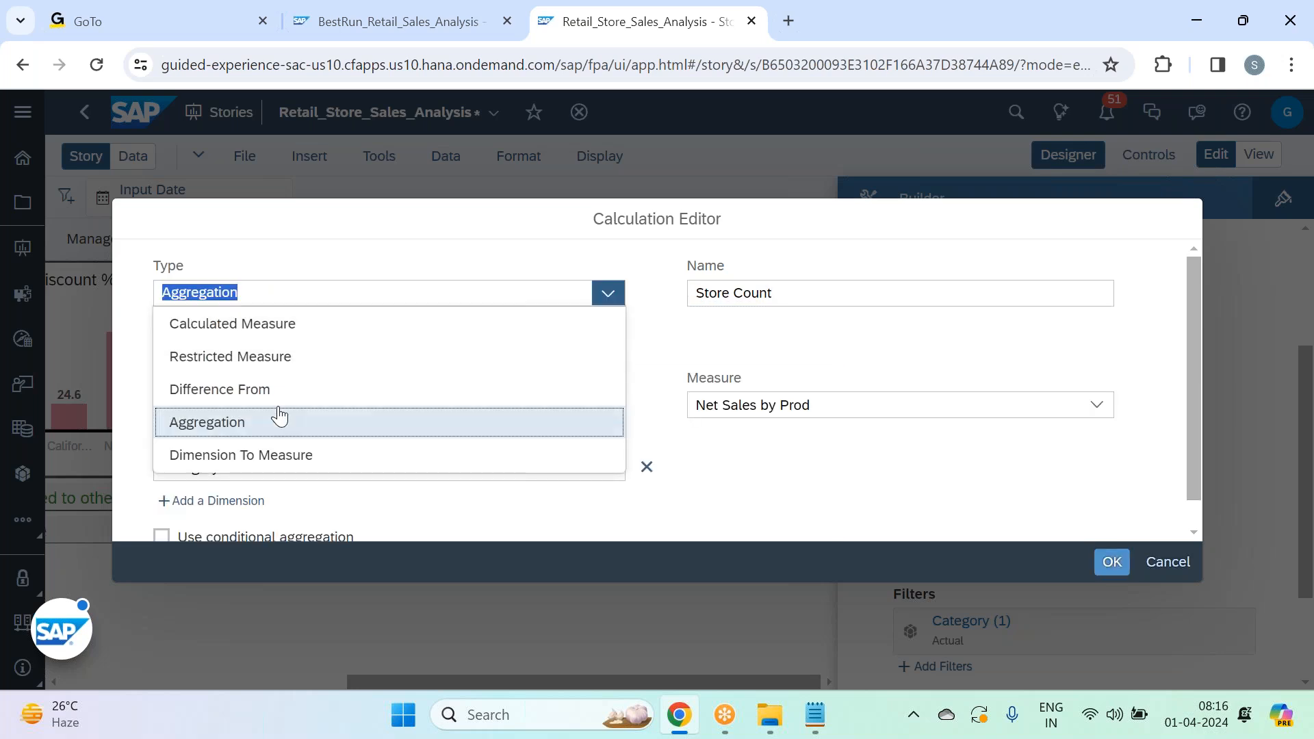
{"action": "left_click", "coordinate": [719, 334]}
{"action": "scroll", "coordinate": [674, 349], "scroll_direction": "down", "scroll_amount": 1}
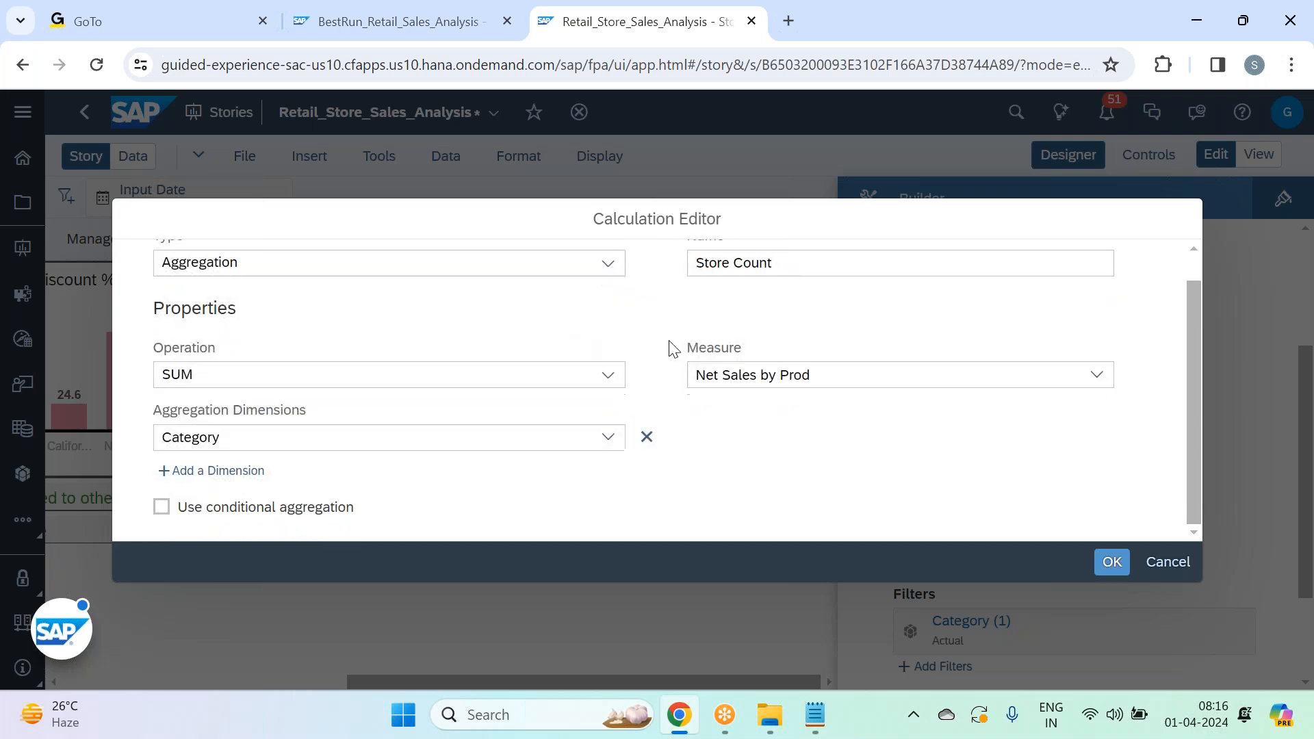
- Define Store Count with the COUNT DIMENSIONS operation over the Store dimension and confirm the calculation
{"action": "left_click", "coordinate": [608, 375]}
{"action": "scroll", "coordinate": [323, 468], "scroll_direction": "down", "scroll_amount": 6}
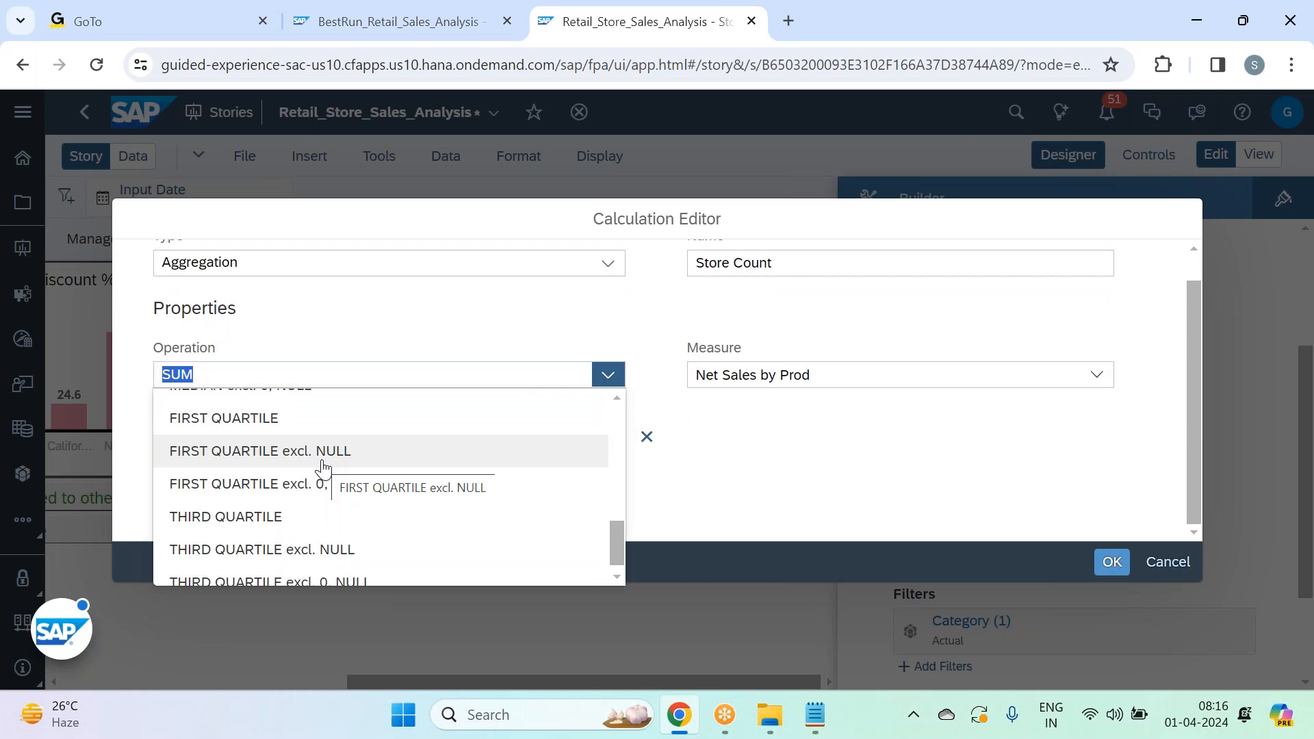
{"action": "scroll", "coordinate": [323, 469], "scroll_direction": "up", "scroll_amount": 3}
{"action": "scroll", "coordinate": [323, 469], "scroll_direction": "down", "scroll_amount": 3}
{"action": "scroll", "coordinate": [323, 469], "scroll_direction": "up", "scroll_amount": 5}
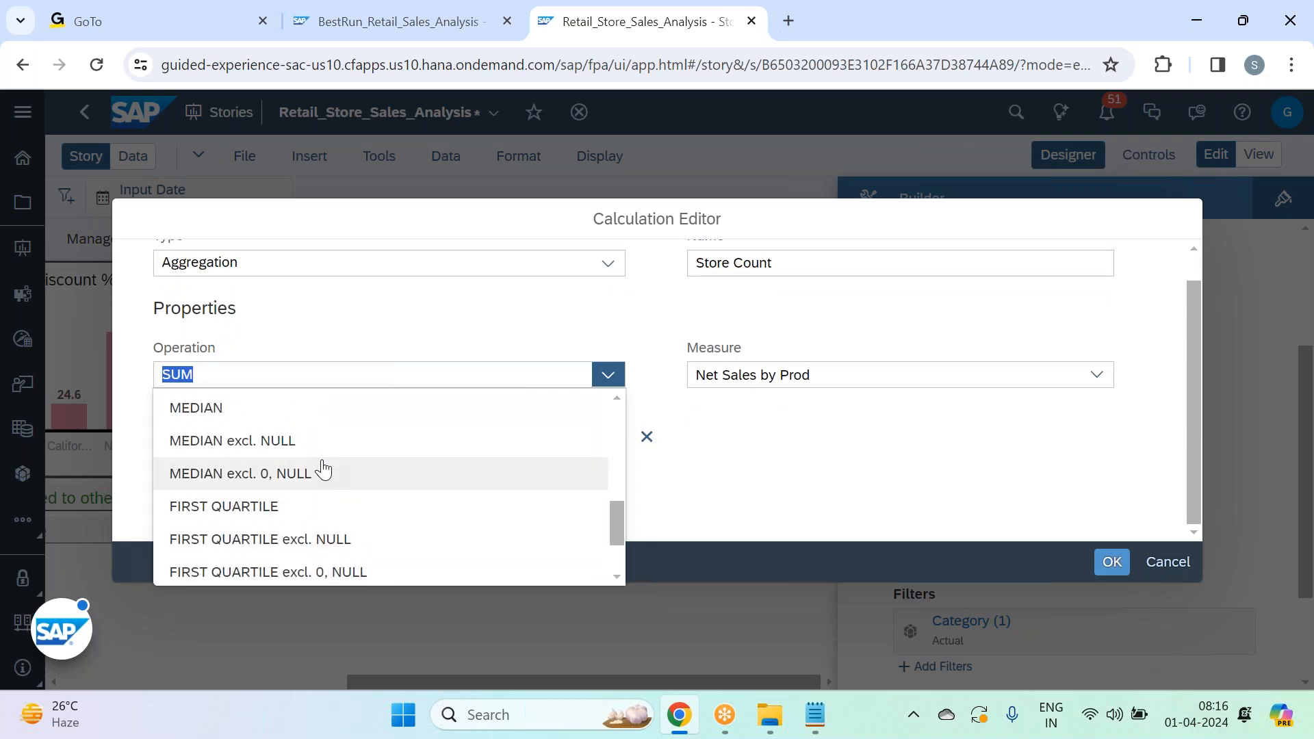
{"action": "scroll", "coordinate": [323, 469], "scroll_direction": "up", "scroll_amount": 3}
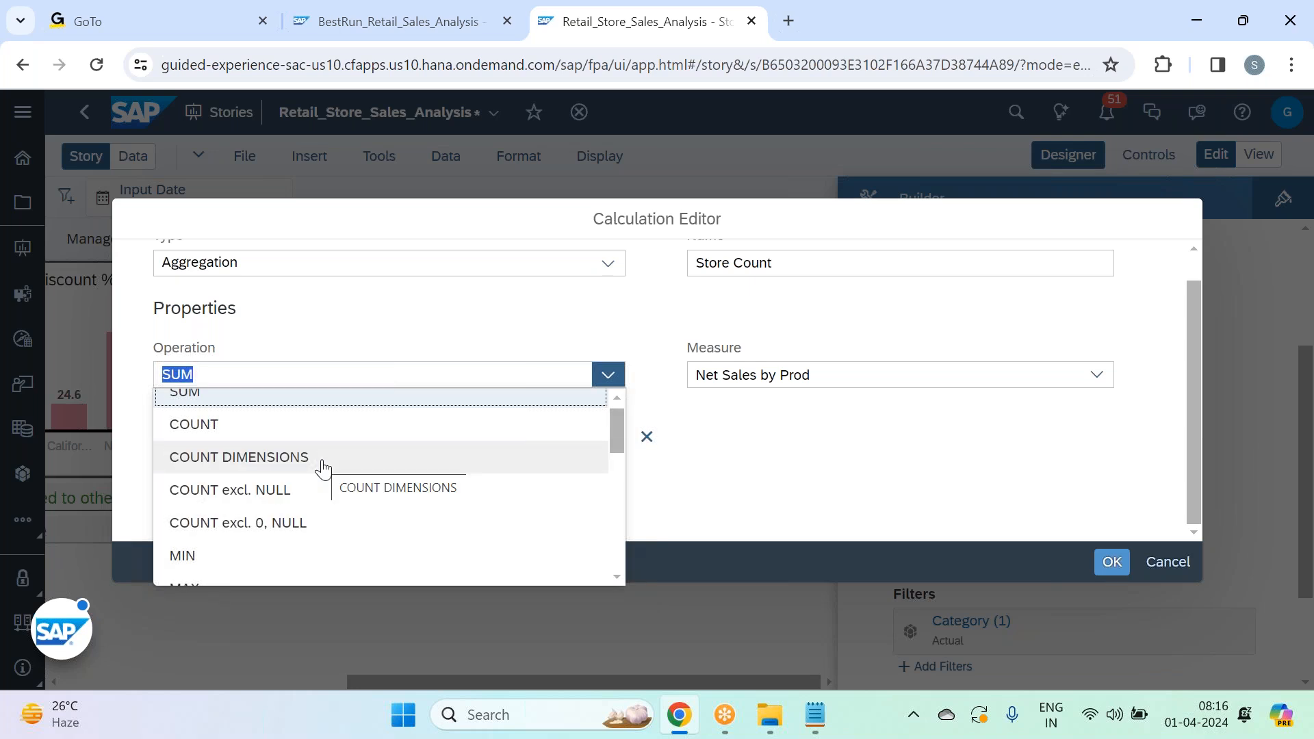
{"action": "left_click", "coordinate": [323, 468]}
{"action": "left_click", "coordinate": [607, 457]}
{"action": "left_click", "coordinate": [287, 638]}
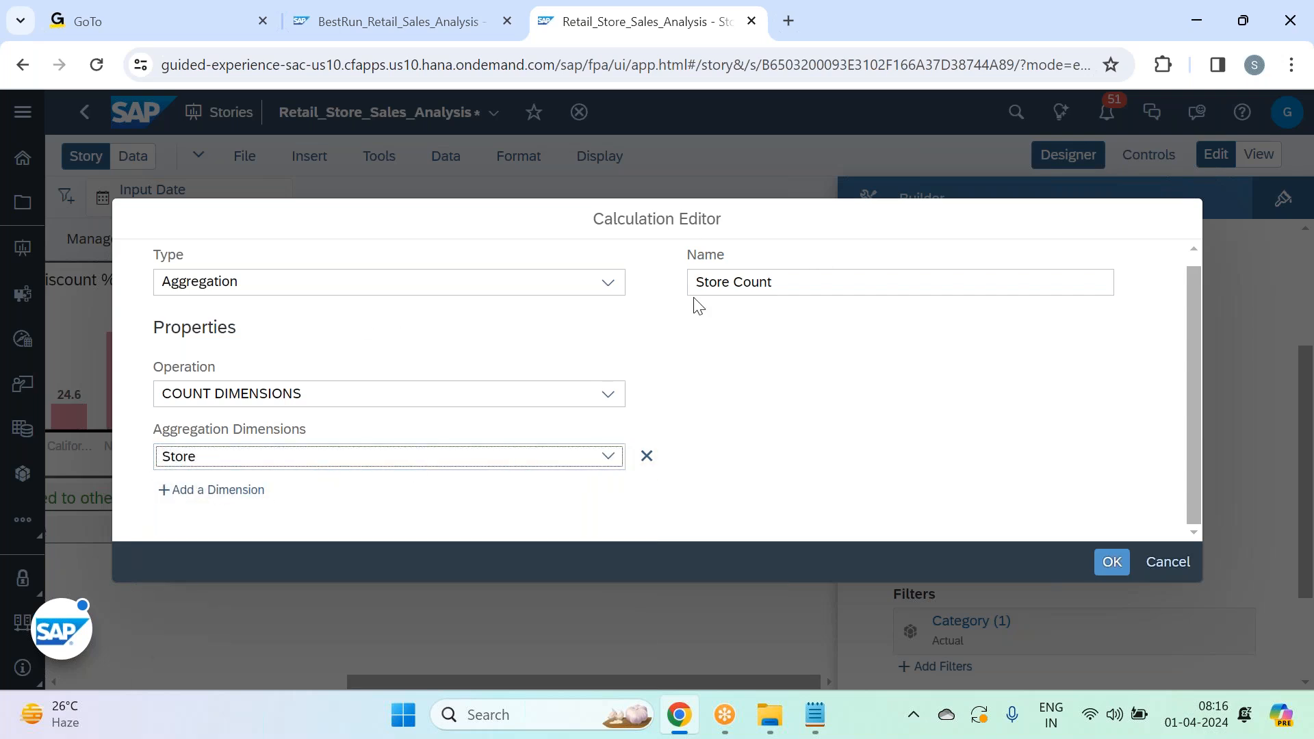
{"action": "left_click", "coordinate": [1112, 562]}
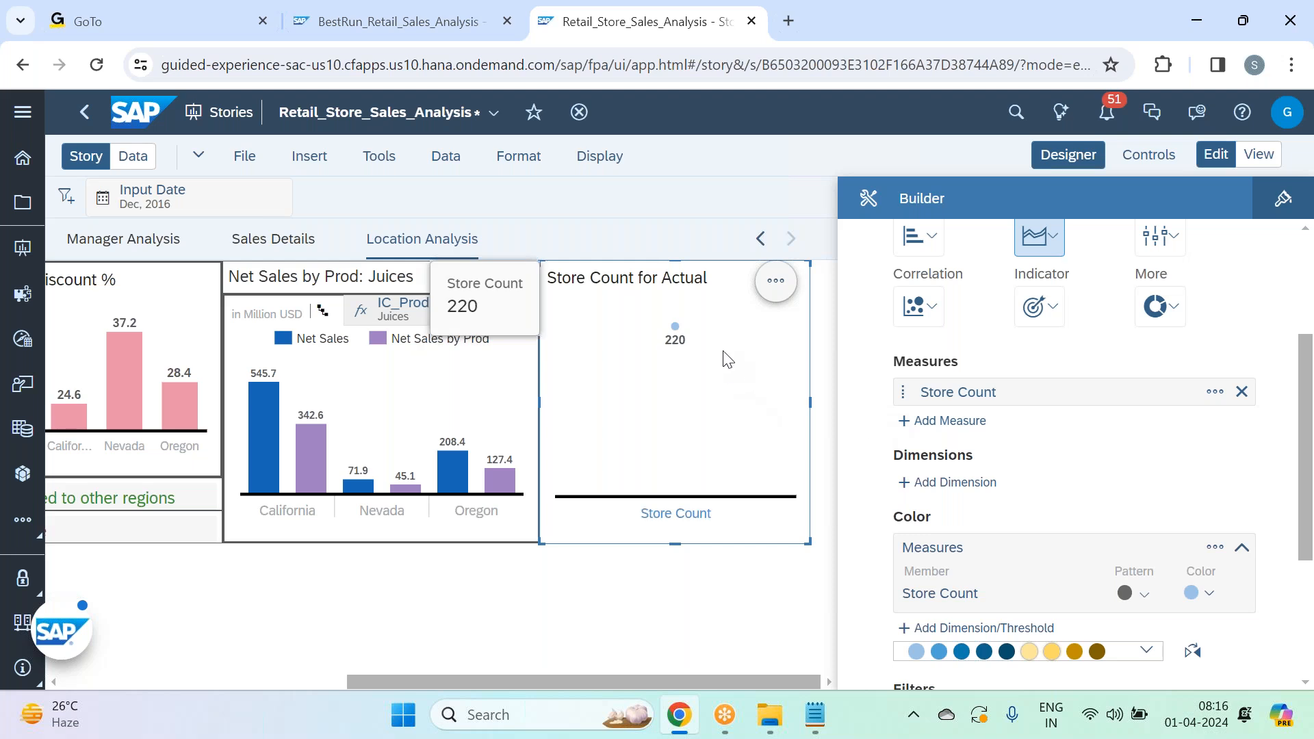
- Add Location as the dimension of the Store Count area chart
{"action": "left_click", "coordinate": [981, 483]}
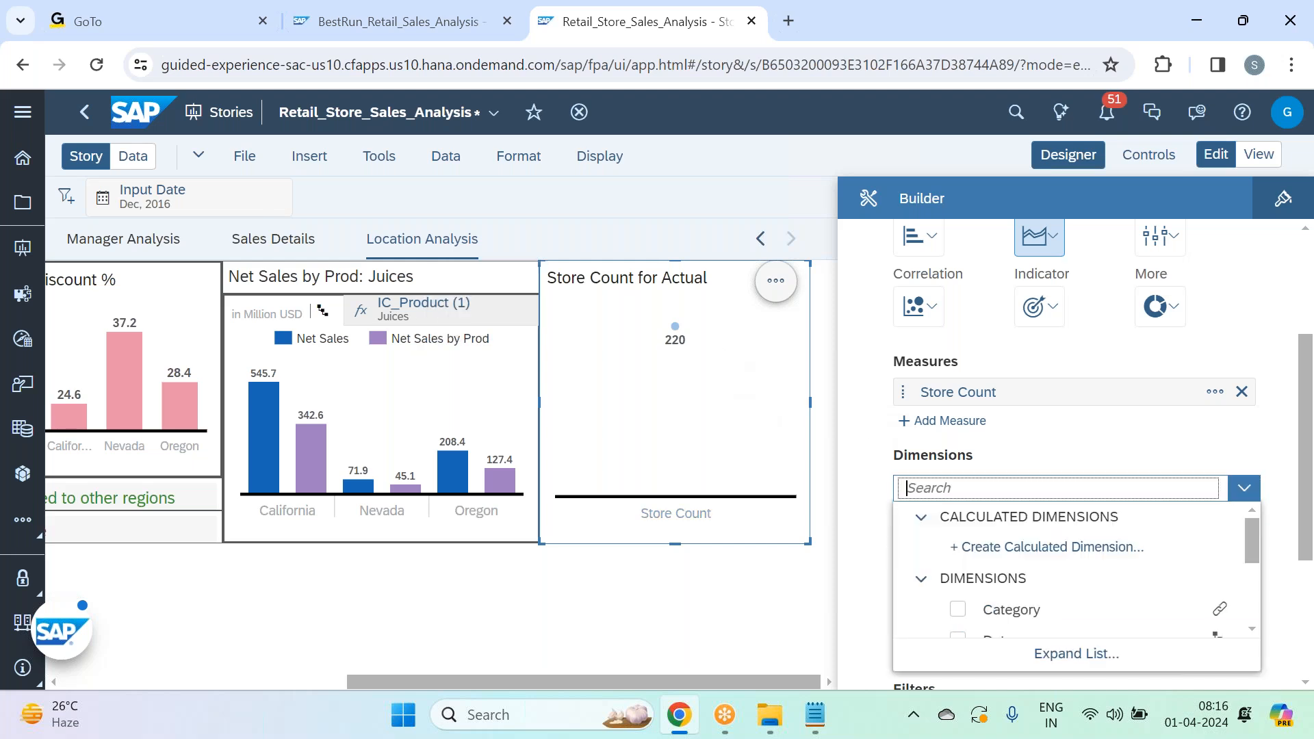
{"action": "type", "text": "loca"}
{"action": "left_click", "coordinate": [986, 551]}
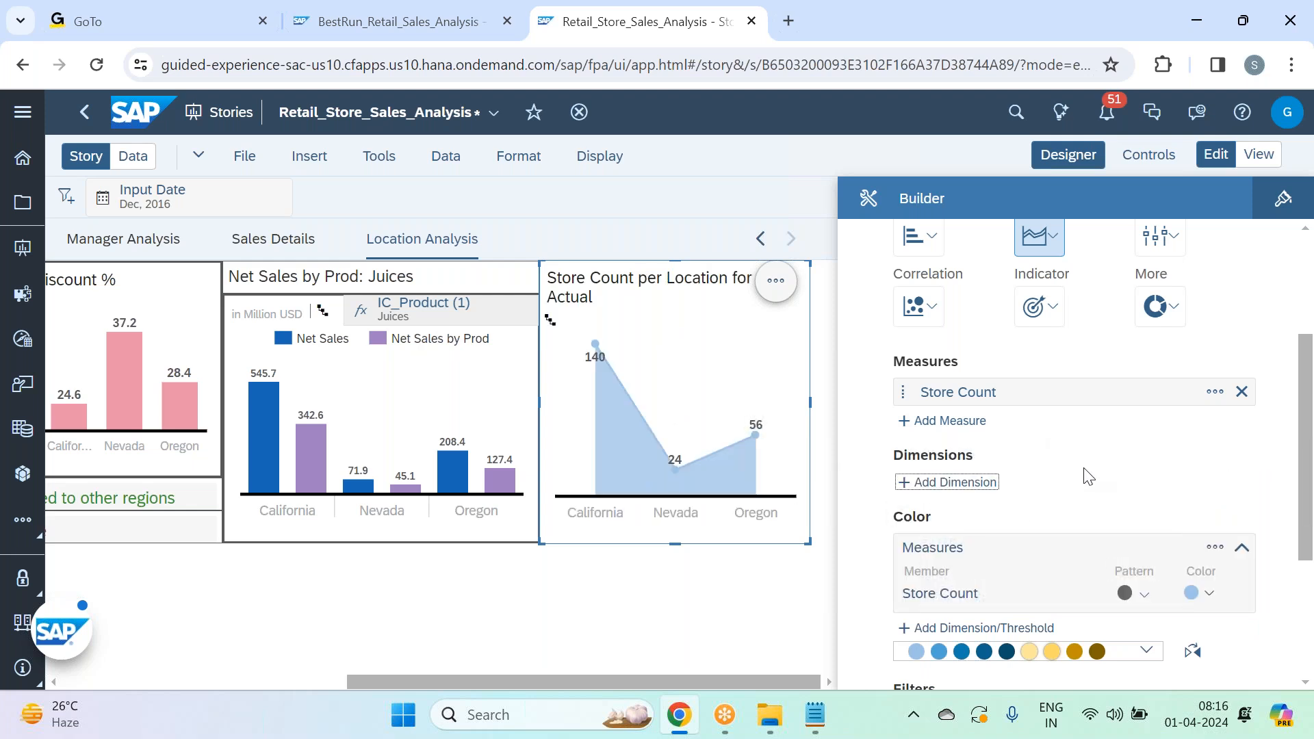
- Give the Store Count area a diagonal-stripe pattern and a darker blue color
{"action": "left_click", "coordinate": [1147, 639]}
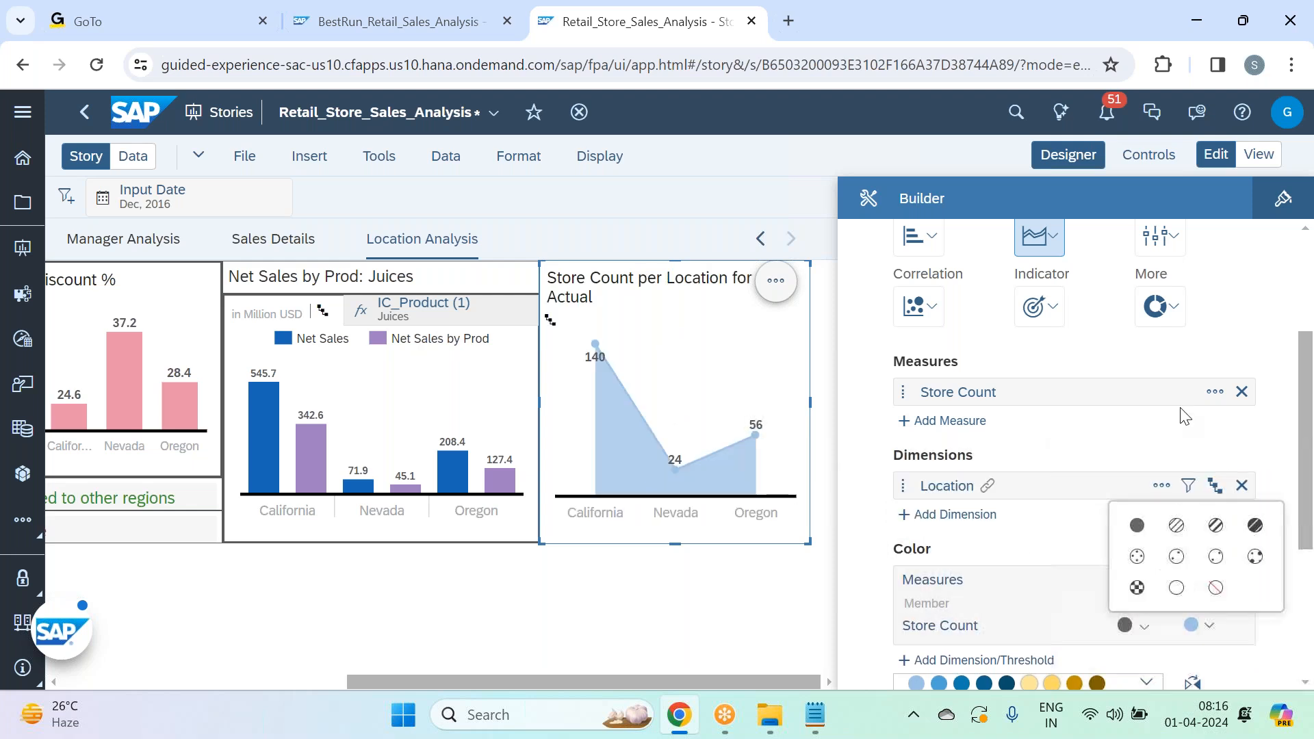
{"action": "left_click", "coordinate": [1215, 538]}
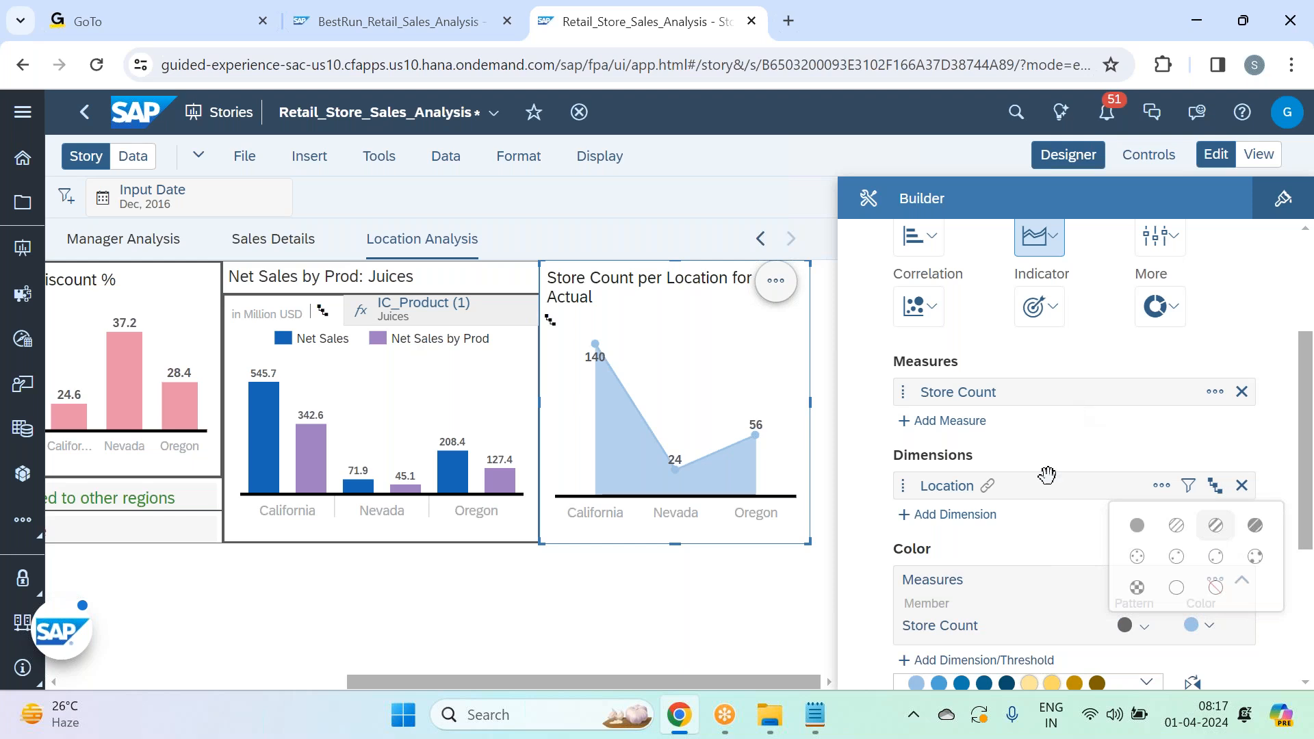
{"action": "scroll", "coordinate": [1075, 479], "scroll_direction": "down", "scroll_amount": 3}
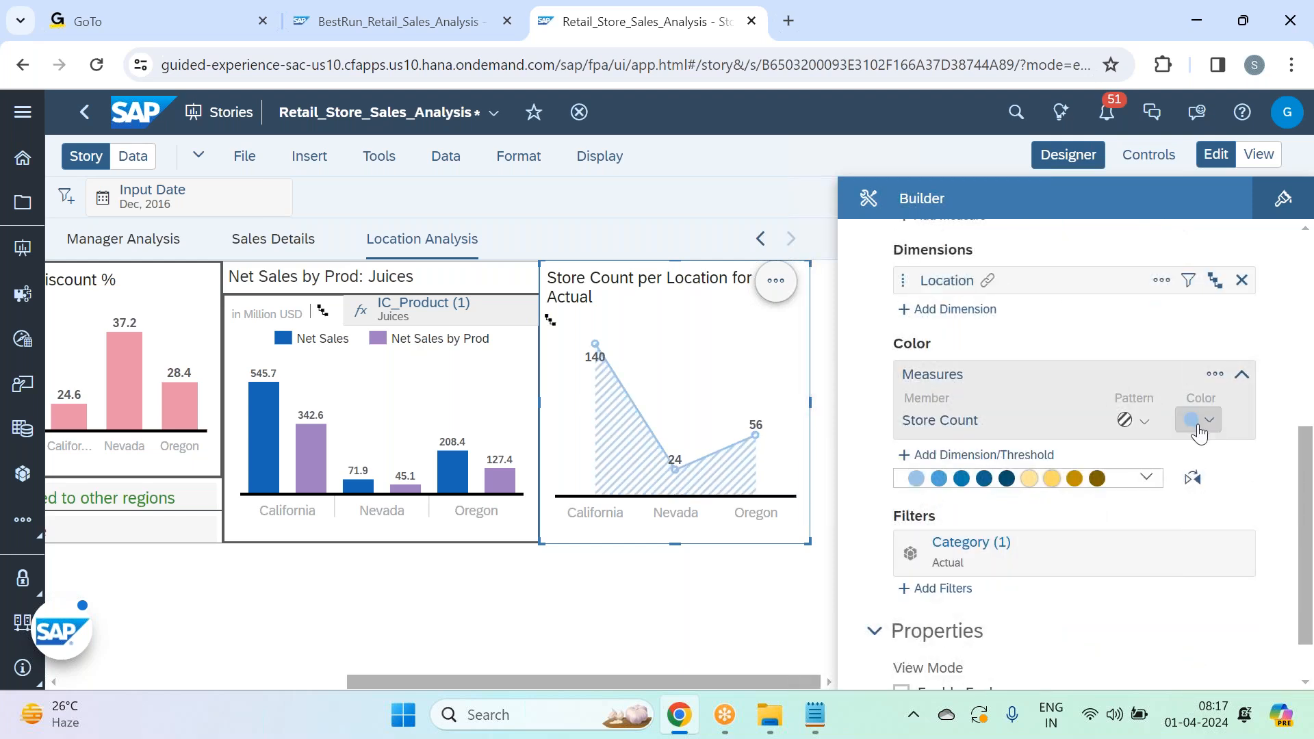
{"action": "left_click", "coordinate": [1200, 419]}
{"action": "left_click", "coordinate": [1249, 335]}
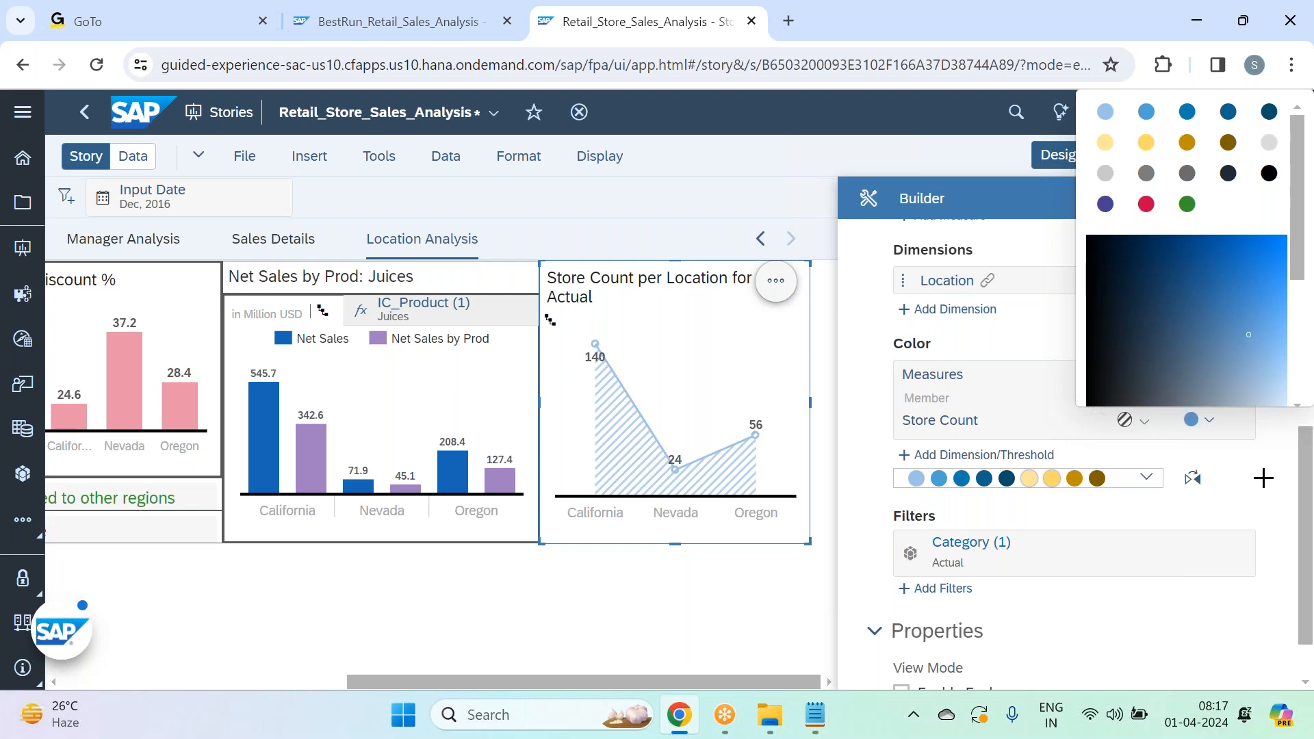
{"action": "left_click", "coordinate": [1263, 505]}
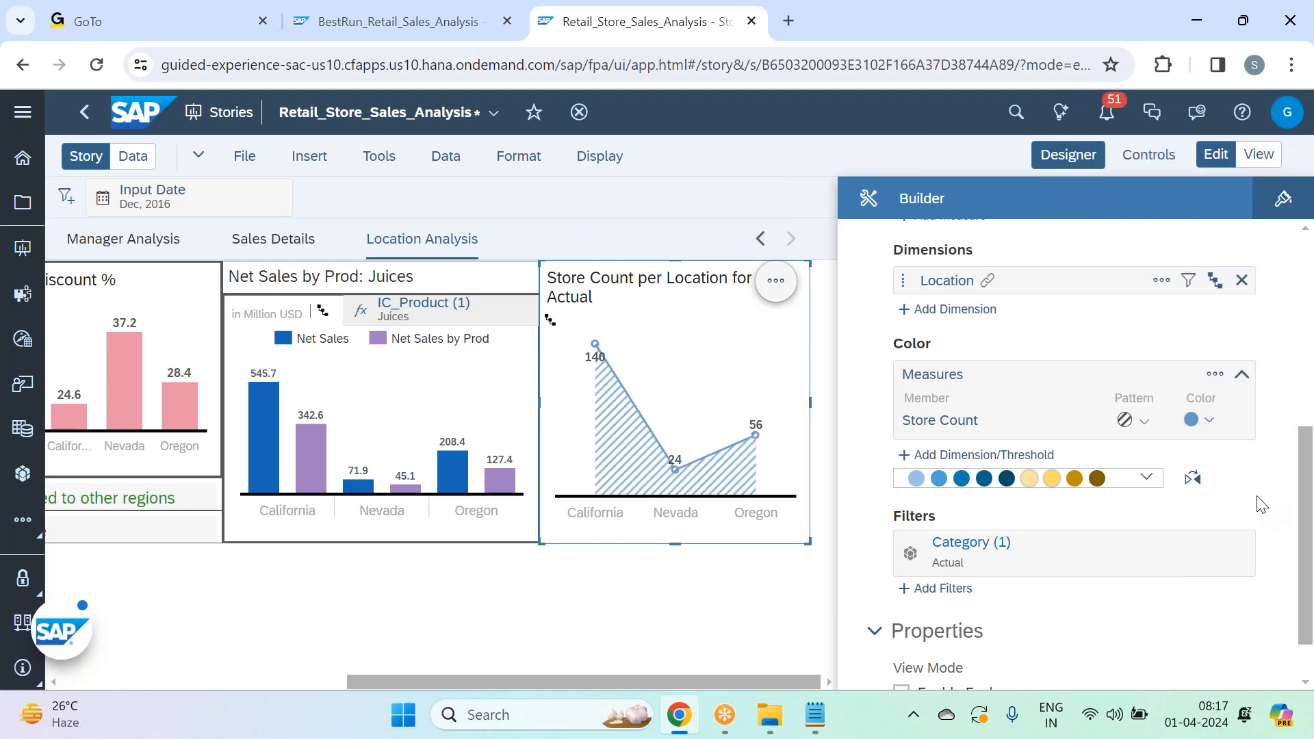
- Shorten the area chart's title to "Store Count per Location"
{"action": "double_click", "coordinate": [619, 315]}
{"action": "left_click", "coordinate": [607, 301]}
{"action": "key", "text": "BackSpace"}
{"action": "key", "text": "BackSpace"}
{"action": "key", "text": "BackSpace"}
{"action": "key", "text": "BackSpace"}
{"action": "key", "text": "BackSpace"}
{"action": "key", "text": "BackSpace"}
{"action": "key", "text": "BackSpace"}
{"action": "key", "text": "BackSpace"}
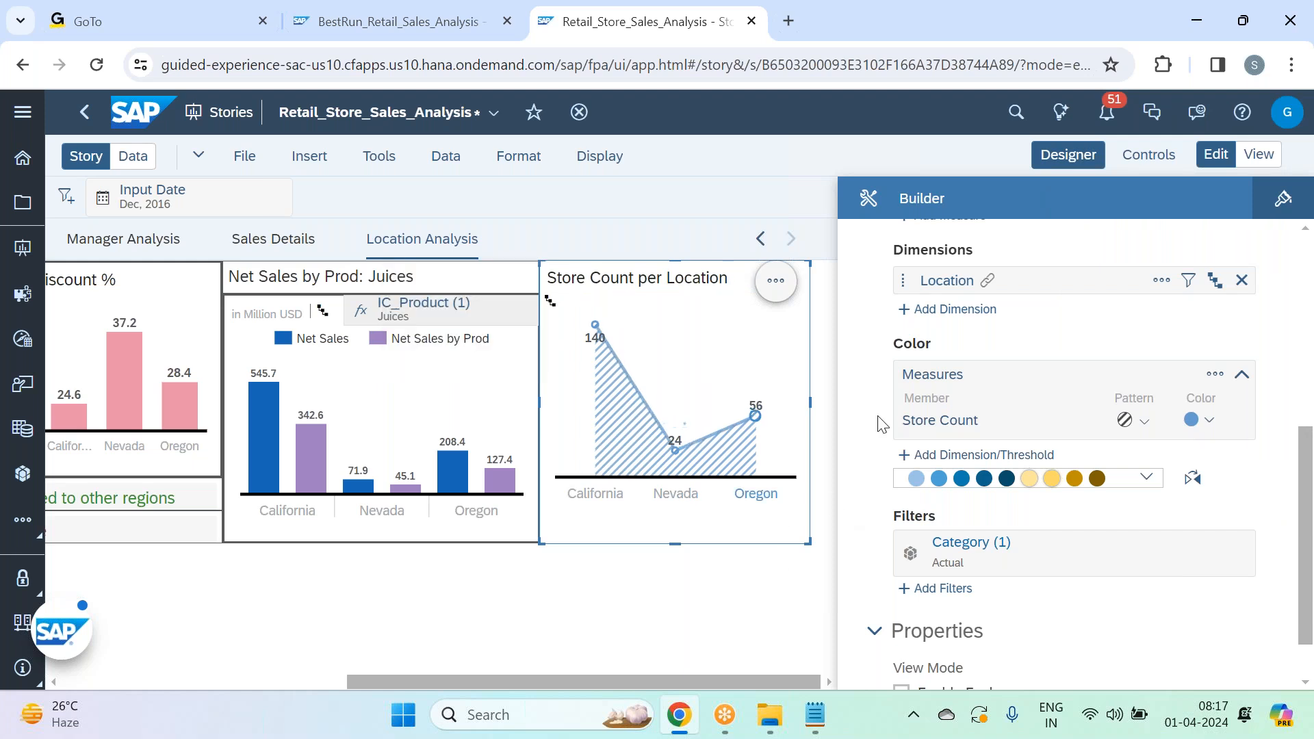
- Apply All Borders with line width 2 to the Store Count per Location chart and close the designer
{"action": "left_click", "coordinate": [1299, 203]}
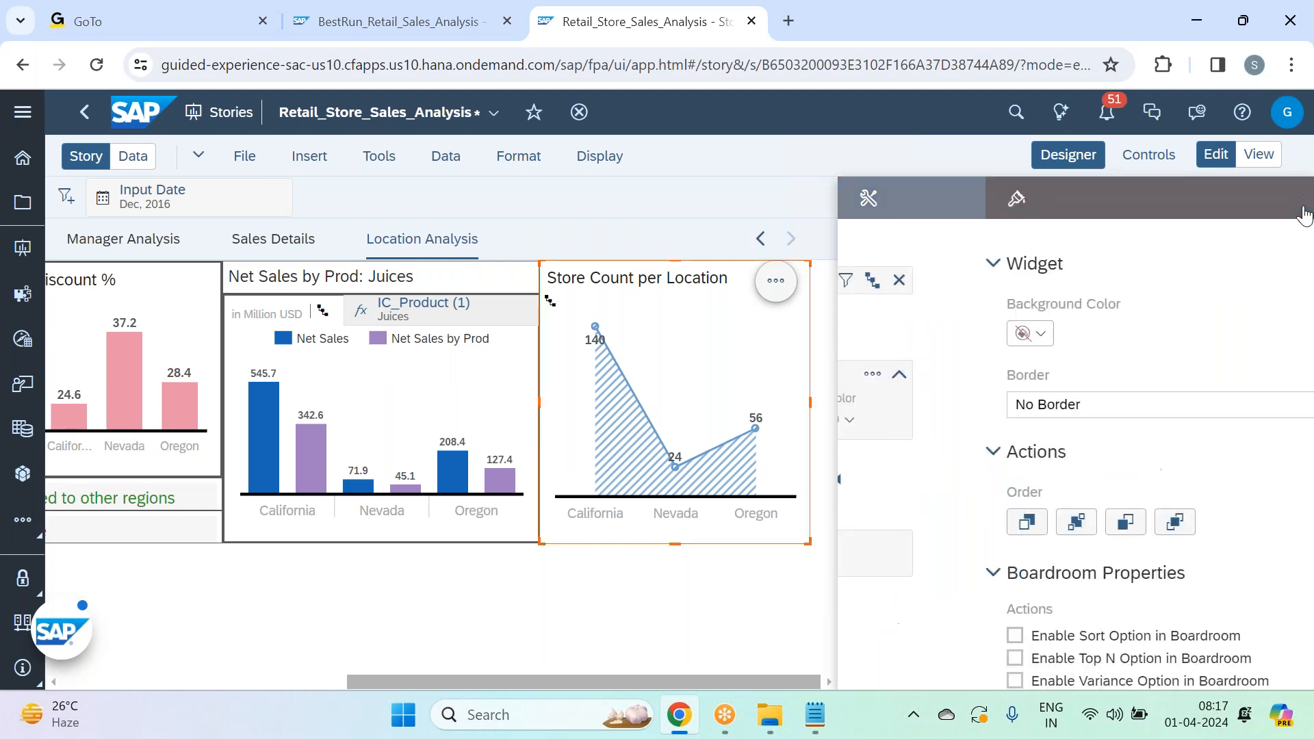
{"action": "left_click", "coordinate": [1264, 484]}
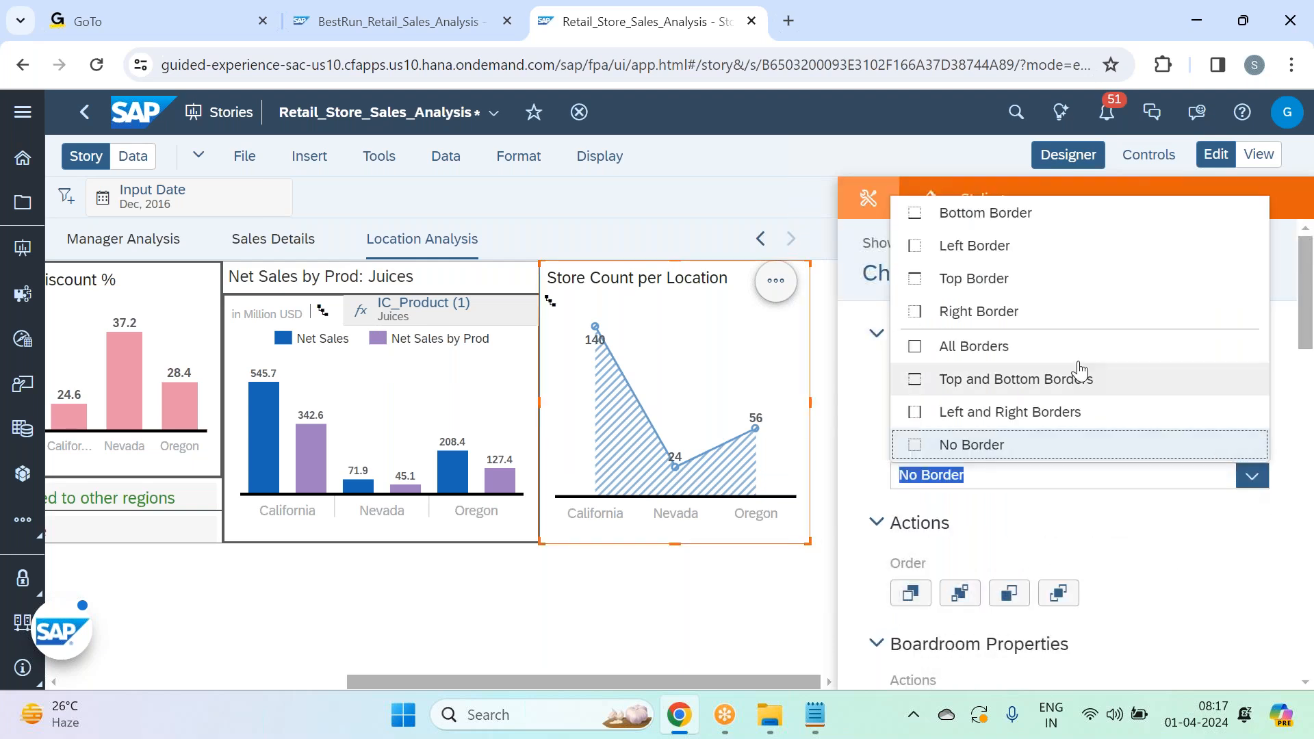
{"action": "left_click", "coordinate": [1041, 343]}
{"action": "left_click", "coordinate": [1259, 541]}
{"action": "left_click", "coordinate": [1147, 319]}
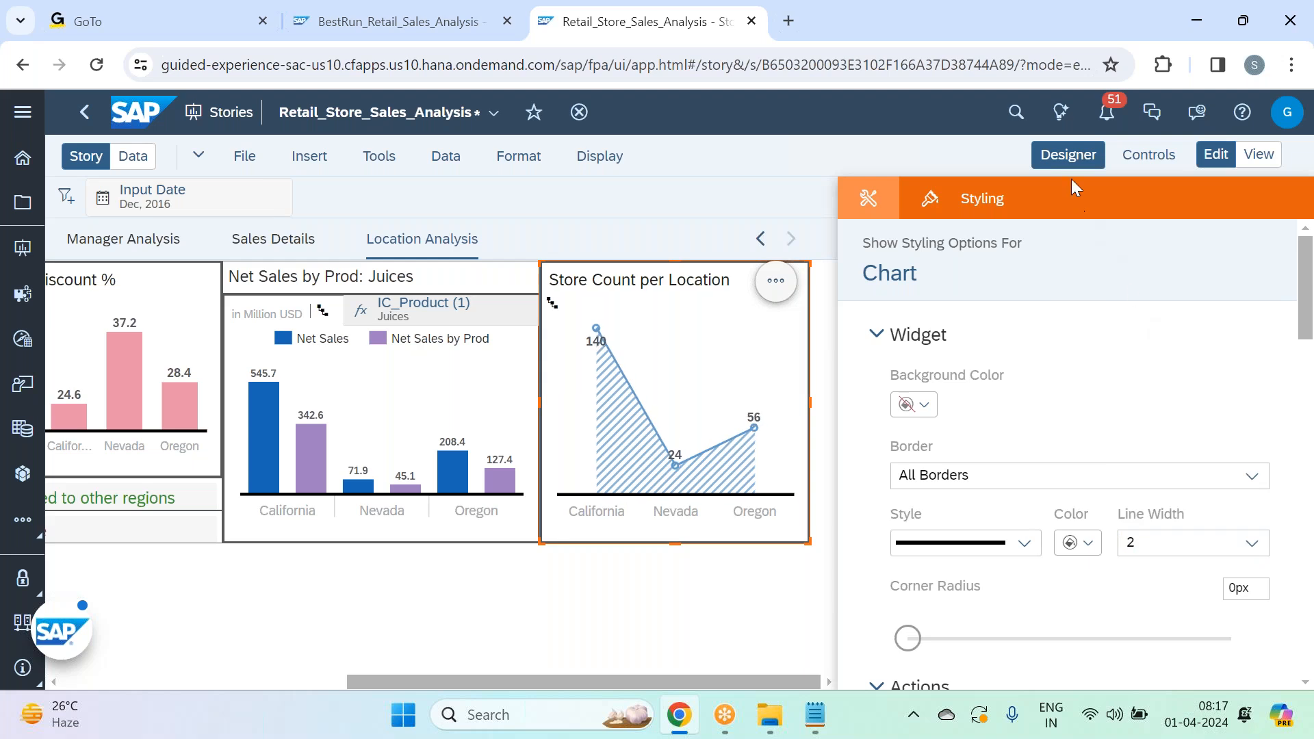
{"action": "left_click", "coordinate": [1061, 163]}
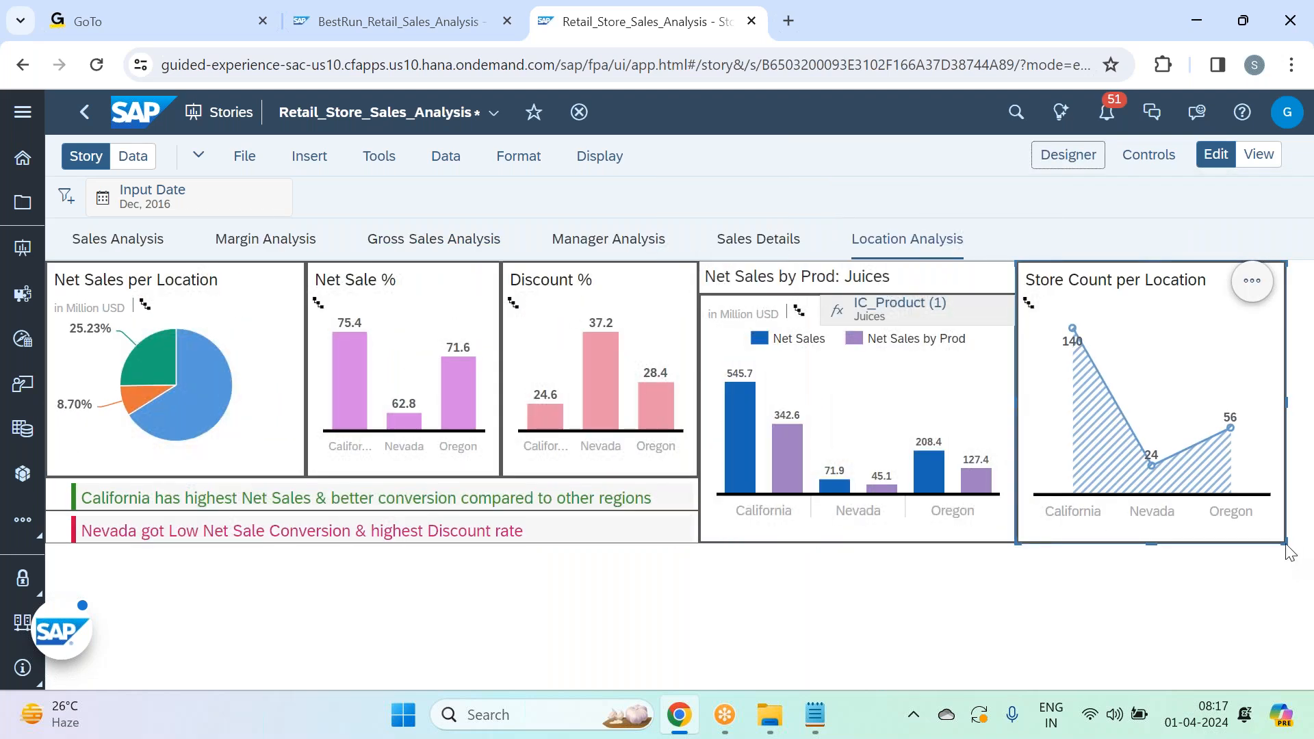
- Narrow the Store Count per Location chart slightly from its right edge and save the story
{"action": "left_click_drag", "start_coordinate": [1284, 541], "coordinate": [1266, 544]}
{"action": "left_click", "coordinate": [1225, 606]}
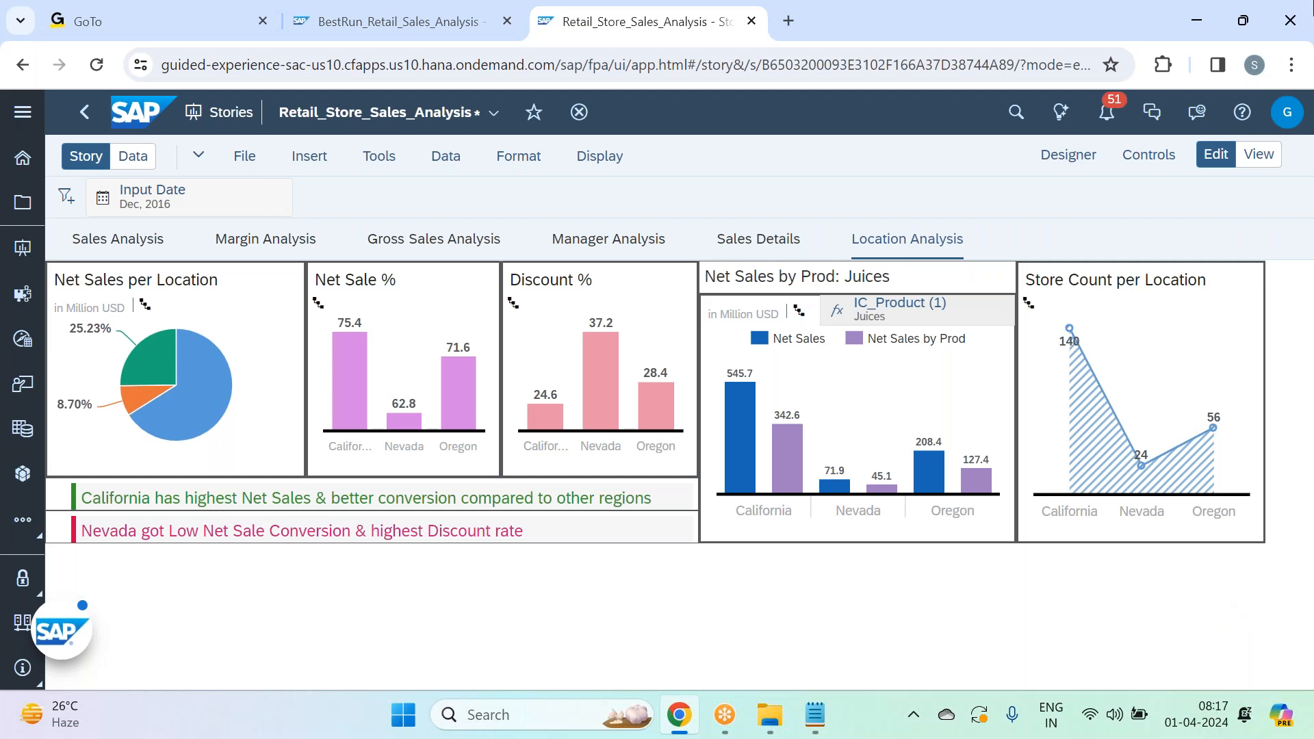
{"action": "left_click", "coordinate": [245, 159]}
{"action": "mouse_move", "coordinate": [267, 220]}
{"action": "left_click", "coordinate": [427, 220]}
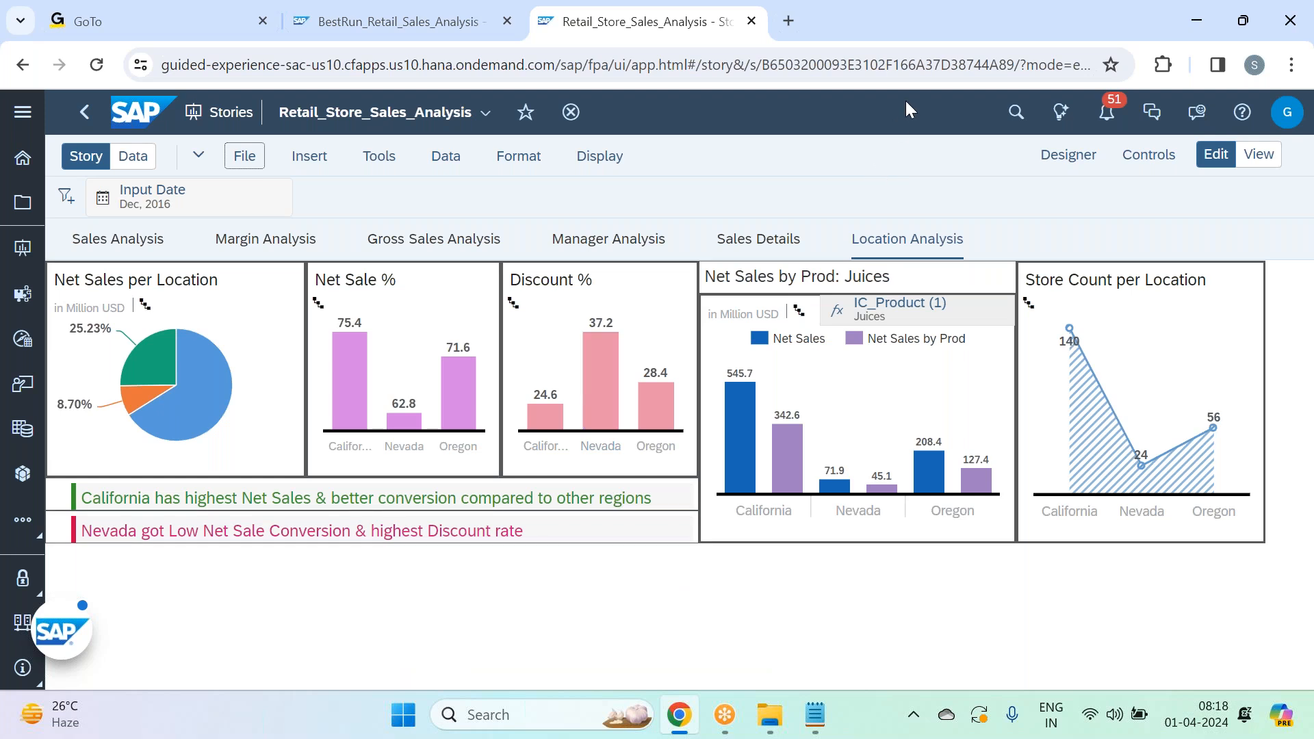
- Save the Retail_Store_Sales_Analysis story again
{"action": "left_click", "coordinate": [954, 27]}
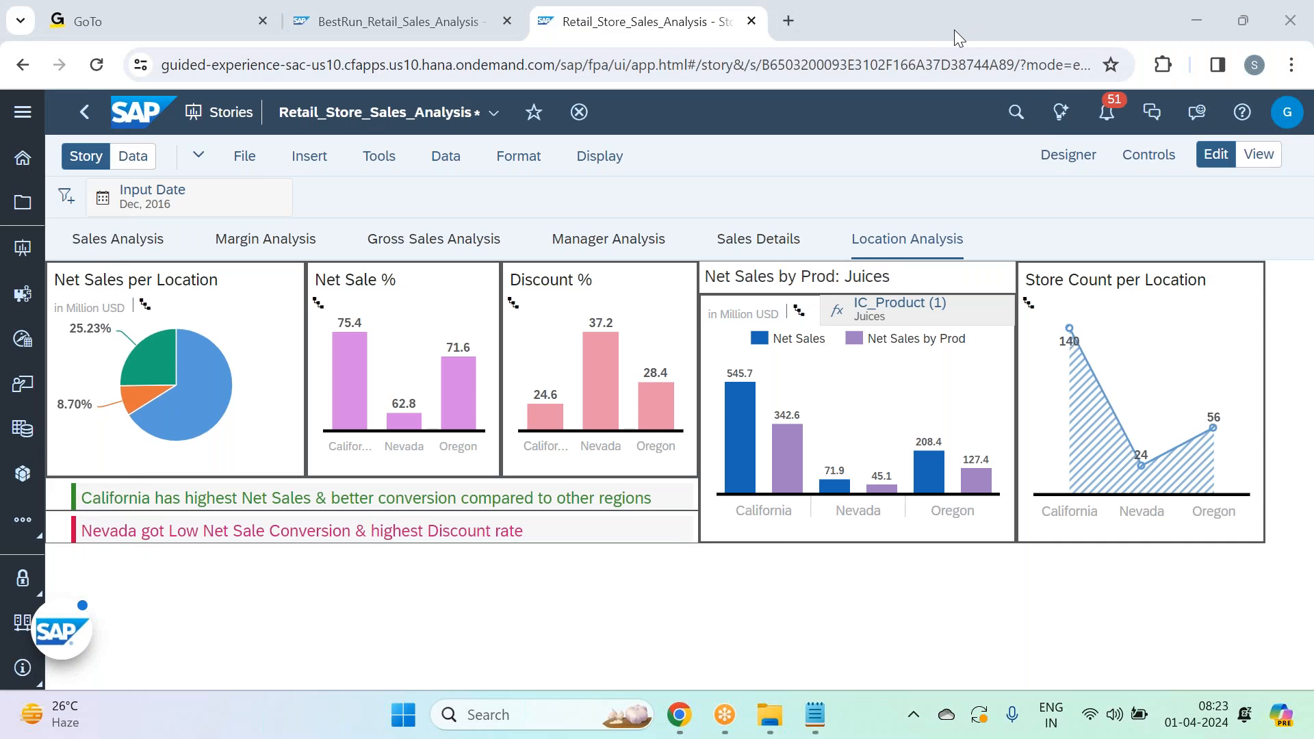
{"action": "left_click", "coordinate": [244, 156]}
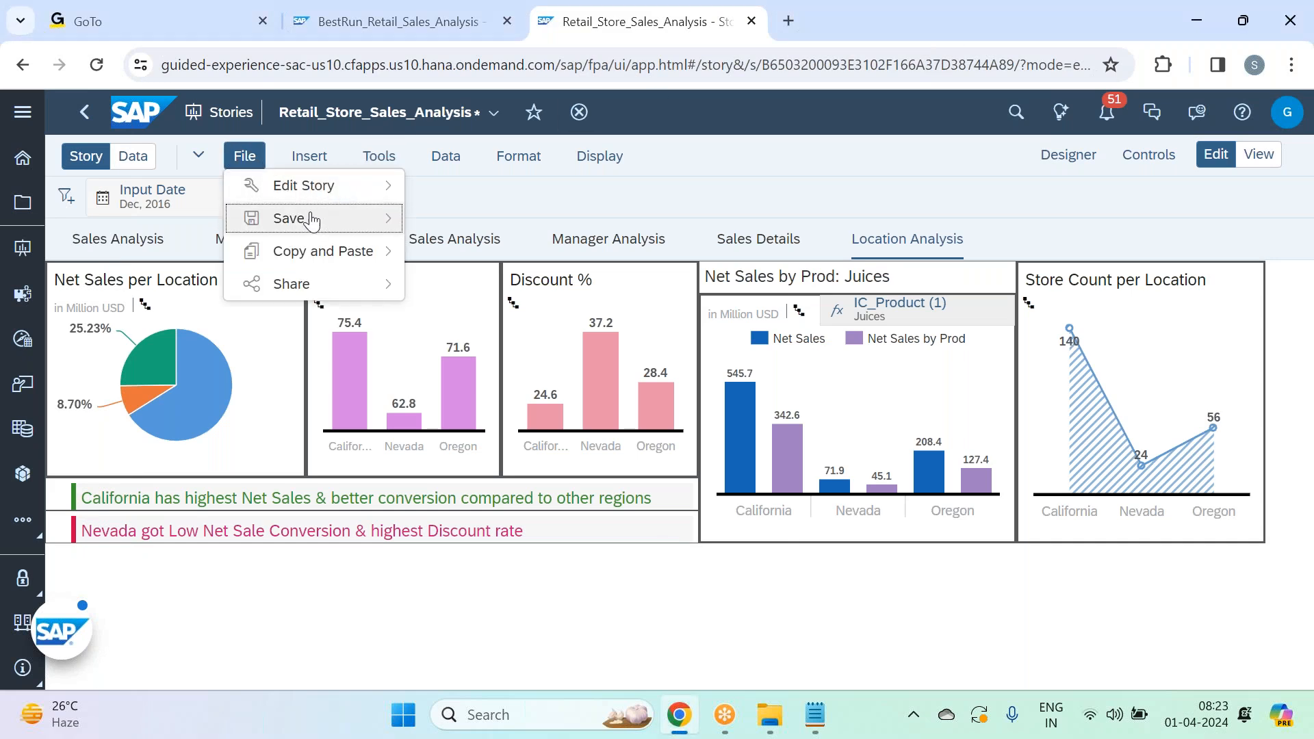
{"action": "mouse_move", "coordinate": [312, 219]}
{"action": "left_click", "coordinate": [490, 226]}
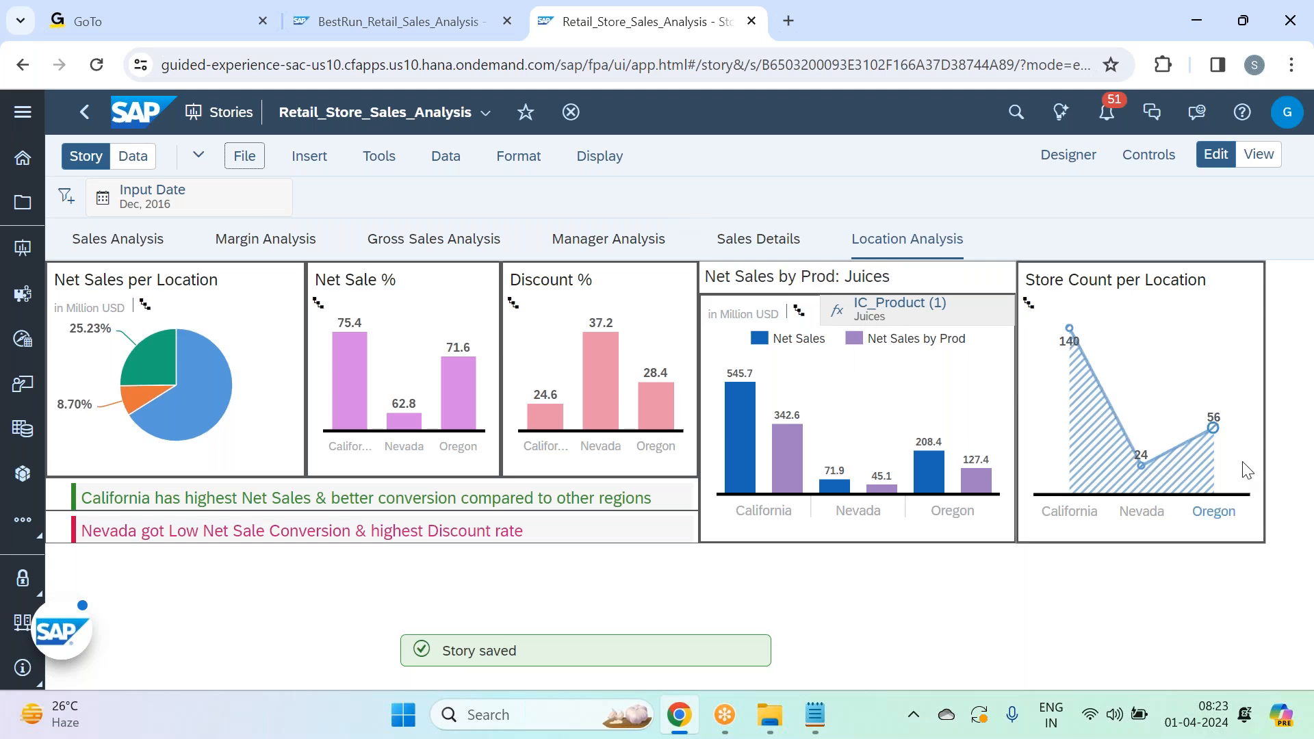
- Trim the Store Count per Location chart's width by a few more pixels and save the story
{"action": "left_click", "coordinate": [1257, 533]}
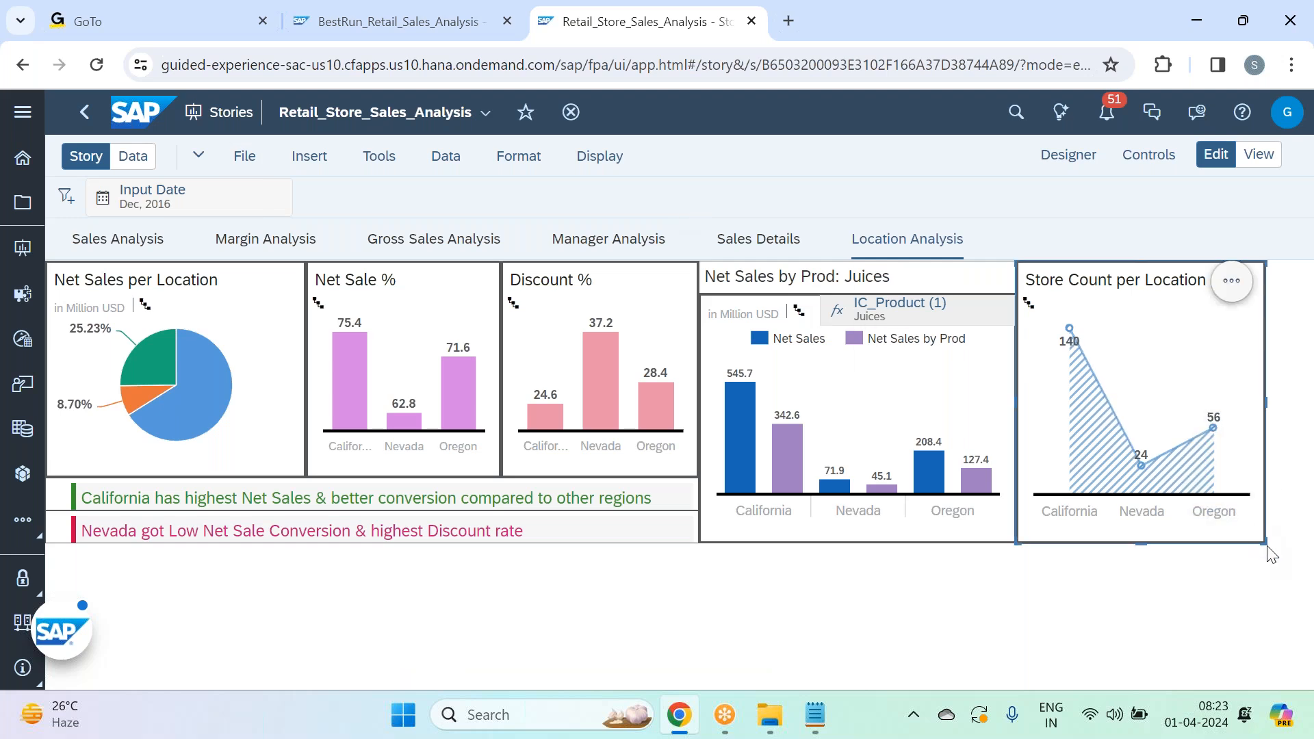
{"action": "left_click_drag", "start_coordinate": [1264, 543], "coordinate": [1259, 541]}
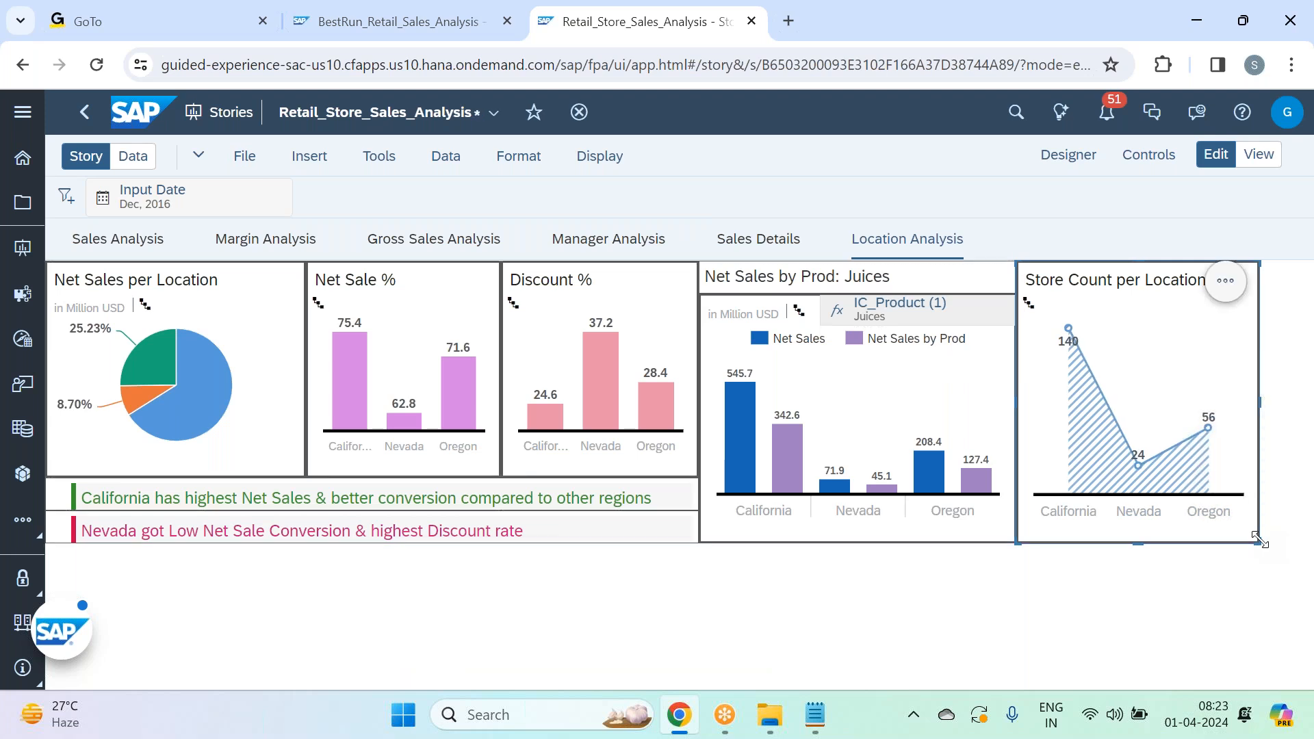
{"action": "left_click", "coordinate": [946, 31]}
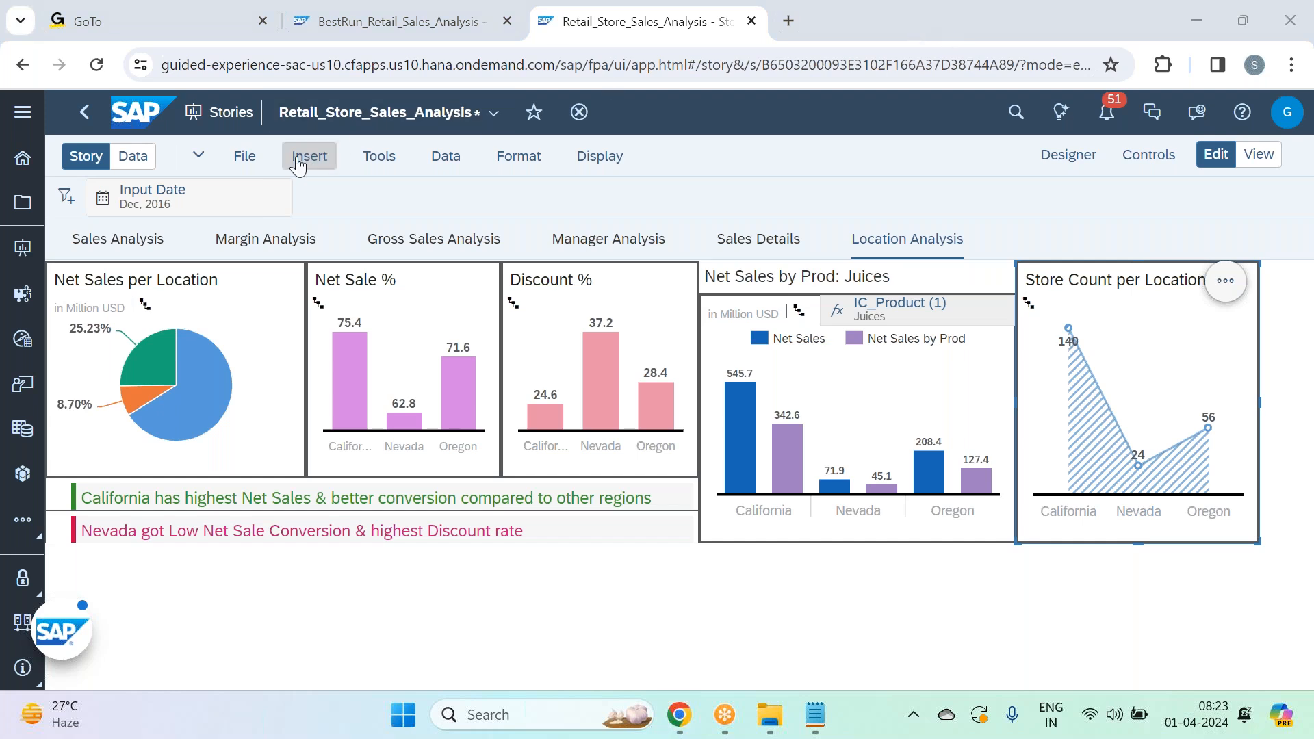
{"action": "left_click", "coordinate": [245, 156]}
{"action": "mouse_move", "coordinate": [363, 228]}
{"action": "left_click", "coordinate": [492, 222]}
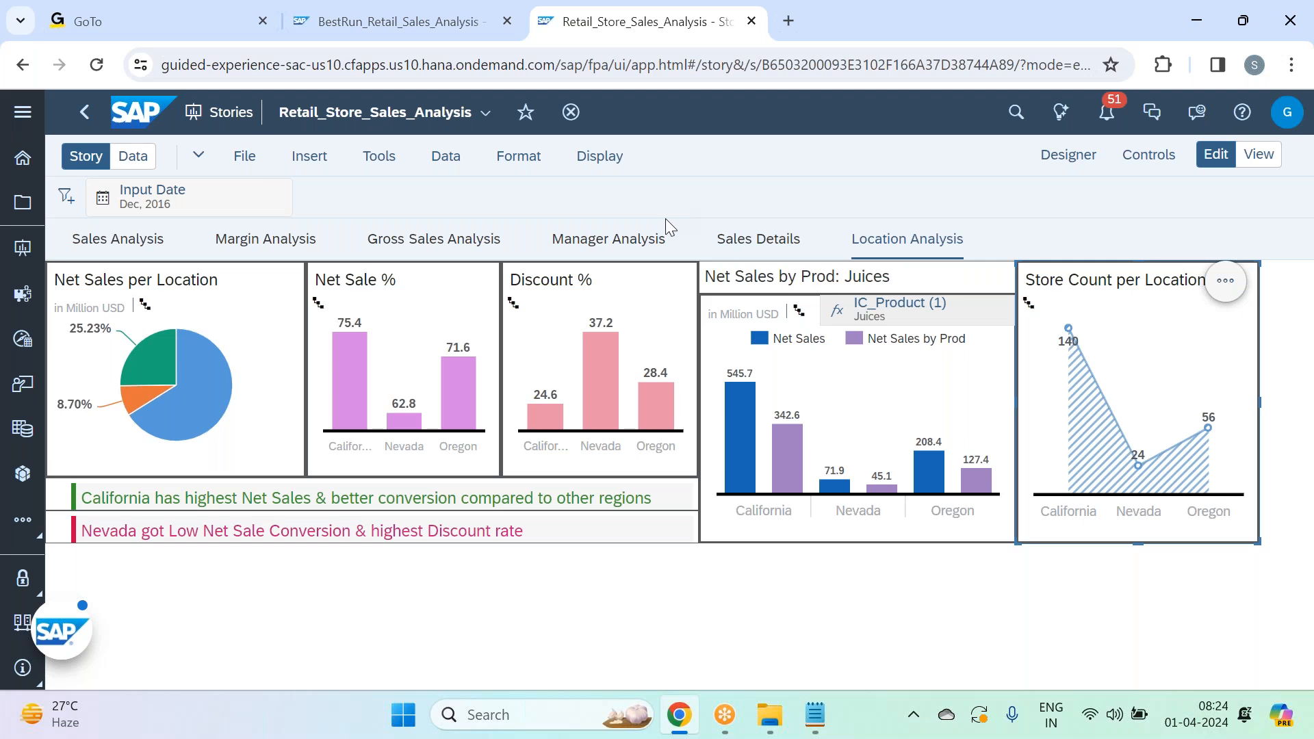
- Insert a new empty chart on the Location Analysis page
{"action": "left_click", "coordinate": [304, 159]}
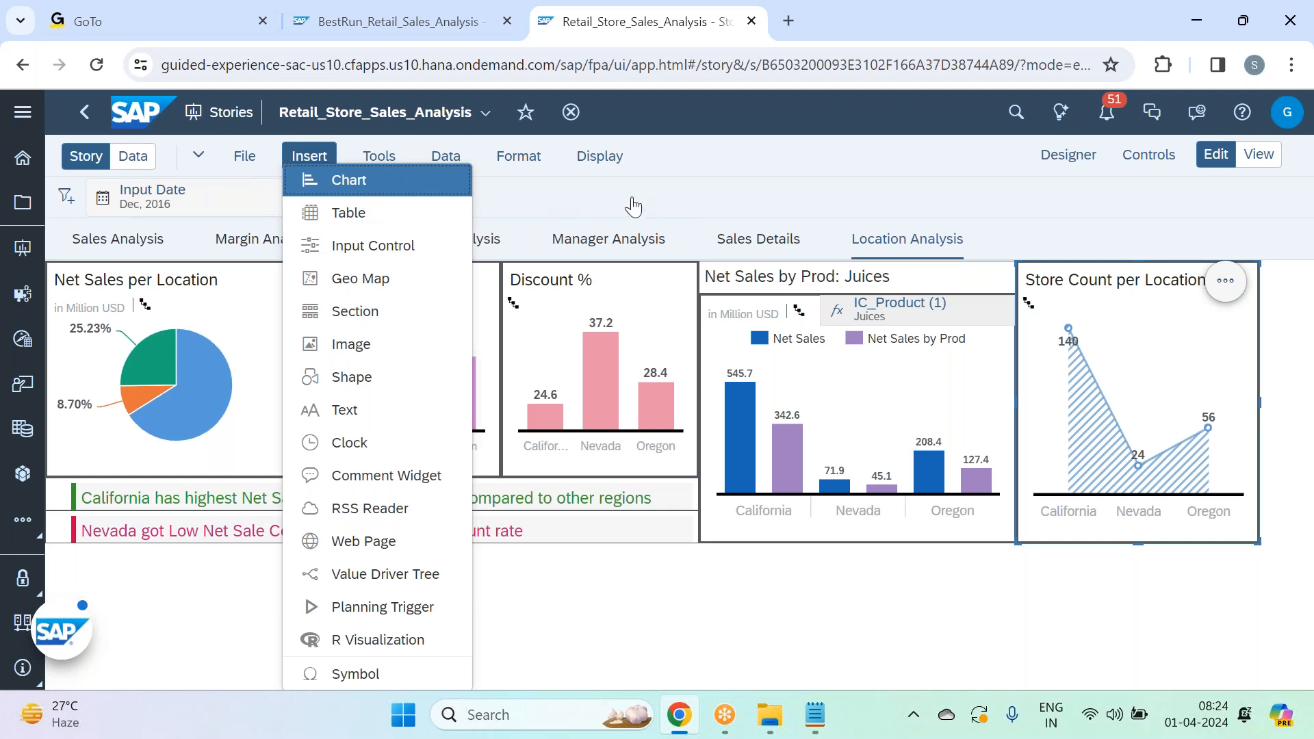
{"action": "key", "text": "Return"}
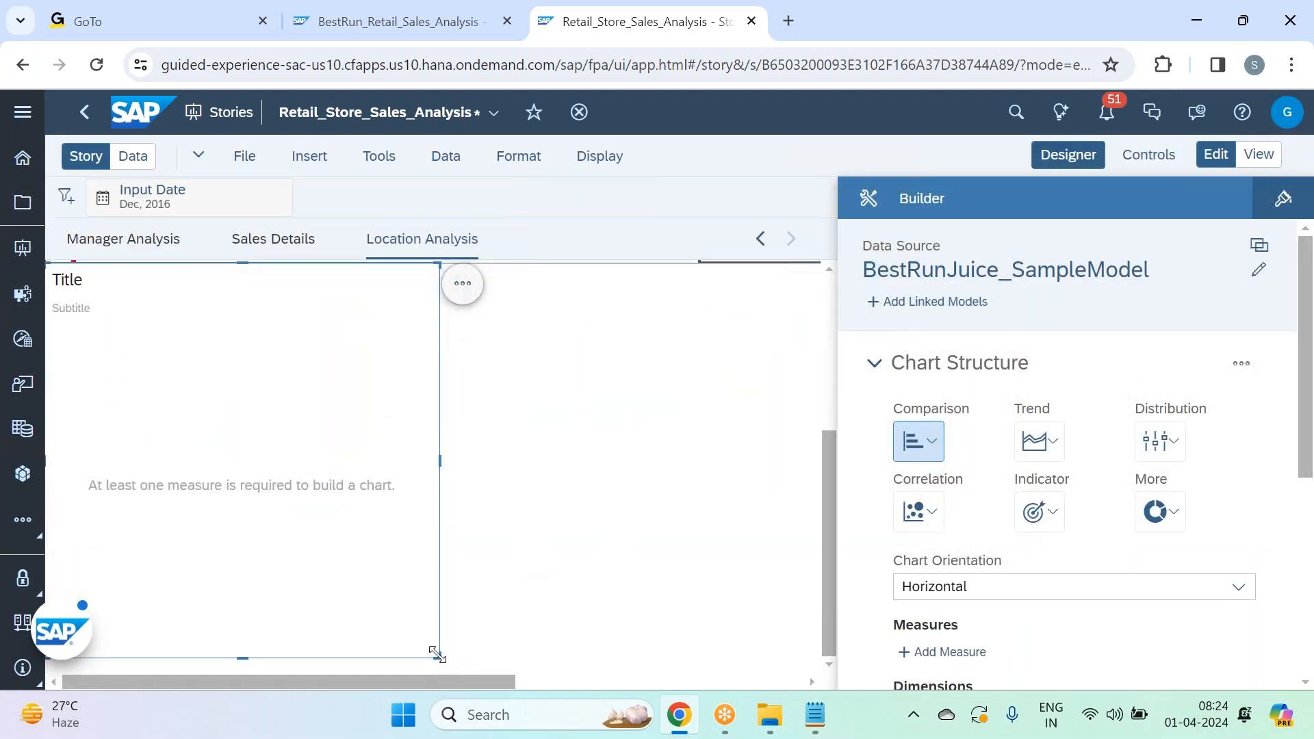
- Shrink the new empty chart from its lower corner and set its chart orientation to Vertical
{"action": "left_click_drag", "start_coordinate": [438, 656], "coordinate": [327, 536]}
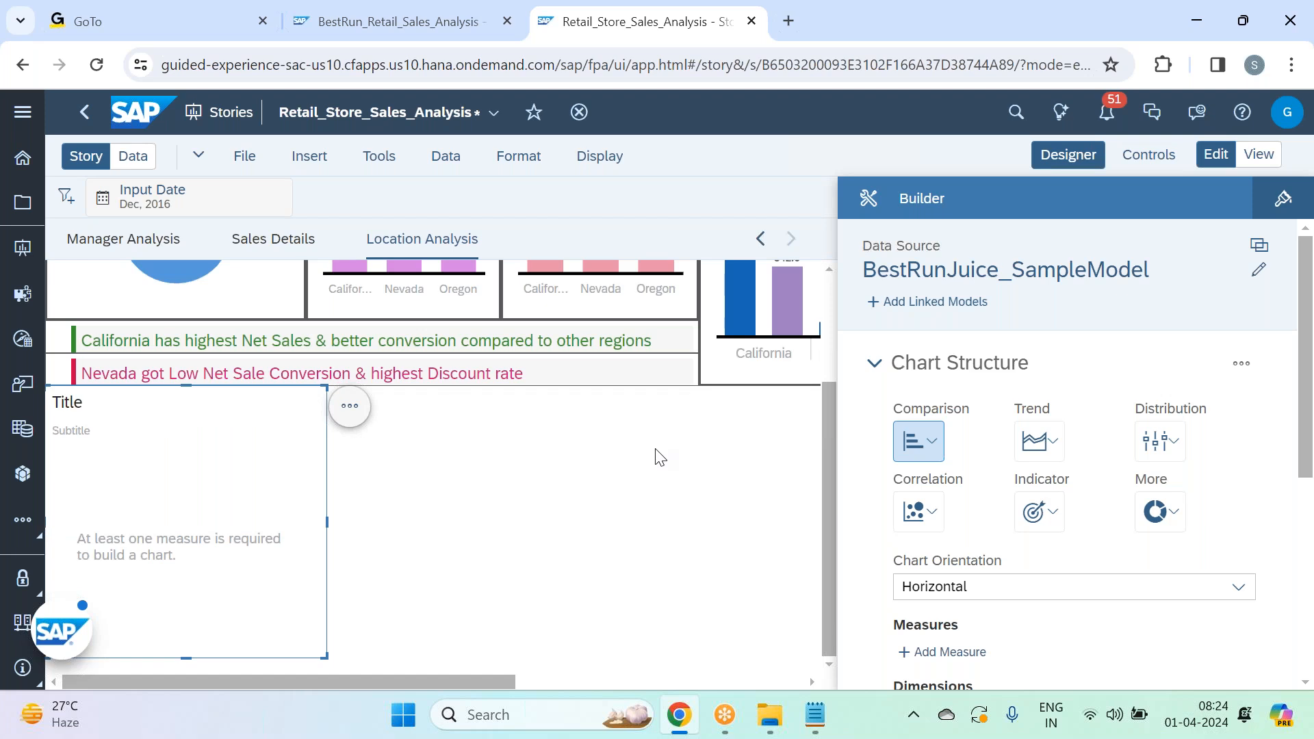
{"action": "scroll", "coordinate": [1107, 361], "scroll_direction": "down", "scroll_amount": 1}
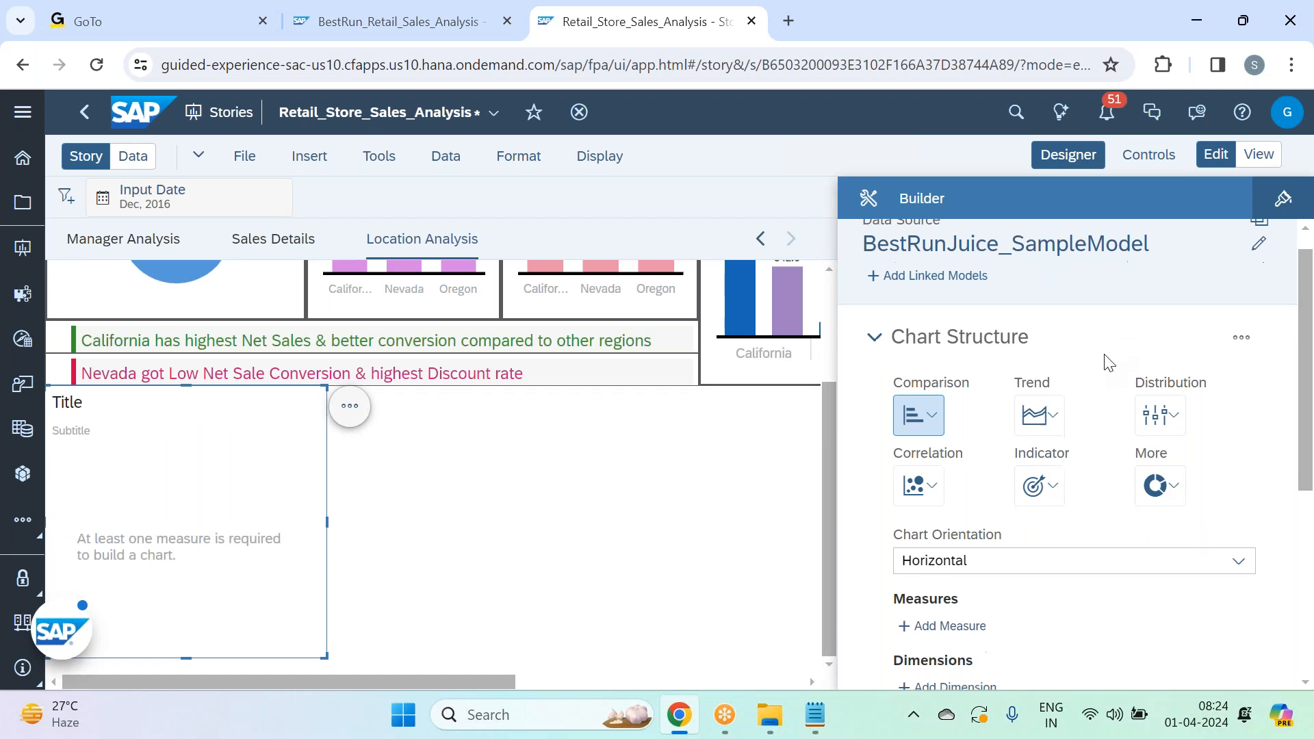
{"action": "scroll", "coordinate": [1109, 362], "scroll_direction": "down", "scroll_amount": 3}
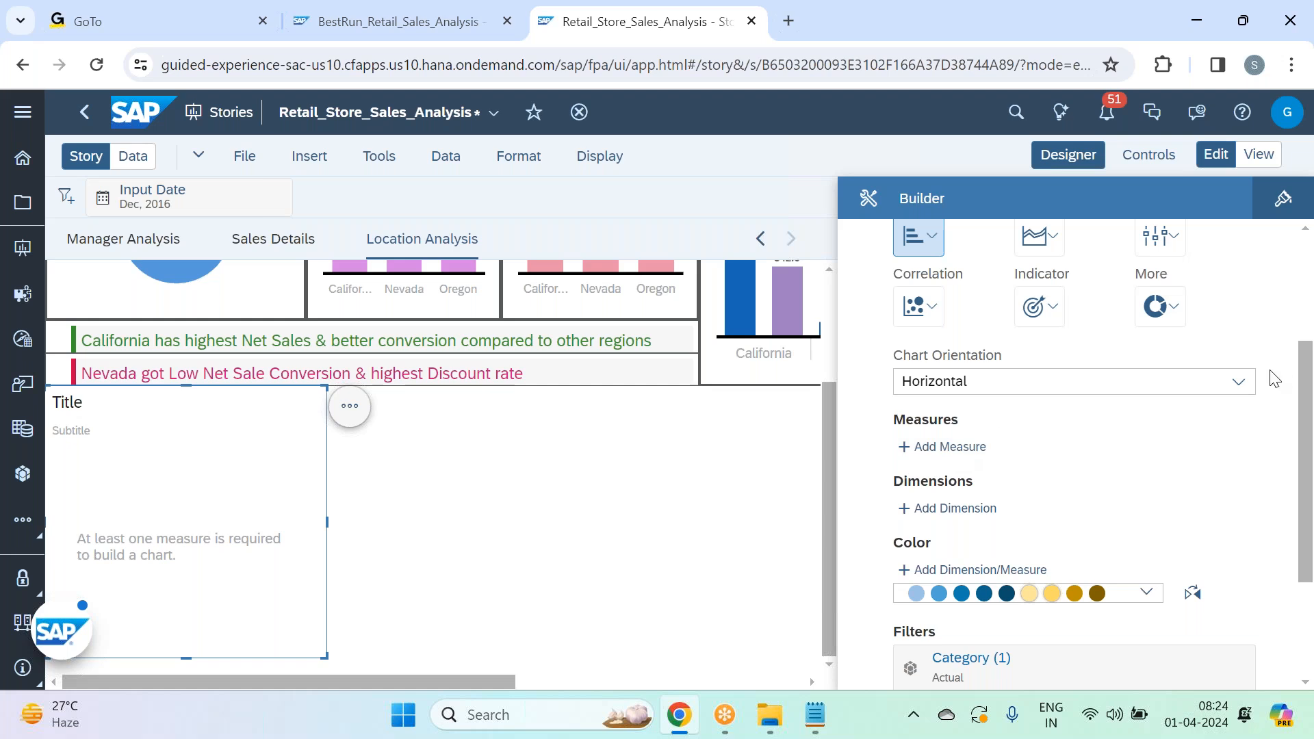
{"action": "left_click", "coordinate": [1238, 383]}
{"action": "left_click", "coordinate": [1020, 419]}
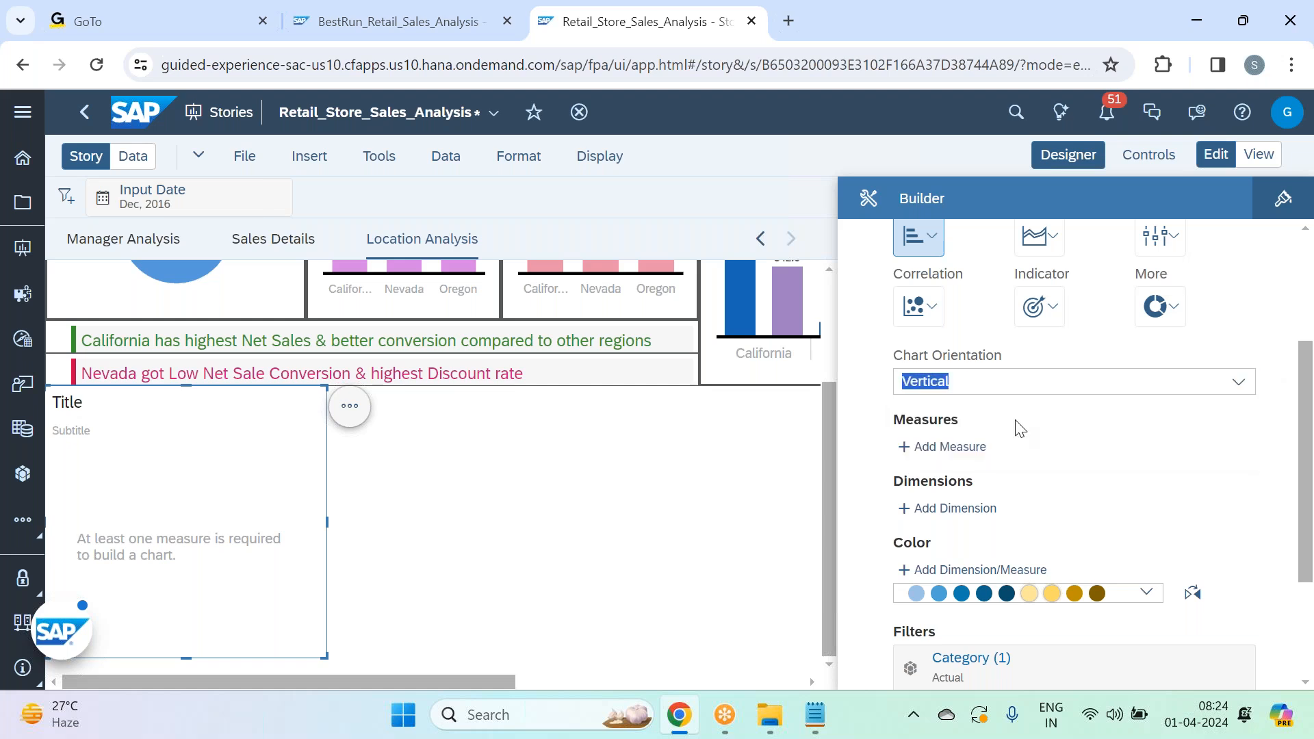
- Add the Store Count calculation as the new chart's measure
{"action": "left_click", "coordinate": [980, 453]}
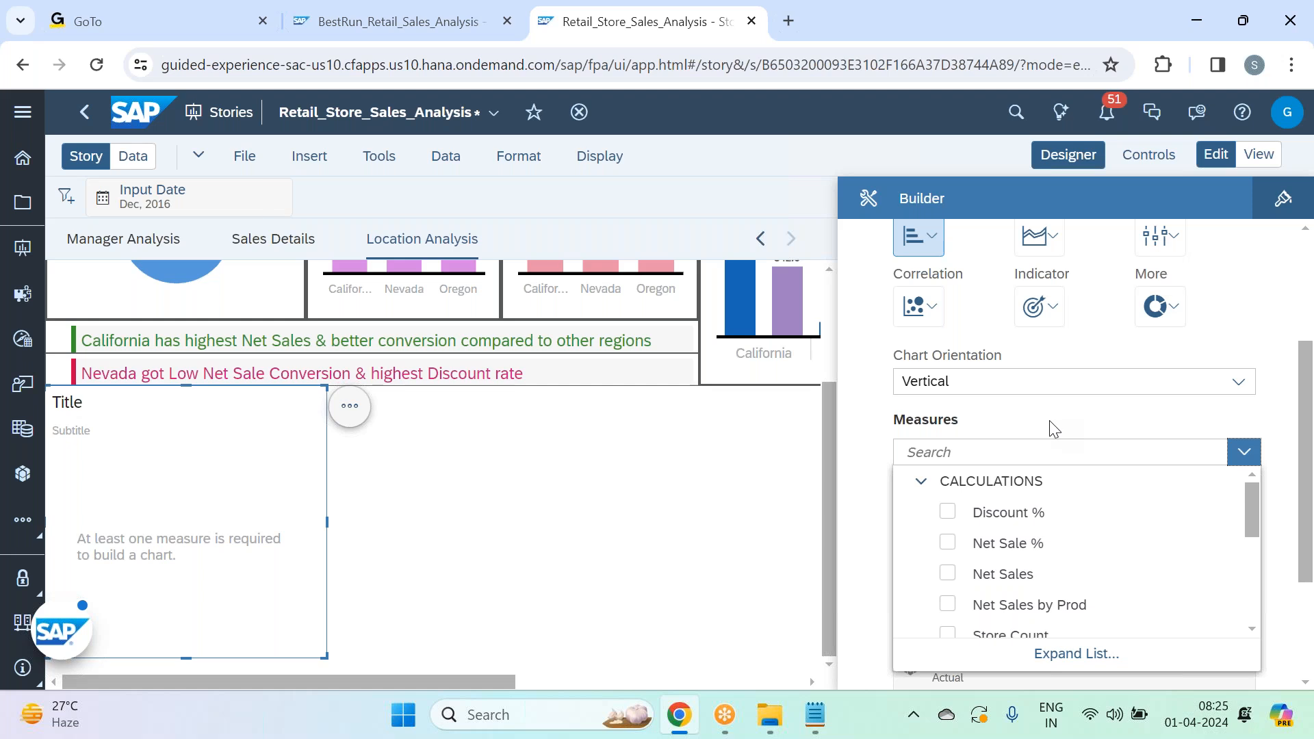
{"action": "scroll", "coordinate": [1095, 556], "scroll_direction": "down", "scroll_amount": 5}
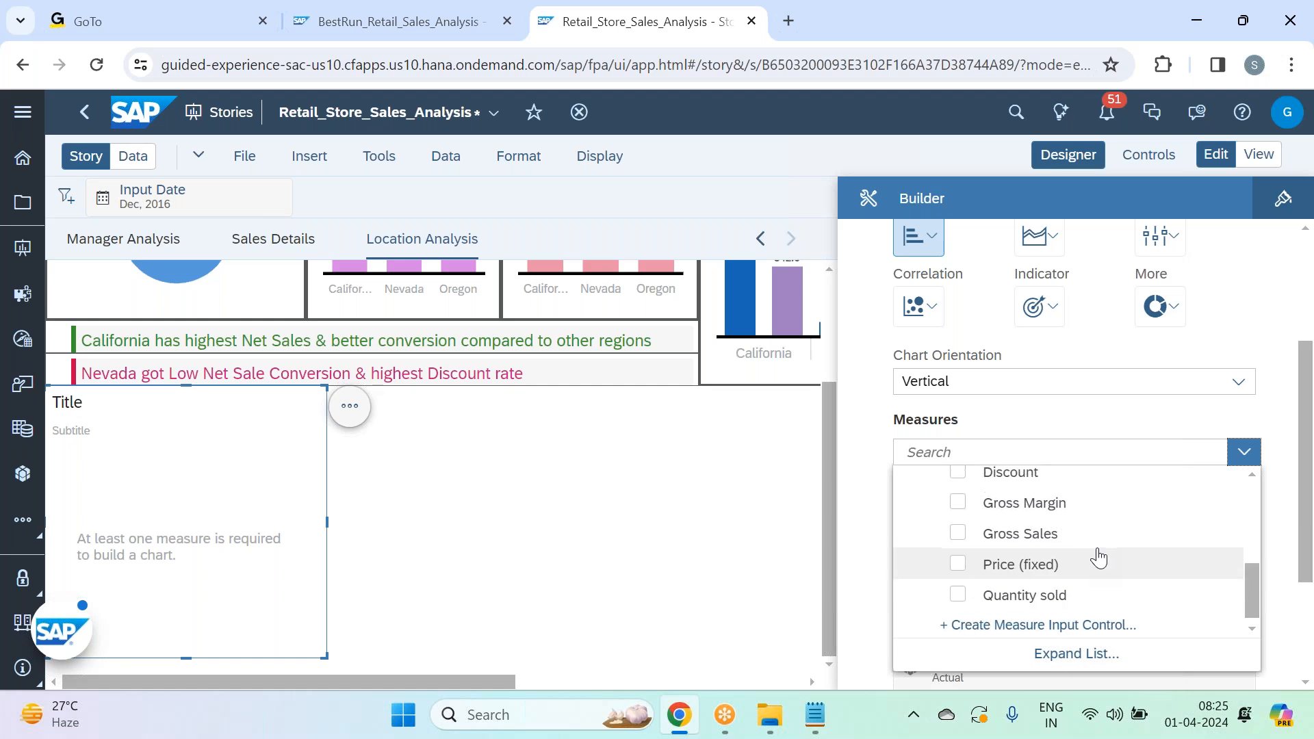
{"action": "scroll", "coordinate": [1097, 556], "scroll_direction": "up", "scroll_amount": 5}
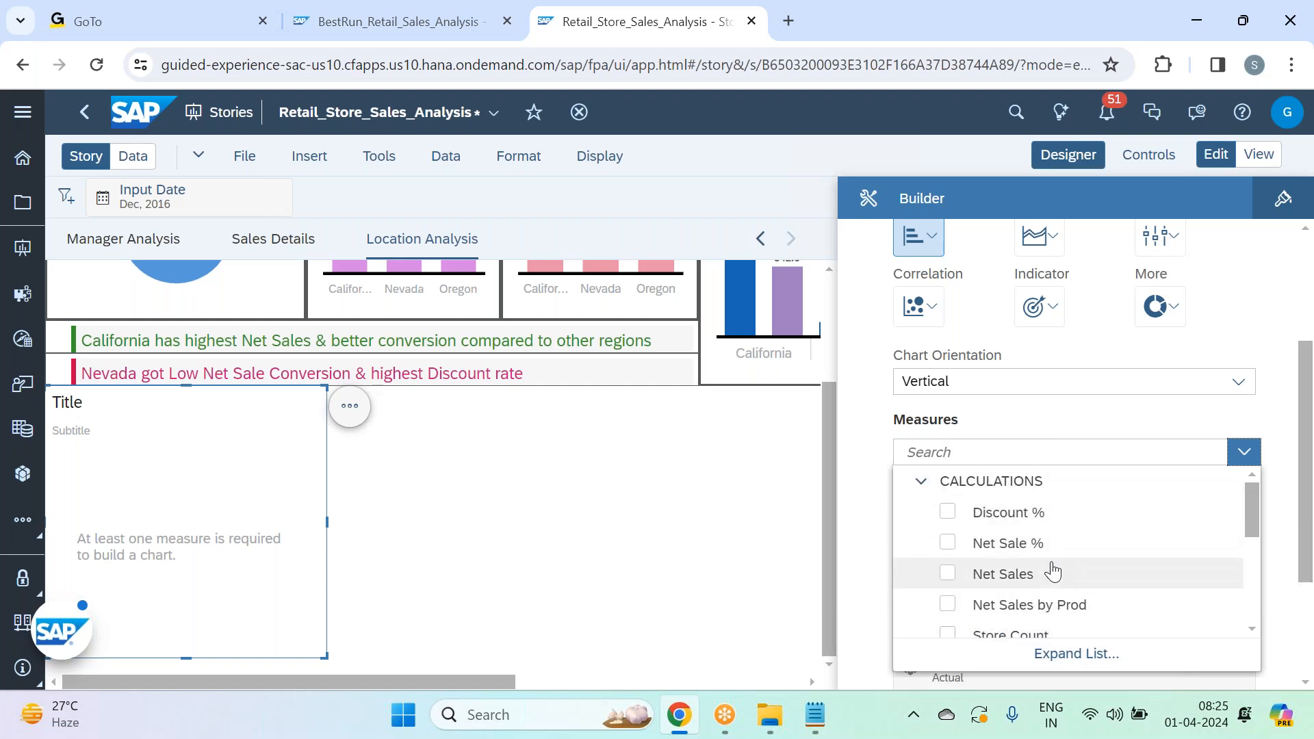
{"action": "scroll", "coordinate": [1053, 568], "scroll_direction": "down", "scroll_amount": 3}
{"action": "left_click", "coordinate": [1052, 541]}
{"action": "left_click", "coordinate": [1066, 441]}
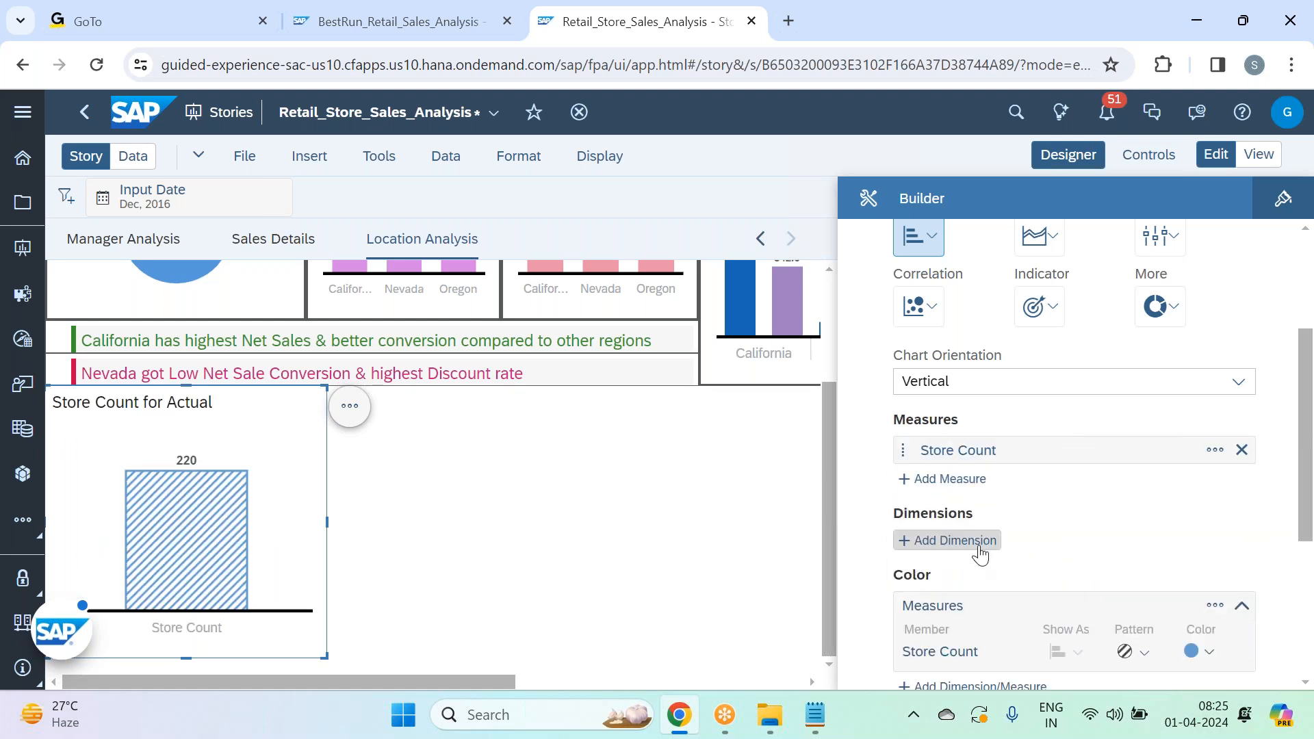
- Start creating a new calculated dimension for the Store Count chart
{"action": "mouse_move", "coordinate": [230, 489]}
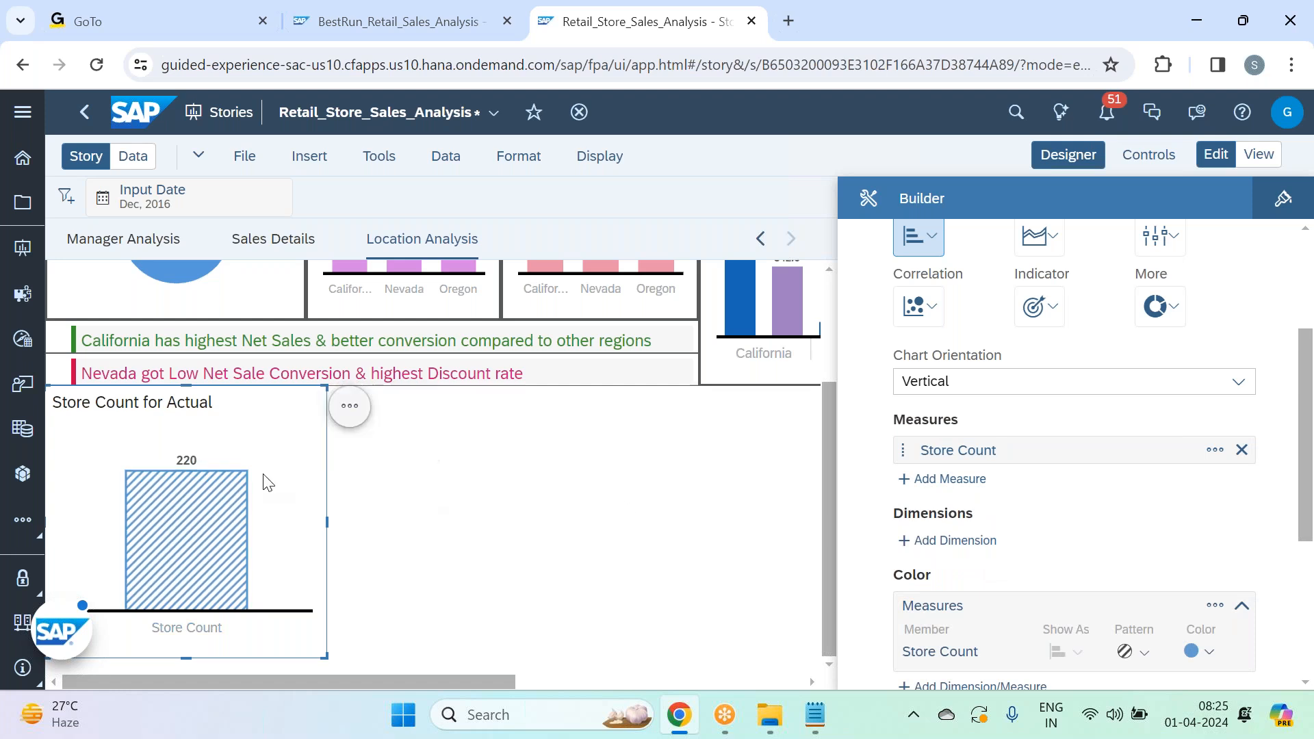
{"action": "left_click", "coordinate": [989, 541]}
{"action": "scroll", "coordinate": [1094, 569], "scroll_direction": "down", "scroll_amount": 2}
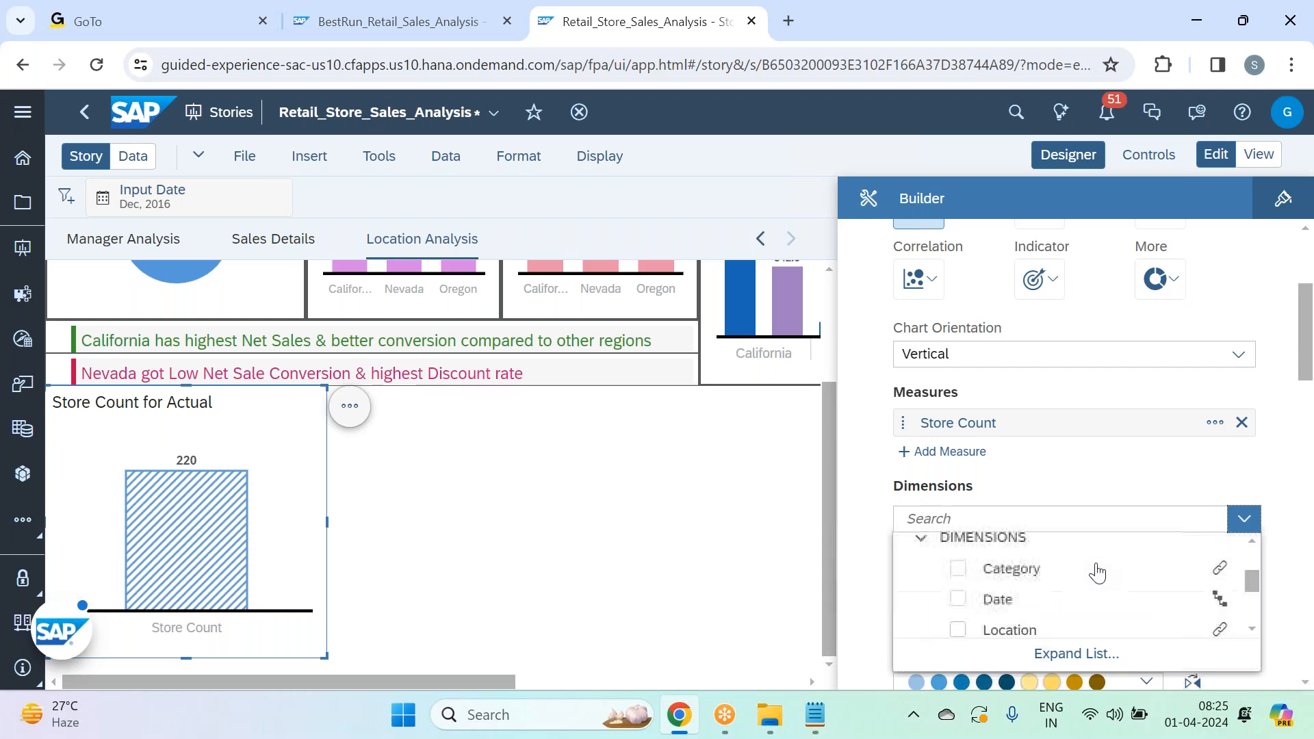
{"action": "scroll", "coordinate": [1098, 573], "scroll_direction": "up", "scroll_amount": 2}
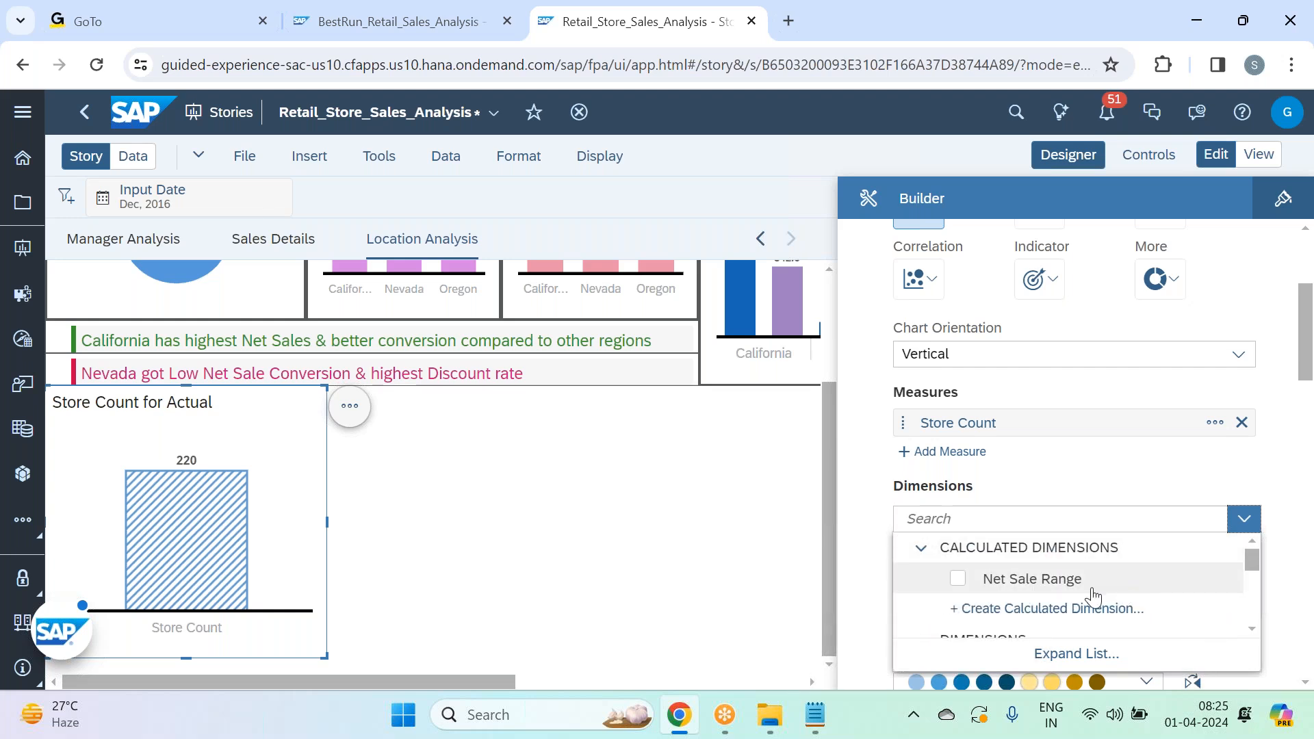
{"action": "left_click", "coordinate": [1018, 619]}
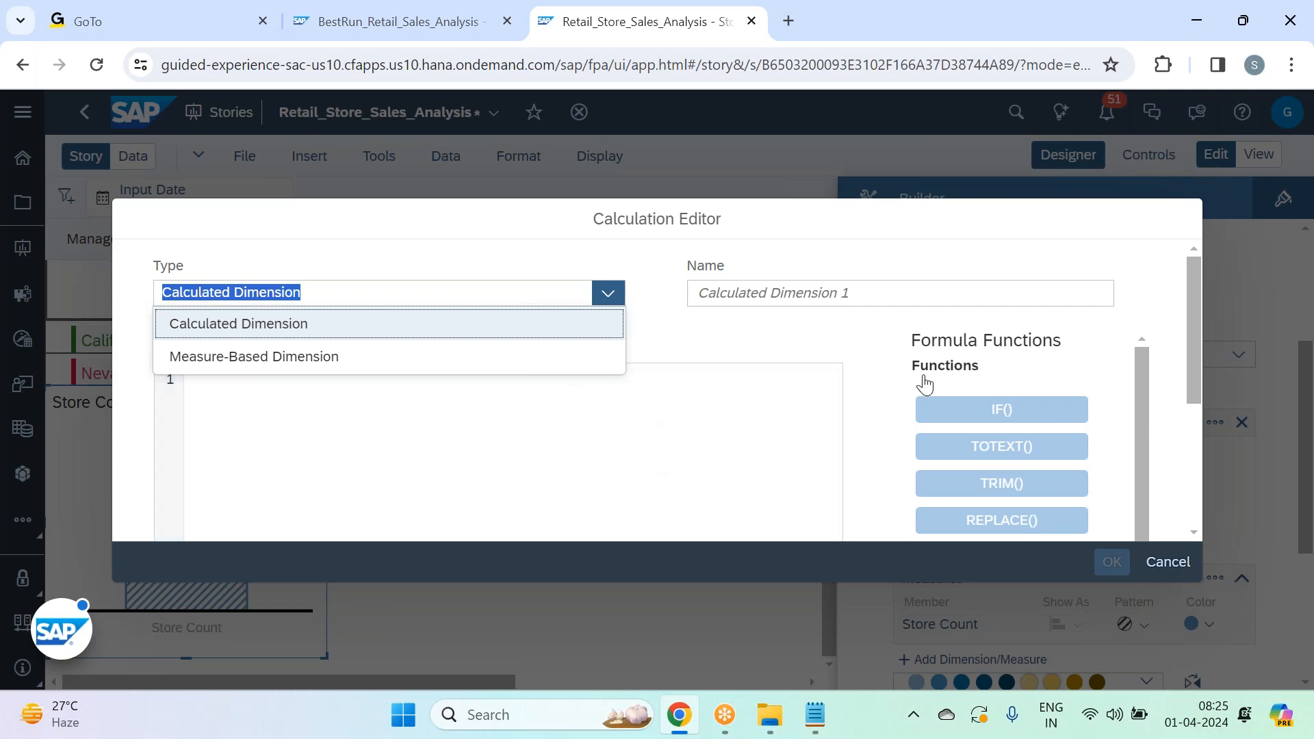
{"action": "left_click", "coordinate": [488, 336]}
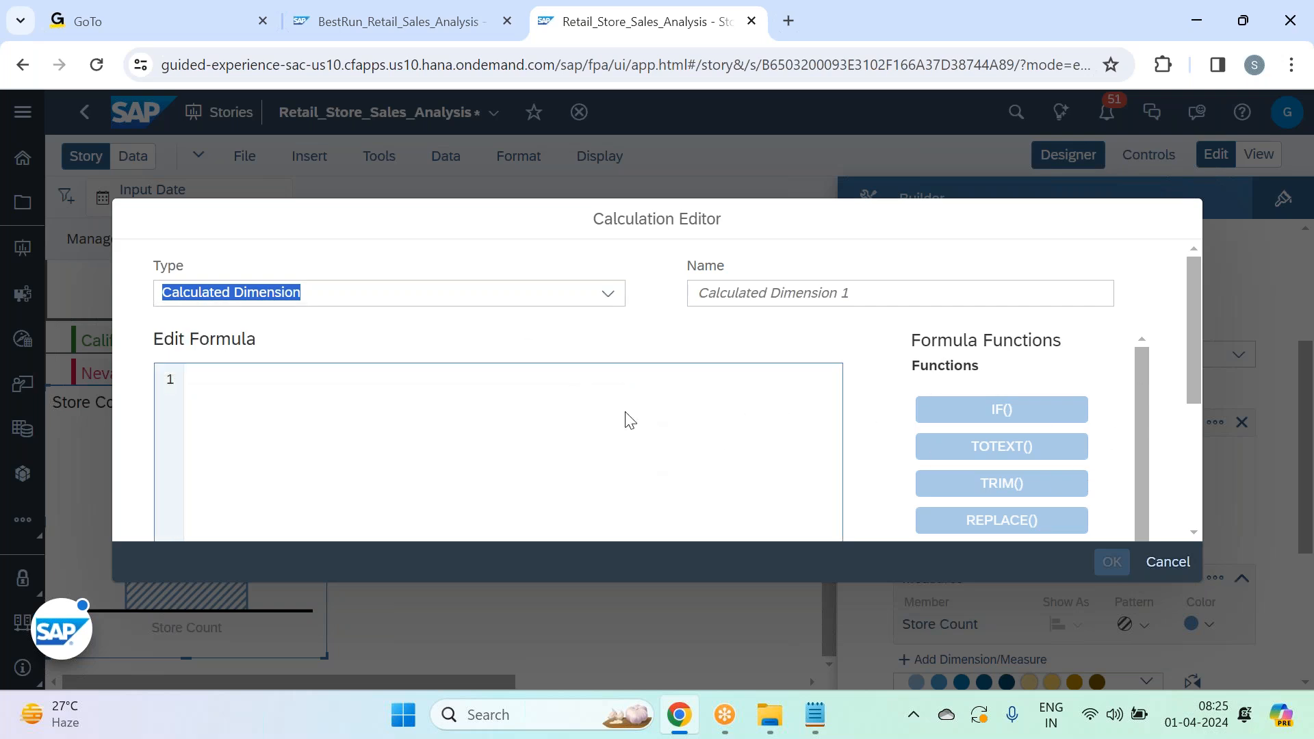
{"action": "type", "text": "IF( , , )"}
{"action": "left_click", "coordinate": [552, 397]}
{"action": "key", "text": "BackSpace"}
{"action": "key", "text": "BackSpace"}
{"action": "key", "text": "BackSpace"}
{"action": "key", "text": "BackSpace"}
{"action": "key", "text": "BackSpace"}
{"action": "key", "text": "BackSpace"}
{"action": "key", "text": "BackSpace"}
{"action": "key", "text": "BackSpace"}
{"action": "key", "text": "BackSpace"}
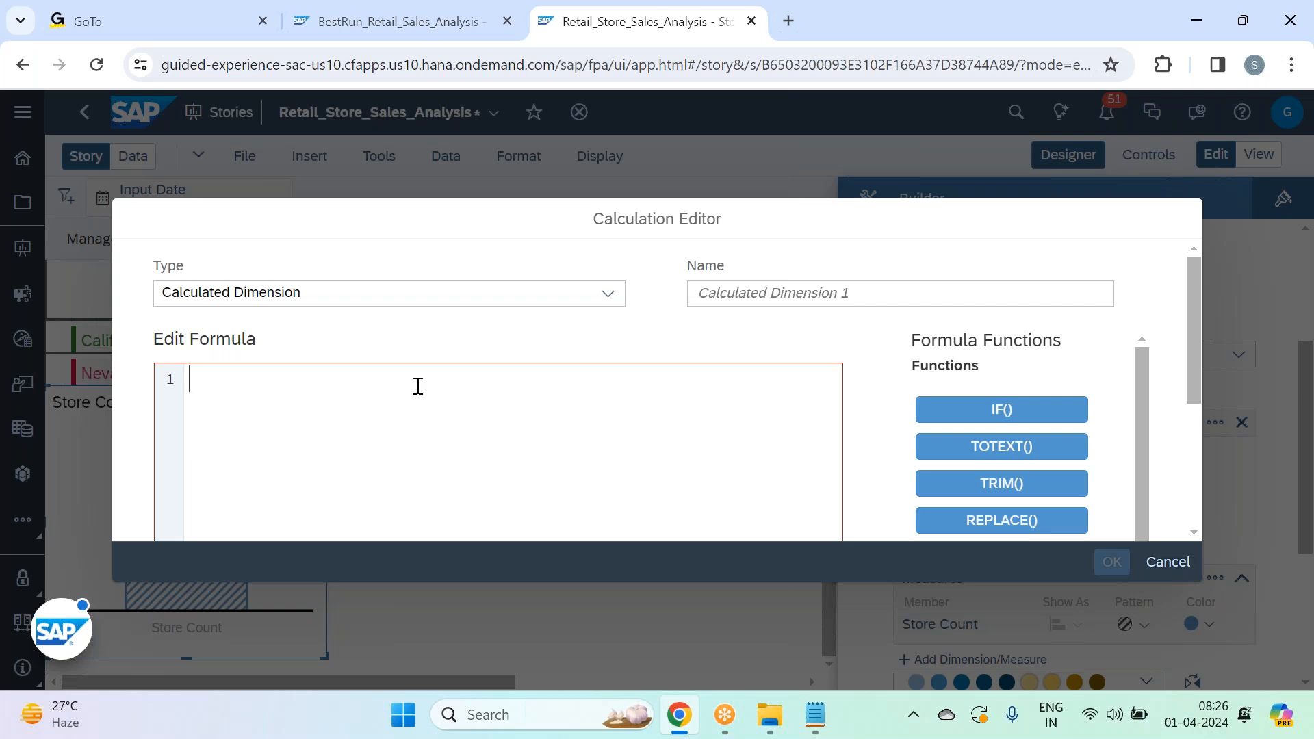
- Make the calculation a Measure-Based Dimension named Sale Range that uses the Net Sales measure
{"action": "left_click", "coordinate": [609, 296]}
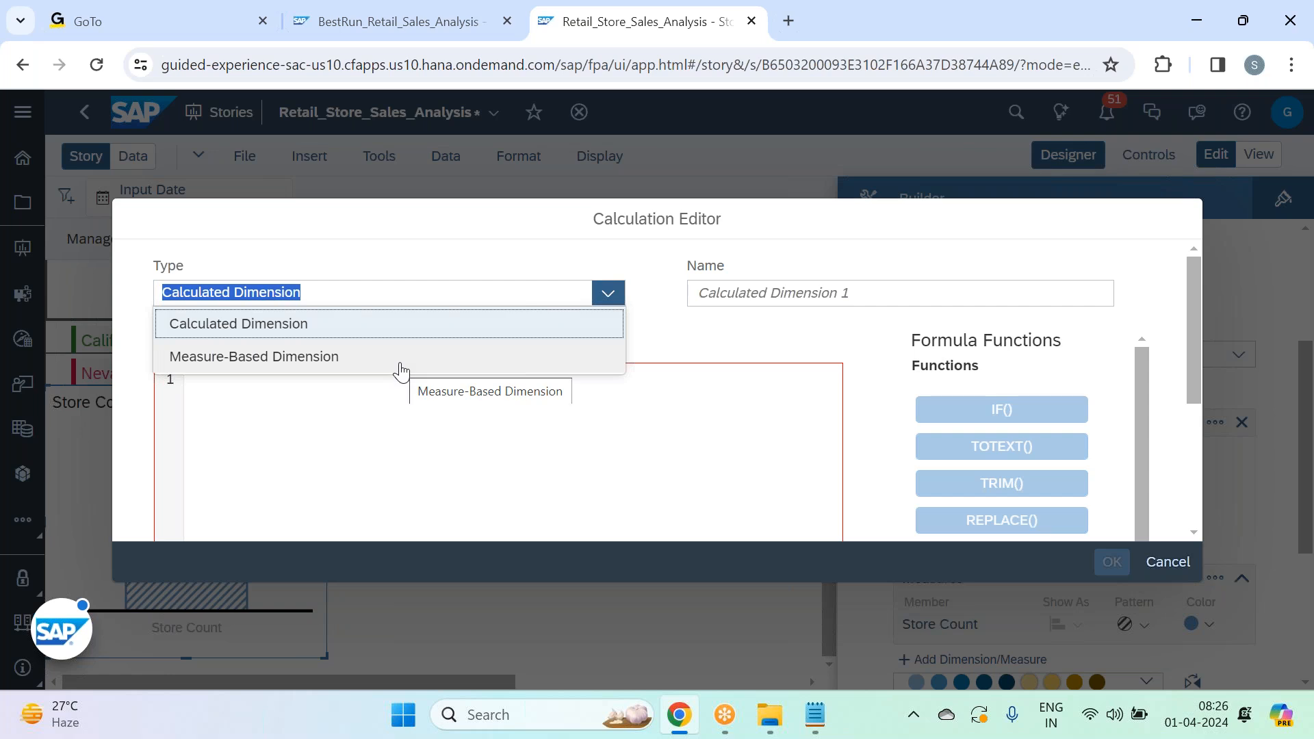
{"action": "left_click", "coordinate": [400, 371]}
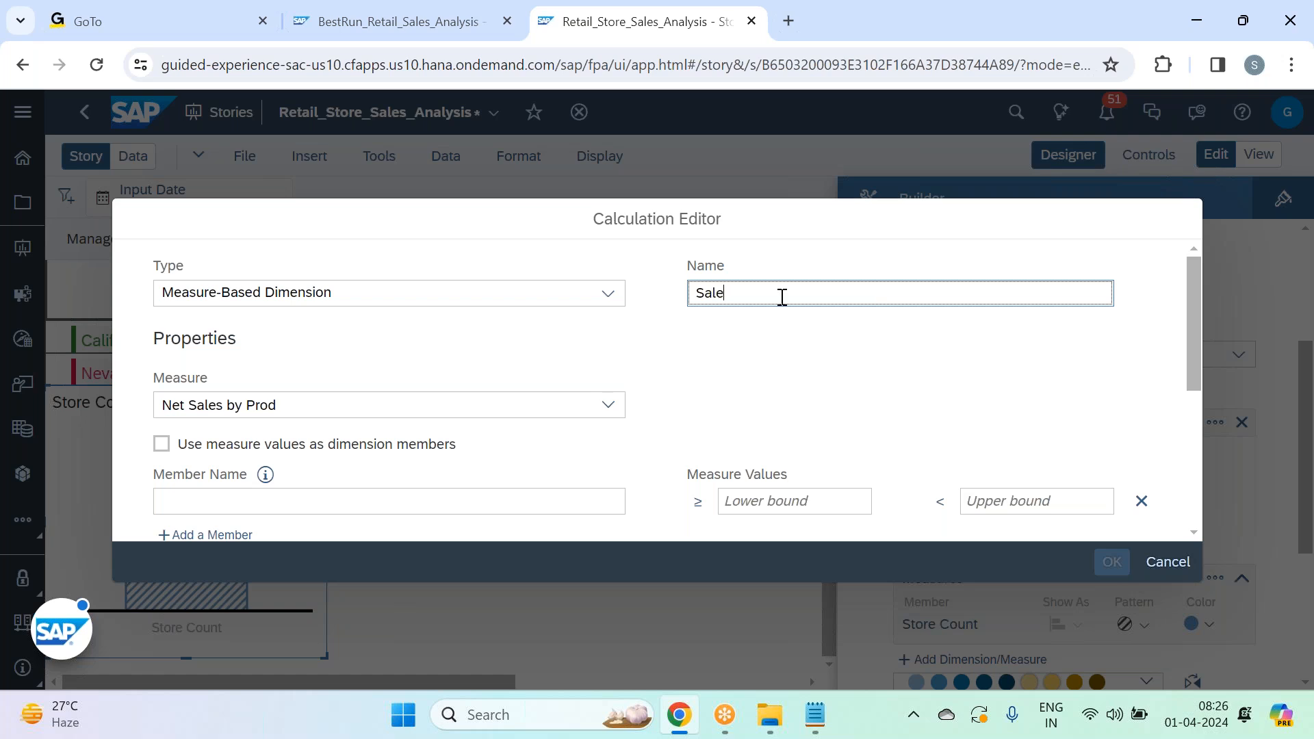
{"action": "type", "text": "Range"}
{"action": "scroll", "coordinate": [657, 385], "scroll_direction": "down", "scroll_amount": 2}
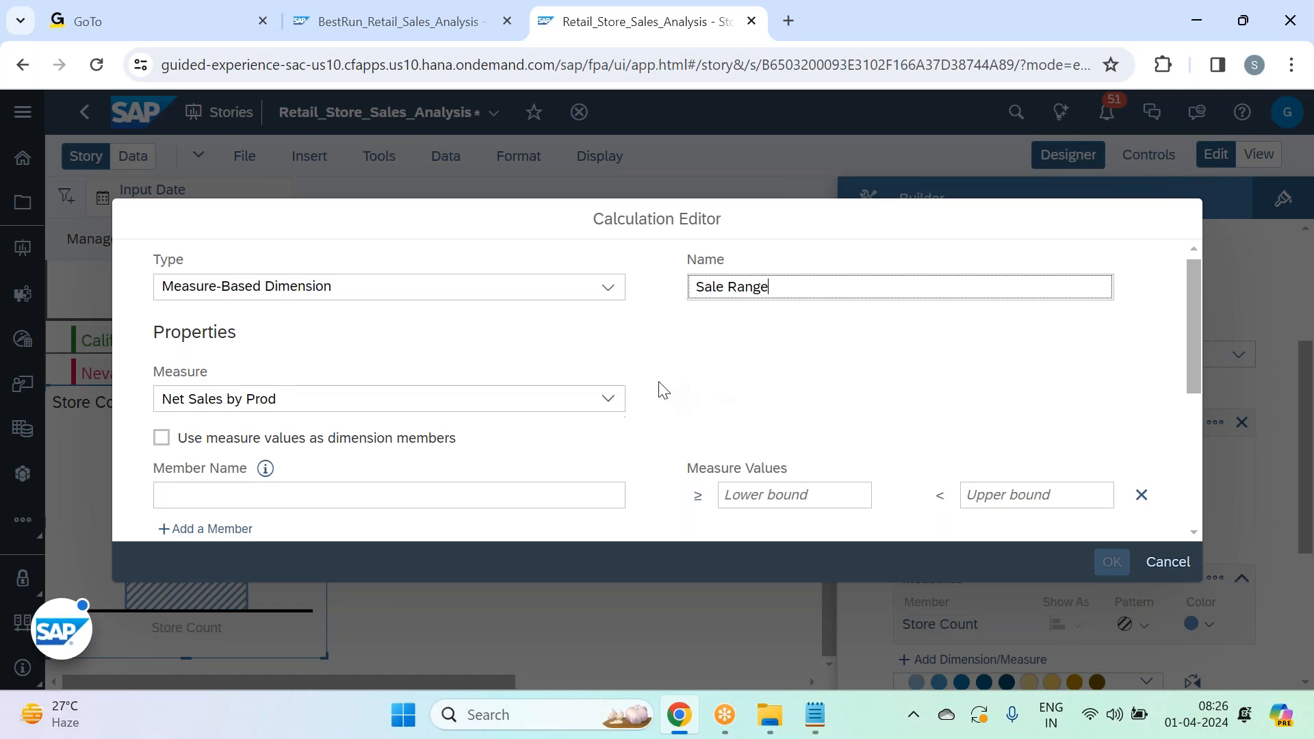
{"action": "left_click", "coordinate": [609, 302]}
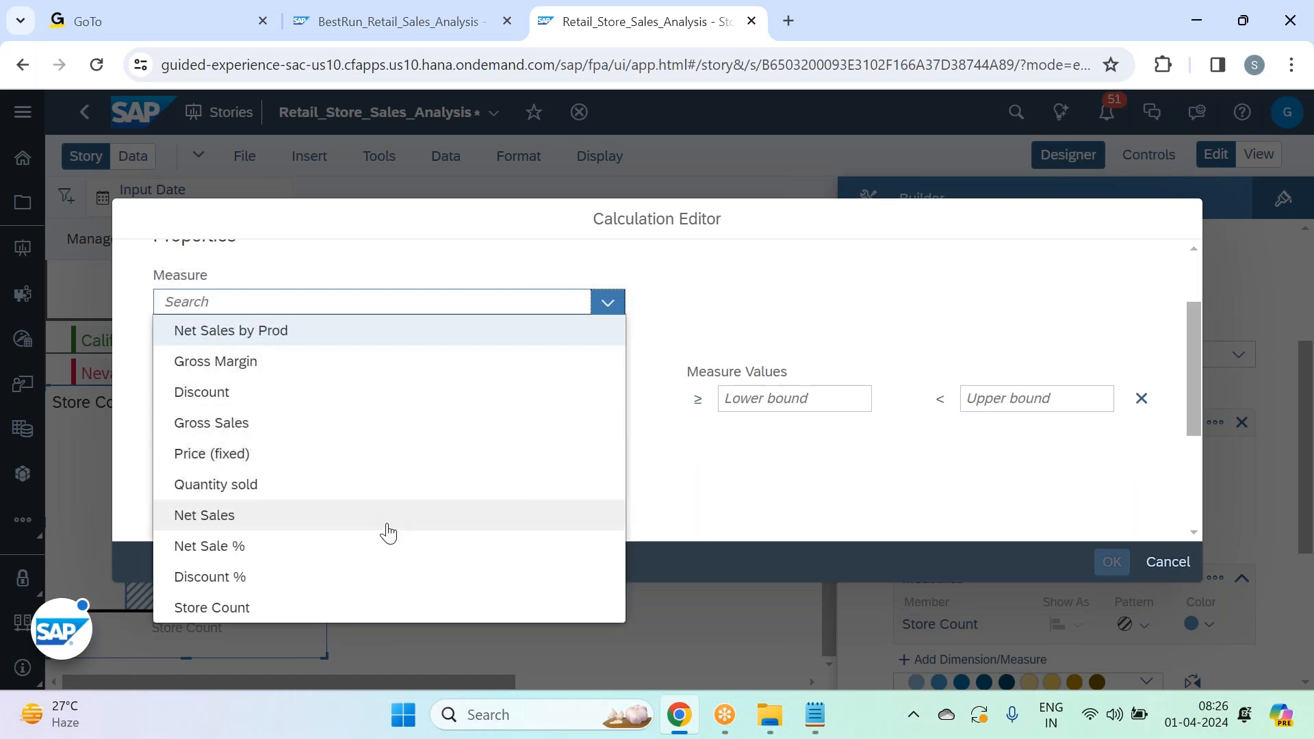
{"action": "left_click", "coordinate": [391, 520]}
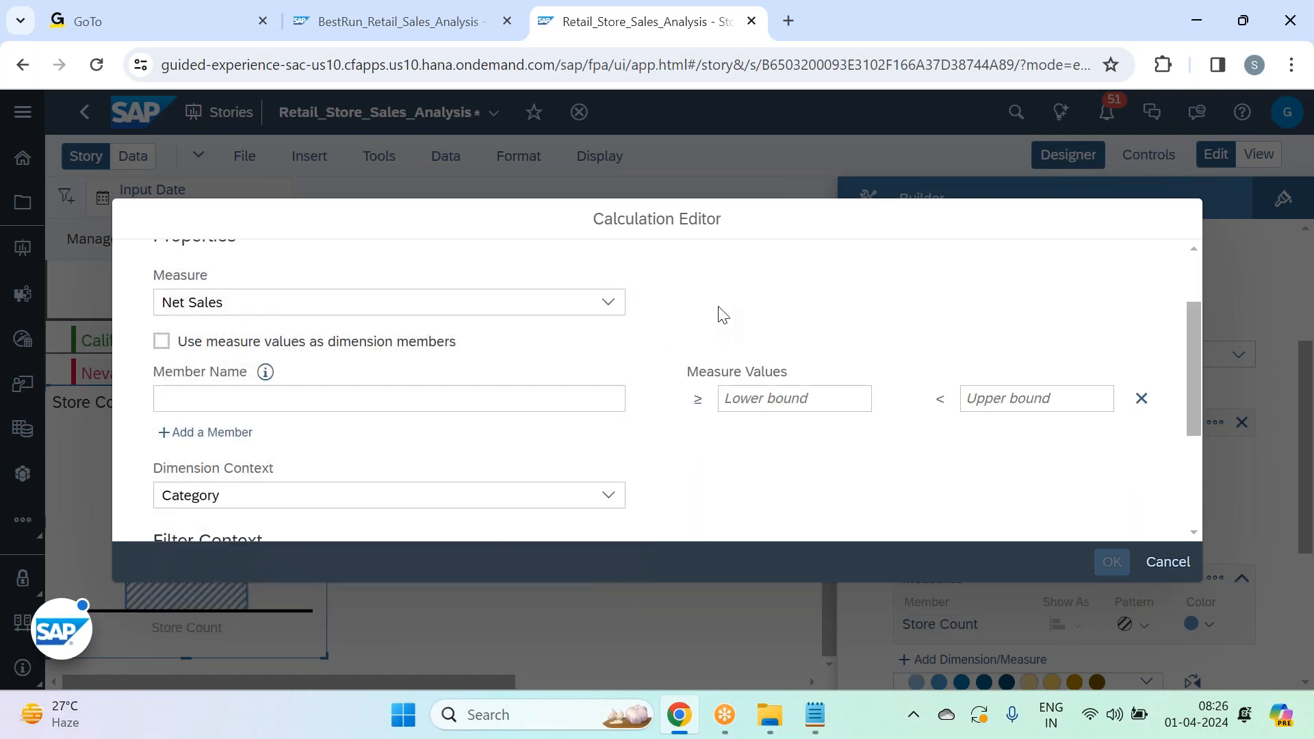
- Define the first Sale Range member as 0-3M with a lower bound of 0 and an upper bound of 3000000
{"action": "scroll", "coordinate": [724, 322], "scroll_direction": "up", "scroll_amount": 2}
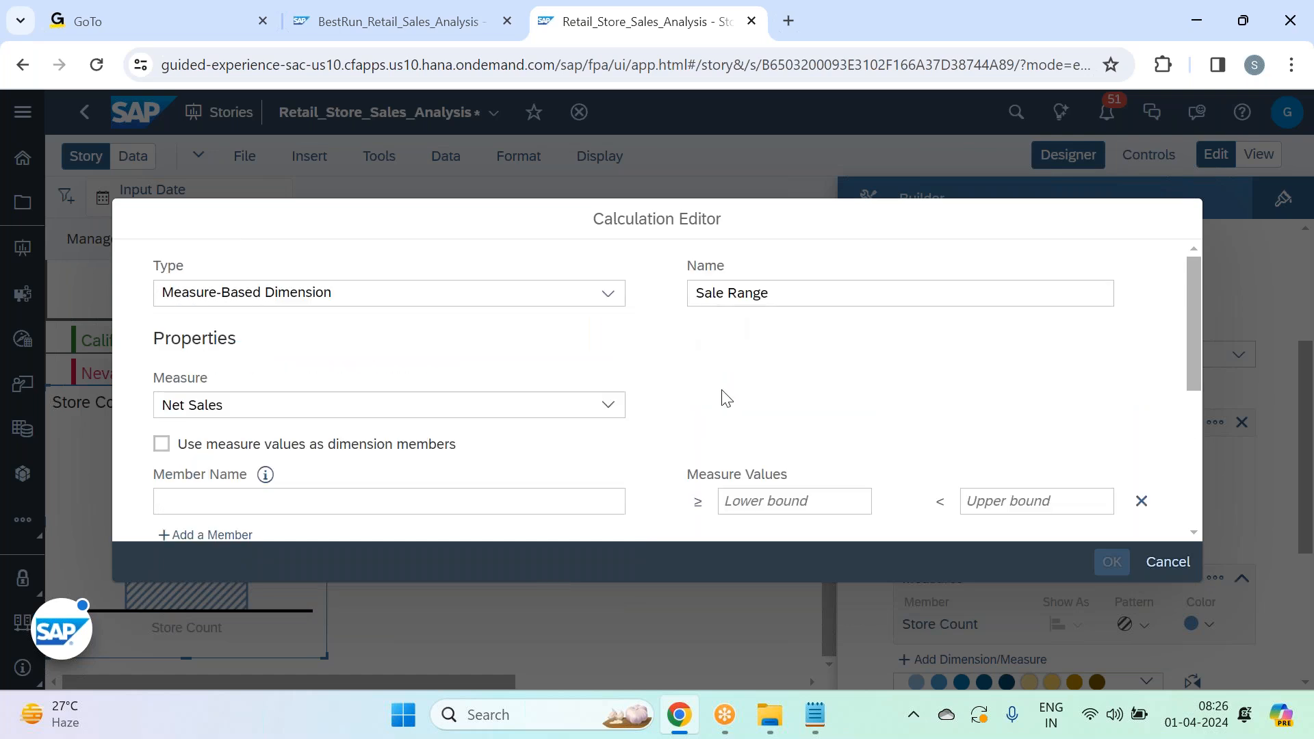
{"action": "scroll", "coordinate": [726, 398], "scroll_direction": "down", "scroll_amount": 2}
{"action": "left_click", "coordinate": [515, 389]}
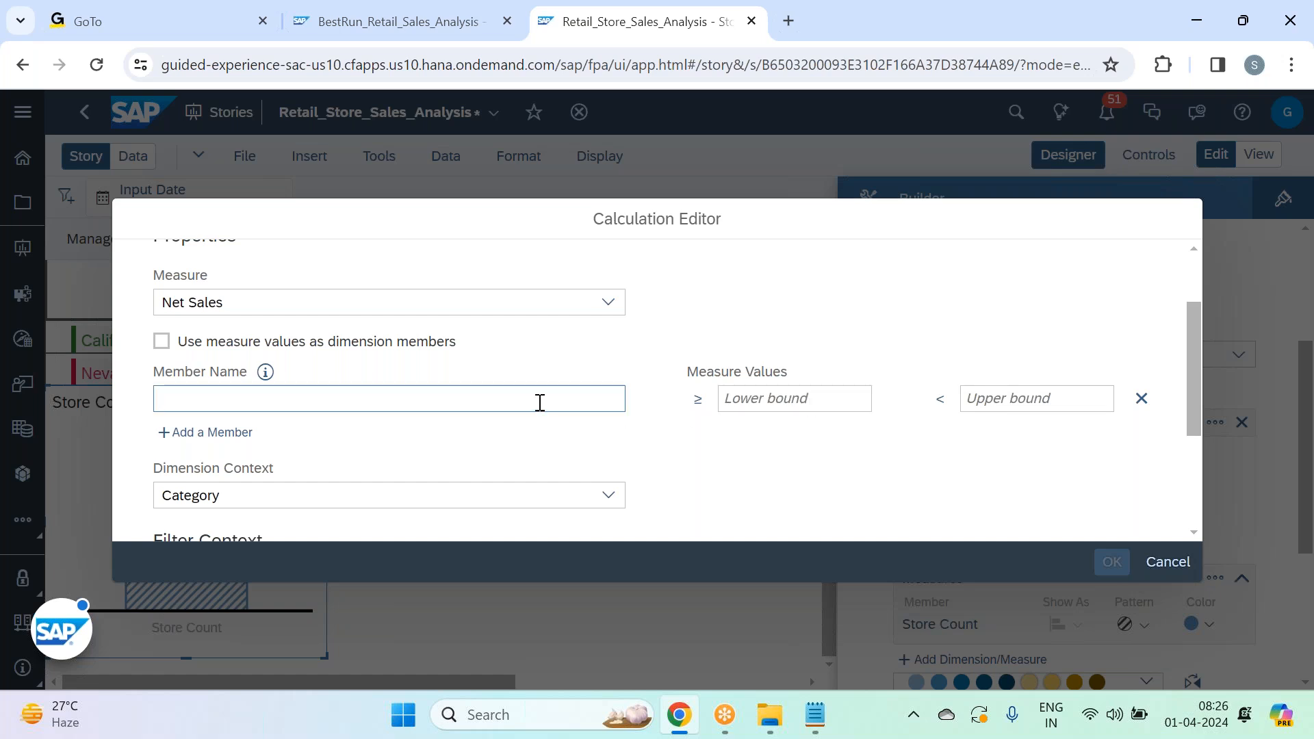
{"action": "type", "text": "0"}
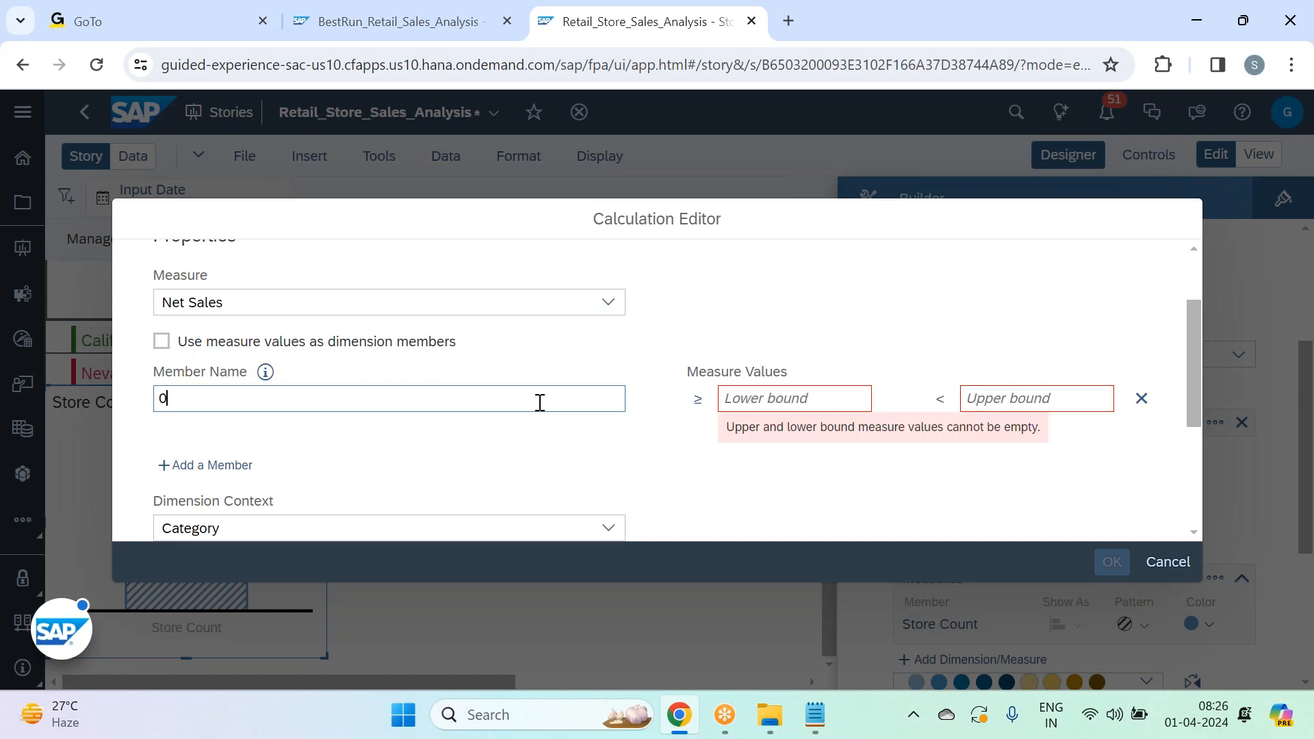
{"action": "type", "text": "-3M"}
{"action": "left_click", "coordinate": [749, 401]}
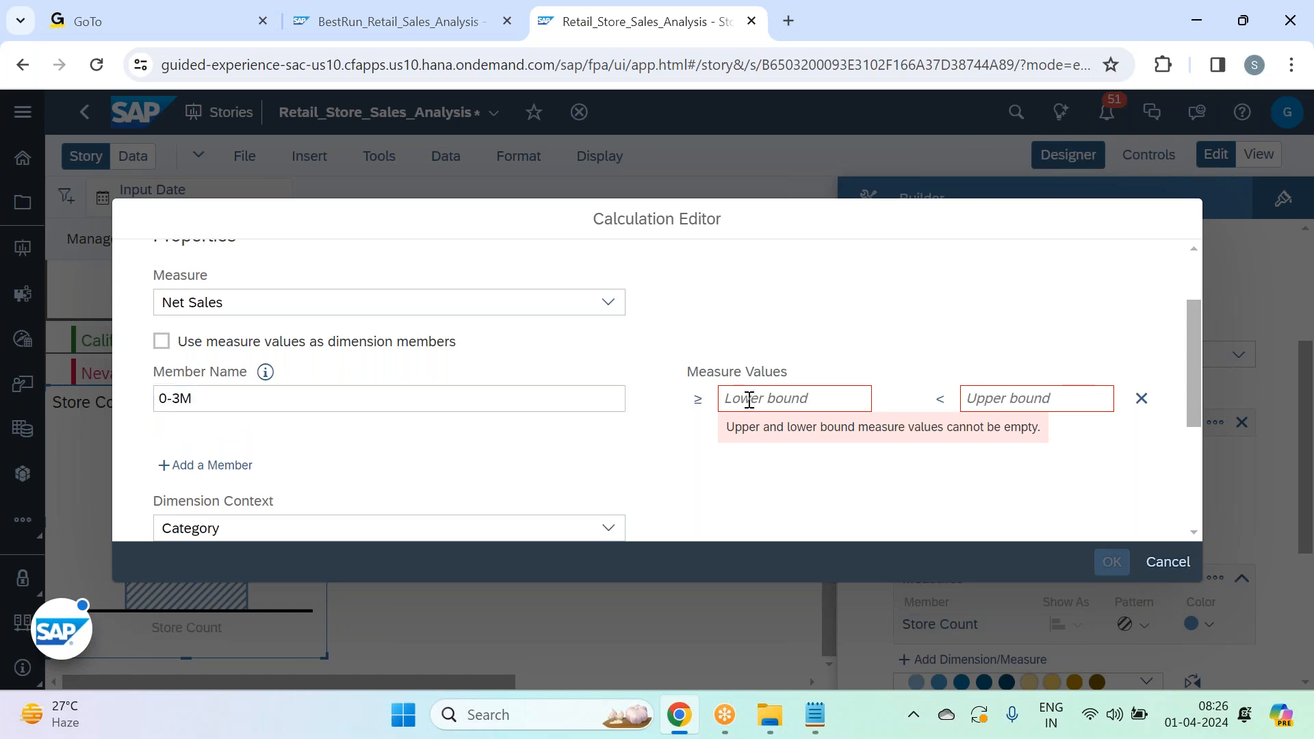
{"action": "type", "text": "0"}
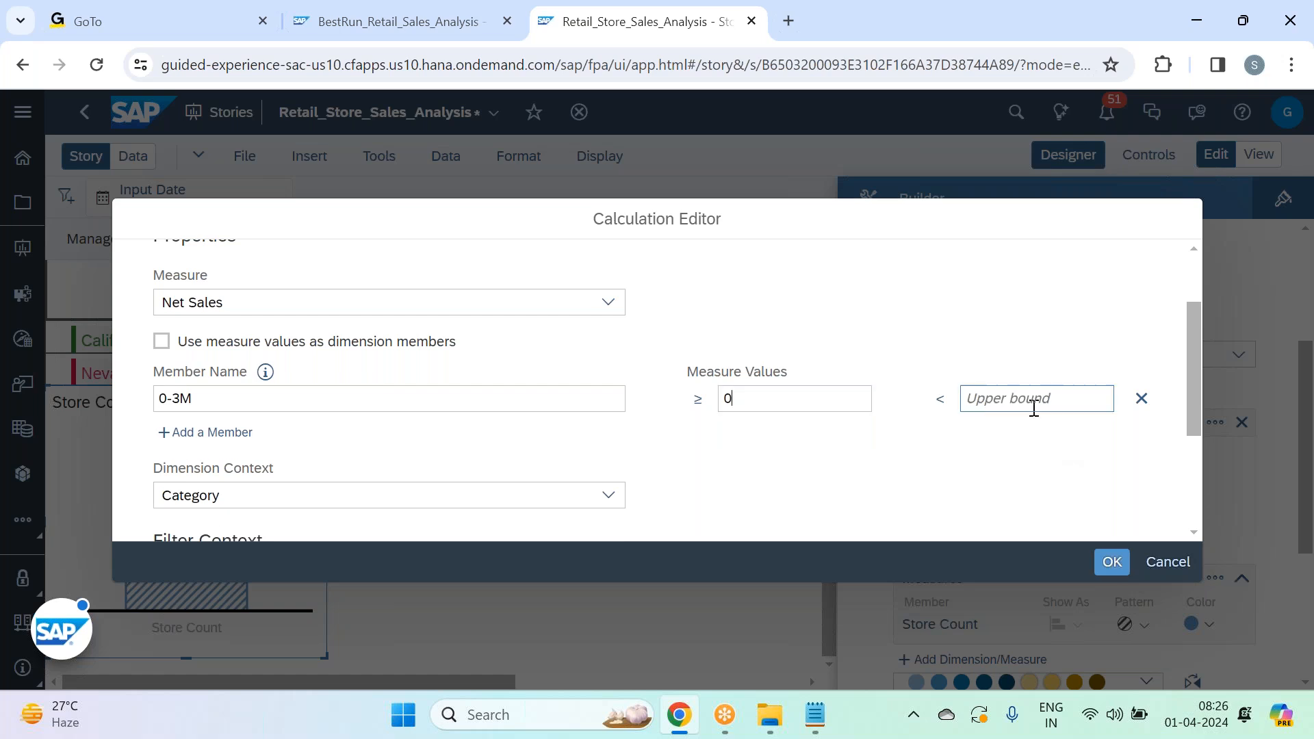
{"action": "type", "text": "3000000"}
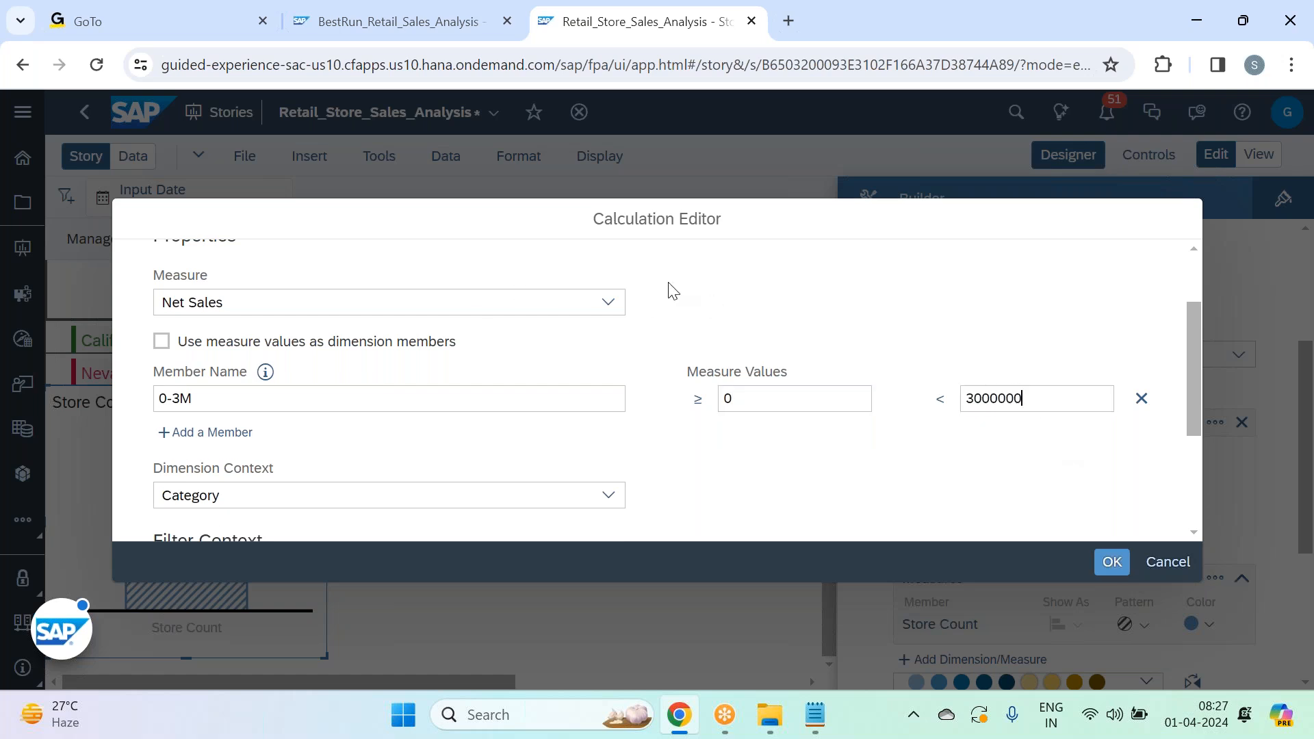
- Add a second Sale Range member named 3-4.5M
{"action": "left_click", "coordinate": [198, 435]}
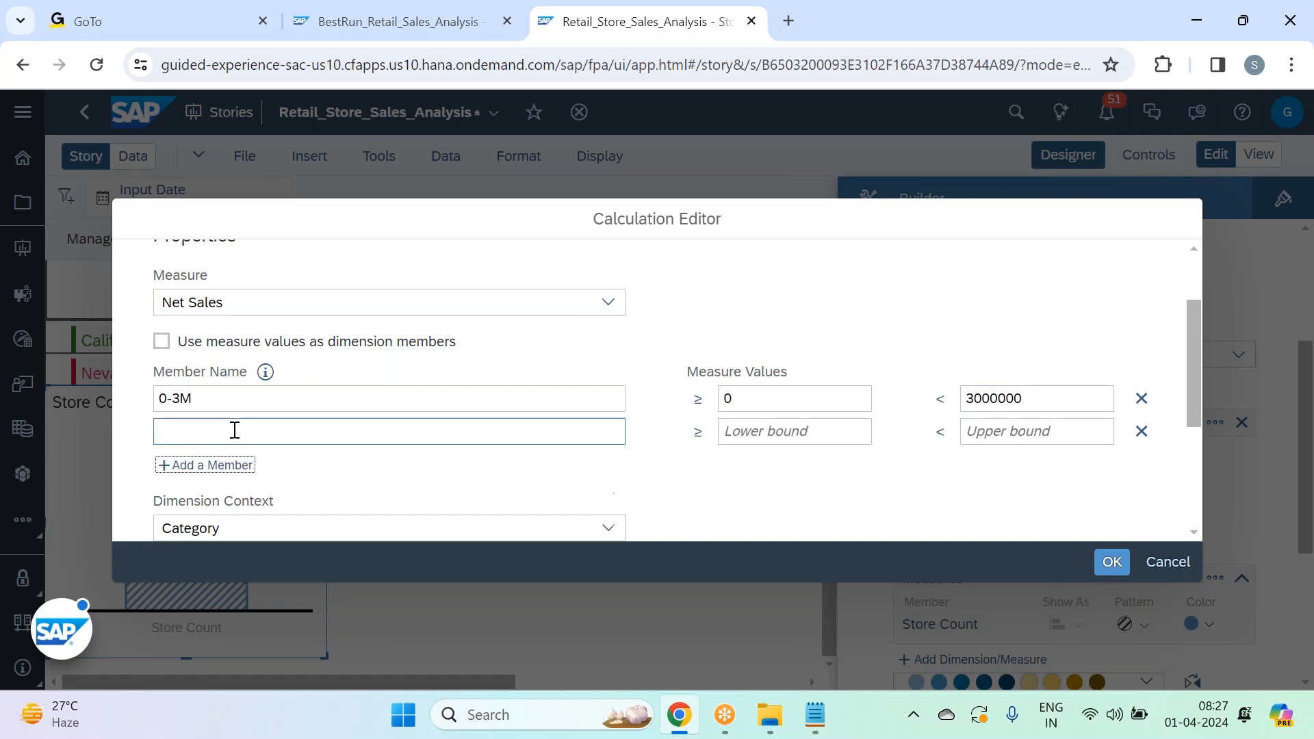
{"action": "type", "text": "3-4"}
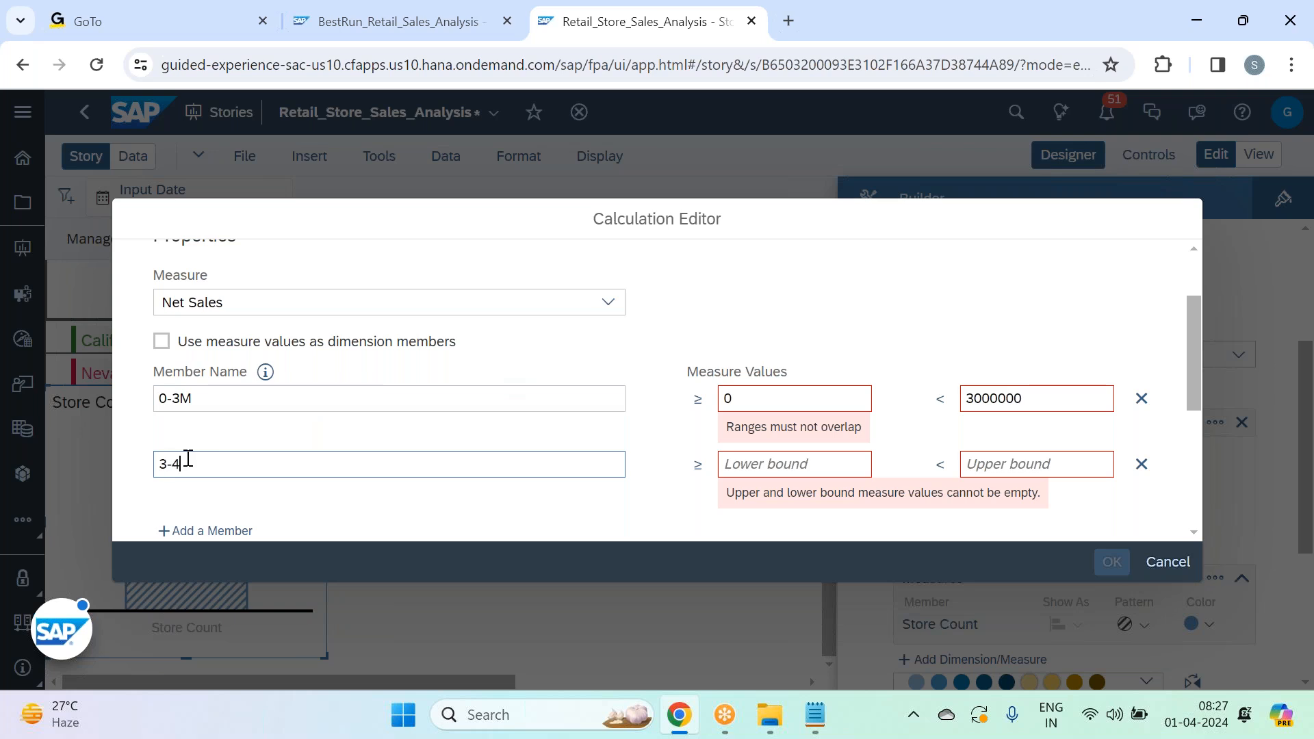
{"action": "type", "text": "5M"}
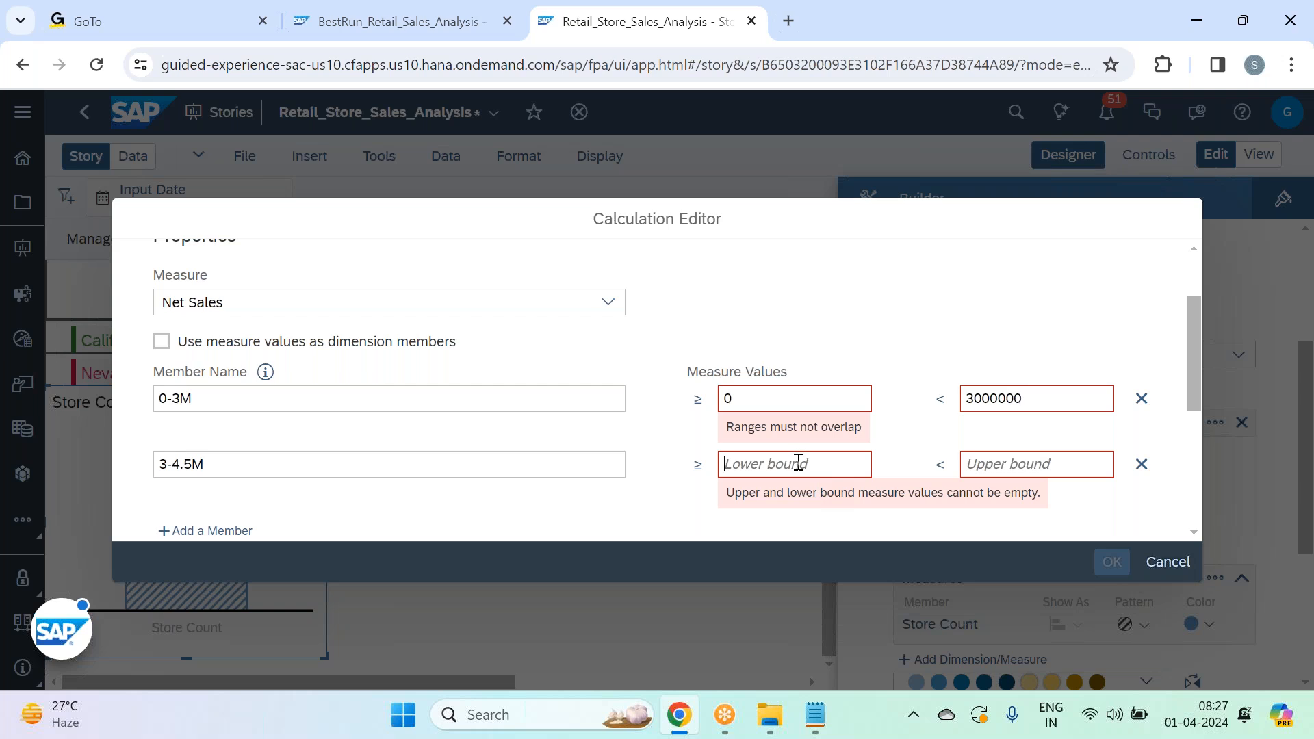
- Rename the first Sale Range member to 1.5-3M and set its lower bound to 1500000
{"action": "left_click", "coordinate": [170, 398]}
{"action": "key", "text": "BackSpace"}
{"action": "type", "text": "1.5"}
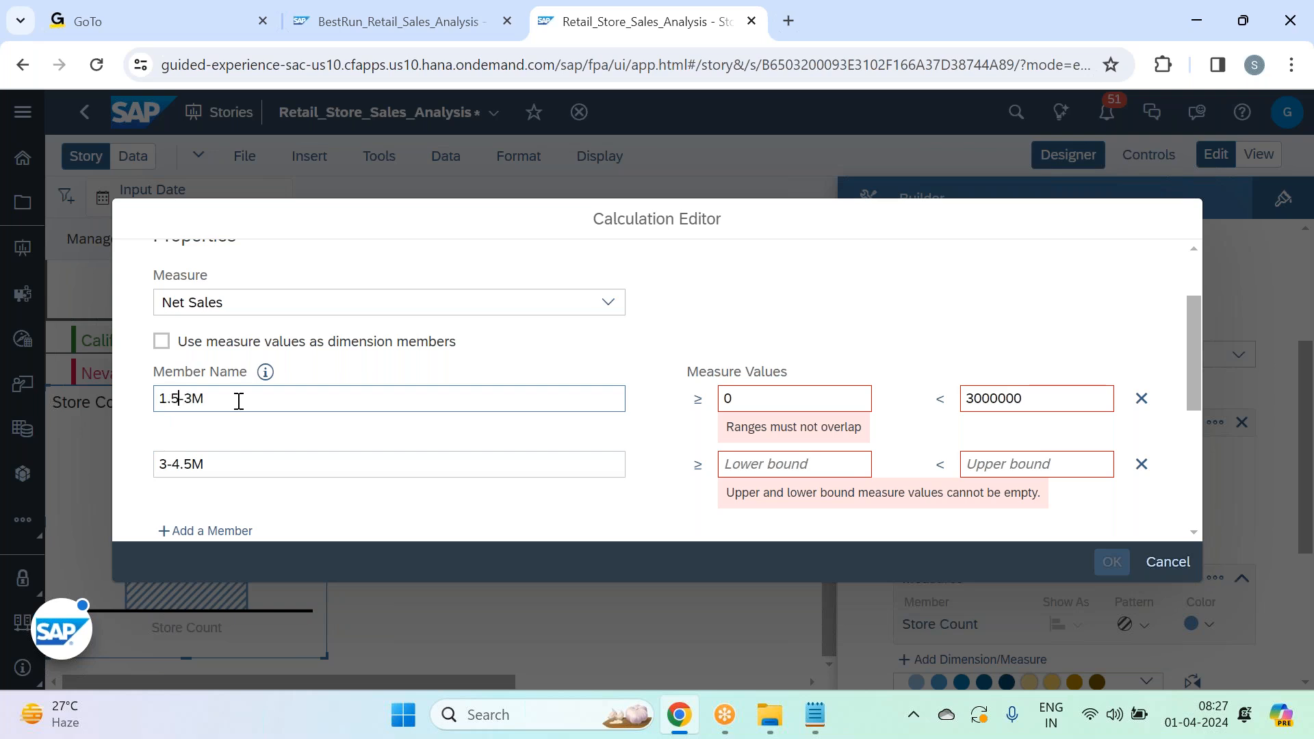
{"action": "left_click", "coordinate": [806, 410]}
{"action": "key", "text": "BackSpace"}
{"action": "type", "text": "15"}
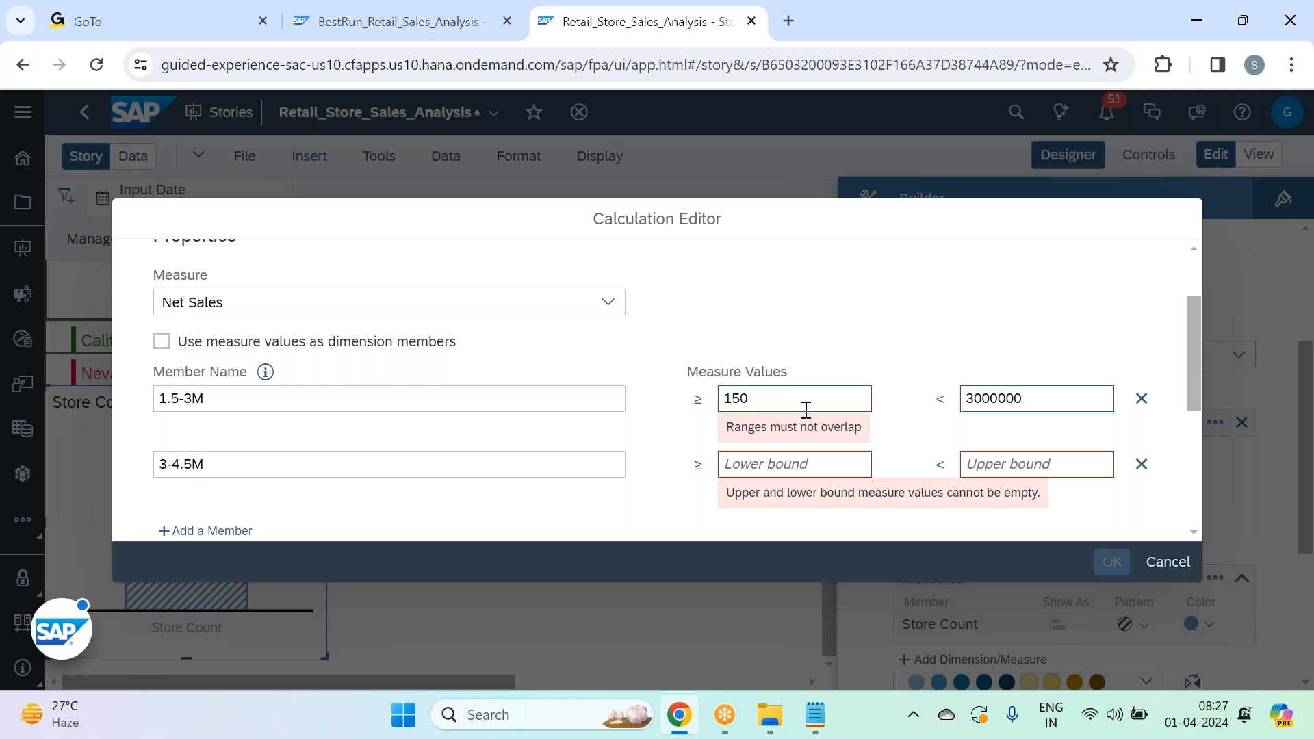
{"action": "type", "text": "000000"}
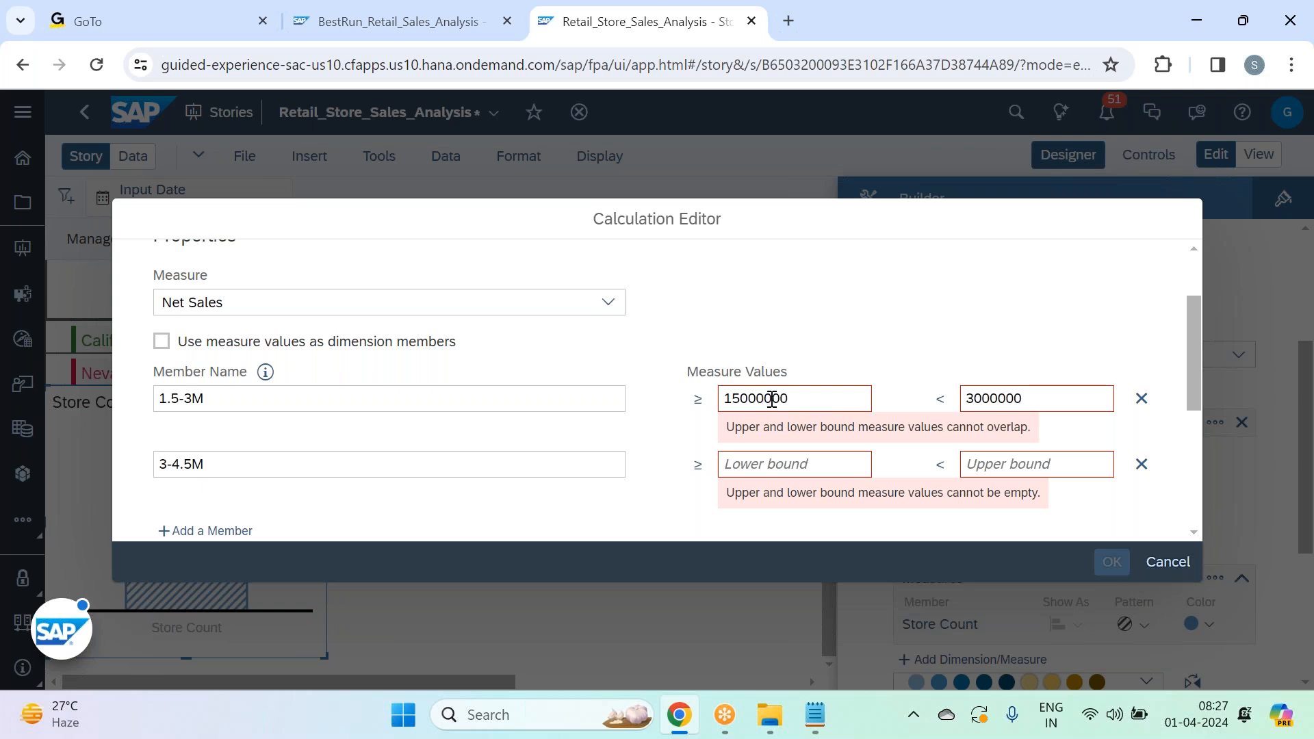
{"action": "key", "text": "BackSpace"}
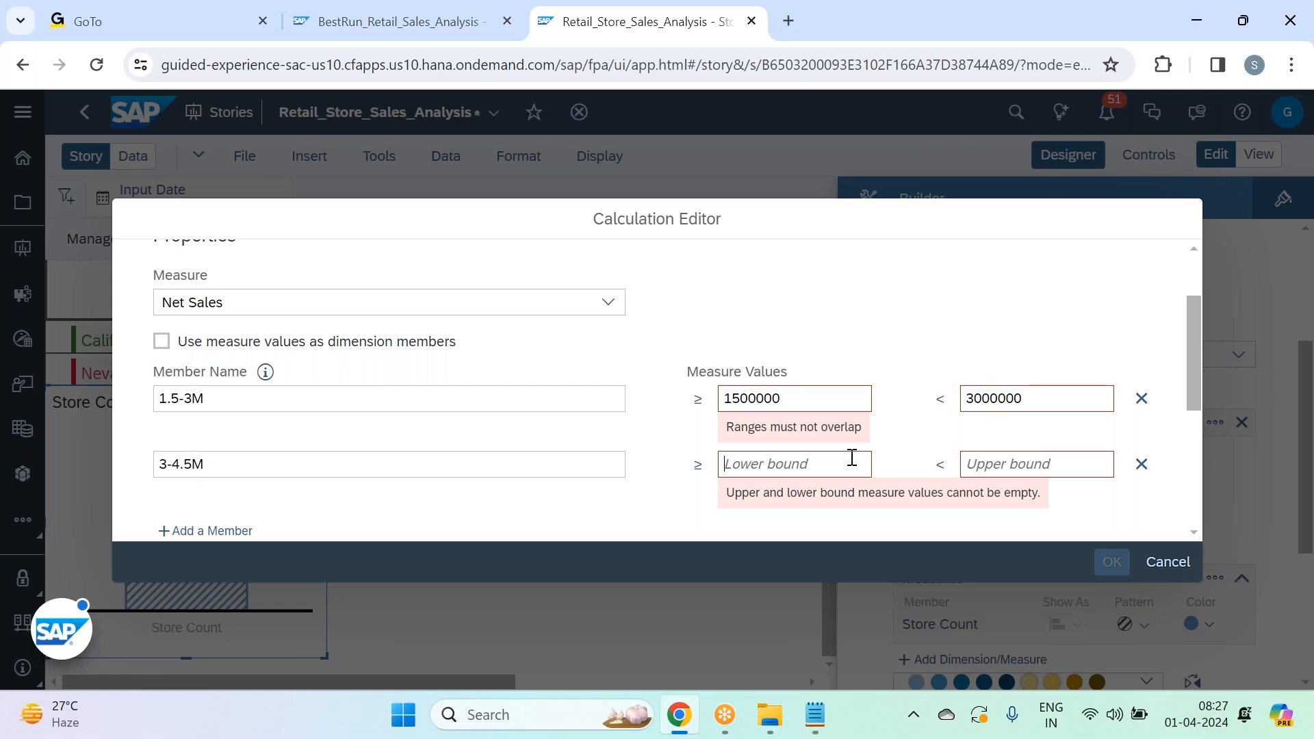
- Set the 3-4.5M member's lower bound to 3000000 and its upper bound to 4500000
{"action": "type", "text": "30"}
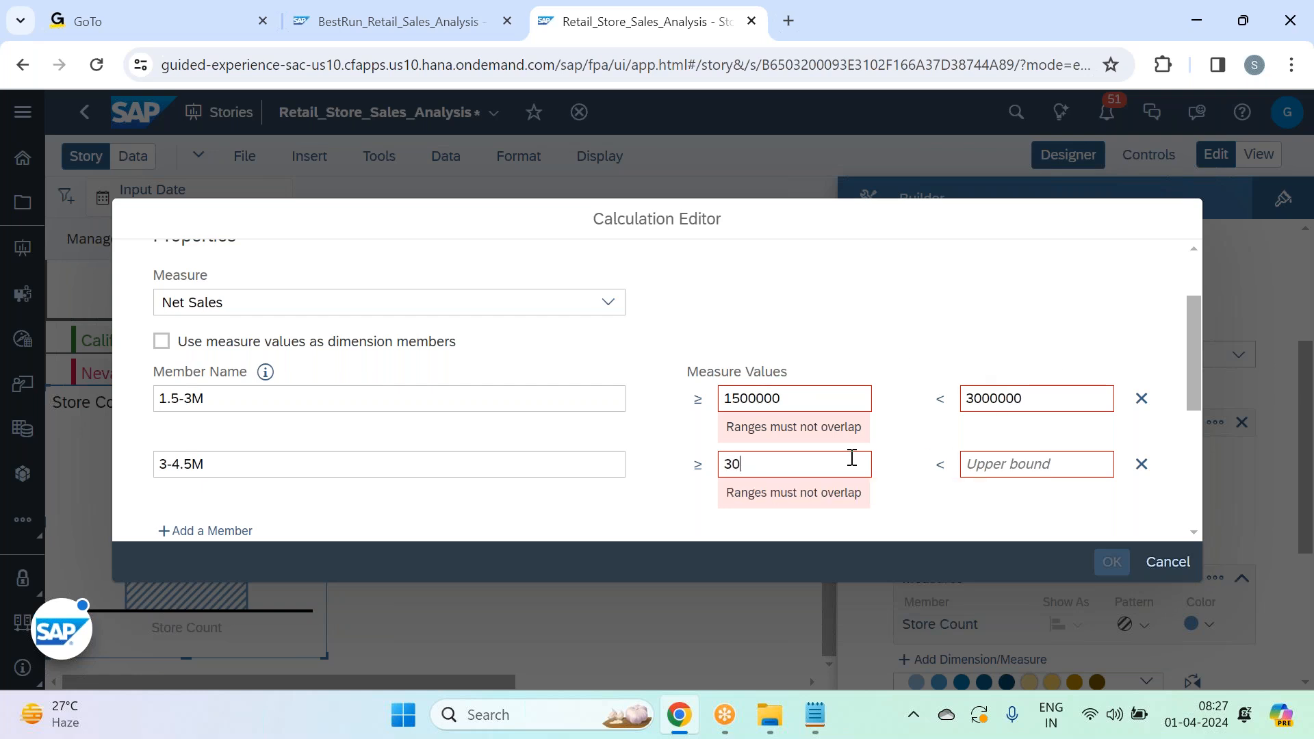
{"action": "type", "text": "00000"}
{"action": "left_click", "coordinate": [1006, 436]}
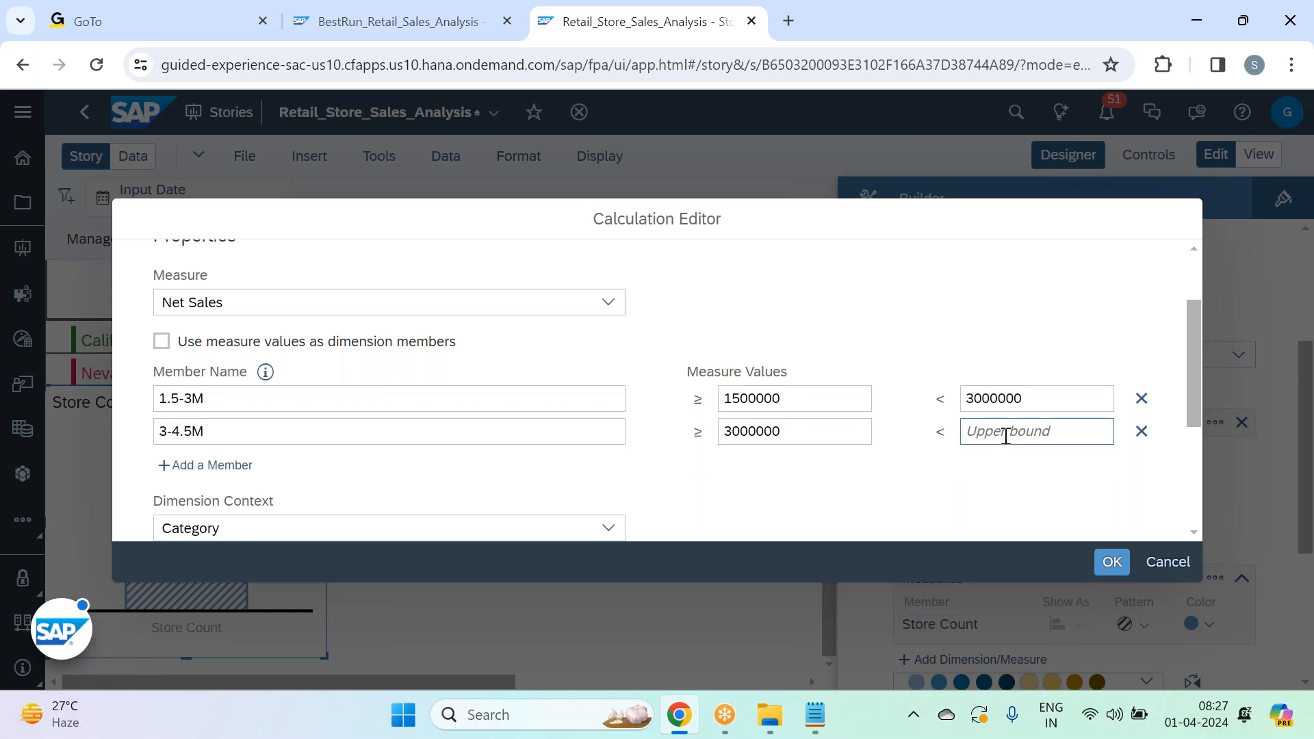
{"action": "type", "text": "45"}
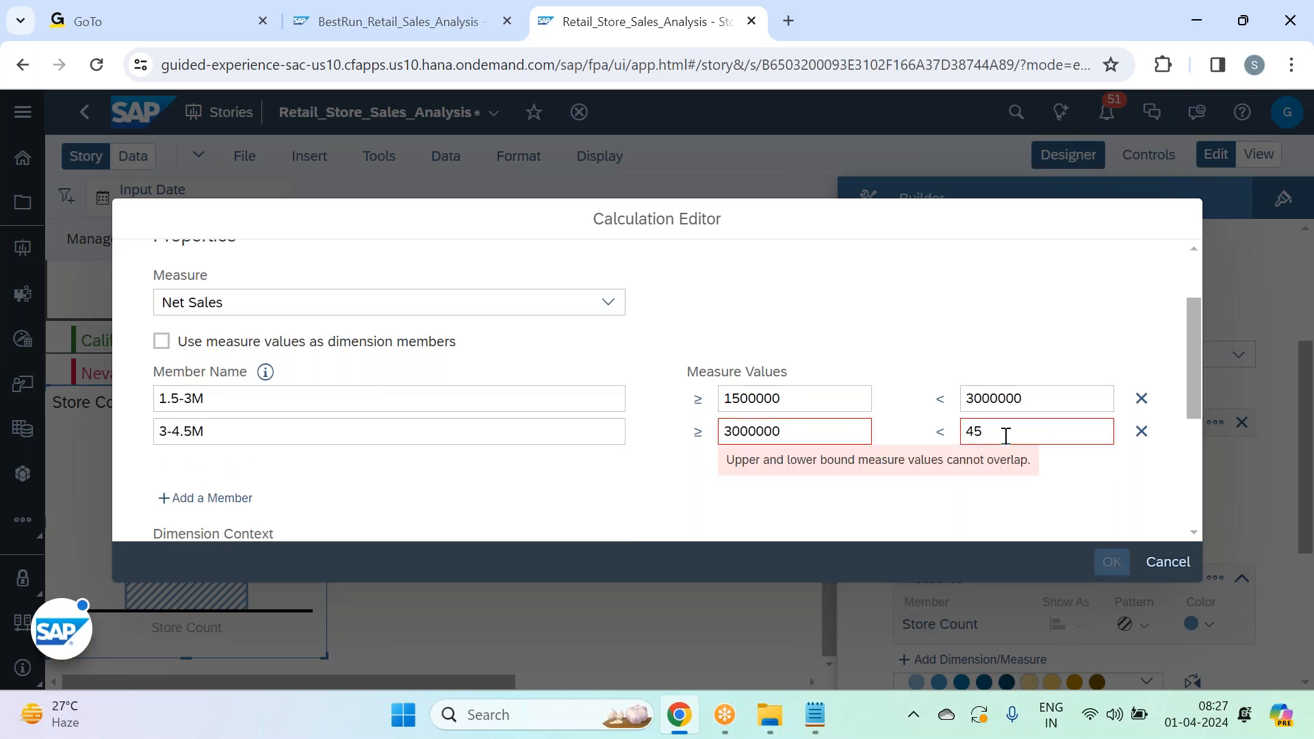
{"action": "type", "text": "00000"}
{"action": "left_click", "coordinate": [930, 359]}
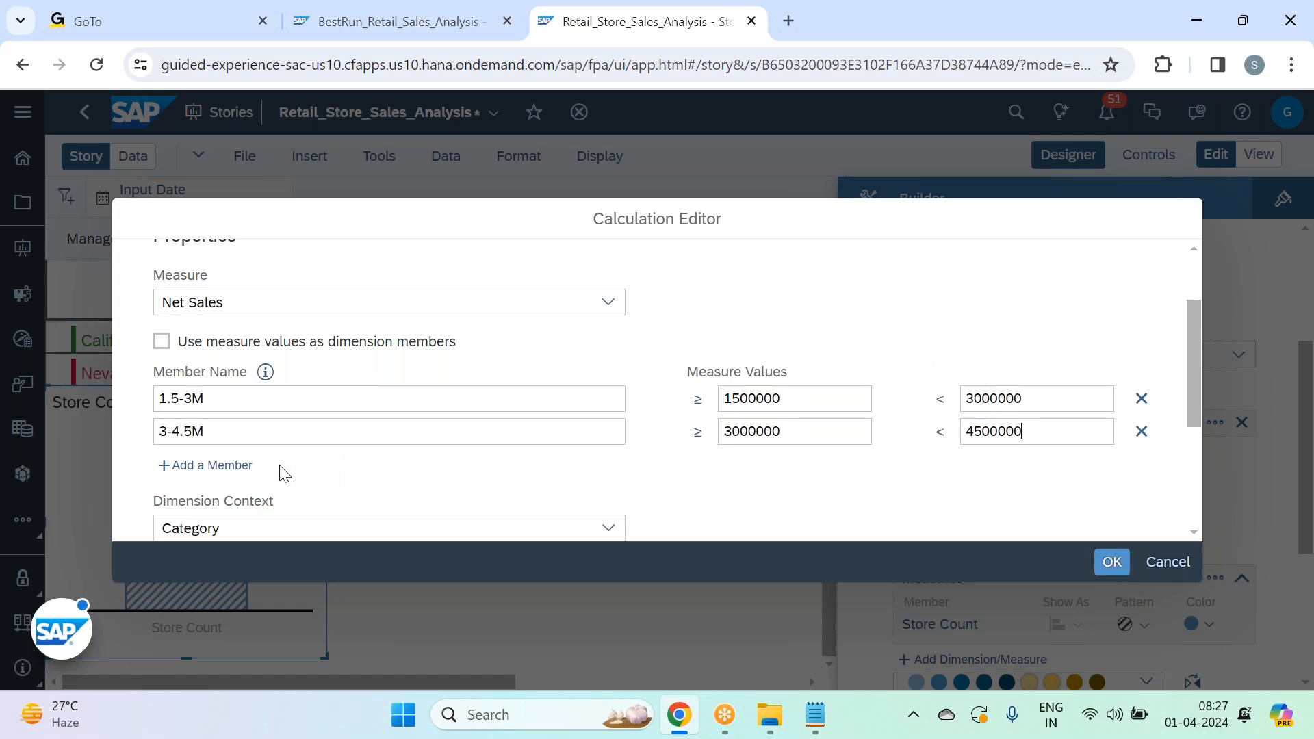
- Add a third Sale Range member named 4.5M-6M
{"action": "left_click", "coordinate": [249, 469]}
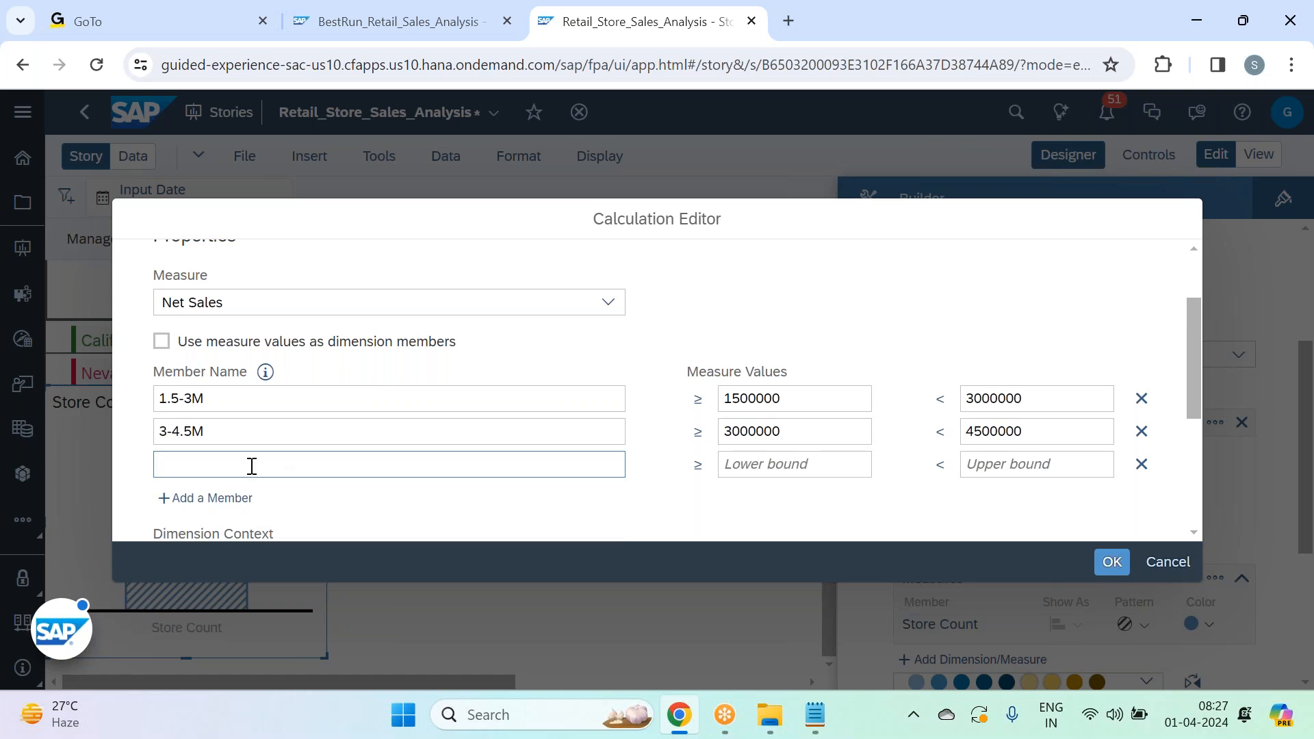
{"action": "type", "text": "4.5"}
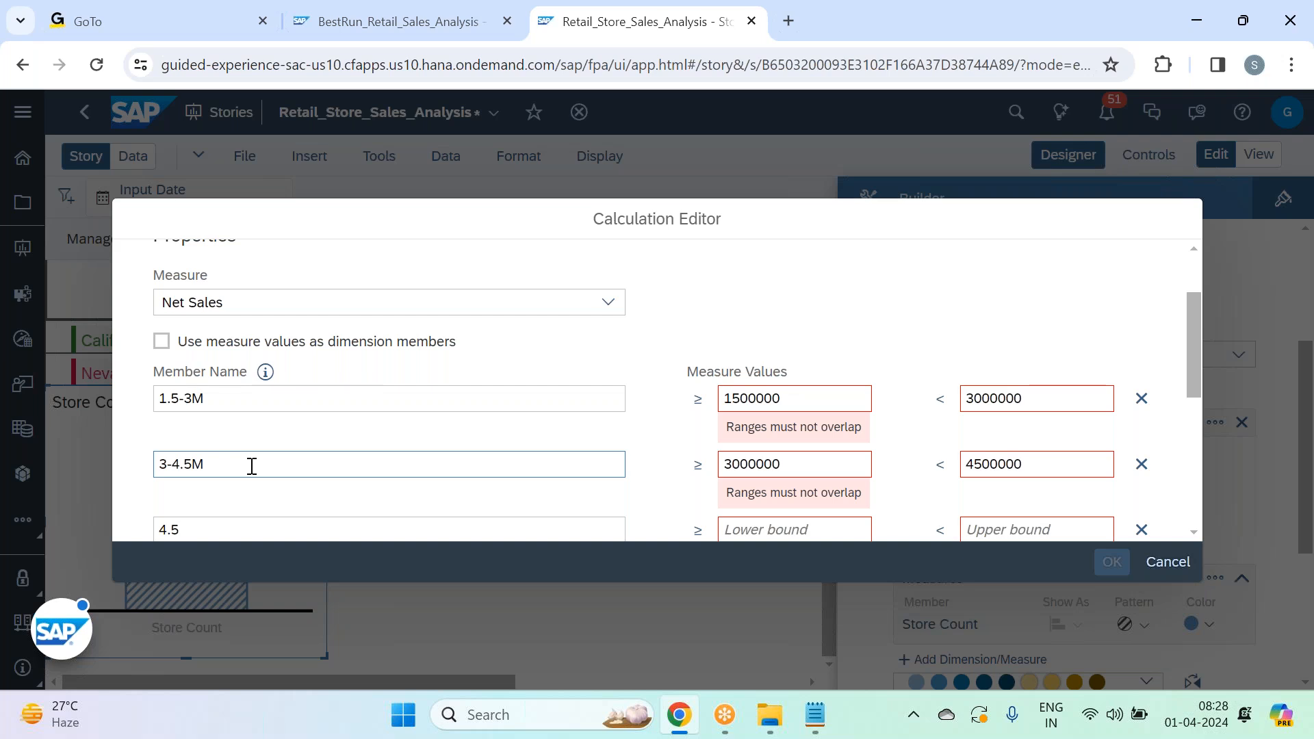
{"action": "type", "text": "M"}
{"action": "key", "text": "BackSpace"}
{"action": "type", "text": "-6M"}
{"action": "scroll", "coordinate": [323, 448], "scroll_direction": "down", "scroll_amount": 1}
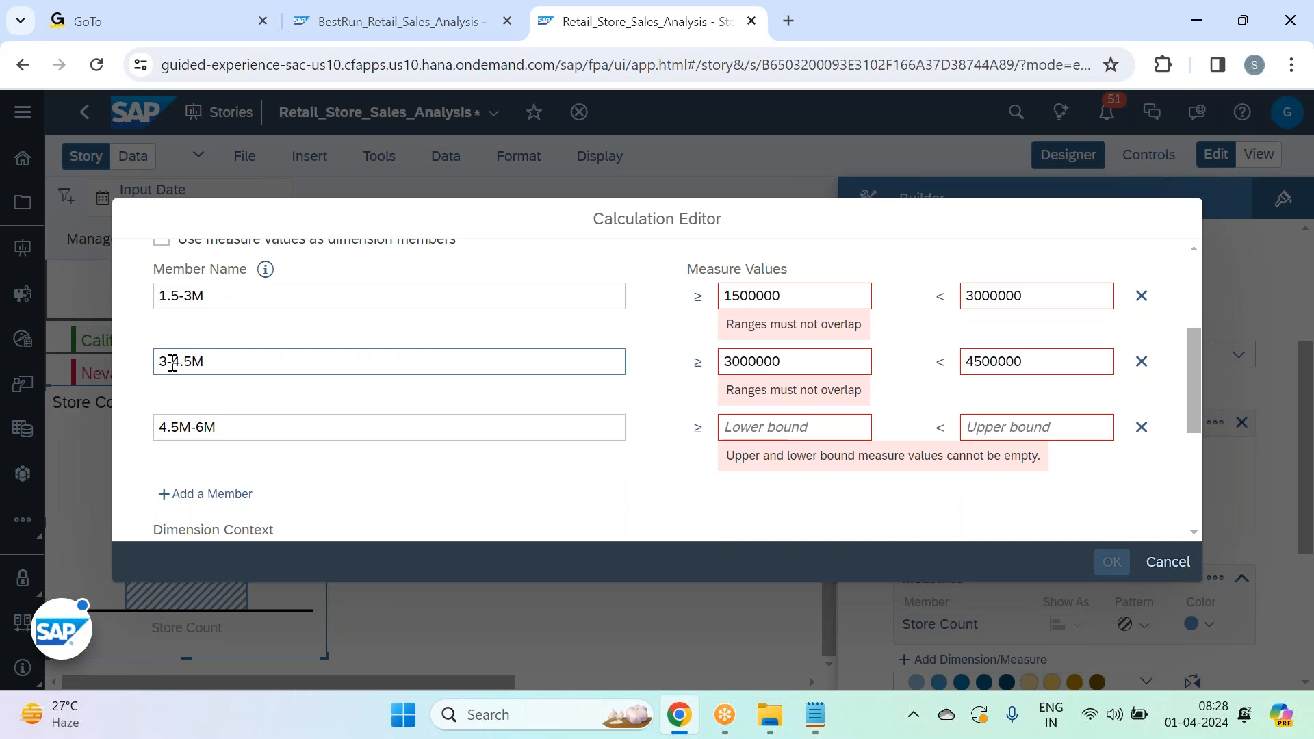
- Rename the second Sale Range member to 3M-4.5M and the first one to 1.5M-3M
{"action": "left_click", "coordinate": [169, 363]}
{"action": "type", "text": "m"}
{"action": "key", "text": "BackSpace"}
{"action": "type", "text": "M"}
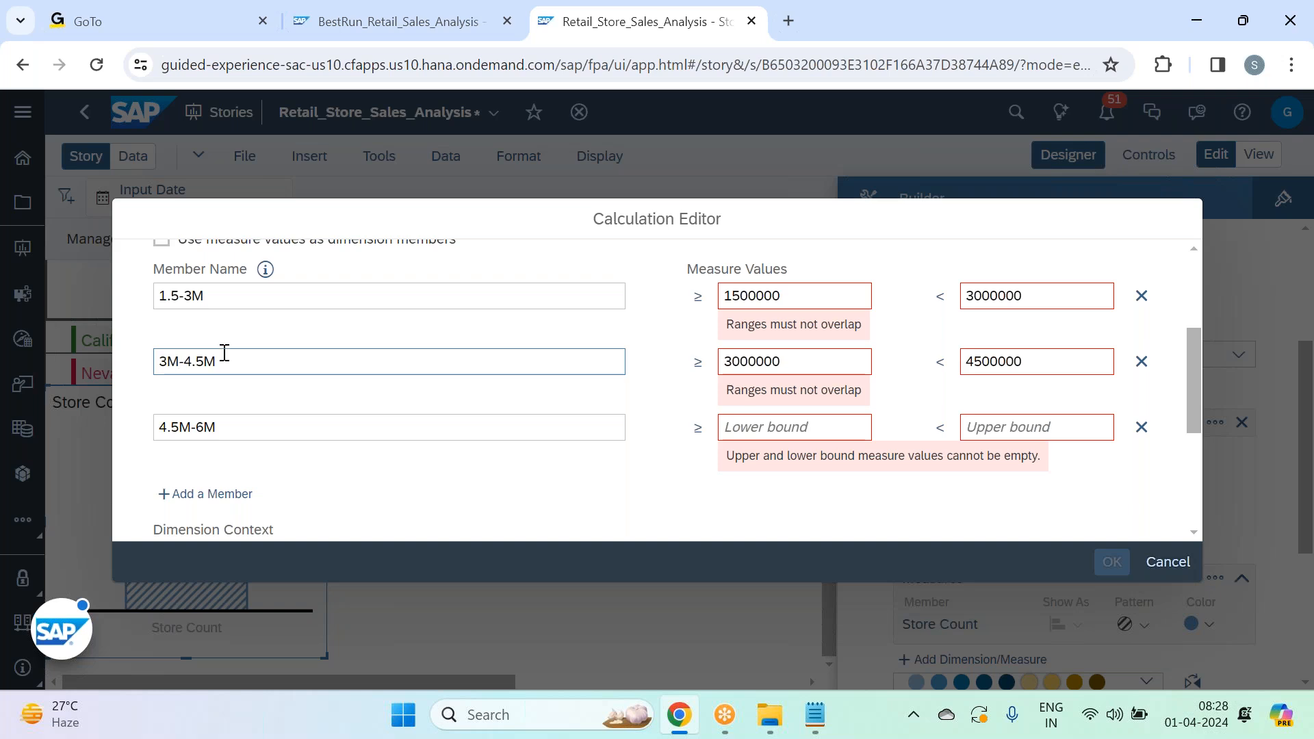
{"action": "left_click", "coordinate": [180, 295]}
{"action": "type", "text": "M"}
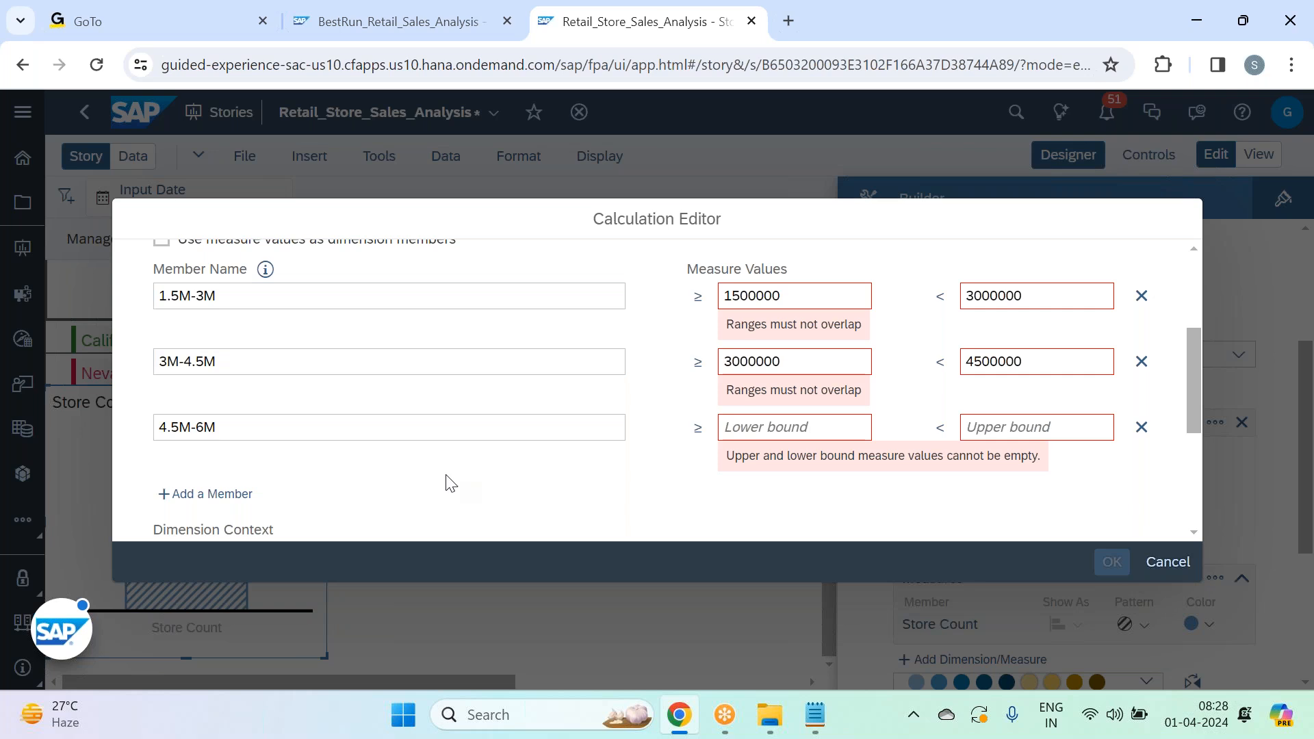
- Set the 4.5M-6M member's lower bound to 4500000 and its upper bound to 6000000
{"action": "left_click", "coordinate": [822, 432]}
{"action": "type", "text": "4500000"}
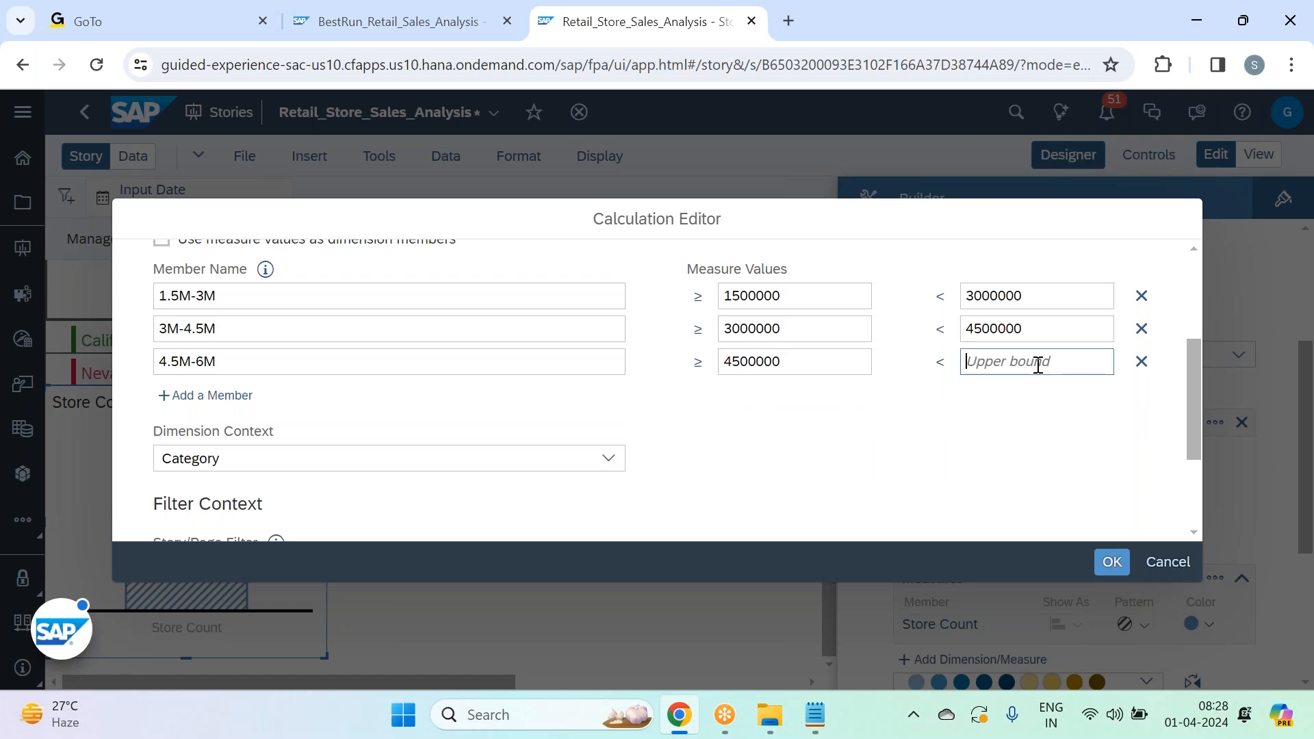
{"action": "left_click", "coordinate": [1038, 366]}
{"action": "type", "text": "6000000"}
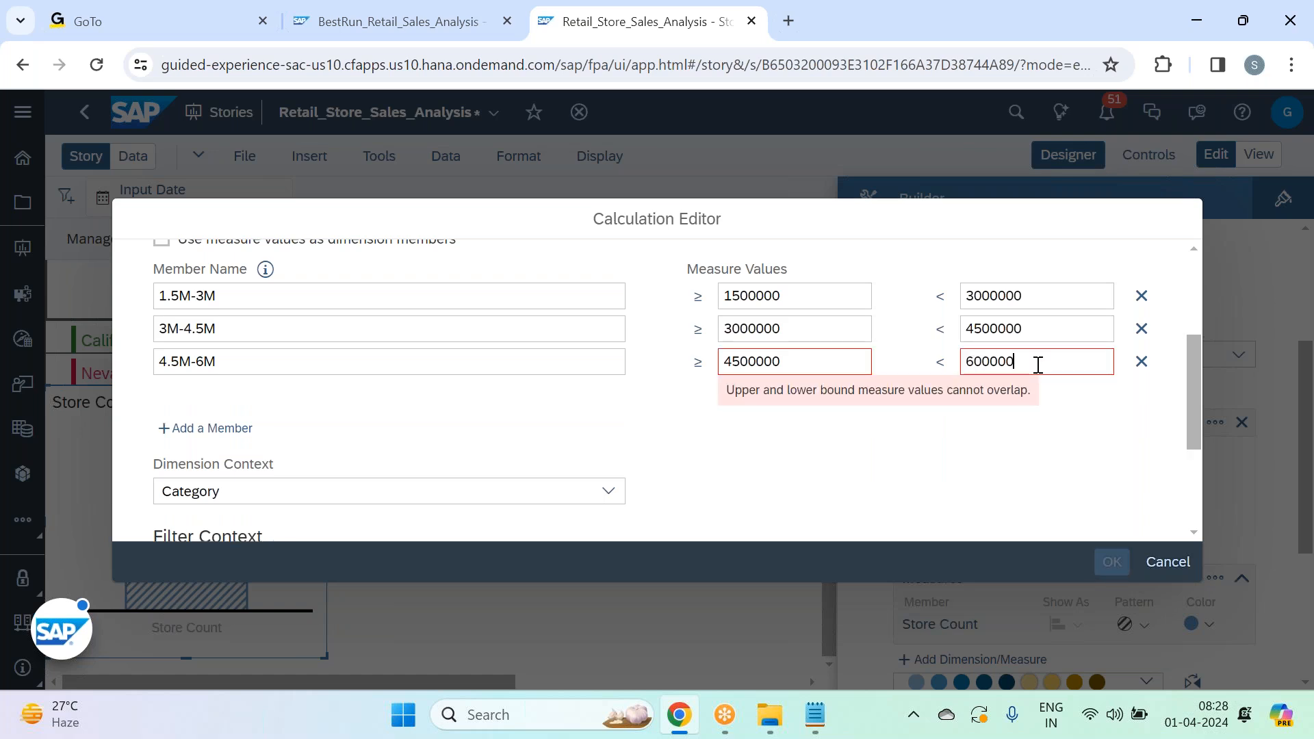
{"action": "scroll", "coordinate": [315, 404], "scroll_direction": "up", "scroll_amount": 1}
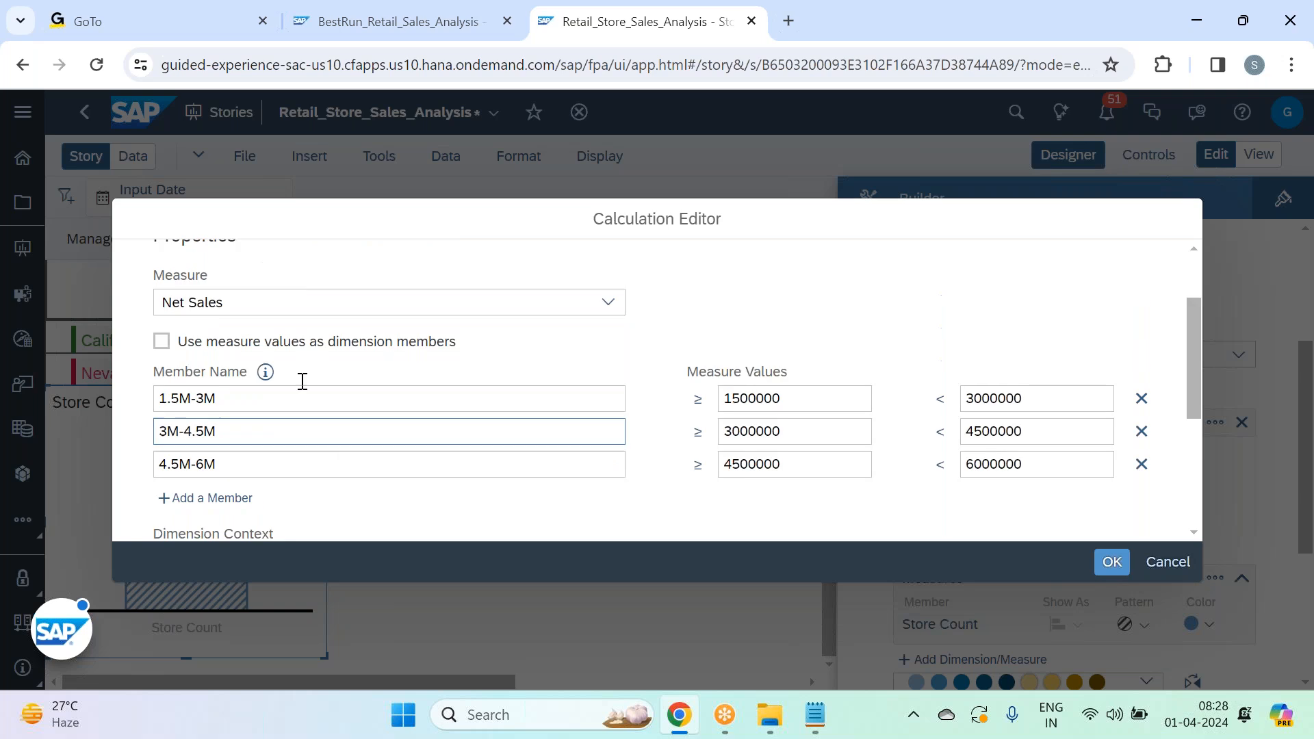
- Add a fourth Sale Range member named 6M-9M
{"action": "left_click", "coordinate": [216, 499]}
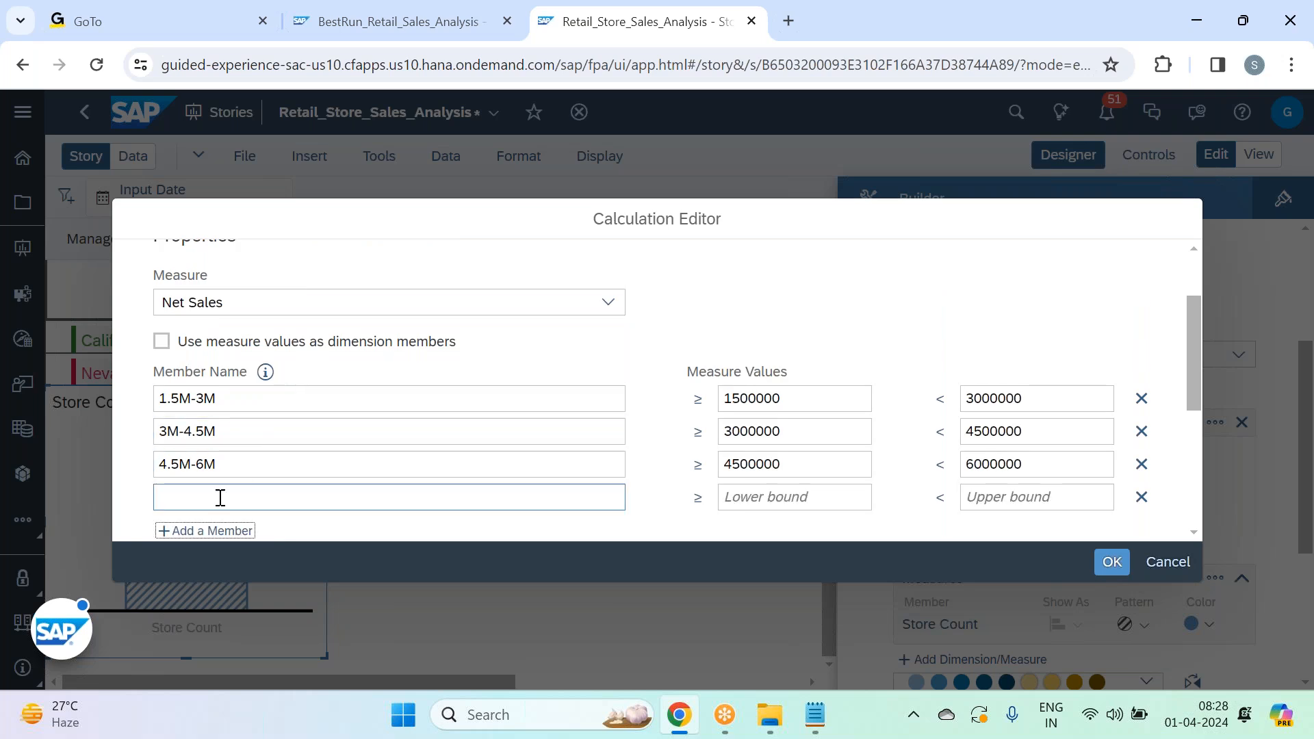
{"action": "left_click", "coordinate": [286, 488]}
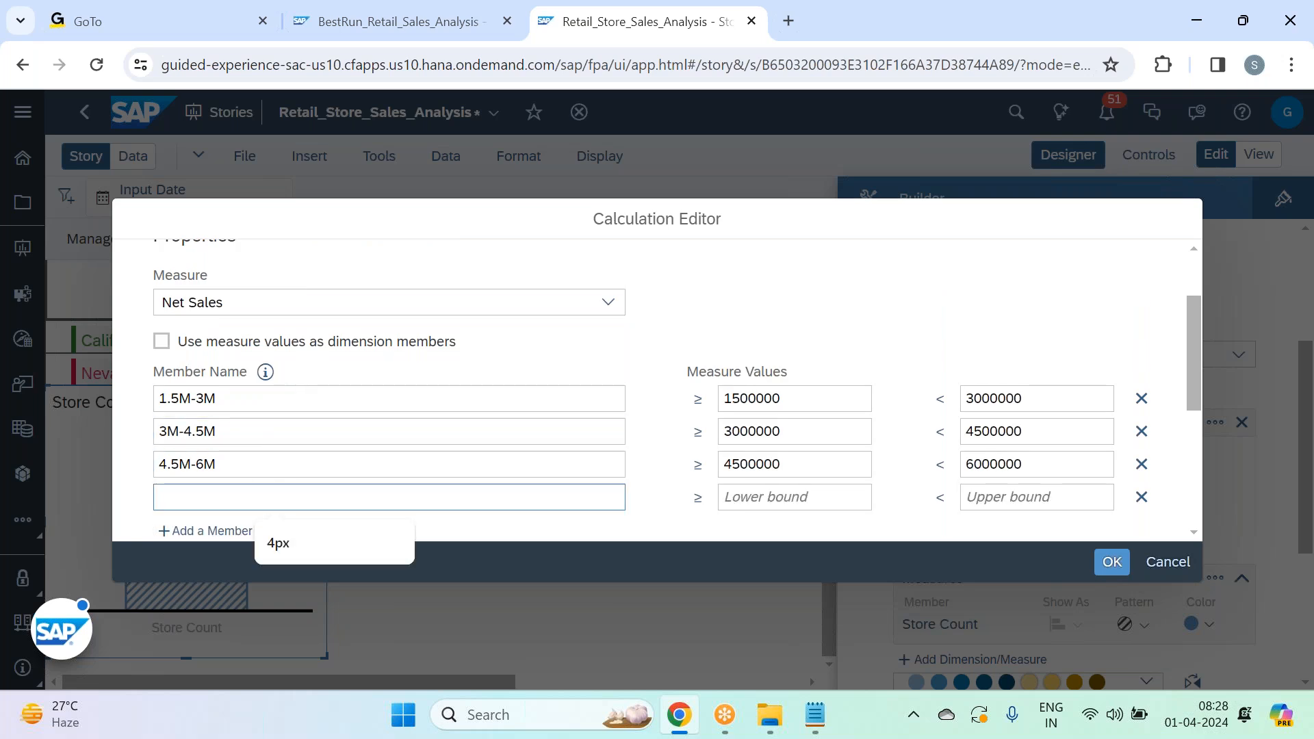
{"action": "type", "text": "6M"}
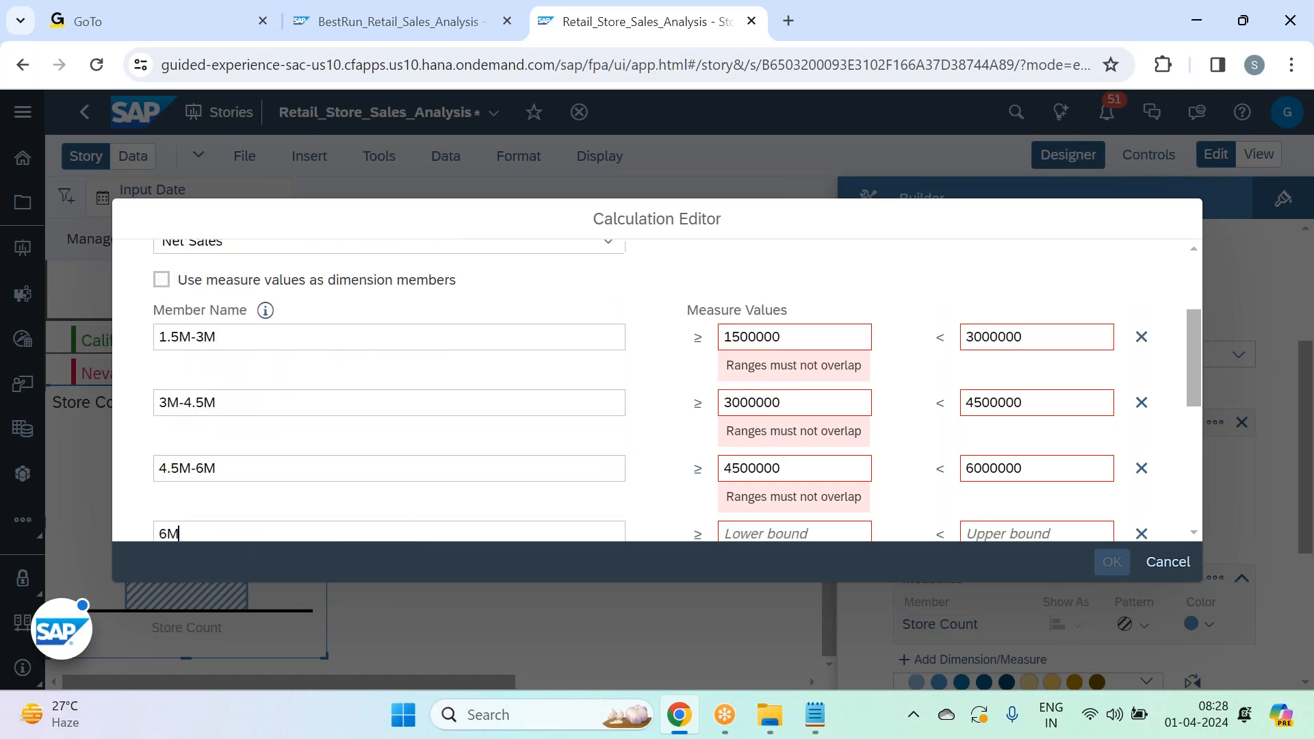
{"action": "type", "text": "-9M"}
{"action": "scroll", "coordinate": [287, 502], "scroll_direction": "down", "scroll_amount": 3}
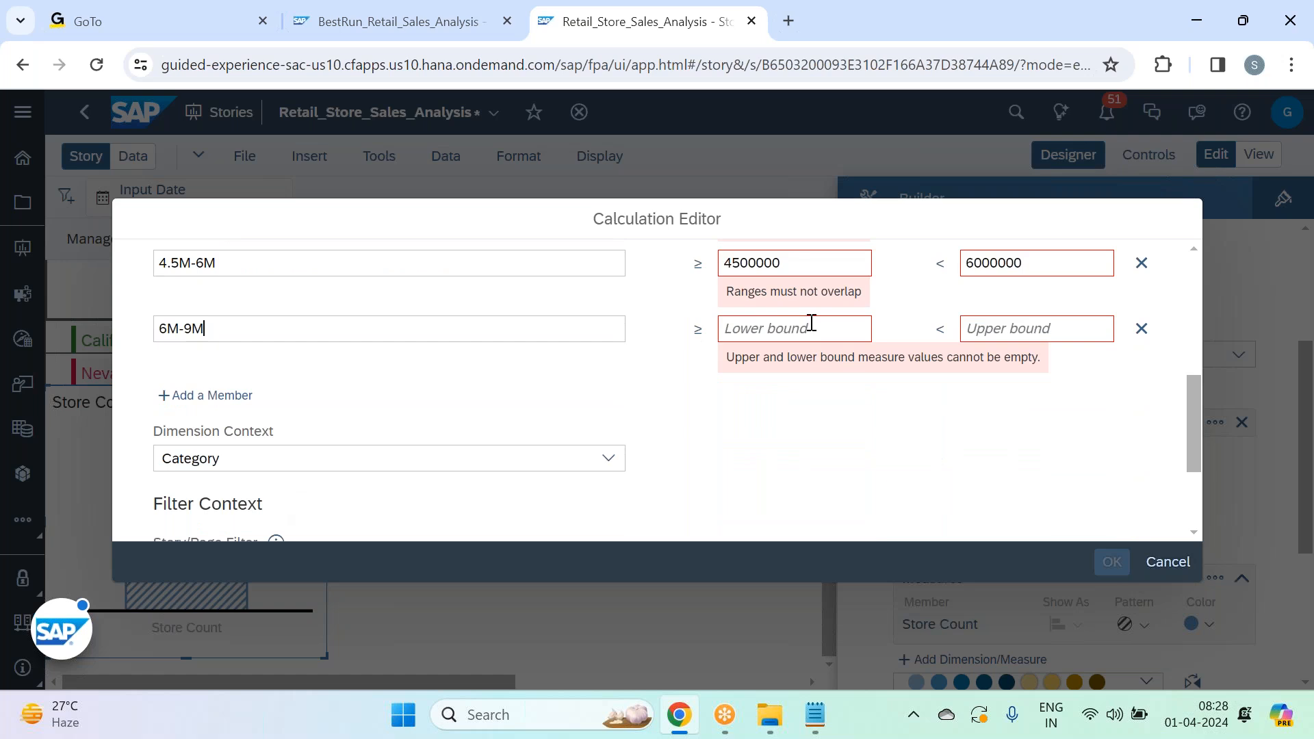
- Rename the fourth Sale Range member to >6M
{"action": "left_click", "coordinate": [812, 327]}
{"action": "left_click", "coordinate": [258, 328]}
{"action": "key", "text": "BackSpace"}
{"action": "key", "text": "BackSpace"}
{"action": "key", "text": "BackSpace"}
{"action": "key", "text": "BackSpace"}
{"action": "key", "text": "BackSpace"}
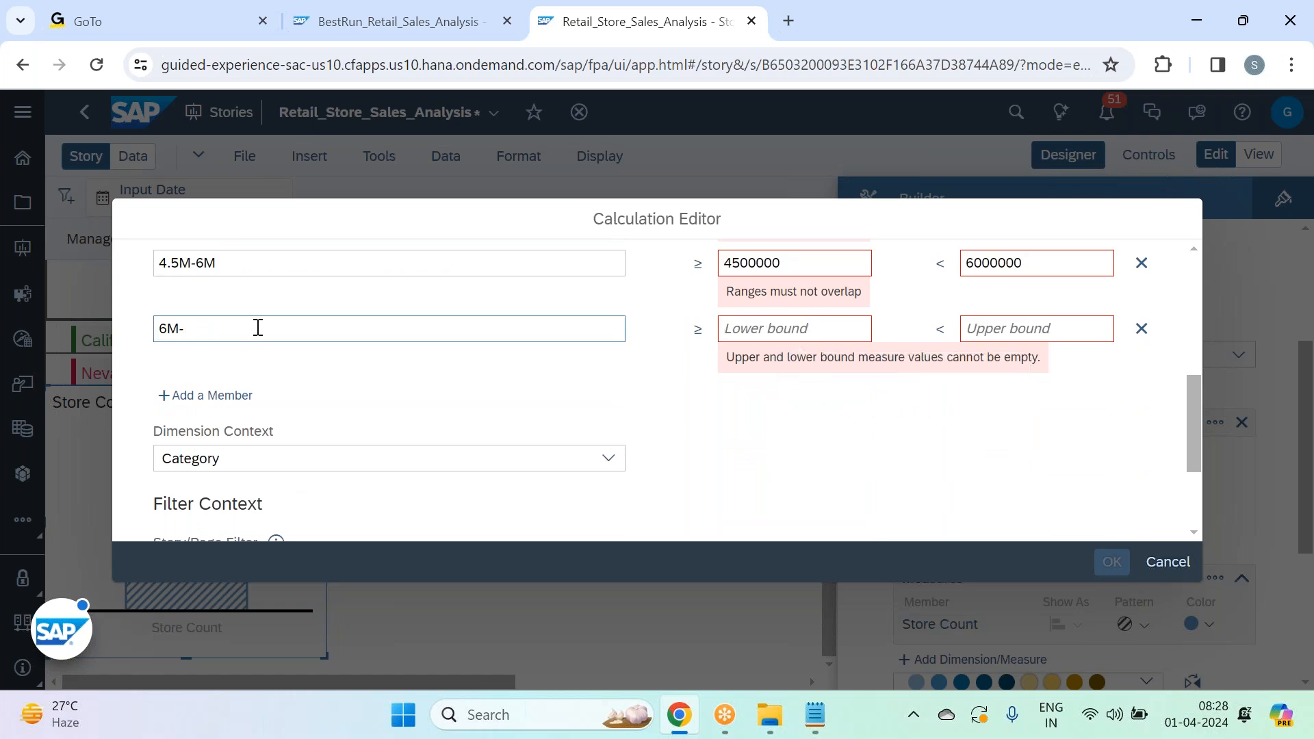
{"action": "type", "text": ">6m"}
{"action": "key", "text": "BackSpace"}
{"action": "type", "text": "M"}
- Set the >6M member's lower bound to 6000000, leaving its upper bound empty
{"action": "left_click", "coordinate": [737, 328]}
{"action": "type", "text": "600000"}
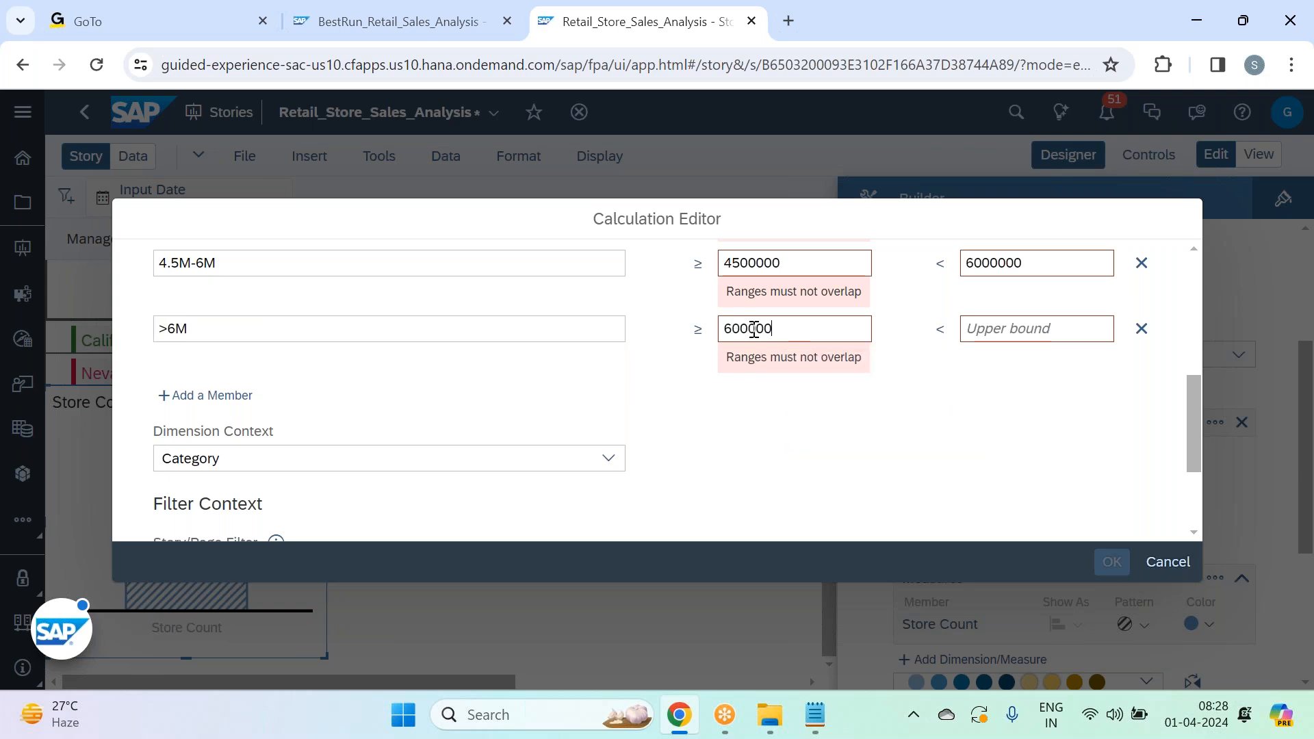
{"action": "type", "text": "0"}
{"action": "scroll", "coordinate": [873, 397], "scroll_direction": "up", "scroll_amount": 3}
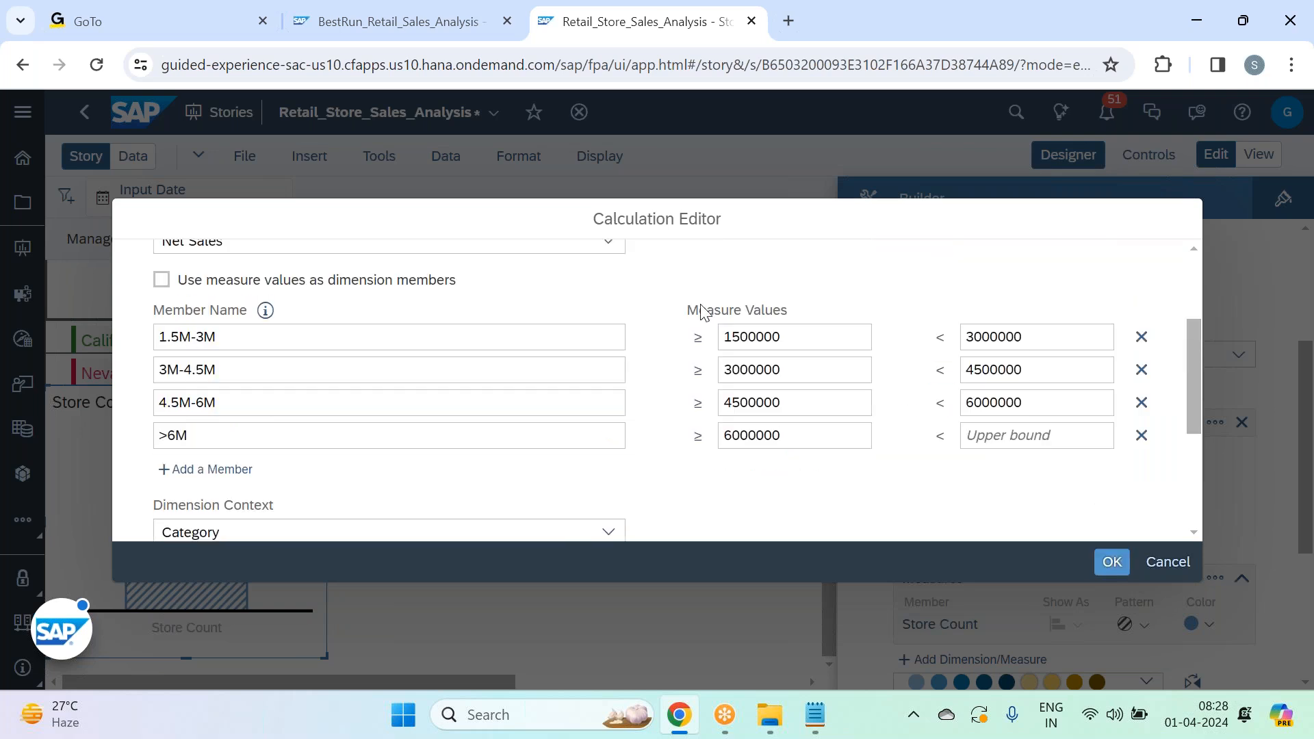
{"action": "left_click", "coordinate": [298, 331]}
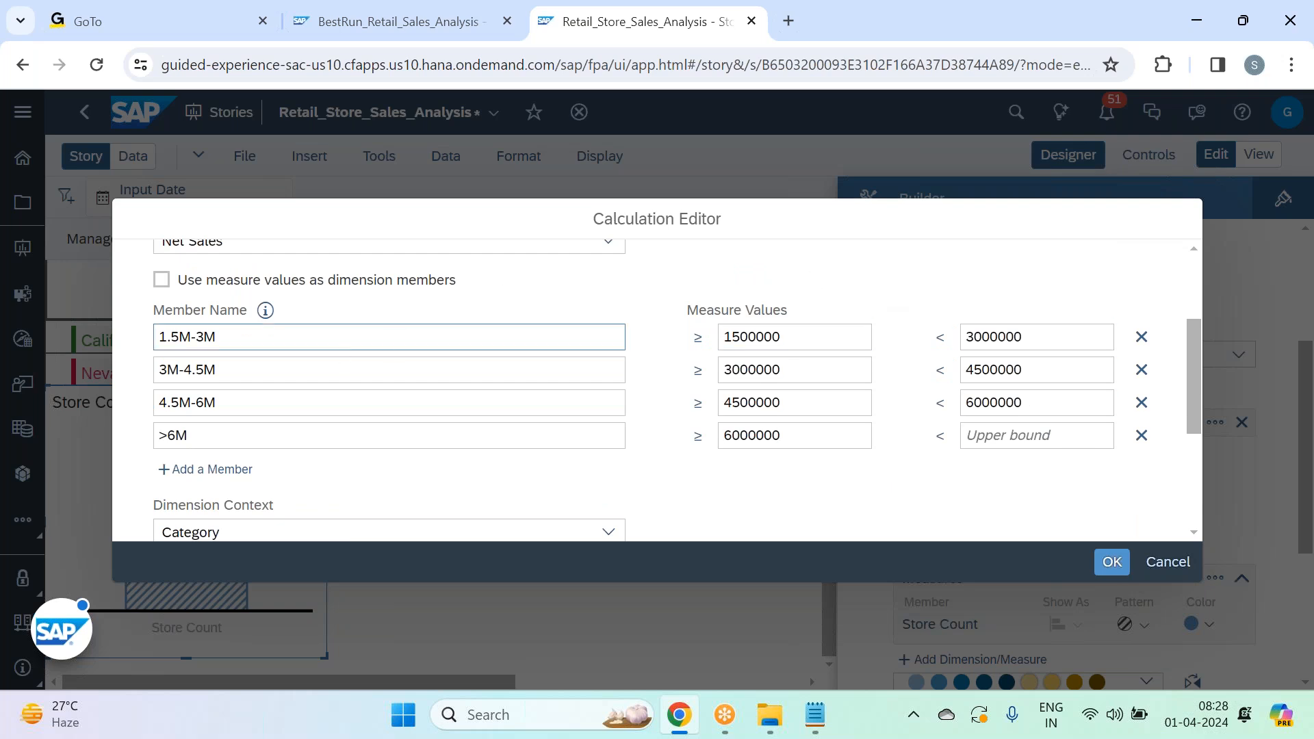
{"action": "scroll", "coordinate": [391, 346], "scroll_direction": "up", "scroll_amount": 3}
{"action": "scroll", "coordinate": [273, 352], "scroll_direction": "up", "scroll_amount": 1}
{"action": "scroll", "coordinate": [274, 349], "scroll_direction": "down", "scroll_amount": 2}
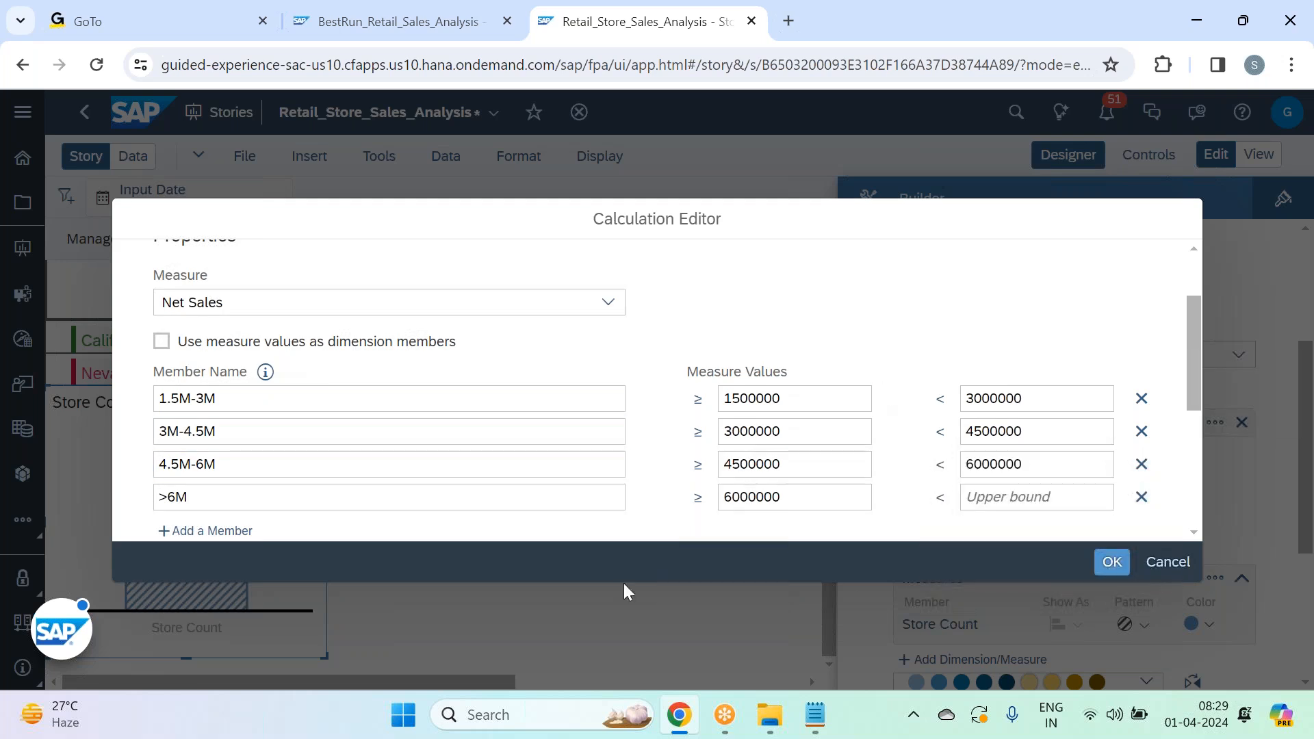
{"action": "left_click", "coordinate": [798, 396]}
- Add Store to the dimension context of Sale Range, alongside the required Category dimension
{"action": "scroll", "coordinate": [616, 410], "scroll_direction": "down", "scroll_amount": 3}
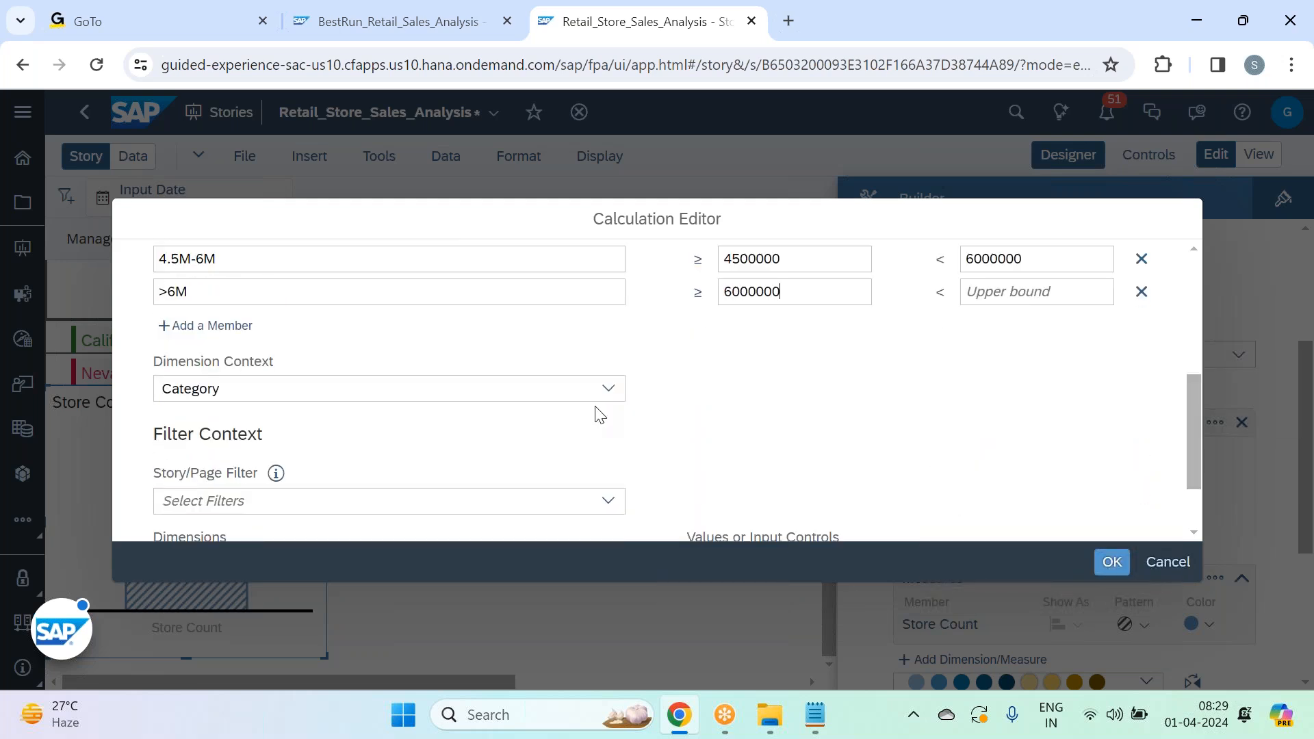
{"action": "left_click", "coordinate": [606, 389]}
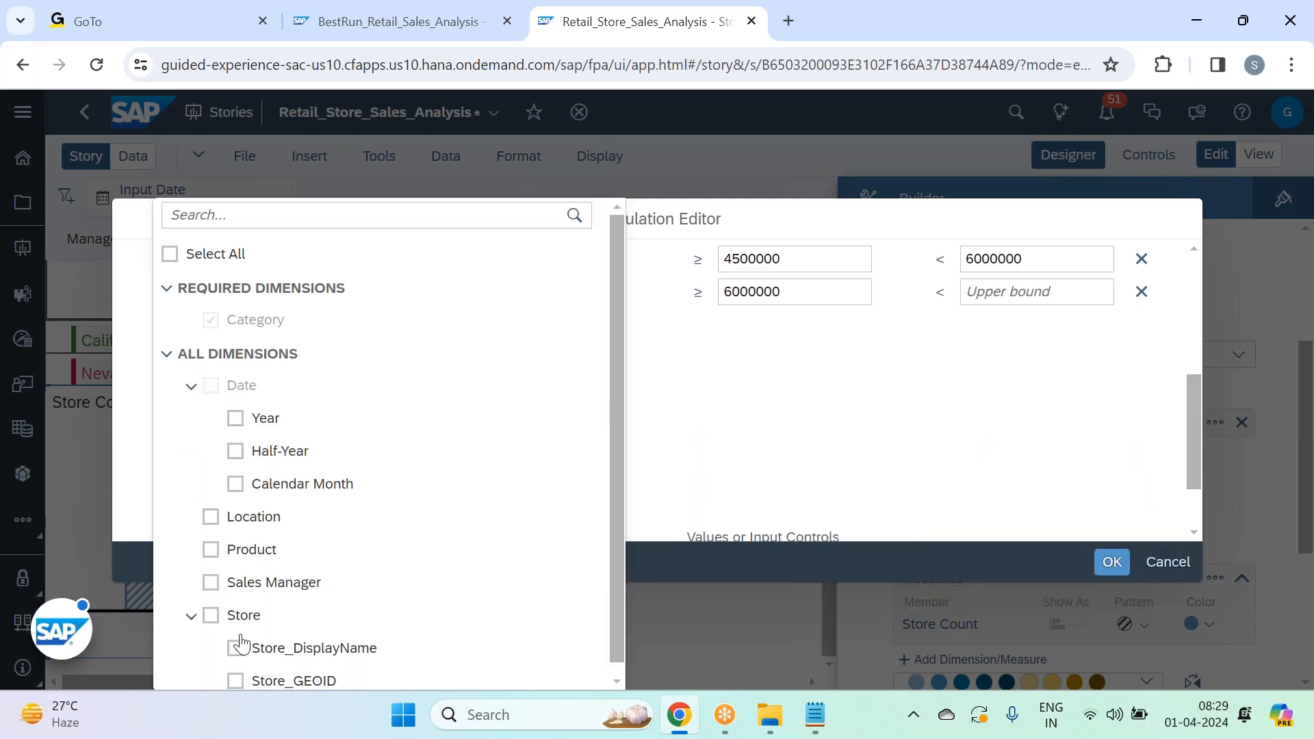
{"action": "left_click", "coordinate": [1000, 426]}
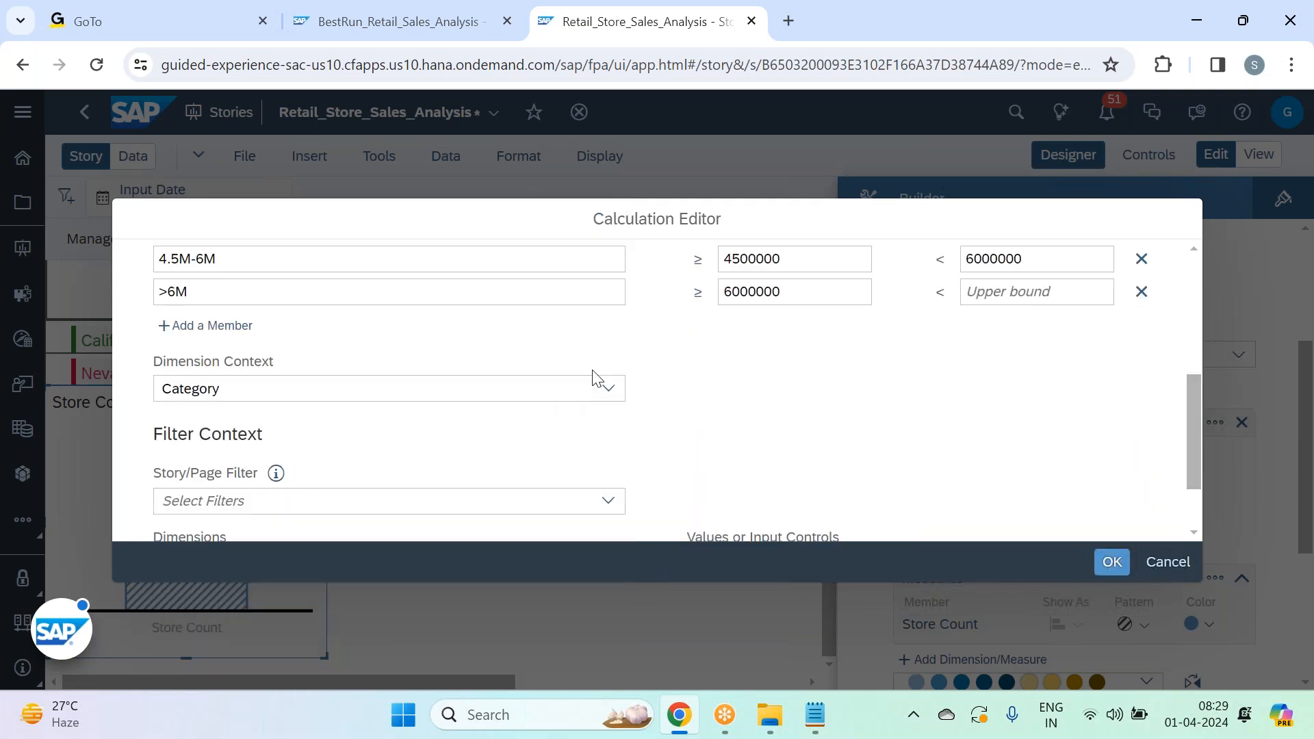
{"action": "left_click", "coordinate": [602, 390]}
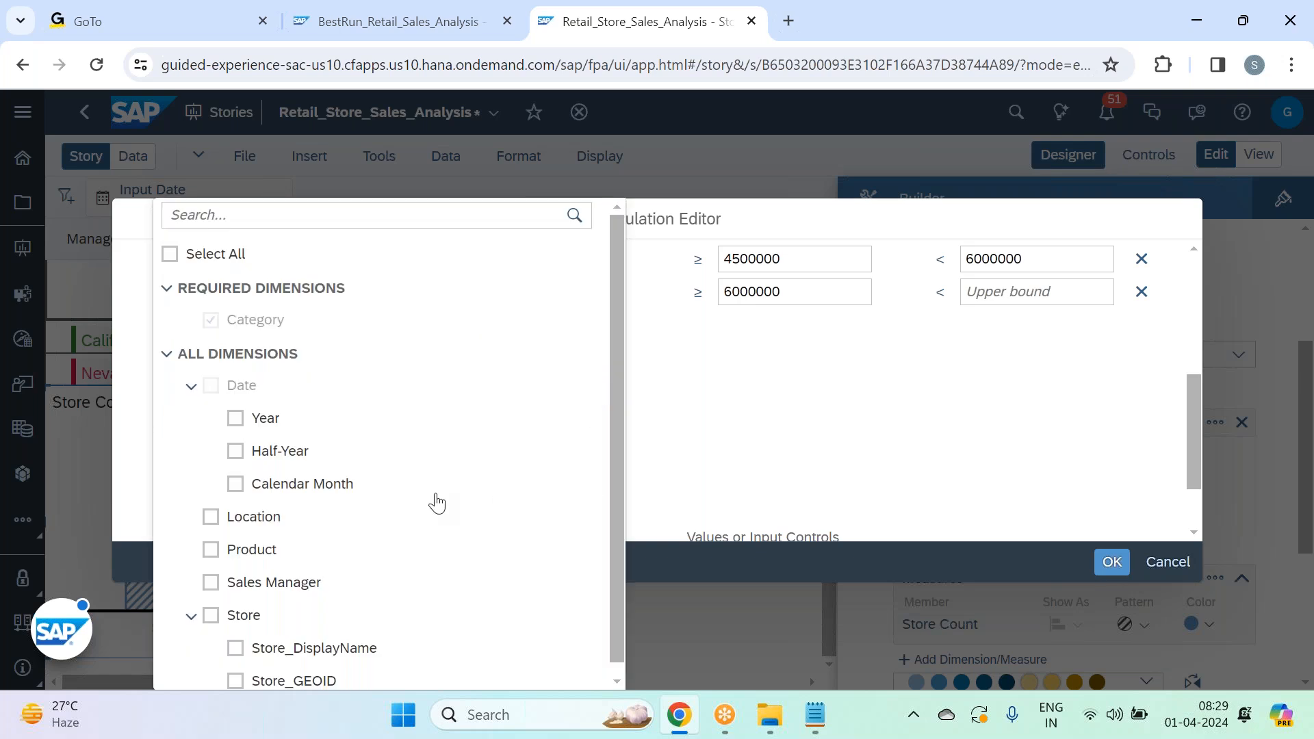
{"action": "scroll", "coordinate": [356, 507], "scroll_direction": "down", "scroll_amount": 1}
{"action": "left_click", "coordinate": [281, 511]}
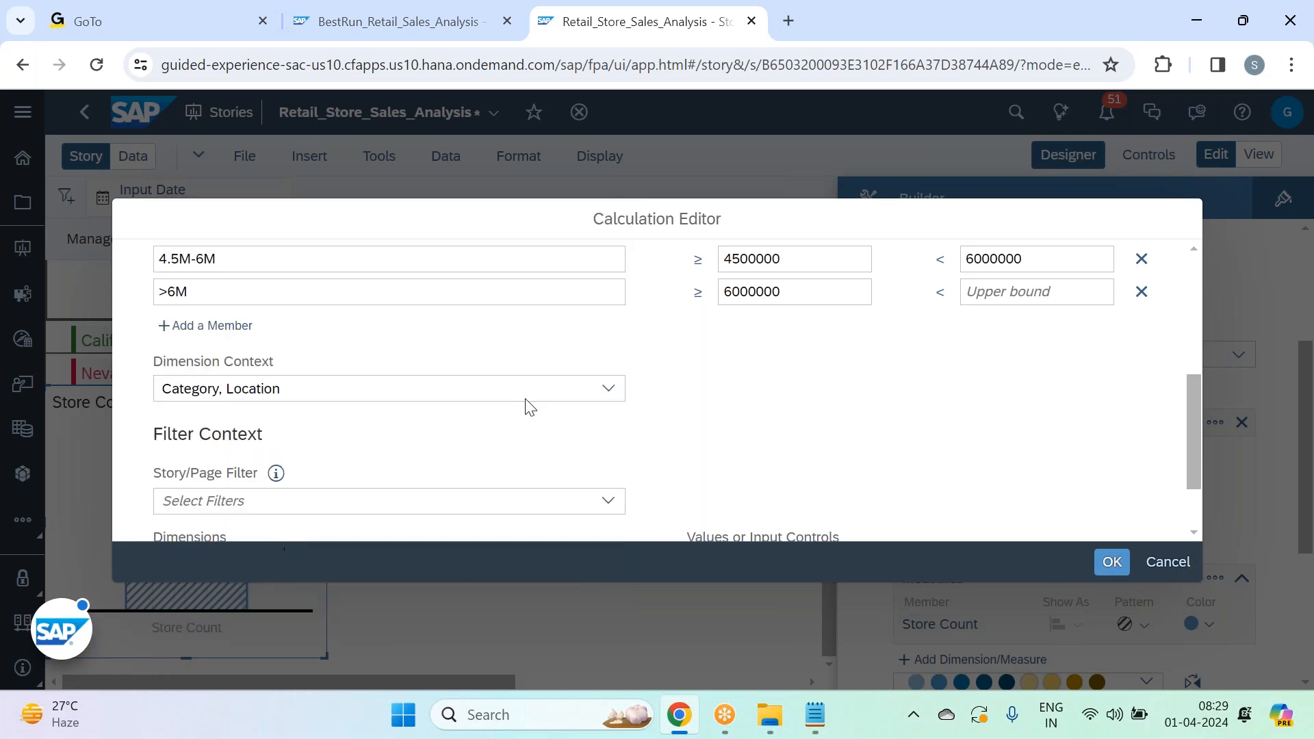
{"action": "left_click", "coordinate": [613, 396]}
{"action": "left_click", "coordinate": [232, 623]}
{"action": "left_click", "coordinate": [260, 524]}
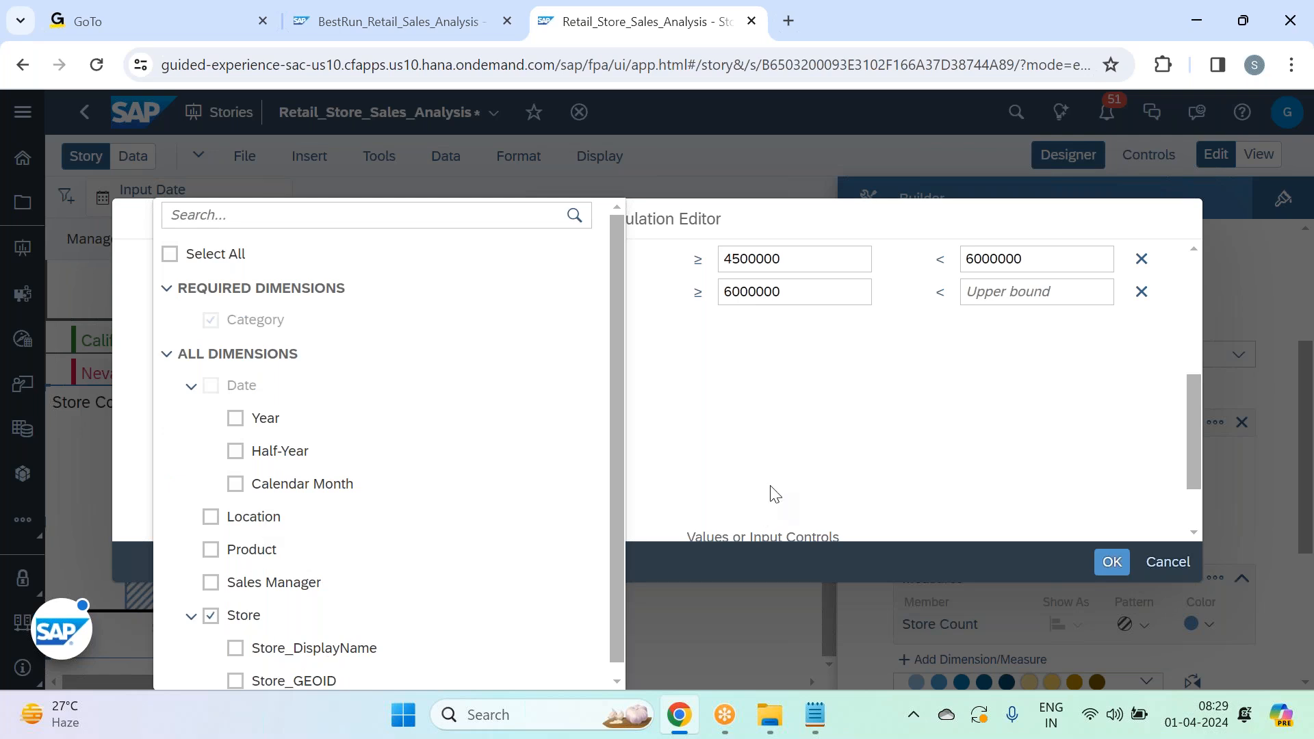
{"action": "left_click", "coordinate": [770, 457]}
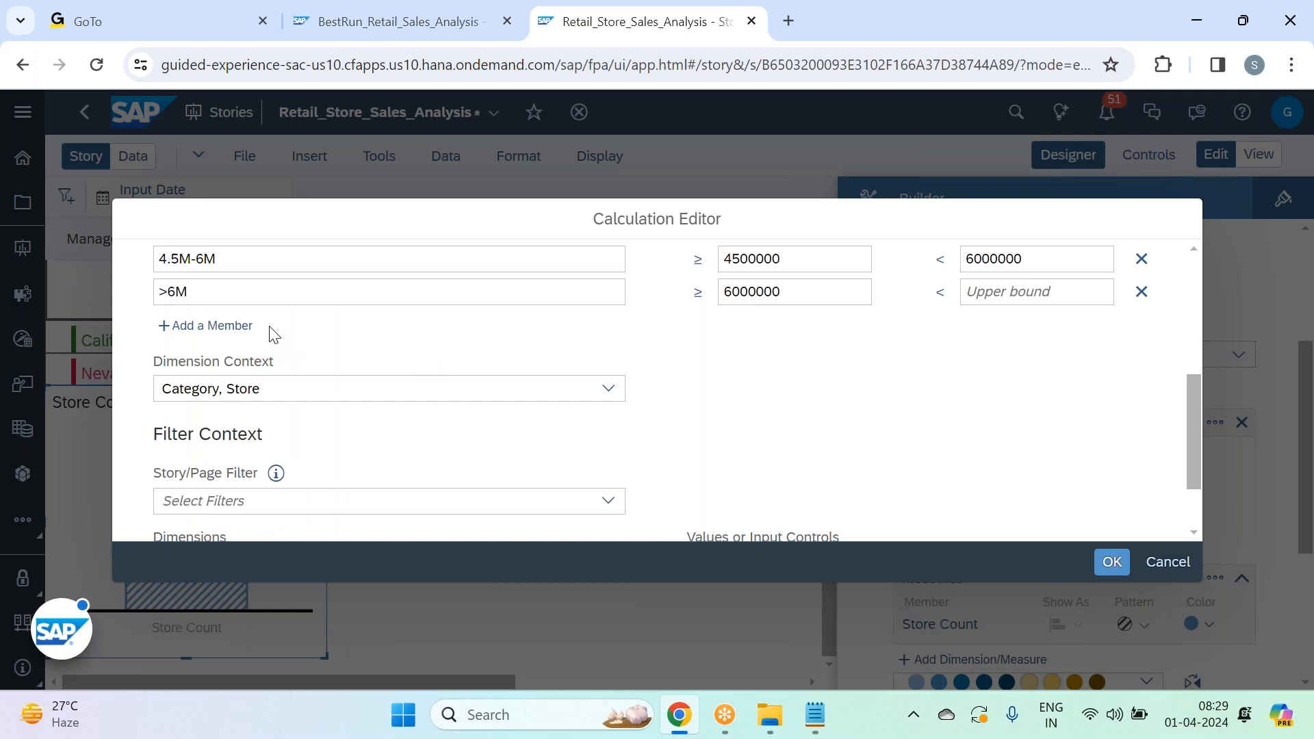
- Review the Sale Range members and filter context, and save the calculated dimension to the Store Count chart
{"action": "scroll", "coordinate": [849, 332], "scroll_direction": "up", "scroll_amount": 3}
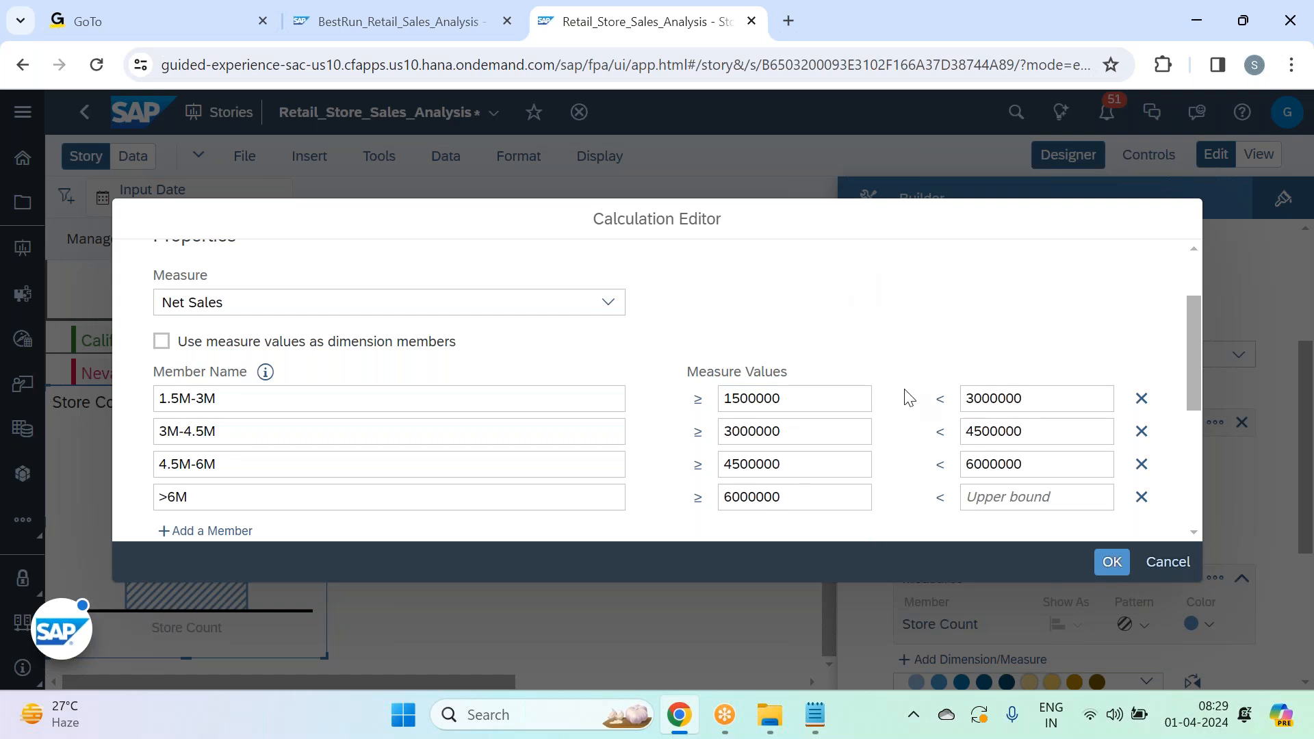
{"action": "scroll", "coordinate": [903, 397], "scroll_direction": "down", "scroll_amount": 2}
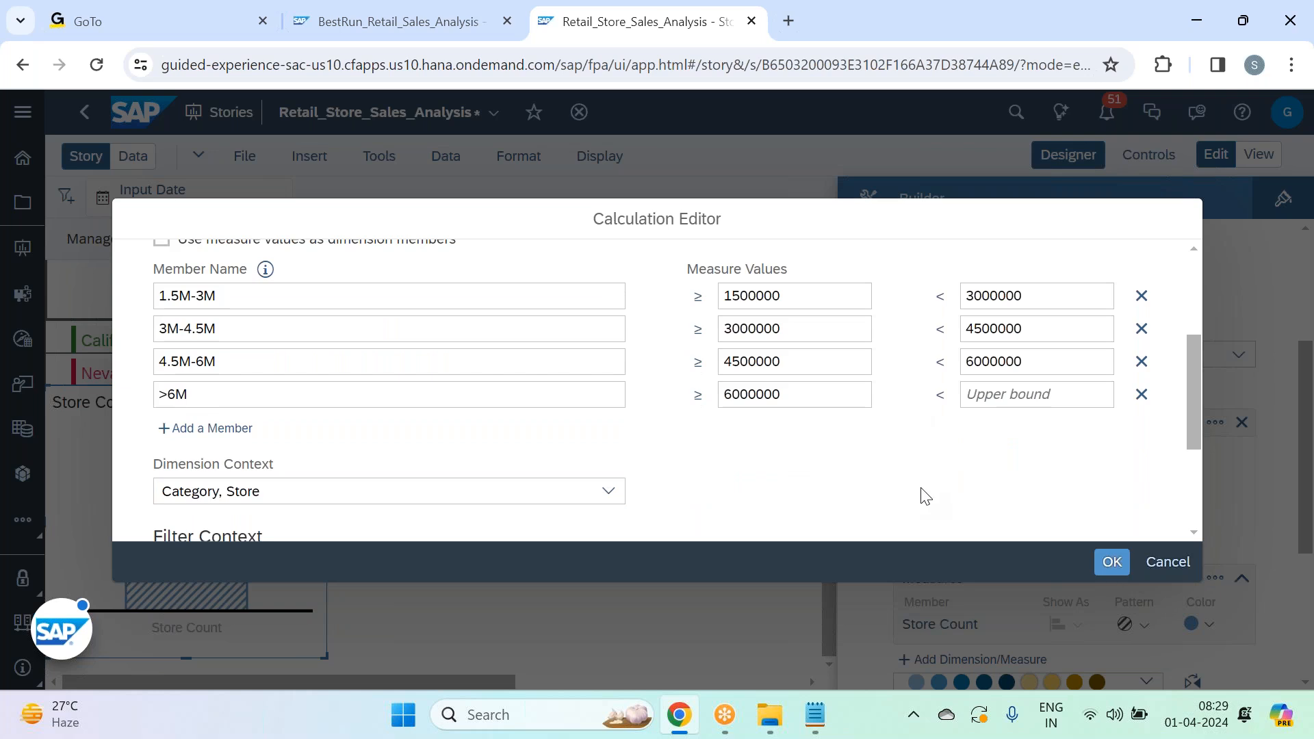
{"action": "scroll", "coordinate": [921, 494], "scroll_direction": "down", "scroll_amount": 3}
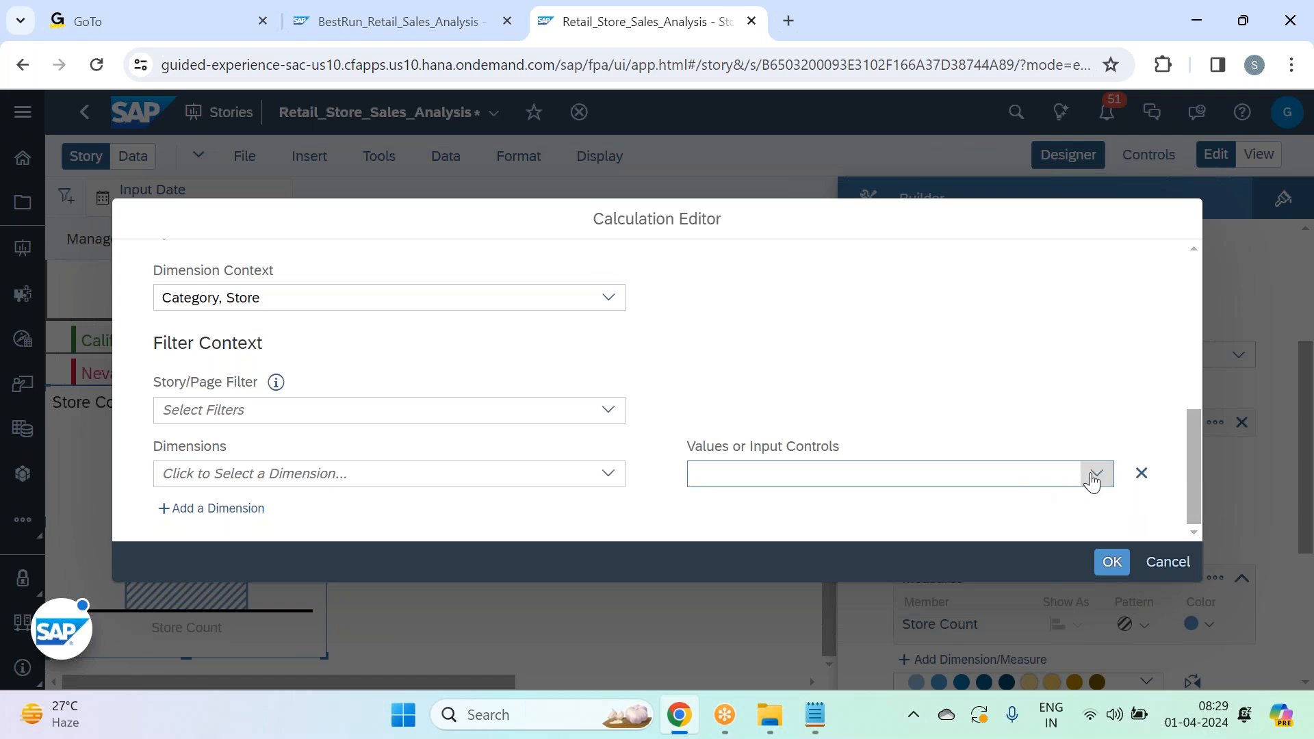
{"action": "left_click", "coordinate": [1114, 564]}
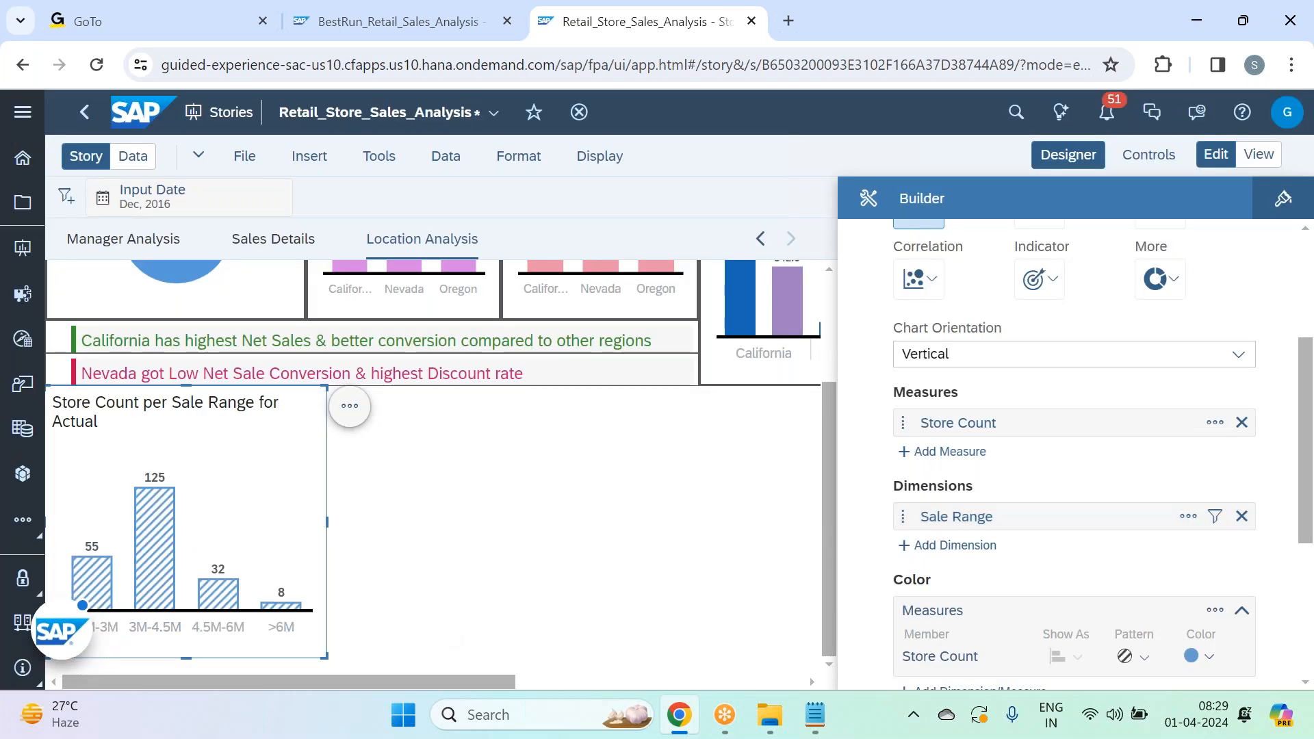
- Move the floating SAP badge clear of the new chart and examine the store count of its Sale Range bars
{"action": "left_click_drag", "start_coordinate": [62, 630], "coordinate": [657, 630]}
{"action": "mouse_move", "coordinate": [106, 593]}
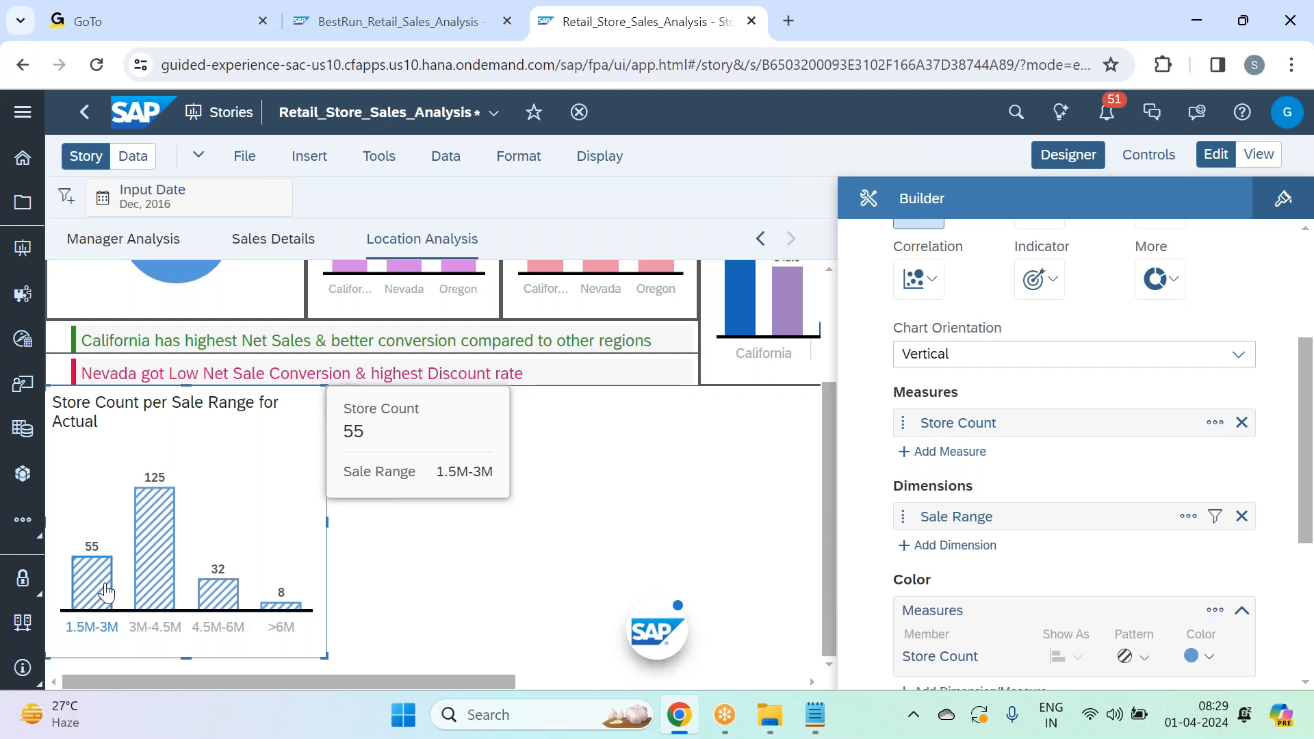
{"action": "mouse_move", "coordinate": [154, 567]}
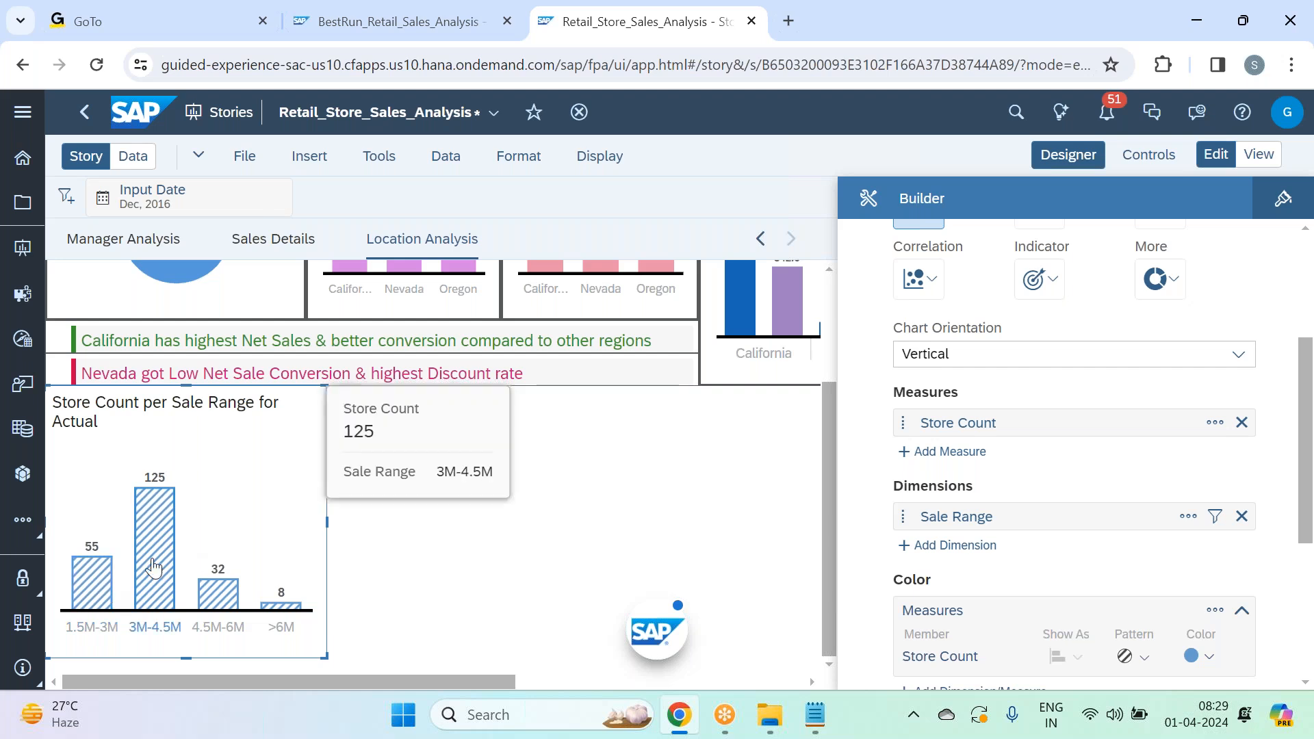
{"action": "mouse_move", "coordinate": [228, 603]}
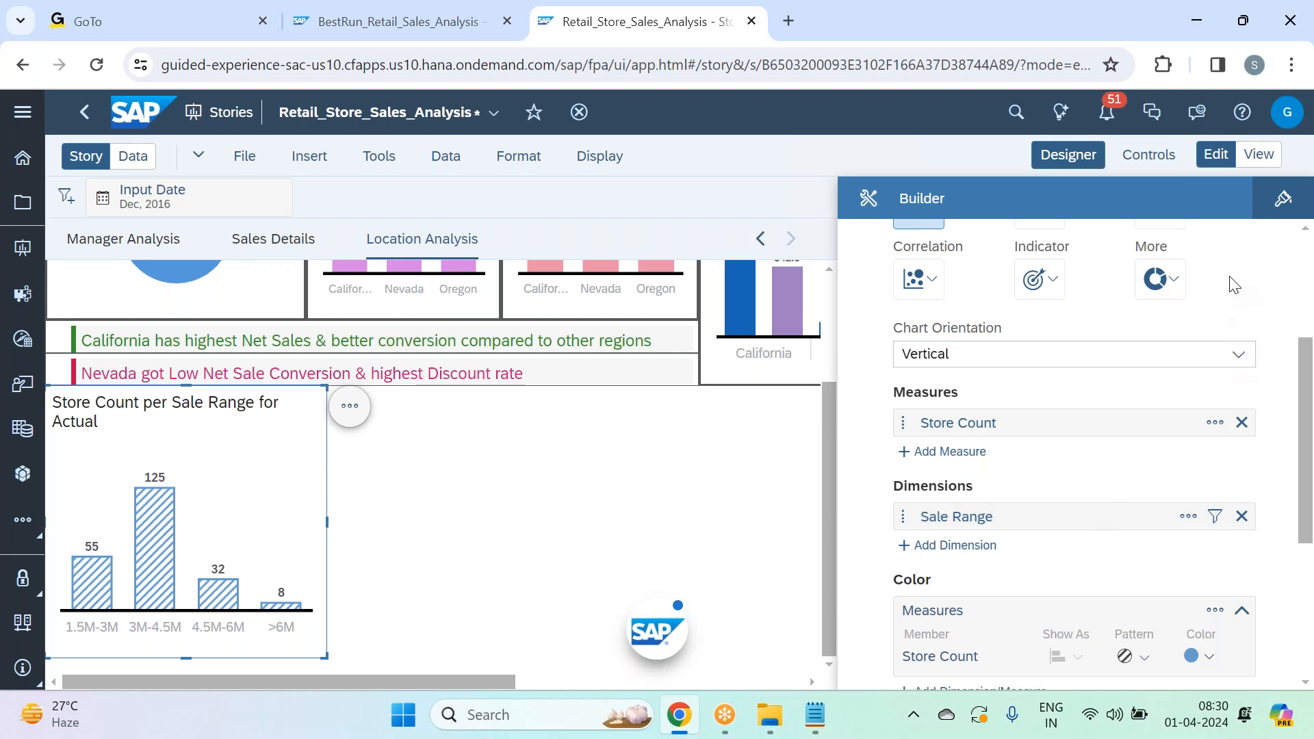
- Give the Store Count per Sale Range chart a border on all sides with a line width of 2
{"action": "left_click", "coordinate": [1284, 200]}
{"action": "left_click", "coordinate": [1256, 487]}
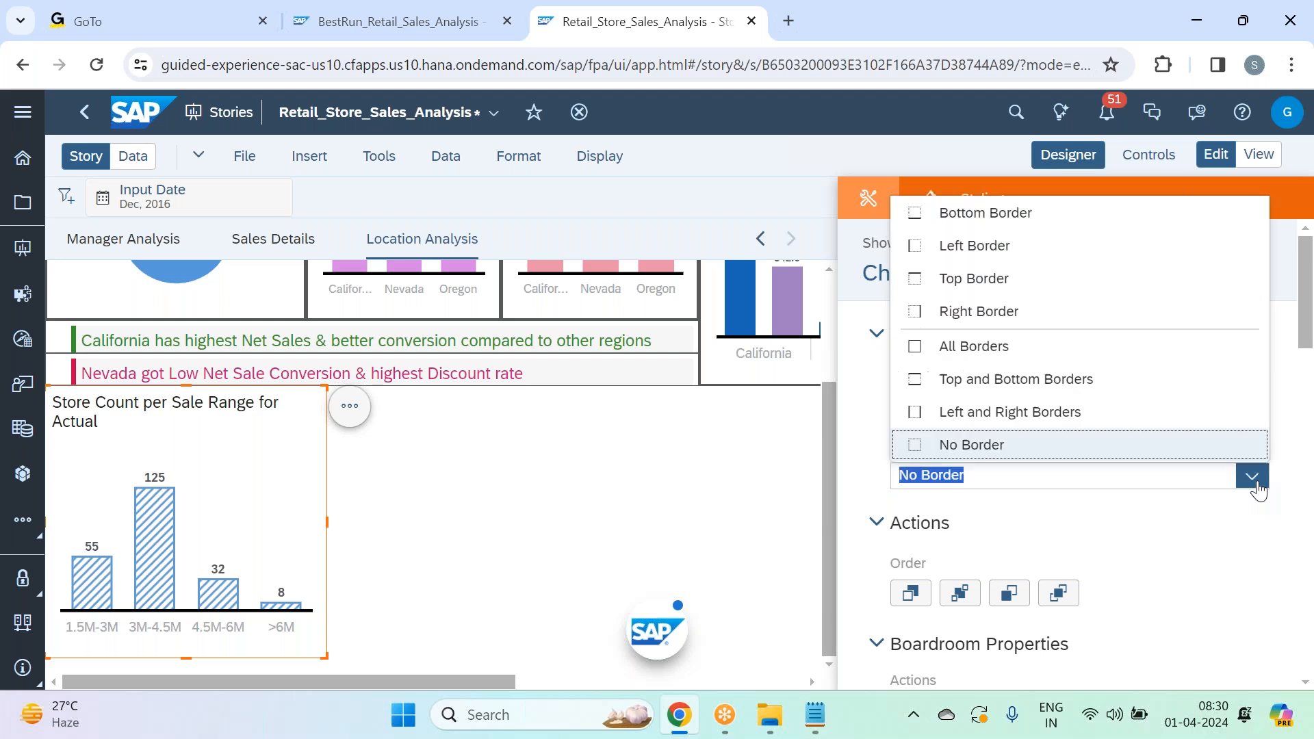
{"action": "left_click", "coordinate": [1012, 348]}
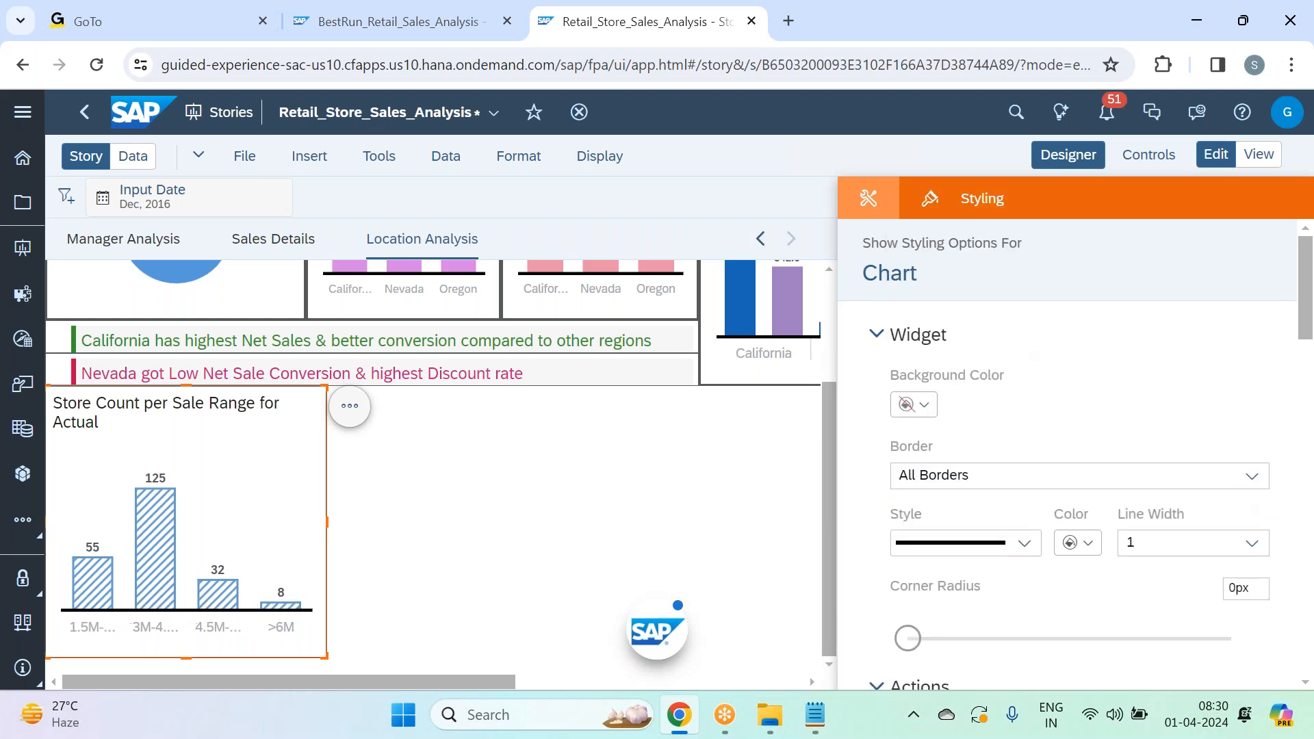
{"action": "left_click", "coordinate": [1252, 543]}
{"action": "left_click", "coordinate": [1140, 316]}
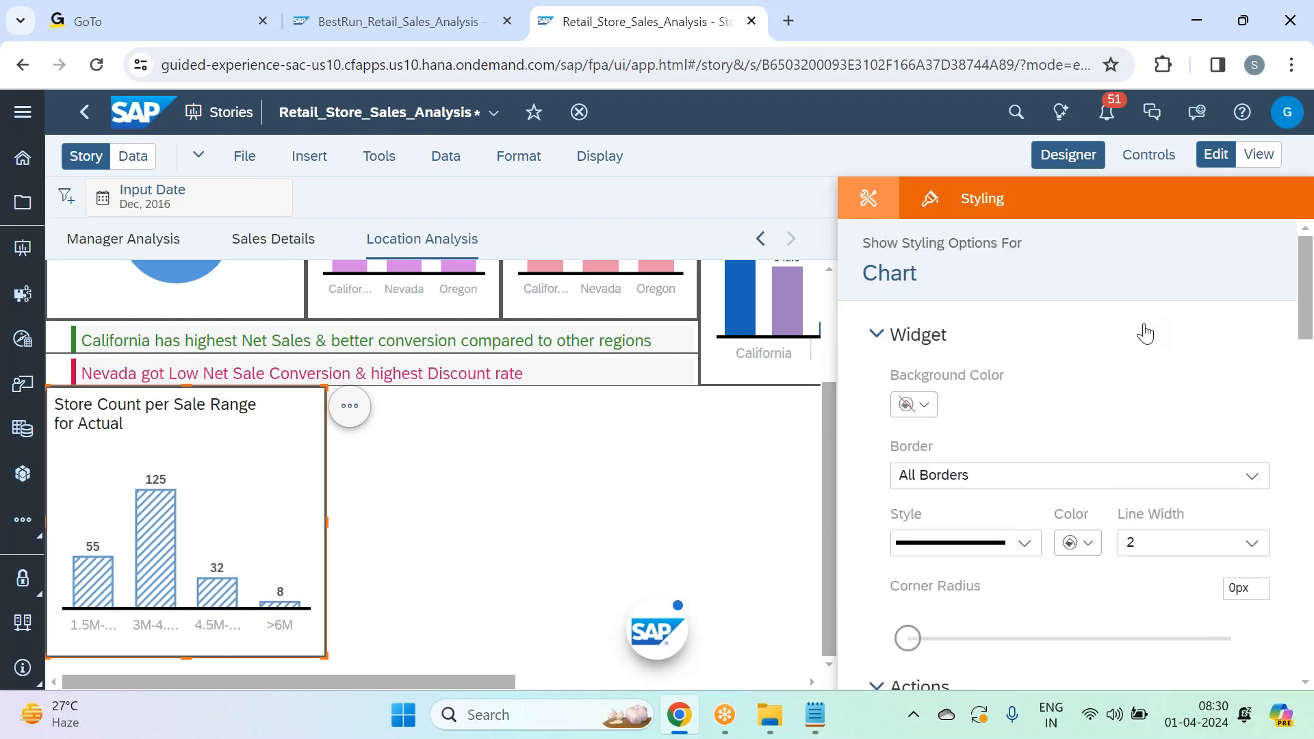
{"action": "scroll", "coordinate": [1145, 333], "scroll_direction": "down", "scroll_amount": 2}
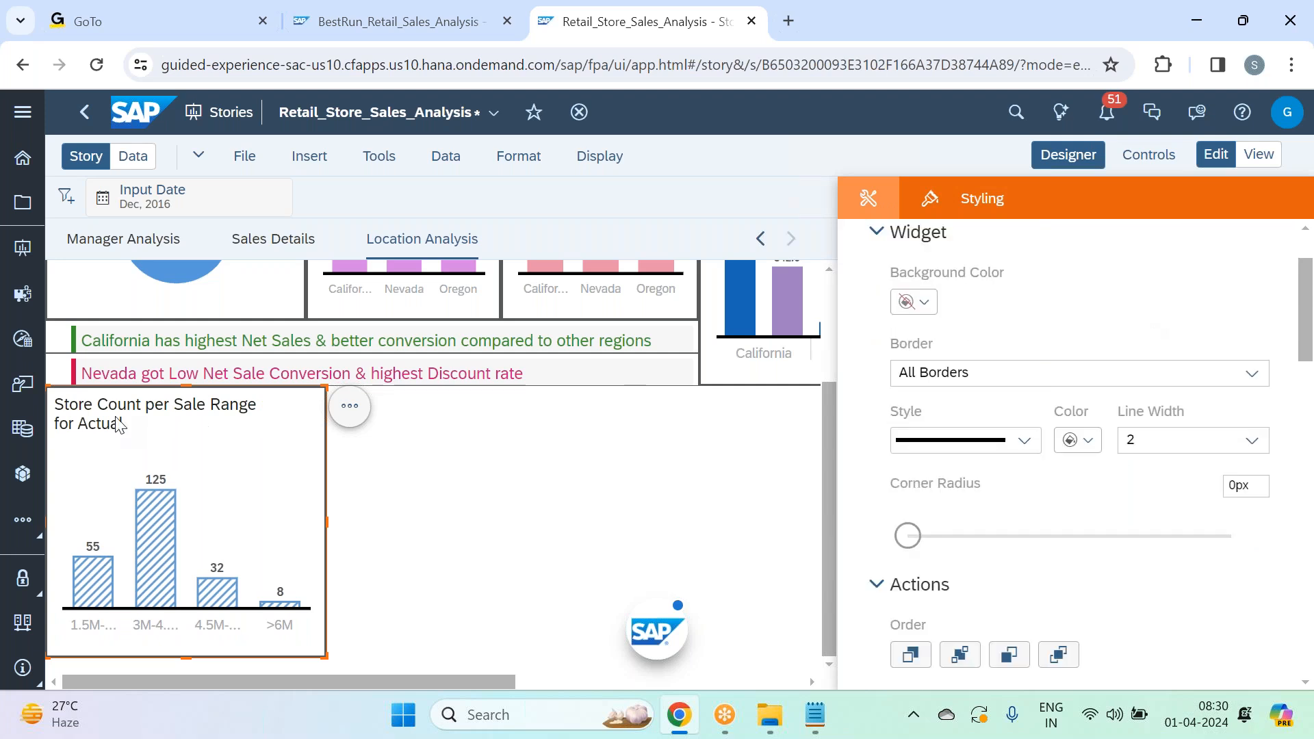
- Shorten the chart's title to "Store Count per Sale Range" by removing "for Actual"
{"action": "double_click", "coordinate": [154, 425]}
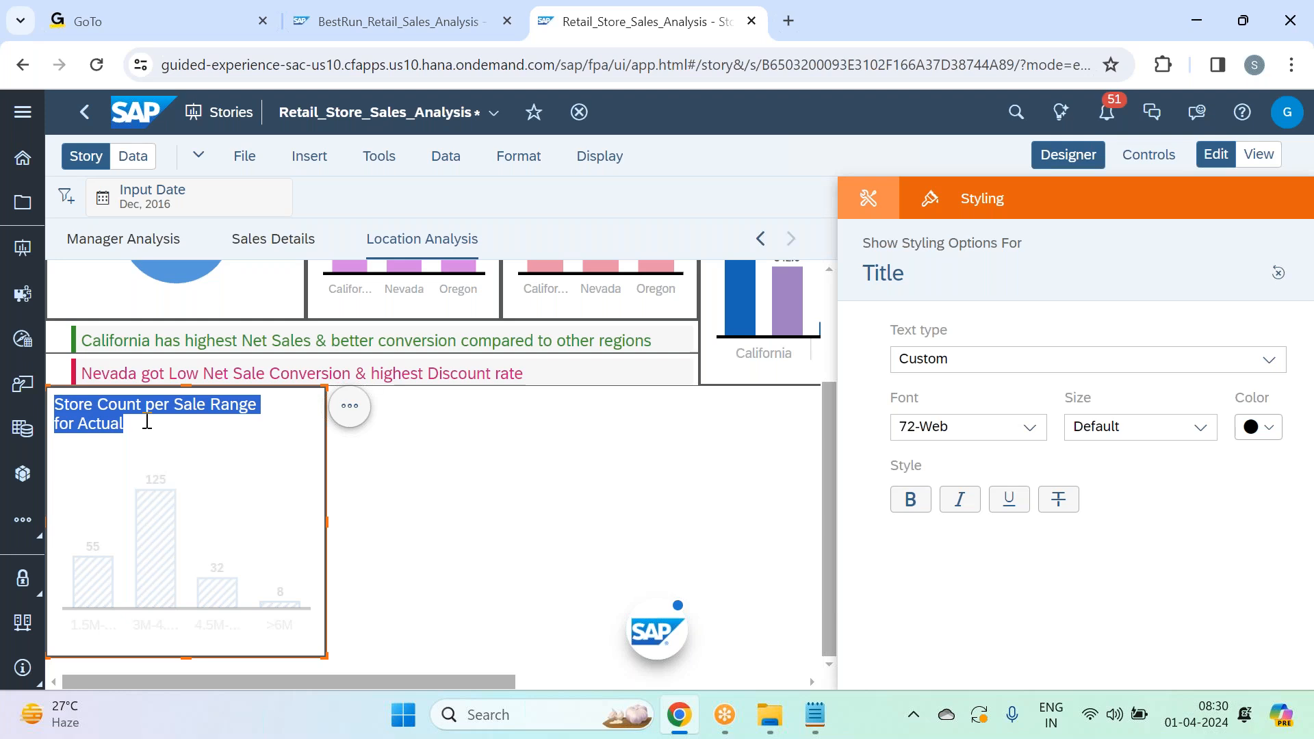
{"action": "left_click", "coordinate": [144, 421]}
{"action": "key", "text": "BackSpace"}
{"action": "key", "text": "BackSpace"}
{"action": "key", "text": "BackSpace"}
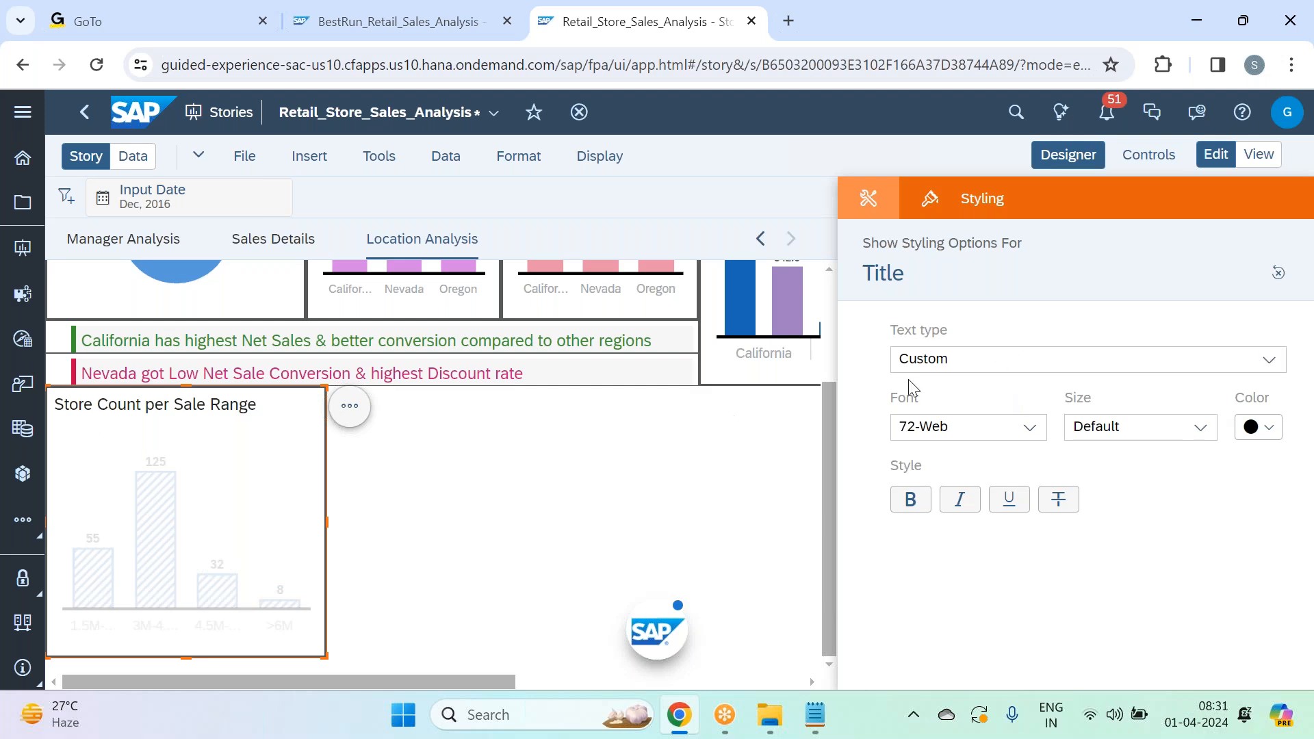
- Close the design pane and narrow the Store Count per Sale Range chart to line up with the pie chart above it
{"action": "left_click", "coordinate": [1066, 156]}
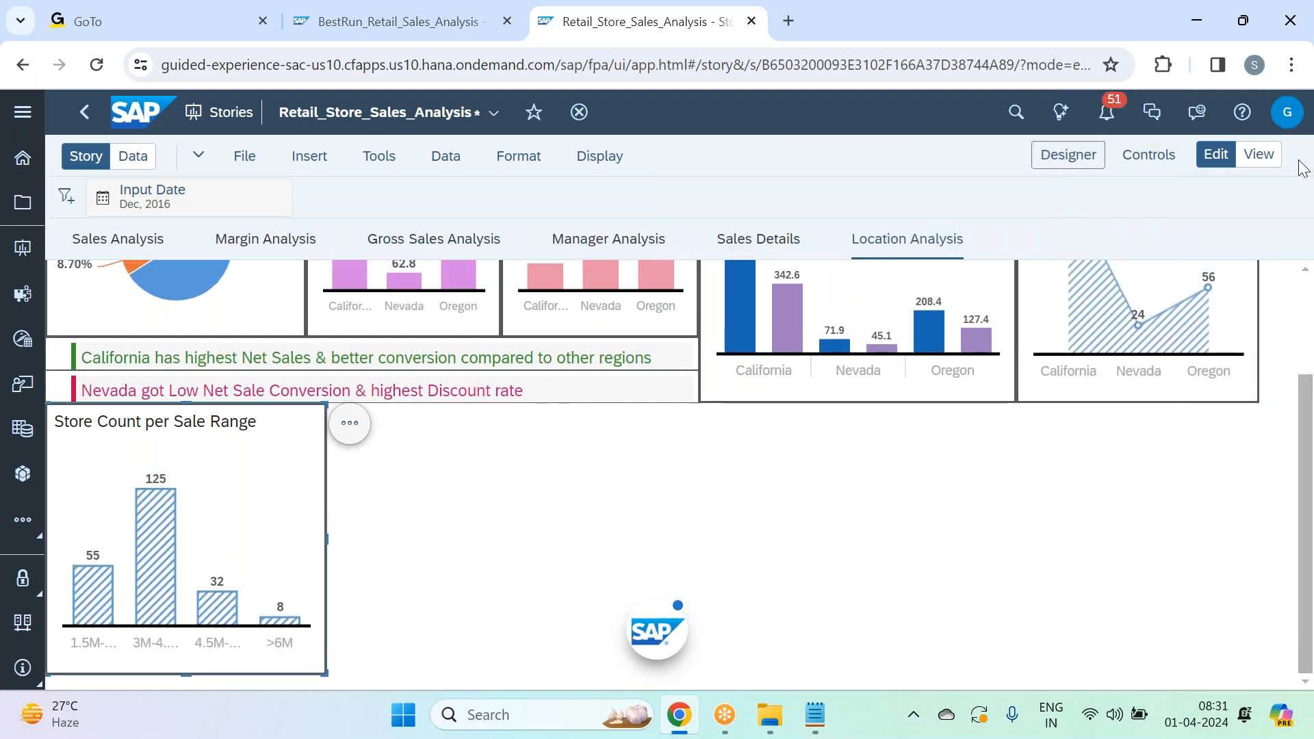
{"action": "left_click", "coordinate": [1068, 155]}
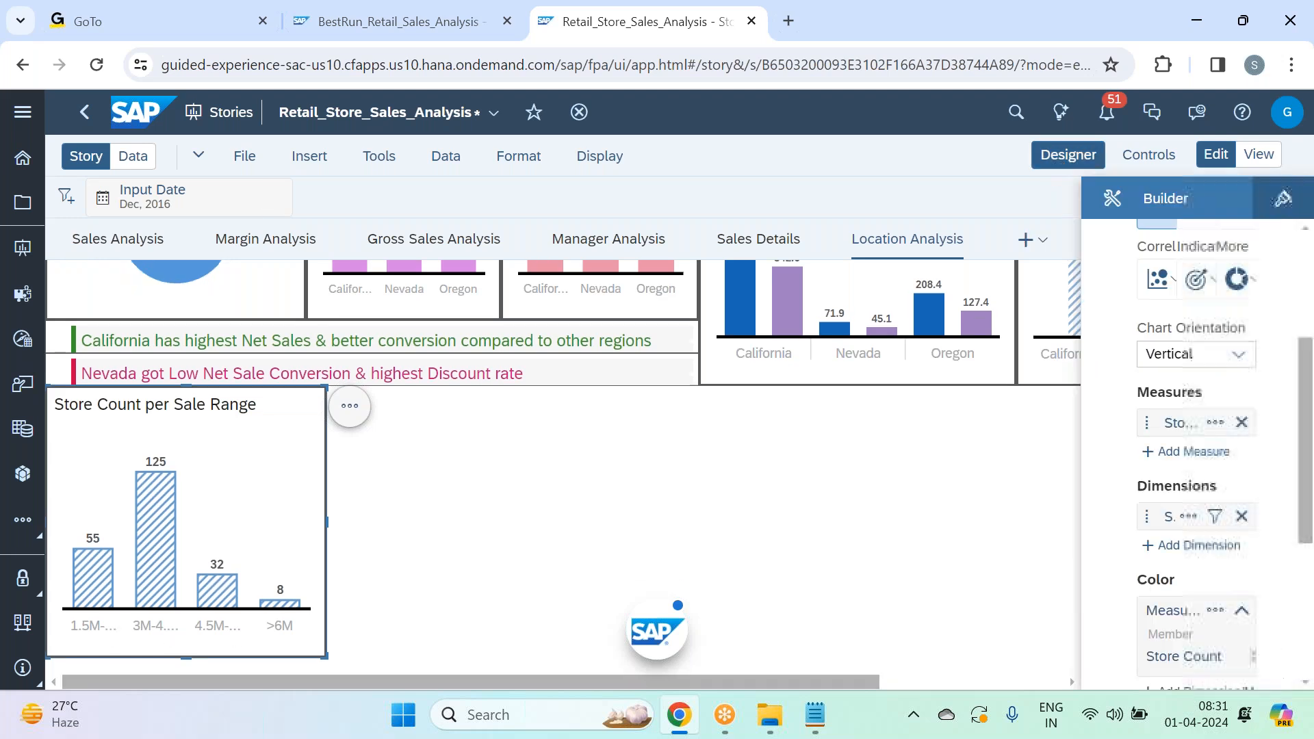
{"action": "left_click", "coordinate": [1069, 156]}
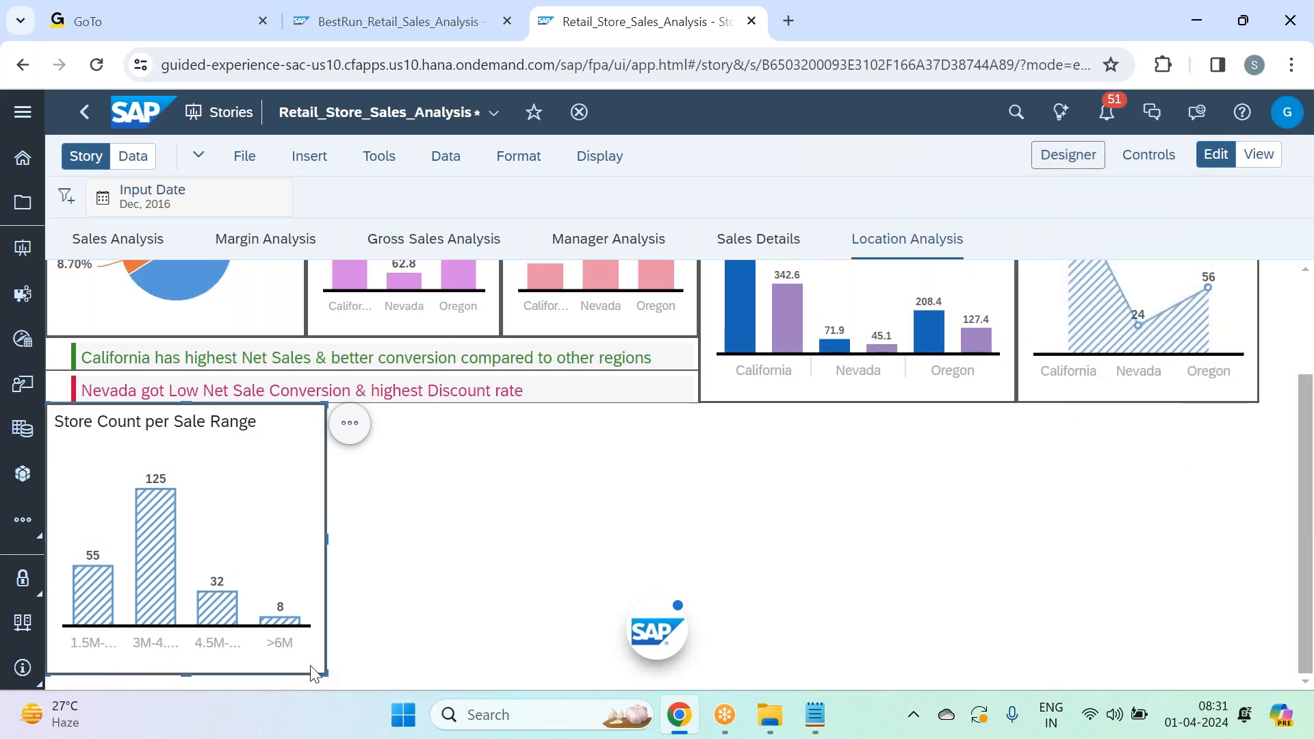
{"action": "left_click_drag", "start_coordinate": [324, 671], "coordinate": [305, 664]}
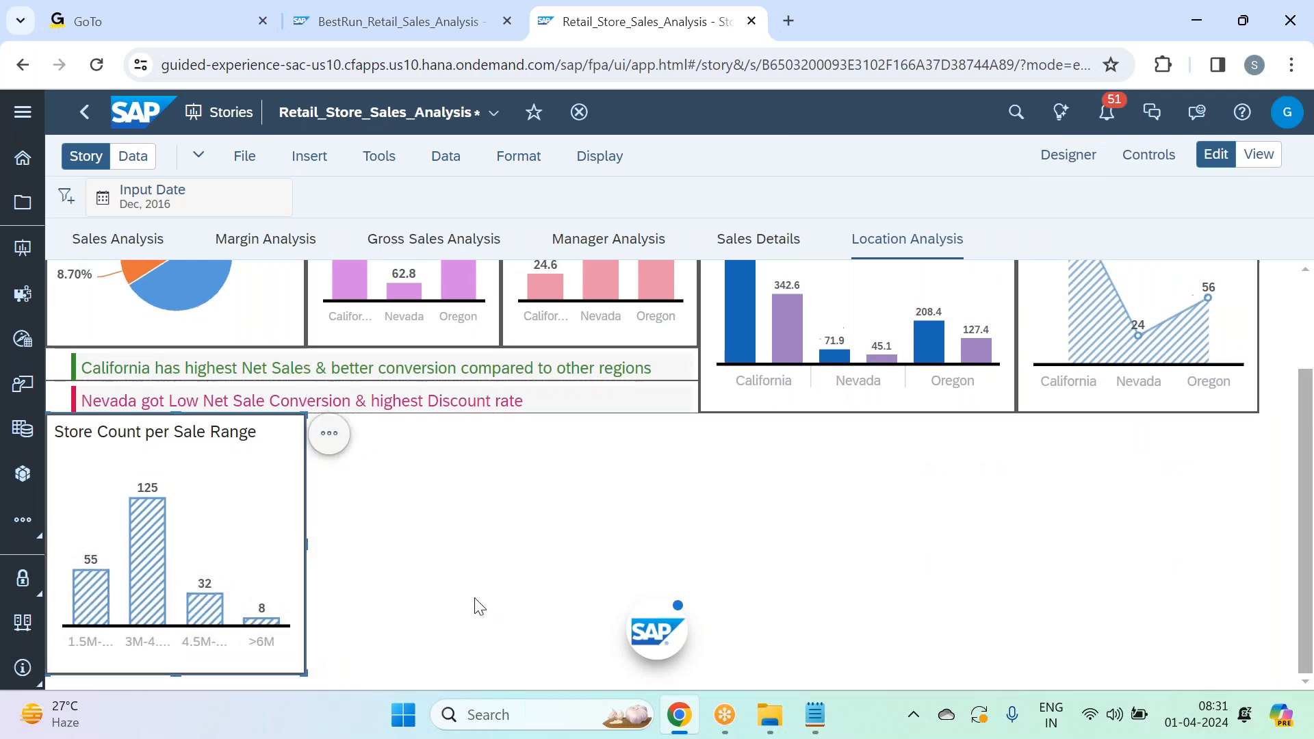
{"action": "left_click", "coordinate": [479, 605]}
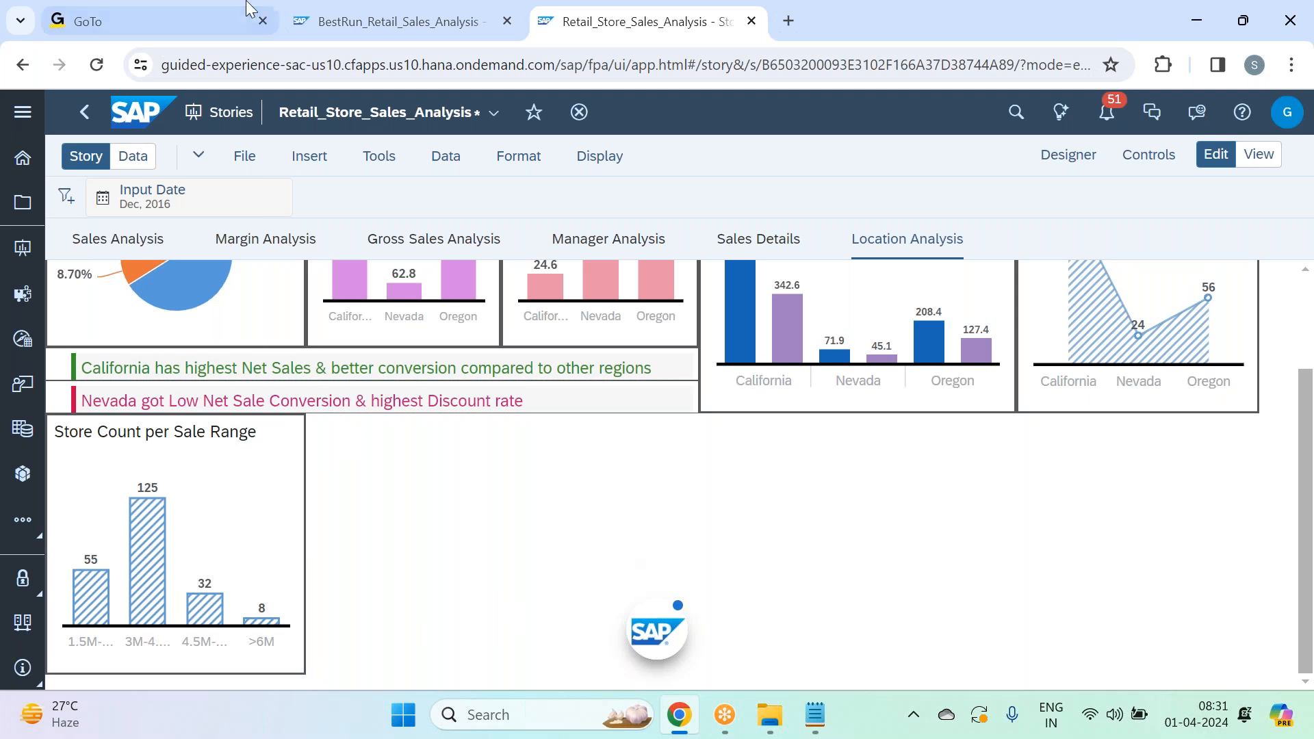
- Save the Retail_Store_Sales_Analysis story
{"action": "left_click", "coordinate": [244, 156]}
{"action": "mouse_move", "coordinate": [301, 221]}
{"action": "left_click", "coordinate": [444, 218]}
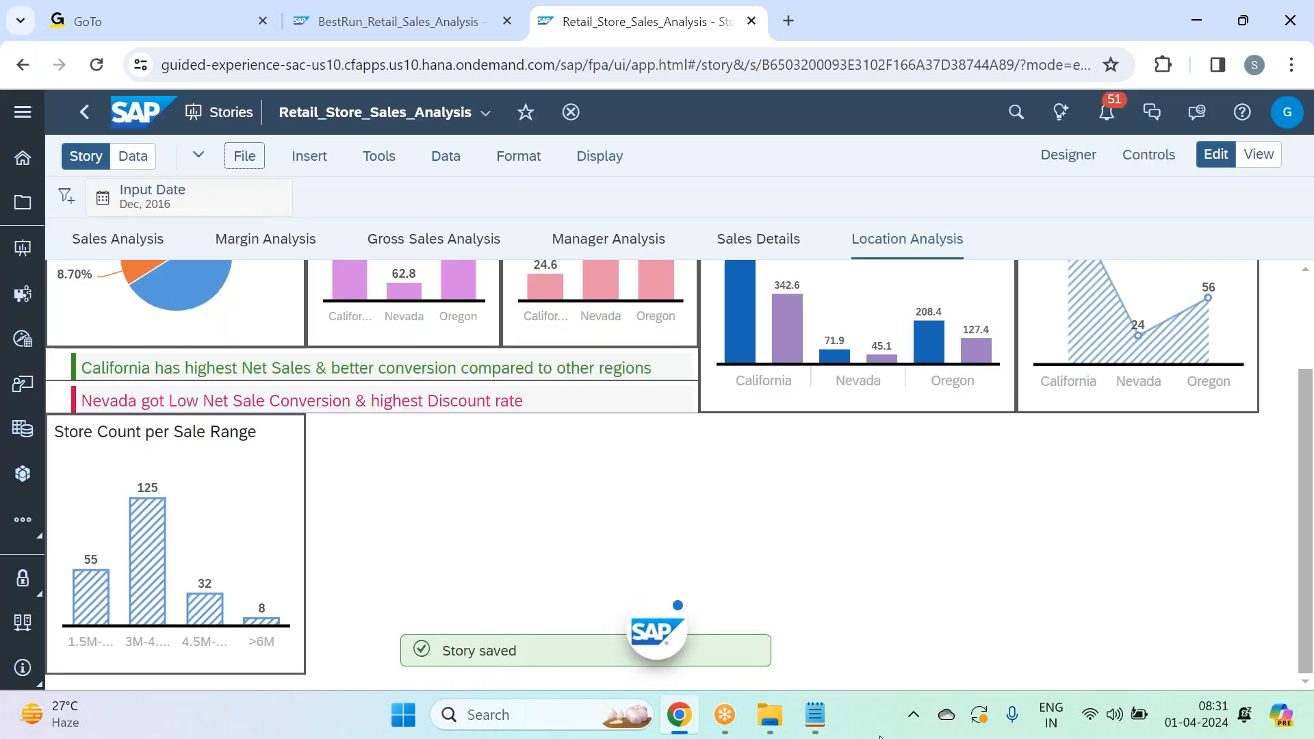
- Switch to Notepad and add the line "Measure Dimension" below Aggregations in the Session 7 list
{"action": "left_click", "coordinate": [815, 715]}
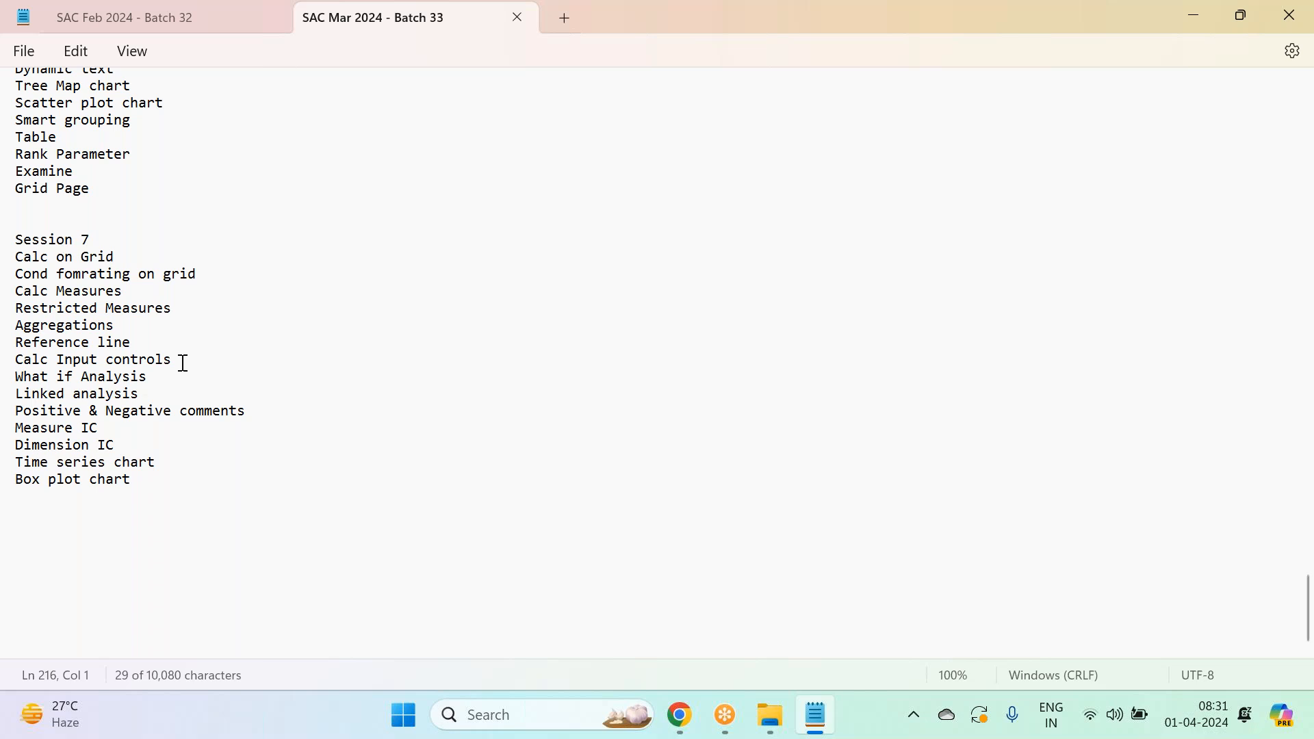
{"action": "left_click", "coordinate": [183, 356]}
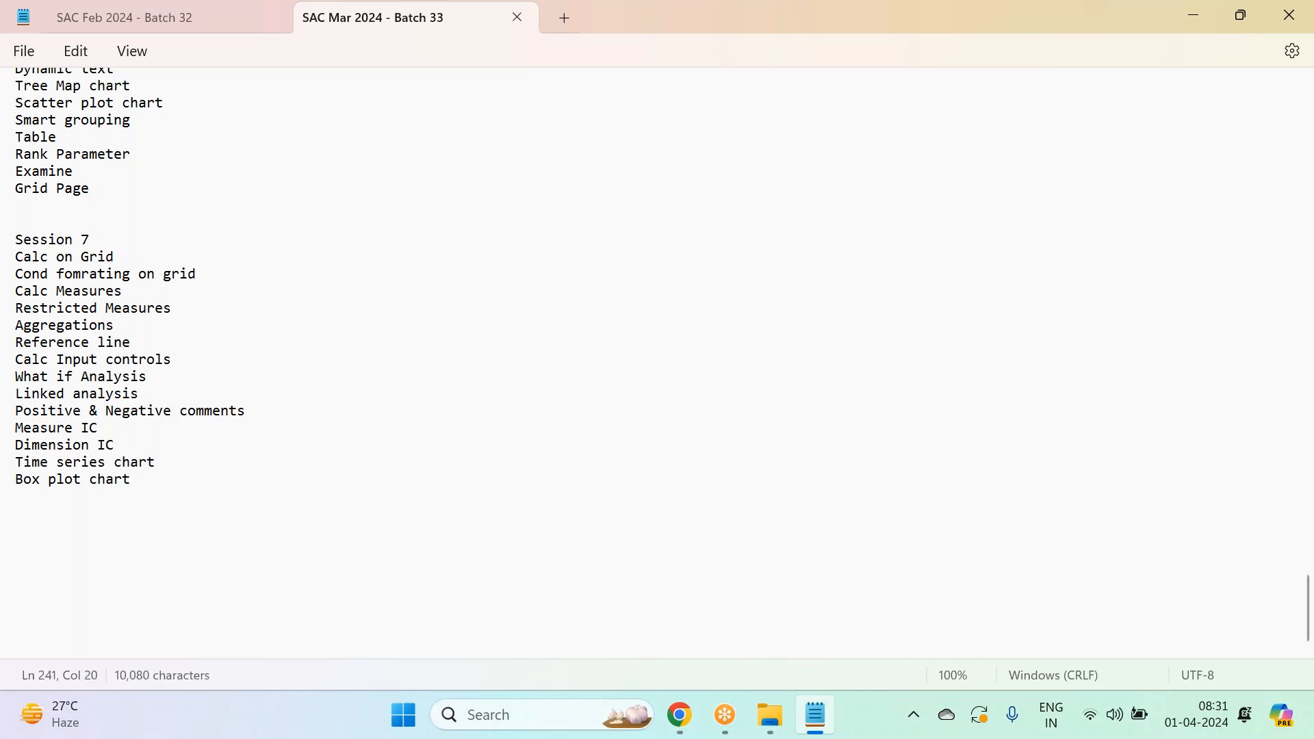
{"action": "left_click", "coordinate": [151, 327]}
{"action": "key", "text": "Return"}
{"action": "type", "text": "Mea"}
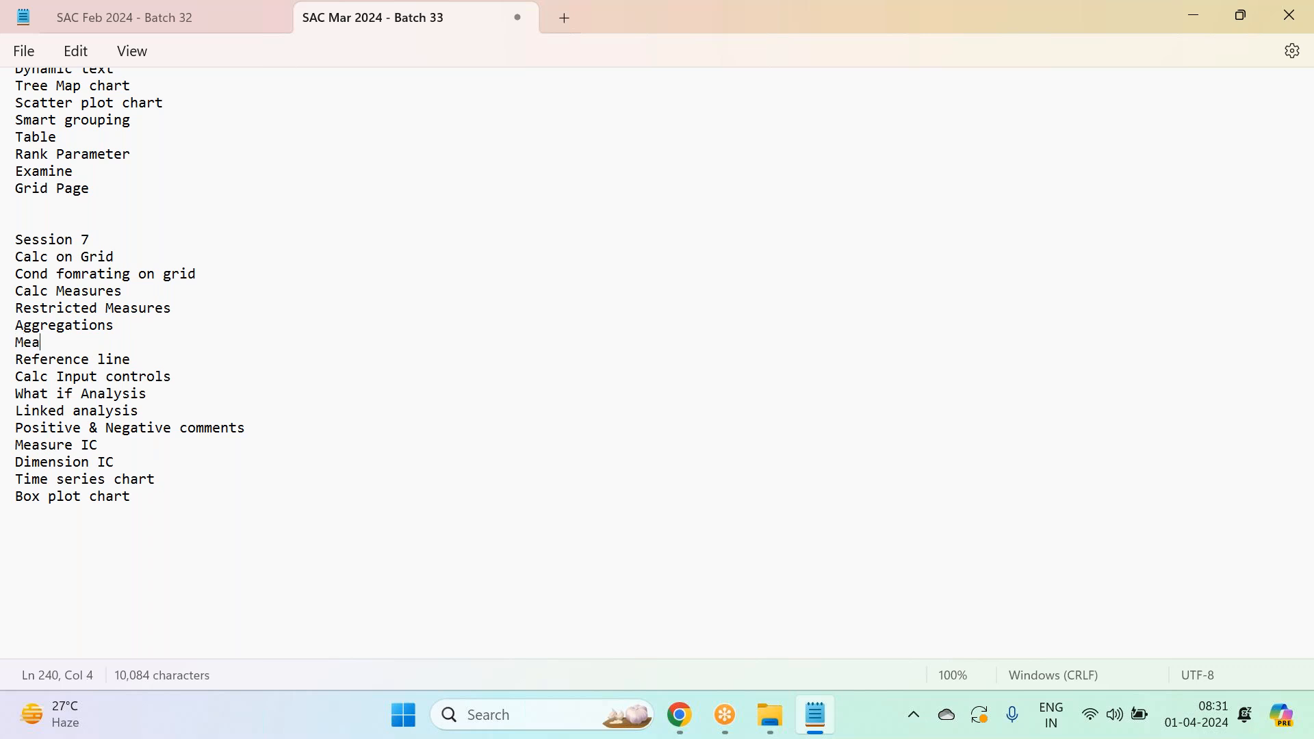
{"action": "type", "text": "sure Dimension"}
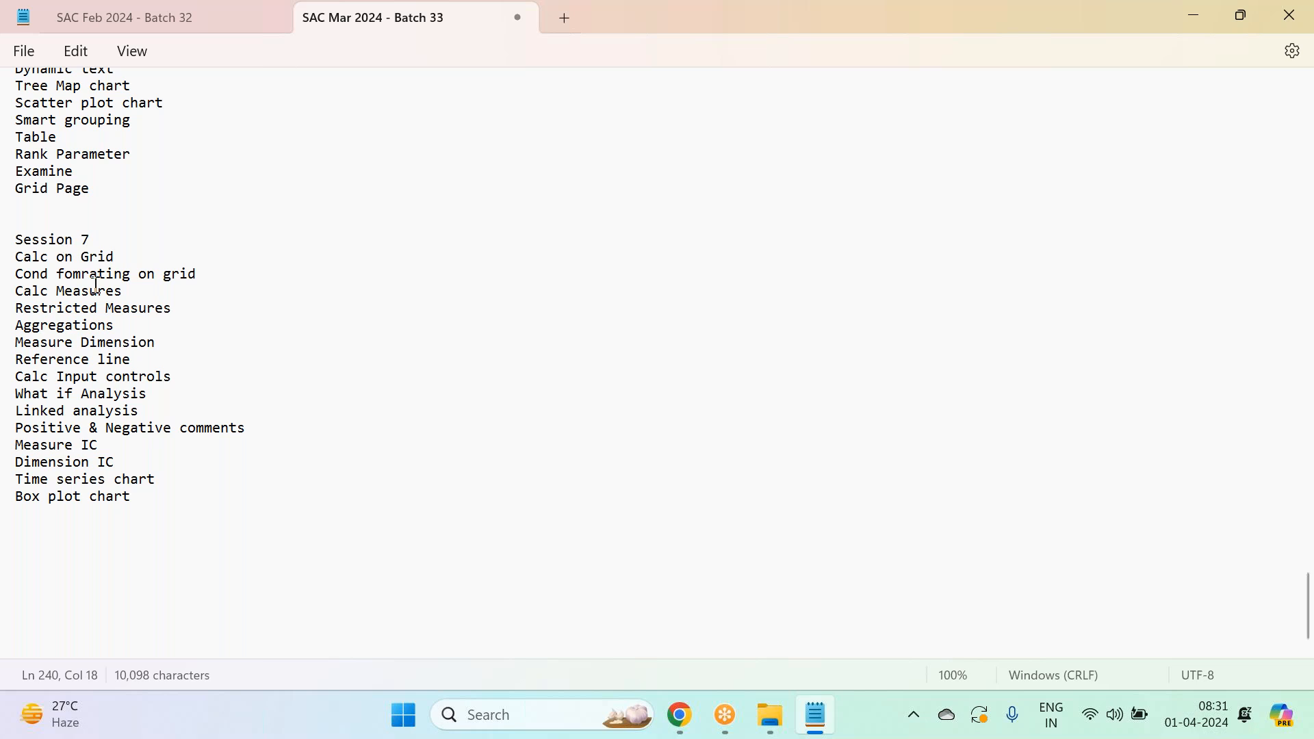
- Switch back to the SAP story, insert a chart beside Store Count per Sale Range, shrink it to matching height, and move the SAP badge clear
{"action": "key", "text": "alt+Tab"}
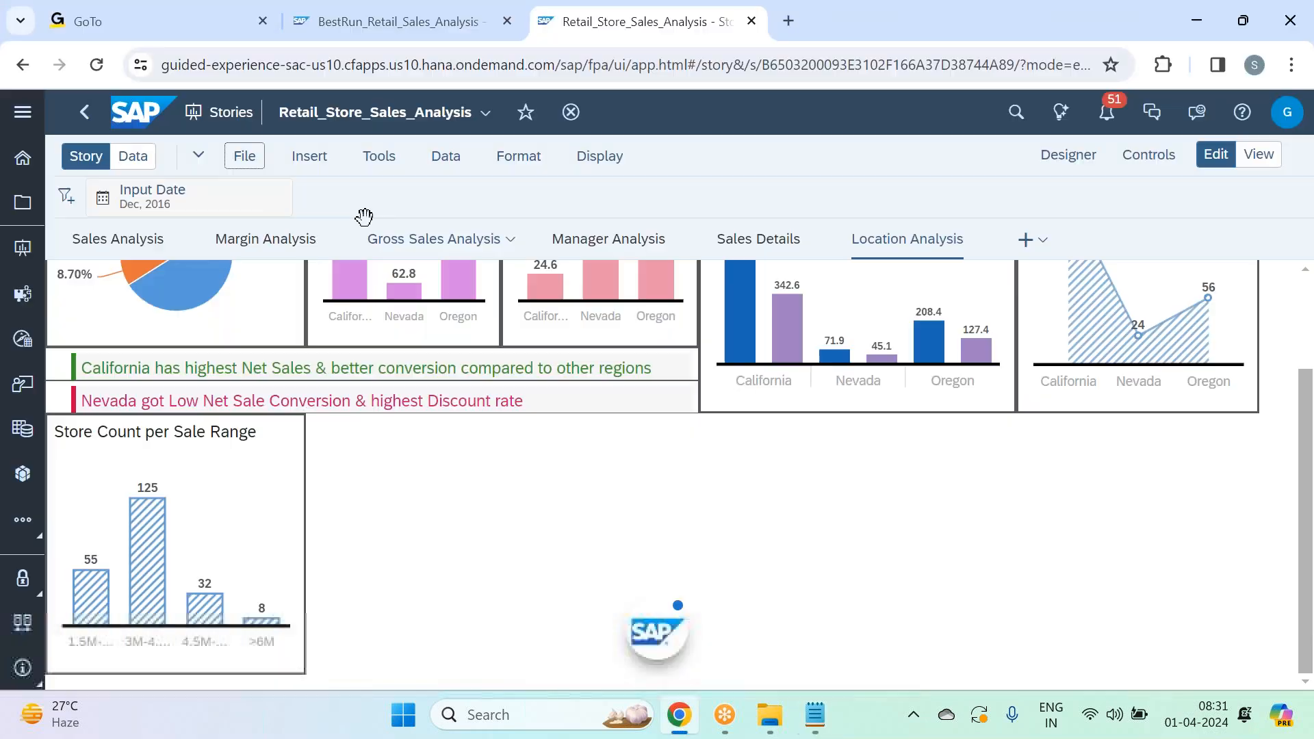
{"action": "left_click", "coordinate": [320, 161]}
{"action": "left_click", "coordinate": [411, 183]}
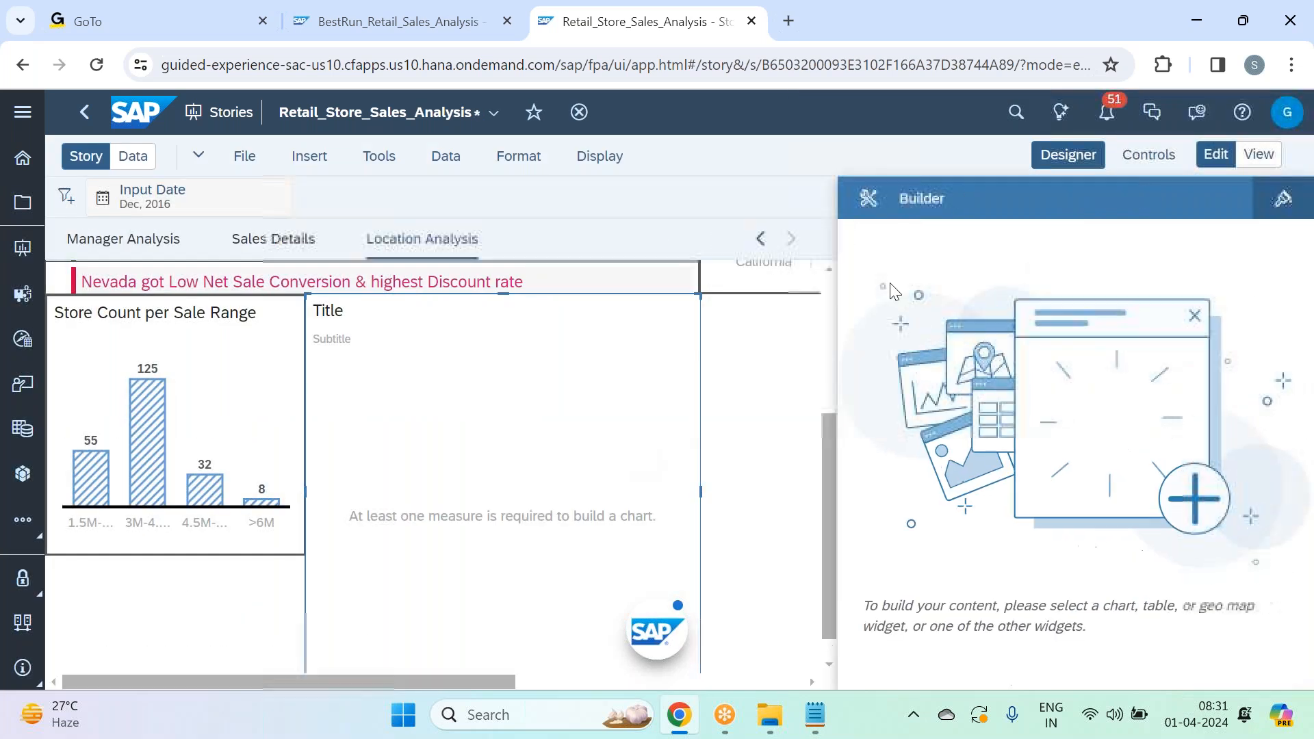
{"action": "left_click", "coordinate": [1069, 156]}
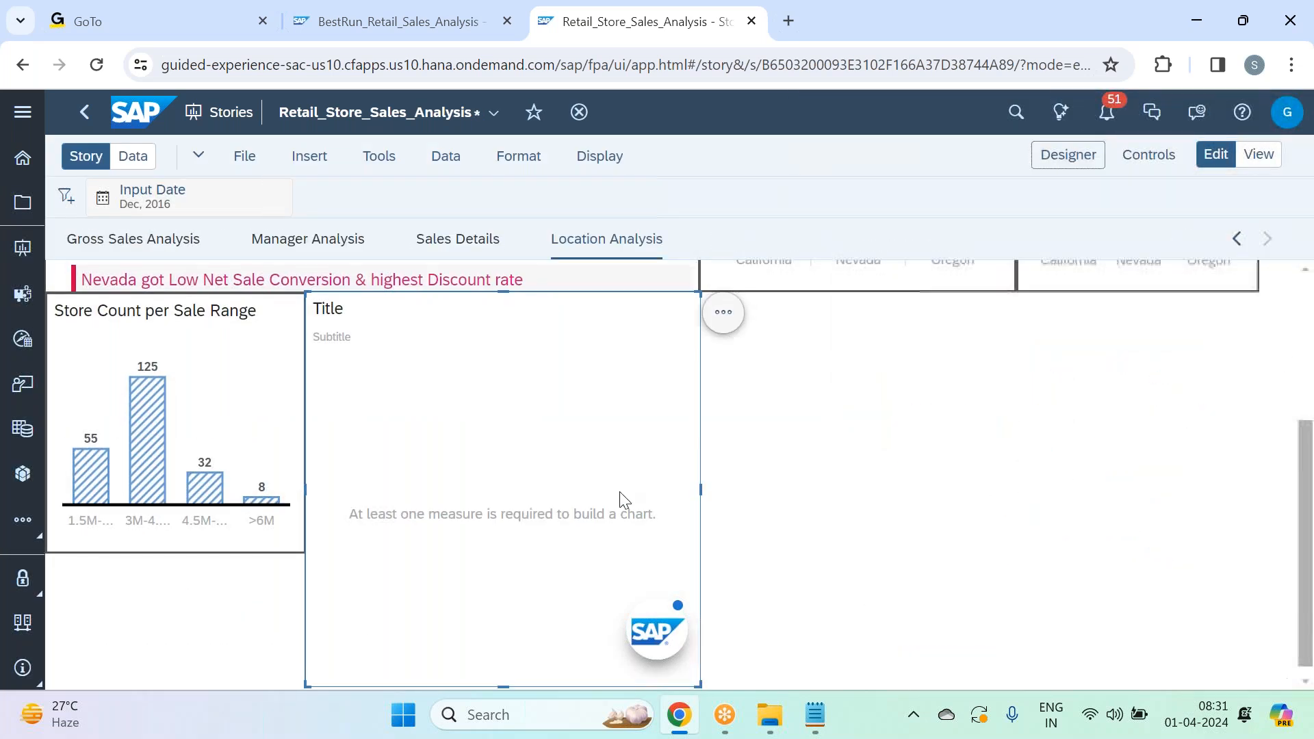
{"action": "scroll", "coordinate": [622, 497], "scroll_direction": "down", "scroll_amount": 1}
{"action": "left_click_drag", "start_coordinate": [698, 672], "coordinate": [667, 552]}
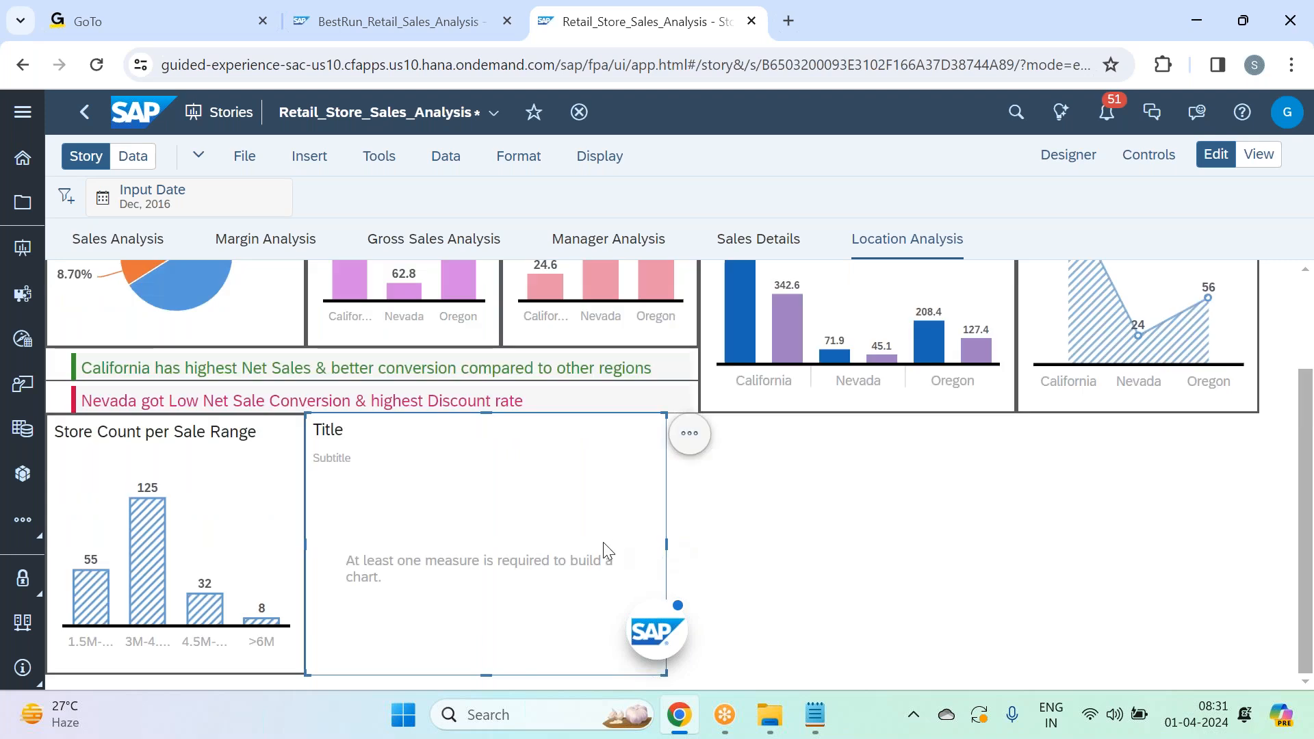
{"action": "left_click_drag", "start_coordinate": [662, 671], "coordinate": [1258, 637]}
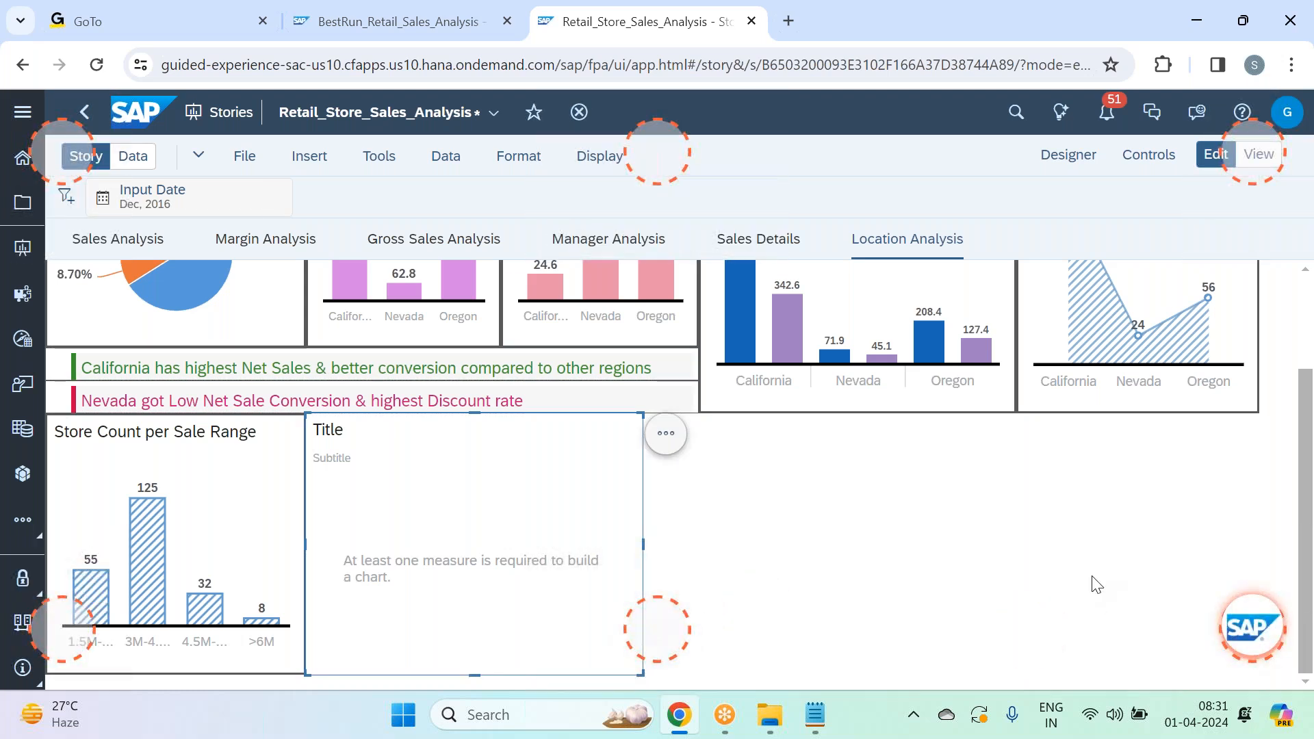
- Set the new chart's type to Bar/Column and its orientation to Vertical
{"action": "left_click", "coordinate": [1060, 157]}
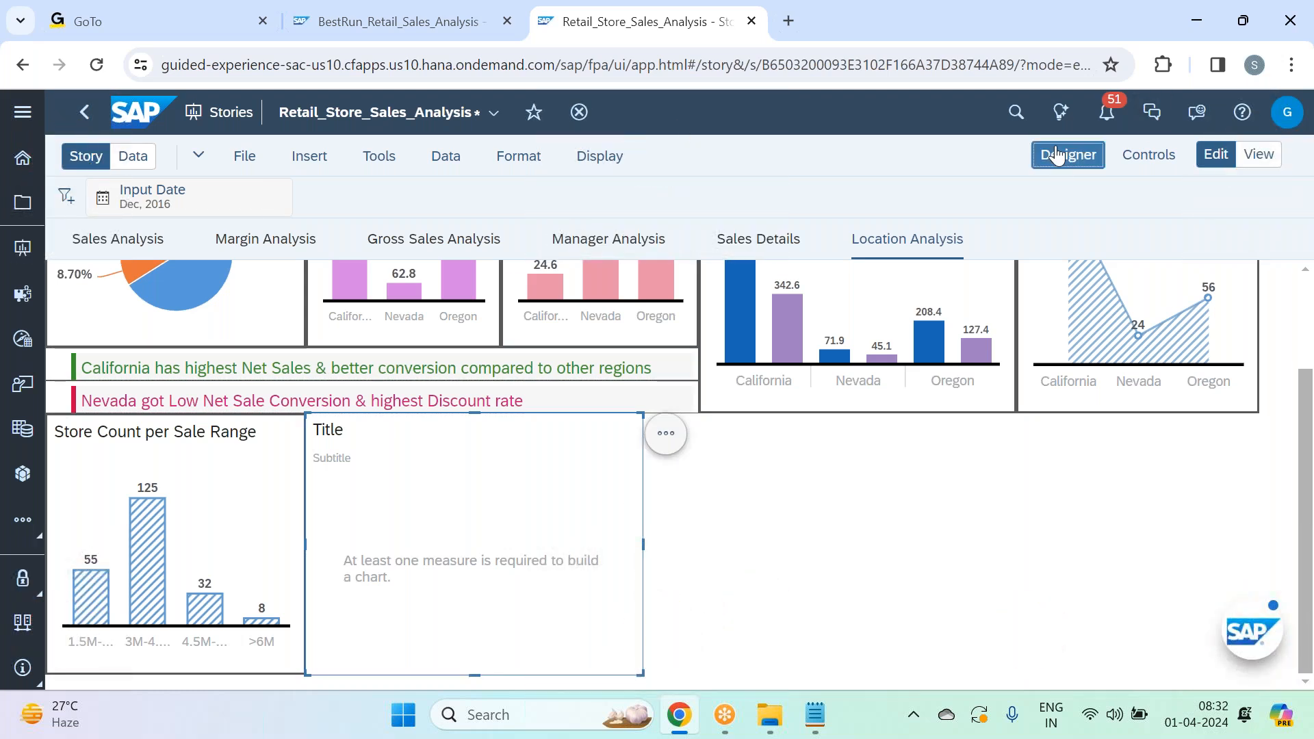
{"action": "scroll", "coordinate": [1079, 381], "scroll_direction": "down", "scroll_amount": 3}
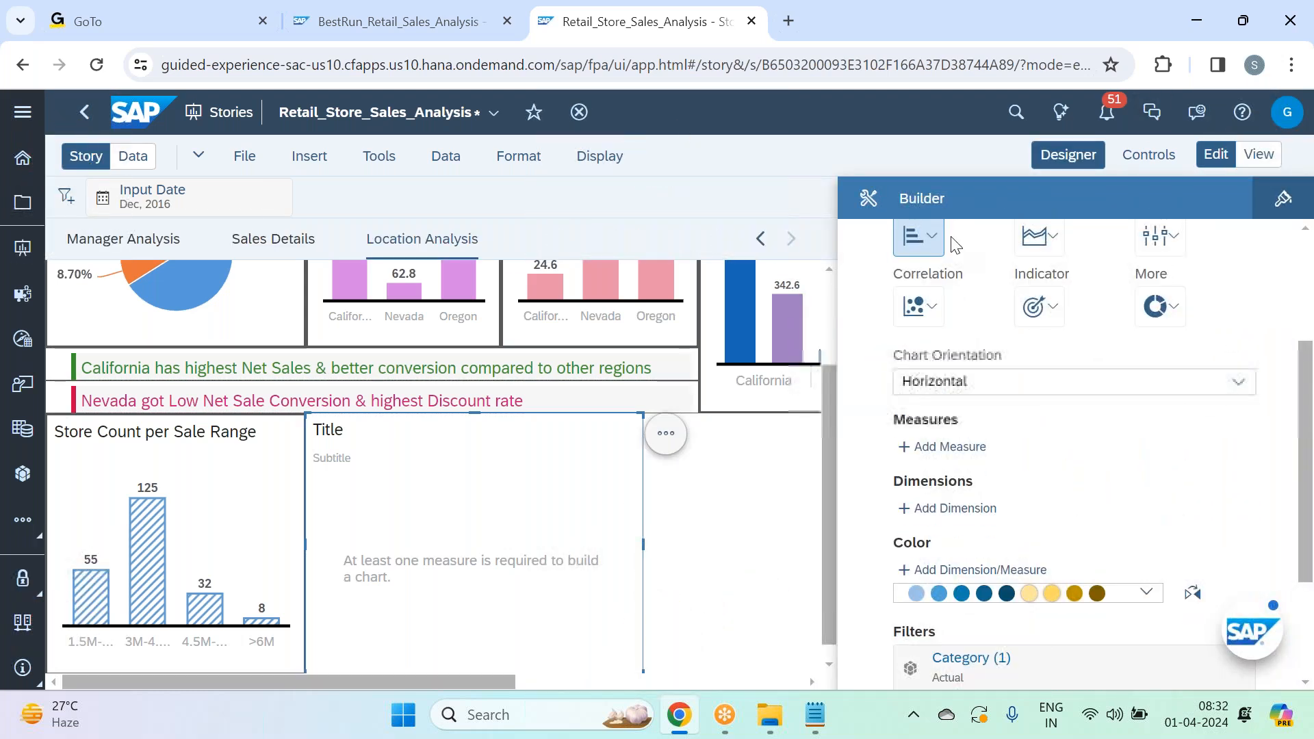
{"action": "left_click", "coordinate": [918, 236]}
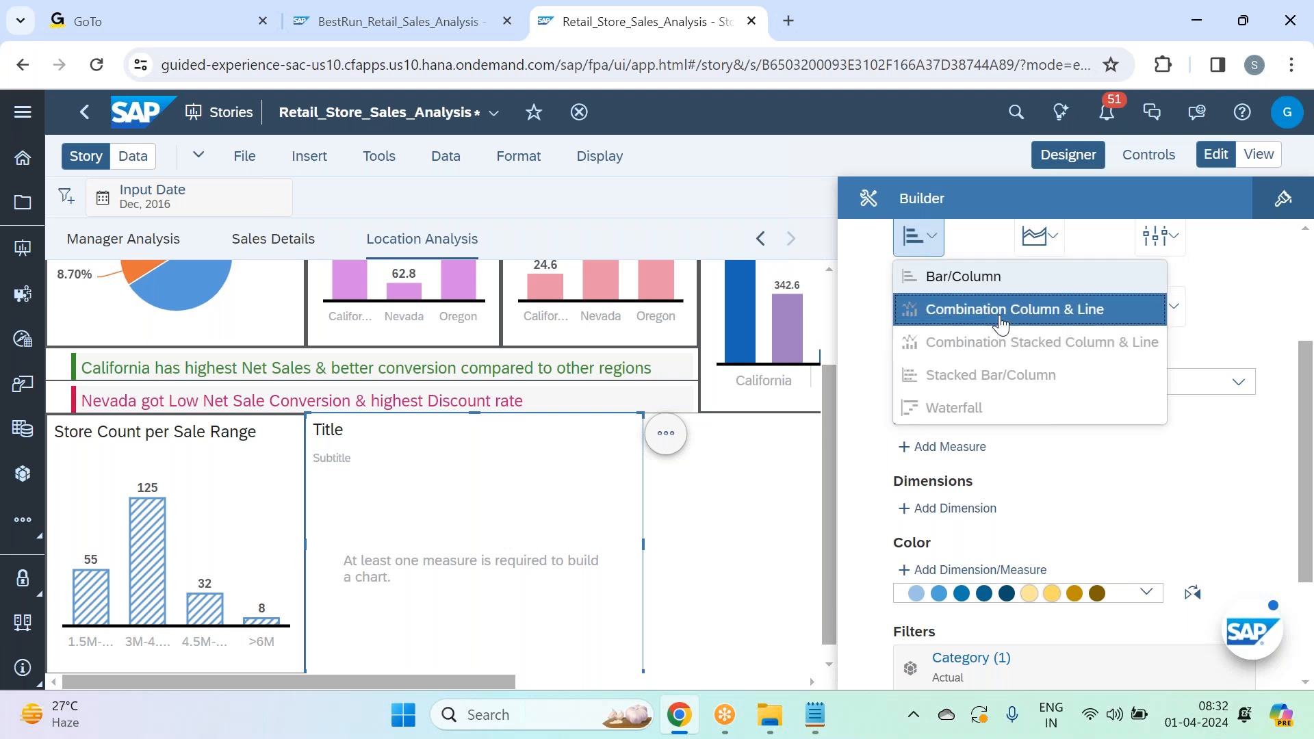
{"action": "left_click", "coordinate": [967, 277]}
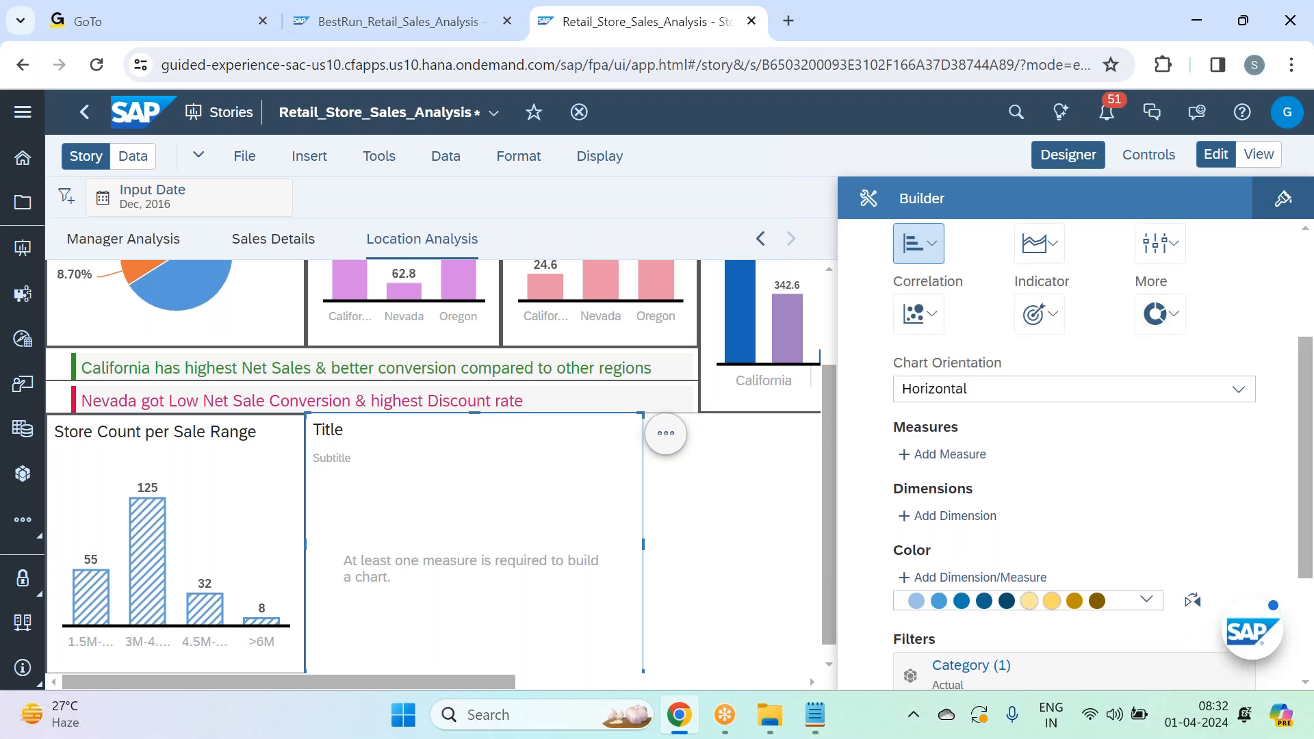
{"action": "left_click", "coordinate": [936, 251]}
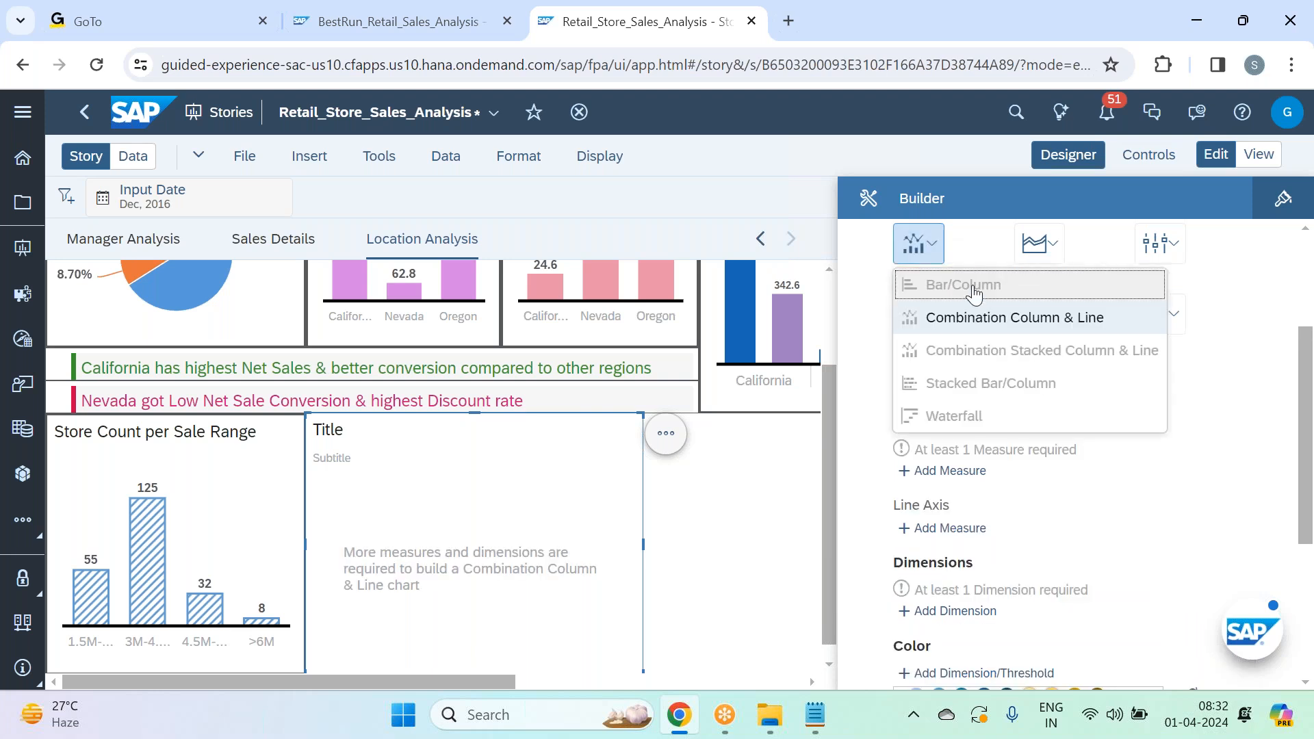
{"action": "left_click", "coordinate": [972, 314]}
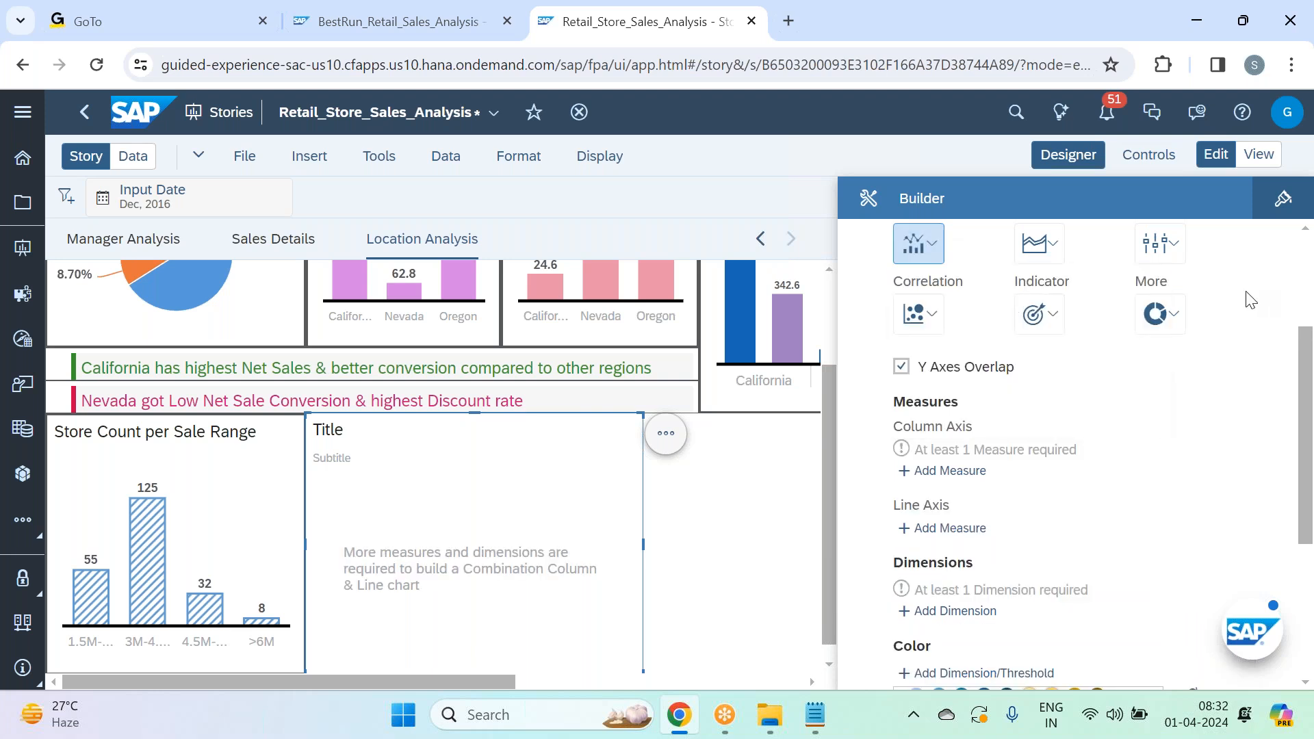
{"action": "left_click", "coordinate": [936, 250]}
{"action": "left_click", "coordinate": [966, 276]}
{"action": "left_click", "coordinate": [1241, 387]}
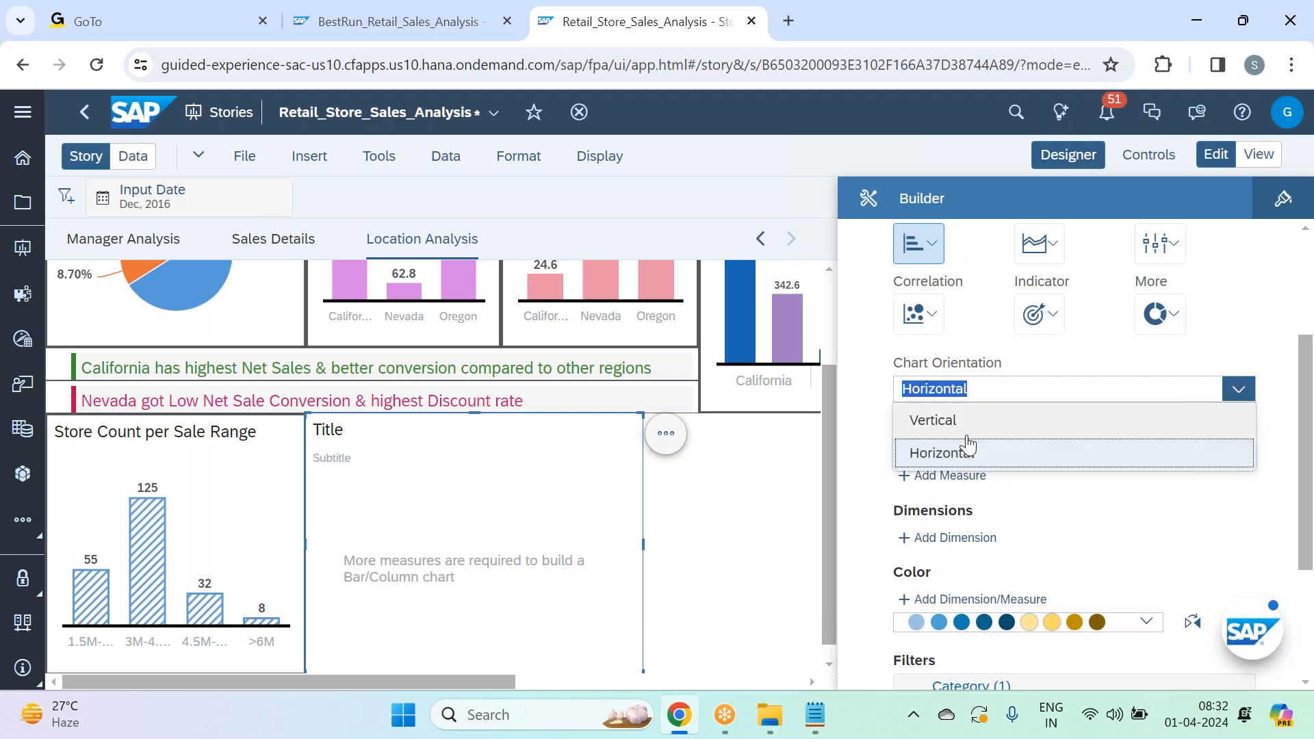
{"action": "left_click", "coordinate": [958, 426]}
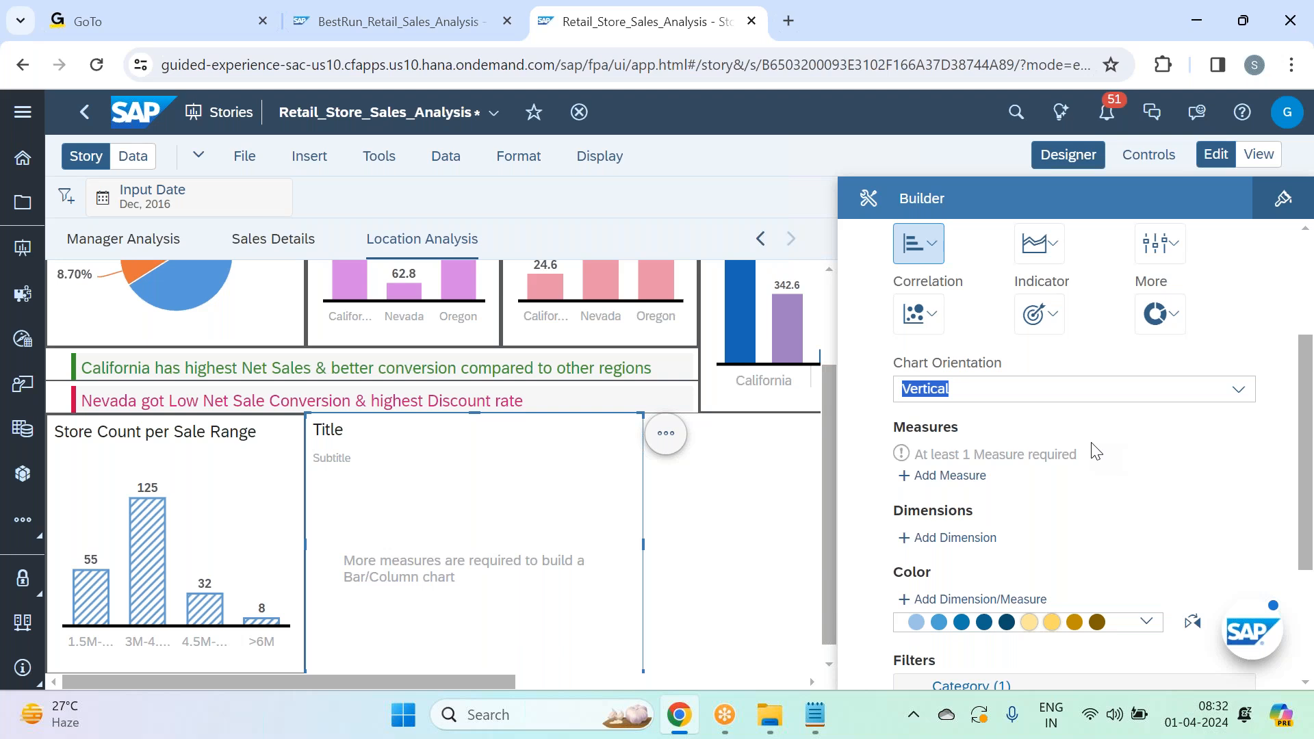
{"action": "left_click", "coordinate": [1092, 443]}
- Create a new calculation for the chart's measure and name it Sales Orders
{"action": "left_click", "coordinate": [959, 484]}
{"action": "scroll", "coordinate": [1043, 585], "scroll_direction": "down", "scroll_amount": 3}
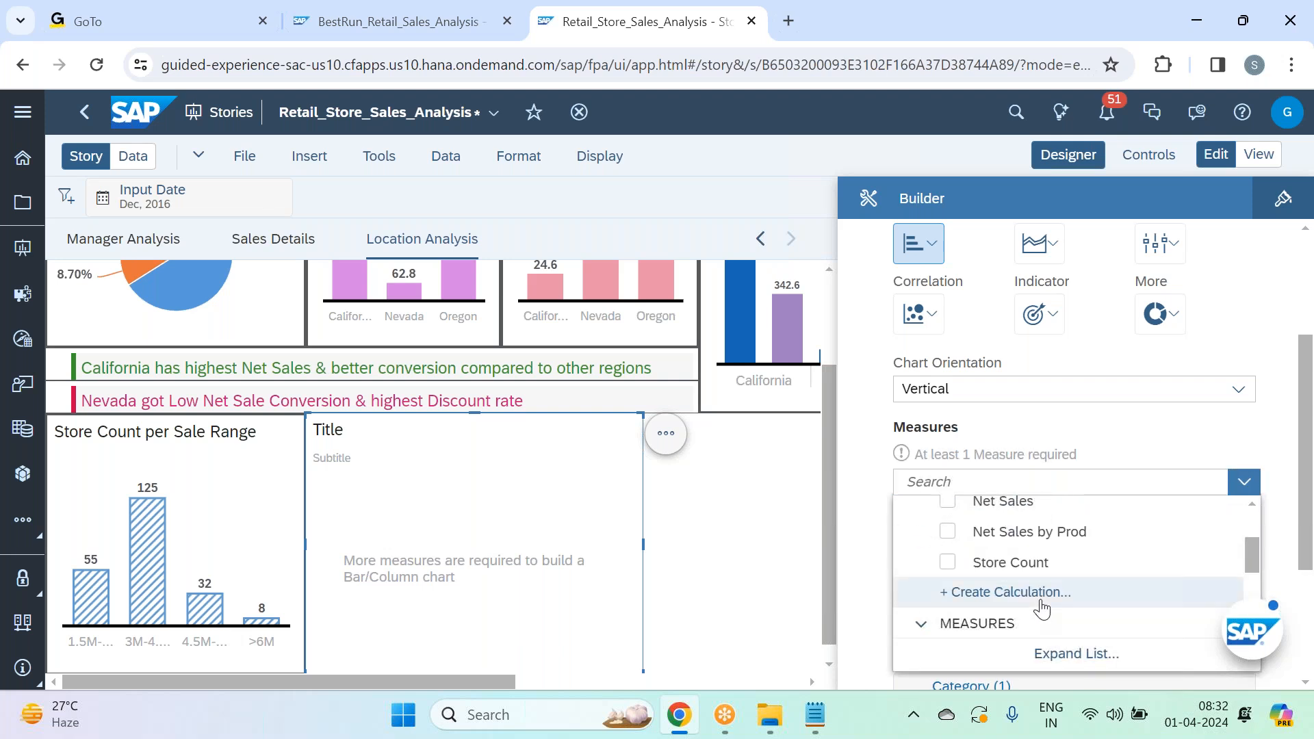
{"action": "left_click", "coordinate": [1040, 596]}
{"action": "left_click", "coordinate": [835, 293]}
{"action": "type", "text": "Sale"}
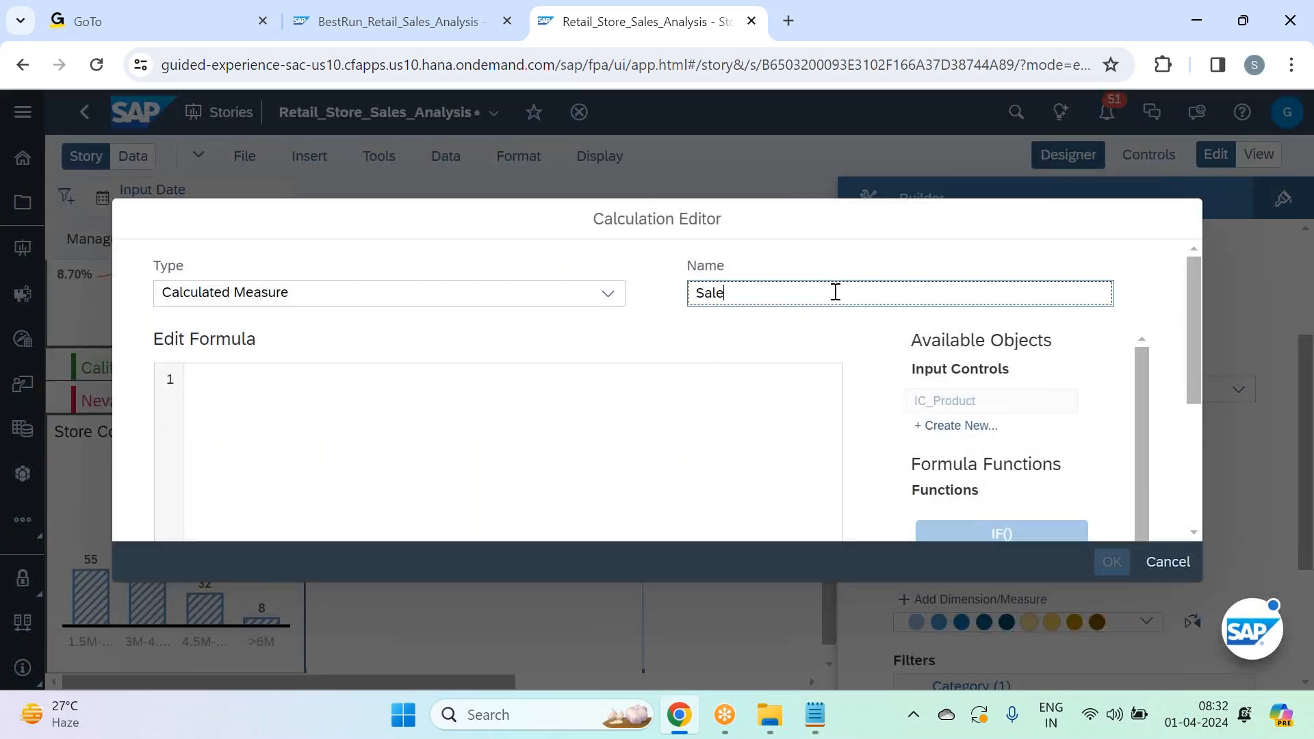
{"action": "type", "text": "s Orders"}
- Make Sales Orders an Aggregation calculation with the COUNT operation
{"action": "left_click", "coordinate": [613, 309]}
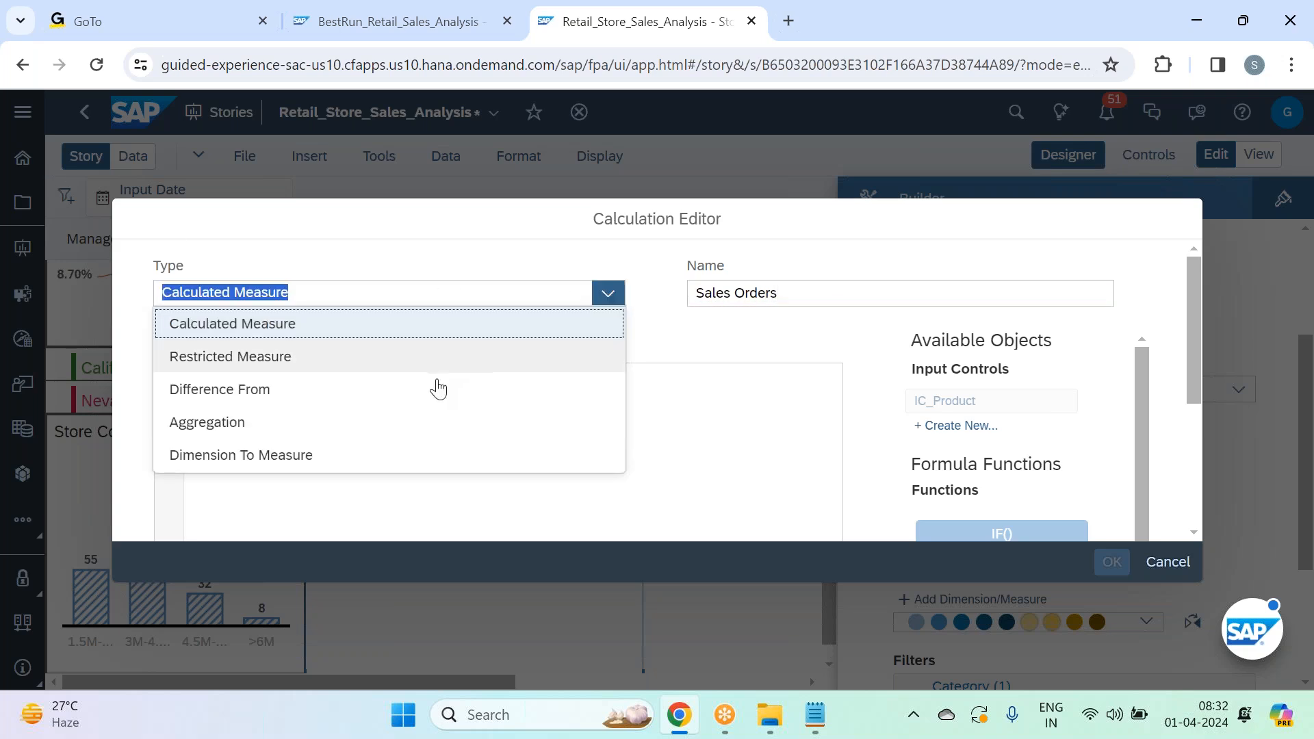
{"action": "left_click", "coordinate": [385, 421]}
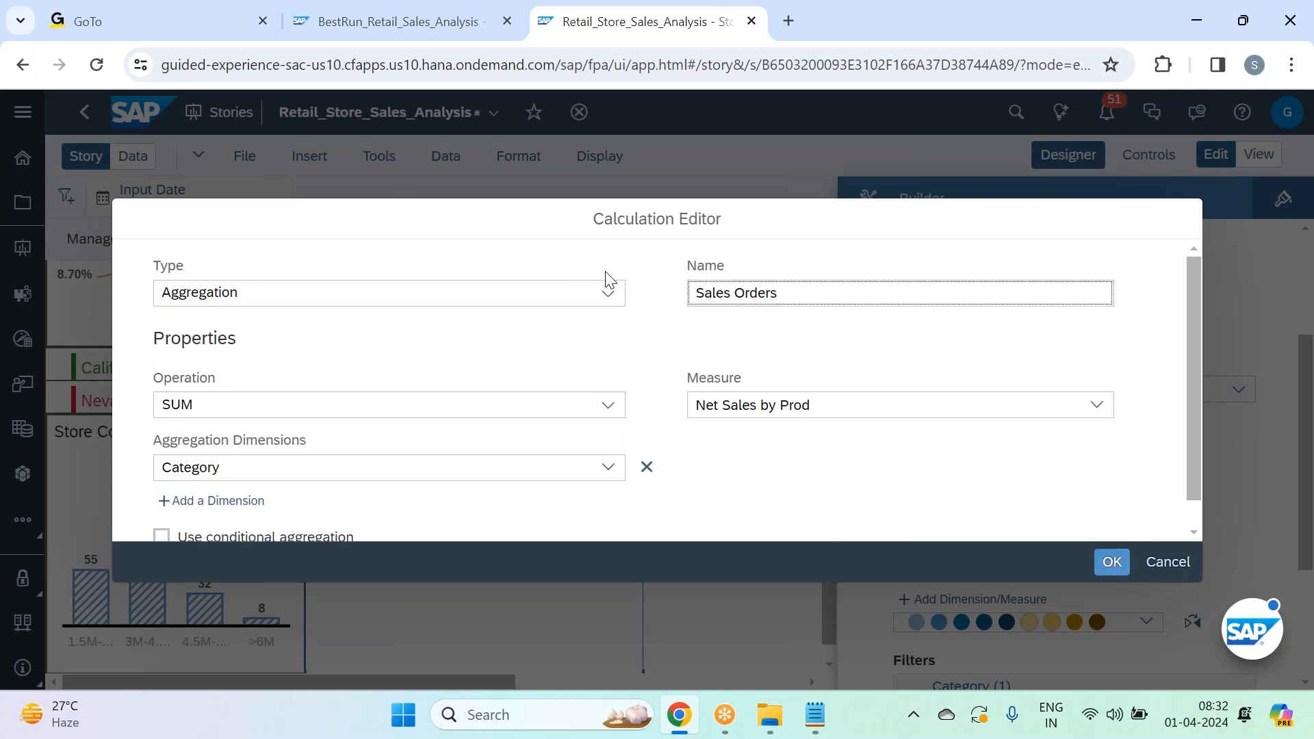
{"action": "left_click", "coordinate": [609, 405]}
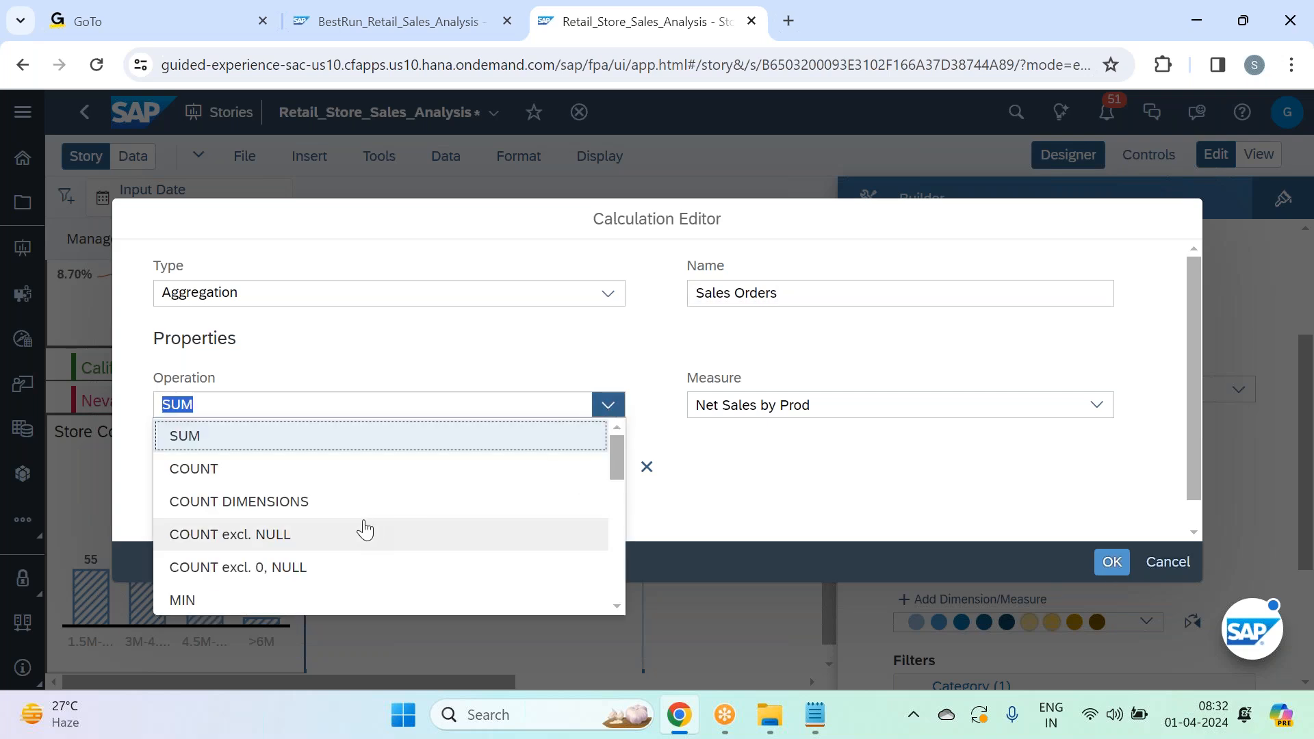
{"action": "left_click", "coordinate": [304, 474]}
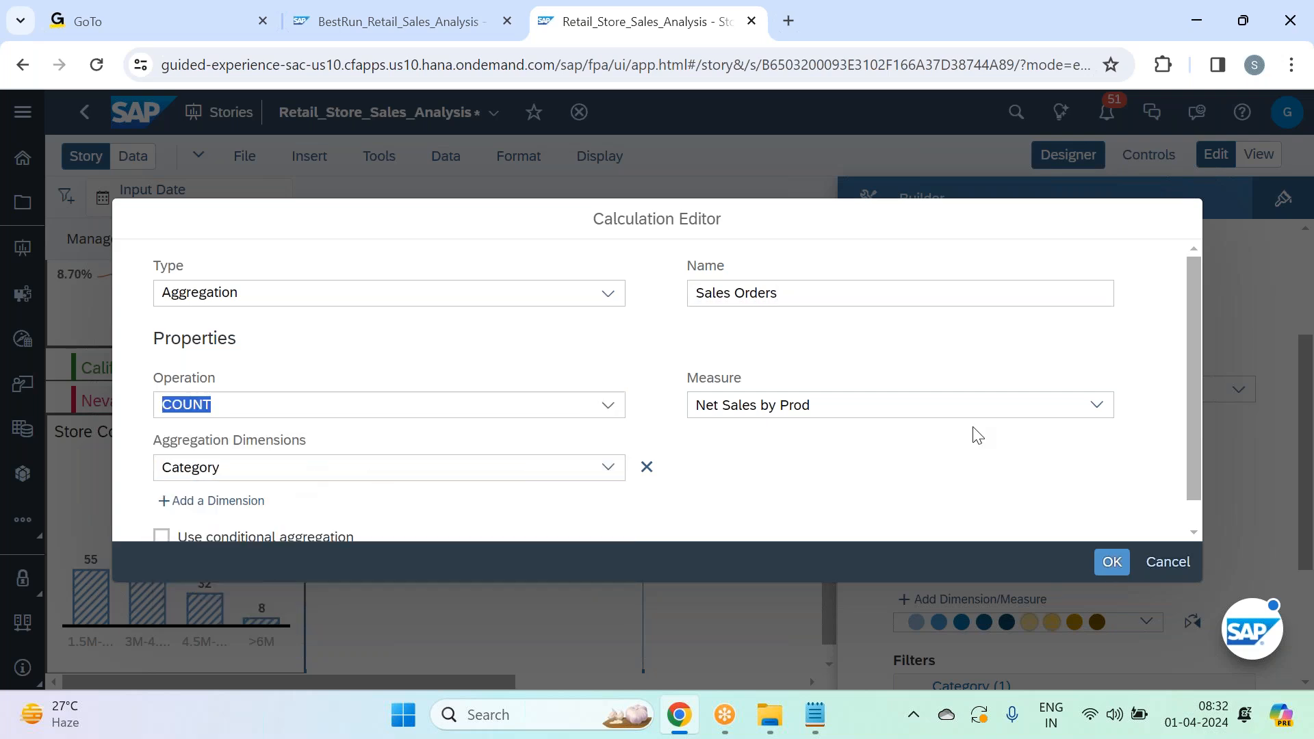
- Set the Sales Orders calculation's measure to Net Sales and its first aggregation dimension to Date
{"action": "left_click", "coordinate": [1093, 409]}
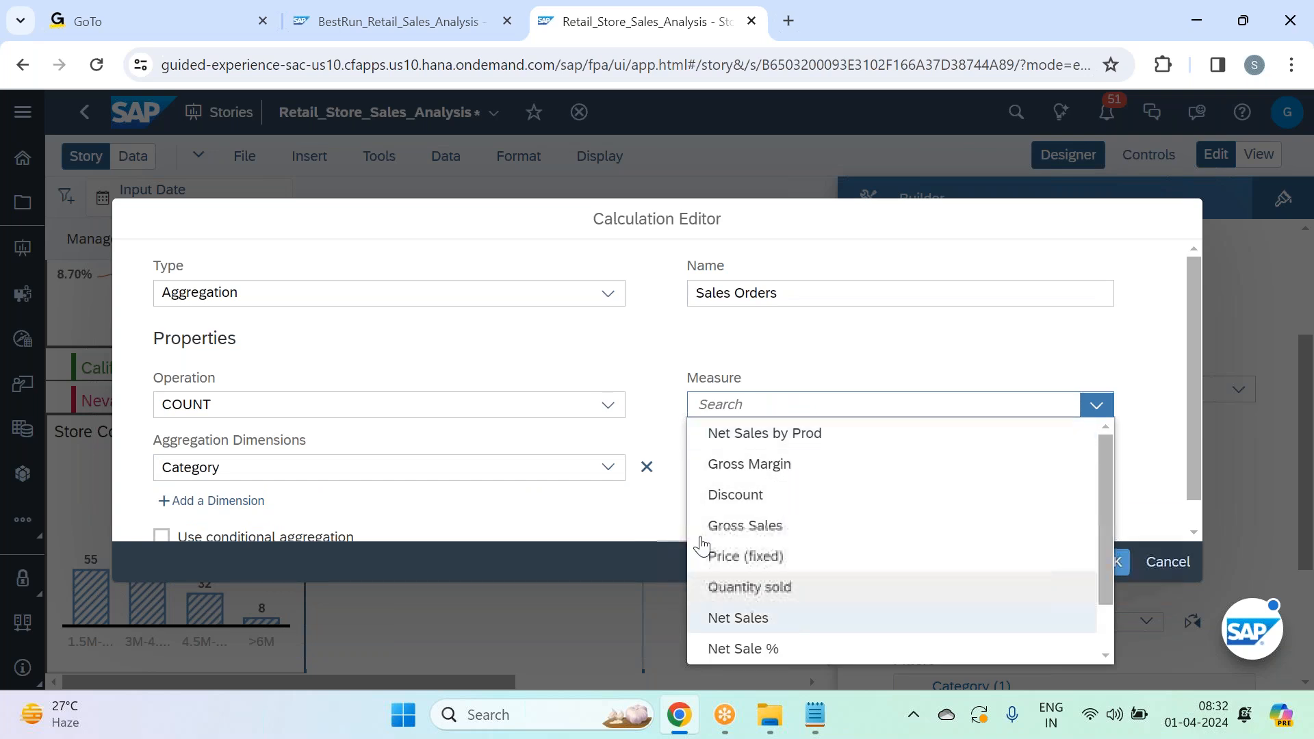
{"action": "left_click", "coordinate": [738, 618]}
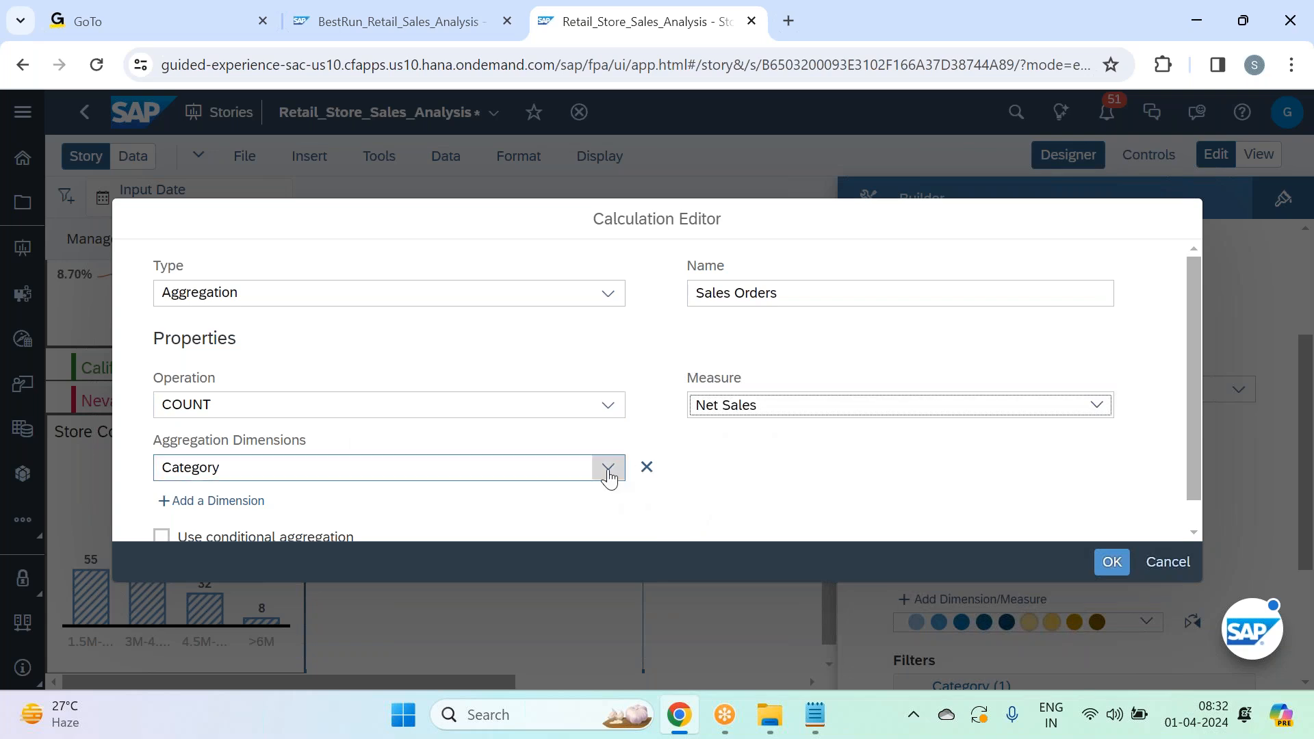
{"action": "left_click", "coordinate": [608, 471]}
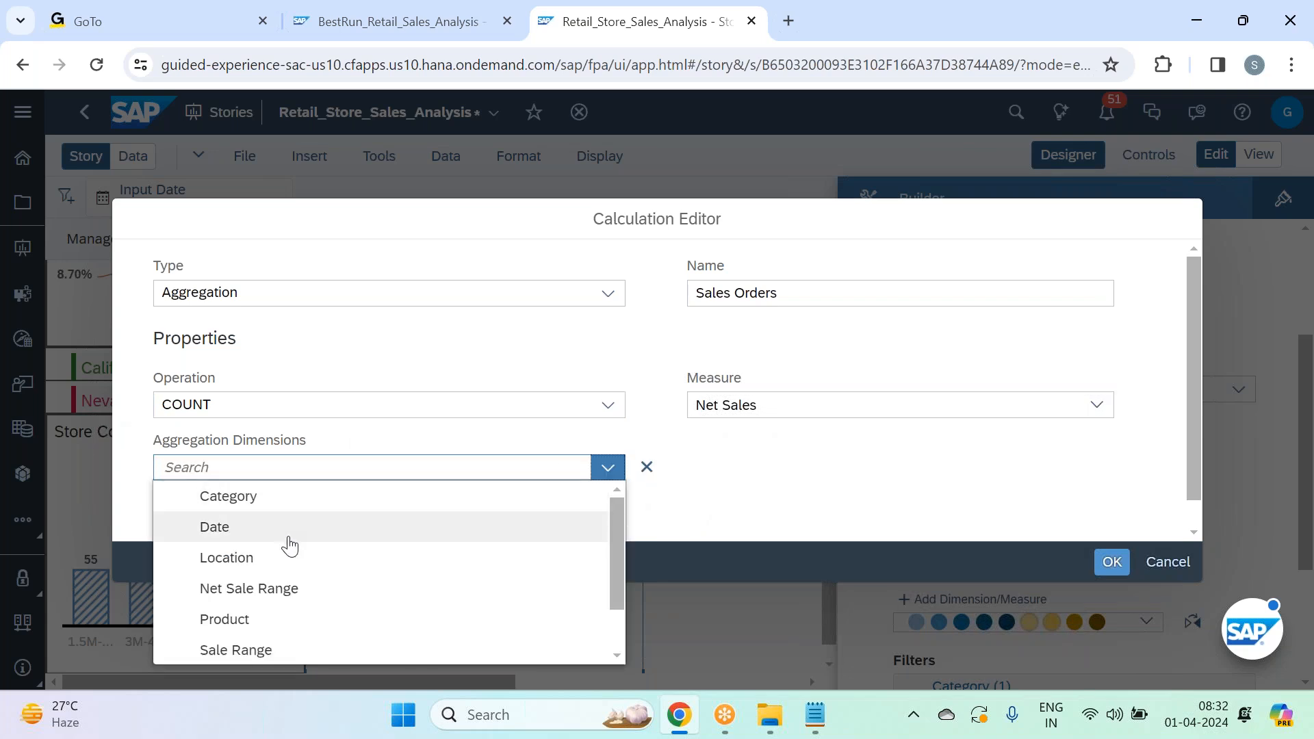
{"action": "left_click", "coordinate": [212, 527]}
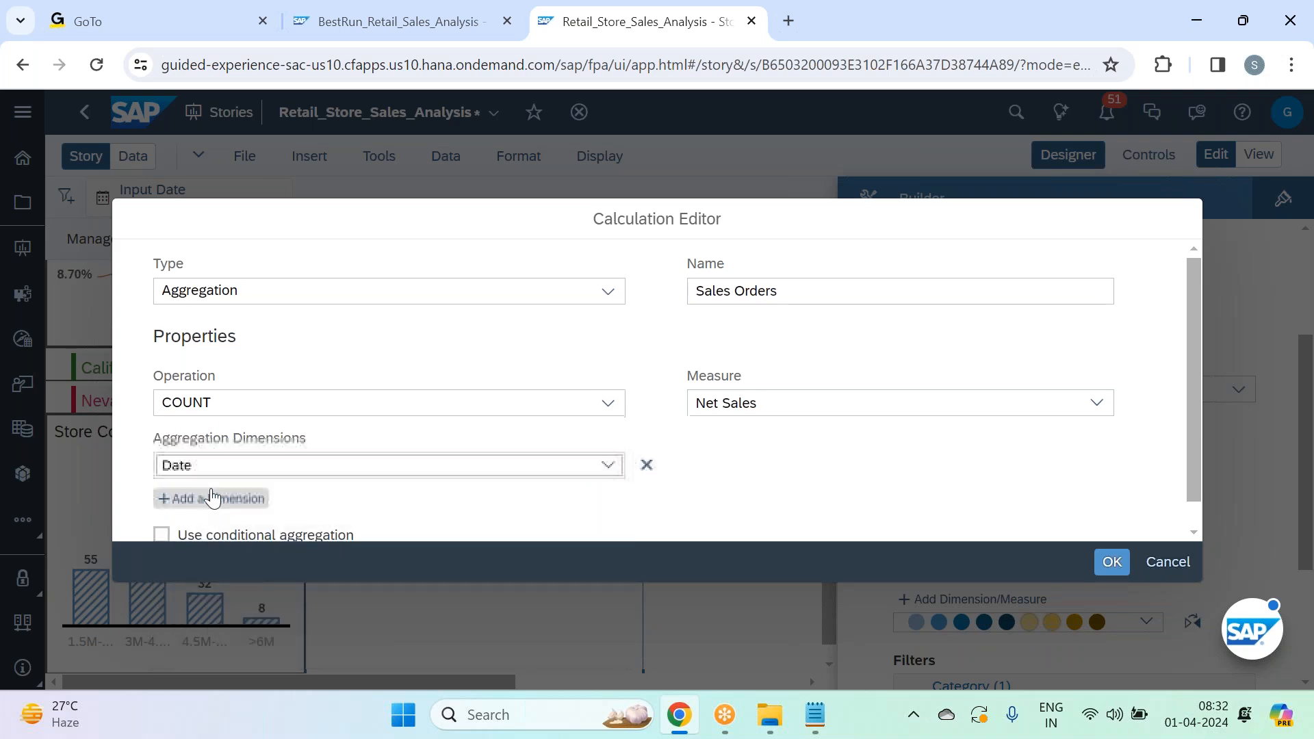
- Add Location and Sales Manager as further aggregation dimensions of the calculation
{"action": "left_click", "coordinate": [259, 470]}
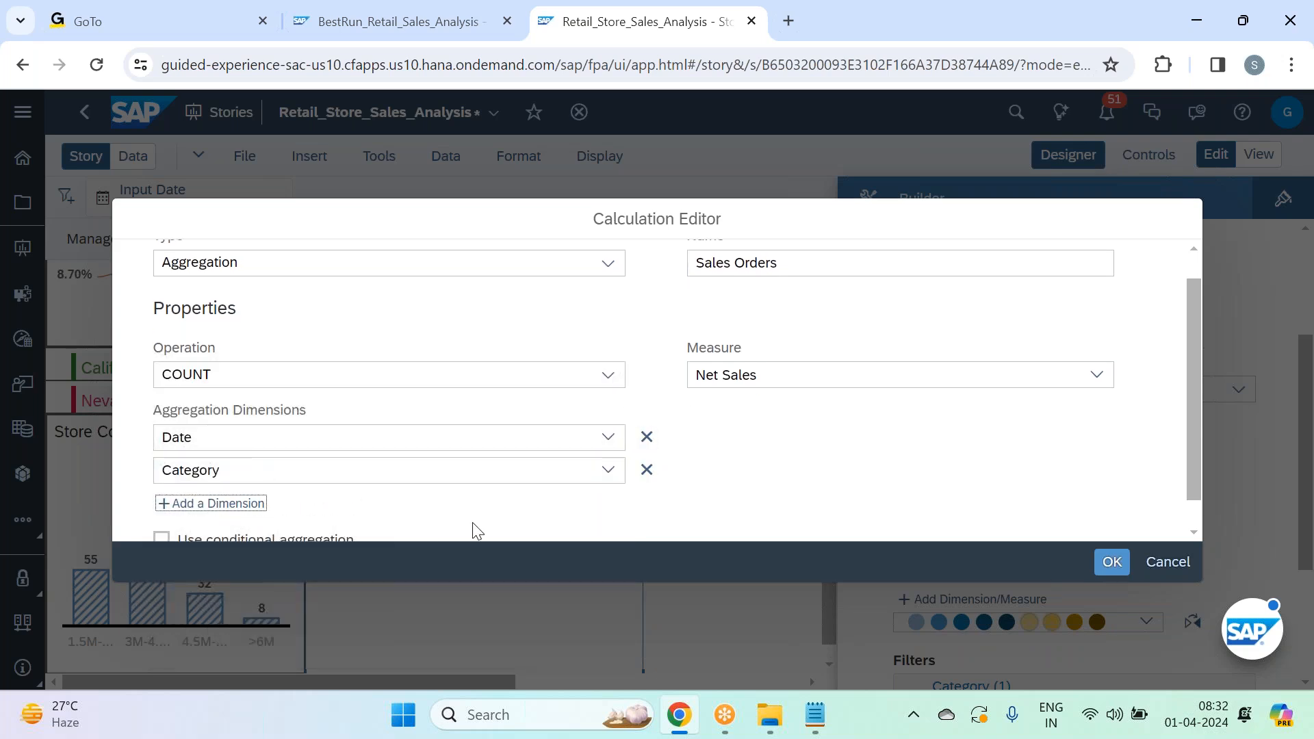
{"action": "left_click", "coordinate": [609, 472]}
{"action": "left_click", "coordinate": [396, 531]}
{"action": "left_click", "coordinate": [209, 504]}
{"action": "scroll", "coordinate": [376, 534], "scroll_direction": "down", "scroll_amount": 1}
{"action": "left_click", "coordinate": [608, 438]}
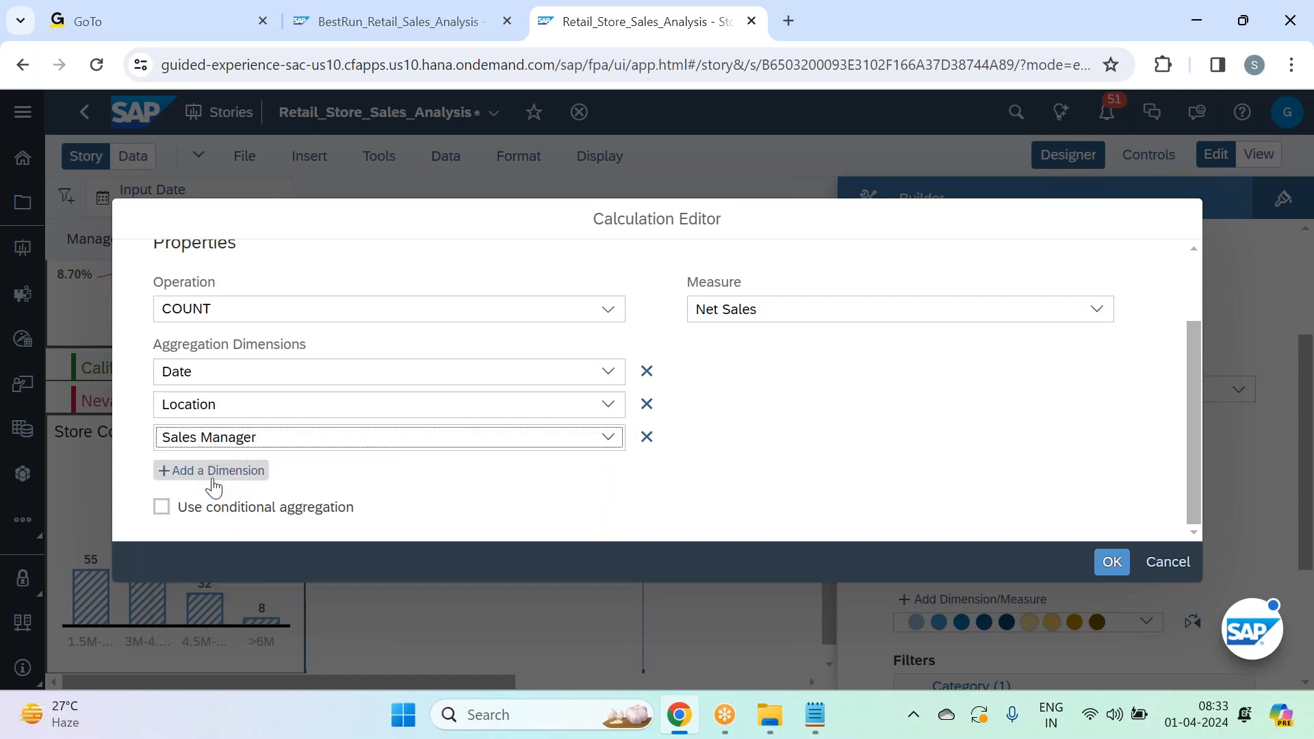
- Add Store and Product as aggregation dimensions and confirm the Sales Orders calculation
{"action": "left_click", "coordinate": [212, 474]}
{"action": "left_click", "coordinate": [603, 479]}
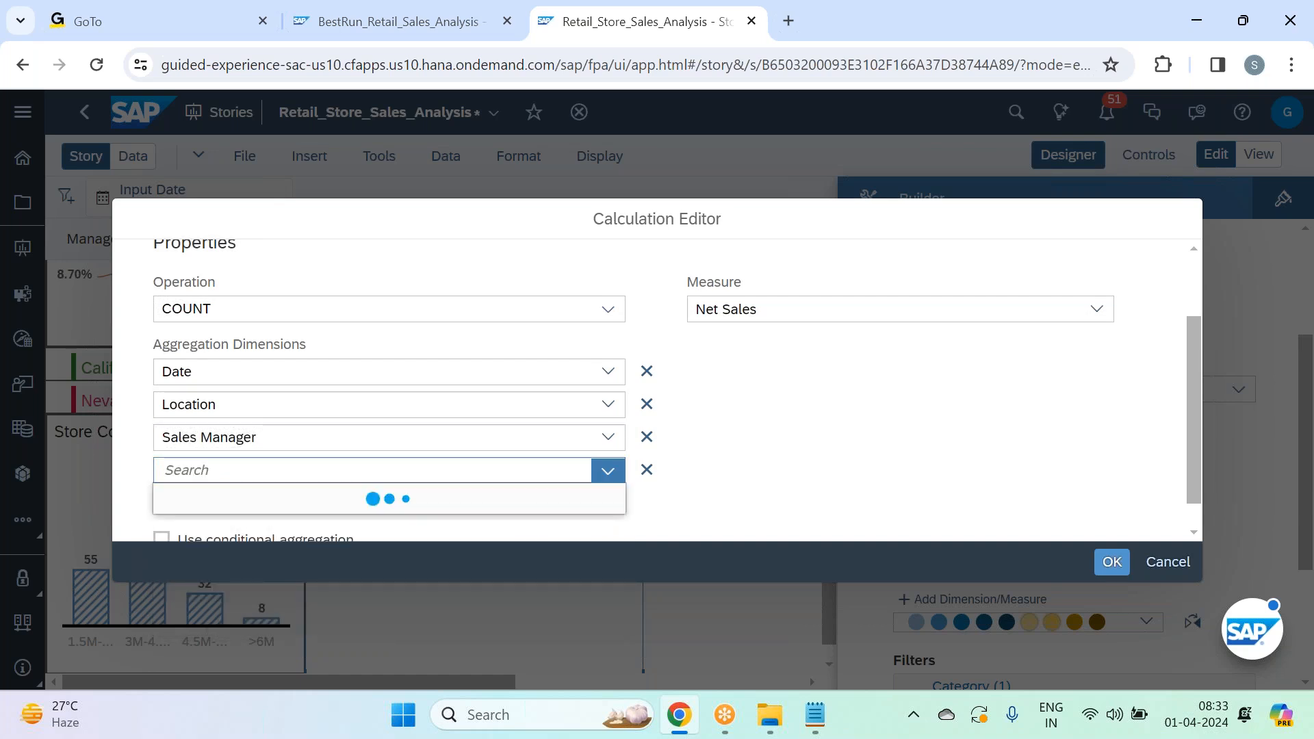
{"action": "left_click", "coordinate": [264, 620]}
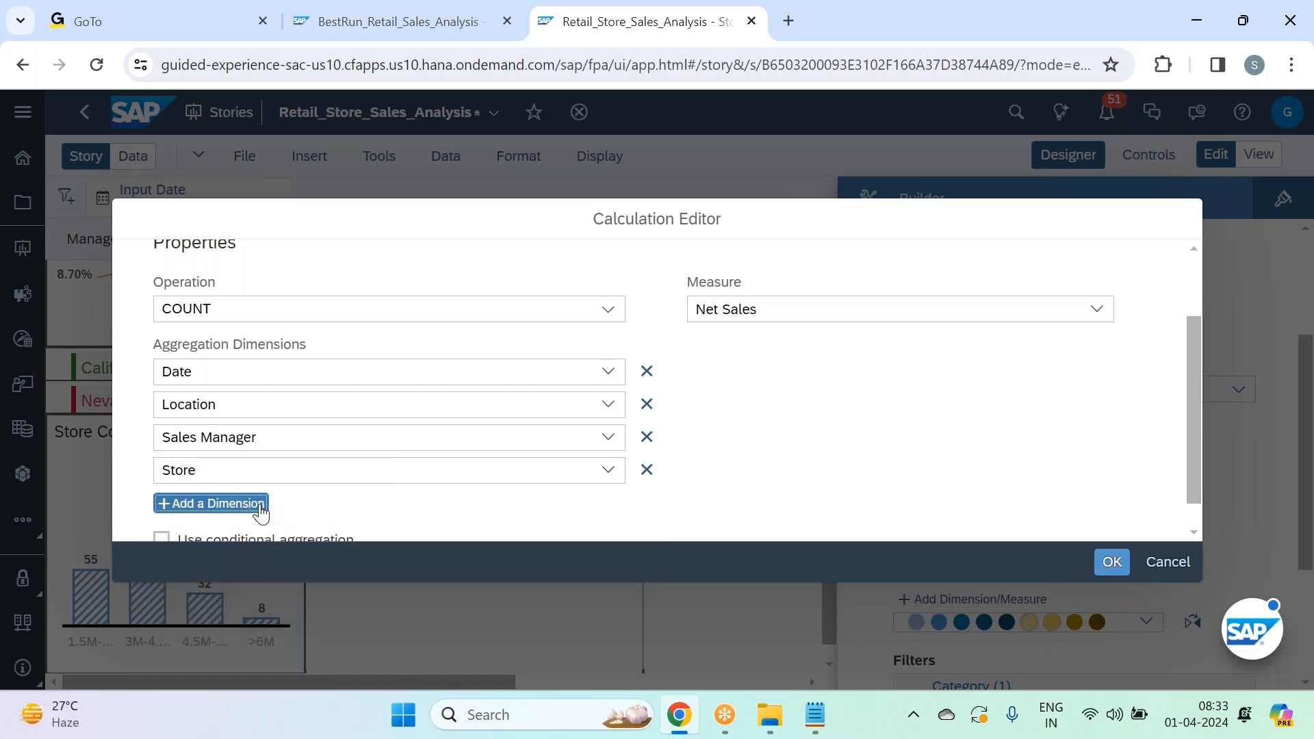
{"action": "left_click", "coordinate": [254, 504]}
{"action": "left_click", "coordinate": [607, 505]}
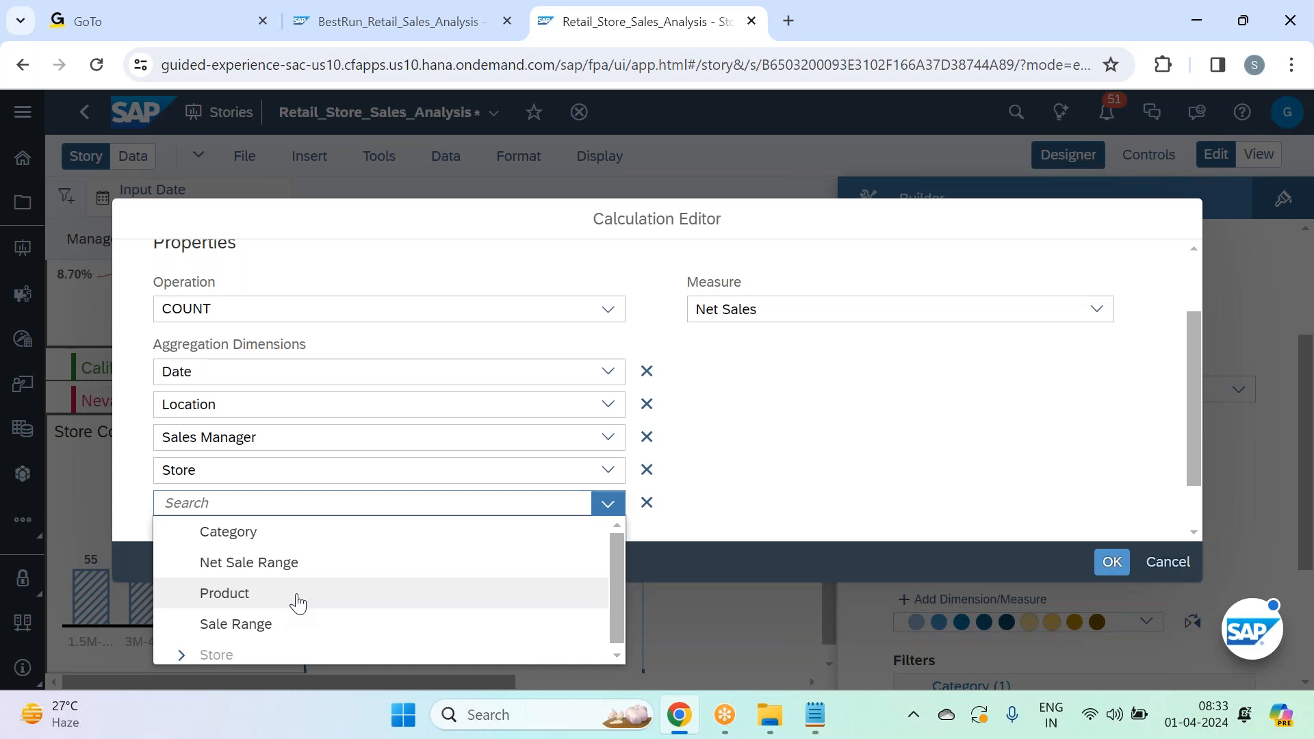
{"action": "left_click", "coordinate": [295, 603]}
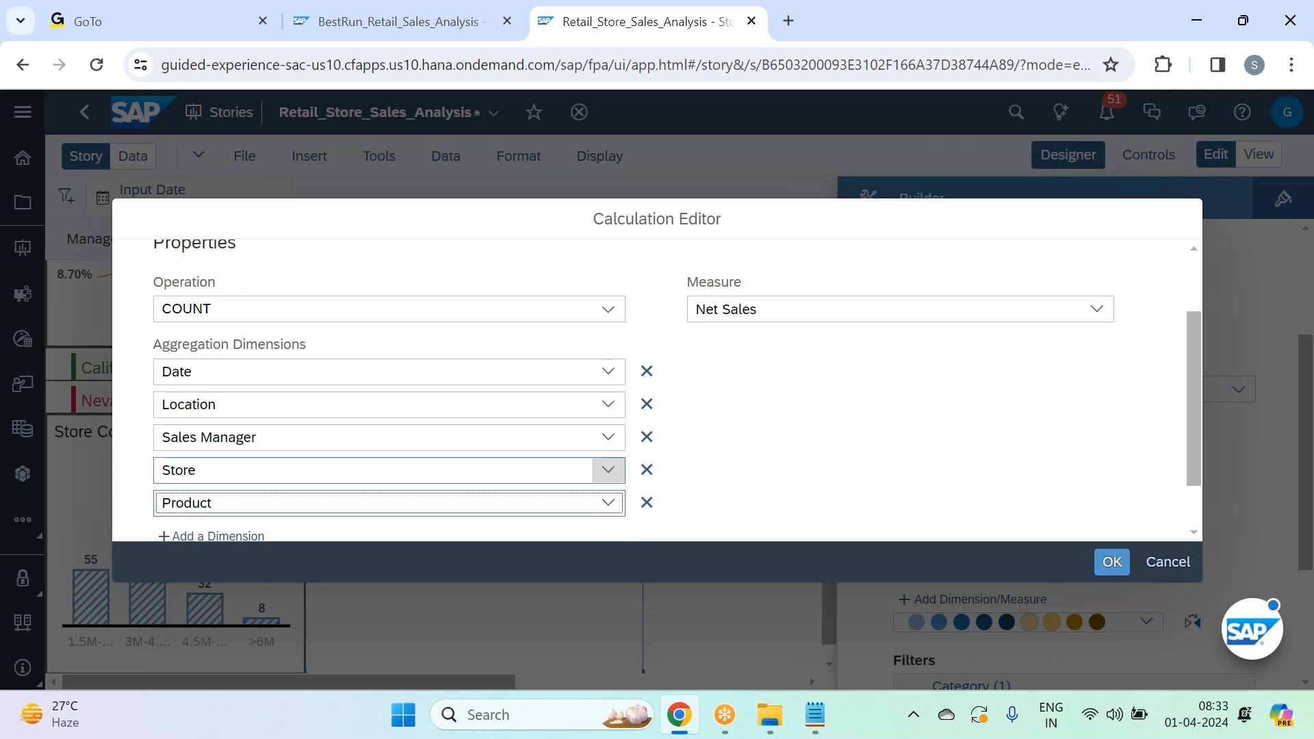
{"action": "left_click", "coordinate": [766, 436]}
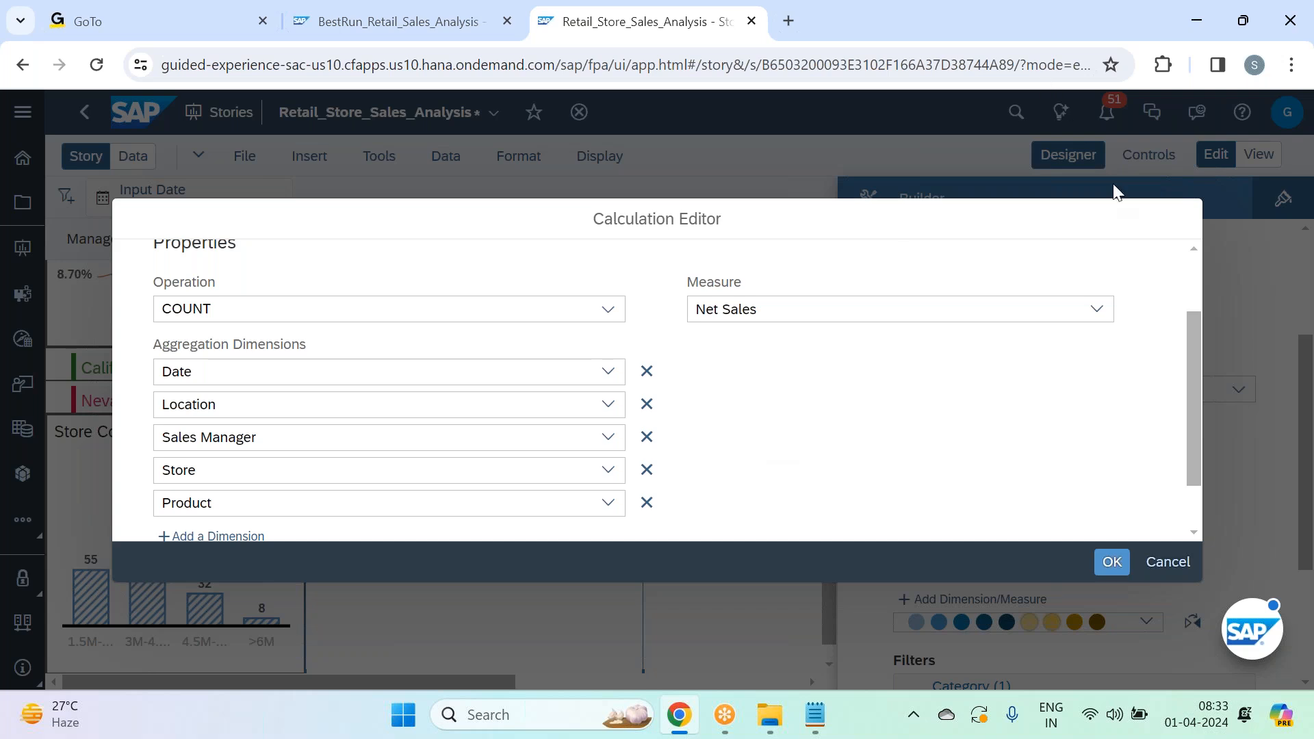
{"action": "left_click", "coordinate": [1111, 562]}
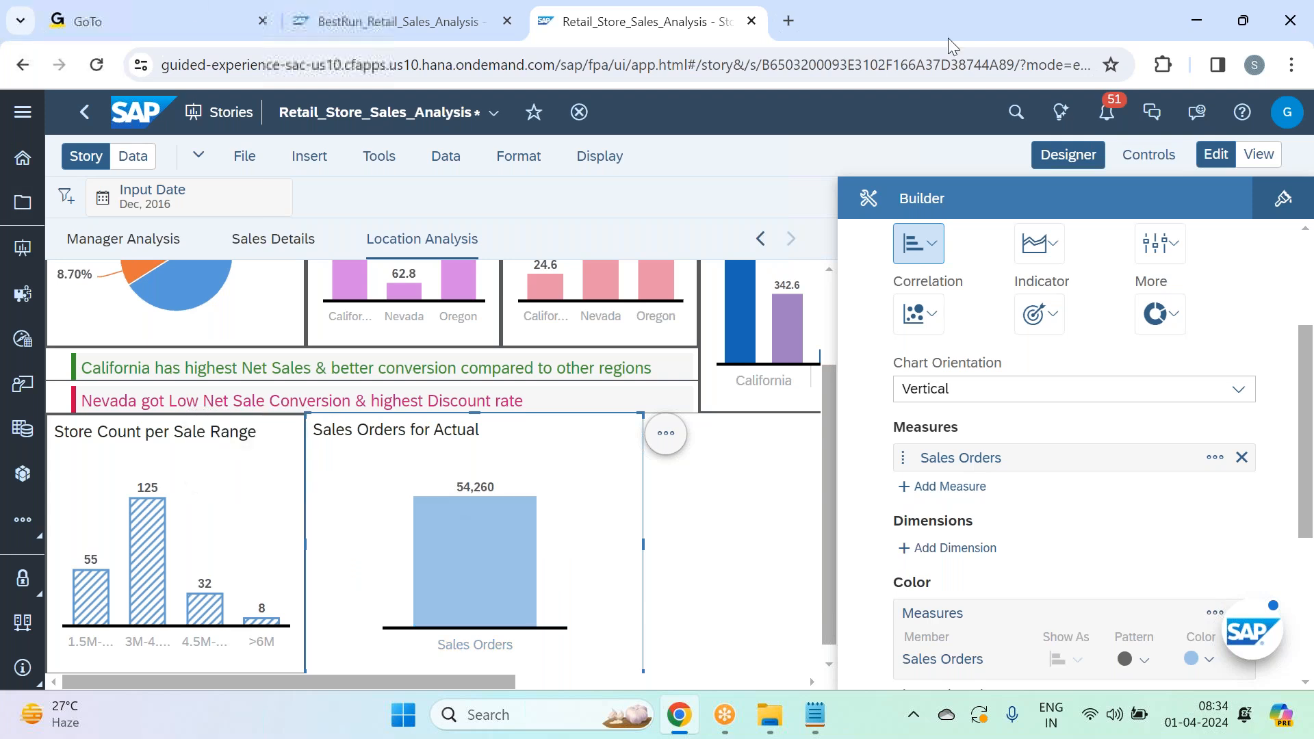
- Change the Sales Orders bar color to the tan shade c1a270
{"action": "scroll", "coordinate": [1077, 591], "scroll_direction": "down", "scroll_amount": 3}
{"action": "left_click", "coordinate": [1198, 453]}
{"action": "scroll", "coordinate": [1232, 361], "scroll_direction": "down", "scroll_amount": 2}
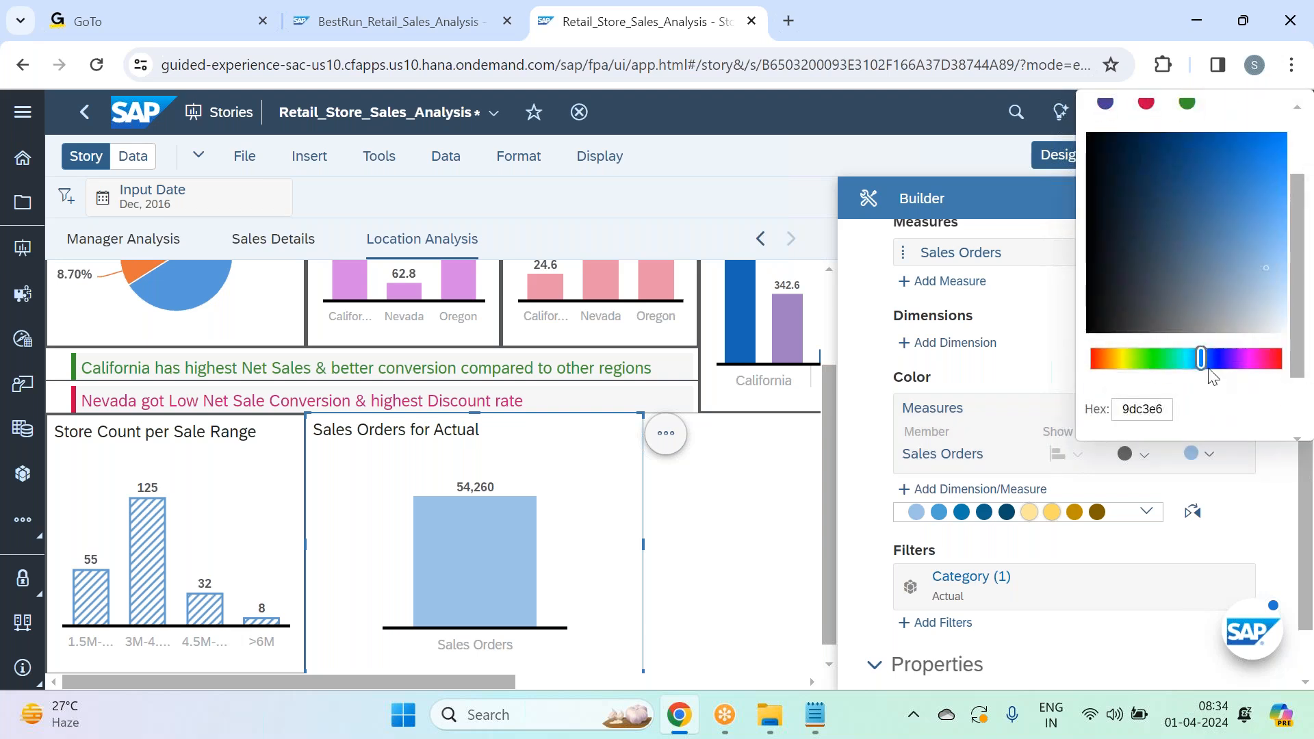
{"action": "left_click_drag", "start_coordinate": [1196, 367], "coordinate": [1110, 359]}
{"action": "left_click", "coordinate": [1241, 247]}
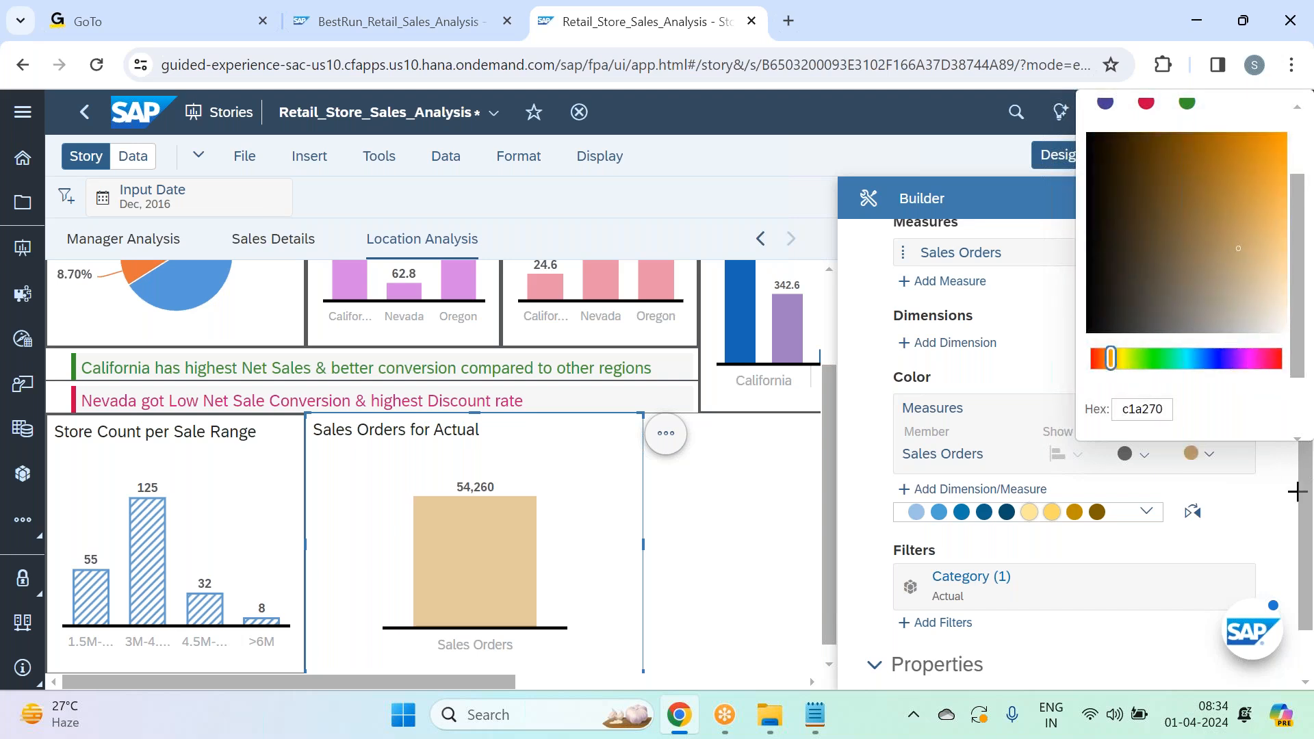
{"action": "left_click", "coordinate": [1262, 528]}
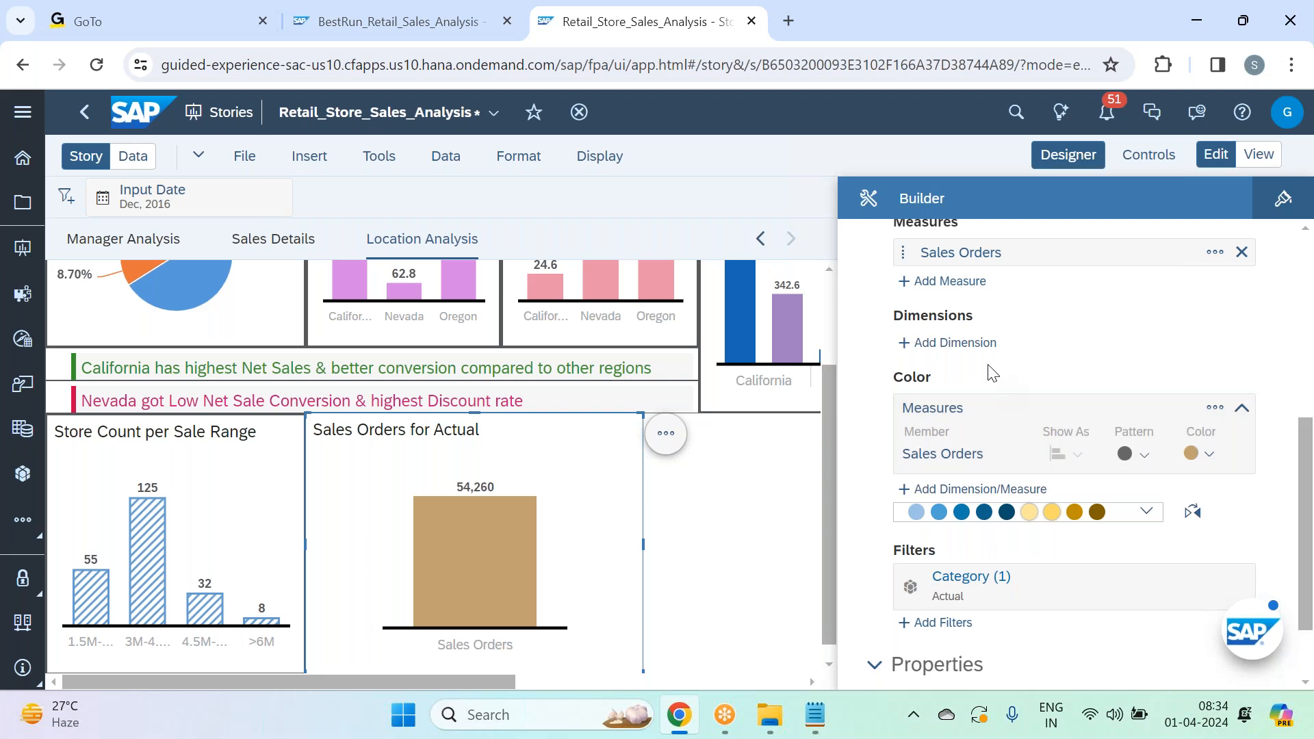
- Add Location as the dimension of the Sales Orders chart
{"action": "left_click", "coordinate": [945, 345]}
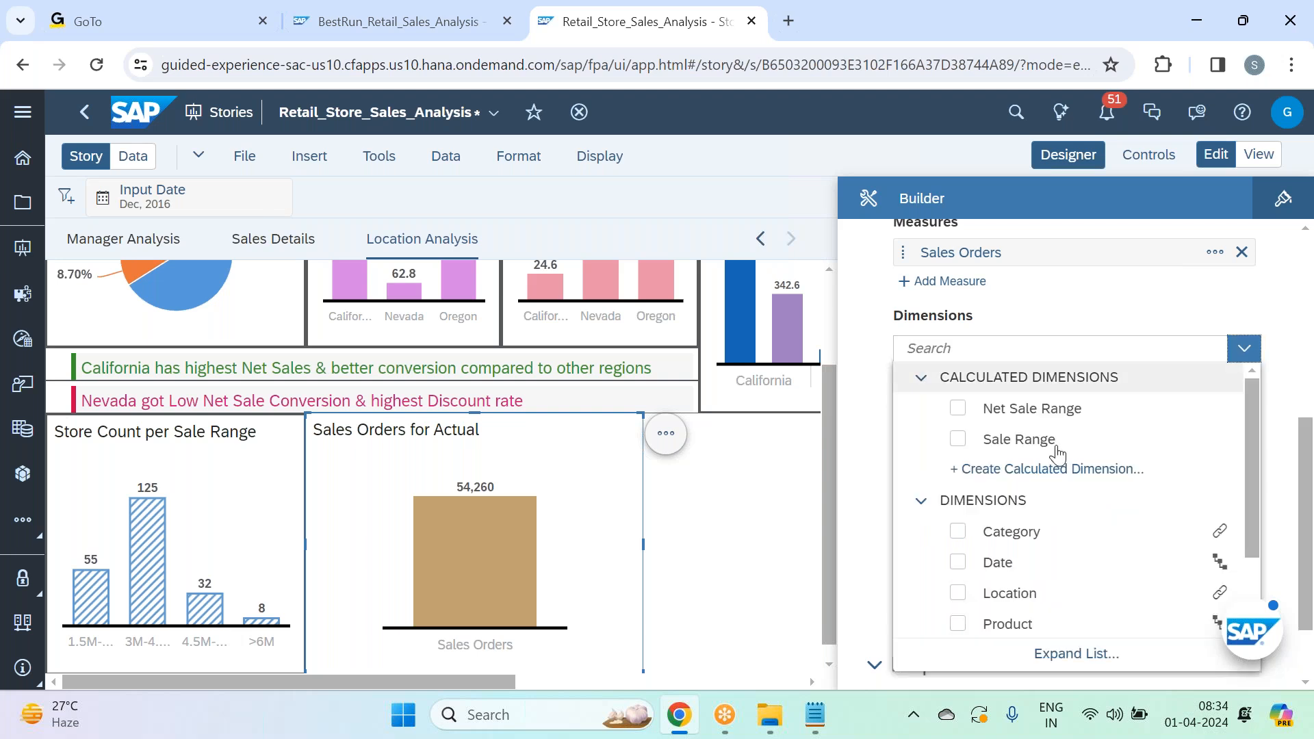
{"action": "left_click", "coordinate": [1062, 601]}
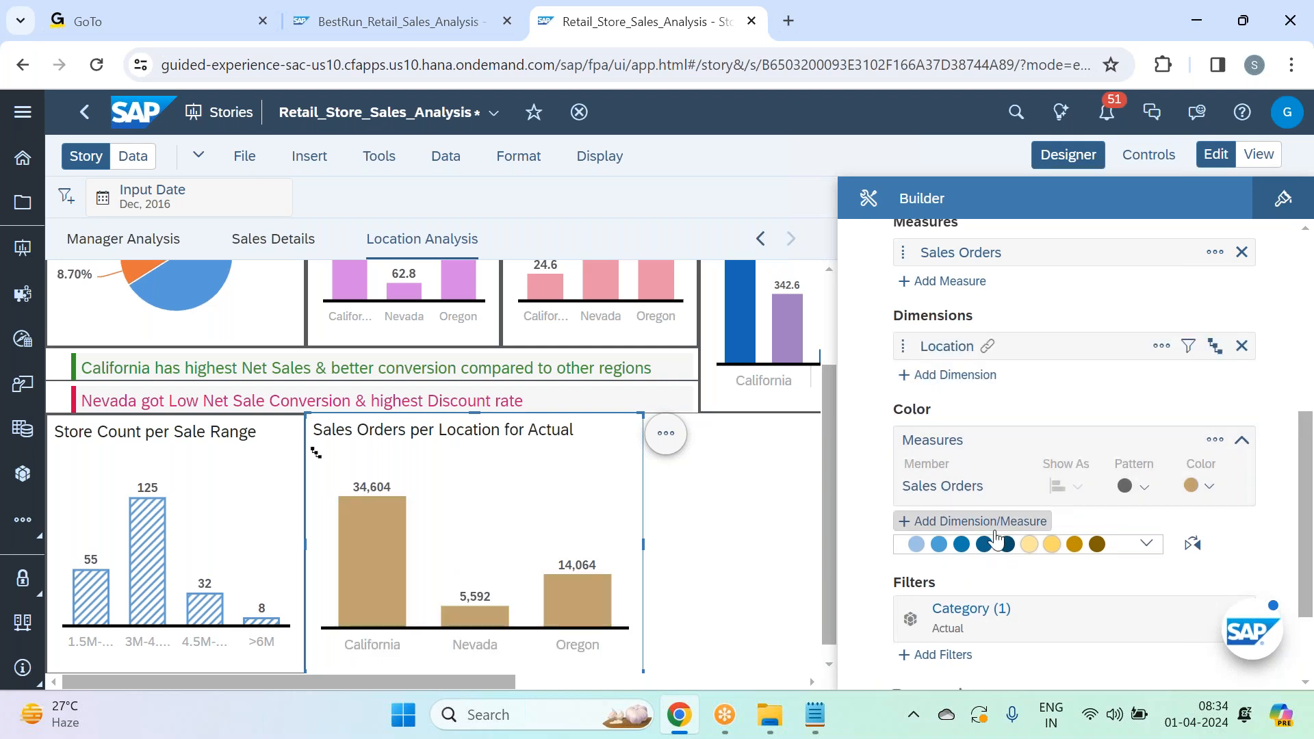
{"action": "left_click", "coordinate": [1139, 546]}
{"action": "left_click", "coordinate": [1140, 546]}
{"action": "left_click", "coordinate": [1148, 546]}
{"action": "left_click", "coordinate": [1147, 545]}
{"action": "left_click", "coordinate": [1147, 546]}
{"action": "left_click", "coordinate": [1147, 546]}
- Color the Sales Orders chart by the Product dimension
{"action": "left_click", "coordinate": [1005, 522]}
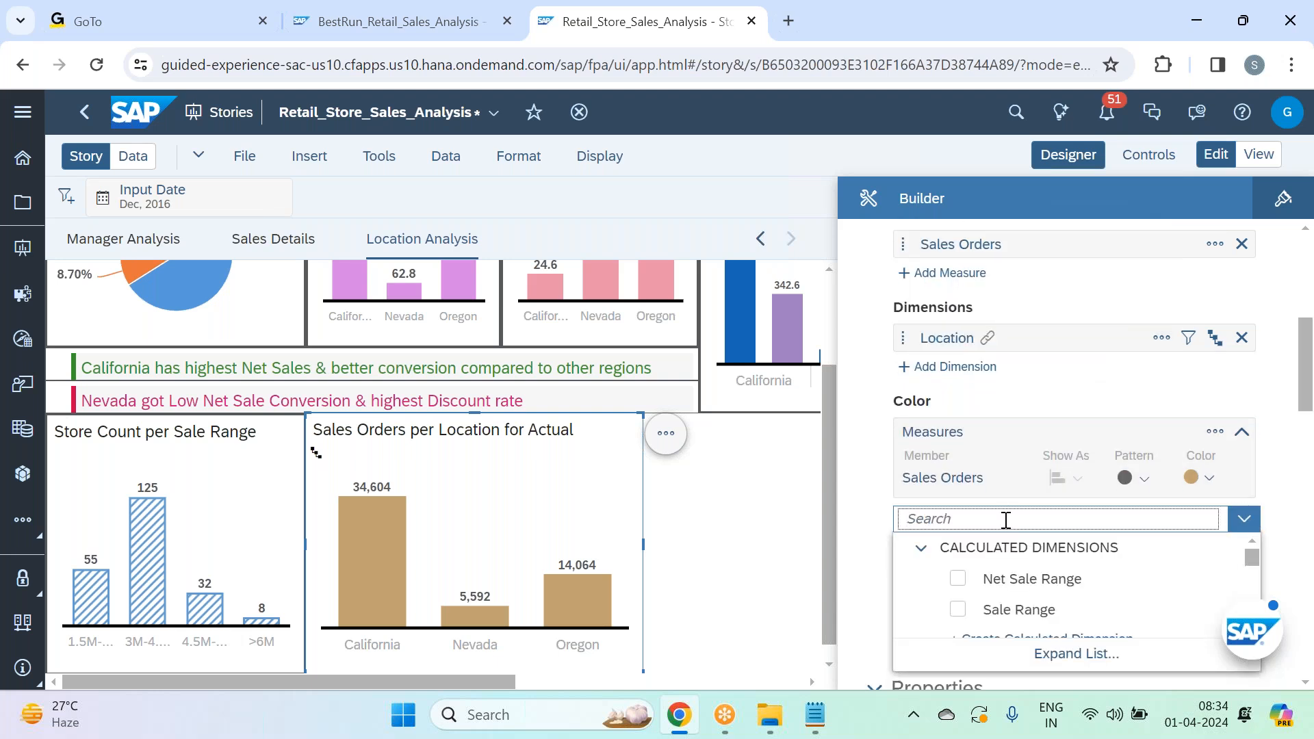
{"action": "type", "text": "pro"}
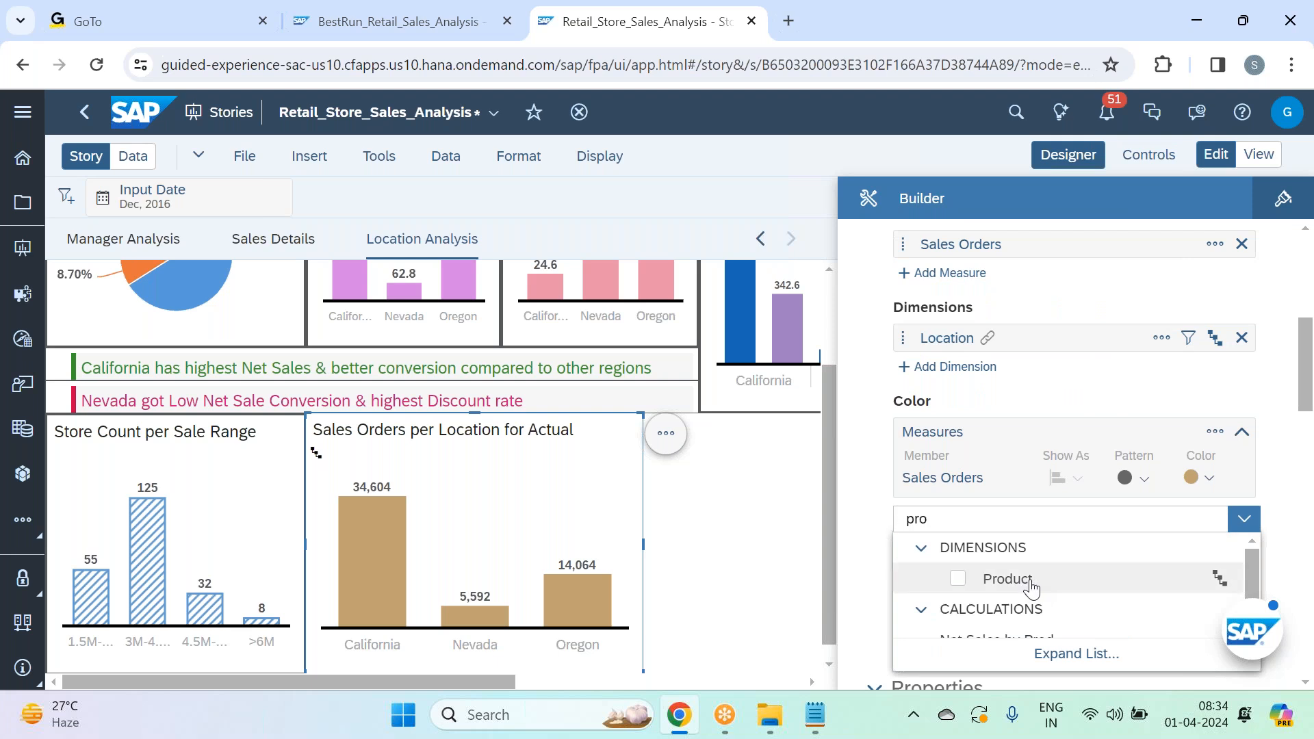
{"action": "left_click", "coordinate": [1031, 582]}
{"action": "left_click", "coordinate": [1081, 404]}
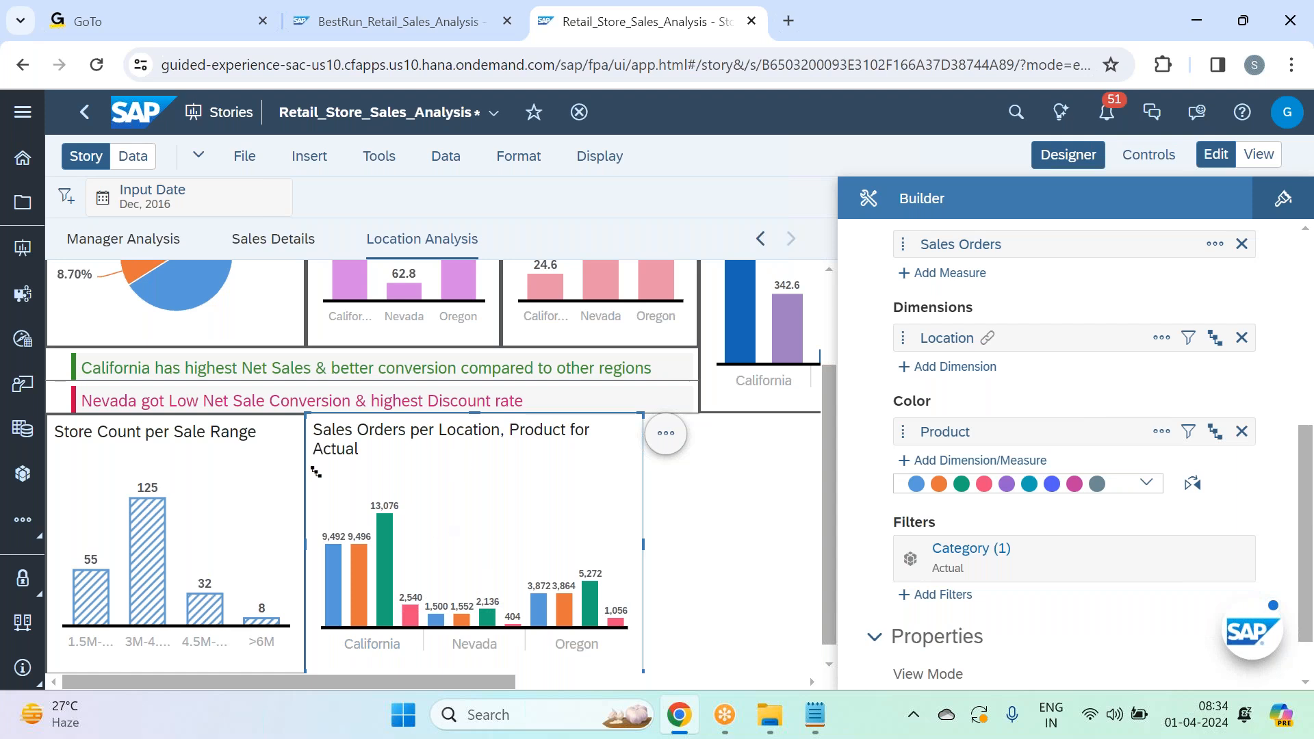
- Shorten the chart title to "Sales Orders per Location, Product" by removing "for Actual"
{"action": "double_click", "coordinate": [384, 446]}
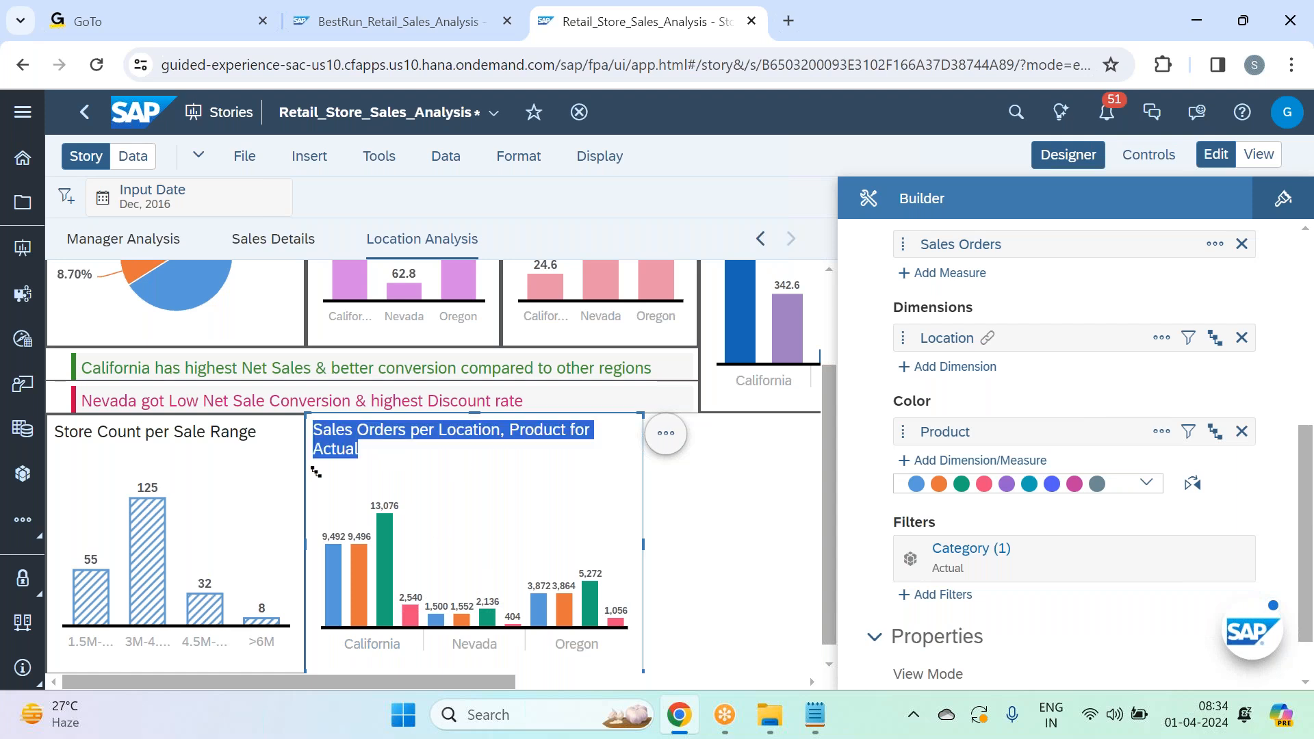
{"action": "left_click", "coordinate": [363, 449]}
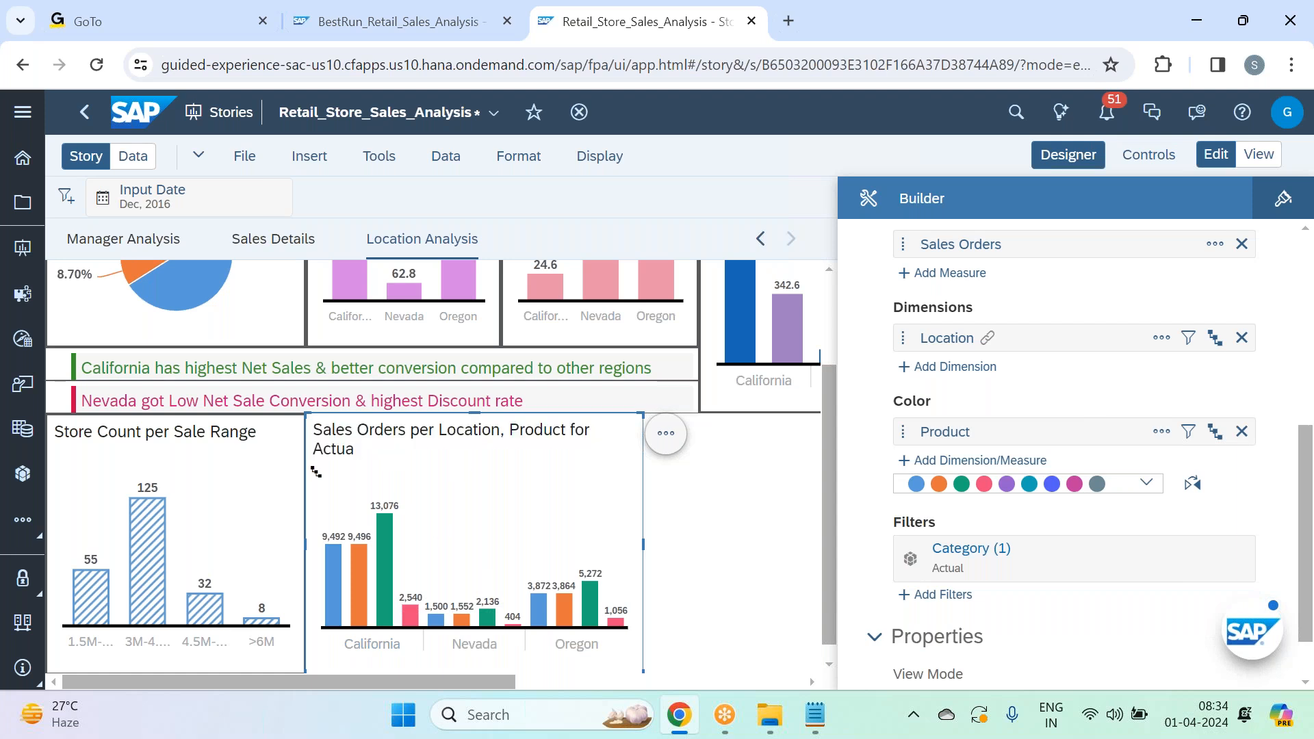
{"action": "key", "text": "BackSpace"}
{"action": "key", "text": "BackSpace"}
{"action": "key", "text": "BackSpace"}
{"action": "key", "text": "BackSpace"}
{"action": "key", "text": "BackSpace"}
{"action": "key", "text": "BackSpace"}
{"action": "key", "text": "BackSpace"}
{"action": "key", "text": "BackSpace"}
{"action": "key", "text": "BackSpace"}
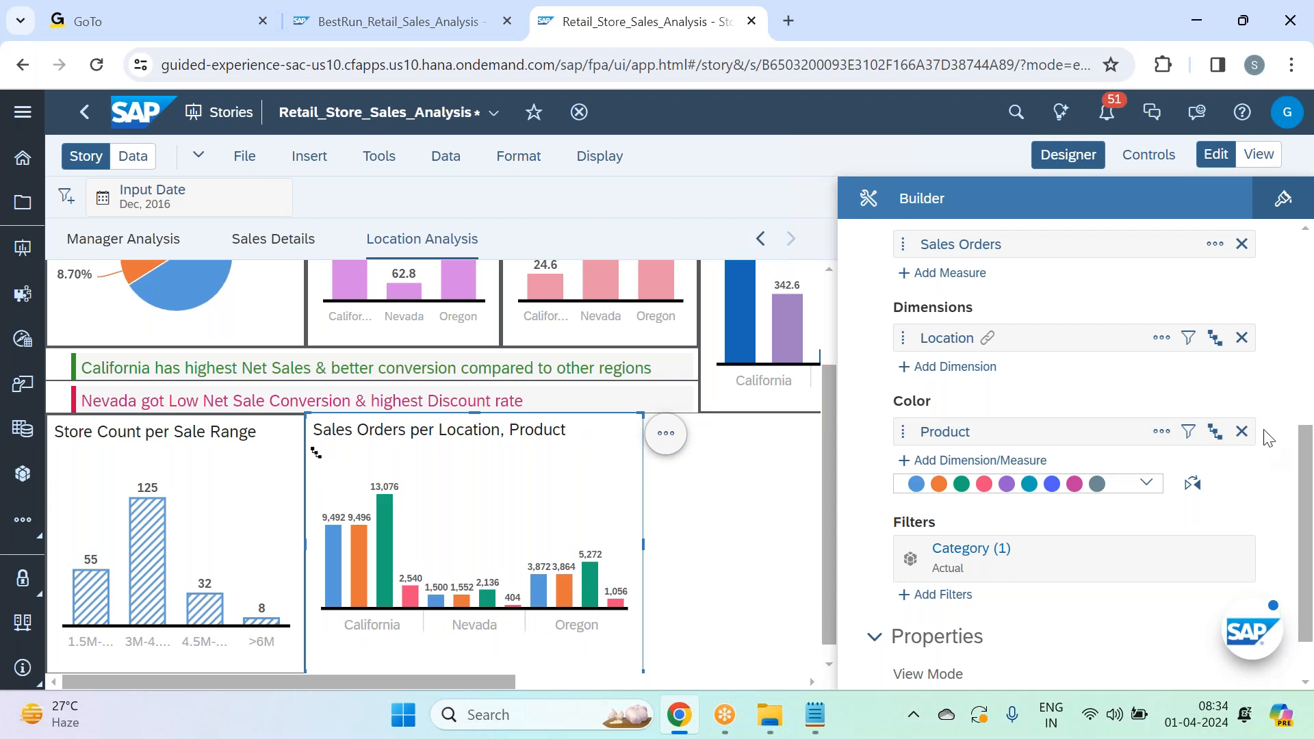
- Filter the chart's Product dimension to exclude the Others member
{"action": "left_click", "coordinate": [1189, 433]}
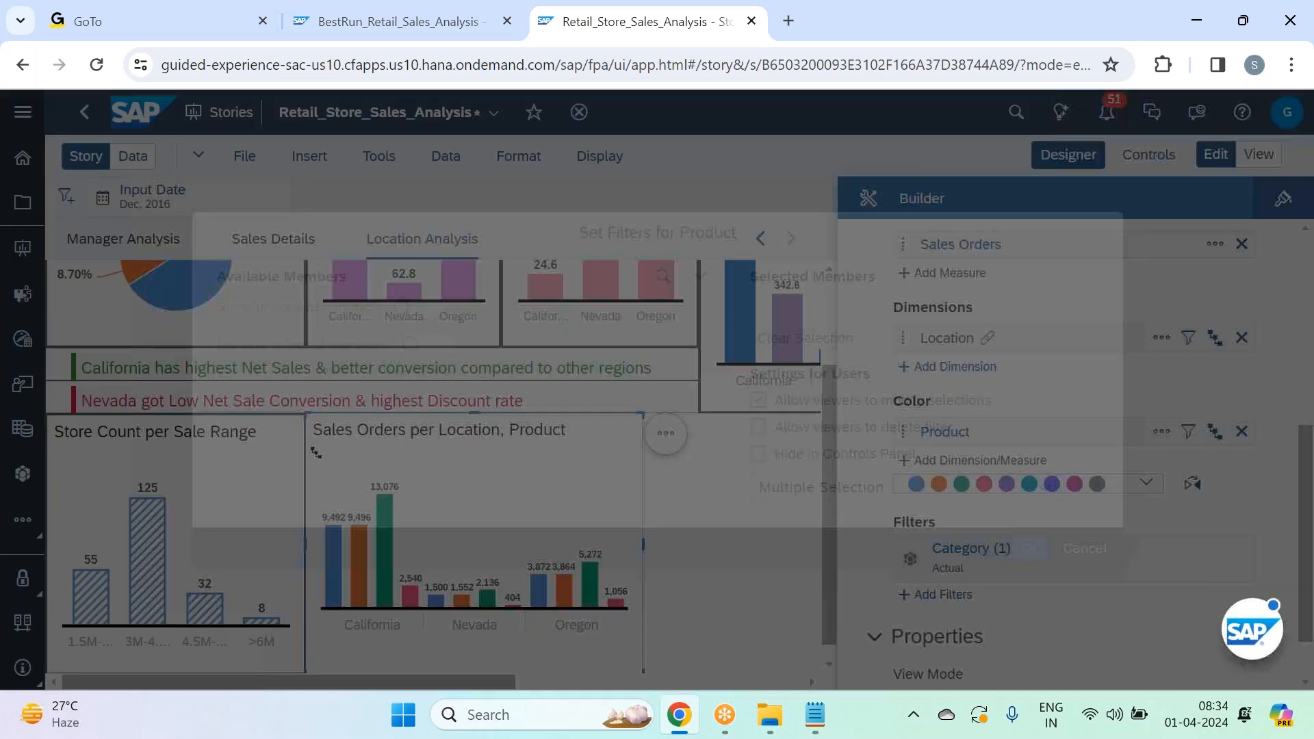
{"action": "left_click", "coordinate": [337, 495]}
{"action": "left_click", "coordinate": [397, 346]}
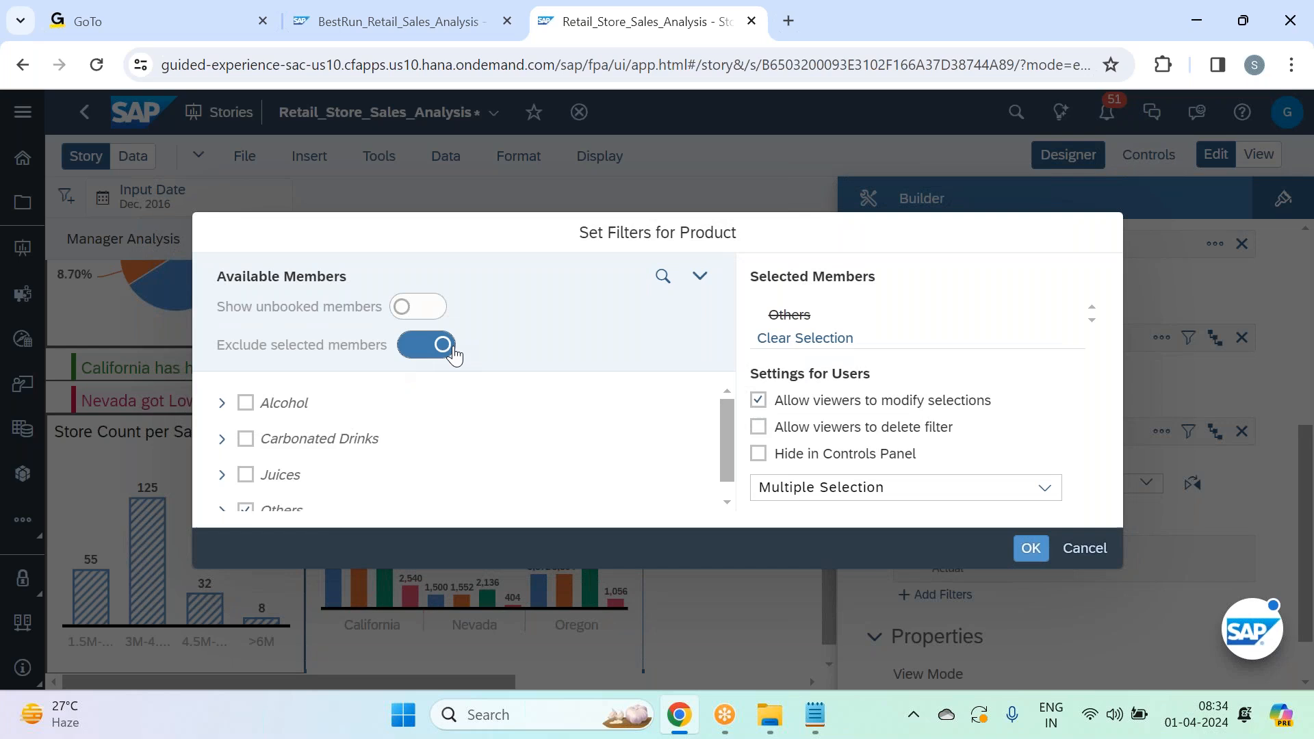
{"action": "left_click", "coordinate": [1028, 548]}
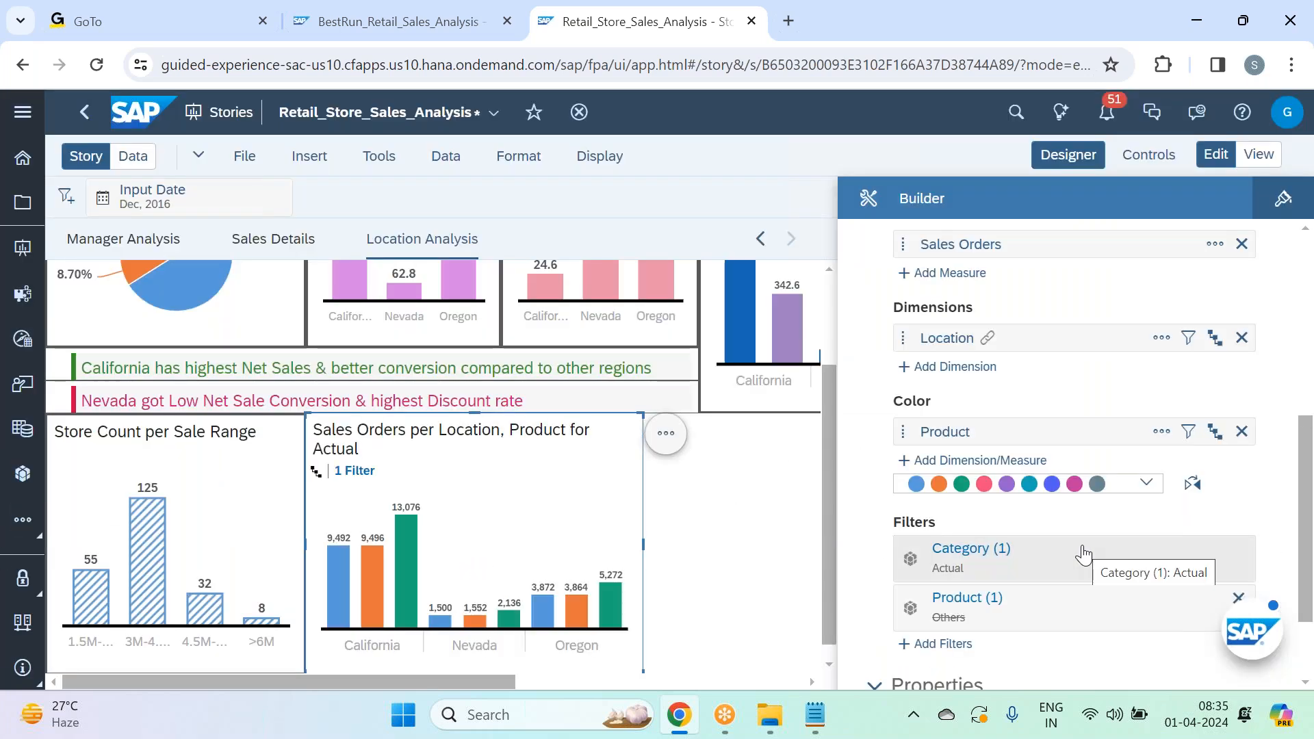
- Give the Sales Orders chart a dark border on all sides and close the Designer
{"action": "left_click", "coordinate": [1291, 200]}
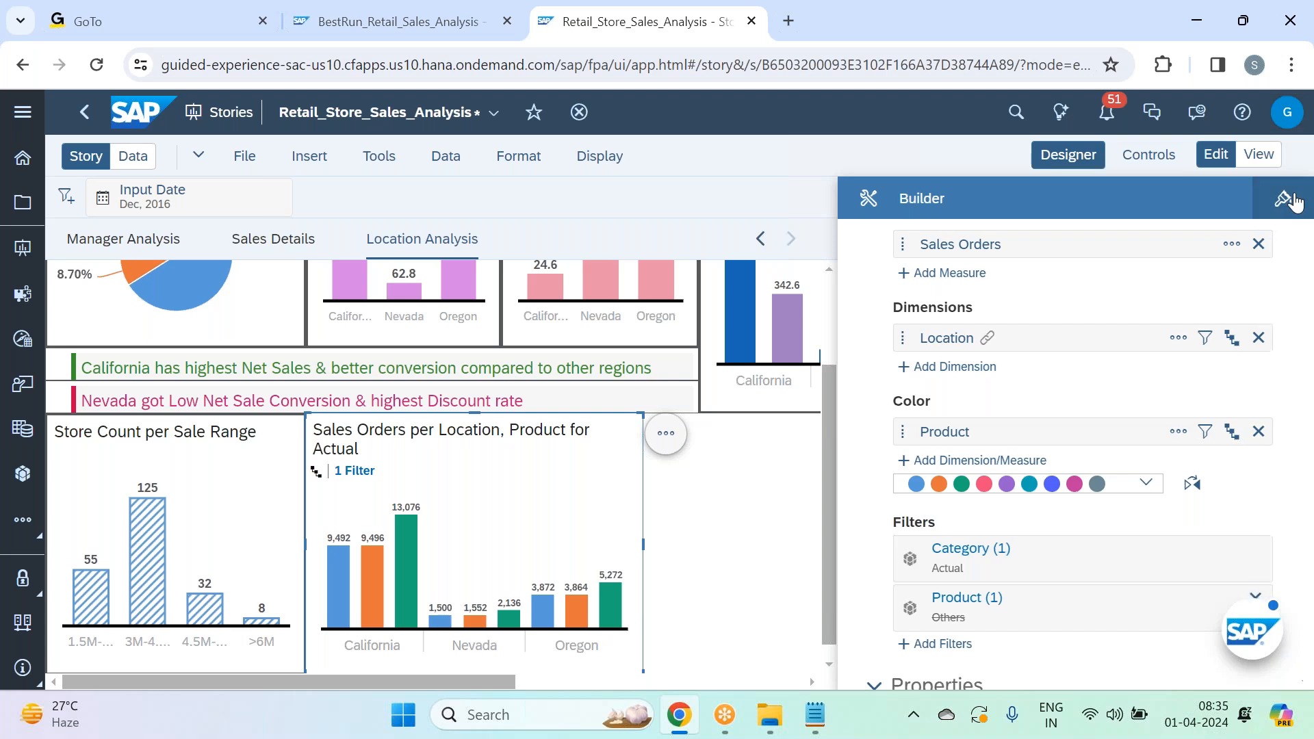
{"action": "left_click", "coordinate": [1252, 477]}
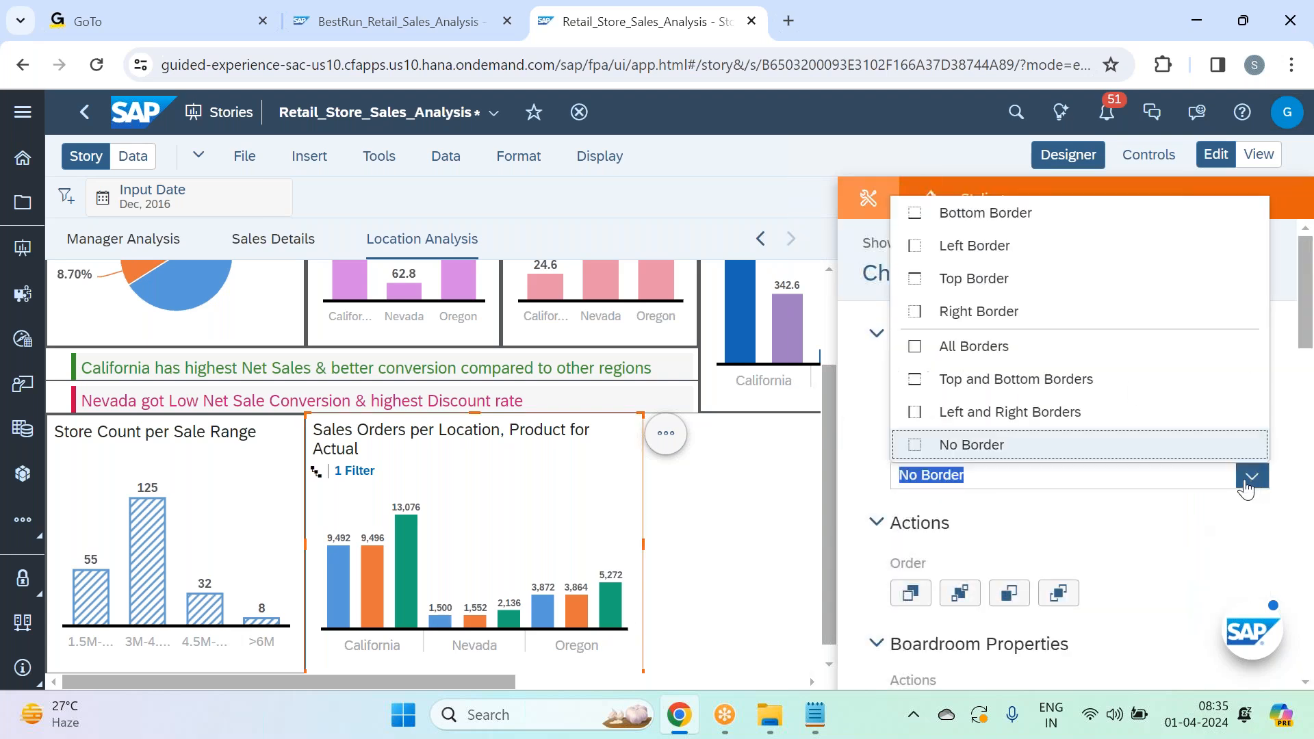
{"action": "left_click", "coordinate": [939, 344]}
{"action": "left_click", "coordinate": [1252, 543]}
{"action": "left_click", "coordinate": [1168, 312]}
{"action": "left_click", "coordinate": [1069, 155]}
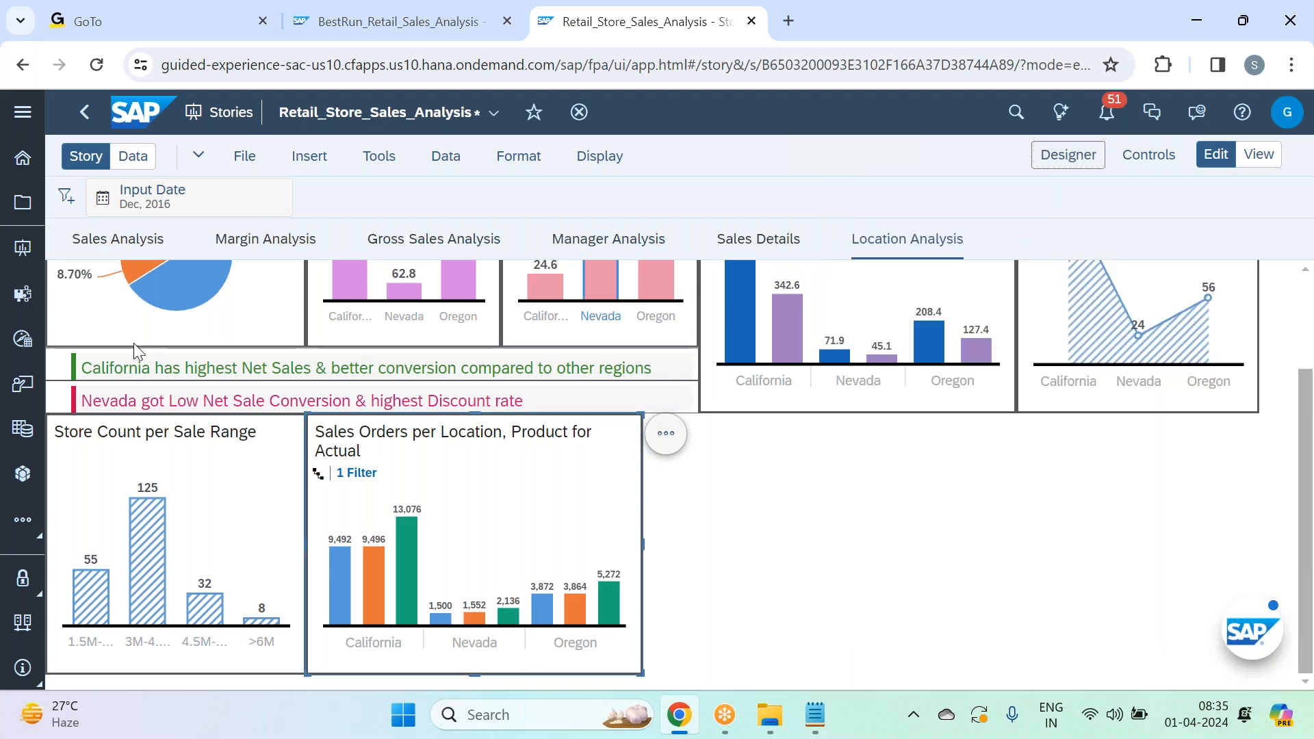
- Save the Retail_Store_Sales_Analysis story
{"action": "left_click", "coordinate": [243, 151]}
{"action": "left_click", "coordinate": [244, 155]}
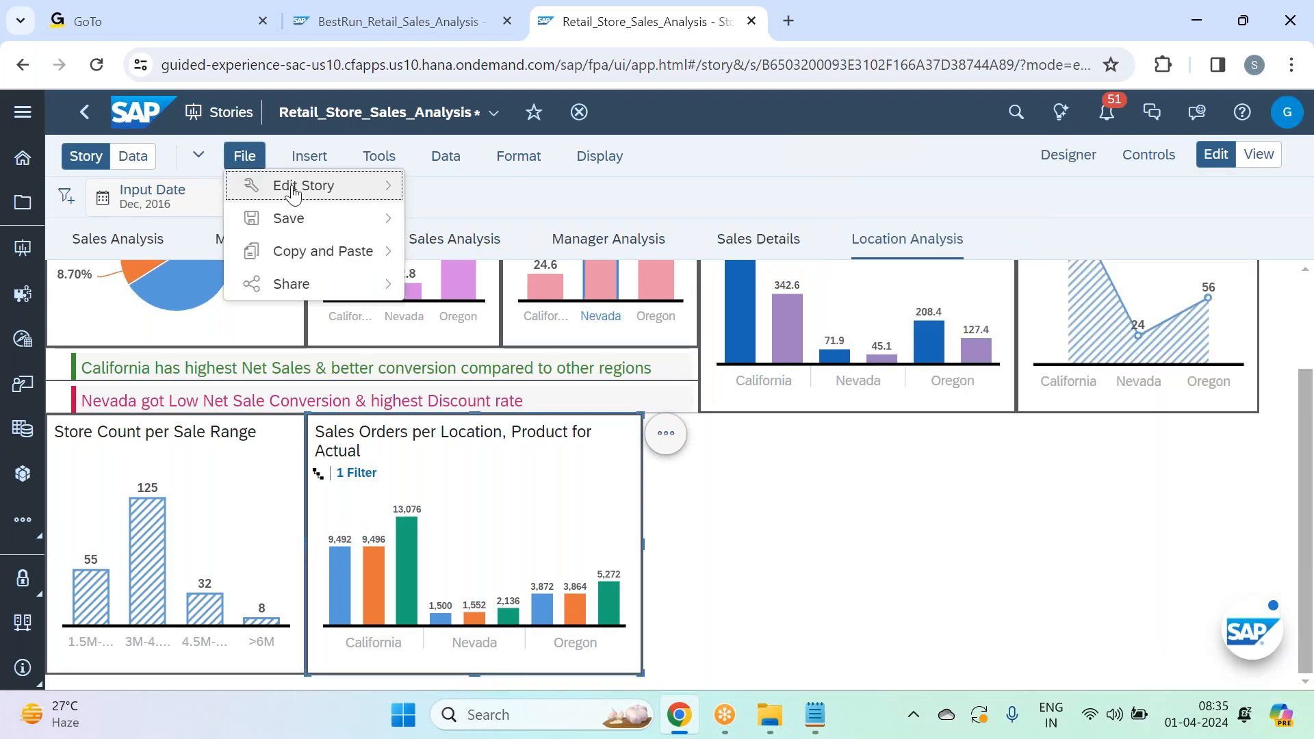
{"action": "mouse_move", "coordinate": [325, 218]}
{"action": "left_click", "coordinate": [478, 232]}
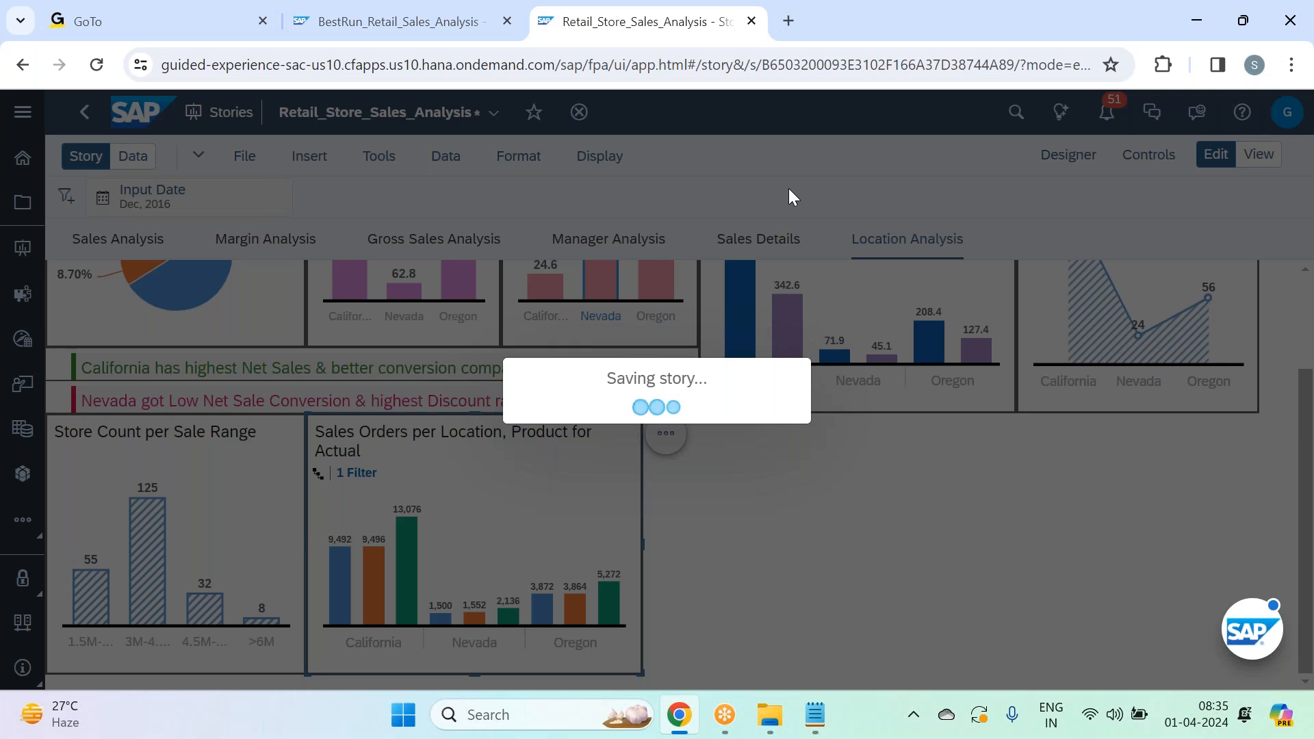
- Remove "for Actual" from the Sales Orders chart title so it reads "Sales Orders per Location, Product"
{"action": "left_click", "coordinate": [385, 454]}
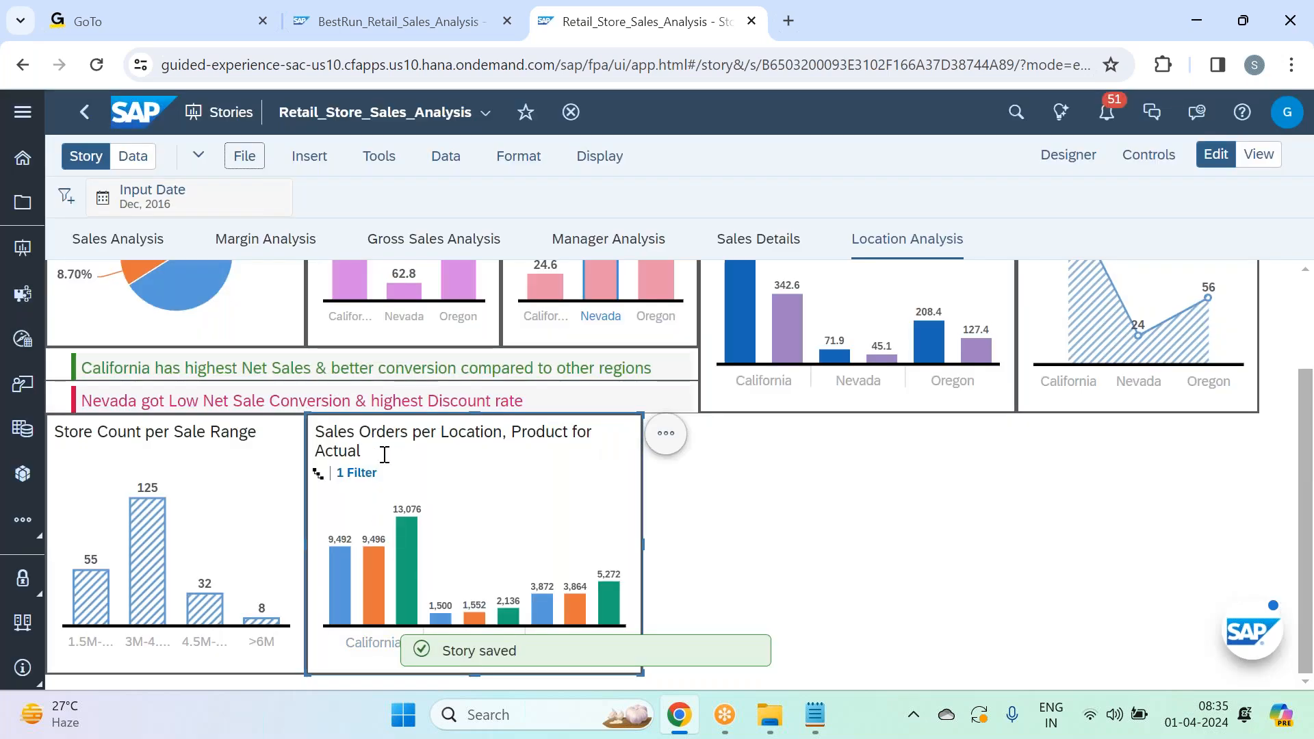
{"action": "key", "text": "BackSpace"}
{"action": "key", "text": "BackSpace"}
{"action": "key", "text": "BackSpace"}
{"action": "key", "text": "BackSpace"}
{"action": "key", "text": "BackSpace"}
{"action": "key", "text": "BackSpace"}
{"action": "key", "text": "BackSpace"}
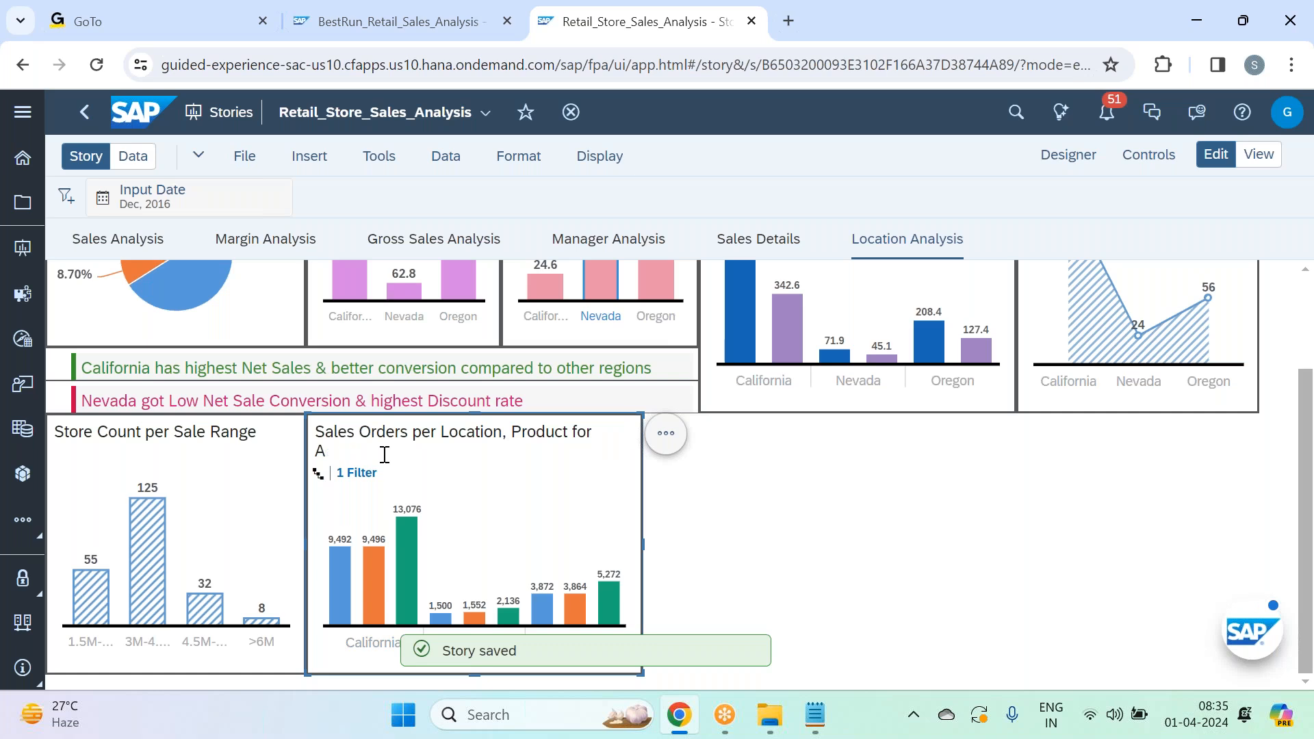
{"action": "key", "text": "BackSpace"}
{"action": "key", "text": "BackSpace"}
{"action": "key", "text": "BackSpace"}
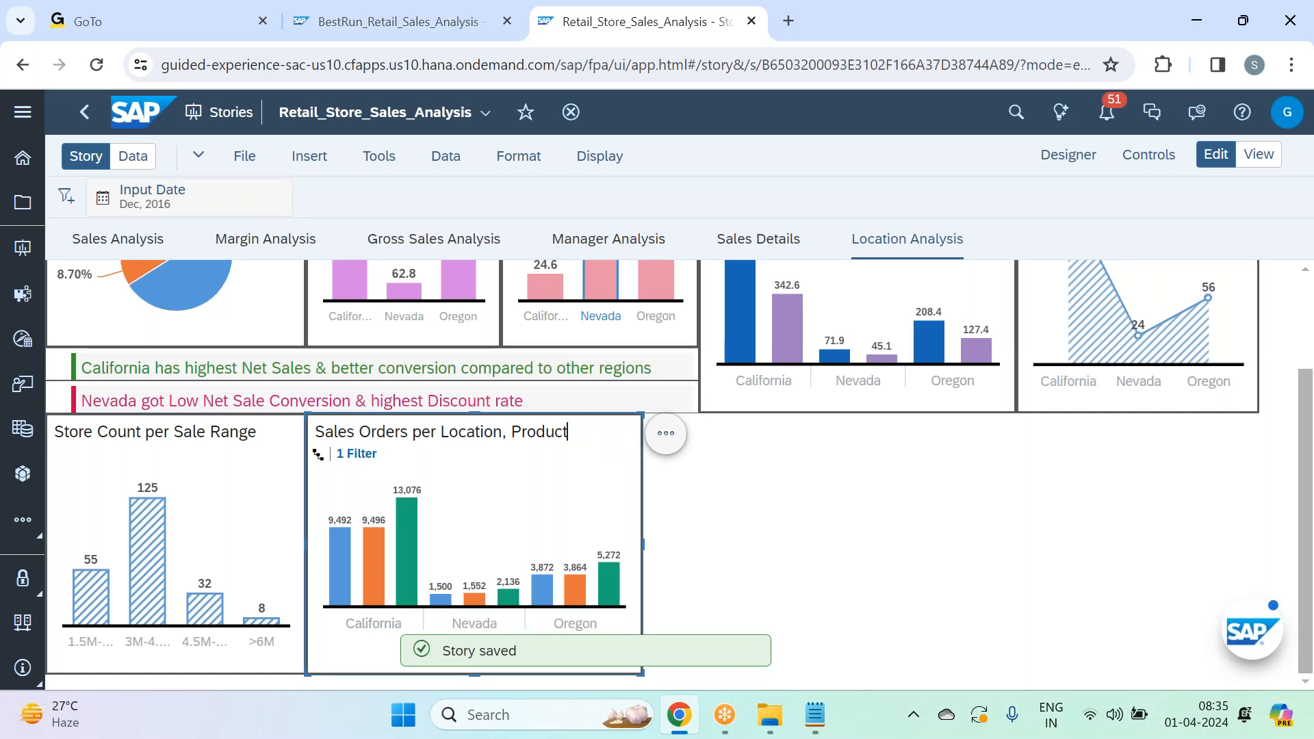
{"action": "left_click", "coordinate": [523, 513]}
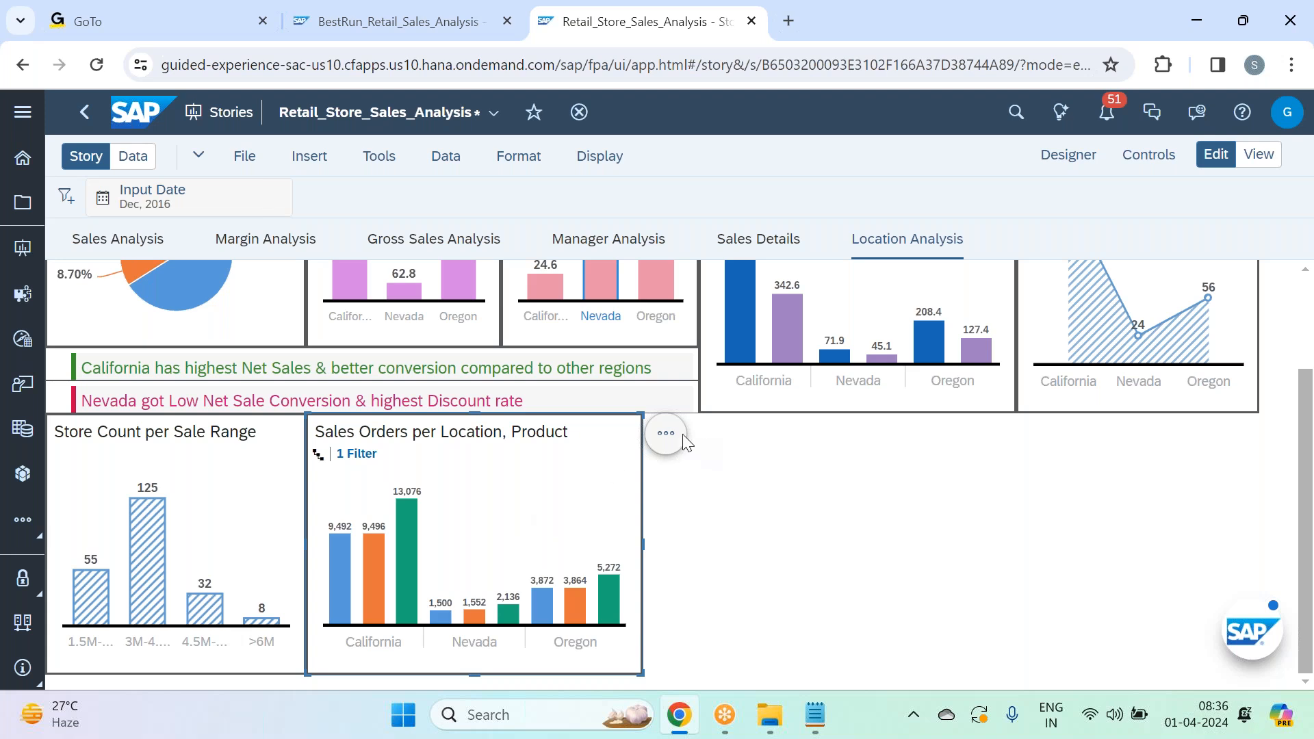
- Start a fixed reference line on the Sales Orders per Location, Product chart with value 3000 and label "Min Orders"
{"action": "left_click", "coordinate": [660, 438]}
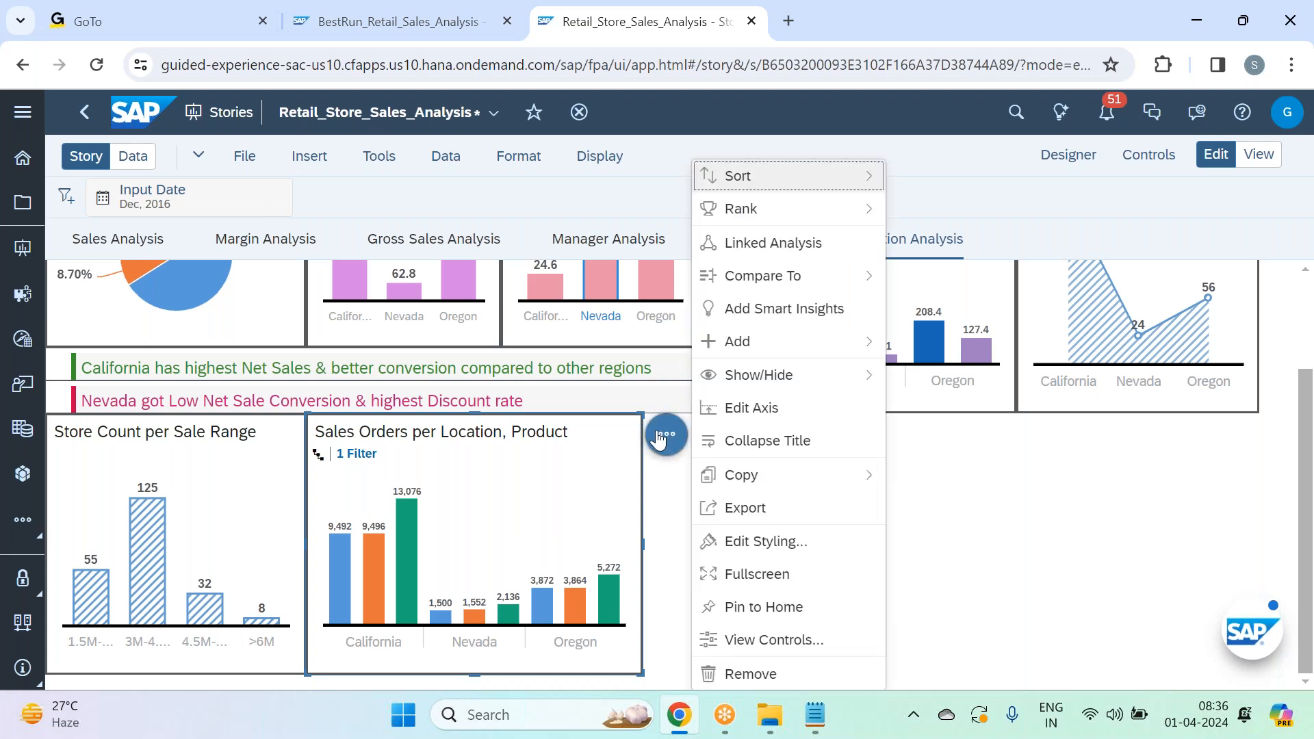
{"action": "mouse_move", "coordinate": [818, 355]}
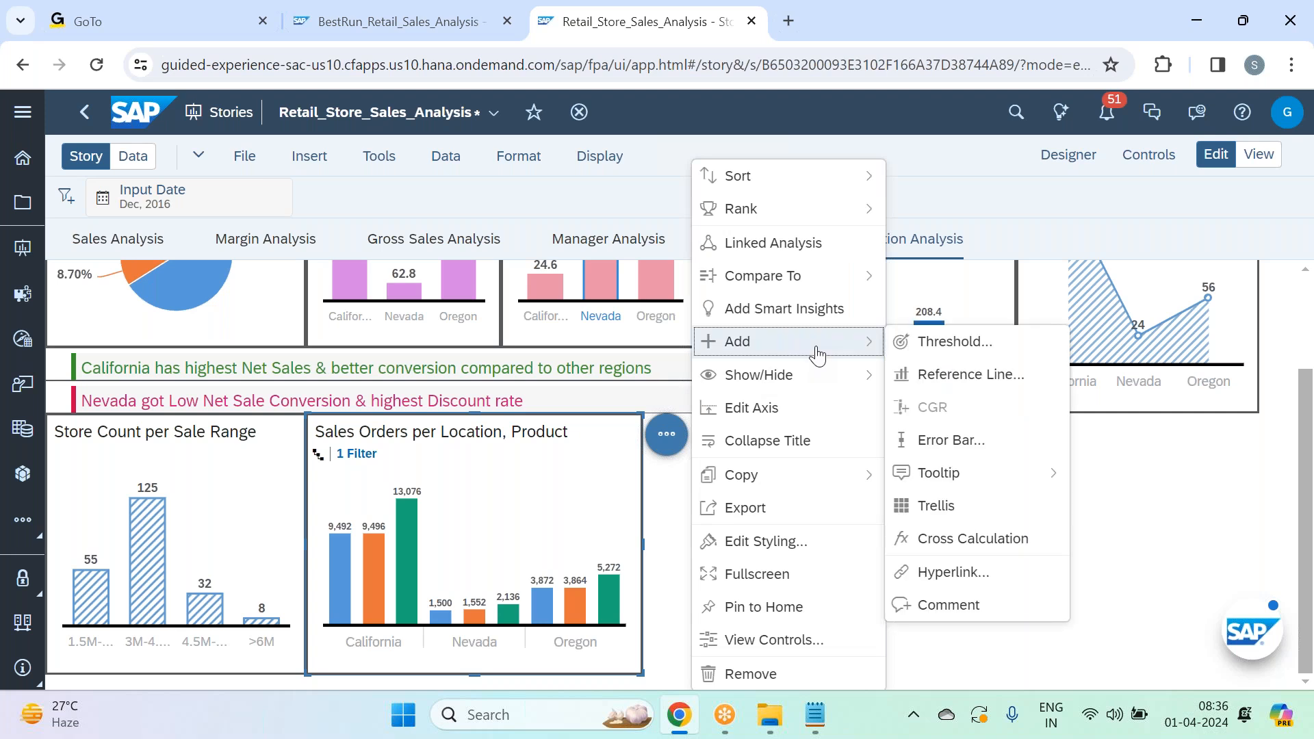
{"action": "left_click", "coordinate": [974, 375]}
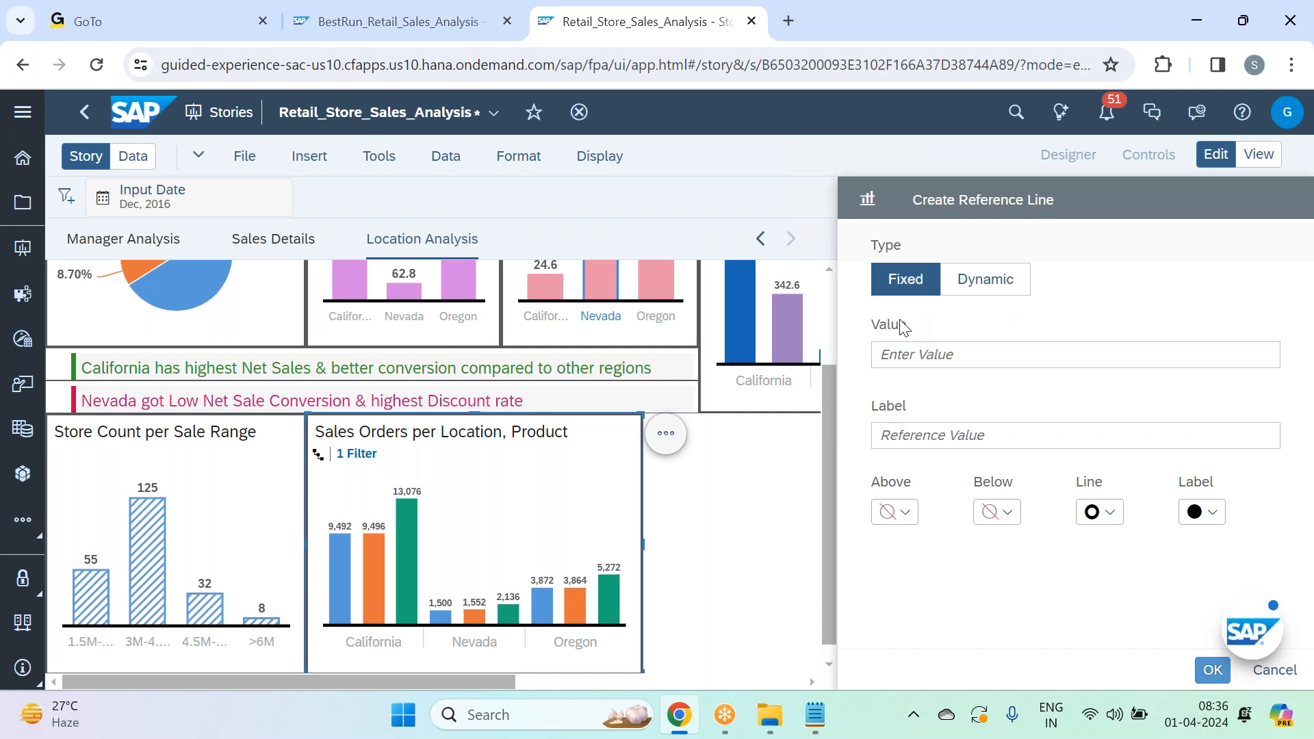
{"action": "left_click", "coordinate": [920, 354]}
{"action": "type", "text": "3000"}
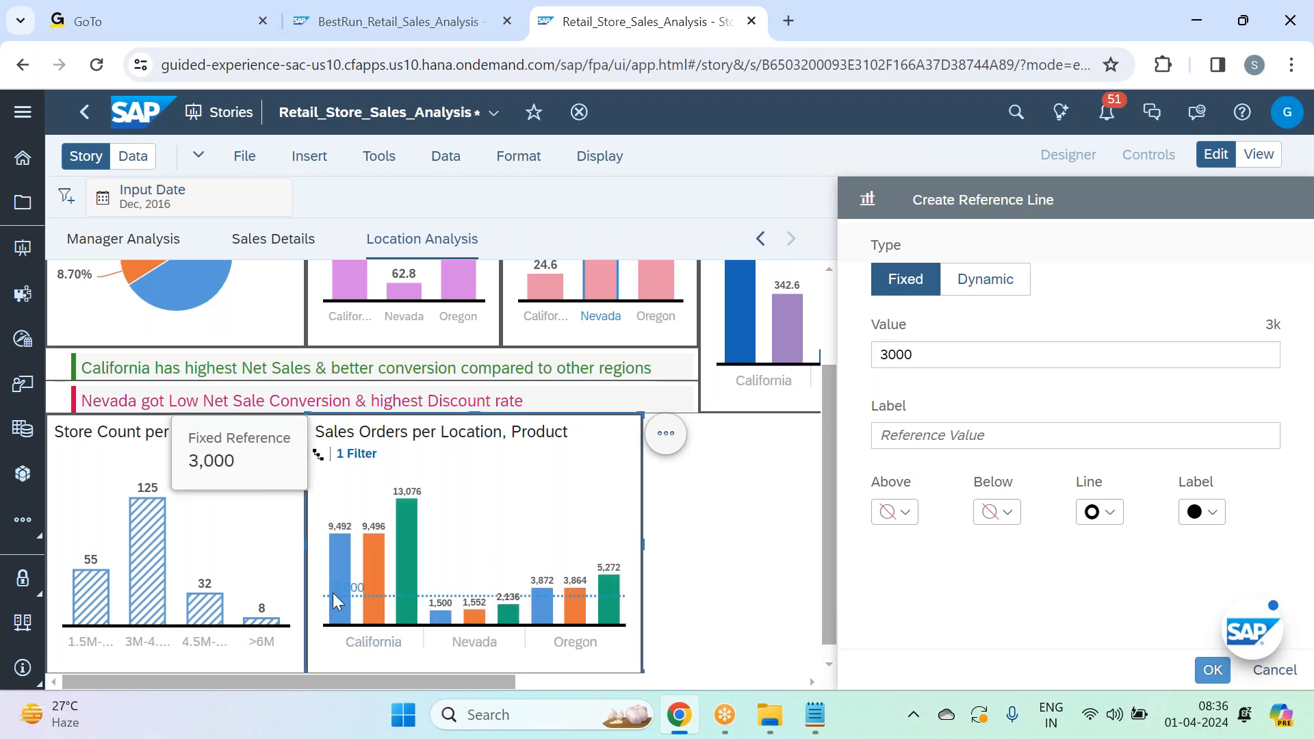
{"action": "left_click", "coordinate": [959, 430]}
{"action": "type", "text": "Min Orde"}
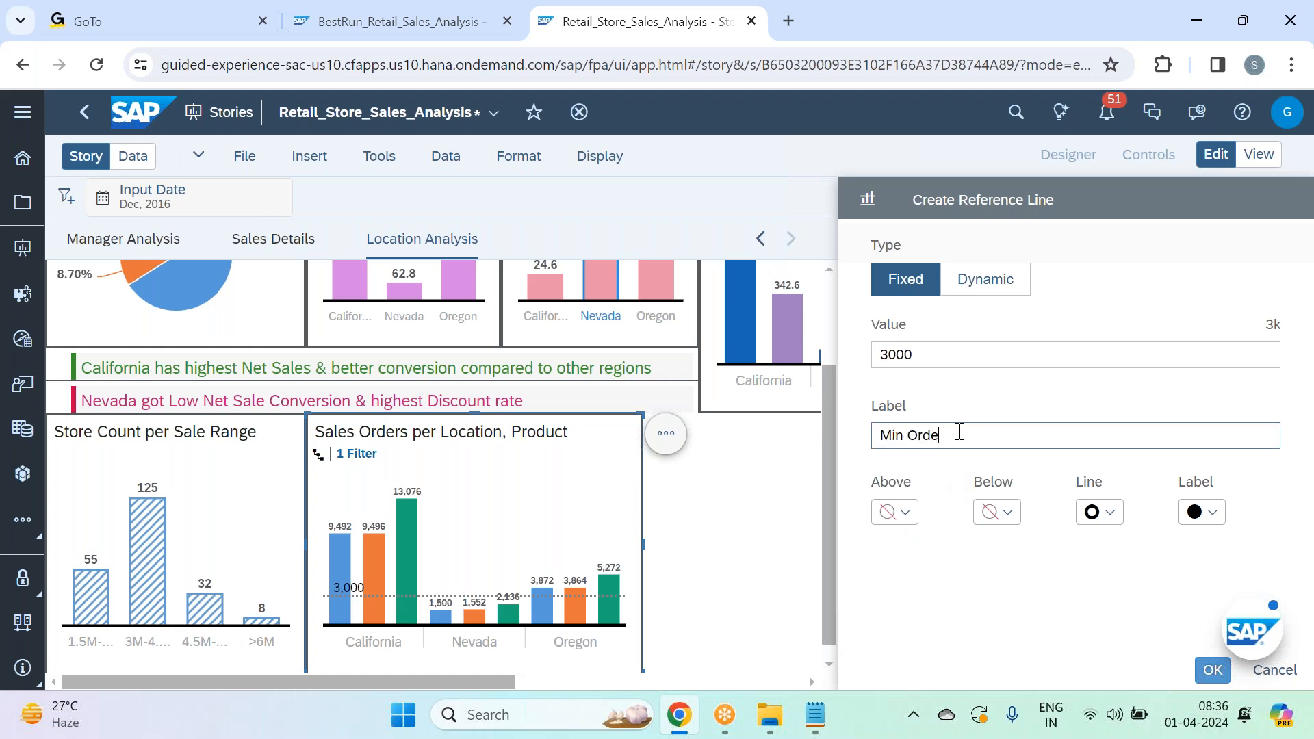
{"action": "left_click", "coordinate": [1011, 380]}
- Shade the area above the Min Orders reference line green and the area below it red
{"action": "left_click", "coordinate": [902, 515]}
{"action": "left_click", "coordinate": [900, 235]}
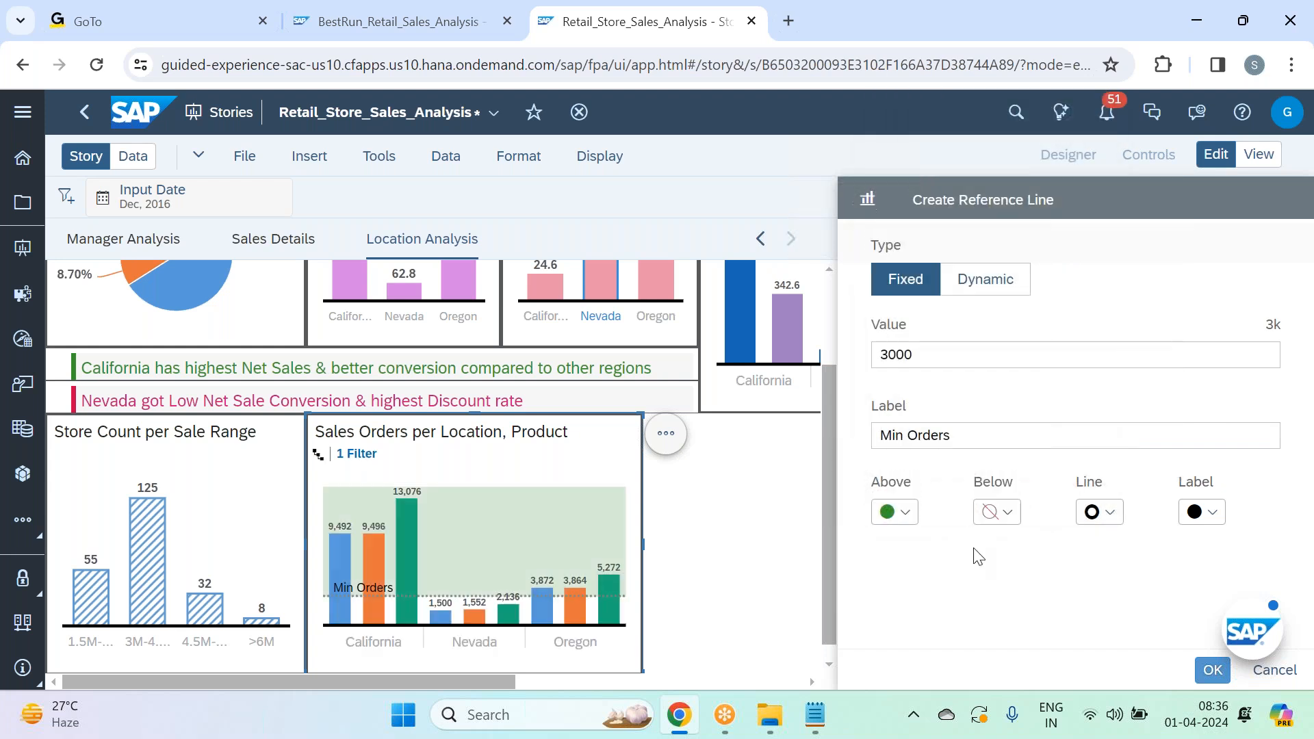
{"action": "left_click", "coordinate": [1005, 512]}
{"action": "left_click", "coordinate": [1174, 207]}
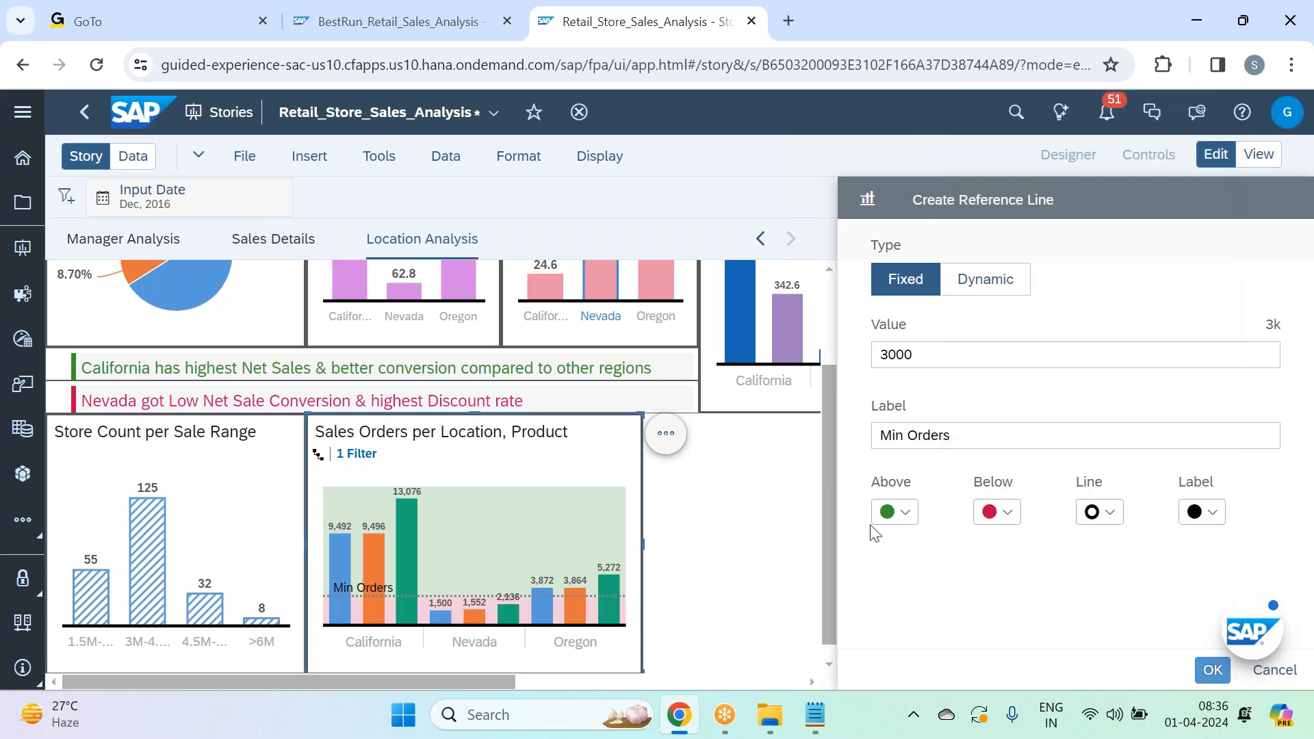
- Colour the reference line purple and its label pinkish red (hex c63367), and confirm the reference line
{"action": "left_click", "coordinate": [1103, 514]}
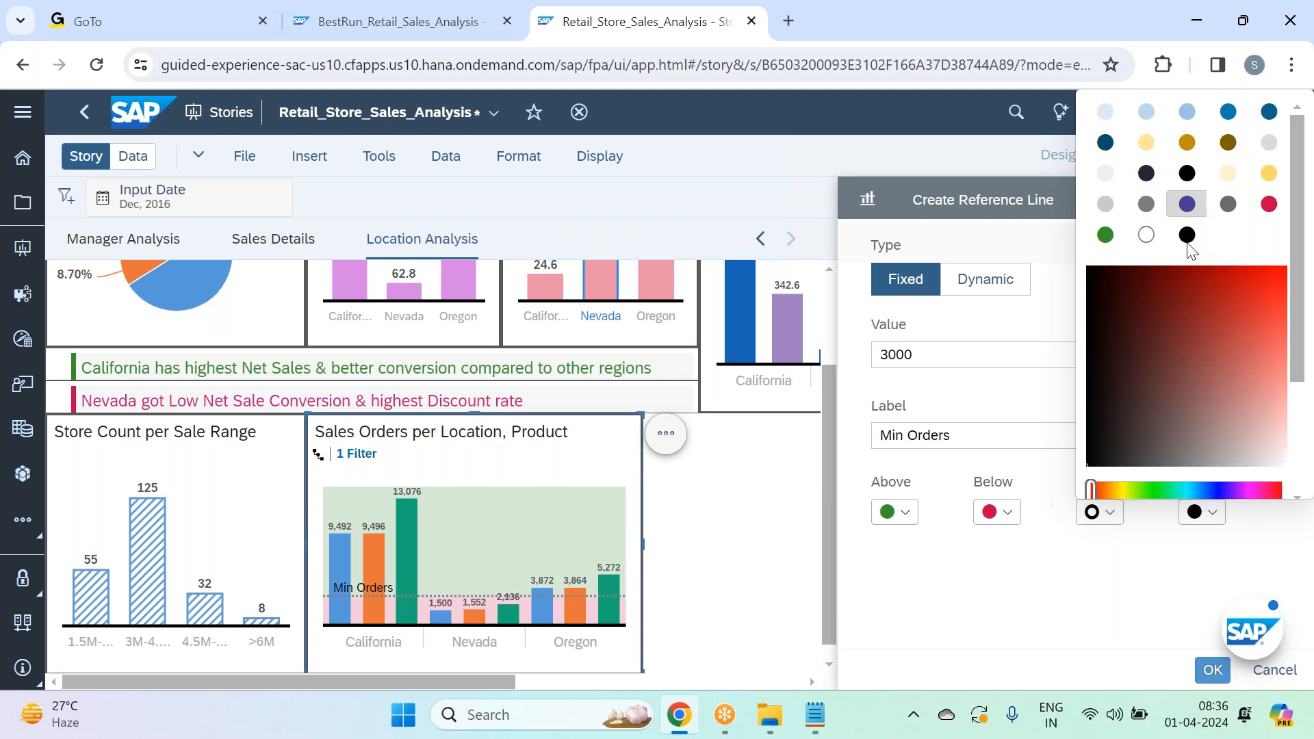
{"action": "left_click", "coordinate": [1187, 203]}
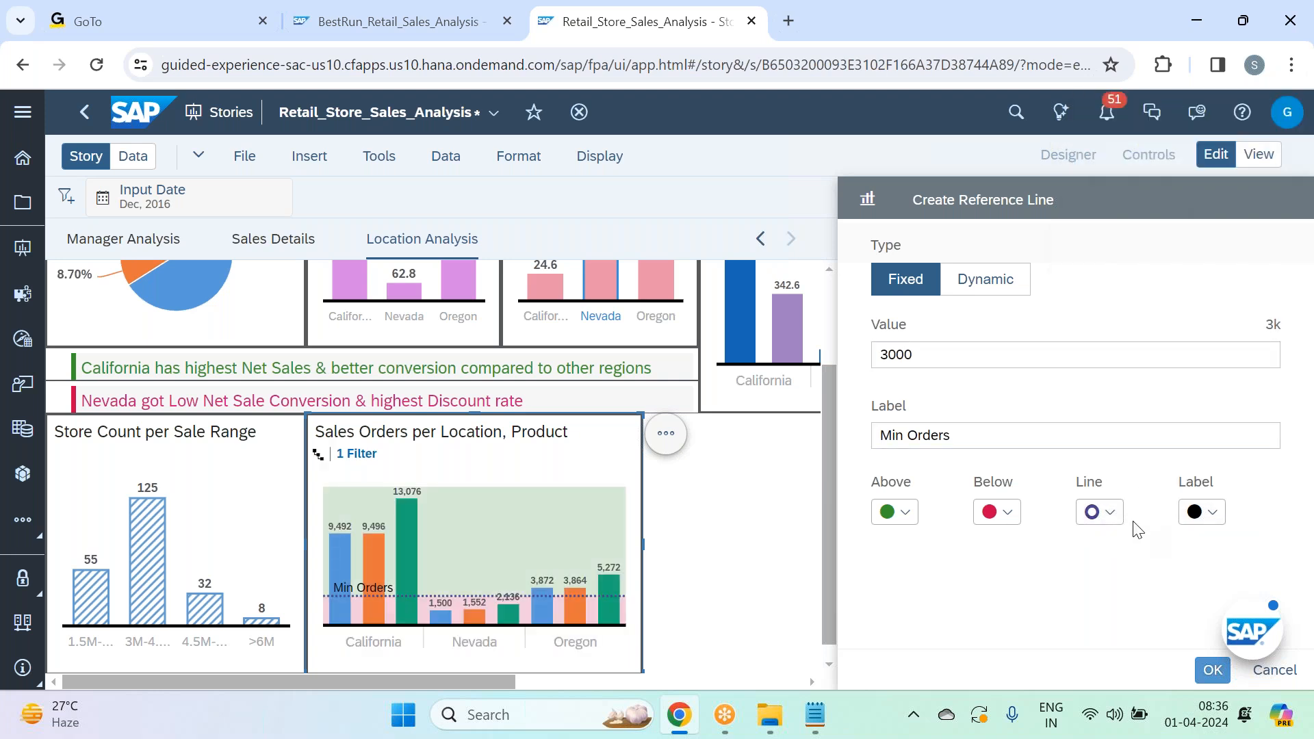
{"action": "left_click", "coordinate": [1204, 512]}
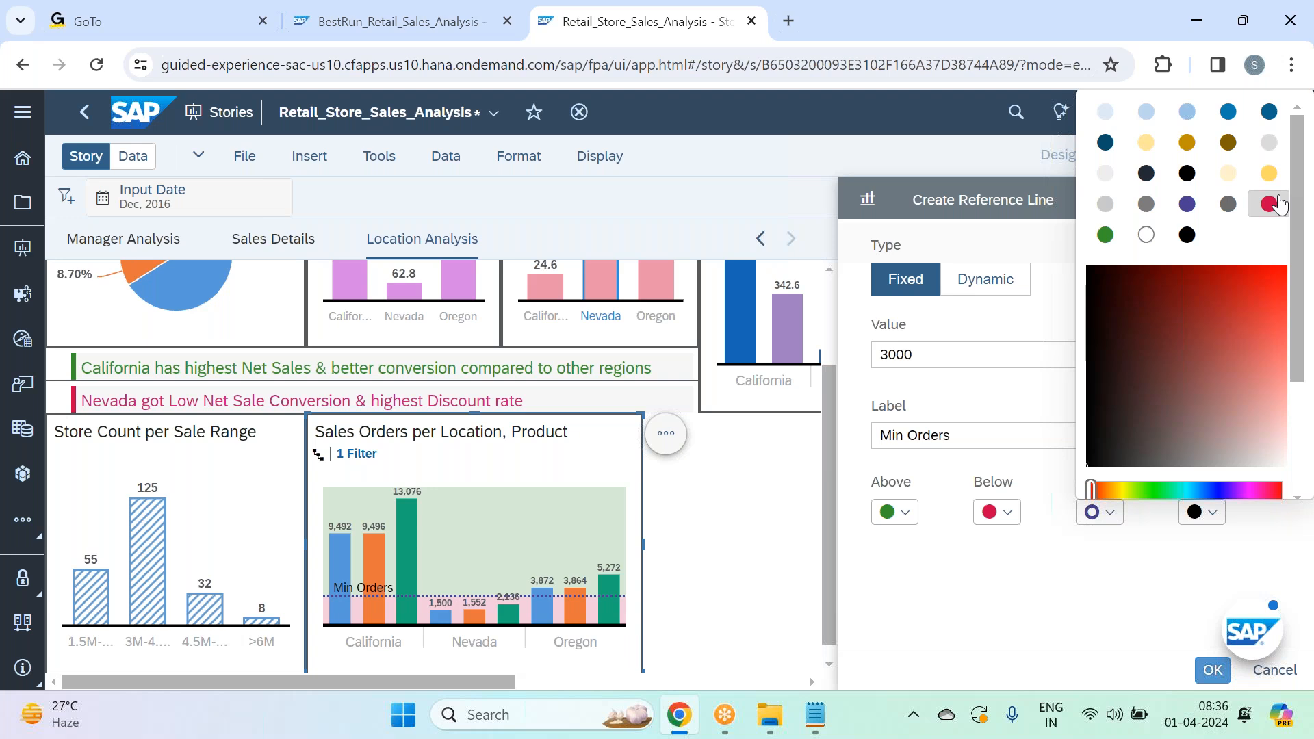
{"action": "left_click", "coordinate": [1229, 112]}
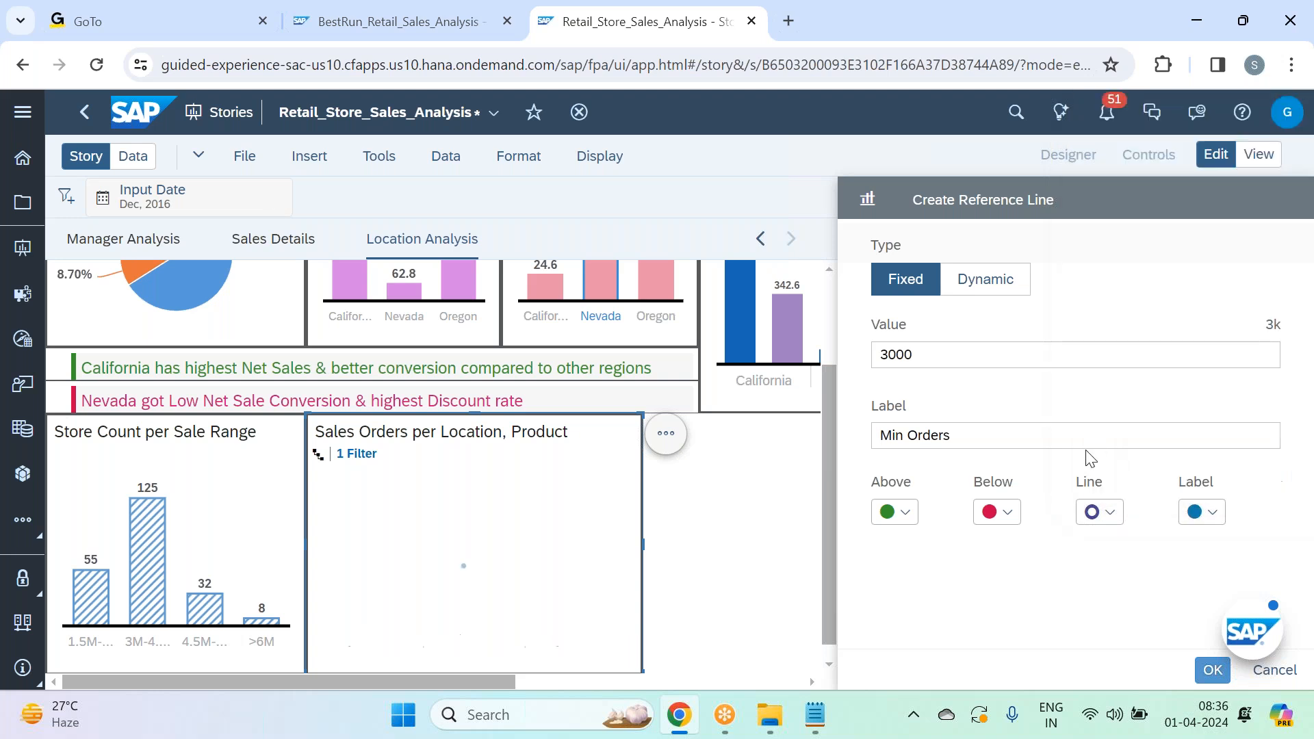
{"action": "left_click", "coordinate": [1203, 512]}
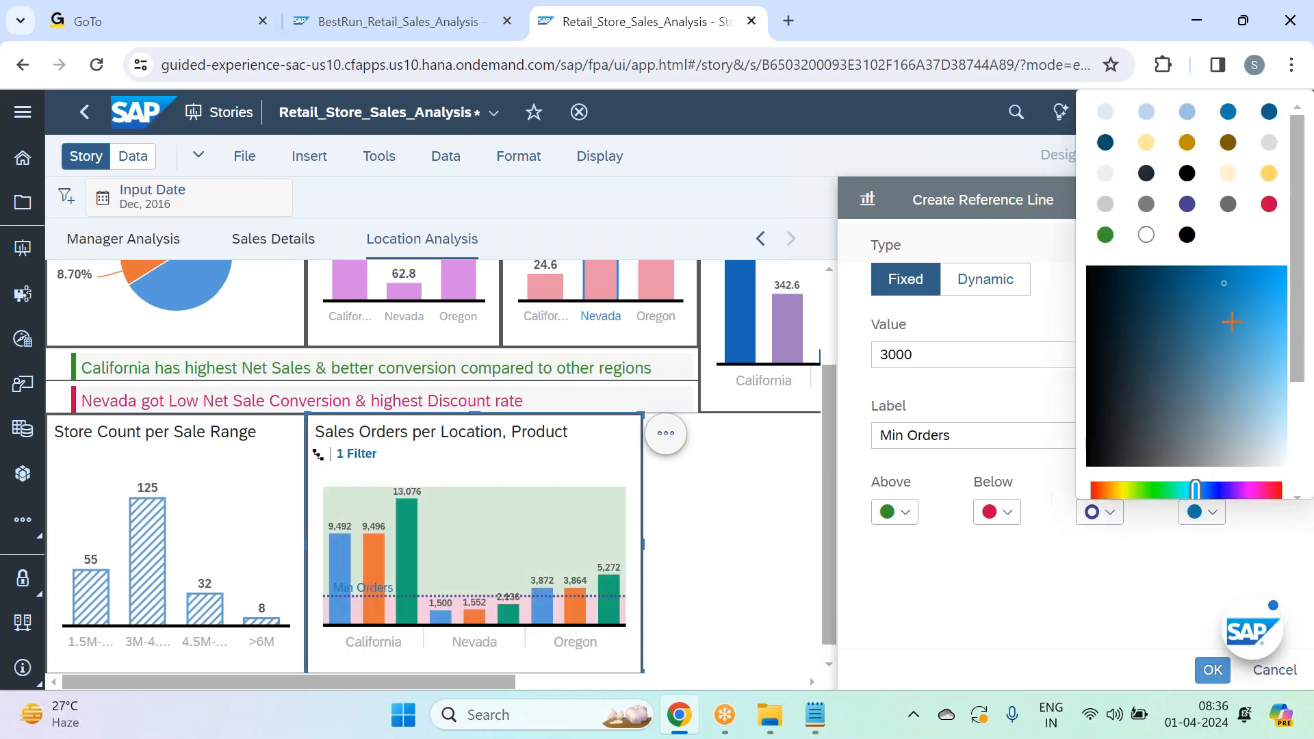
{"action": "scroll", "coordinate": [1198, 342], "scroll_direction": "down", "scroll_amount": 3}
{"action": "left_click", "coordinate": [1270, 326]}
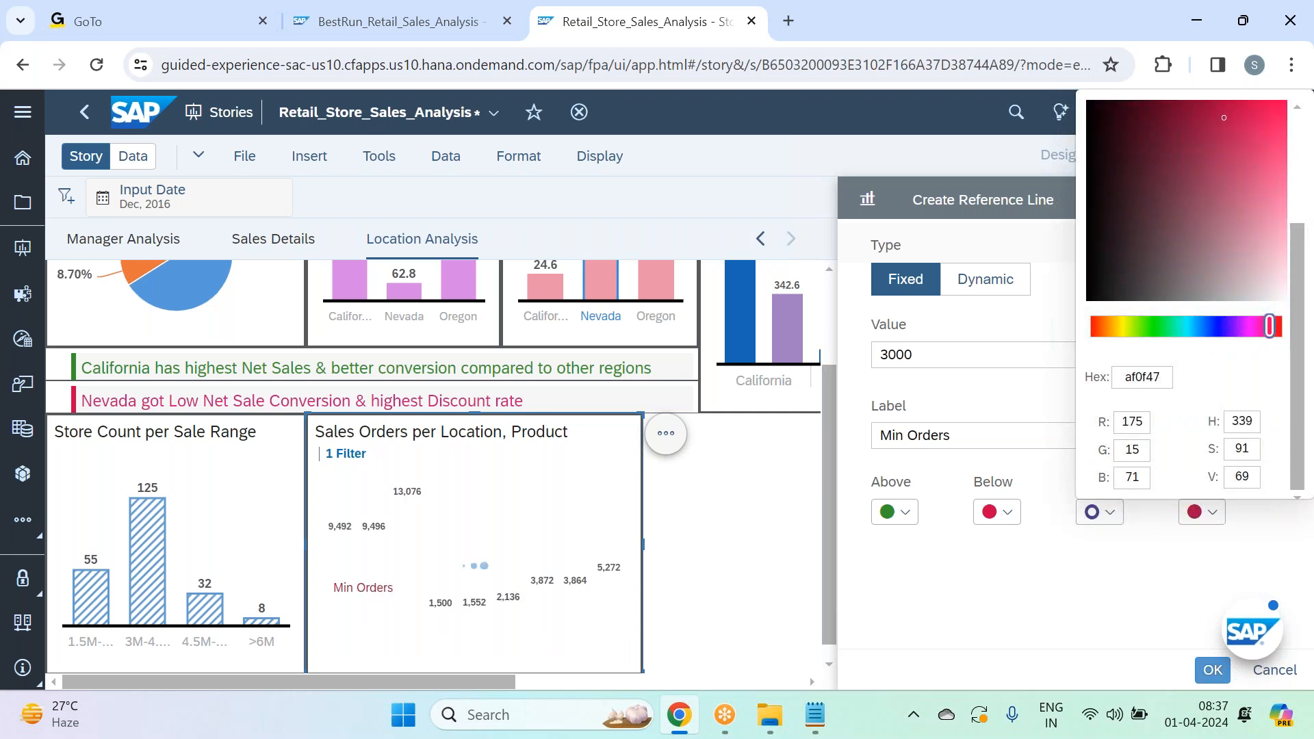
{"action": "left_click", "coordinate": [1243, 152]}
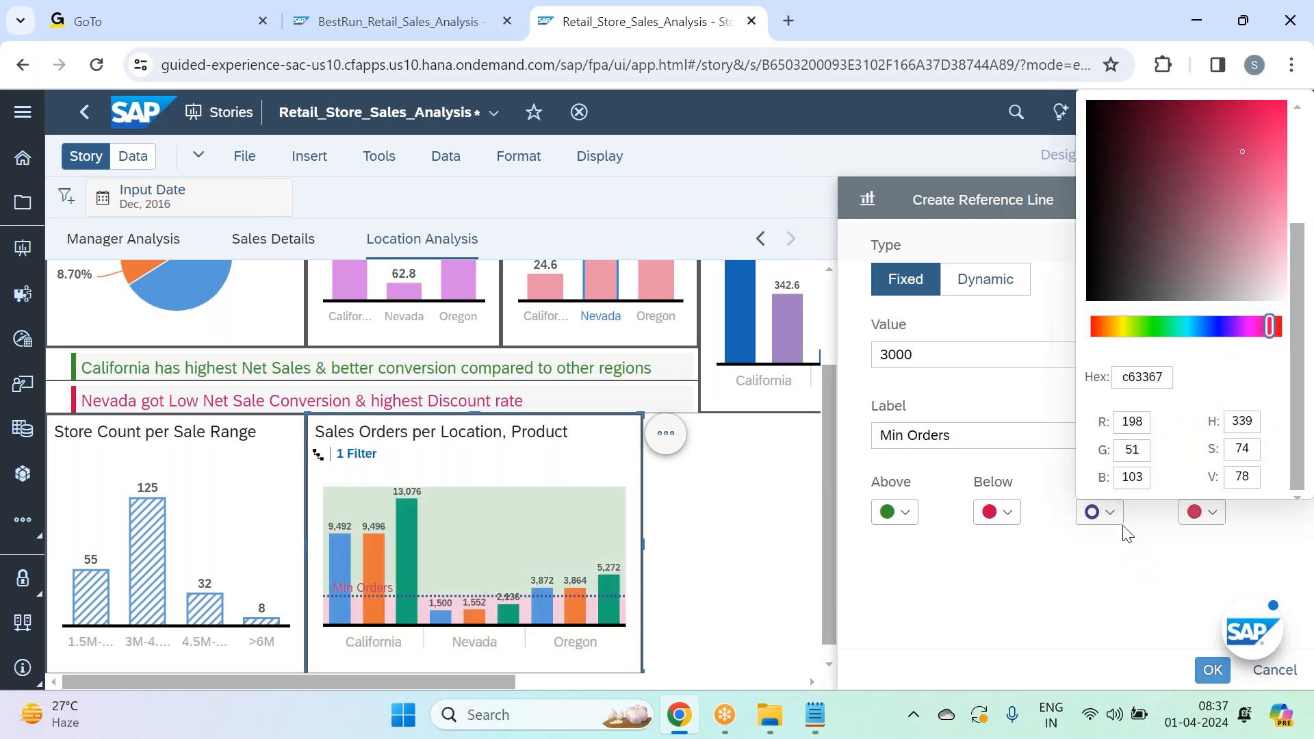
{"action": "left_click", "coordinate": [1104, 597]}
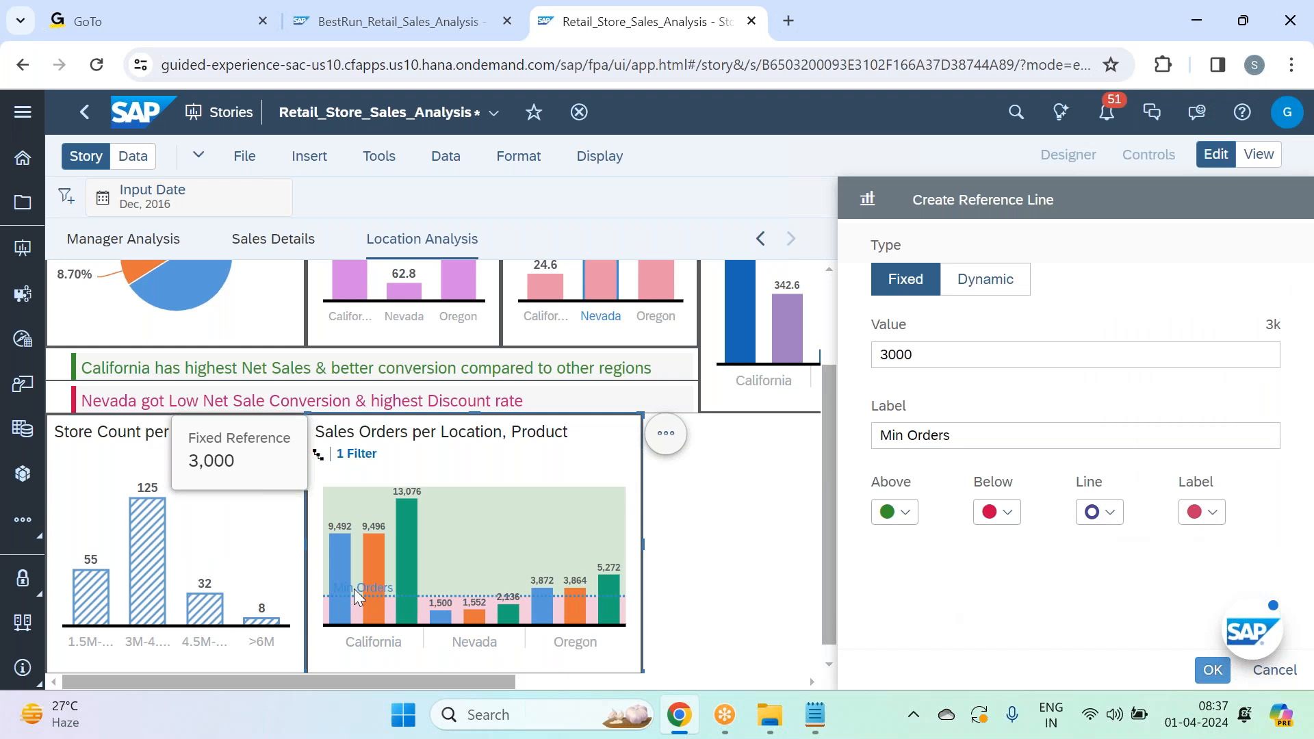
{"action": "left_click", "coordinate": [1210, 671]}
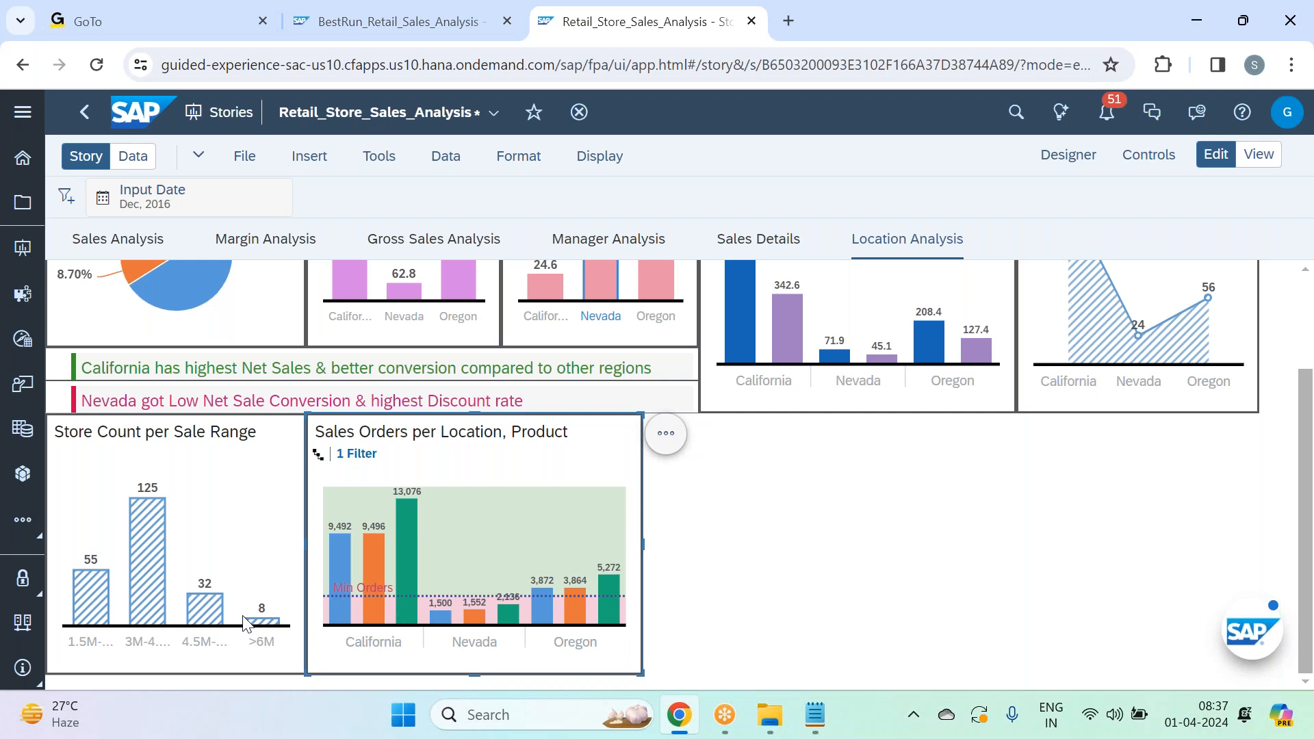
- Save the Retail_Store_Sales_Analysis story
{"action": "left_click", "coordinate": [242, 162]}
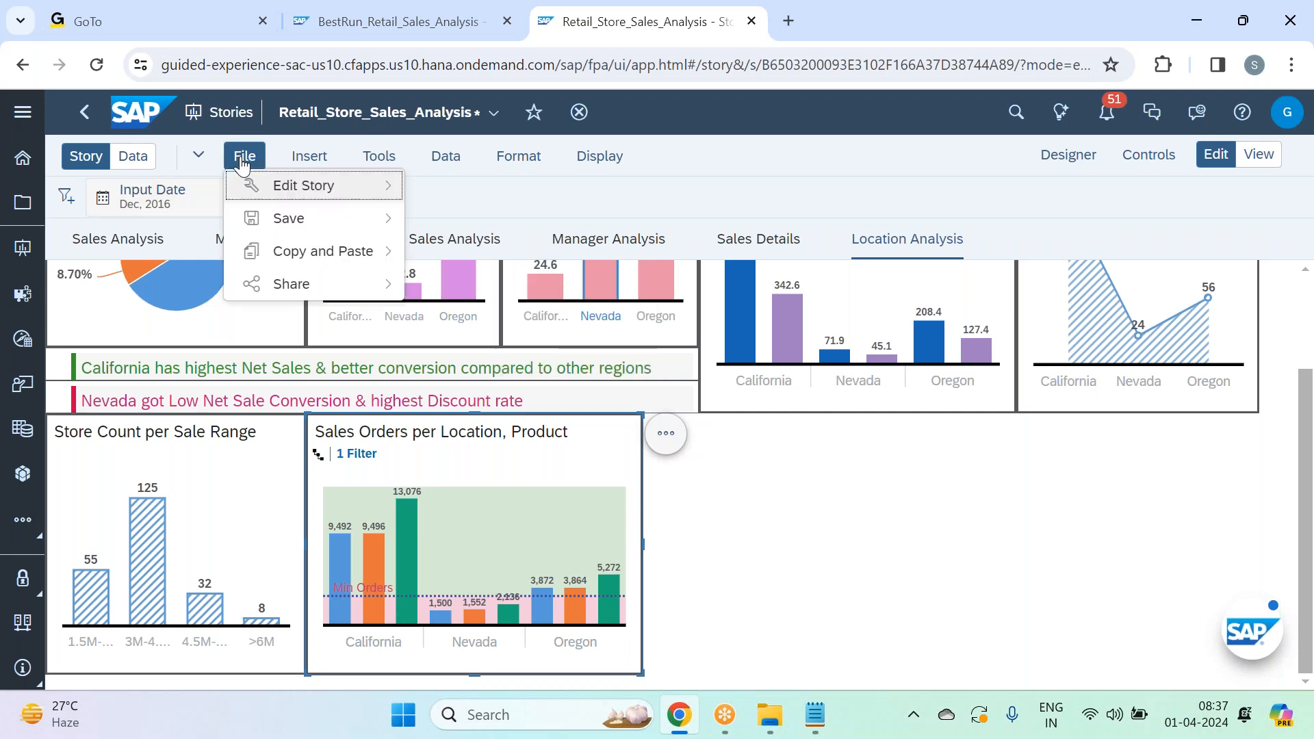
{"action": "mouse_move", "coordinate": [291, 218]}
{"action": "left_click", "coordinate": [446, 215]}
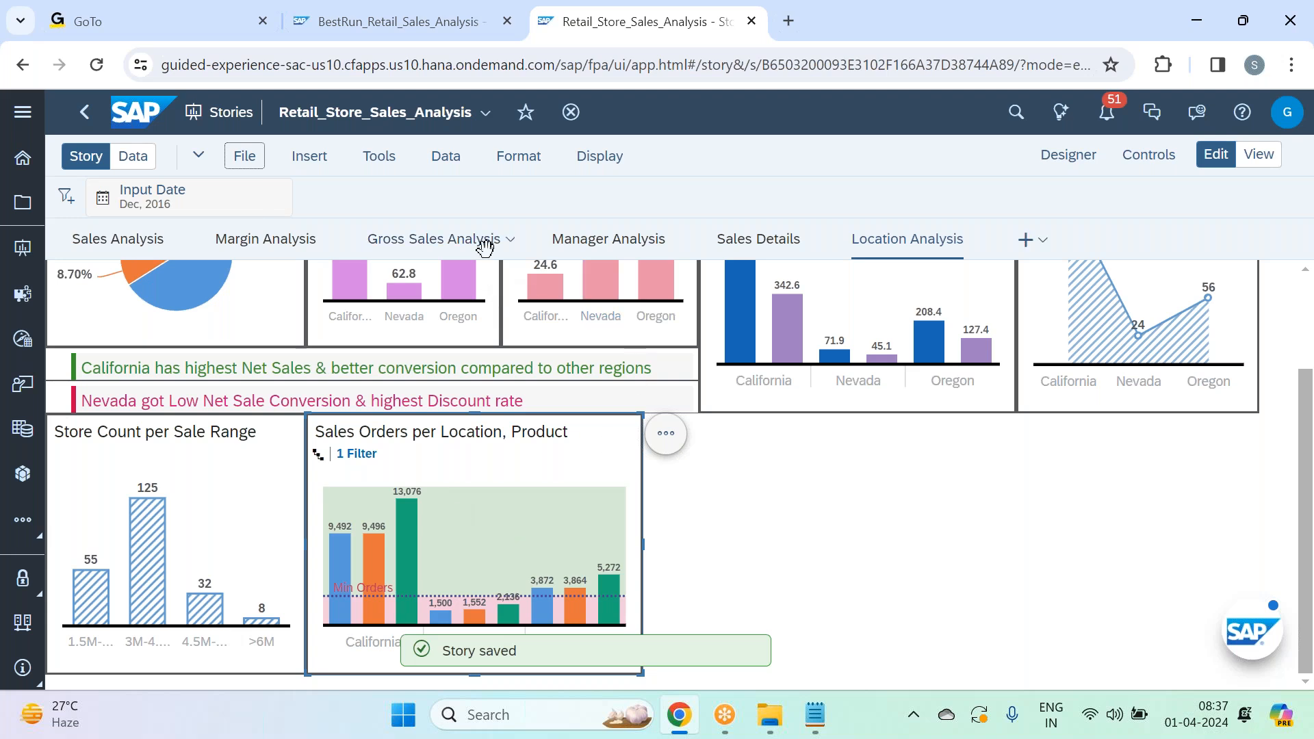
- On the Margin Analysis page, start a dynamic reference line for the Gross Margin per Location, Product chart using the Gross Margin measure
{"action": "left_click", "coordinate": [284, 241]}
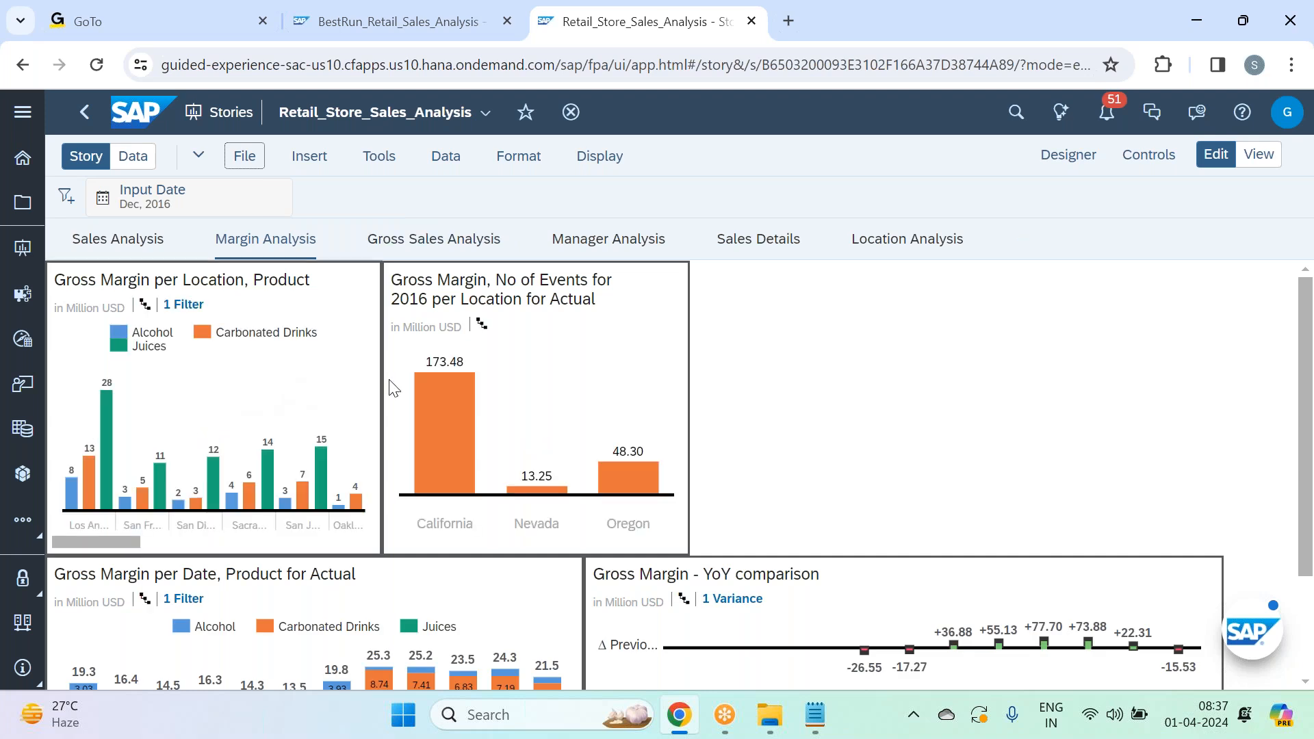
{"action": "left_click", "coordinate": [405, 280]}
{"action": "mouse_move", "coordinate": [575, 337]}
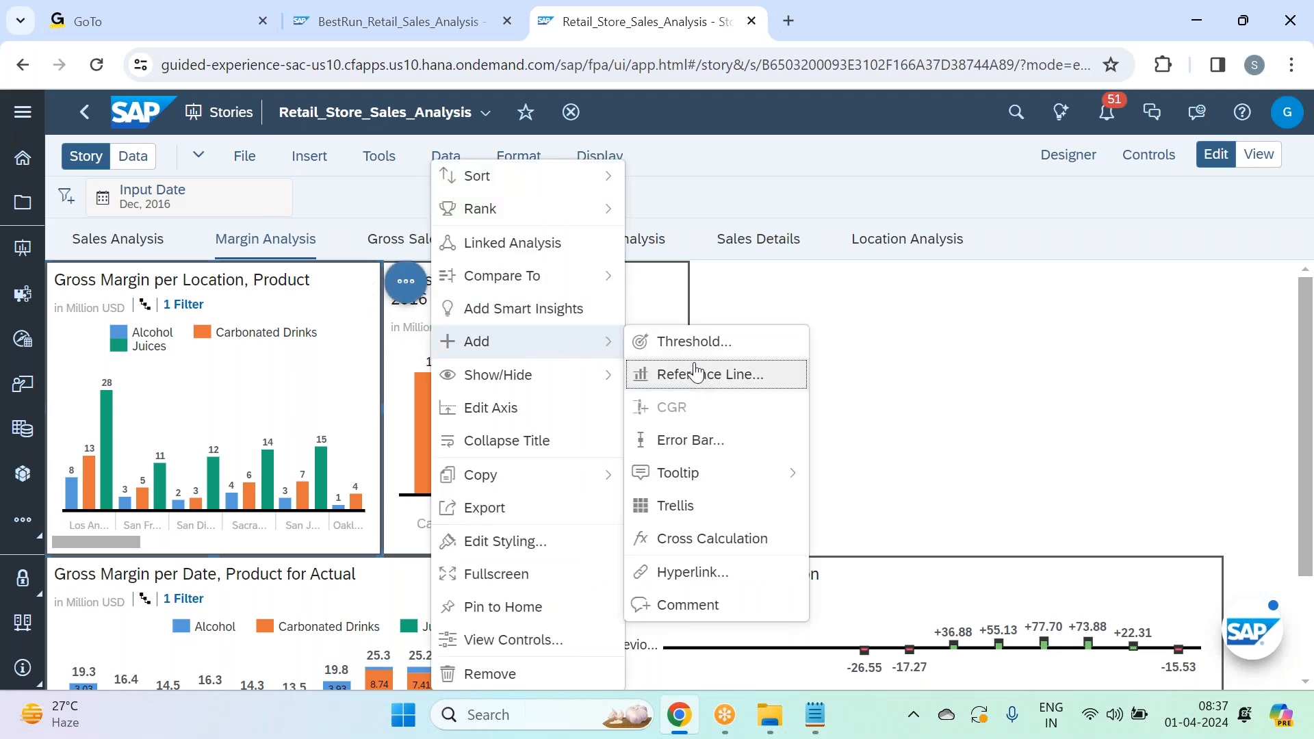
{"action": "left_click", "coordinate": [712, 374]}
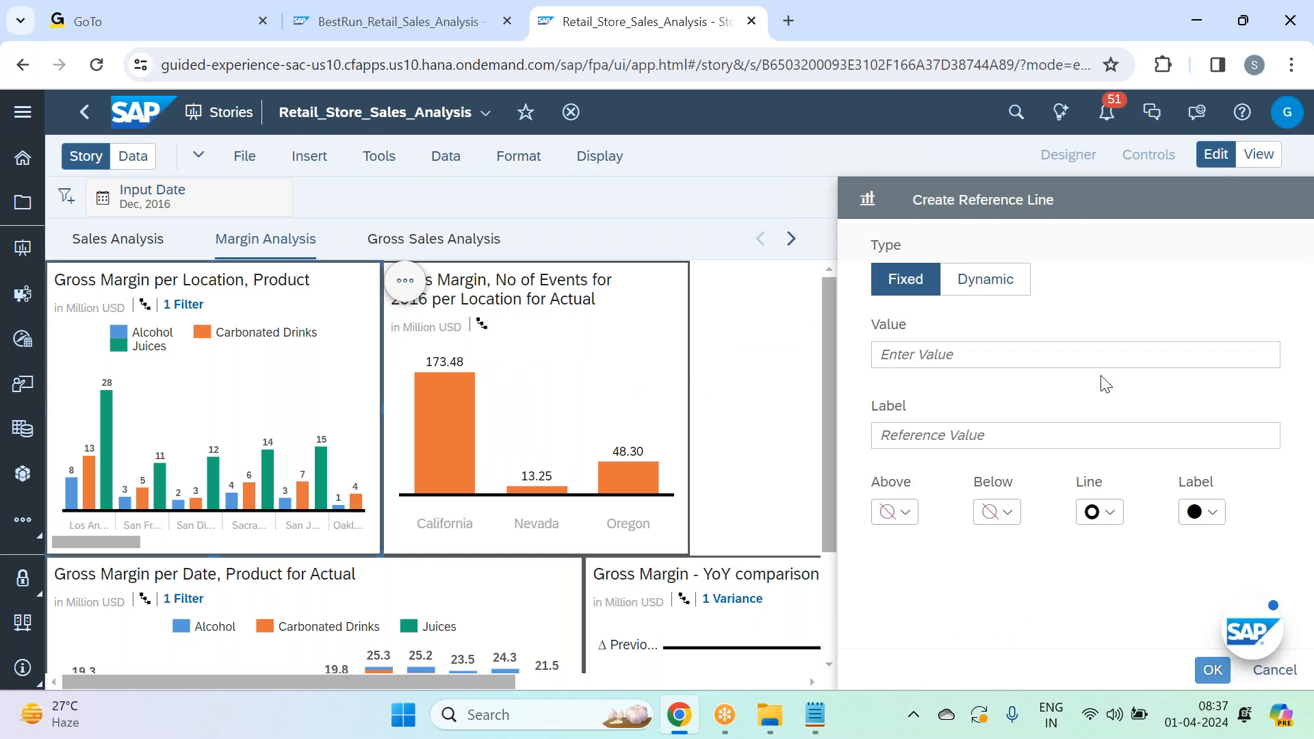
{"action": "left_click", "coordinate": [972, 294]}
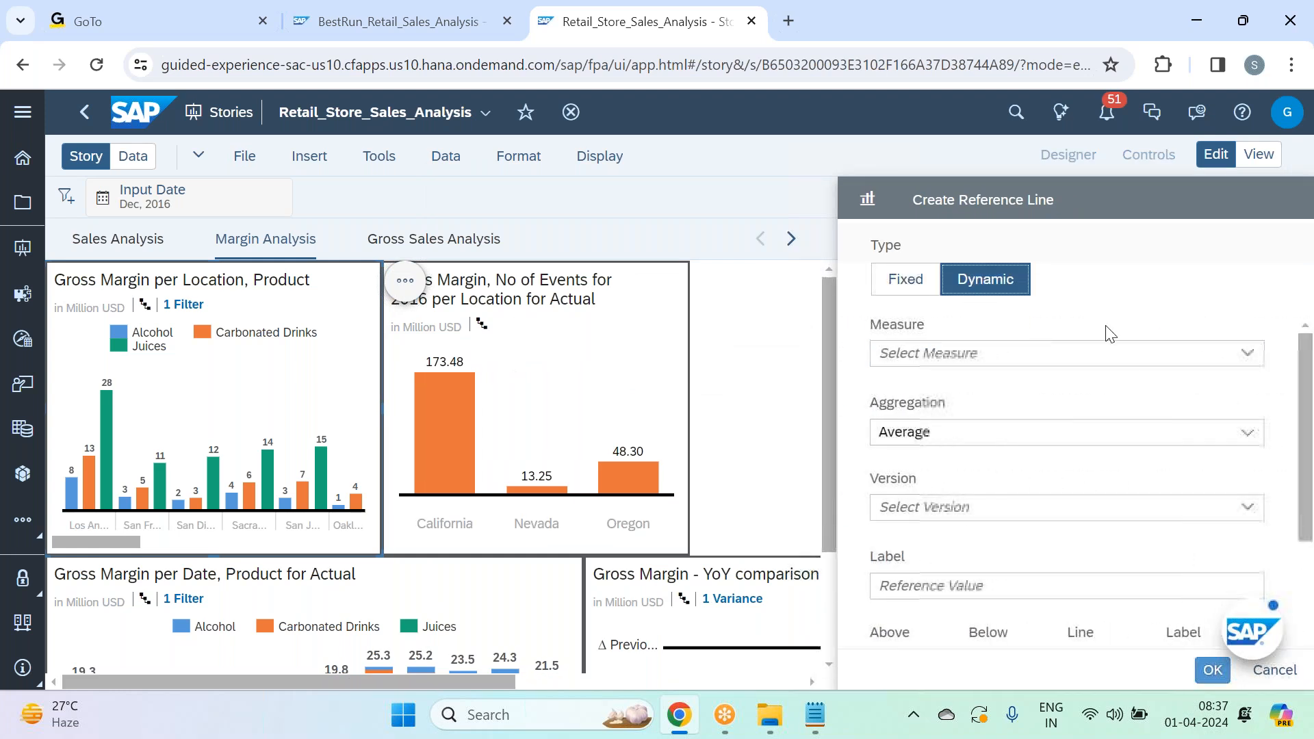
{"action": "left_click", "coordinate": [1250, 356]}
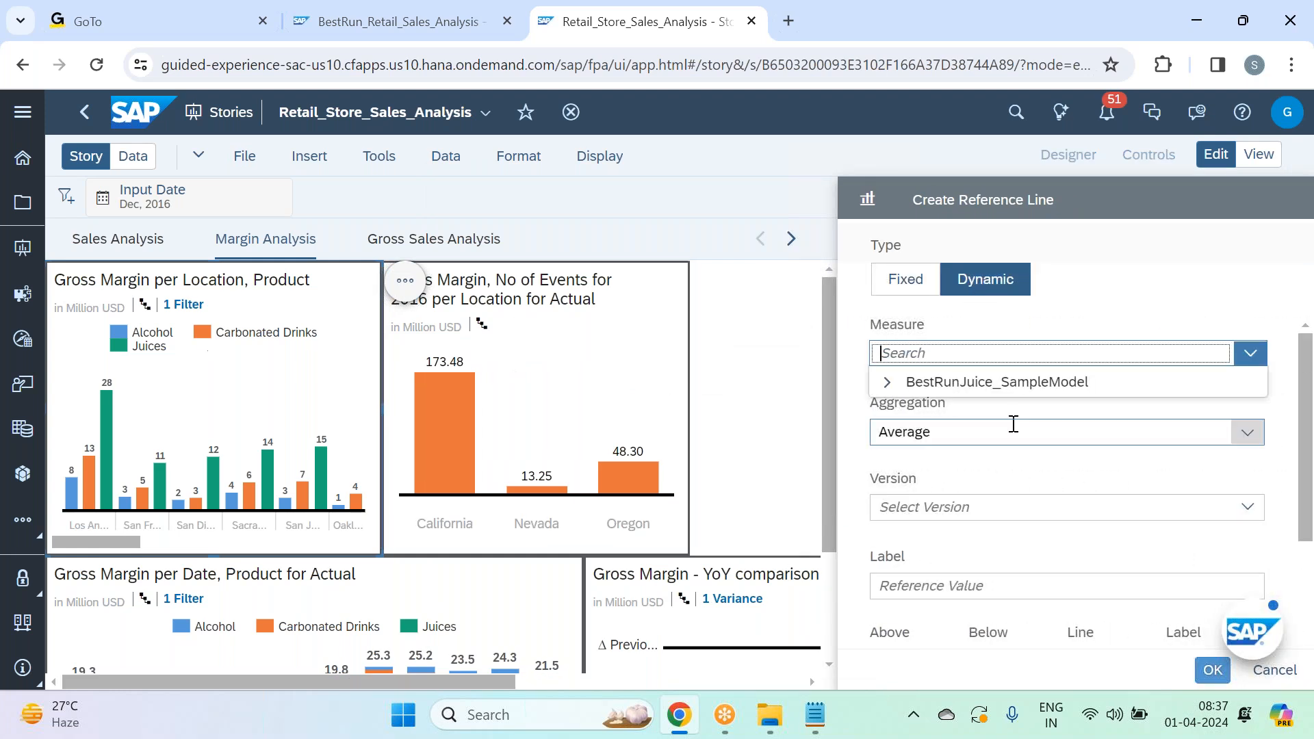
{"action": "left_click", "coordinate": [1091, 381]}
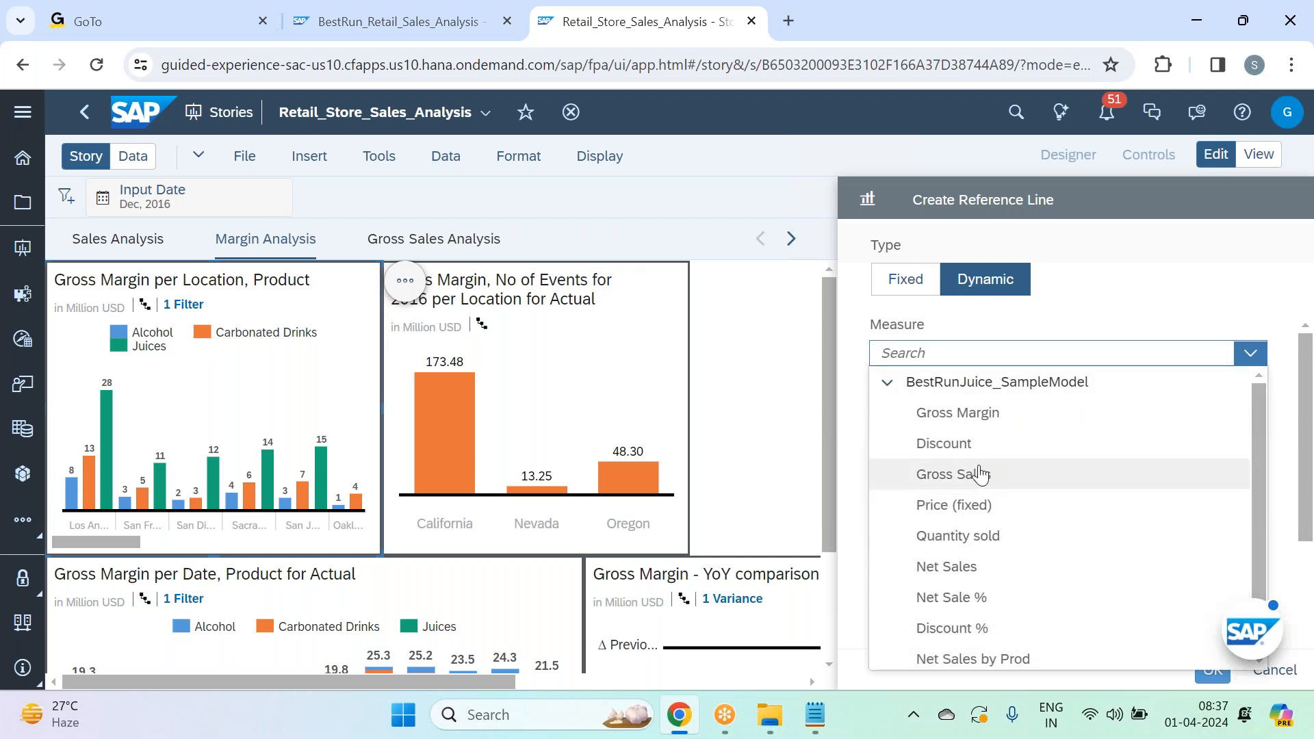
{"action": "left_click", "coordinate": [972, 429]}
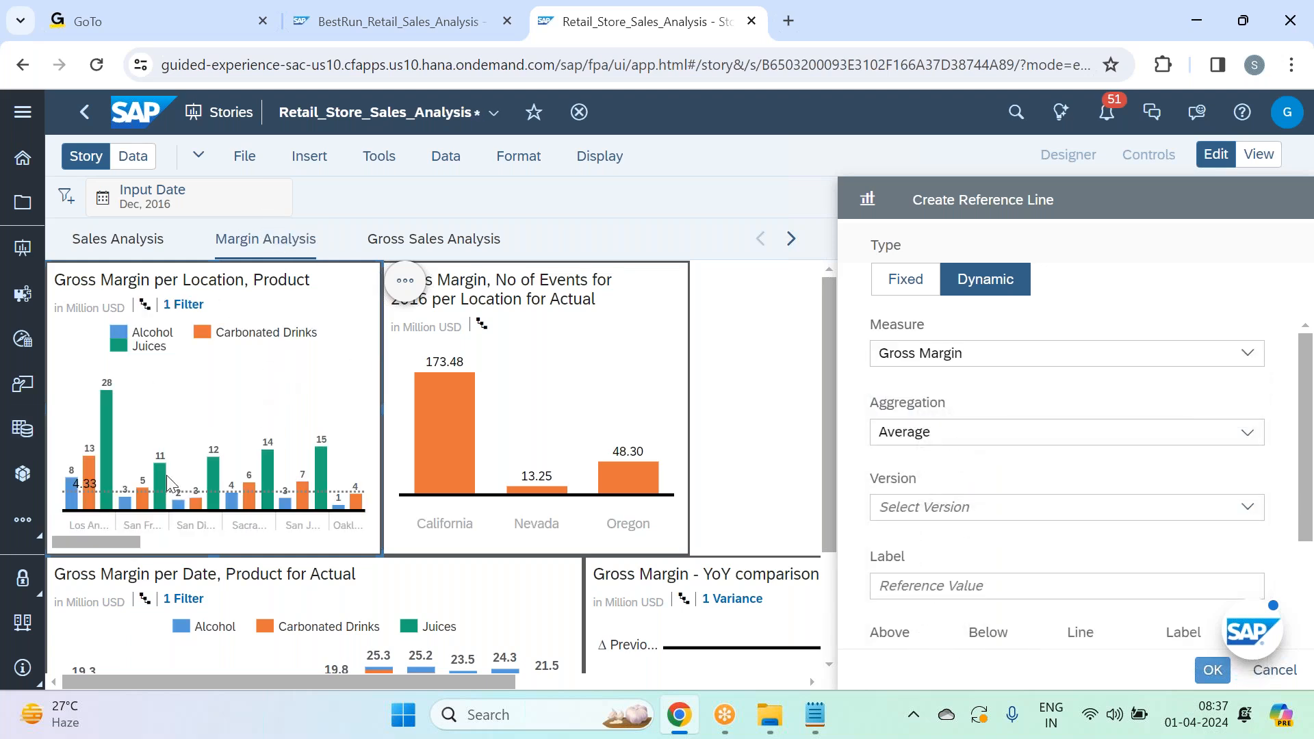
{"action": "mouse_move", "coordinate": [82, 490]}
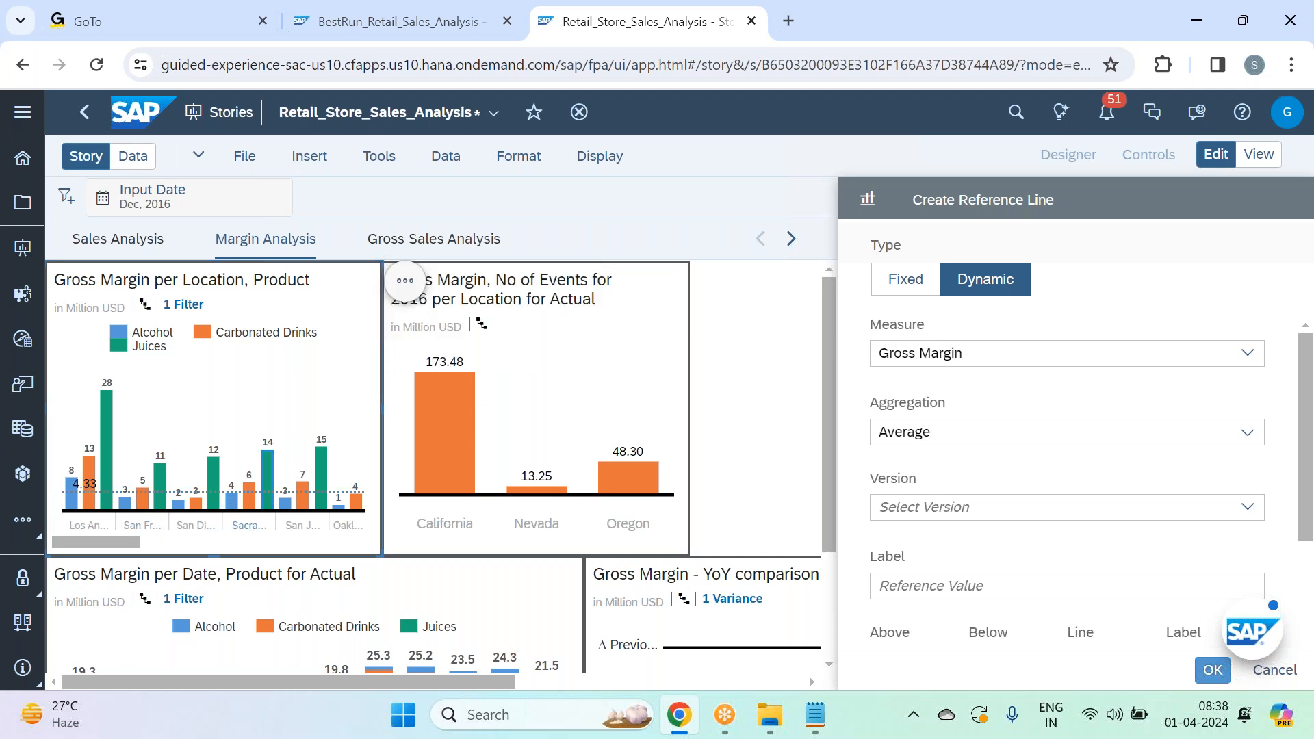
{"action": "mouse_move", "coordinate": [323, 470]}
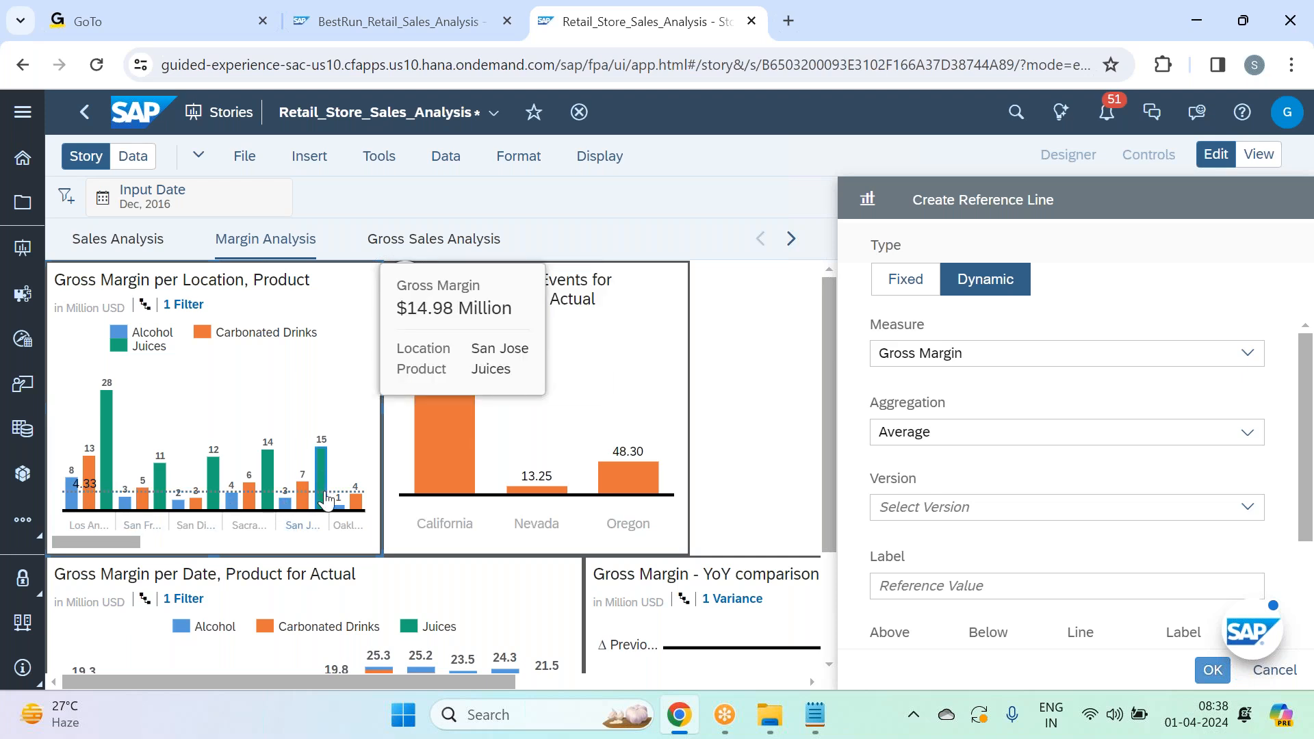
- Preview the reference line with Max and Min aggregation, and set the aggregation back to Average
{"action": "left_click", "coordinate": [1247, 433]}
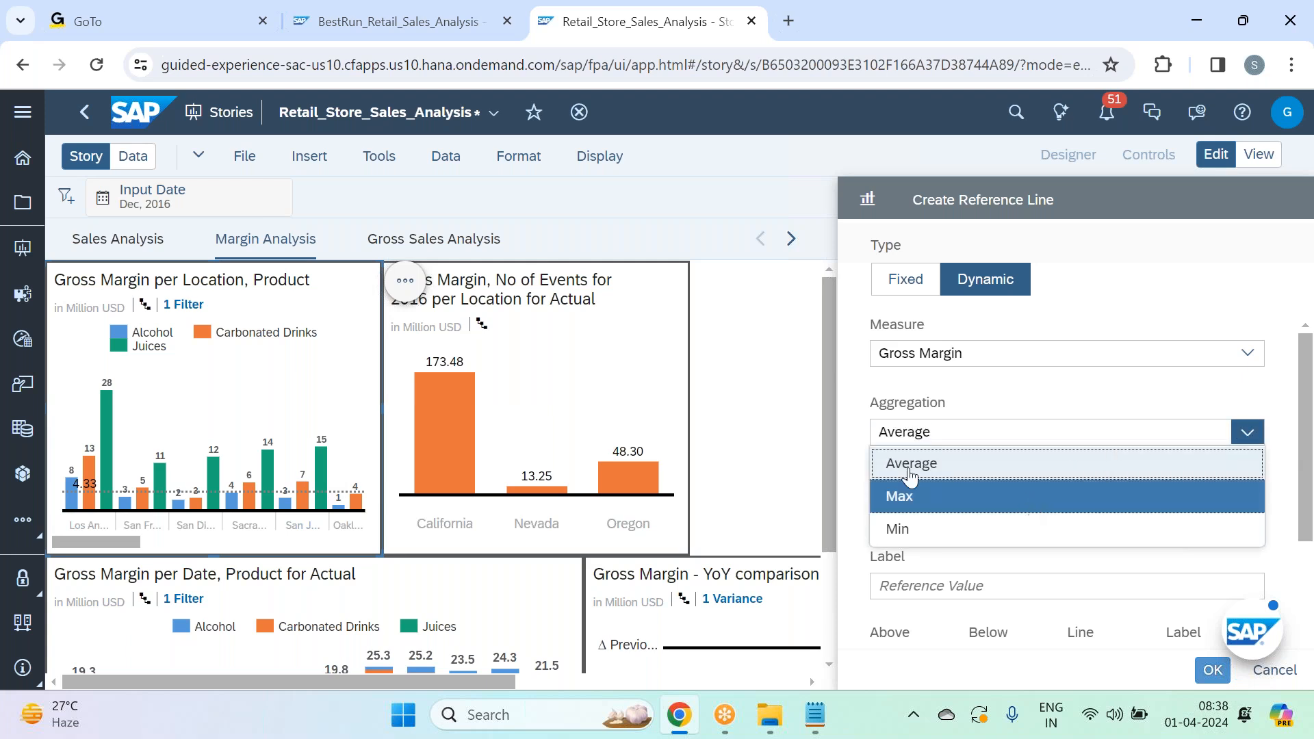
{"action": "left_click", "coordinate": [1058, 499]}
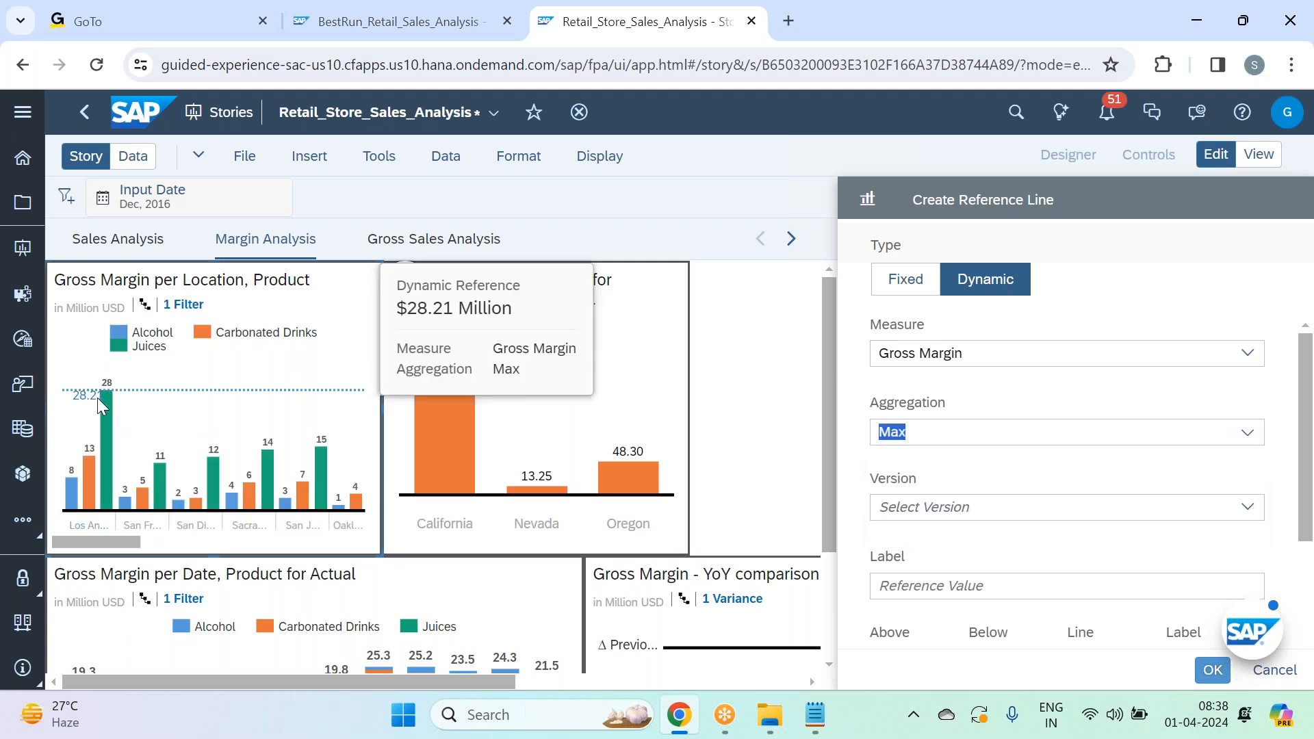
{"action": "left_click", "coordinate": [1246, 431]}
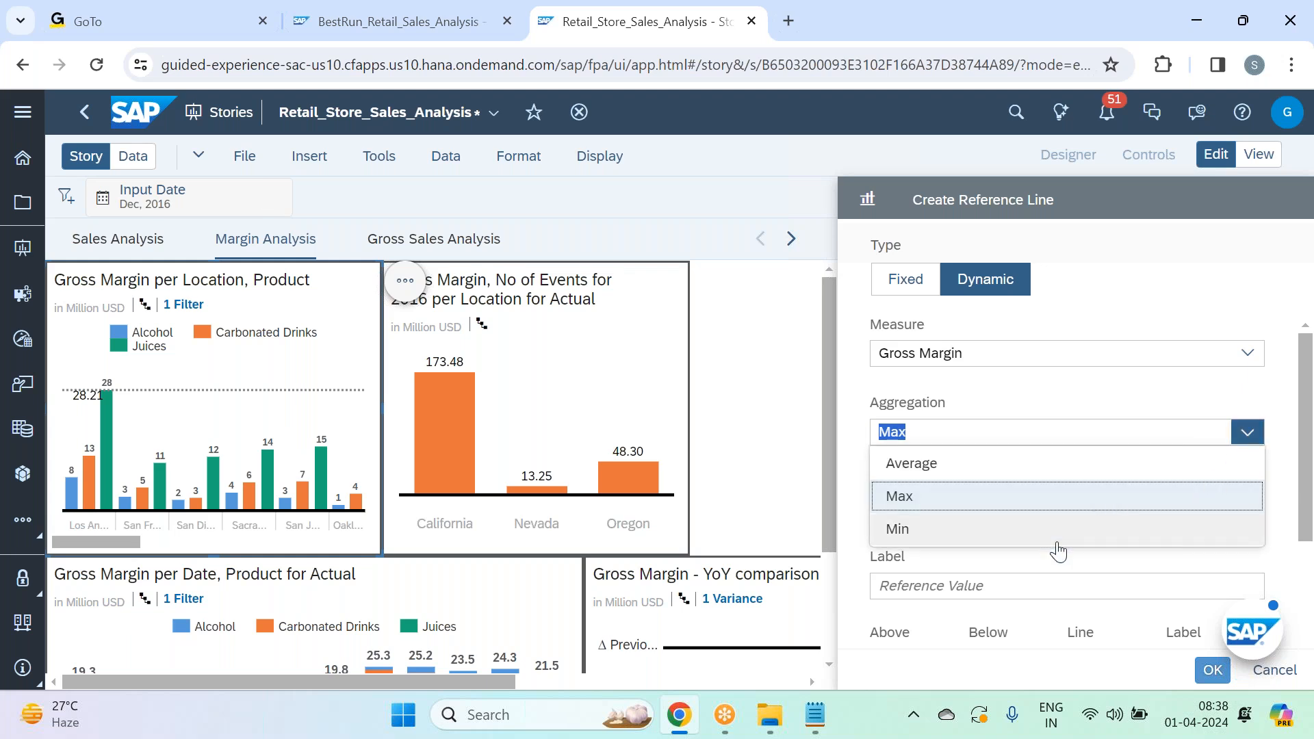
{"action": "left_click", "coordinate": [1051, 530]}
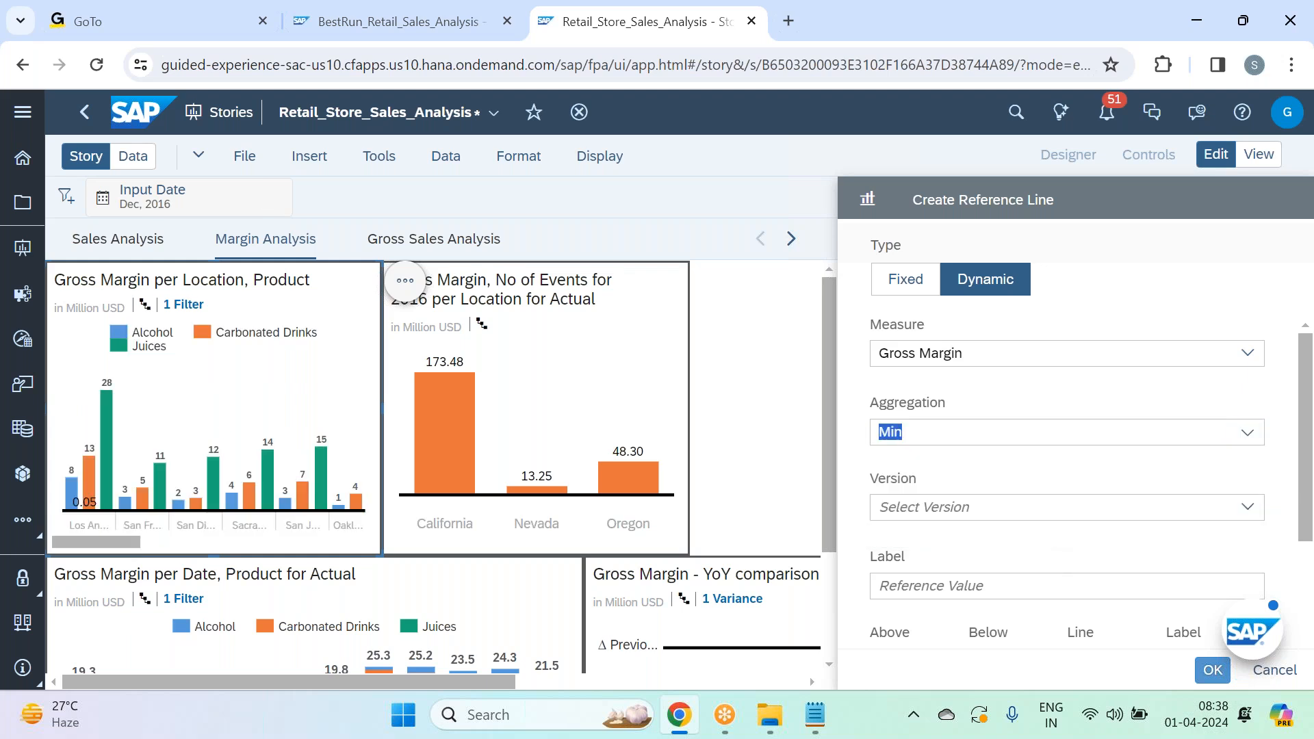
{"action": "left_click", "coordinate": [1247, 431]}
{"action": "left_click", "coordinate": [912, 456]}
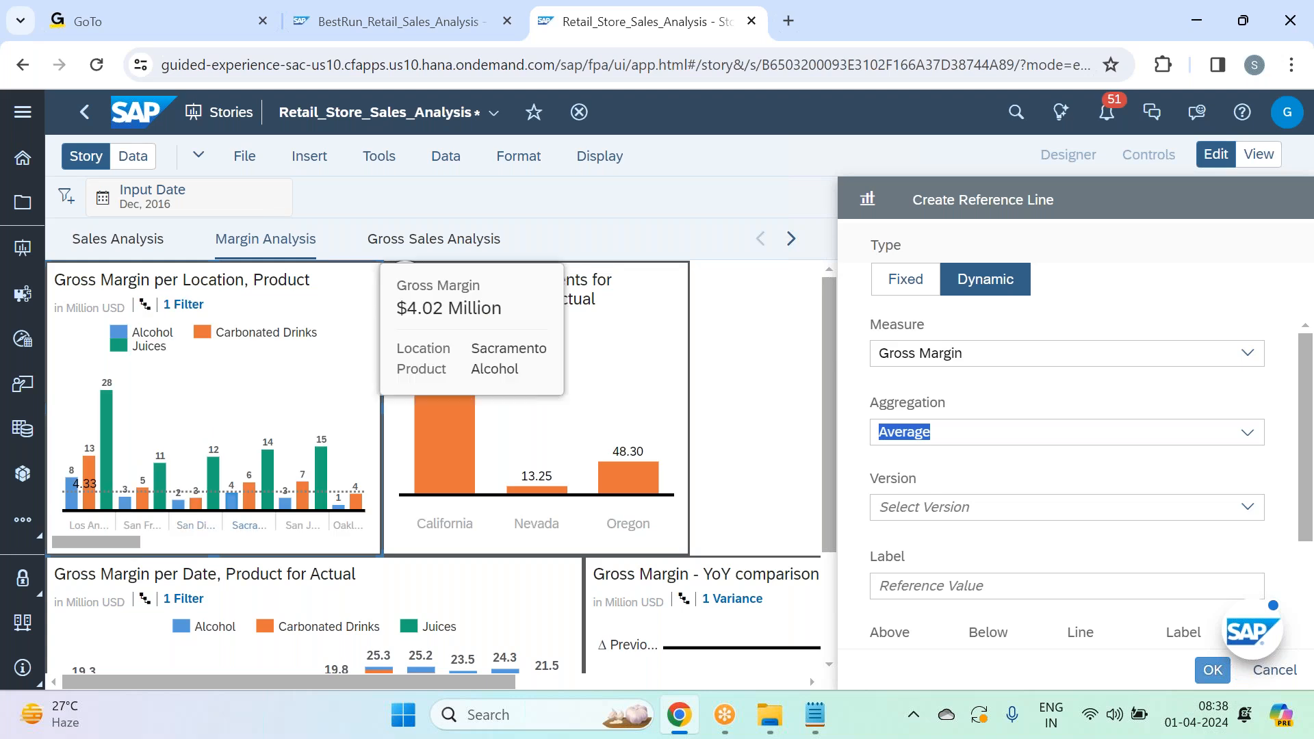
- Set the dynamic reference line's version to Actuals
{"action": "left_click", "coordinate": [1055, 478]}
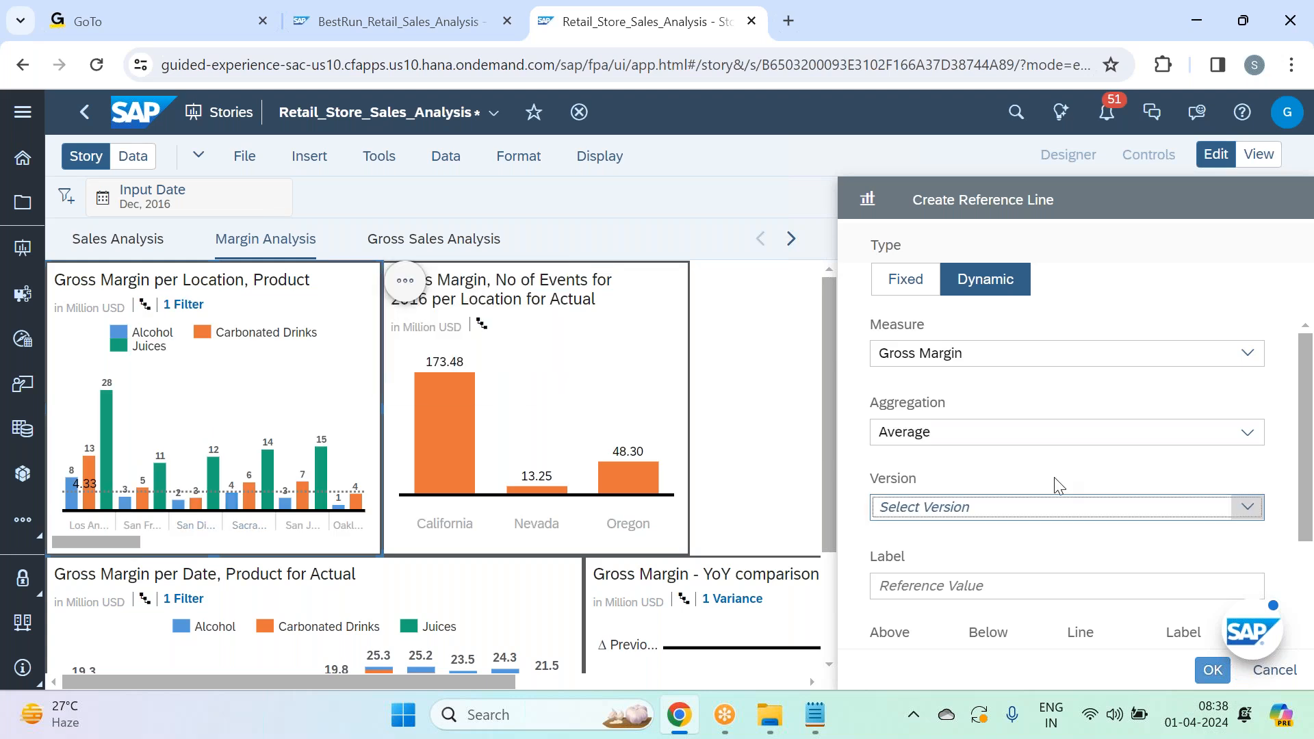
{"action": "left_click", "coordinate": [1246, 508]}
{"action": "left_click", "coordinate": [1048, 541]}
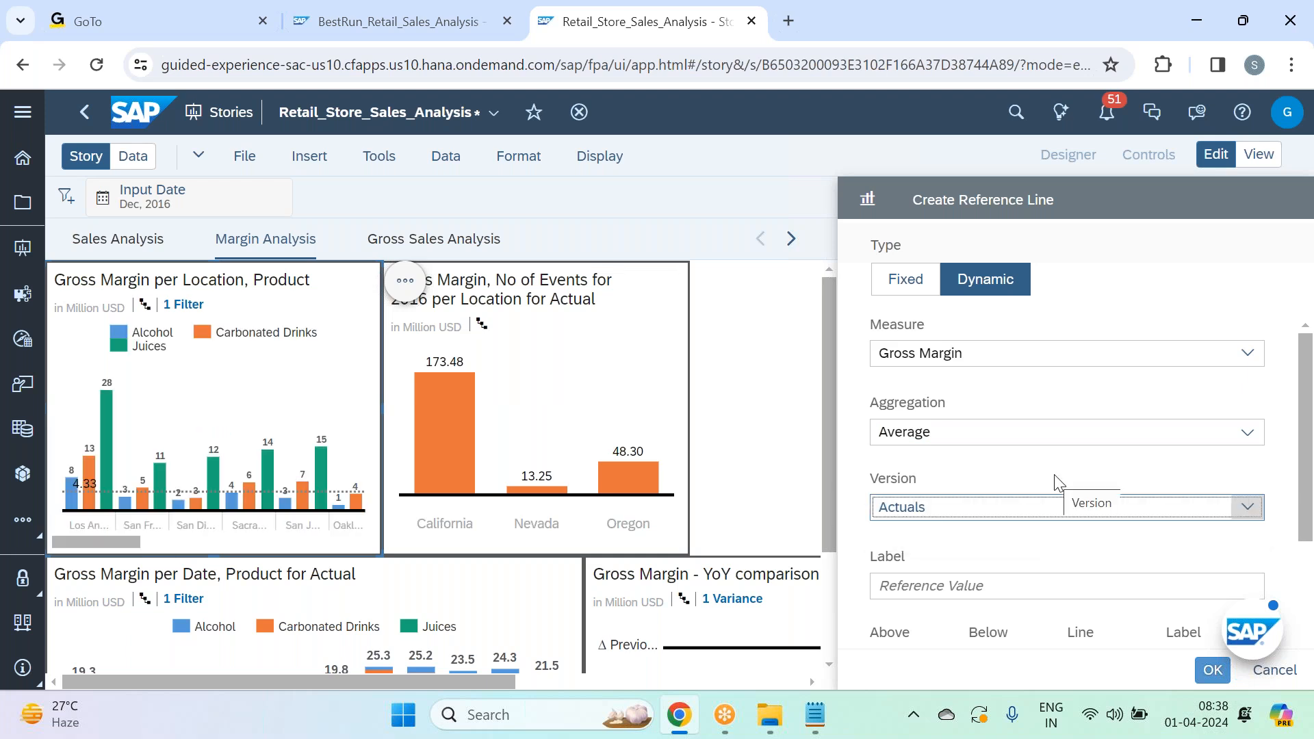
{"action": "scroll", "coordinate": [1059, 482], "scroll_direction": "down", "scroll_amount": 3}
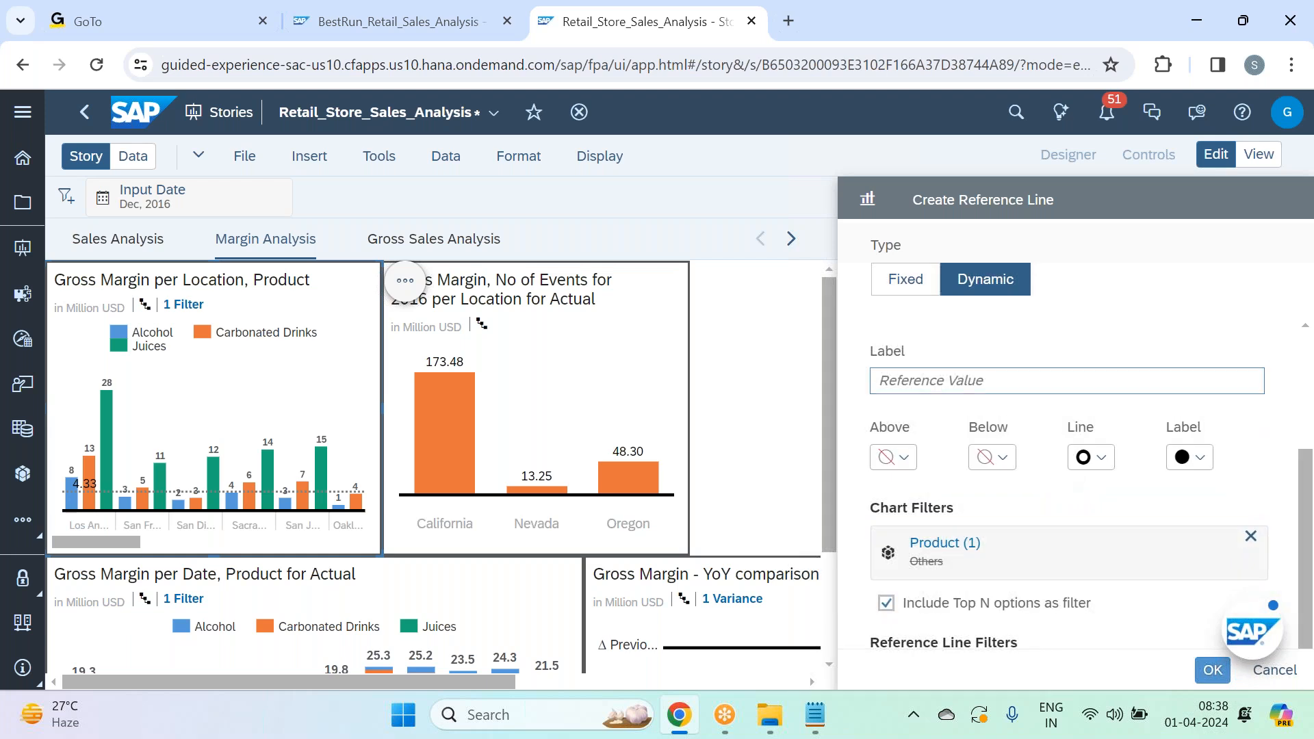
- Label the dynamic reference line Avg GM, confirm its creation, and save the story
{"action": "type", "text": "Avg GM"}
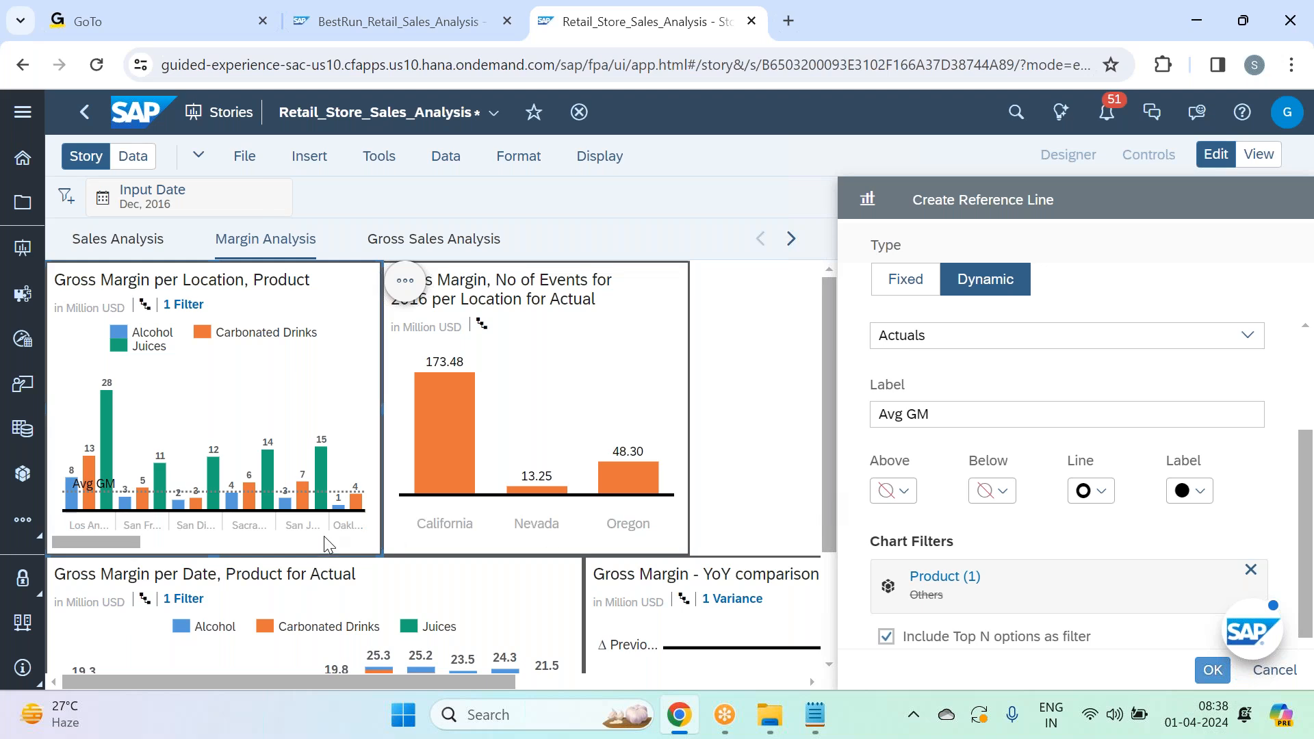
{"action": "mouse_move", "coordinate": [182, 494]}
{"action": "left_click", "coordinate": [1213, 671]}
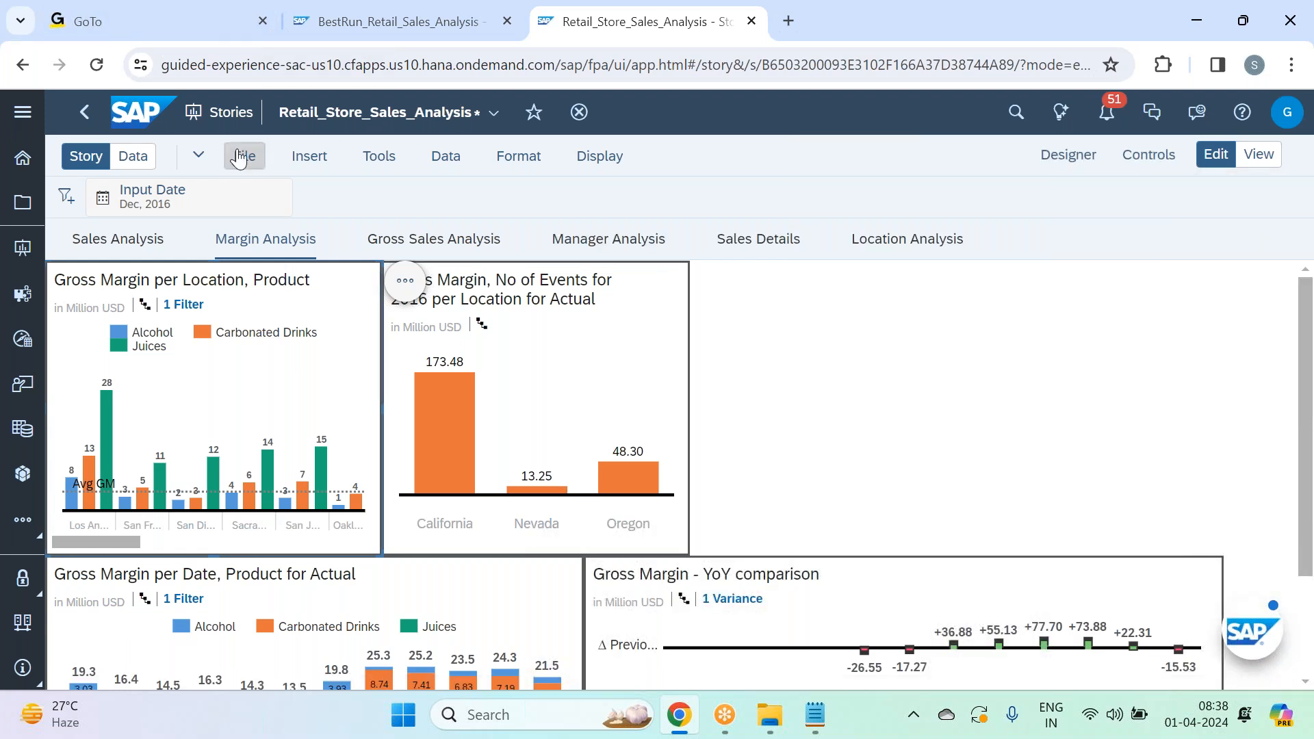
{"action": "mouse_move", "coordinate": [322, 220]}
{"action": "left_click", "coordinate": [505, 222]}
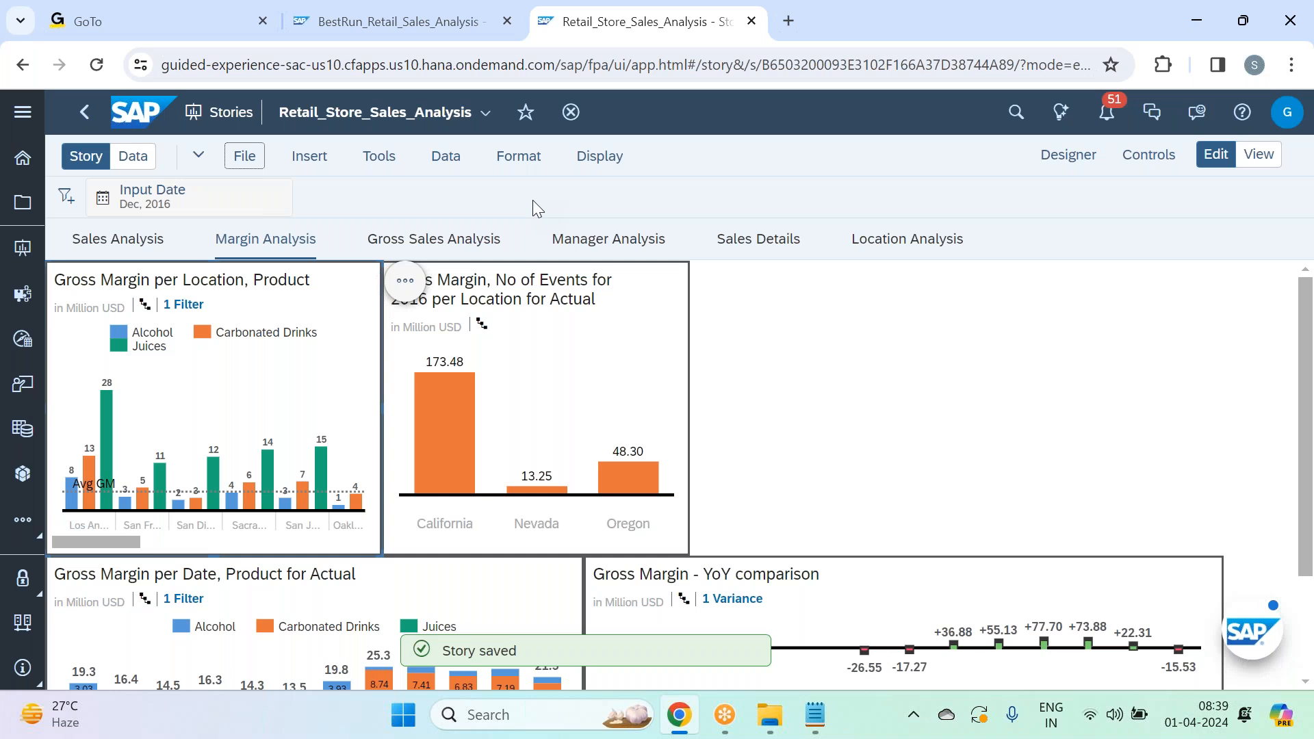
- On the Sales Analysis page, start a new reference line for the Gross Margin per Product chart
{"action": "left_click", "coordinate": [113, 240]}
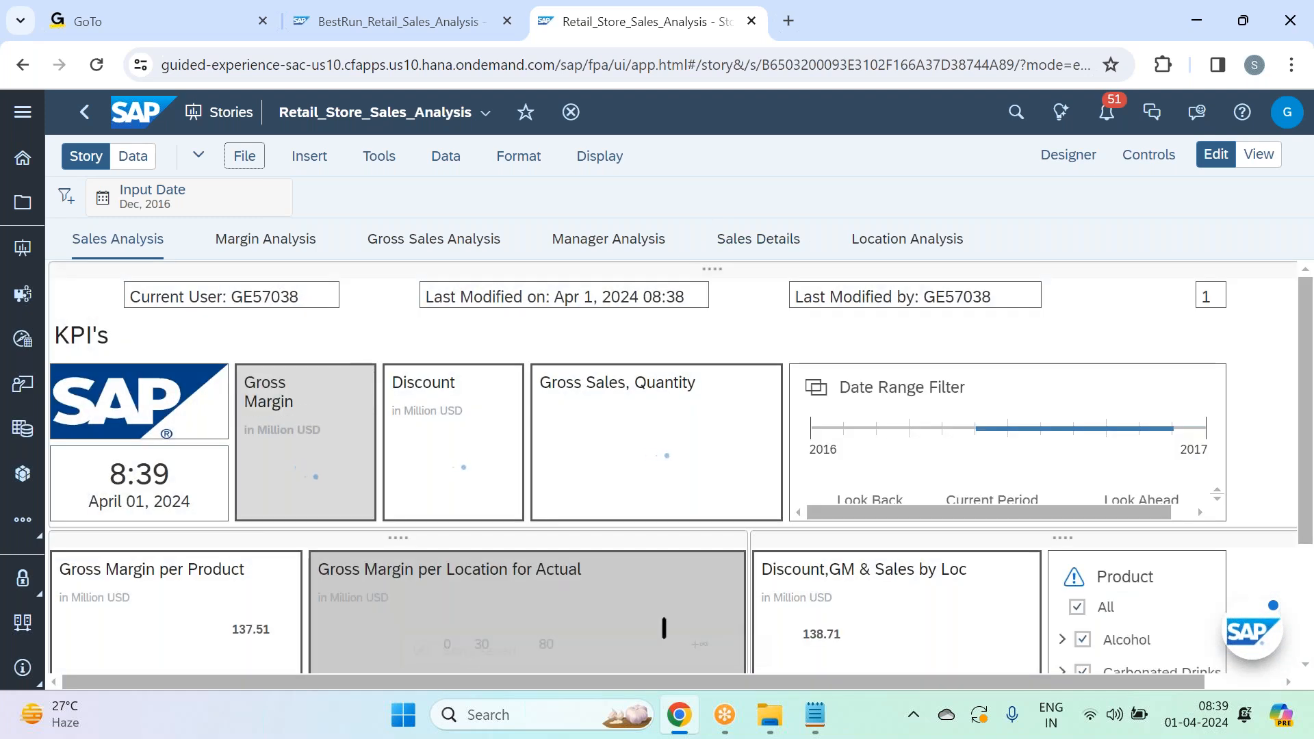
{"action": "scroll", "coordinate": [558, 438], "scroll_direction": "down", "scroll_amount": 2}
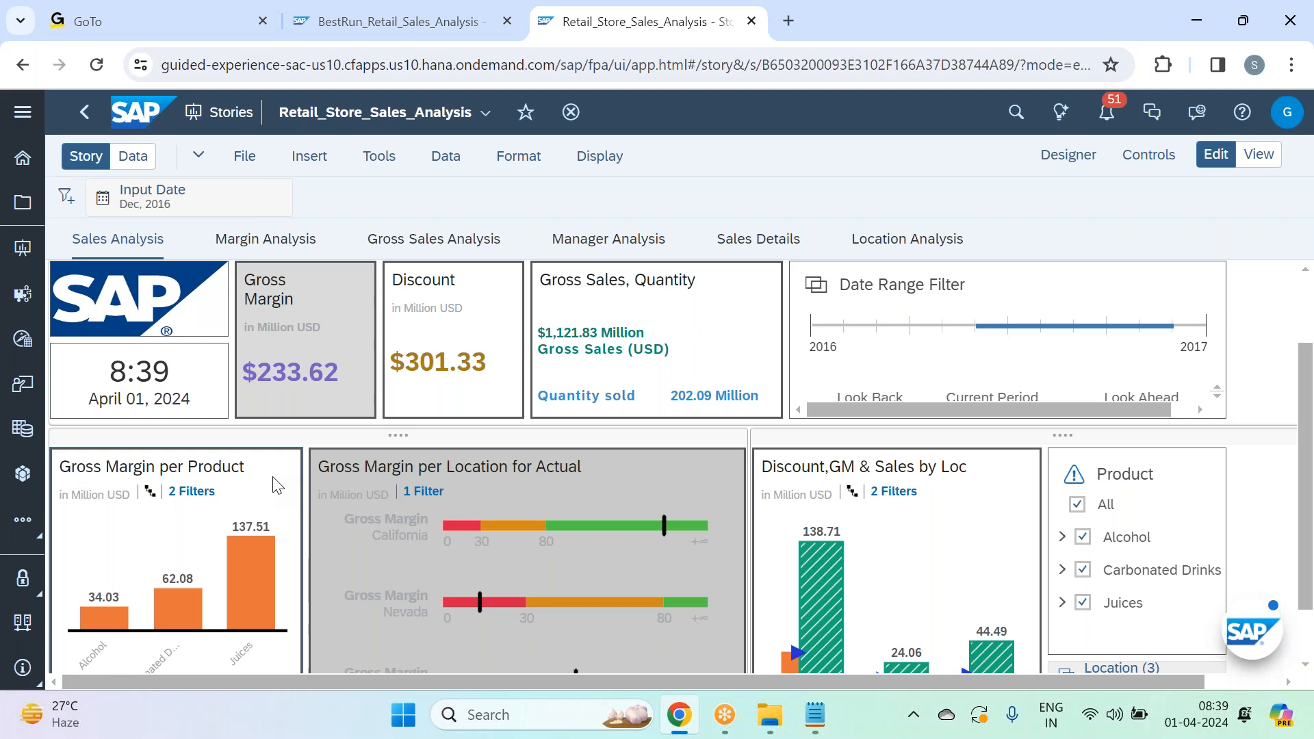
{"action": "scroll", "coordinate": [278, 486], "scroll_direction": "down", "scroll_amount": 2}
{"action": "left_click", "coordinate": [326, 397]}
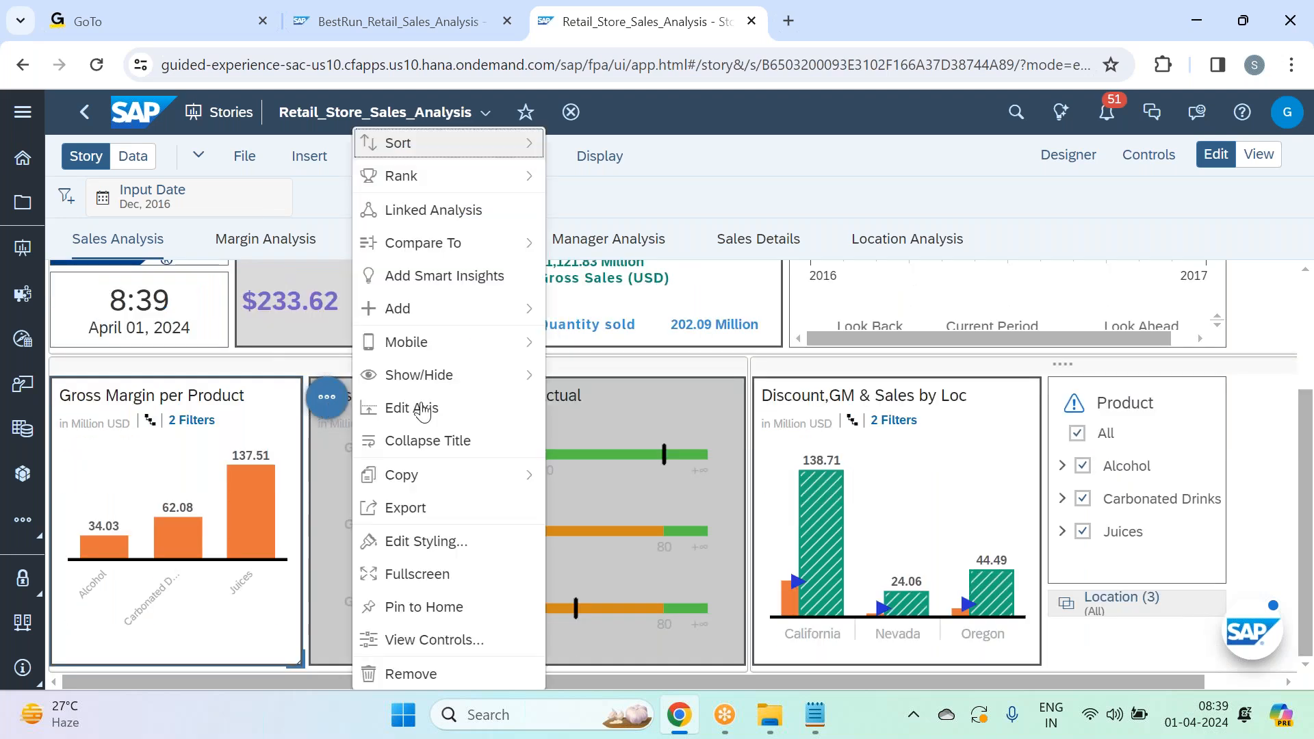
{"action": "mouse_move", "coordinate": [524, 310]}
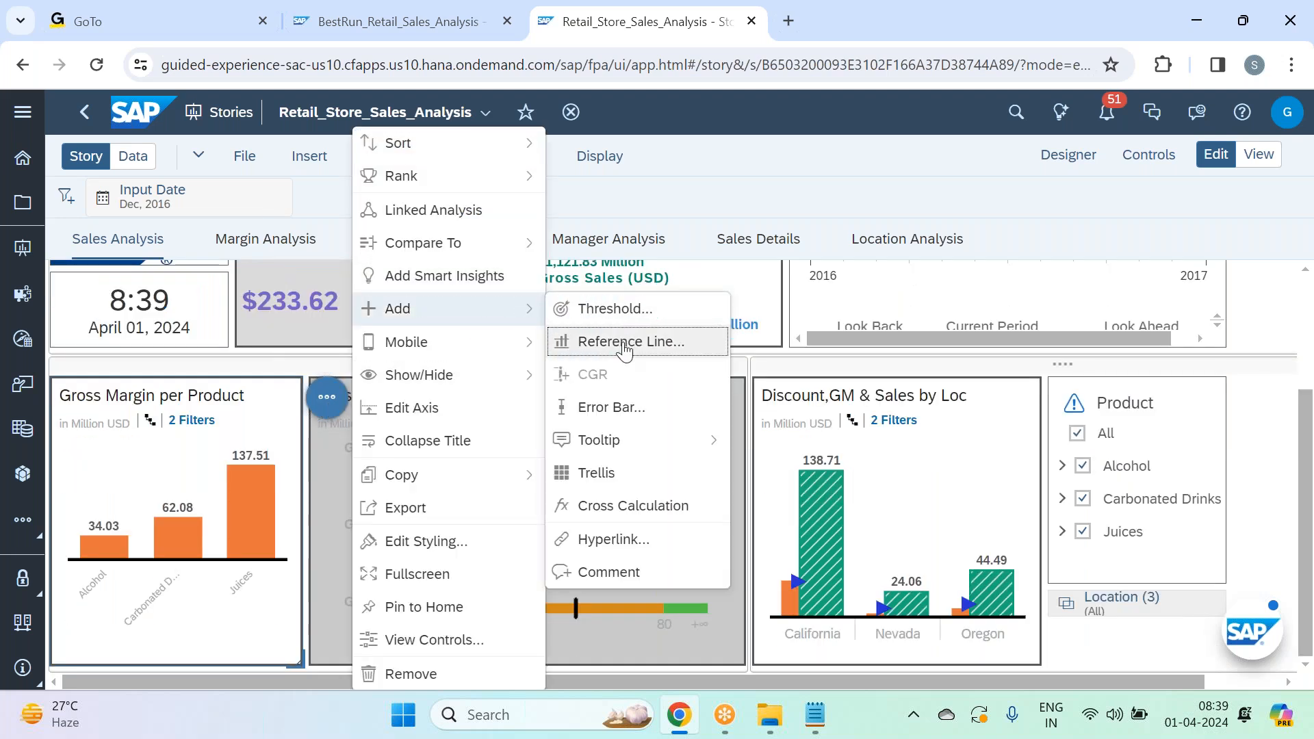
{"action": "left_click", "coordinate": [623, 340]}
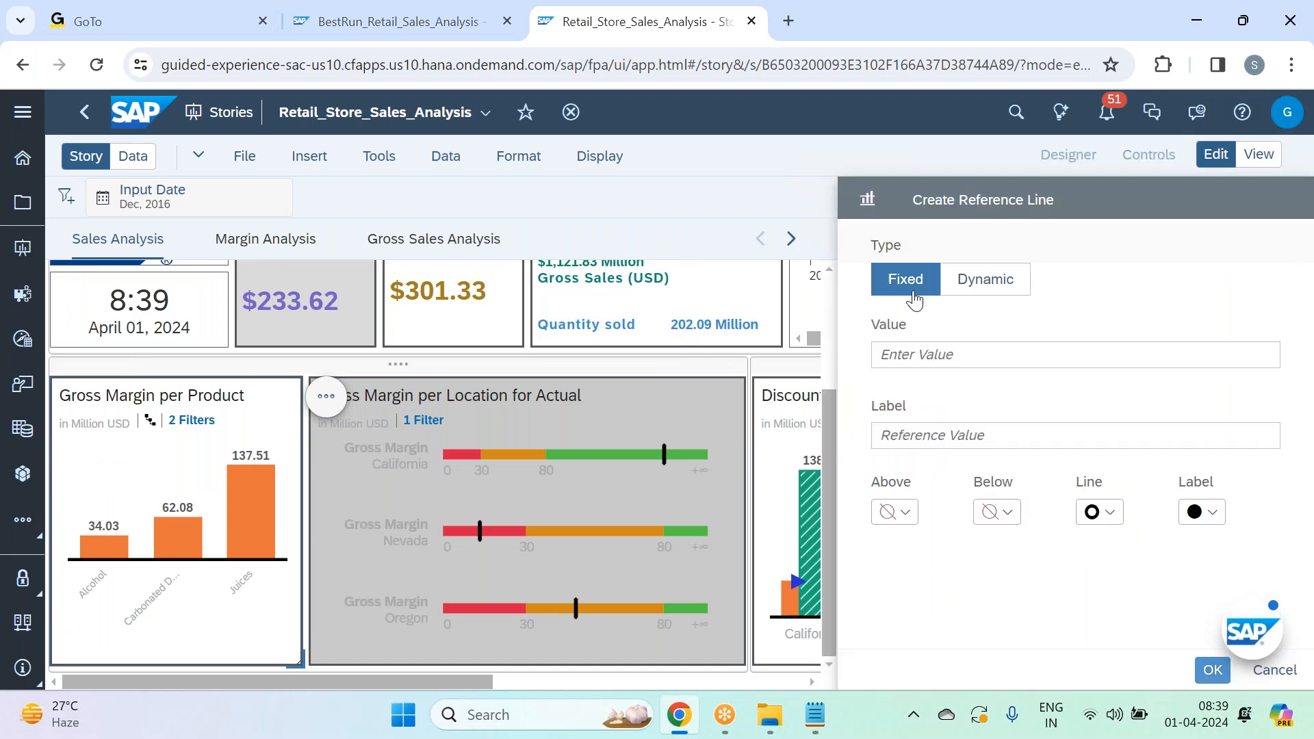
- Create it as a dynamic reference line on the Gross Margin measure with Average aggregation, and save the story
{"action": "left_click", "coordinate": [1007, 277]}
{"action": "left_click", "coordinate": [1009, 355]}
{"action": "left_click", "coordinate": [943, 394]}
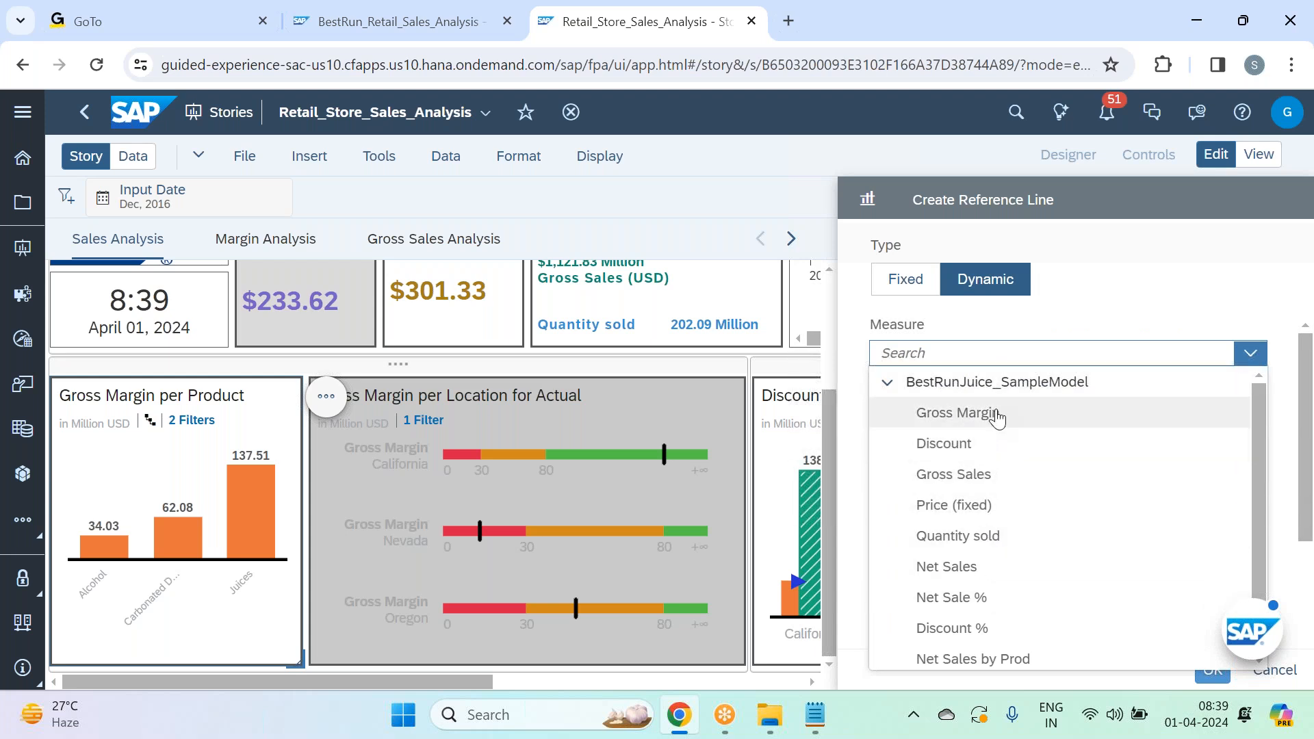
{"action": "left_click", "coordinate": [986, 412]}
{"action": "mouse_move", "coordinate": [96, 509]}
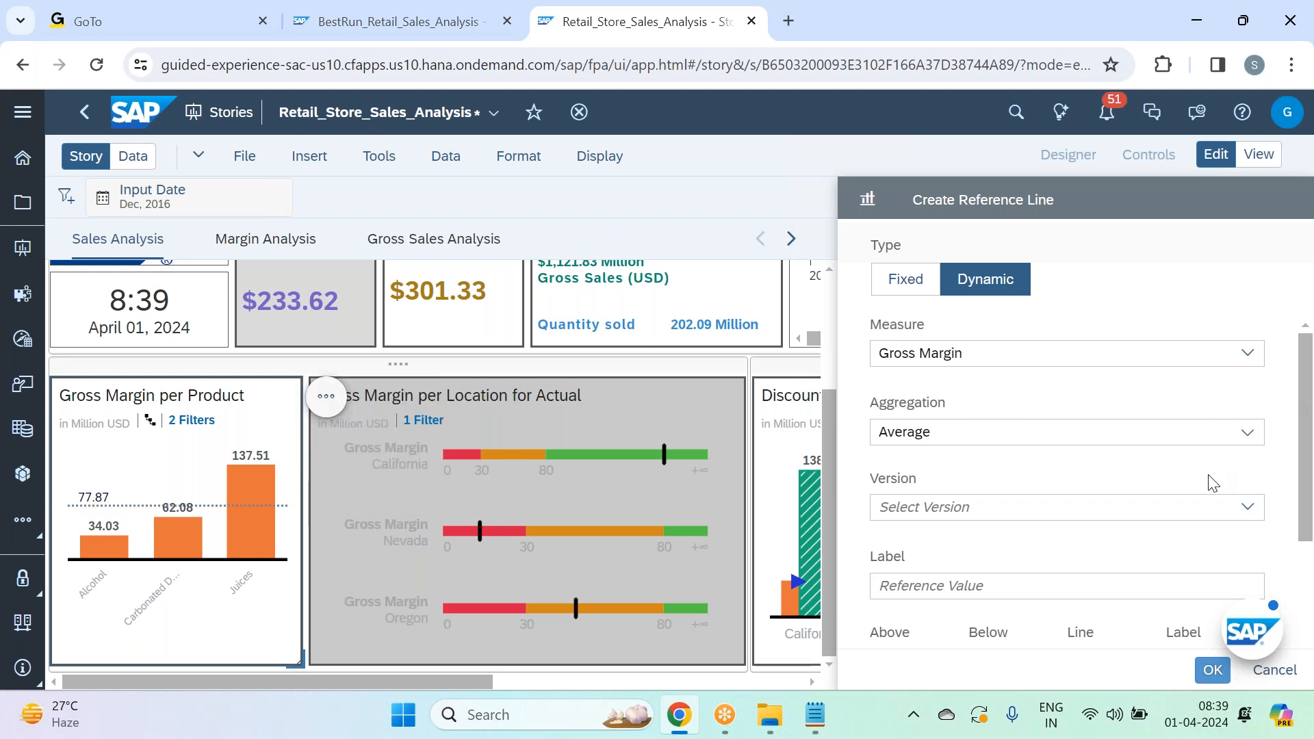
{"action": "scroll", "coordinate": [1194, 528], "scroll_direction": "down", "scroll_amount": 1}
{"action": "scroll", "coordinate": [1194, 528], "scroll_direction": "down", "scroll_amount": 3}
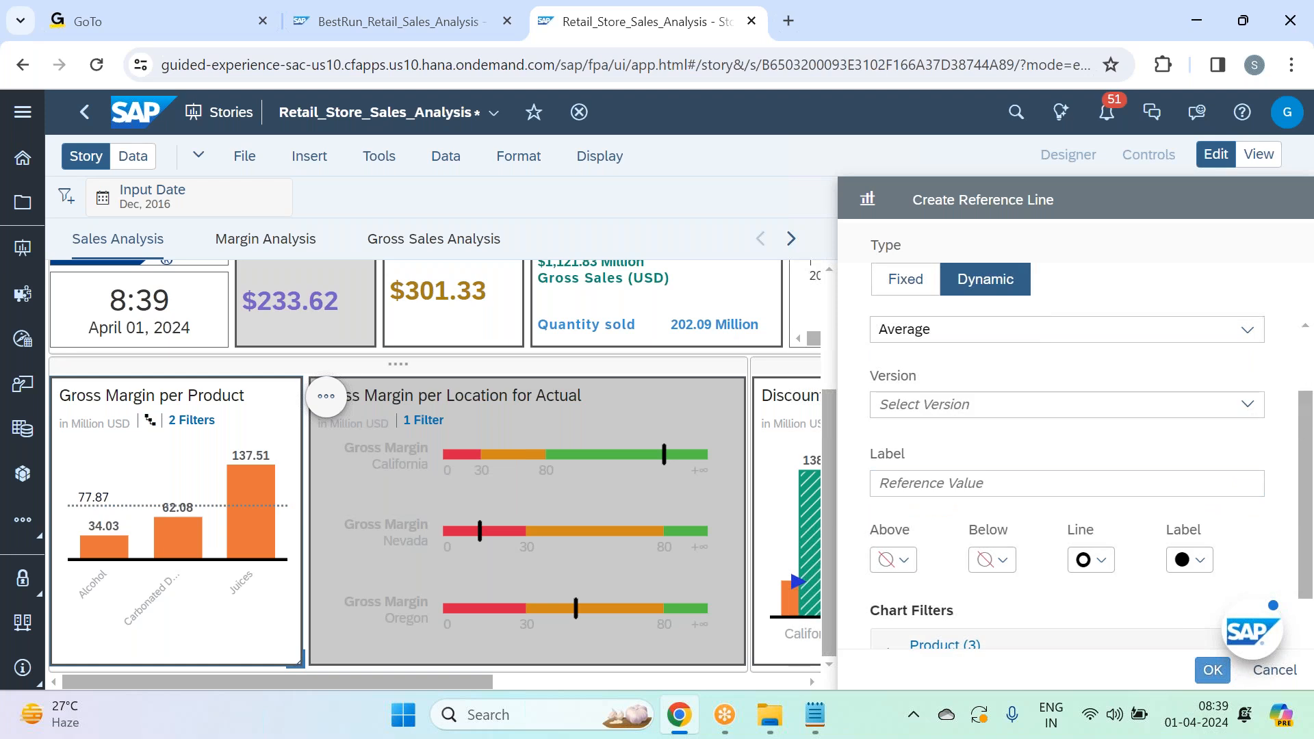
{"action": "left_click", "coordinate": [1213, 670]}
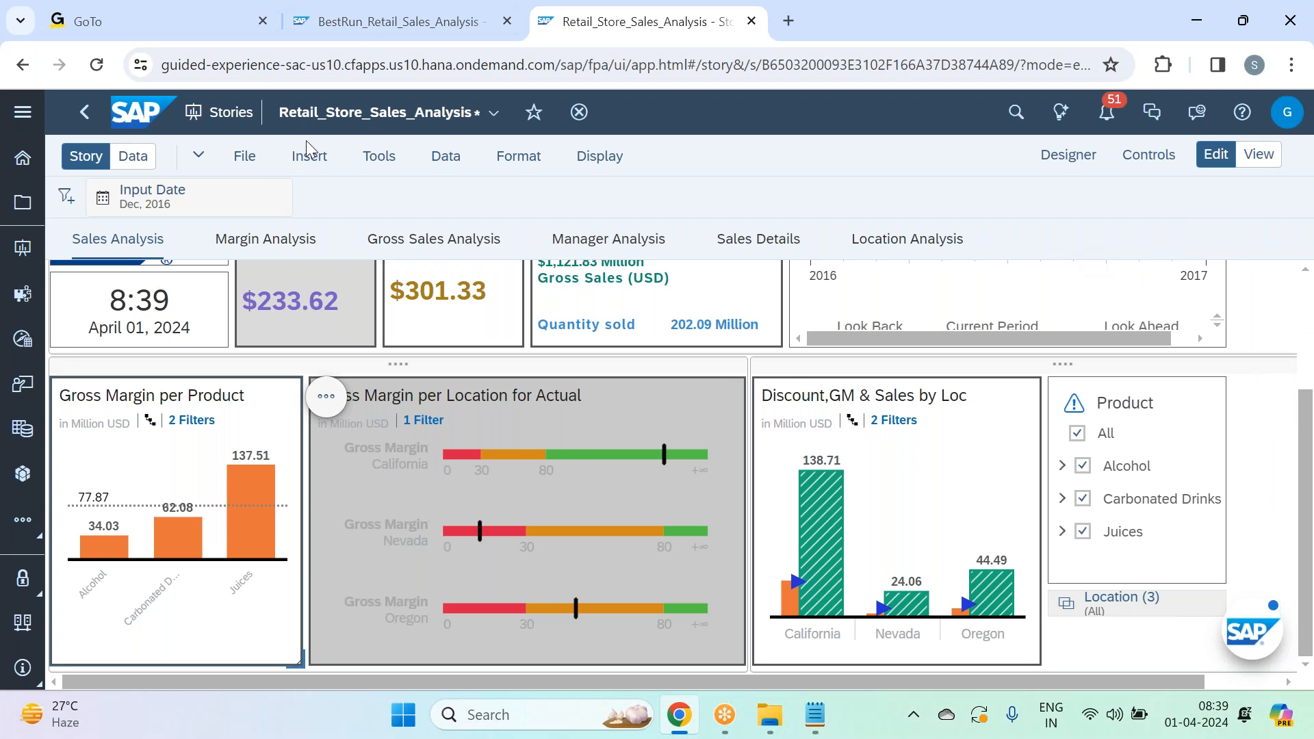
{"action": "left_click", "coordinate": [245, 161]}
{"action": "left_click", "coordinate": [412, 217]}
- Switch to the SAC Mar 2024 - Batch 33 notes in Notepad and insert six blank lines after "Reference line" under Session 7
{"action": "left_click", "coordinate": [815, 719]}
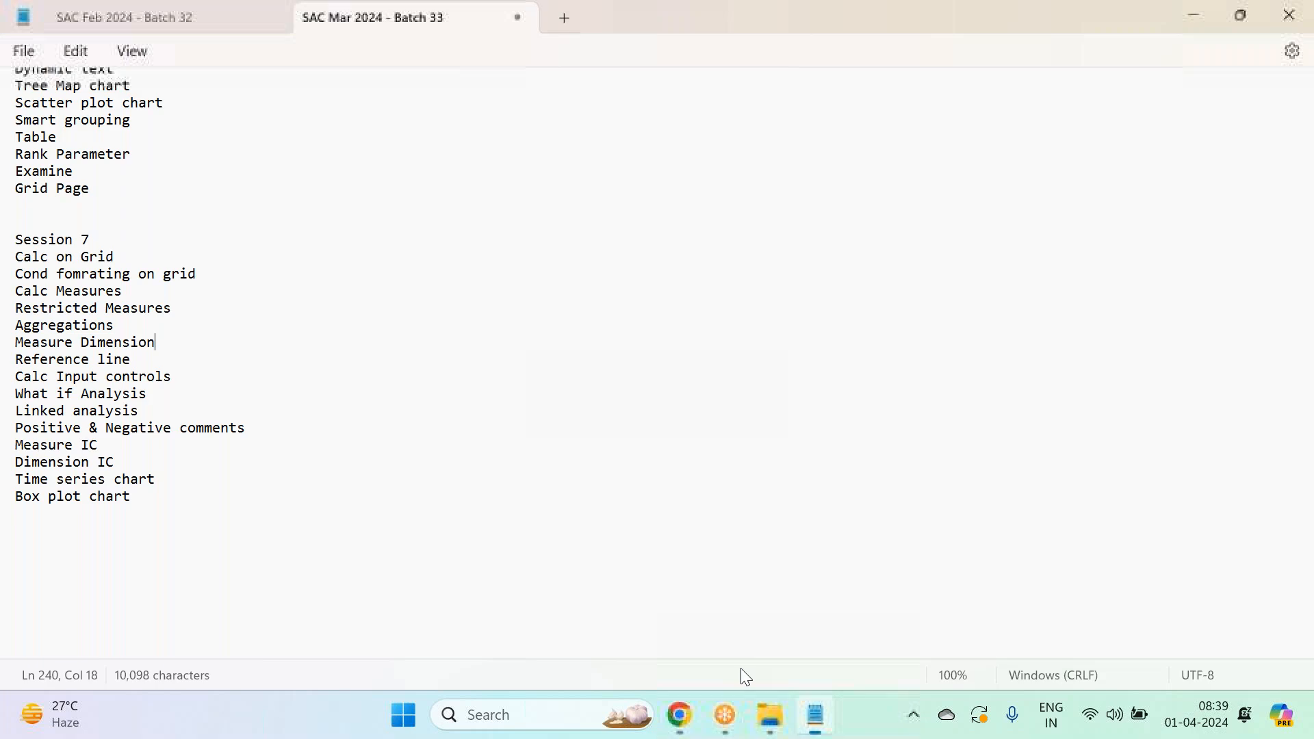
{"action": "left_click", "coordinate": [141, 361]}
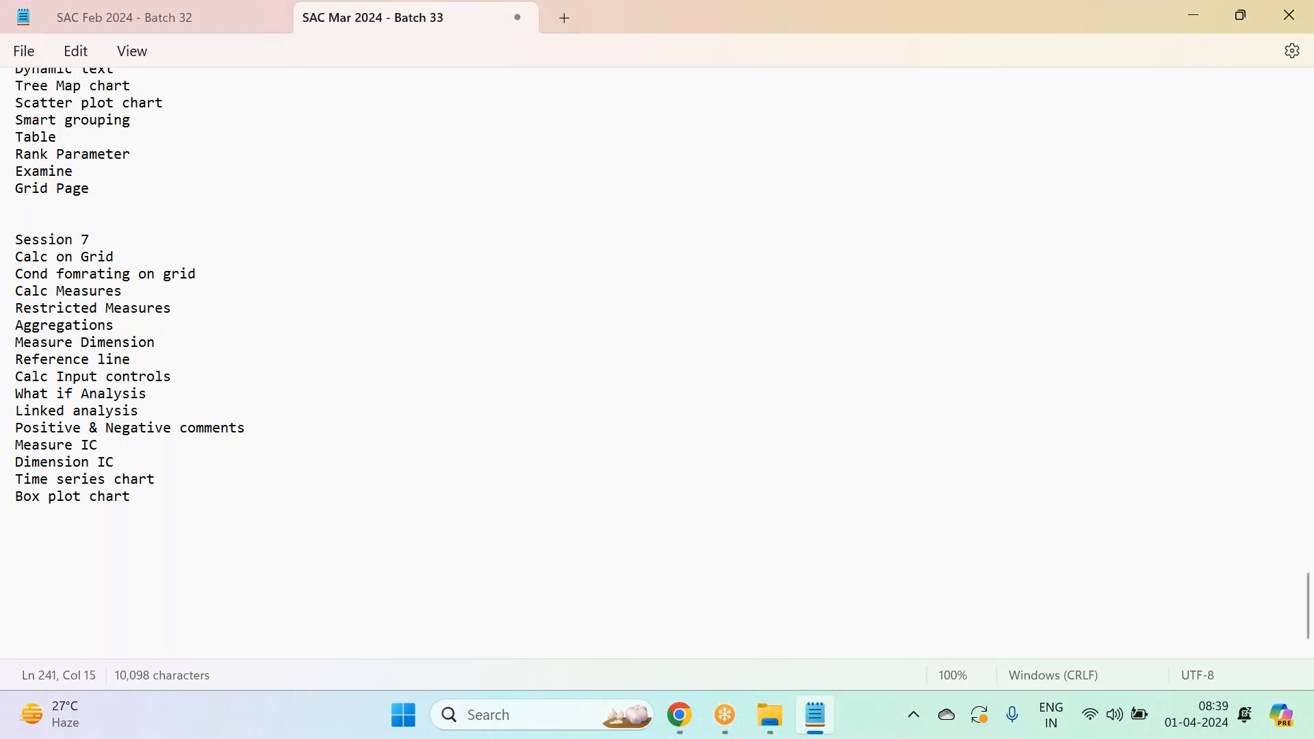
{"action": "key", "text": "Return"}
{"action": "key", "text": "Return"}
{"action": "key", "text": "Return"}
{"action": "key", "text": "Return"}
{"action": "key", "text": "Return"}
{"action": "key", "text": "Return"}
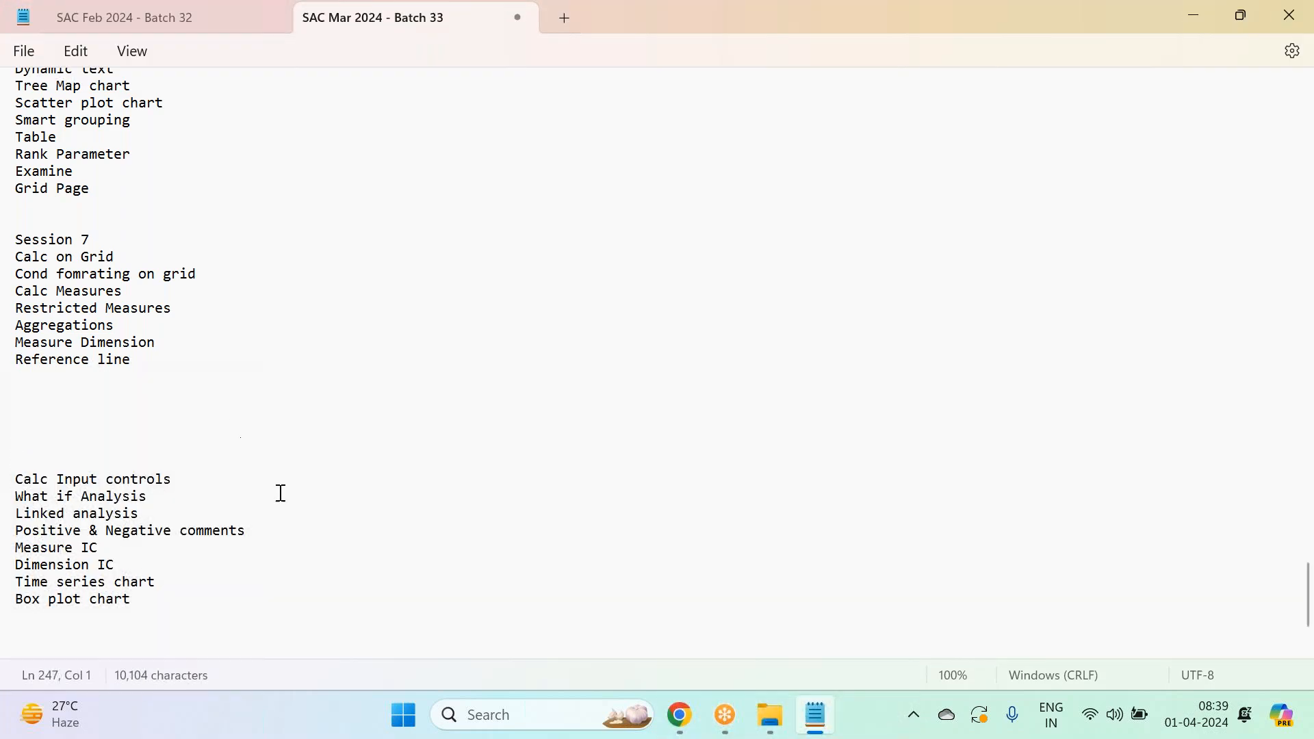
- Move the "Positive & Negative comments" line from the lower topic list to directly below "Reference line" in Session 7
{"action": "left_click_drag", "start_coordinate": [264, 515], "coordinate": [40, 532]}
{"action": "left_click_drag", "start_coordinate": [251, 536], "coordinate": [9, 537]}
{"action": "key", "text": "ctrl+c"}
{"action": "left_click", "coordinate": [149, 365]}
{"action": "key", "text": "Return"}
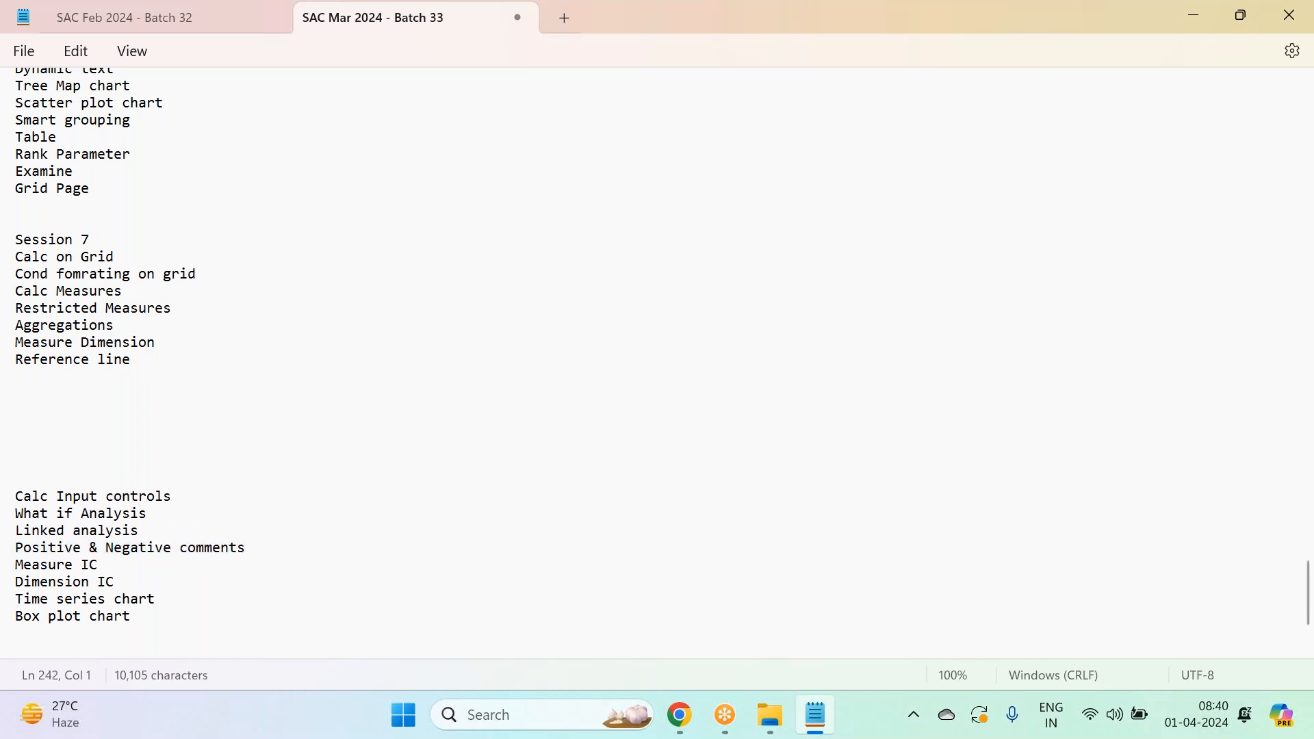
{"action": "key", "text": "ctrl+v"}
{"action": "left_click_drag", "start_coordinate": [248, 548], "coordinate": [6, 552]}
{"action": "key", "text": "BackSpace"}
{"action": "key", "text": "BackSpace"}
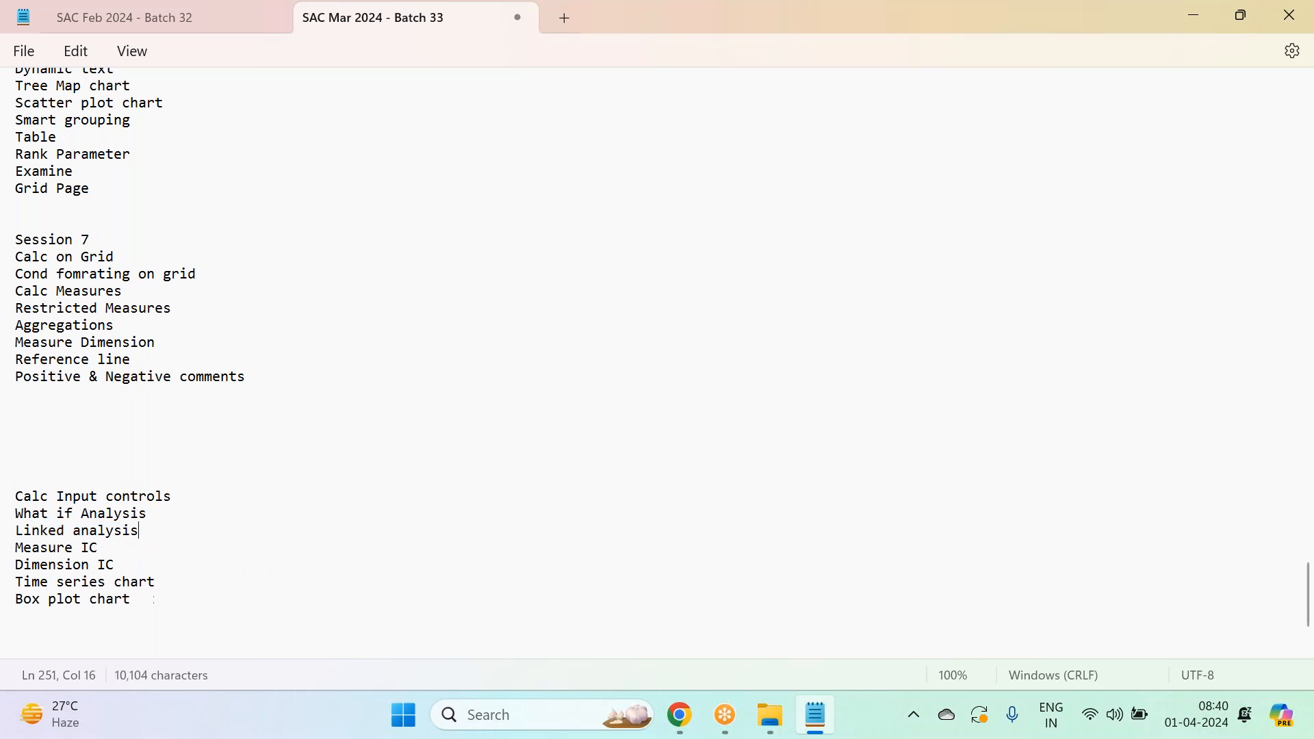
- Remove surplus blank lines, add the heading "Session 8:" above "Calc Input controls", and save the notes file
{"action": "left_click", "coordinate": [22, 477]}
{"action": "key", "text": "BackSpace"}
{"action": "key", "text": "BackSpace"}
{"action": "type", "text": "Sess"}
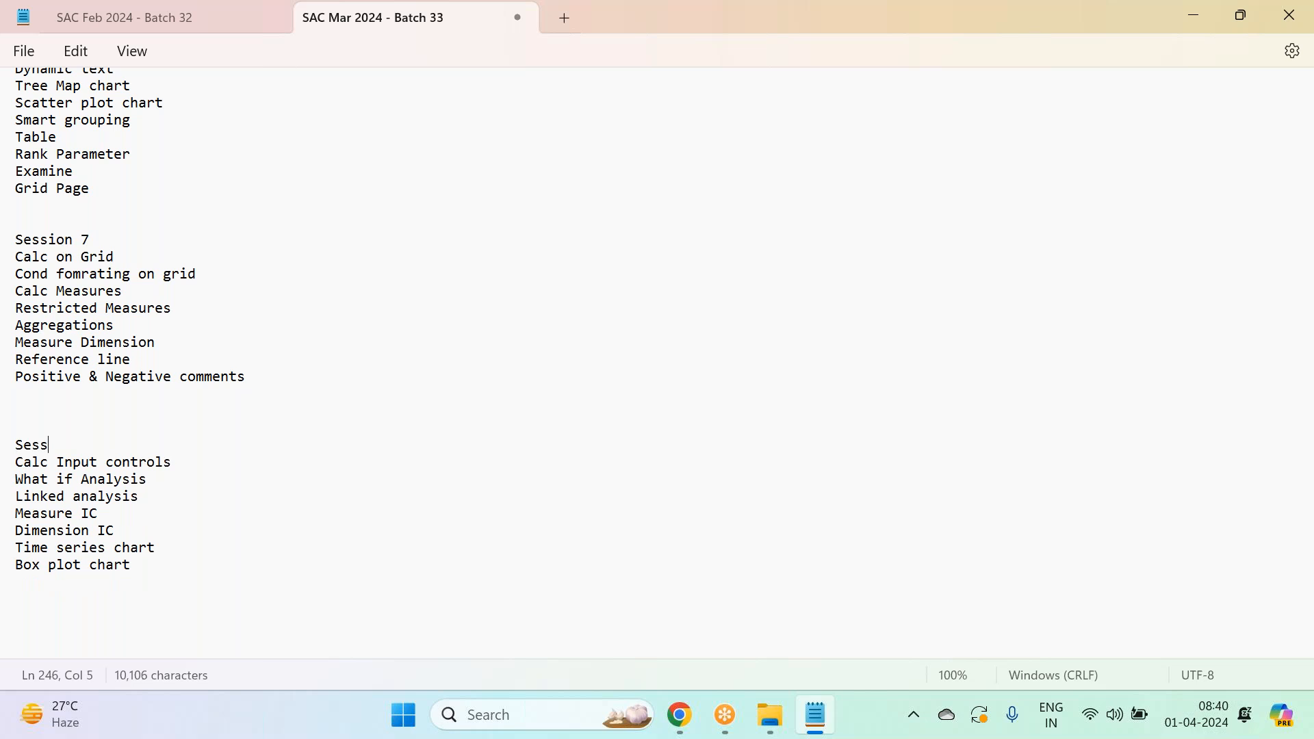
{"action": "type", "text": "ion 8:"}
{"action": "left_click", "coordinate": [24, 51]}
{"action": "left_click", "coordinate": [72, 197]}
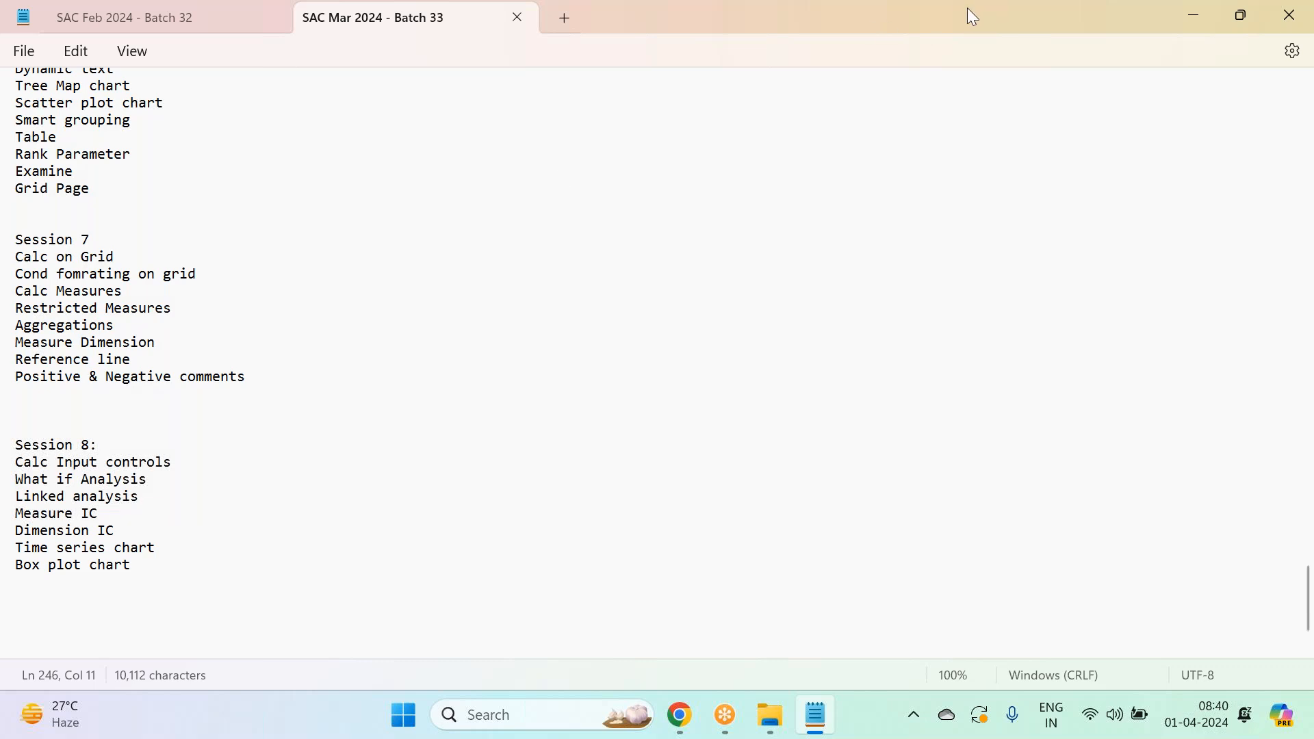